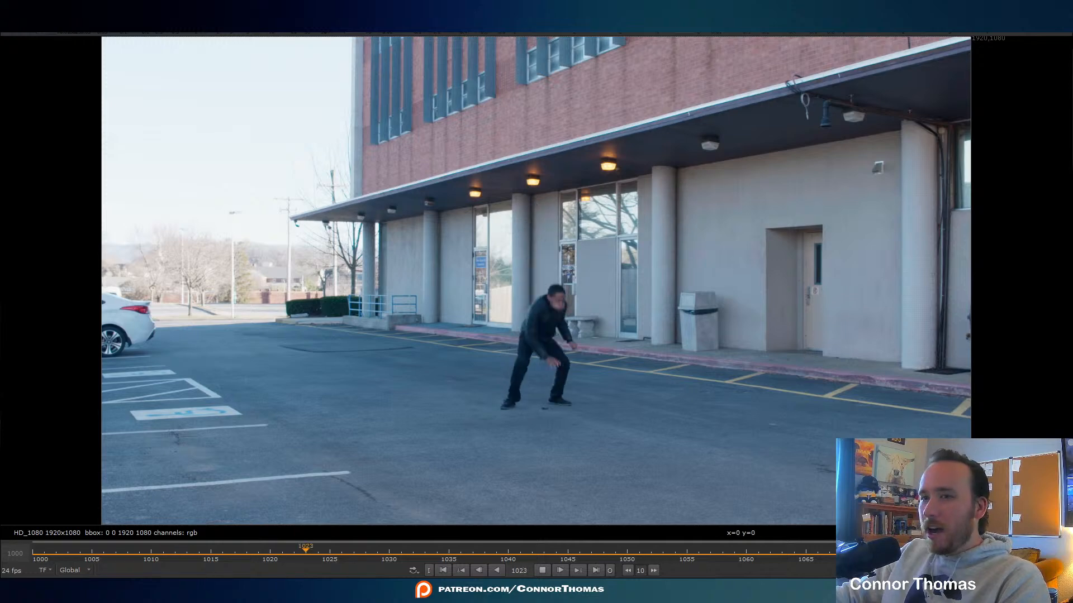
# Switch to the stream's YouTube page, expand the video description and open the ActionVFX wishlist link listed under the assets.
pyautogui.moveTo(1061, 17); pyautogui.dragTo(536, 1)
pyautogui.scroll(-2, 526, 358)
pyautogui.scroll(-2, 519, 374)
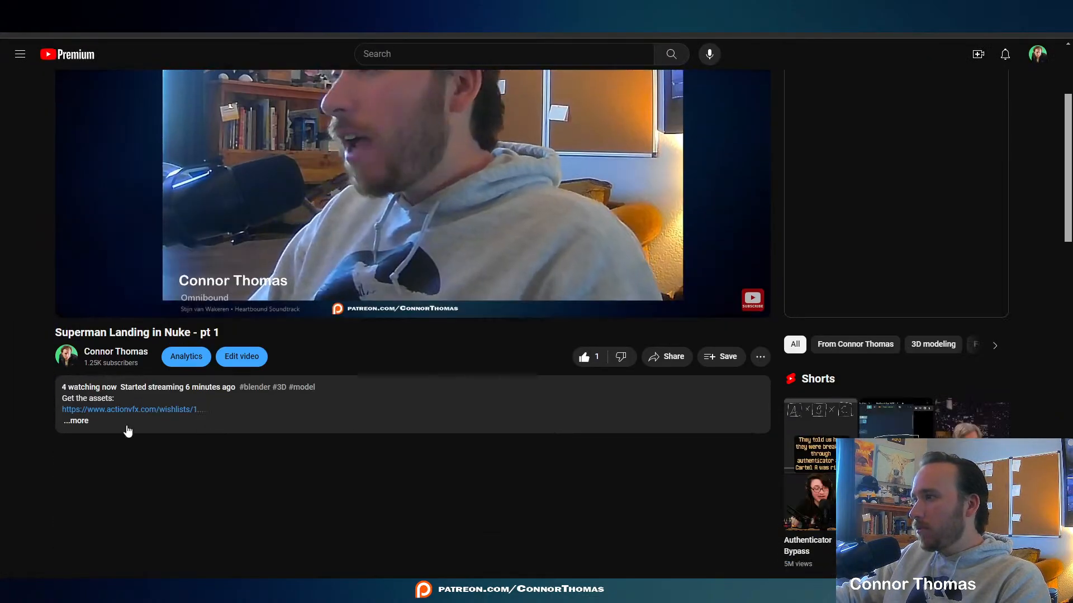
pyautogui.click(78, 426)
pyautogui.scroll(-2, 134, 363)
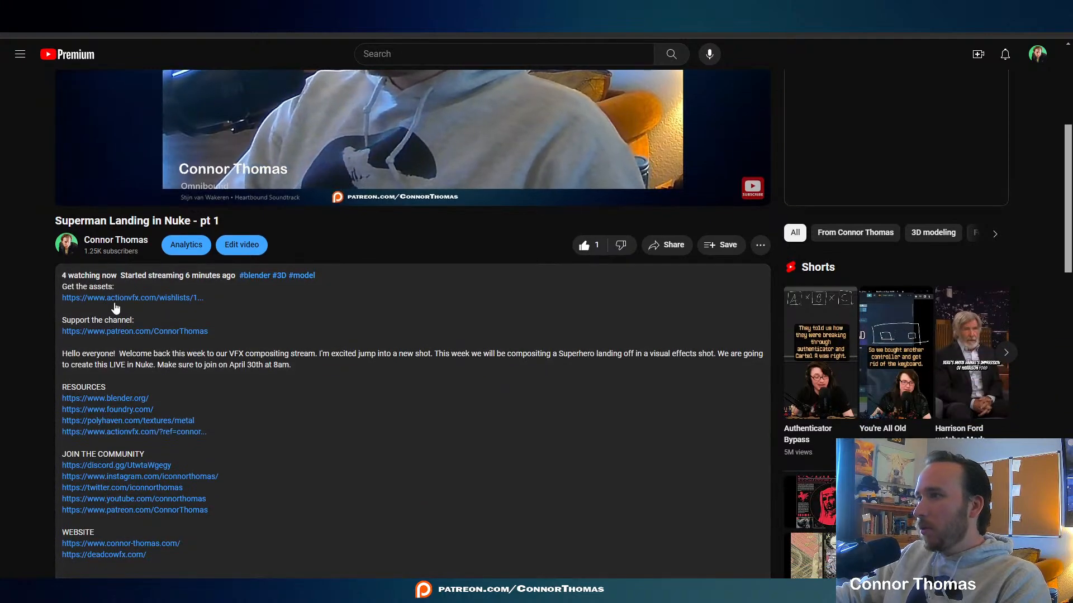
pyautogui.click(107, 299)
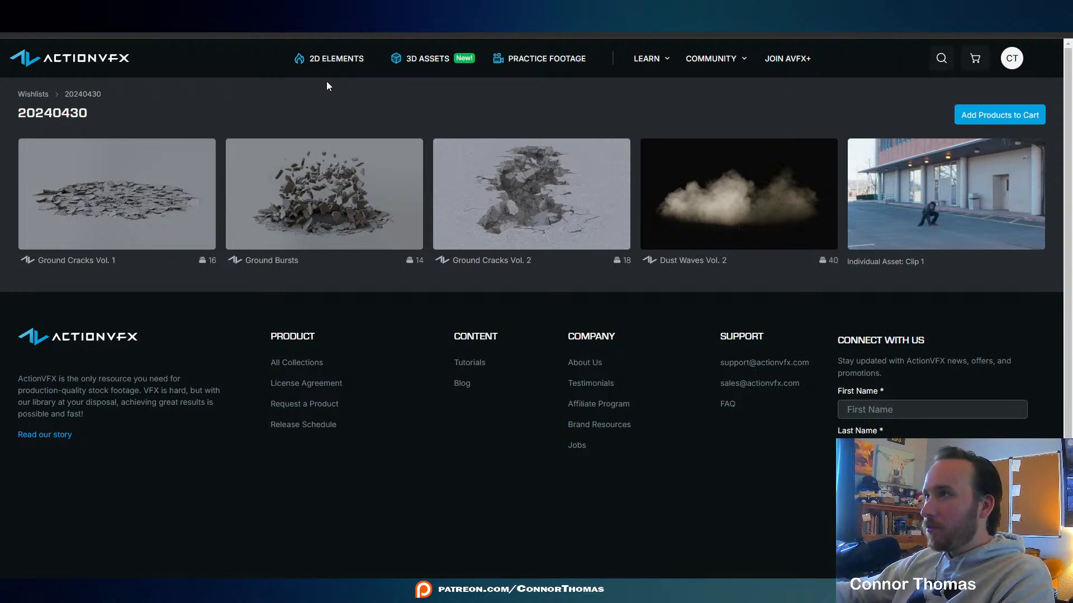
# Switch to the channel's Patreon page and look through the recent posts with project files and early-release tutorials.
pyautogui.click(132, 11)
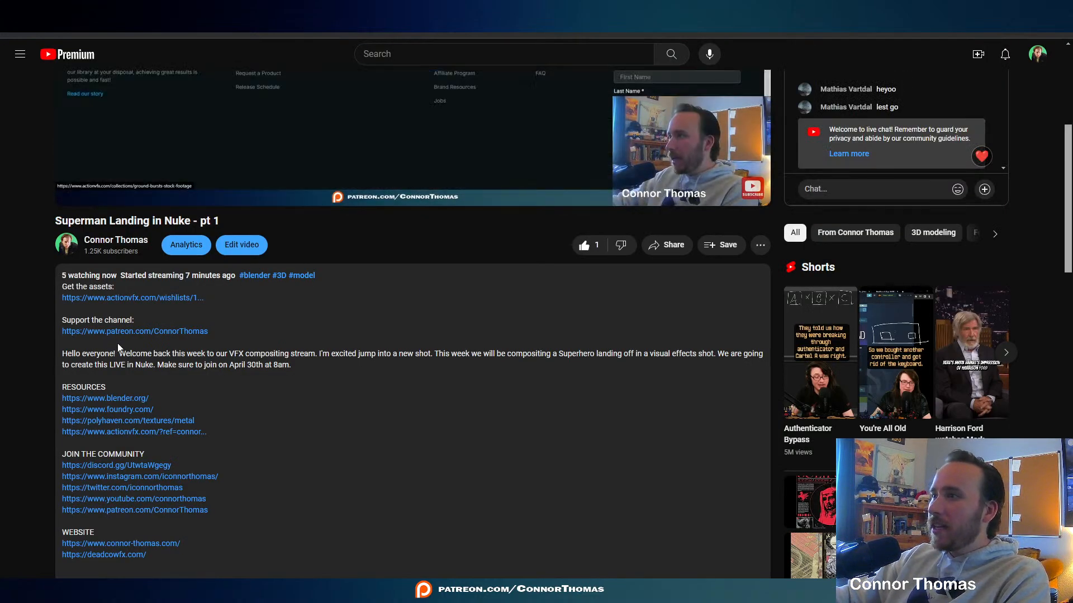
pyautogui.click(313, 10)
pyautogui.scroll(-8, 401, 261)
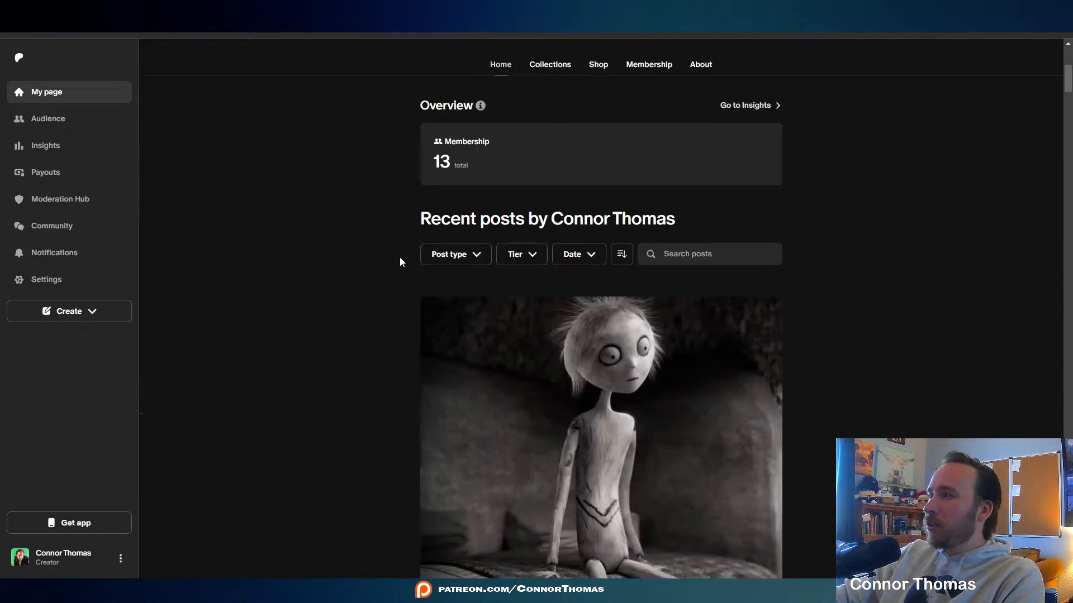
pyautogui.scroll(-2, 406, 268)
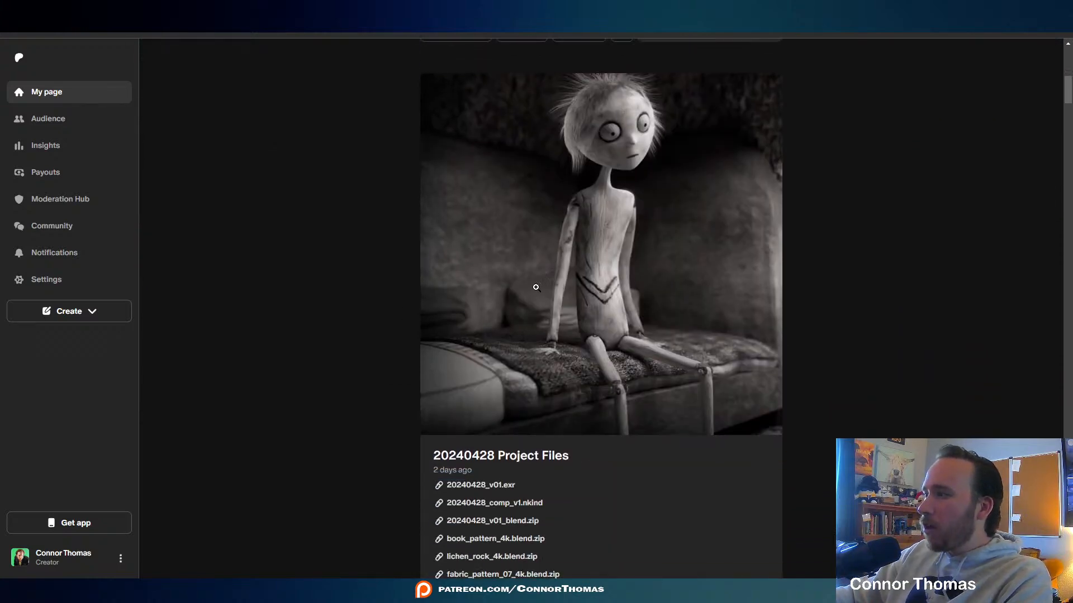
pyautogui.scroll(-2, 553, 252)
pyautogui.scroll(3, 710, 224)
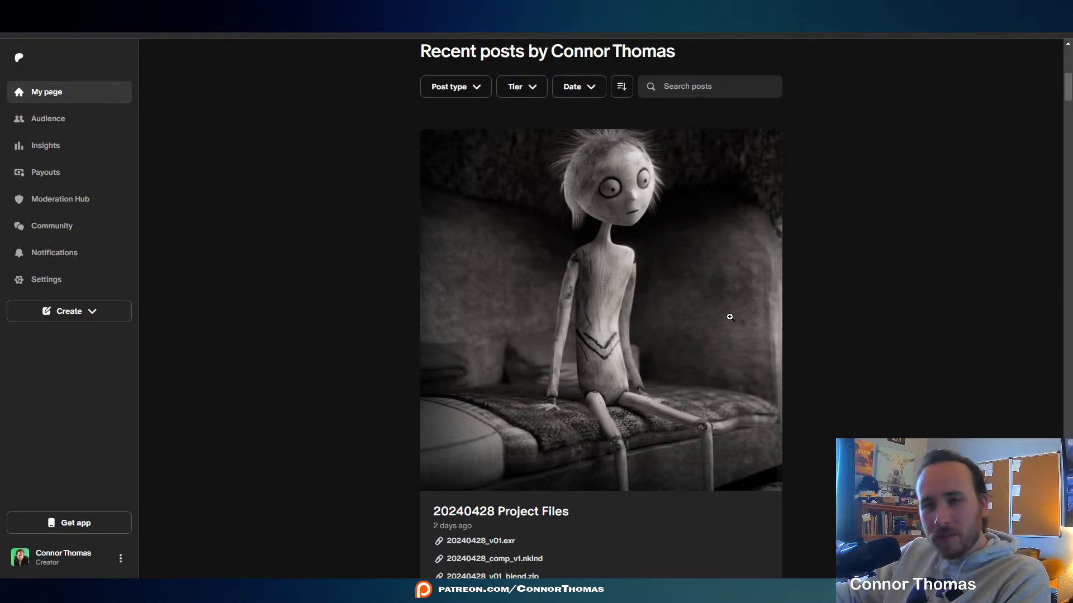
pyautogui.scroll(-15, 729, 317)
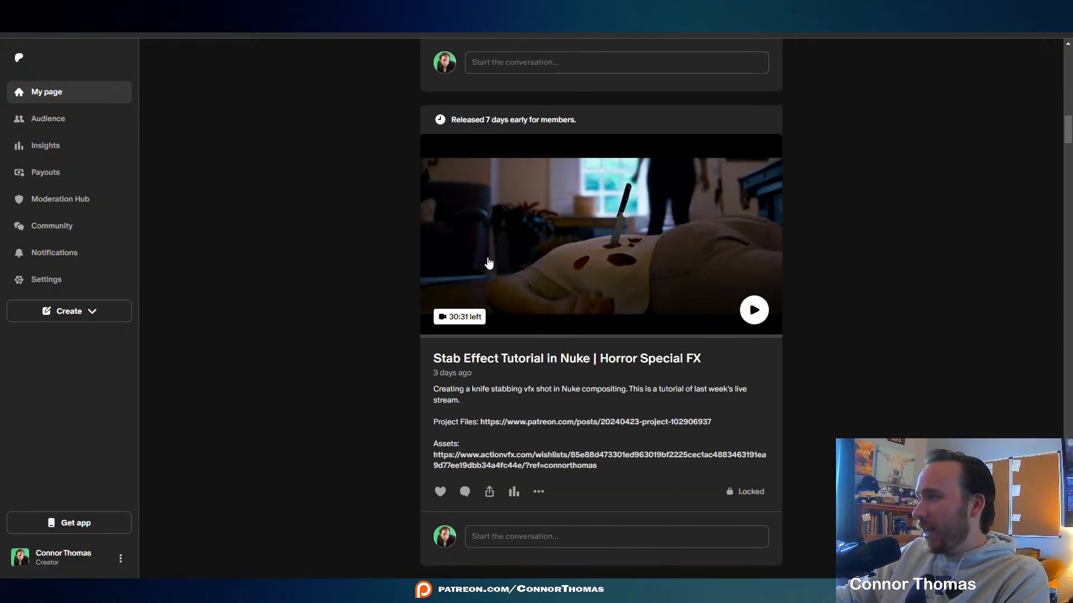
pyautogui.scroll(-8, 637, 263)
pyautogui.scroll(9, 642, 268)
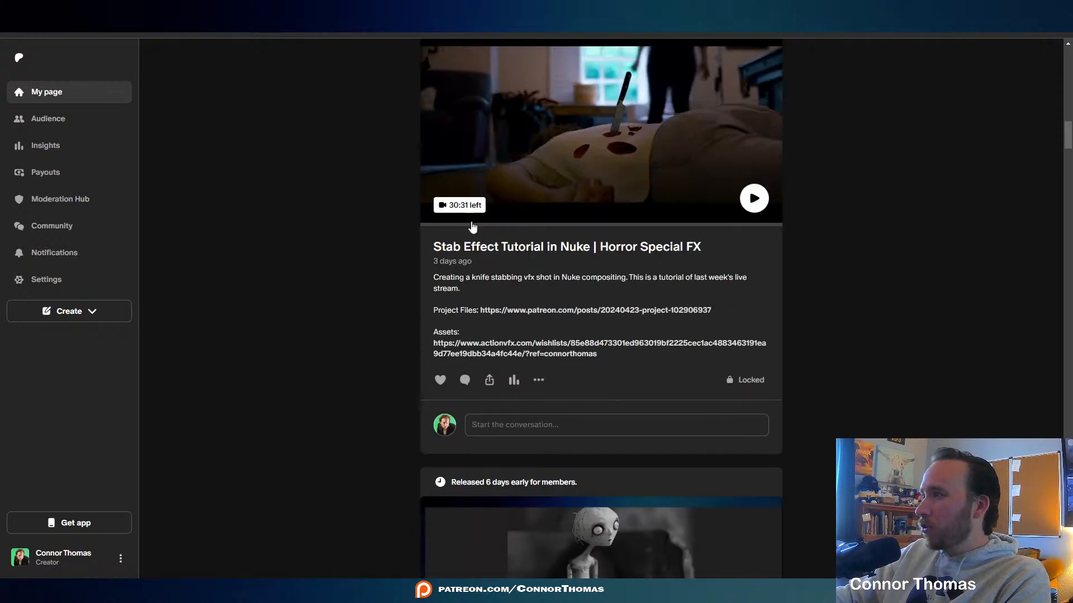
pyautogui.scroll(-13, 565, 386)
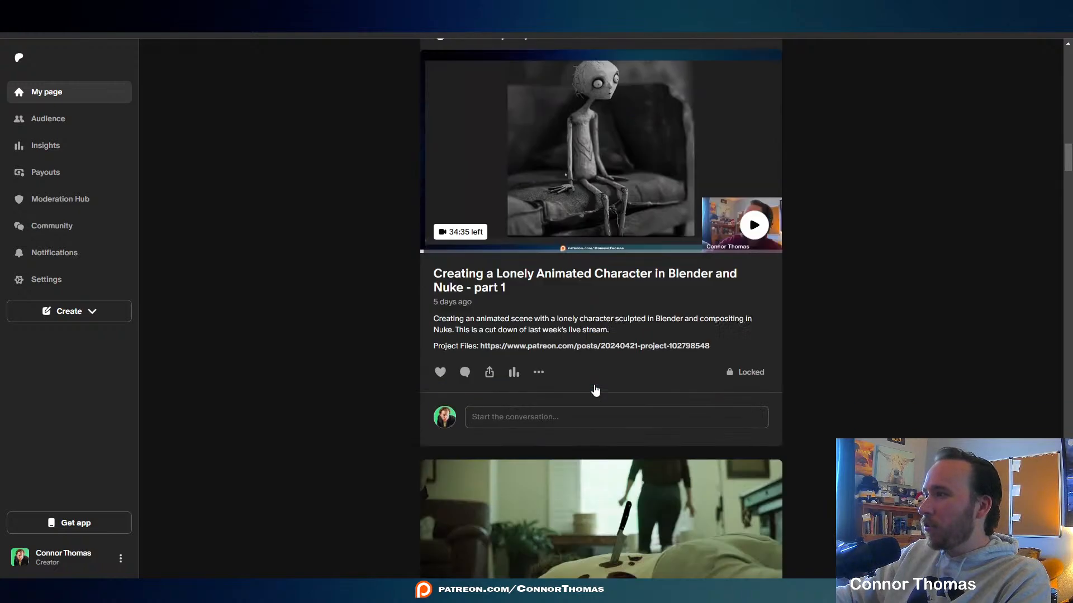
pyautogui.scroll(-5, 596, 391)
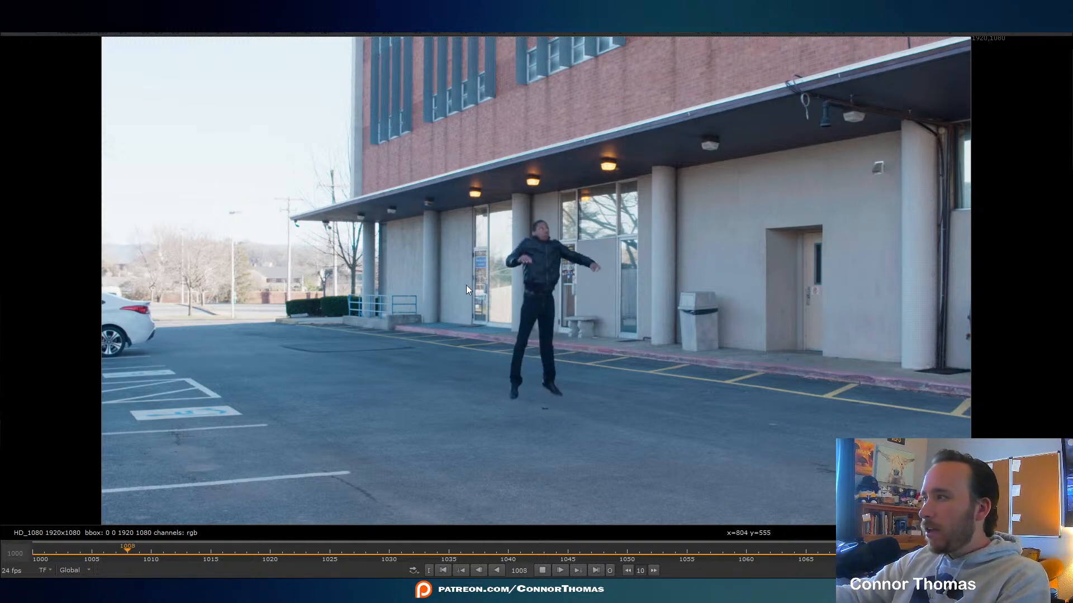
# Return to Nuke, stop the plate playback on the landing pose and insert a FrameHold node between Read1 and Write1.
pyautogui.press('k')
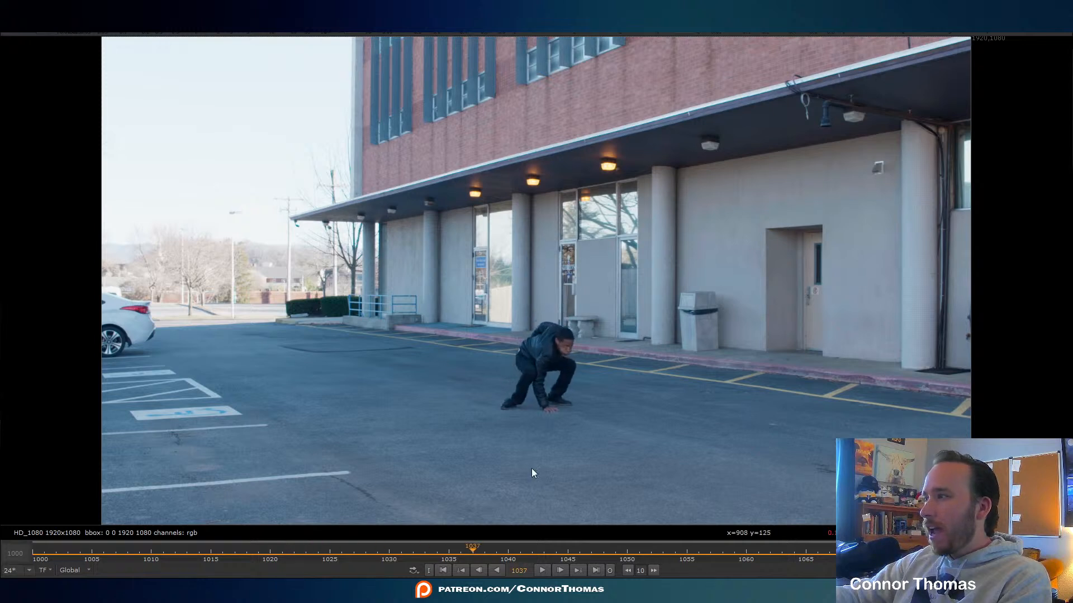
pyautogui.moveTo(447, 561); pyautogui.dragTo(502, 534)
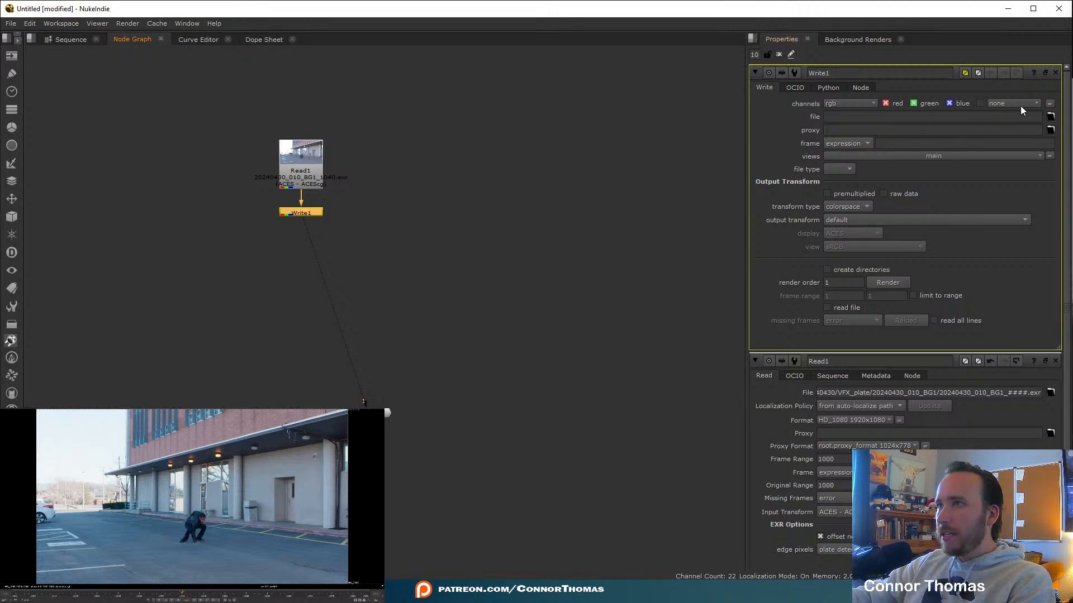
pyautogui.click(1056, 360)
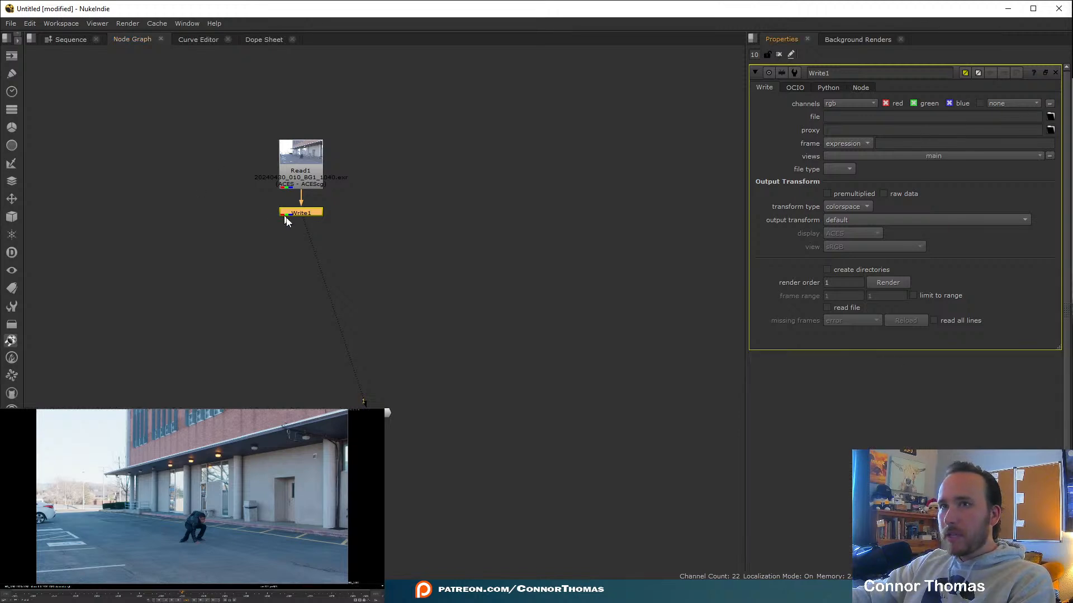
pyautogui.click(304, 156)
pyautogui.press('Tab')
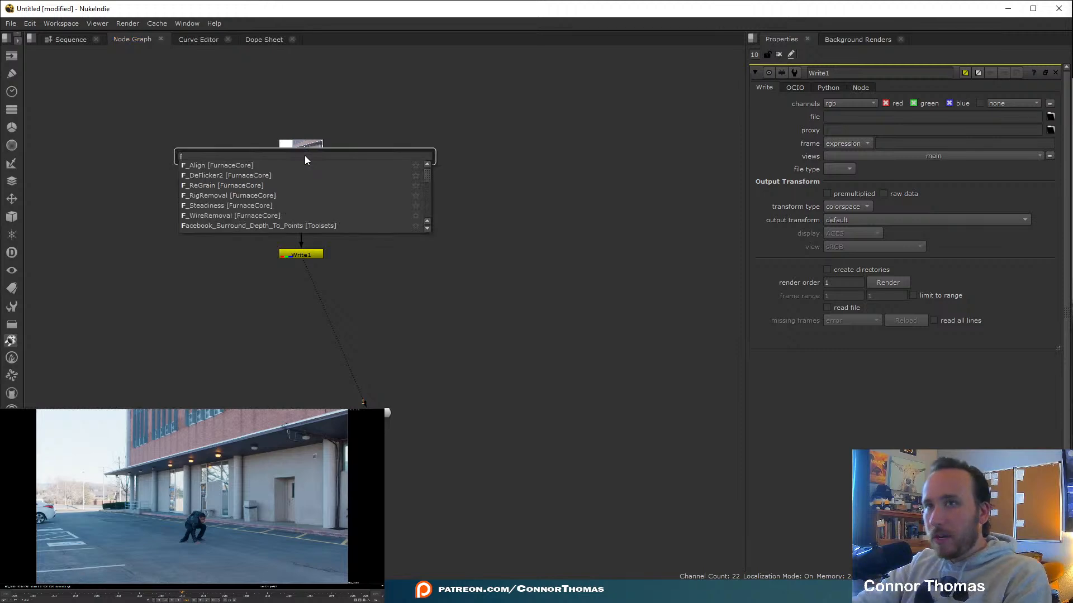
pyautogui.write('fra')
pyautogui.press('Down')
pyautogui.press('Down')
pyautogui.press('Return')
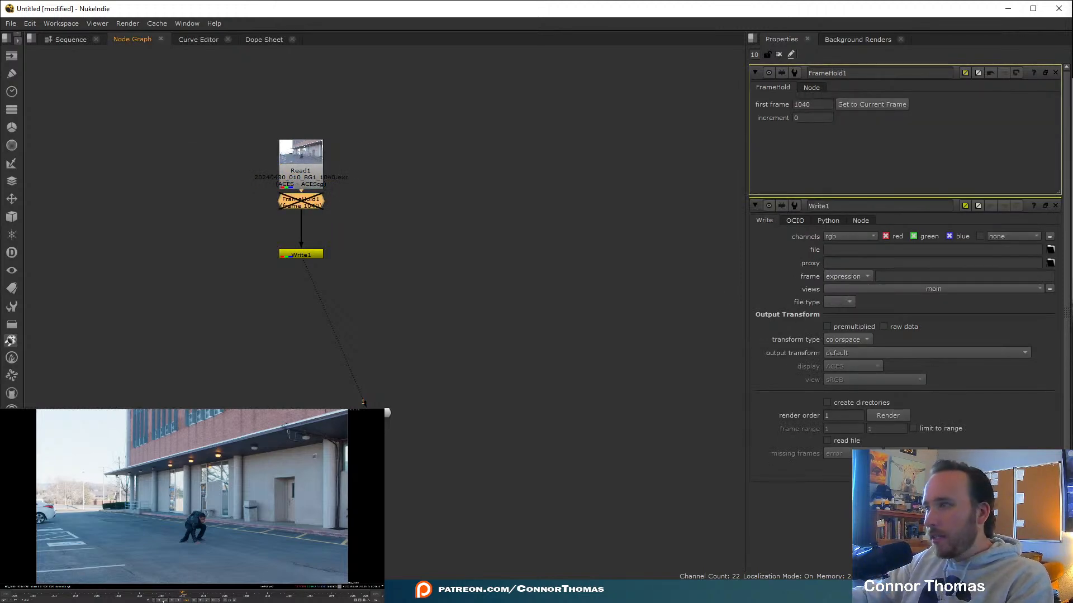
# Set the FrameHold's first frame to the current frame 1028 and enable the node.
pyautogui.moveTo(167, 596); pyautogui.dragTo(132, 595)
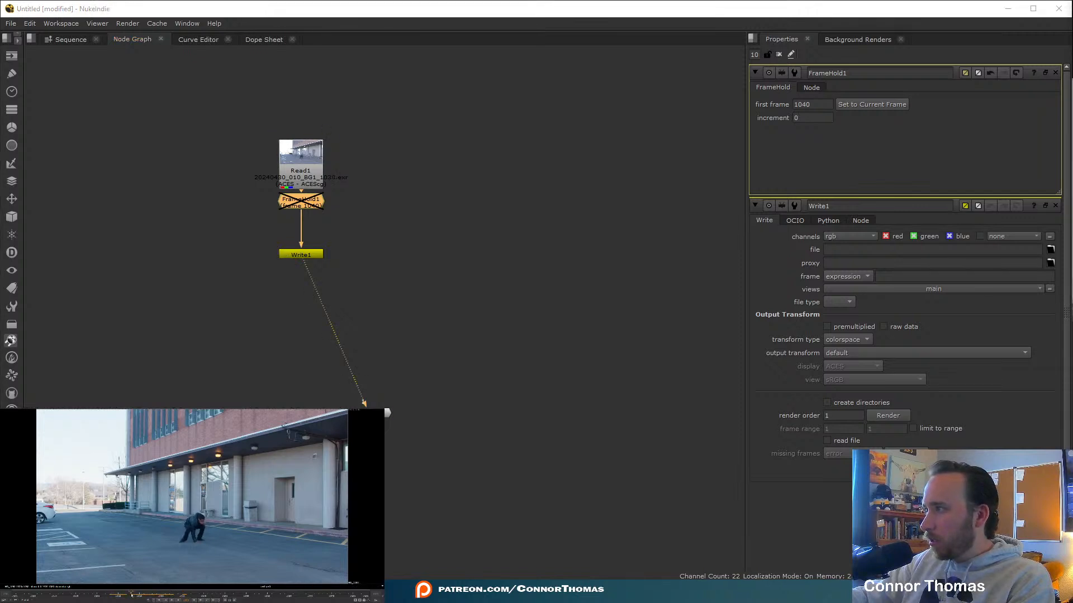
pyautogui.click(871, 105)
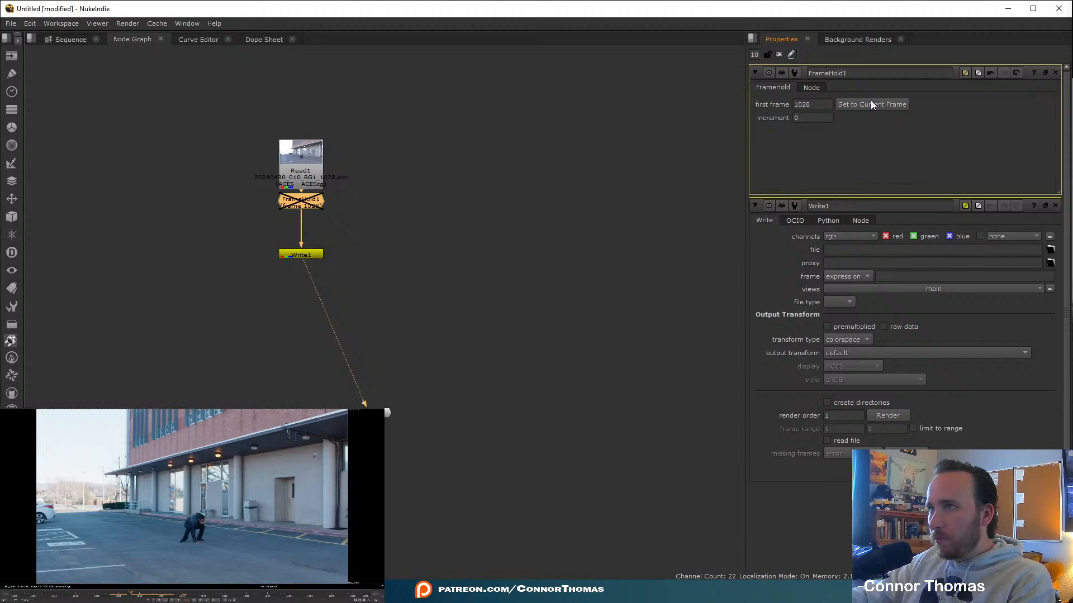
pyautogui.click(1055, 73)
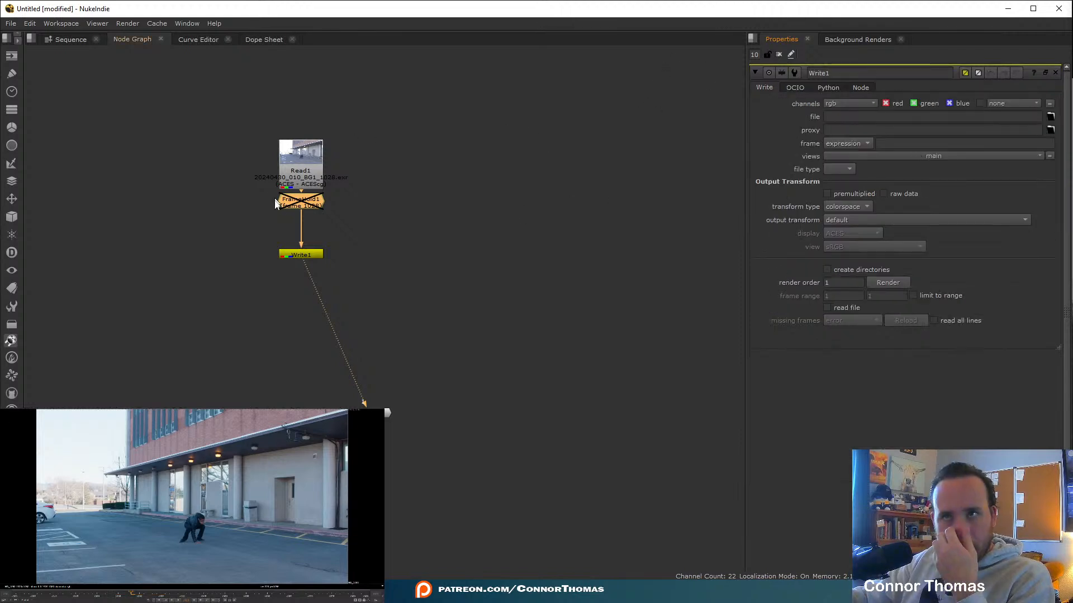
pyautogui.doubleClick(296, 205)
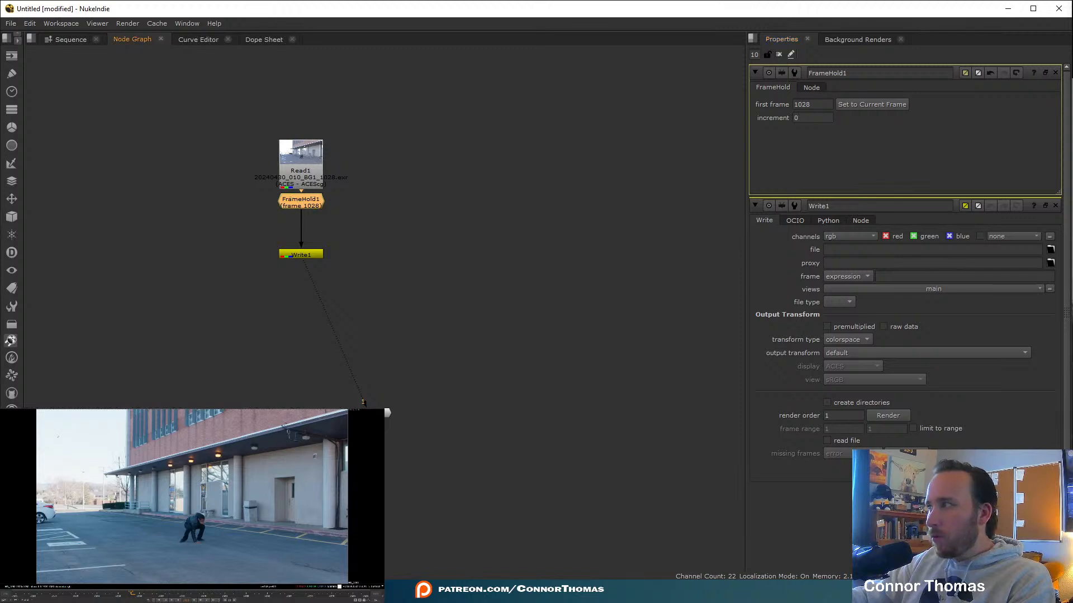
pyautogui.click(1055, 73)
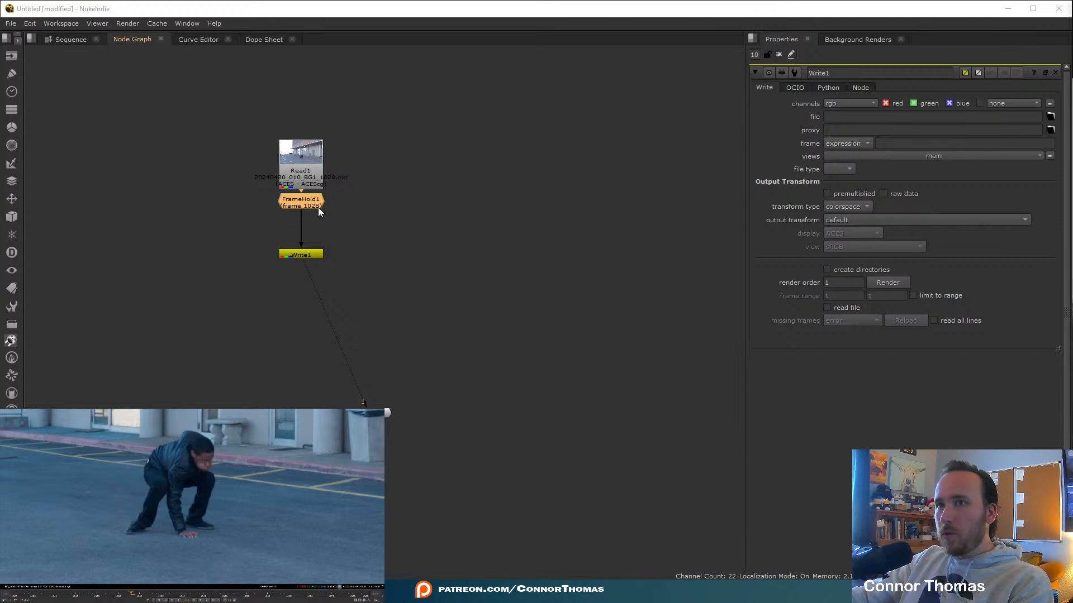
# Try to paint out the crouching man with clone strokes in a RotoPaint node below FrameHold1, and delete that node.
pyautogui.press('p')
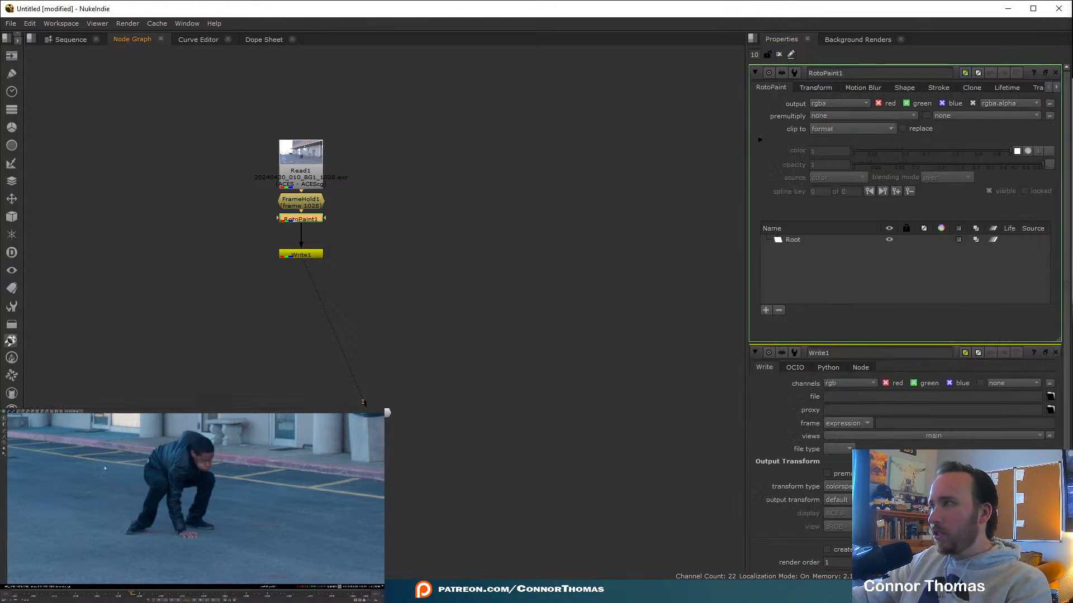
pyautogui.click(3, 444)
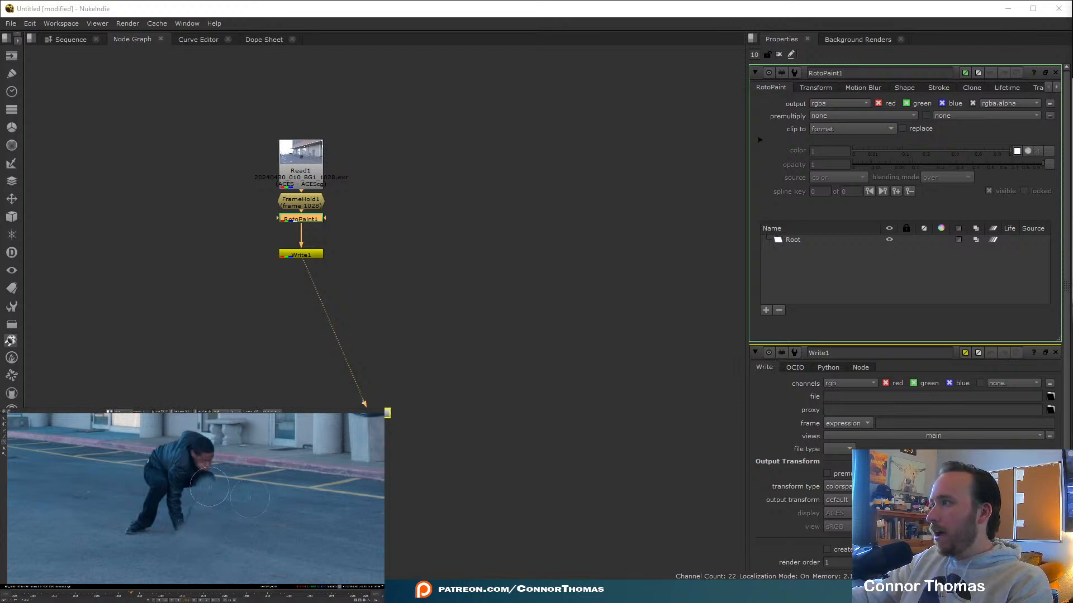
pyautogui.moveTo(209, 486)
pyautogui.mouseDown()
pyautogui.moveTo(211, 451)
pyautogui.moveTo(192, 440)
pyautogui.moveTo(176, 466)
pyautogui.moveTo(178, 489)
pyautogui.moveTo(191, 492)
pyautogui.moveTo(149, 506)
pyautogui.moveTo(147, 531)
pyautogui.moveTo(145, 498)
pyautogui.moveTo(159, 501)
pyautogui.moveTo(148, 478)
pyautogui.mouseUp()
pyautogui.hotkey('ctrl', 'z')
pyautogui.moveTo(189, 476); pyautogui.dragTo(171, 502, button='middle')
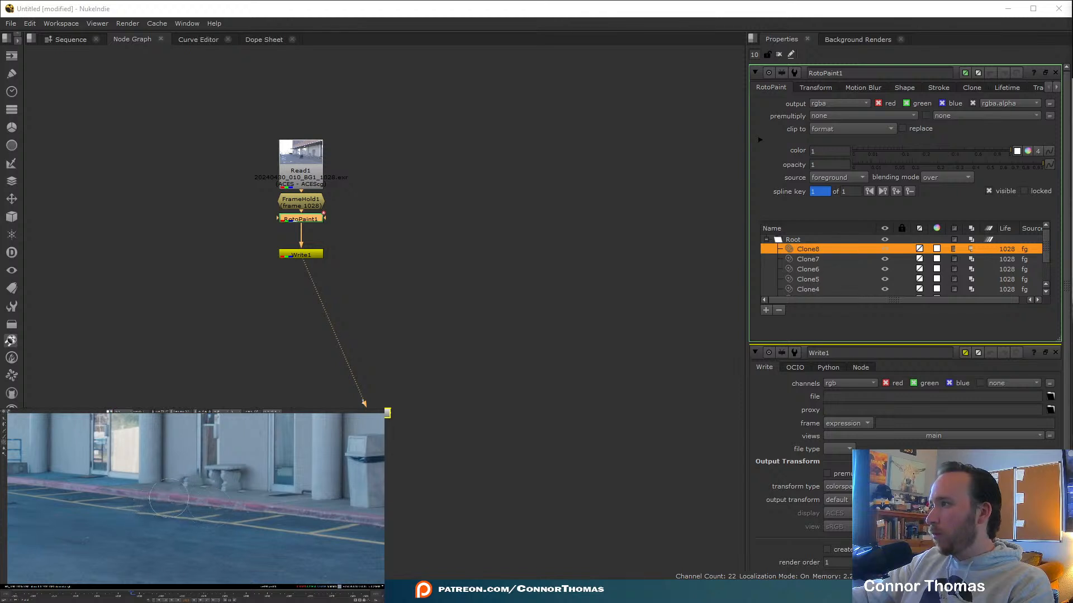
pyautogui.scroll(-5, 196, 500)
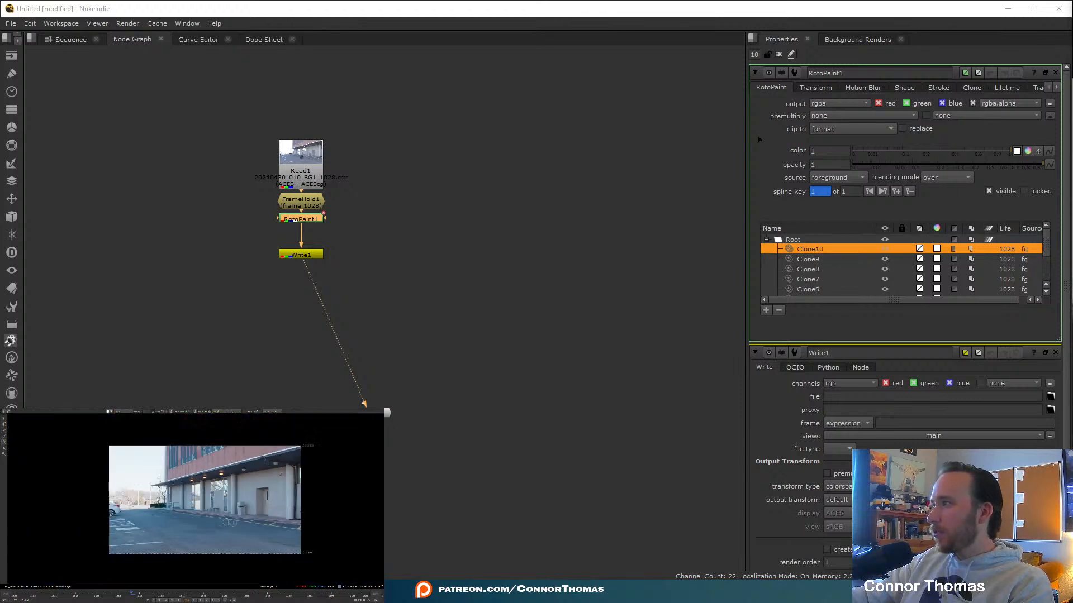
pyautogui.scroll(3, 204, 500)
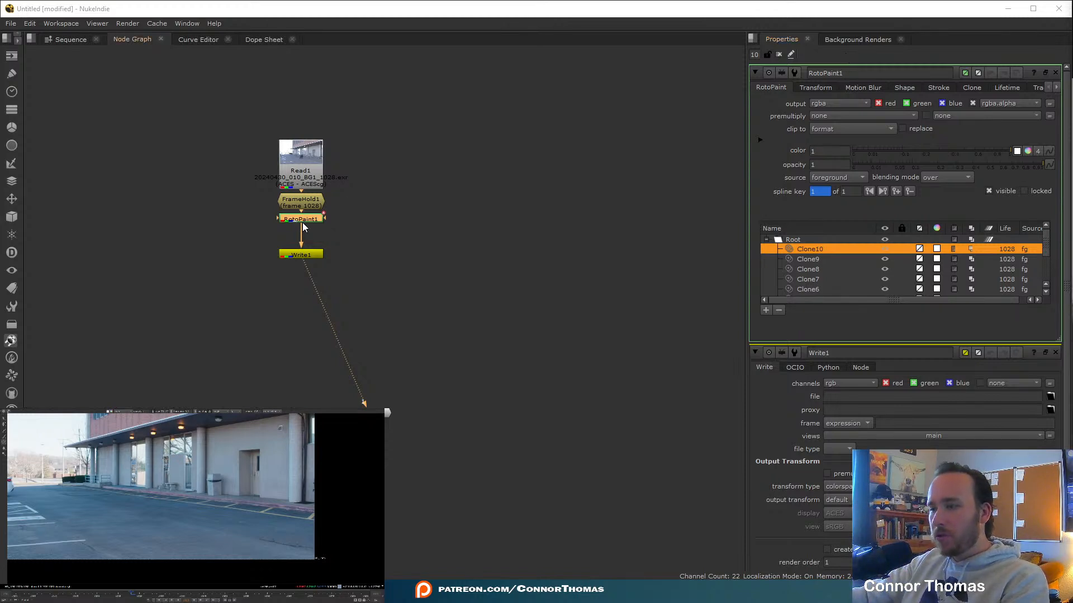
pyautogui.press('Delete')
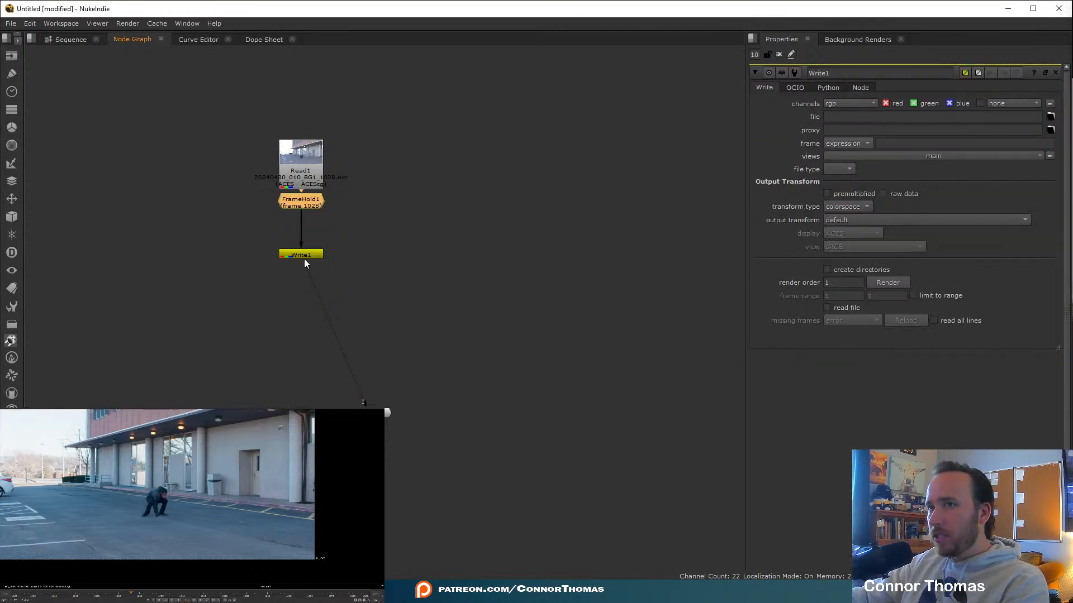
# Start choosing Write1's output file and browse to the folder D:/Projects/Livestream/streams/20240430/material.
pyautogui.click(307, 255)
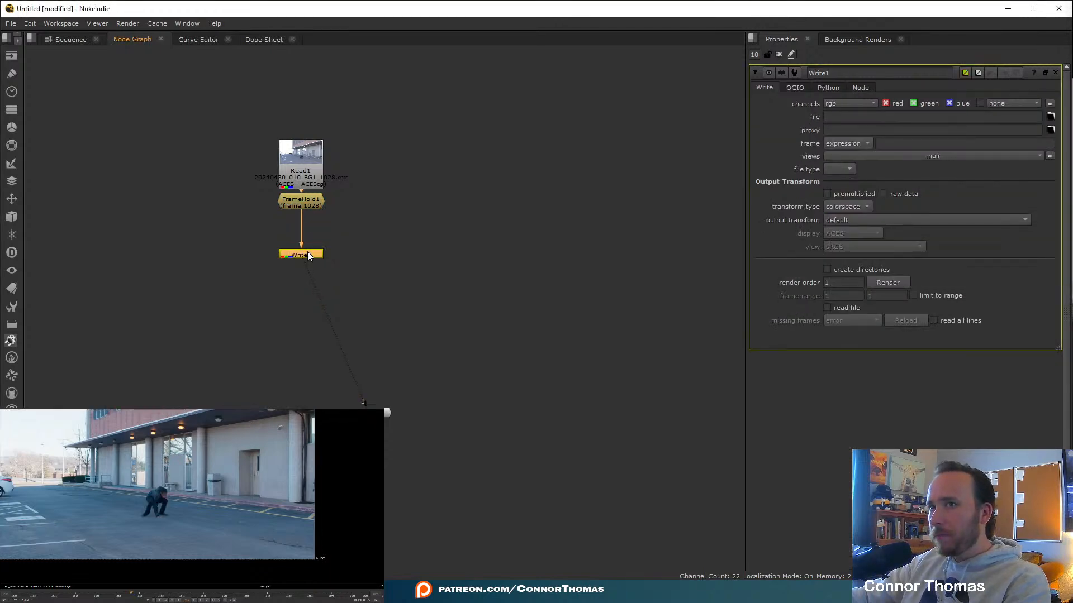
pyautogui.click(1050, 117)
pyautogui.click(333, 122)
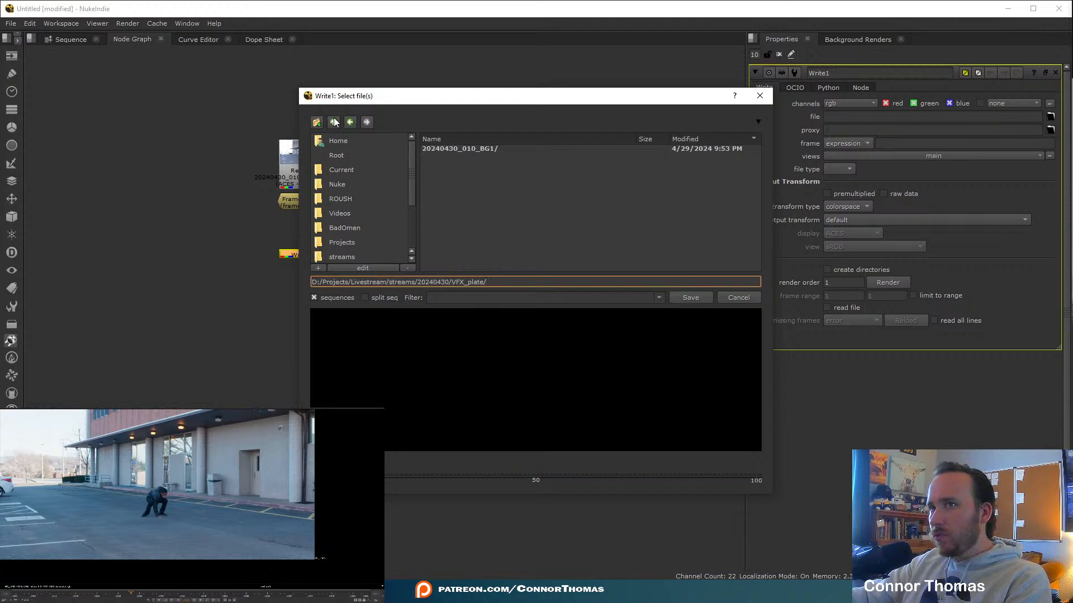
pyautogui.click(333, 122)
pyautogui.click(333, 122)
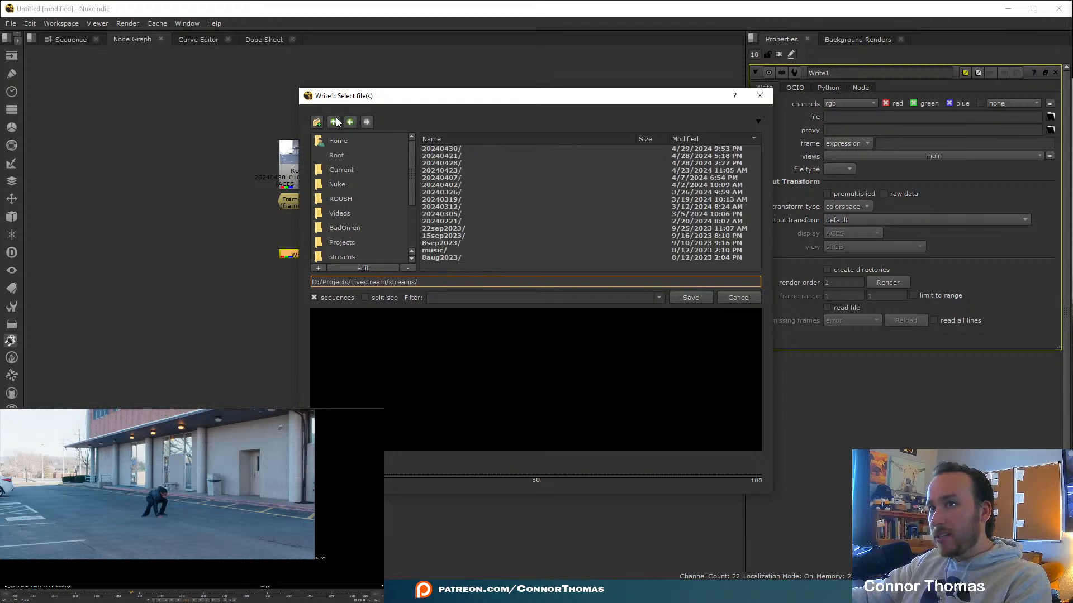
pyautogui.doubleClick(448, 149)
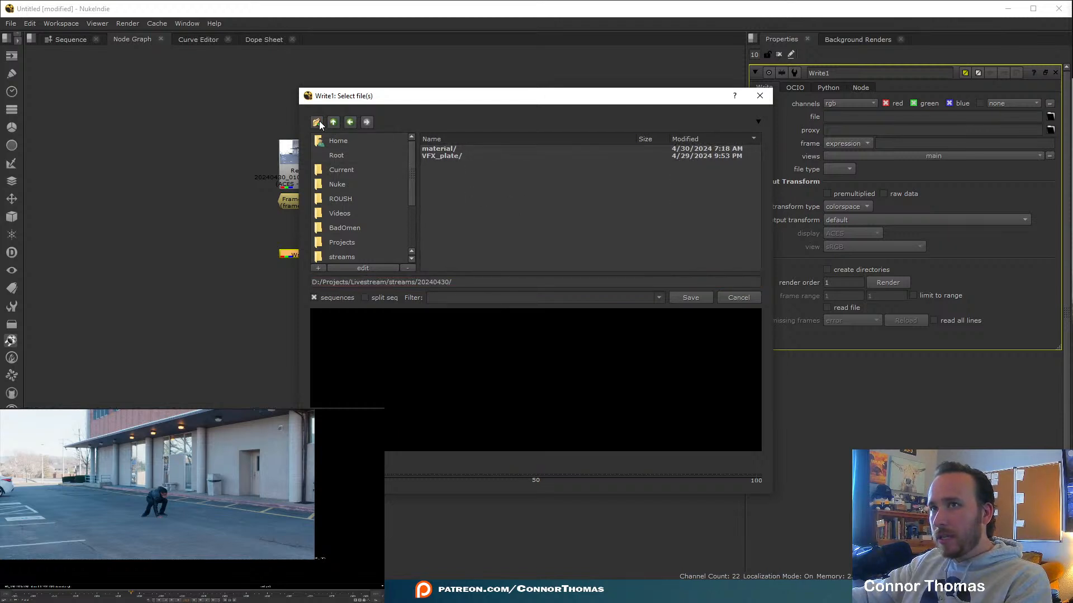
pyautogui.doubleClick(449, 148)
# Create a folder named mp inside material and set Write1's output file to 010_out_v01.png in it.
pyautogui.click(316, 121)
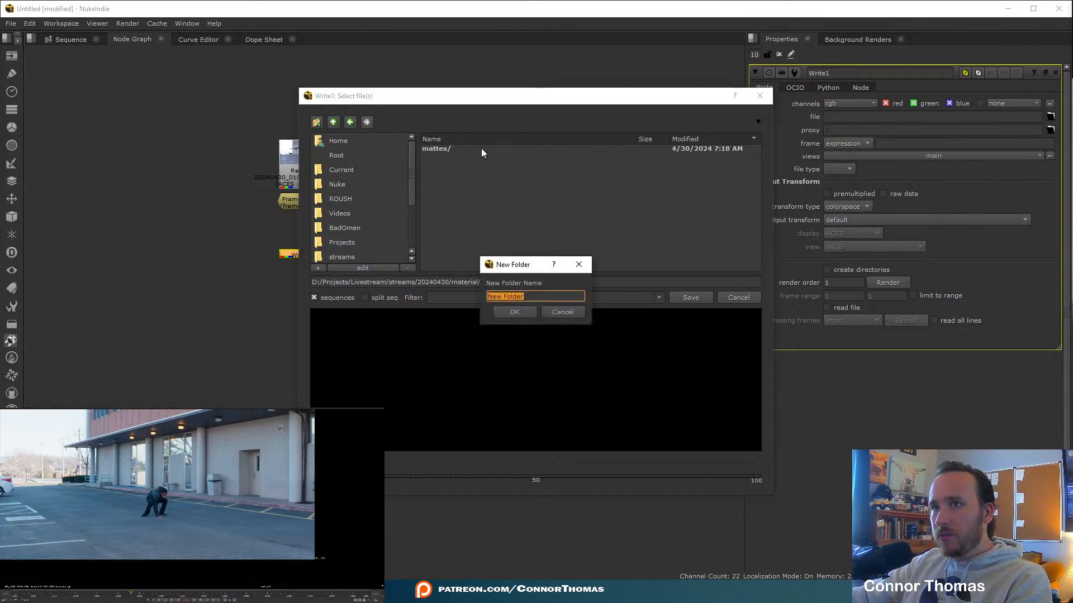
pyautogui.write('mp')
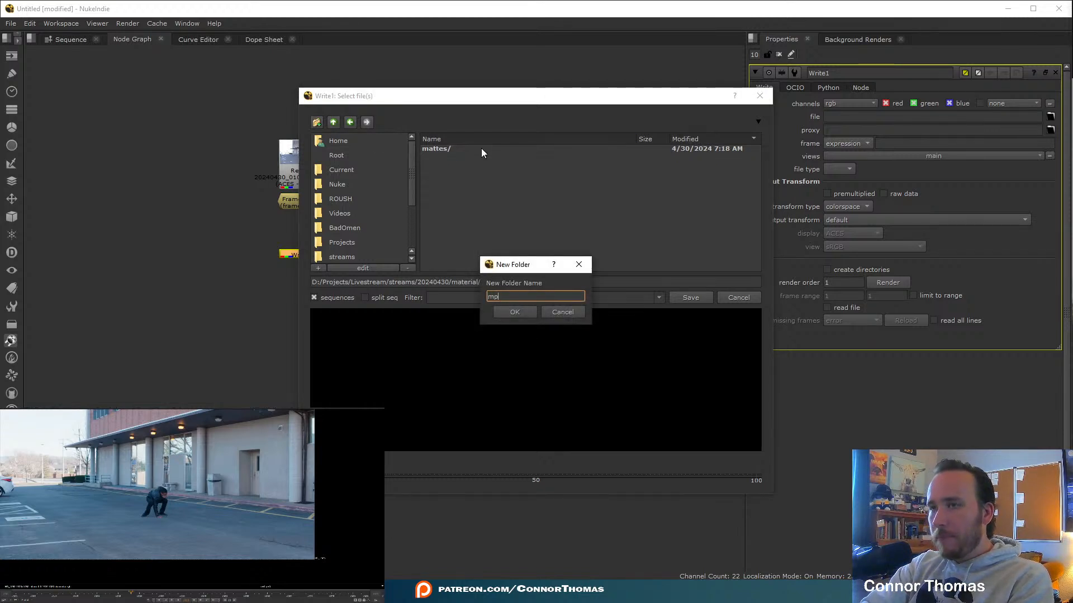
pyautogui.press('Return')
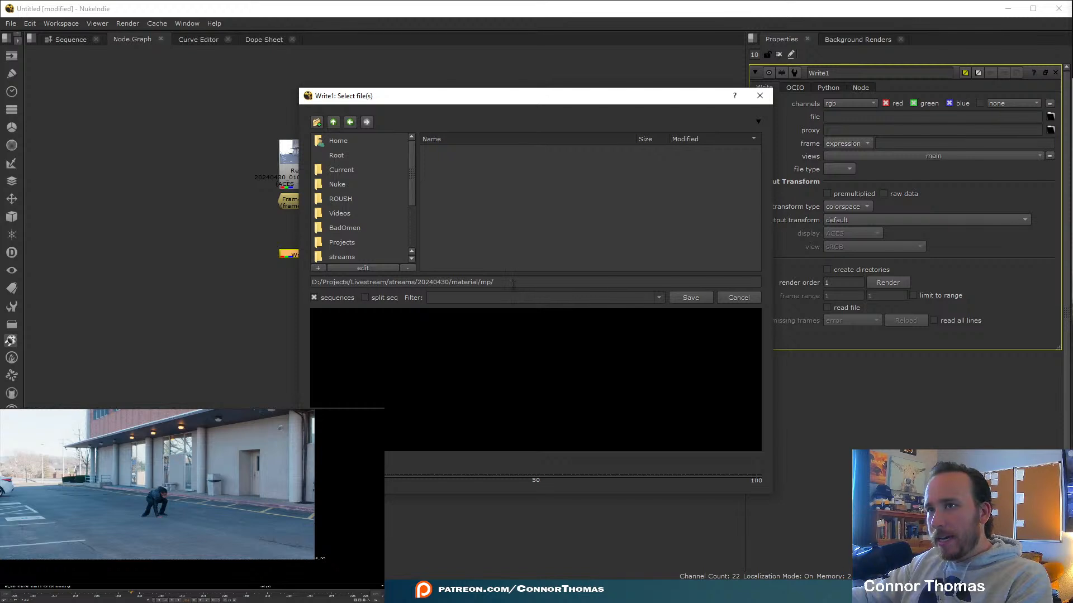
pyautogui.write('010_')
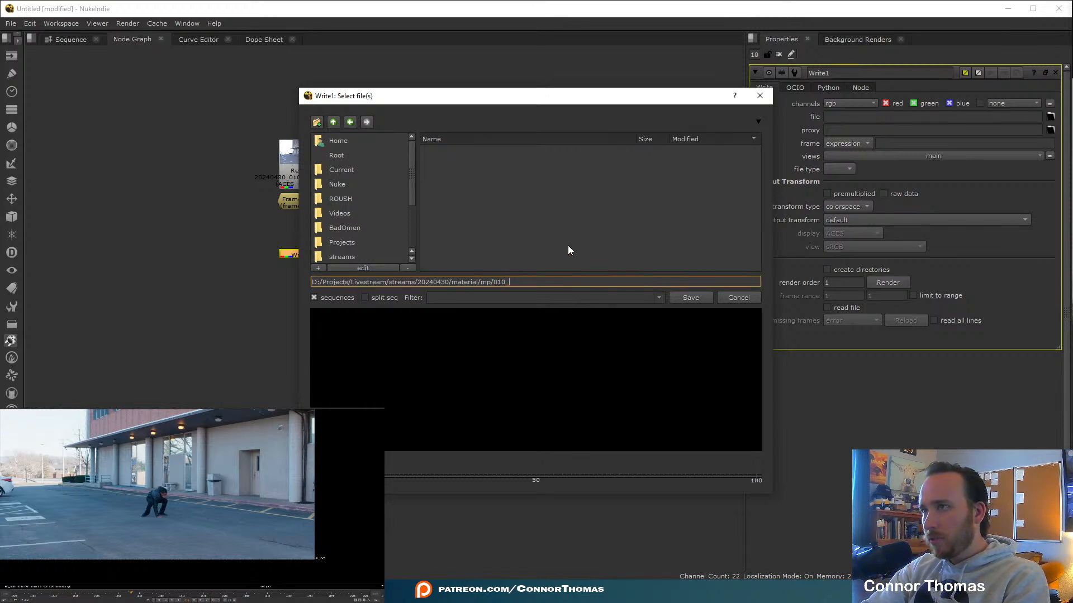
pyautogui.write('out')
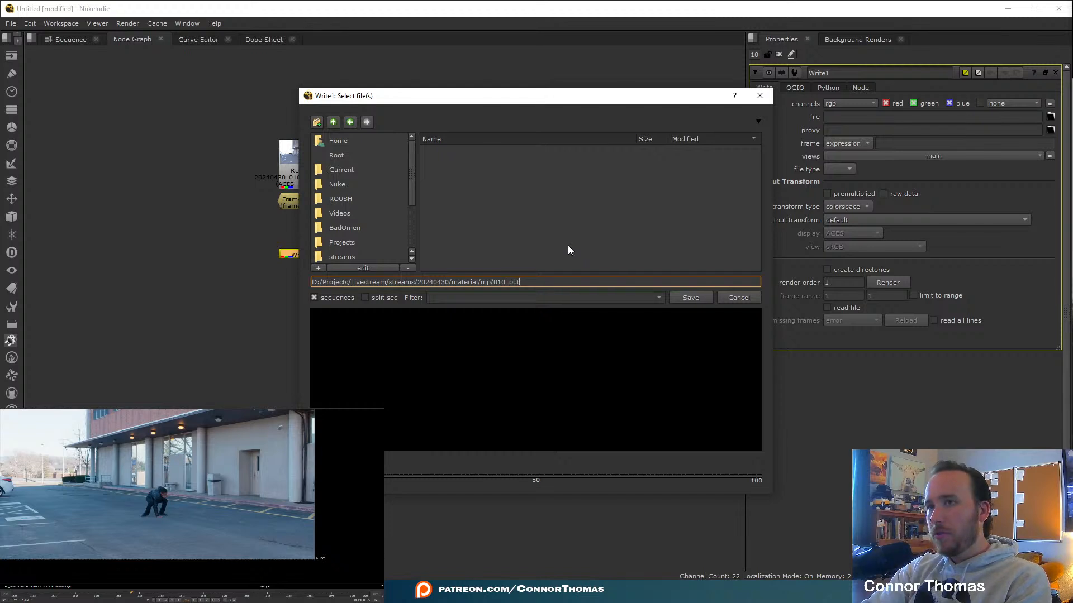
pyautogui.write('_v01')
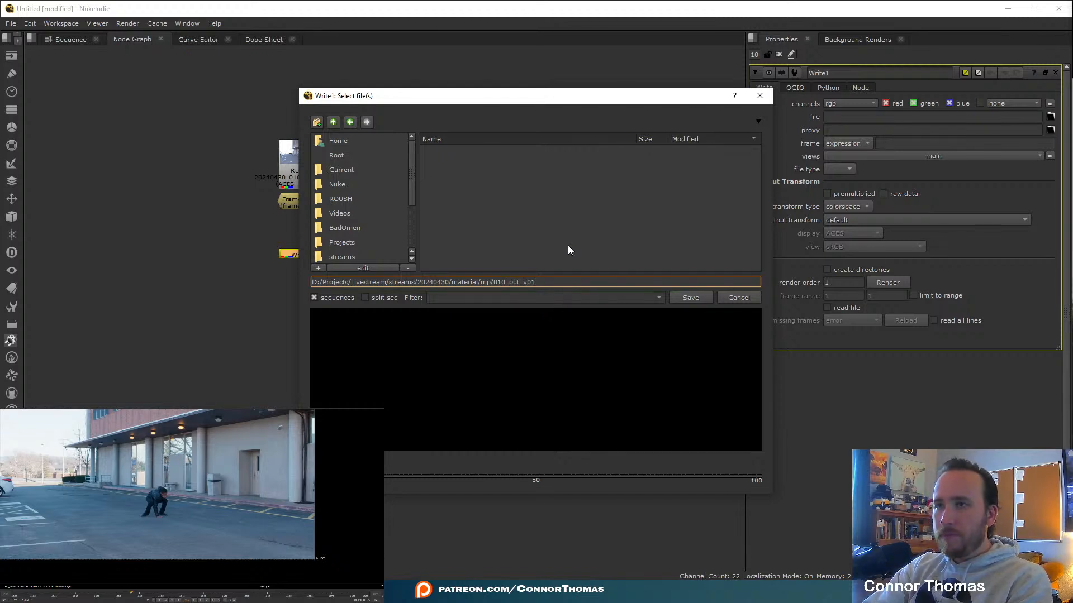
pyautogui.write('.png')
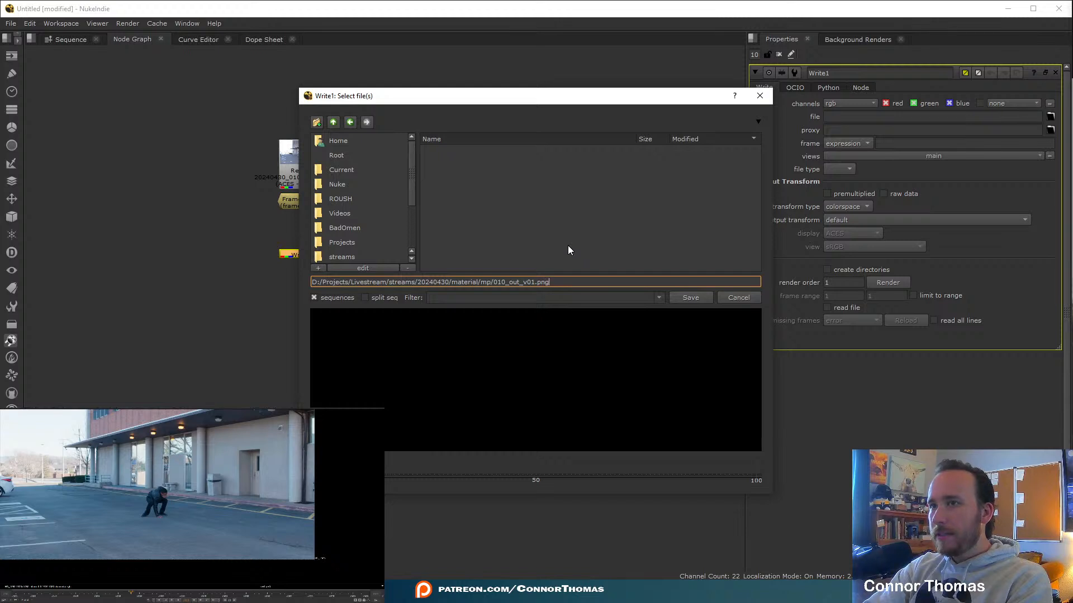
pyautogui.press('Return')
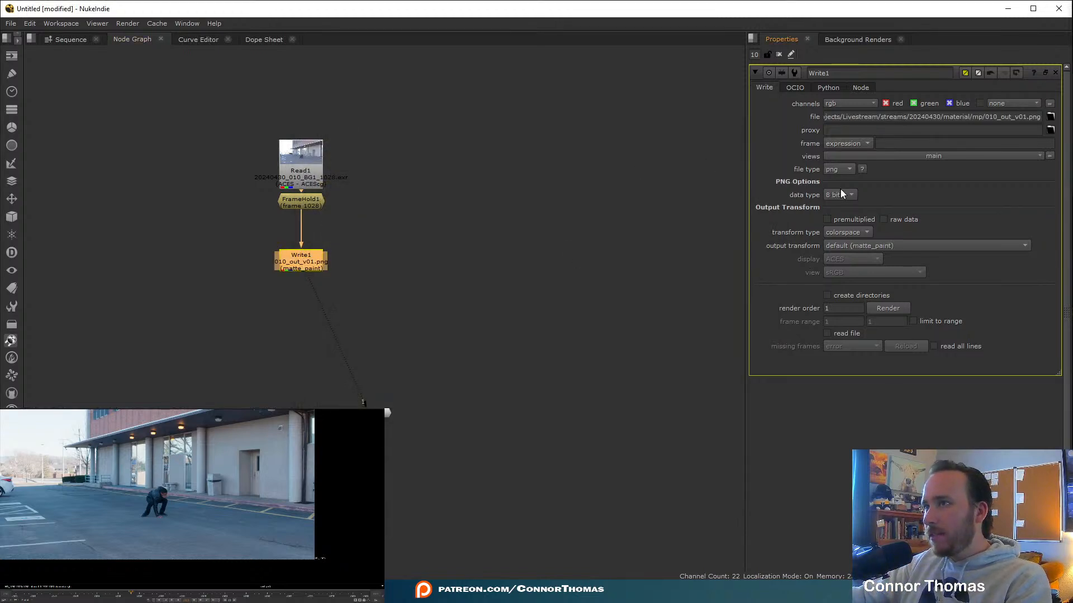
# Set Write1's PNG data type to 16 bit and its output transform to Output - sRGB.
pyautogui.click(846, 217)
pyautogui.click(867, 245)
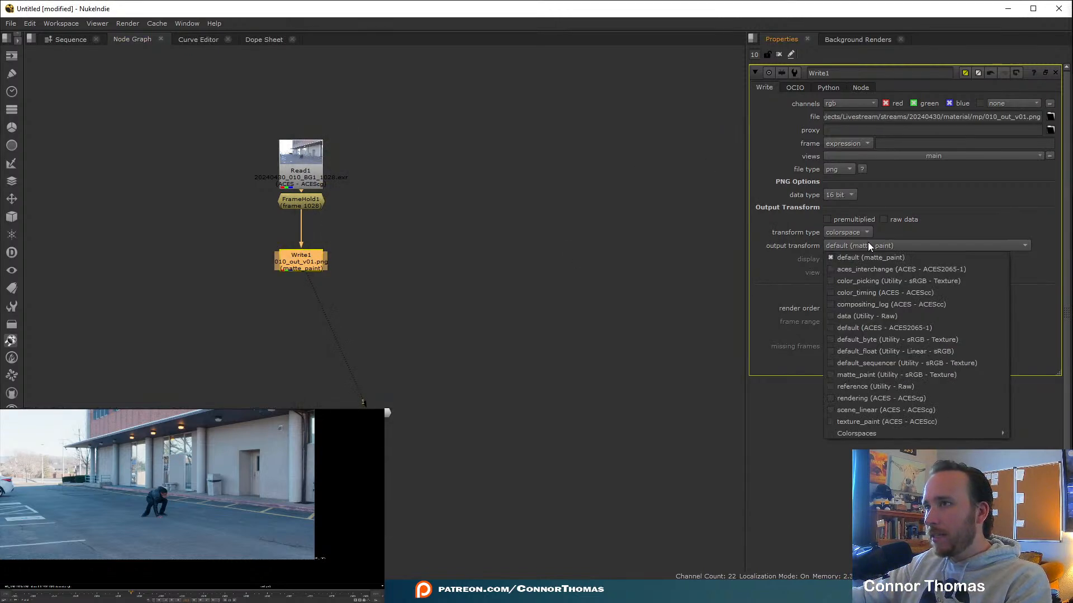
pyautogui.moveTo(890, 434)
pyautogui.moveTo(815, 469)
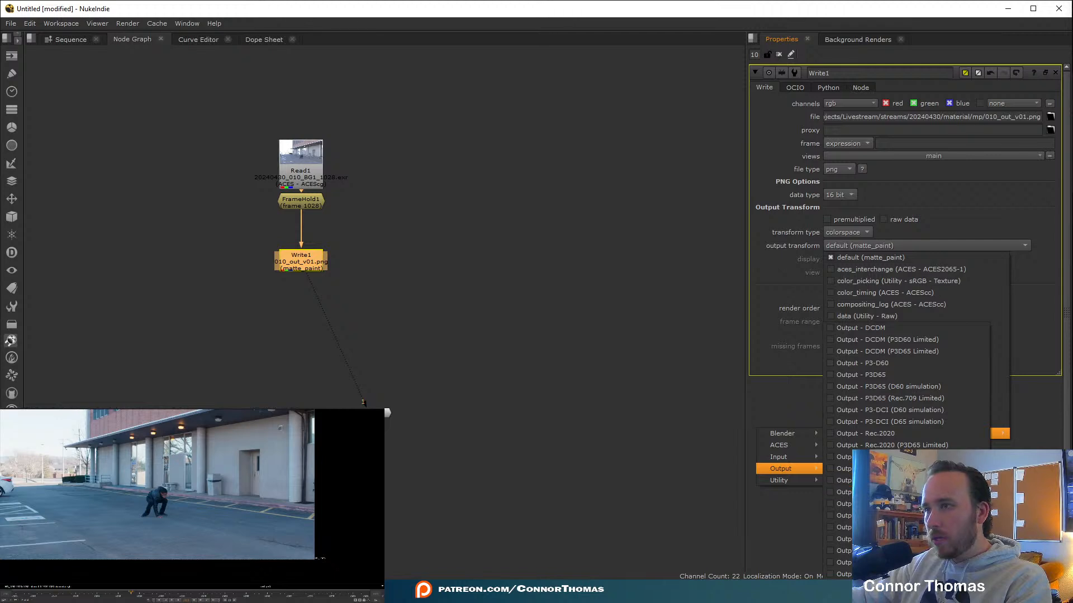
pyautogui.click(872, 492)
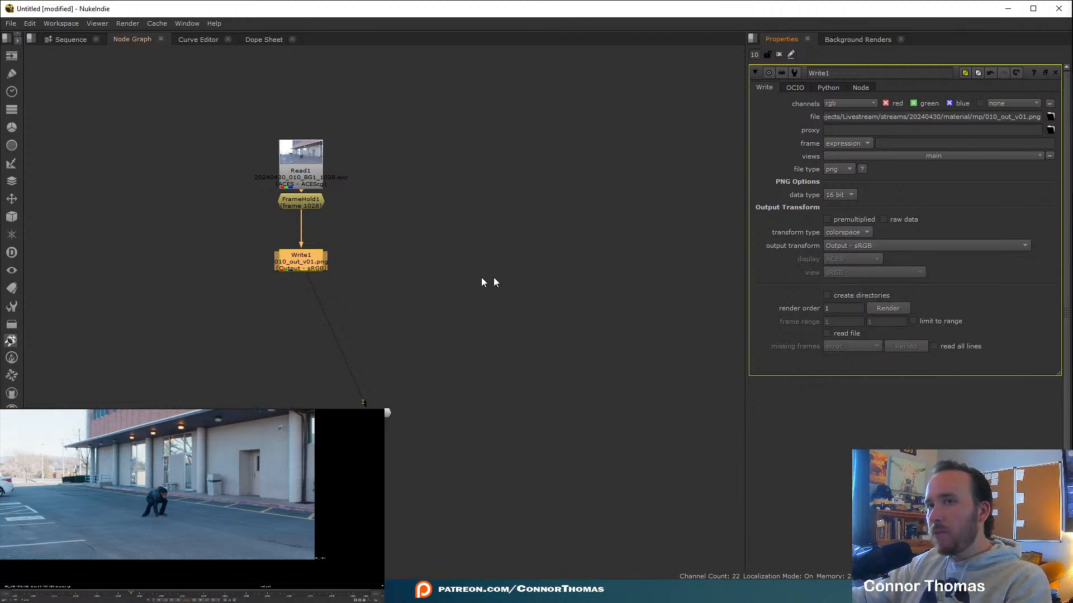
# Render Write1 with the frame range limited to frame 1000.
pyautogui.click(893, 308)
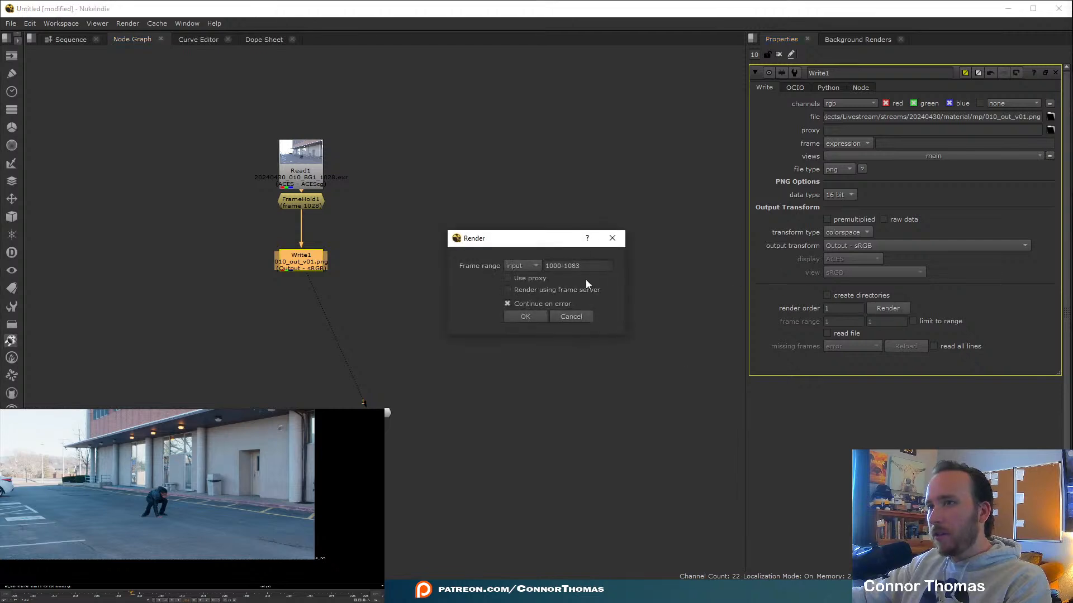
pyautogui.write('1000')
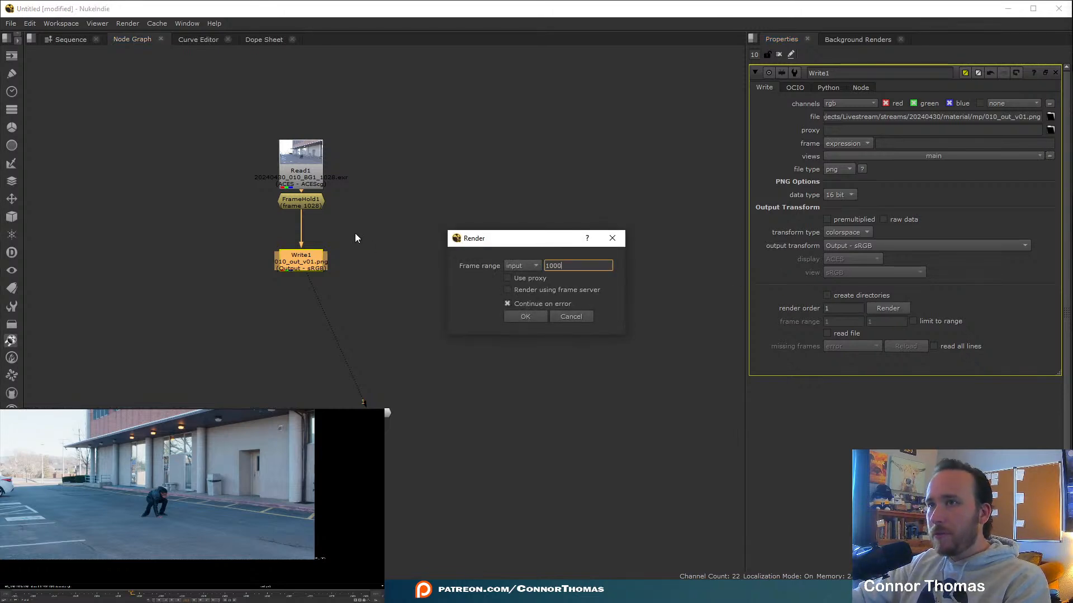
pyautogui.press('Return')
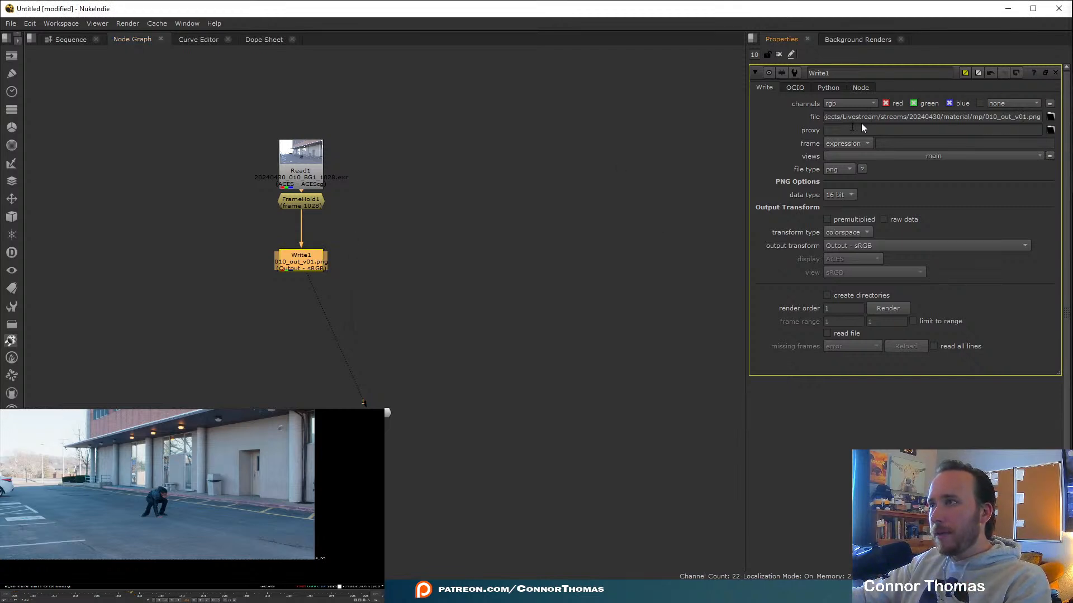
# Load the rendered 010_out_v01.png from the mp folder into a new Read node beside the Write1 branch.
pyautogui.click(472, 271)
pyautogui.press('r')
pyautogui.click(447, 149)
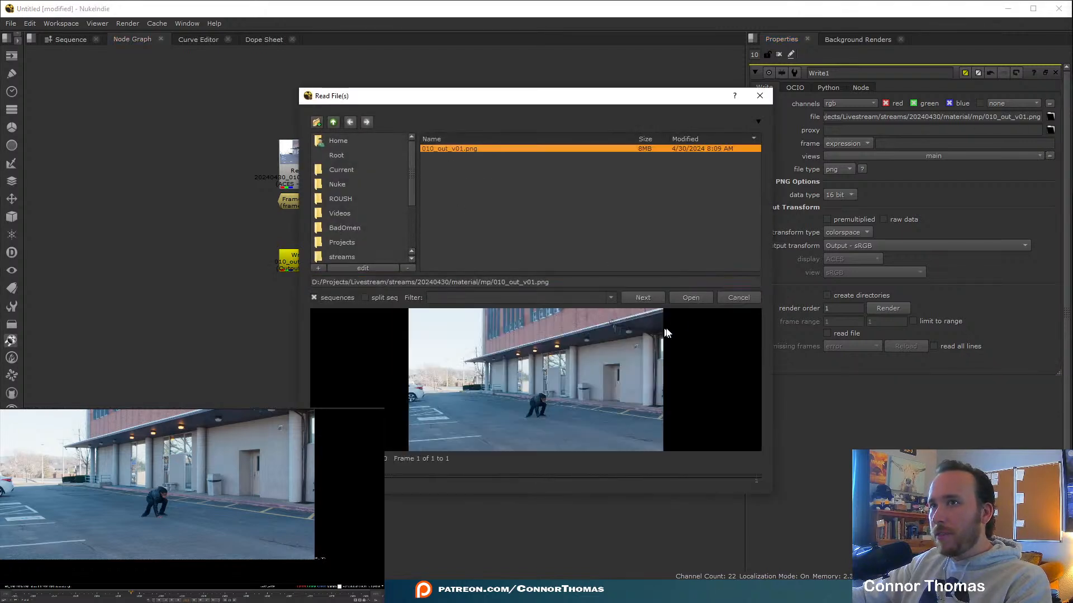
pyautogui.click(688, 298)
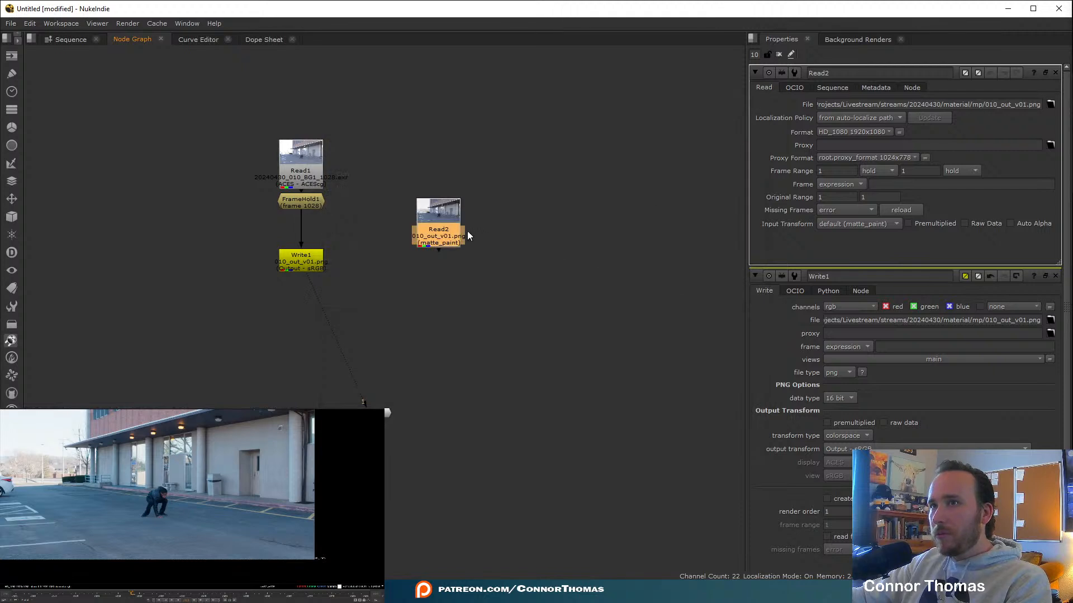
pyautogui.click(464, 227)
# Set Read2's input transform to Output - sRGB.
pyautogui.click(859, 224)
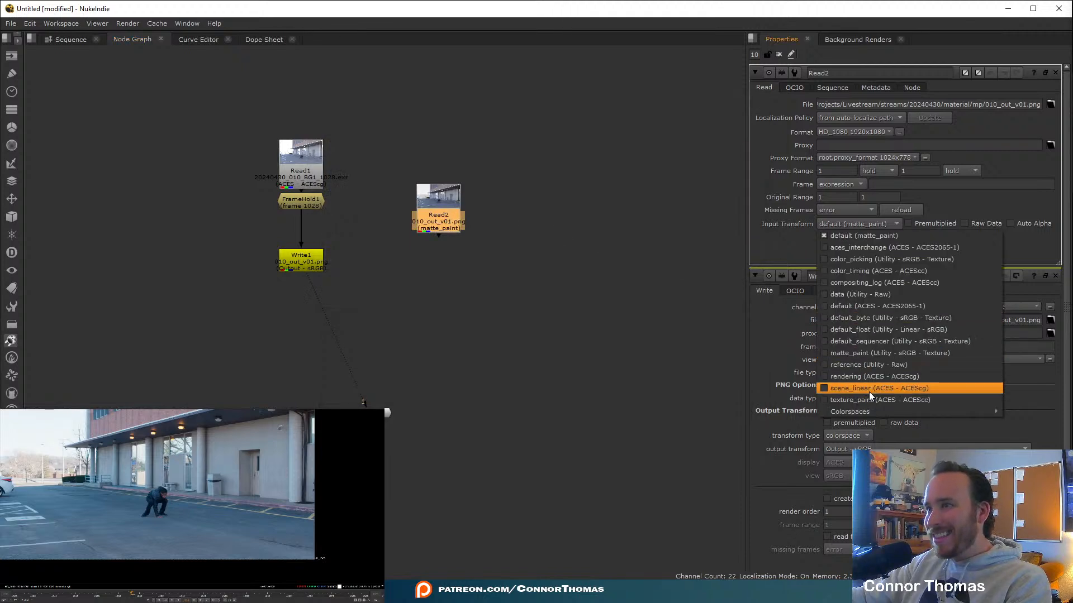
pyautogui.moveTo(862, 413)
pyautogui.moveTo(1037, 424)
pyautogui.moveTo(1031, 447)
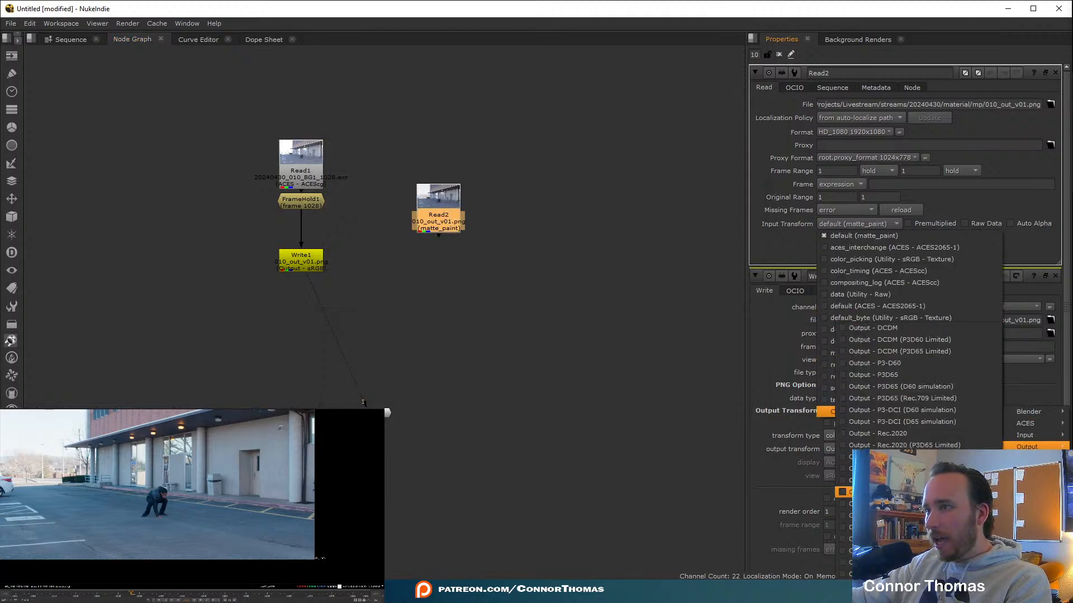
pyautogui.click(899, 492)
# Compare the rendered Read2 image with FrameHold1 in the viewer, checking the colours across the full frame.
pyautogui.click(435, 211)
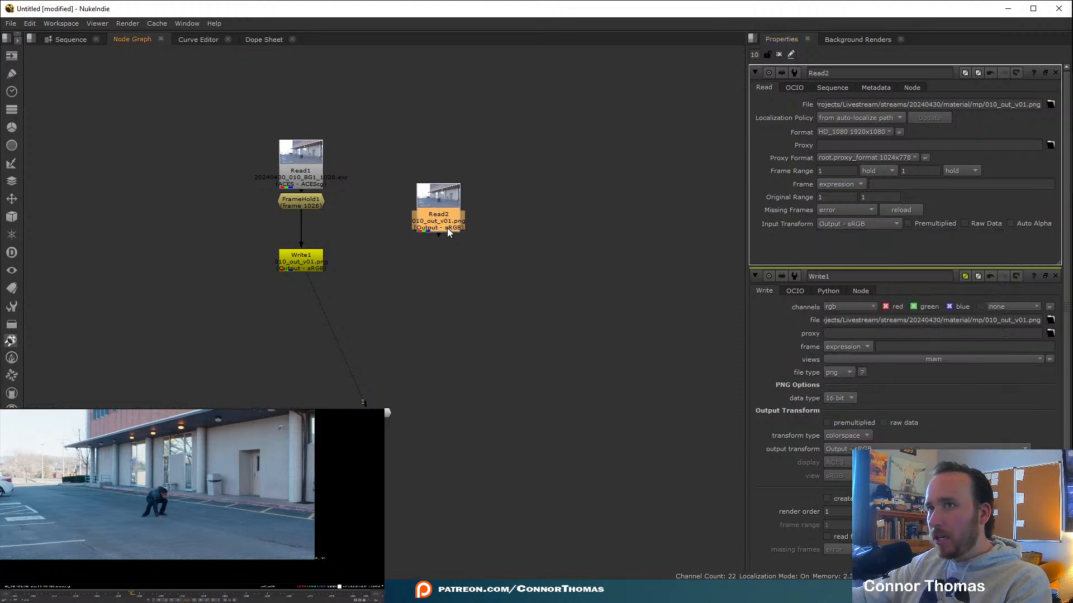
pyautogui.press('2')
pyautogui.click(298, 202)
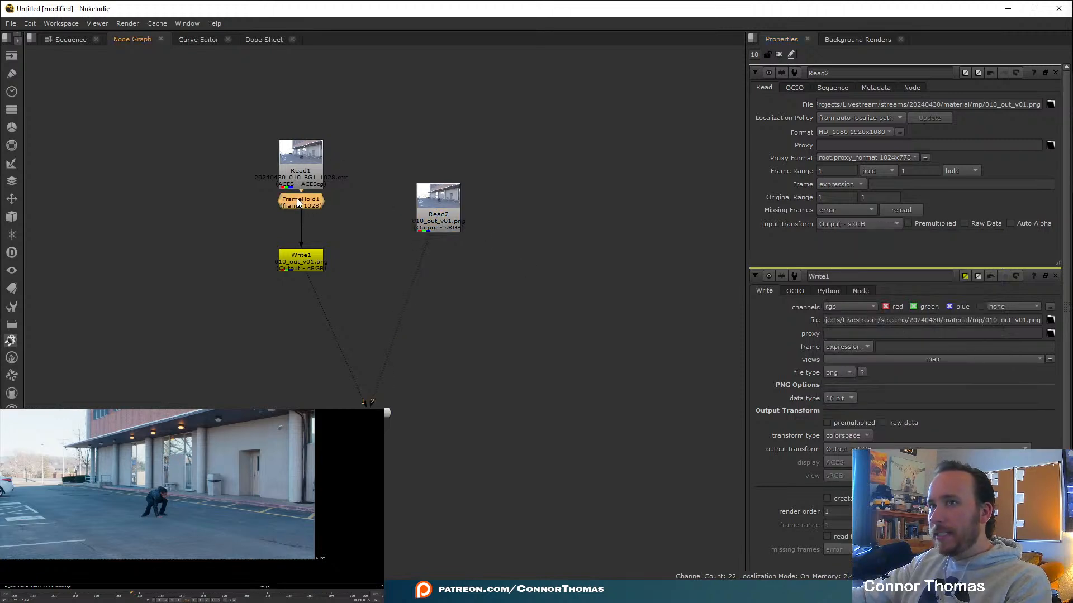
pyautogui.press('1')
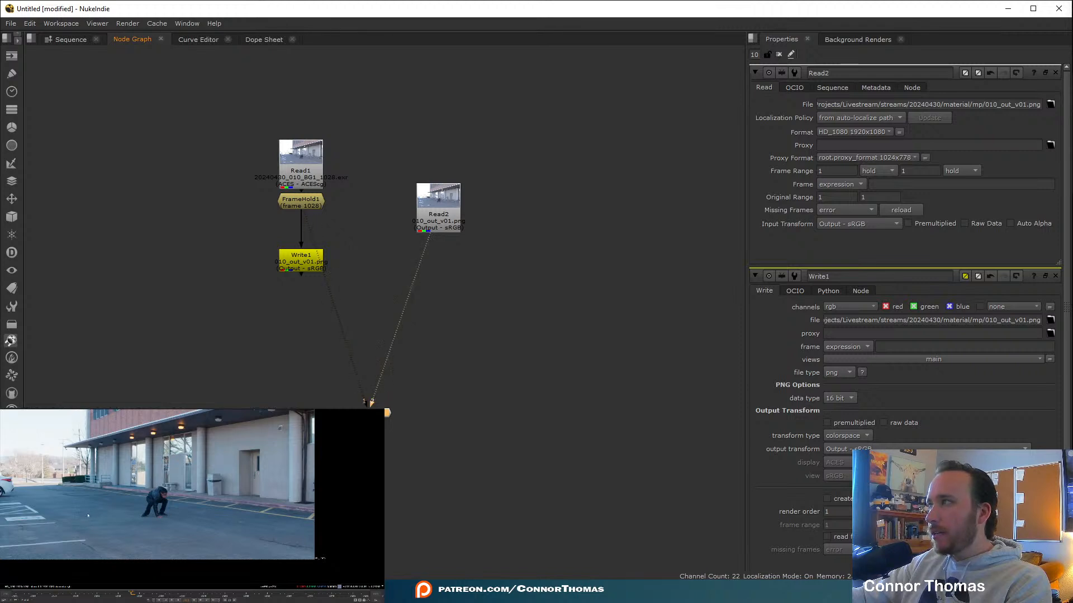
pyautogui.press('2')
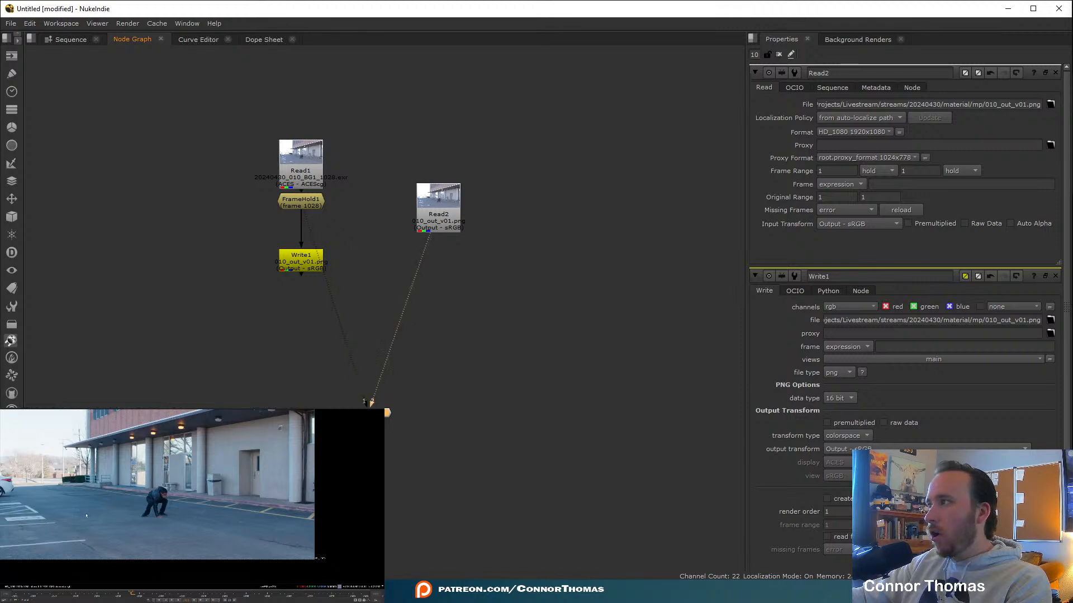
pyautogui.click(431, 223)
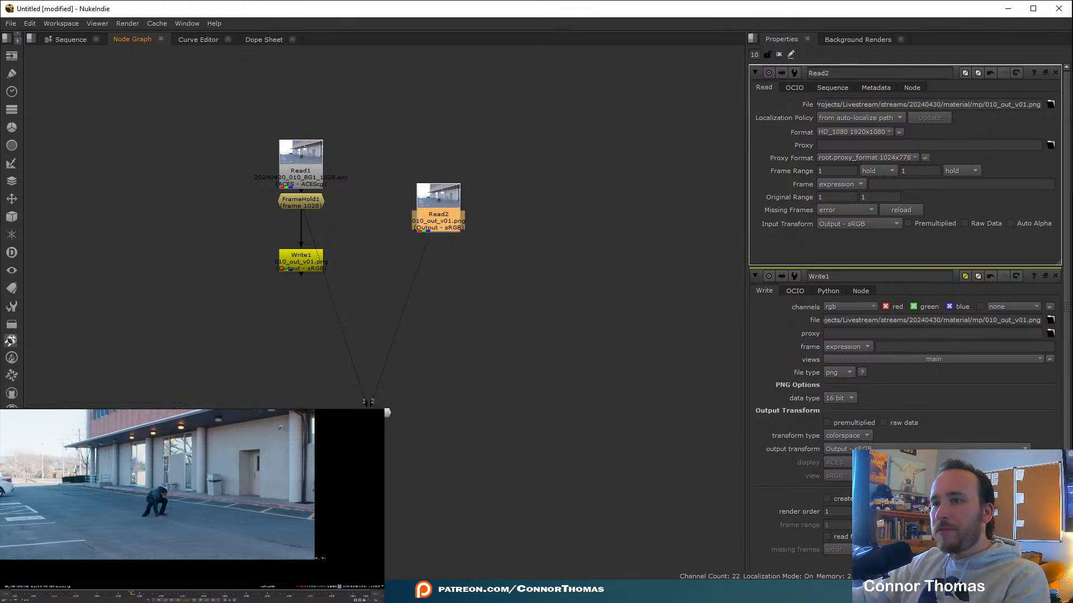
pyautogui.moveTo(531, 593)
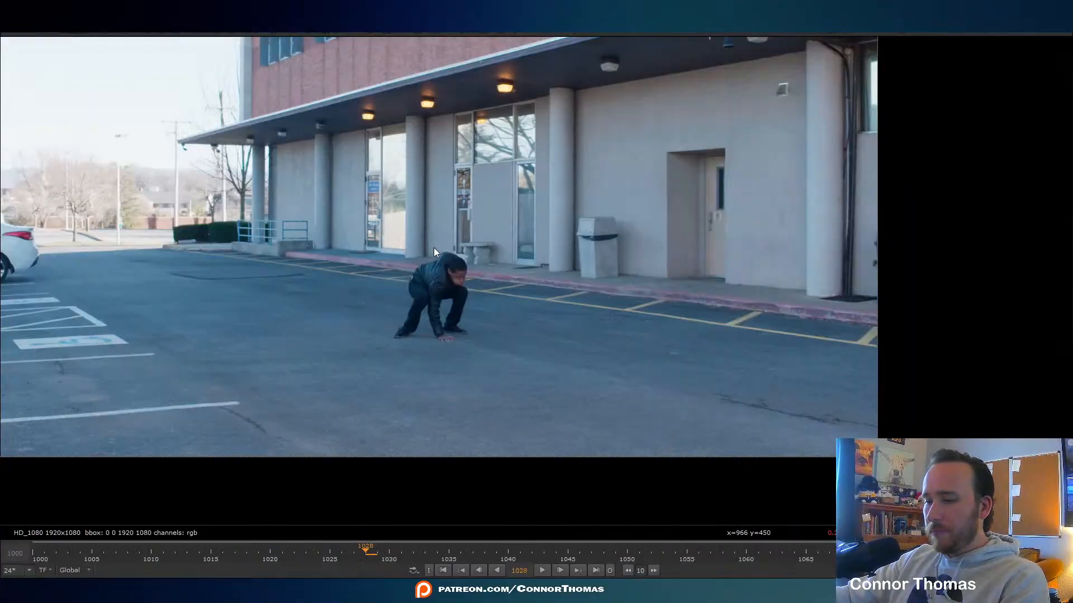
pyautogui.press('f')
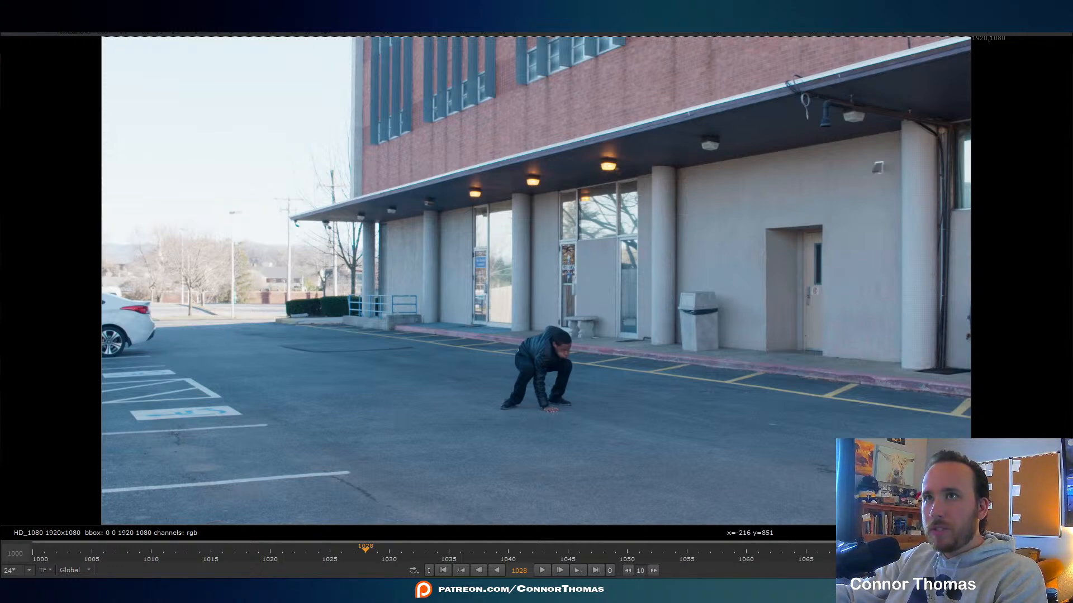
# Switch to Photoshop with the rendered plate open and unlock its Background layer.
pyautogui.moveTo(1, 162); pyautogui.dragTo(489, 12)
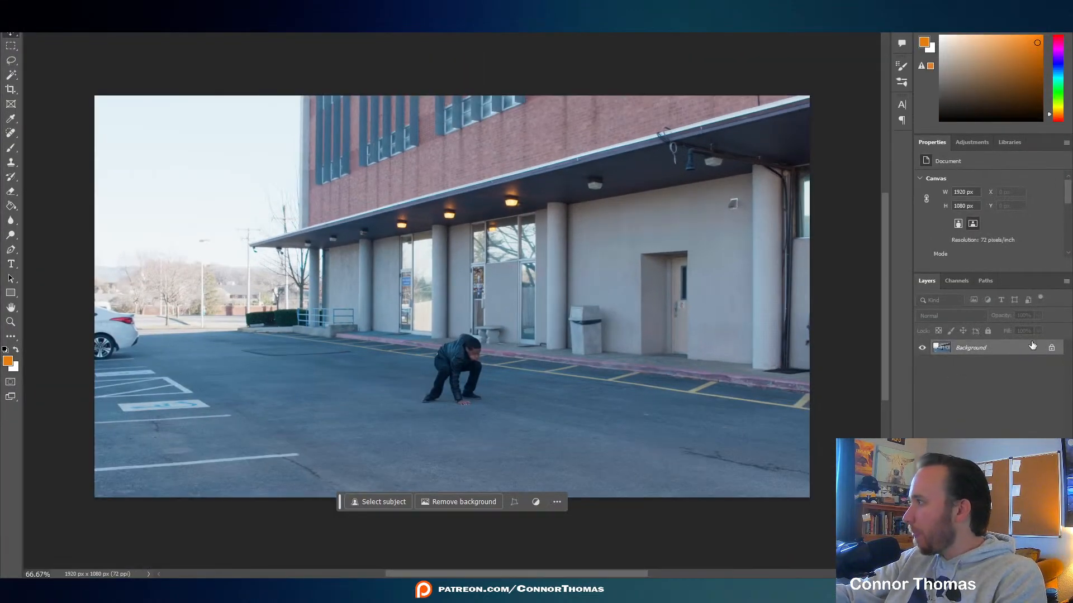
pyautogui.click(1051, 348)
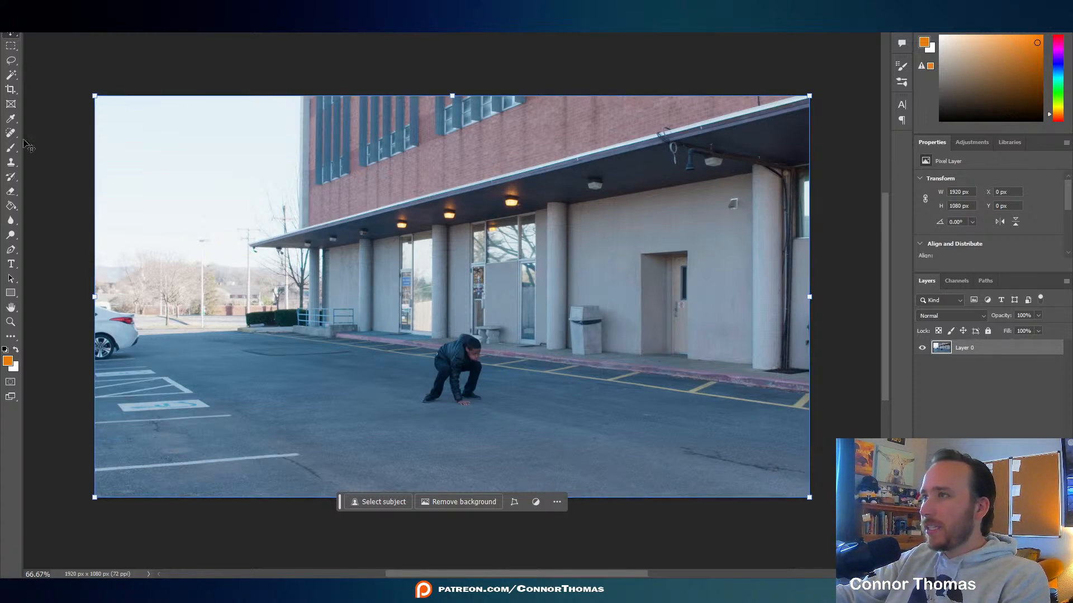
# Lasso an area of about 235 by 271 px around the crouching man and replace it using Generative Fill with an empty prompt.
pyautogui.click(10, 61)
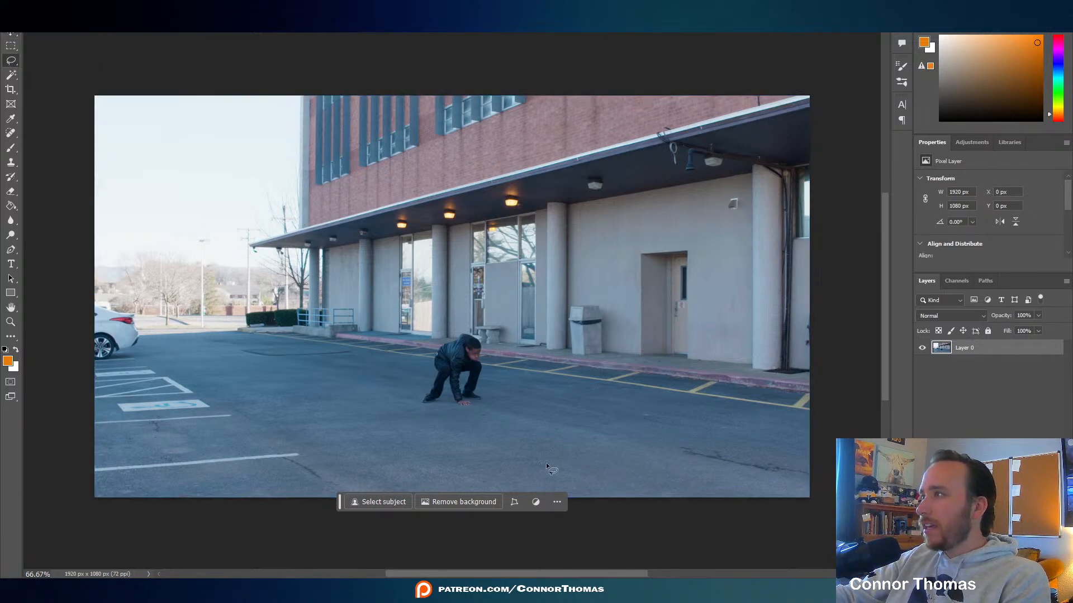
pyautogui.moveTo(489, 392); pyautogui.dragTo(484, 420)
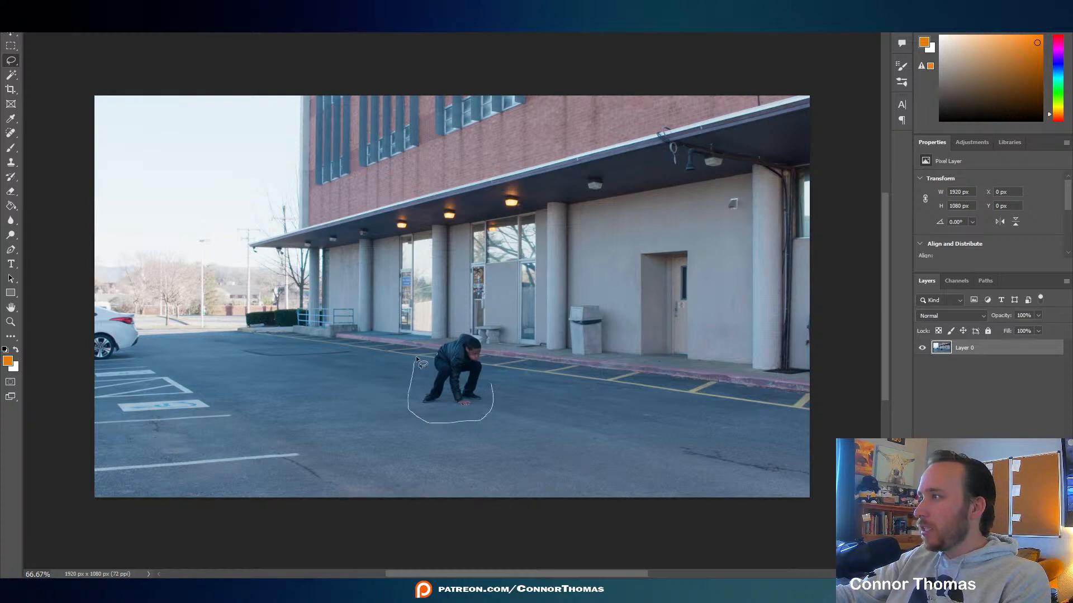
pyautogui.moveTo(493, 387); pyautogui.dragTo(493, 391)
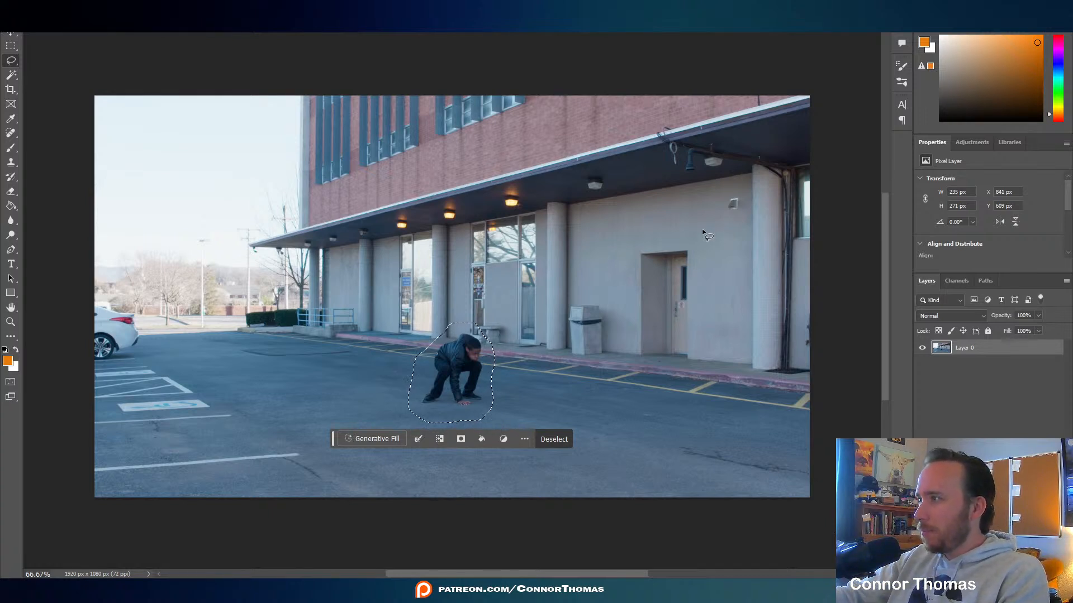
pyautogui.click(374, 439)
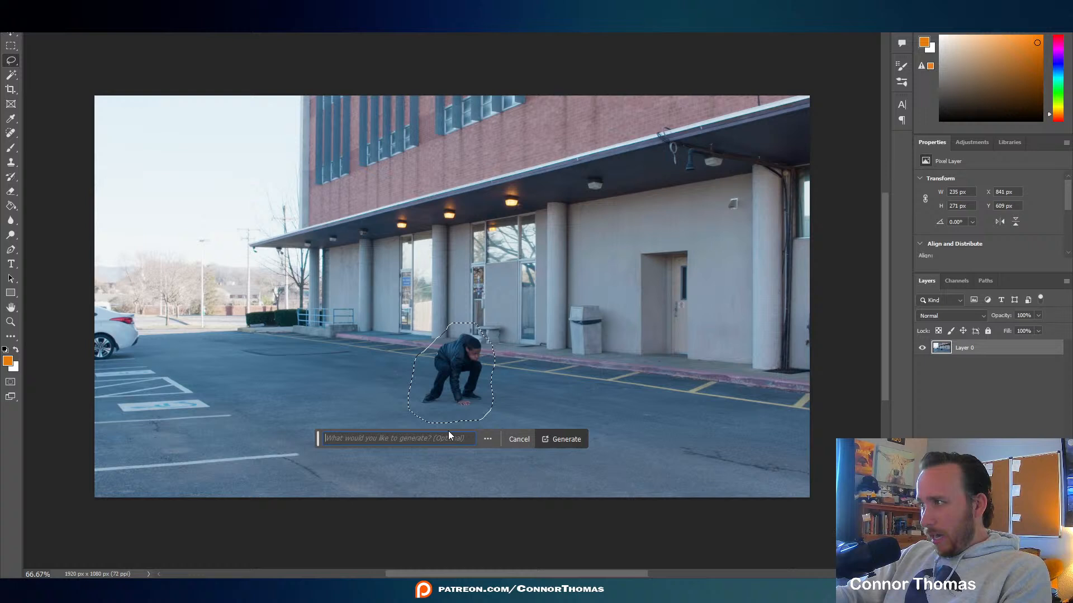
pyautogui.click(569, 439)
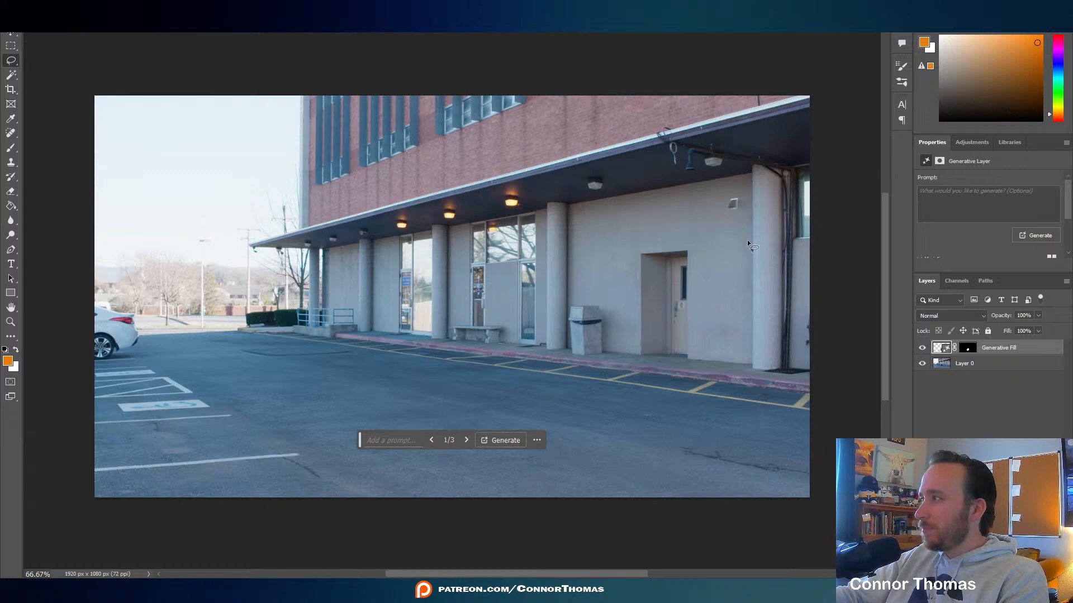
# Compare the plate with and without the Generative Fill layer, leave that layer hidden and delete its mask.
pyautogui.click(943, 393)
pyautogui.click(922, 348)
pyautogui.click(923, 347)
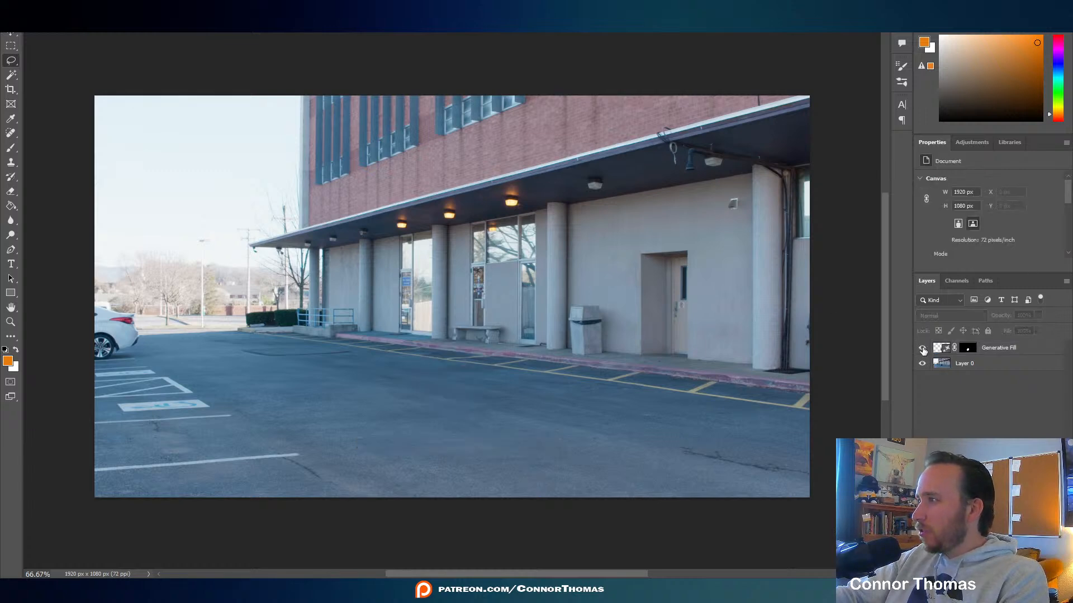
pyautogui.click(922, 348)
pyautogui.click(923, 347)
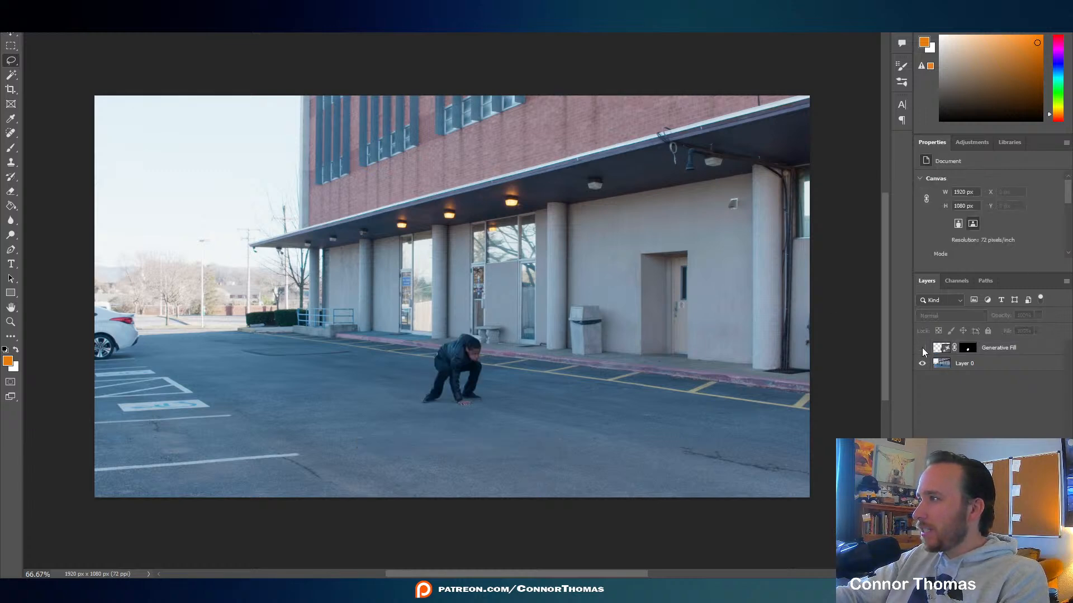
pyautogui.keyDown('alt'); pyautogui.scroll(5, 484, 353); pyautogui.keyUp('alt')
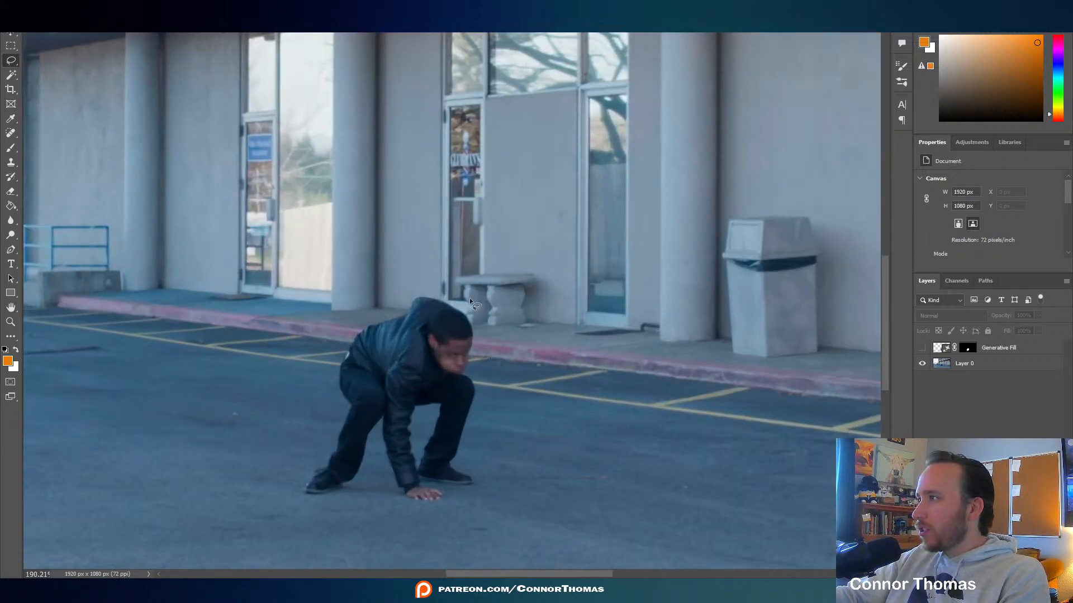
pyautogui.click(944, 349)
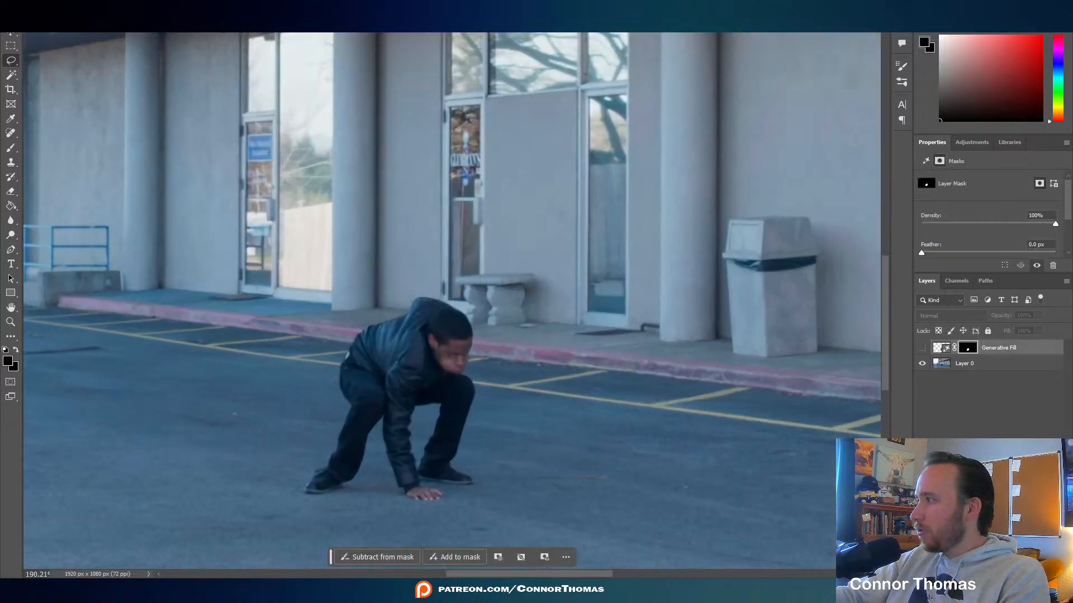
# Lasso a tight outline around the crouching man and replace him using Generative Fill with an empty prompt.
pyautogui.moveTo(481, 381); pyautogui.dragTo(482, 444)
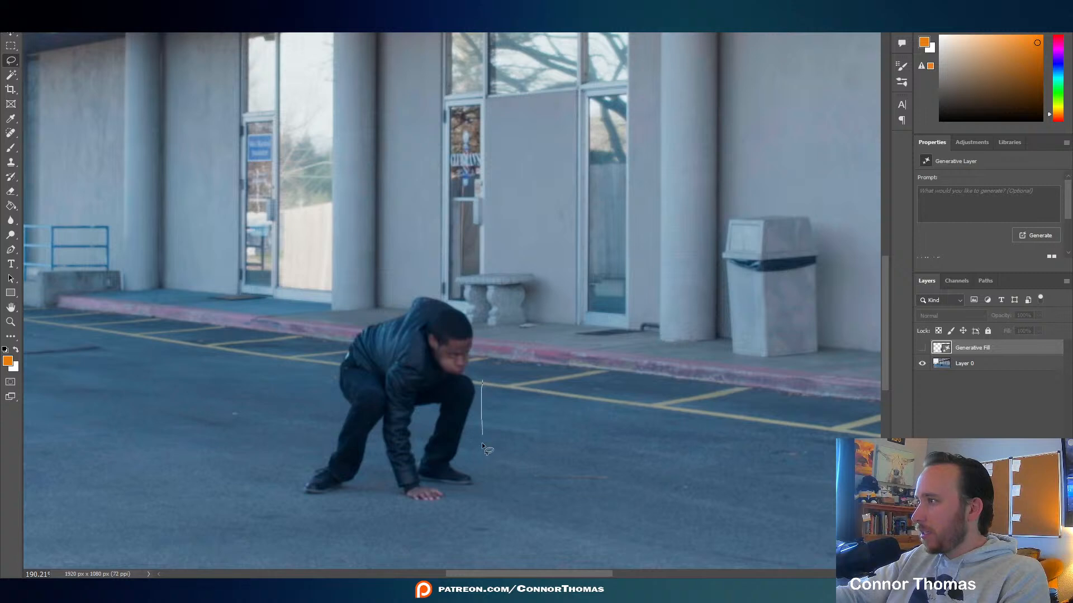
pyautogui.moveTo(479, 482); pyautogui.dragTo(459, 502)
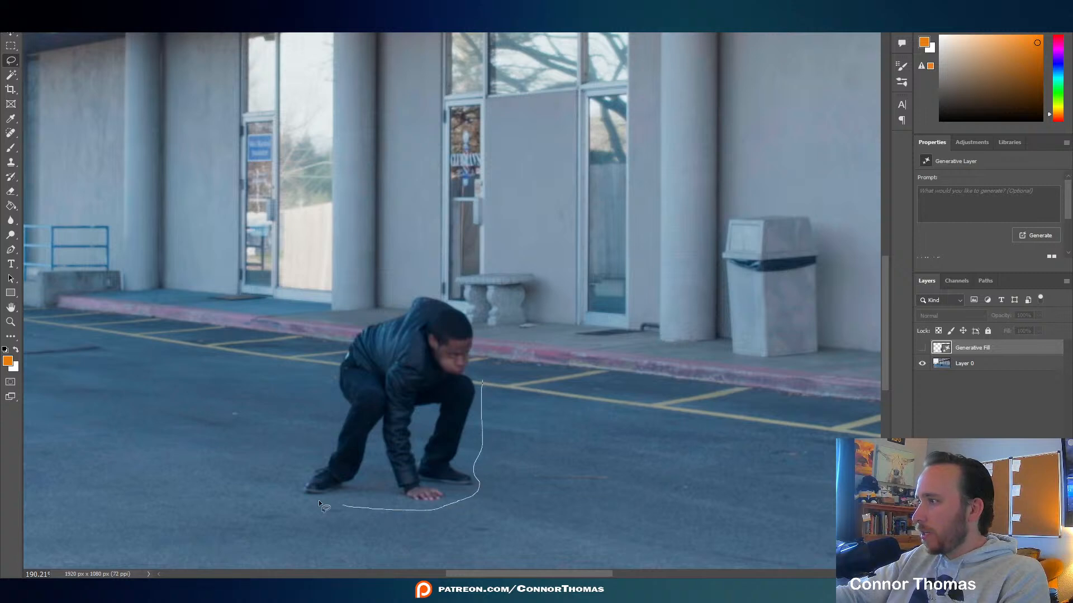
pyautogui.moveTo(322, 453); pyautogui.dragTo(331, 423)
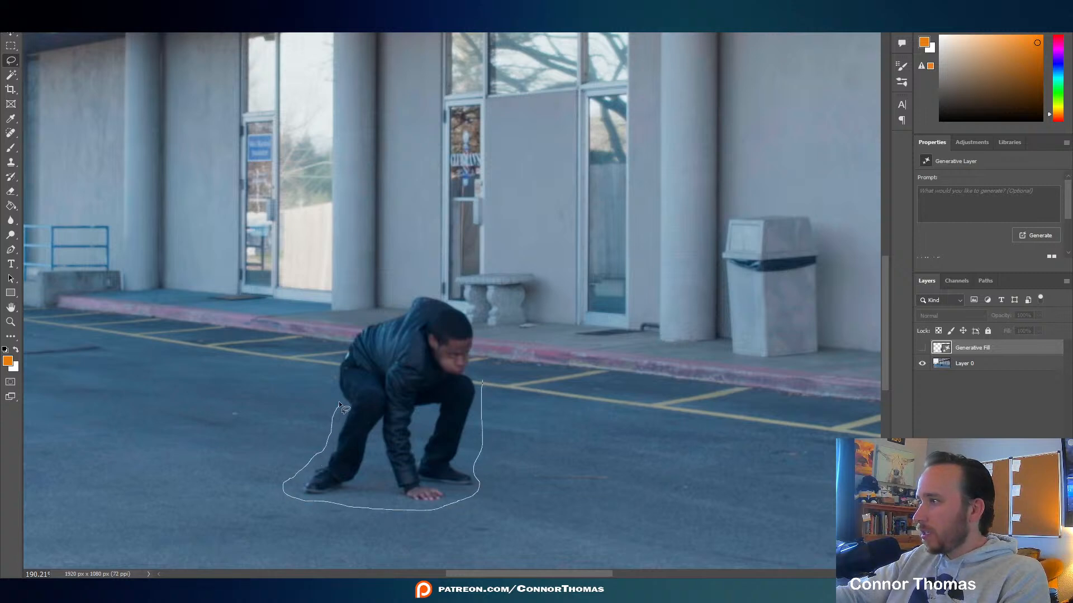
pyautogui.moveTo(332, 381); pyautogui.dragTo(337, 361)
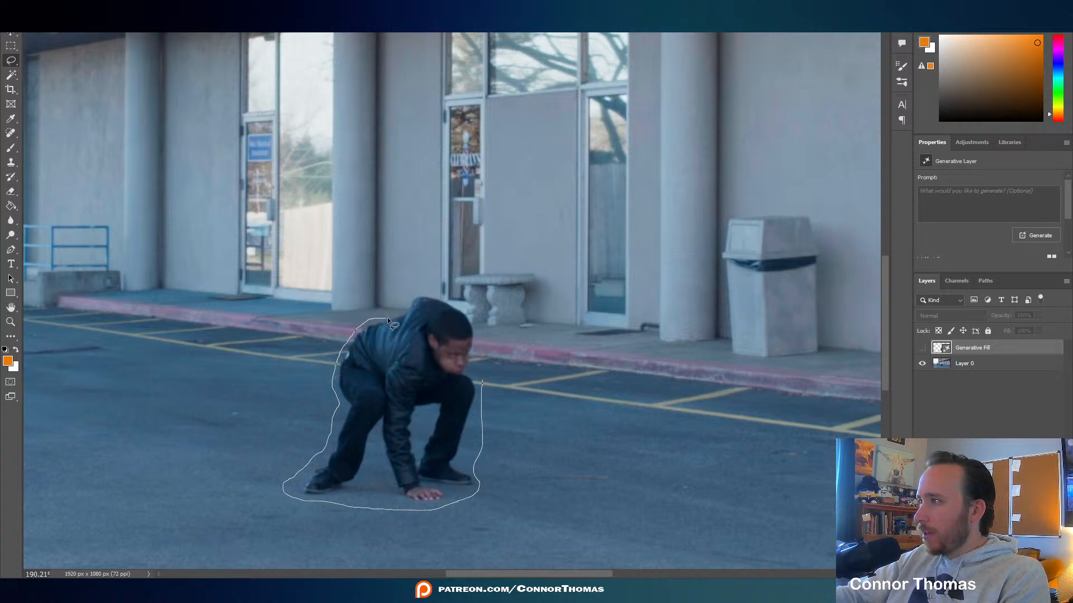
pyautogui.moveTo(387, 318)
pyautogui.mouseDown()
pyautogui.moveTo(418, 295)
pyautogui.moveTo(461, 310)
pyautogui.mouseUp()
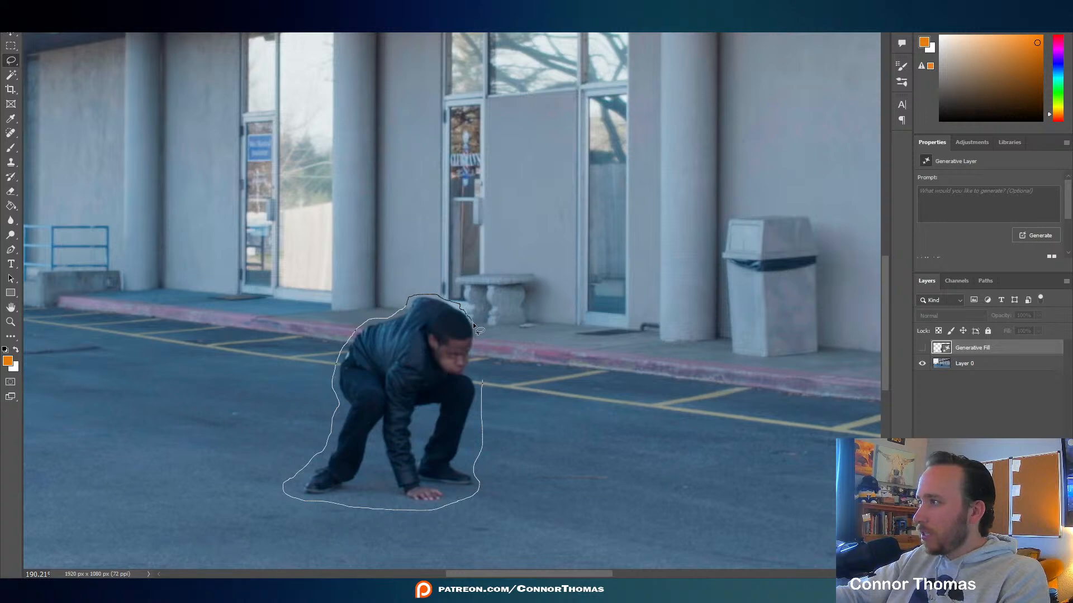
pyautogui.moveTo(478, 358); pyautogui.dragTo(478, 359)
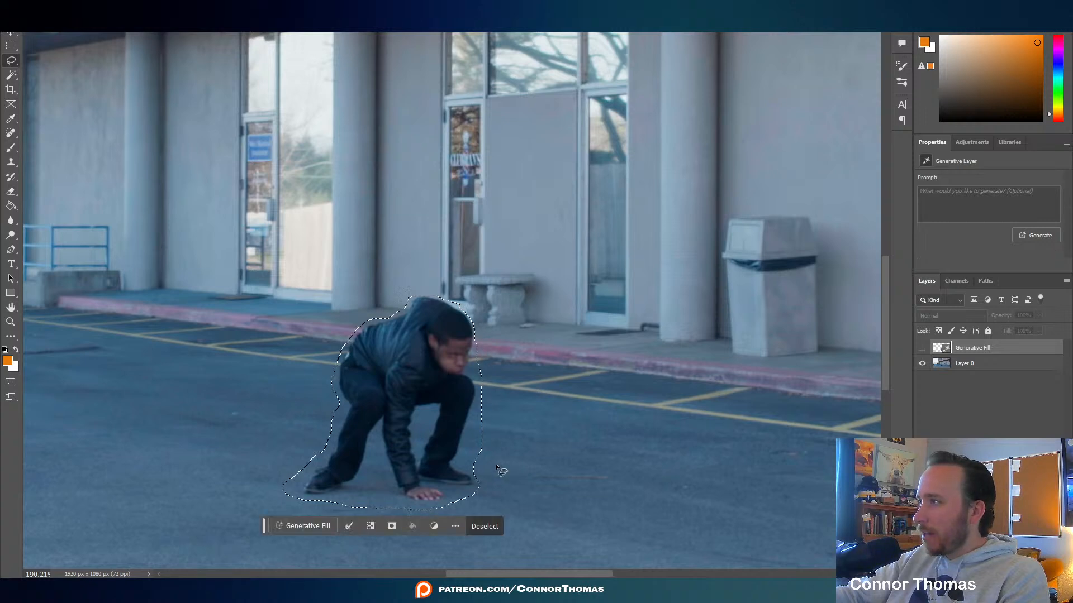
pyautogui.click(310, 528)
pyautogui.click(495, 527)
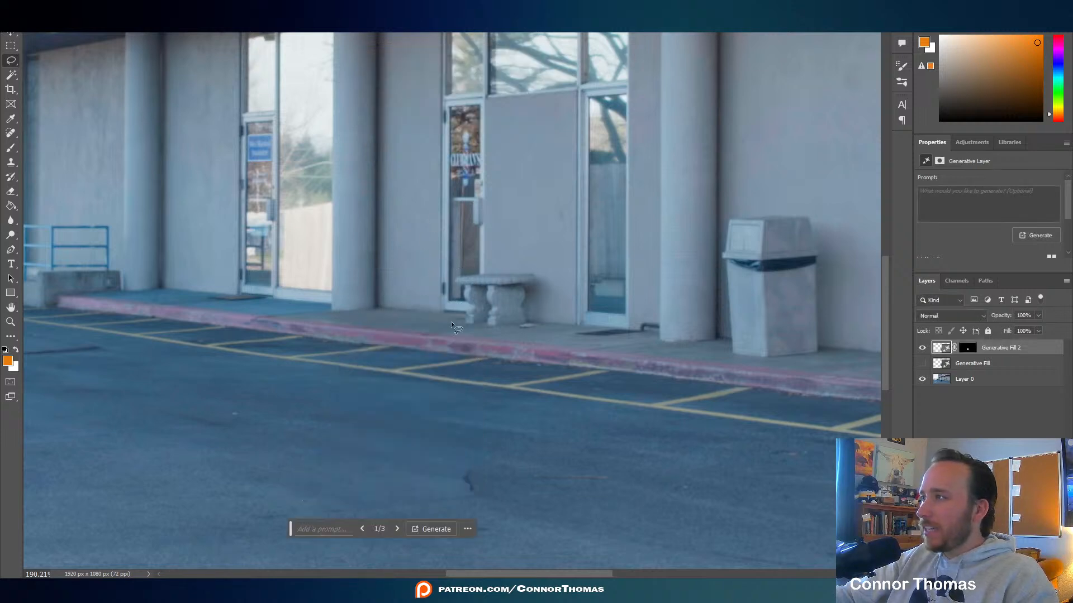
# Toggle the Generative Fill 2 layer's visibility repeatedly to compare the tighter fill with the original plate.
pyautogui.click(961, 434)
pyautogui.click(920, 348)
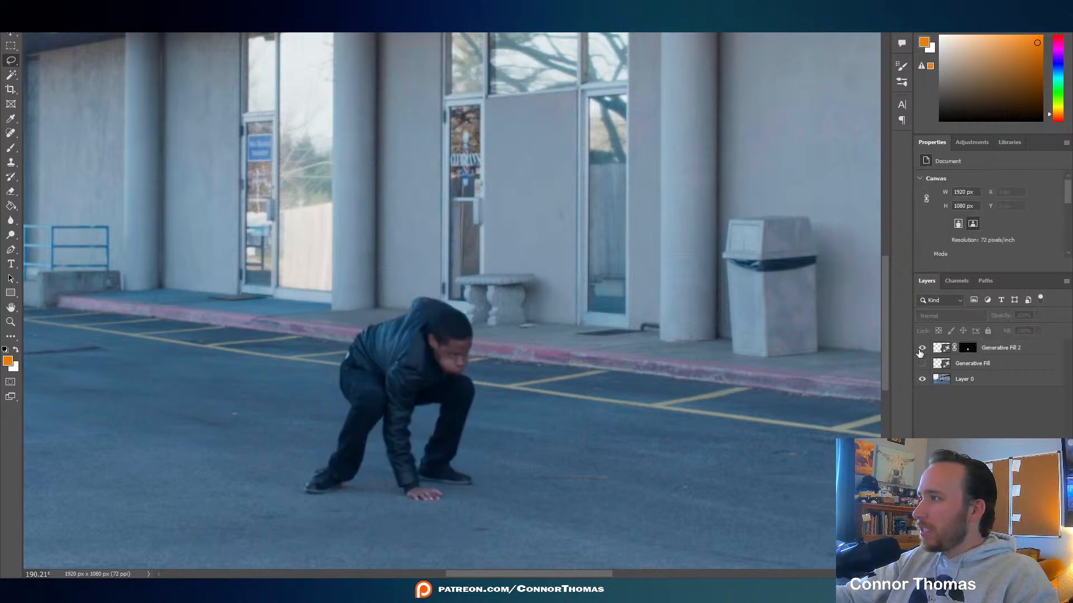
pyautogui.click(921, 348)
pyautogui.click(921, 349)
pyautogui.click(921, 349)
pyautogui.click(920, 349)
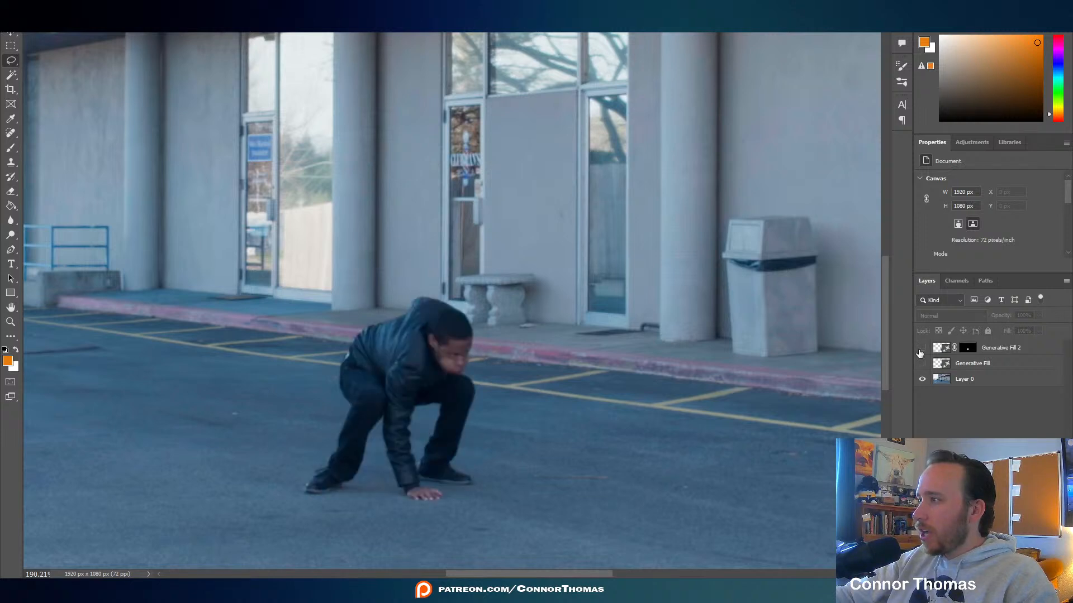
pyautogui.click(921, 348)
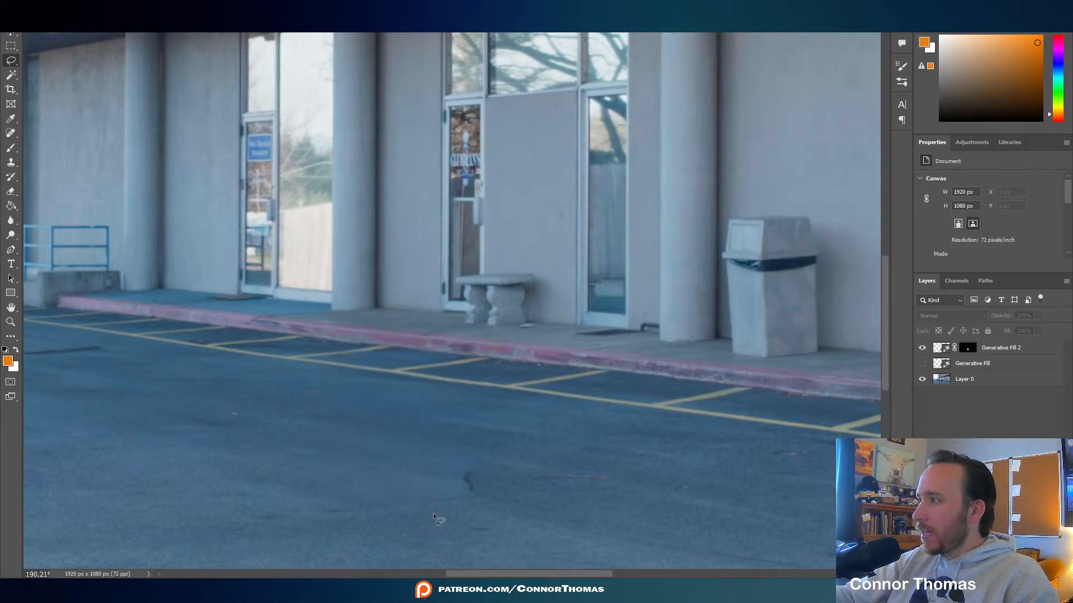
pyautogui.click(922, 349)
pyautogui.click(921, 348)
pyautogui.click(921, 348)
pyautogui.click(922, 349)
pyautogui.click(922, 349)
pyautogui.click(922, 349)
# Lasso the small dark mark left on the asphalt and replace it using Generative Fill with an empty prompt.
pyautogui.scroll(-5, 476, 434)
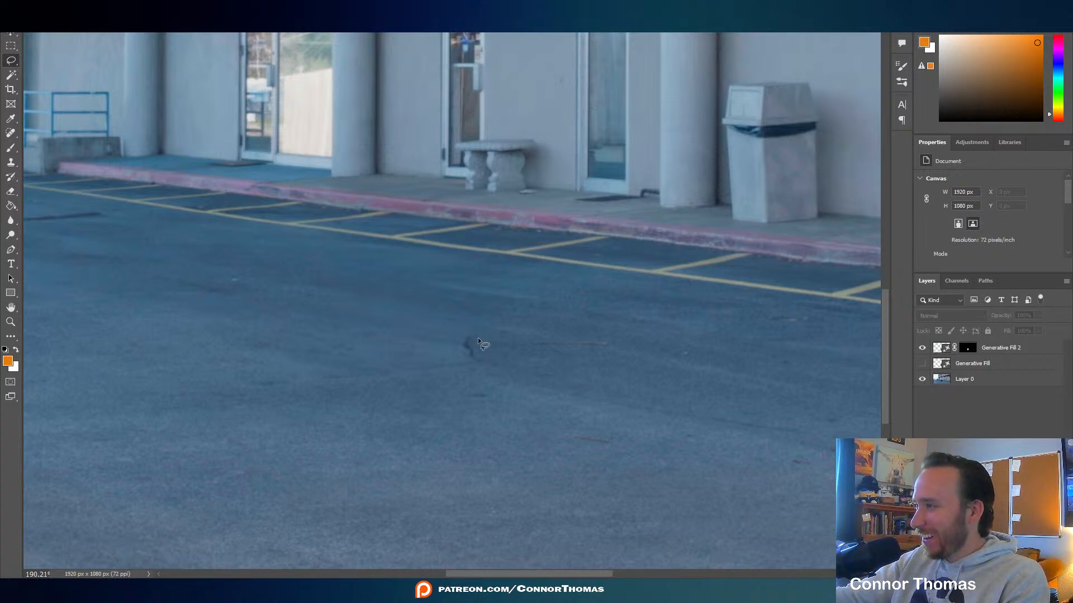
pyautogui.moveTo(478, 337)
pyautogui.mouseDown()
pyautogui.moveTo(463, 334)
pyautogui.moveTo(462, 360)
pyautogui.moveTo(480, 342)
pyautogui.mouseUp()
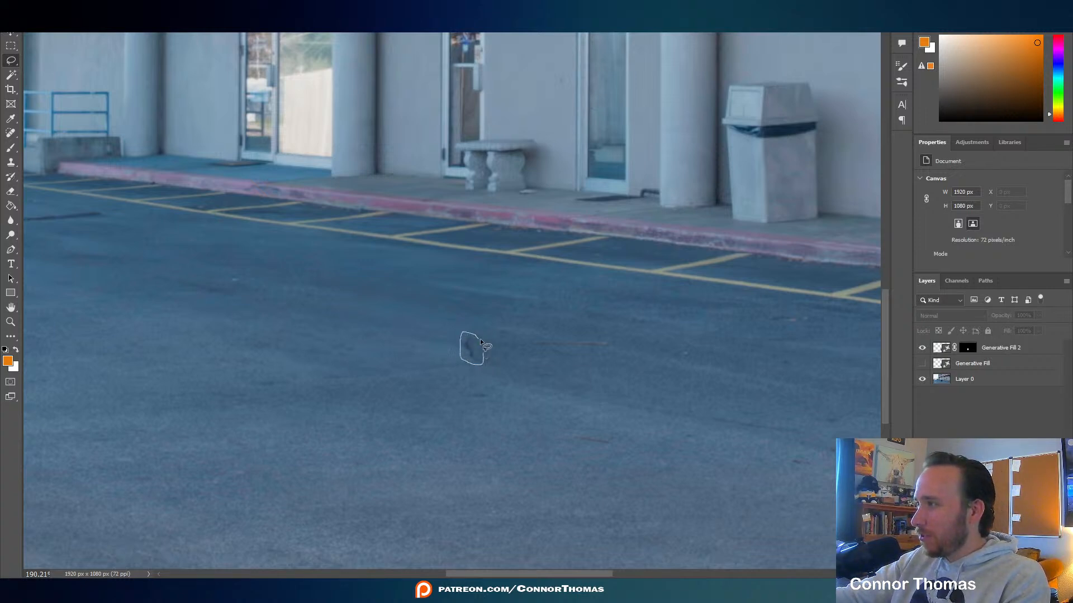
pyautogui.click(394, 380)
pyautogui.click(591, 380)
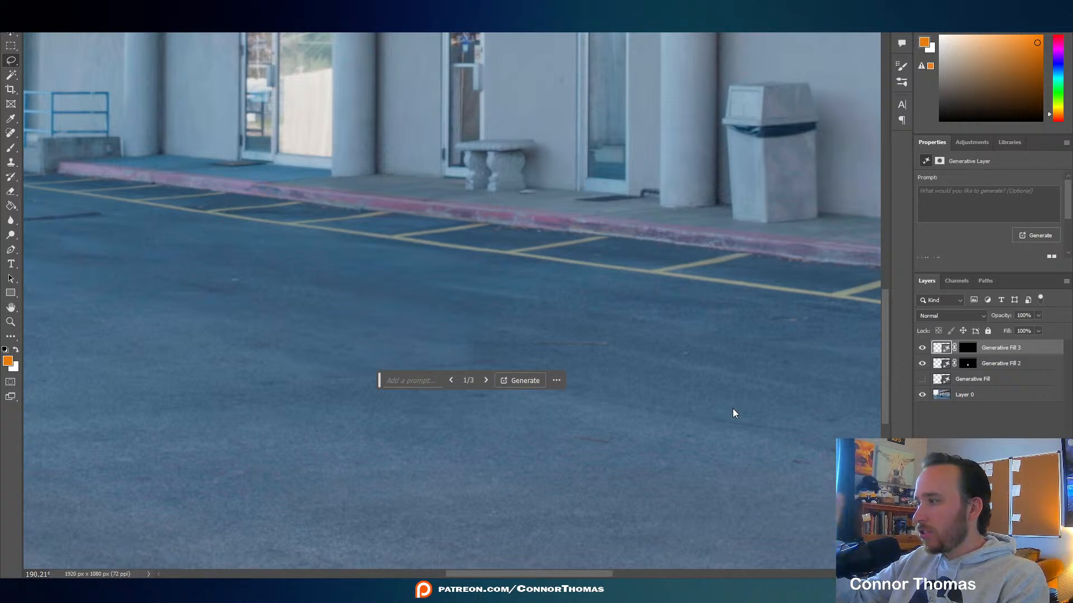
# Examine the patched asphalt up close and in the full frame for leftover traces of the man.
pyautogui.click(978, 453)
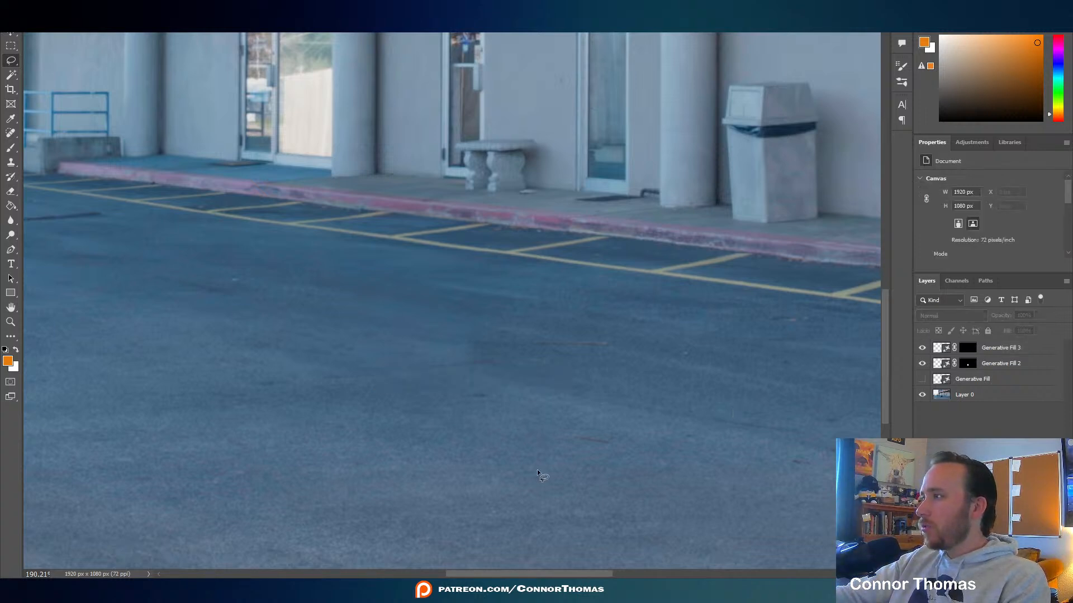
pyautogui.keyDown('alt'); pyautogui.scroll(-10, 529, 465); pyautogui.keyUp('alt')
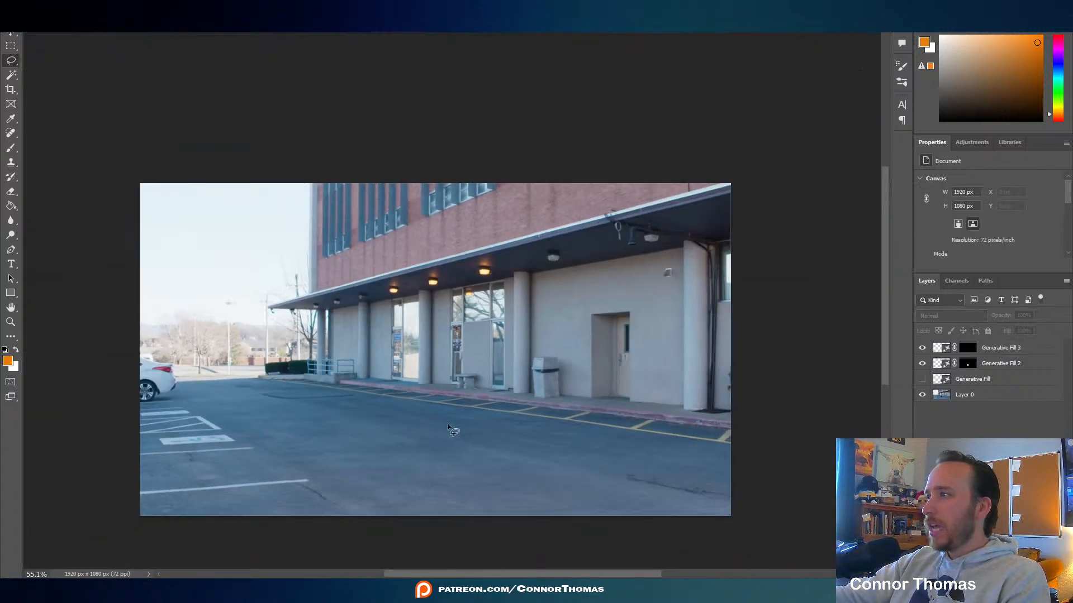
pyautogui.keyDown('alt'); pyautogui.scroll(1, 447, 424); pyautogui.keyUp('alt')
pyautogui.scroll(-1, 446, 421)
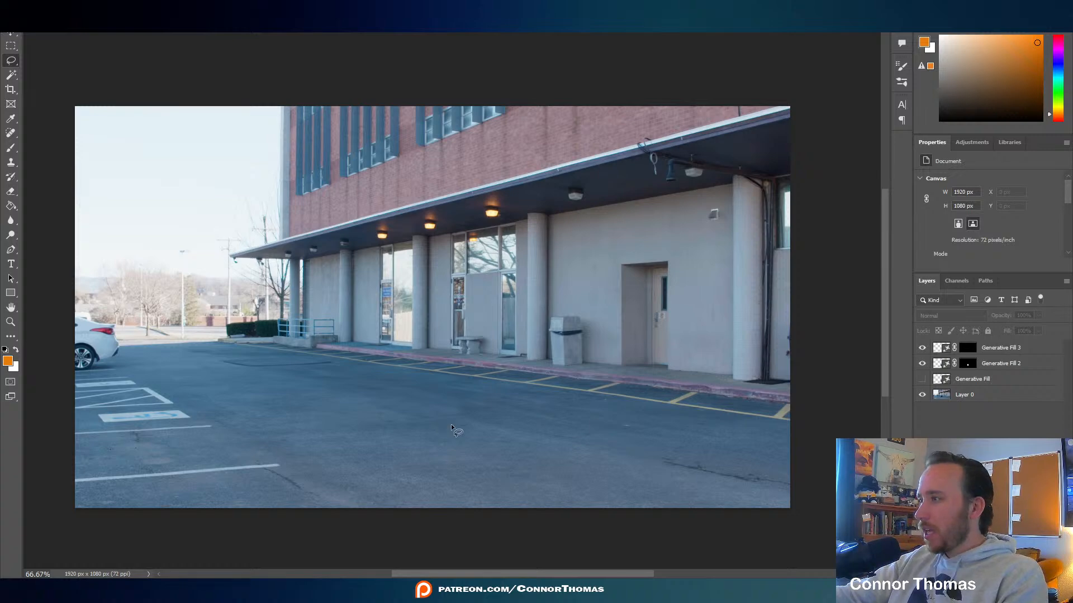
pyautogui.keyDown('alt'); pyautogui.scroll(1, 464, 433); pyautogui.keyUp('alt')
pyautogui.keyDown('alt'); pyautogui.scroll(-1, 477, 443); pyautogui.keyUp('alt')
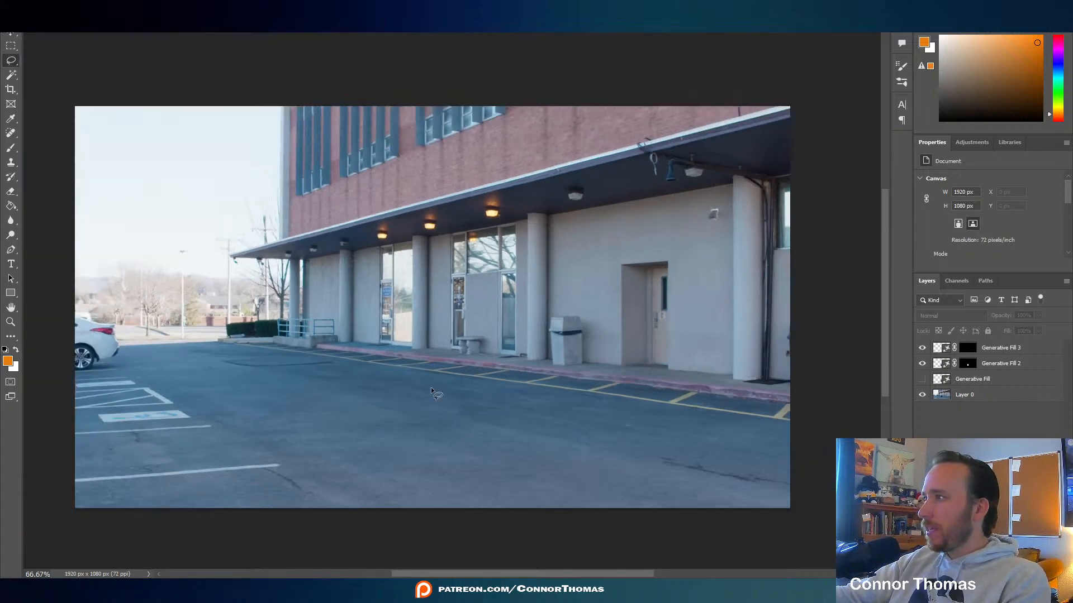
pyautogui.click(24, 2)
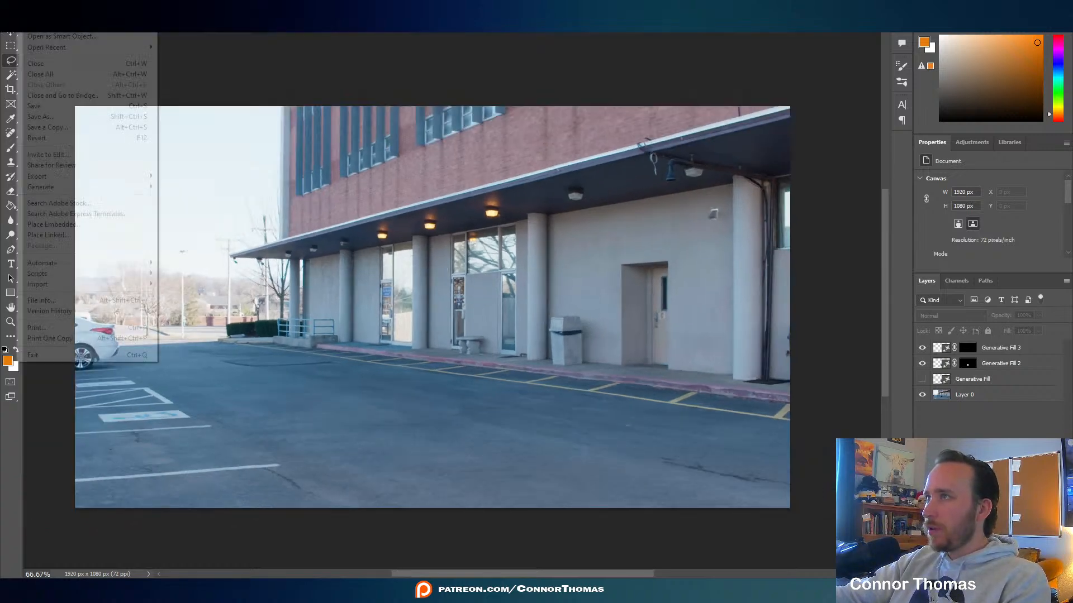
pyautogui.moveTo(102, 176)
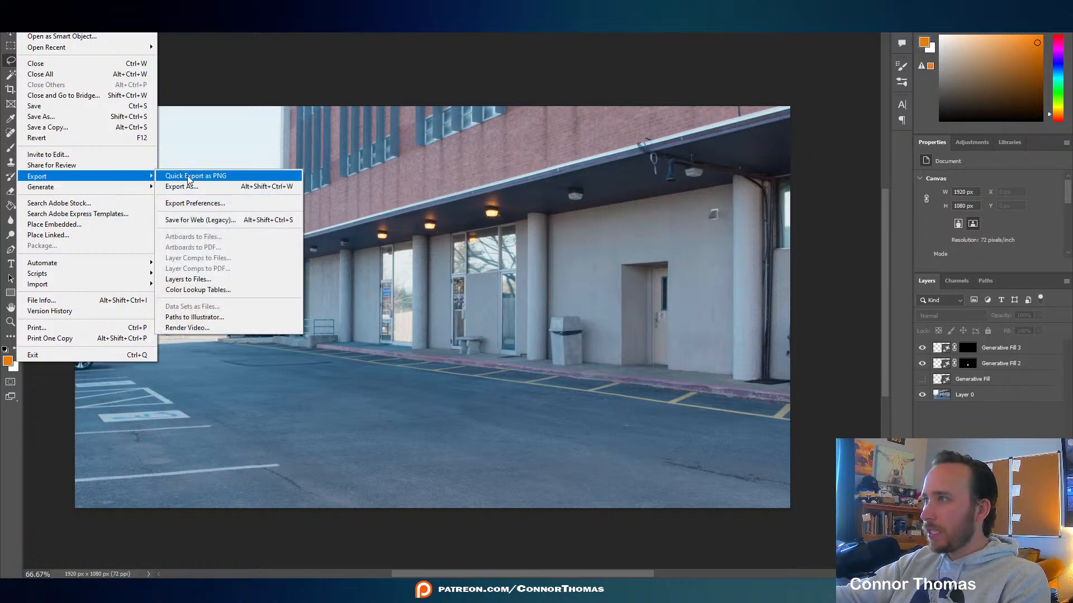
pyautogui.click(188, 176)
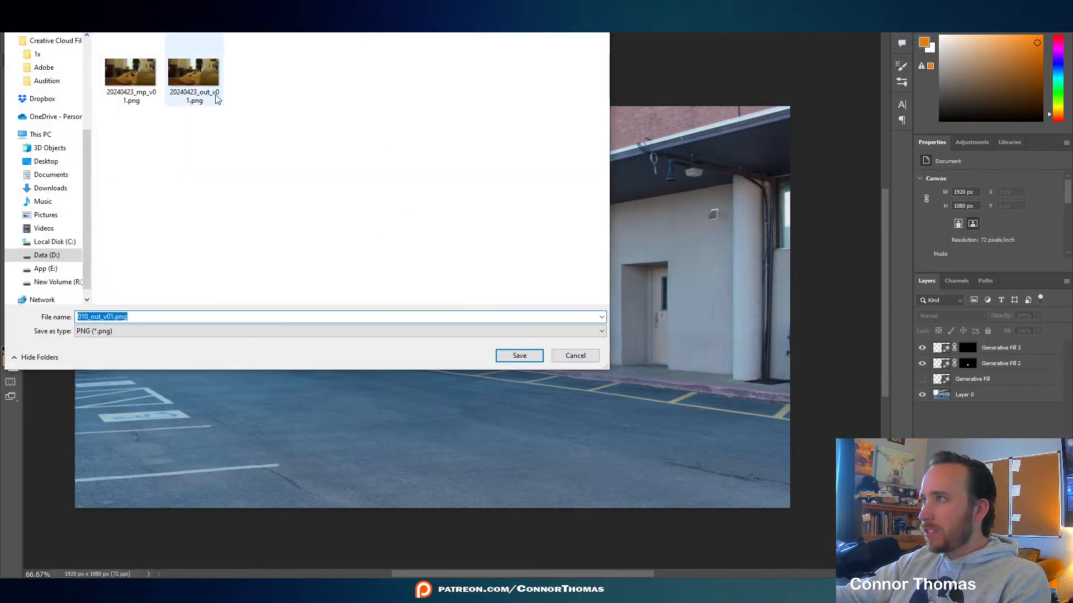
pyautogui.press('Escape')
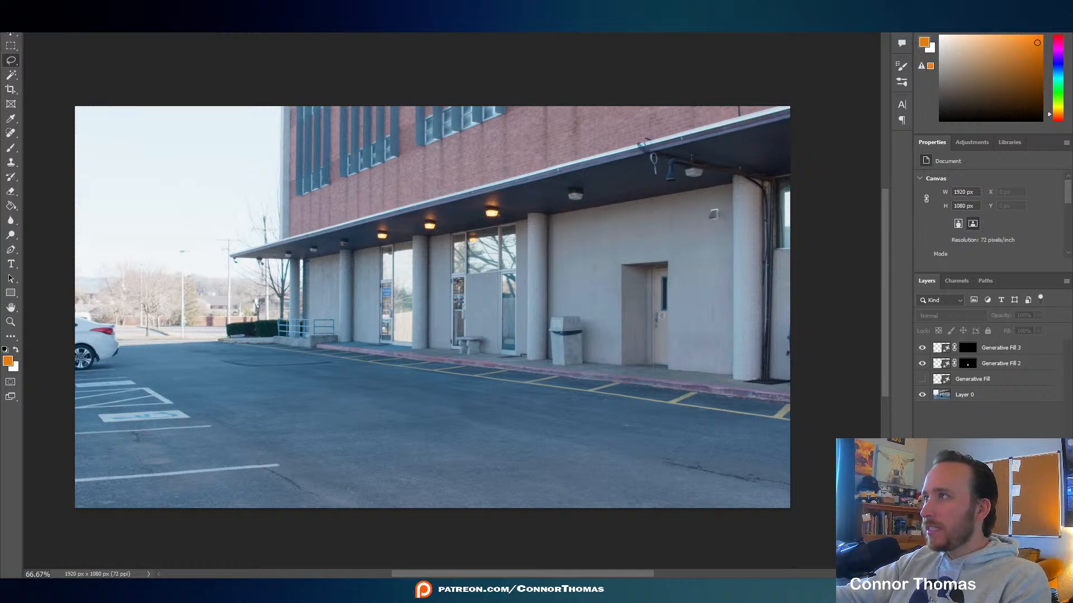
# Start a quick PNG export of the plate and choose the project's material/mp folder as its destination.
pyautogui.click(23, 3)
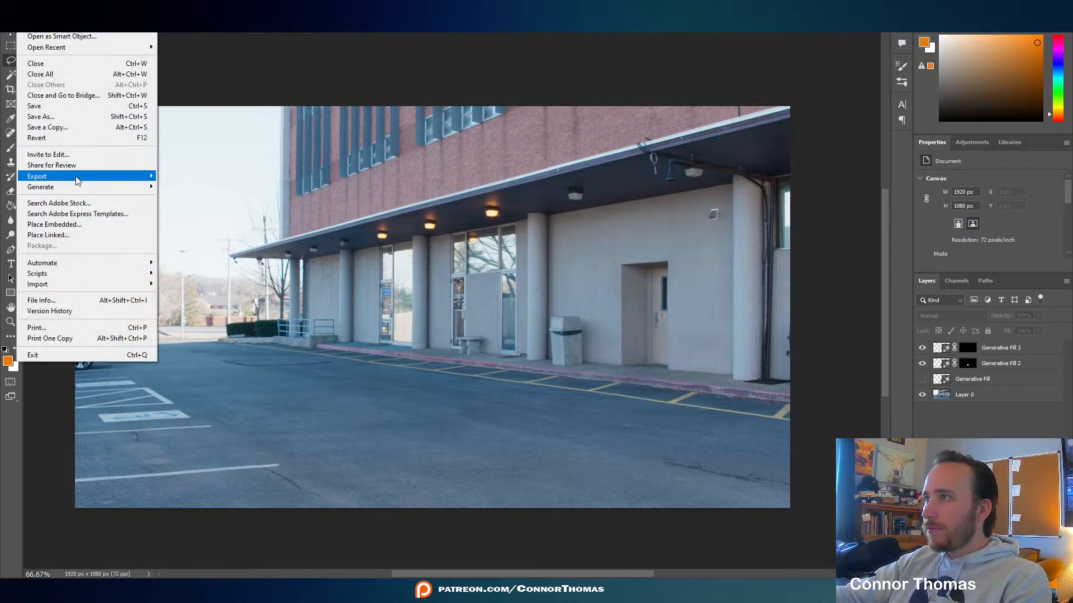
pyautogui.moveTo(79, 178)
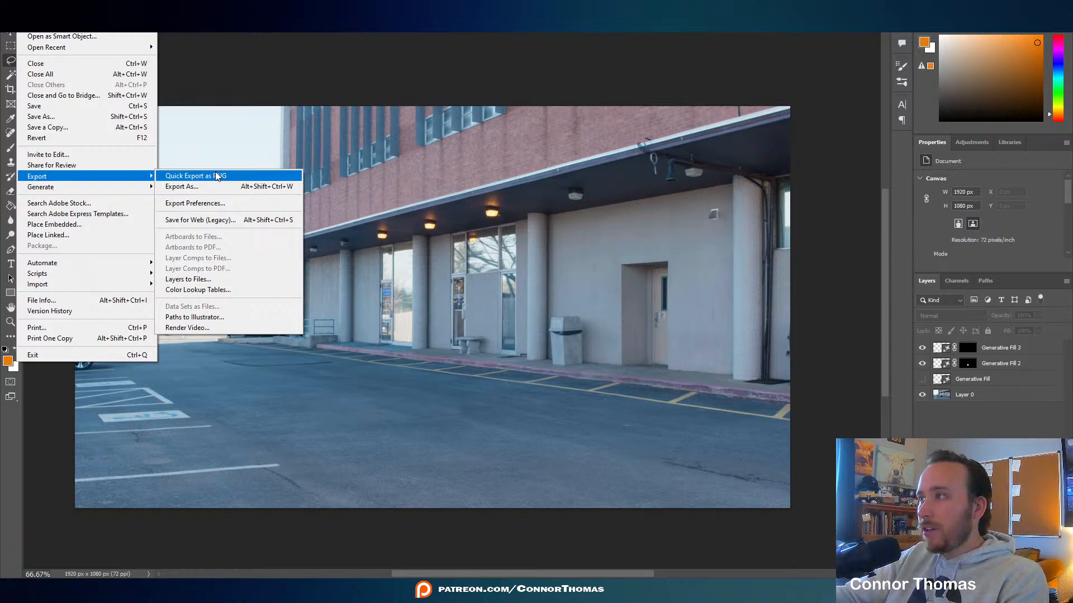
pyautogui.click(216, 176)
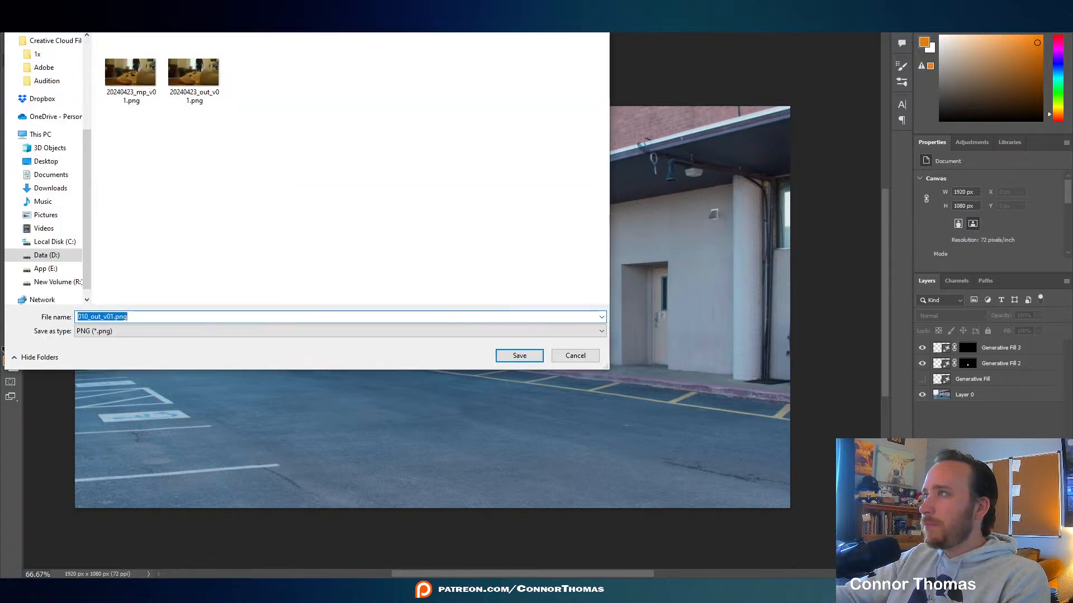
pyautogui.hotkey('alt', 'Up')
pyautogui.doubleClick(152, 49)
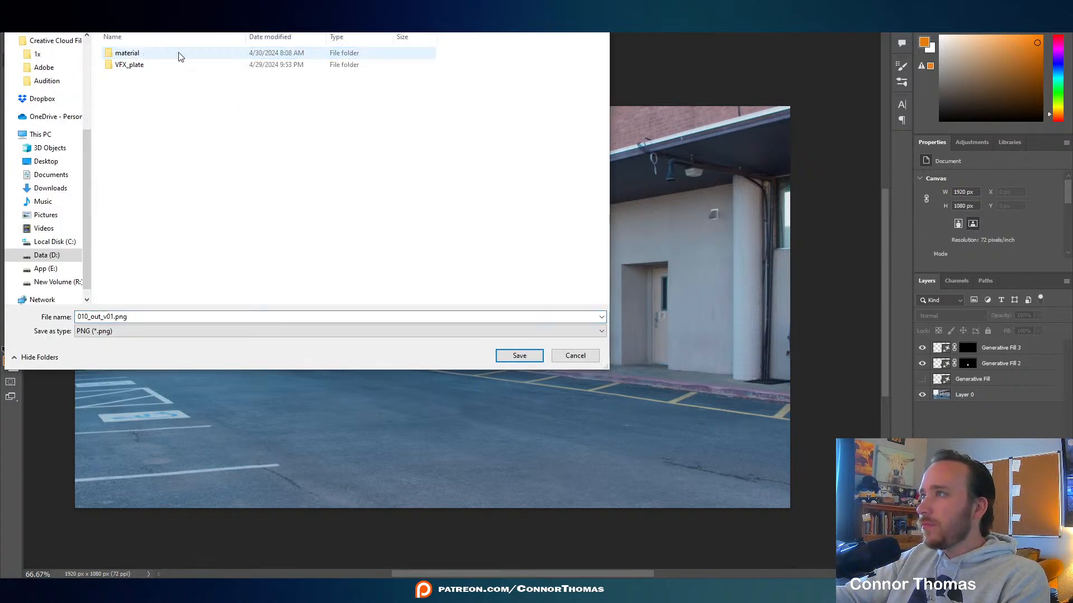
pyautogui.doubleClick(126, 54)
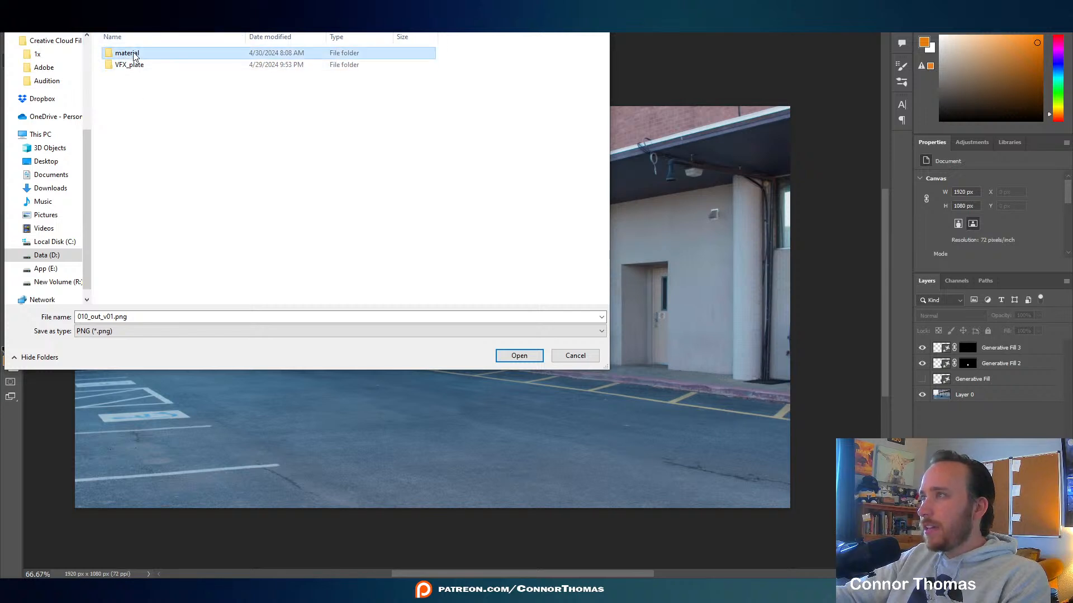
pyautogui.doubleClick(120, 65)
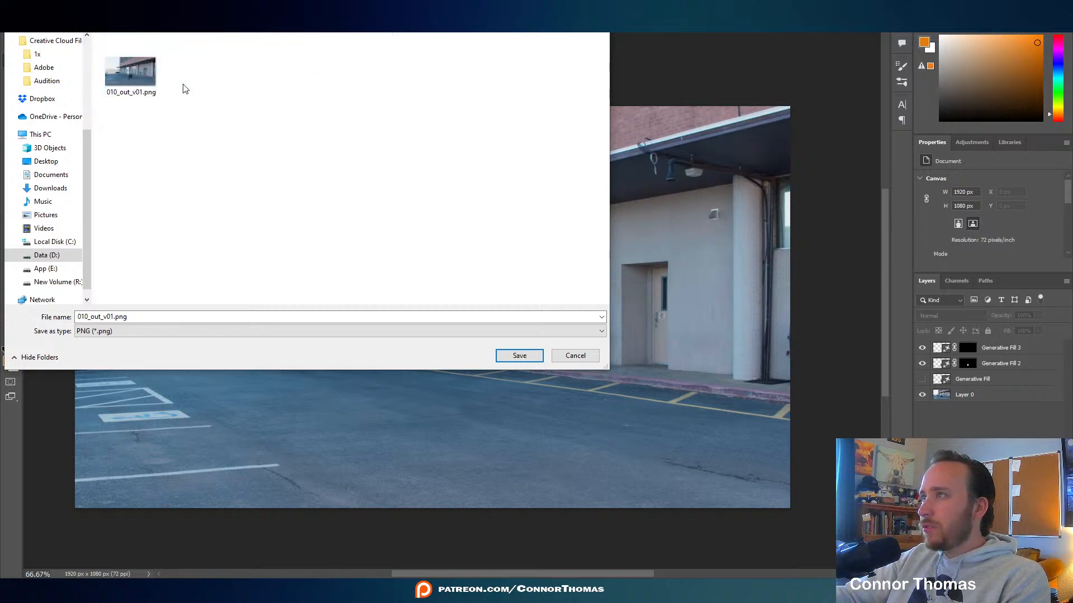
# Name the exported image 010_mp_clean_v01.png and save it beside the original plate render.
pyautogui.click(99, 317)
pyautogui.moveTo(99, 317); pyautogui.dragTo(96, 316)
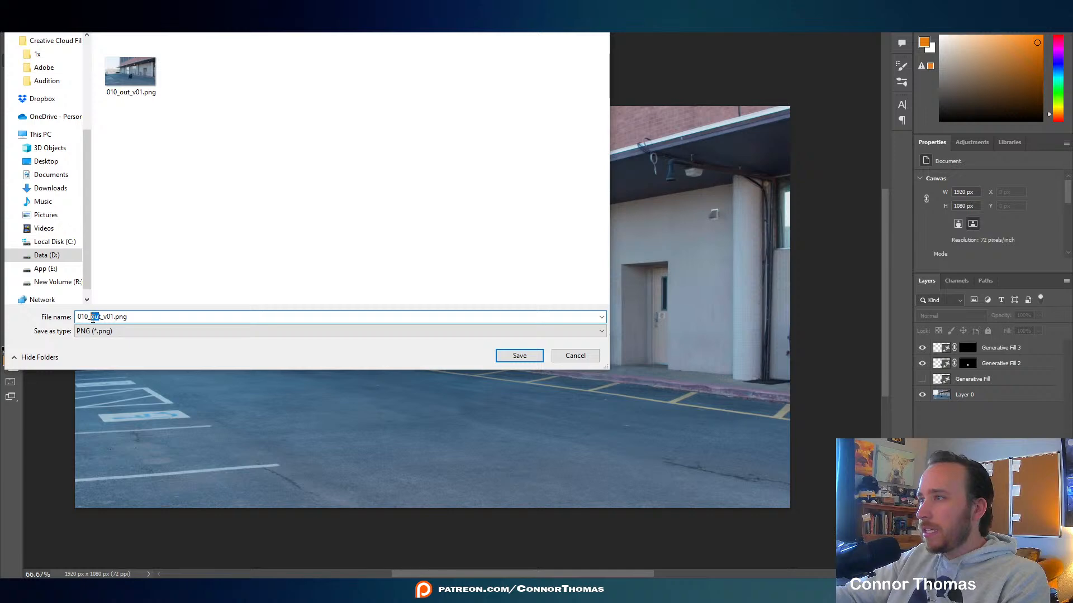
pyautogui.press('BackSpace')
pyautogui.press('Delete')
pyautogui.write('m')
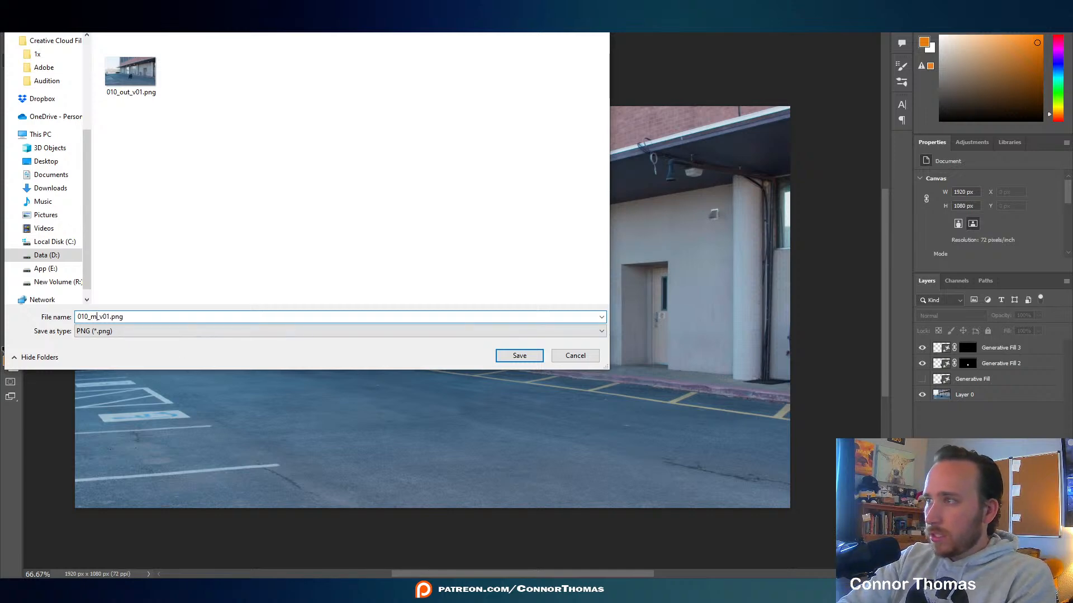
pyautogui.write('p_clean')
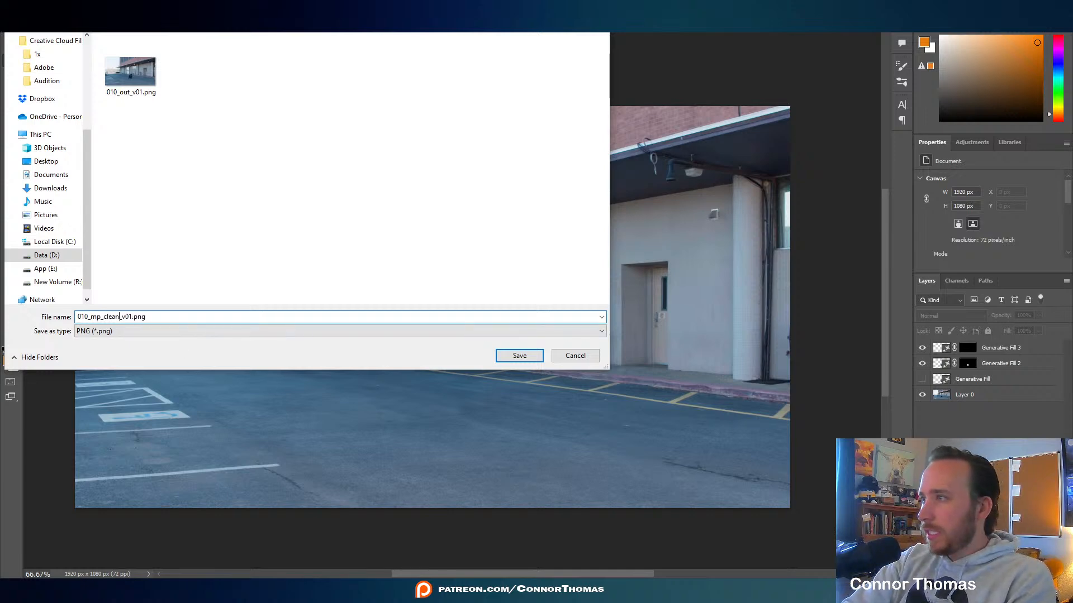
pyautogui.press('Return')
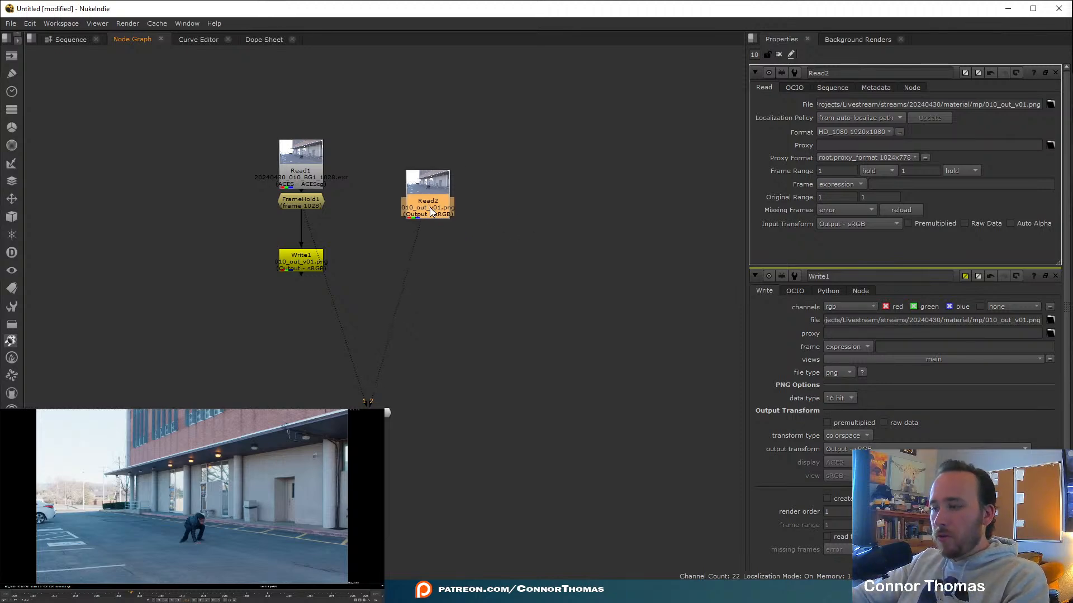
# Replace the Read2 node with a Read node loading 010_mp_clean_v01.png, placed beside the original plate branch.
pyautogui.press('Delete')
pyautogui.press('r')
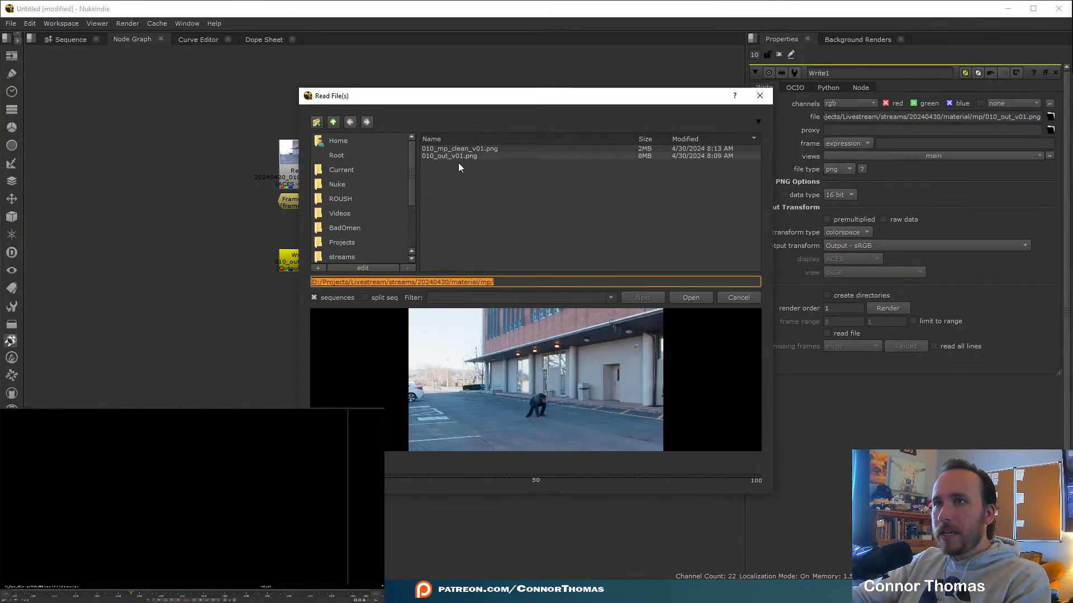
pyautogui.click(453, 148)
pyautogui.click(691, 297)
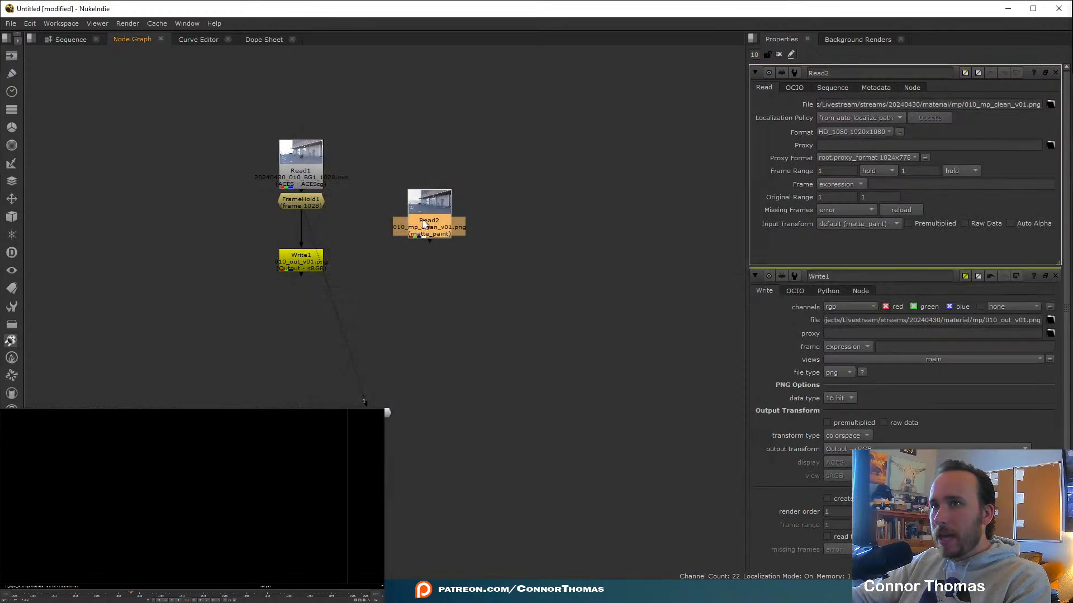
pyautogui.moveTo(426, 212); pyautogui.dragTo(424, 184)
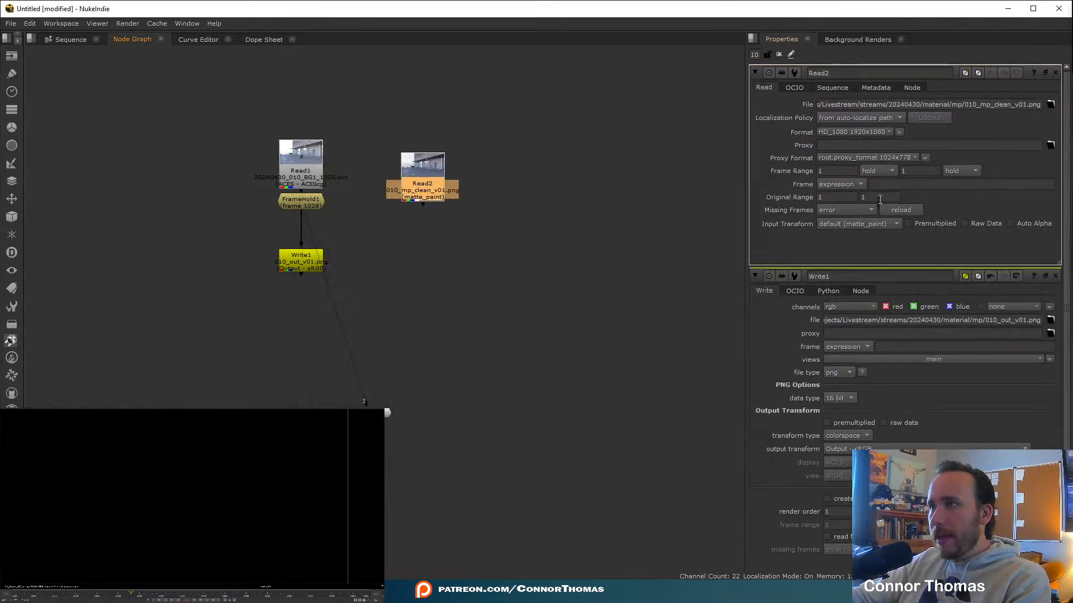
# Set the clean plate's input transform to Output - sRGB and show it as the viewer's second input.
pyautogui.click(866, 226)
pyautogui.moveTo(876, 411)
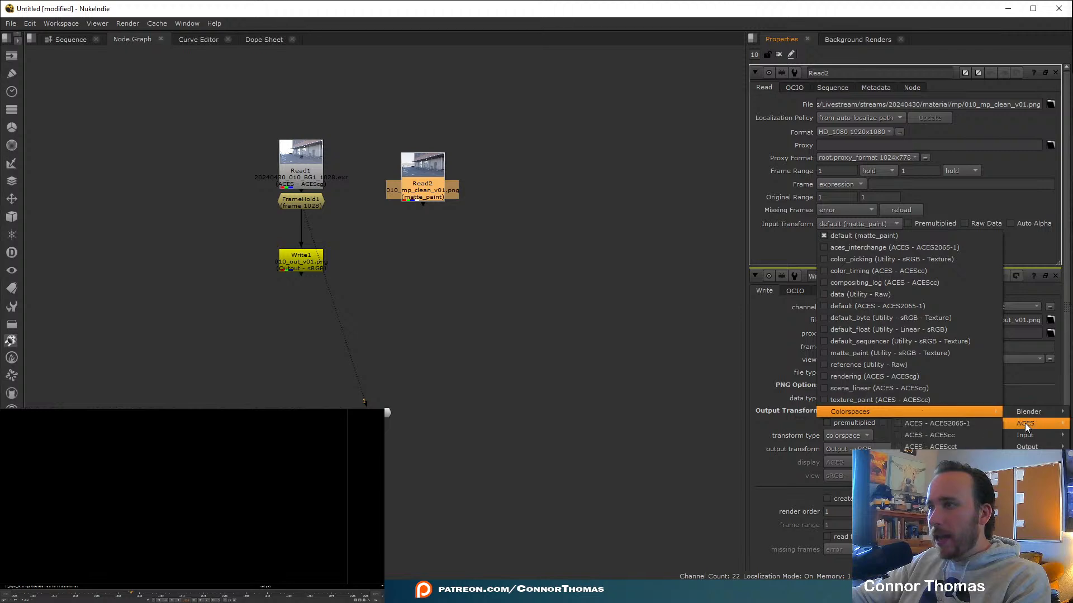
pyautogui.moveTo(1026, 435)
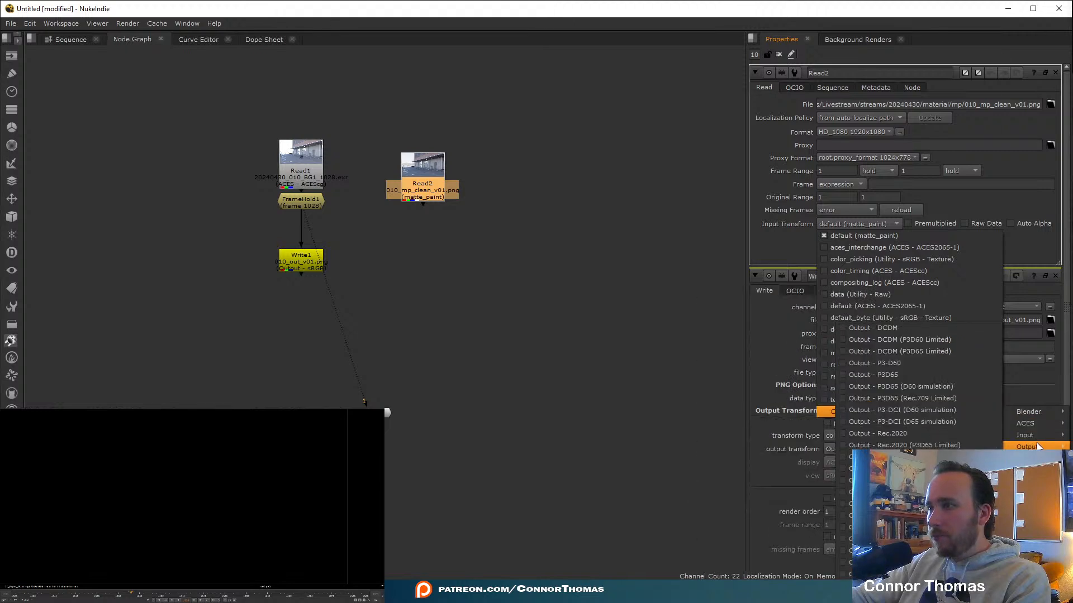
pyautogui.click(871, 491)
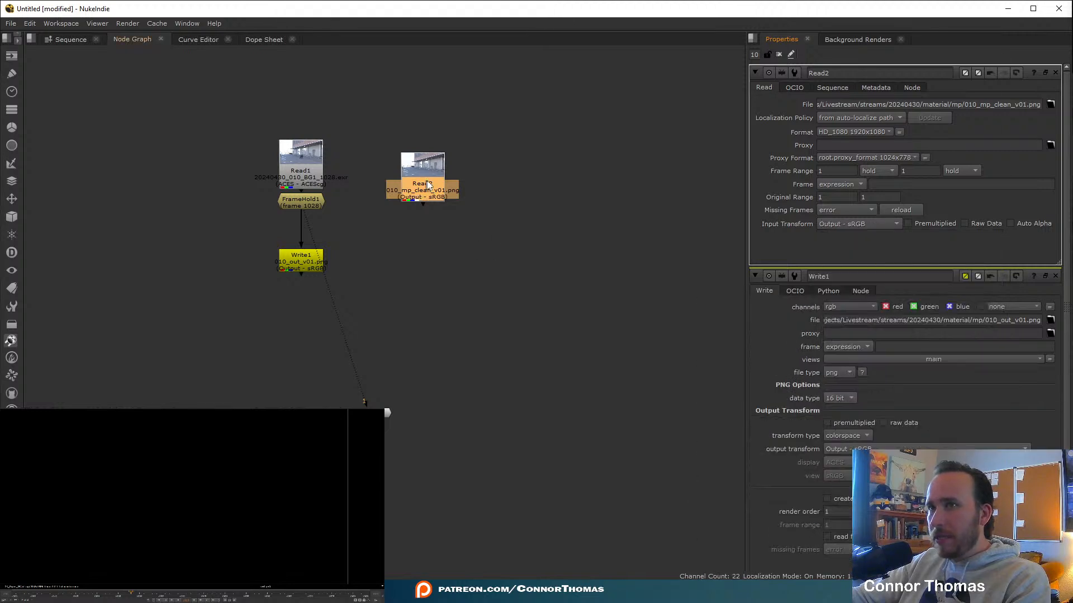
pyautogui.press('2')
pyautogui.click(498, 225)
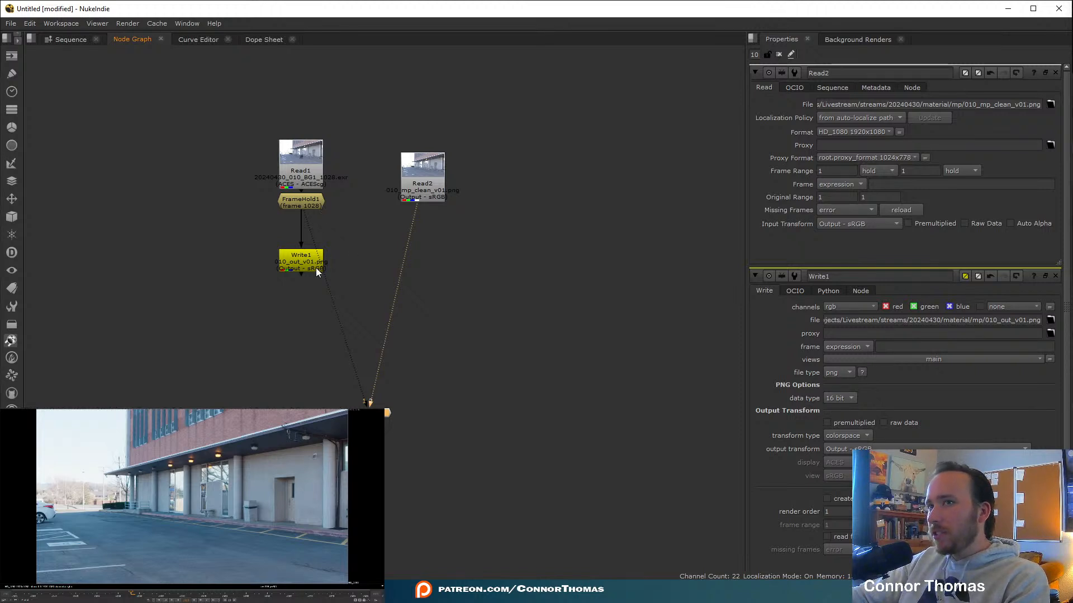
# Move the Write node away from the plate branch and shift the FrameHold node slightly lower.
pyautogui.moveTo(306, 272); pyautogui.dragTo(140, 352)
pyautogui.moveTo(315, 204); pyautogui.dragTo(315, 225)
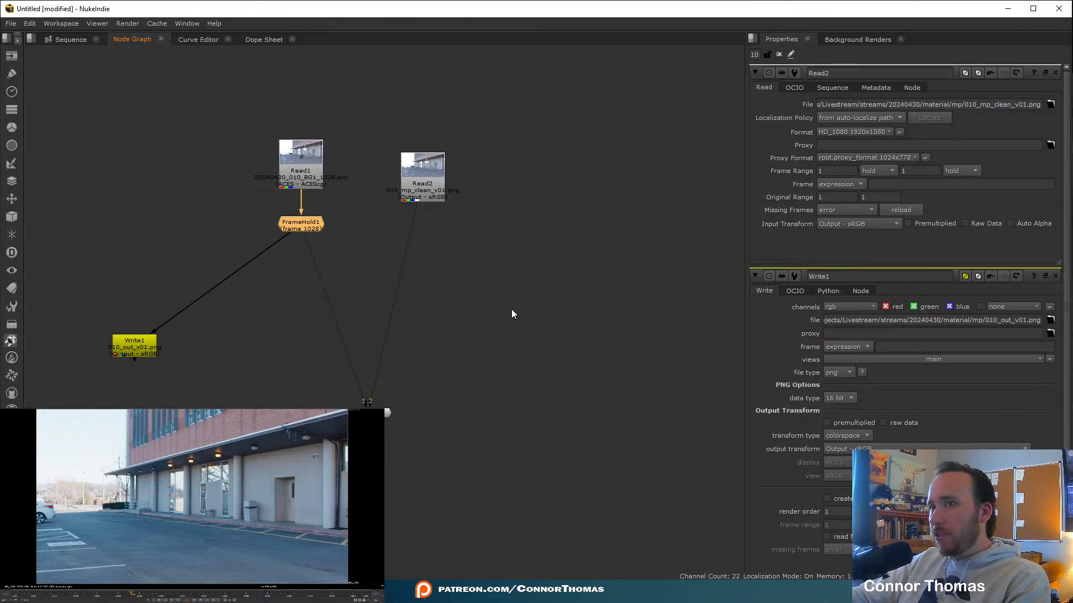
pyautogui.click(444, 295)
# Compare the frame-held original with the clean plate around the crouching man, alternating between the two viewer inputs.
pyautogui.press('1')
pyautogui.press('2')
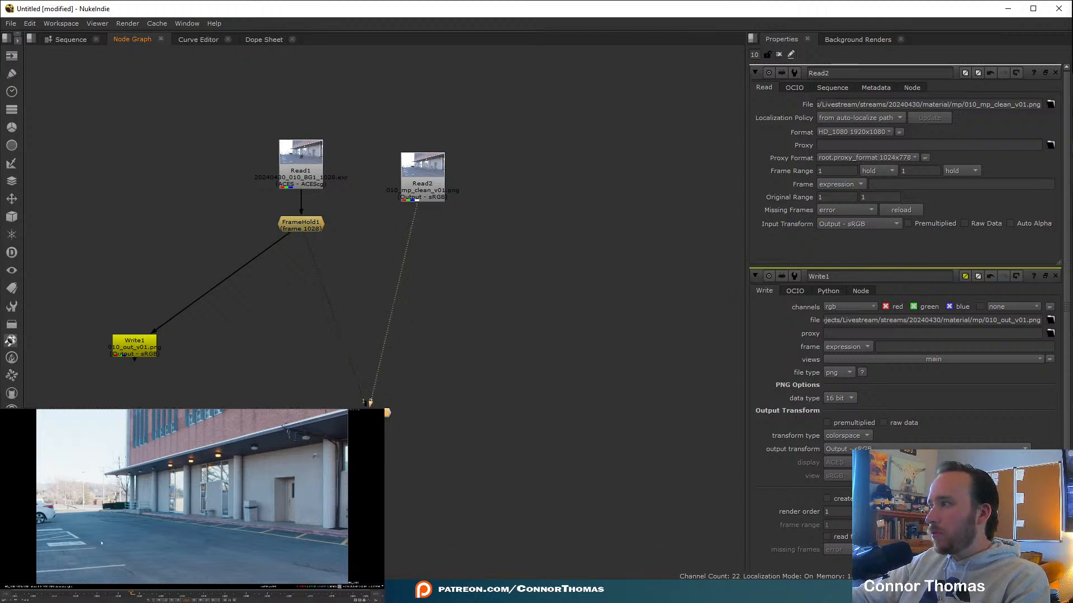
pyautogui.scroll(4, 179, 534)
pyautogui.press('1')
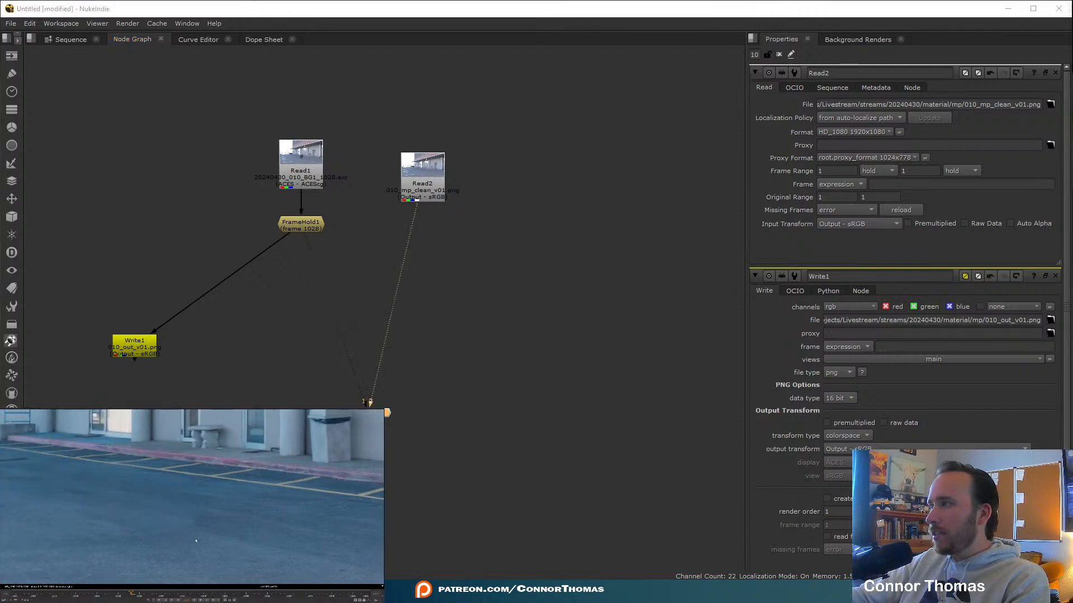
pyautogui.press('2')
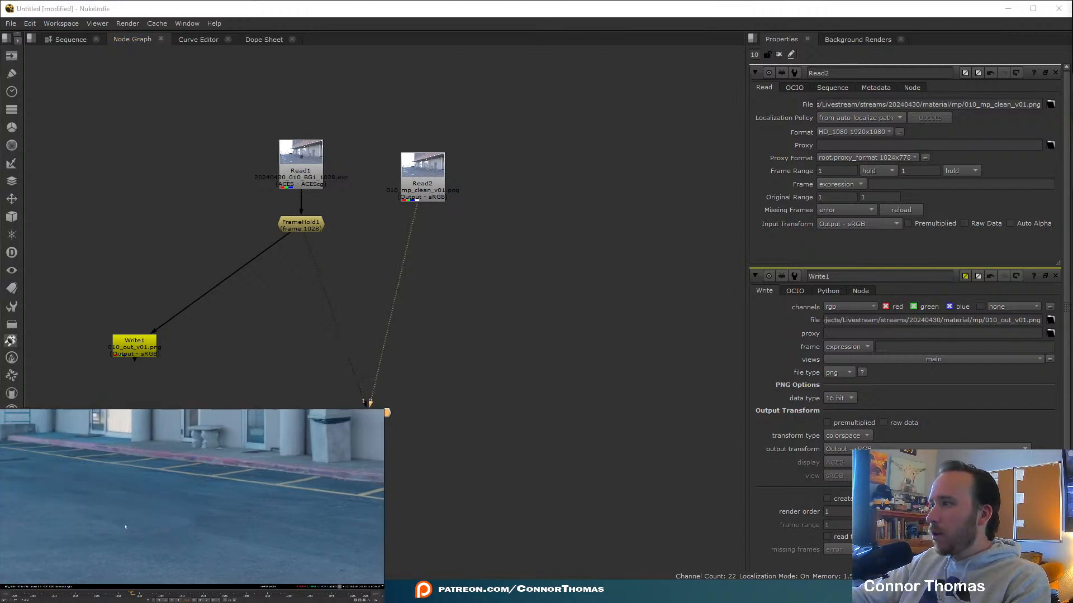
pyautogui.press('1')
pyautogui.press('2')
pyautogui.press('1')
pyautogui.press('2')
pyautogui.press('1')
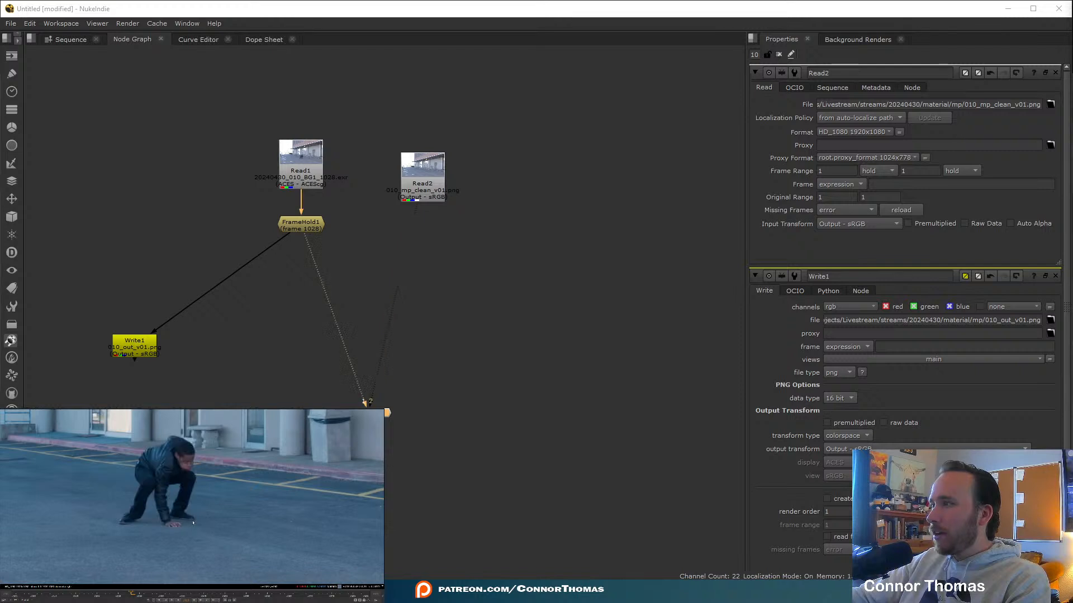
pyautogui.press('2')
pyautogui.press('1')
pyautogui.press('1')
pyautogui.press('2')
pyautogui.press('1')
pyautogui.press('2')
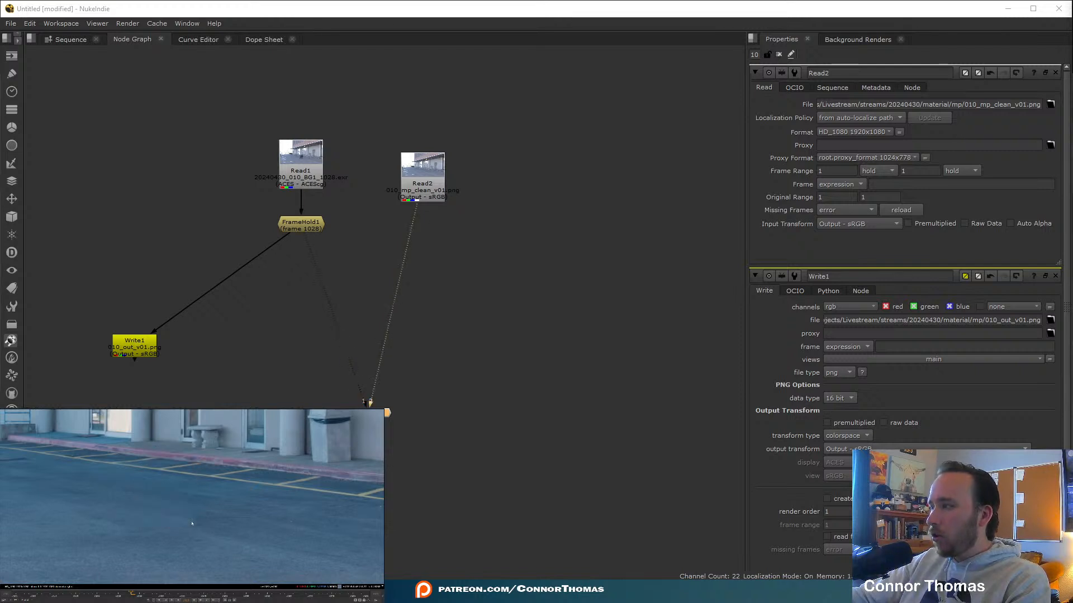
pyautogui.press('1')
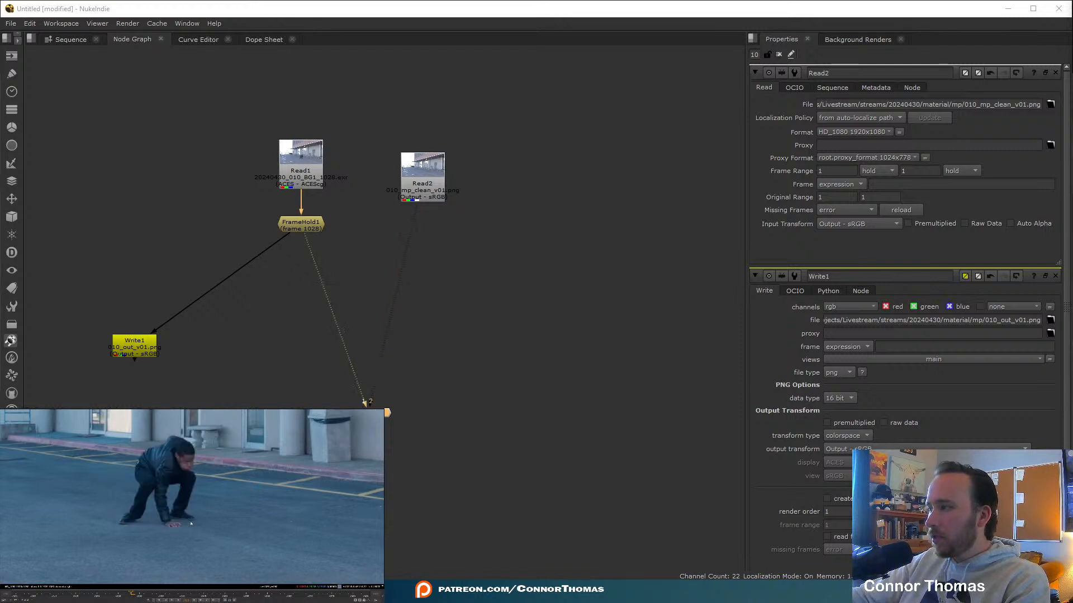
# Add a Merge node fed by the clean plate and place it directly beneath the Read node.
pyautogui.click(421, 193)
pyautogui.press('m')
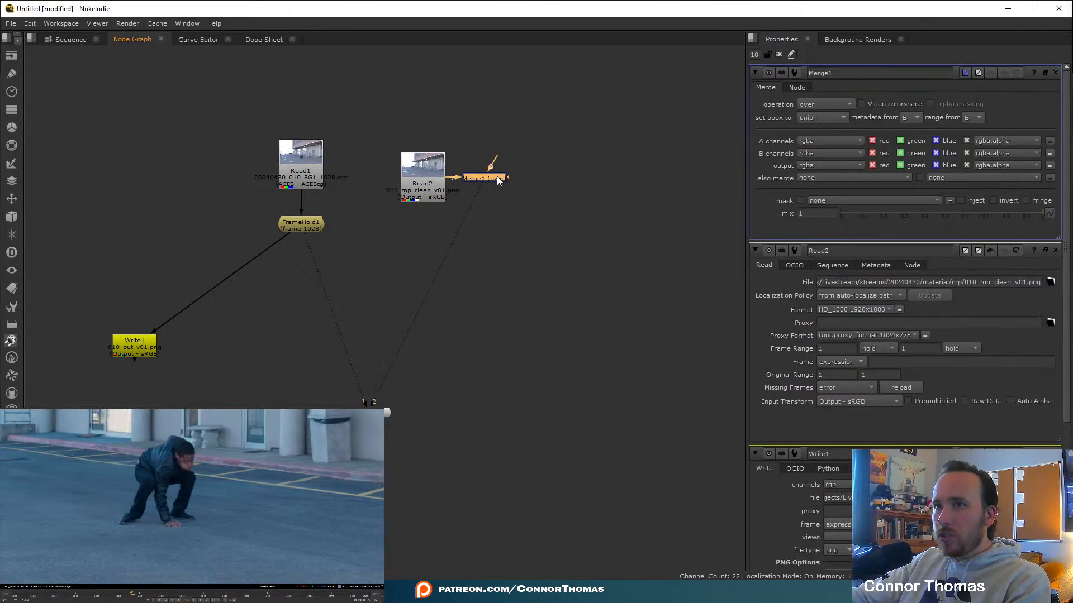
pyautogui.moveTo(497, 180); pyautogui.dragTo(434, 250)
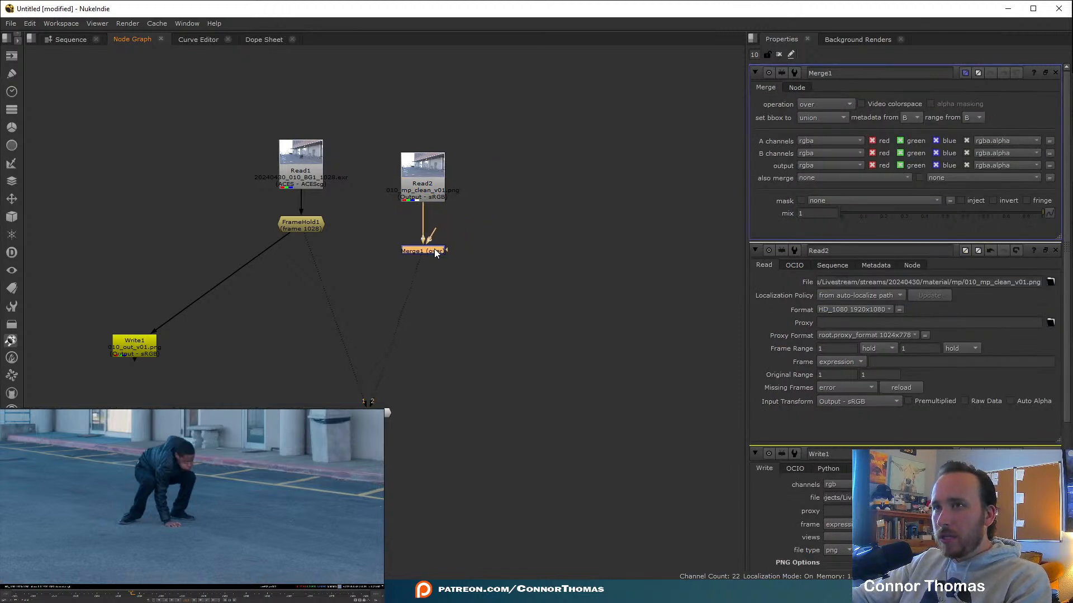
# Add a Roto node with the clean plate as background and connect it to the Merge node's mask input.
pyautogui.click(499, 229)
pyautogui.press('o')
pyautogui.moveTo(485, 222); pyautogui.dragTo(432, 172)
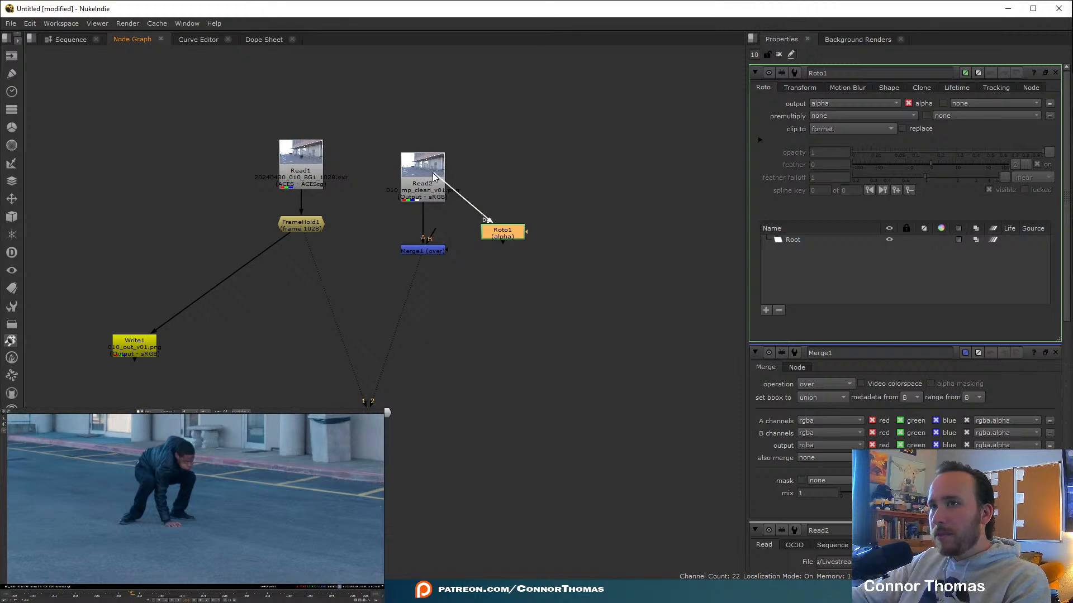
pyautogui.moveTo(447, 249); pyautogui.dragTo(491, 235)
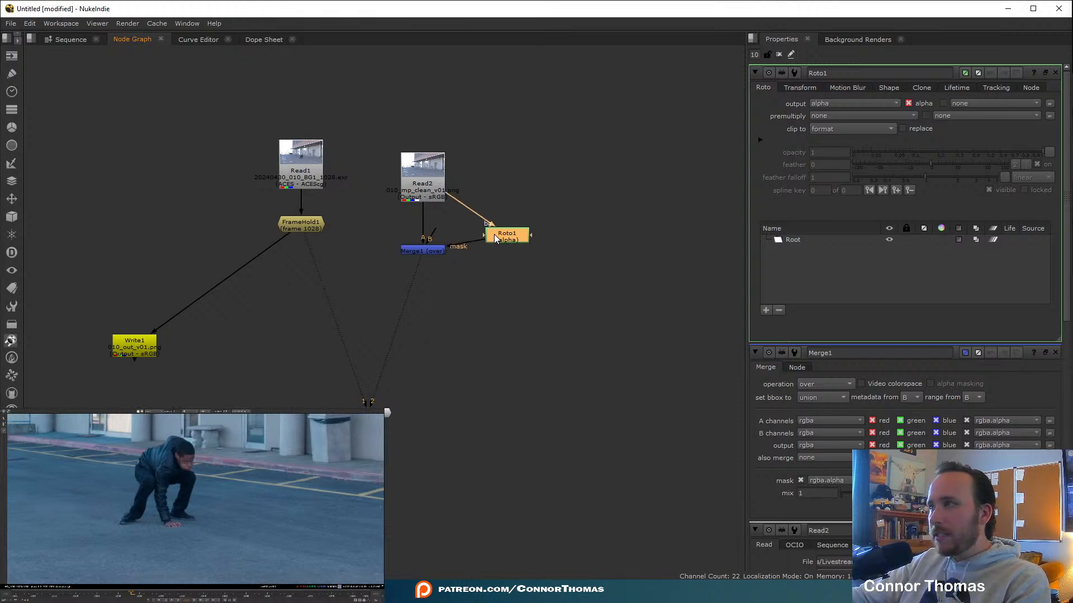
# Draw a closed Bezier roto shape loosely around the crouching man.
pyautogui.moveTo(199, 477); pyautogui.dragTo(204, 489, button='middle')
pyautogui.click(204, 488)
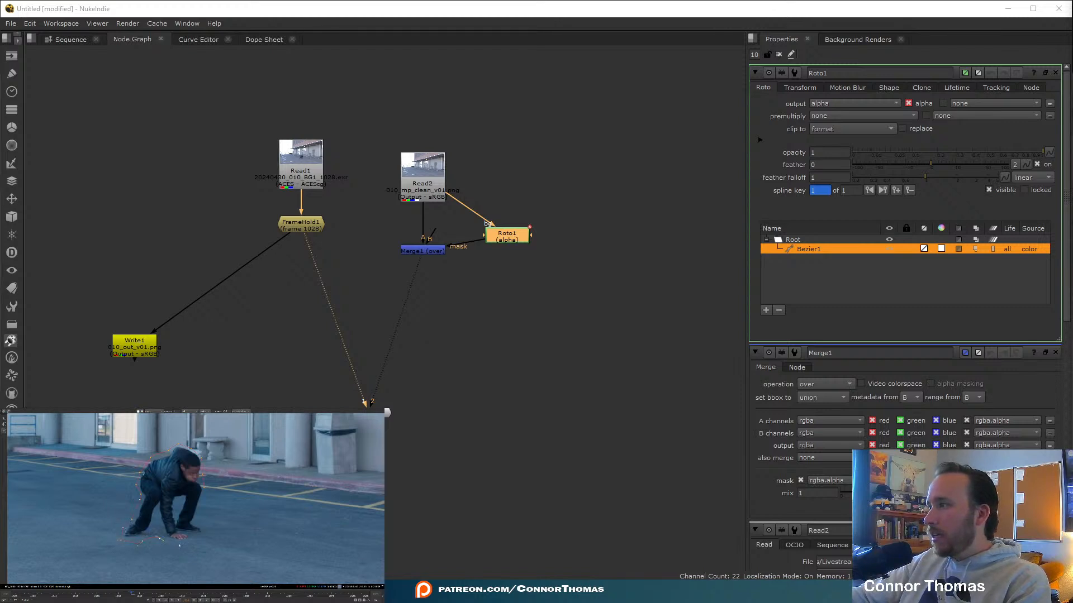
pyautogui.moveTo(216, 542); pyautogui.dragTo(216, 522)
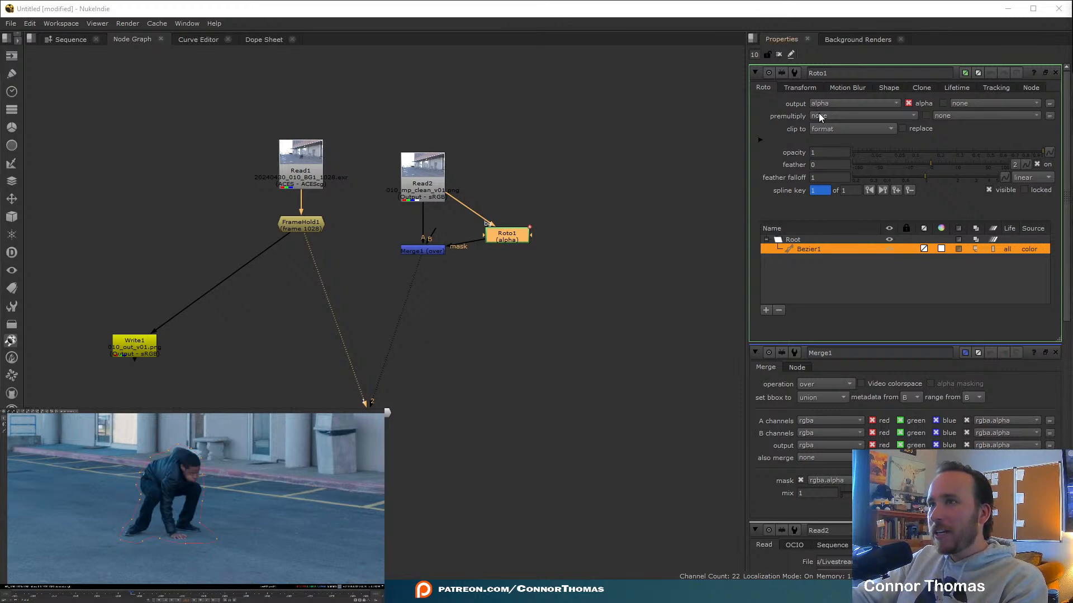
# Set the Roto node's premultiply to rgba, close all node properties and view the masked merge.
pyautogui.click(838, 115)
pyautogui.click(830, 150)
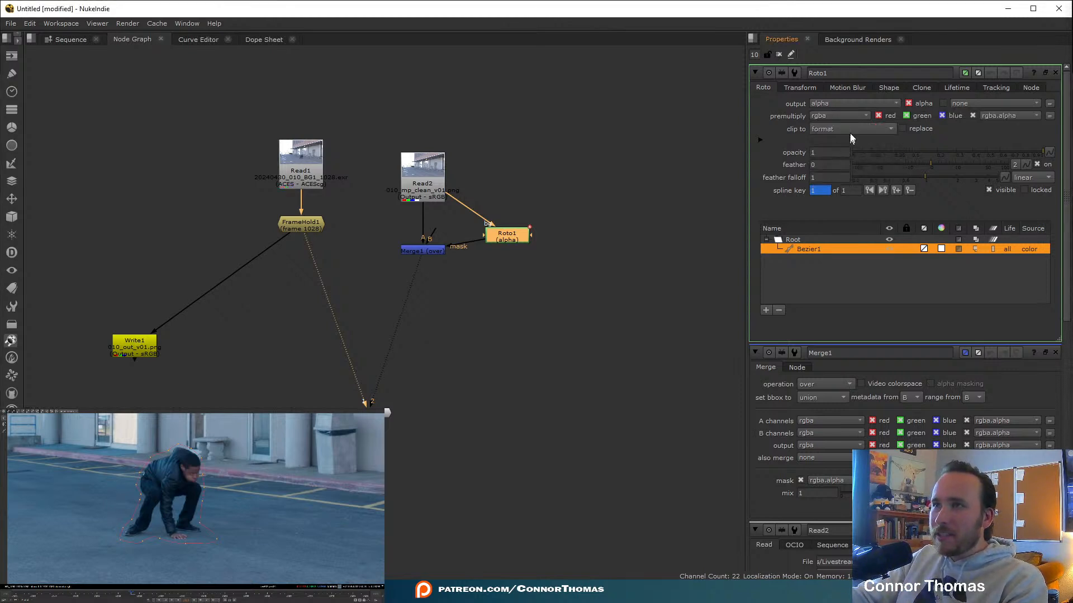
pyautogui.click(779, 55)
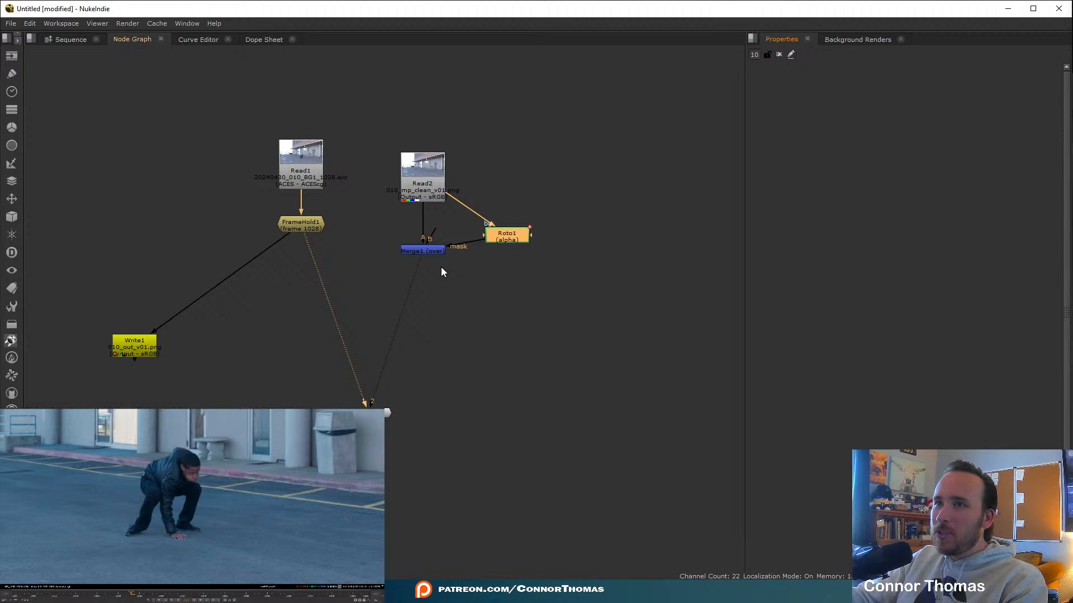
pyautogui.click(482, 316)
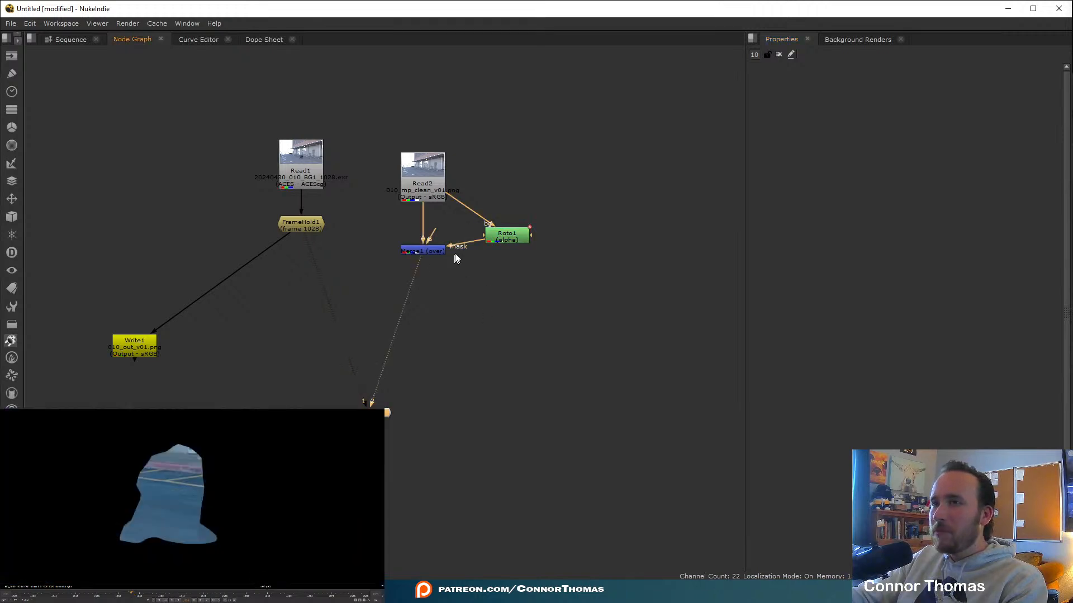
# Insert a Blur node between the Roto and the merge mask, with its size set to 20.
pyautogui.moveTo(510, 242); pyautogui.dragTo(512, 230)
pyautogui.press('b')
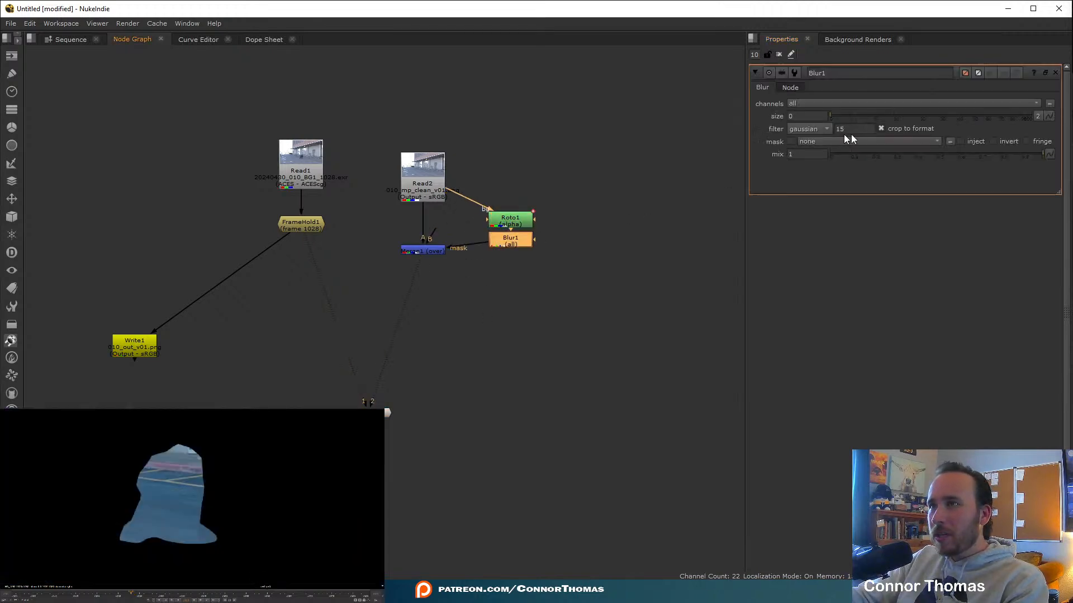
pyautogui.moveTo(890, 114); pyautogui.dragTo(920, 107)
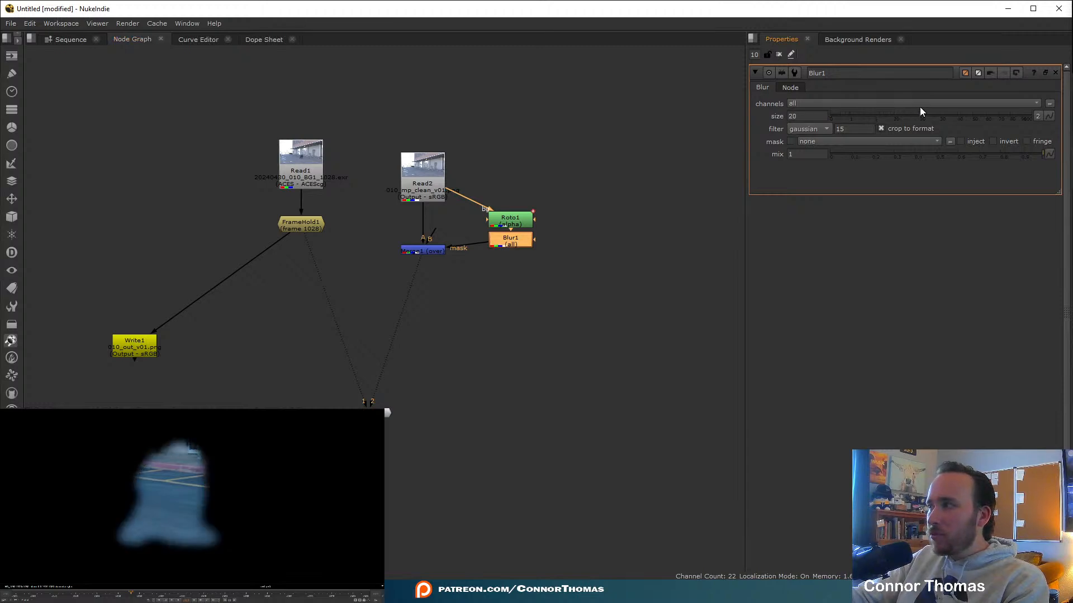
pyautogui.click(778, 54)
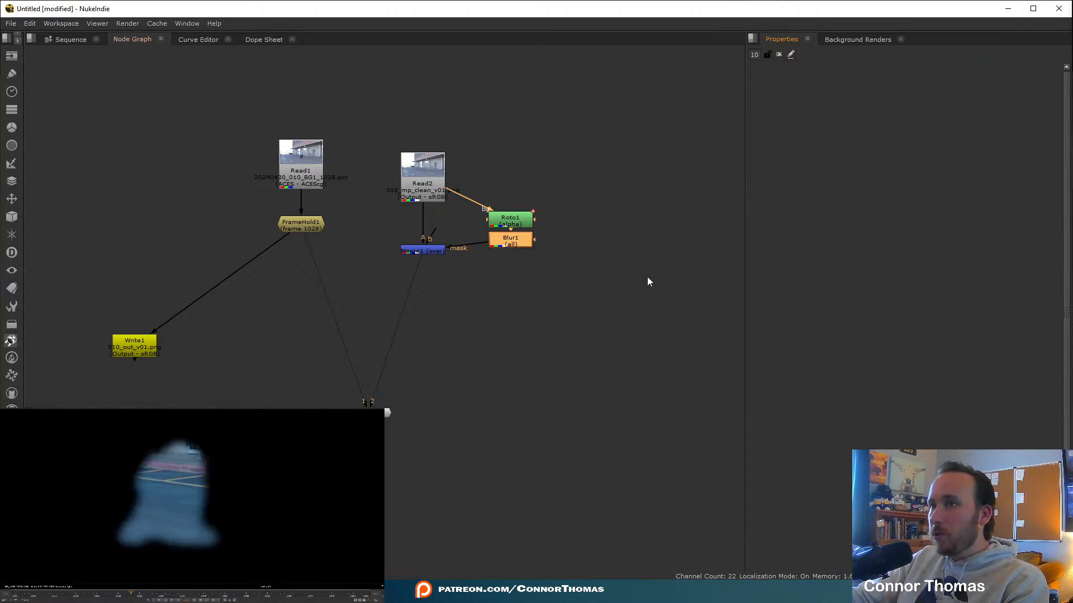
# Merge the masked clean patch over the frame-held plate with a second Merge node between FrameHold1 and Write1.
pyautogui.click(467, 291)
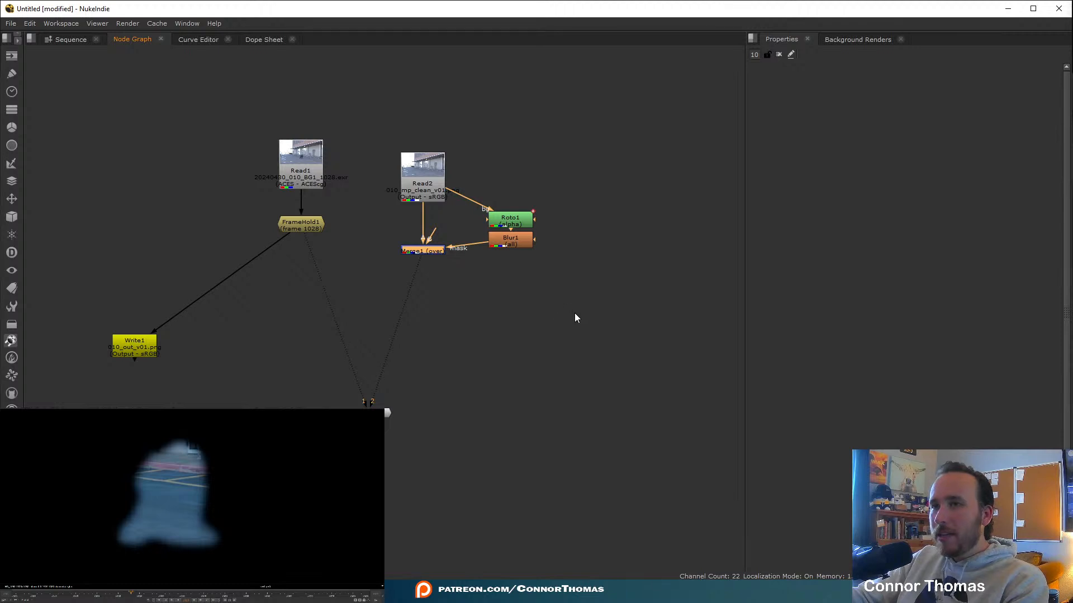
pyautogui.click(511, 243)
pyautogui.press('m')
pyautogui.moveTo(498, 253); pyautogui.dragTo(314, 278)
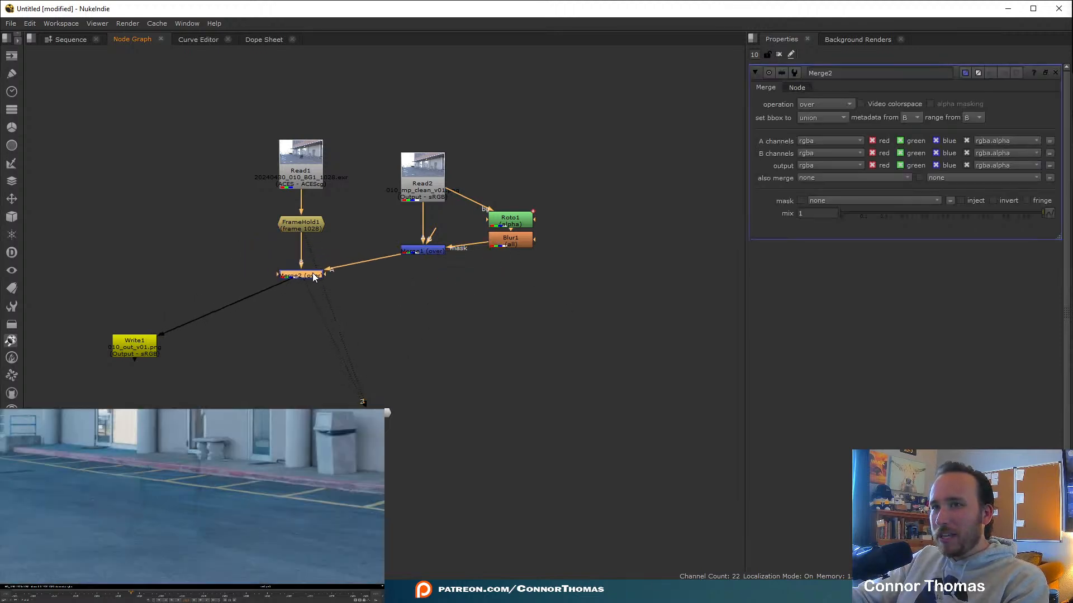
pyautogui.click(460, 290)
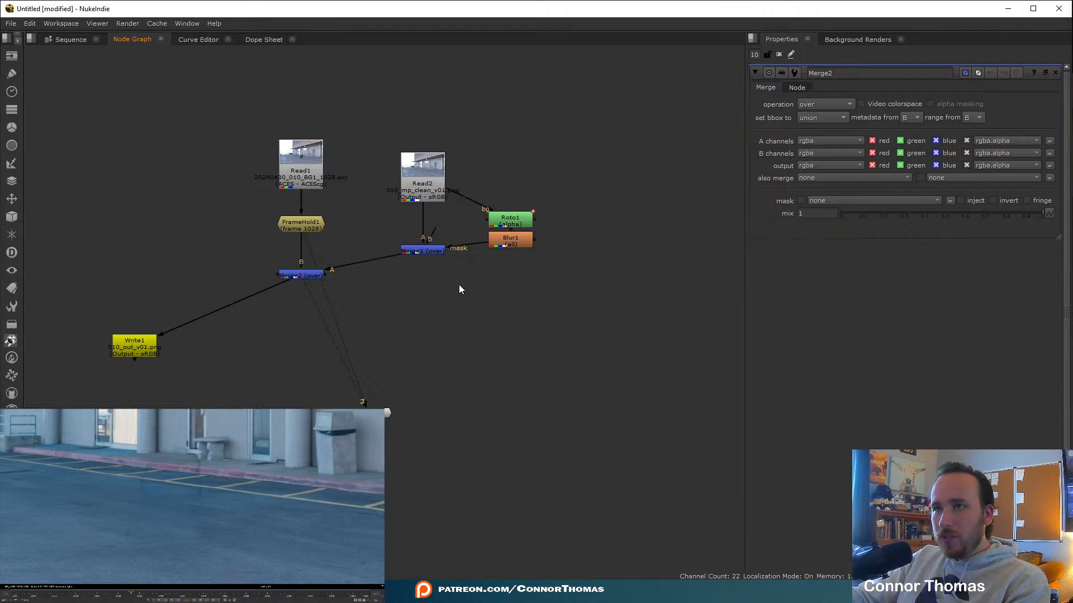
# Set the feather of the Roto node's Bezier shape to 74 and check the blended patch on the asphalt.
pyautogui.doubleClick(519, 222)
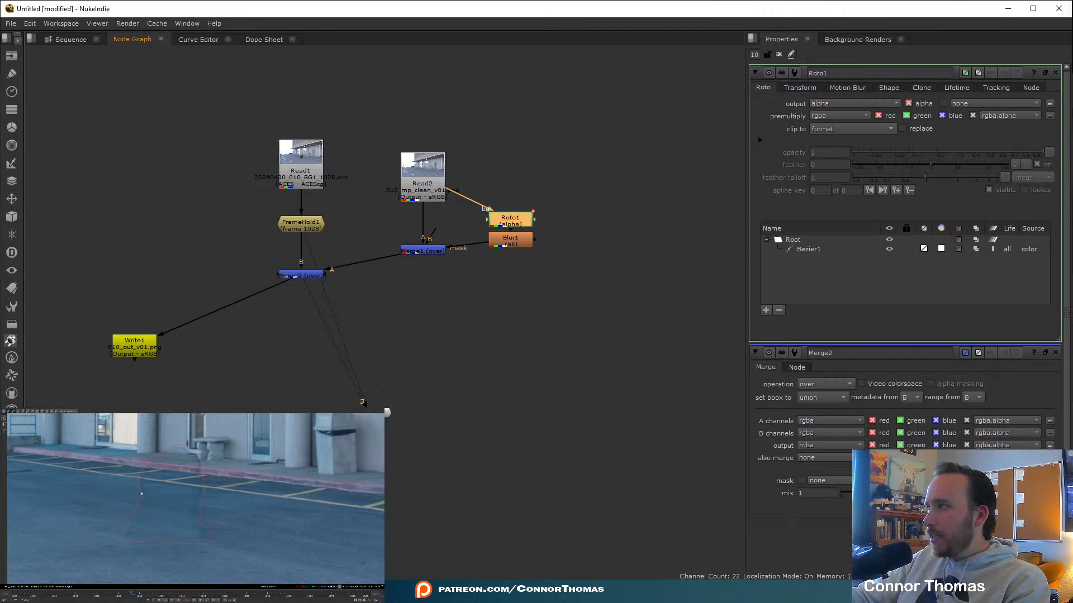
pyautogui.click(142, 493)
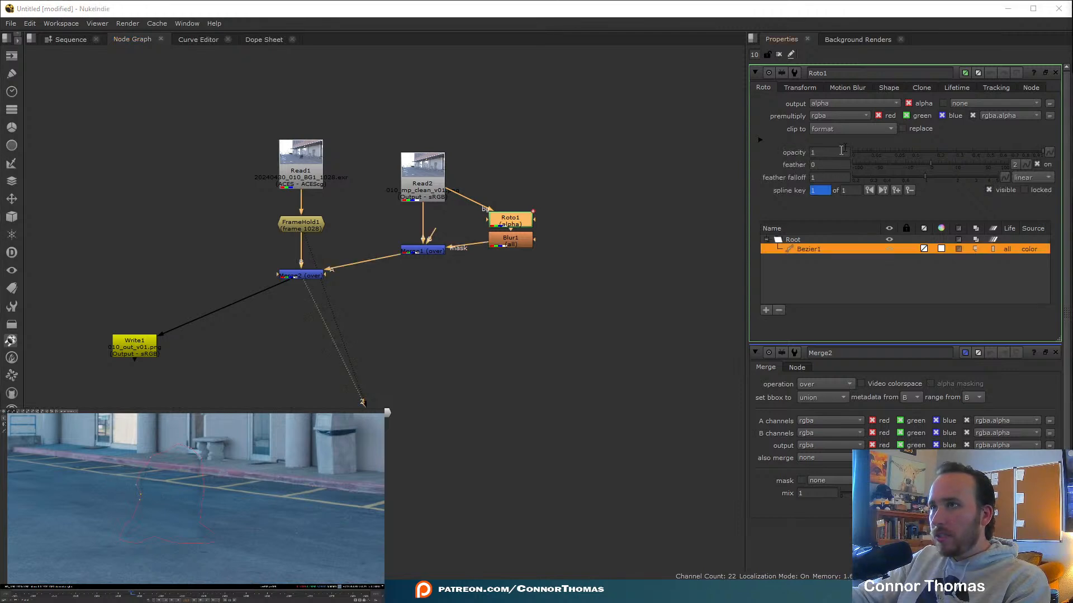
pyautogui.moveTo(910, 167); pyautogui.dragTo(995, 167)
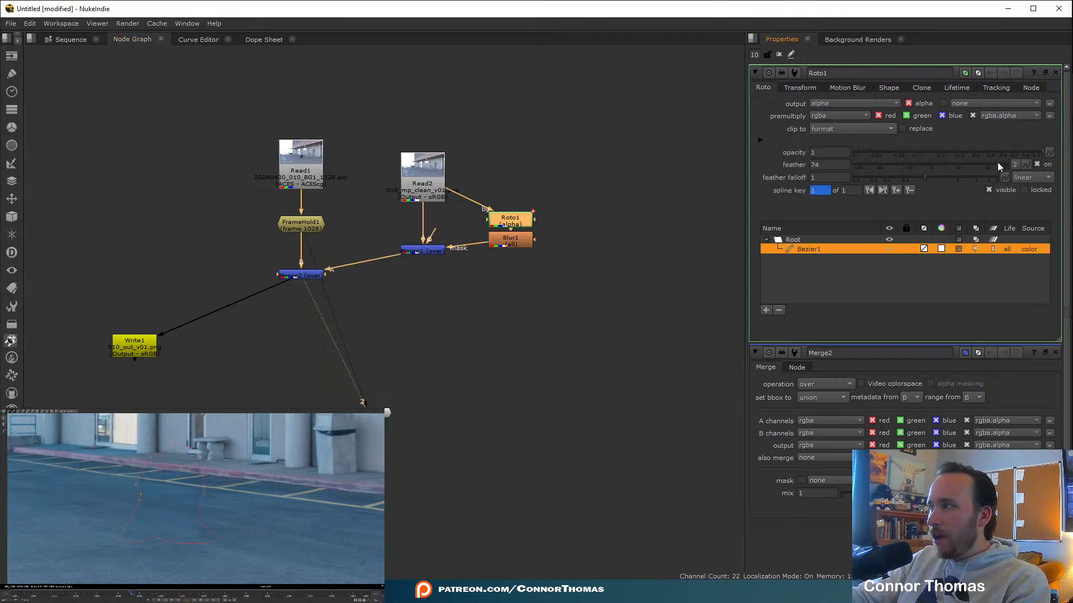
pyautogui.click(779, 54)
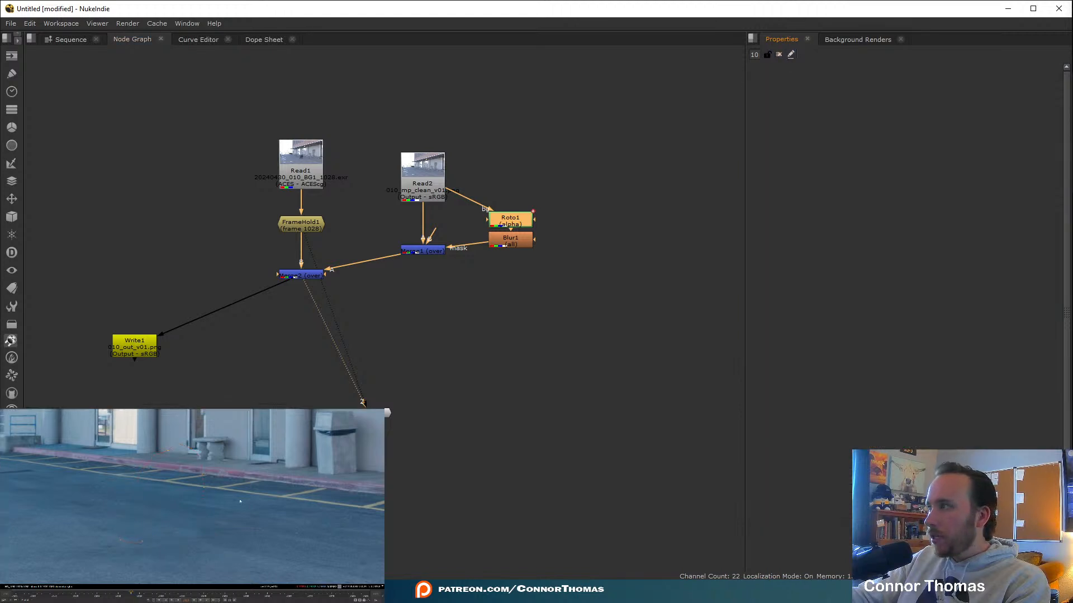
pyautogui.scroll(3, 169, 528)
pyautogui.scroll(-1, 169, 527)
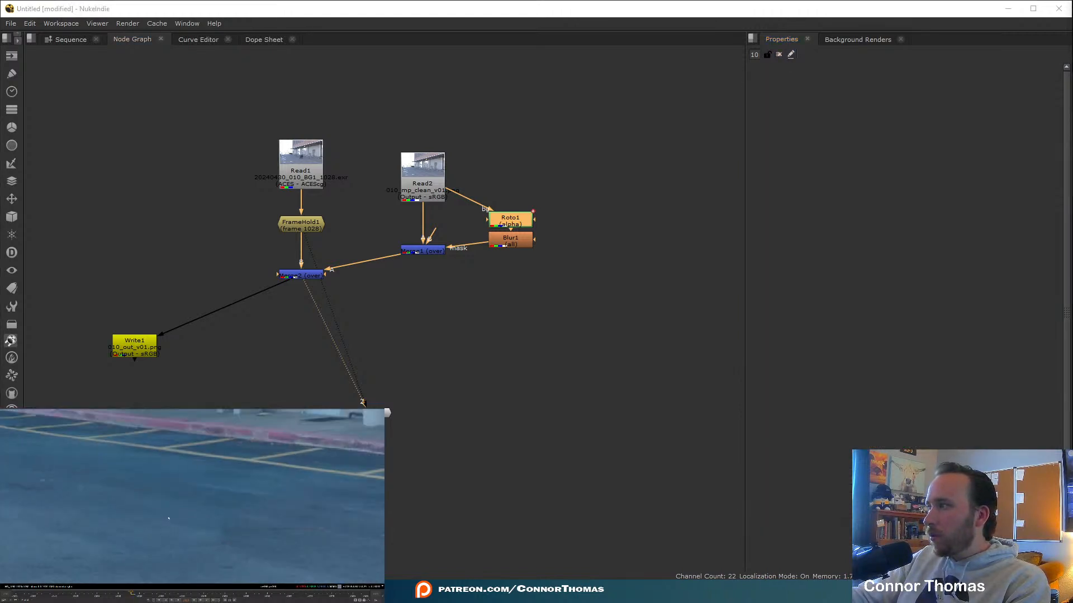
pyautogui.moveTo(176, 489); pyautogui.dragTo(188, 503, button='middle')
pyautogui.scroll(-2, 187, 504)
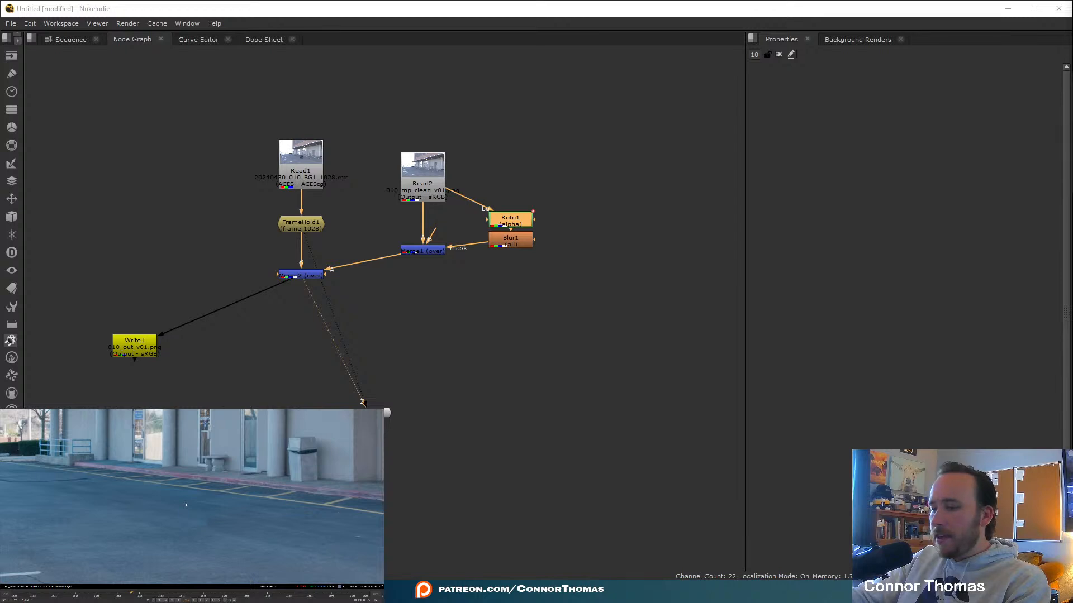
# Set the feather of the Roto node's Bezier shape to 100 to soften the patch edge further.
pyautogui.press('f')
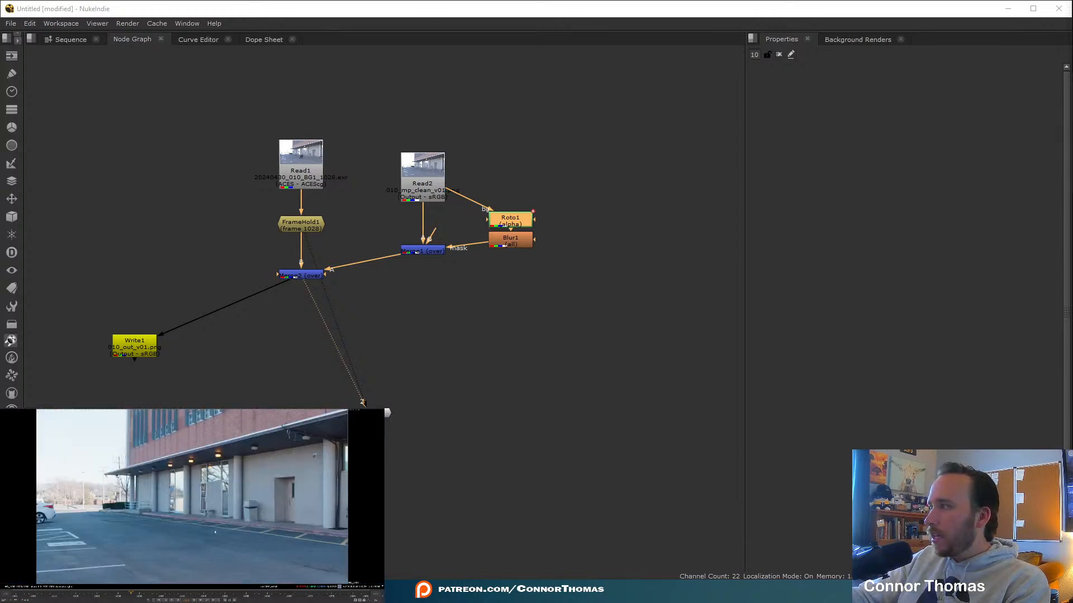
pyautogui.scroll(4, 209, 535)
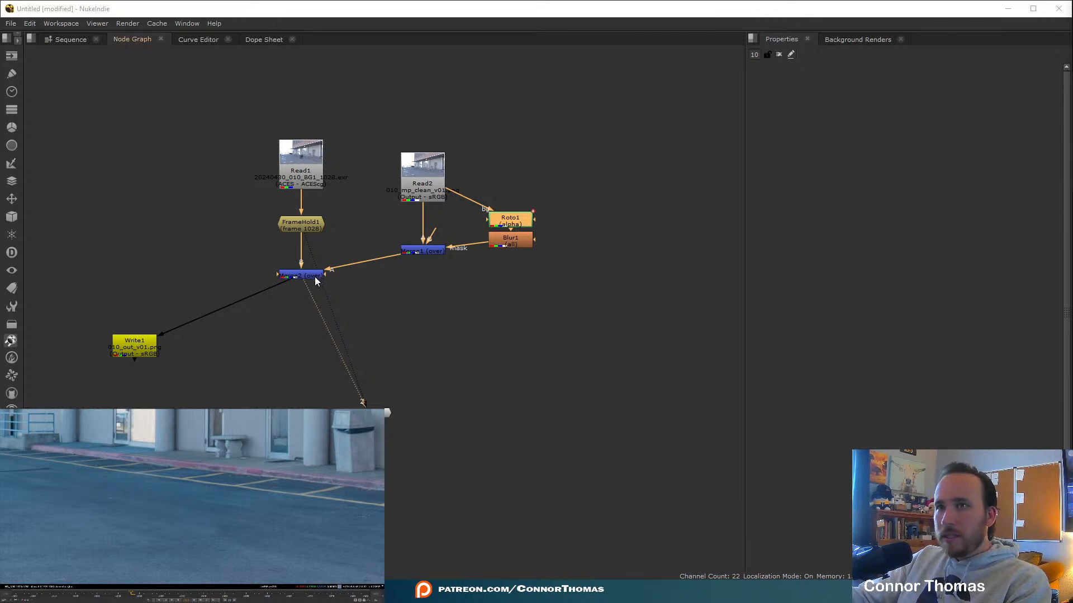
pyautogui.doubleClick(525, 225)
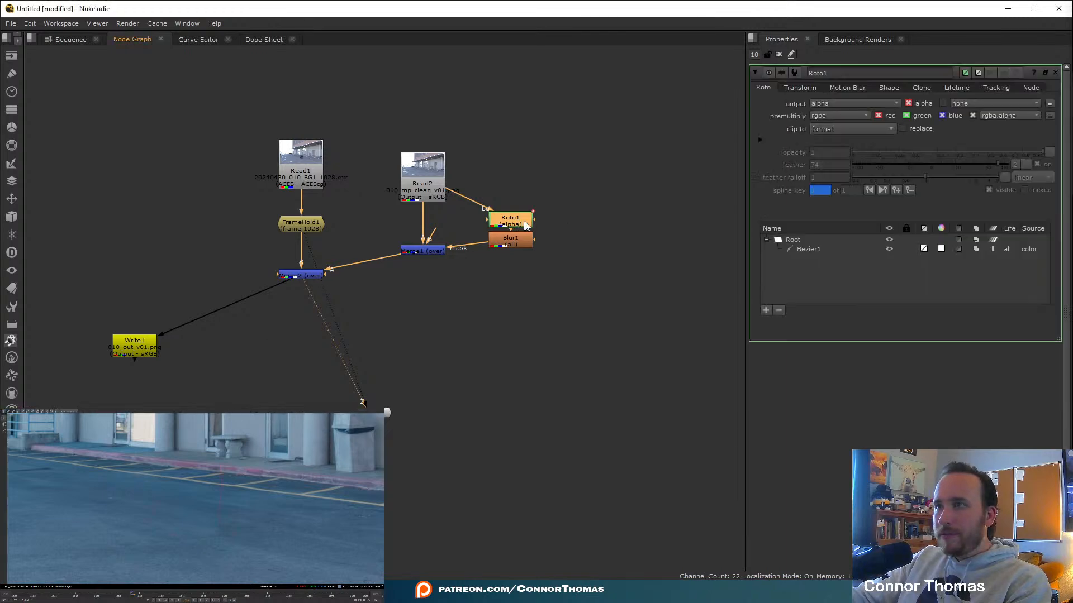
pyautogui.click(811, 249)
pyautogui.moveTo(1004, 168); pyautogui.dragTo(1012, 165)
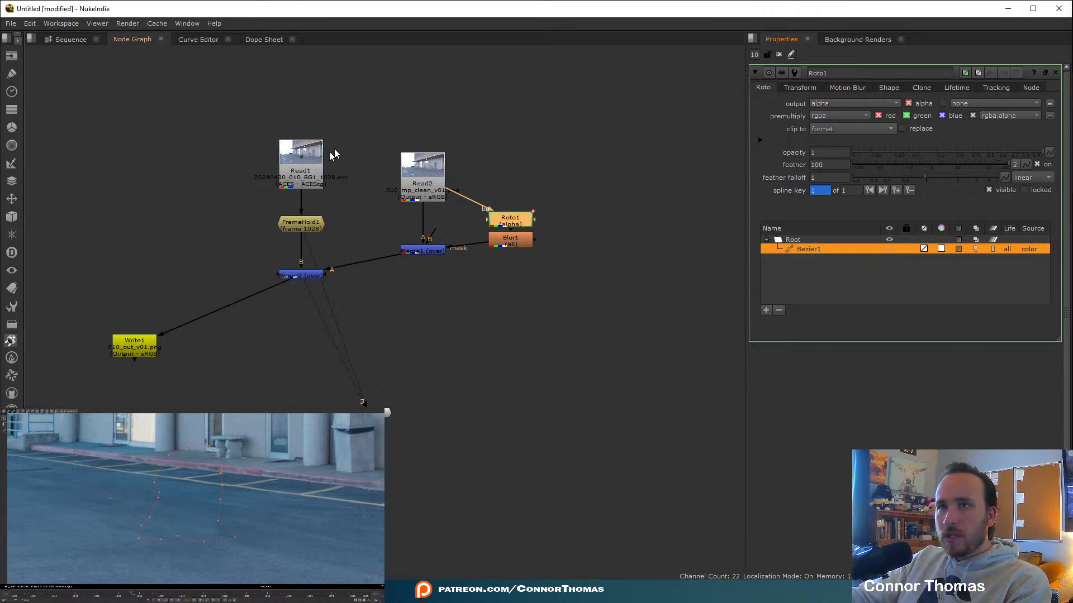
# Move Read1 higher in the graph and insert a Denoise node between it and FrameHold1.
pyautogui.moveTo(316, 156); pyautogui.dragTo(317, 101)
pyautogui.press('Tab')
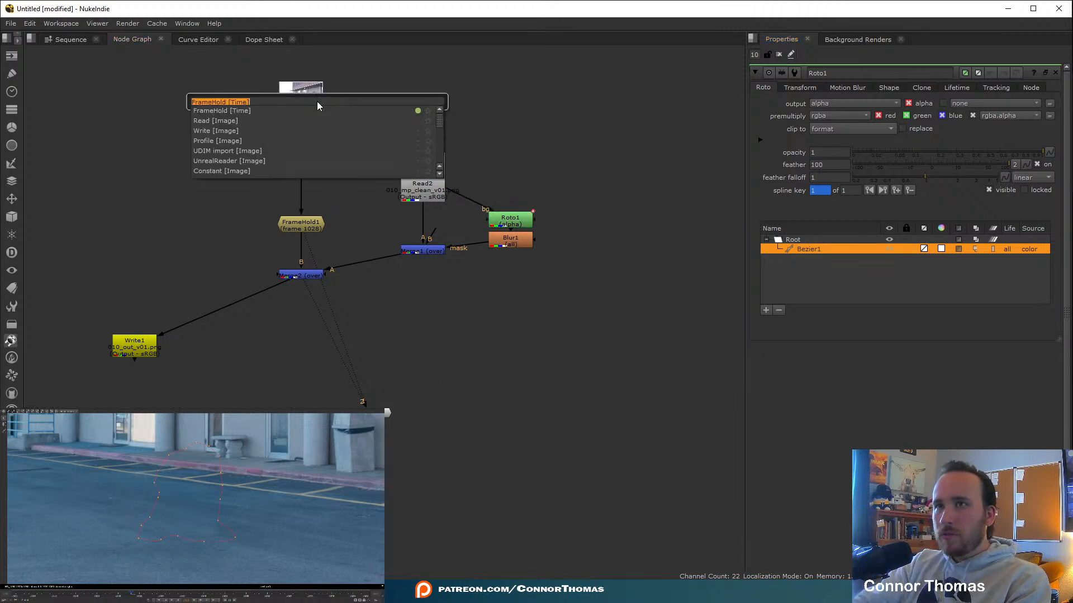
pyautogui.write('denoi')
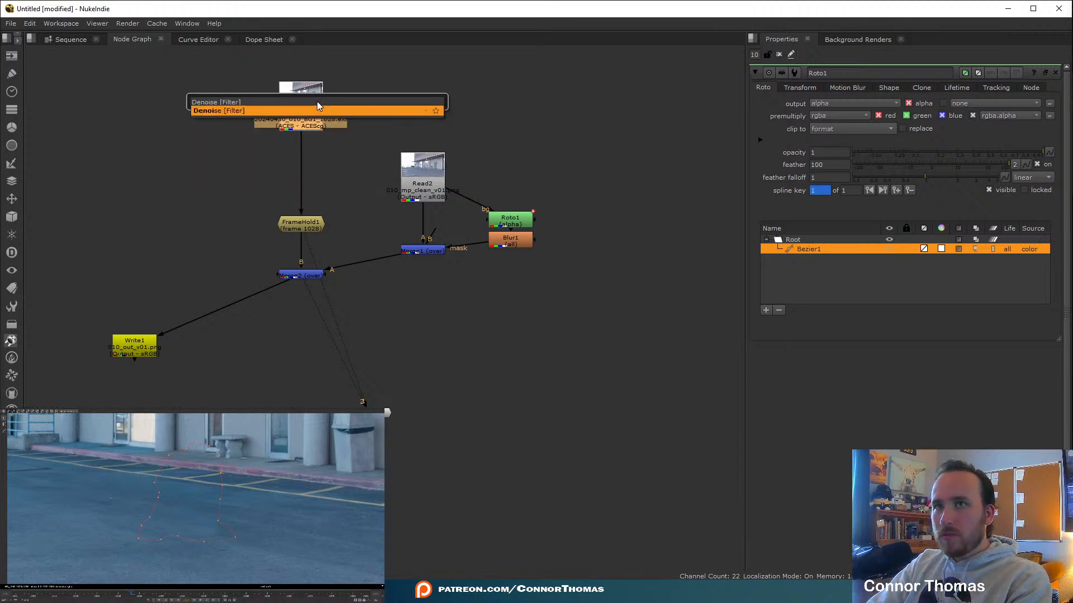
pyautogui.press('Return')
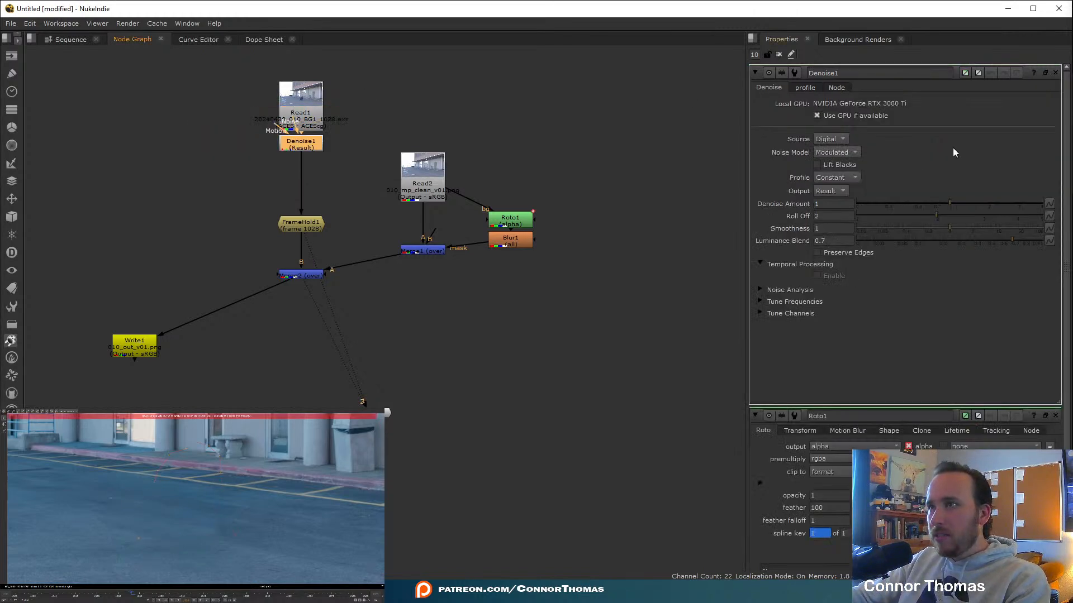
# Place the Denoise analysis region on the plain wall area above the building's door.
pyautogui.scroll(-5, 130, 513)
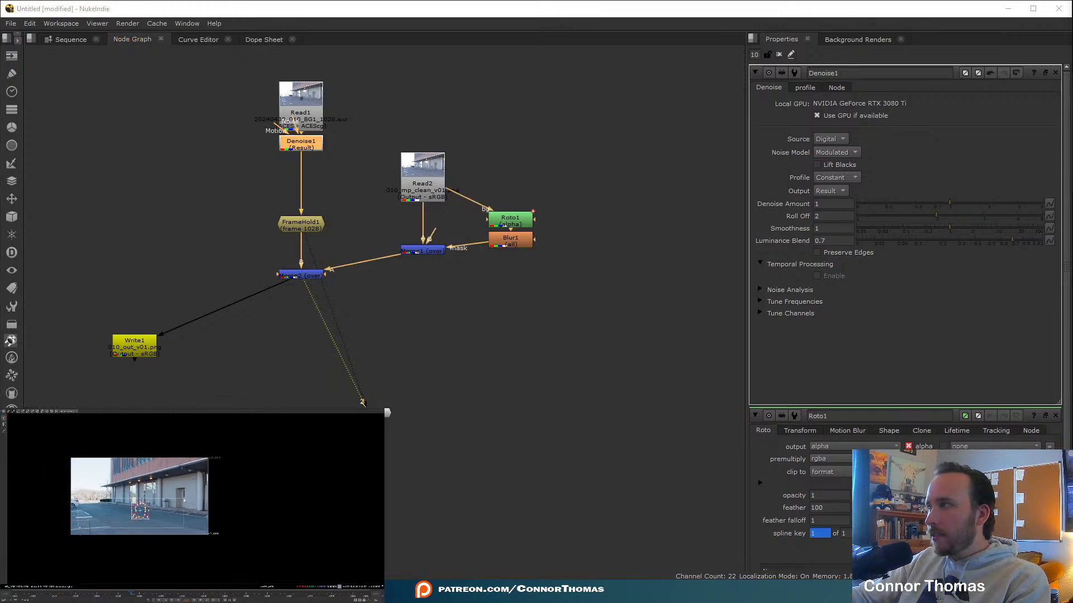
pyautogui.moveTo(184, 501); pyautogui.dragTo(102, 517)
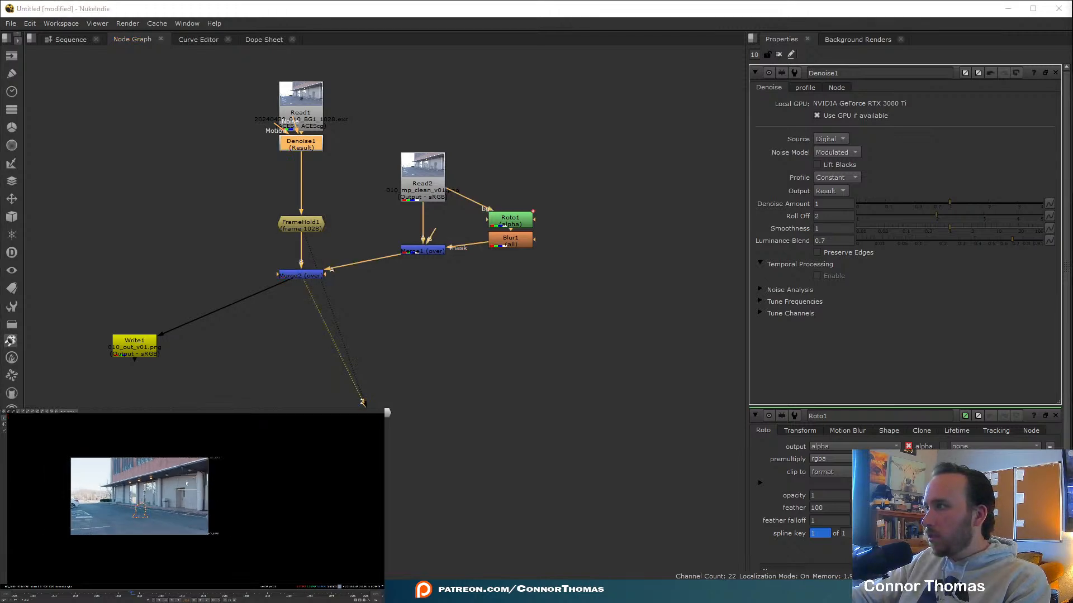
pyautogui.scroll(8, 137, 513)
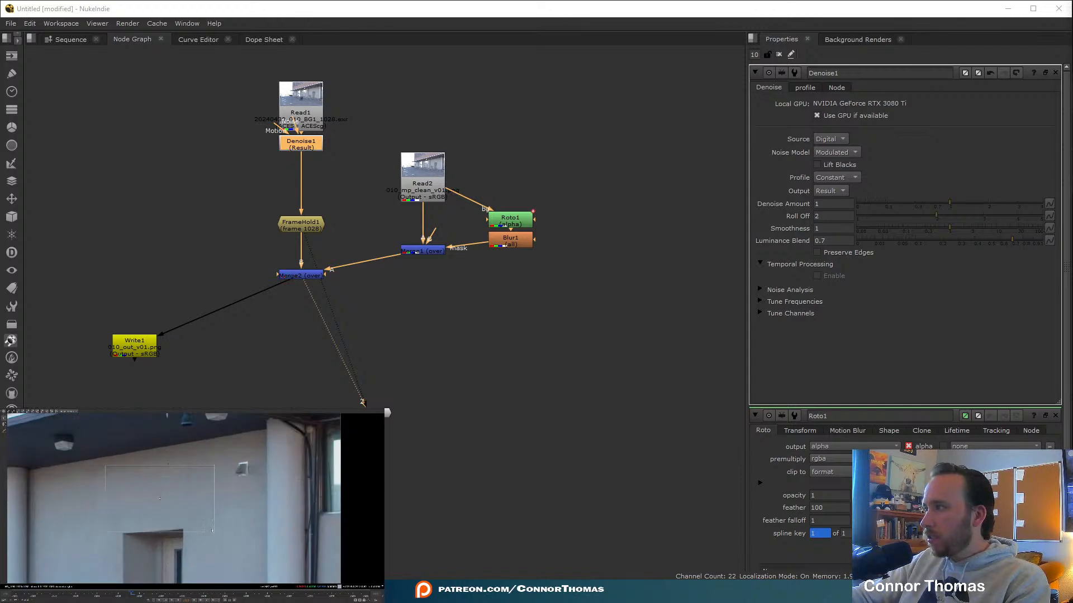
pyautogui.scroll(-8, 147, 489)
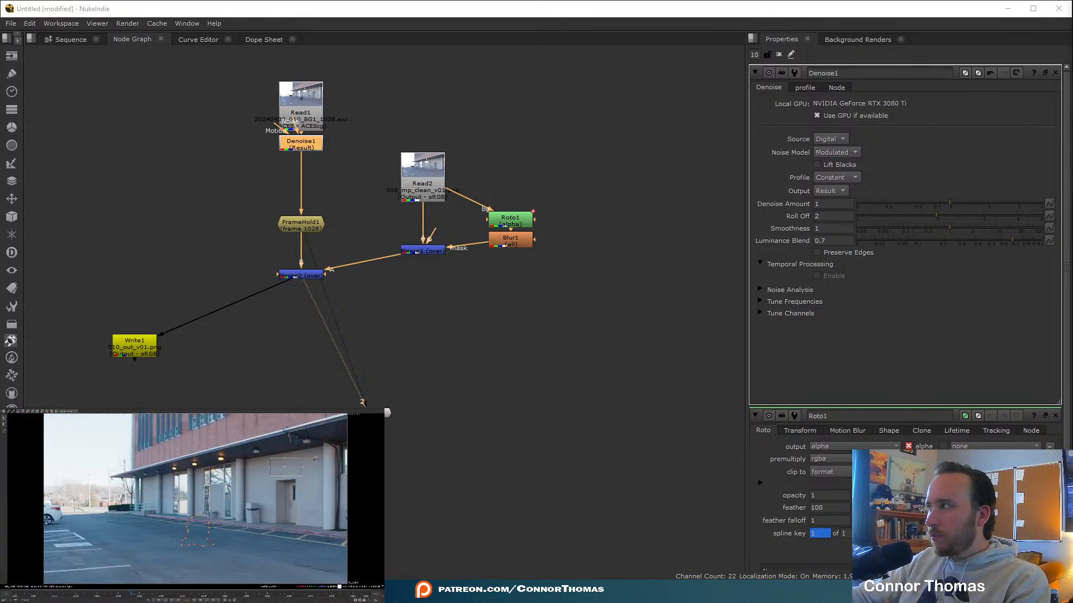
# Raise the Denoise amount strongly, close all node properties and check the denoised Merge2 result on the asphalt.
pyautogui.click(970, 204)
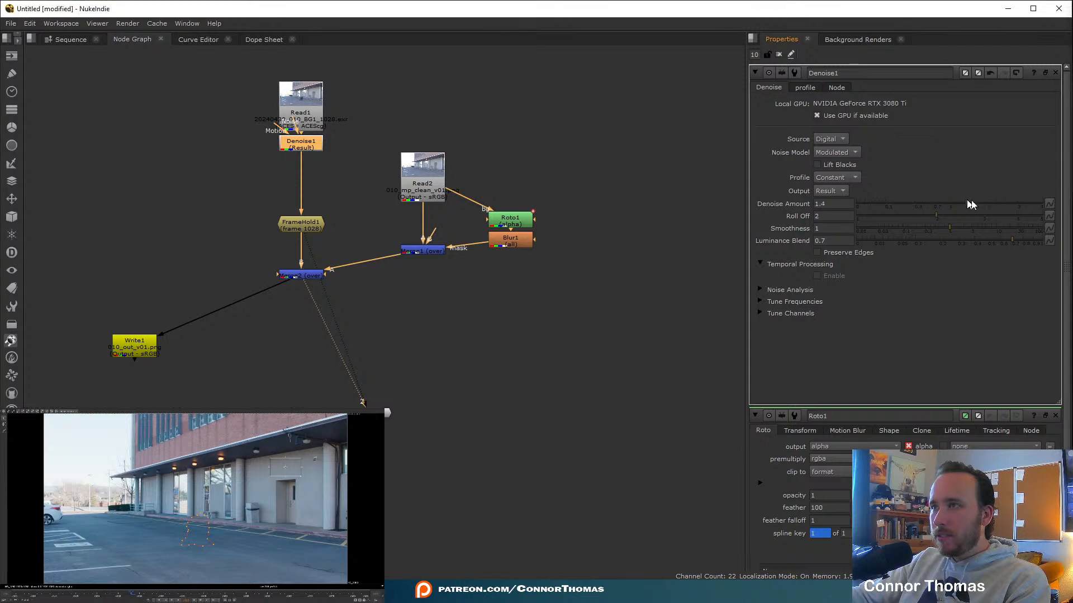
pyautogui.moveTo(970, 204); pyautogui.dragTo(1043, 204)
pyautogui.click(779, 54)
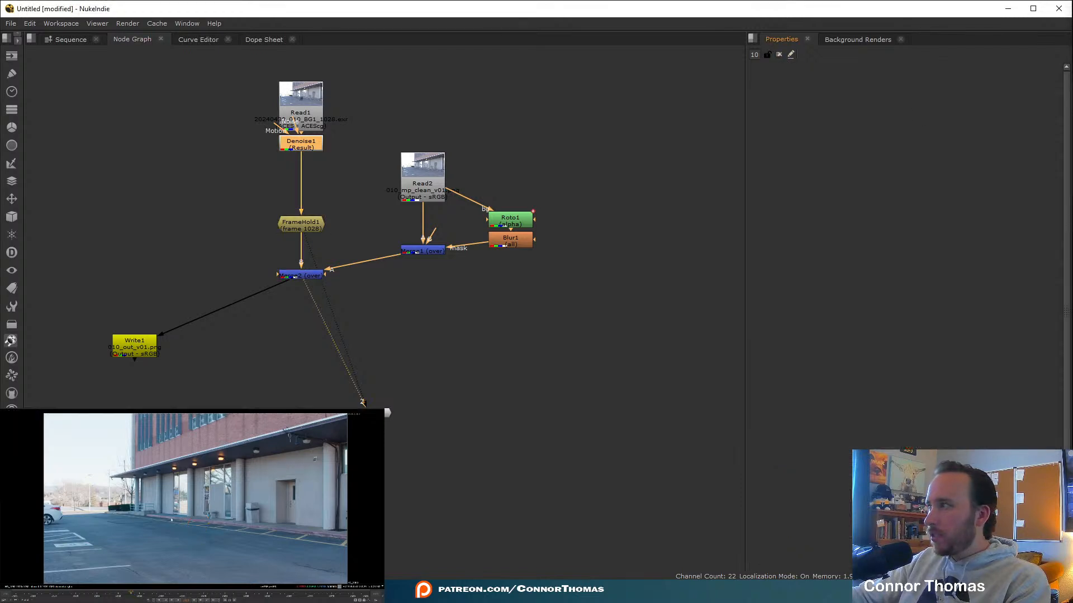
pyautogui.click(303, 276)
pyautogui.click(511, 384)
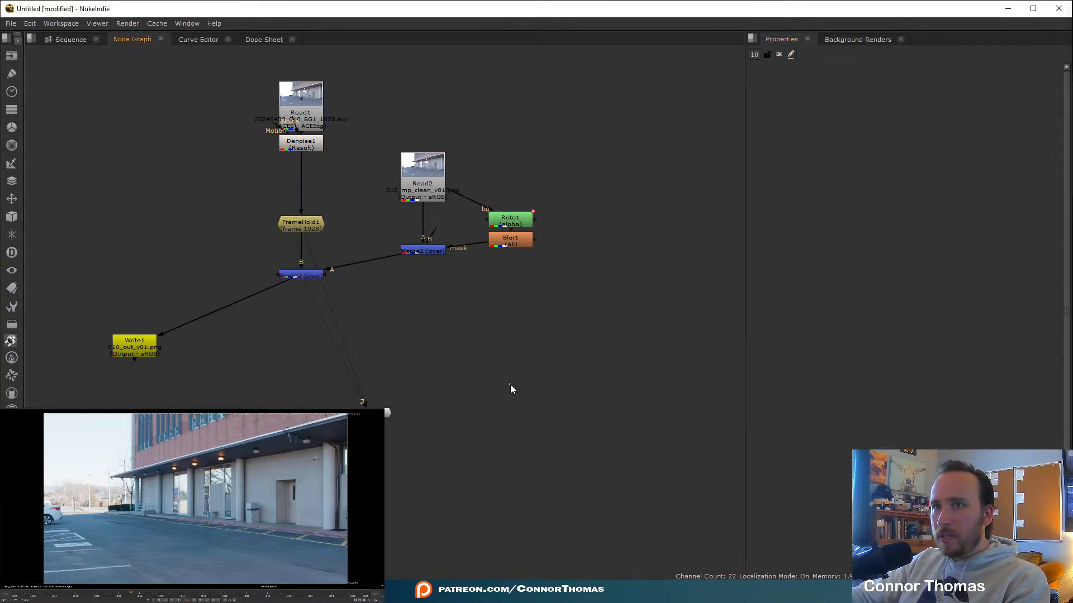
pyautogui.click(302, 275)
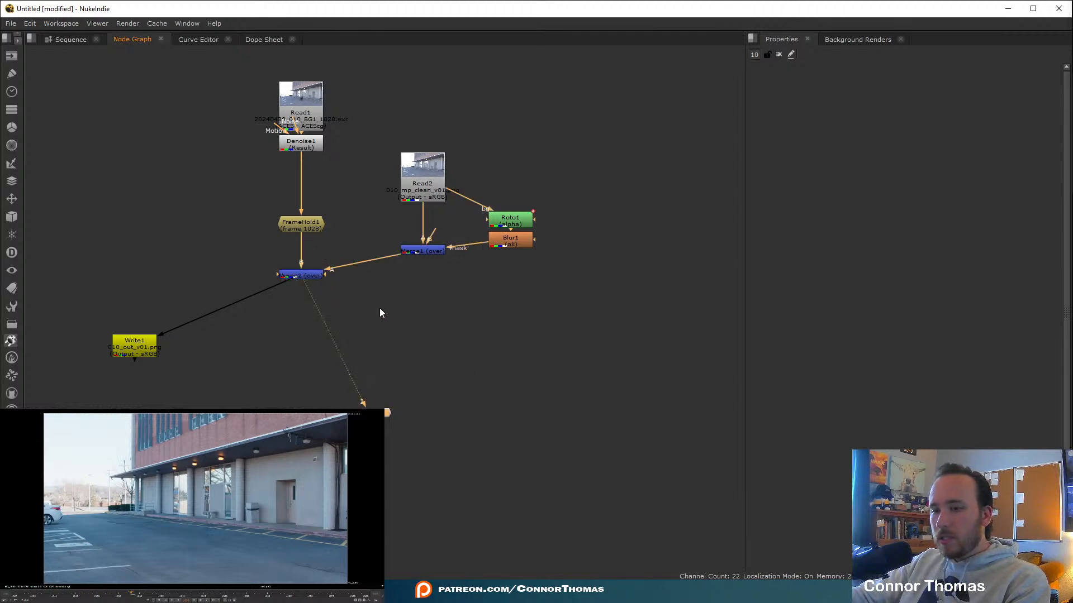
pyautogui.scroll(4, 204, 550)
pyautogui.moveTo(204, 550); pyautogui.dragTo(234, 531, button='middle')
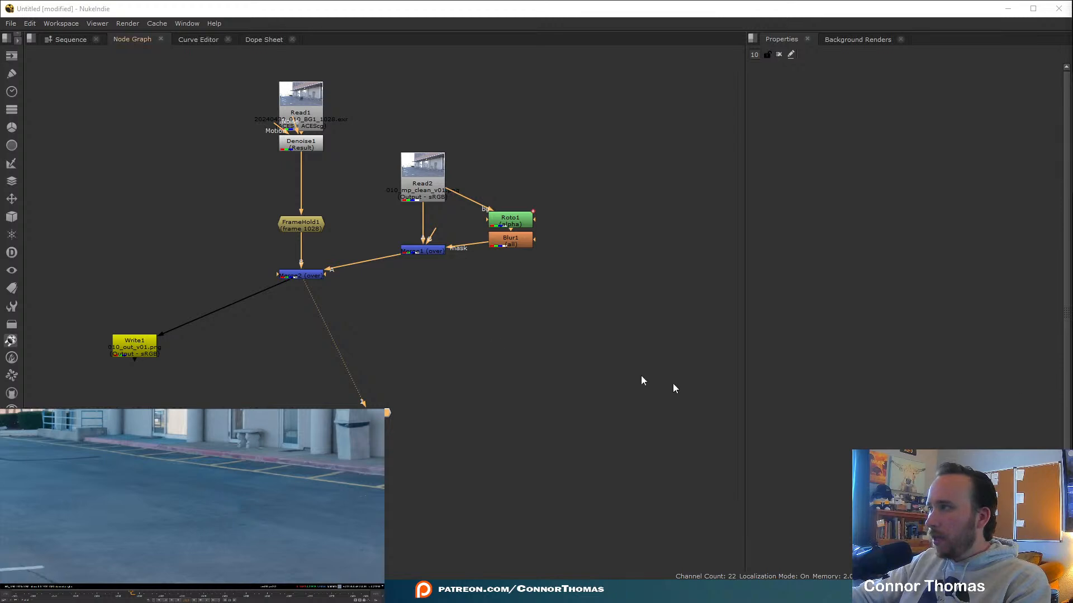
# Copy the Denoise node and insert the duplicate directly below Read2, feeding both the merge and the Roto.
pyautogui.click(305, 143)
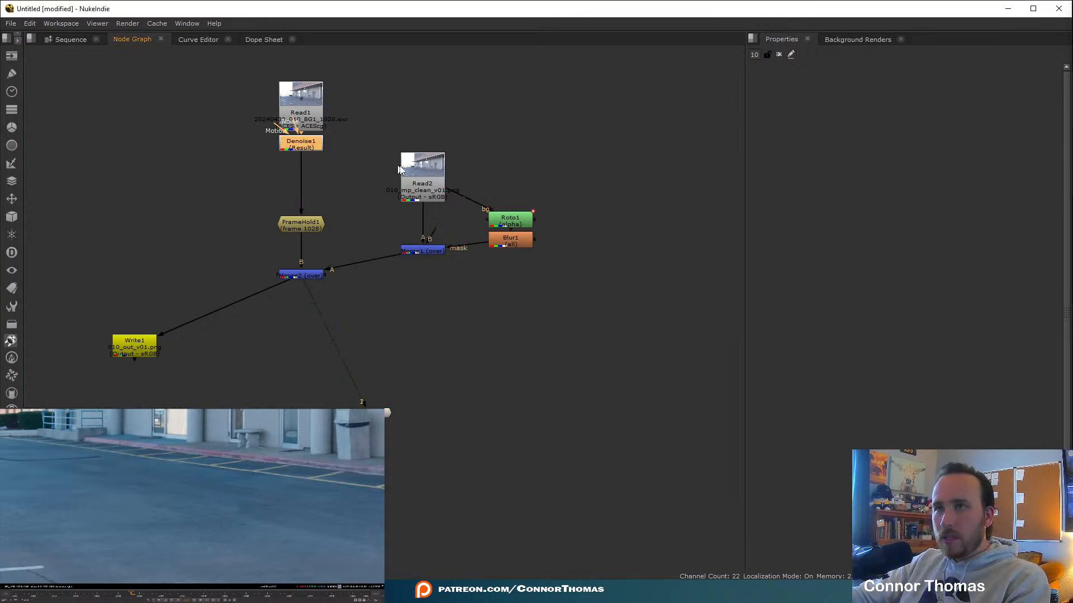
pyautogui.moveTo(429, 181); pyautogui.dragTo(429, 145)
pyautogui.hotkey('ctrl', 'v')
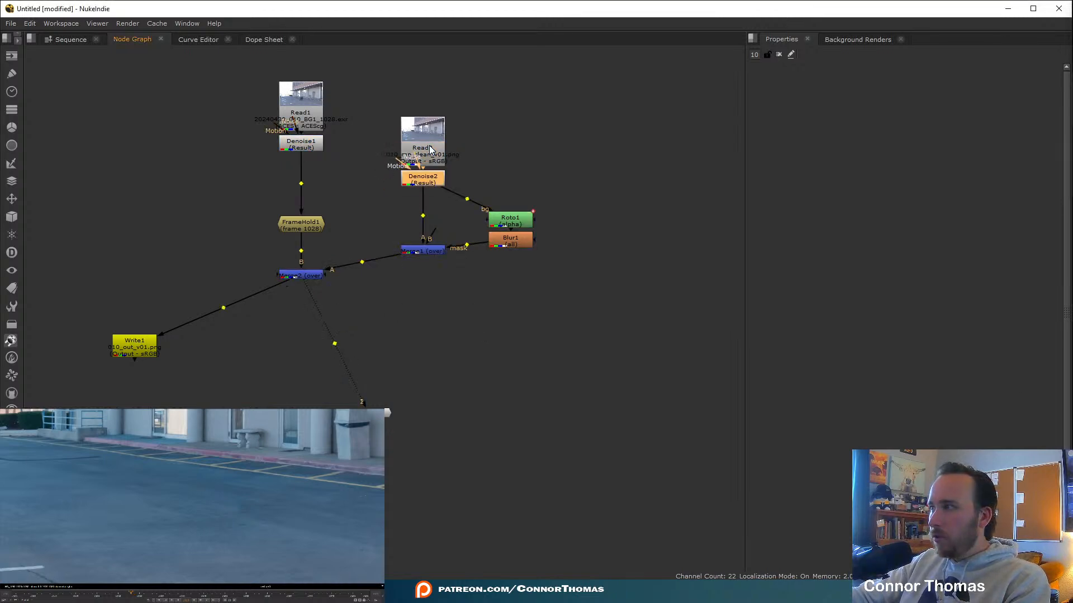
pyautogui.click(381, 338)
# Delete the Write1 node, move Merge2 lower in the graph and frame the whole plate in the viewer.
pyautogui.click(150, 349)
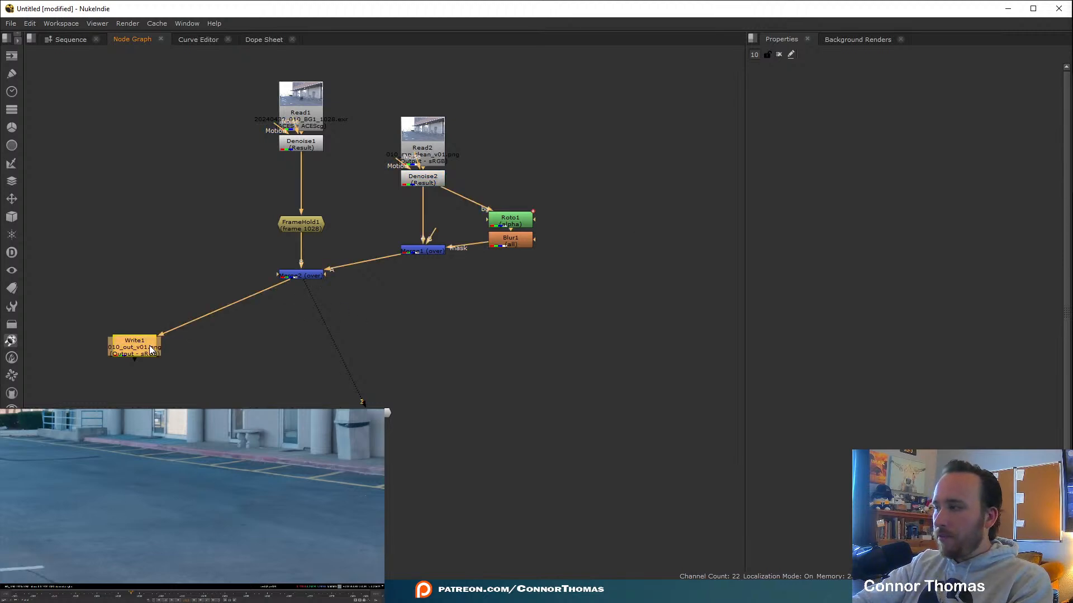
pyautogui.press('Delete')
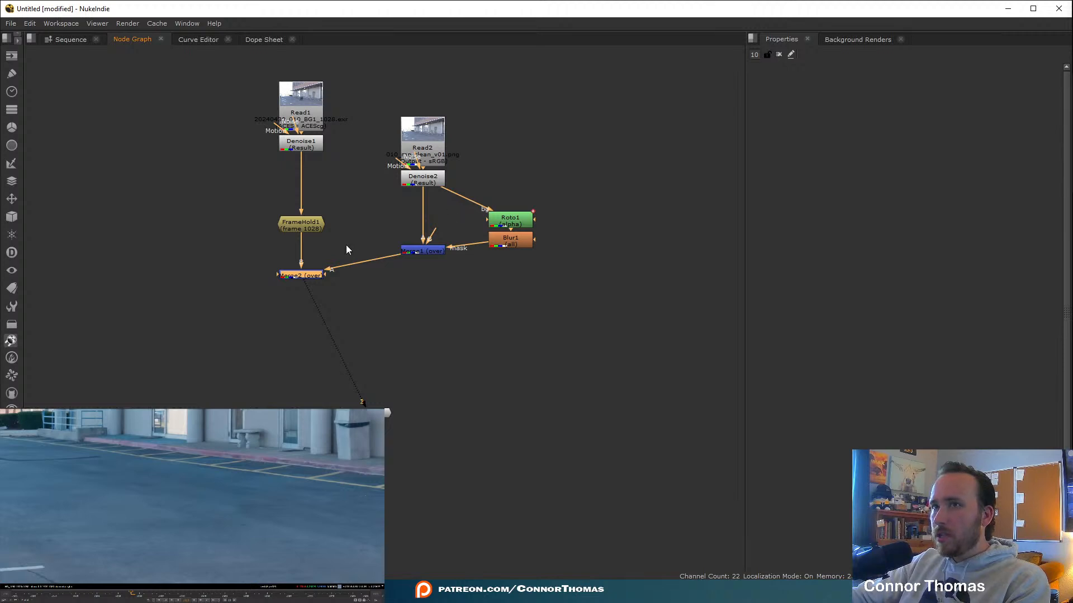
pyautogui.moveTo(304, 275); pyautogui.dragTo(307, 305)
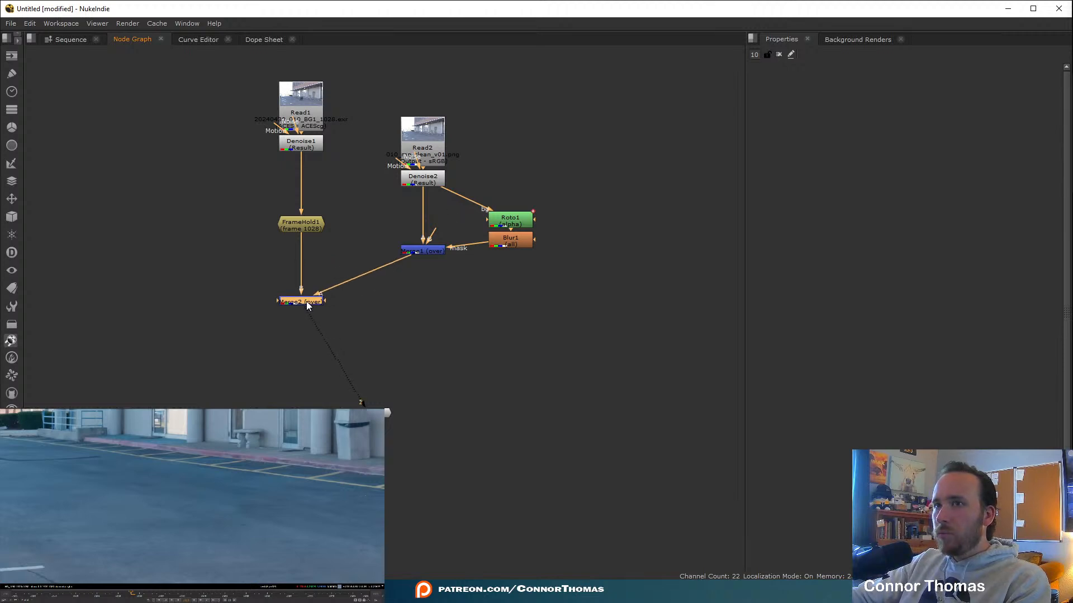
pyautogui.scroll(-6, 148, 494)
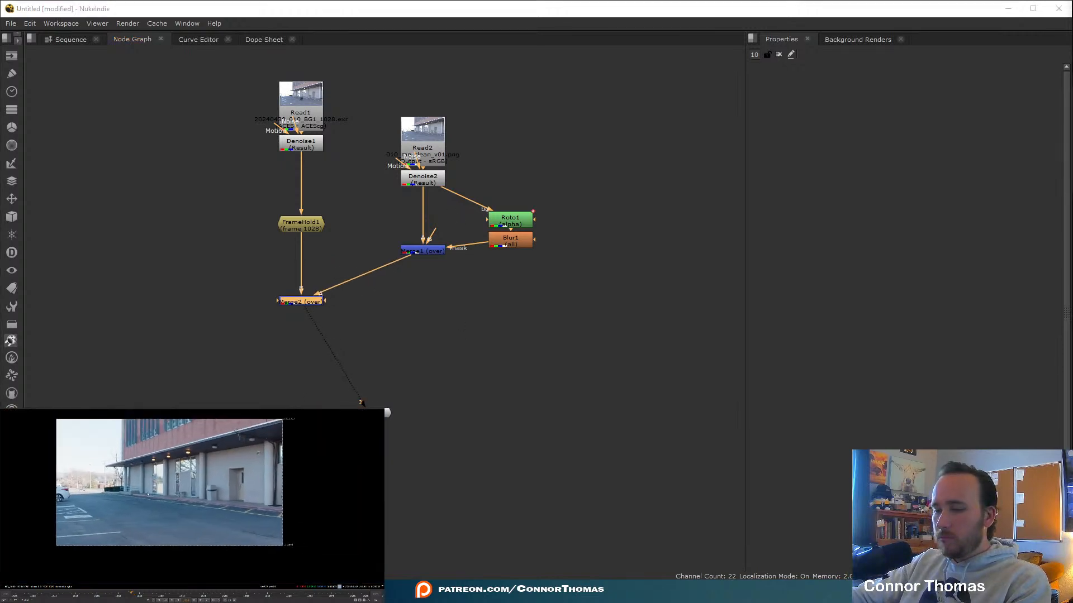
pyautogui.press('f')
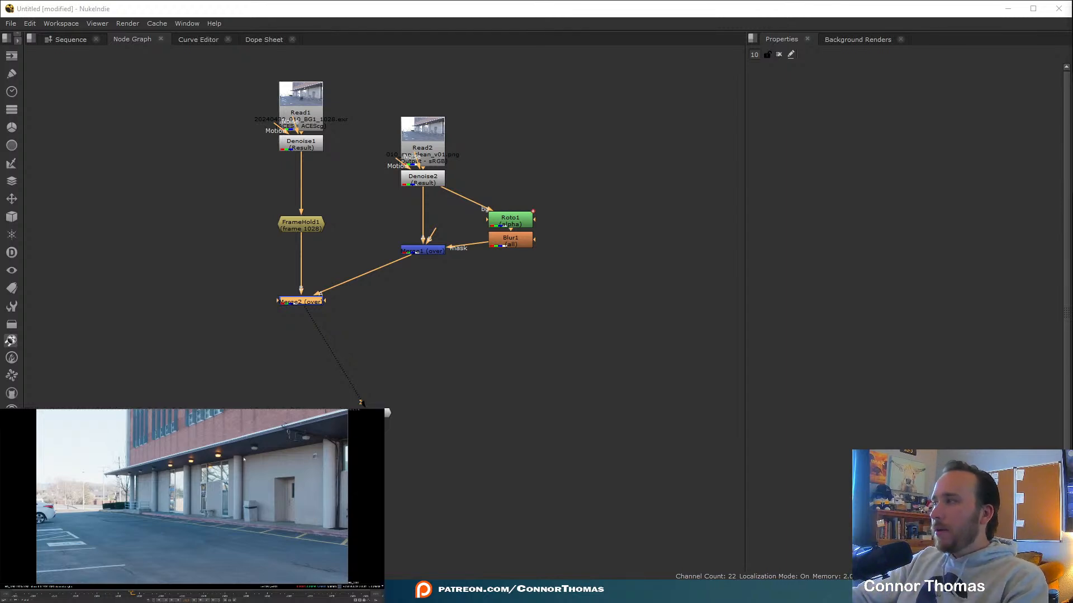
# Add a Dot on the A connection of Merge2 and align it under Merge1 to form a right angle.
pyautogui.click(360, 284)
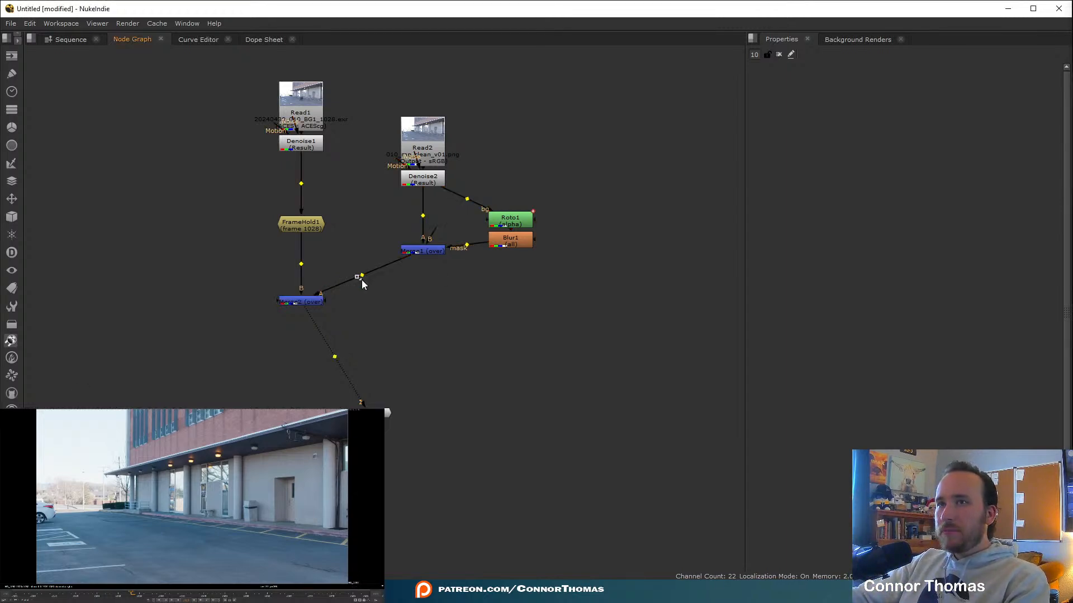
pyautogui.keyDown('ctrl'); pyautogui.moveTo(361, 280); pyautogui.dragTo(412, 300); pyautogui.keyUp('ctrl')
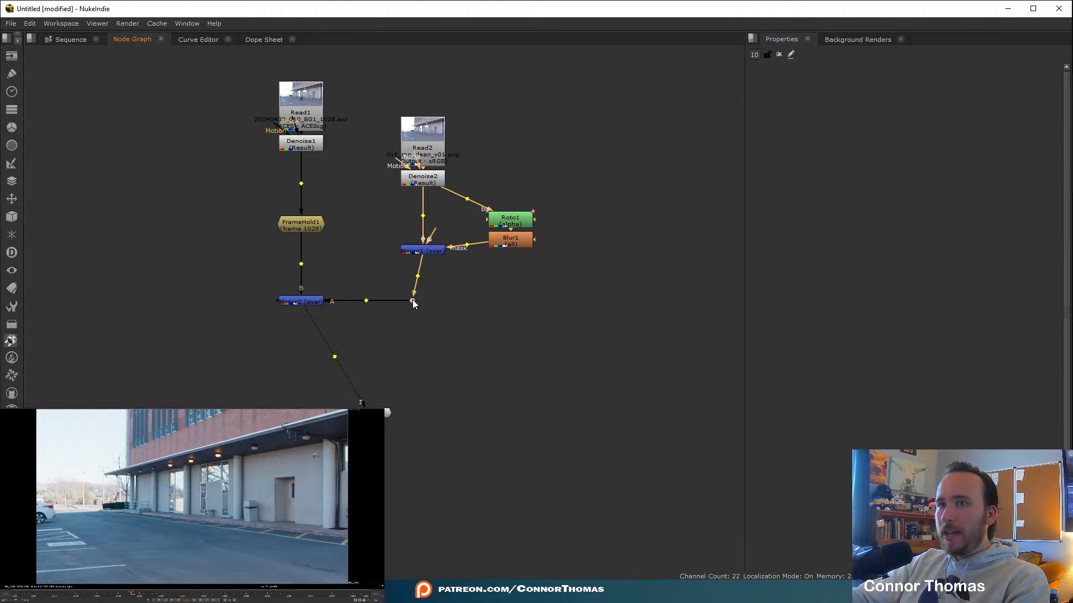
pyautogui.click(500, 337)
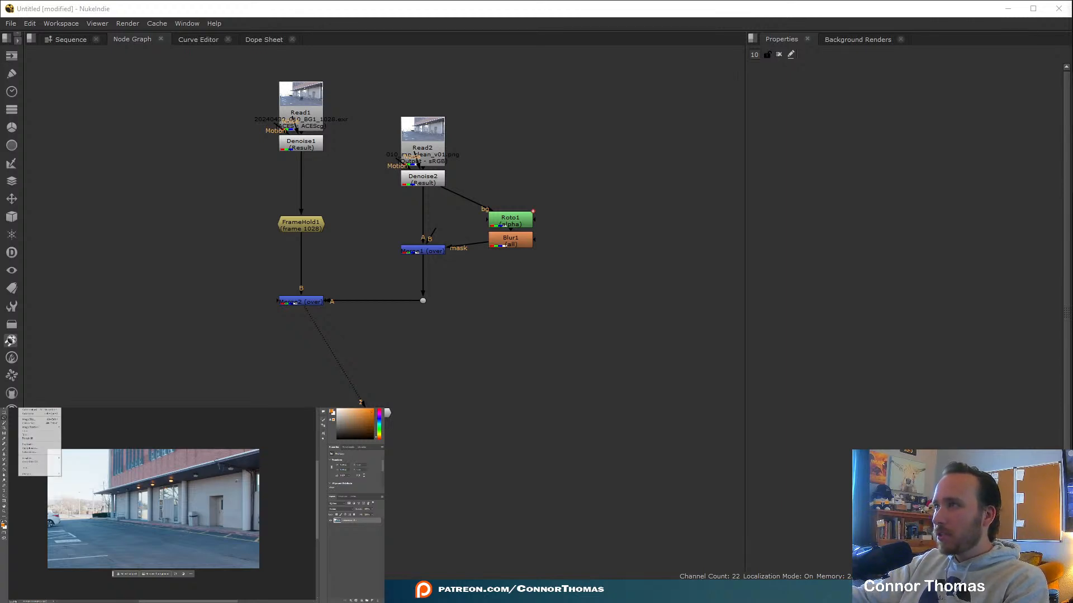
# Extend the clean plate's canvas in Photoshop to 2500 x 4000 pixels, anchored at the bottom-right corner.
pyautogui.click(40, 425)
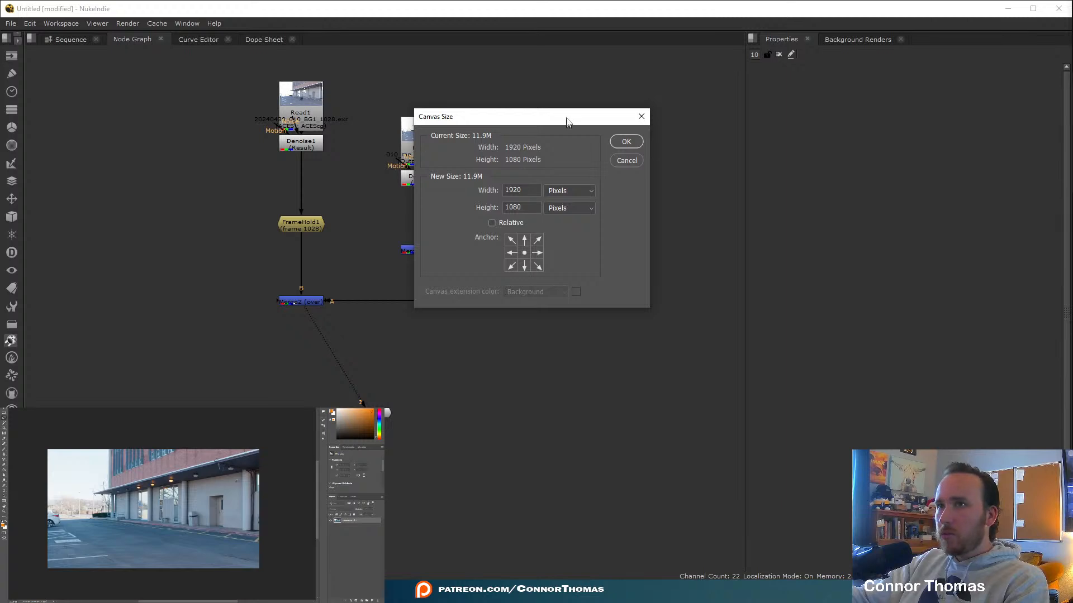
pyautogui.moveTo(554, 117); pyautogui.dragTo(206, 442)
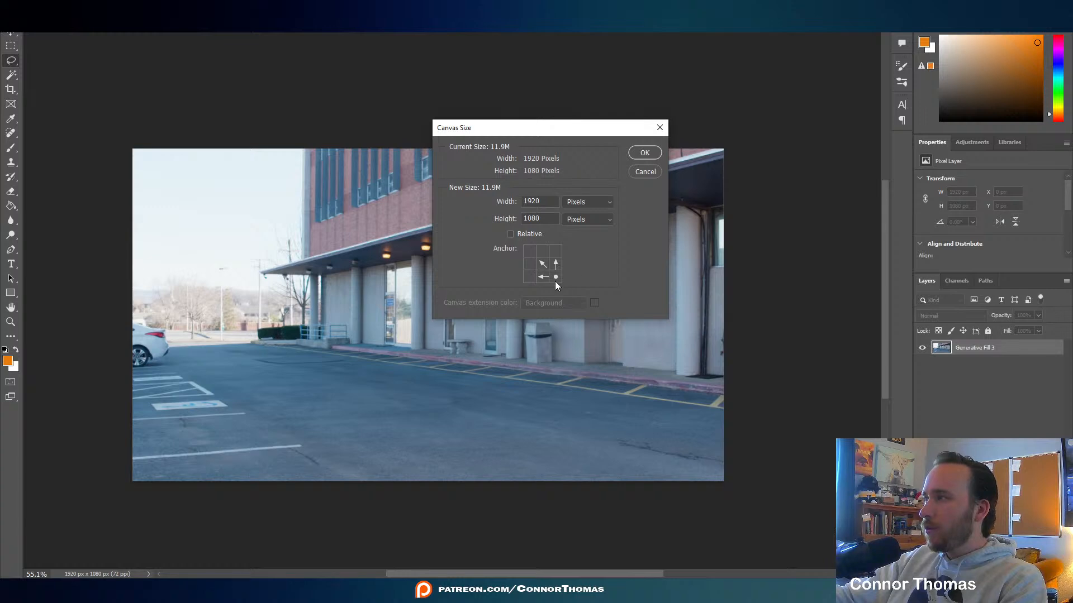
pyautogui.doubleClick(544, 201)
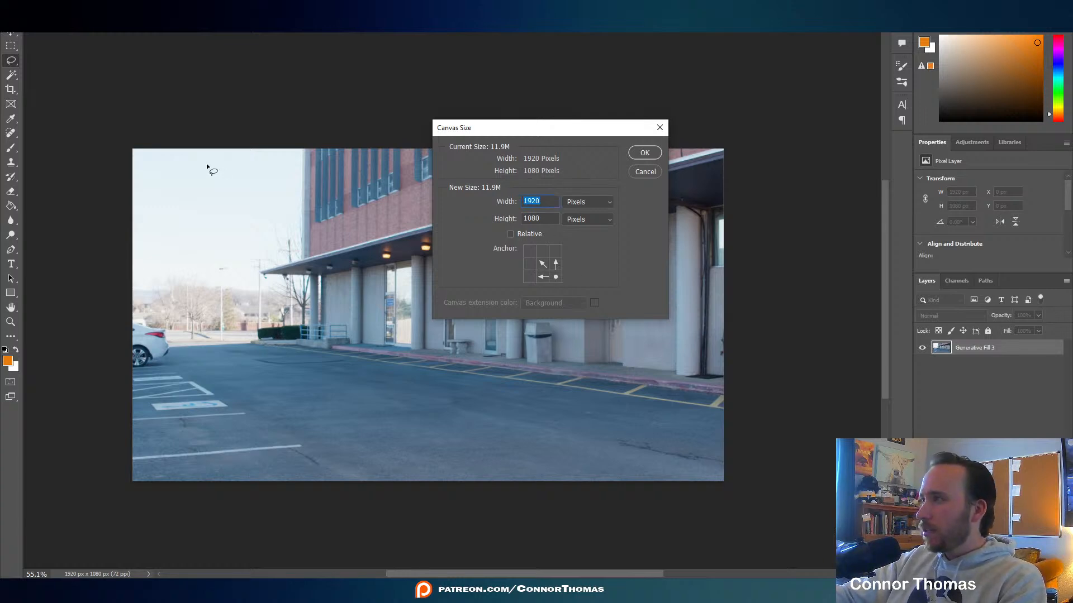
pyautogui.write('2500')
pyautogui.press('Tab')
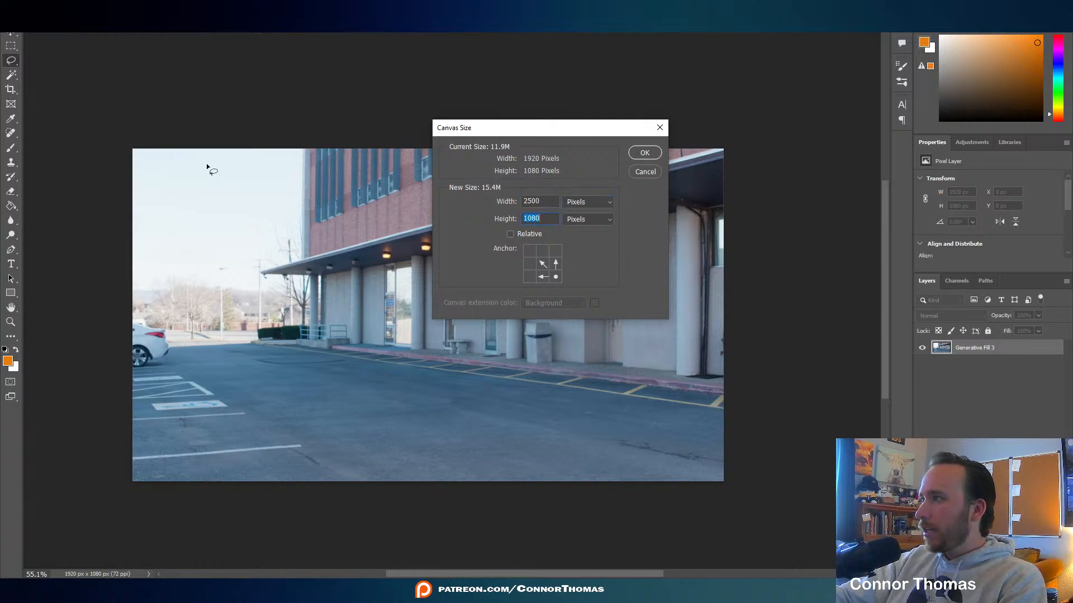
pyautogui.write('4000')
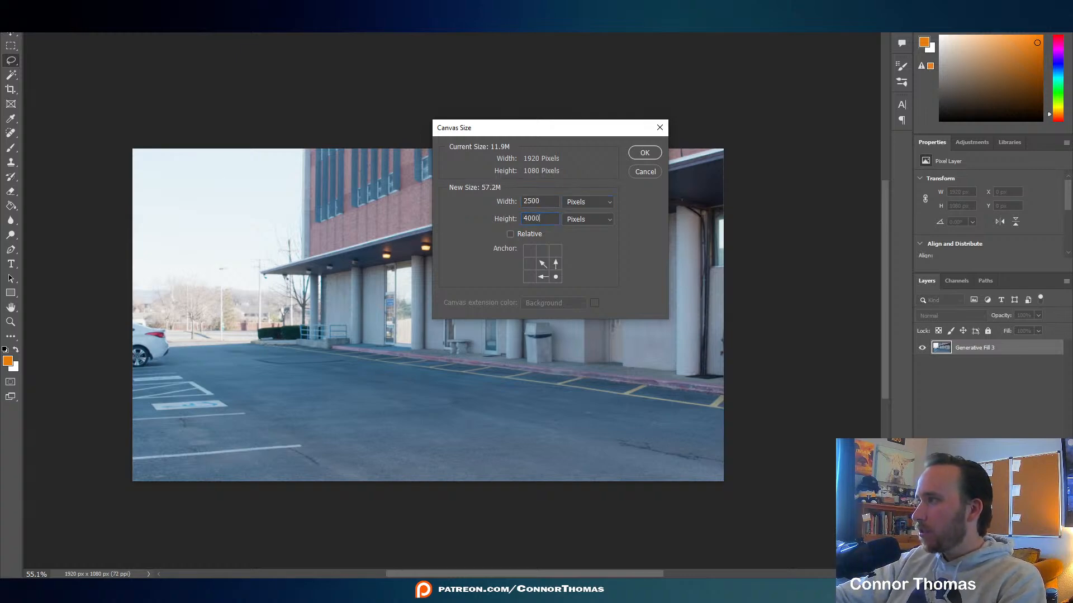
pyautogui.press('Return')
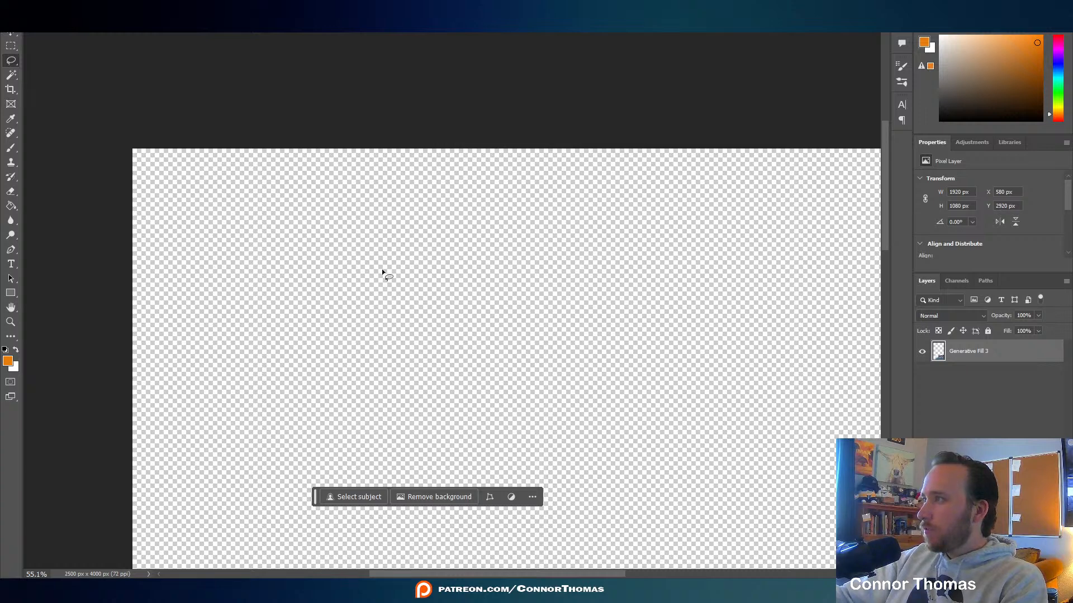
# Resize the canvas to 3500 x 3000 pixels, anchored at the bottom-right corner, and accept the clipping.
pyautogui.keyDown('alt'); pyautogui.scroll(-5, 381, 269); pyautogui.keyUp('alt')
pyautogui.scroll(-3, 527, 350)
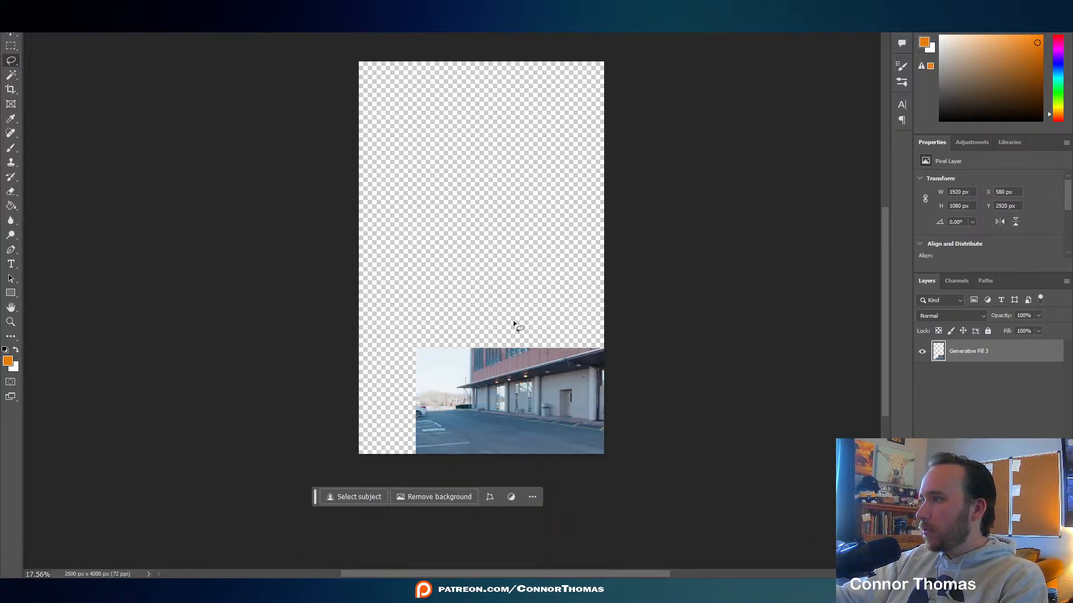
pyautogui.scroll(-2, 438, 305)
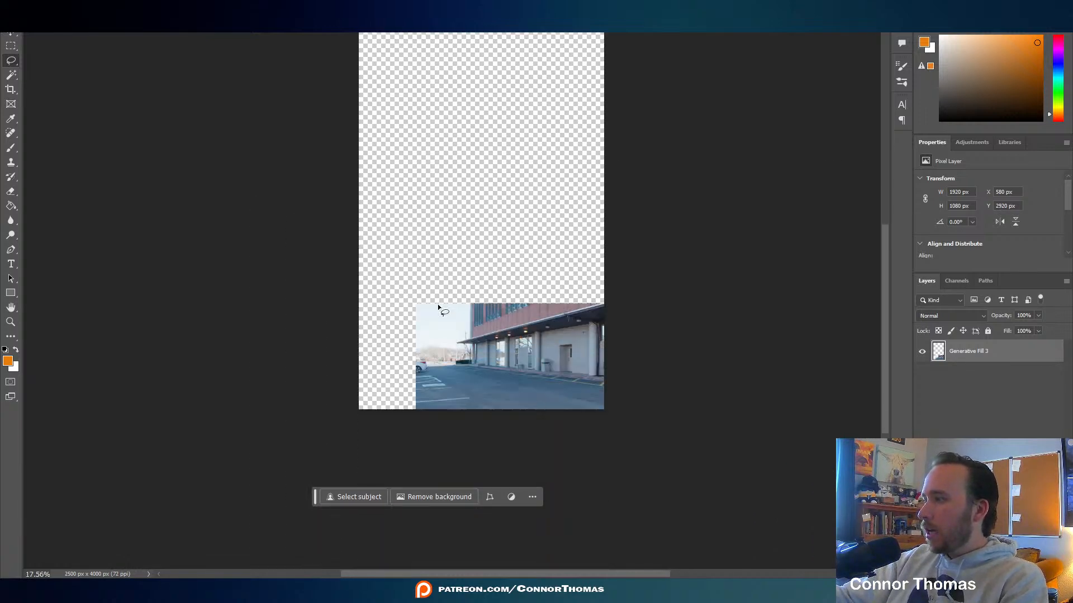
pyautogui.click(62, 1)
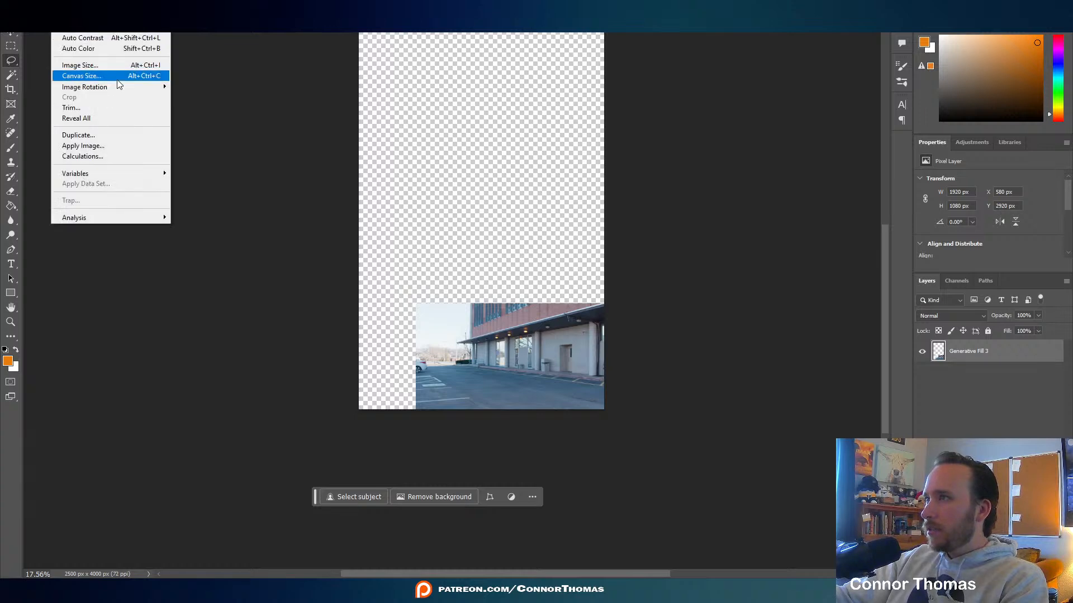
pyautogui.click(119, 76)
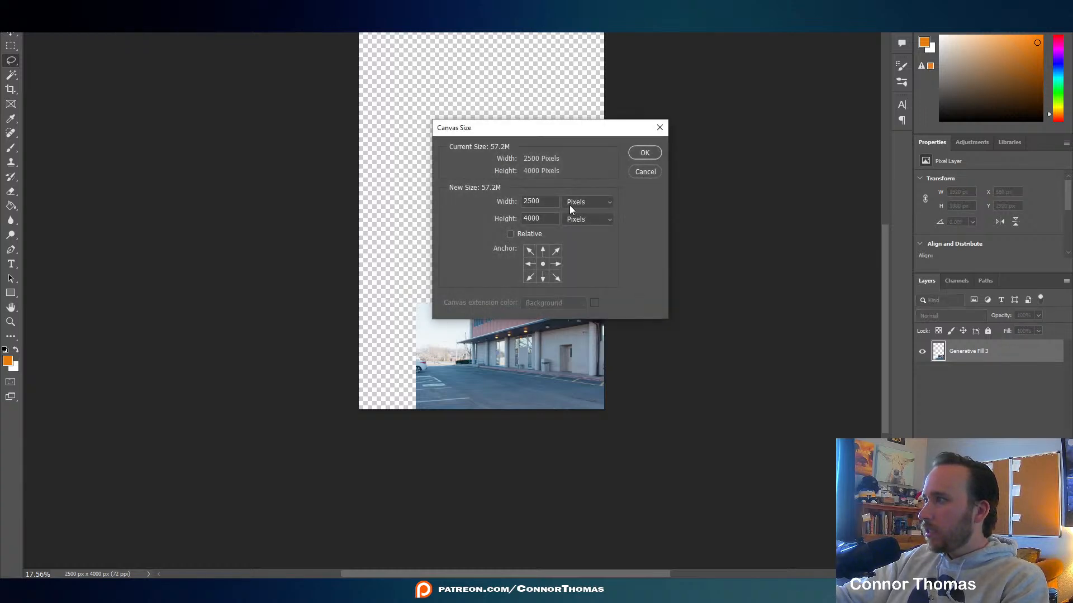
pyautogui.doubleClick(547, 219)
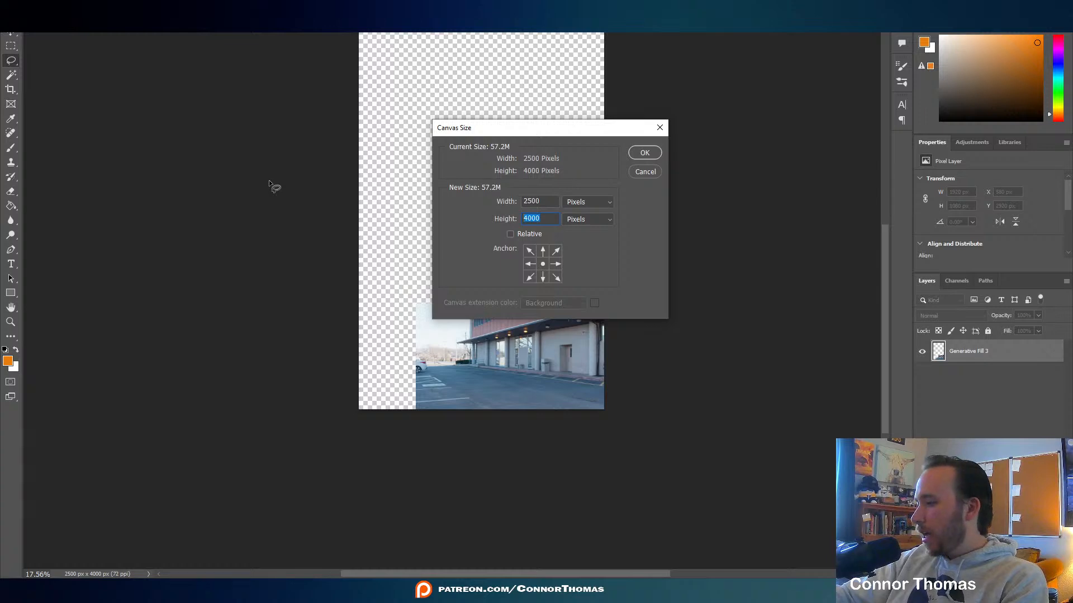
pyautogui.write('3000')
pyautogui.hotkey('shift', 'Tab')
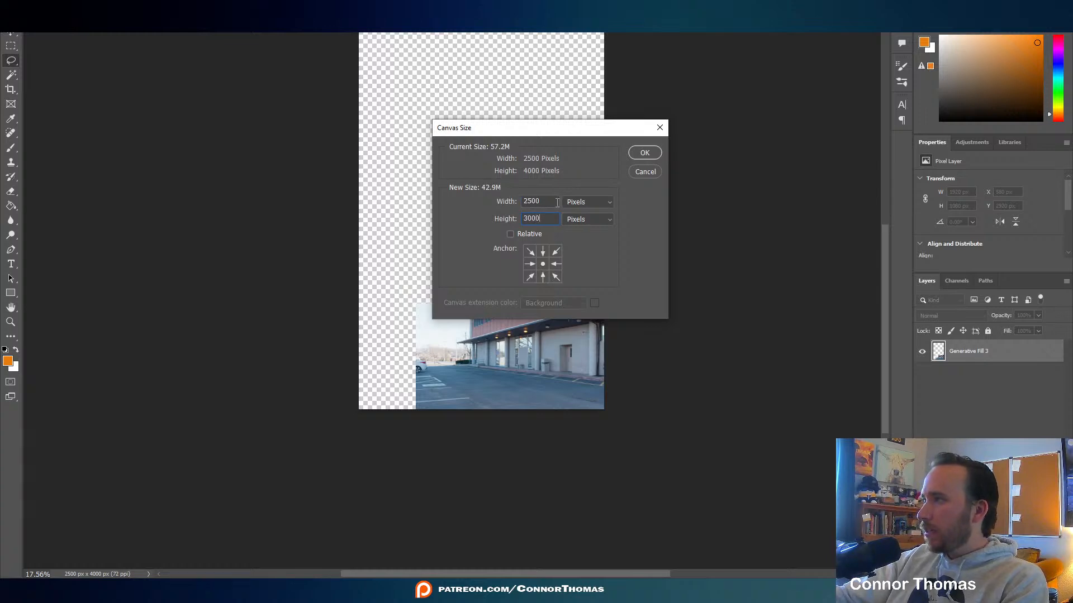
pyautogui.write('3500')
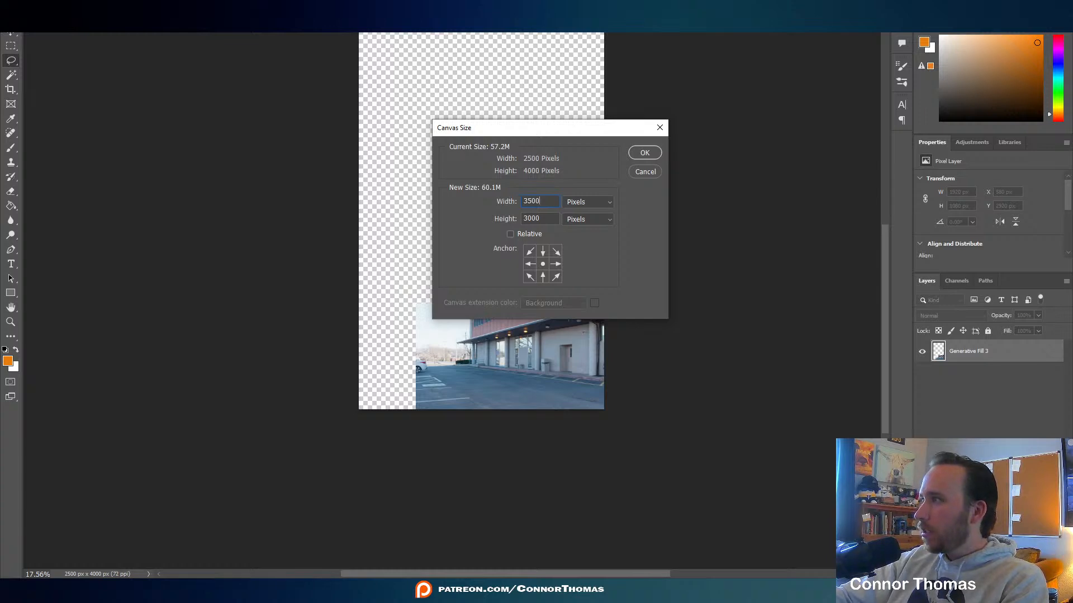
pyautogui.press('Return')
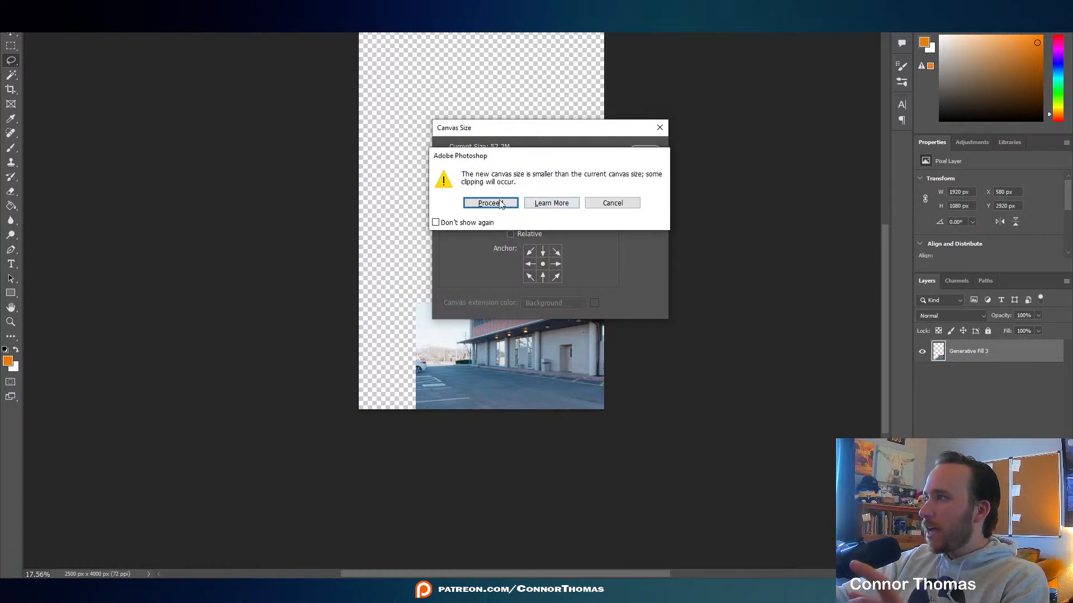
pyautogui.click(614, 203)
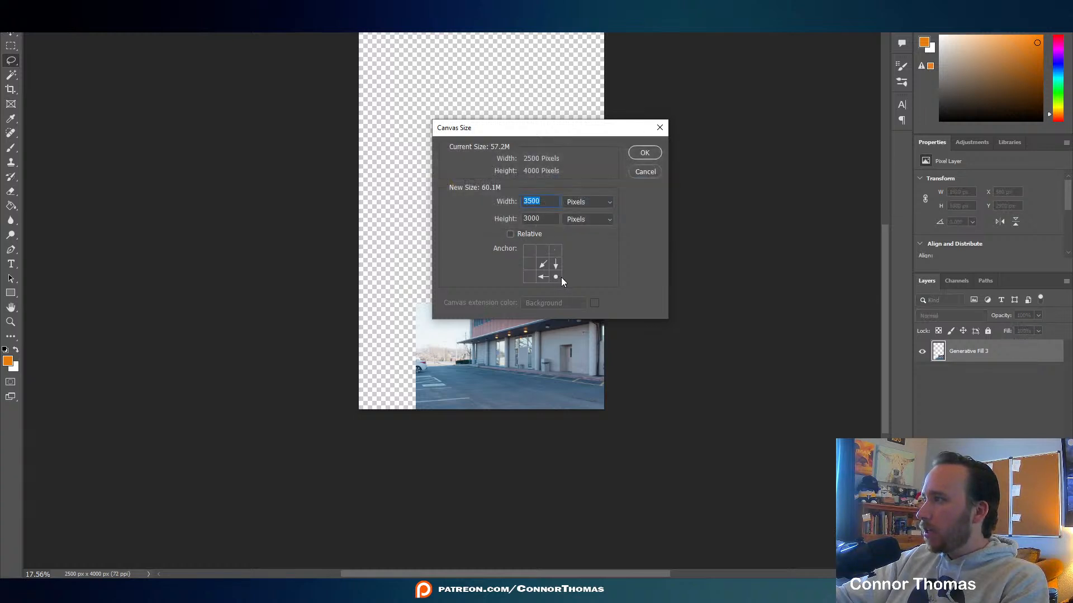
pyautogui.click(643, 152)
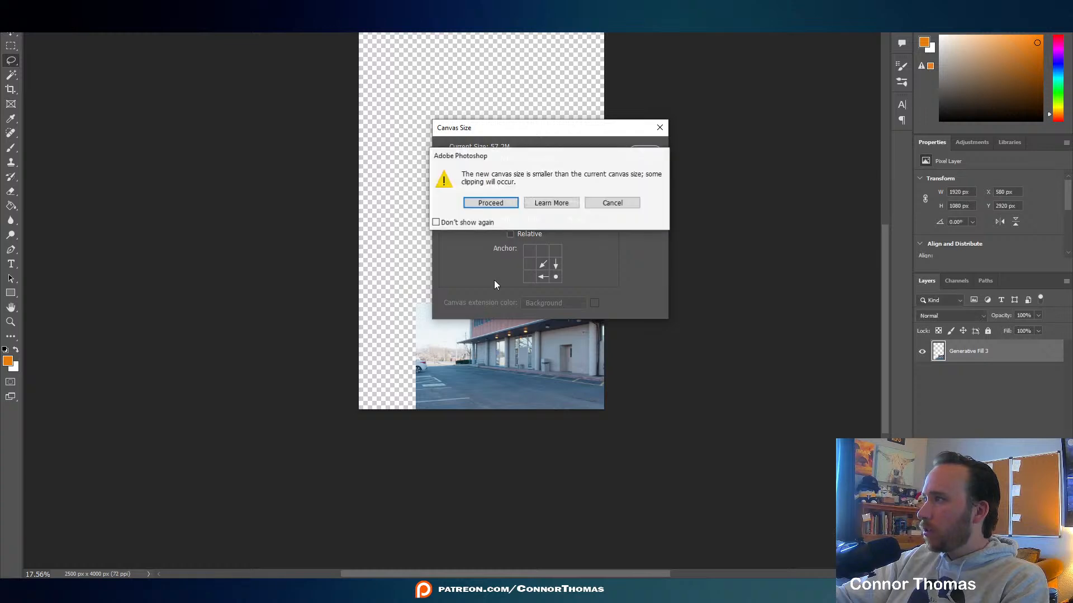
pyautogui.click(513, 202)
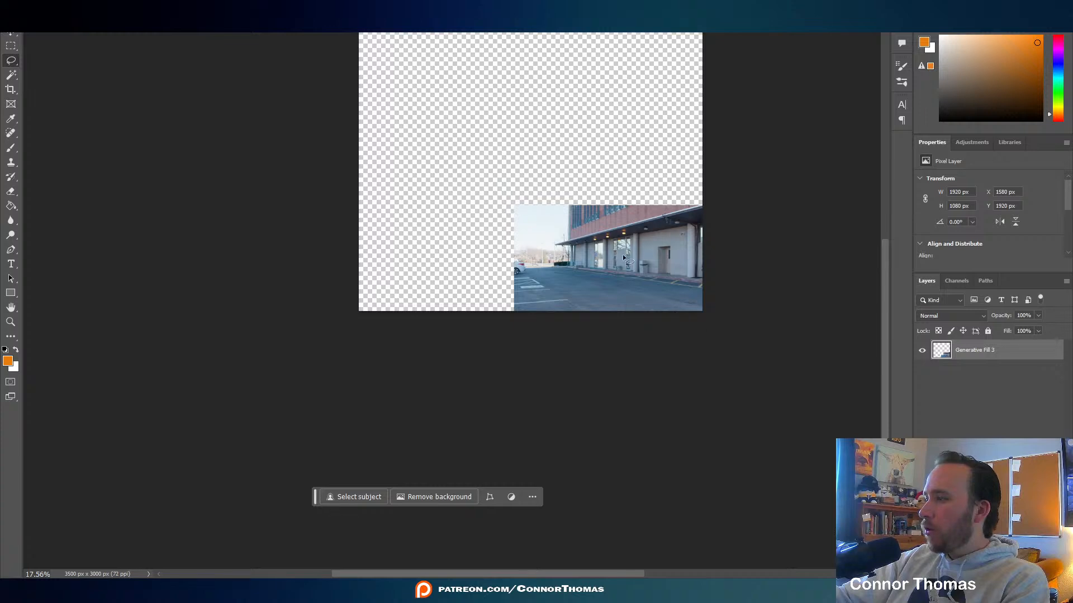
# Marquee-select the photo just inside its edges, invert the selection to the empty canvas, and run Generative Fill without a prompt.
pyautogui.scroll(3, 635, 274)
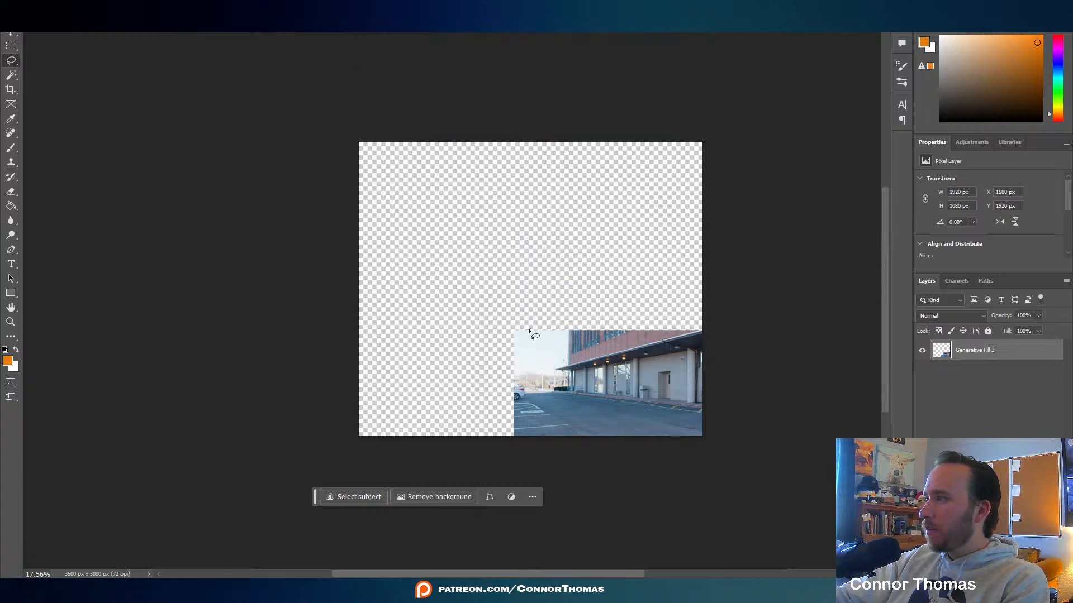
pyautogui.scroll(-1, 612, 432)
pyautogui.keyDown('alt'); pyautogui.scroll(5, 606, 422); pyautogui.keyUp('alt')
pyautogui.keyDown('alt'); pyautogui.scroll(-1, 605, 406); pyautogui.keyUp('alt')
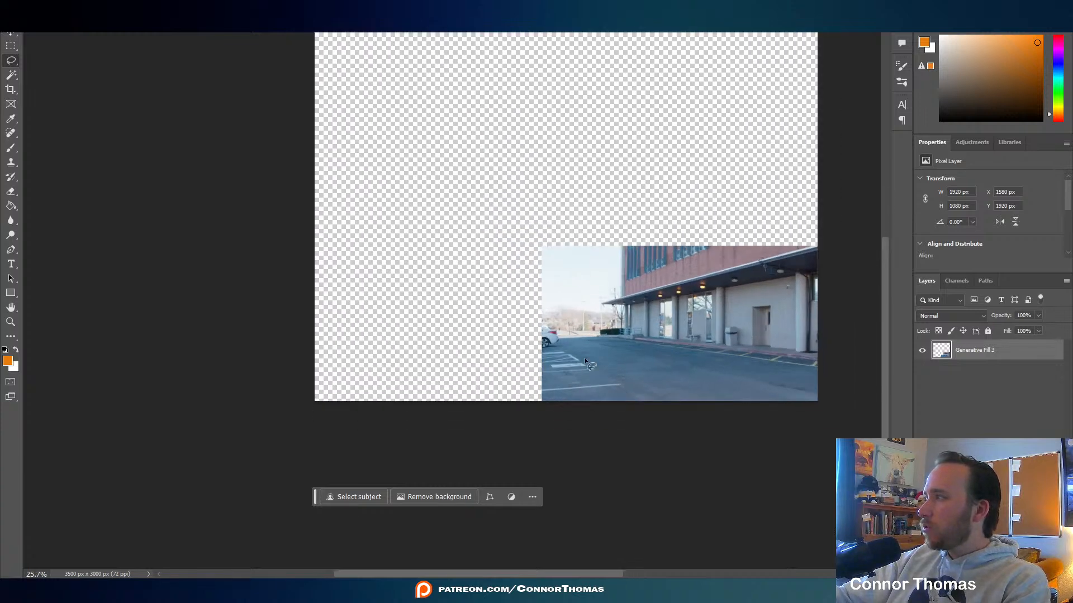
pyautogui.scroll(2, 584, 361)
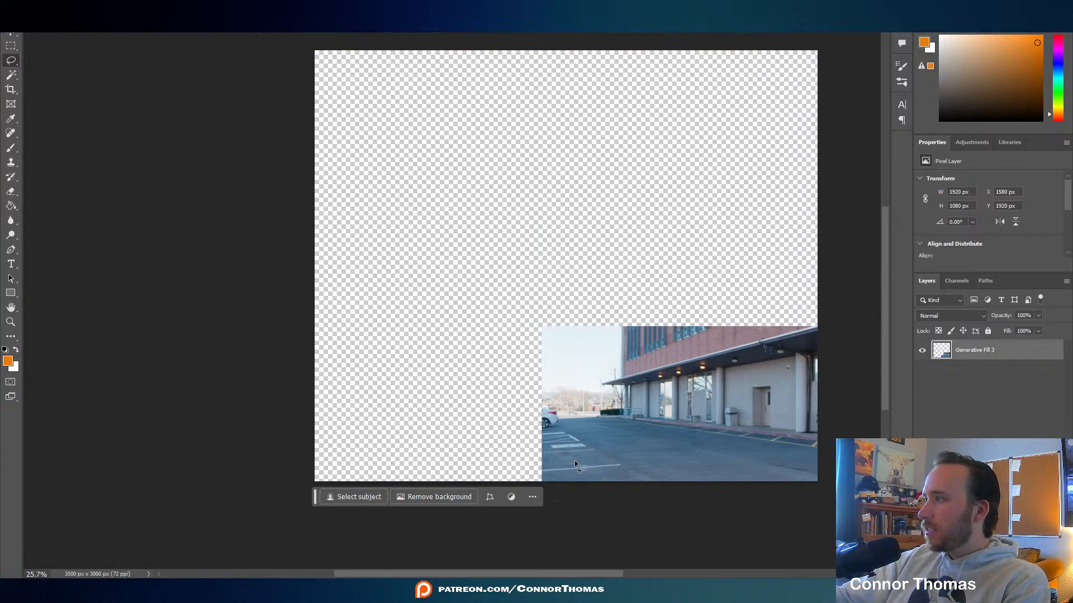
pyautogui.press('m')
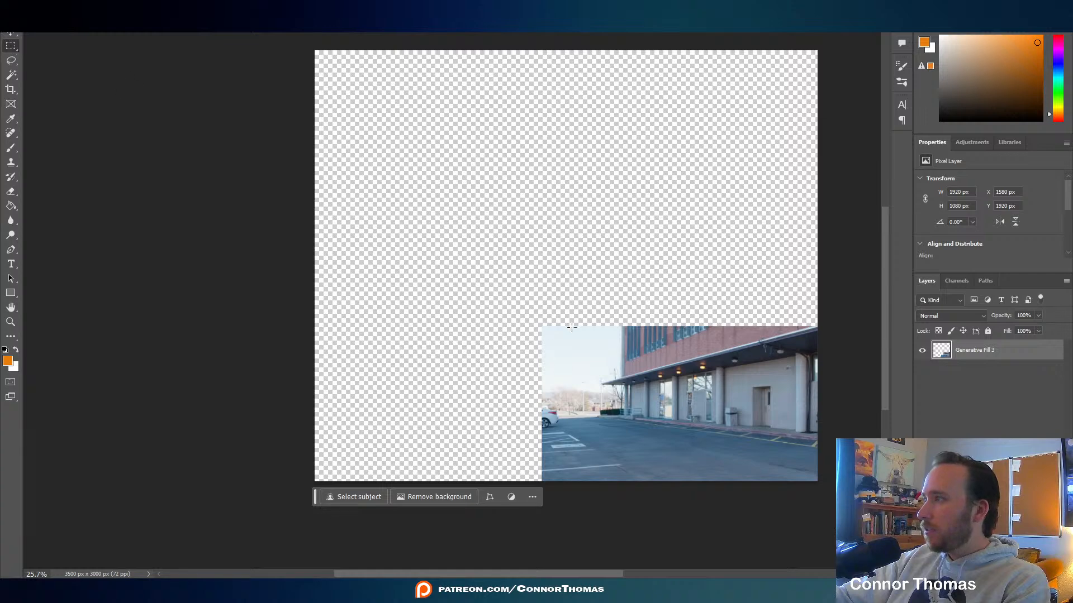
pyautogui.moveTo(543, 326); pyautogui.dragTo(815, 513)
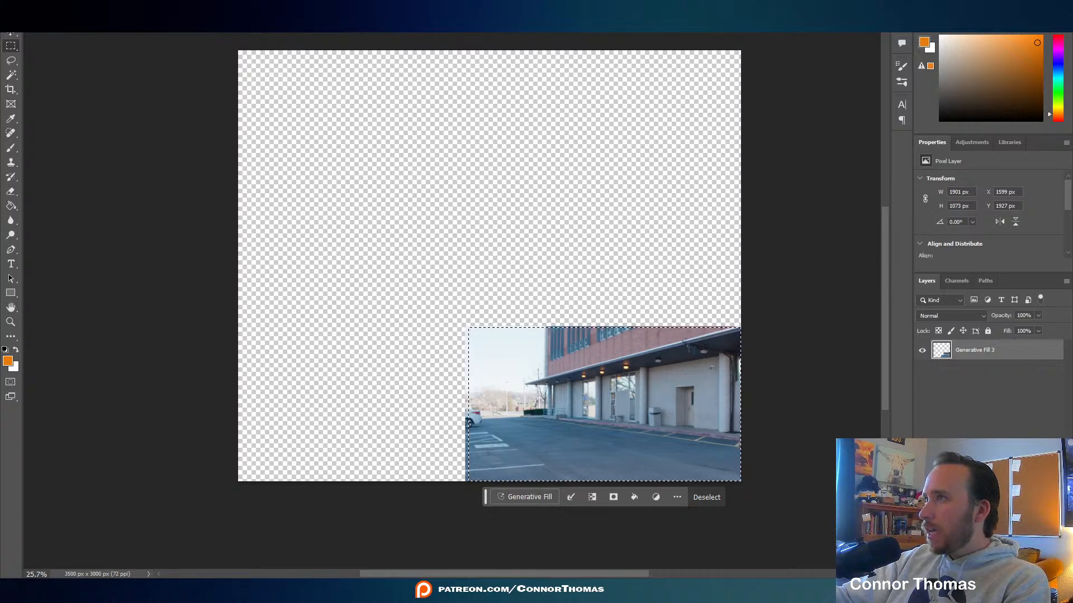
pyautogui.click(129, 4)
pyautogui.click(146, 27)
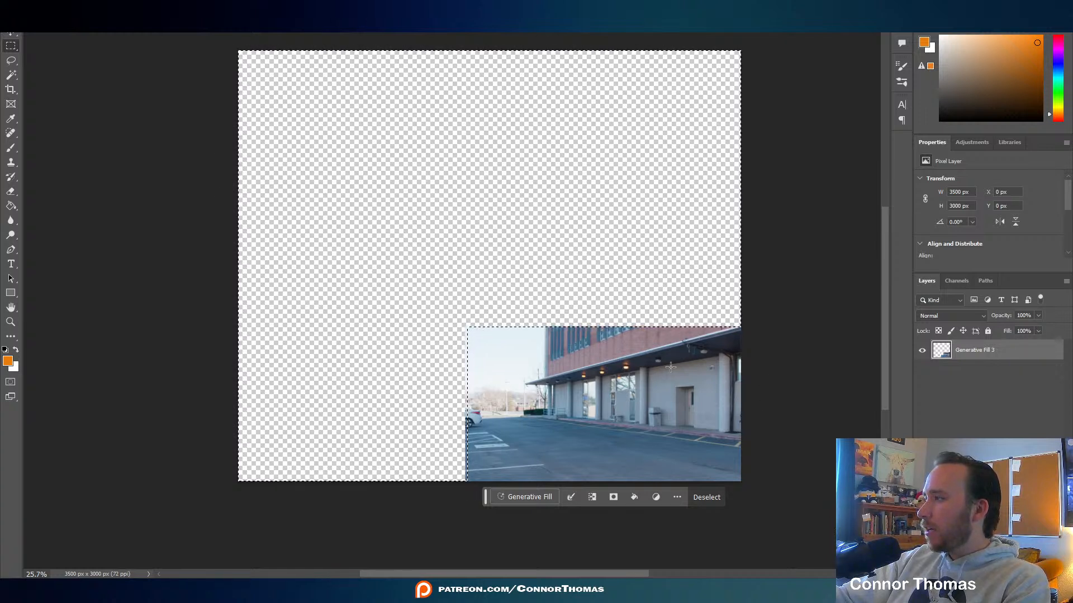
pyautogui.click(521, 499)
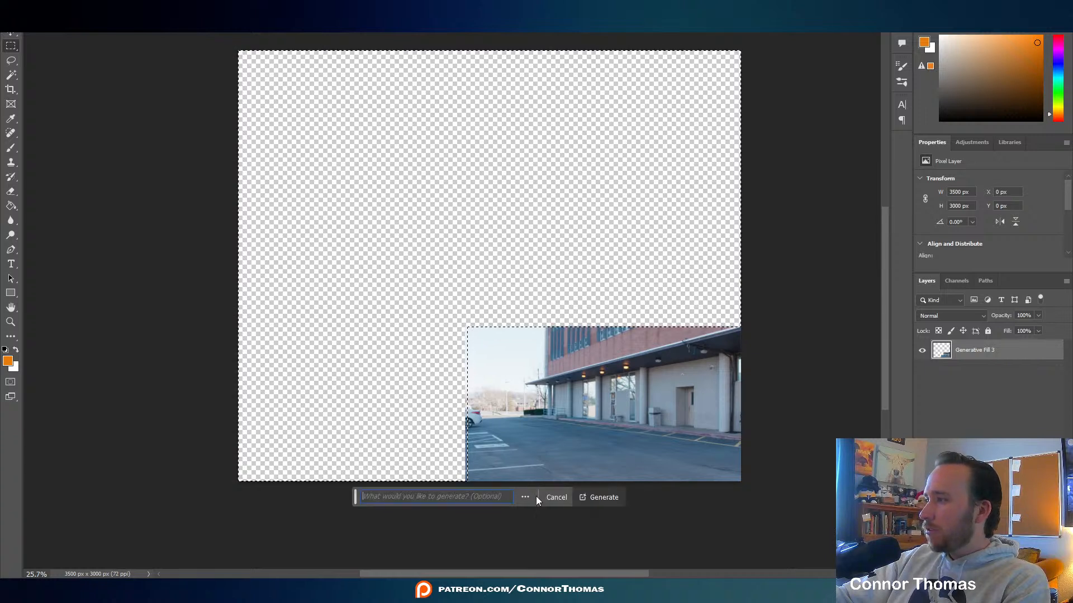
pyautogui.click(604, 497)
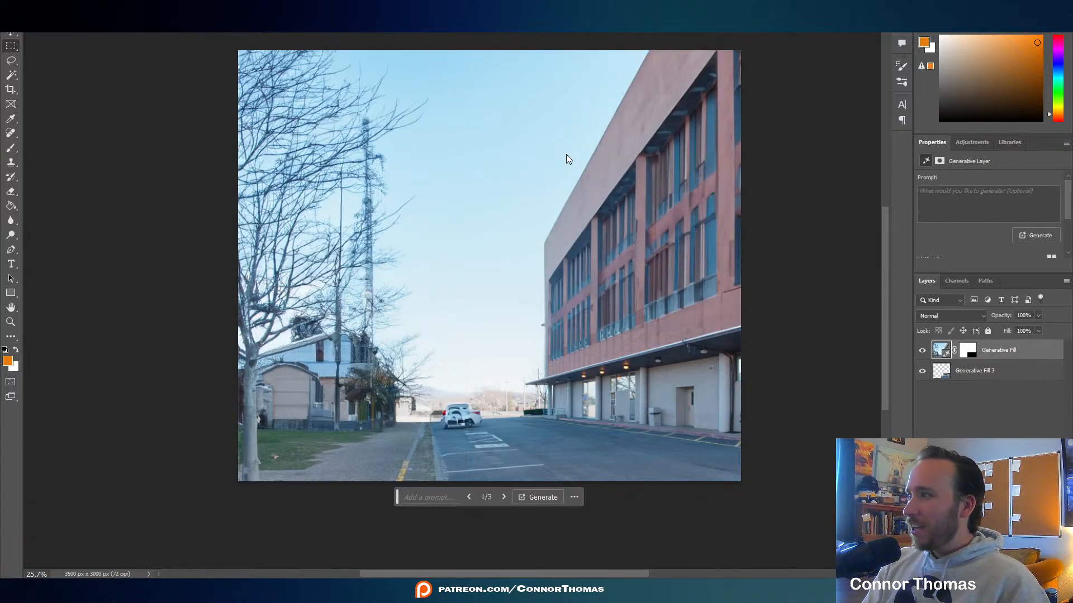
# Compare the three generated variations of the extended scene and choose the third one.
pyautogui.scroll(-2, 980, 243)
pyautogui.scroll(-1, 976, 240)
pyautogui.click(976, 234)
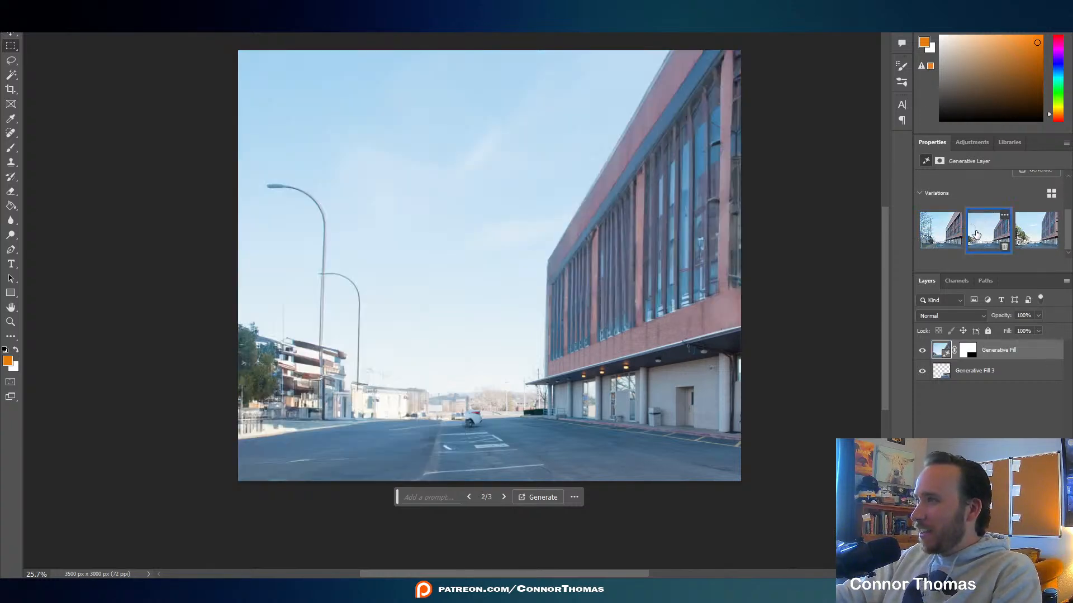
pyautogui.click(1034, 247)
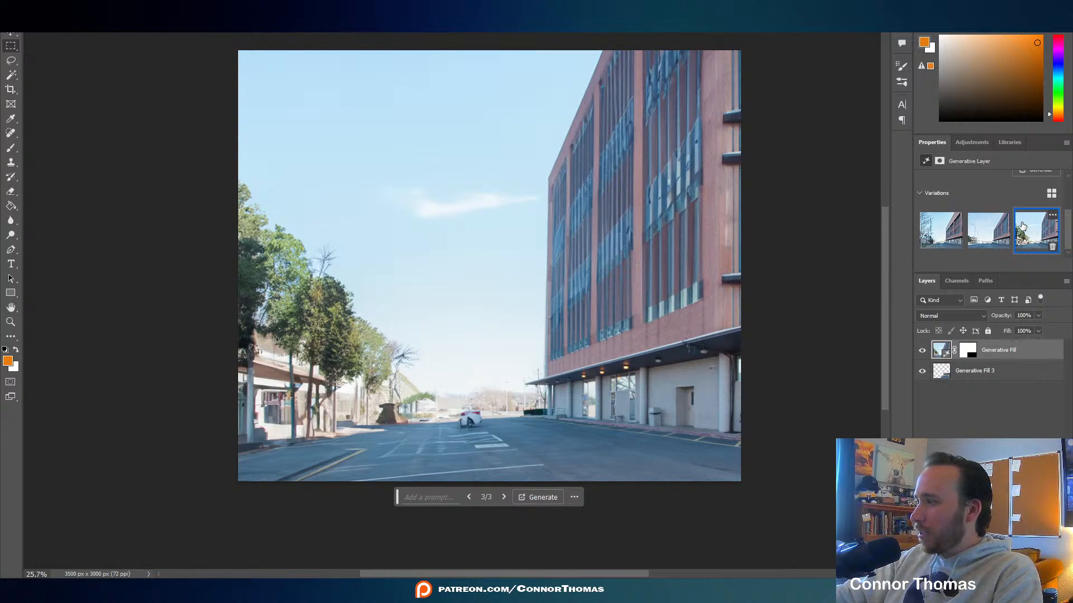
pyautogui.click(923, 351)
pyautogui.click(922, 351)
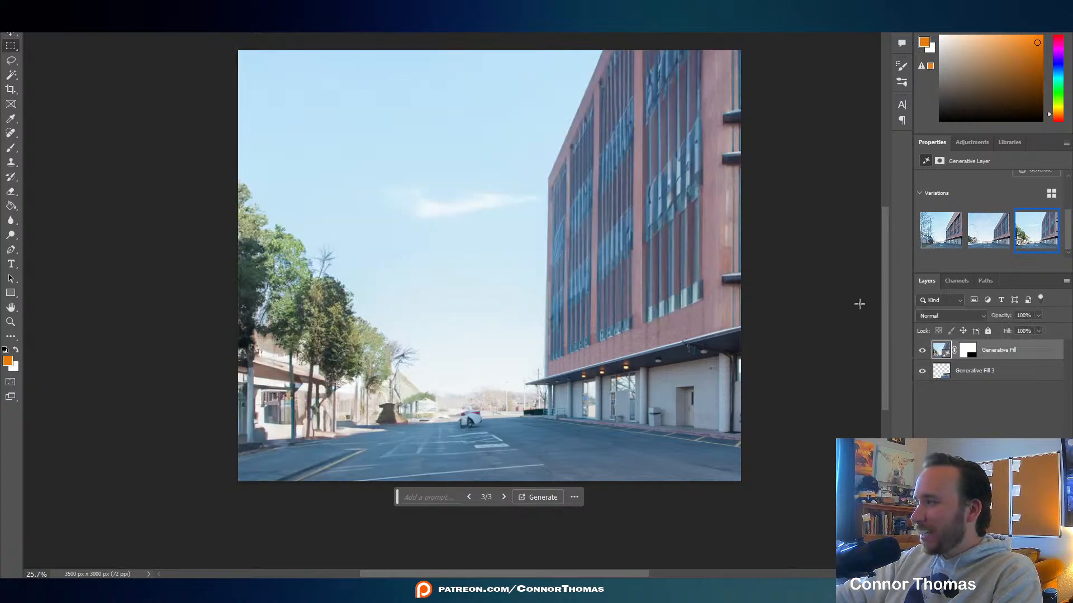
pyautogui.click(993, 234)
pyautogui.click(934, 235)
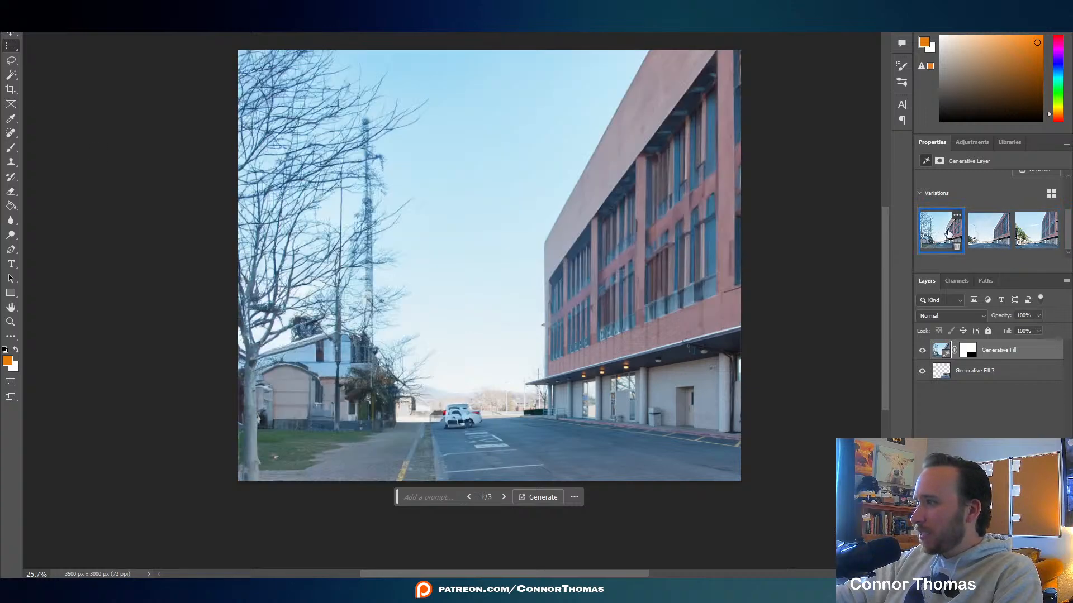
pyautogui.click(1036, 230)
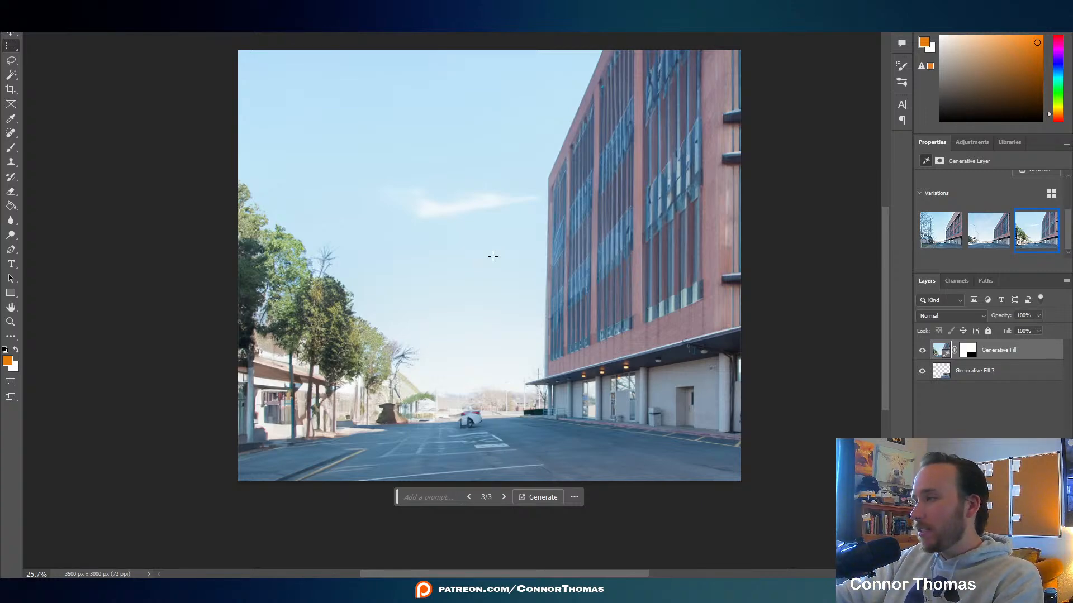
# Marquee-select the car's malformed front and the area ahead of it, and run Generative Fill with the prompt "white toyota car".
pyautogui.scroll(-1, 464, 398)
pyautogui.keyDown('alt'); pyautogui.scroll(3, 460, 410); pyautogui.keyUp('alt')
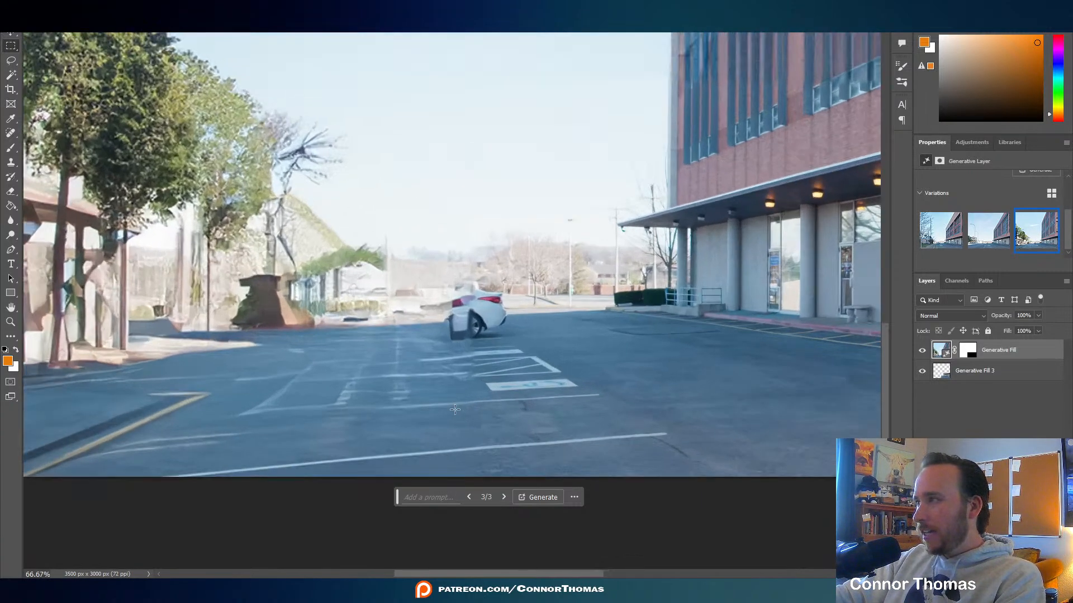
pyautogui.keyDown('alt'); pyautogui.scroll(1, 455, 410); pyautogui.keyUp('alt')
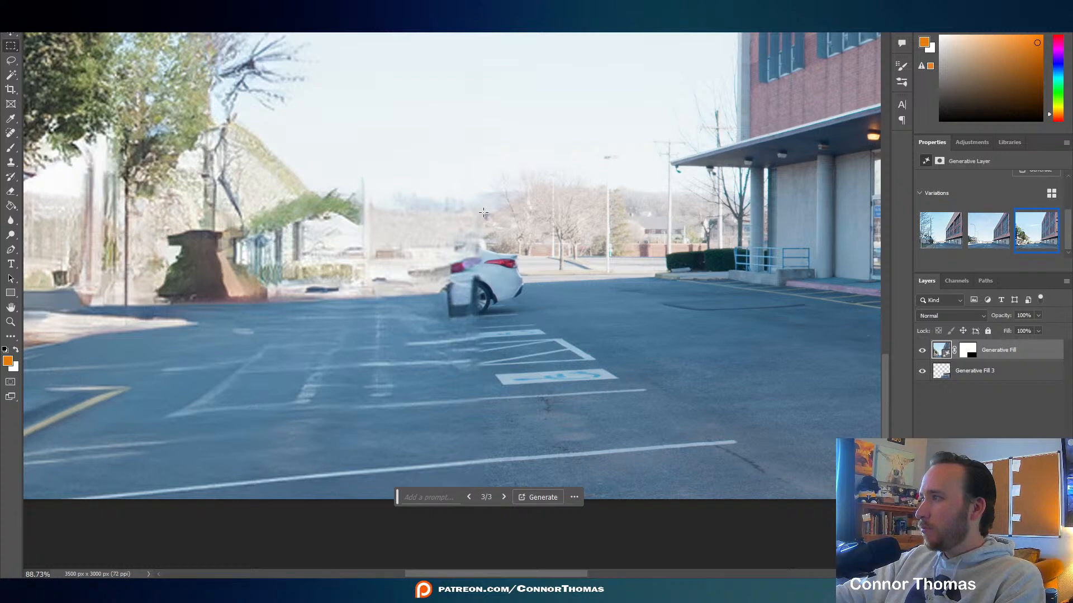
pyautogui.moveTo(482, 220); pyautogui.dragTo(200, 336)
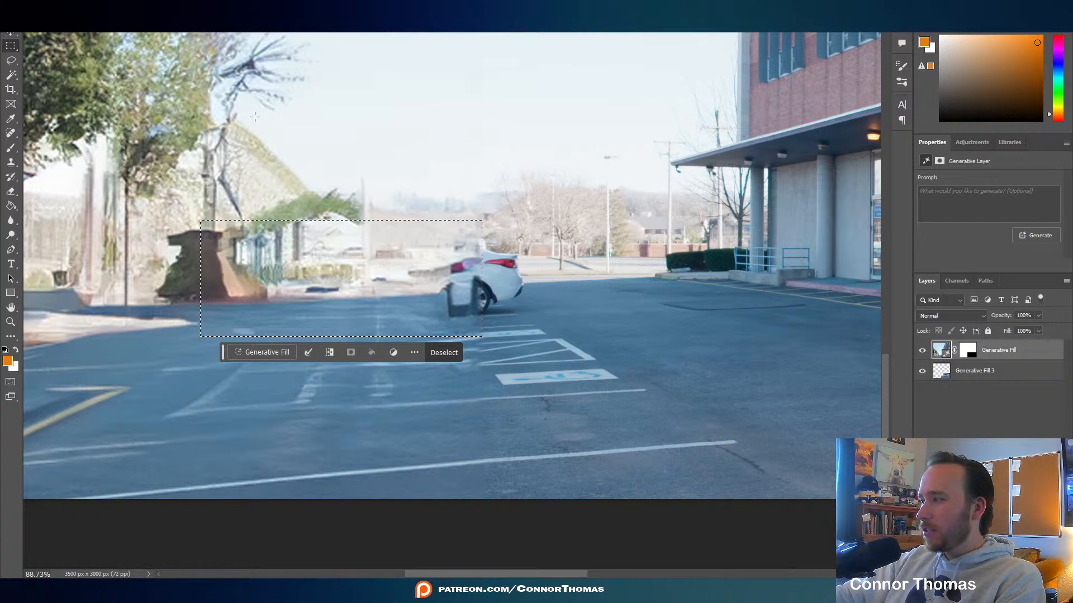
pyautogui.click(267, 351)
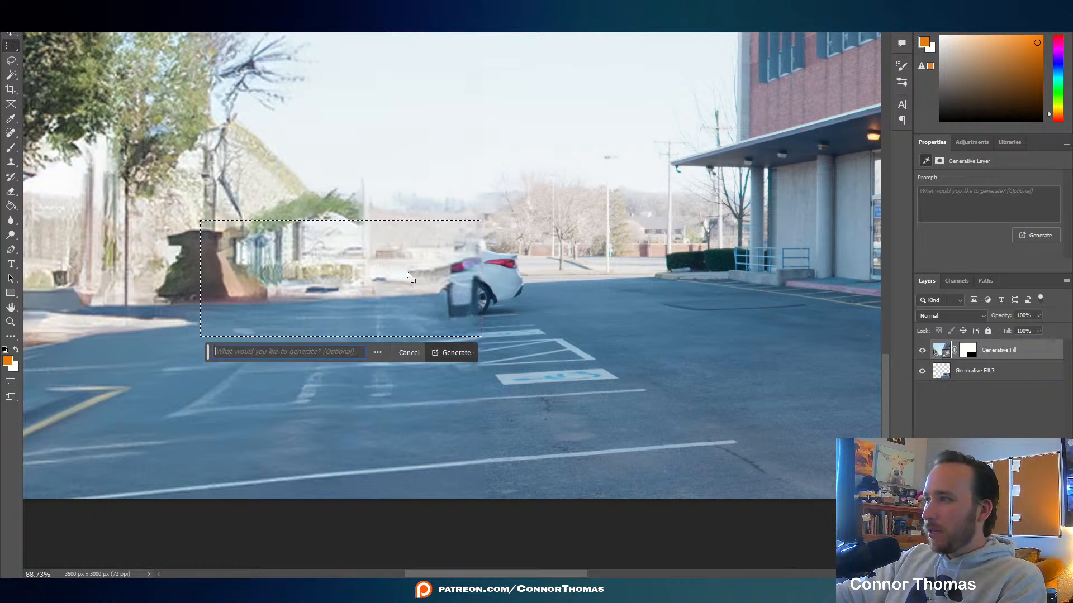
pyautogui.write('white toy')
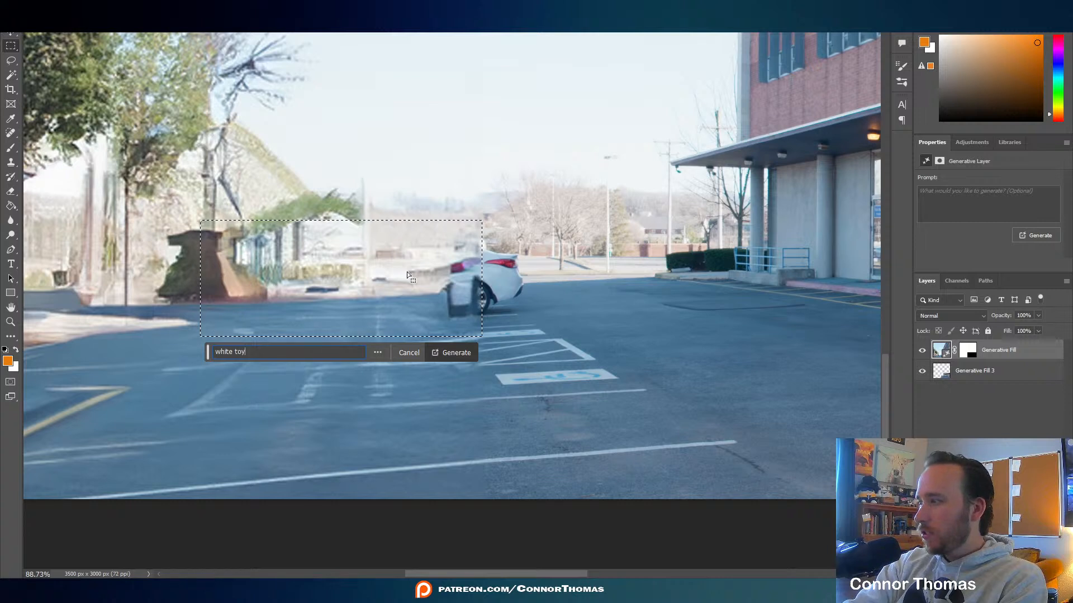
pyautogui.write('ota')
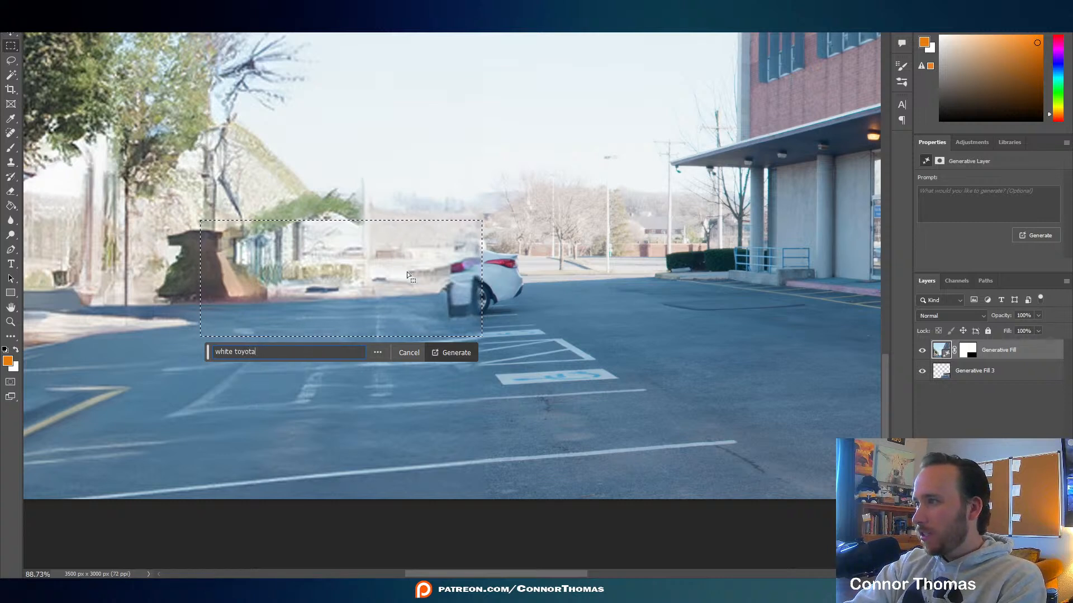
pyautogui.write(' car')
pyautogui.press('Return')
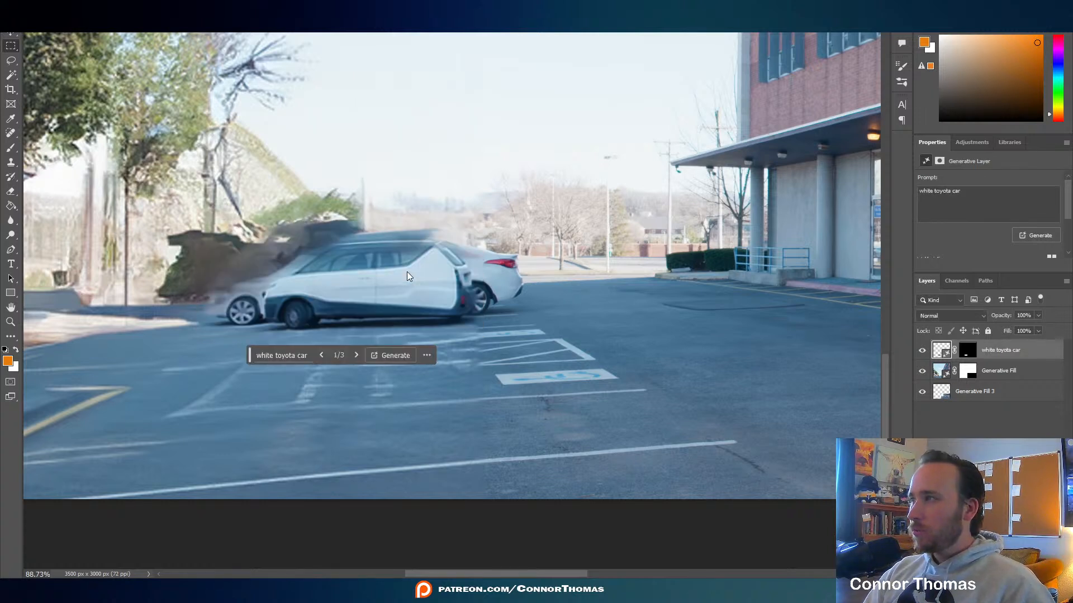
# Choose the second variation of the white toyota car fill and clear the layer selection.
pyautogui.scroll(-3, 988, 223)
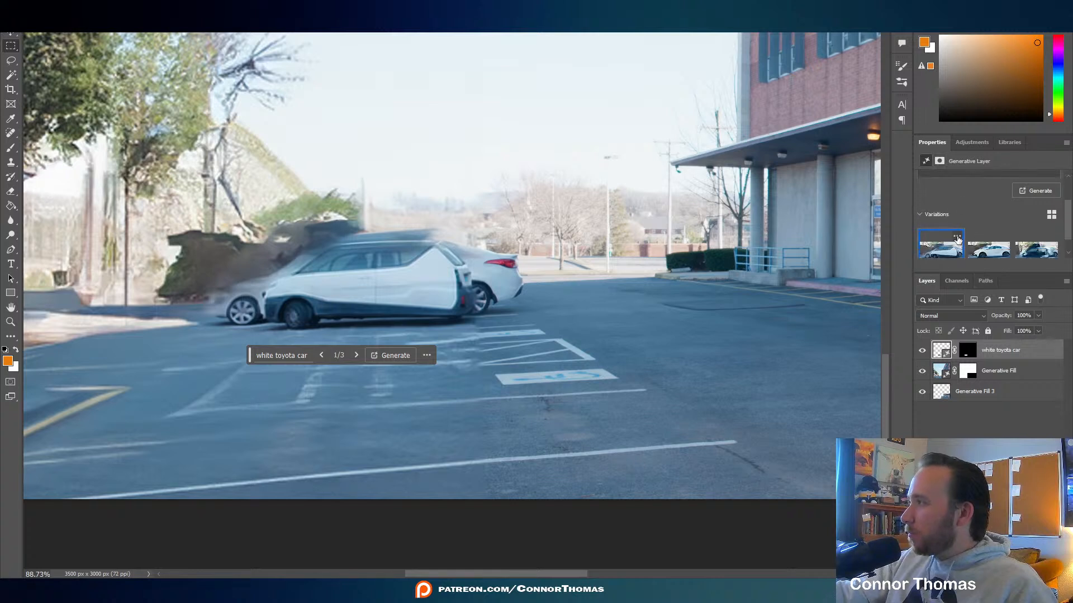
pyautogui.click(990, 229)
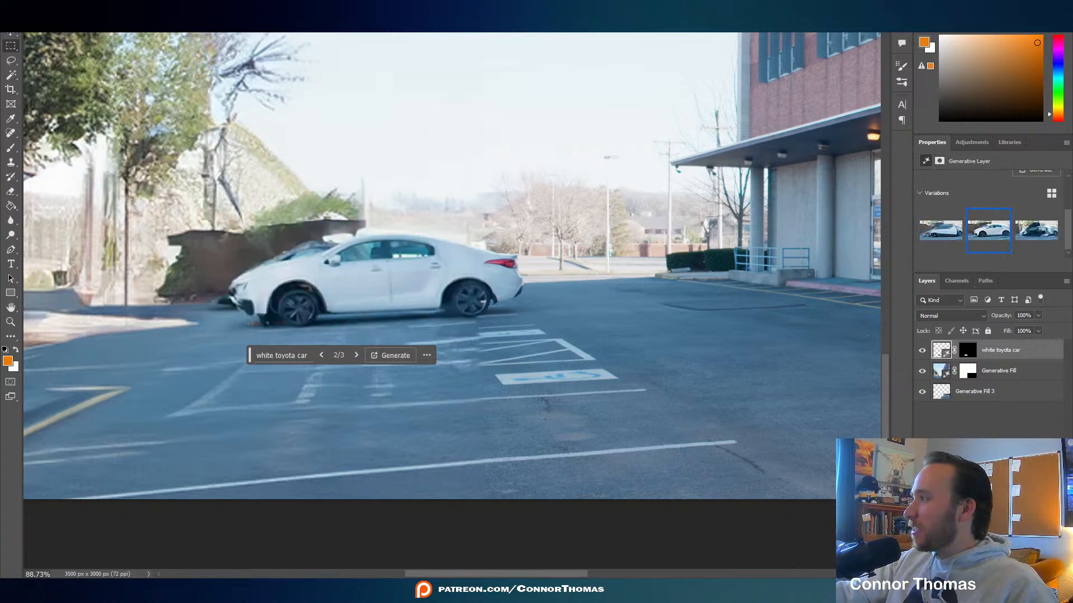
pyautogui.click(995, 447)
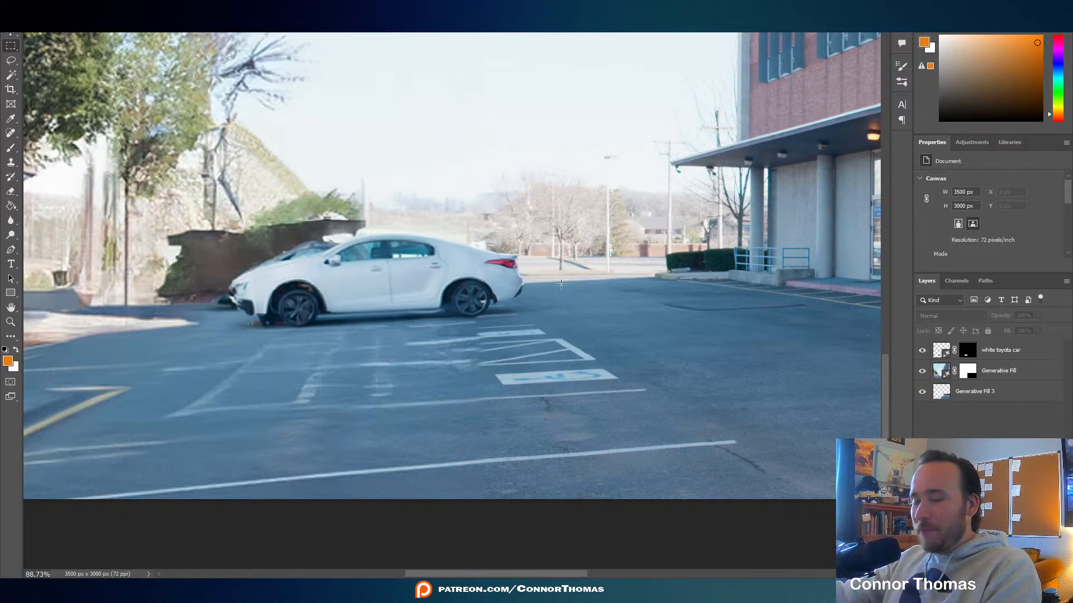
pyautogui.moveTo(278, 232); pyautogui.dragTo(301, 329)
pyautogui.keyDown('alt'); pyautogui.scroll(7, 302, 330); pyautogui.keyUp('alt')
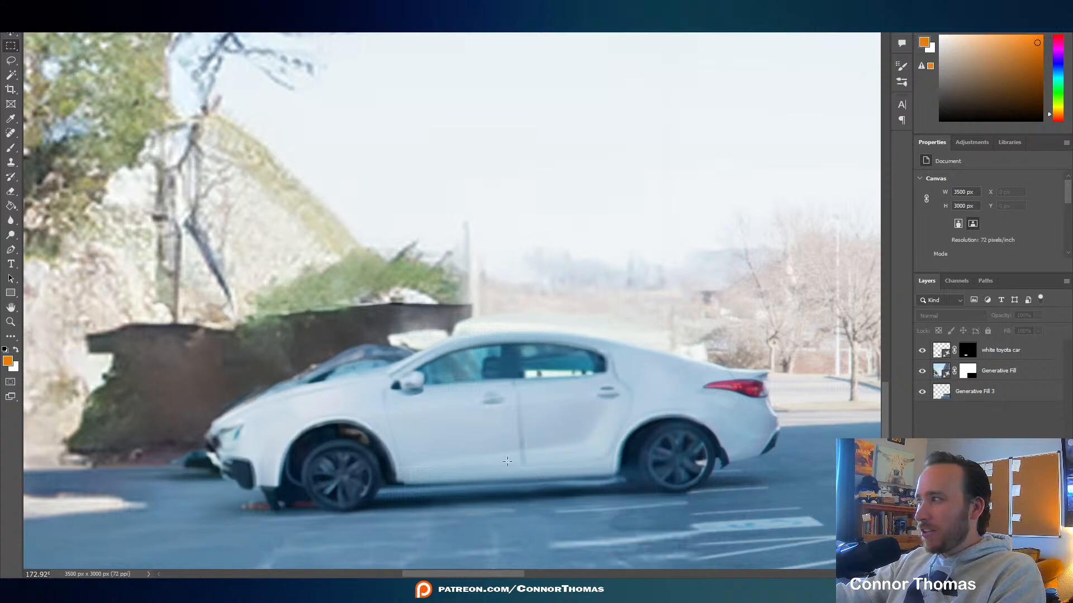
# Inspect the extended plate up close and as a whole, from the storefront at its edge to the building's upper windows.
pyautogui.moveTo(435, 575); pyautogui.dragTo(228, 568)
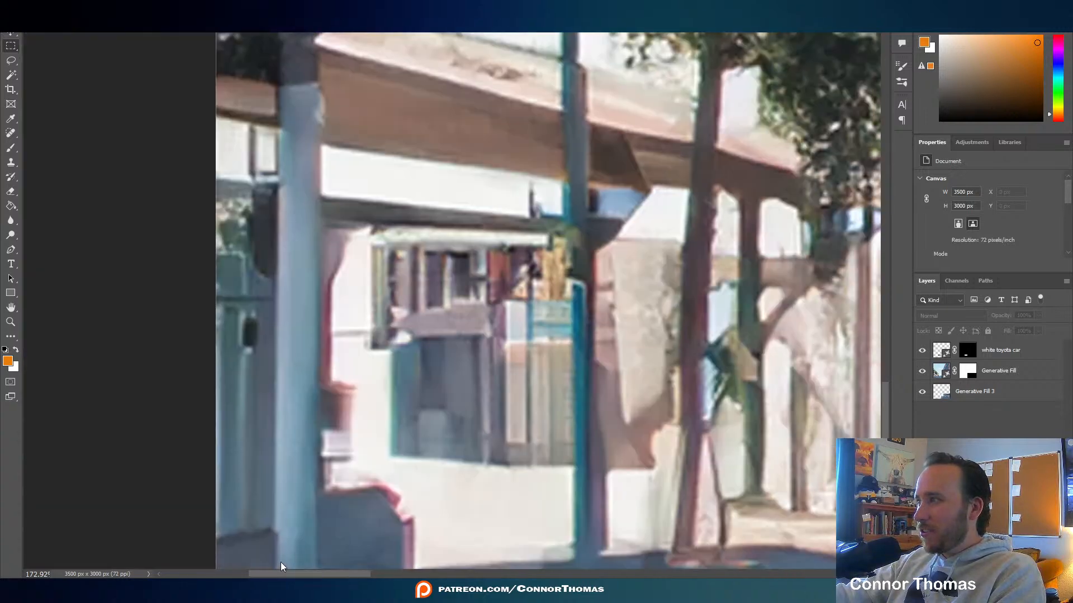
pyautogui.keyDown('alt'); pyautogui.scroll(-1, 398, 390); pyautogui.keyUp('alt')
pyautogui.keyDown('alt'); pyautogui.scroll(-8, 398, 390); pyautogui.keyUp('alt')
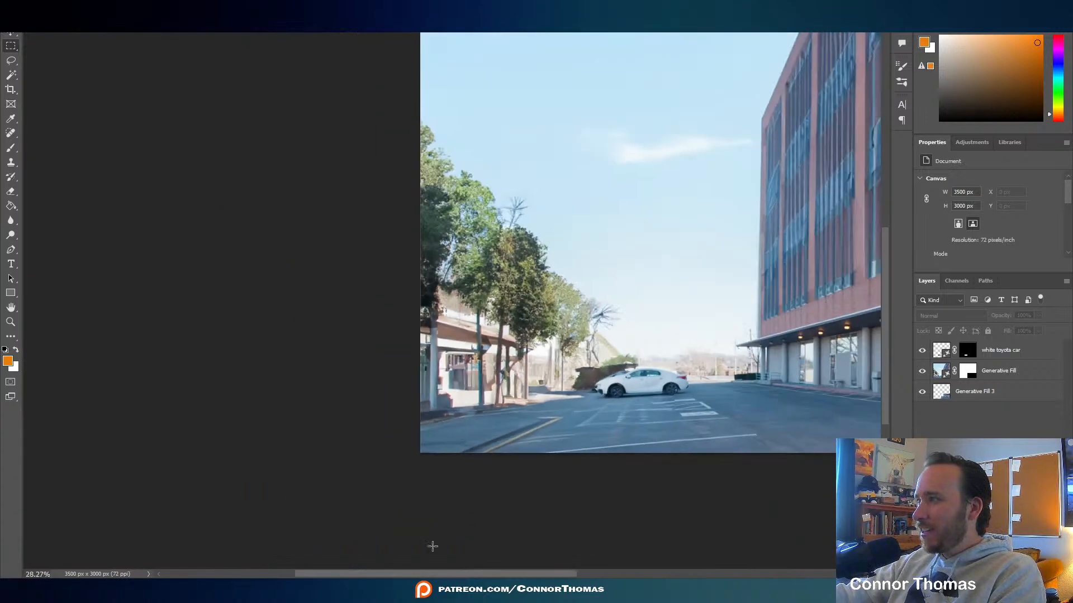
pyautogui.moveTo(447, 575); pyautogui.dragTo(531, 533)
pyautogui.scroll(8, 594, 259)
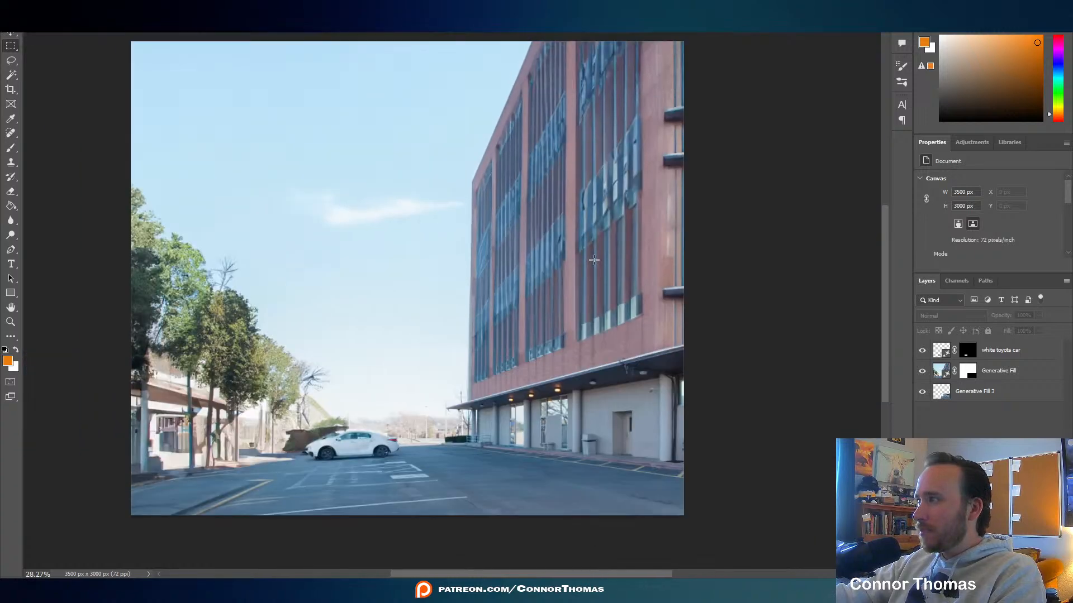
pyautogui.keyDown('alt'); pyautogui.scroll(7, 626, 199); pyautogui.keyUp('alt')
pyautogui.keyDown('alt'); pyautogui.scroll(3, 597, 236); pyautogui.keyUp('alt')
pyautogui.keyDown('alt'); pyautogui.scroll(-6, 597, 235); pyautogui.keyUp('alt')
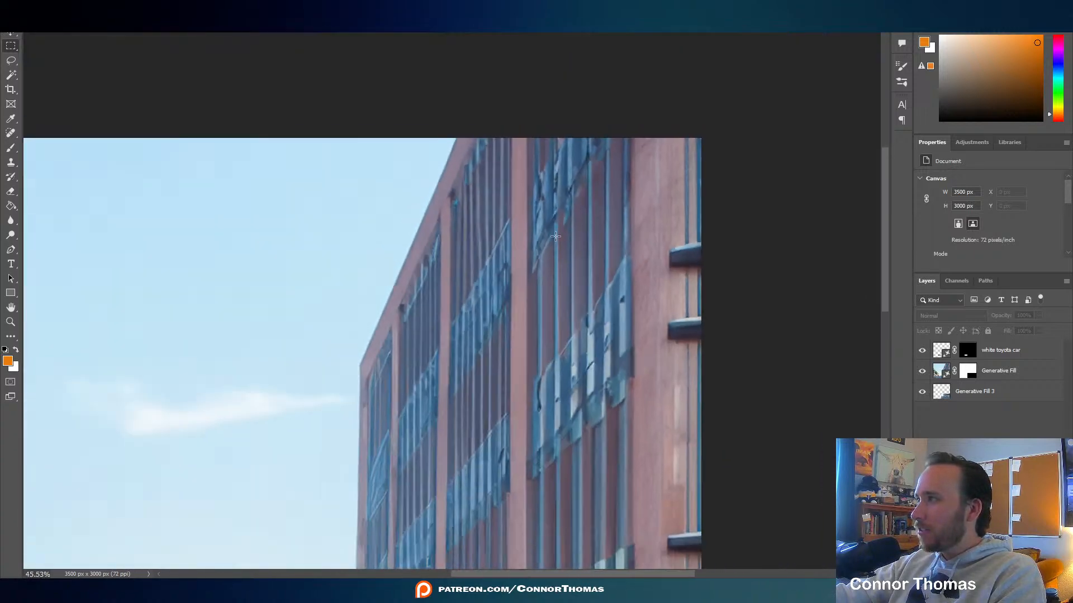
pyautogui.scroll(-1, 427, 416)
pyautogui.scroll(-2, 427, 416)
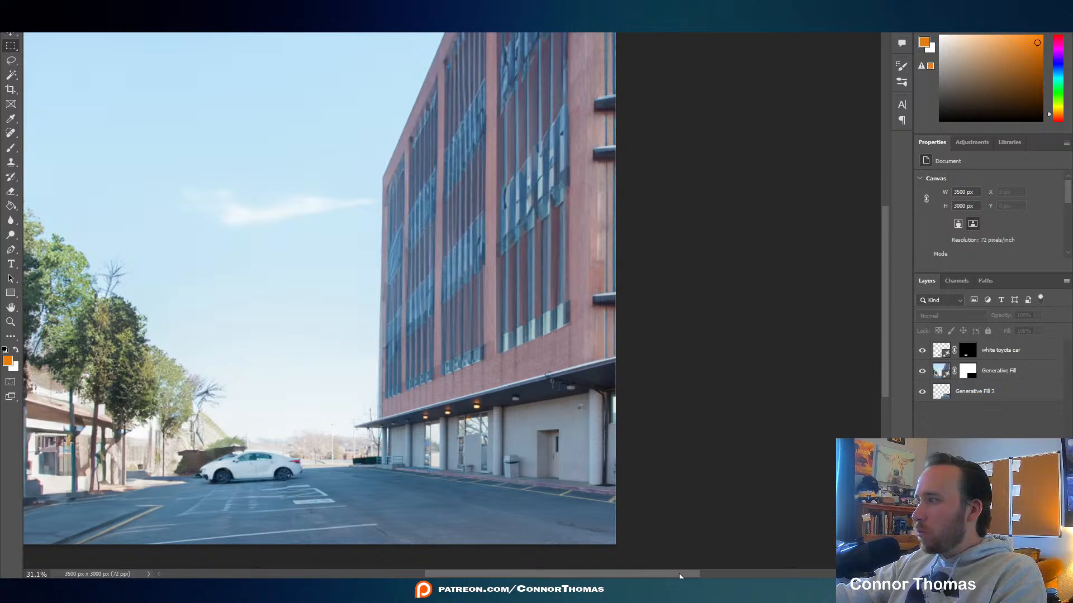
pyautogui.moveTo(680, 575); pyautogui.dragTo(624, 555)
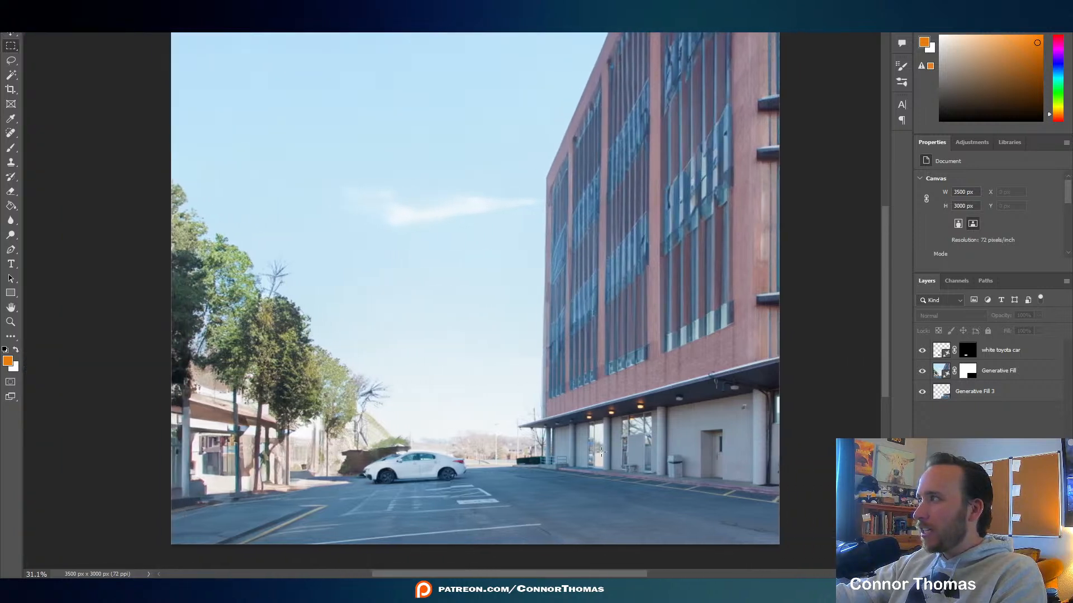
# Compare the plate with and without the generated fill layers by toggling their visibility.
pyautogui.scroll(1, 601, 452)
pyautogui.scroll(-1, 596, 449)
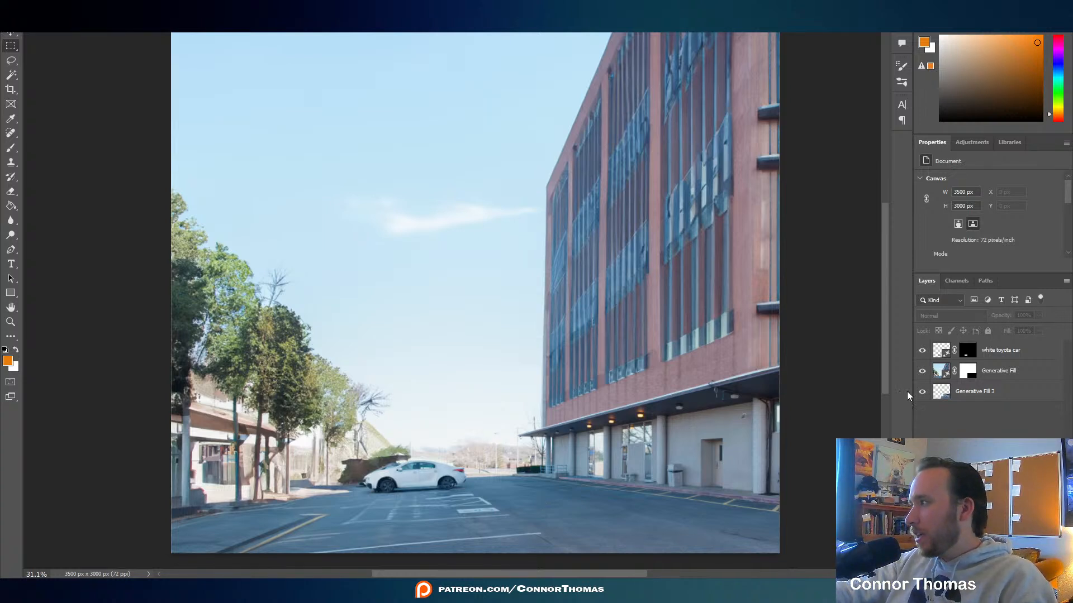
pyautogui.scroll(-2, 634, 357)
pyautogui.scroll(3, 633, 357)
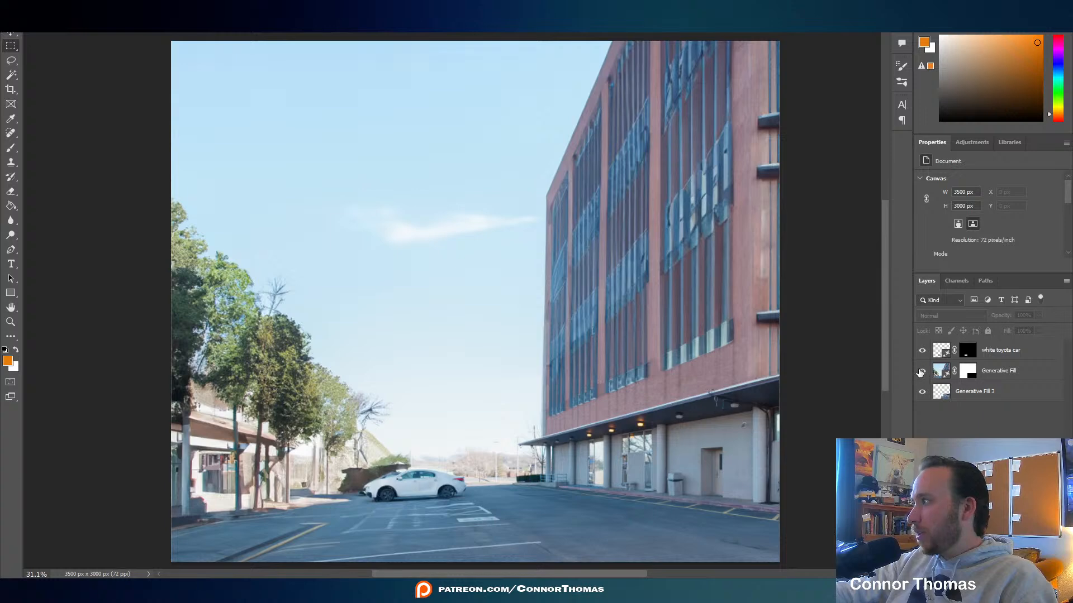
pyautogui.moveTo(922, 372); pyautogui.dragTo(923, 330)
pyautogui.moveTo(921, 371); pyautogui.dragTo(921, 311)
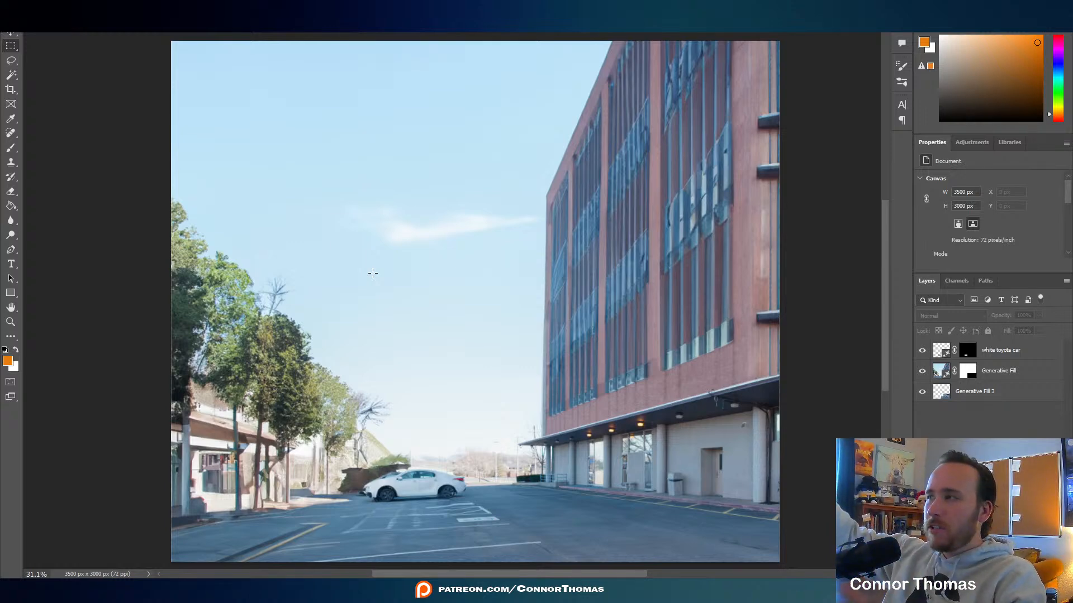
# Export the extended plate as a PNG named 010_mp_extention_v01.png, based on the clean plate's file name.
pyautogui.hotkey('alt', 'f')
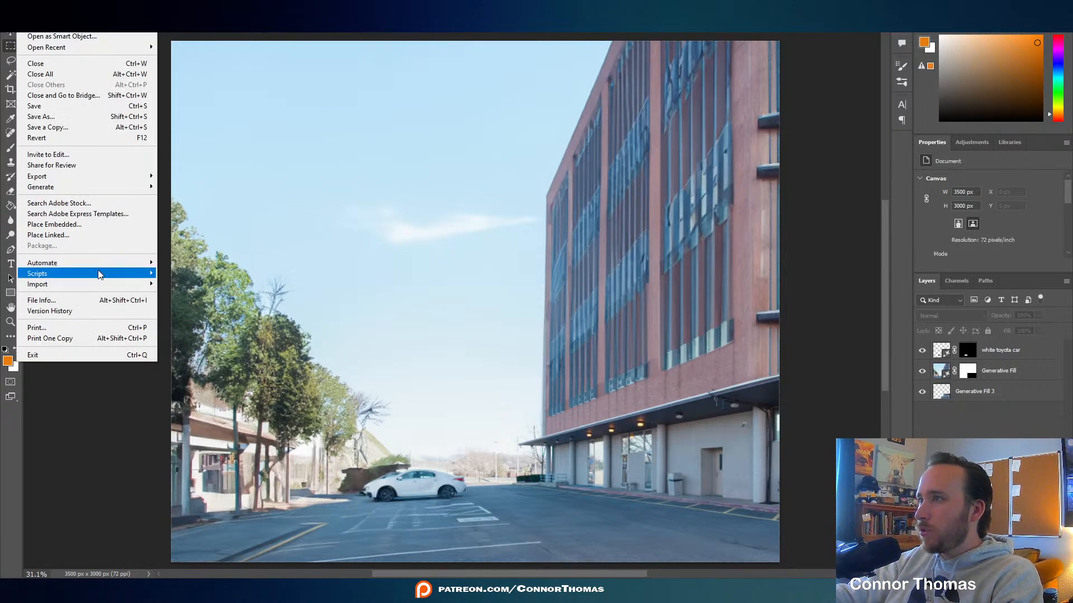
pyautogui.moveTo(86, 277)
pyautogui.moveTo(81, 177)
pyautogui.click(184, 174)
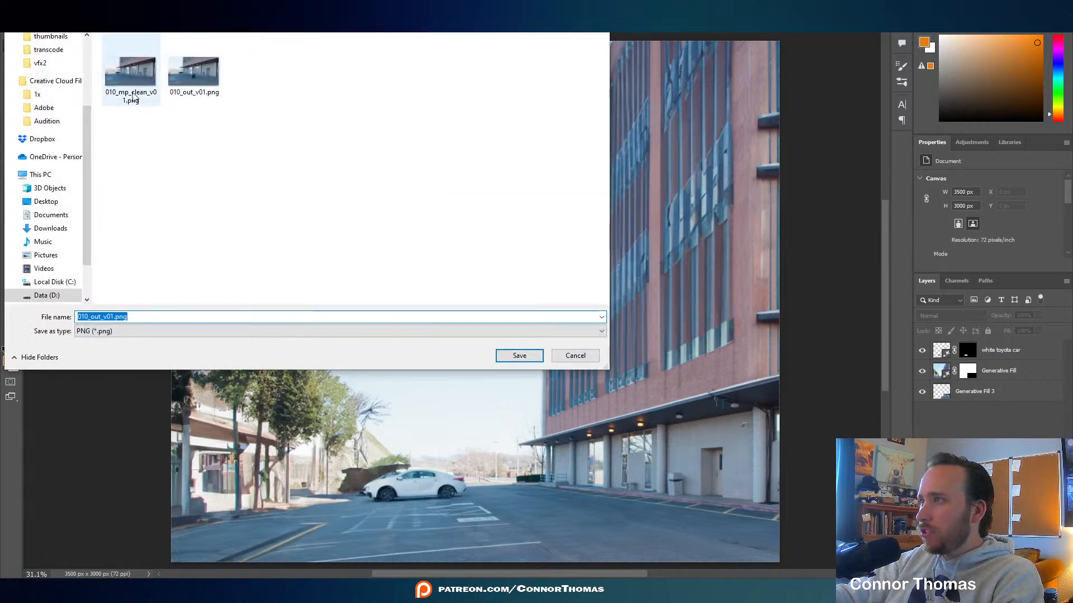
pyautogui.click(137, 95)
pyautogui.click(124, 315)
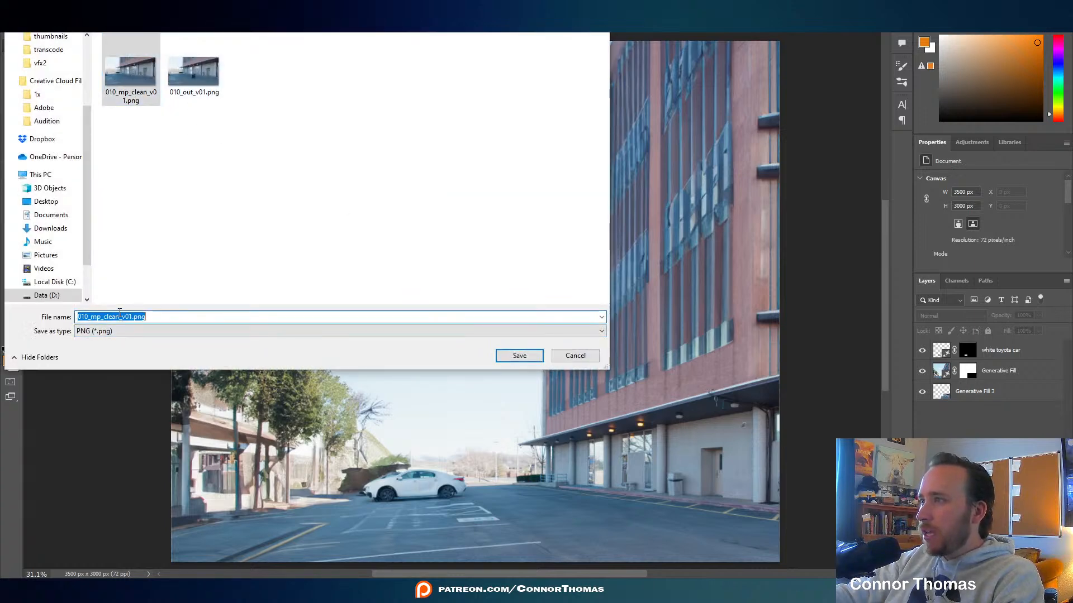
pyautogui.moveTo(120, 317); pyautogui.dragTo(107, 317)
pyautogui.write('exten')
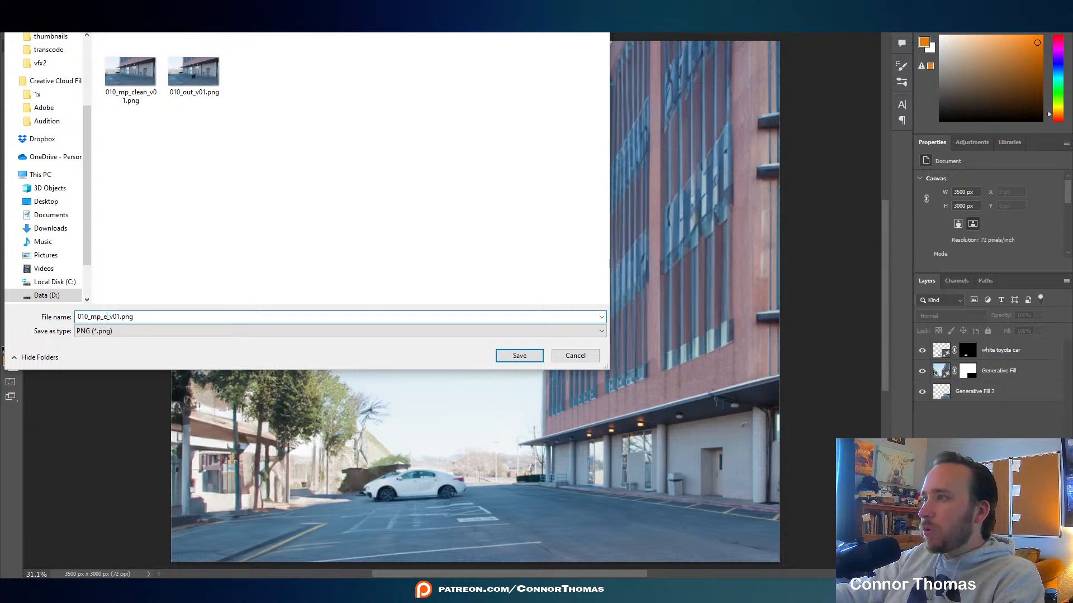
pyautogui.write('ded')
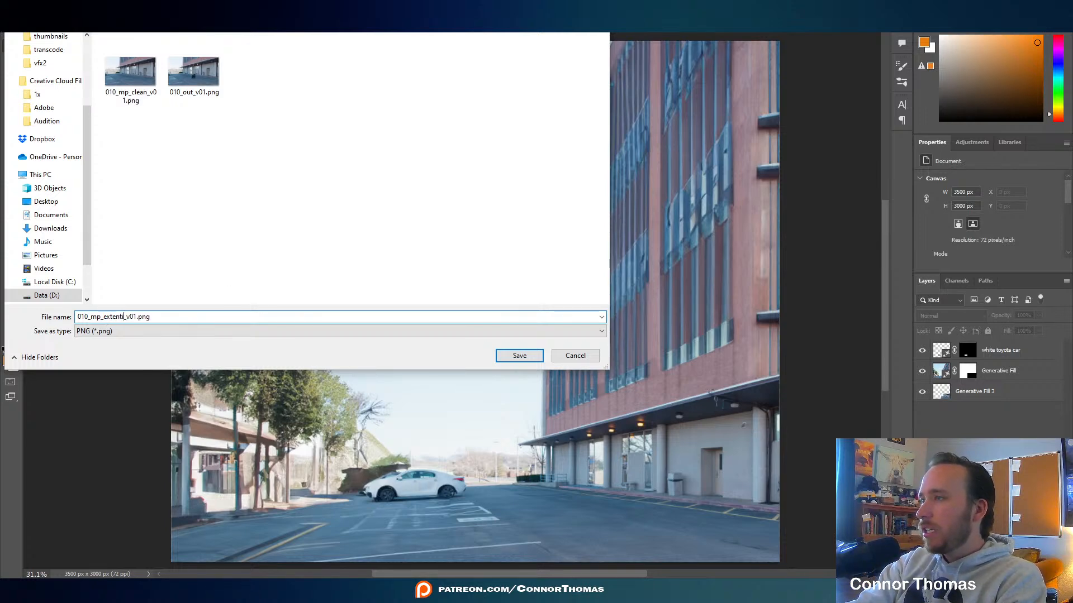
pyautogui.press('Return')
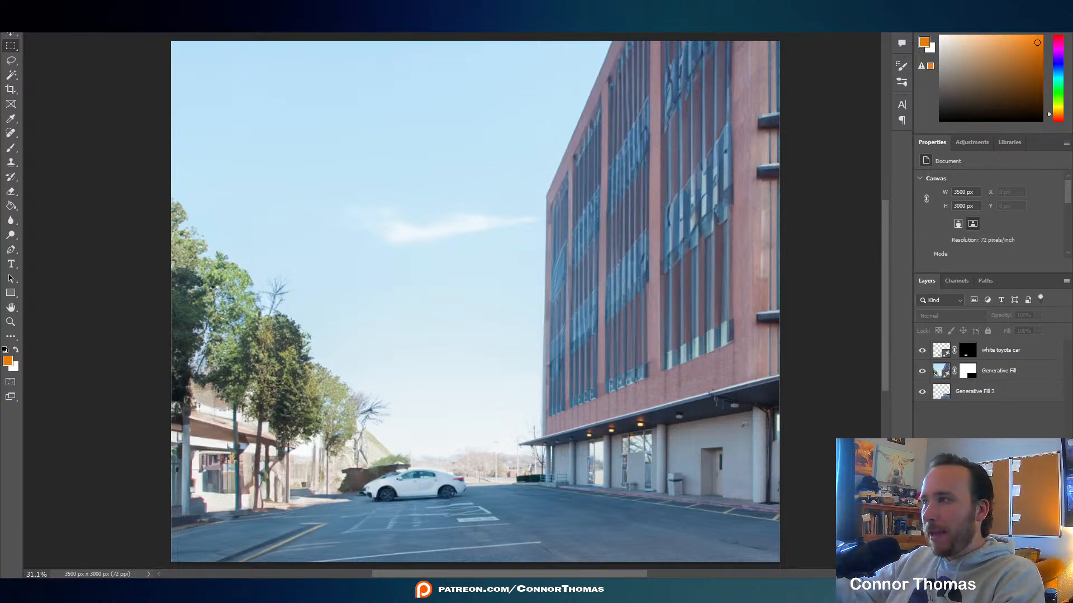
pyautogui.scroll(-2, 507, 386)
pyautogui.scroll(2, 509, 391)
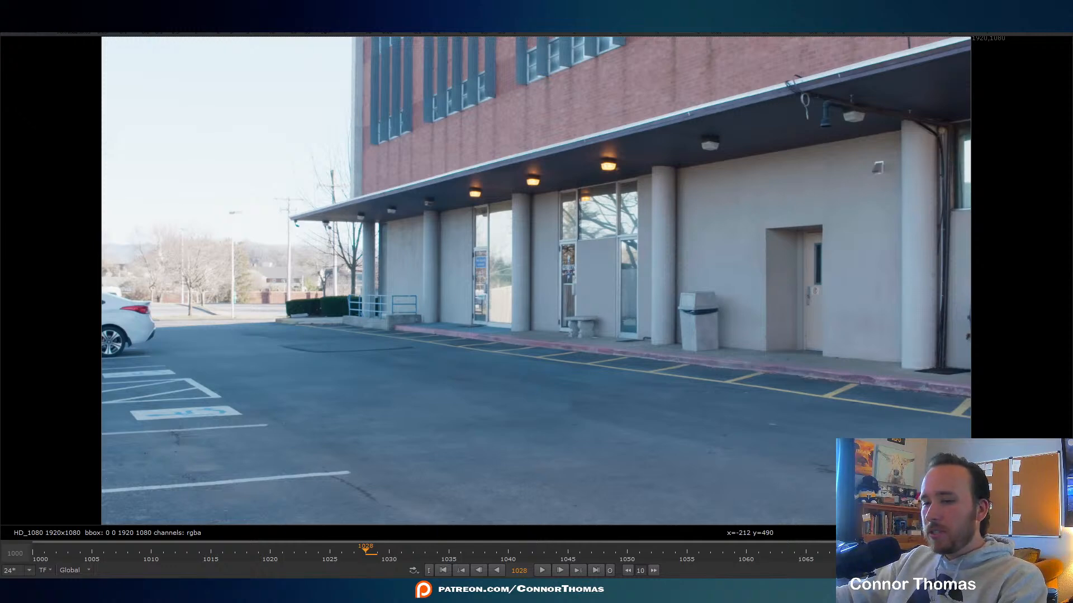
# In Nuke, view the 010_mp_extention_v01.png plate fitted to the viewer and reformat it to HD_1080.
pyautogui.press('1')
pyautogui.scroll(-4, 212, 291)
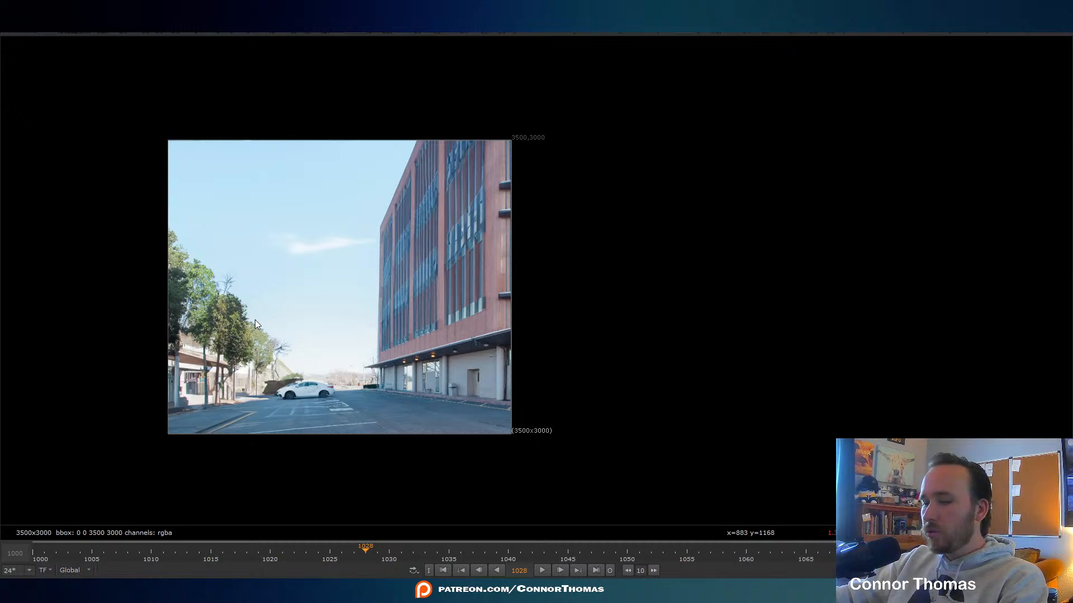
pyautogui.press('f')
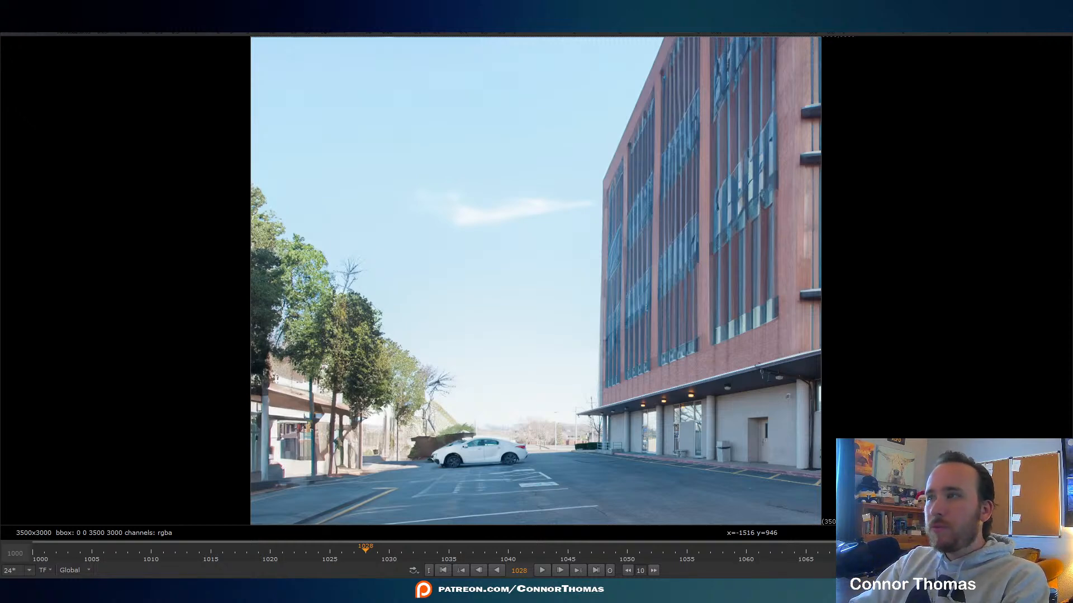
pyautogui.press('1')
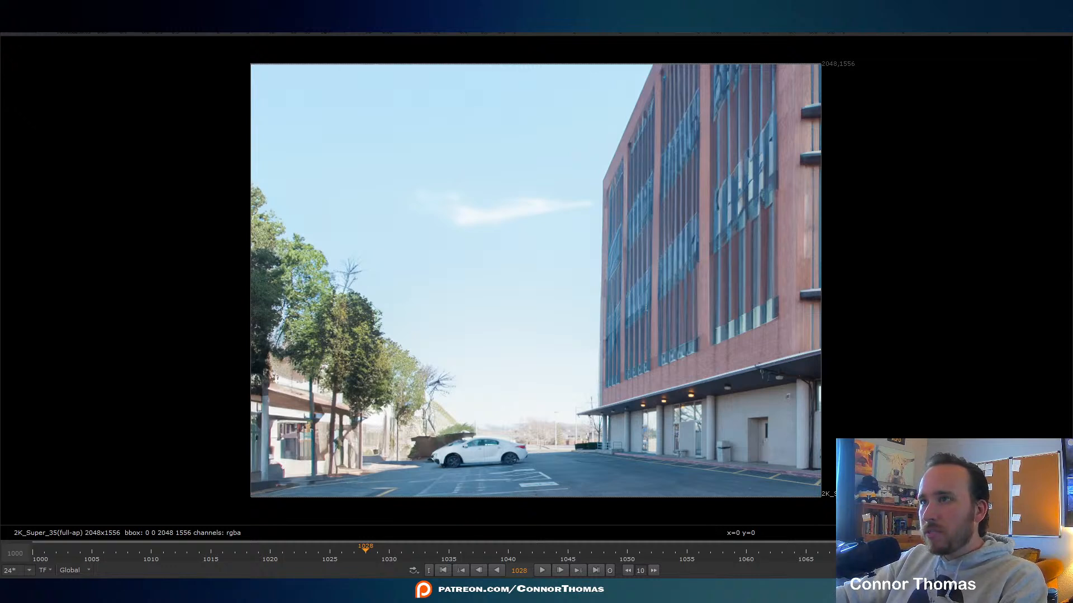
pyautogui.press('2')
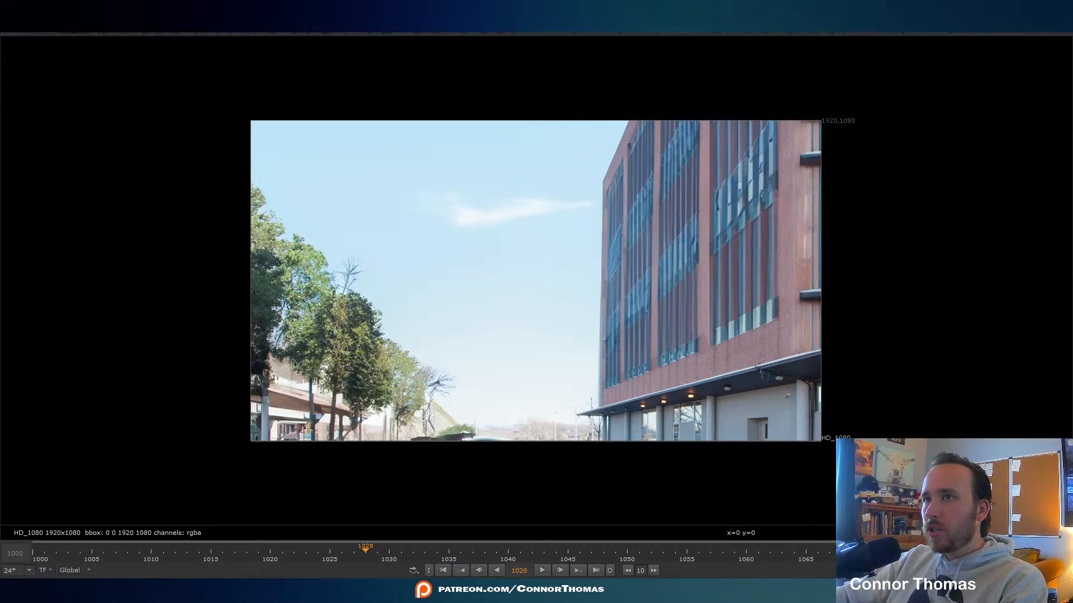
# Try framing the plate with a Transform after the Reformat, shifting the image and setting translate x to 0, and delete that node.
pyautogui.press('t')
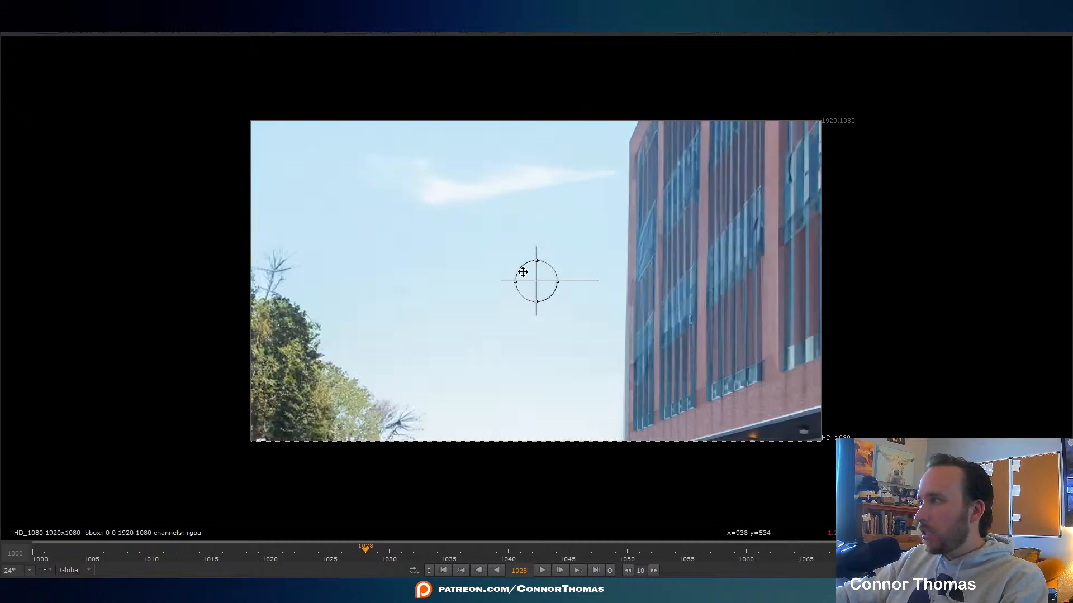
pyautogui.moveTo(522, 271); pyautogui.dragTo(415, 95)
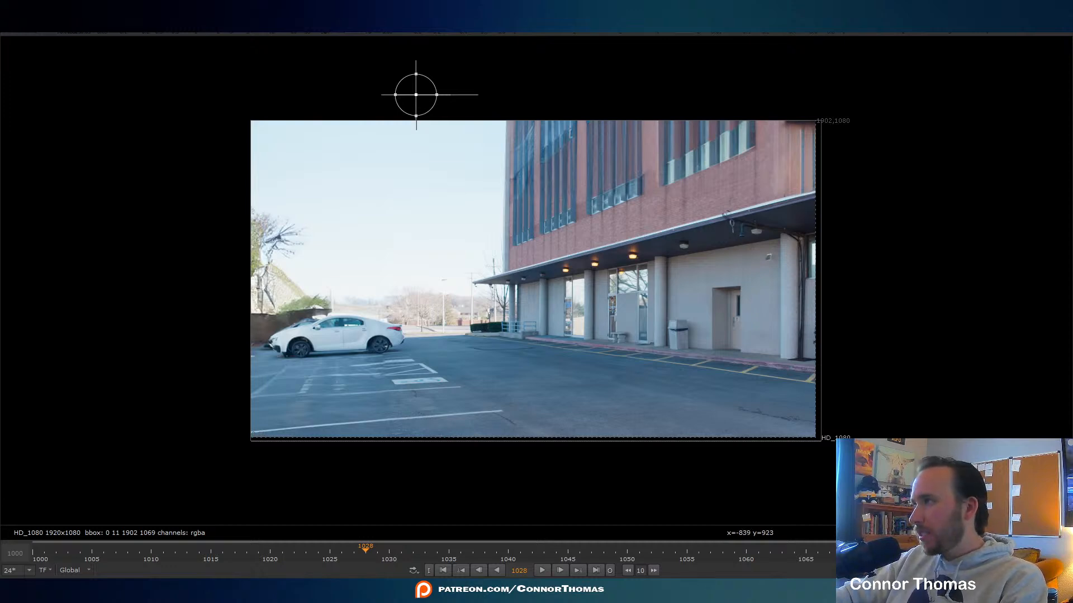
pyautogui.write('0')
pyautogui.press('Return')
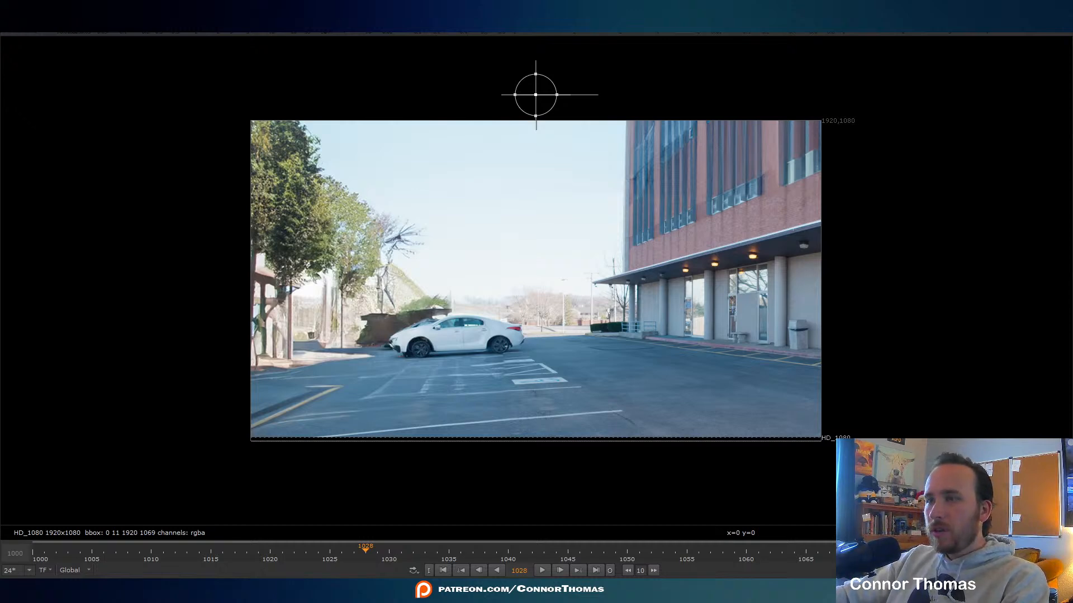
pyautogui.press('Delete')
# Insert a Transform between the extended plate and its Reformat, and set its center to x 3500, y 0.
pyautogui.press('t')
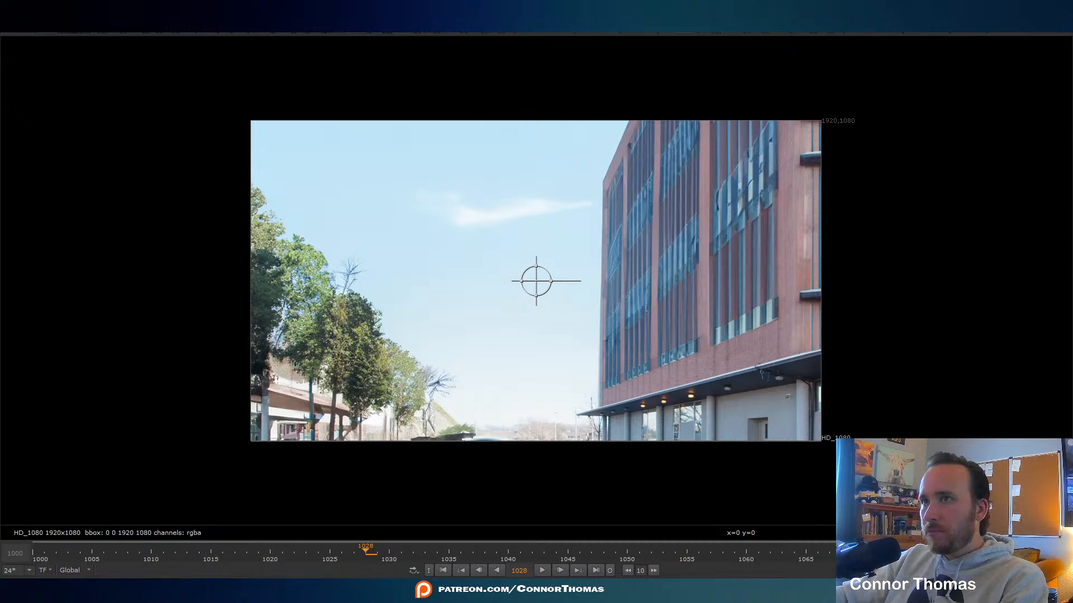
pyautogui.press('1')
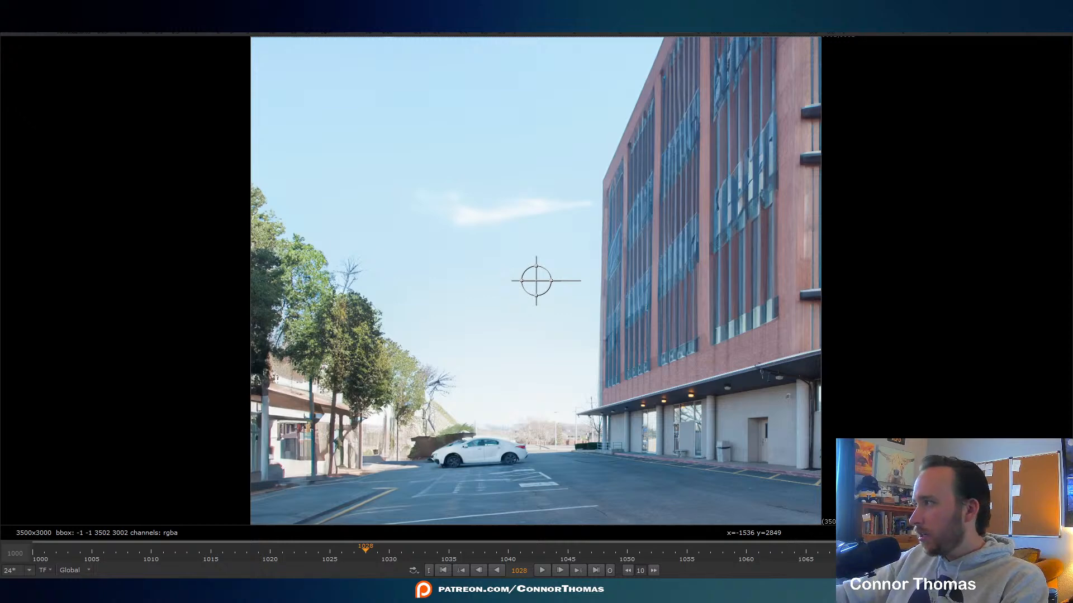
pyautogui.moveTo(849, 507); pyautogui.dragTo(822, 354, button='middle')
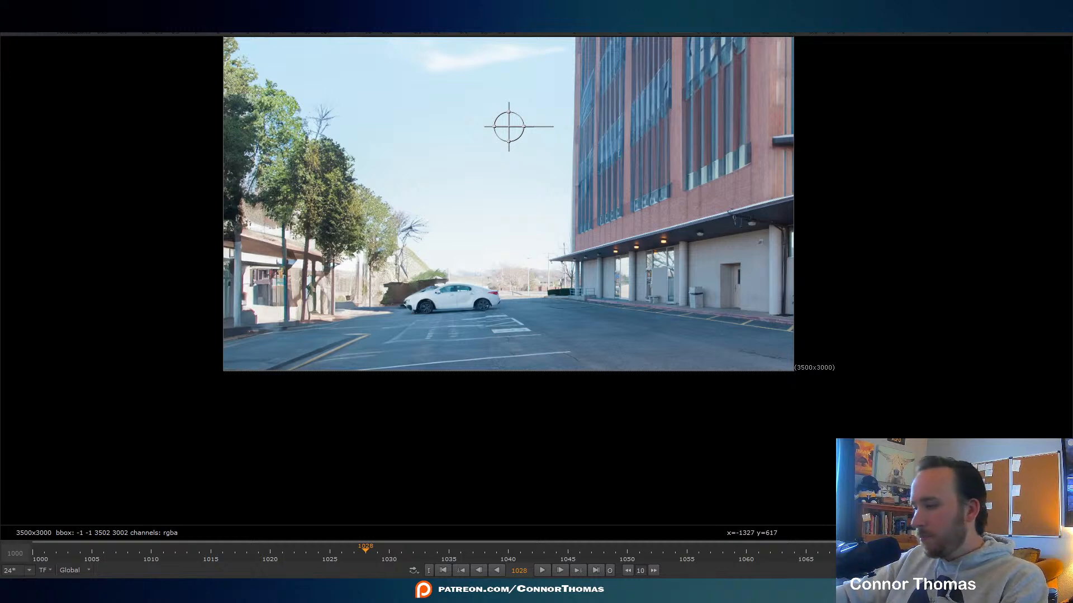
pyautogui.press('Return')
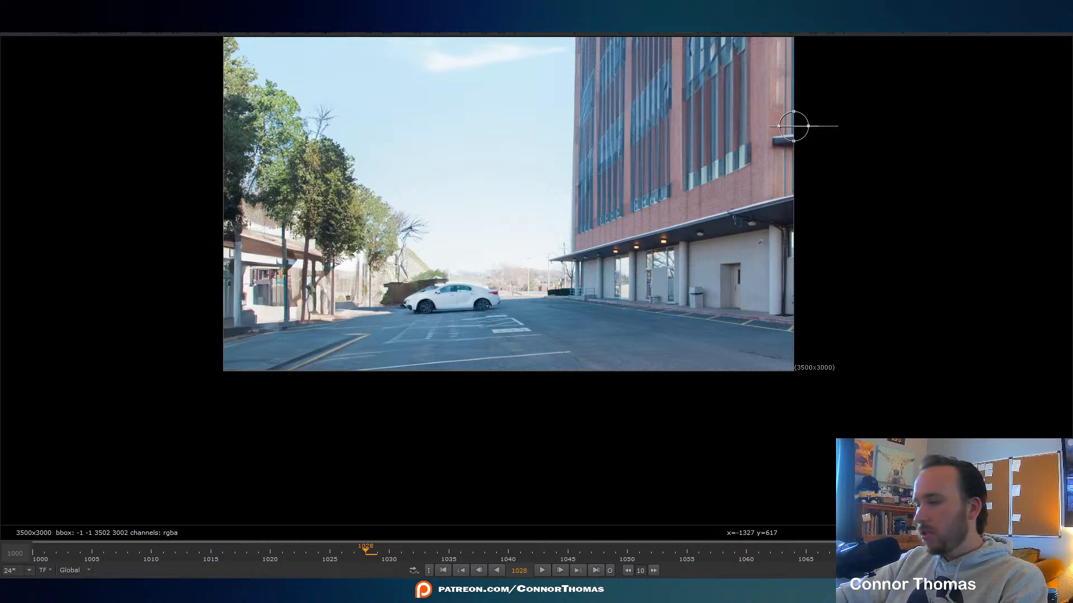
pyautogui.press('Return')
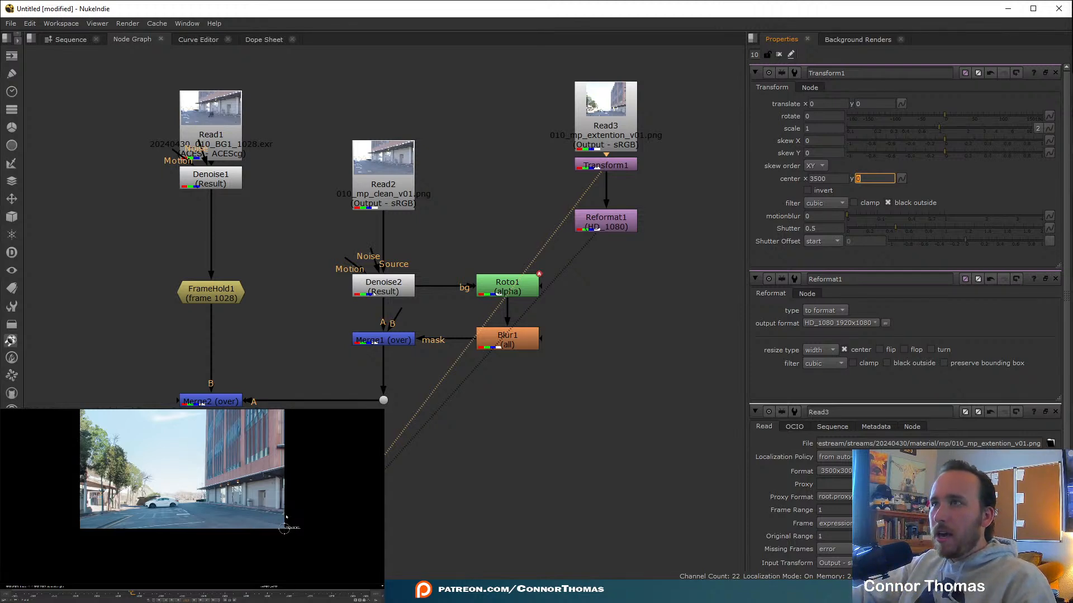
# Close the Reformat1 and Read3 properties so only Transform1 stays open, and fit the extended plate in the viewer.
pyautogui.click(1046, 278)
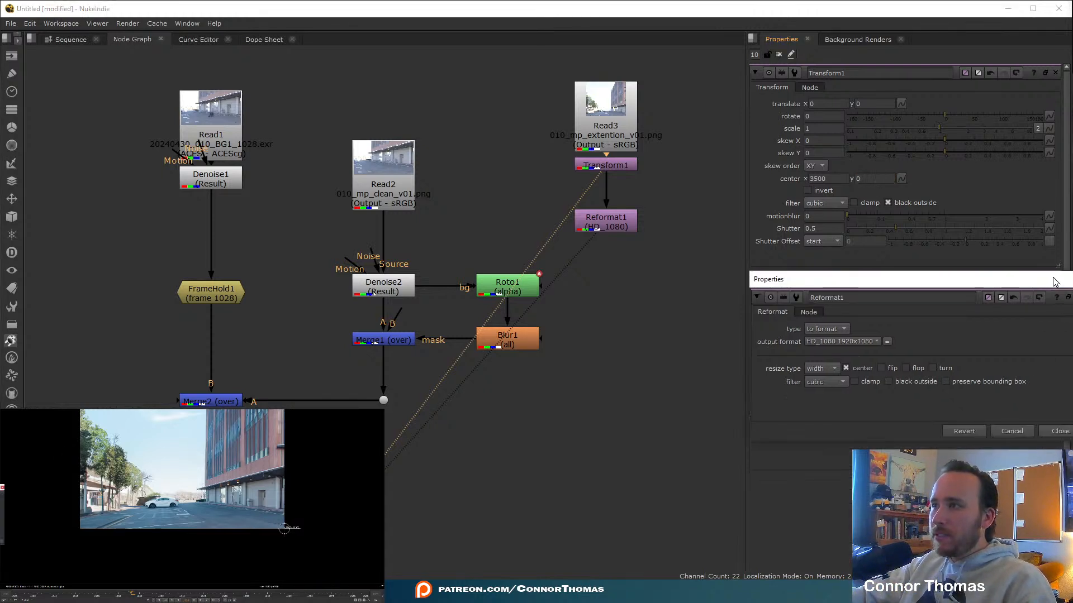
pyautogui.moveTo(1055, 283); pyautogui.dragTo(965, 282)
pyautogui.click(984, 282)
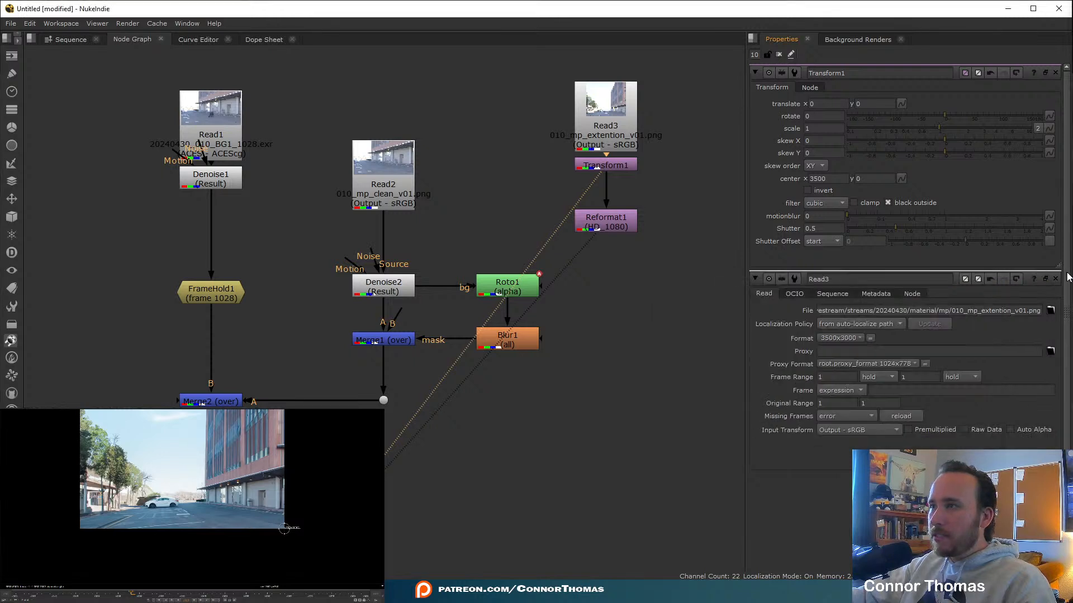
pyautogui.click(1056, 278)
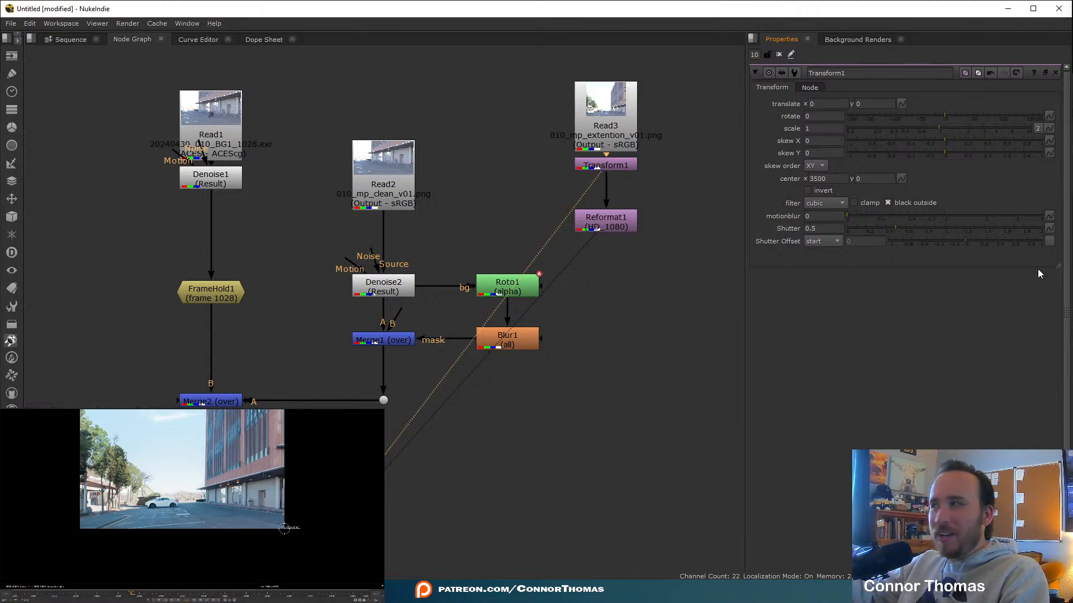
pyautogui.press('f')
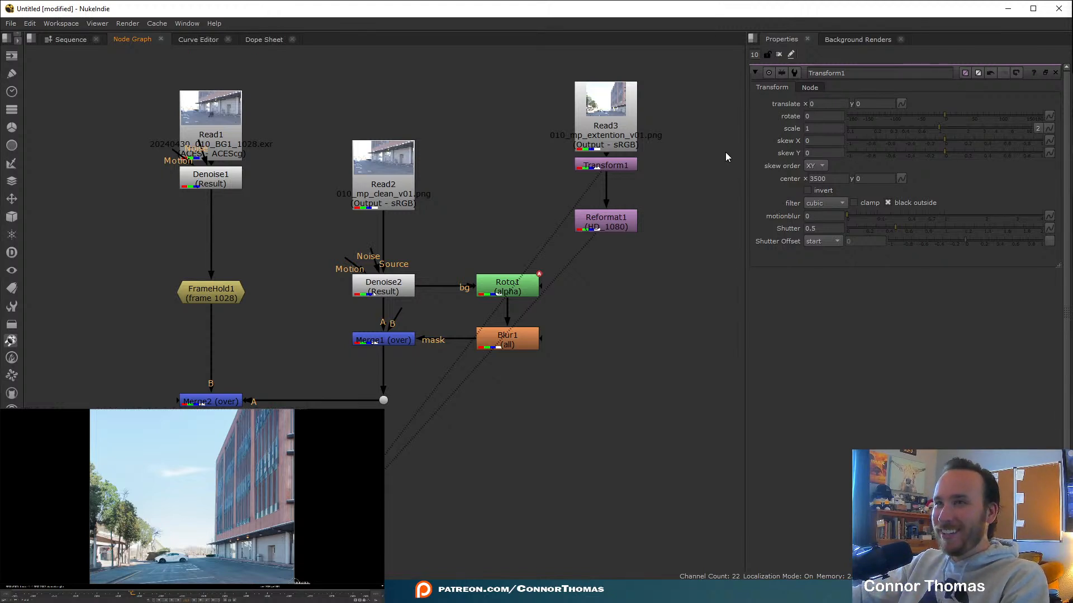
# Review the Transform's center values, try moving the plate by its lower-right pivot, and undo that move.
pyautogui.click(818, 178)
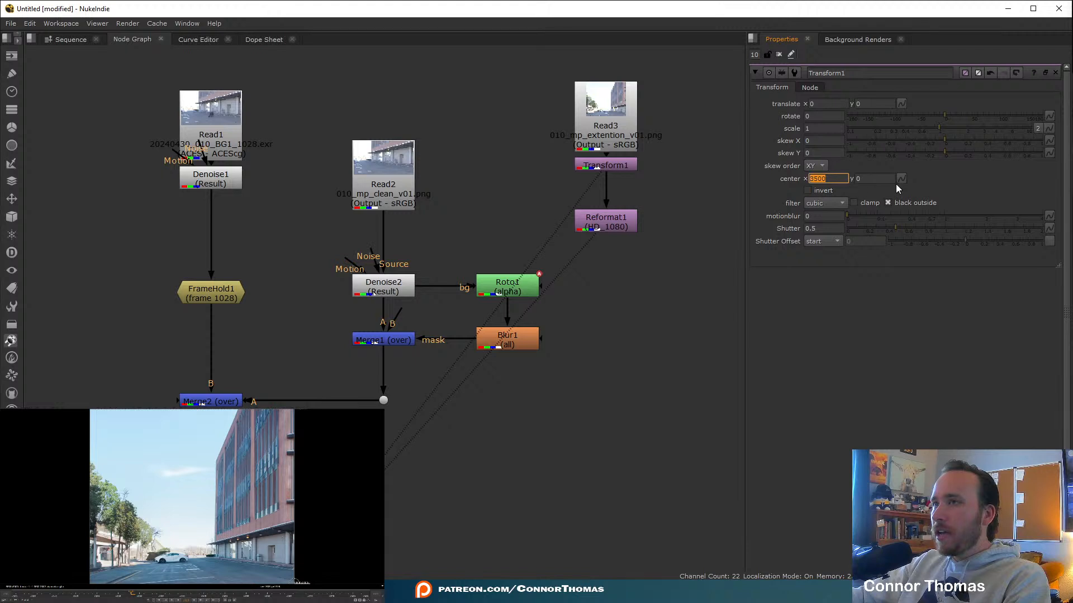
pyautogui.click(872, 180)
pyautogui.click(666, 172)
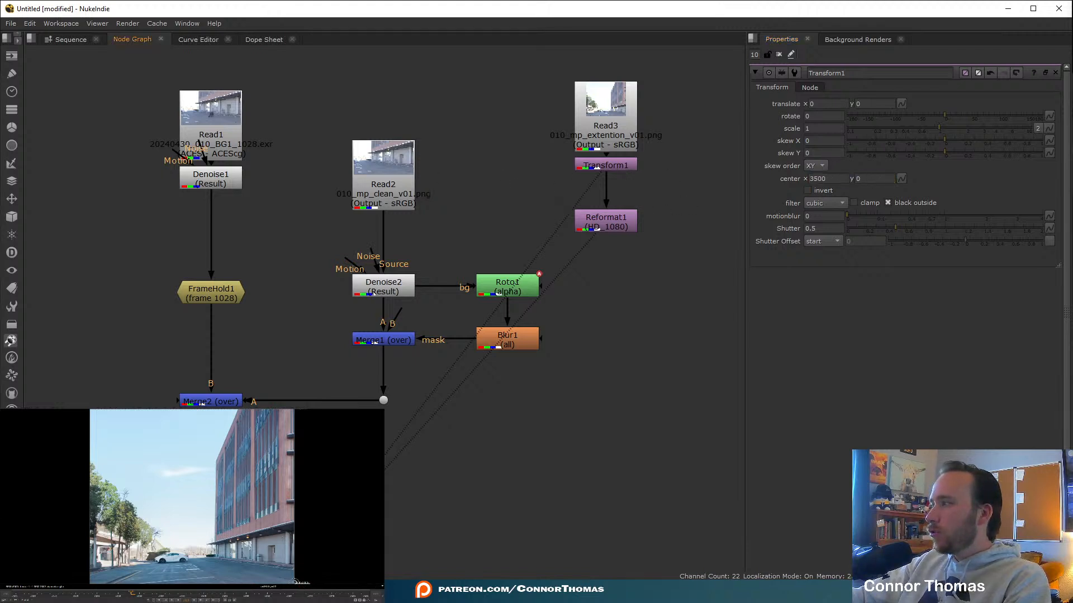
pyautogui.moveTo(294, 581); pyautogui.dragTo(214, 487)
pyautogui.hotkey('ctrl', 'z')
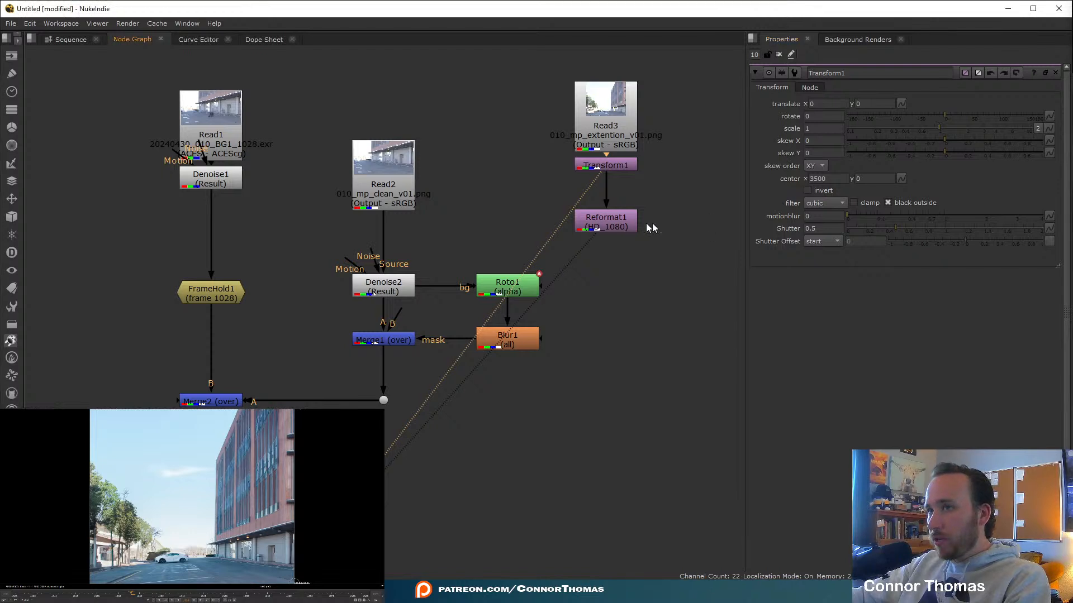
# Open the properties of the Reformat below Transform1, compare its framing with centering on and off, and leave centering off.
pyautogui.hotkey('ctrl', 'z')
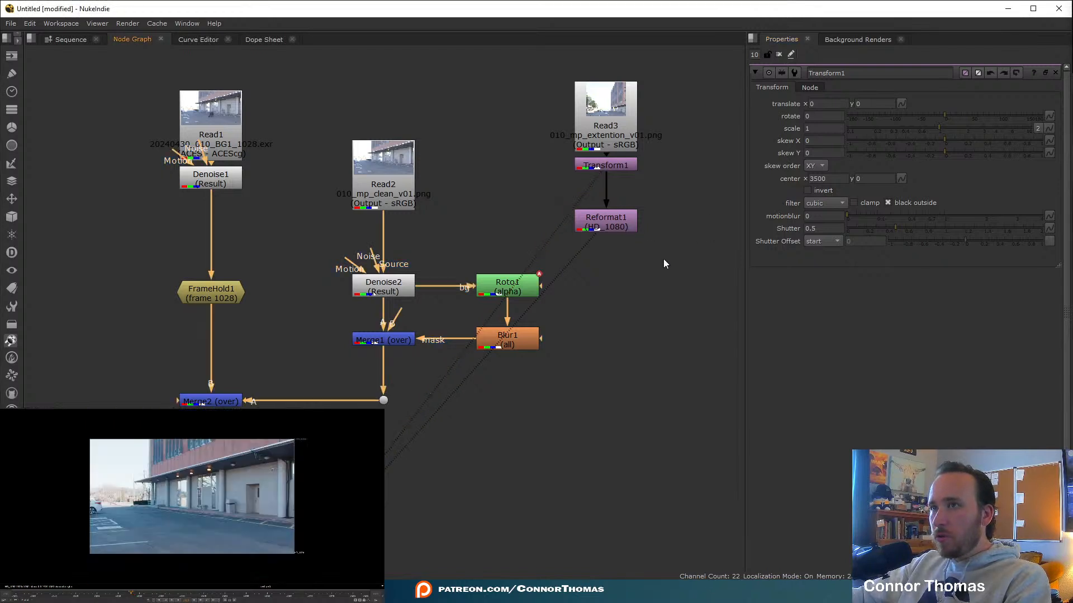
pyautogui.press('2')
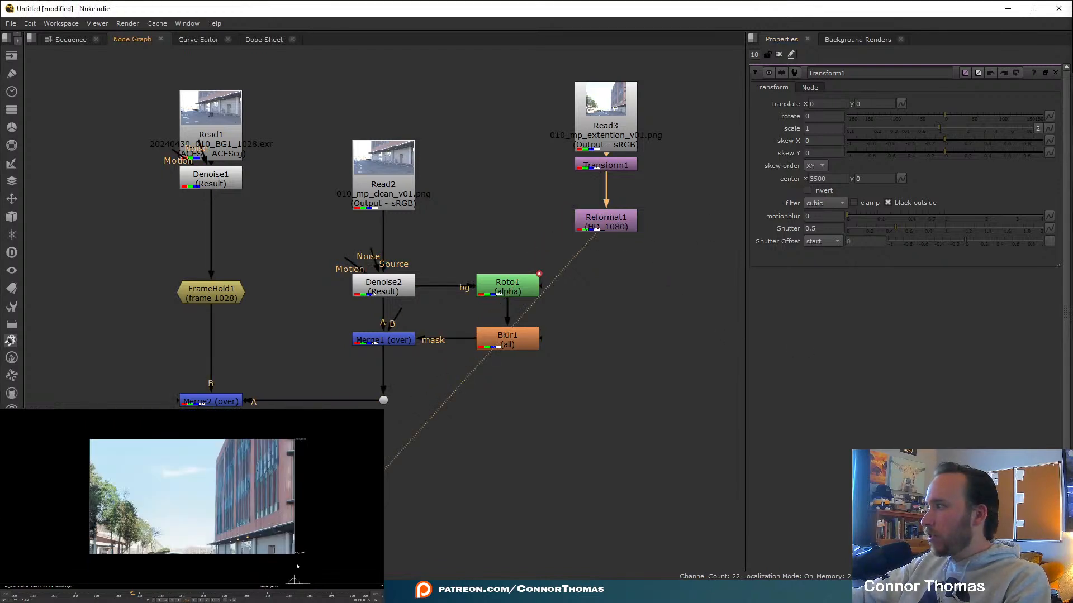
pyautogui.click(598, 228)
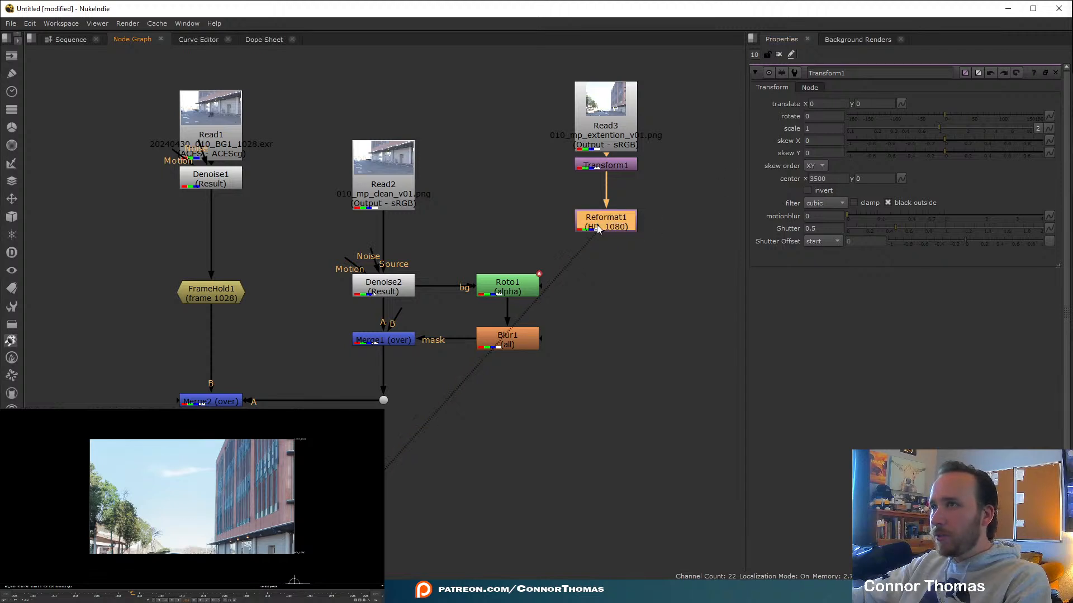
pyautogui.doubleClick(597, 227)
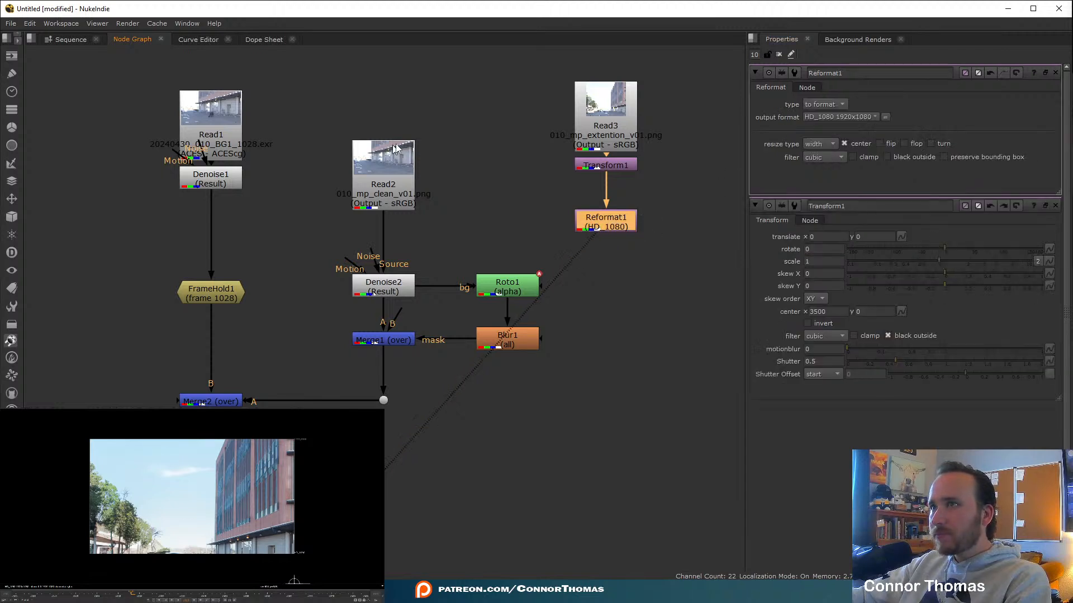
pyautogui.click(844, 144)
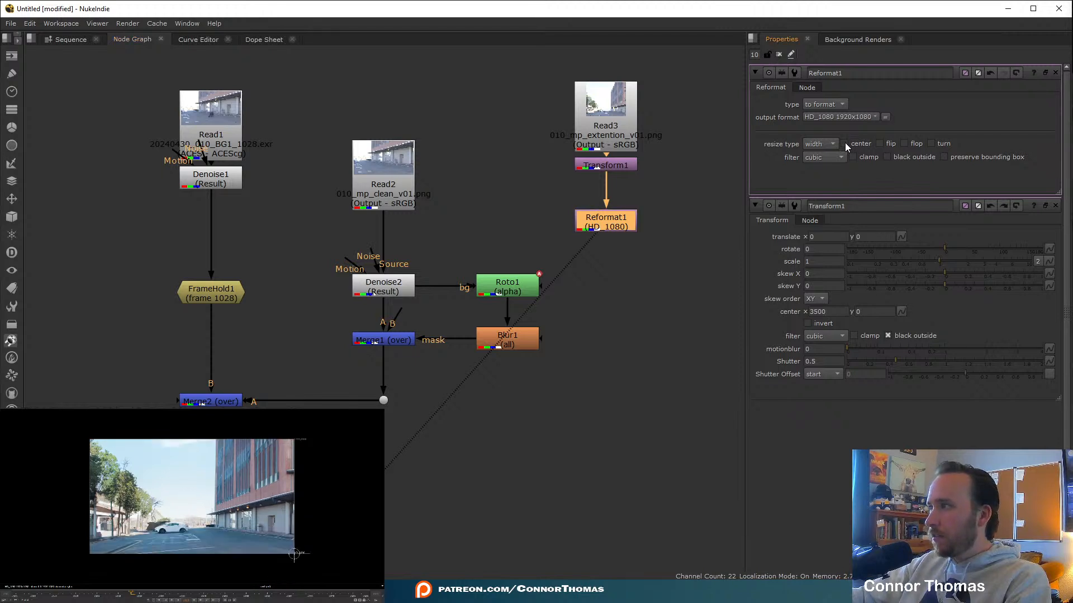
pyautogui.click(845, 143)
pyautogui.click(845, 143)
pyautogui.click(845, 143)
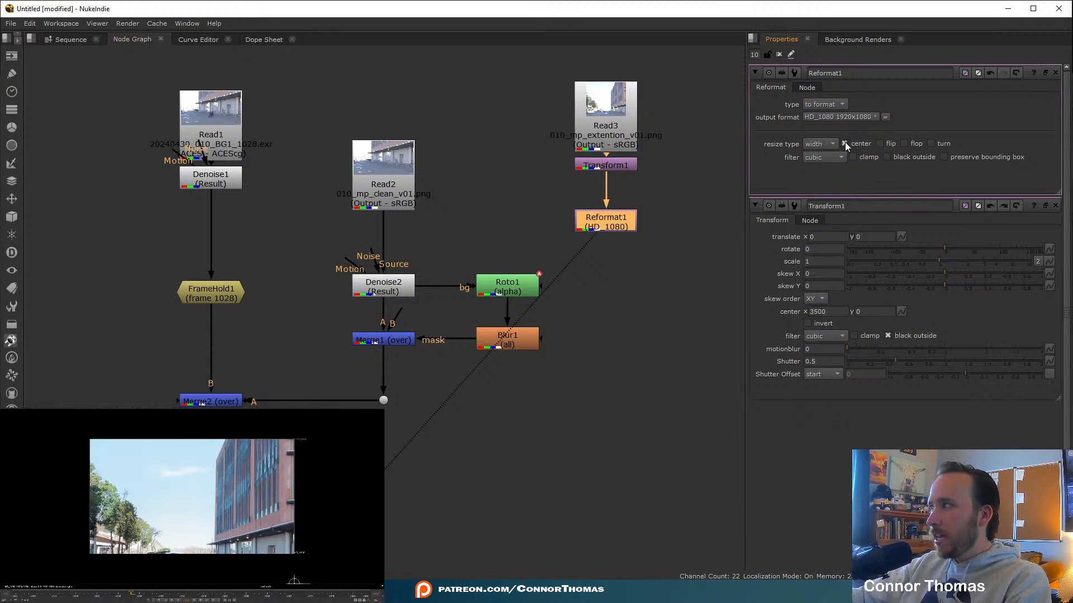
pyautogui.click(845, 144)
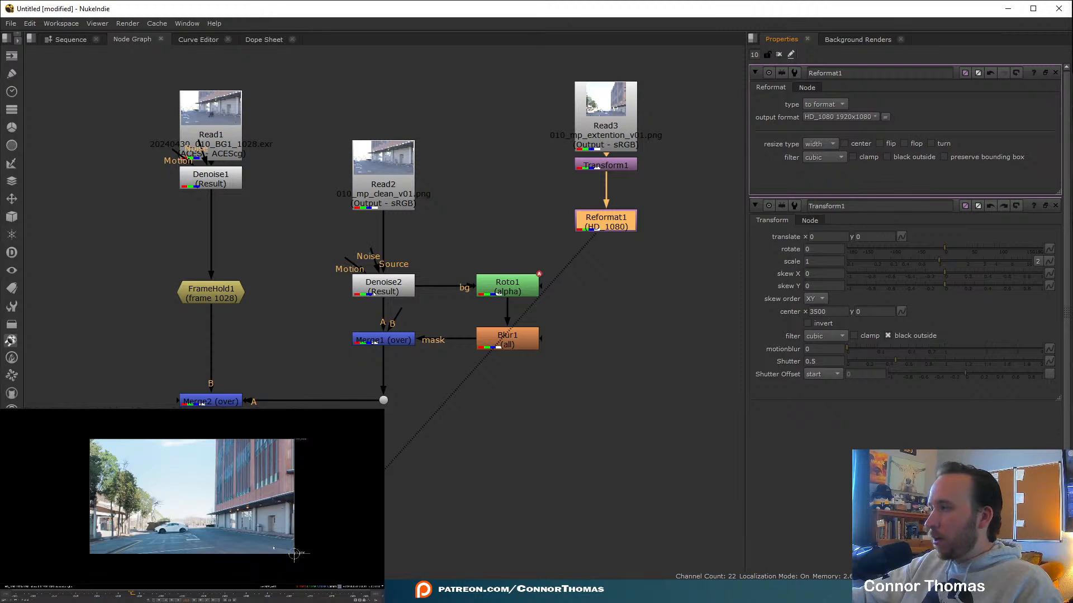
# Close the Reformat1 properties and enlarge the extended plate with a Transform1 scale of 1.7.
pyautogui.click(1055, 73)
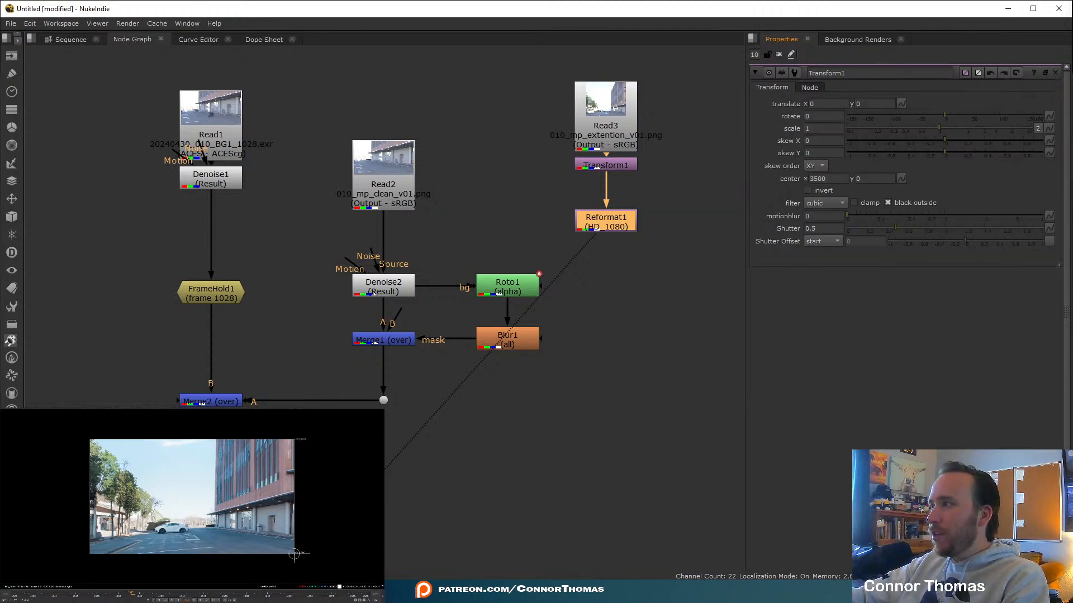
pyautogui.moveTo(938, 129); pyautogui.dragTo(960, 132)
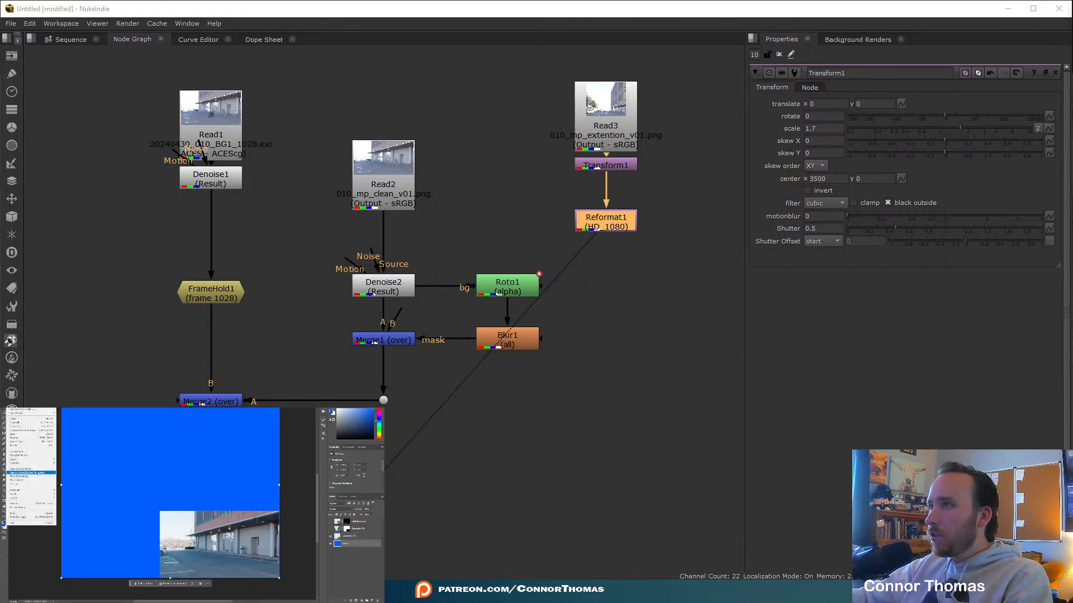
# In Photoshop, save a copy of the blue-background reference with the original plate as 010_ref_v01.png.
pyautogui.hotkey('ctrl', 'shift', 's')
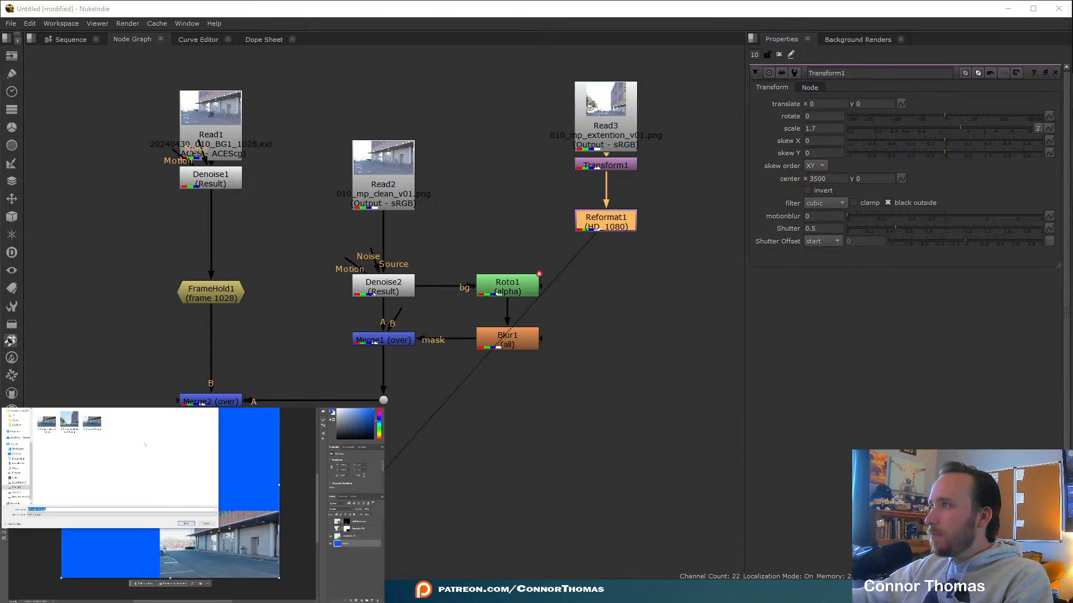
pyautogui.click(36, 510)
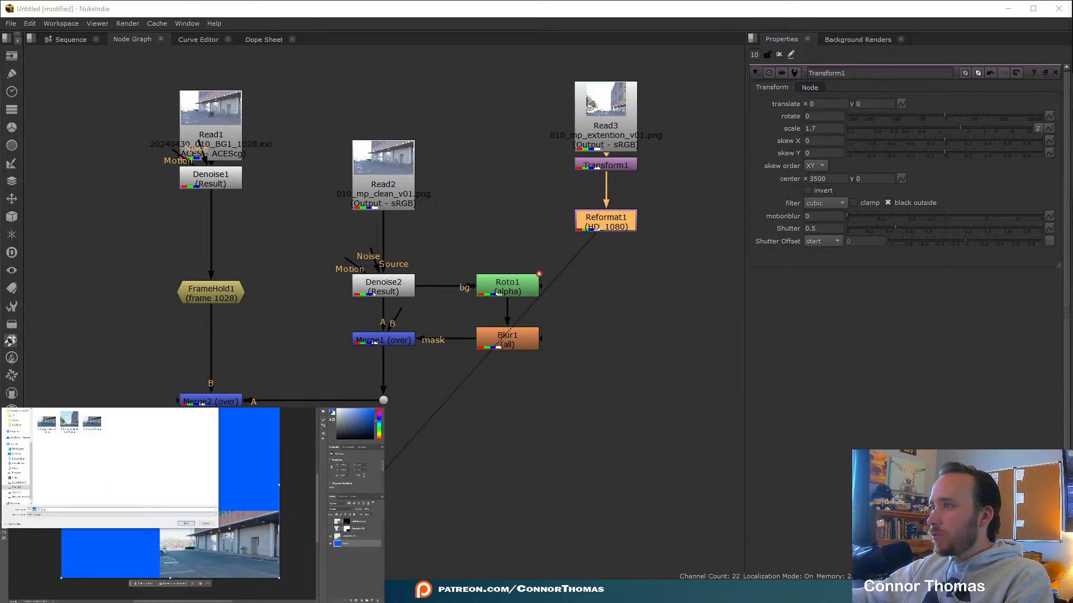
pyautogui.write('ref')
pyautogui.click(187, 523)
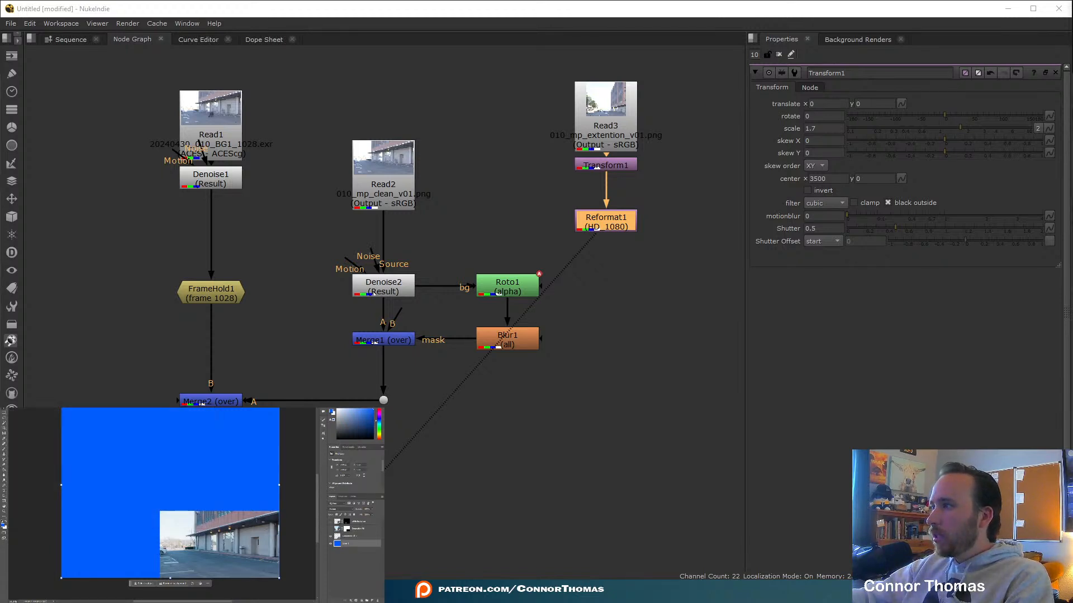
# Back in Nuke, read in 010_ref_v01.png beside the extended plate, connect it to Transform1 in place of Read3, and close its properties.
pyautogui.click(720, 307)
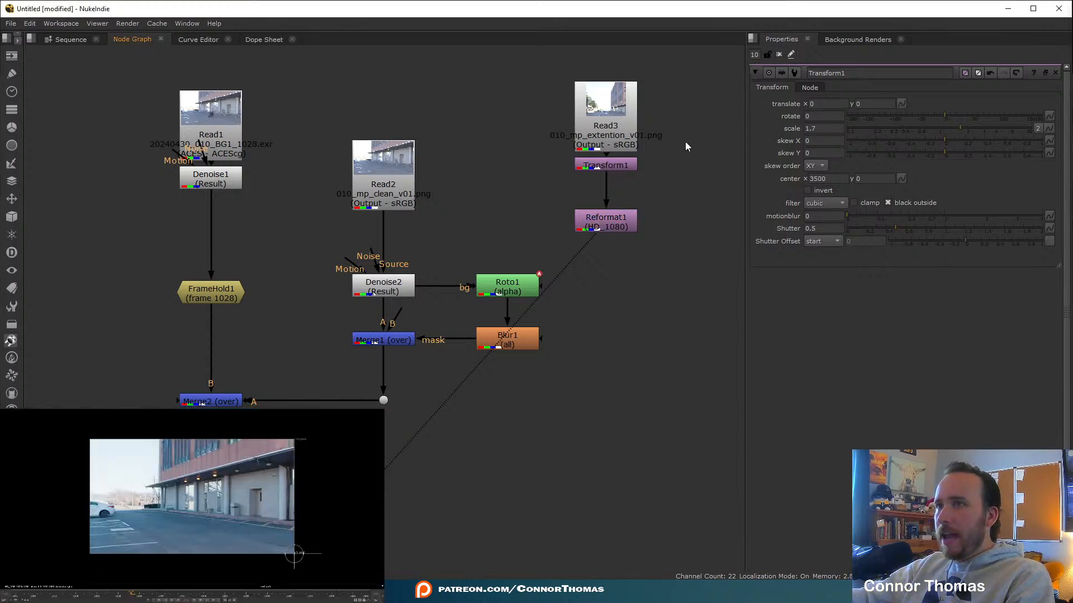
pyautogui.moveTo(626, 134); pyautogui.dragTo(534, 162, button='middle')
pyautogui.click(535, 161)
pyautogui.press('r')
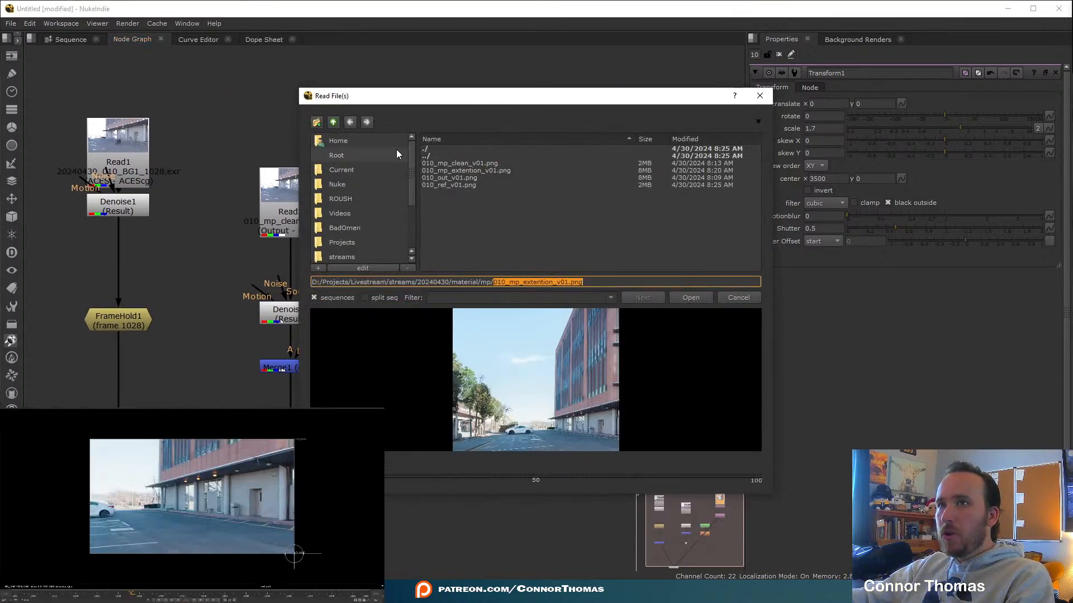
pyautogui.doubleClick(455, 184)
pyautogui.moveTo(531, 171); pyautogui.dragTo(629, 149)
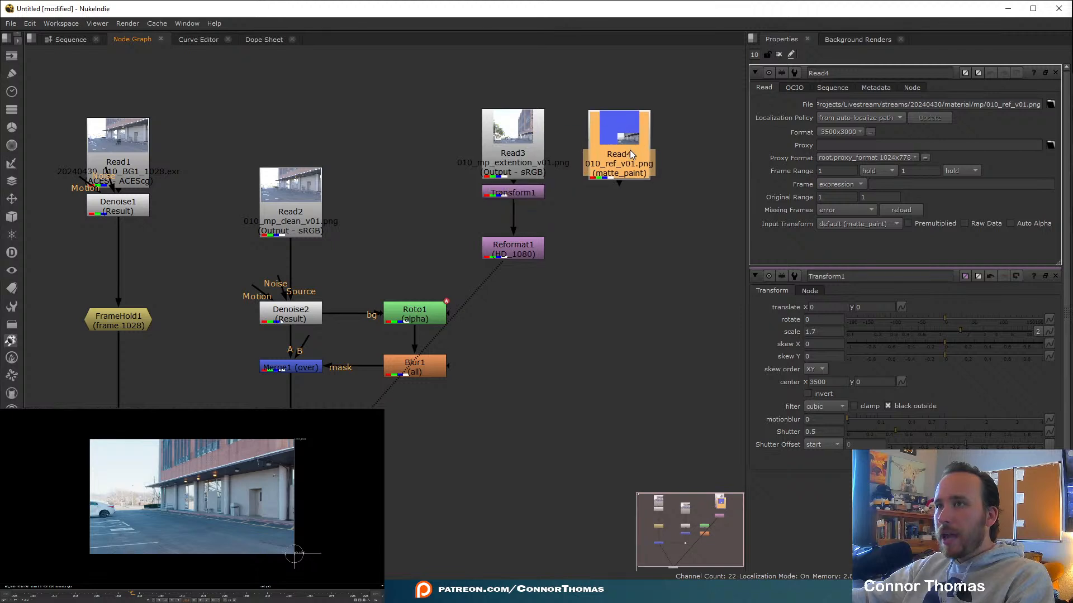
pyautogui.moveTo(525, 162); pyautogui.dragTo(619, 166)
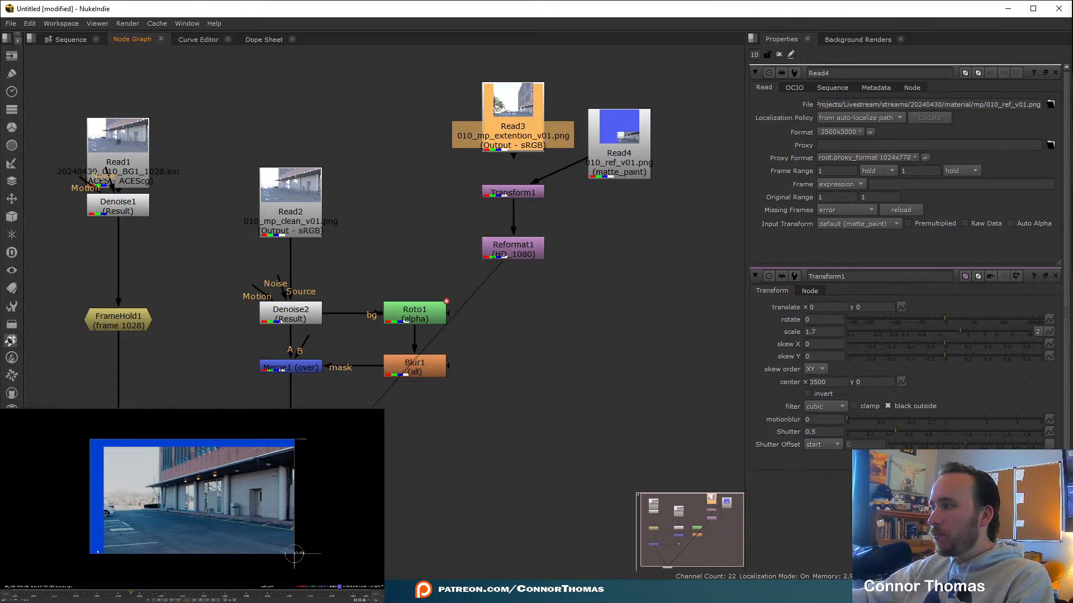
pyautogui.click(1056, 73)
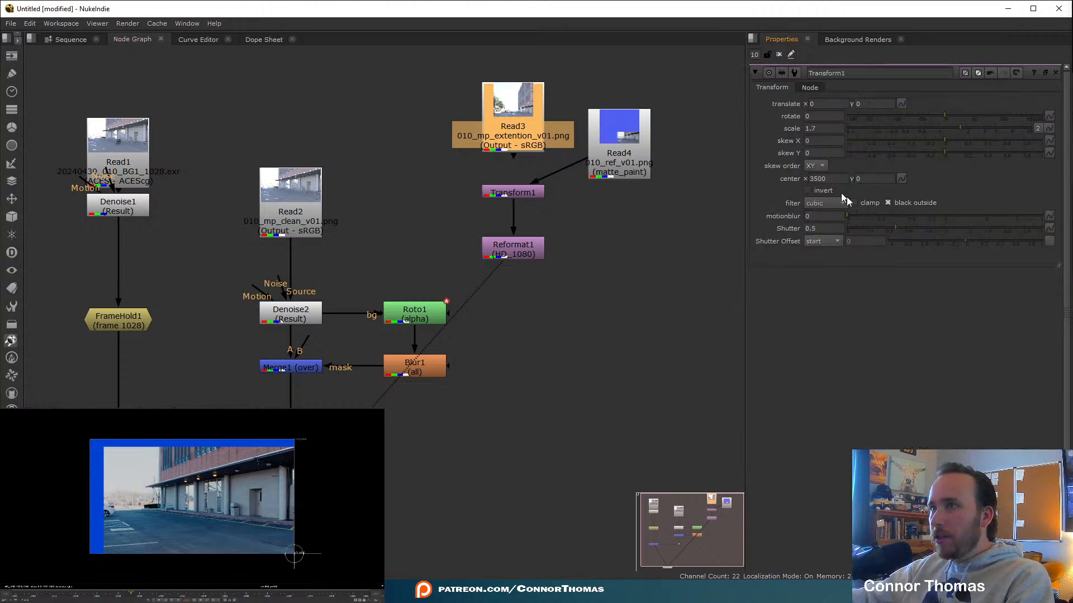
# Roughly match the reference plate to the frame by adjusting Transform1's scale to 1.821.
pyautogui.click(963, 128)
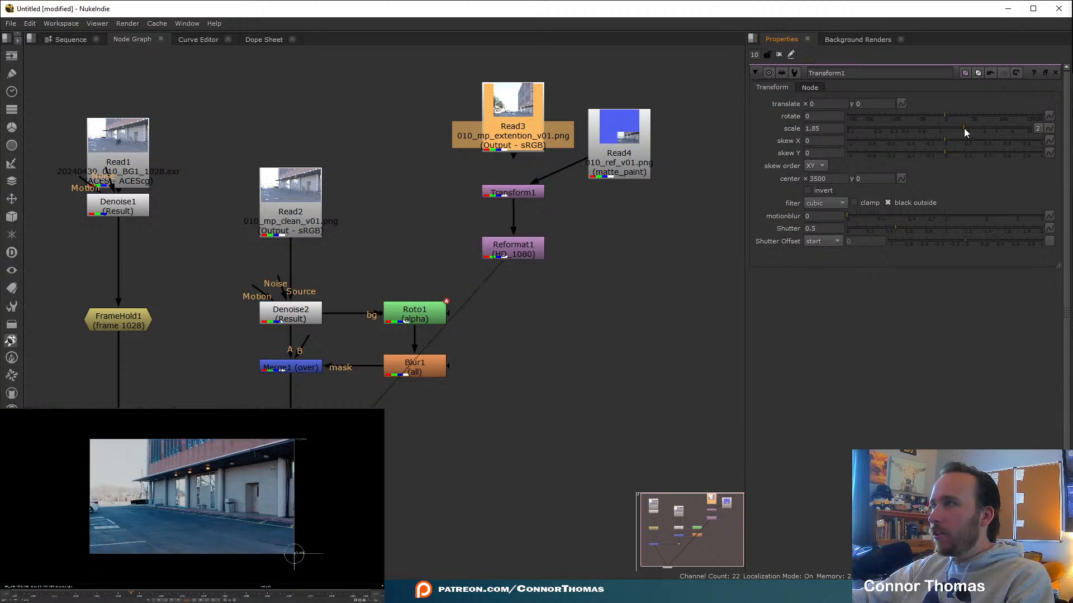
pyautogui.click(819, 130)
pyautogui.press('Up')
pyautogui.press('Up')
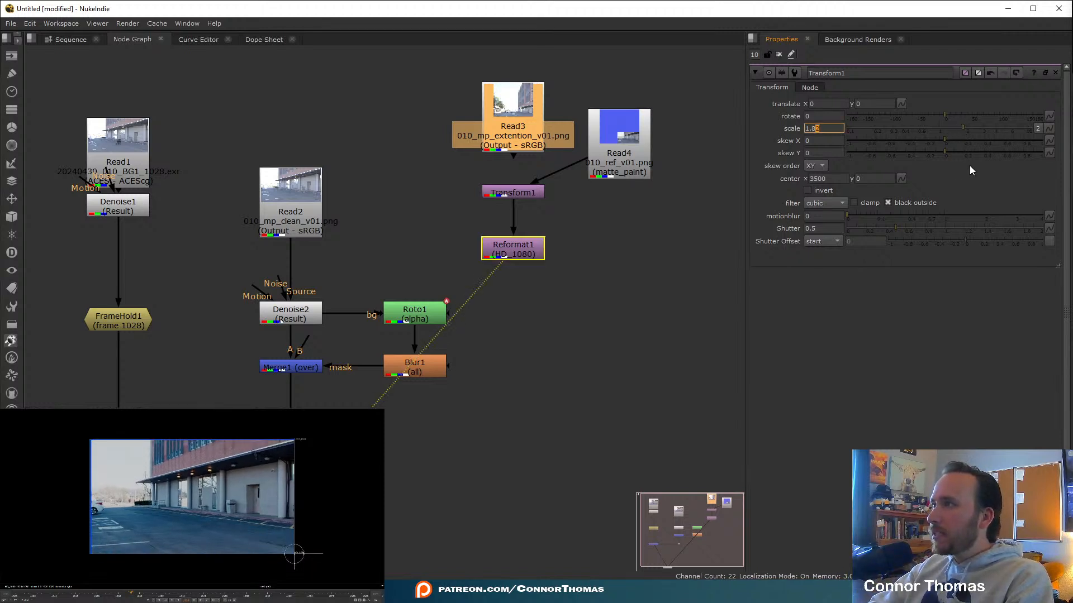
pyautogui.write('1')
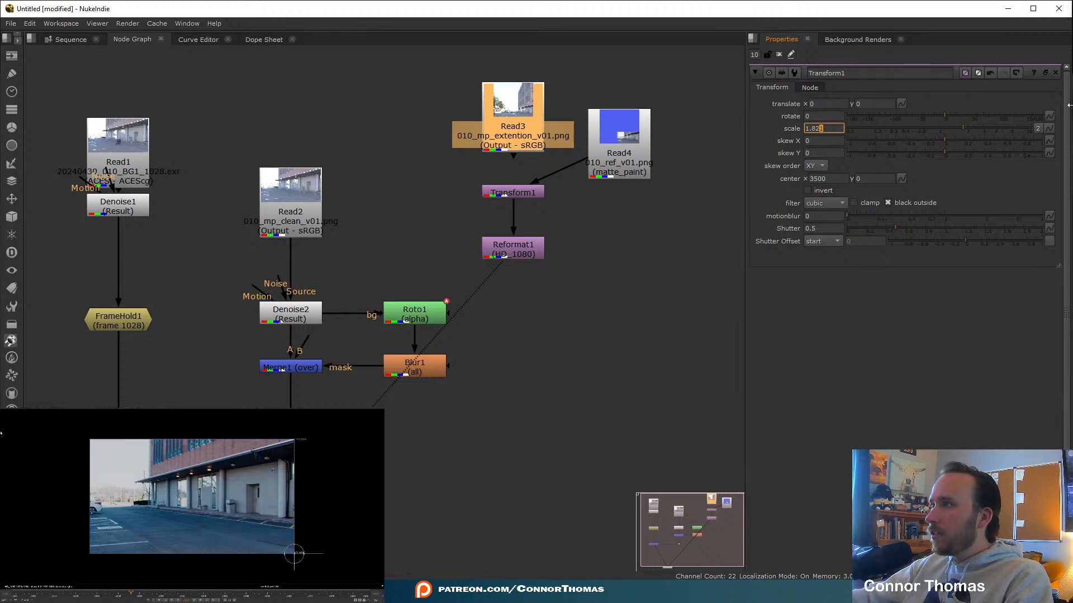
# Refine Transform1's scale to 1.82286 against the blue border at the frame's upper-left corner, and fit the image in the viewer.
pyautogui.scroll(12, 89, 445)
pyautogui.moveTo(160, 459); pyautogui.dragTo(151, 528, button='middle')
pyautogui.scroll(3, 152, 522)
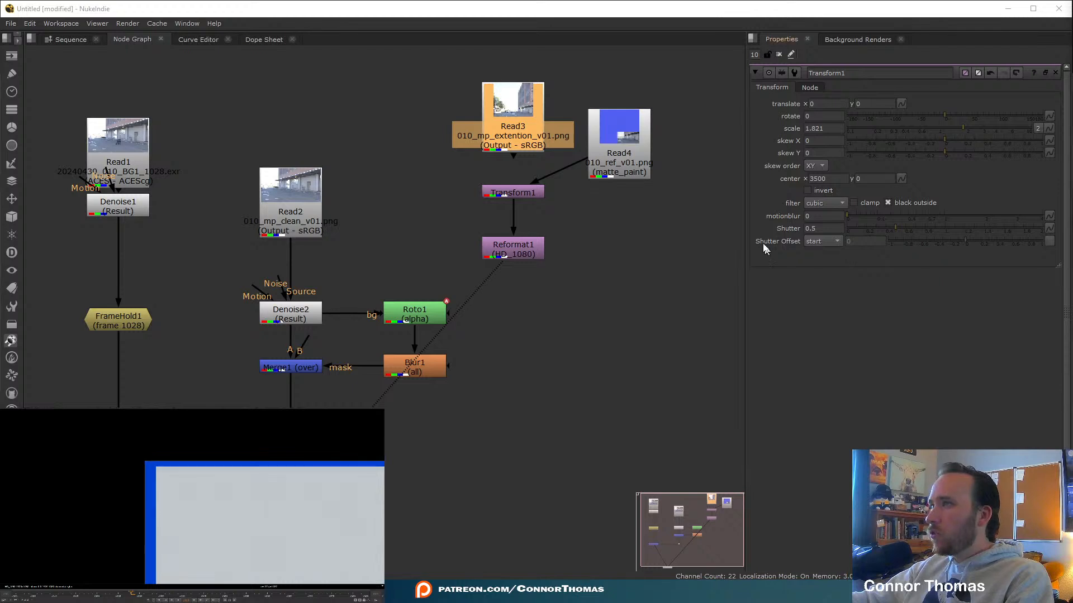
pyautogui.click(822, 128)
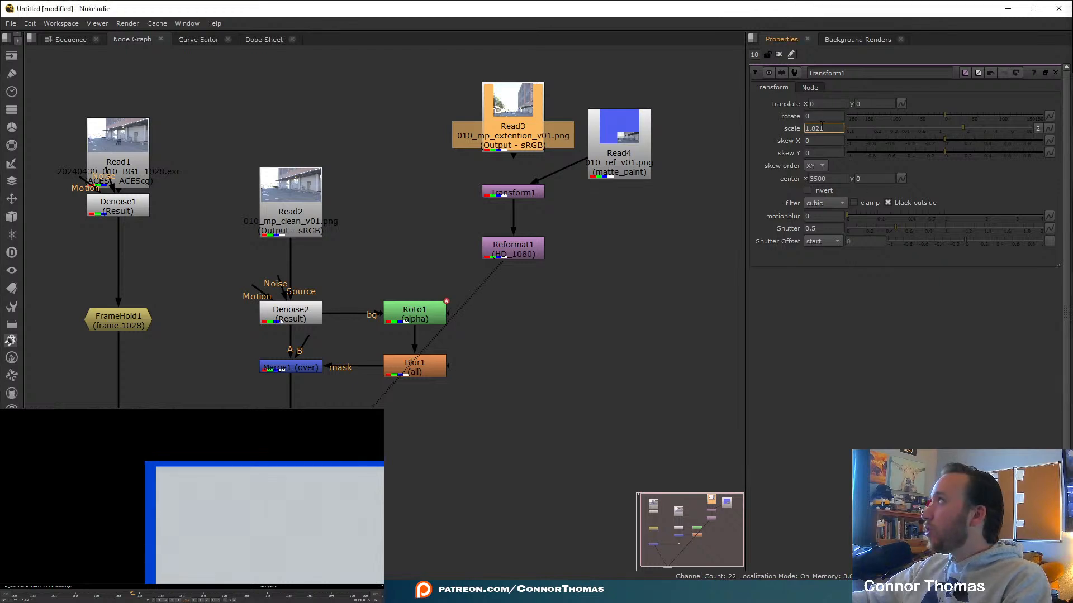
pyautogui.press('Up')
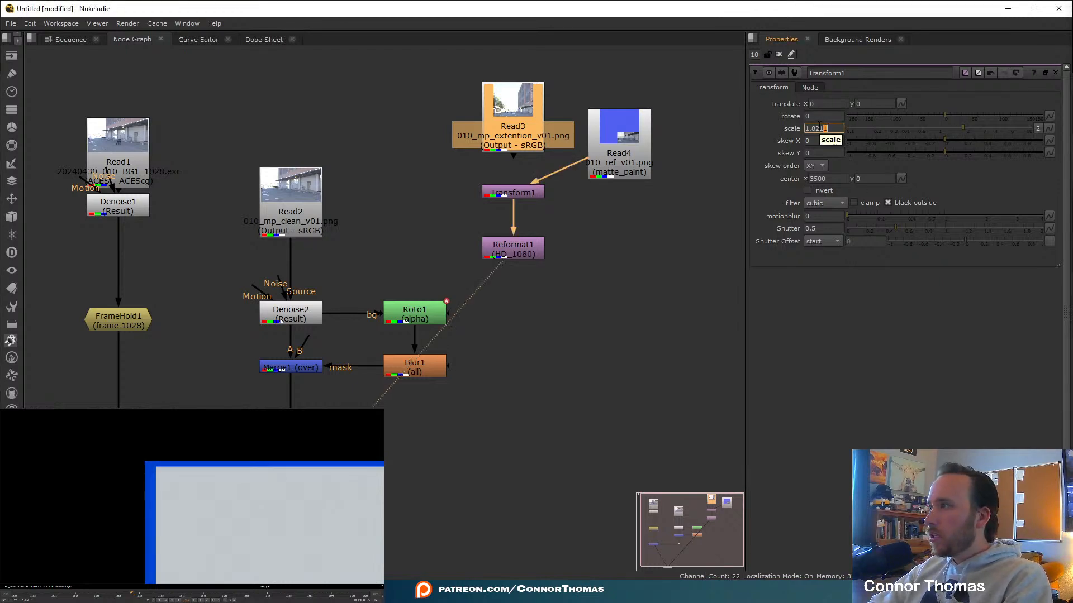
pyautogui.press('Up')
pyautogui.press('Up')
pyautogui.press('Up')
pyautogui.press('Up')
pyautogui.press('Up')
pyautogui.press('Up')
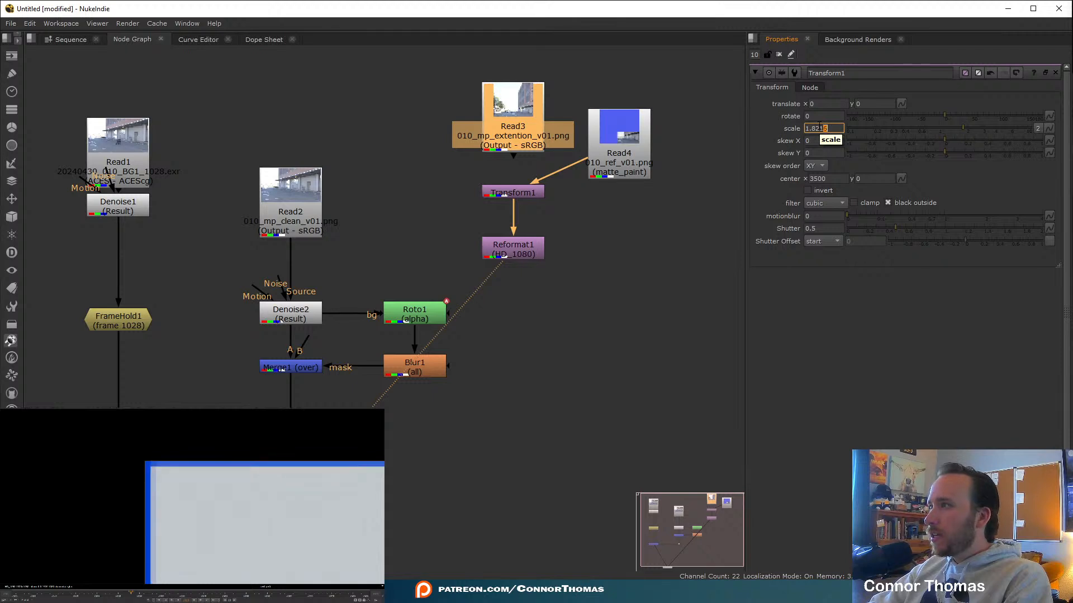
pyautogui.press('Up')
pyautogui.press('Up')
pyautogui.press('Up')
pyautogui.press('Up')
pyautogui.press('Up')
pyautogui.press('Up')
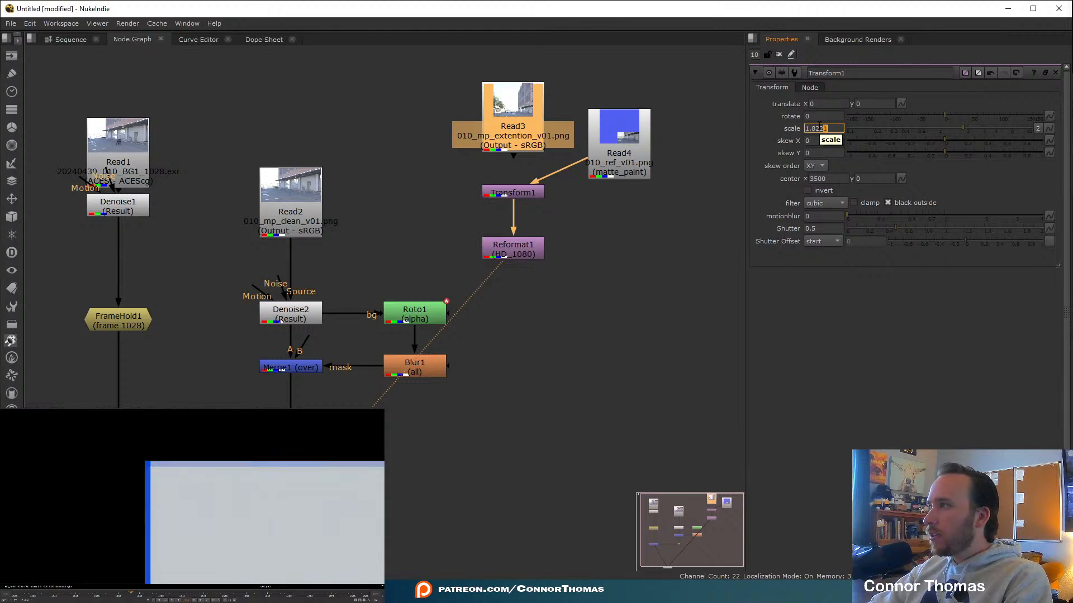
pyautogui.press('Up')
pyautogui.press('Up')
pyautogui.press('Up')
pyautogui.press('Up')
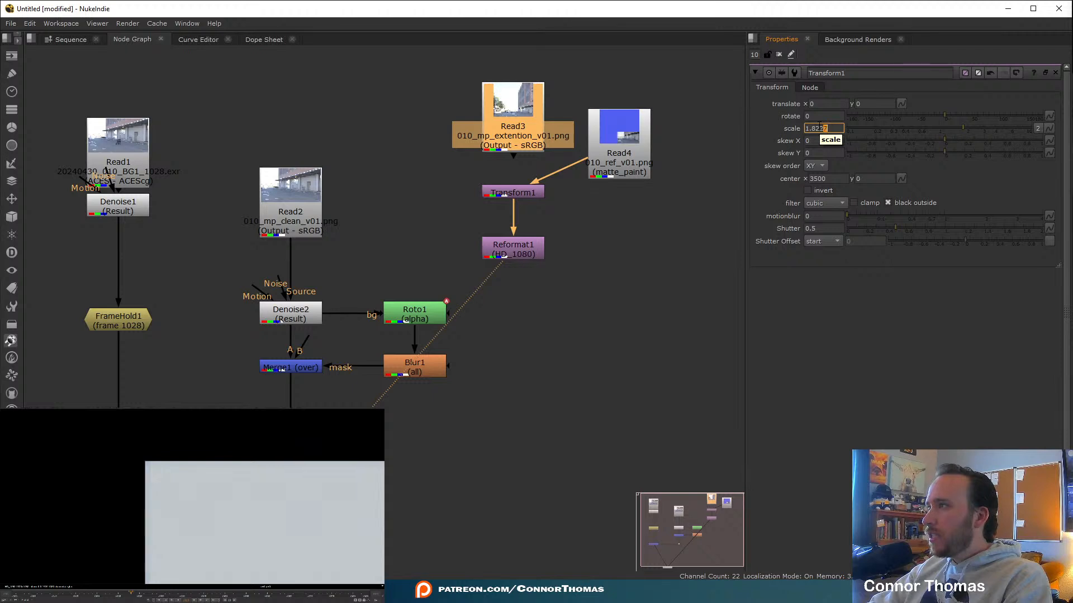
pyautogui.press('Up')
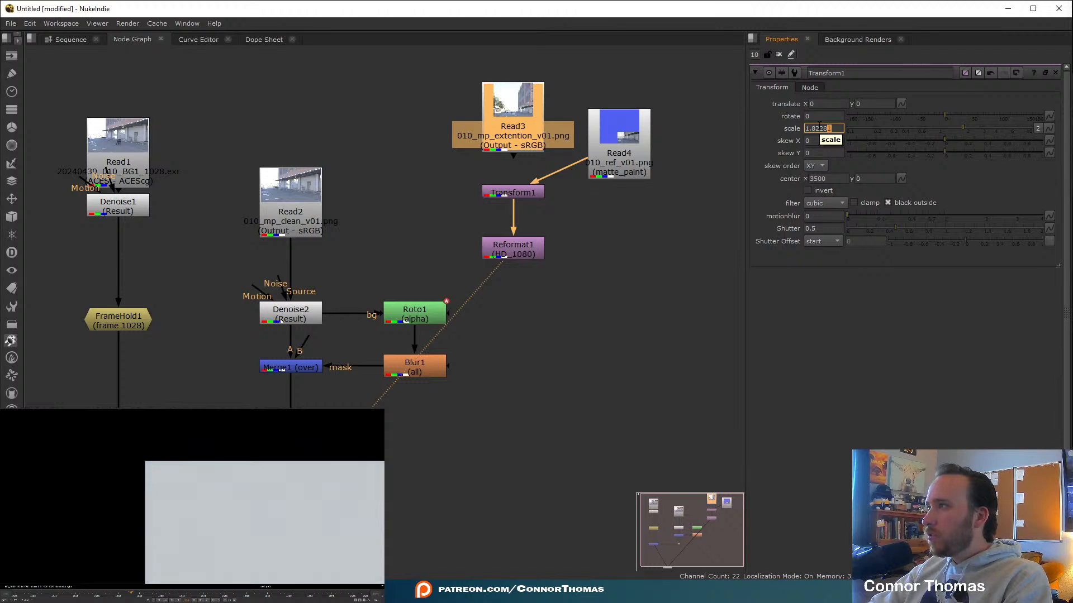
pyautogui.press('Up')
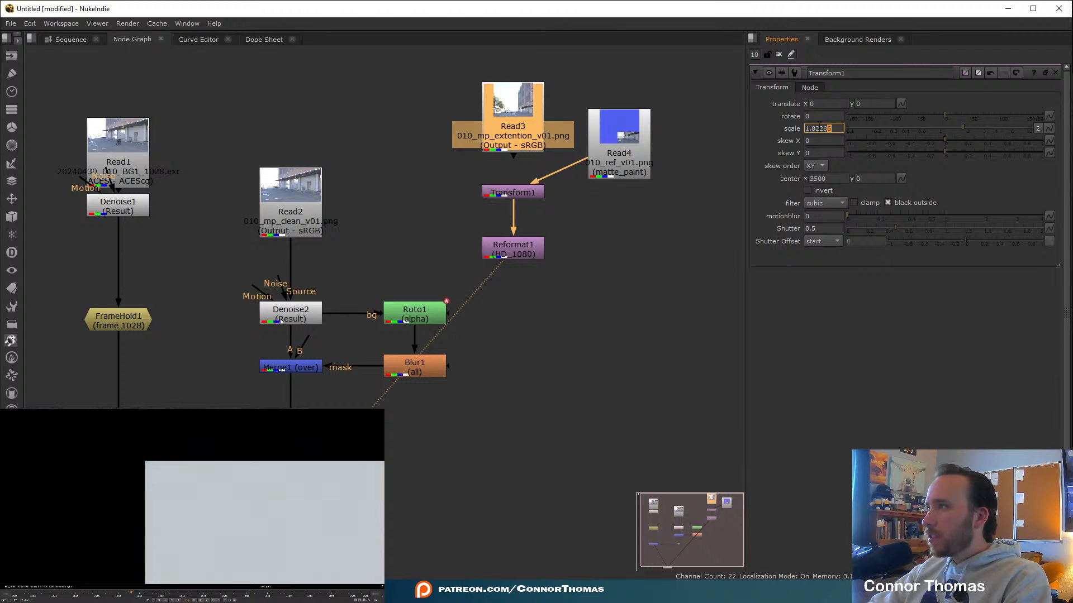
pyautogui.click(110, 467)
pyautogui.press('f')
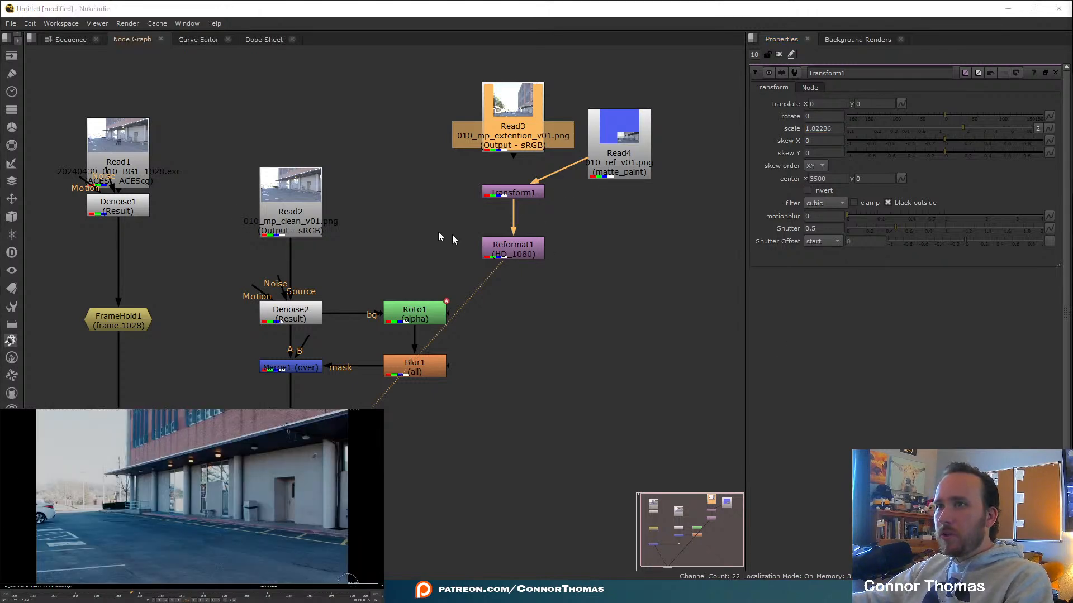
# Compare the reframed reference with the Read2 clean plate by alternating between them in the viewer.
pyautogui.click(299, 222)
pyautogui.press('2')
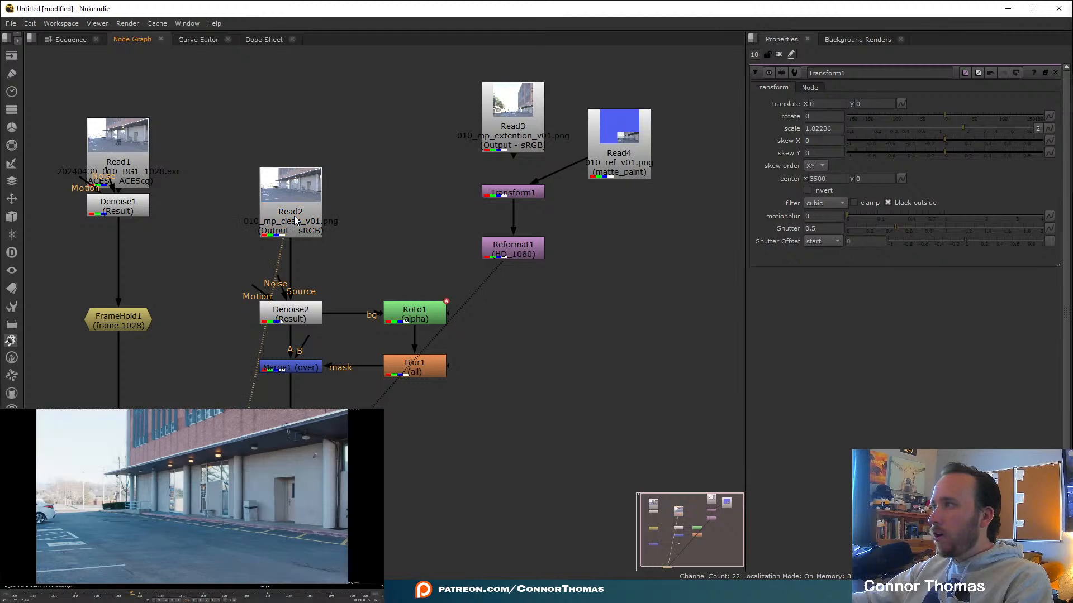
pyautogui.press('1')
pyautogui.press('2')
pyautogui.press('1')
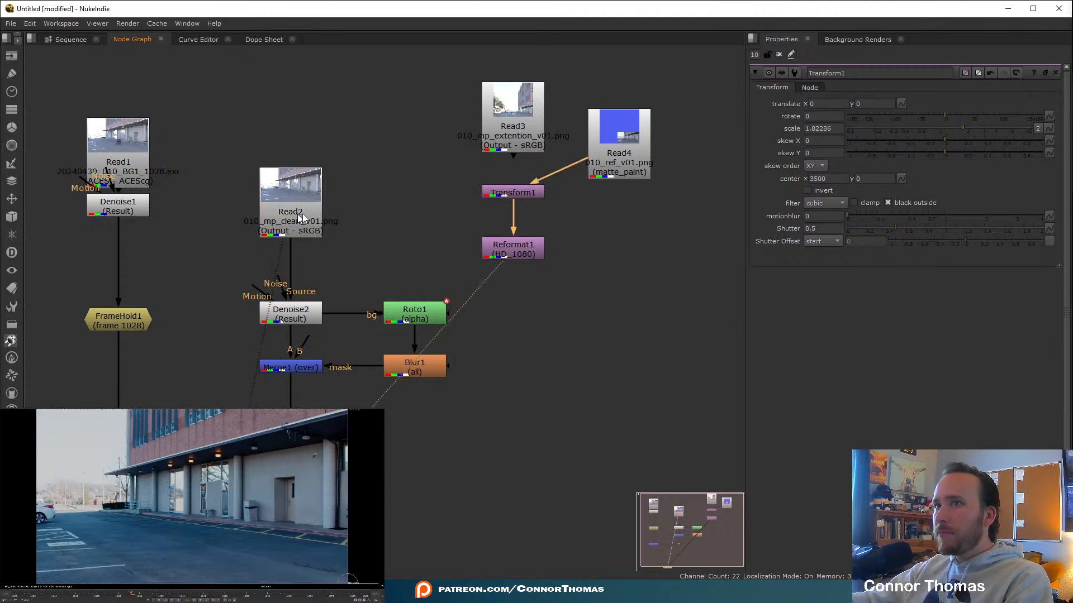
# Reconnect Transform1 to the Read3 extended plate and delete the 010_ref_v01.png Read node.
pyautogui.moveTo(586, 162); pyautogui.dragTo(599, 198)
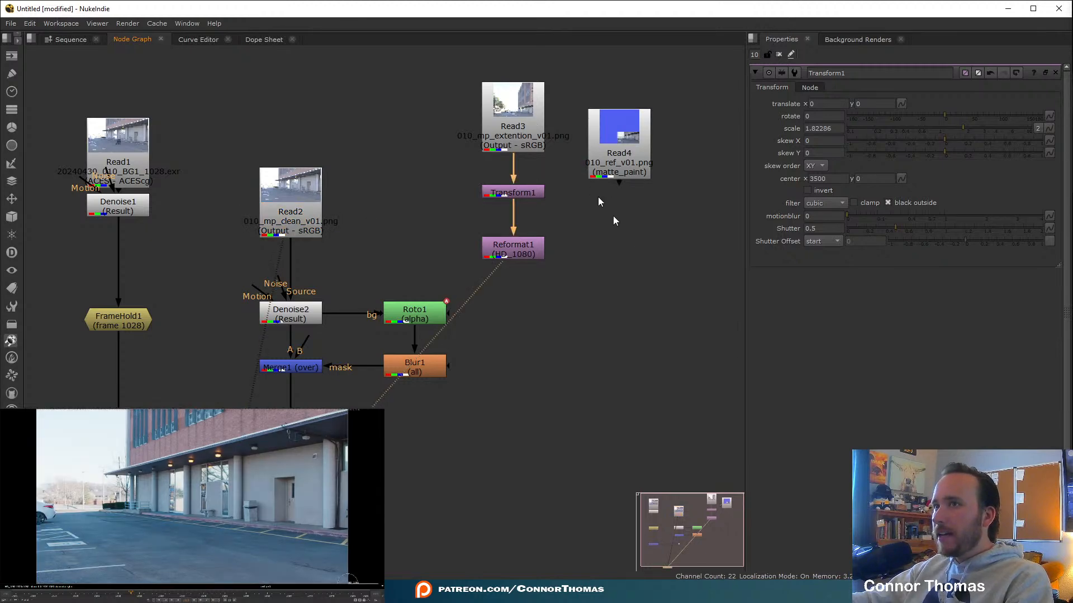
pyautogui.click(608, 138)
pyautogui.press('Delete')
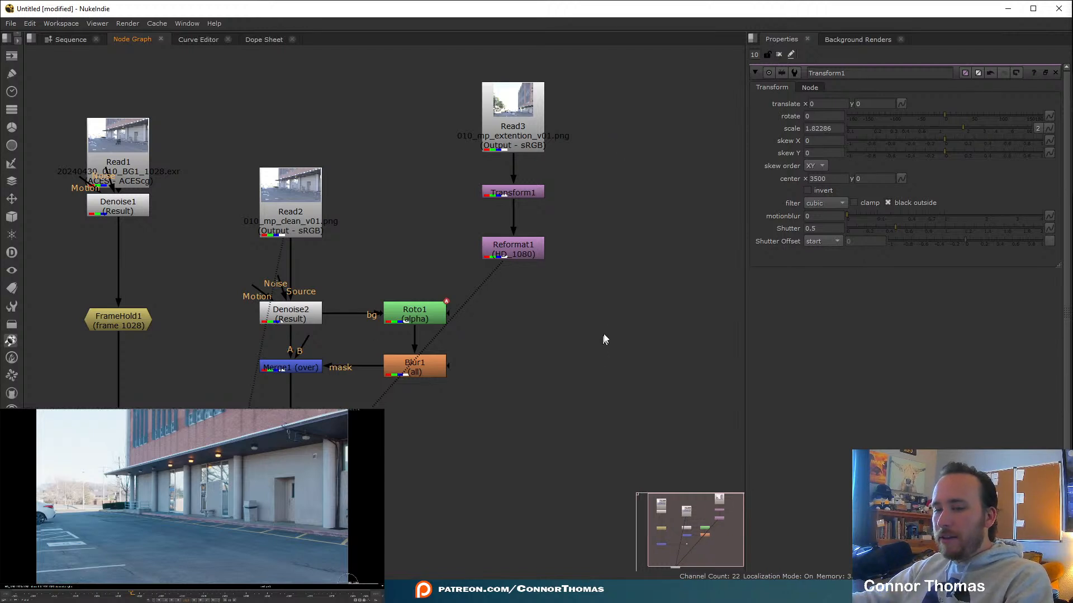
# Check the alignment of the reframed extended plate against the Read2 clean plate by alternating between the two.
pyautogui.press('1')
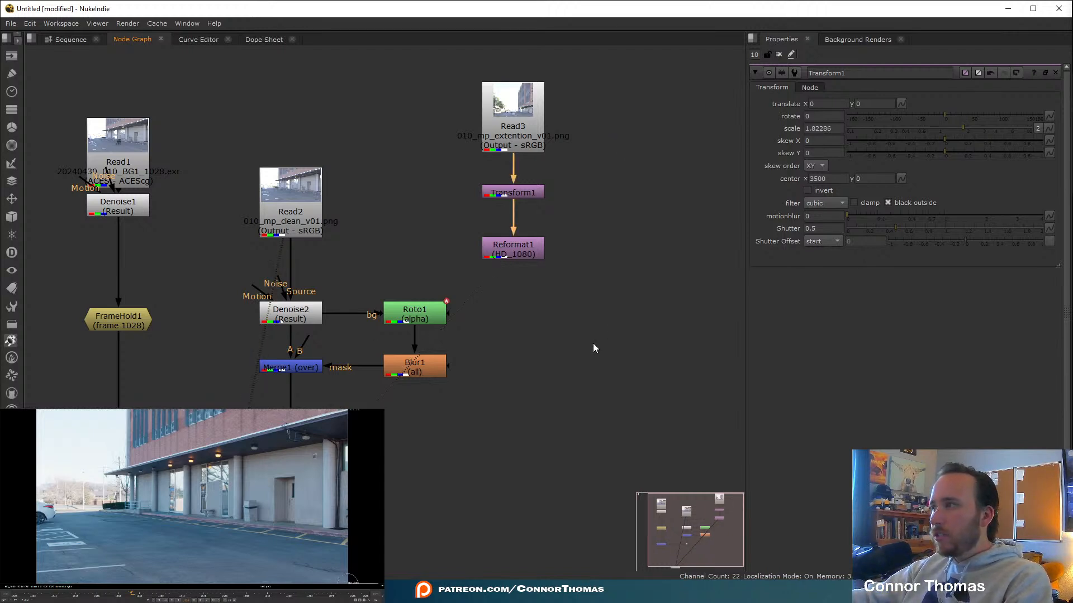
pyautogui.press('2')
pyautogui.press('1')
pyautogui.press('2')
pyautogui.press('1')
pyautogui.press('2')
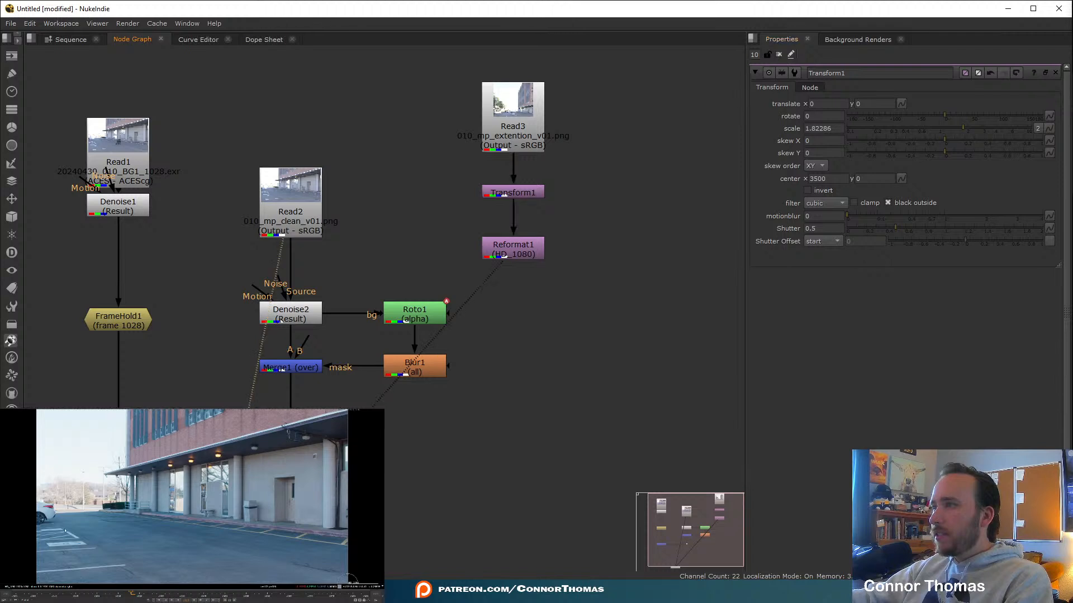
# Recheck how the reframed extended plate lines up with the Read2 clean plate by switching back and forth between them.
pyautogui.press('1')
pyautogui.press('2')
pyautogui.press('1')
pyautogui.press('2')
pyautogui.press('1')
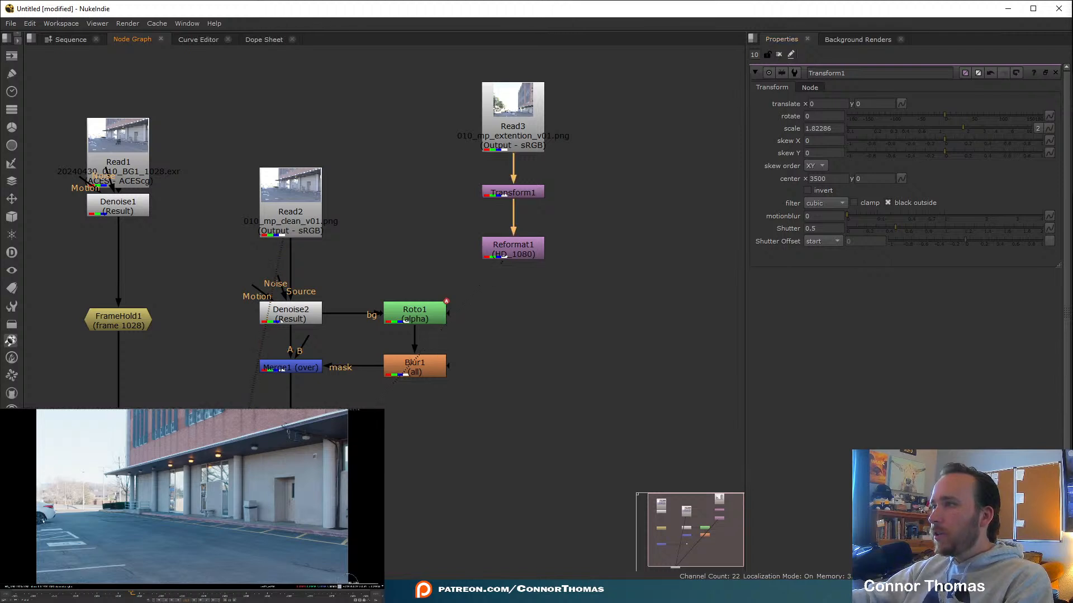
pyautogui.press('2')
pyautogui.press('1')
pyautogui.press('2')
pyautogui.press('1')
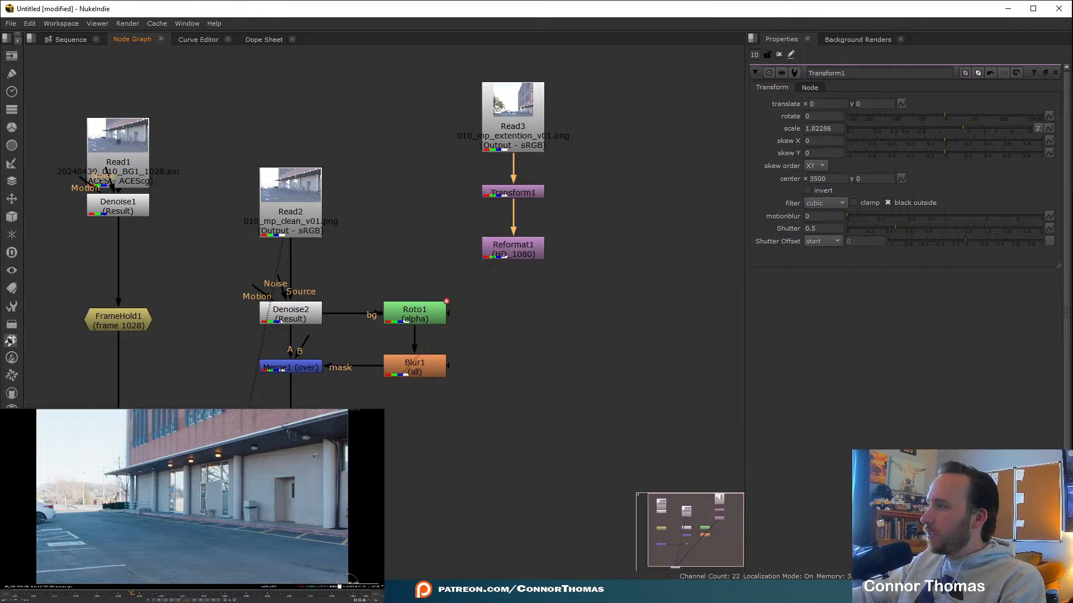
# Darken the viewer exposure, examine the sky gradation in the plate up close, and restore the normal exposure with the full frame visible.
pyautogui.click(17, 410)
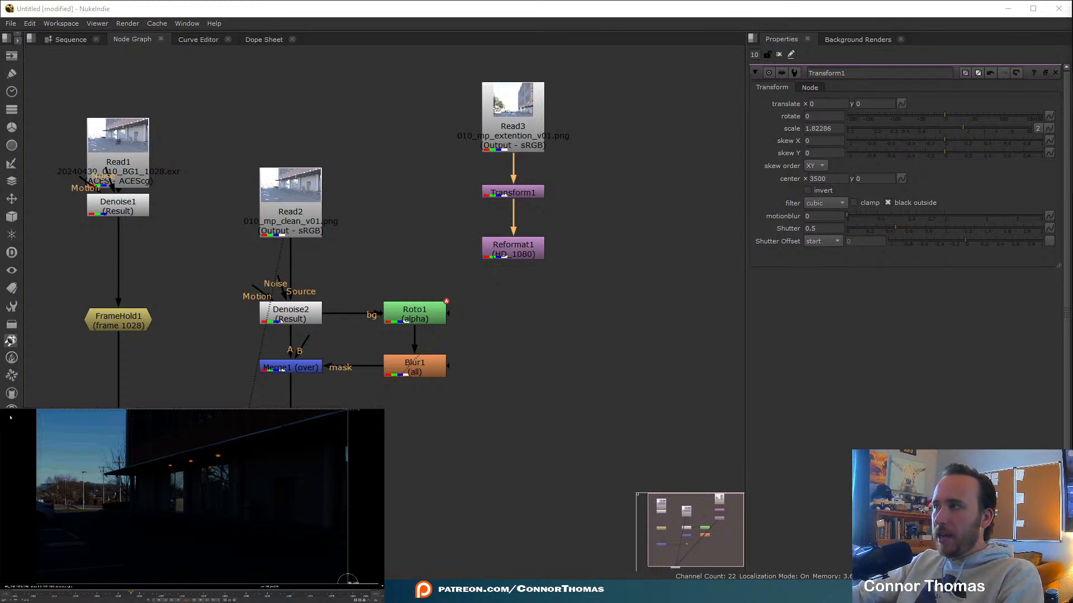
pyautogui.moveTo(57, 423); pyautogui.dragTo(92, 461)
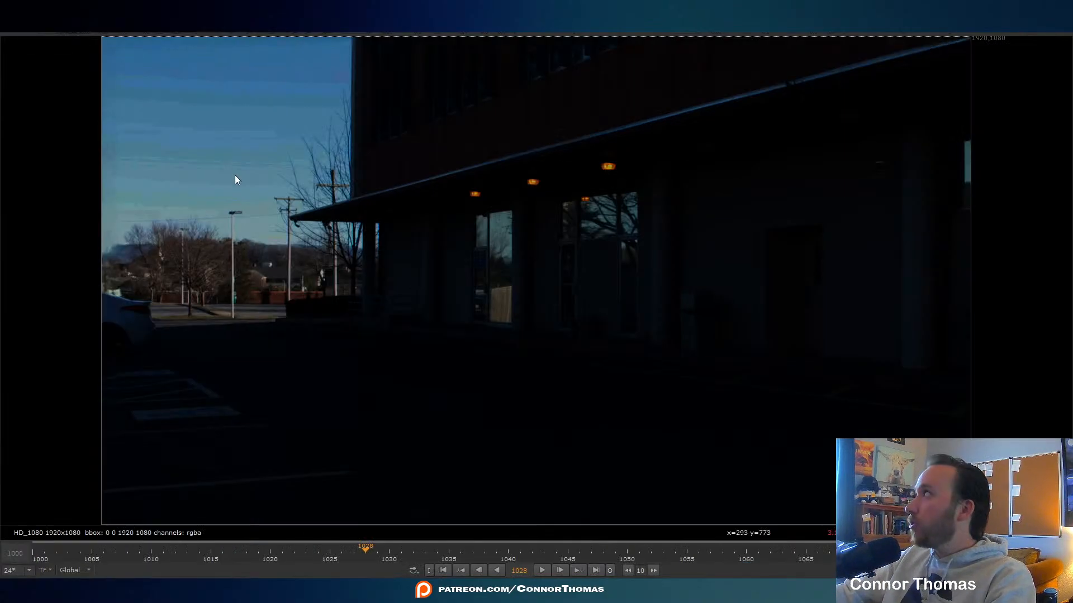
pyautogui.moveTo(176, 79)
pyautogui.mouseDown()
pyautogui.moveTo(292, 184)
pyautogui.moveTo(194, 153)
pyautogui.mouseUp()
pyautogui.scroll(6, 194, 153)
pyautogui.moveTo(193, 153); pyautogui.dragTo(342, 296, button='middle')
pyautogui.moveTo(212, 122); pyautogui.dragTo(471, 300)
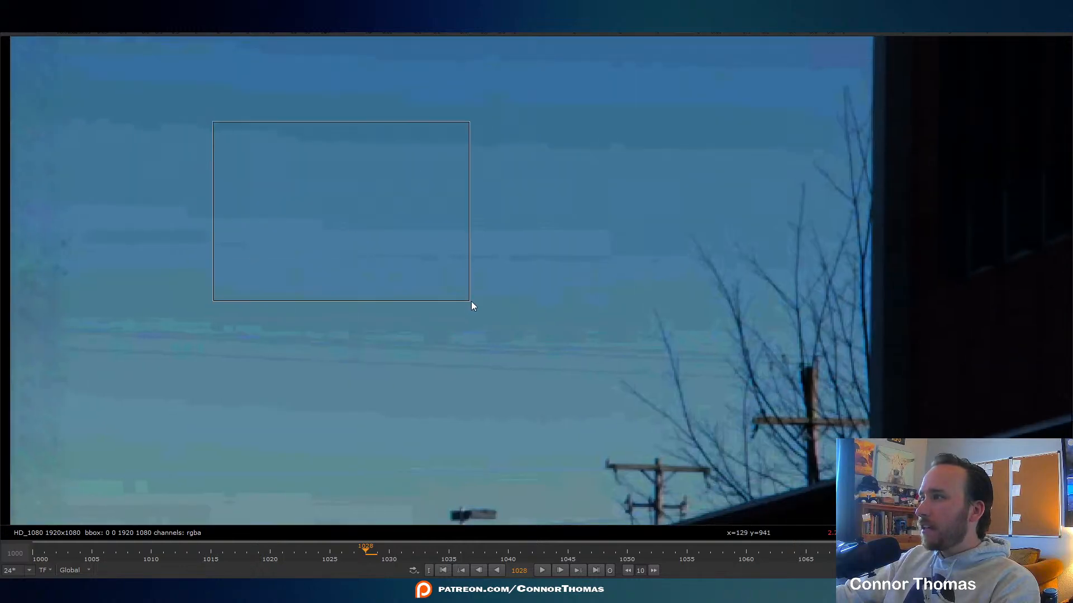
pyautogui.scroll(-3, 478, 387)
pyautogui.scroll(1, 464, 378)
pyautogui.moveTo(464, 378); pyautogui.dragTo(437, 300, button='middle')
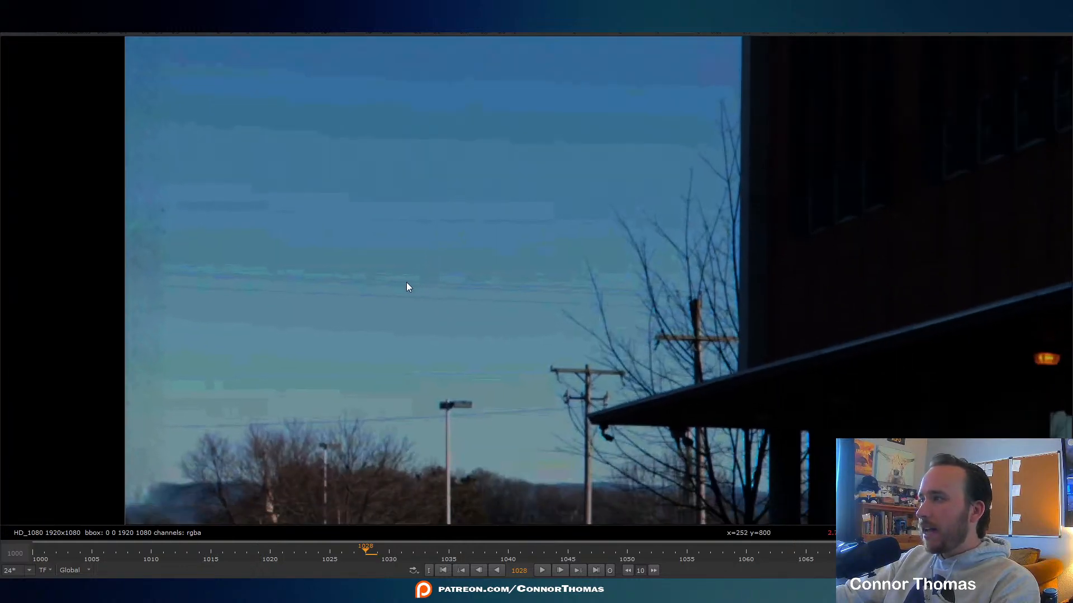
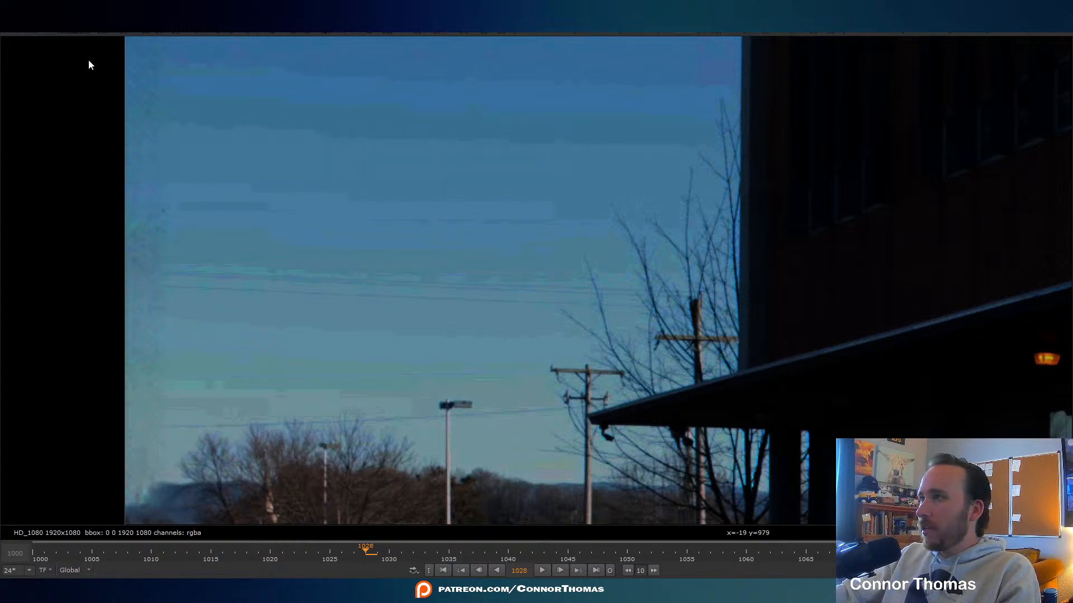
pyautogui.click(20, 34)
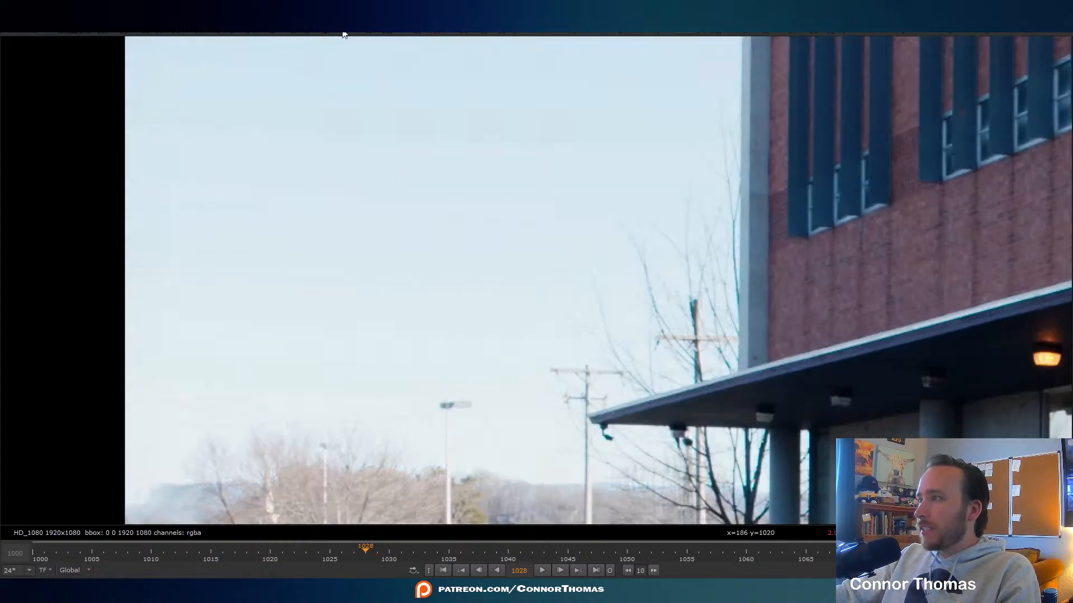
pyautogui.click(342, 34)
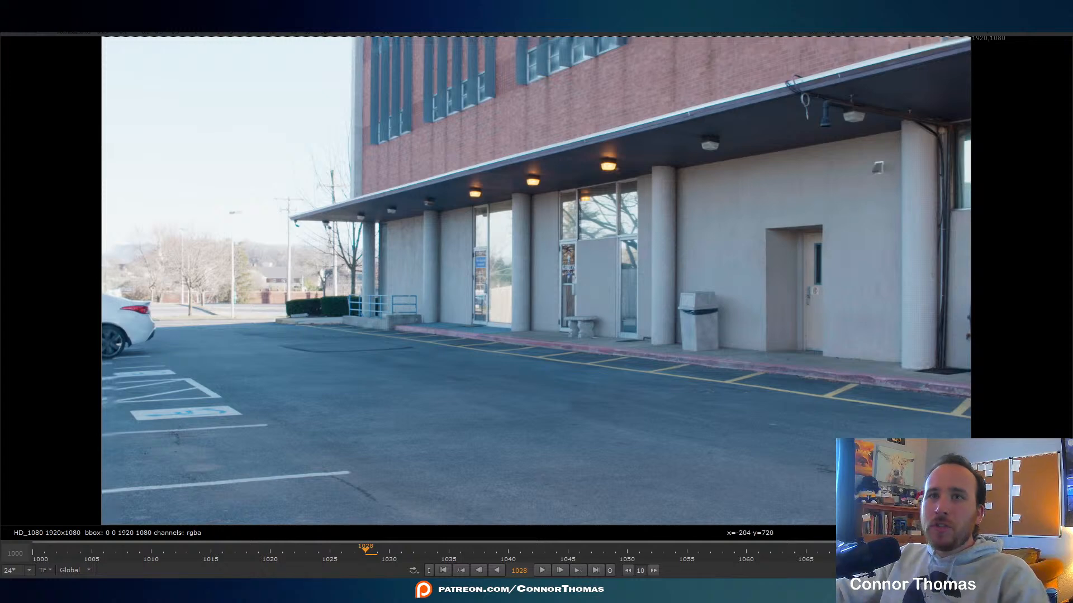
# Display the original Read1 footage at darkened viewer exposure, examine its sky gradation up close, and fit the frame in the viewer.
pyautogui.click(19, 32)
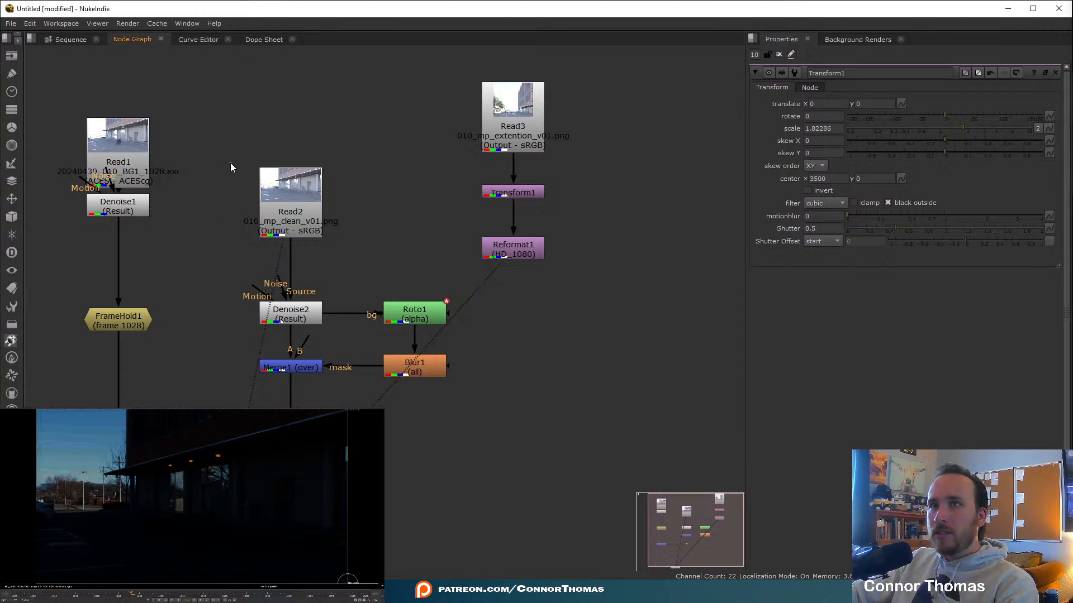
pyautogui.click(130, 168)
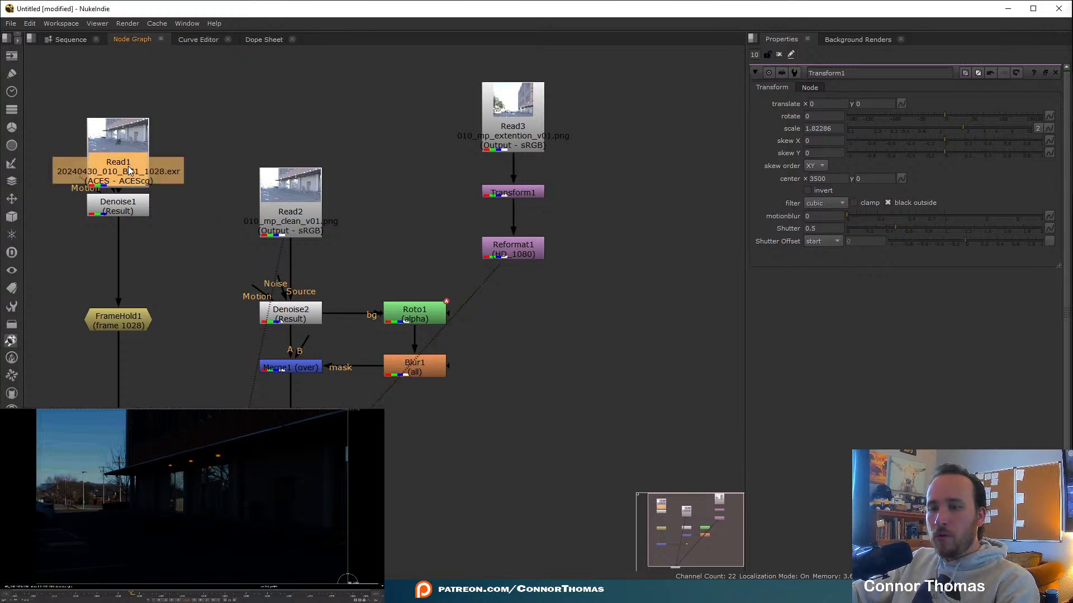
pyautogui.press('3')
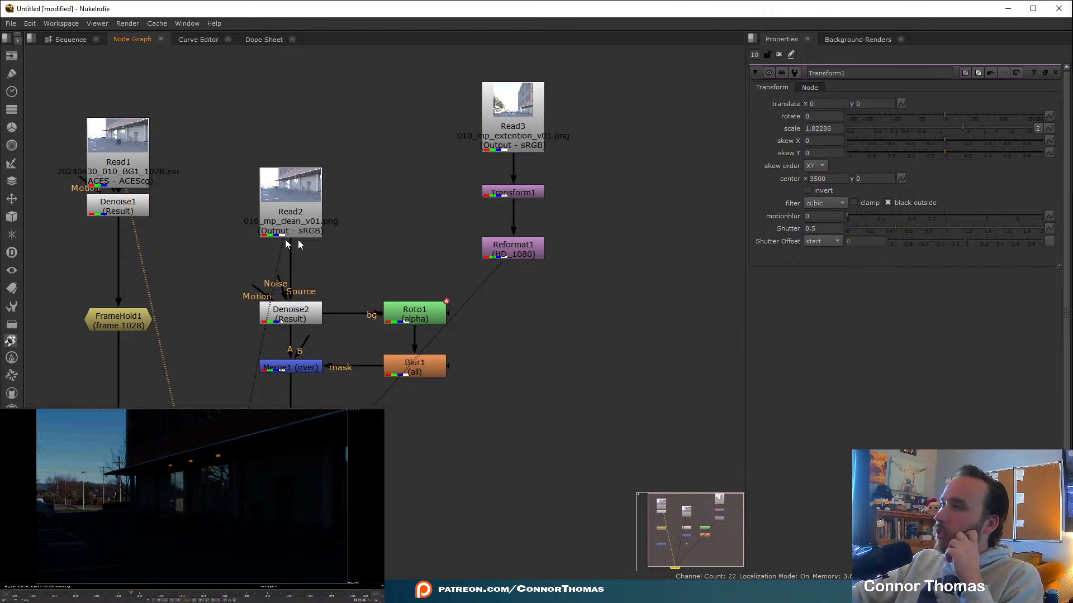
pyautogui.moveTo(121, 452); pyautogui.dragTo(183, 477, button='middle')
pyautogui.scroll(6, 183, 477)
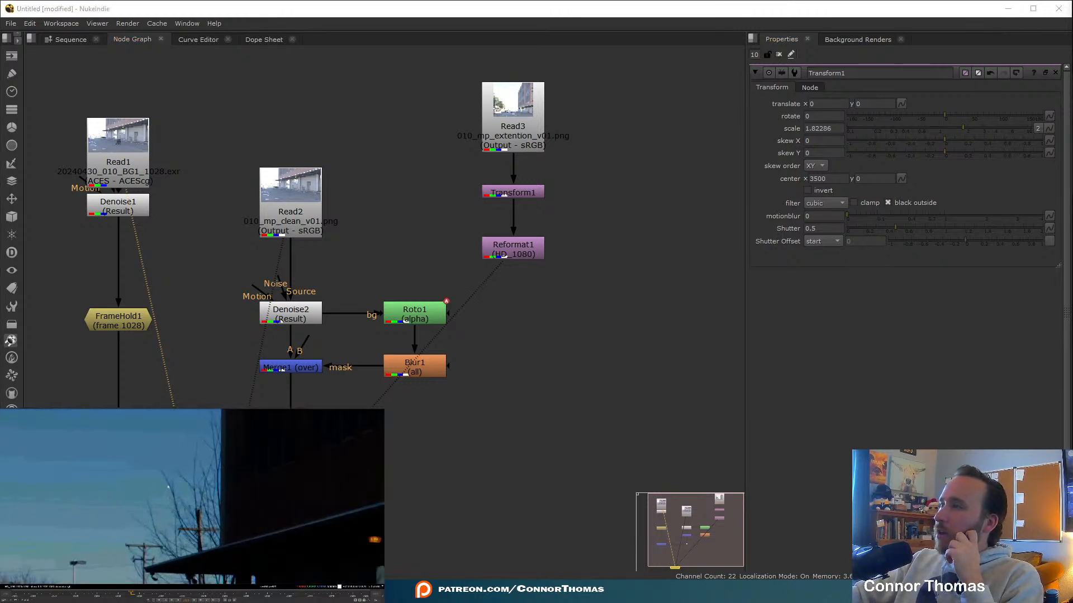
pyautogui.moveTo(62, 461); pyautogui.dragTo(222, 472, button='middle')
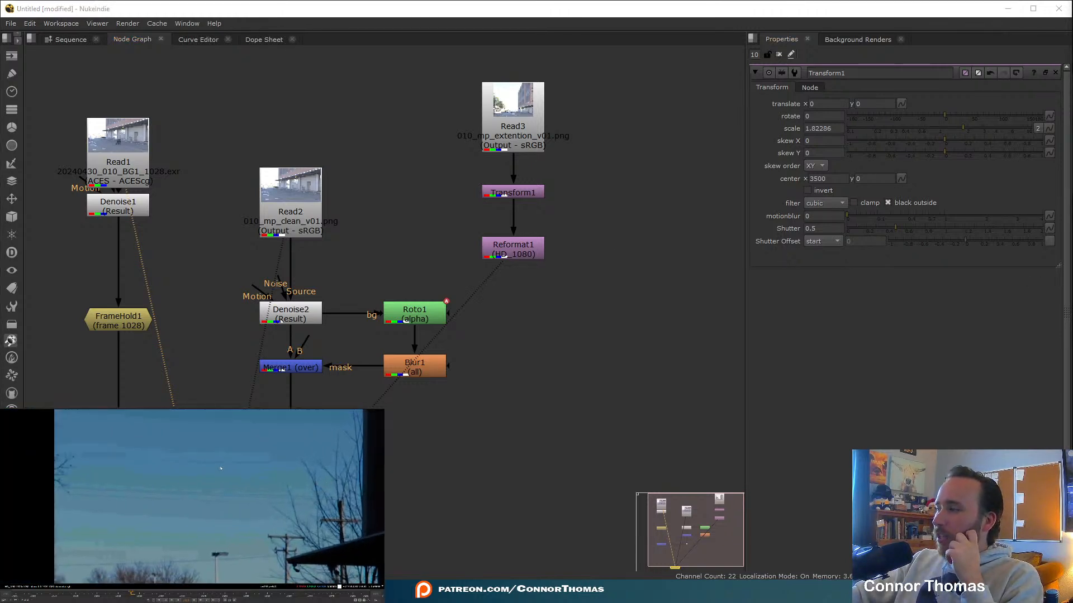
pyautogui.moveTo(236, 488); pyautogui.dragTo(152, 439)
pyautogui.moveTo(195, 471); pyautogui.dragTo(209, 557)
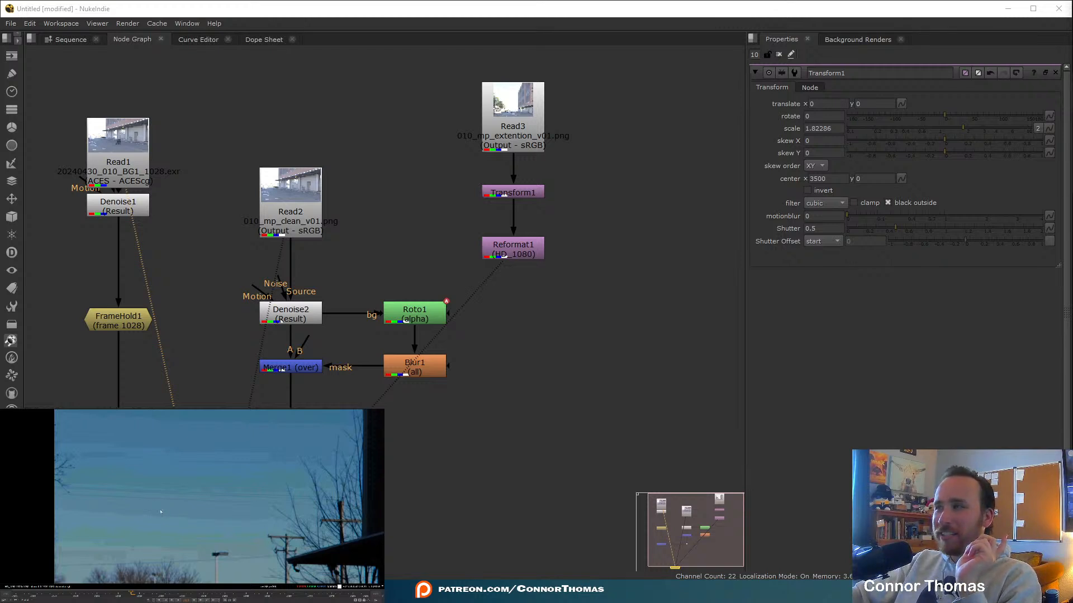
pyautogui.press('f')
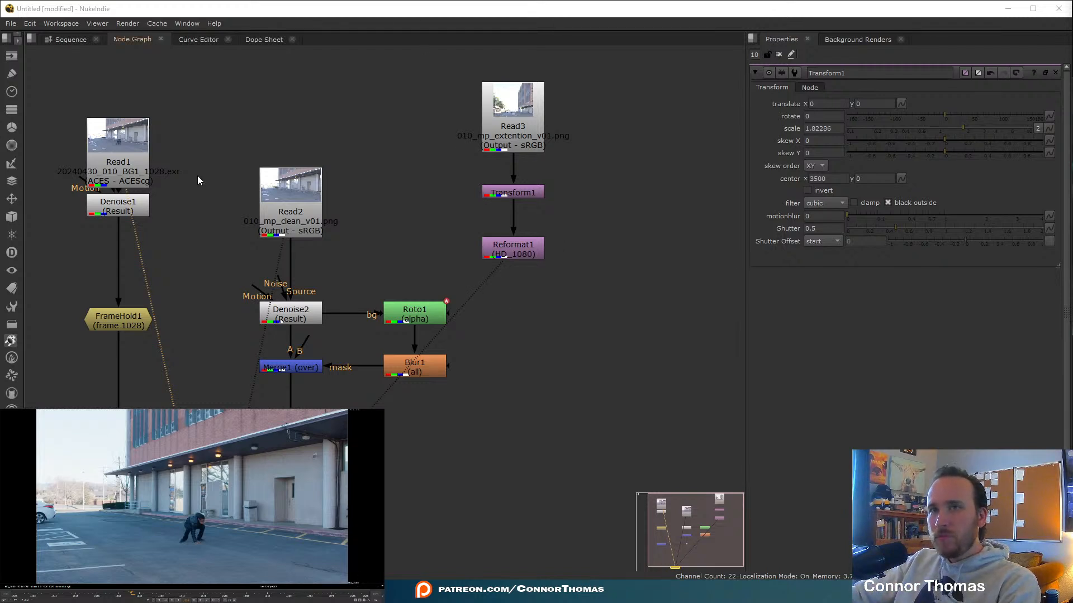
# Switch the viewer from the Read1 footage back to the reframed extended plate.
pyautogui.moveTo(157, 170); pyautogui.dragTo(326, 234, button='middle')
pyautogui.moveTo(686, 187); pyautogui.dragTo(578, 156, button='middle')
pyautogui.click(578, 156)
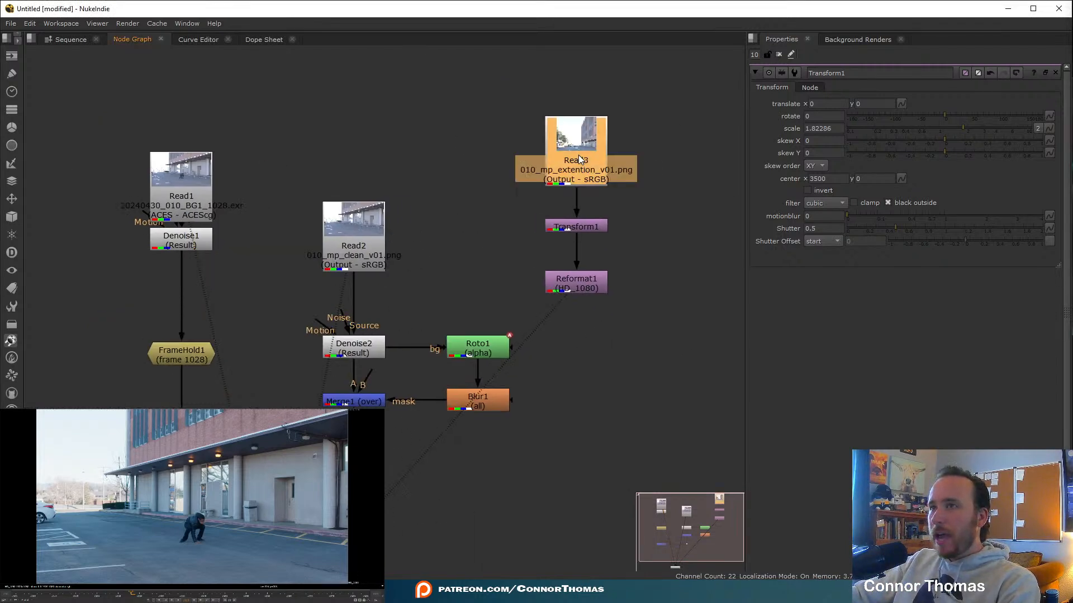
pyautogui.press('2')
pyautogui.press('1')
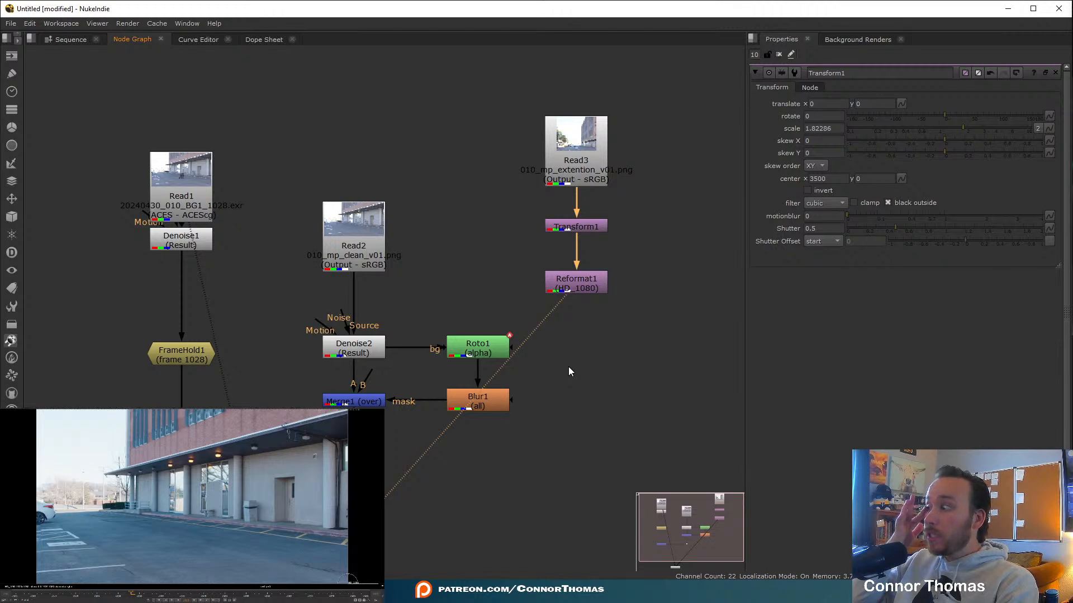
# Move the Read3, Transform1 and Reformat1 nodes together farther away from the clean plate branch.
pyautogui.moveTo(568, 366); pyautogui.dragTo(423, 352, button='middle')
pyautogui.moveTo(541, 284); pyautogui.dragTo(288, 47)
pyautogui.moveTo(436, 313); pyautogui.dragTo(612, 350)
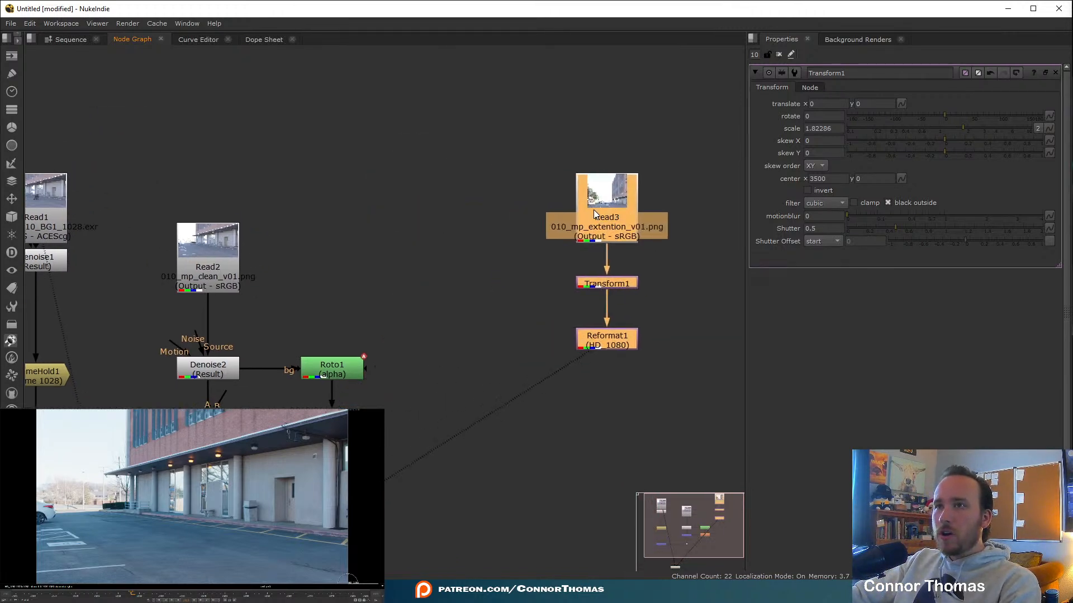
pyautogui.moveTo(612, 351); pyautogui.dragTo(514, 306, button='middle')
pyautogui.click(599, 333)
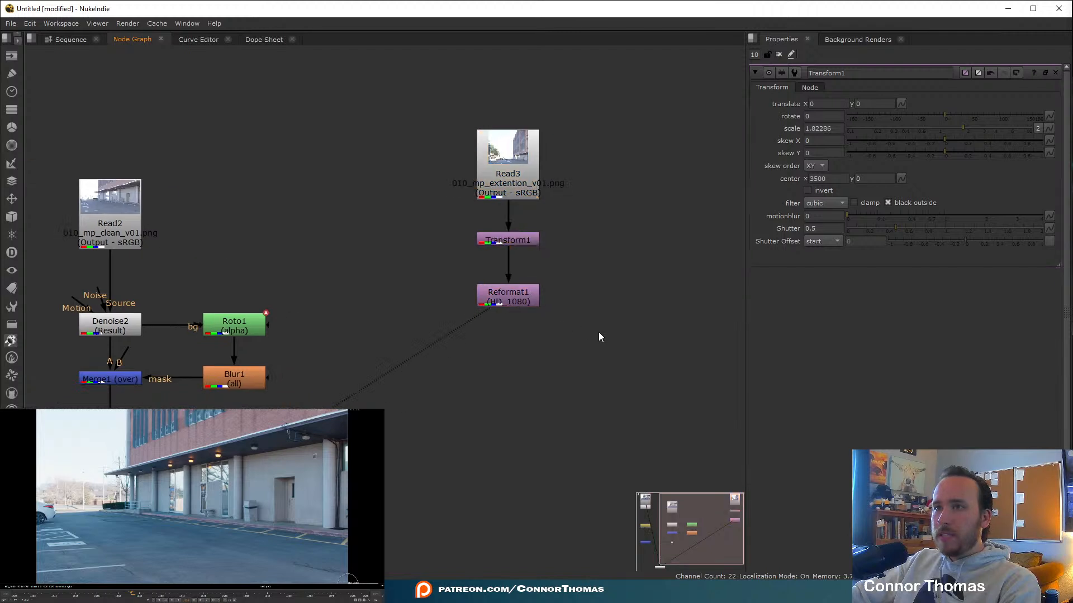
# Lower the Reformat1 node to make room and insert a new Transform node between Transform1 and Reformat1.
pyautogui.click(524, 299)
pyautogui.moveTo(525, 294); pyautogui.dragTo(525, 317)
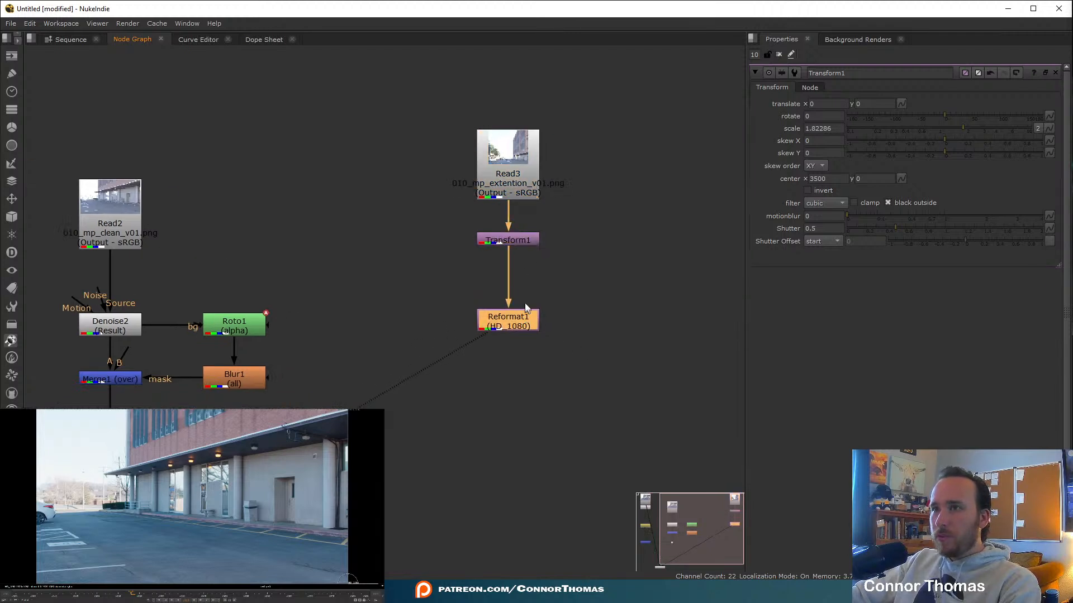
pyautogui.click(528, 238)
pyautogui.press('t')
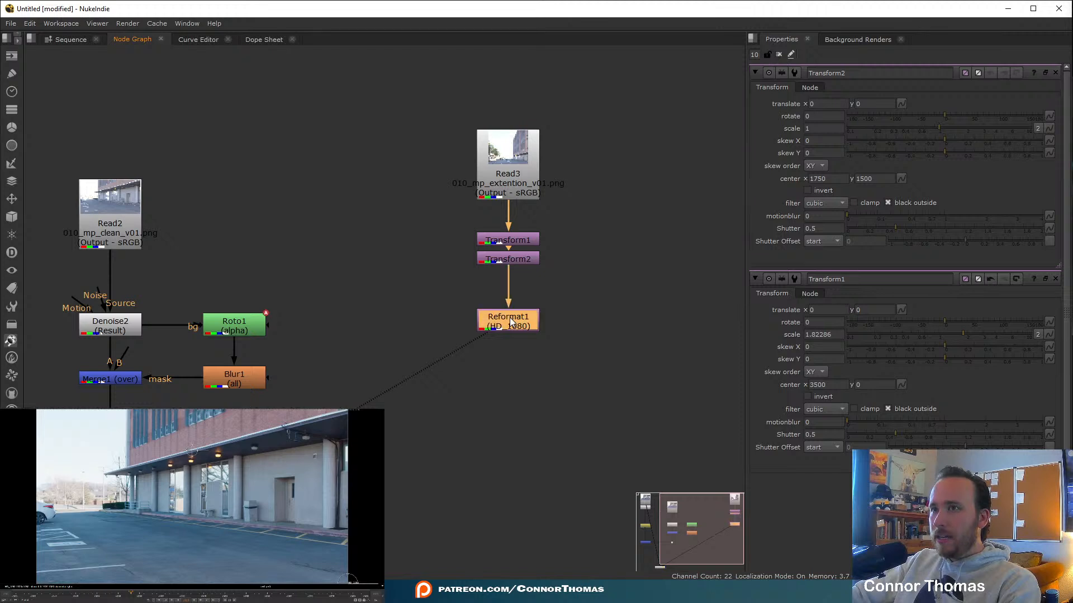
pyautogui.click(561, 414)
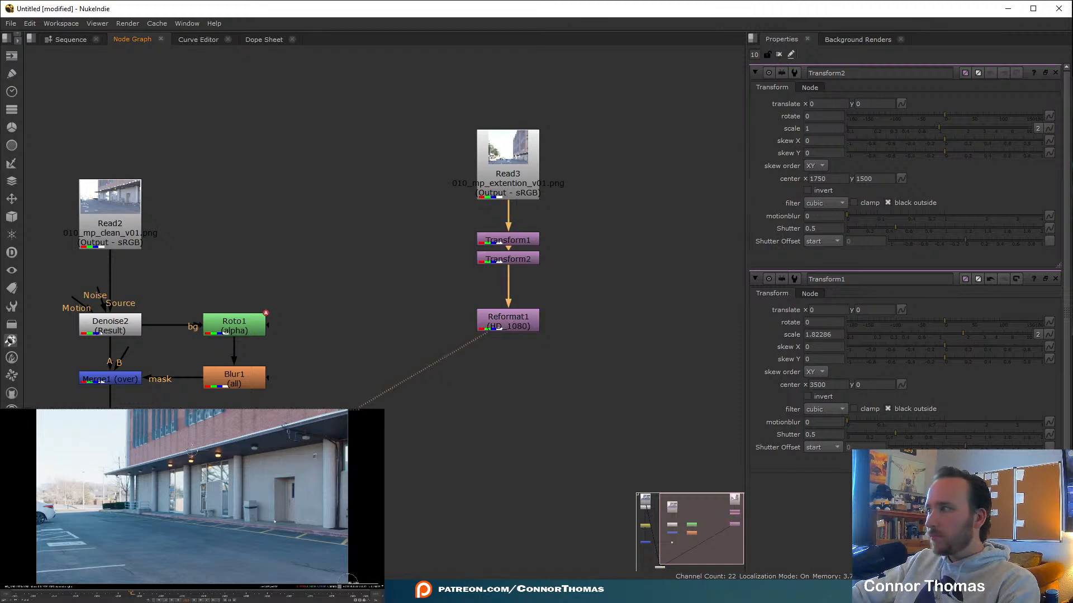
# Move the playhead to frame 1019 and fit the extended plate in the viewer.
pyautogui.scroll(-4, 240, 520)
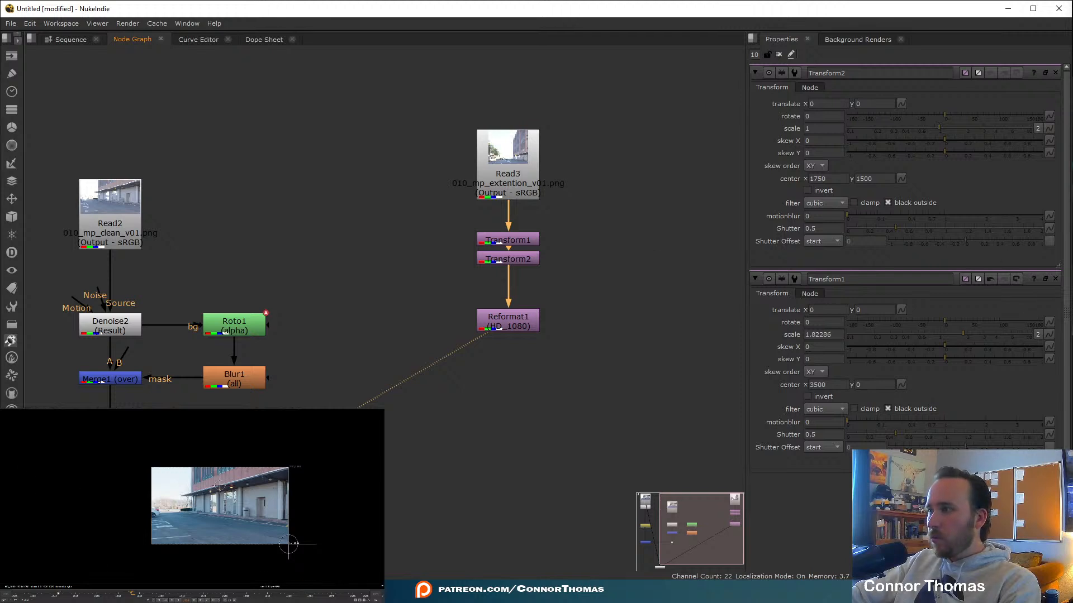
pyautogui.click(36, 592)
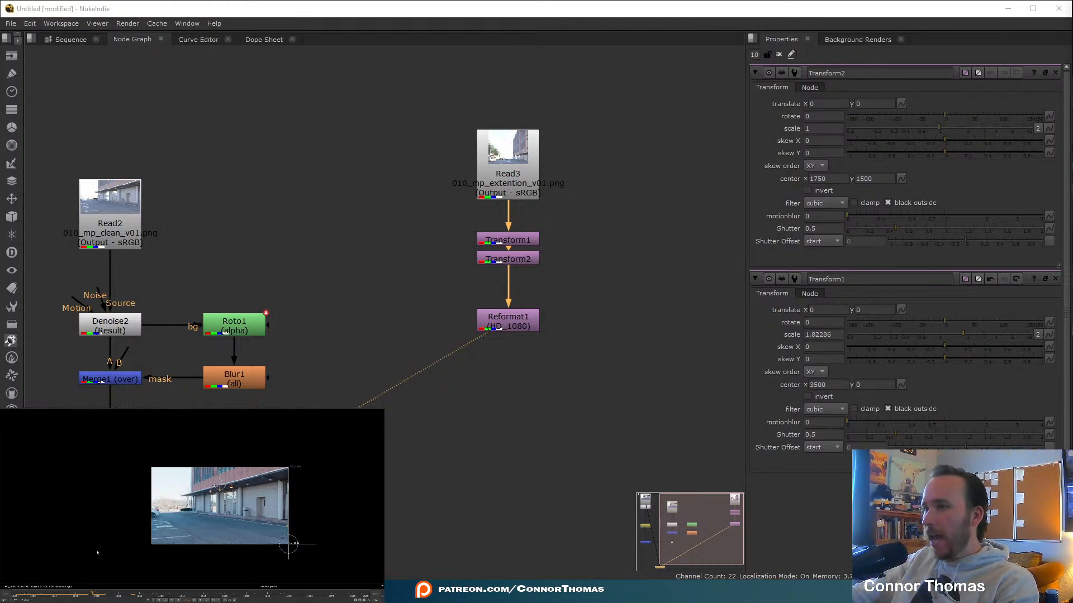
pyautogui.press('f')
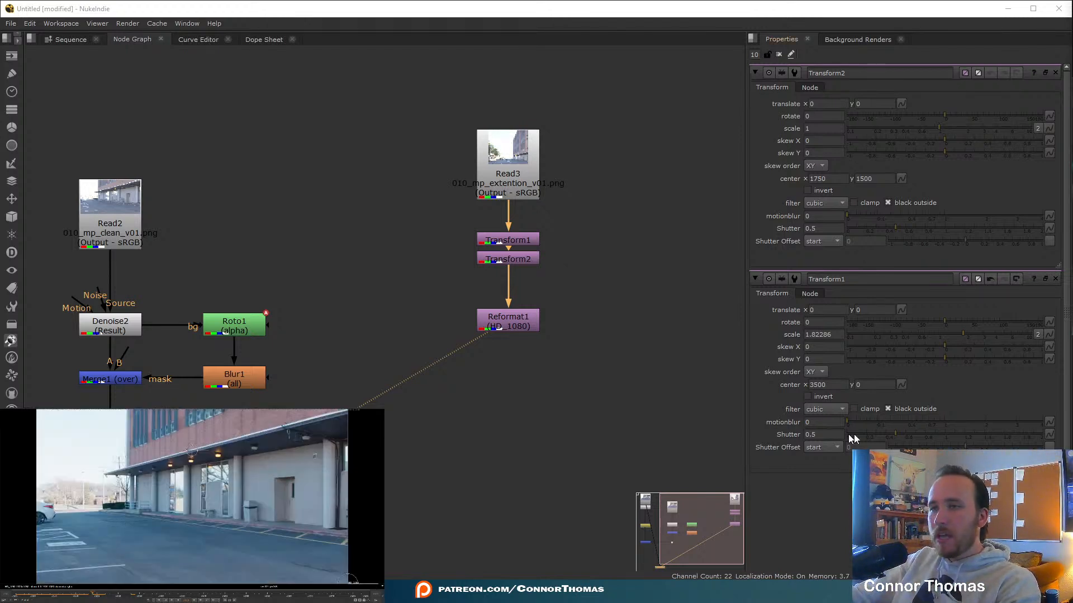
# Close Transform1's properties and limit the number of open node property panels to 1.
pyautogui.click(1055, 279)
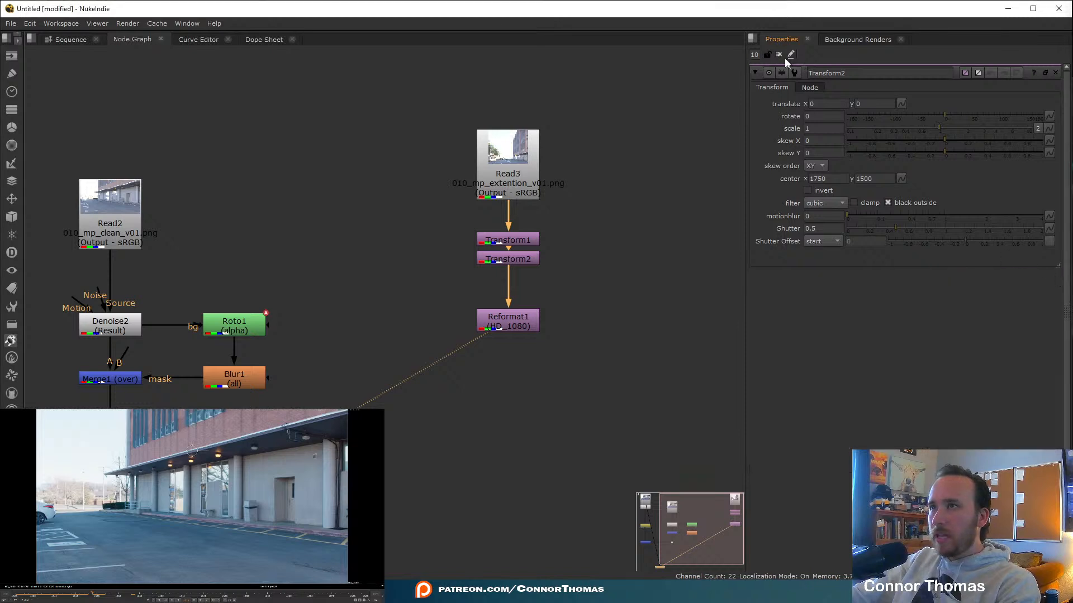
pyautogui.click(732, 253)
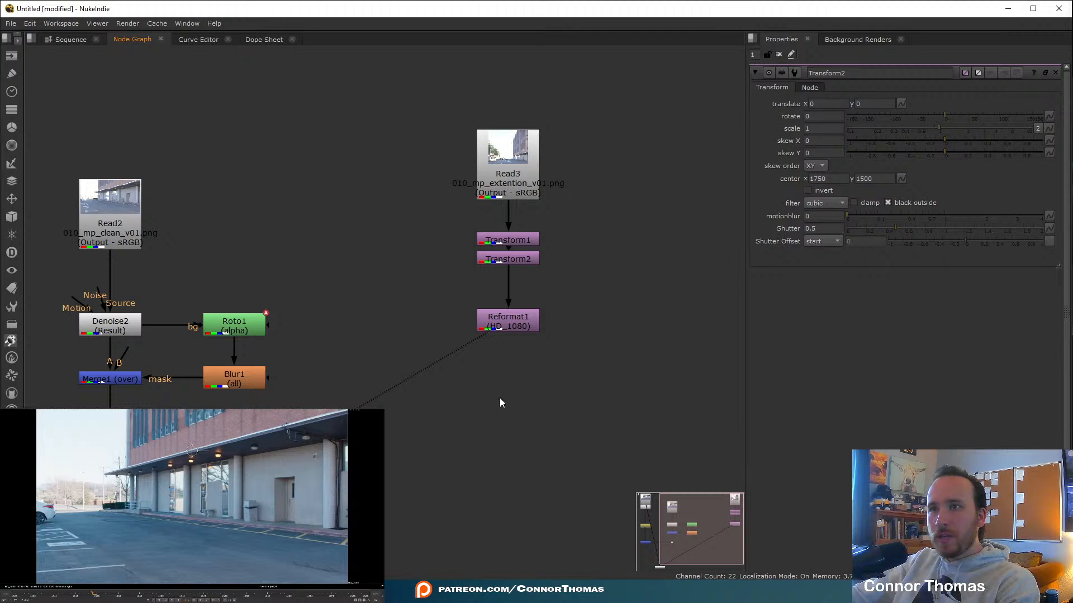
# Move the whole Read3 branch, with both Transforms and Reformat1, lower and closer to the Roto1 and Blur1 nodes.
pyautogui.moveTo(542, 366); pyautogui.dragTo(665, 366, button='middle')
pyautogui.moveTo(693, 371); pyautogui.dragTo(571, 38)
pyautogui.moveTo(620, 150); pyautogui.dragTo(532, 272)
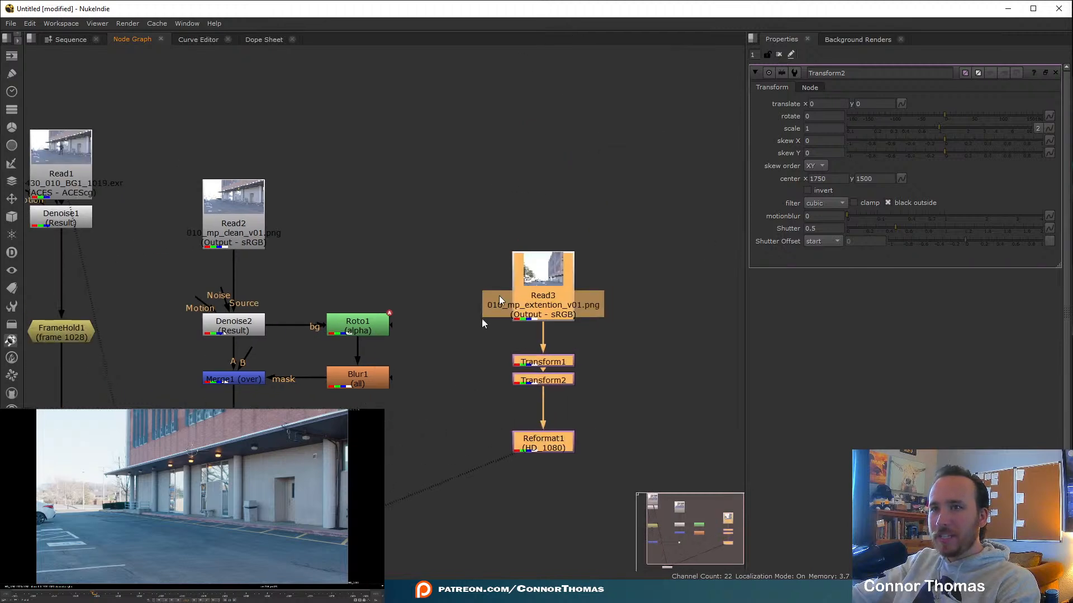
pyautogui.click(474, 352)
pyautogui.moveTo(465, 387); pyautogui.dragTo(522, 345, button='middle')
# Display the Read1 footage in the viewer and move the playhead to frame 1023.
pyautogui.click(109, 404)
pyautogui.press('1')
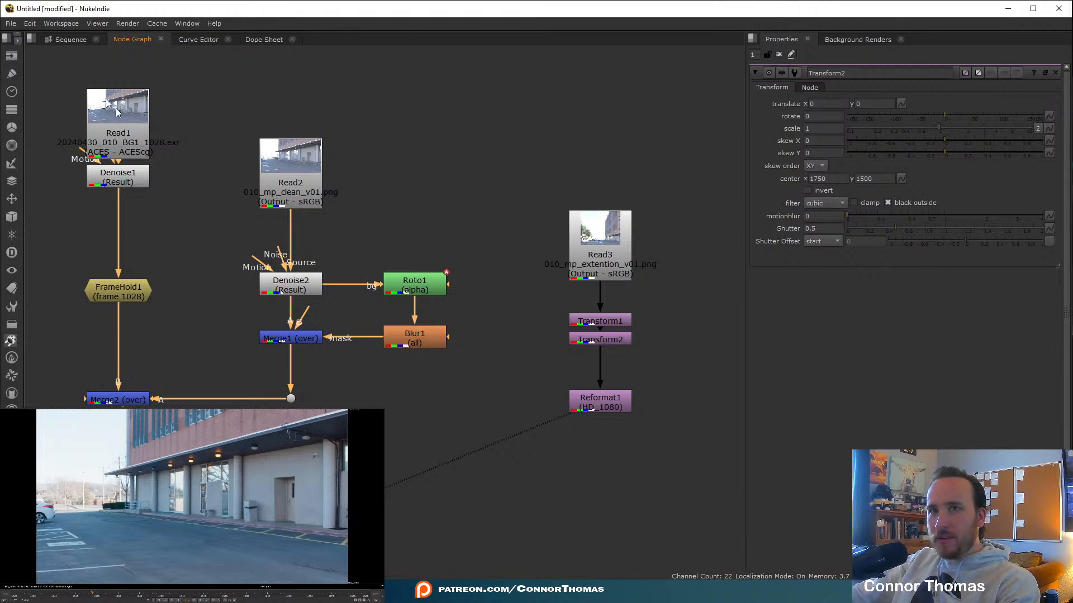
pyautogui.click(119, 143)
pyautogui.press('1')
pyautogui.moveTo(86, 597); pyautogui.dragTo(108, 597)
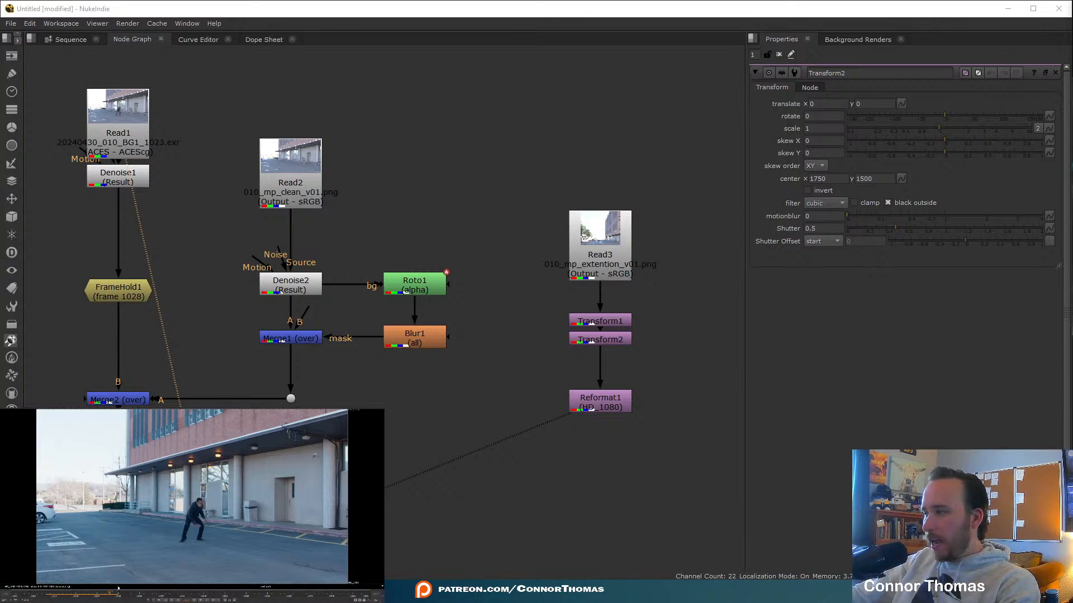
# Set keyframes at frame 1023 on Transform2's translate x and y, both with value 0.
pyautogui.moveTo(618, 369); pyautogui.dragTo(455, 311, button='middle')
pyautogui.click(436, 283)
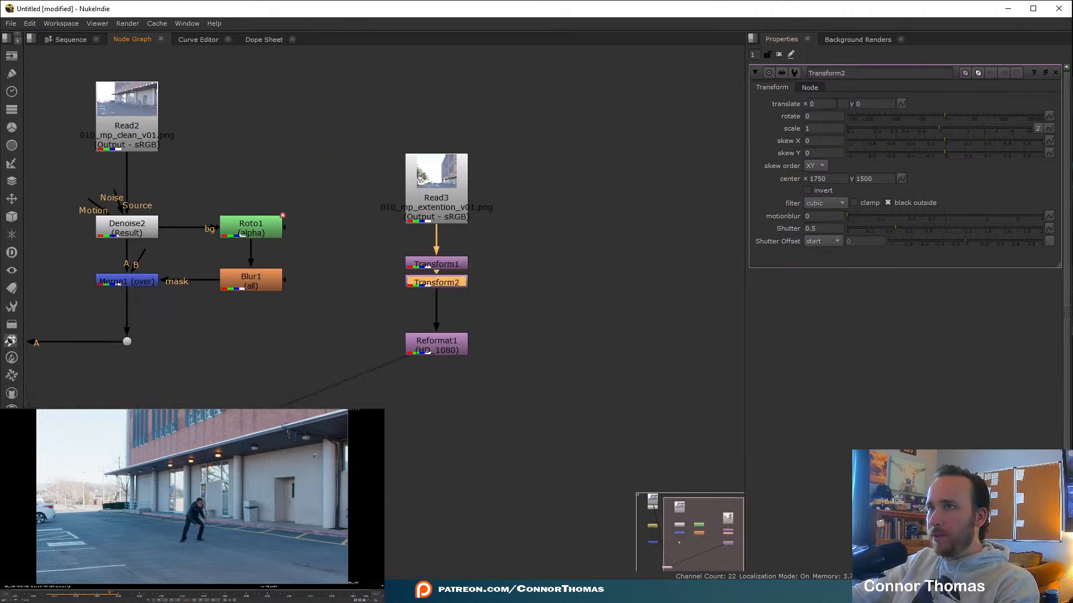
pyautogui.rightClick(831, 102)
pyautogui.click(848, 110)
pyautogui.rightClick(876, 100)
pyautogui.click(884, 104)
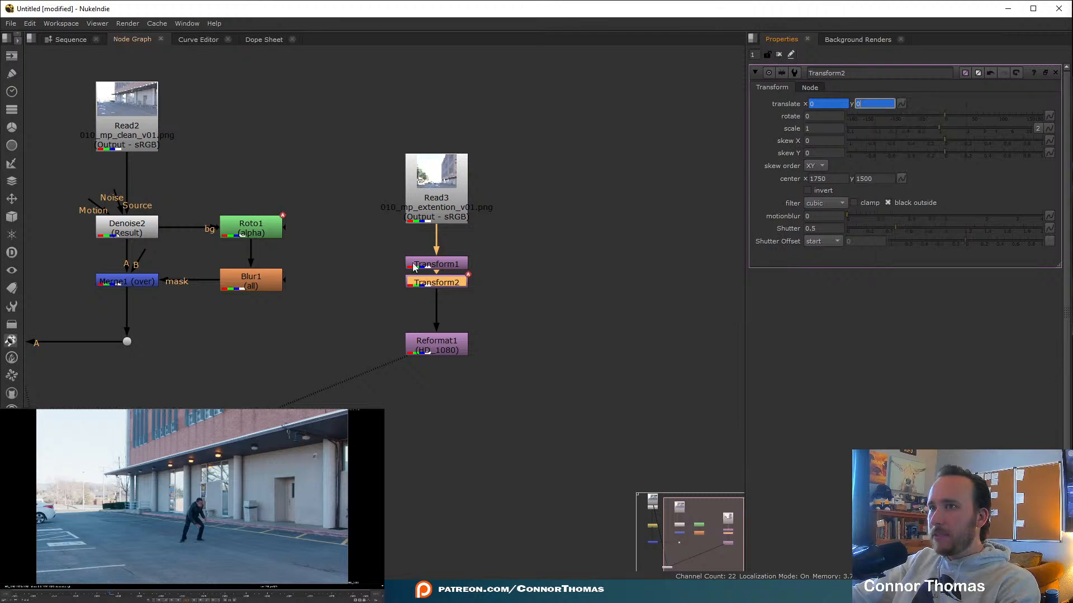
# Space the two Transforms apart, placing Transform1 directly under Read3 and Transform2 just above Reformat1.
pyautogui.moveTo(444, 284); pyautogui.dragTo(445, 301)
pyautogui.moveTo(439, 263); pyautogui.dragTo(437, 240)
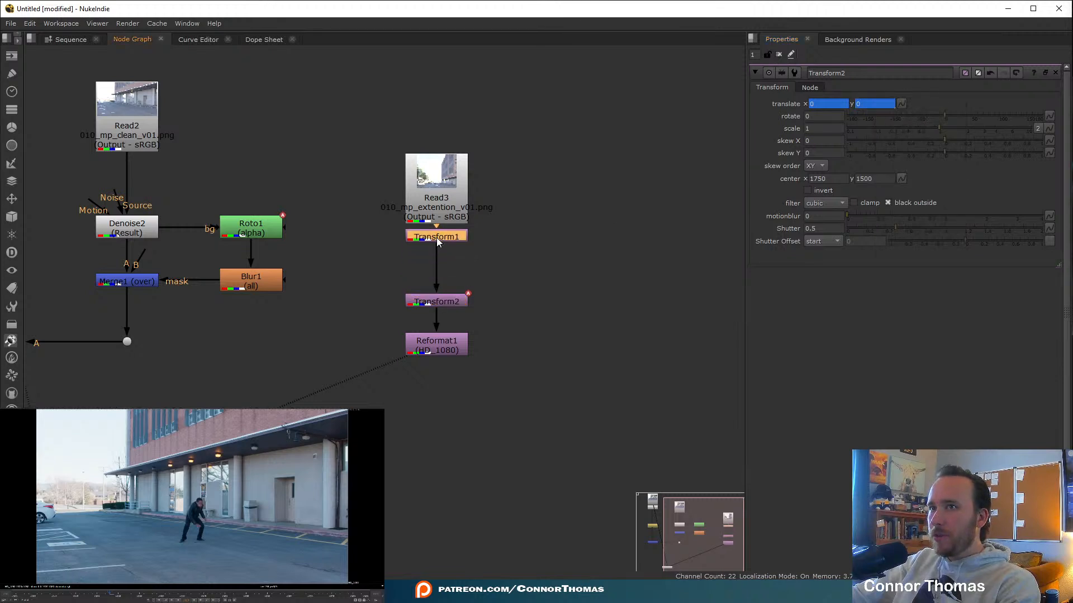
pyautogui.click(476, 309)
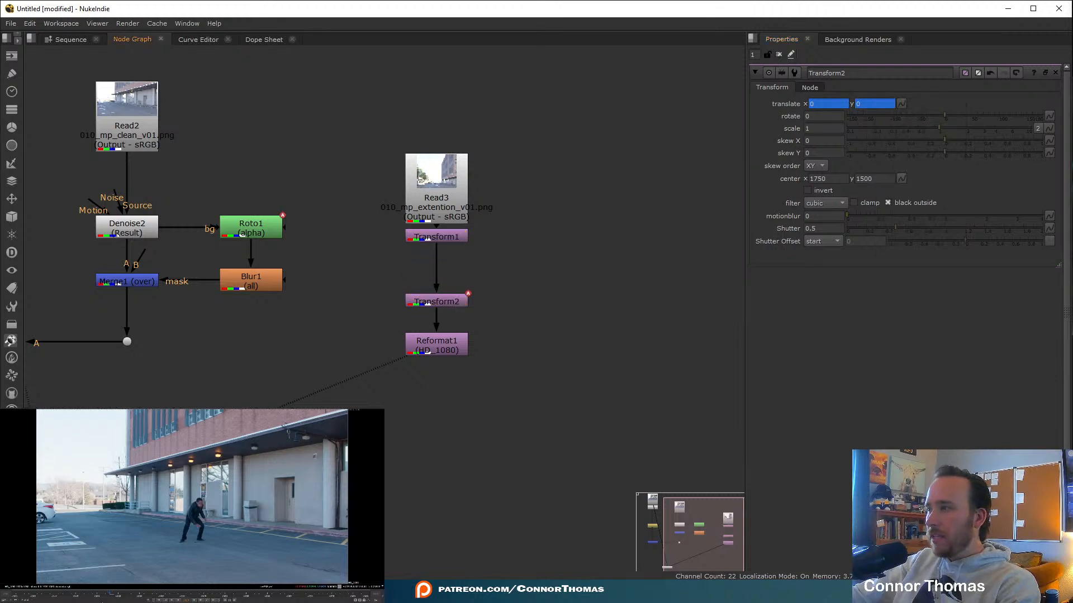
# Go to the first frame of the shot and make an initial offset on Transform2 of translate x 336, y -310.
pyautogui.click(112, 594)
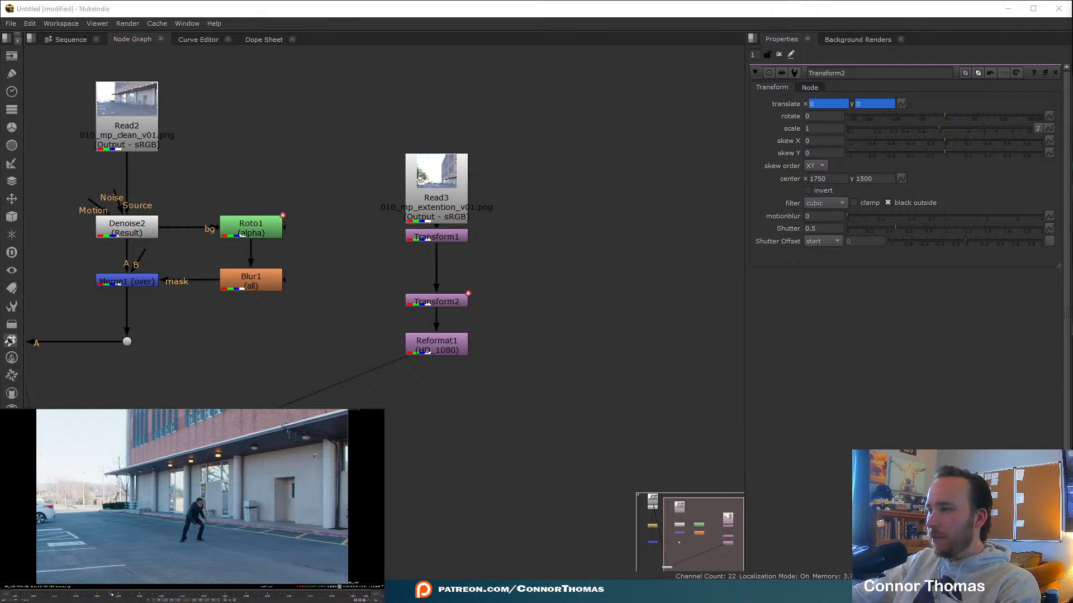
pyautogui.moveTo(111, 594); pyautogui.dragTo(12, 600)
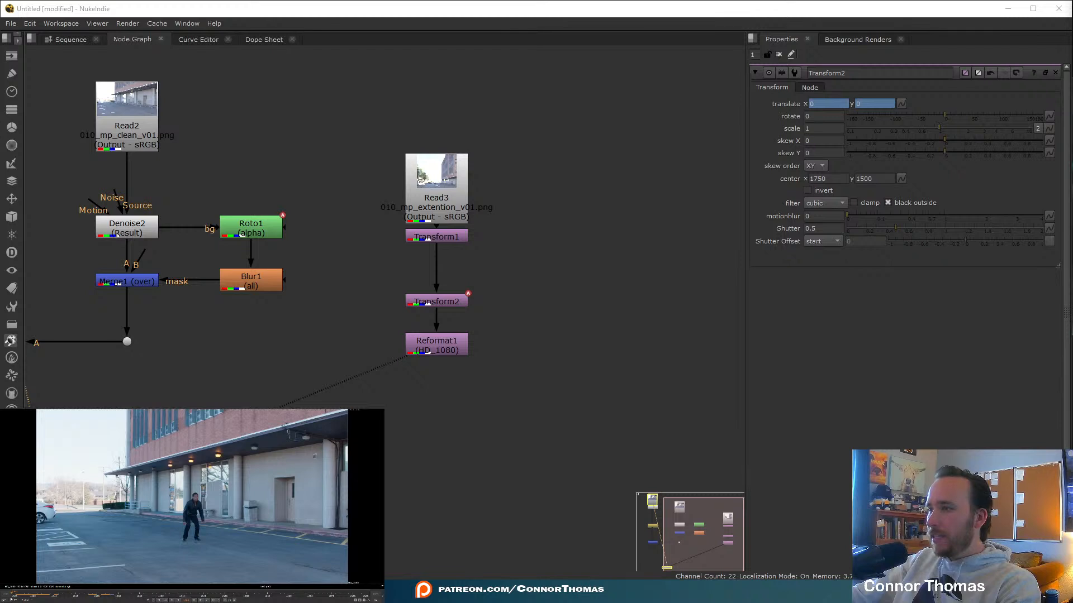
pyautogui.scroll(-3, 139, 516)
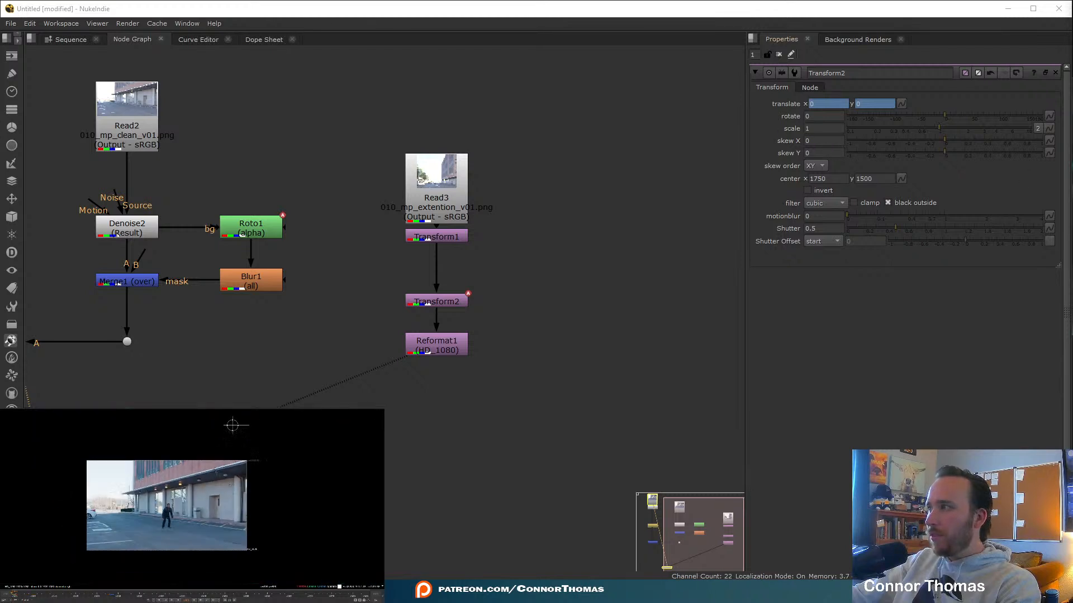
pyautogui.scroll(-1, 191, 459)
pyautogui.moveTo(216, 436); pyautogui.dragTo(239, 458)
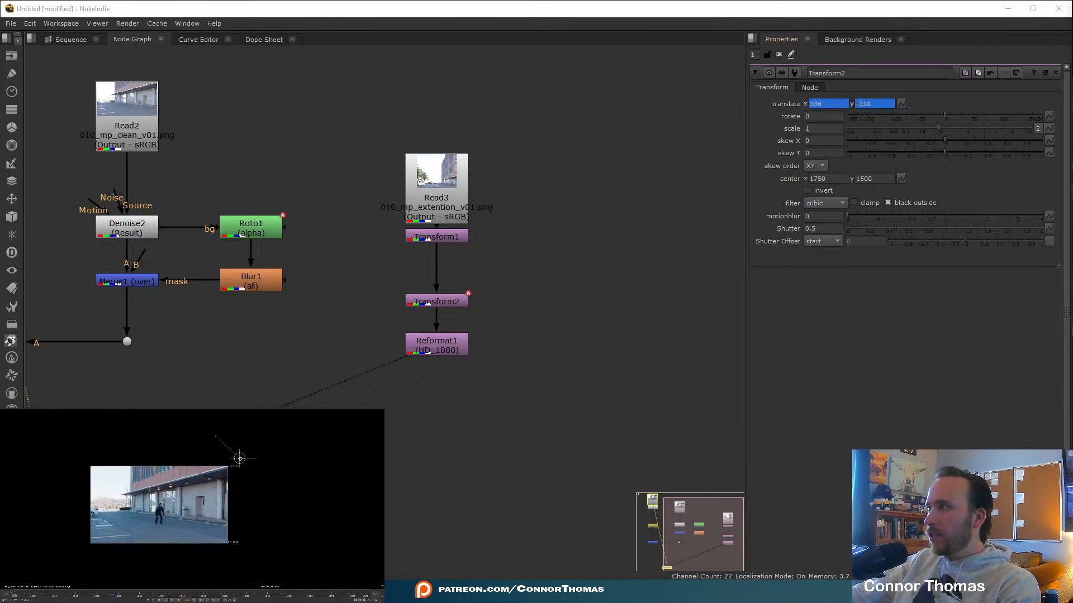
pyautogui.click(586, 331)
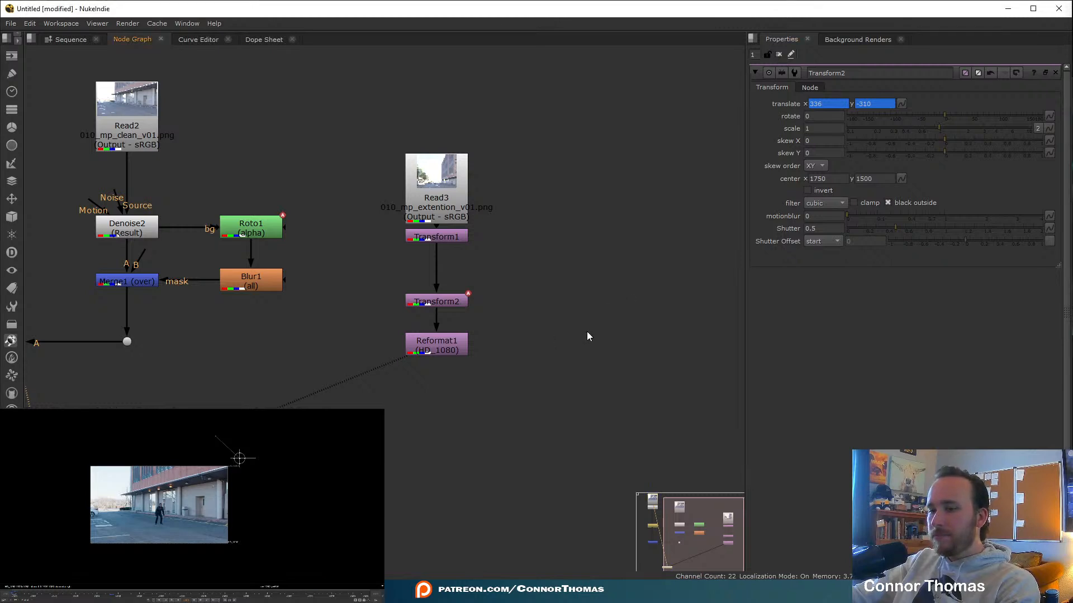
# At the first frame, offset Transform2 to translate x 2850, y -3460 so the frame sits on the sky, and play back the move.
pyautogui.press('1')
pyautogui.press('2')
pyautogui.moveTo(172, 497); pyautogui.dragTo(263, 602)
pyautogui.press('1')
pyautogui.press('2')
pyautogui.press('1')
pyautogui.scroll(-2, 253, 529)
pyautogui.moveTo(251, 529); pyautogui.dragTo(227, 471, button='middle')
pyautogui.press('2')
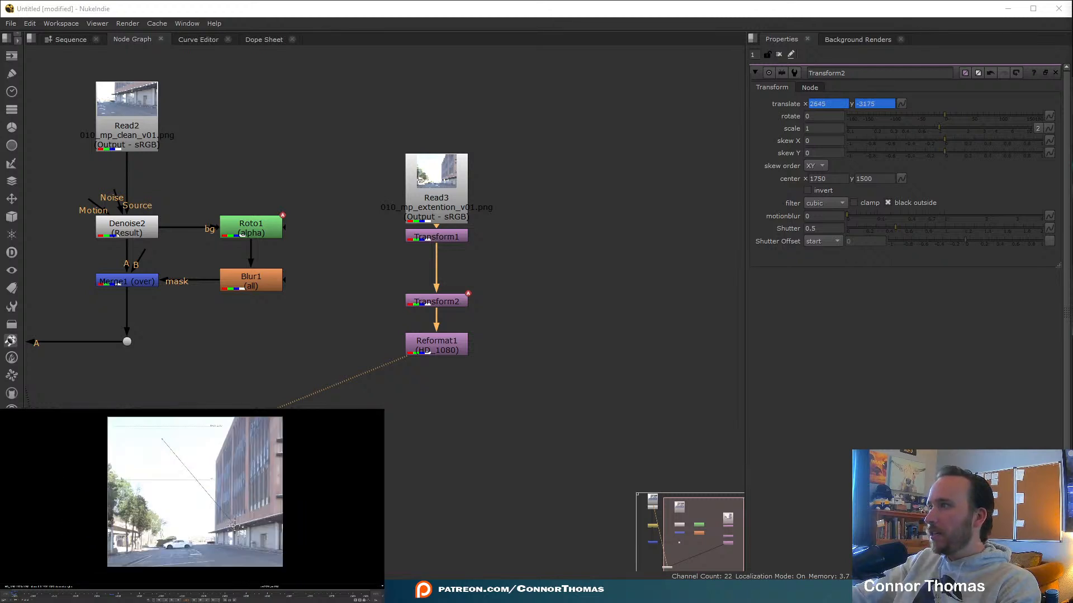
pyautogui.moveTo(234, 523); pyautogui.dragTo(240, 534)
pyautogui.press('1')
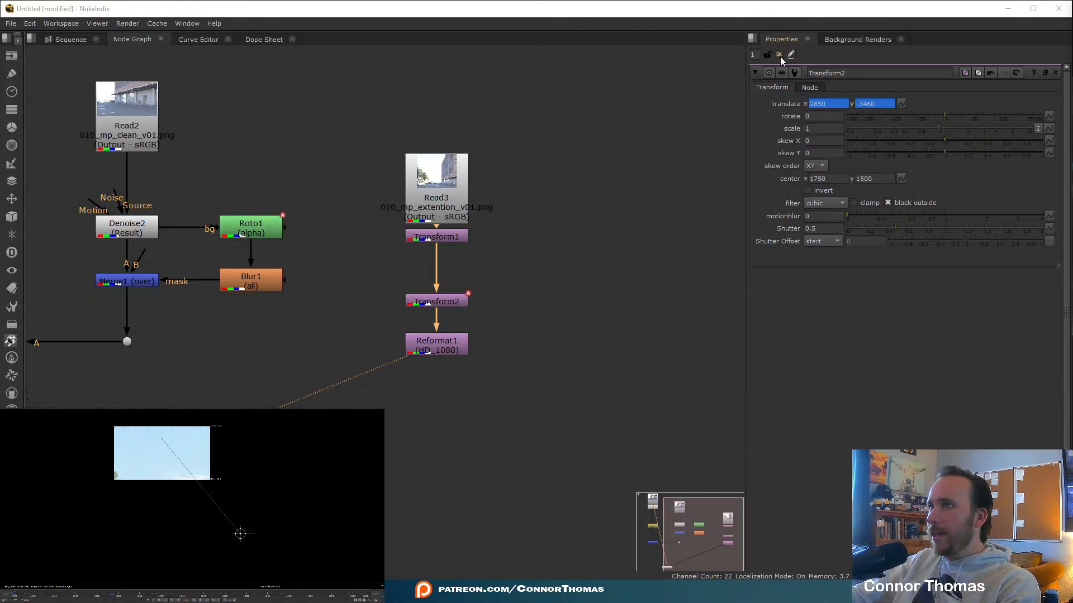
pyautogui.press('f')
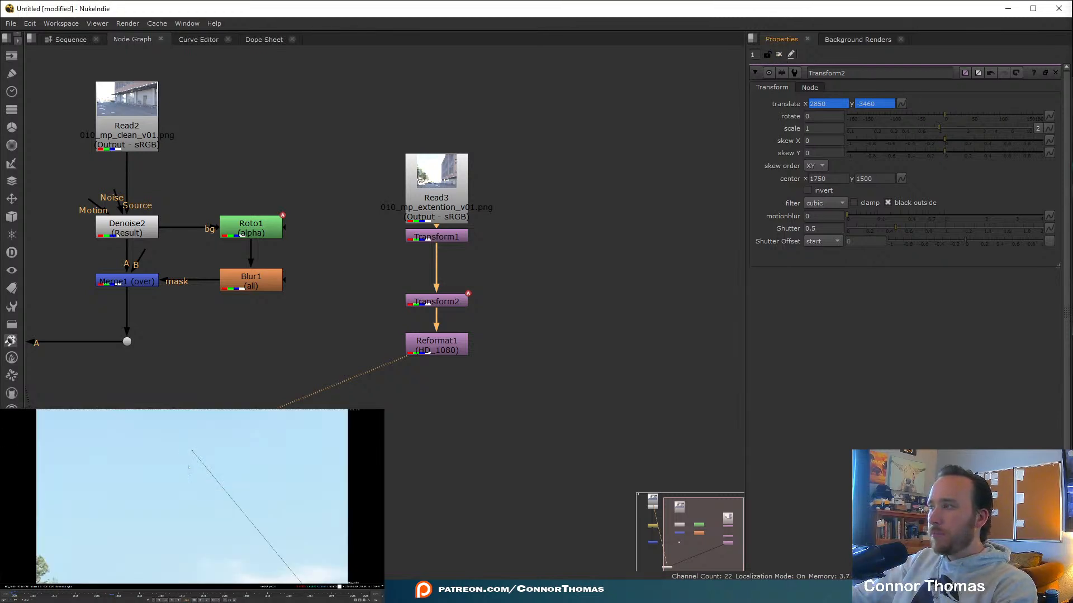
pyautogui.press('l')
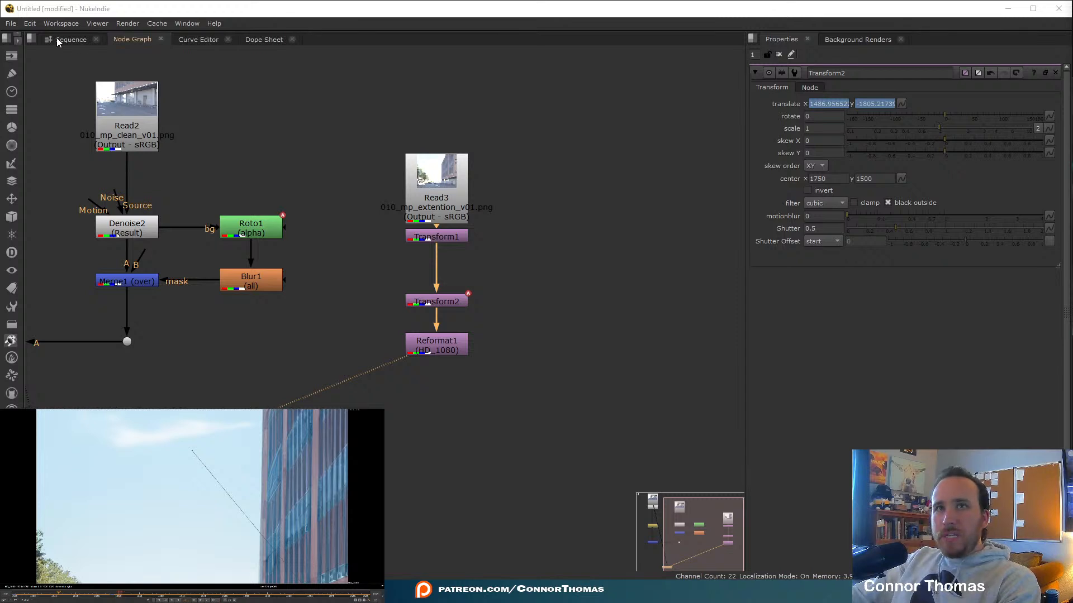
# In the Dope Sheet, shift Transform2's starting translate keyframes to frame 1011 and play back the faster move.
pyautogui.click(264, 40)
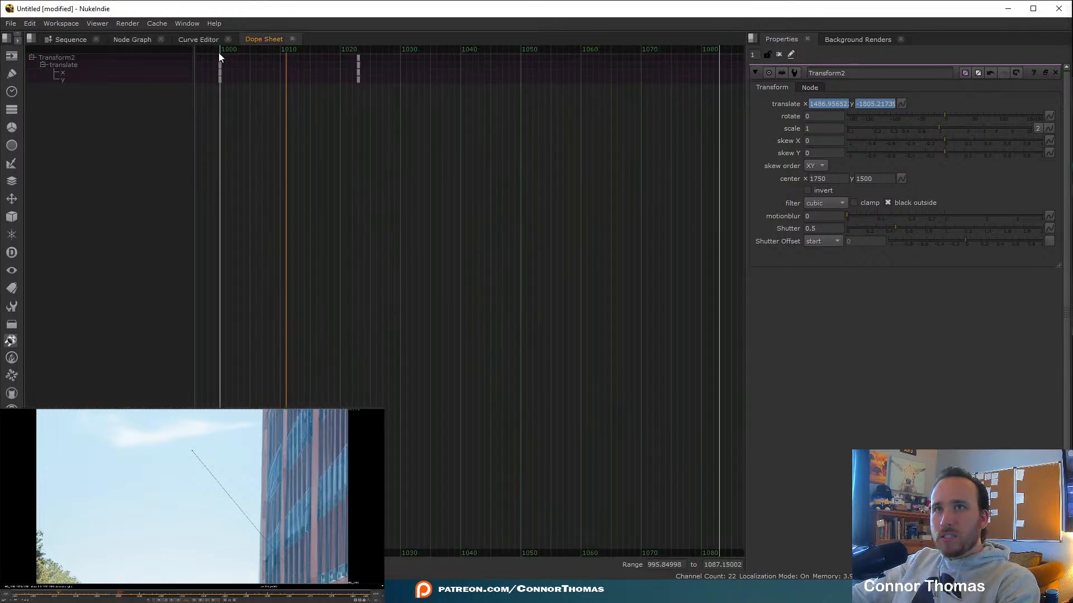
pyautogui.moveTo(220, 63); pyautogui.dragTo(286, 65)
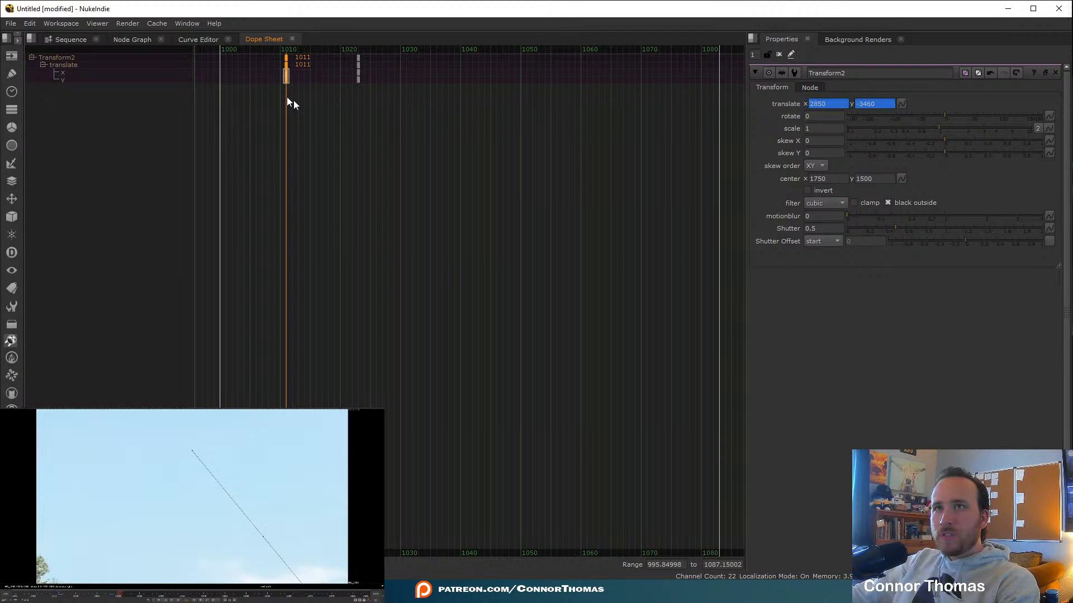
pyautogui.click(155, 601)
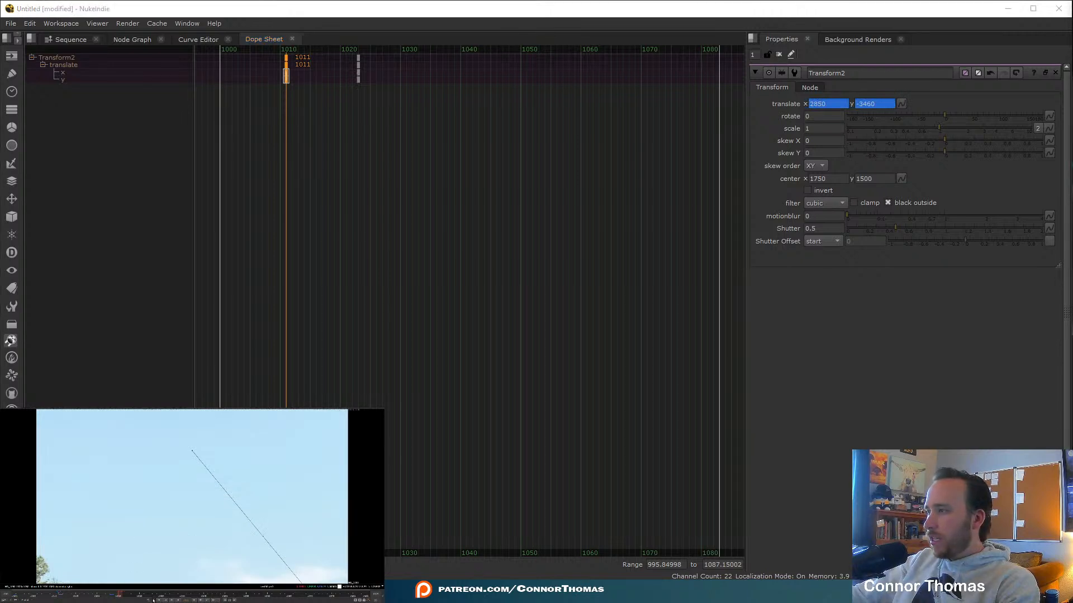
pyautogui.click(196, 600)
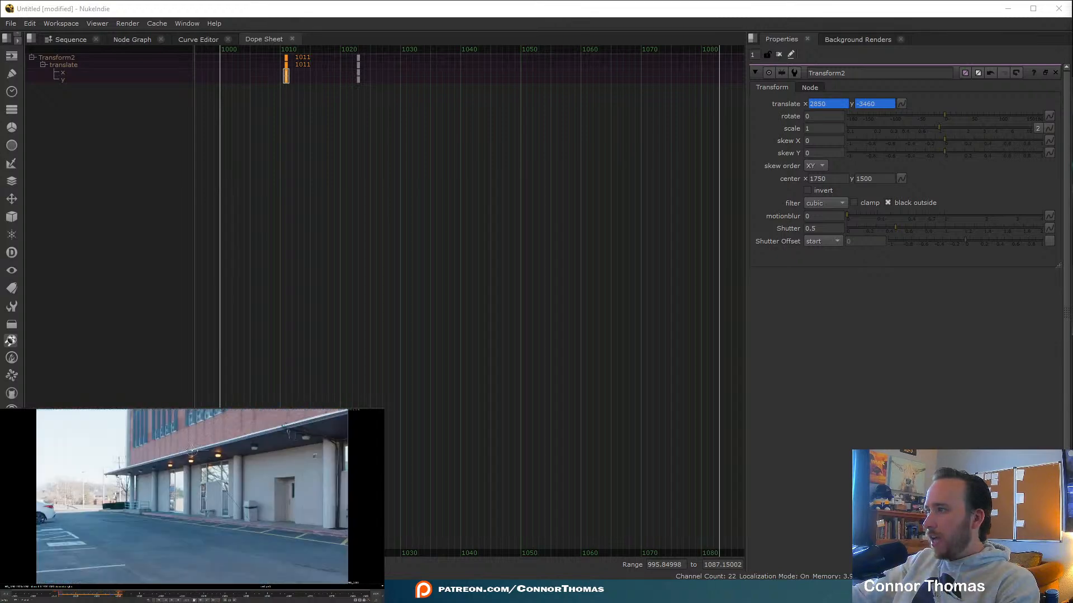
# Set Transform2's motionblur to 1 in the Read3 branch and review the blurred camera move.
pyautogui.click(149, 40)
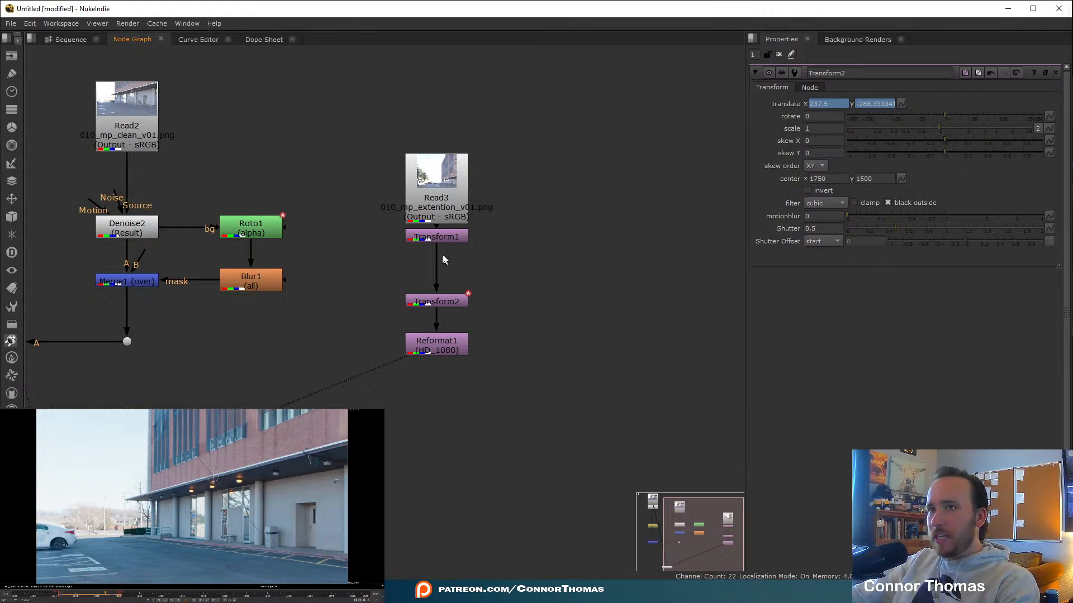
pyautogui.click(436, 303)
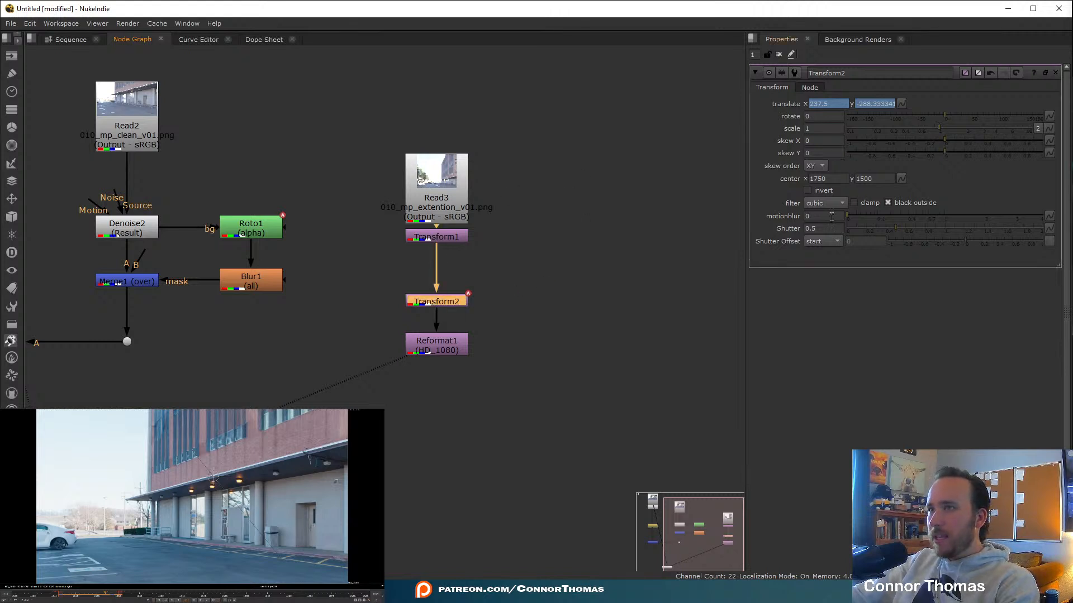
pyautogui.moveTo(831, 216); pyautogui.dragTo(775, 216)
pyautogui.write('1')
pyautogui.press('Return')
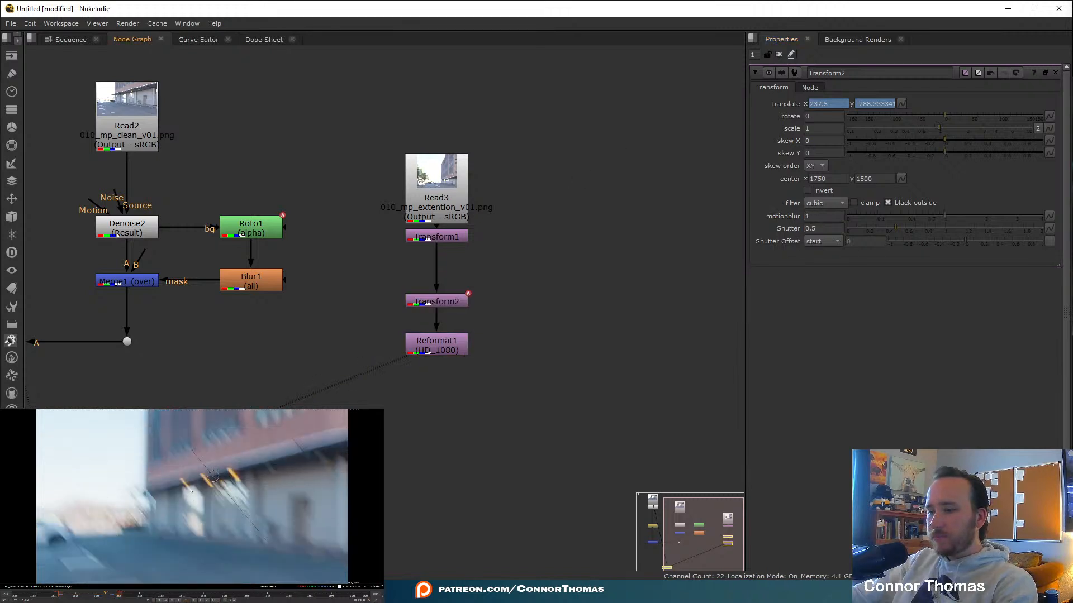
pyautogui.click(118, 594)
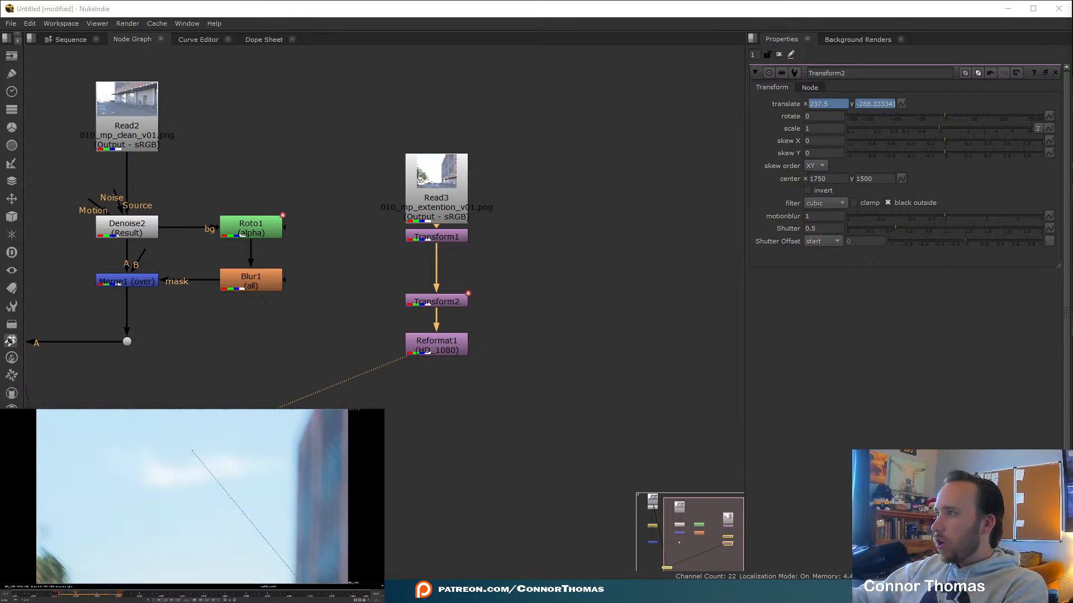
# Set Transform2's scale to 1.1 while viewing the landing framing of the plate.
pyautogui.click(113, 597)
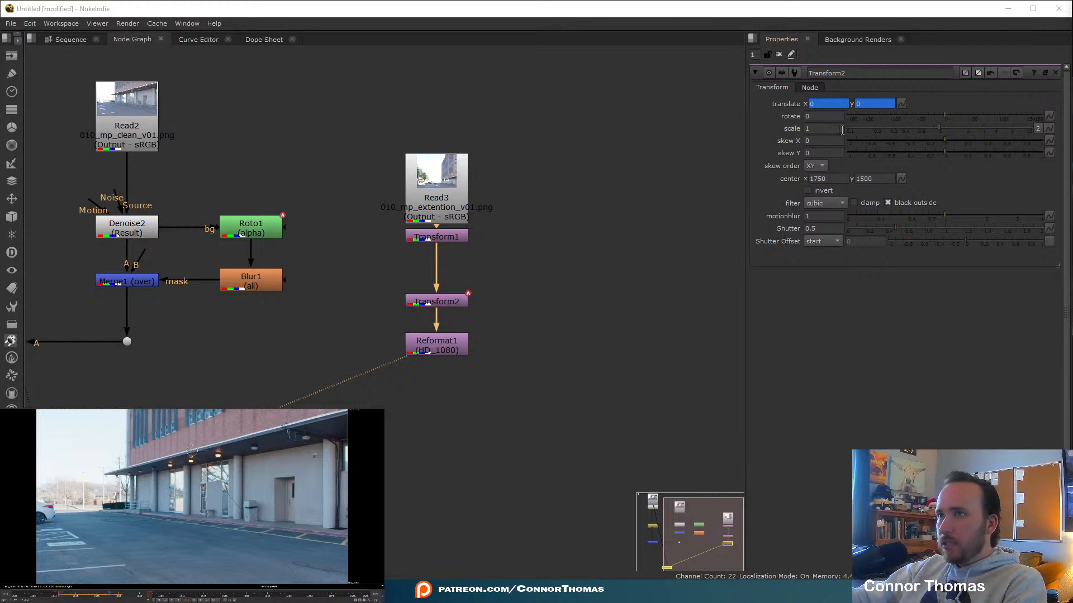
pyautogui.click(823, 130)
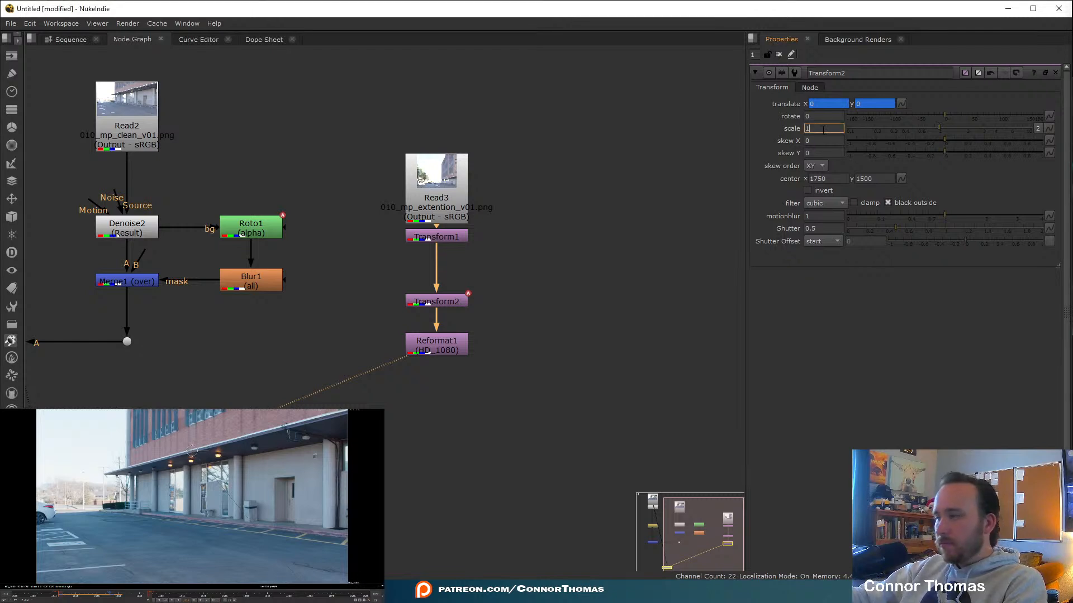
pyautogui.write('.1')
pyautogui.press('Return')
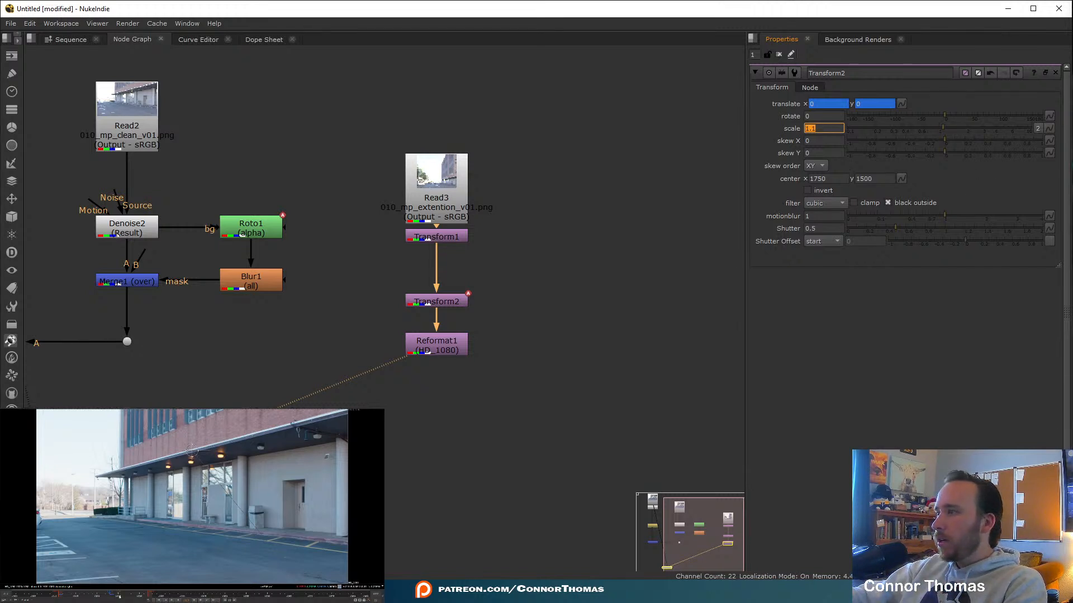
# Delete Transform2's translate x and y keyframes at x -36, y -6 within the landing shake, and review the motion.
pyautogui.click(116, 595)
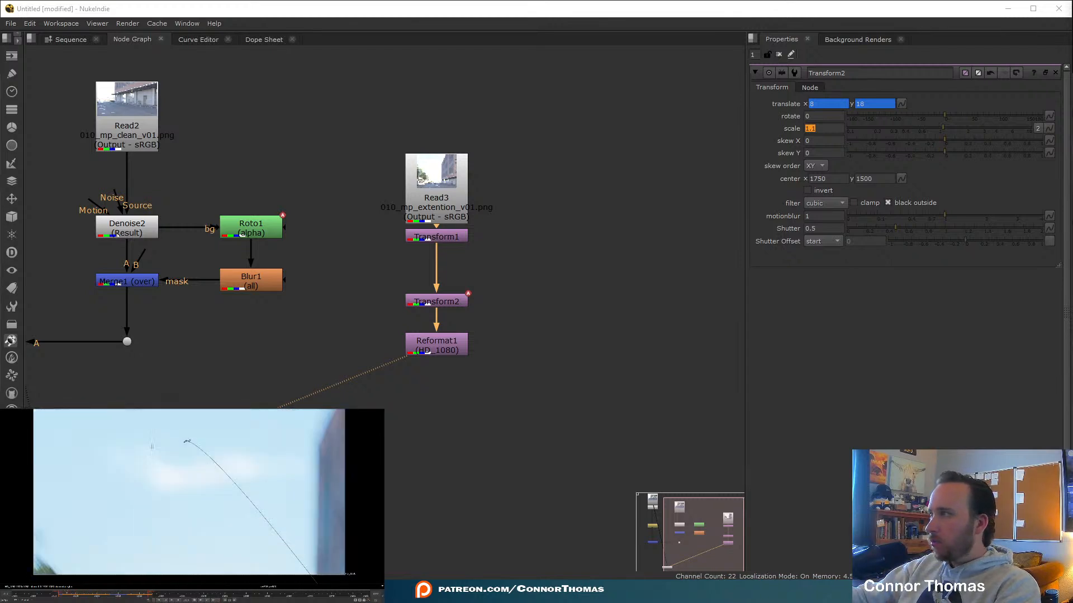
pyautogui.press('k')
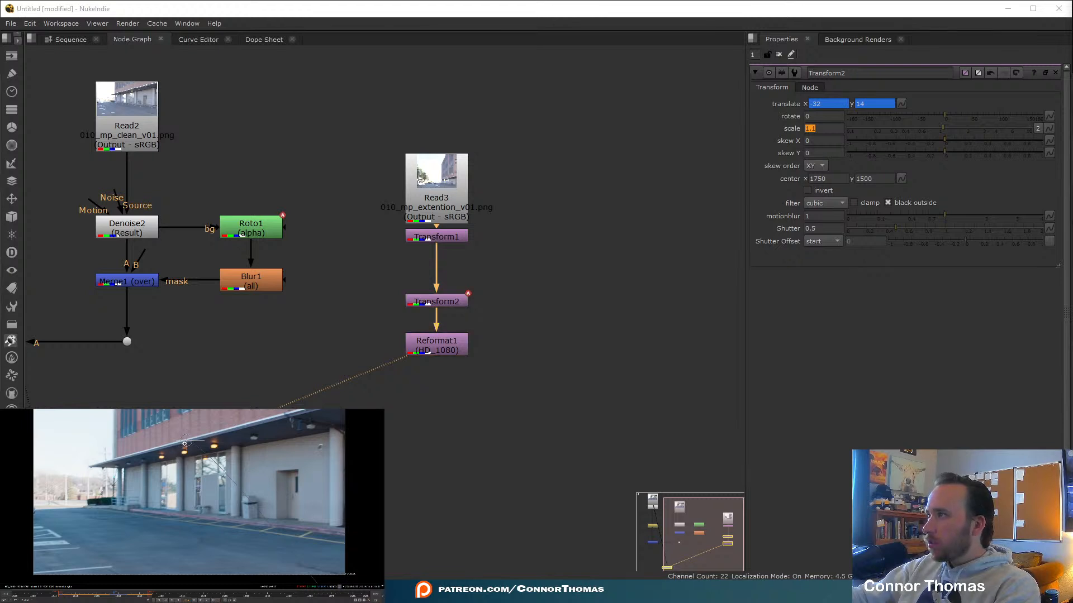
pyautogui.click(120, 596)
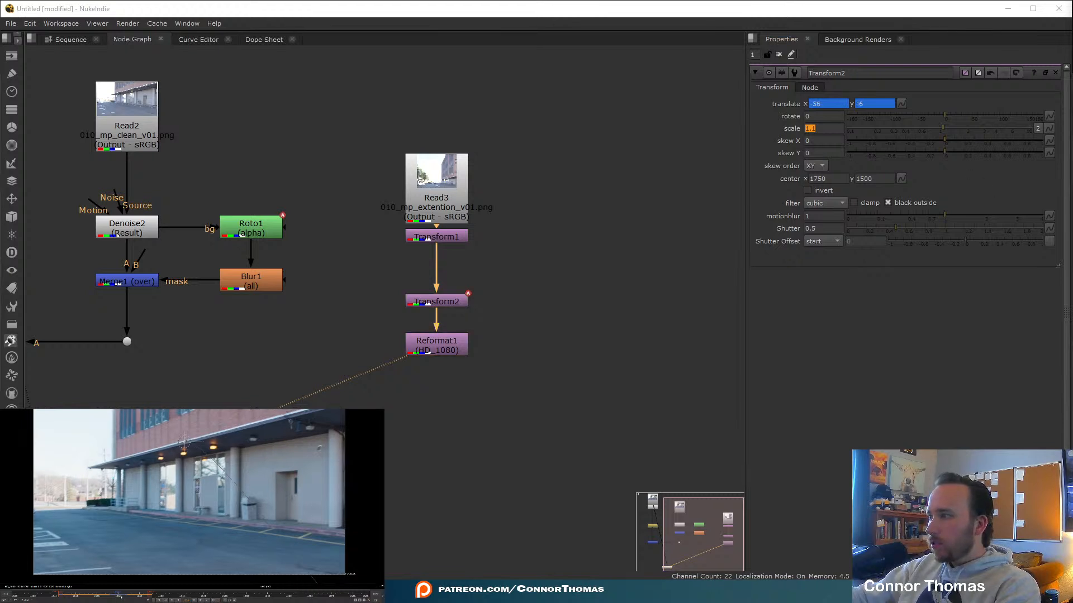
pyautogui.rightClick(825, 103)
pyautogui.click(845, 118)
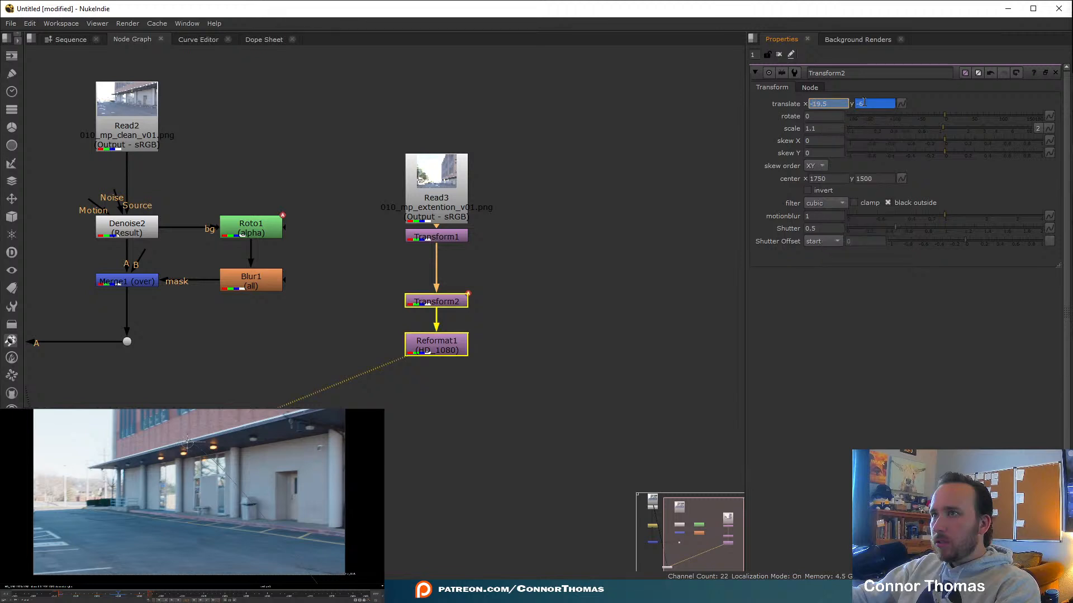
pyautogui.rightClick(864, 103)
pyautogui.click(884, 115)
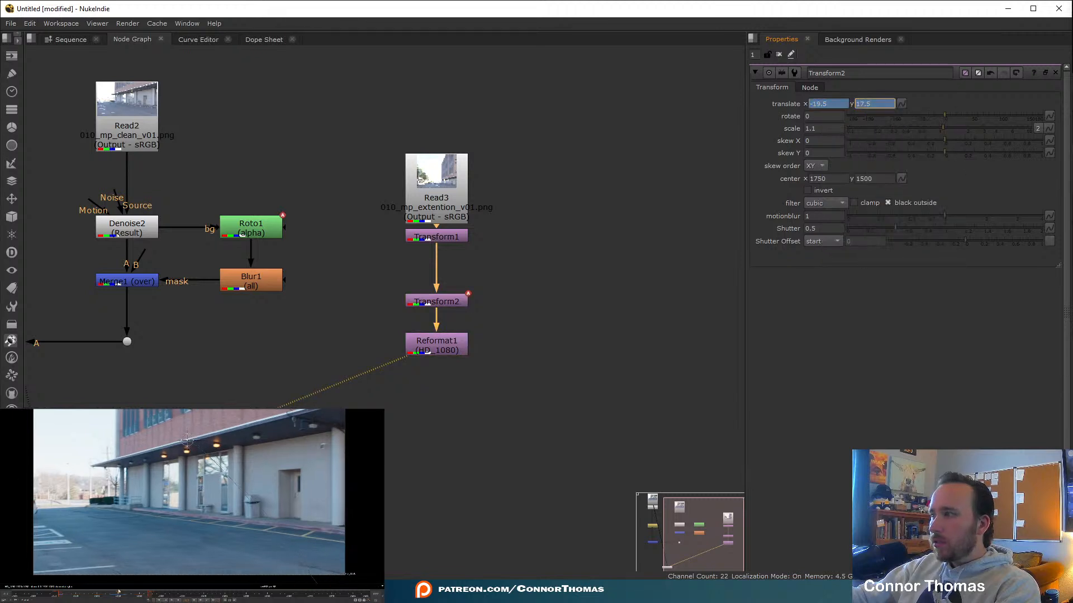
pyautogui.press('Left')
pyautogui.press('Left')
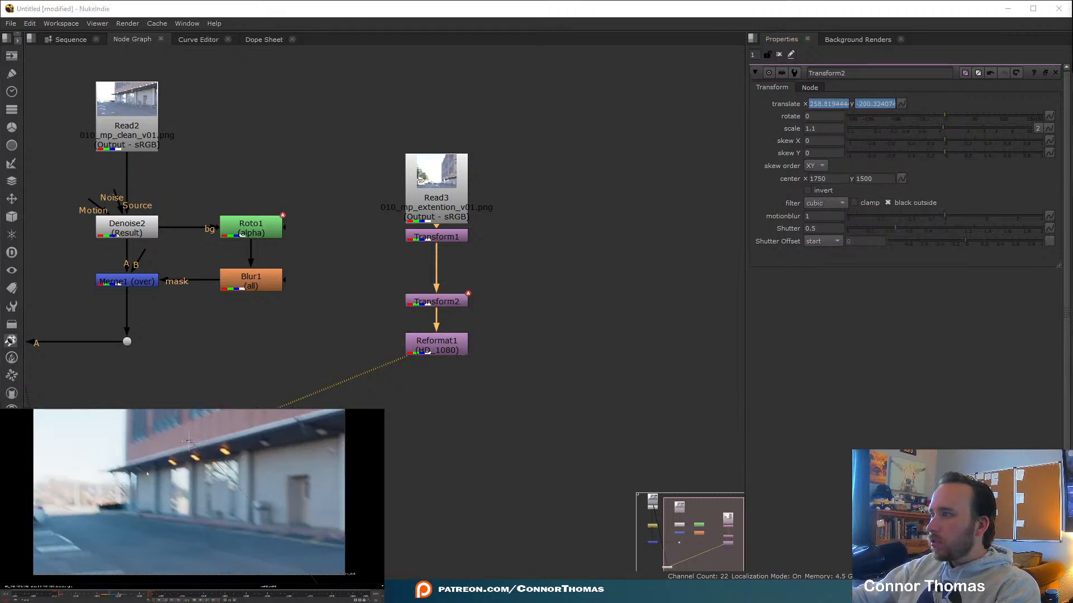
pyautogui.press('l')
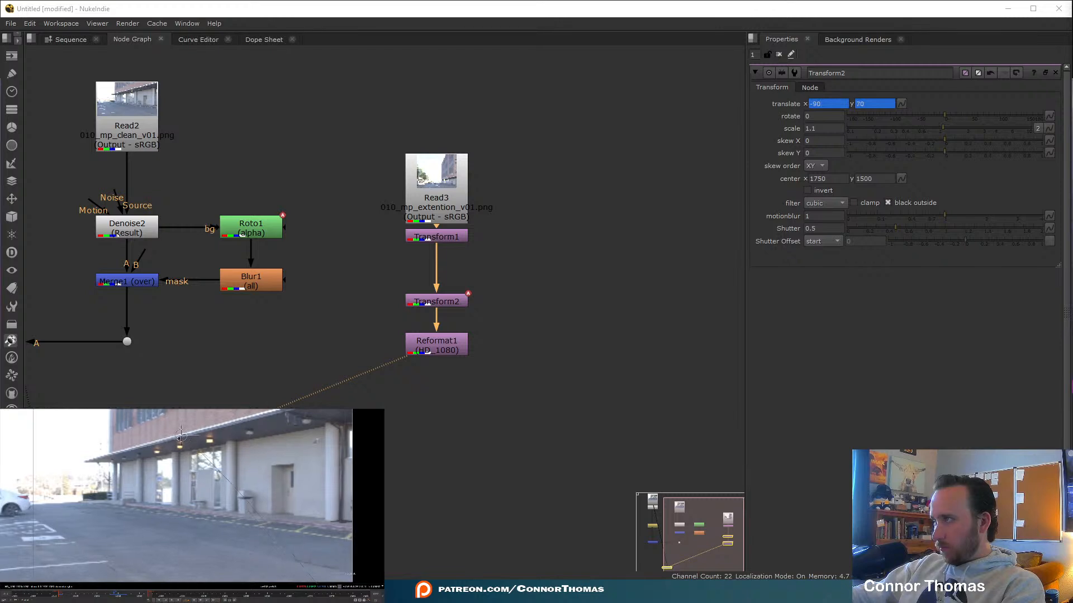
# Extend the landing shake on Transform2 with keyframes at translate x 6, y -16 and, further along, x -30, y -32.
pyautogui.click(124, 597)
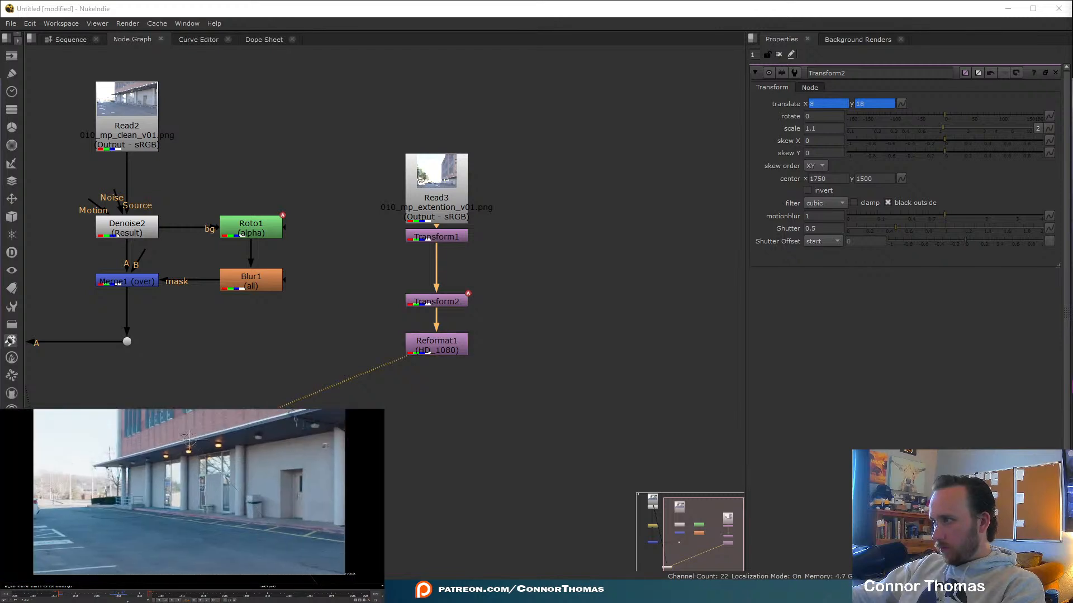
pyautogui.click(130, 596)
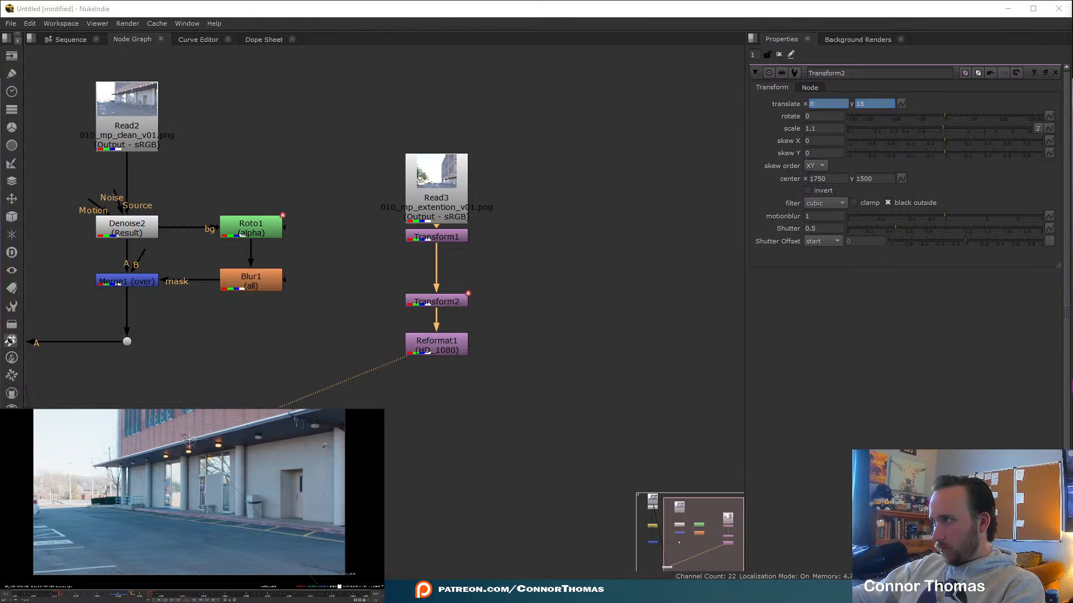
pyautogui.moveTo(189, 439); pyautogui.dragTo(190, 445)
pyautogui.press('1')
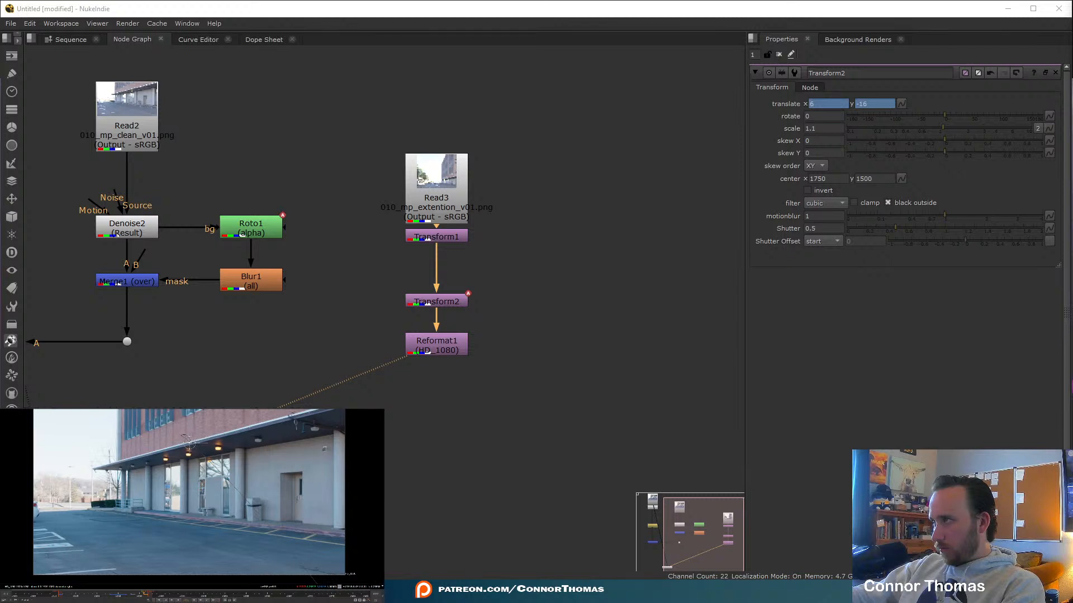
pyautogui.press('2')
pyautogui.moveTo(190, 444); pyautogui.dragTo(186, 445)
pyautogui.press('1')
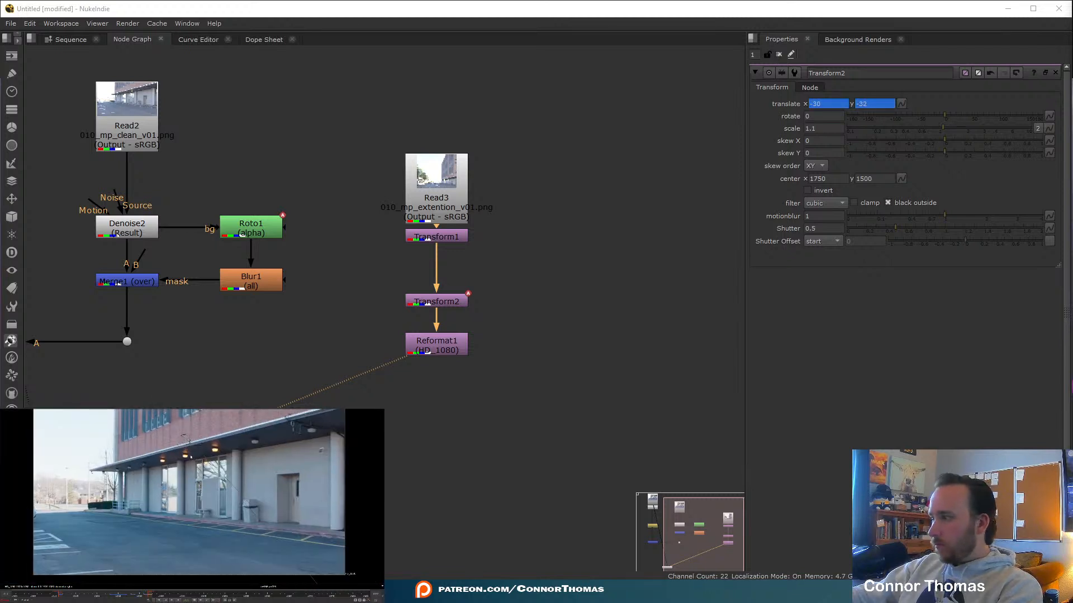
pyautogui.press('2')
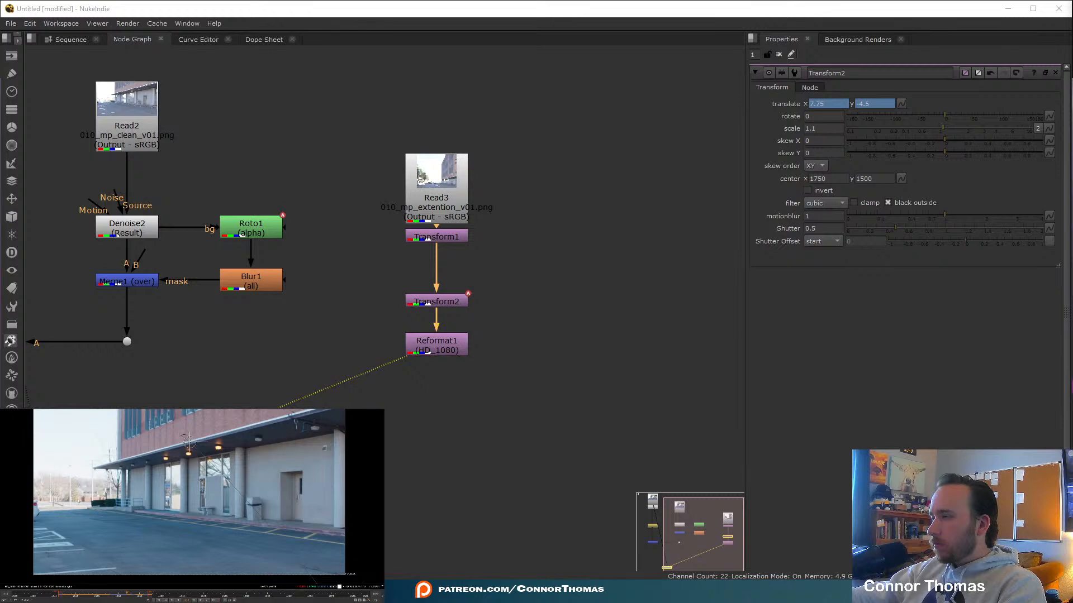
# Adjust Transform2's position within the shake to translate y 10, compare it with the other viewer input, and play back the animation.
pyautogui.moveTo(189, 441); pyautogui.dragTo(188, 442)
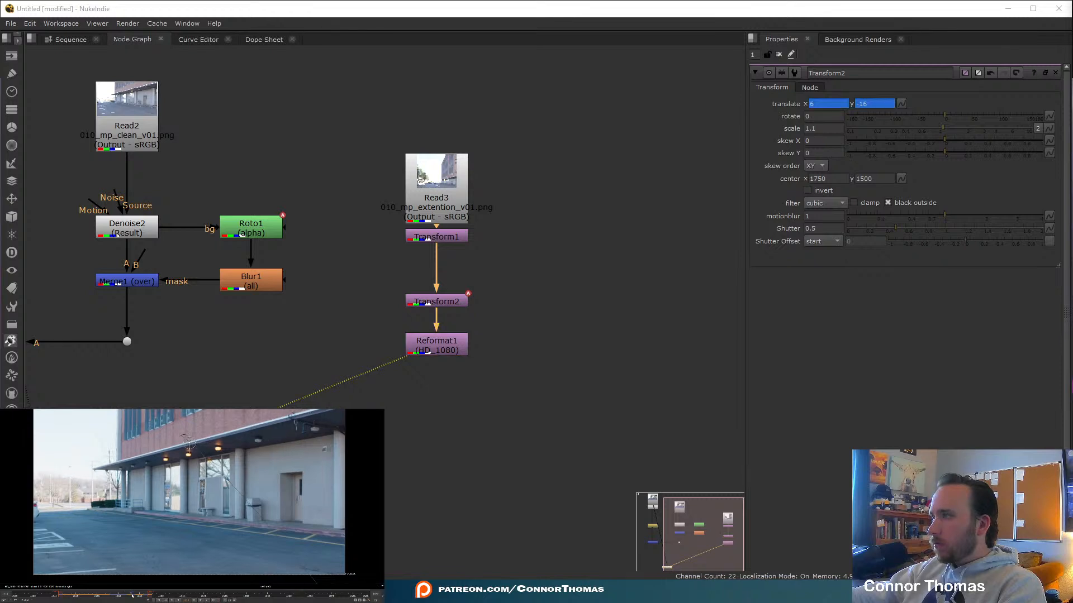
pyautogui.press('Right')
pyautogui.press('1')
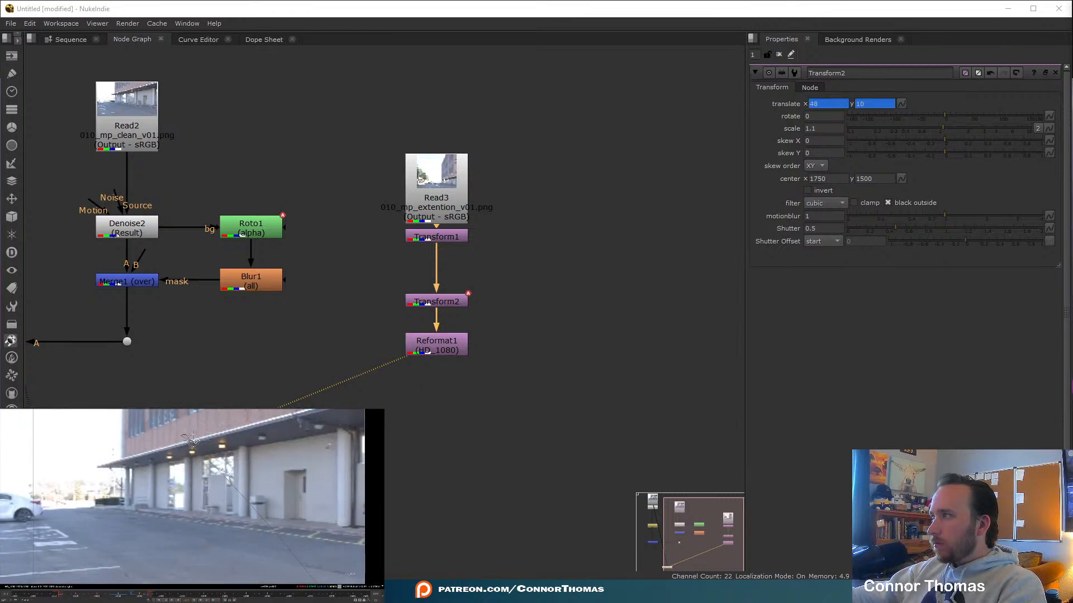
pyautogui.press('2')
pyautogui.press('l')
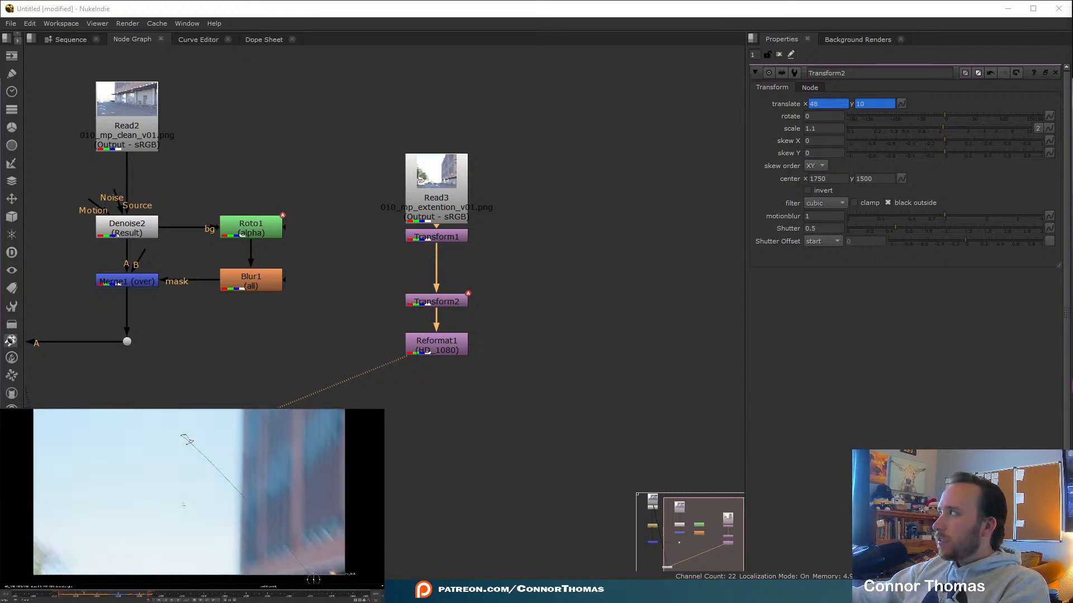
# Try Transform2 after Reformat1 with playback, then return it between Transform1 and Reformat1 and view it.
pyautogui.press('k')
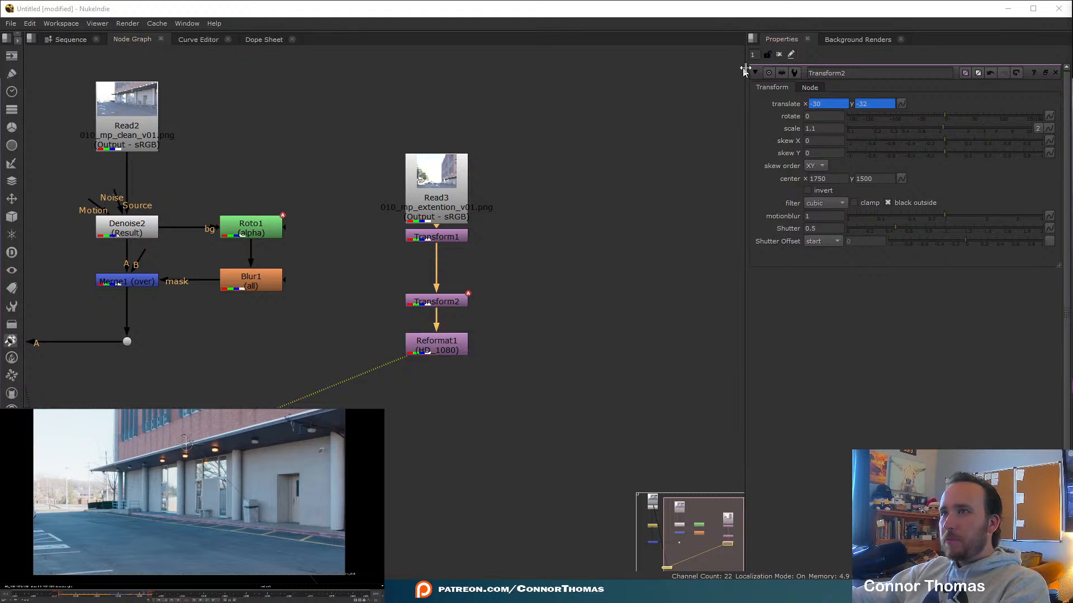
pyautogui.click(779, 55)
pyautogui.moveTo(553, 261); pyautogui.dragTo(697, 223, button='middle')
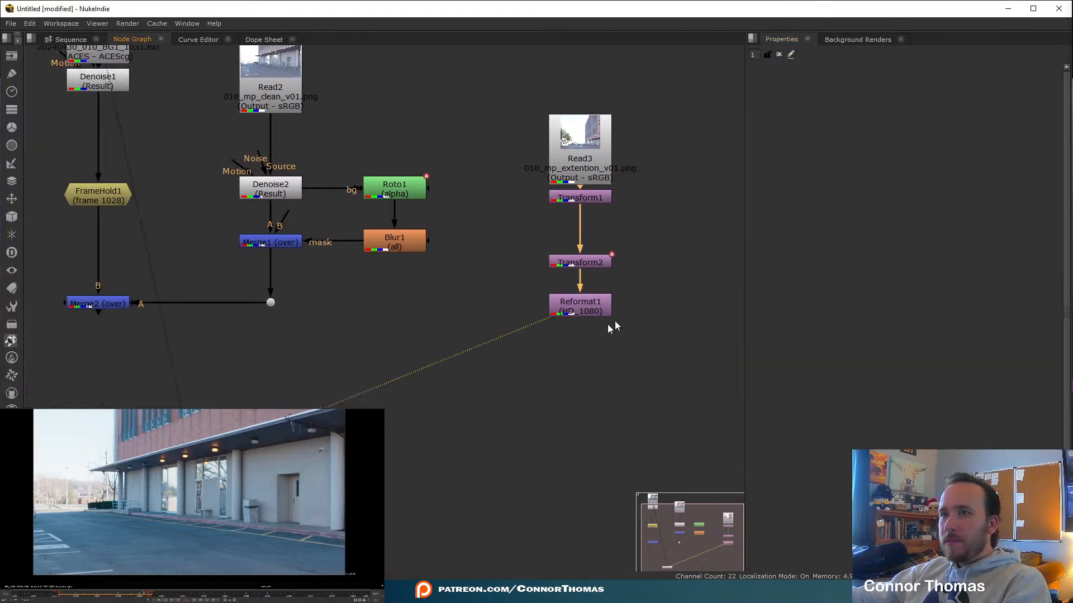
pyautogui.click(597, 264)
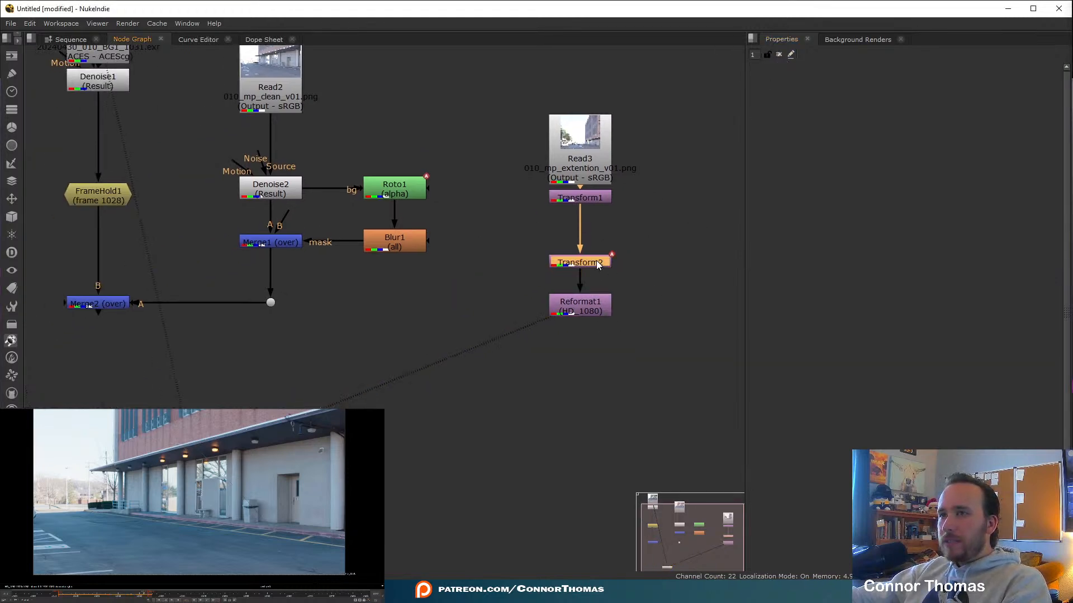
pyautogui.moveTo(597, 265); pyautogui.dragTo(593, 362)
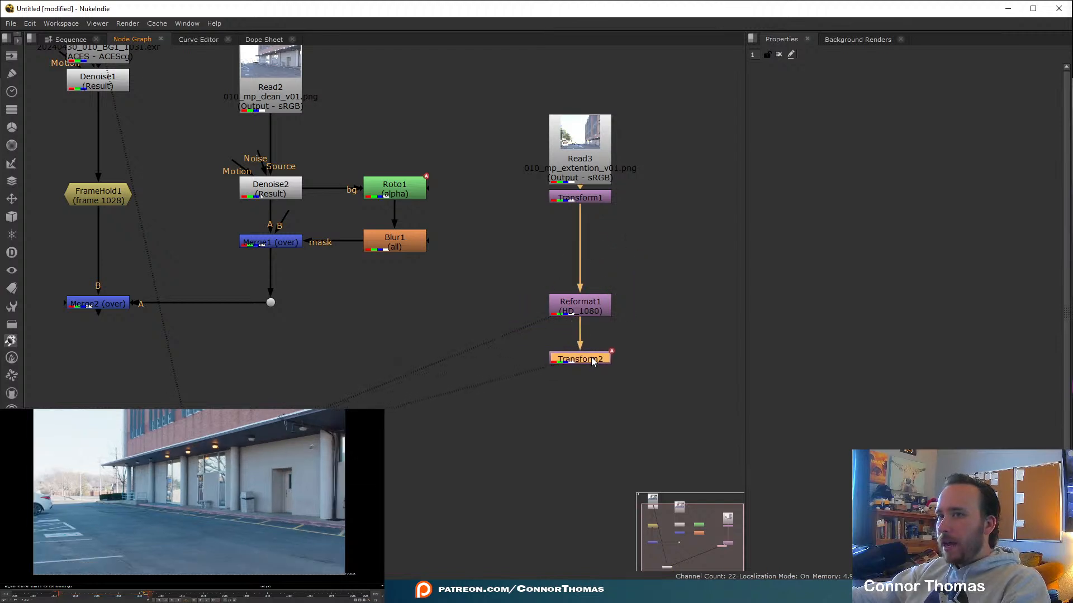
pyautogui.click(591, 421)
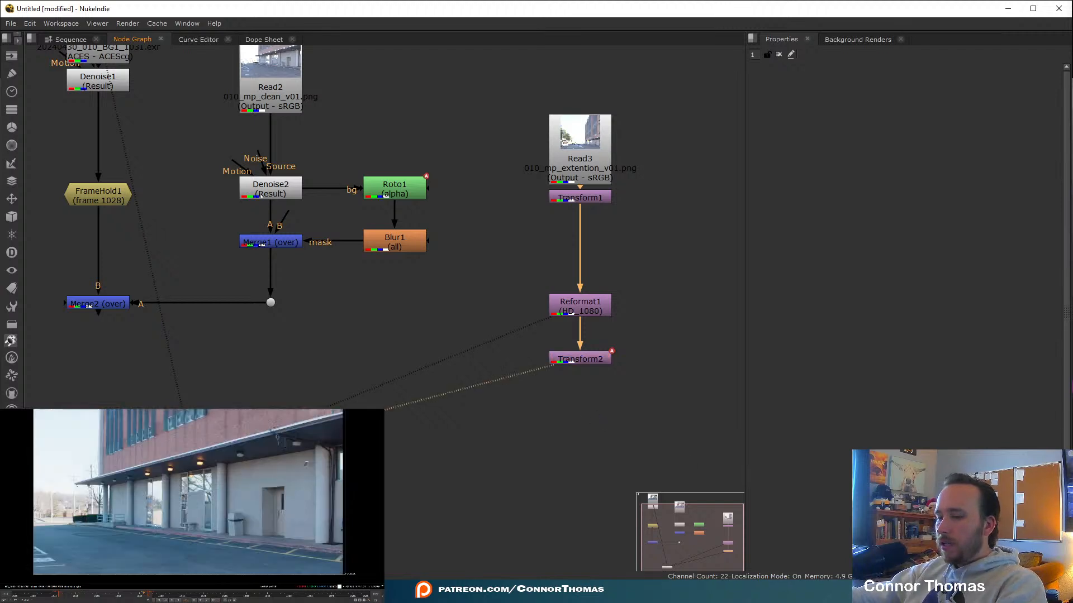
pyautogui.press('l')
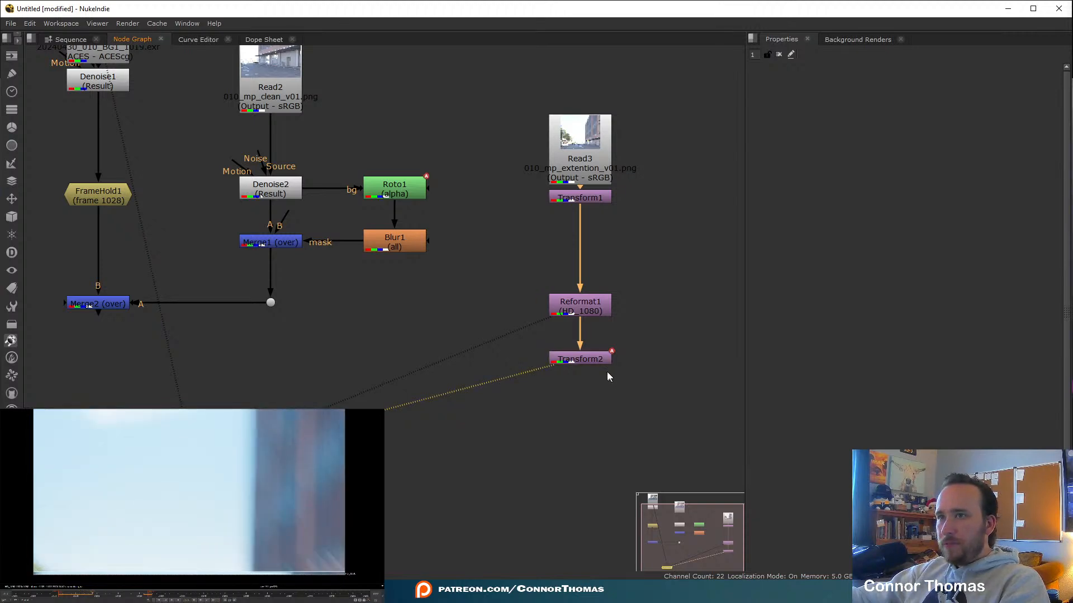
pyautogui.moveTo(594, 363); pyautogui.dragTo(594, 234)
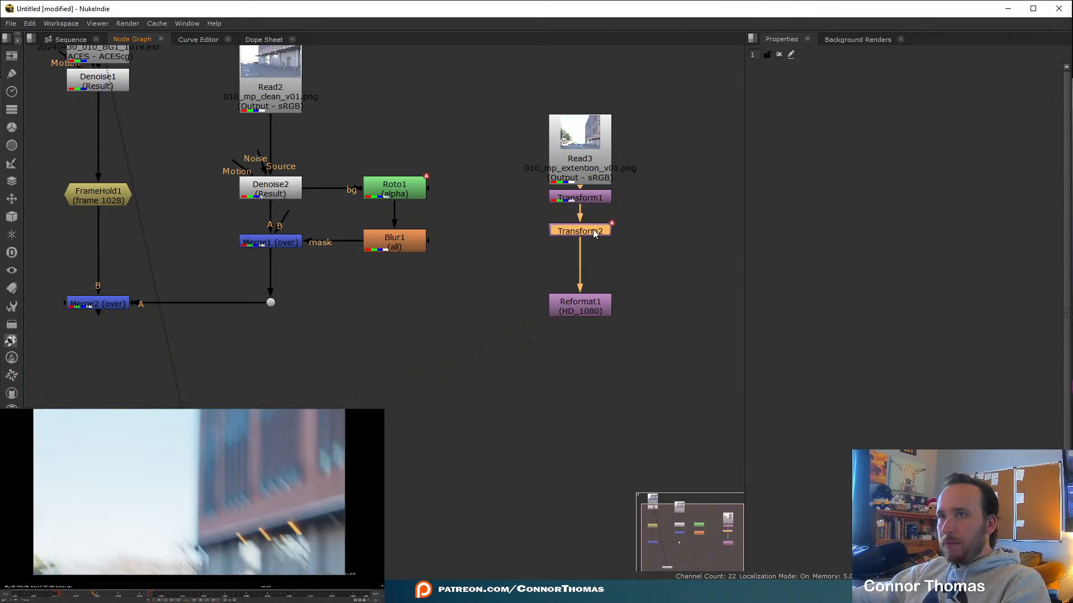
pyautogui.press('1')
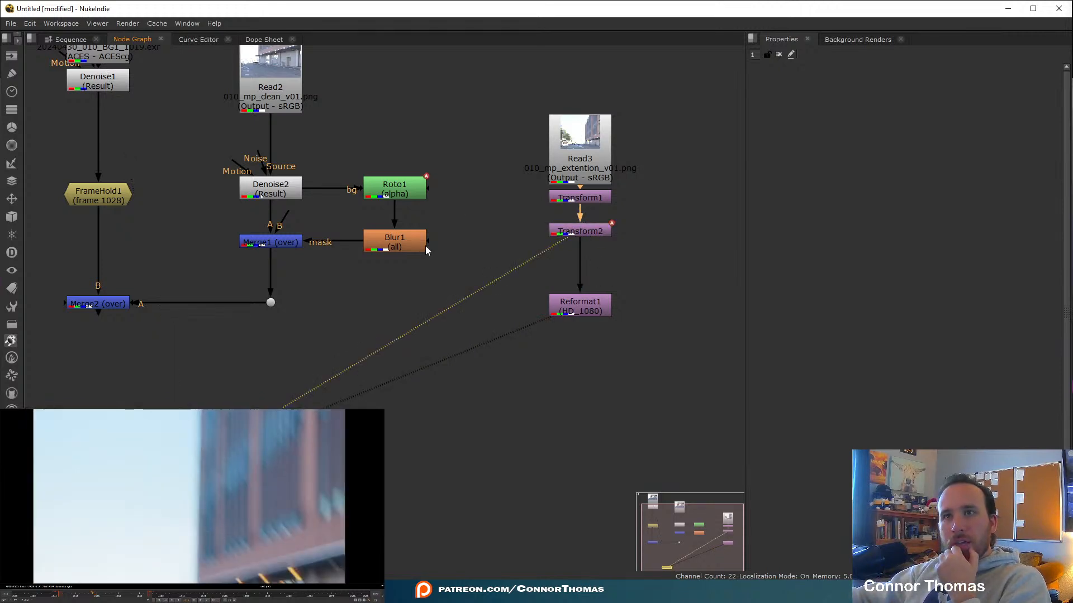
# Read in the matte sequence 010_matte_01_####.jpg, frames 1000-1083, from the mattes folder and view it.
pyautogui.moveTo(427, 247); pyautogui.dragTo(539, 293, button='middle')
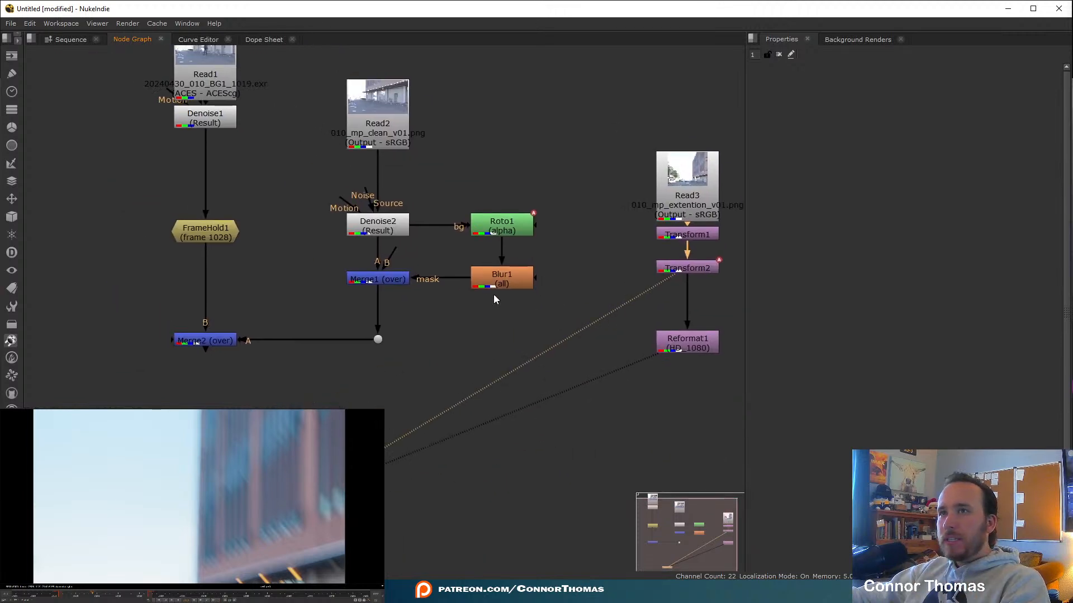
pyautogui.moveTo(488, 243); pyautogui.dragTo(462, 286, button='middle')
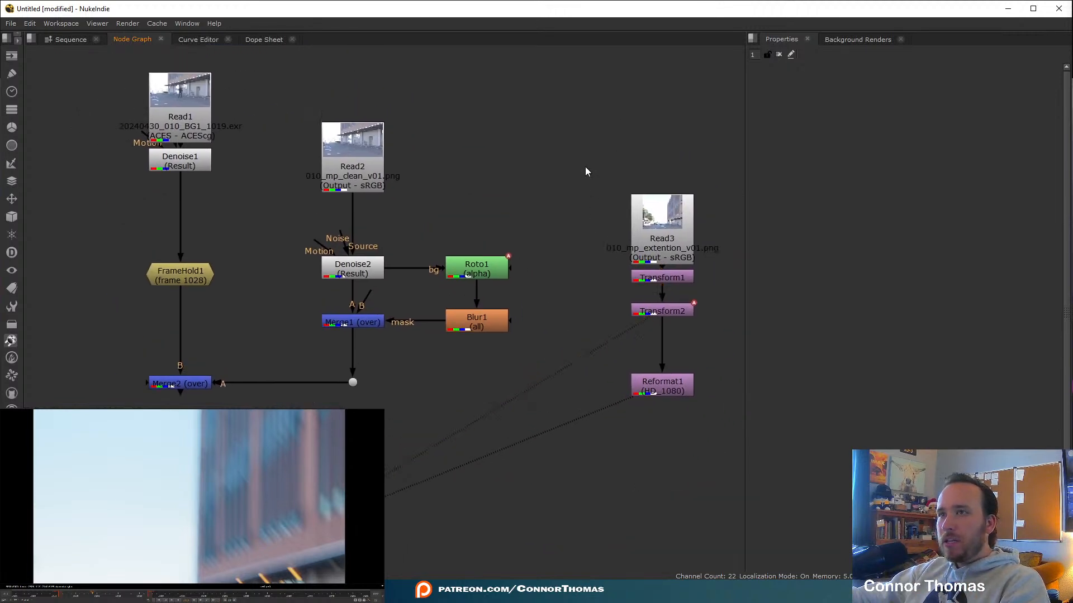
pyautogui.press('r')
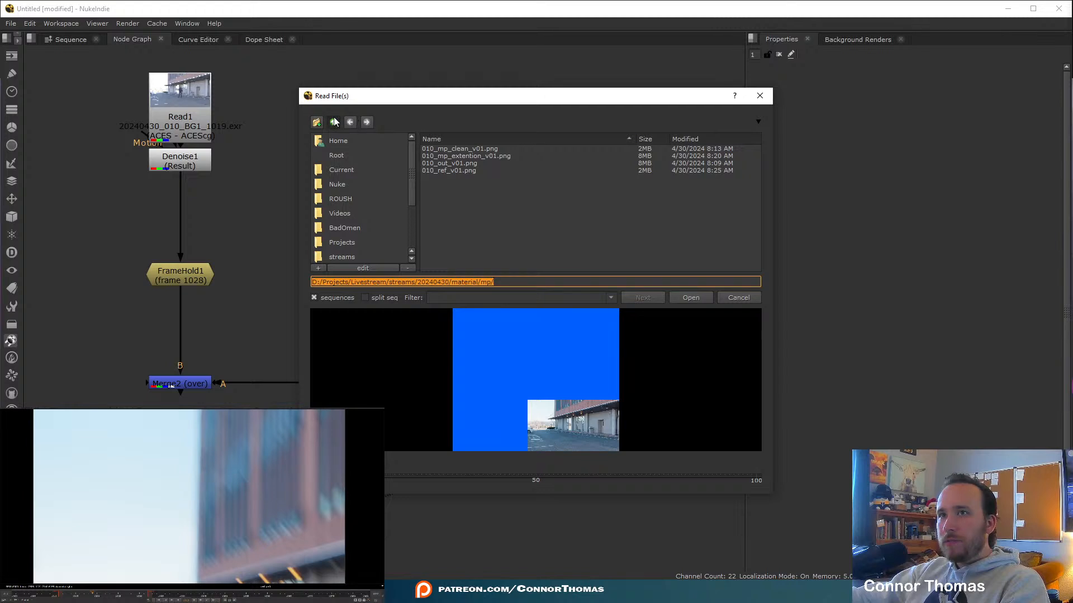
pyautogui.click(334, 121)
pyautogui.doubleClick(427, 156)
pyautogui.doubleClick(441, 149)
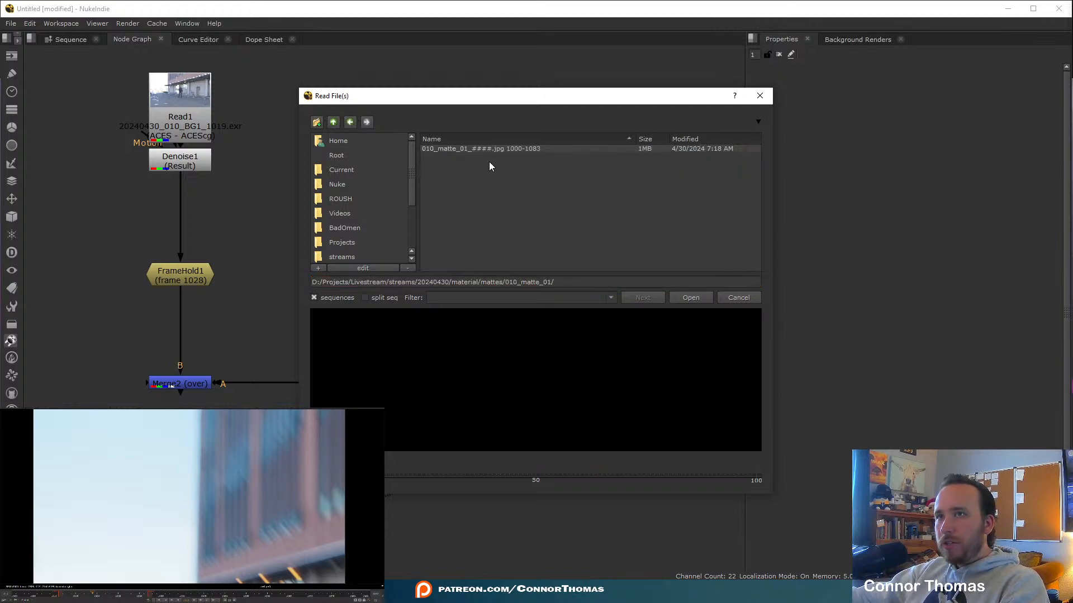
pyautogui.click(482, 152)
pyautogui.click(691, 297)
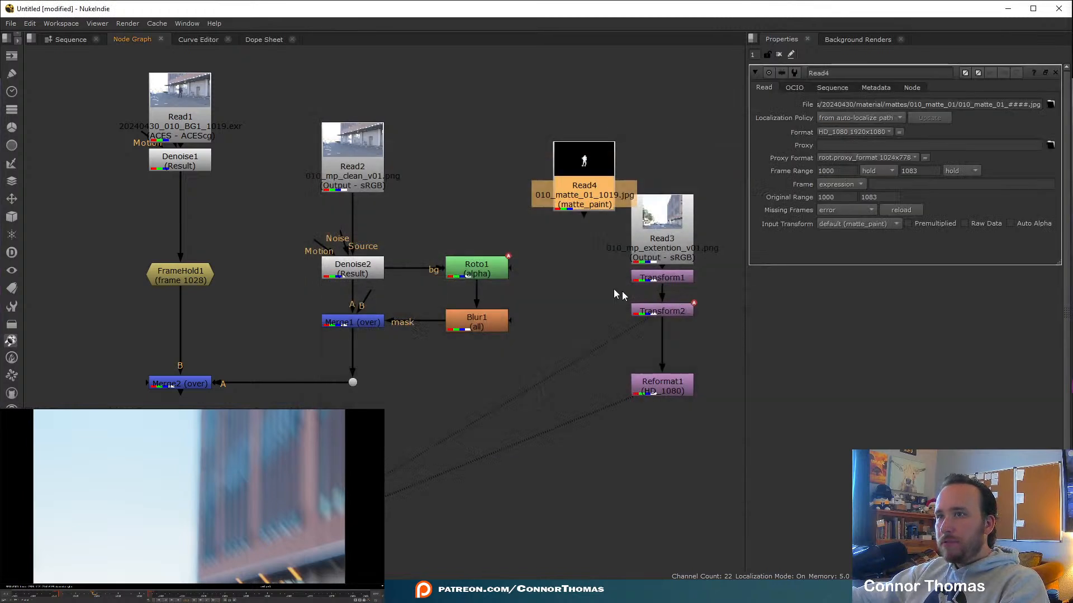
pyautogui.press('1')
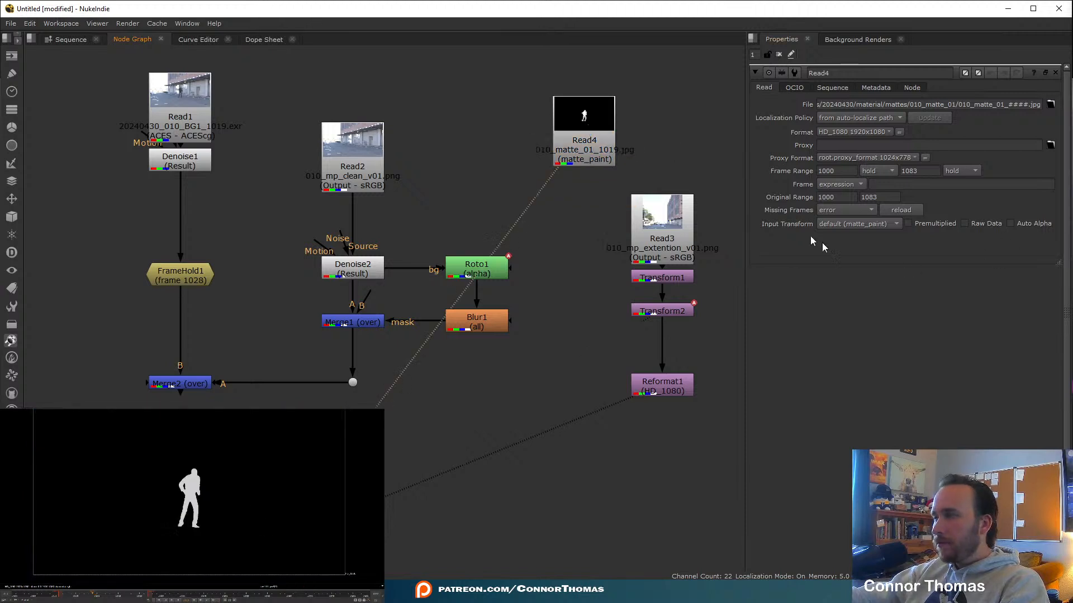
# Set the input transform of the matte Read4 to Output - Rec.709.
pyautogui.click(603, 136)
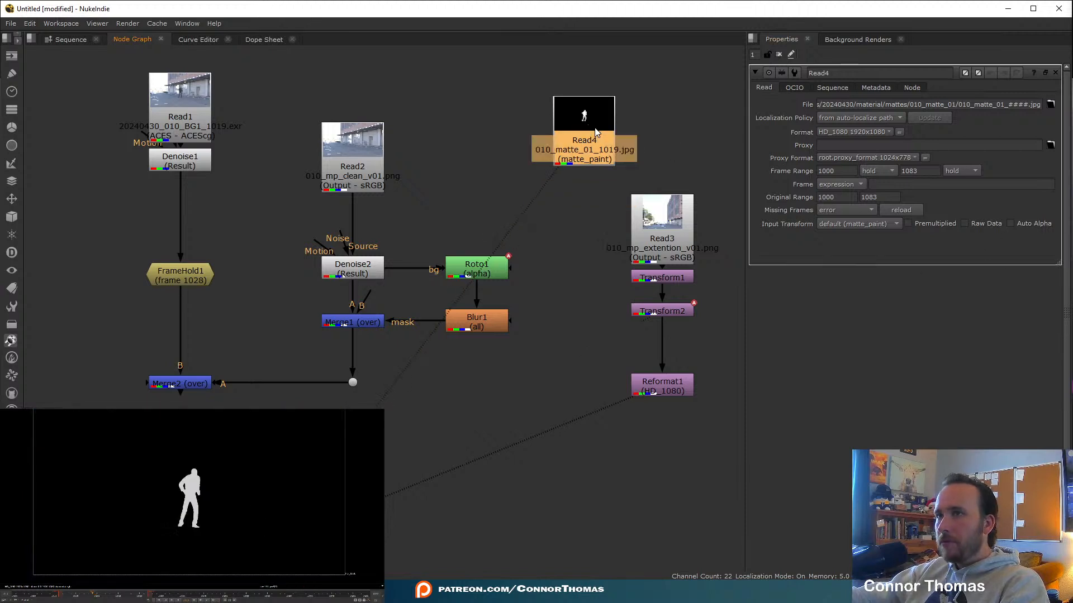
pyautogui.click(883, 226)
pyautogui.moveTo(949, 412)
pyautogui.moveTo(1034, 437)
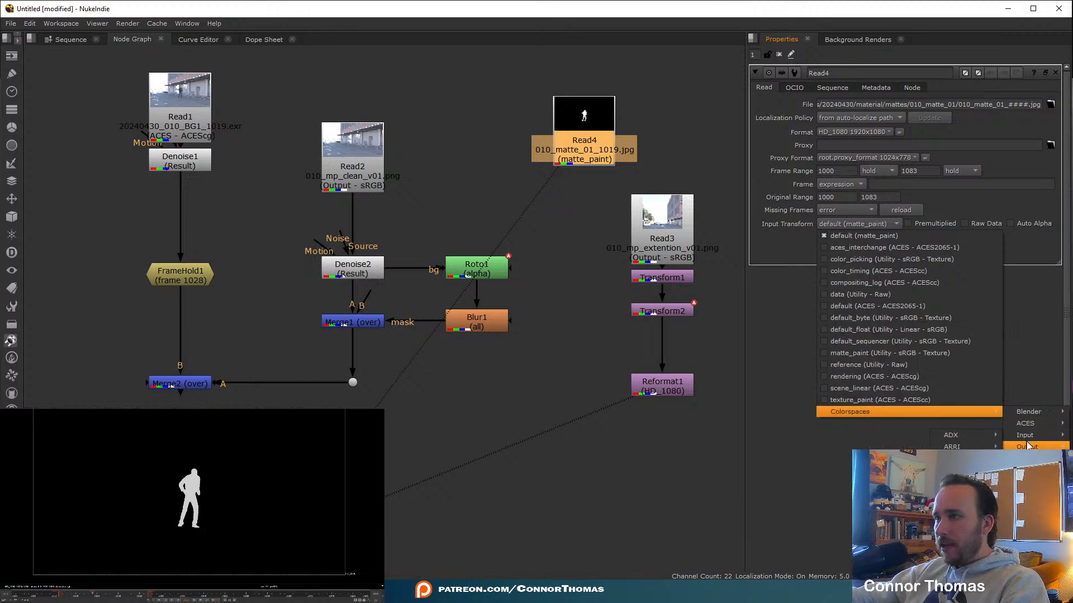
pyautogui.click(871, 468)
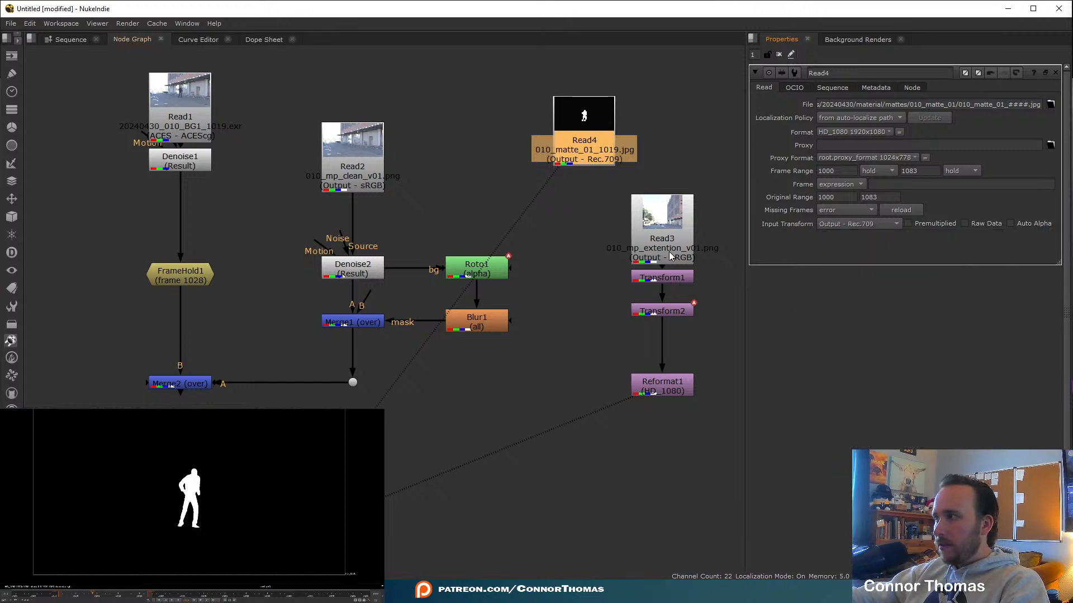
# View Denoise1, add a Merge fed by Denoise1, and connect the matte Read4 to its mask input.
pyautogui.moveTo(491, 143); pyautogui.dragTo(467, 157, button='middle')
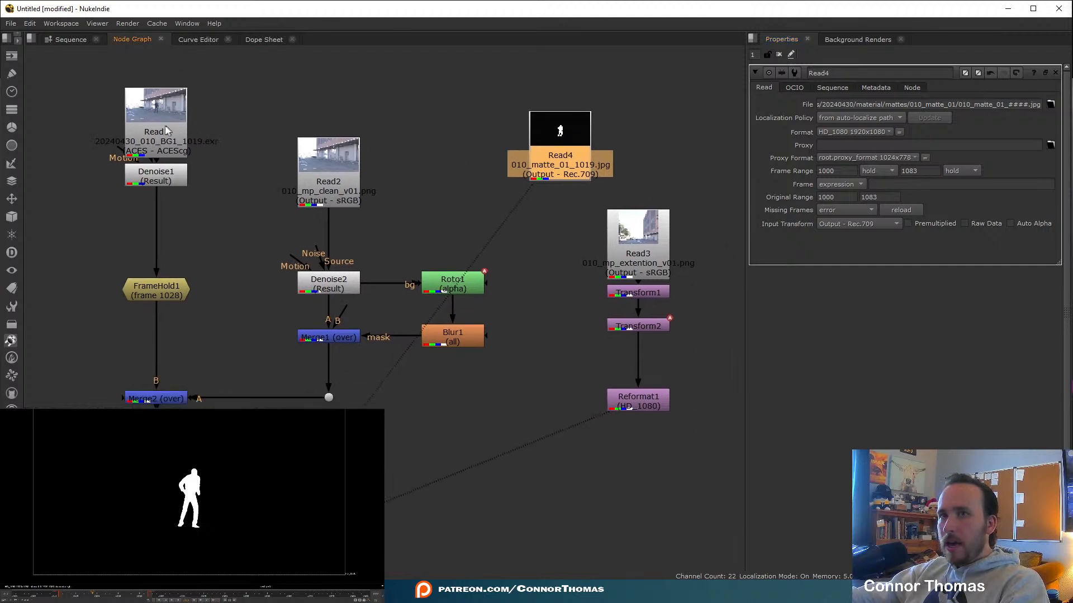
pyautogui.click(154, 183)
pyautogui.press('1')
pyautogui.click(205, 219)
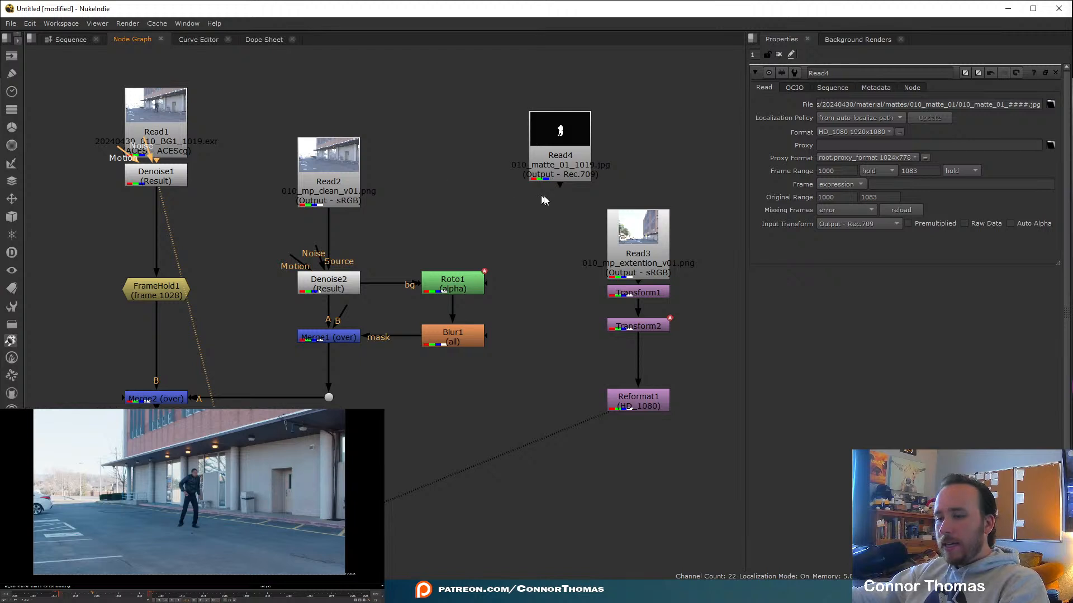
pyautogui.press('m')
pyautogui.moveTo(465, 162); pyautogui.dragTo(167, 174)
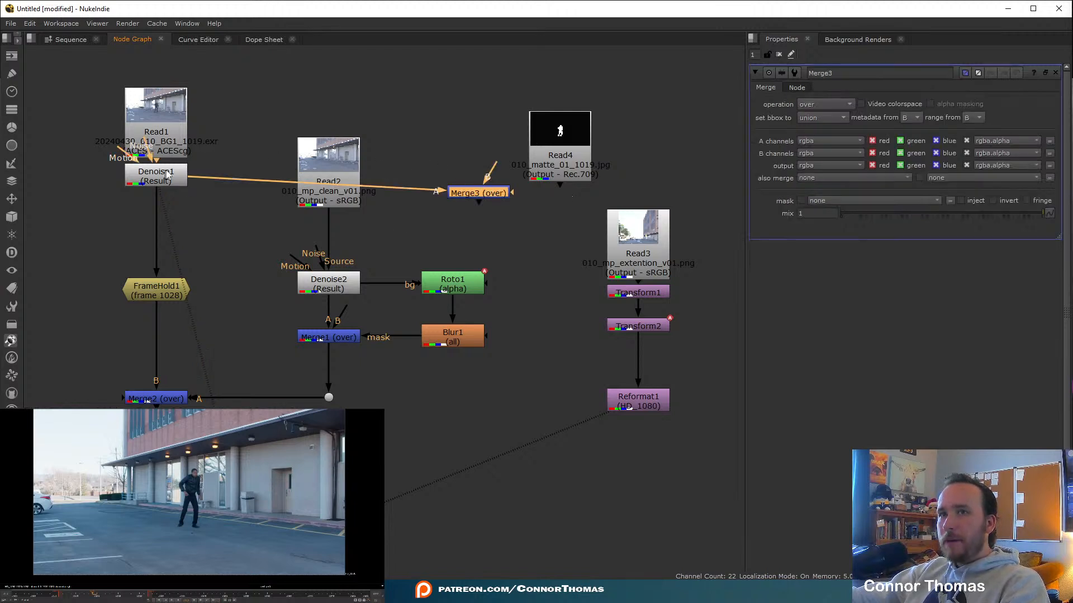
pyautogui.moveTo(512, 193); pyautogui.dragTo(542, 173)
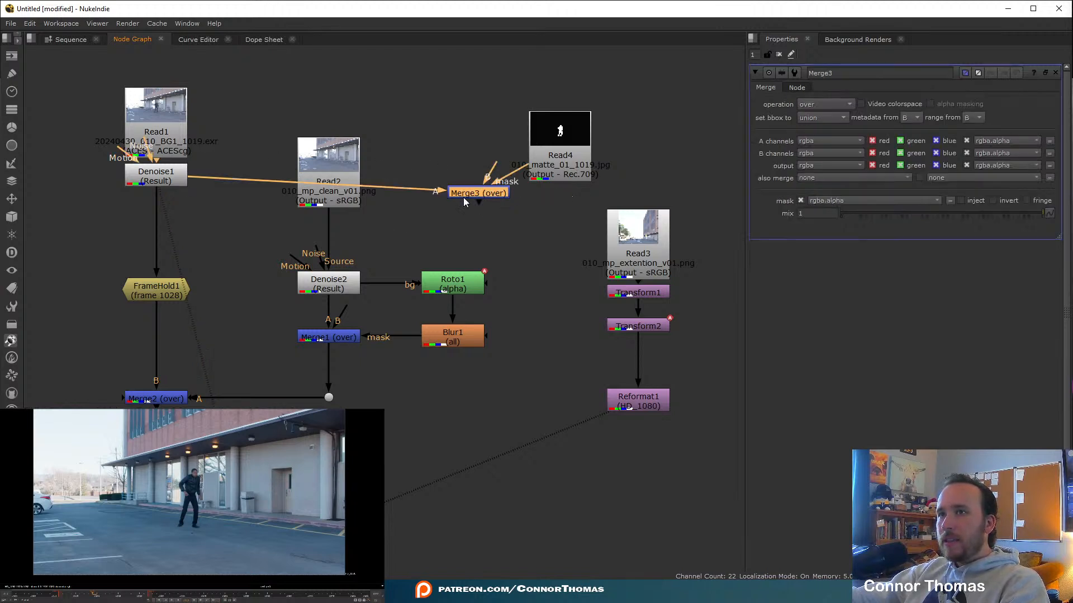
# Move Merge3 and the matte Read4 to an open area left of the FrameHold1 branch.
pyautogui.moveTo(463, 198); pyautogui.dragTo(26, 419)
pyautogui.moveTo(612, 156); pyautogui.dragTo(39, 396)
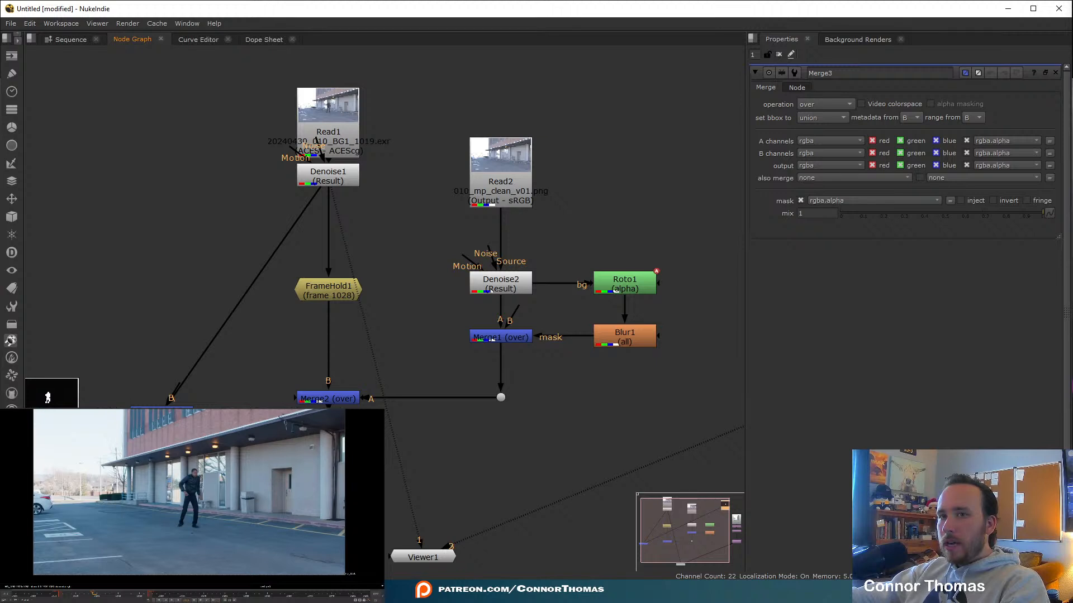
pyautogui.moveTo(194, 414); pyautogui.dragTo(348, 366, button='middle')
# Set Merge3's mask channel to rgba.red.
pyautogui.click(333, 366)
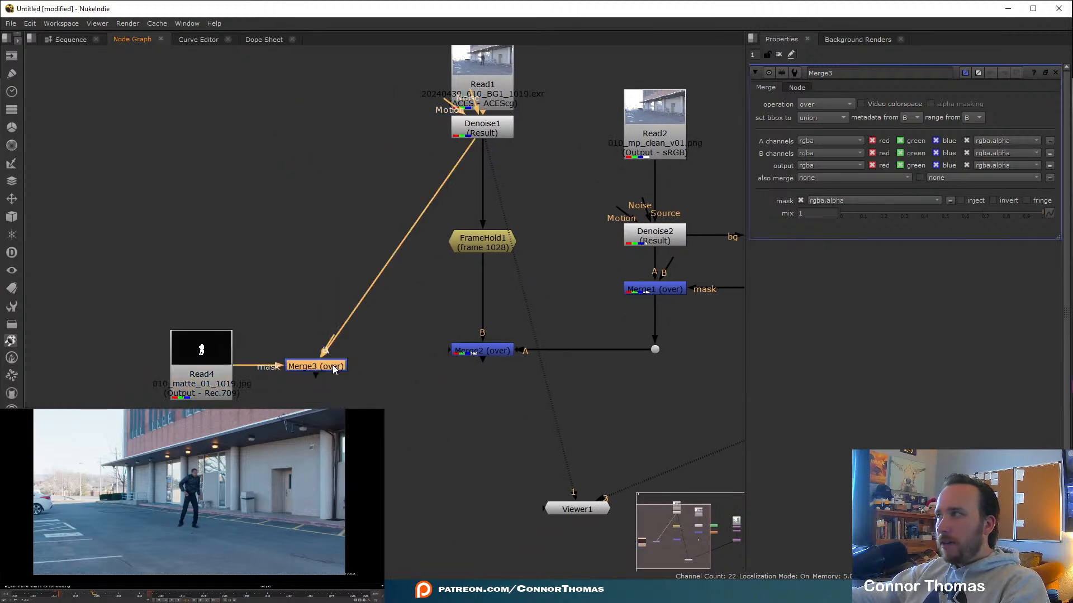
pyautogui.click(828, 201)
pyautogui.click(853, 222)
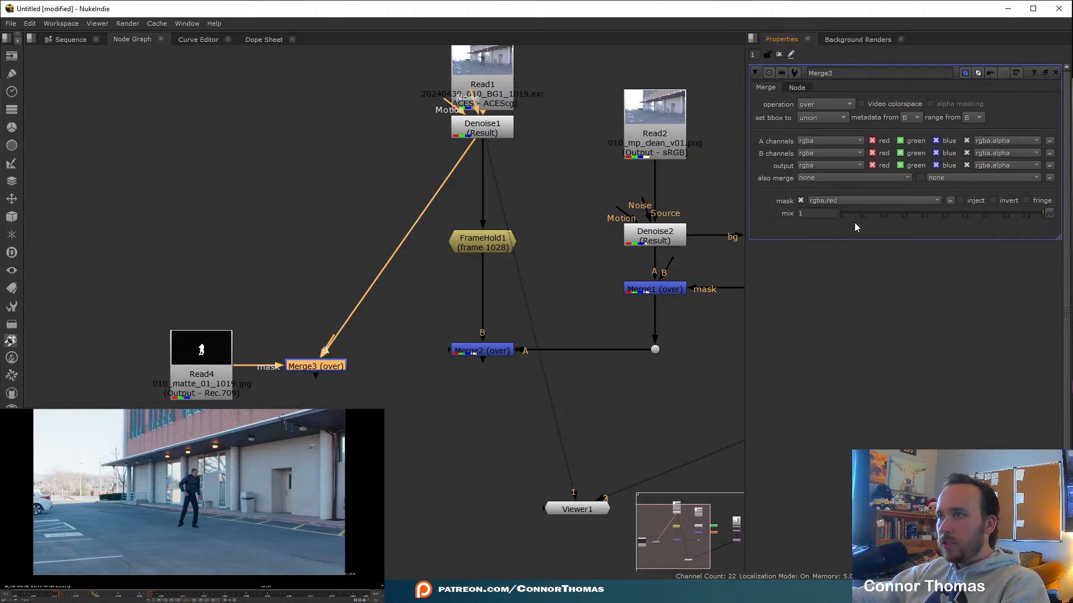
# Insert a Dot above Merge3 on its connection from Denoise1 and view Merge3's output.
pyautogui.press('ctrl')
pyautogui.keyDown('ctrl'); pyautogui.moveTo(398, 249); pyautogui.dragTo(318, 131); pyautogui.keyUp('ctrl')
pyautogui.click(313, 364)
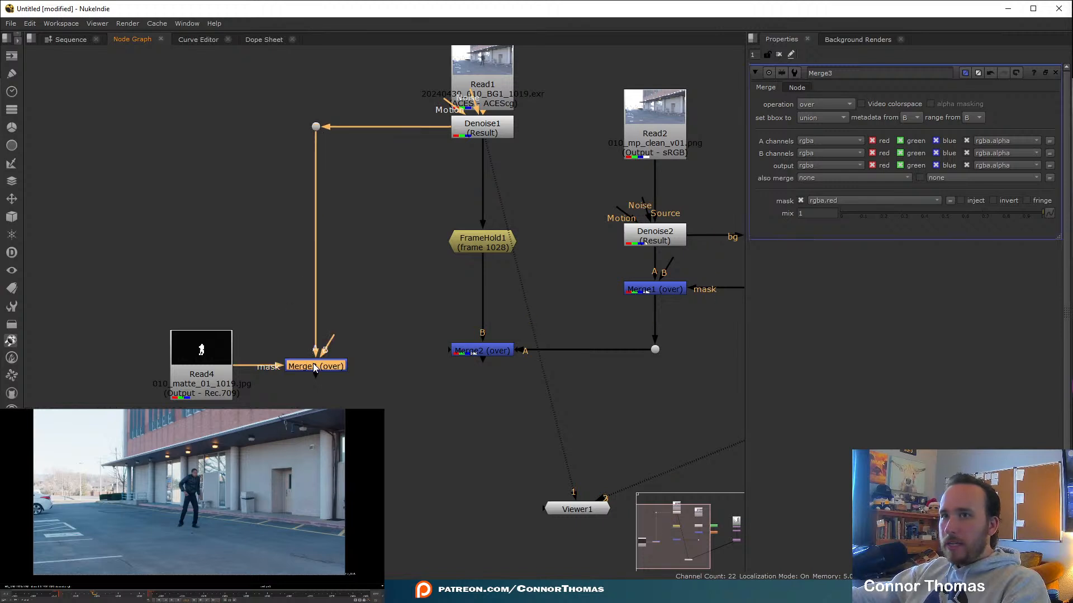
pyautogui.press('1')
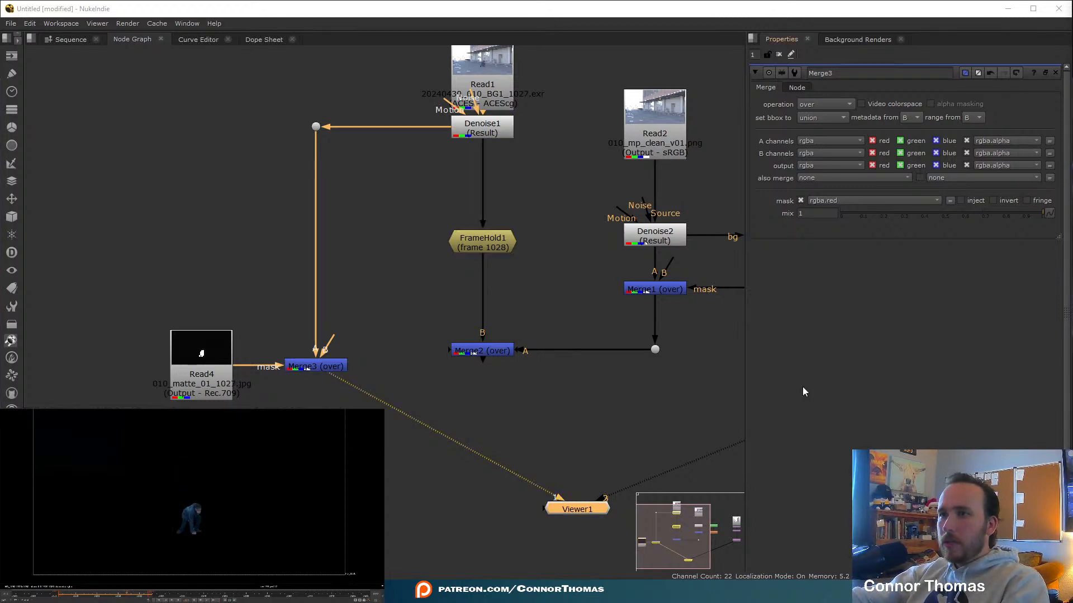
# Open Transform2's settings and view the output of Reformat1.
pyautogui.moveTo(607, 406); pyautogui.dragTo(358, 386, button='middle')
pyautogui.moveTo(705, 395); pyautogui.dragTo(644, 385, button='middle')
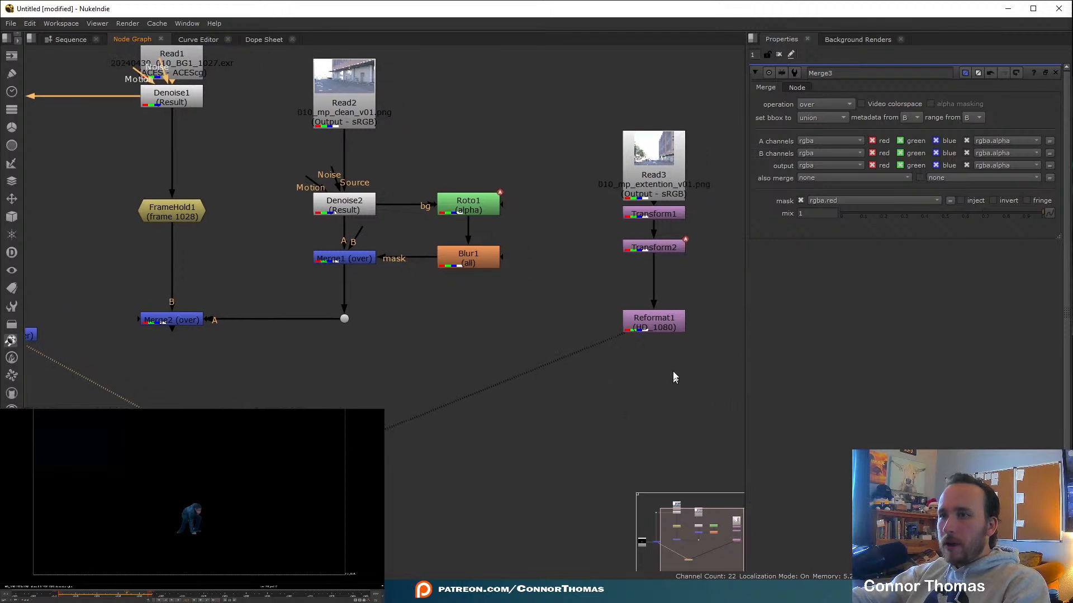
pyautogui.click(657, 250)
pyautogui.doubleClick(657, 250)
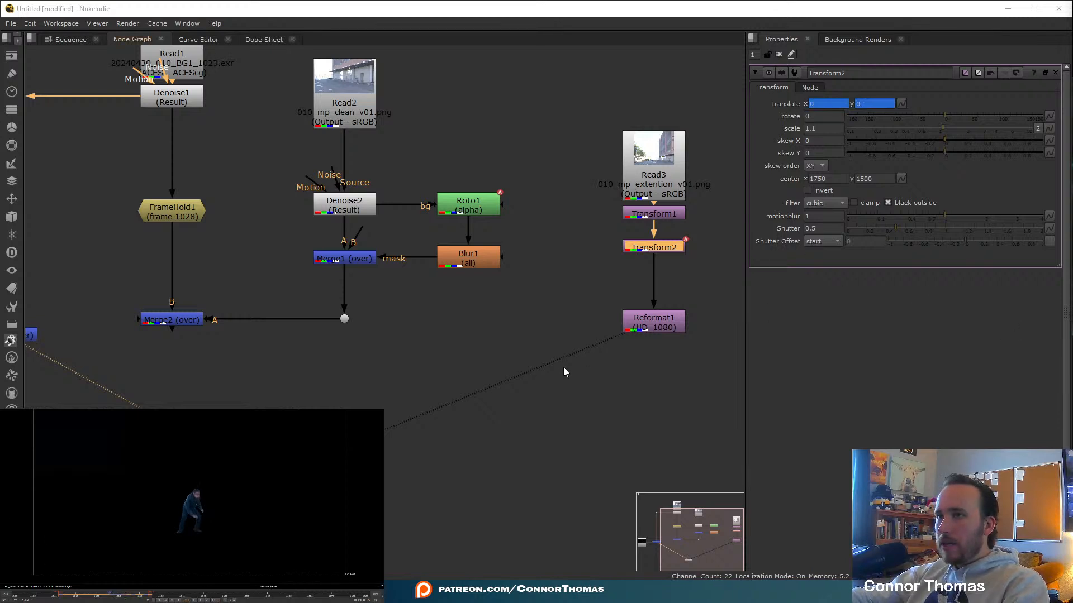
pyautogui.click(646, 431)
pyautogui.press('2')
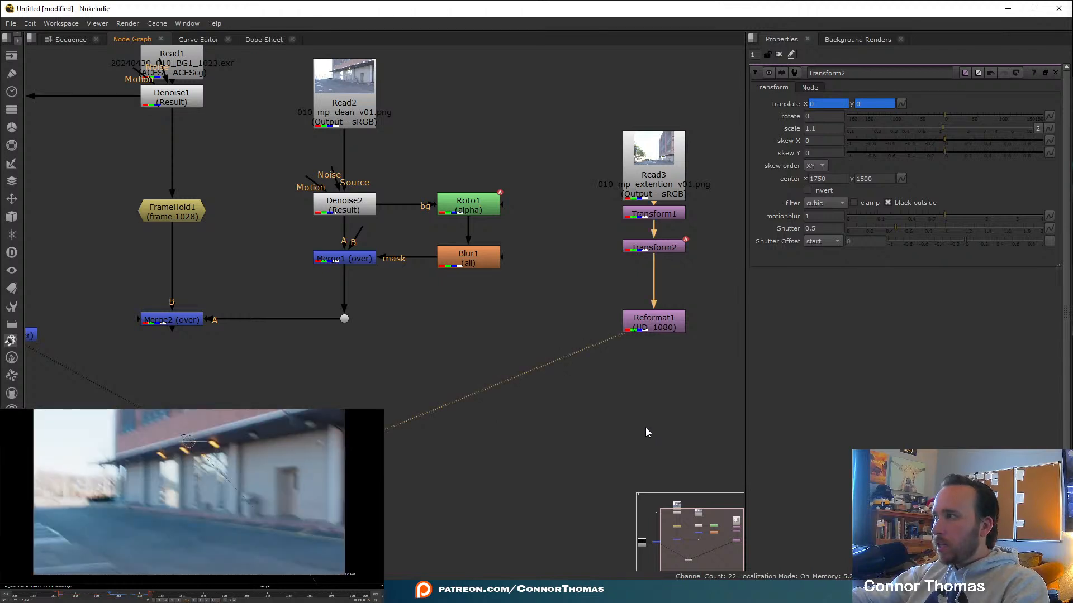
# Return to viewing the Merge3 output and place the timeline at frame 1023.
pyautogui.moveTo(369, 370); pyautogui.dragTo(597, 330, button='middle')
pyautogui.click(246, 299)
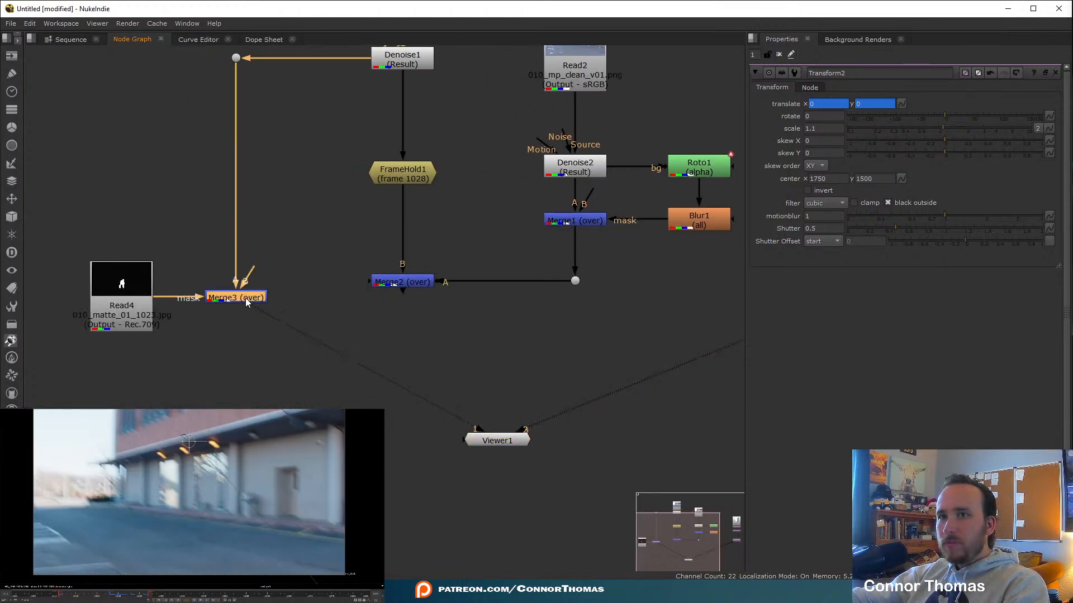
pyautogui.press('1')
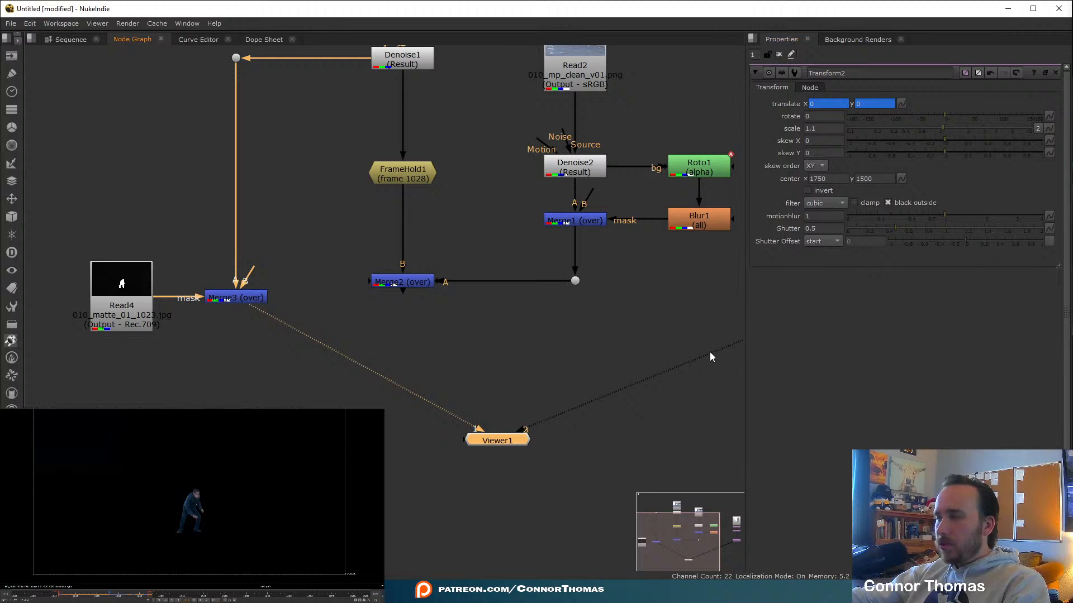
pyautogui.moveTo(105, 596)
pyautogui.mouseDown()
pyautogui.moveTo(93, 597)
pyautogui.moveTo(108, 598)
pyautogui.mouseUp()
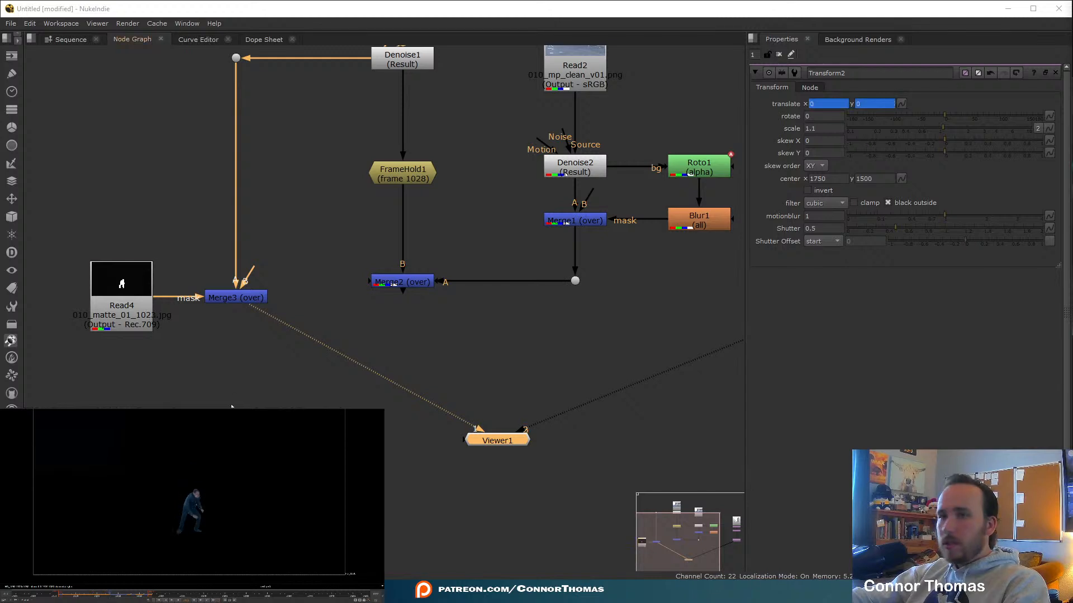
# Add an OFlow node below Merge3.
pyautogui.click(262, 300)
pyautogui.press('Tab')
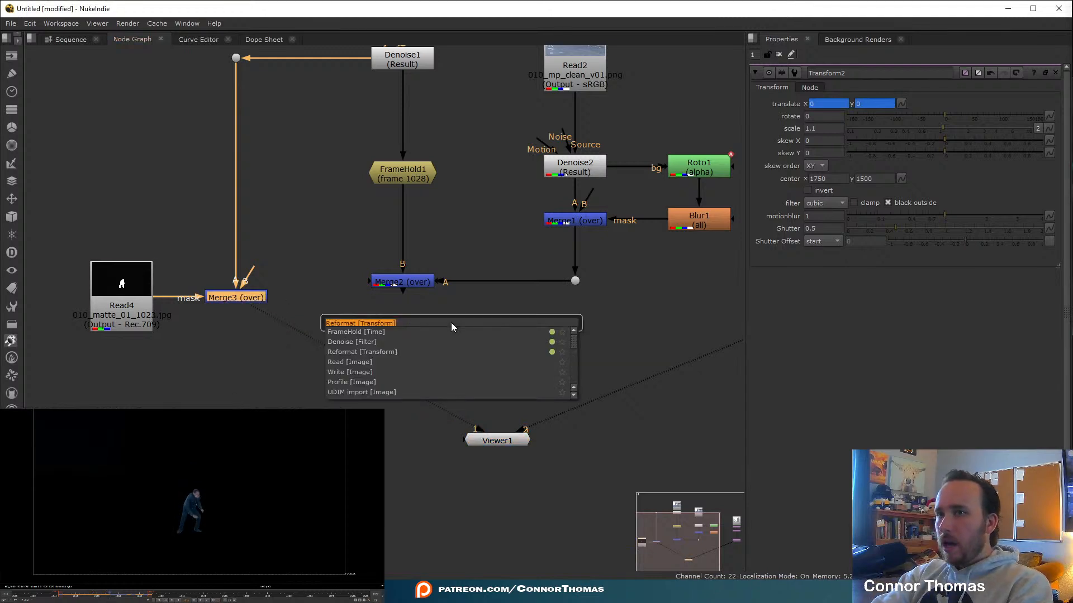
pyautogui.write('oflo')
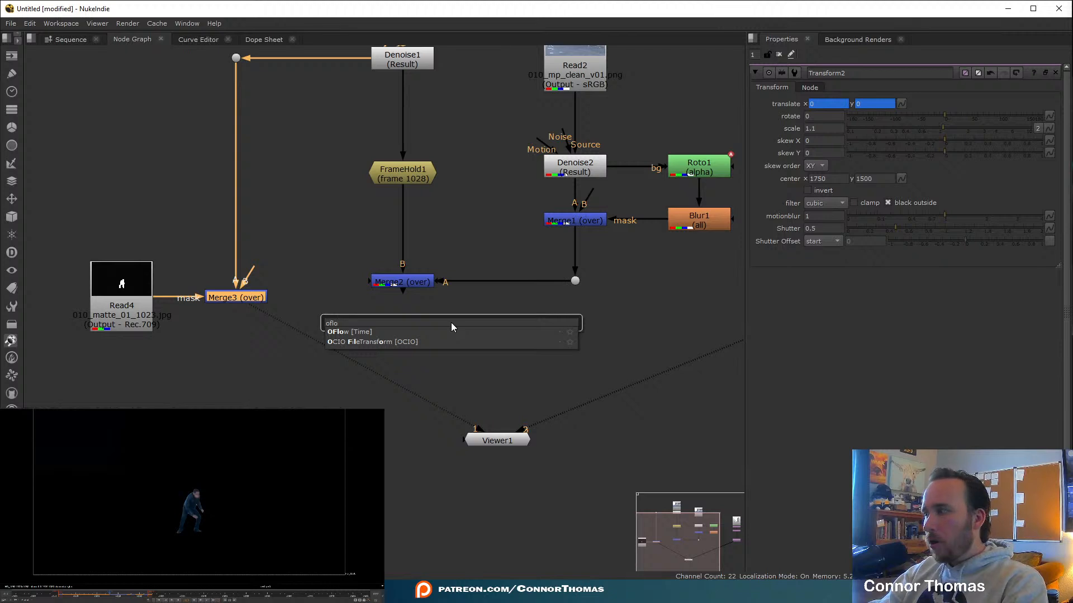
pyautogui.press('Return')
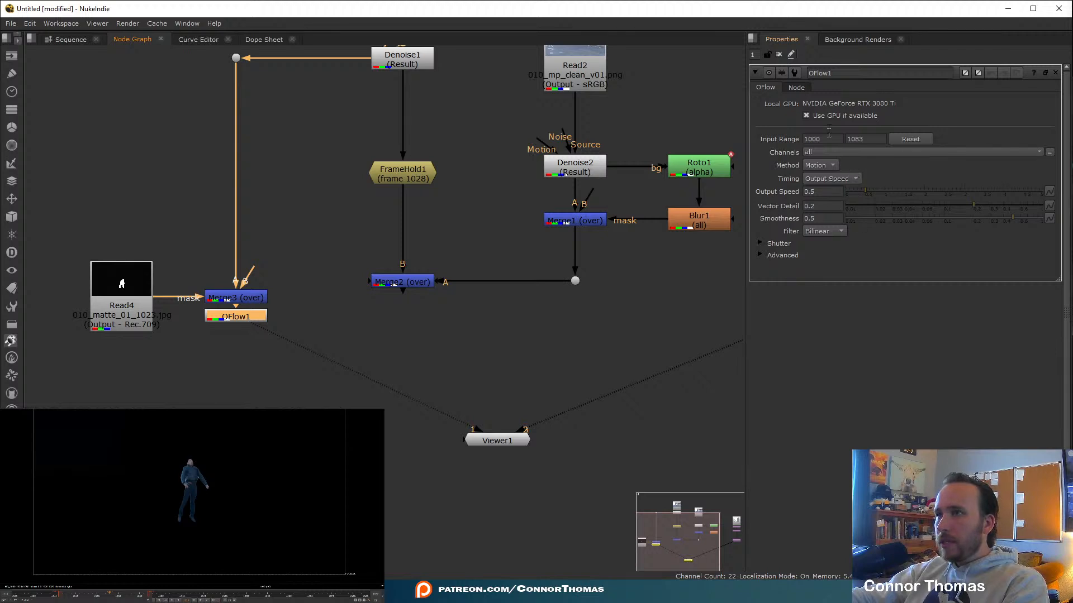
# Set the OFlow timing to Frame and key the source frame at 1023 on timeline frame 1023.
pyautogui.click(823, 180)
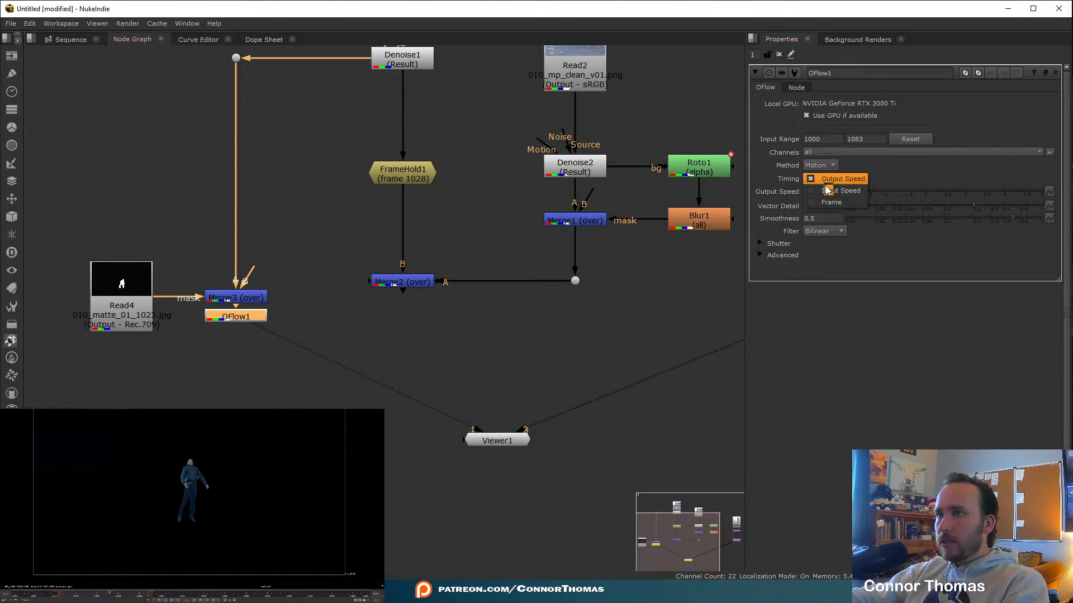
pyautogui.click(848, 202)
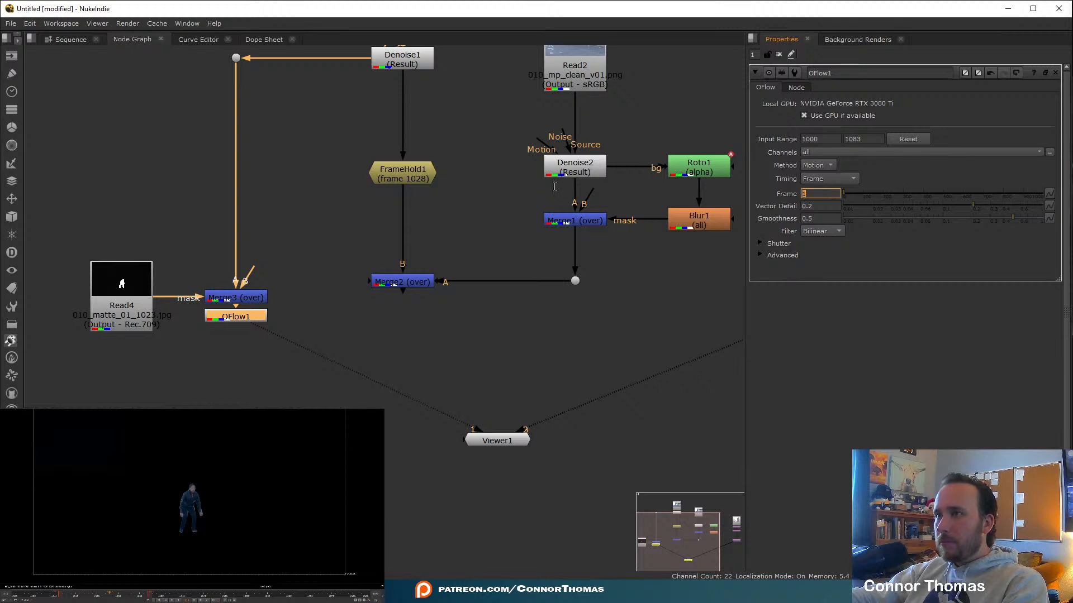
pyautogui.write('1023')
pyautogui.press('Return')
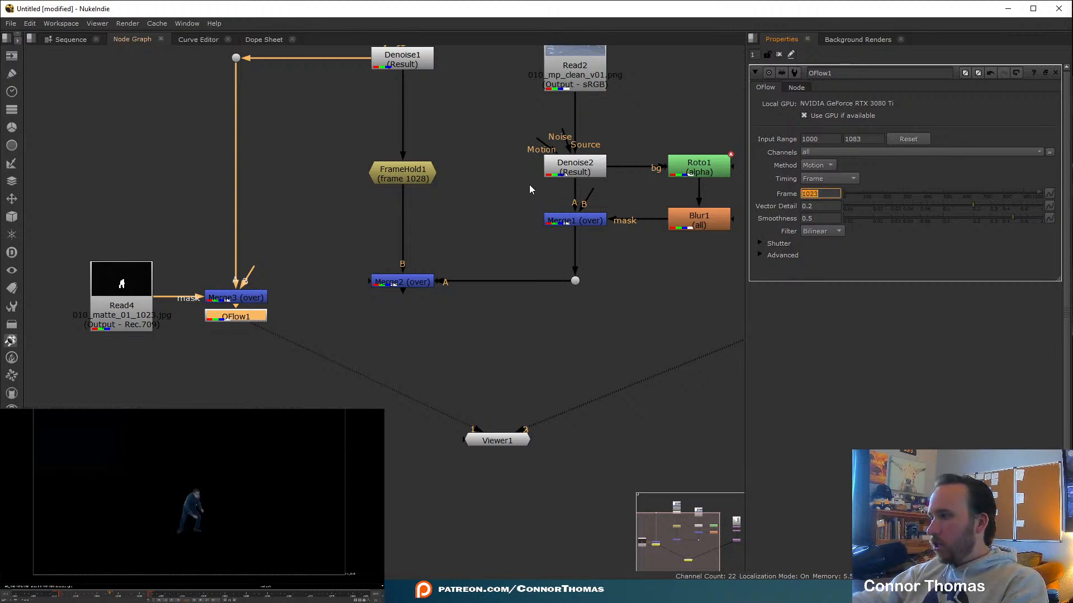
pyautogui.rightClick(827, 193)
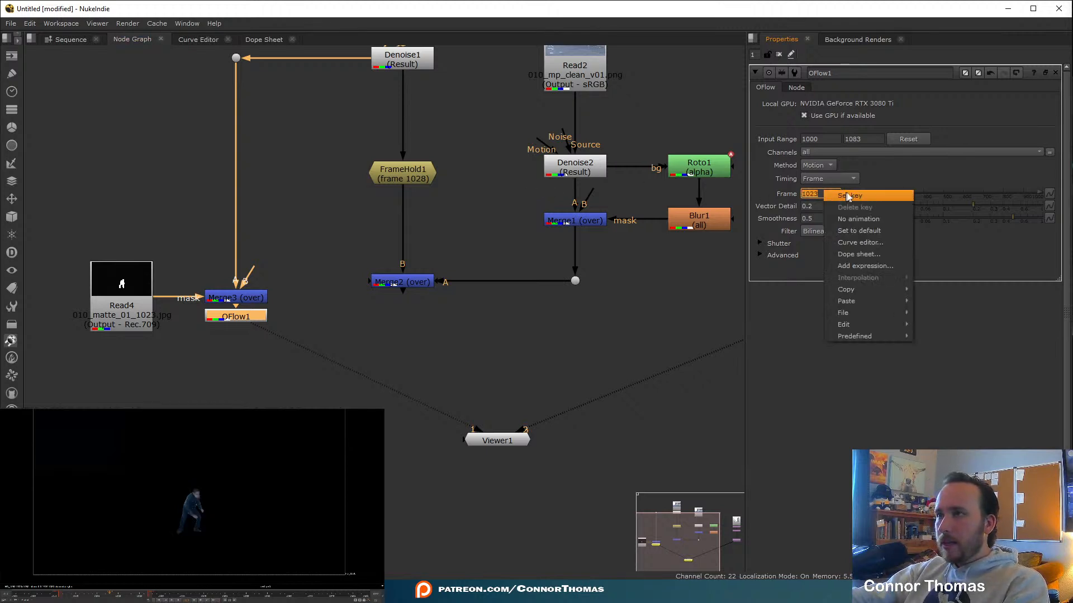
pyautogui.click(850, 197)
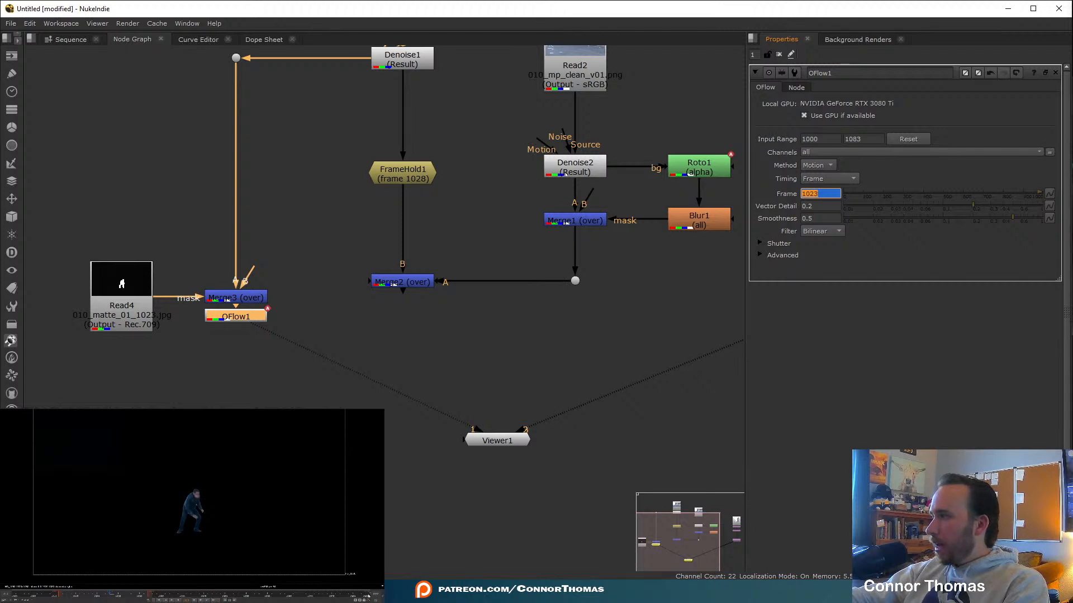
# Key the OFlow source frame at 1083 on the last timeline frame and return the timeline to frame 1023.
pyautogui.click(367, 595)
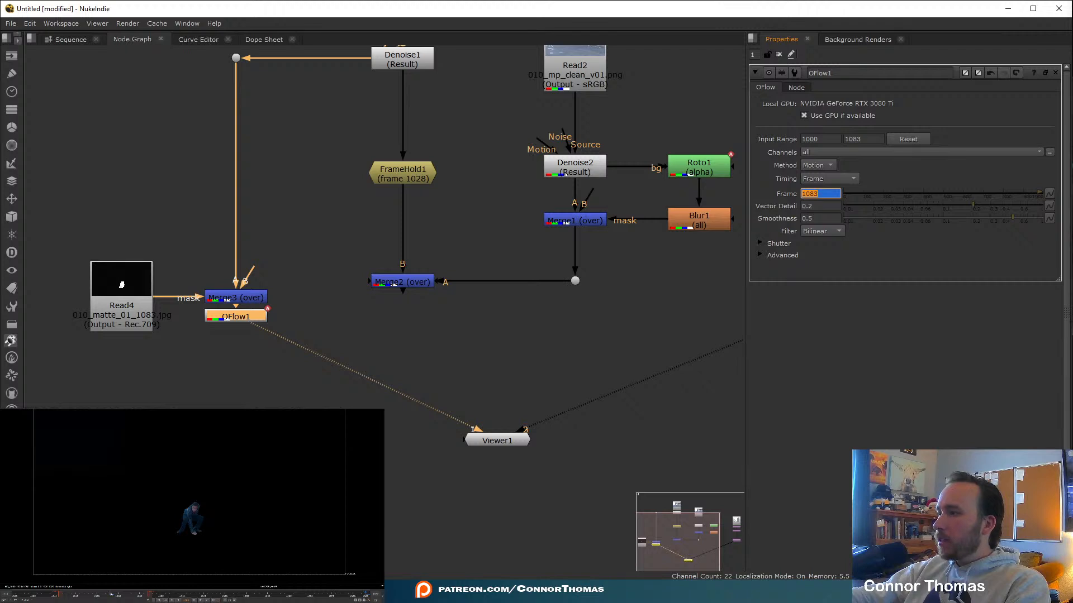
pyautogui.write('1023')
pyautogui.press('Return')
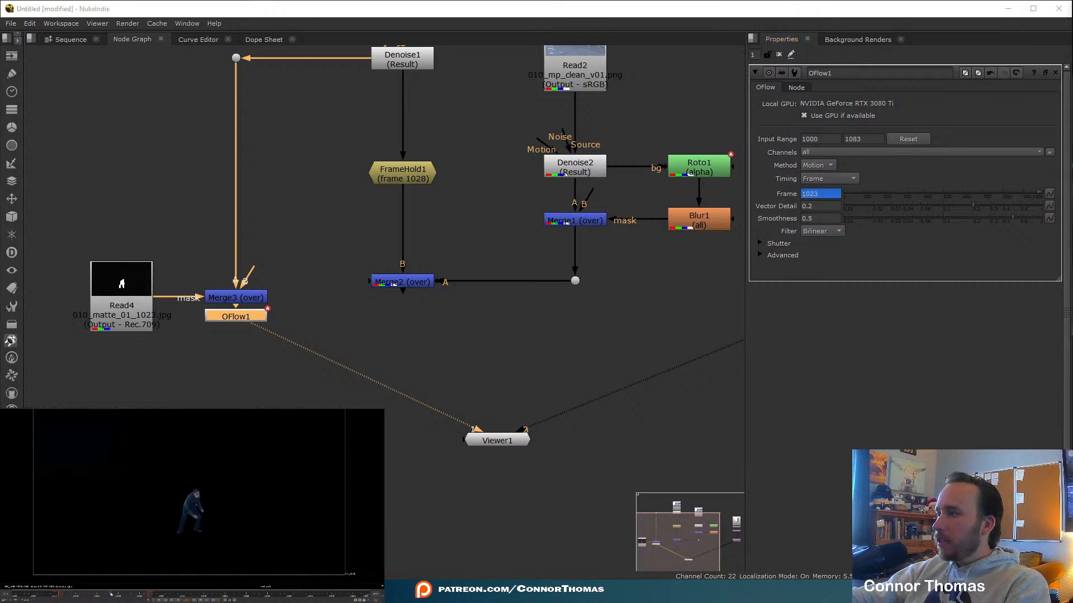
# Lower the OFlow source frame to 1013 at timeline frame 1021 and scrub across the neighbouring frames to check the jump.
pyautogui.moveTo(109, 595); pyautogui.dragTo(100, 595)
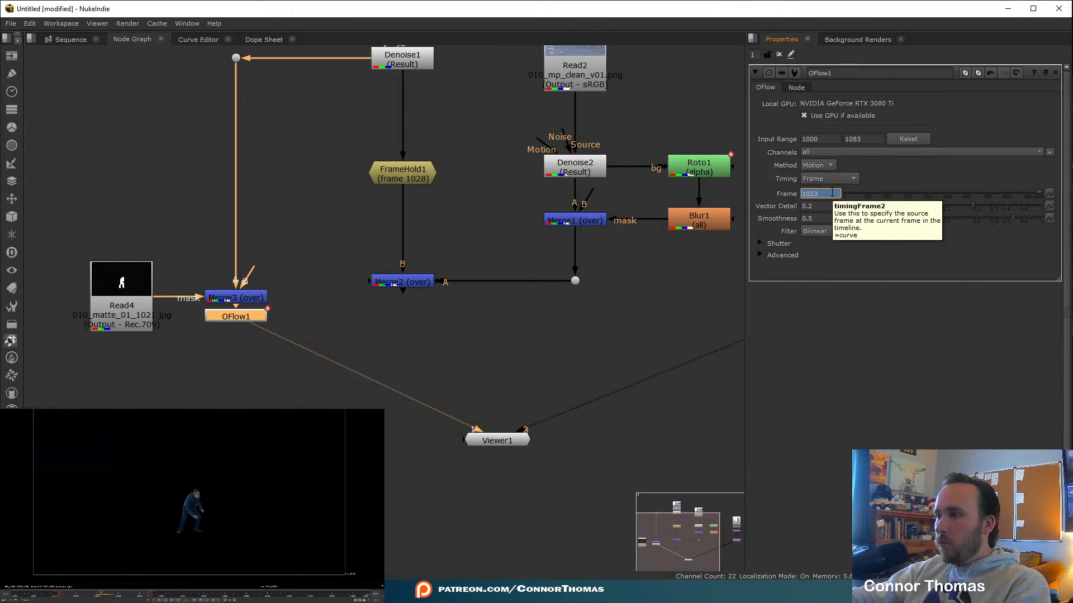
pyautogui.press('Down')
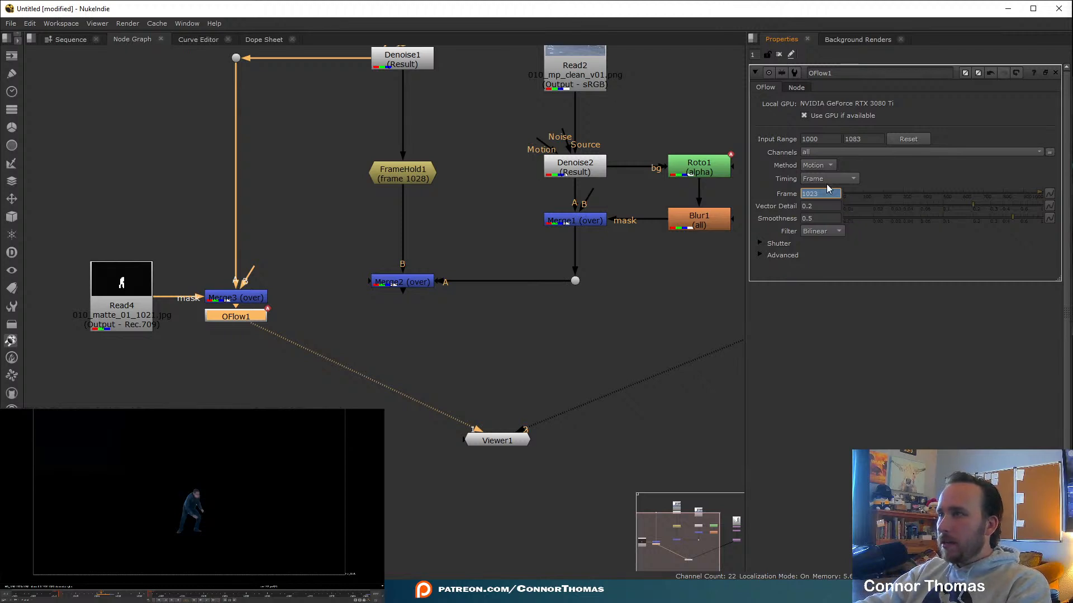
pyautogui.press('Down')
pyautogui.press('Down')
pyautogui.press('Down')
pyautogui.press('Down')
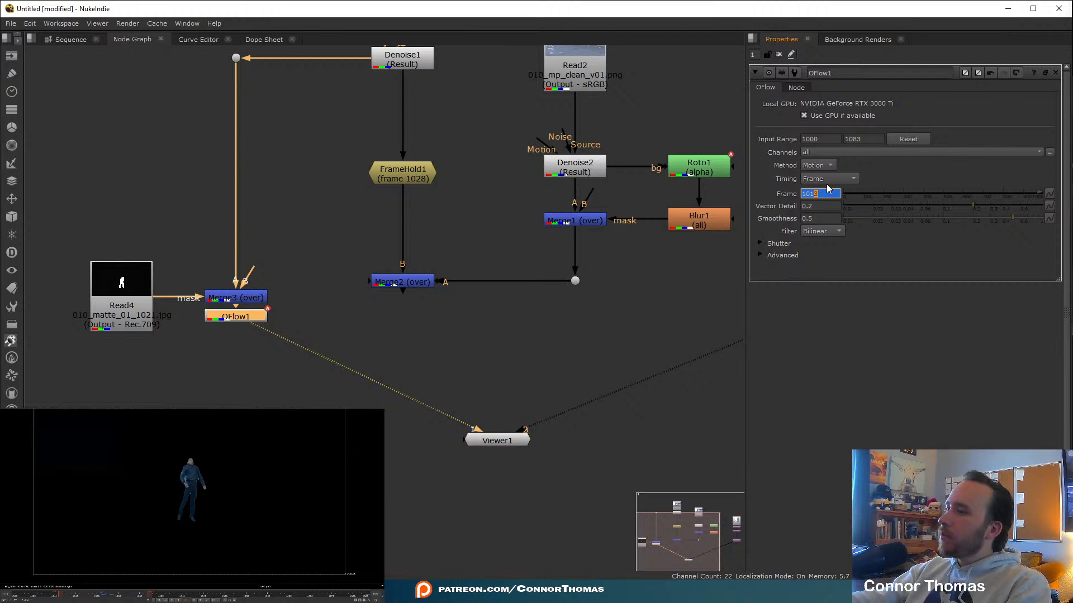
pyautogui.press('Down')
pyautogui.press('Down')
pyautogui.press('Down')
pyautogui.press('Down')
pyautogui.press('Down')
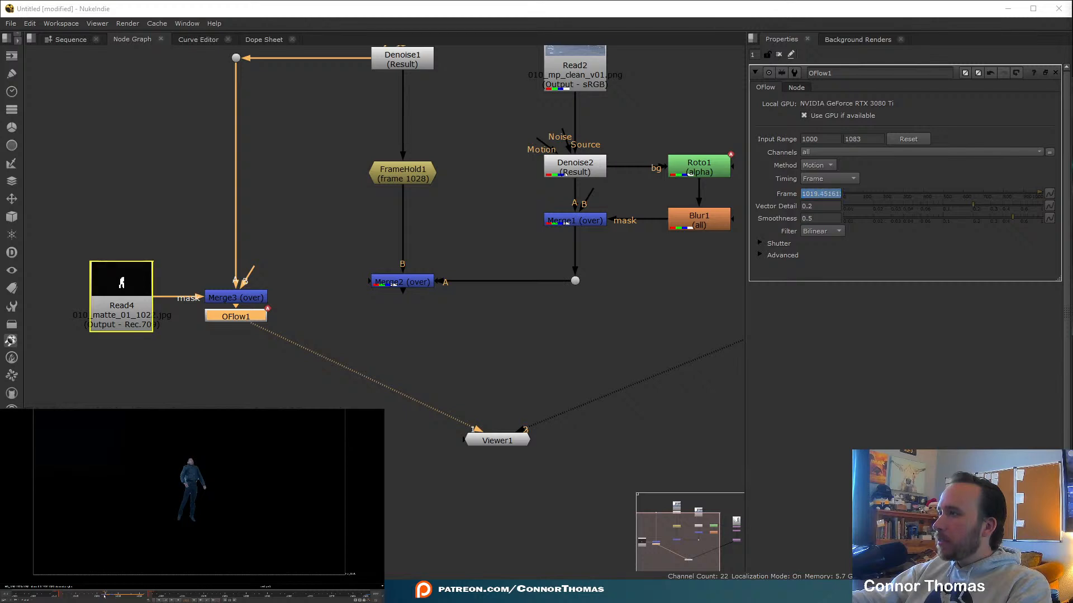
pyautogui.click(110, 597)
pyautogui.moveTo(111, 597); pyautogui.dragTo(102, 599)
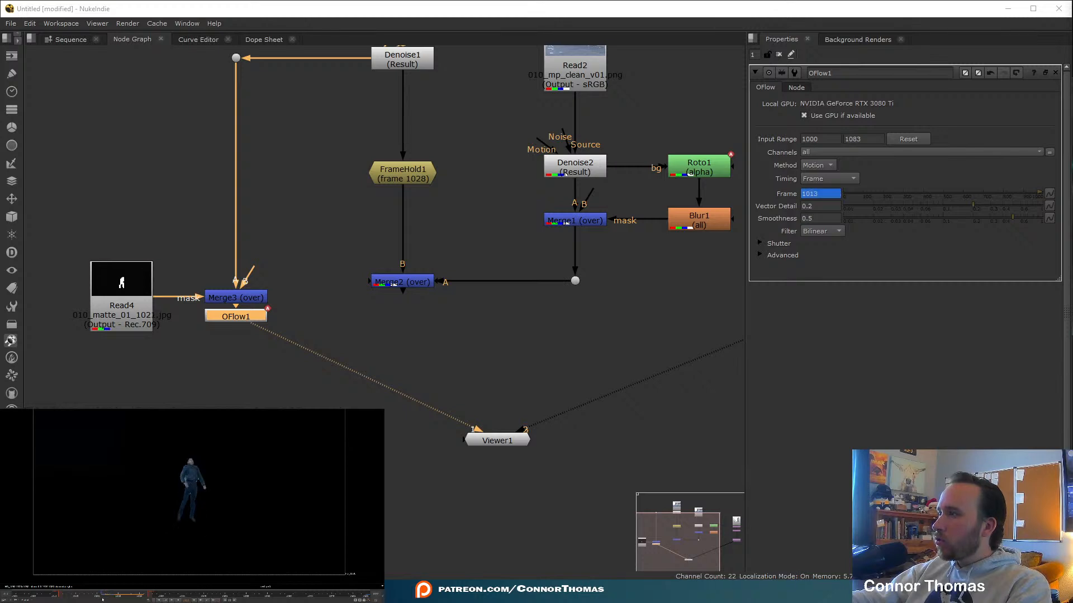
# Move the OFlow timing key from frame 1021 to frame 1019 in the Dope Sheet.
pyautogui.click(260, 40)
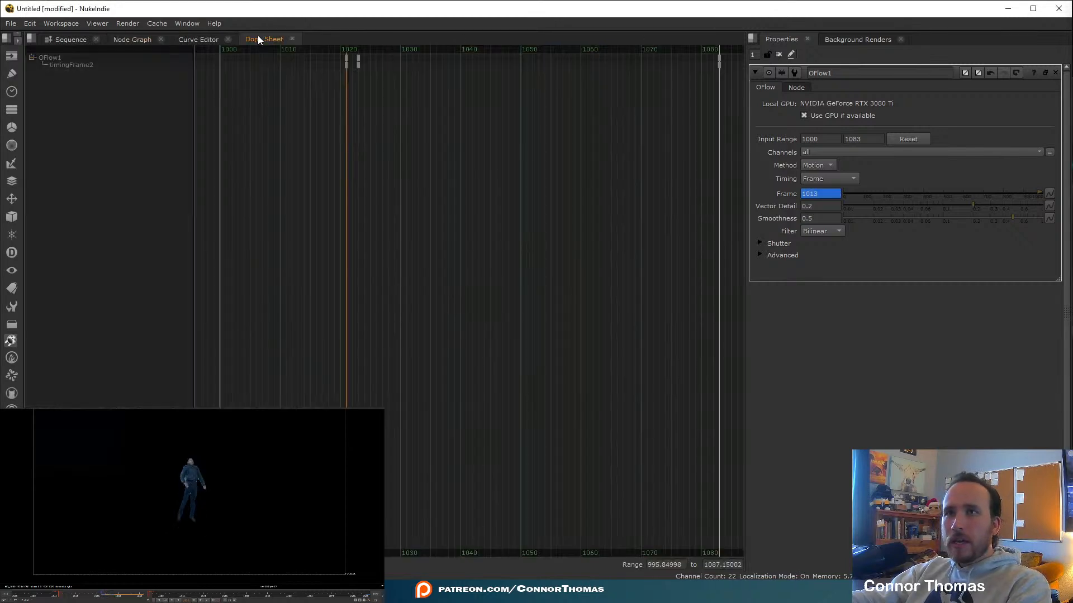
pyautogui.scroll(5, 343, 150)
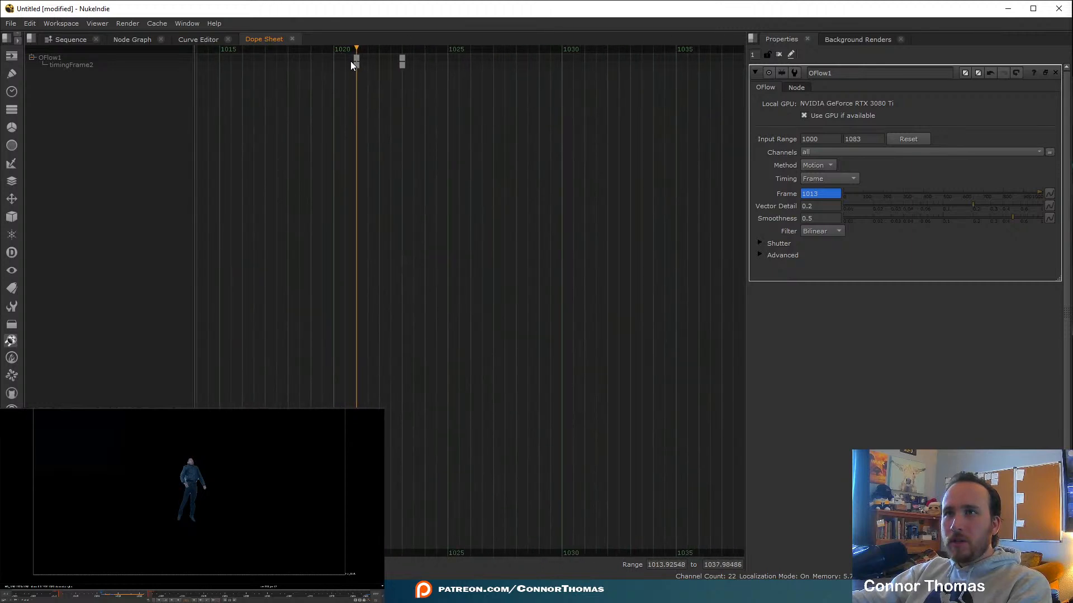
pyautogui.moveTo(355, 59); pyautogui.dragTo(310, 49)
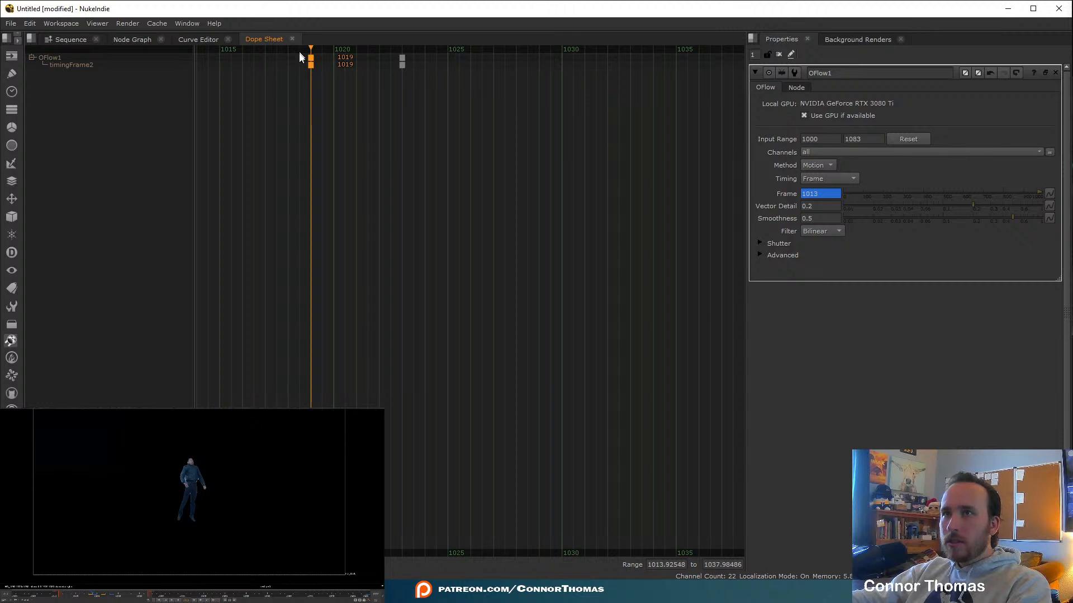
# Set the OFlow source frame to 1007 at timeline frame 1000, trying nearby values, and check the retime through frame 1025.
pyautogui.click(194, 601)
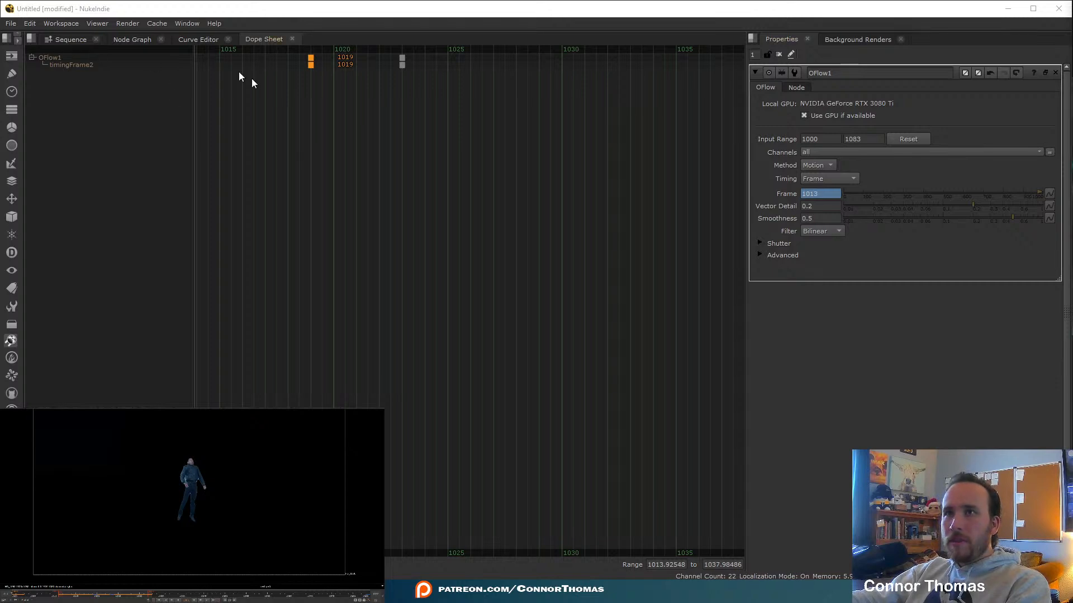
pyautogui.click(135, 40)
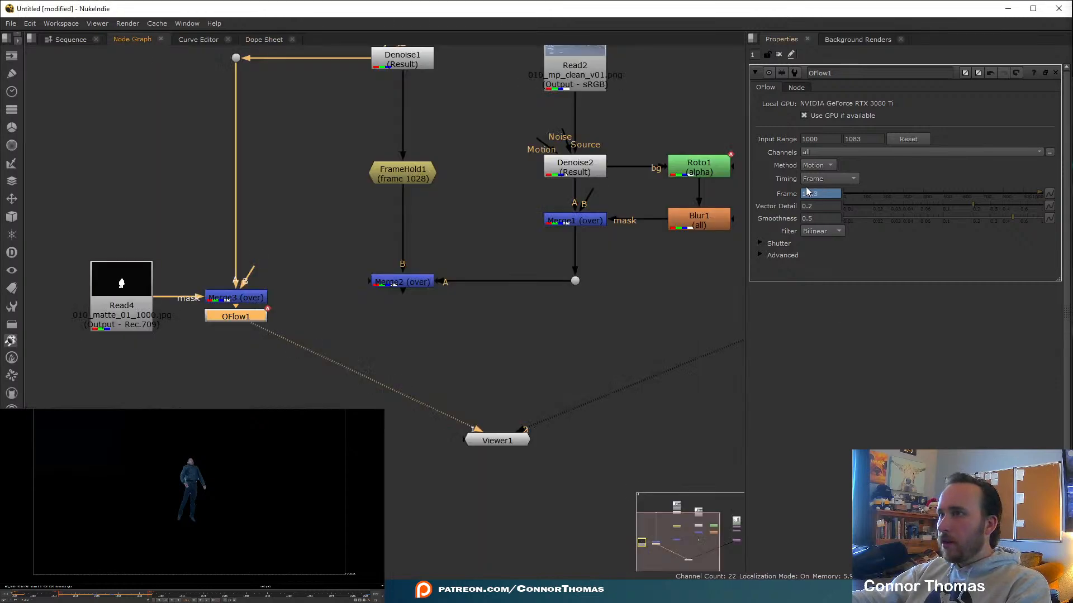
pyautogui.write('1010')
pyautogui.press('Return')
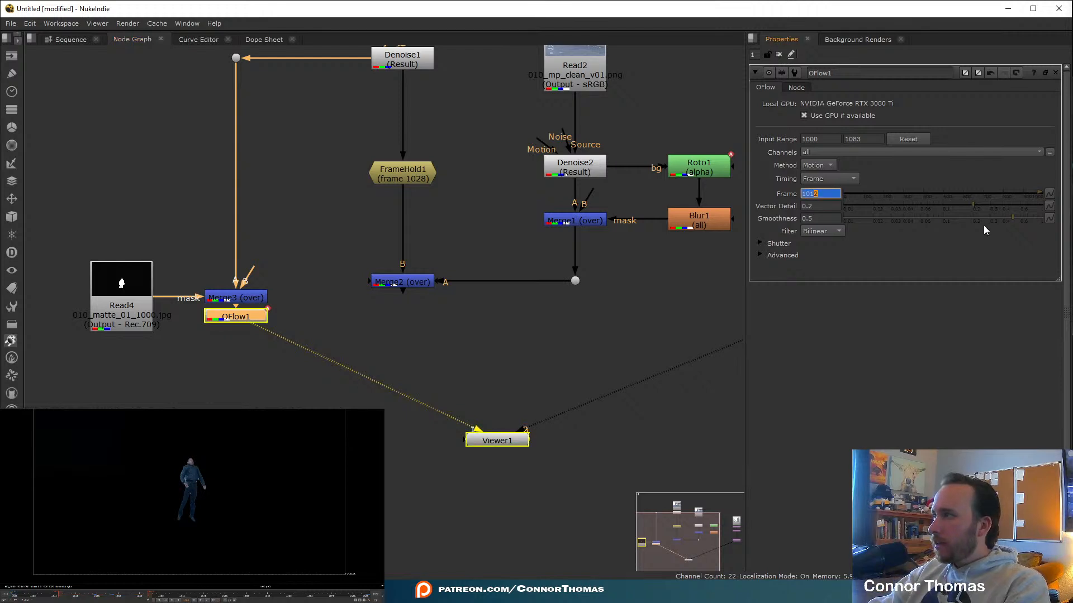
pyautogui.write('1008')
pyautogui.press('Return')
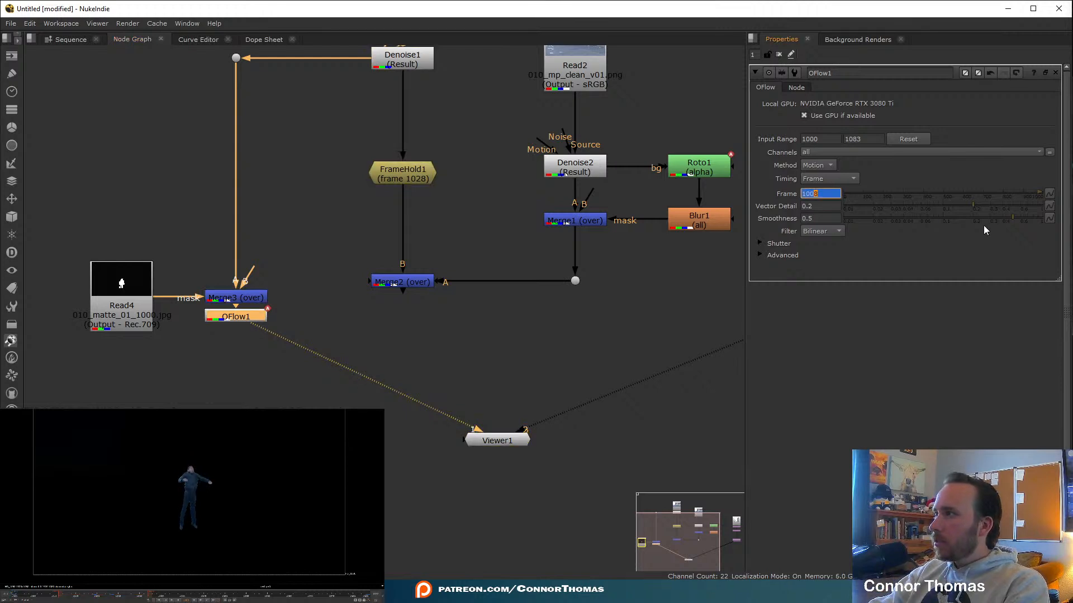
pyautogui.write('1005')
pyautogui.press('Return')
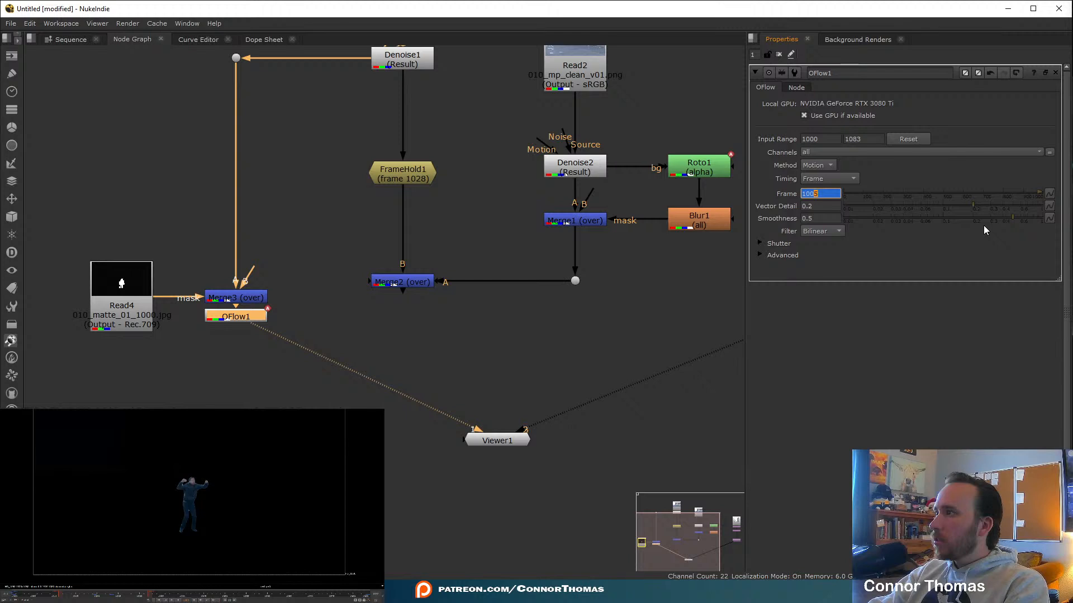
pyautogui.write('1008')
pyautogui.press('Return')
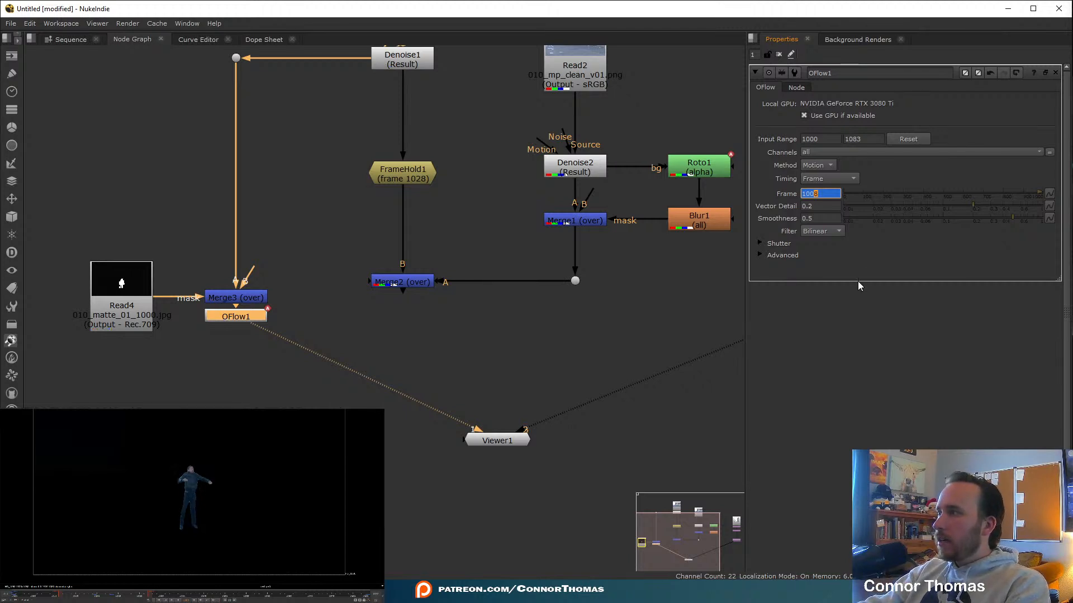
pyautogui.press('Down')
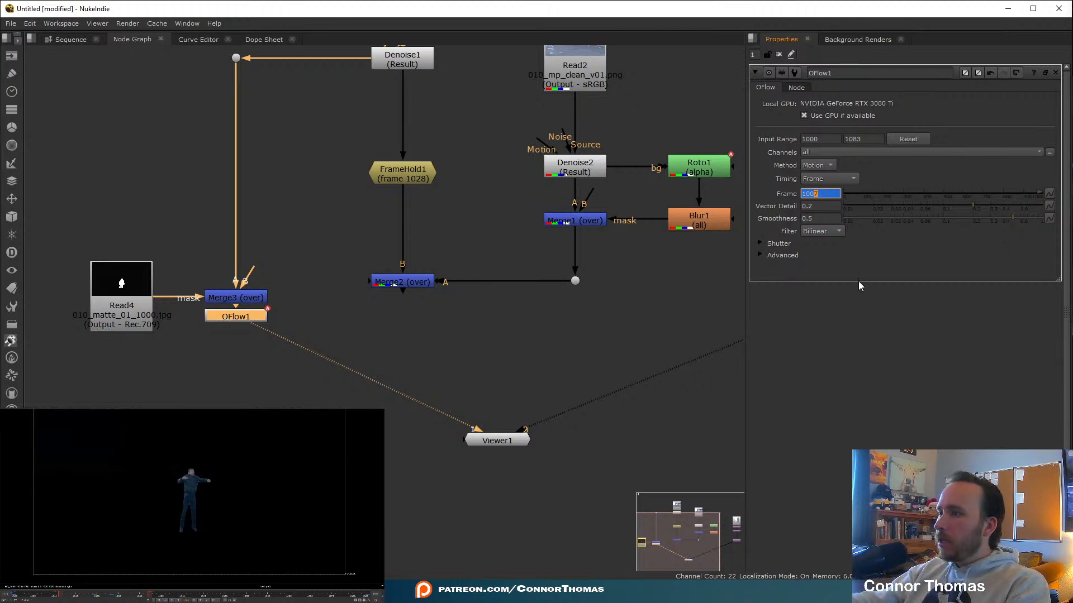
pyautogui.press('Right')
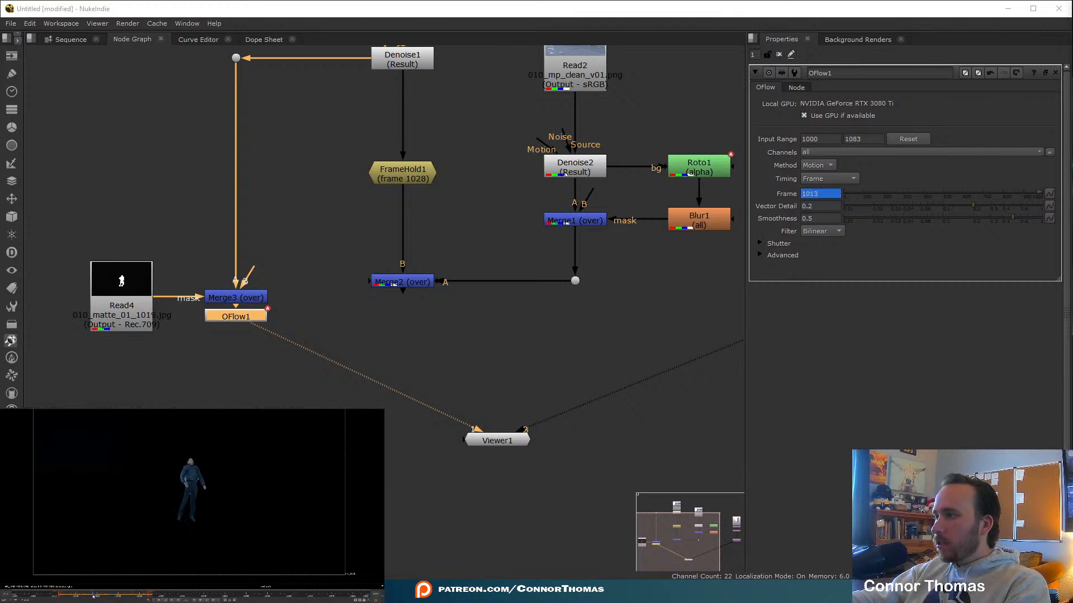
pyautogui.click(122, 597)
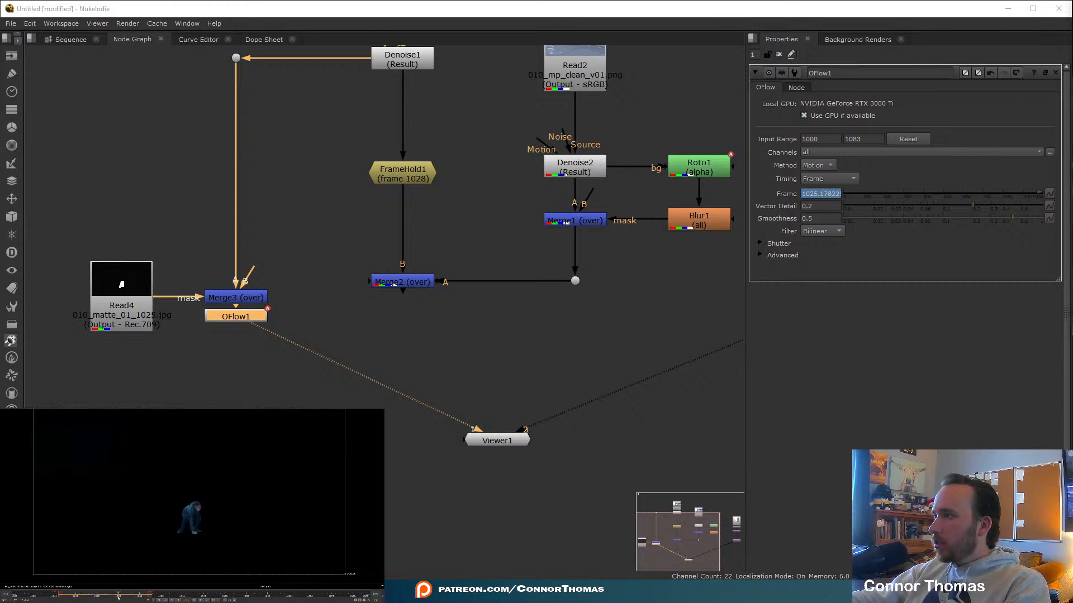
# Try raising the OFlow source frame to about 1030.18 at timeline frame 1025 and scrub back to frame 1023 to check the retime.
pyautogui.moveTo(118, 598); pyautogui.dragTo(123, 598)
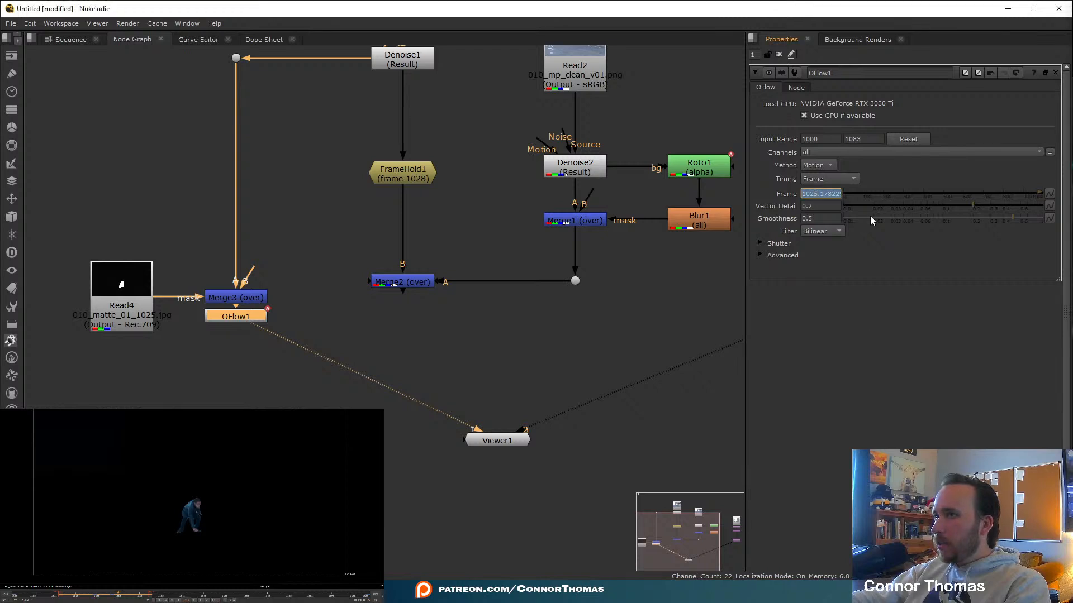
pyautogui.press('Up')
pyautogui.press('Up')
pyautogui.press('Up')
pyautogui.press('Up')
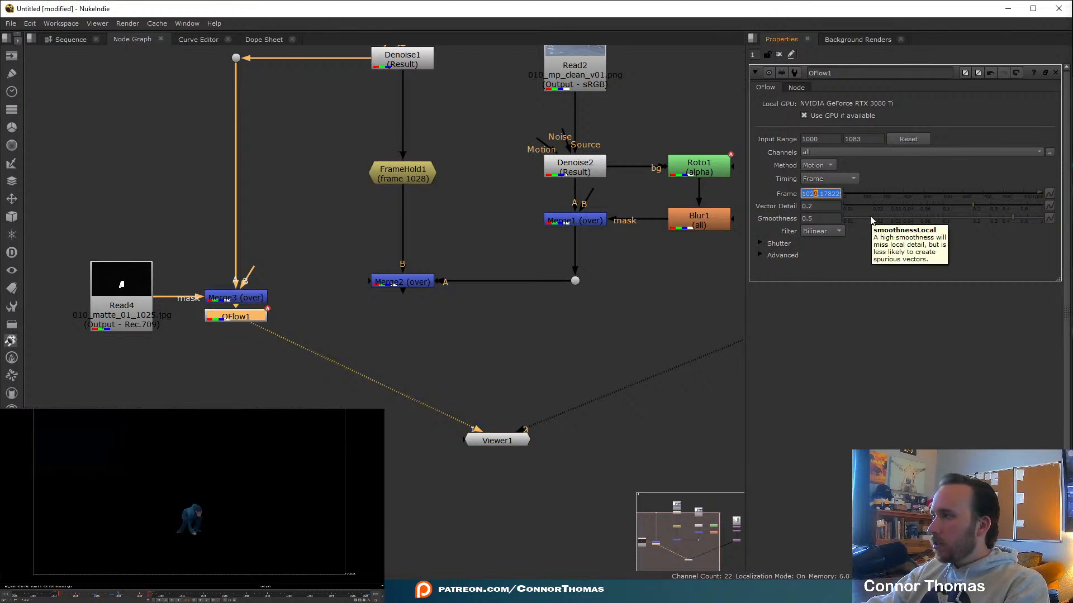
pyautogui.press('Up')
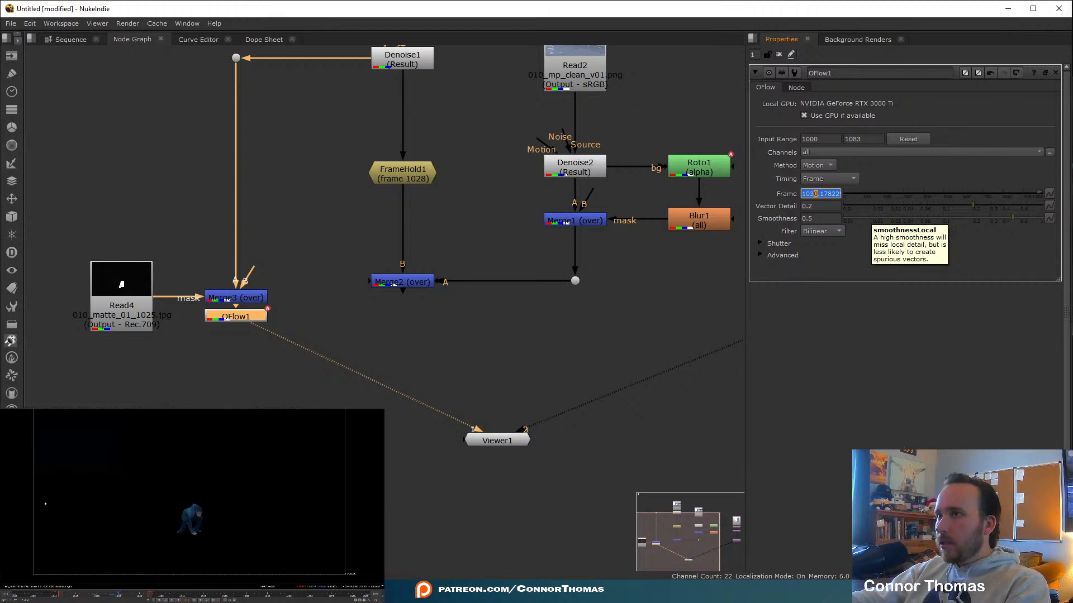
pyautogui.moveTo(73, 596); pyautogui.dragTo(91, 596)
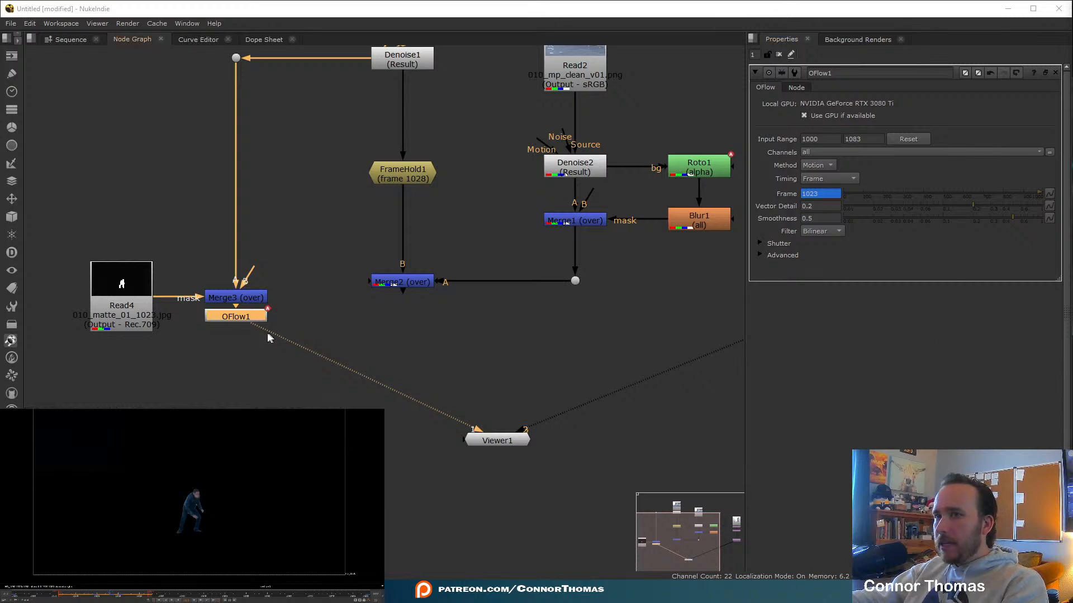
# Add a Transform node after OFlow1 and set its center on the actor's torso at x 981, y 428.
pyautogui.press('t')
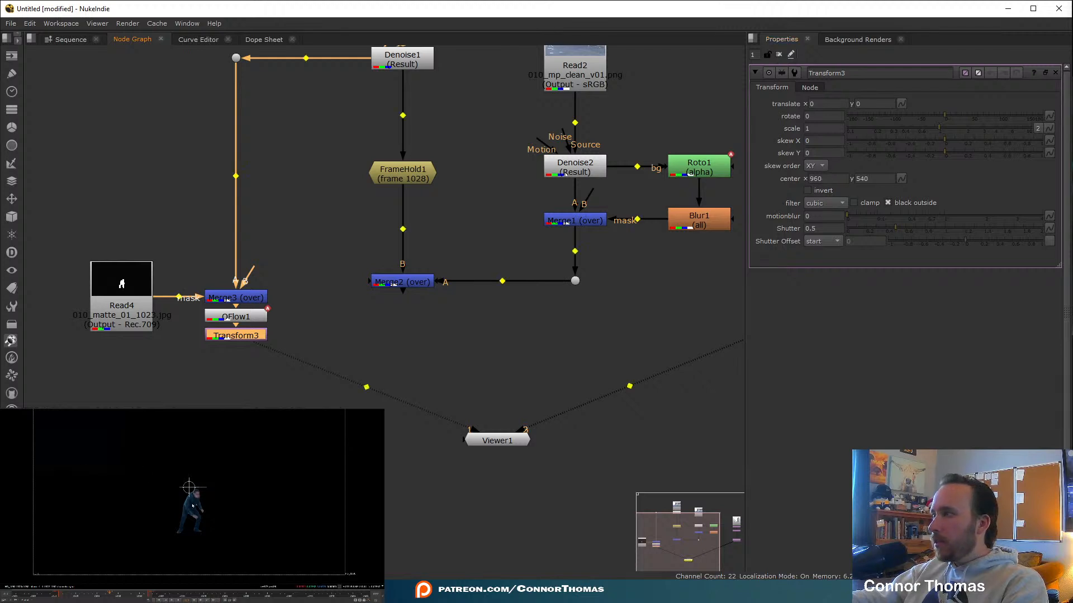
pyautogui.keyDown('ctrl'); pyautogui.click(194, 507); pyautogui.keyUp('ctrl')
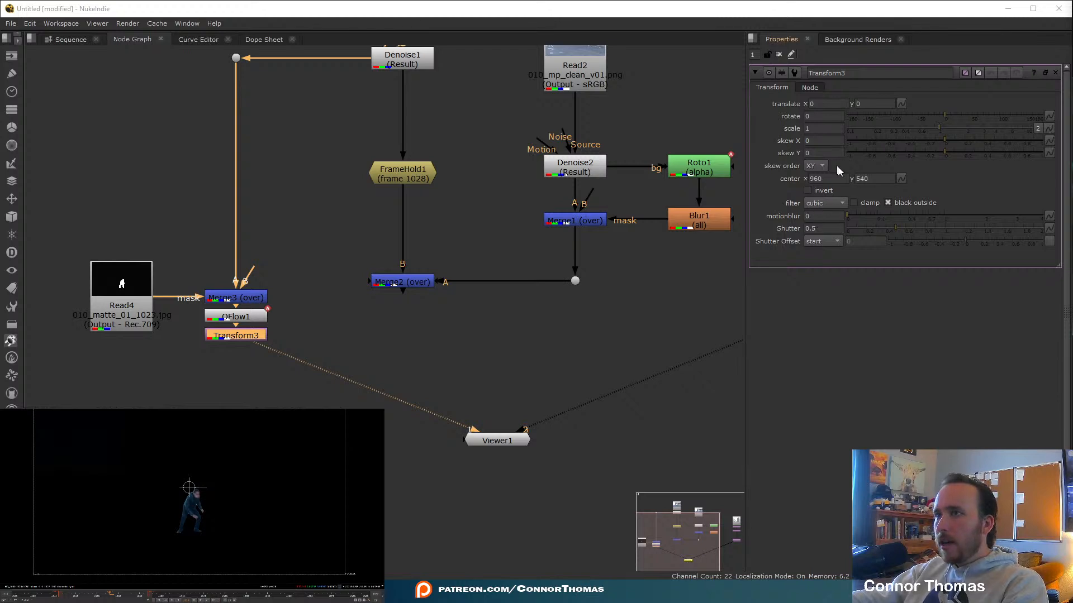
pyautogui.click(825, 179)
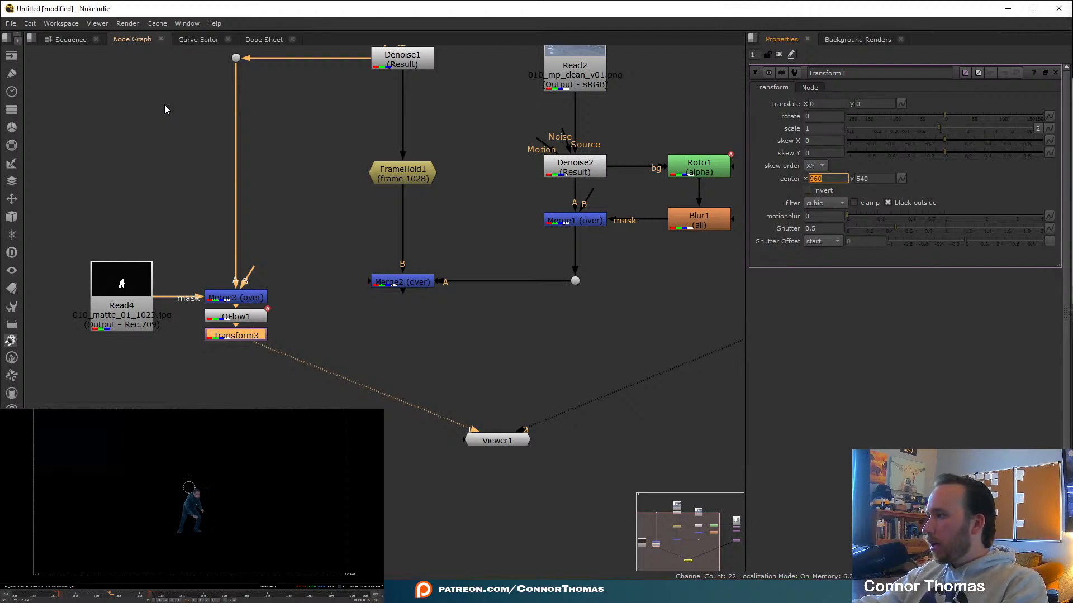
pyautogui.write('981')
pyautogui.press('Tab')
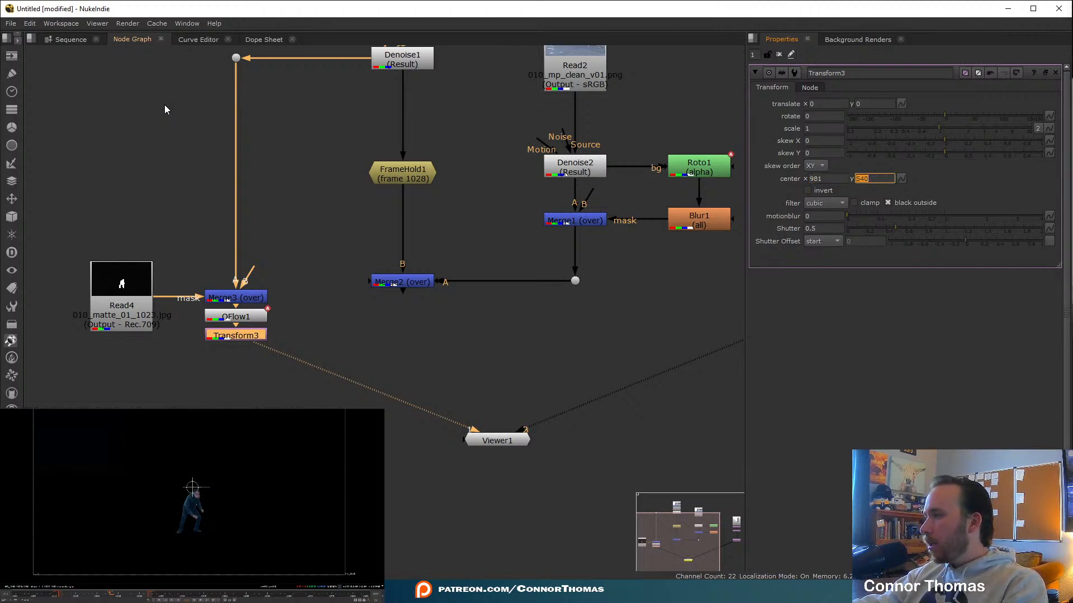
pyautogui.write('428')
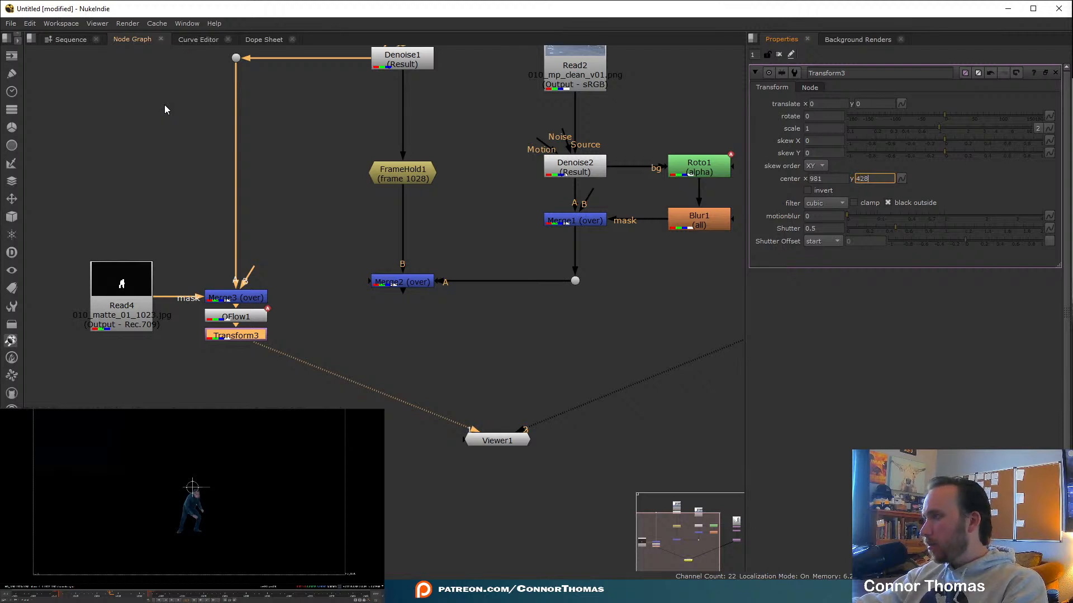
pyautogui.press('Return')
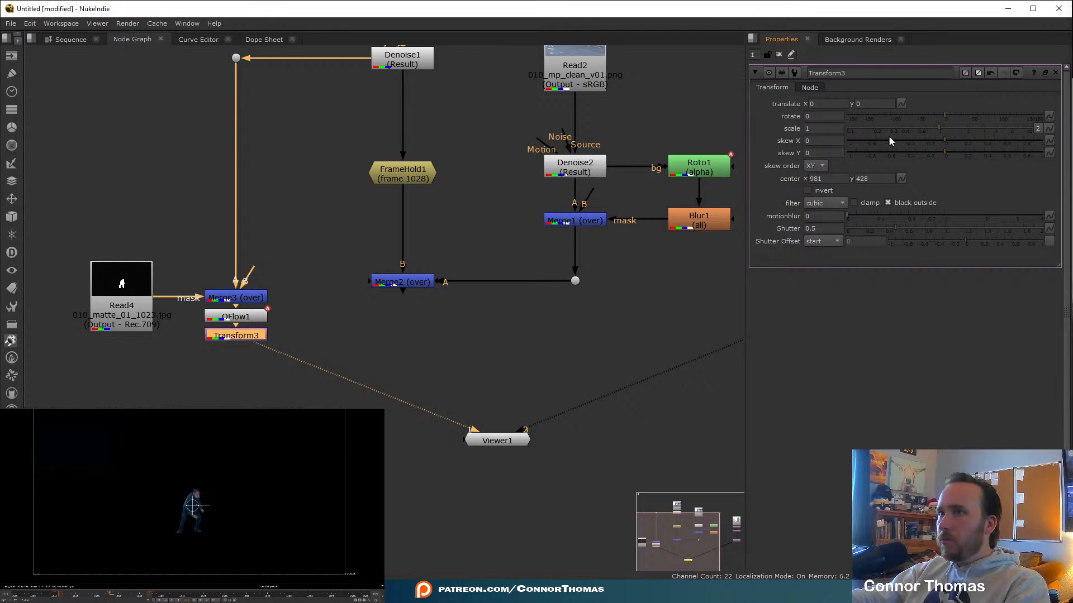
# Key the Transform's rotation at 0 on timeline frame 1023, undoing the trial rotation, and go to frame 1020.
pyautogui.moveTo(956, 117); pyautogui.dragTo(892, 117)
pyautogui.hotkey('ctrl', 'z')
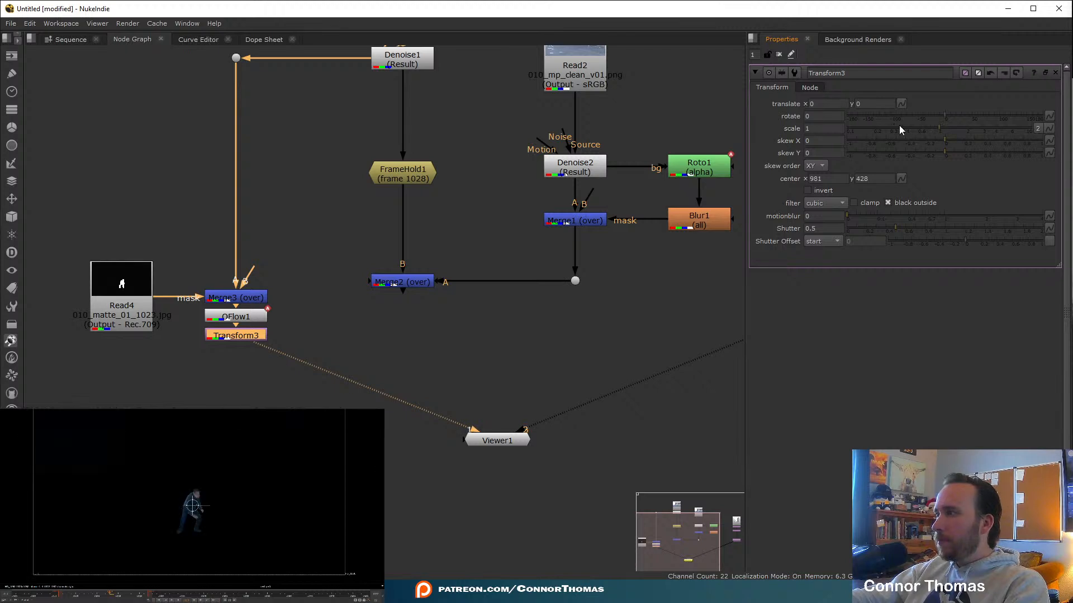
pyautogui.rightClick(821, 117)
pyautogui.click(838, 119)
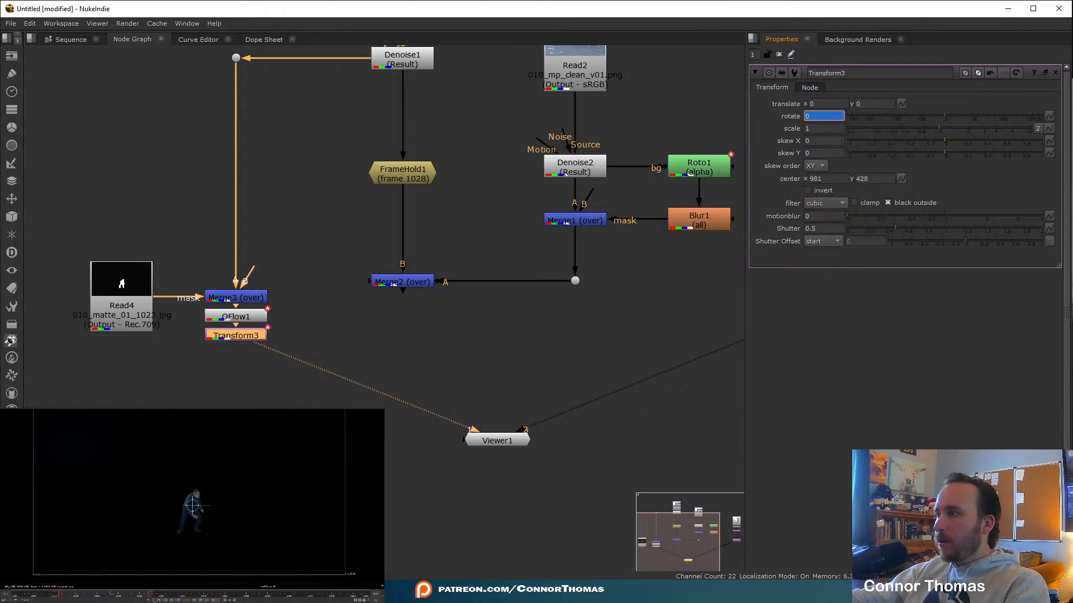
pyautogui.moveTo(109, 596); pyautogui.dragTo(101, 596)
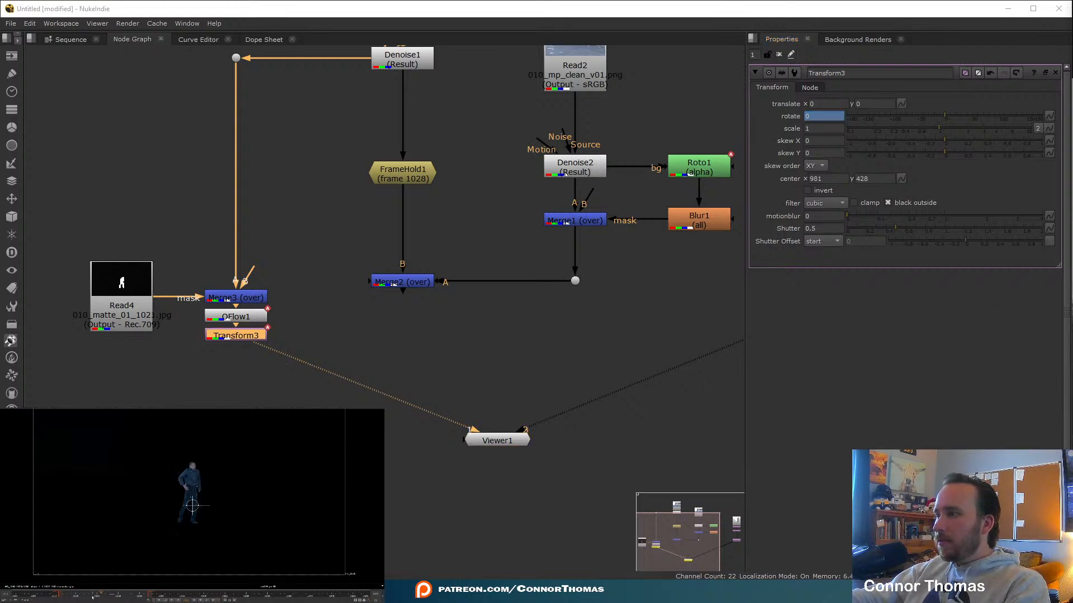
pyautogui.click(96, 597)
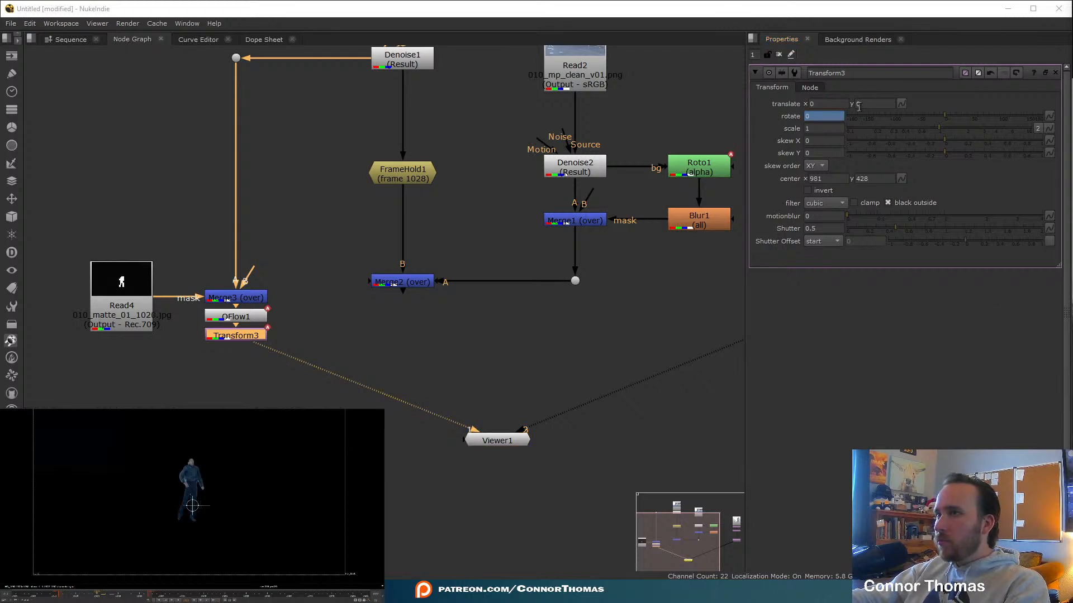
# Try rotating the actor to -124 at timeline frame 1020 and reset the rotation to 0.
pyautogui.click(940, 115)
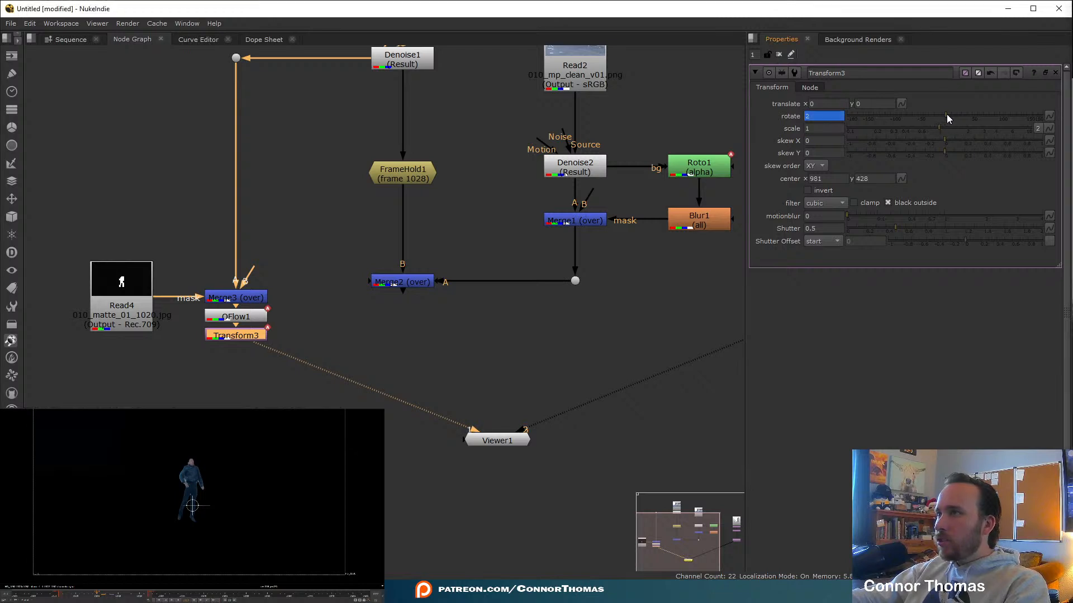
pyautogui.moveTo(934, 116); pyautogui.dragTo(878, 116)
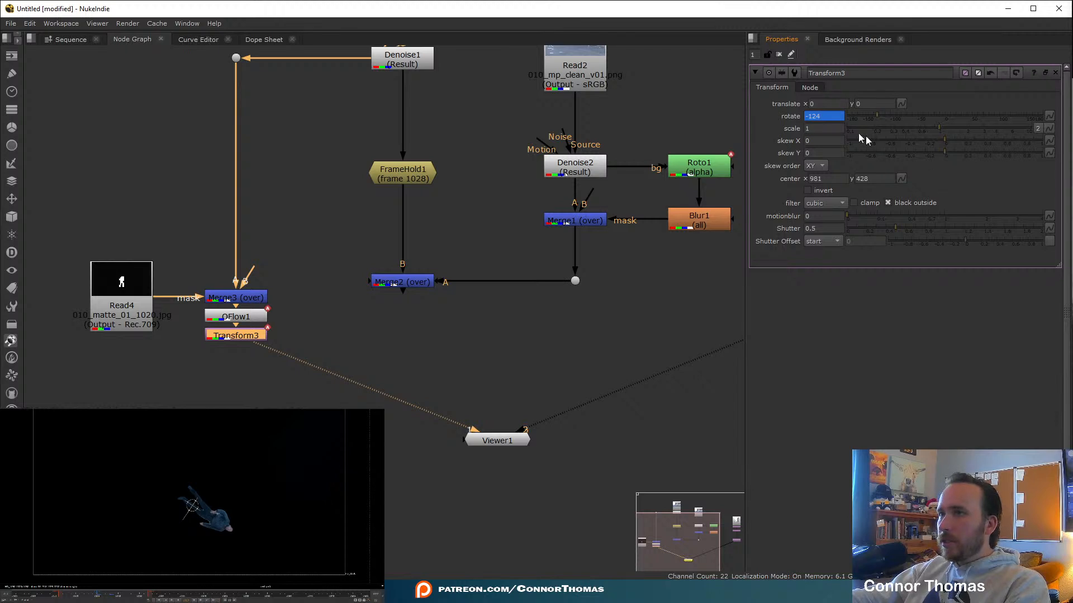
pyautogui.write('0')
pyautogui.press('Return')
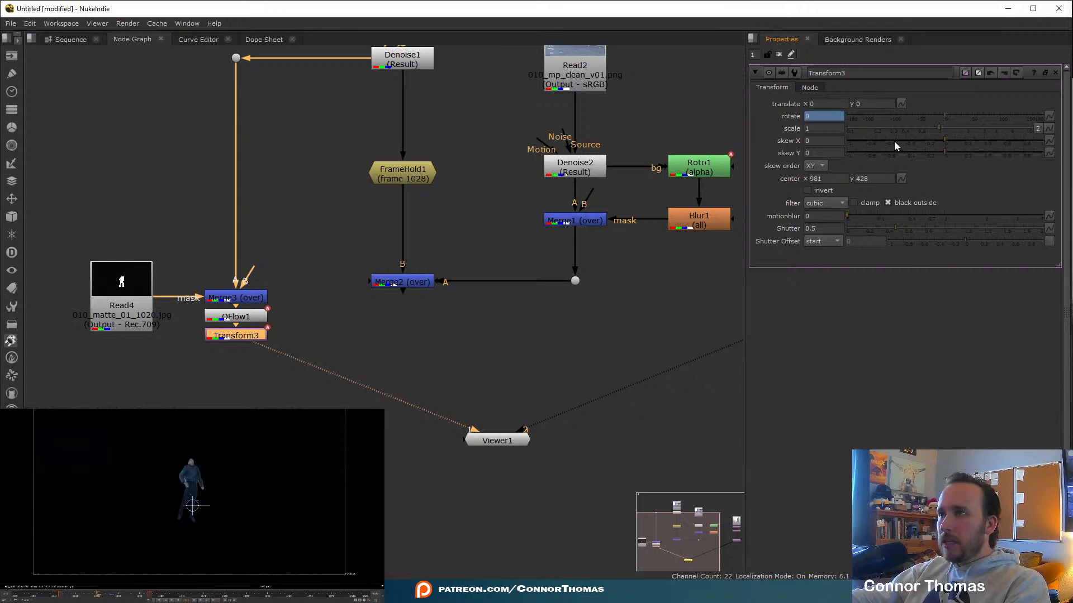
# Move the Transform's center to the standing actor's torso at x 983, y 602.
pyautogui.click(193, 479)
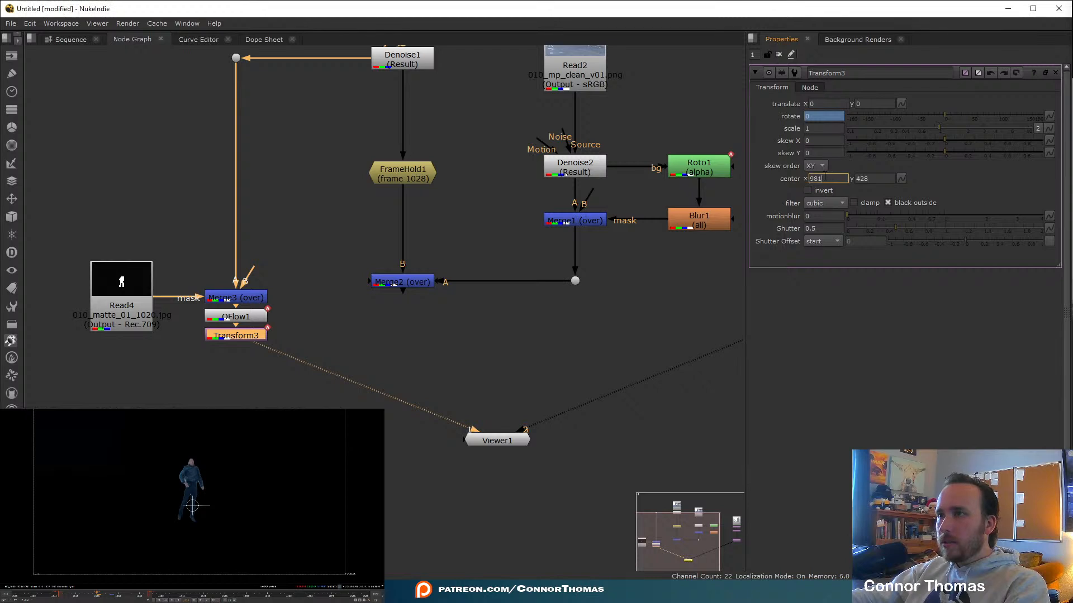
pyautogui.click(822, 178)
pyautogui.press('Tab')
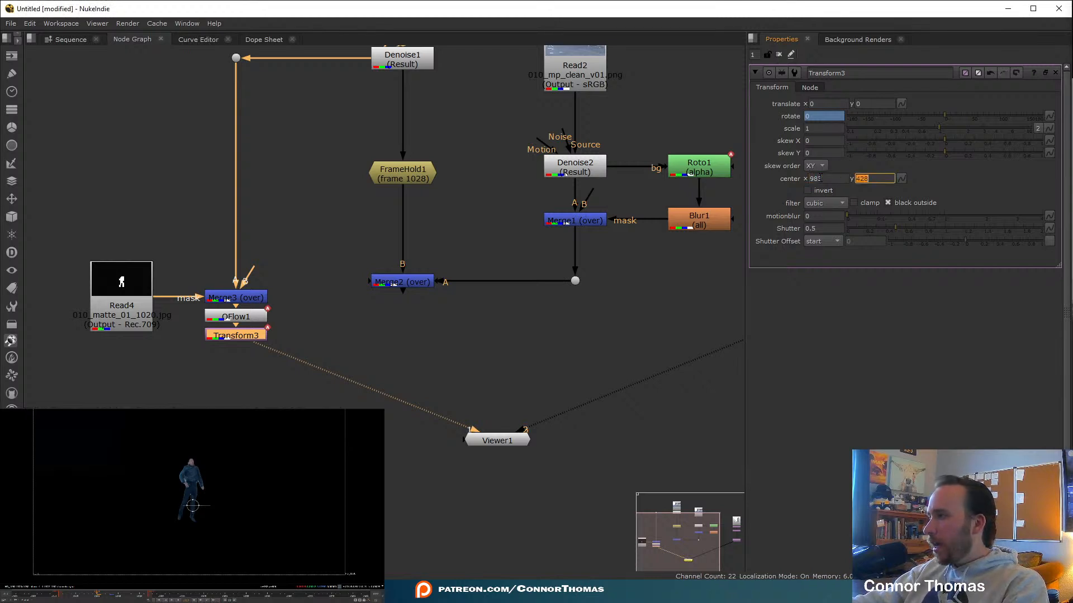
pyautogui.write('602')
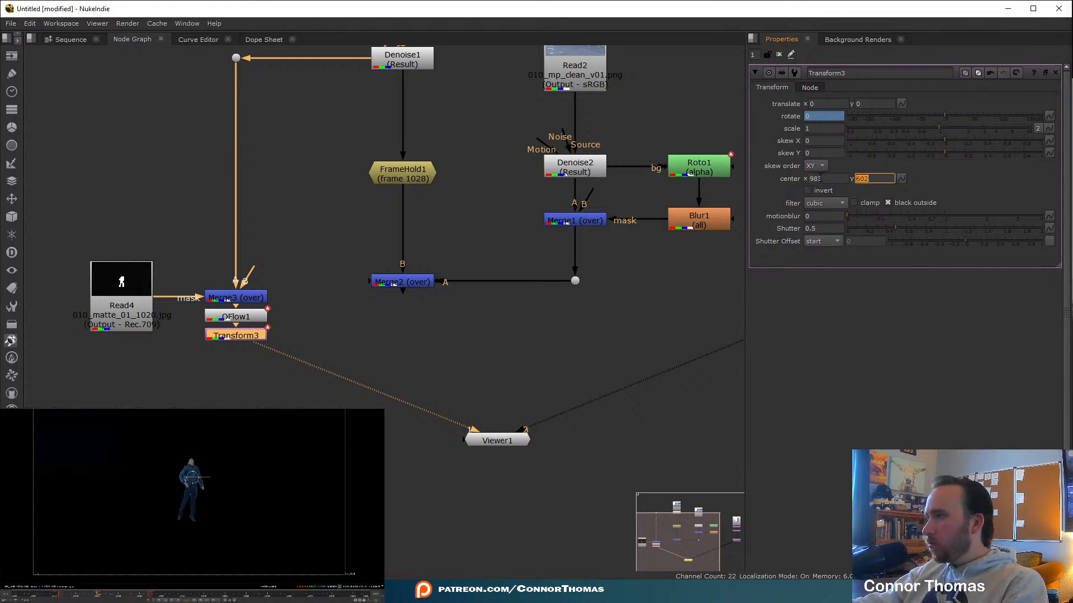
pyautogui.press('Return')
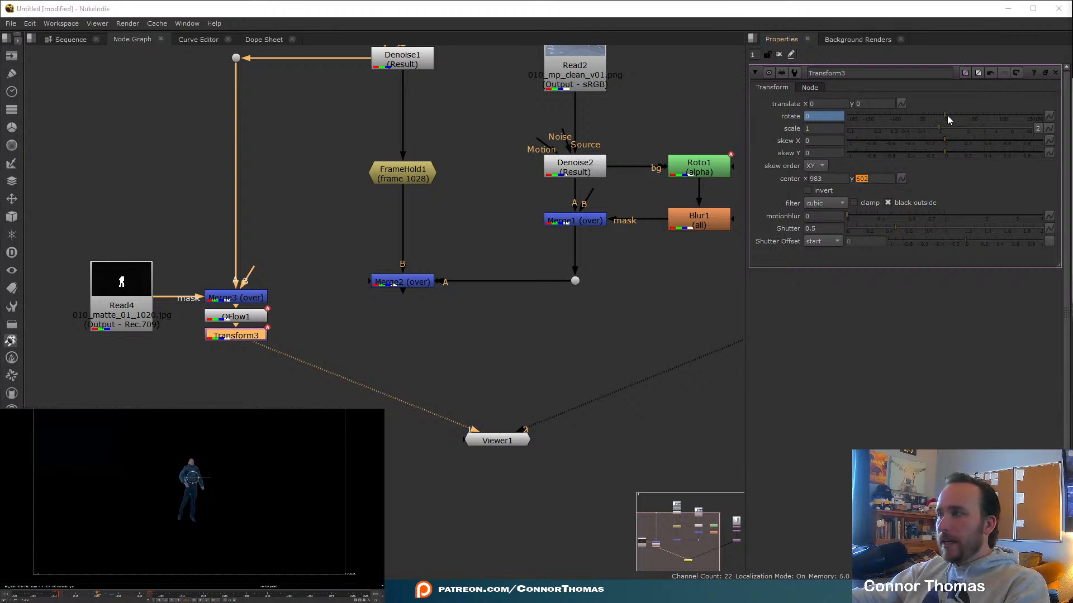
# Key the actor's rotation at -142 on timeline frame 1020 and review the spin through frame 1023.
pyautogui.moveTo(947, 115); pyautogui.dragTo(867, 96)
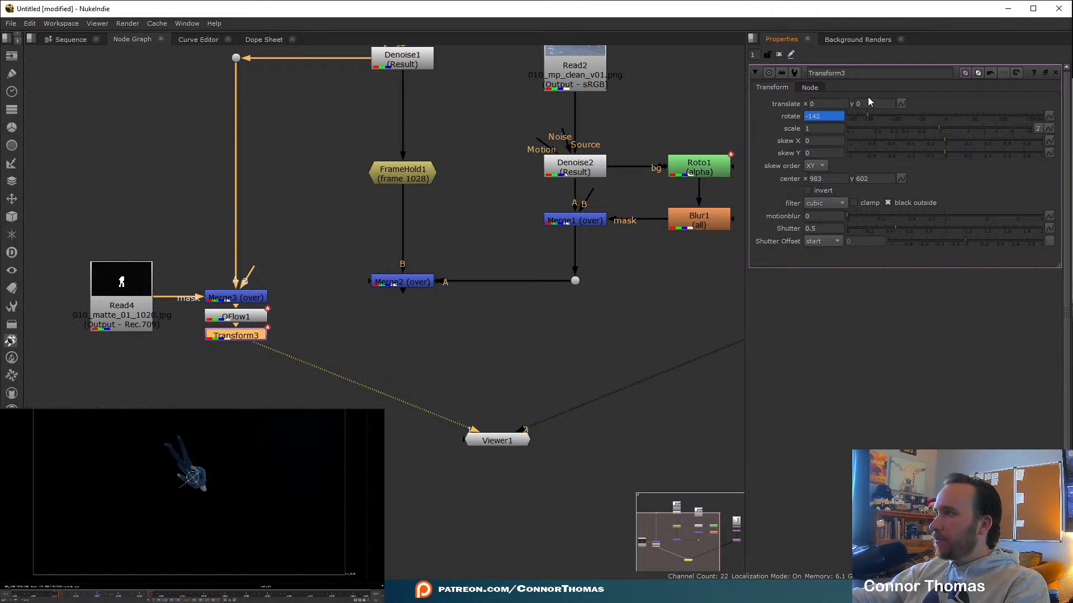
pyautogui.click(100, 594)
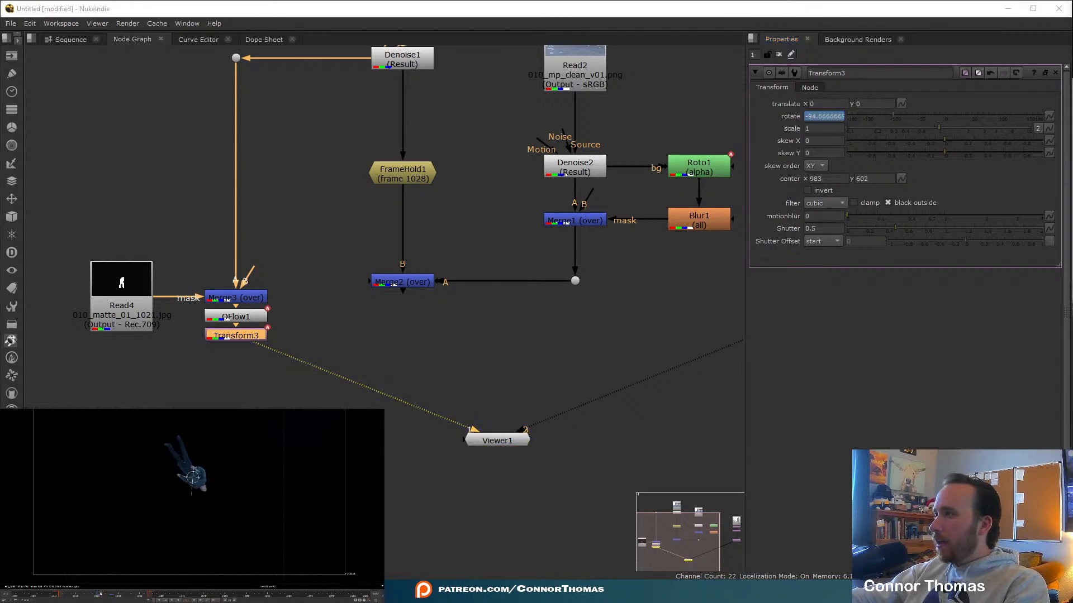
pyautogui.click(105, 594)
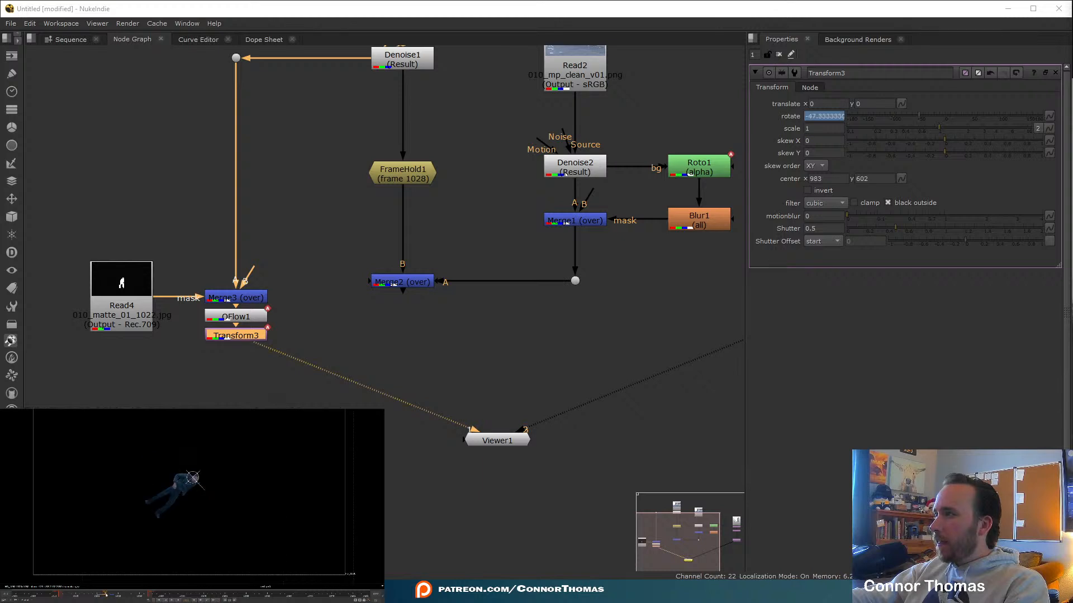
pyautogui.click(110, 595)
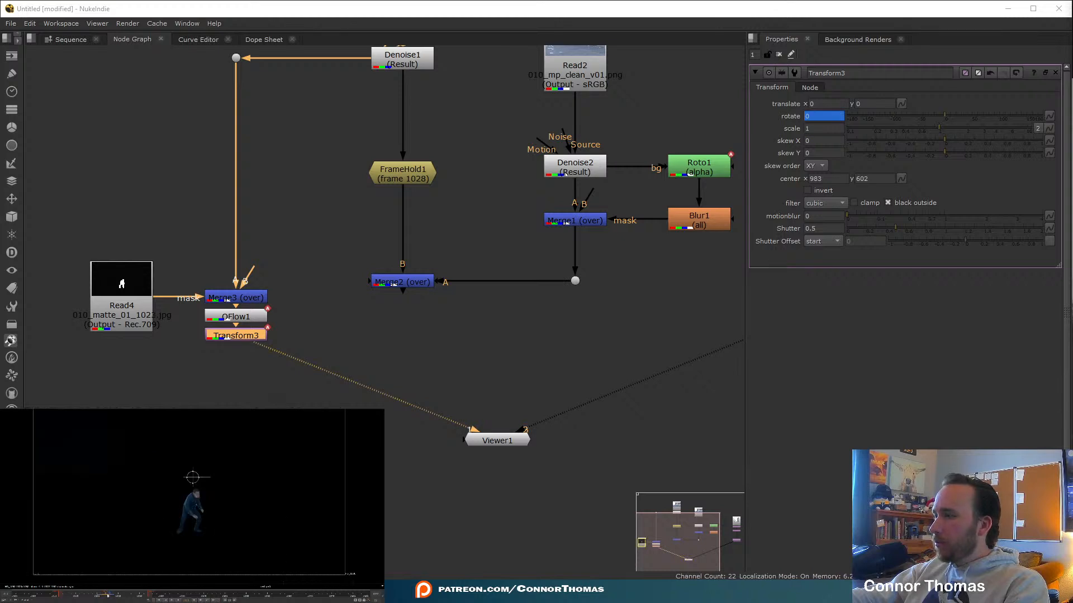
pyautogui.click(102, 594)
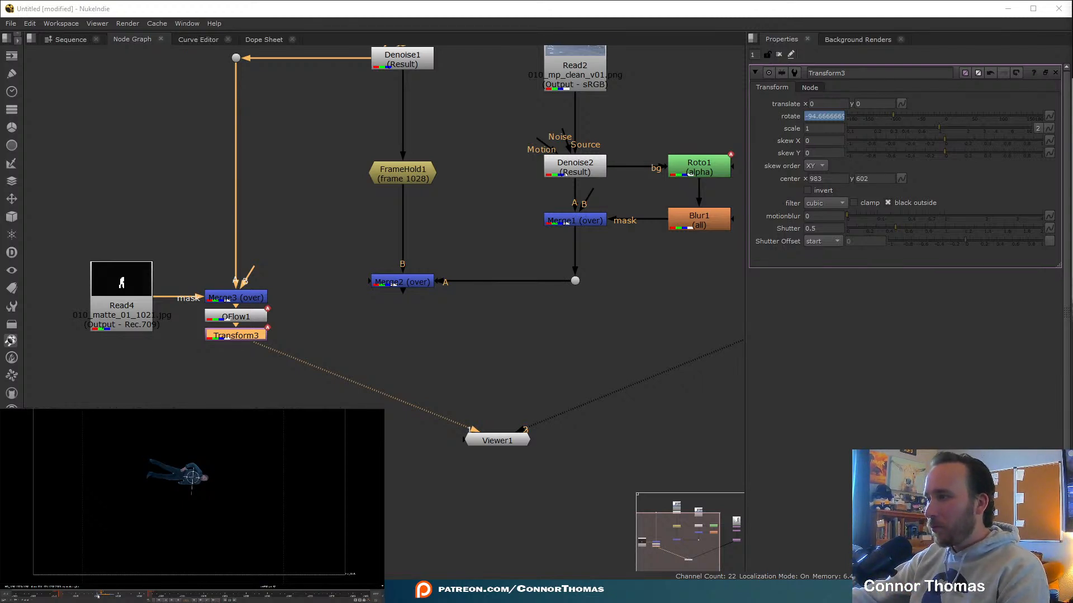
pyautogui.moveTo(98, 595); pyautogui.dragTo(95, 595)
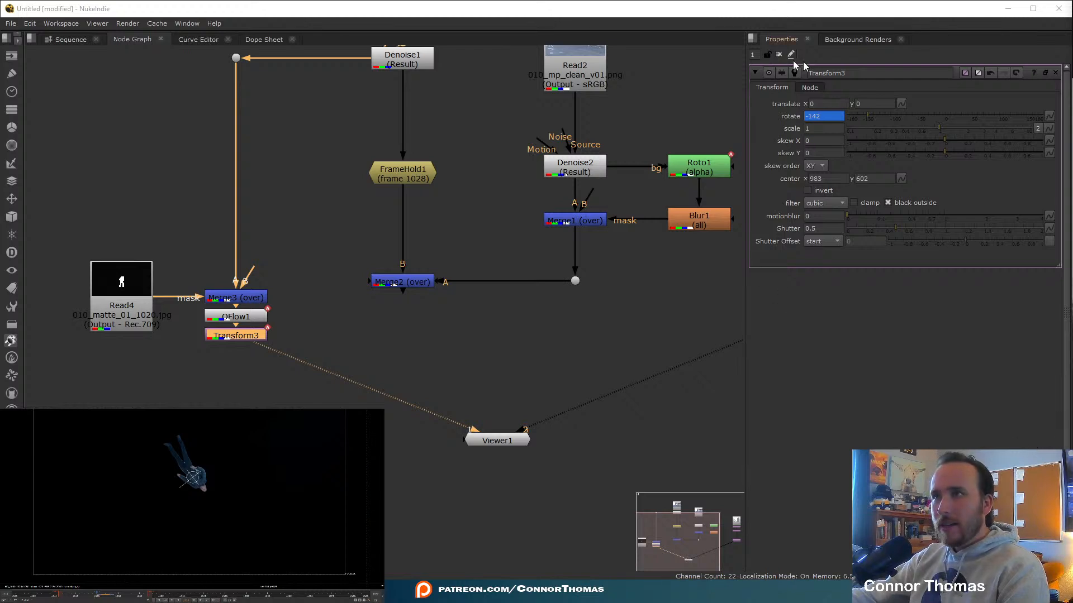
# Merge the transformed actor over the matte painting extension's Reformat1 output and place the Merge node directly below it.
pyautogui.moveTo(501, 358); pyautogui.dragTo(333, 289, button='middle')
pyautogui.scroll(-2, 333, 290)
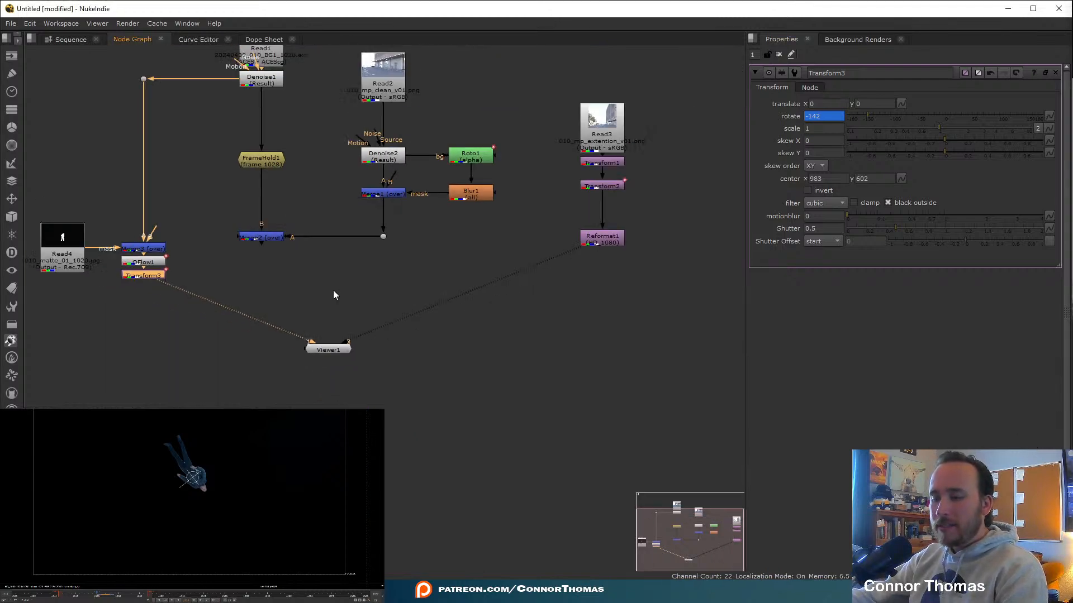
pyautogui.press('m')
pyautogui.moveTo(212, 272); pyautogui.dragTo(600, 243)
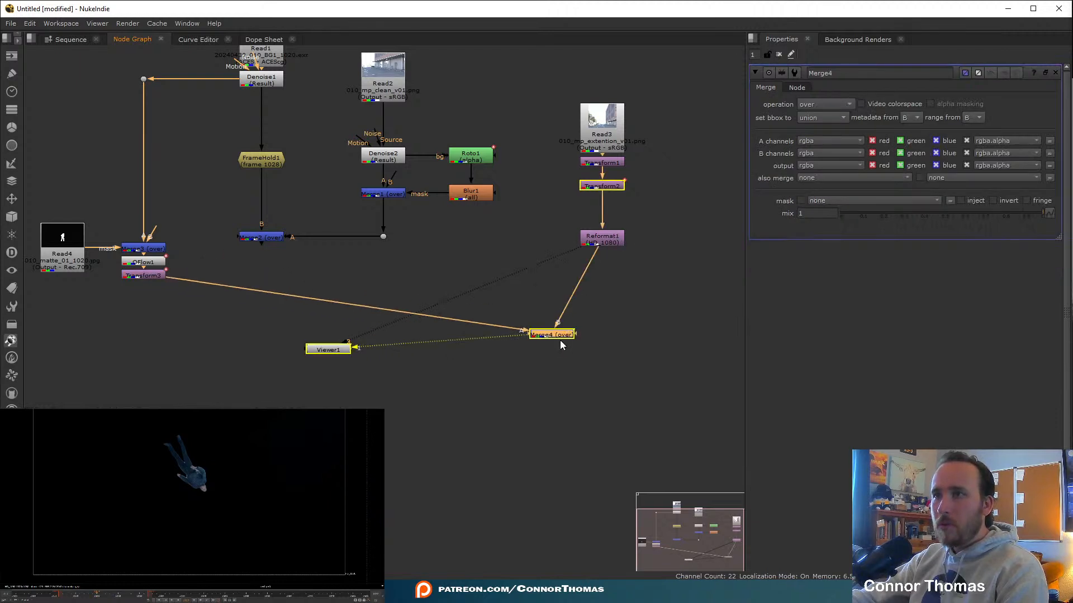
pyautogui.moveTo(560, 336); pyautogui.dragTo(610, 314)
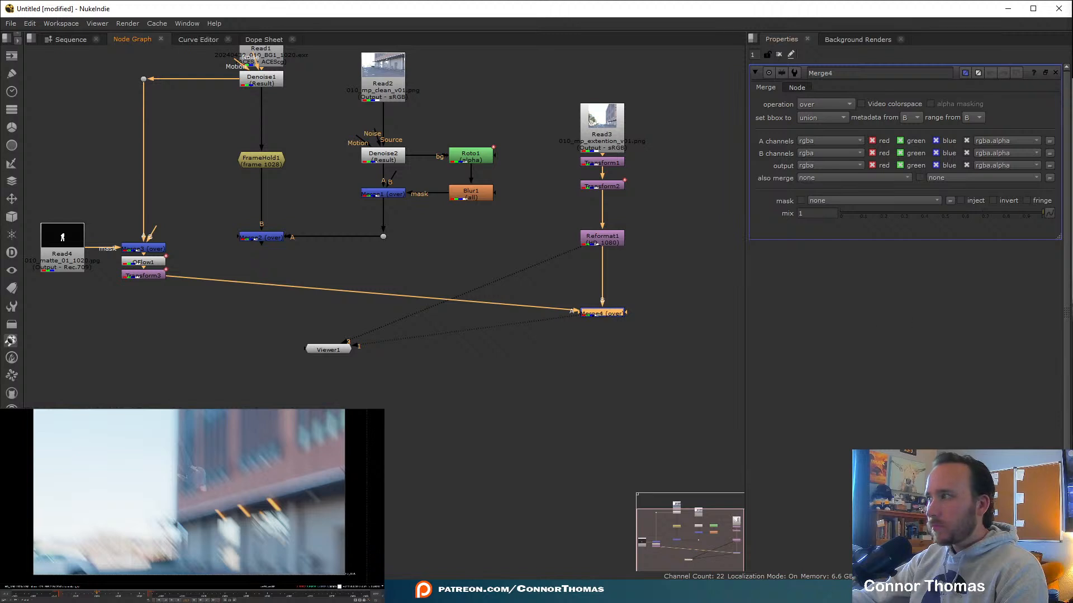
# Enable Auto Alpha on the Read1 plate, checking the other Read nodes, and close all open node properties.
pyautogui.click(57, 255)
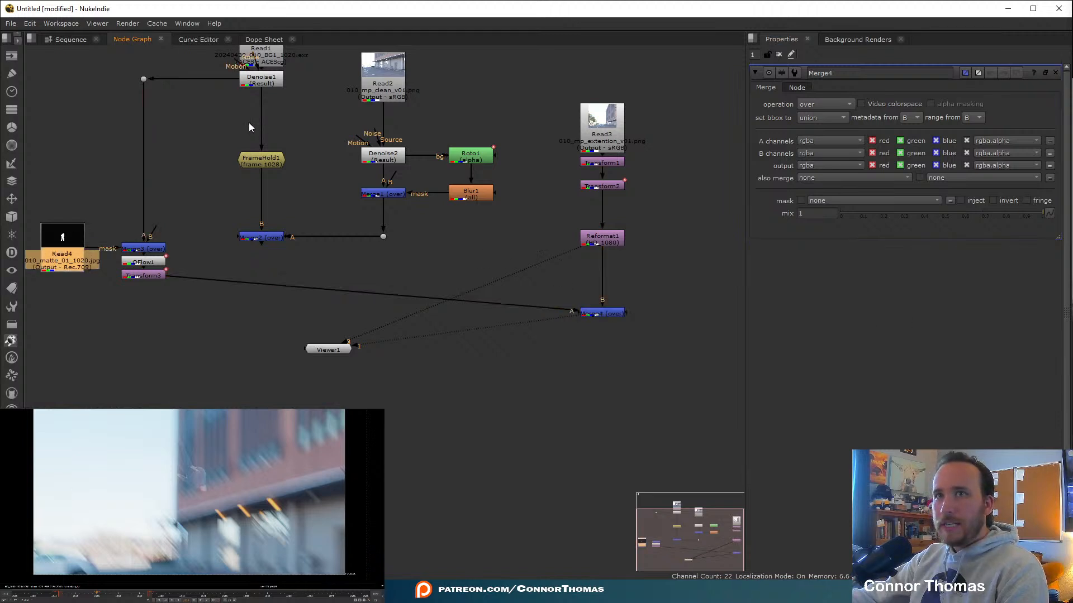
pyautogui.moveTo(249, 123); pyautogui.dragTo(275, 160, button='middle')
pyautogui.click(637, 172)
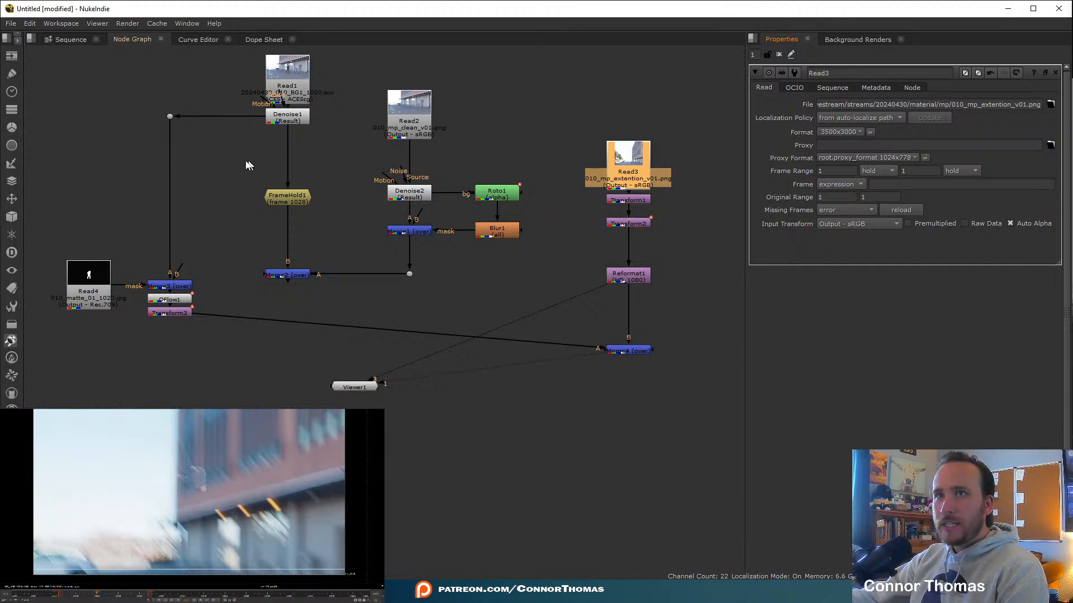
pyautogui.click(301, 69)
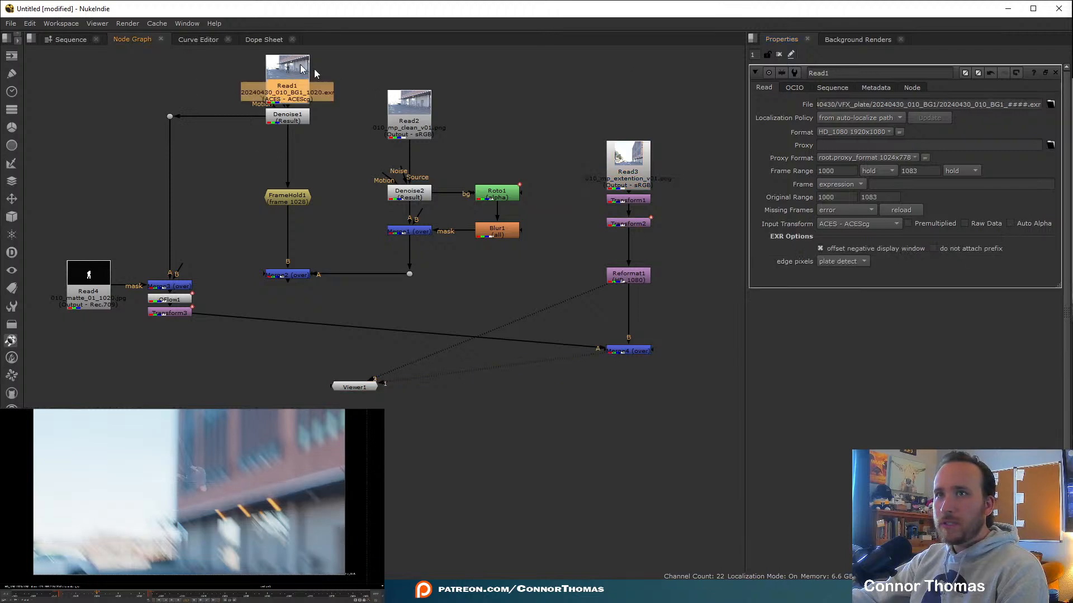
pyautogui.click(1011, 224)
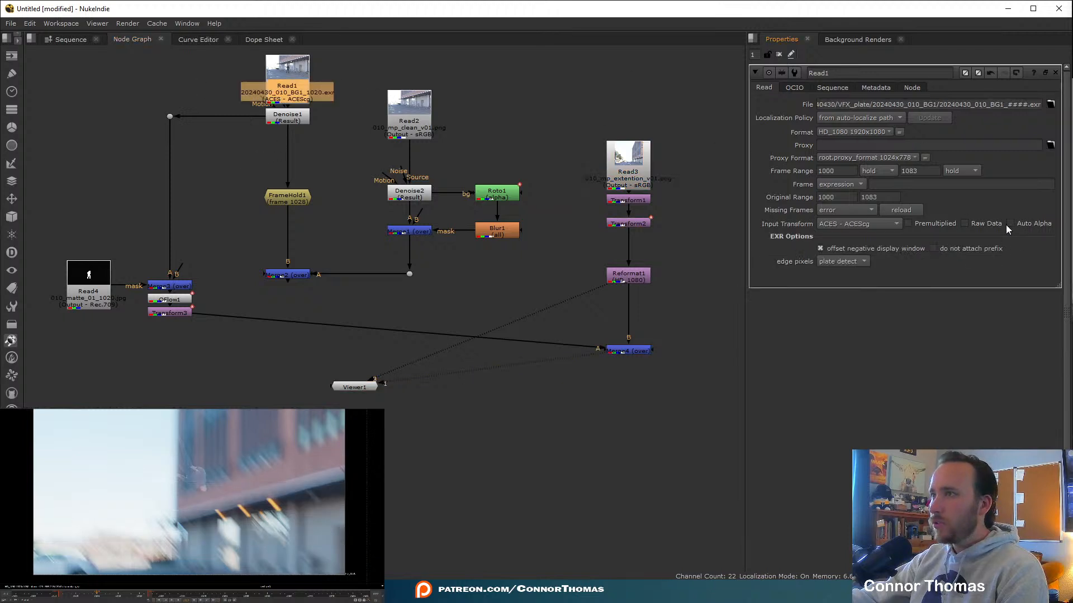
pyautogui.click(778, 54)
pyautogui.moveTo(184, 312); pyautogui.dragTo(258, 278, button='middle')
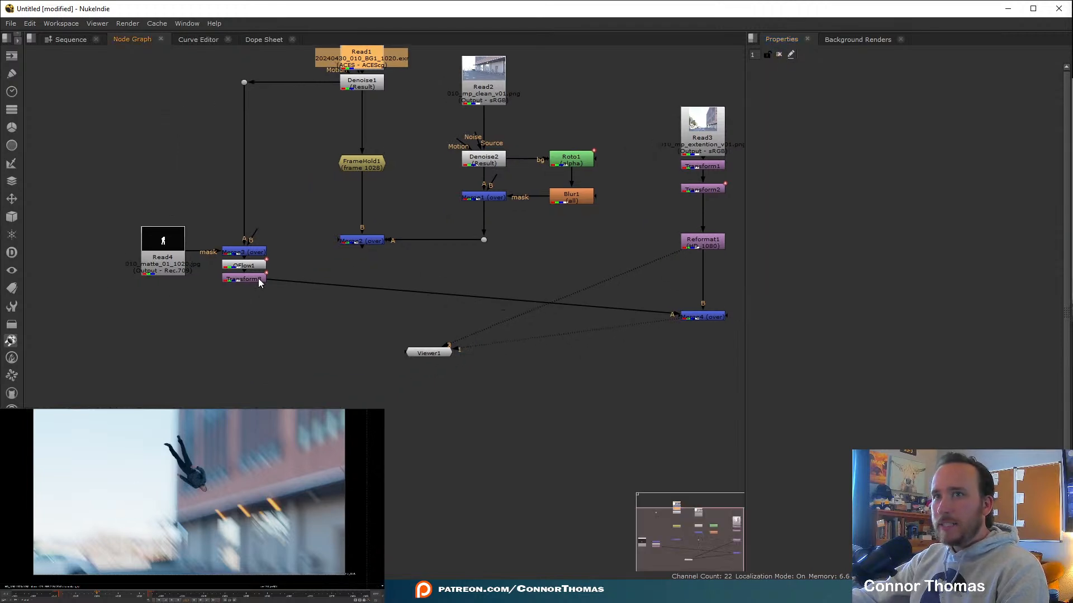
# Scale the falling actor's Transform3 to 1.1 and move him to translate x -287, y 72.
pyautogui.doubleClick(257, 278)
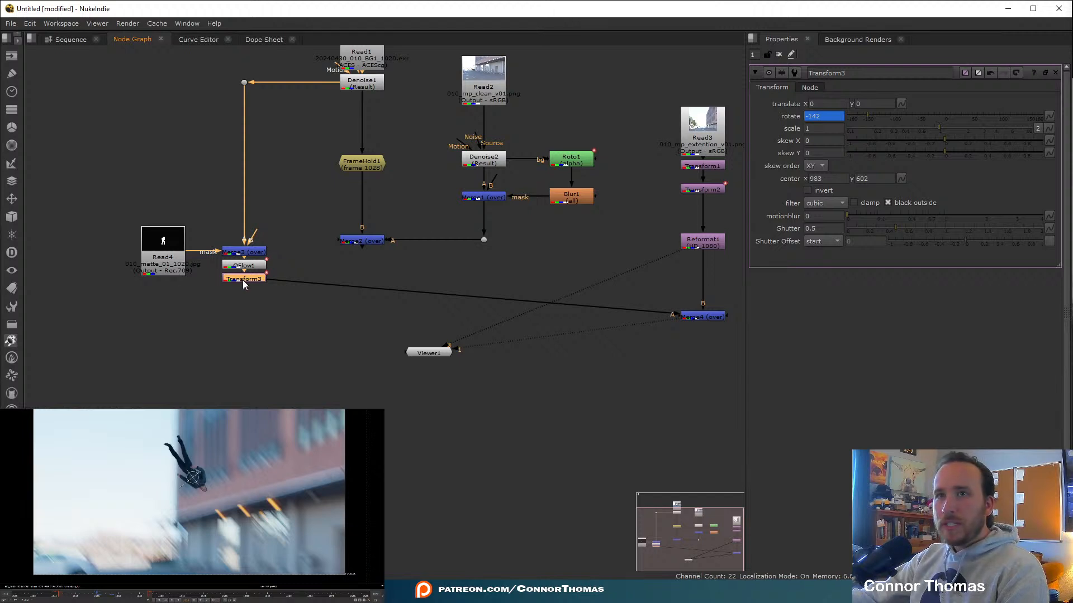
pyautogui.click(818, 127)
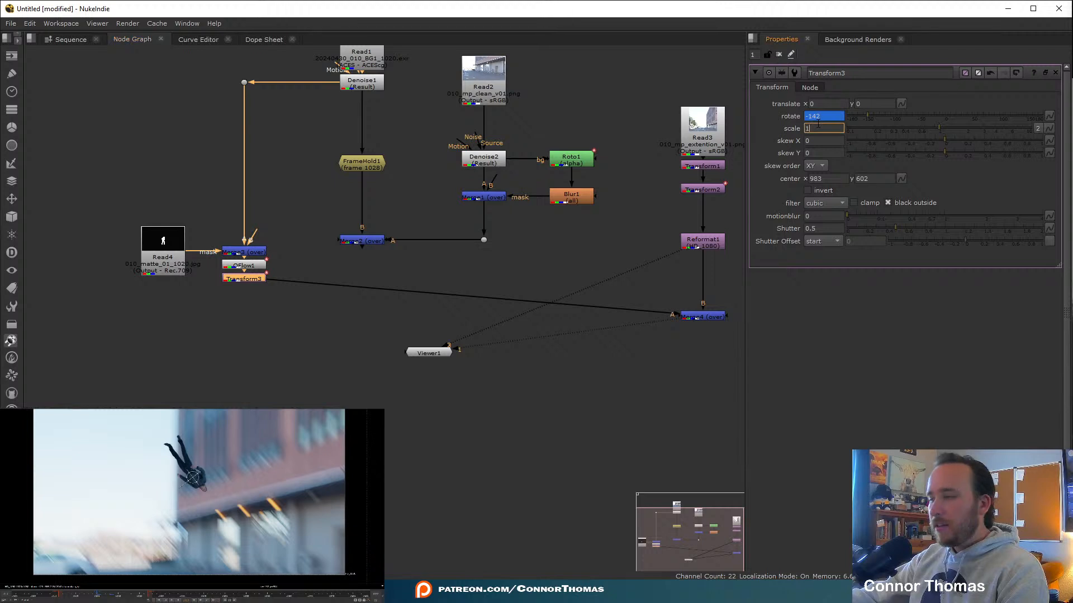
pyautogui.write('.1')
pyautogui.press('Return')
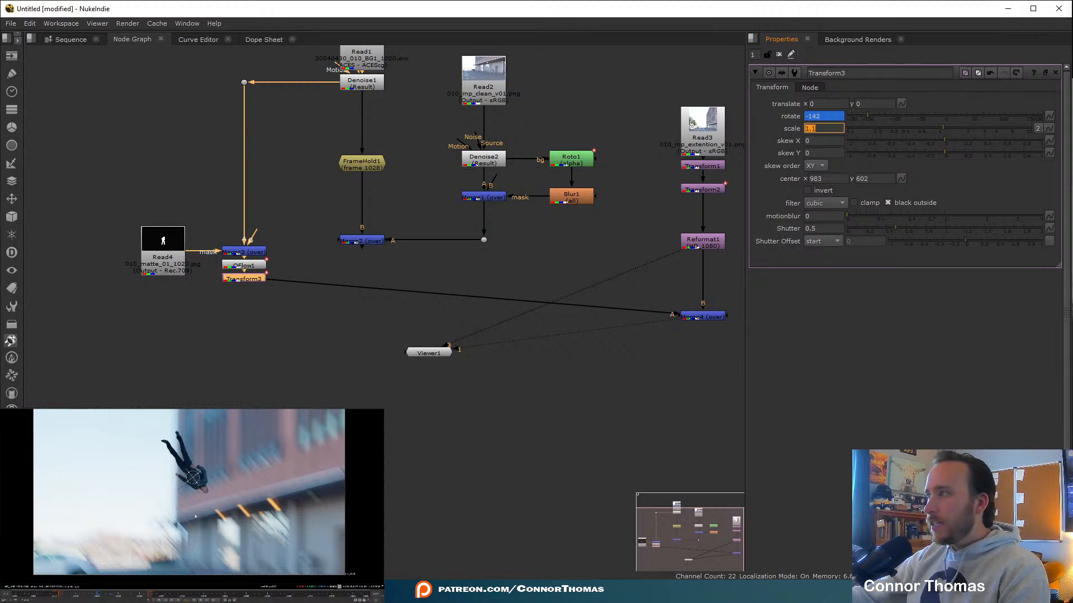
pyautogui.moveTo(193, 479); pyautogui.dragTo(146, 466)
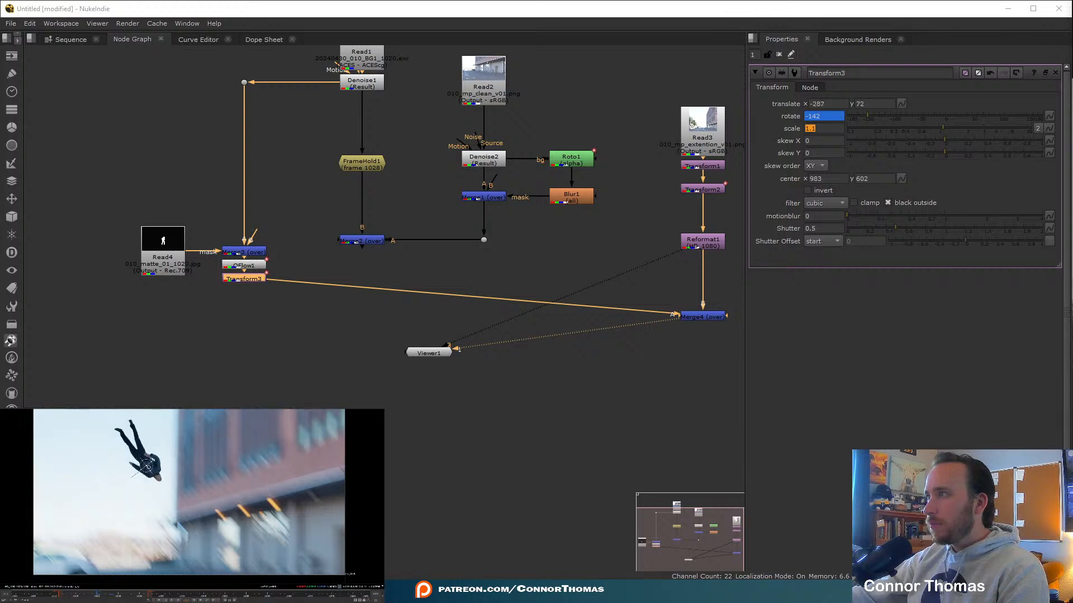
# Set the actor's translate to x 0, y 0 on frame 1023 and add a key for it there.
pyautogui.click(109, 596)
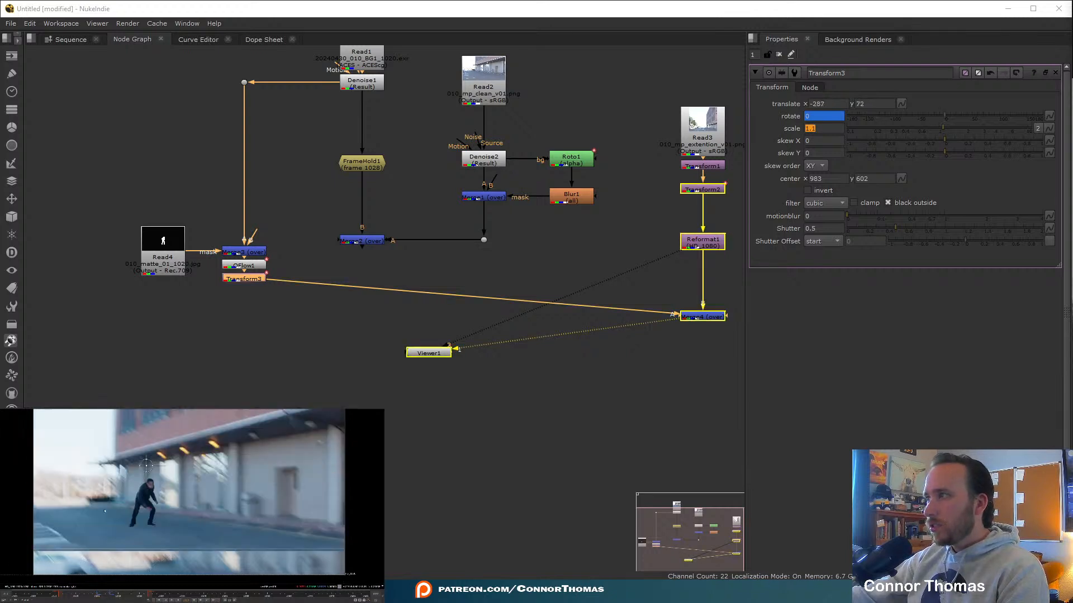
pyautogui.moveTo(828, 105); pyautogui.dragTo(677, 90)
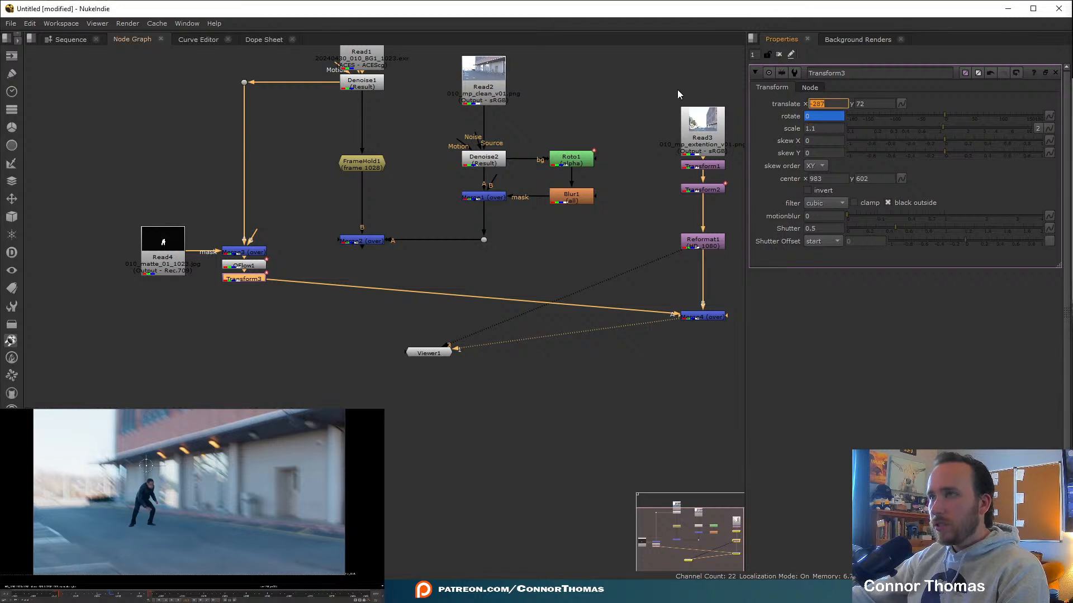
pyautogui.write('0')
pyautogui.press('Tab')
pyautogui.write('0')
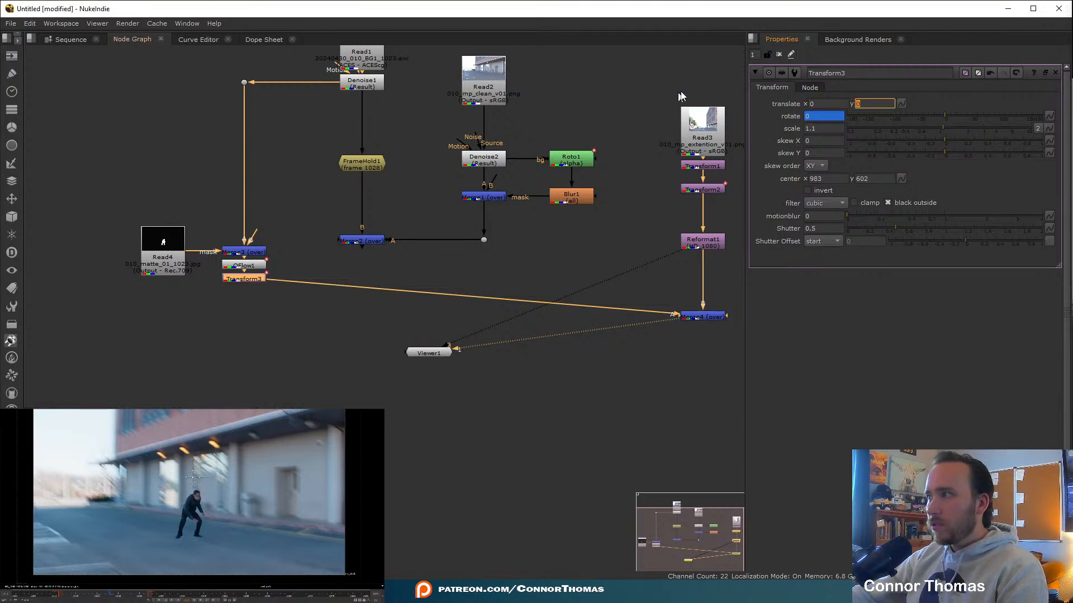
pyautogui.rightClick(887, 108)
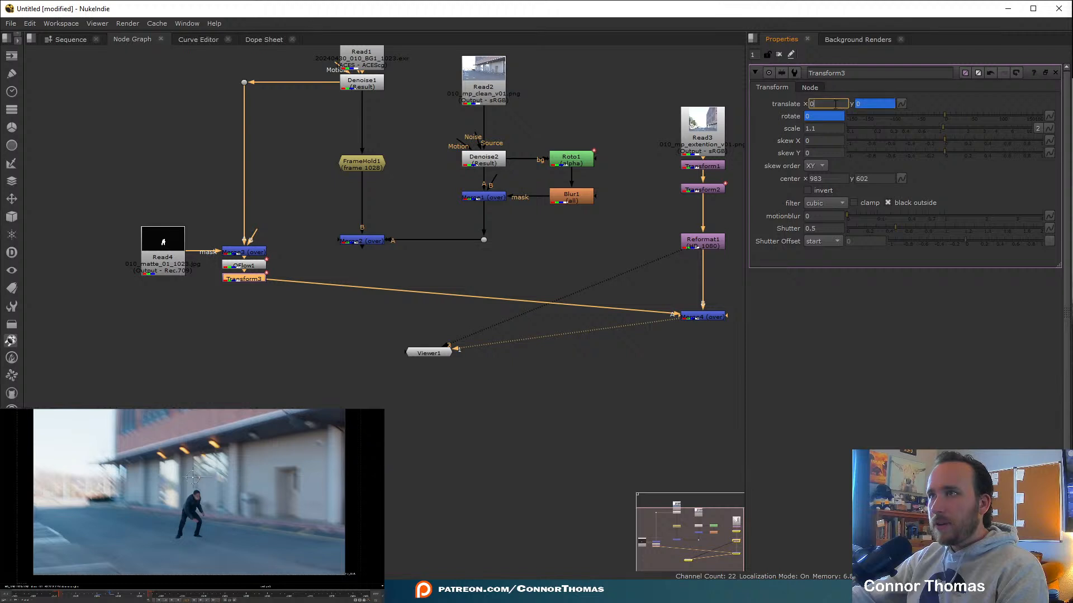
pyautogui.press('Return')
# Key the actor's translate at x -444, y 23 on frame 1020 and at x -724, y 354 on frame 1015.
pyautogui.click(97, 597)
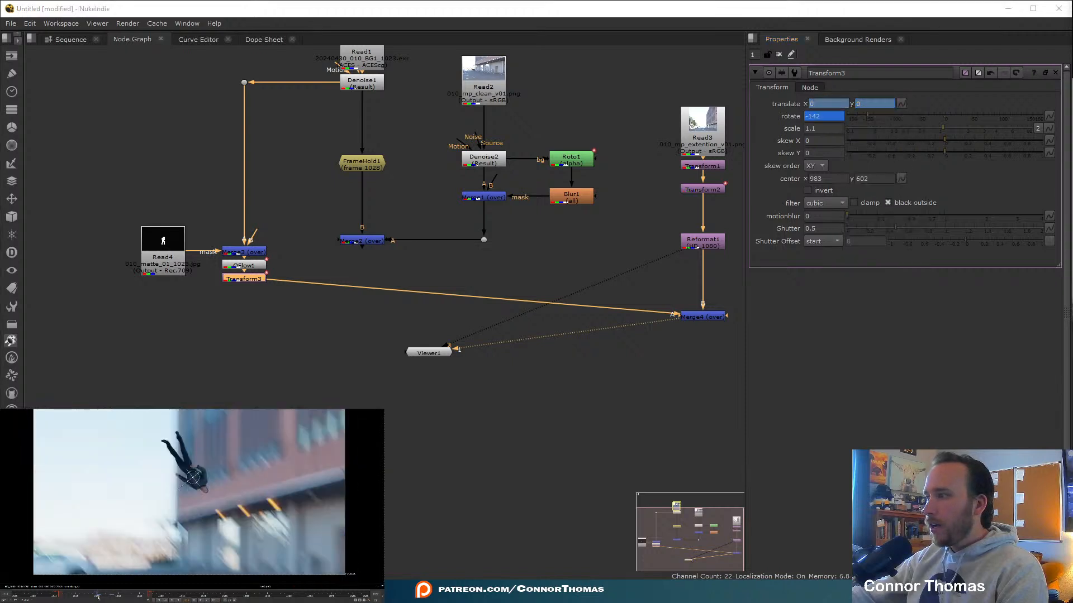
pyautogui.moveTo(193, 478); pyautogui.dragTo(120, 473)
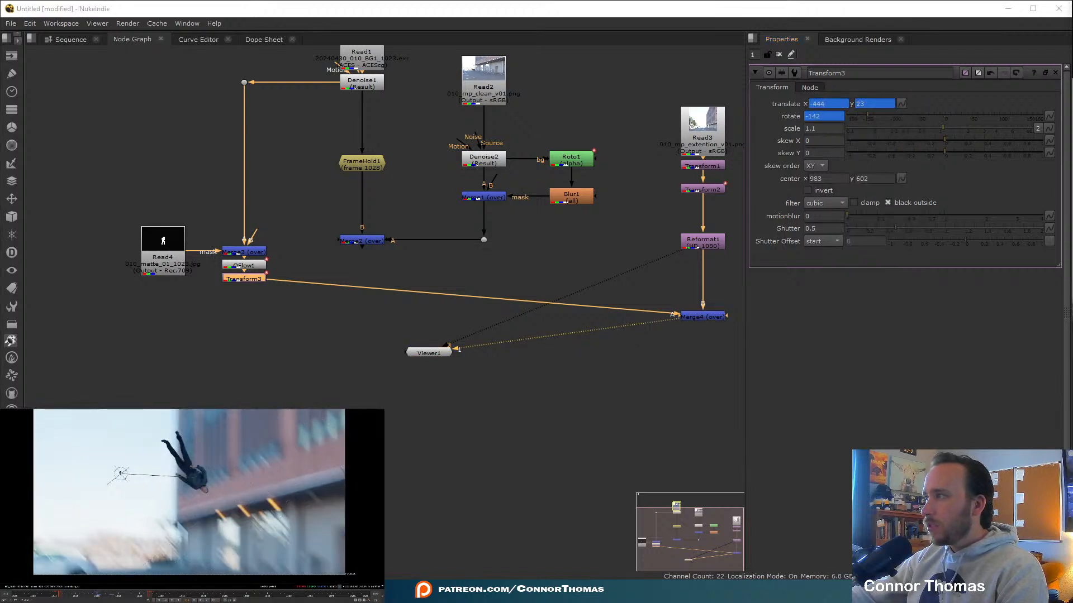
pyautogui.click(105, 597)
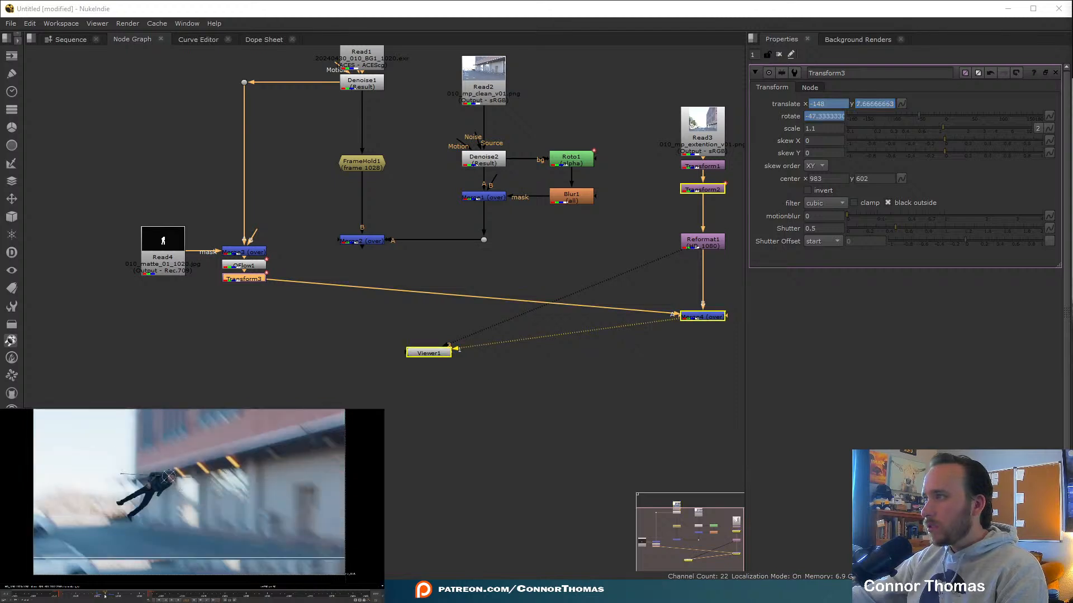
pyautogui.click(76, 598)
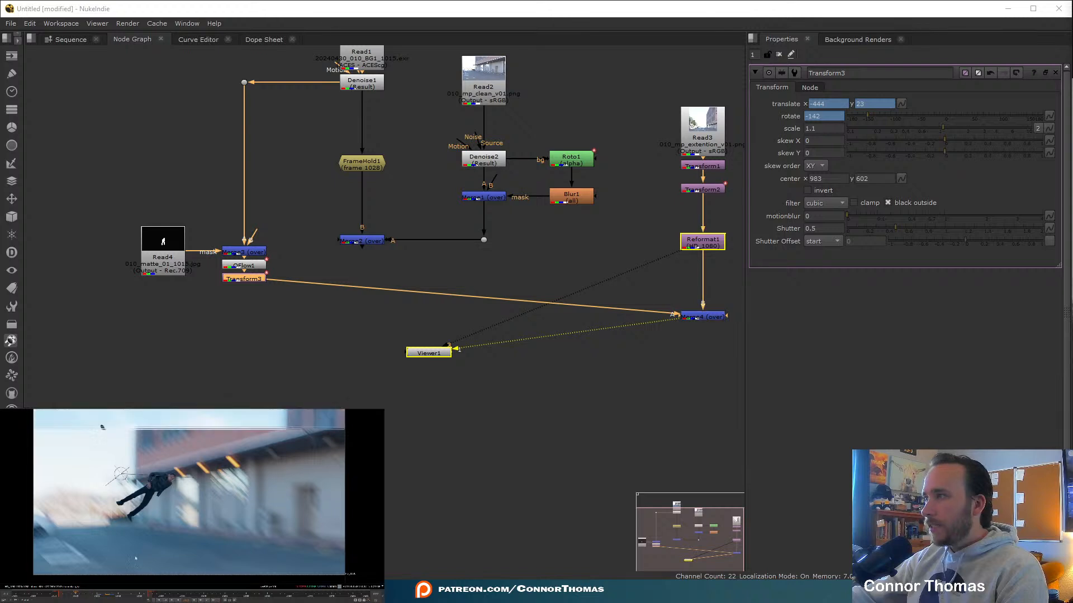
pyautogui.moveTo(122, 473); pyautogui.dragTo(76, 419)
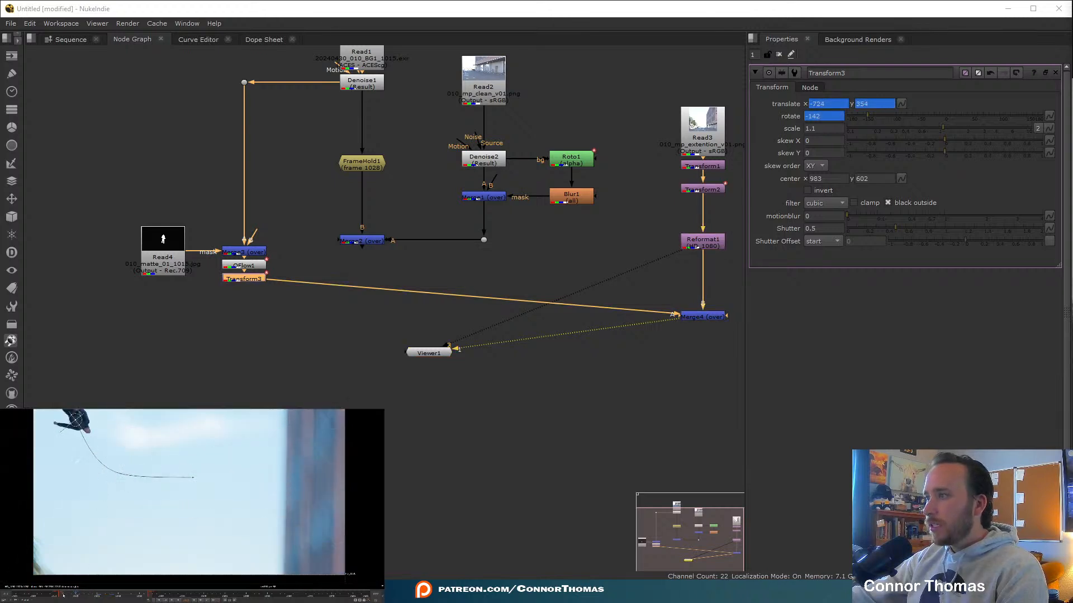
pyautogui.click(59, 596)
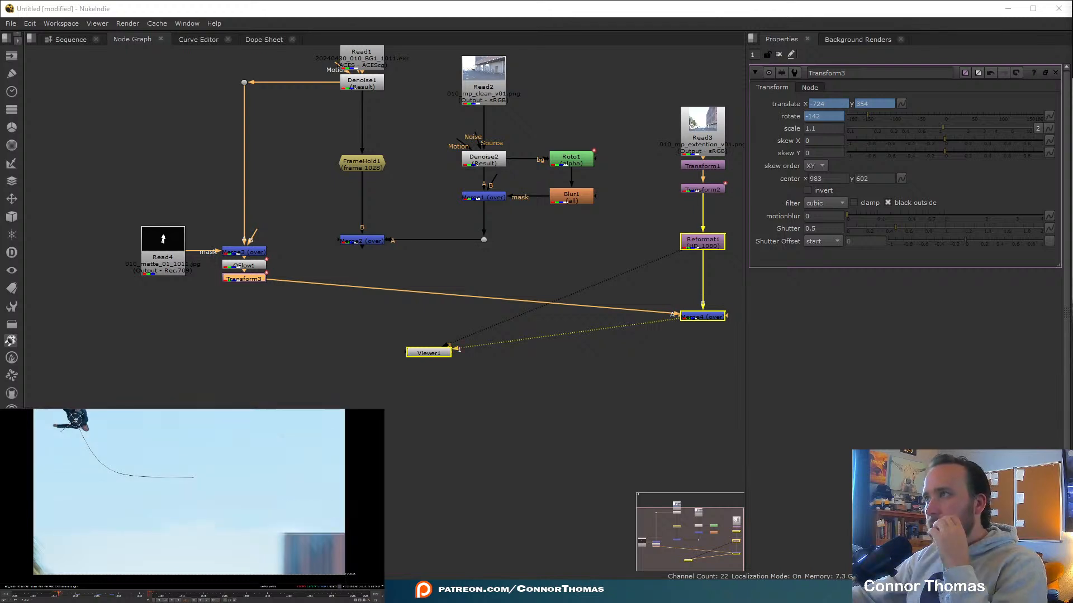
pyautogui.moveTo(76, 420); pyautogui.dragTo(47, 401)
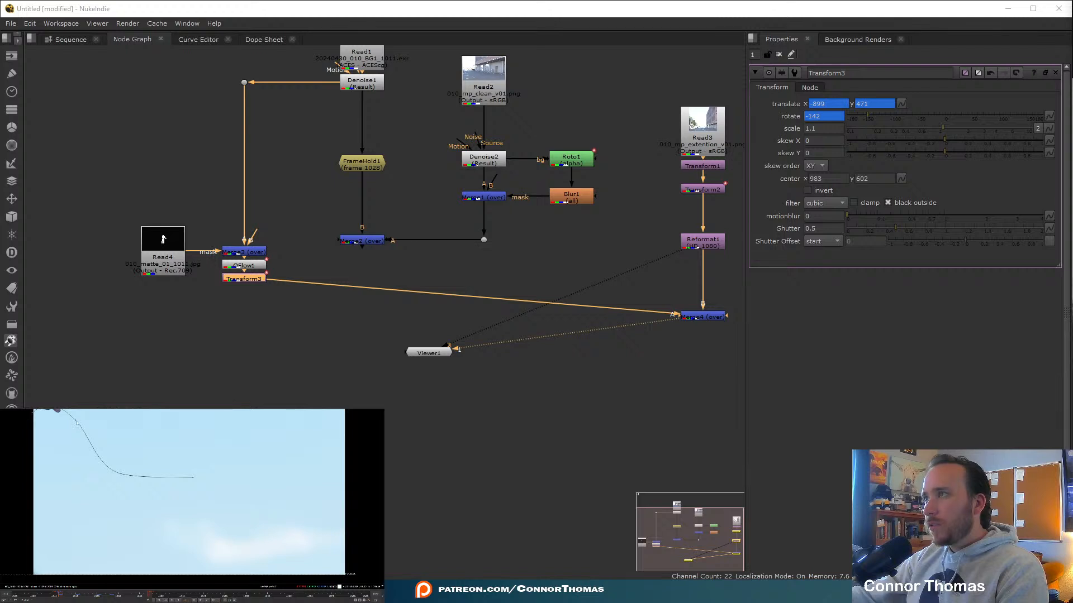
pyautogui.hotkey('ctrl', 'z')
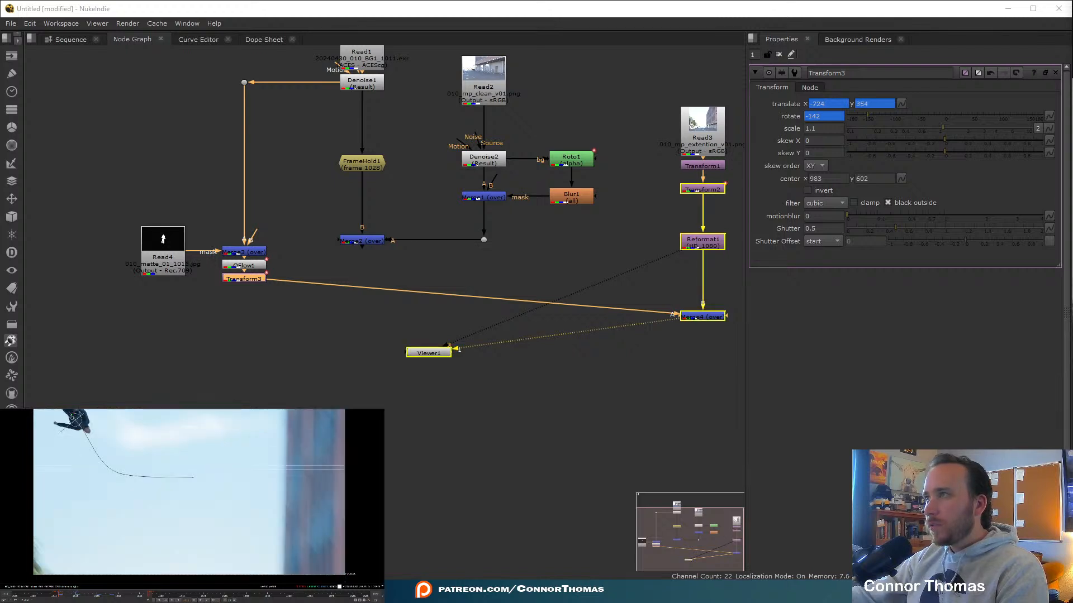
# Adjust the actor's translate key on frame 1015 to x -745, y 294 and check his path a few frames on.
pyautogui.moveTo(72, 418); pyautogui.dragTo(68, 427)
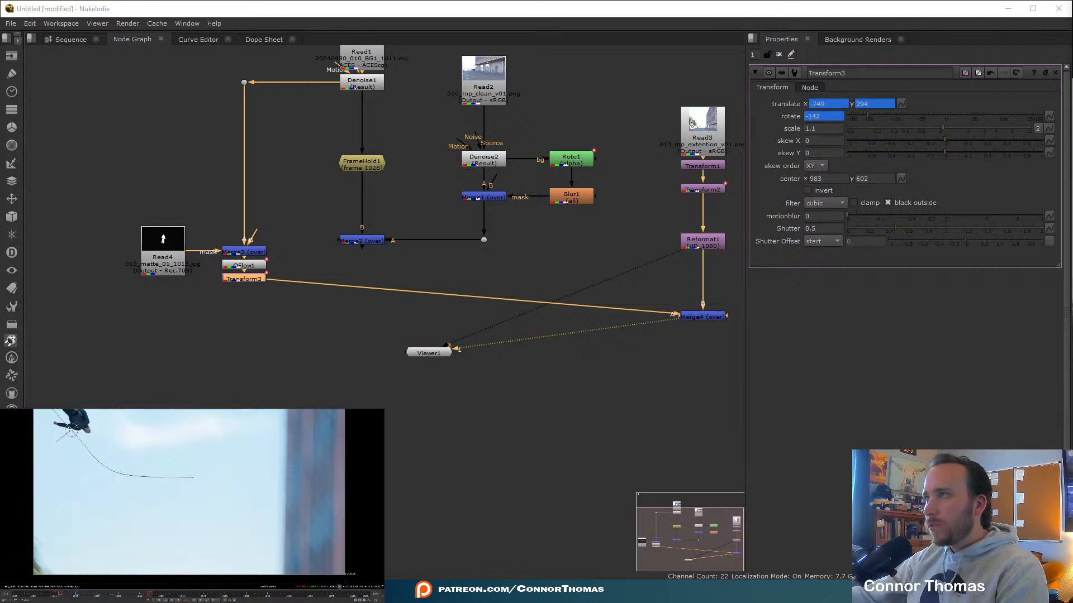
pyautogui.click(89, 595)
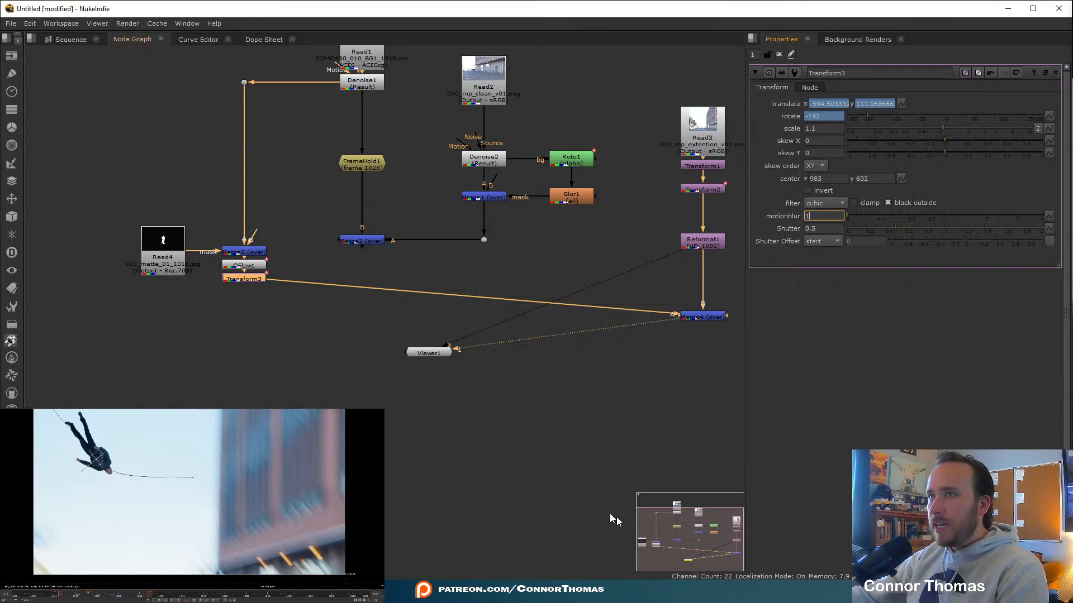
# Set the actor Transform's motionblur to 1, close all node properties, and review the fall on the timeline.
pyautogui.click(625, 475)
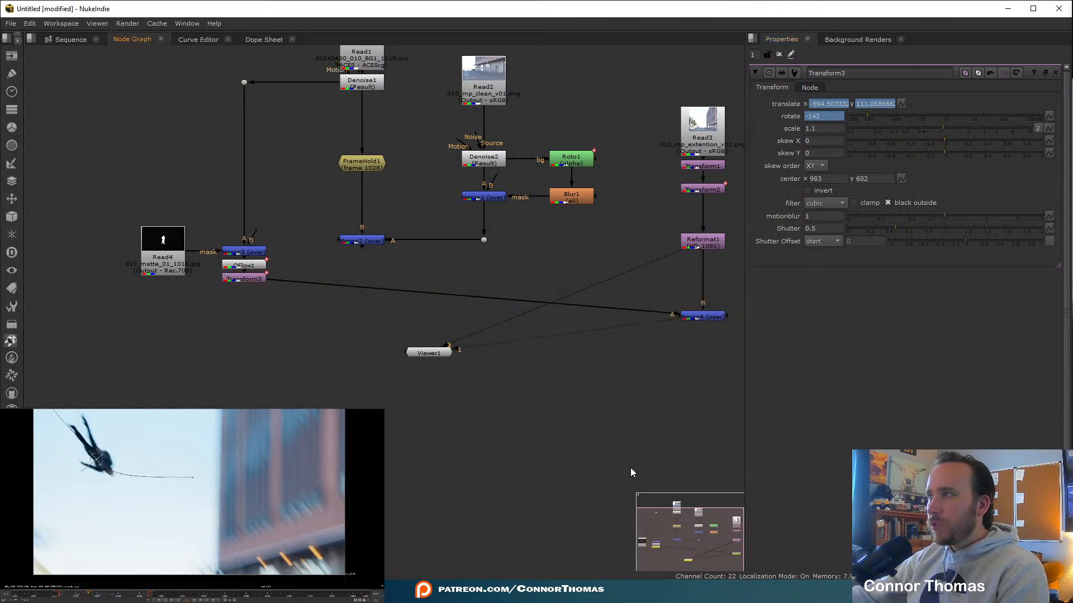
pyautogui.click(777, 54)
pyautogui.press('Left')
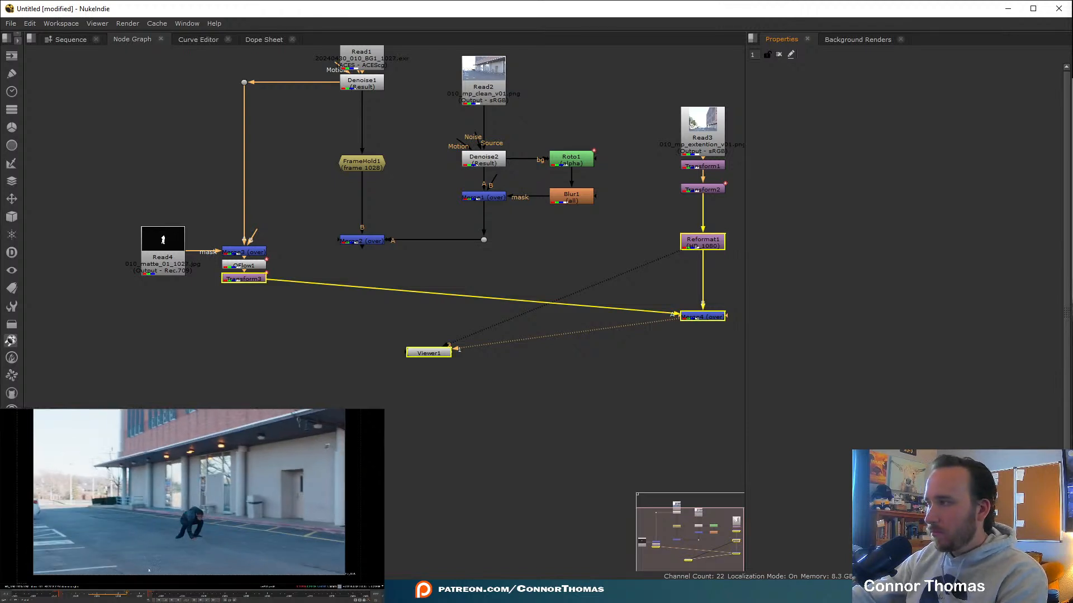
pyautogui.click(93, 593)
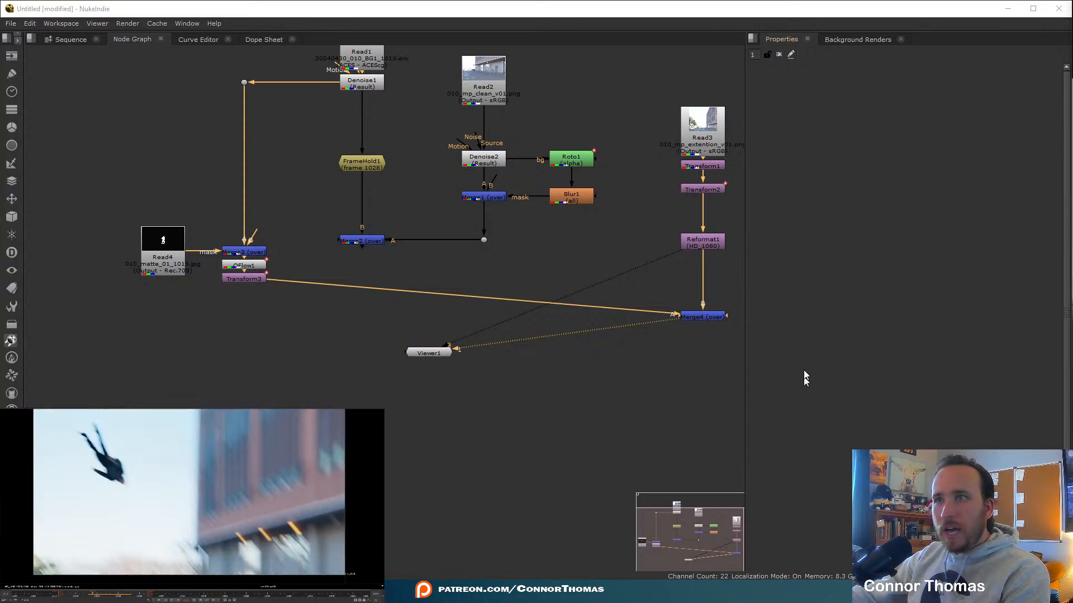
# Insert Merge4 between Transform1 and Transform2 in the matte painting branch, and shift it down with Transform2 and Reformat1.
pyautogui.moveTo(636, 346); pyautogui.dragTo(538, 377, button='middle')
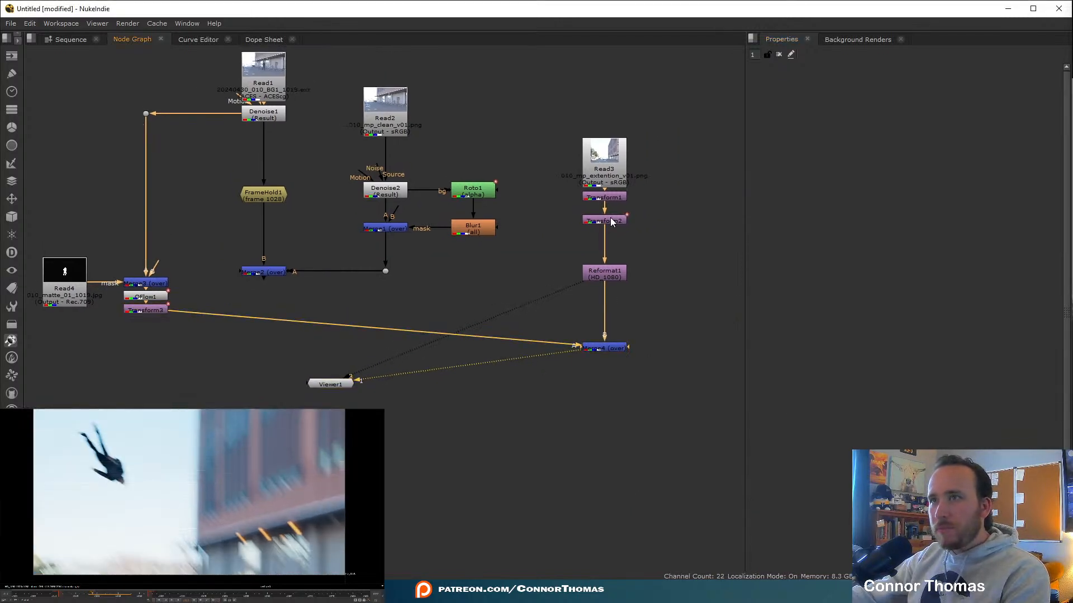
pyautogui.moveTo(639, 296); pyautogui.dragTo(562, 198)
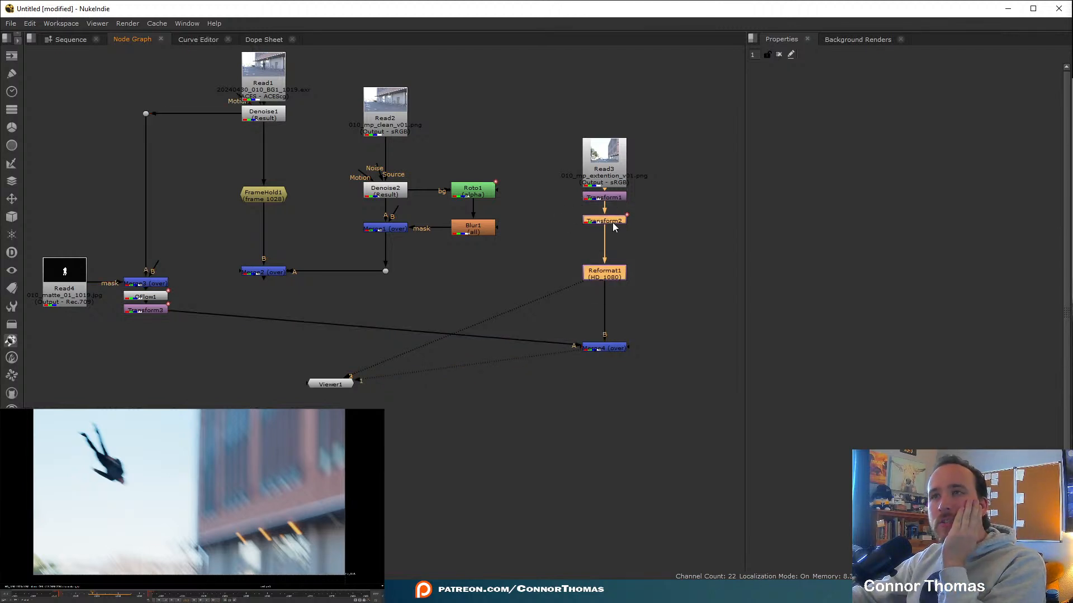
pyautogui.moveTo(612, 226); pyautogui.dragTo(608, 266)
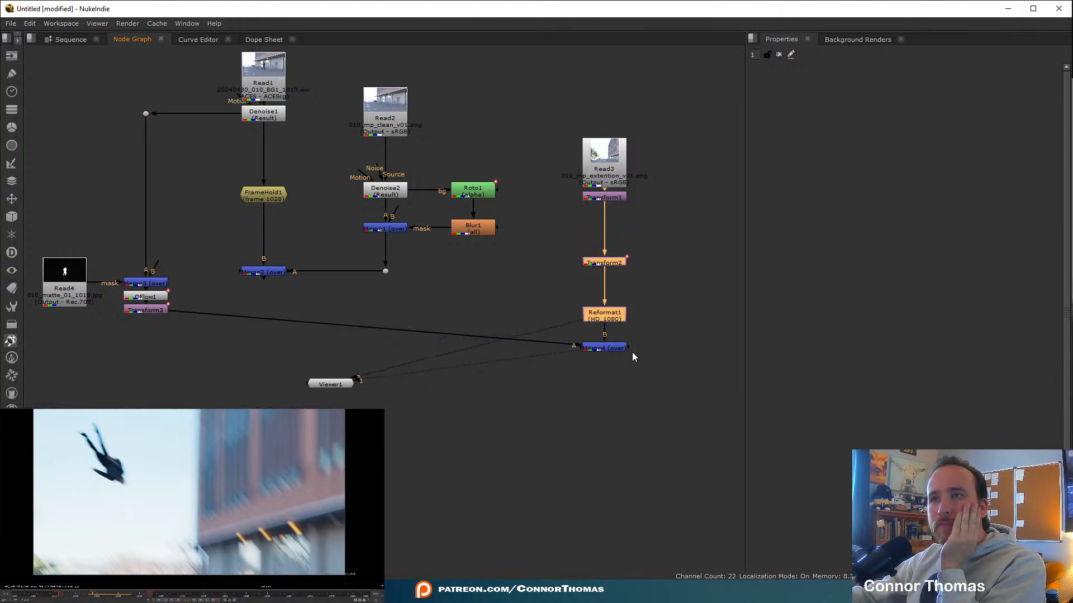
pyautogui.moveTo(618, 350); pyautogui.dragTo(544, 327)
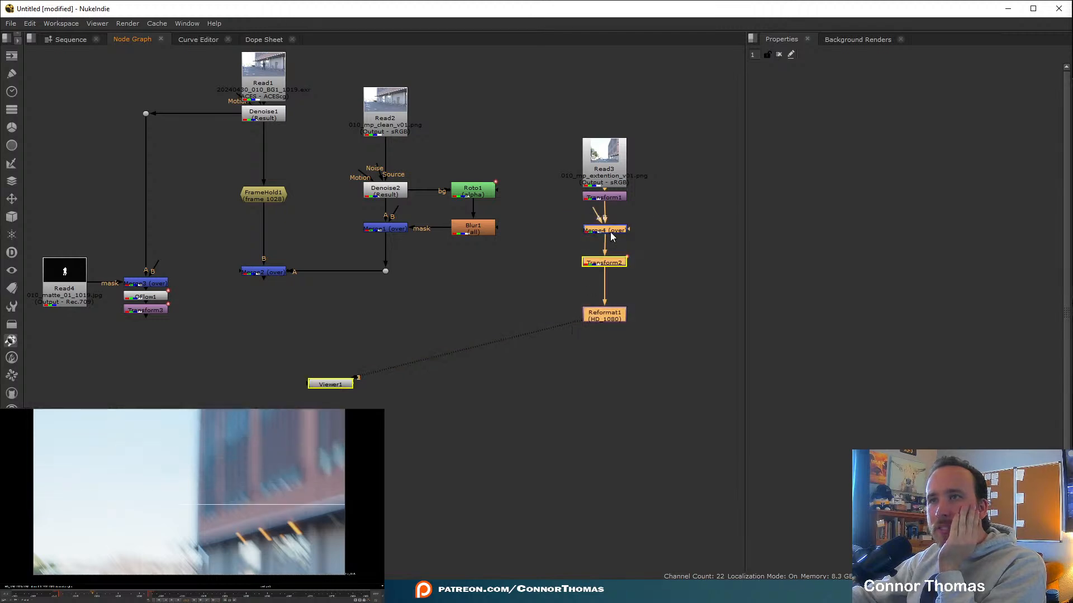
pyautogui.moveTo(611, 237); pyautogui.dragTo(598, 326)
pyautogui.click(661, 343)
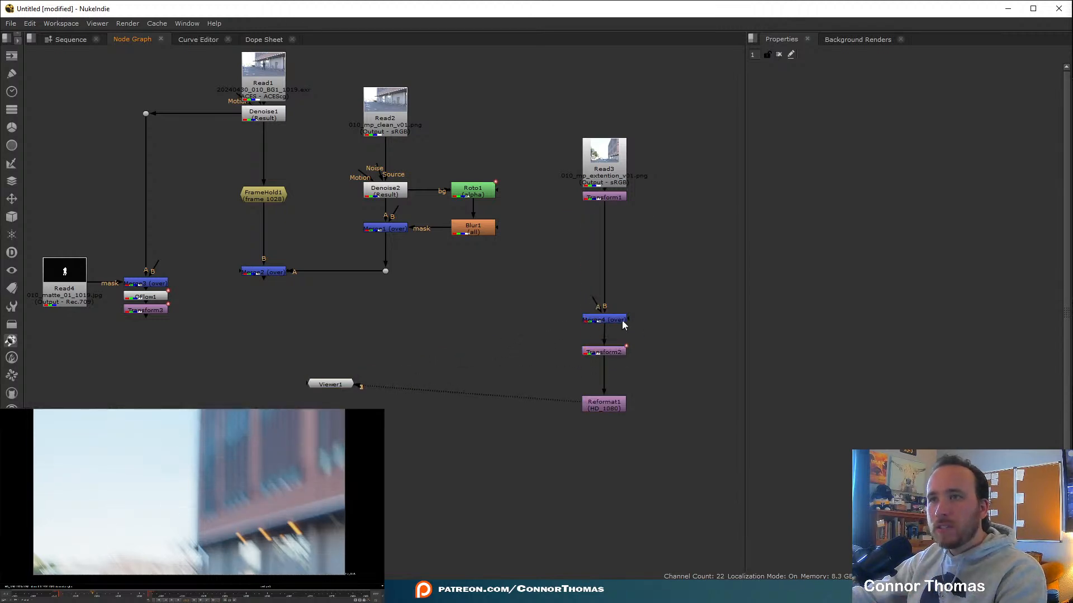
# View Merge4, reconnect its A input to the actor's Transform3, and level the Merge with that Transform.
pyautogui.click(619, 323)
pyautogui.press('1')
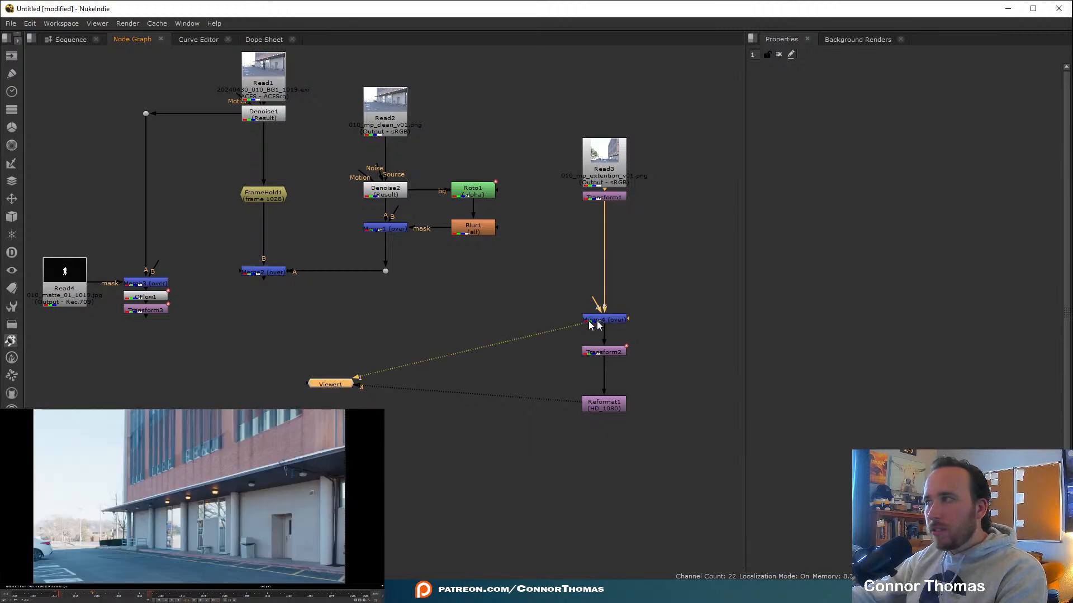
pyautogui.moveTo(592, 310); pyautogui.dragTo(577, 249, button='middle')
pyautogui.moveTo(609, 280); pyautogui.dragTo(162, 289)
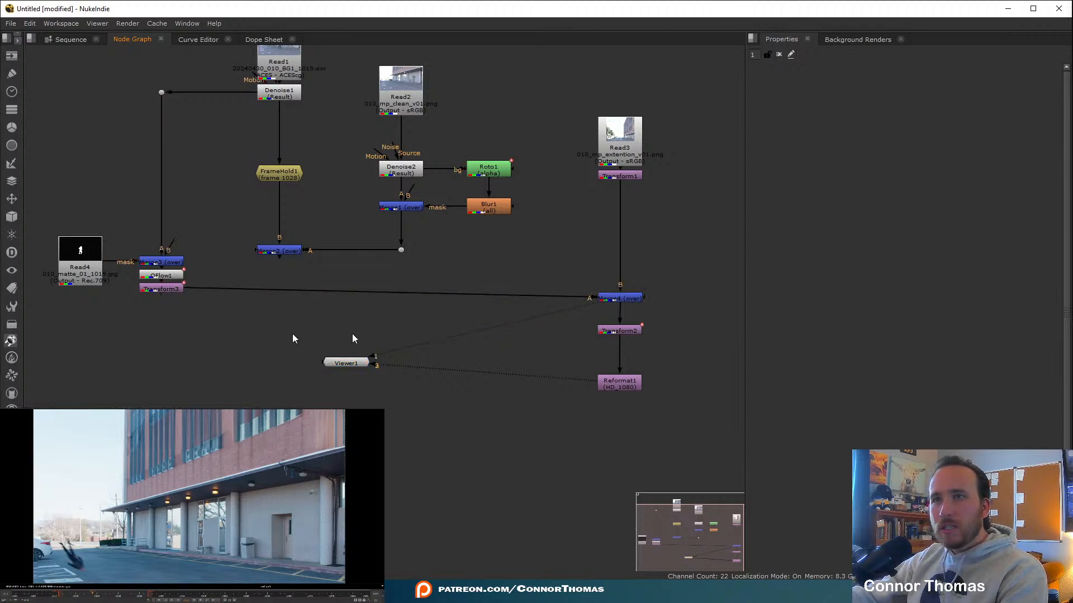
pyautogui.moveTo(613, 302); pyautogui.dragTo(614, 291)
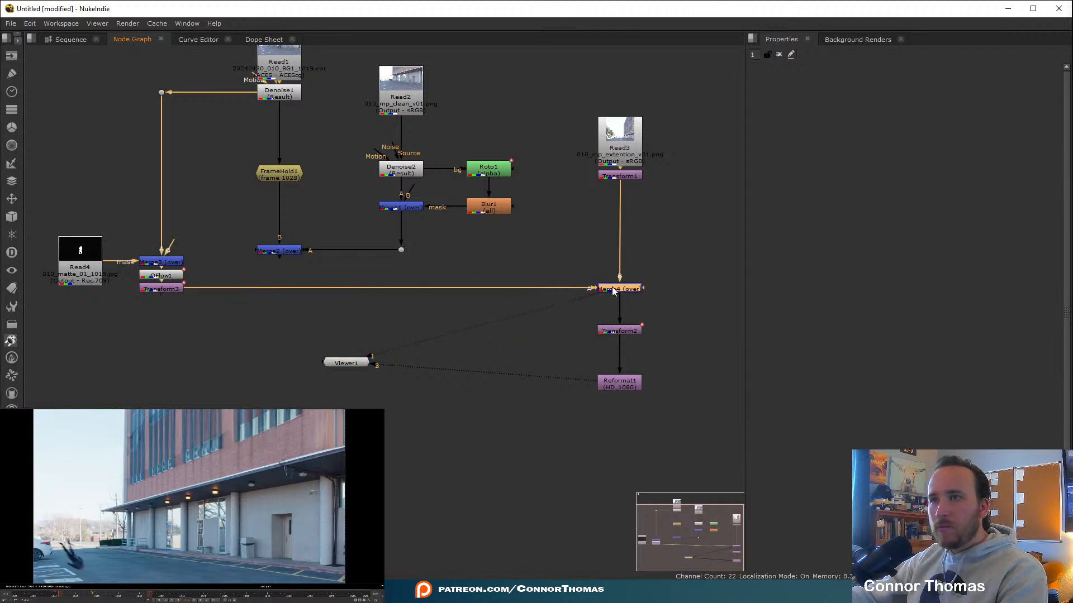
pyautogui.click(567, 269)
# Shift Transform3 slightly down in the node graph and increase the actor's scale to 1.45.
pyautogui.click(626, 176)
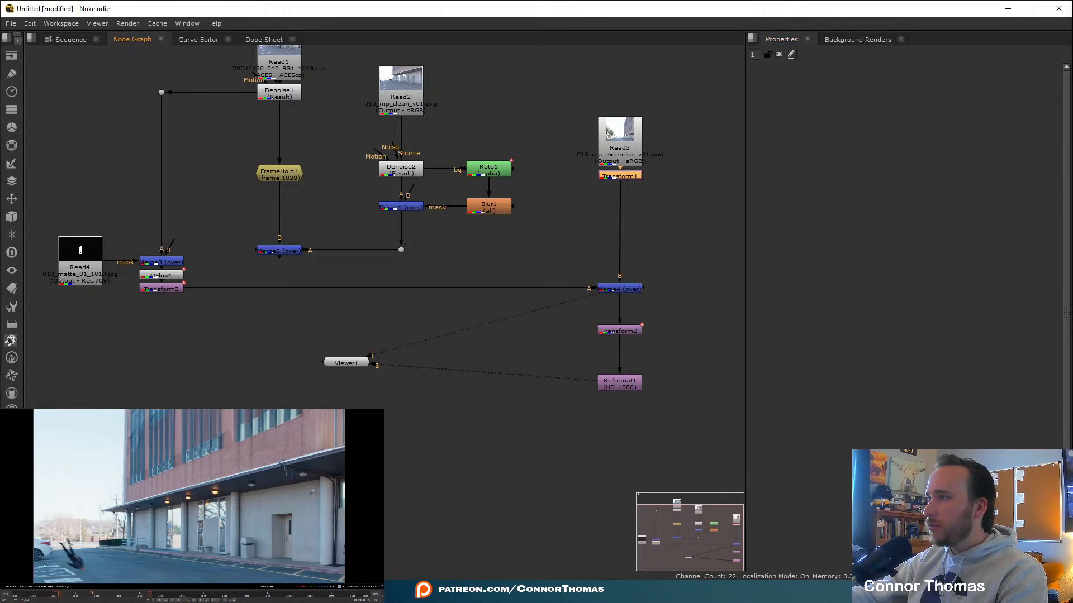
pyautogui.moveTo(159, 290); pyautogui.dragTo(159, 296)
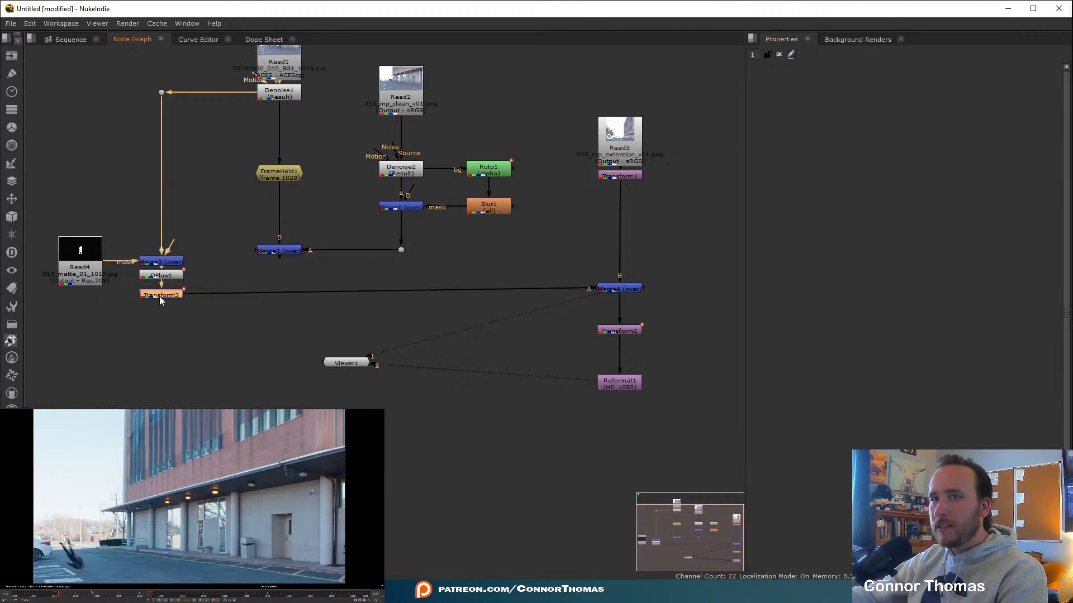
pyautogui.doubleClick(159, 296)
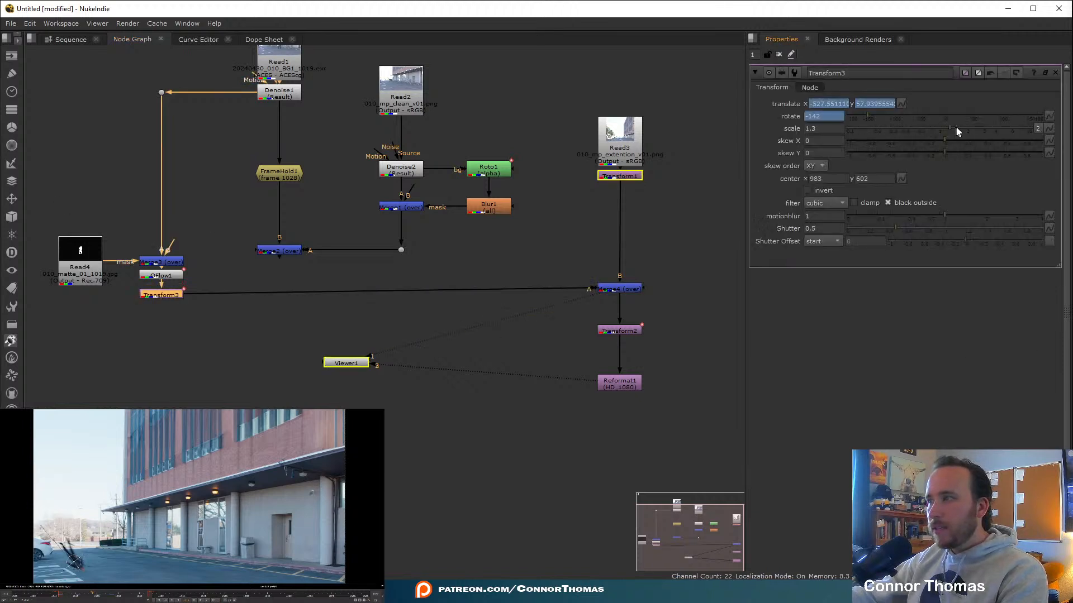
pyautogui.moveTo(956, 131)
pyautogui.mouseDown()
pyautogui.moveTo(970, 132)
pyautogui.moveTo(955, 131)
pyautogui.mouseUp()
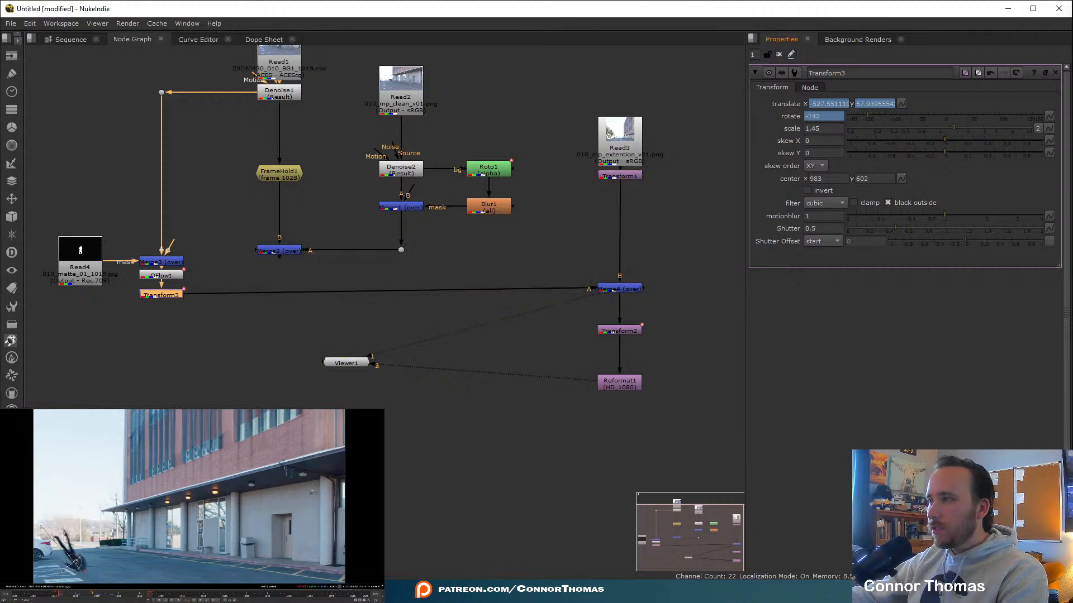
# Move the actor up to translate -970, 1810 and delete all animation from Transform3.
pyautogui.moveTo(74, 562); pyautogui.dragTo(37, 412)
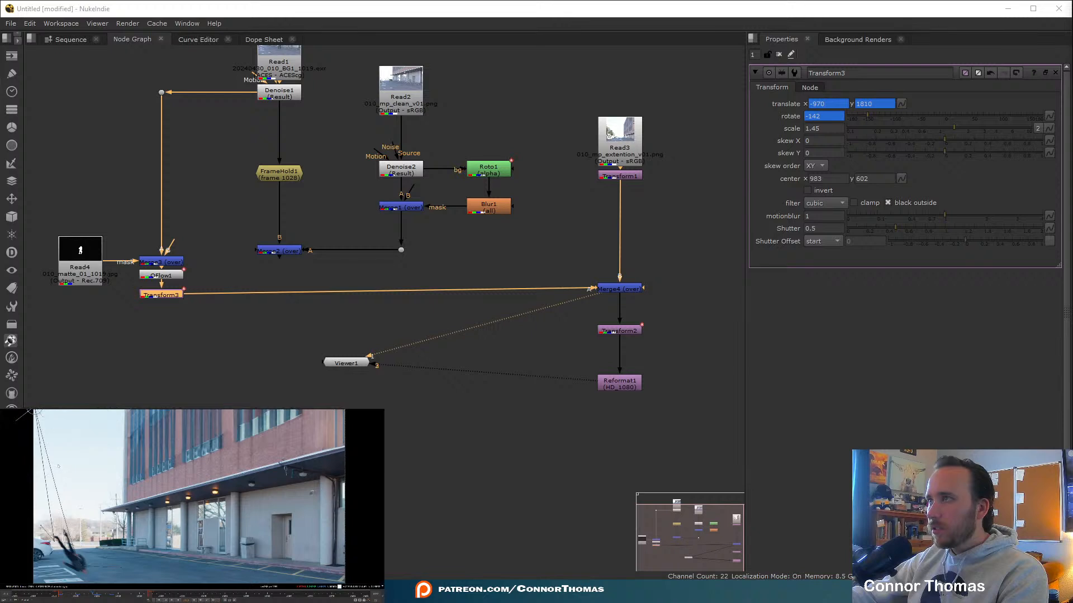
pyautogui.rightClick(953, 109)
pyautogui.click(1001, 151)
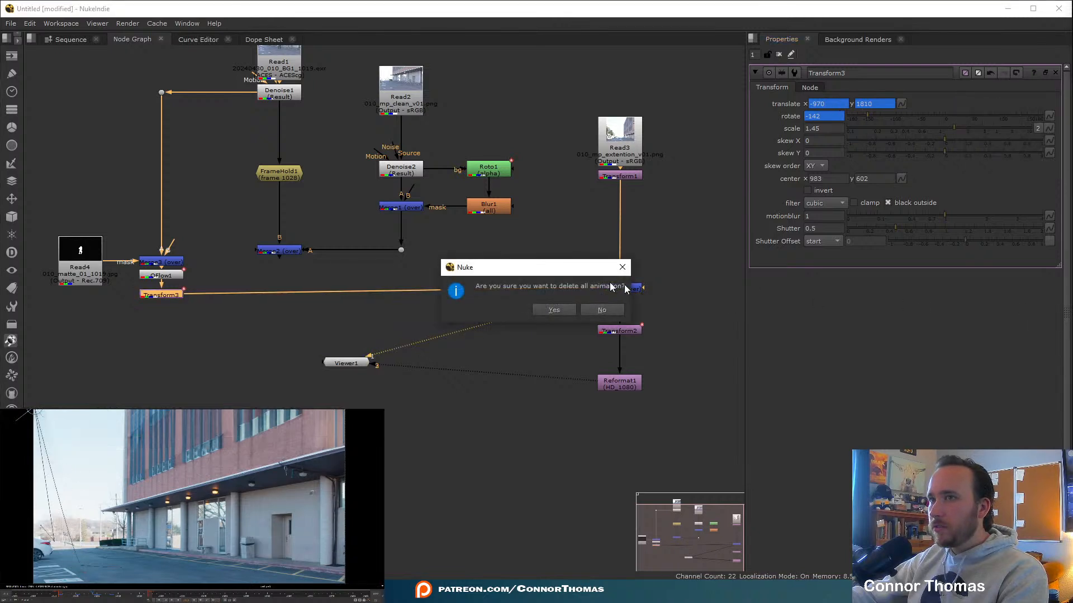
pyautogui.click(554, 310)
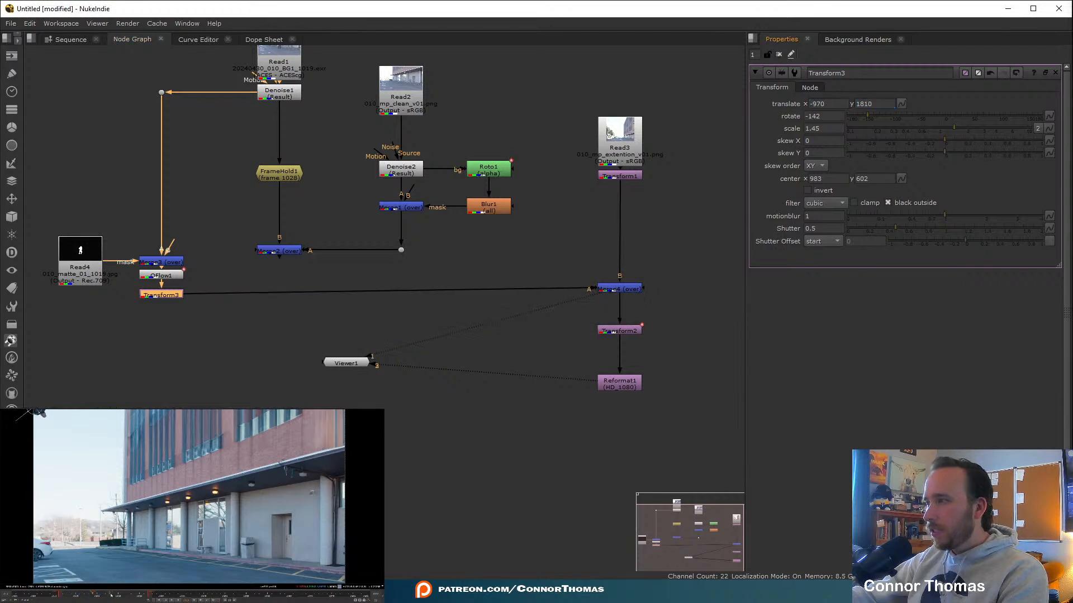
# At frame 1023, reset Transform3's translate x, translate y and rotate to 0.
pyautogui.click(111, 595)
pyautogui.moveTo(833, 104); pyautogui.dragTo(711, 84)
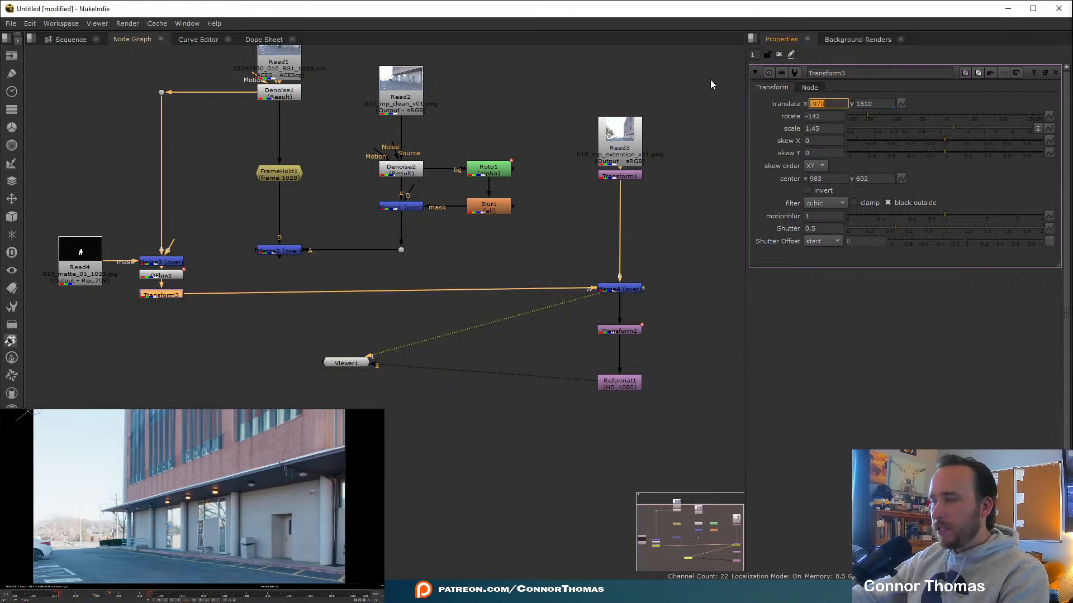
pyautogui.write('0')
pyautogui.press('Tab')
pyautogui.write('0')
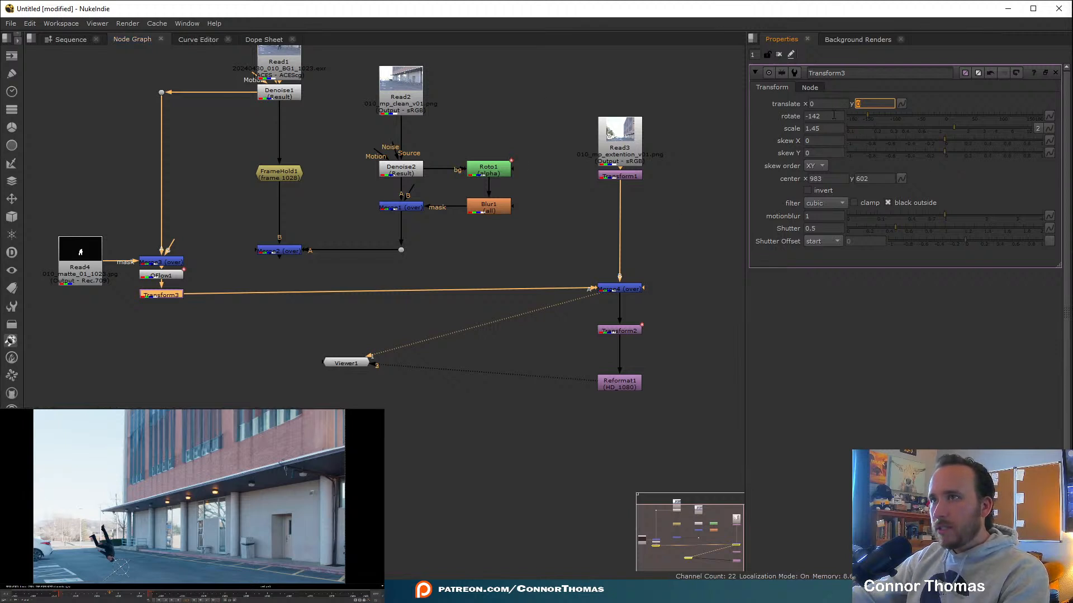
pyautogui.write('0')
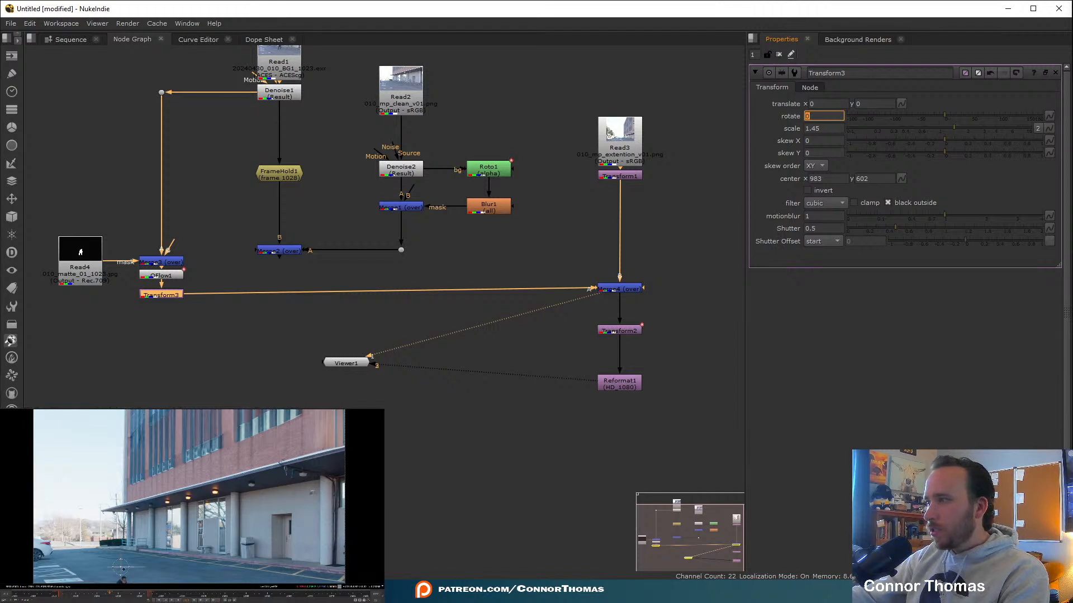
# Place the actor on the pavement at translate 414, 482 and set keys on rotate and both translate values.
pyautogui.moveTo(124, 567); pyautogui.dragTo(158, 526)
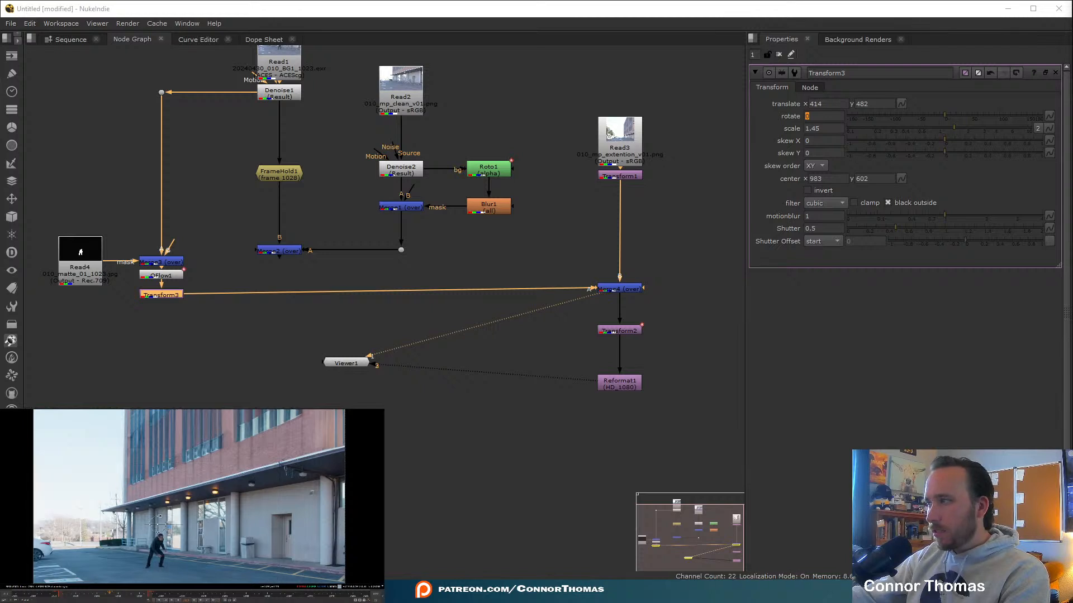
pyautogui.rightClick(820, 115)
pyautogui.click(843, 127)
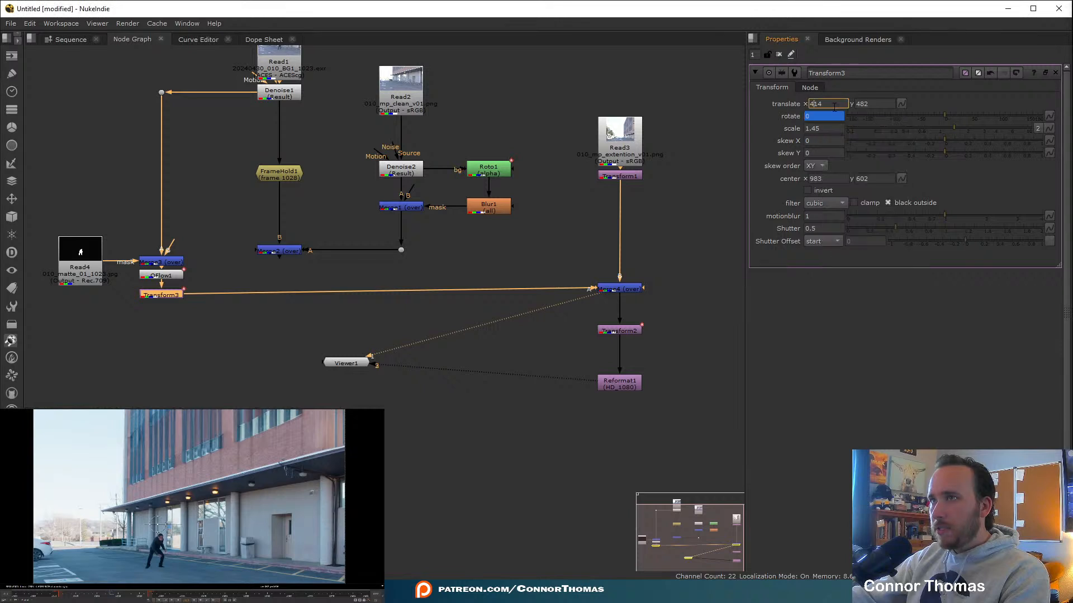
pyautogui.rightClick(834, 106)
pyautogui.click(854, 109)
pyautogui.rightClick(875, 104)
pyautogui.click(895, 106)
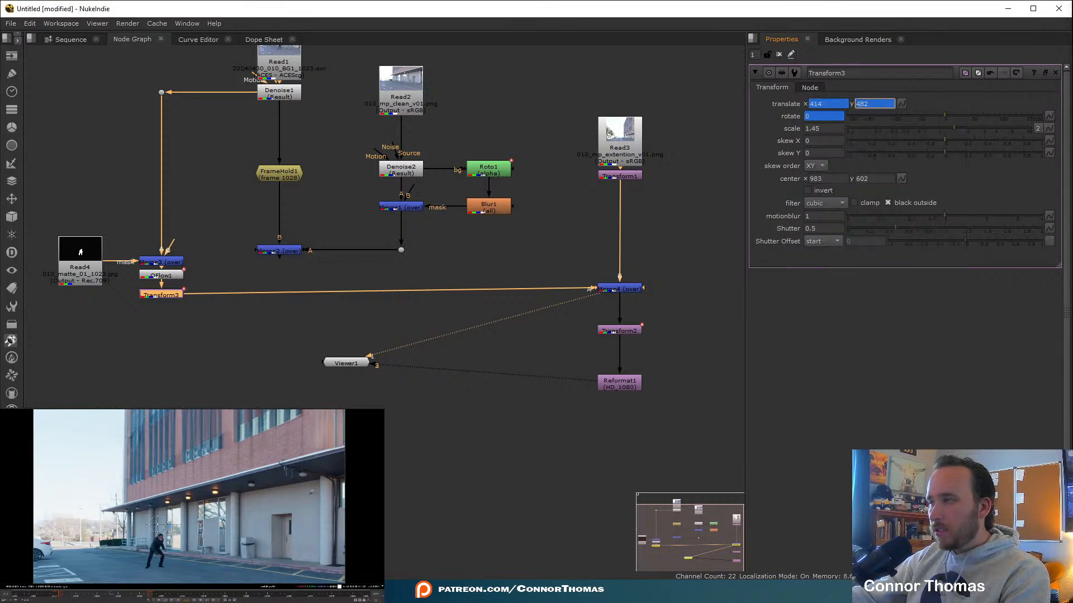
# At frame 1020, set Transform3's rotate to -142 and move the actor up to translate 44, 960.
pyautogui.click(97, 596)
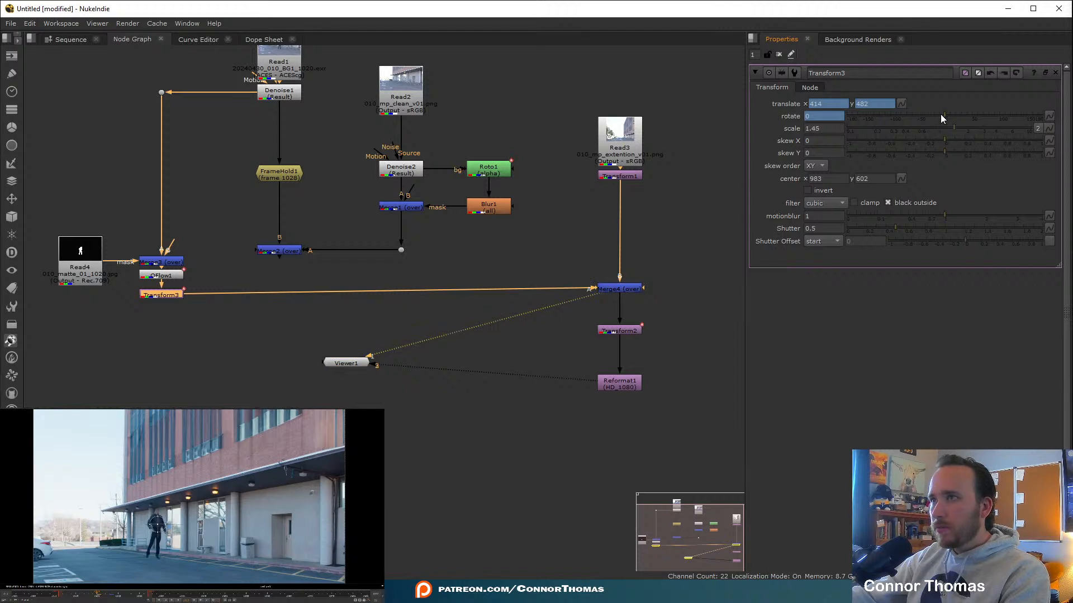
pyautogui.moveTo(940, 114); pyautogui.dragTo(876, 92)
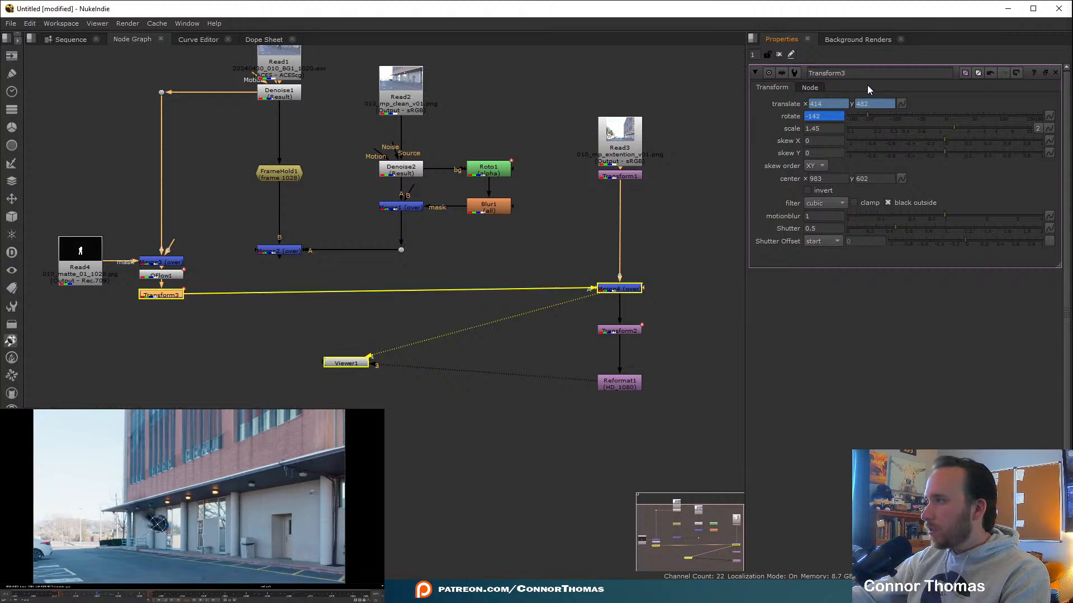
pyautogui.moveTo(869, 86); pyautogui.dragTo(867, 85)
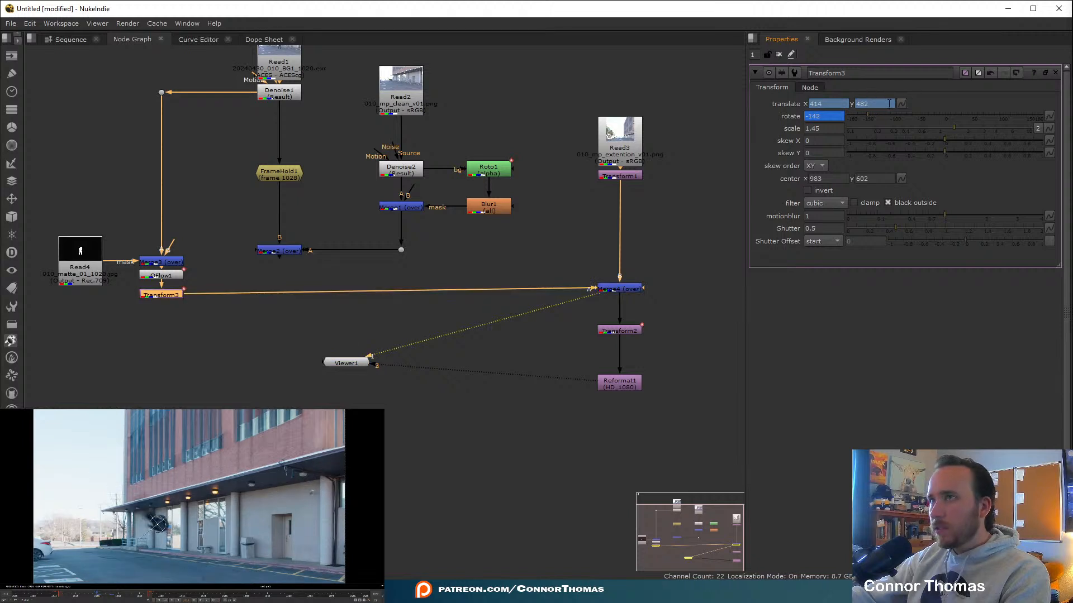
pyautogui.moveTo(158, 525); pyautogui.dragTo(125, 483)
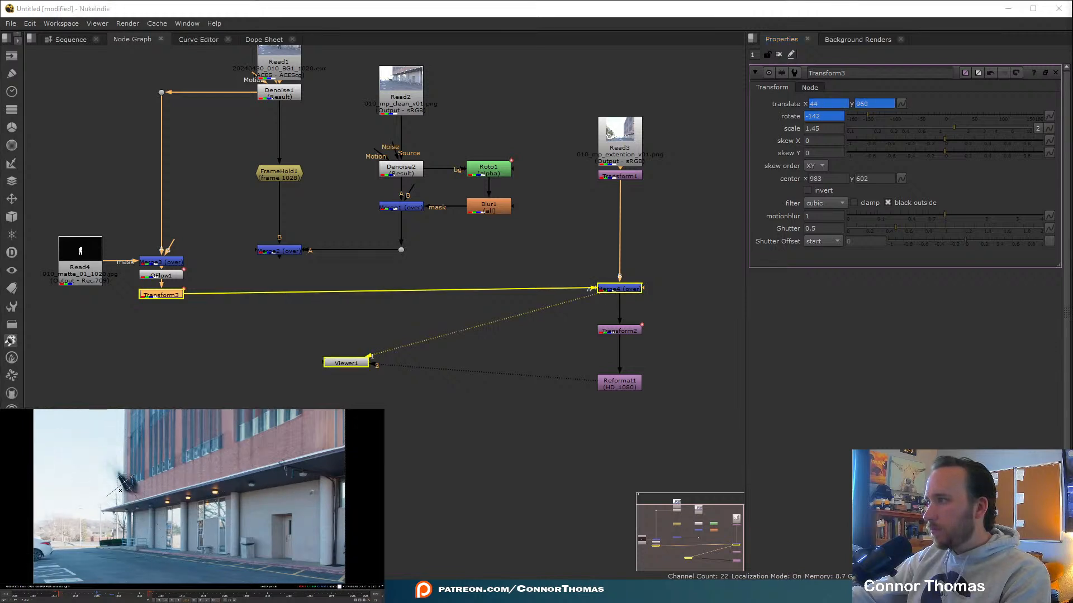
# At frame 1011, move the actor up past the upper-left edge of the matte painting for the start of the fall.
pyautogui.click(71, 595)
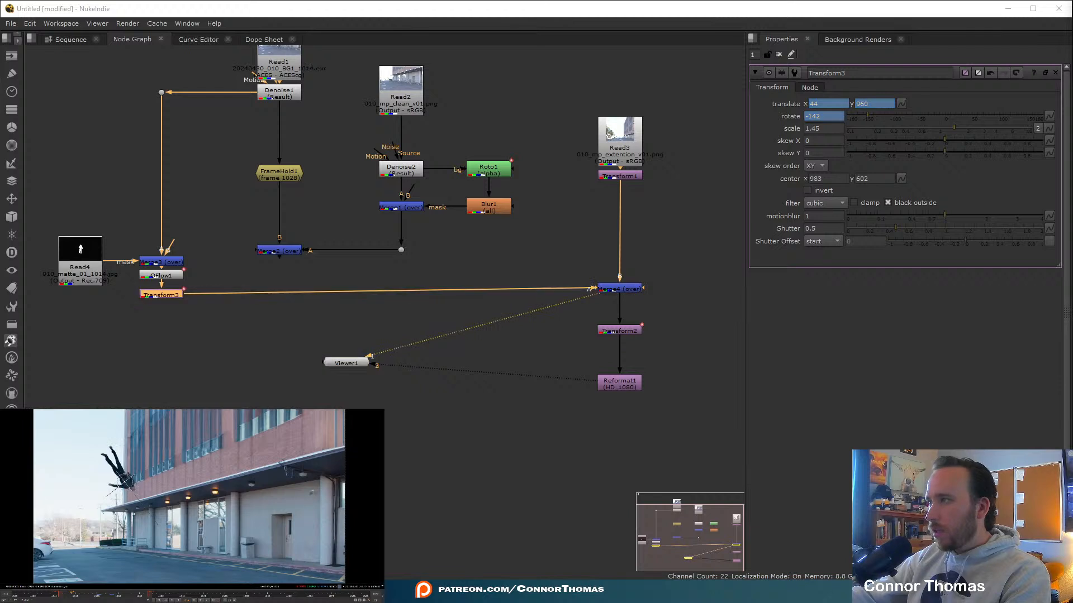
pyautogui.click(59, 595)
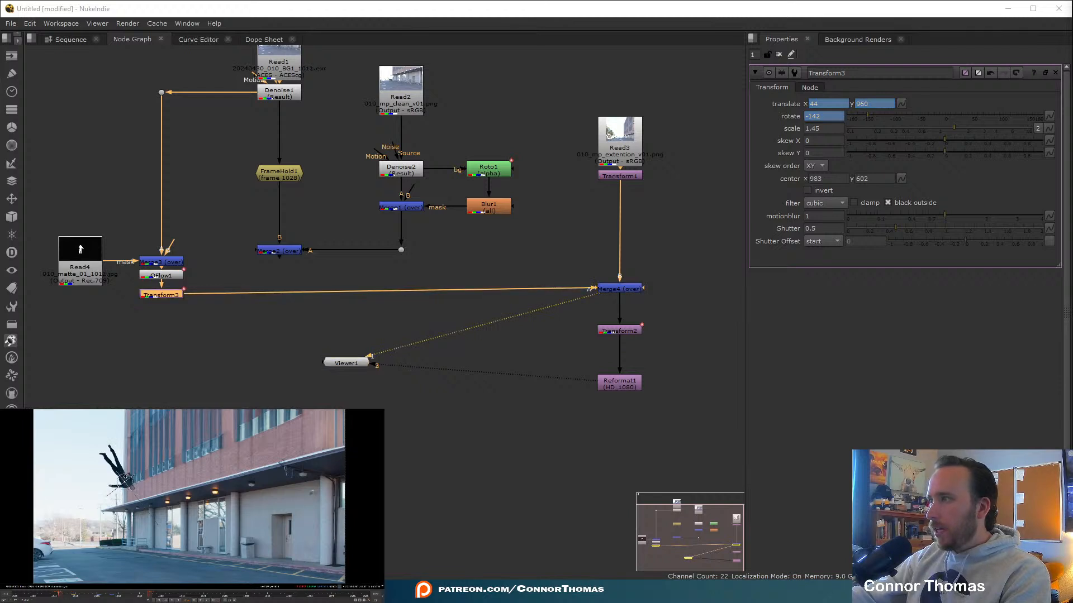
pyautogui.moveTo(125, 478); pyautogui.dragTo(45, 408)
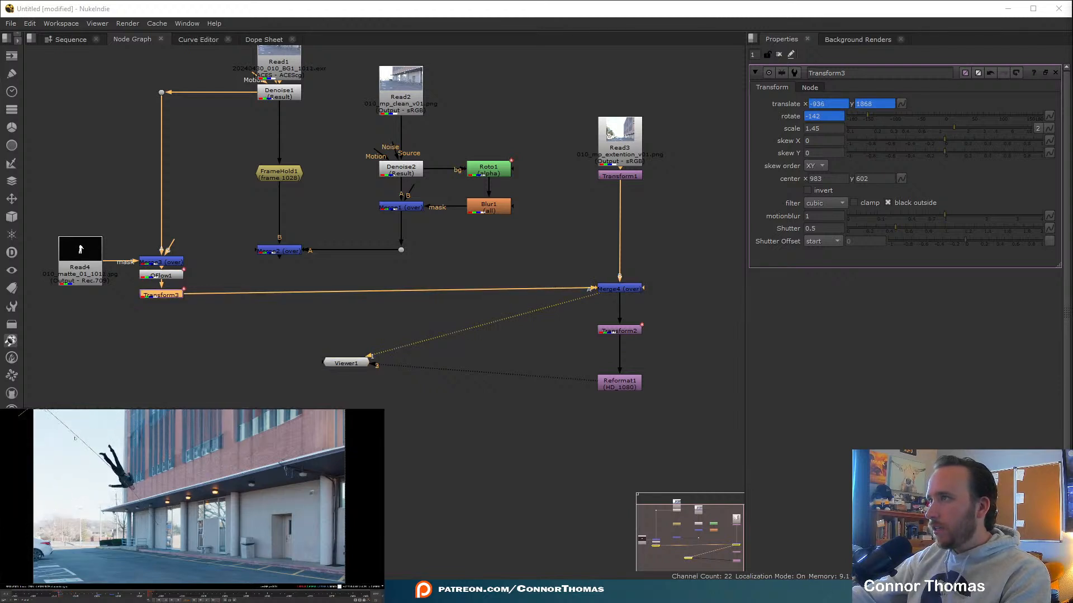
pyautogui.scroll(-5, 116, 530)
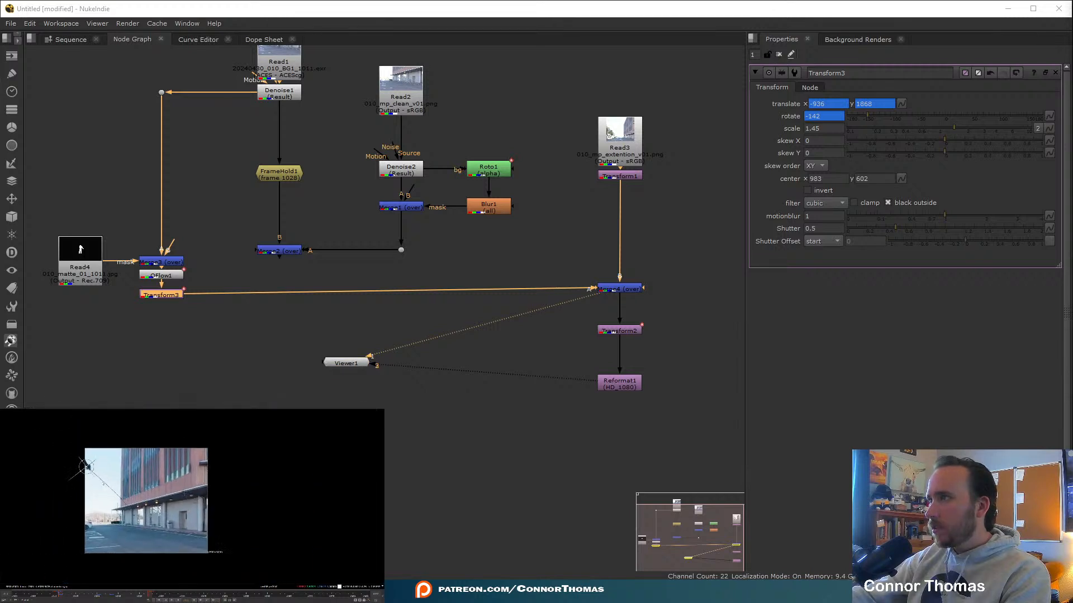
pyautogui.scroll(2, 86, 466)
pyautogui.moveTo(79, 461); pyautogui.dragTo(76, 435)
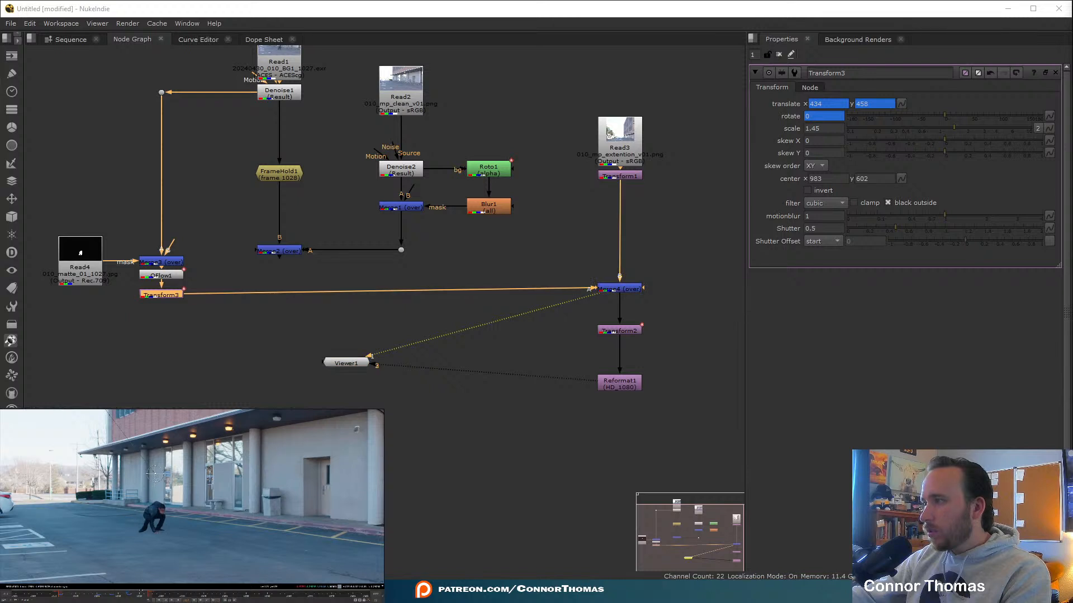
# Undo the last landing offset, try nudging the actor to translate 428, 477 at frame 1025, undo it, and close the node properties.
pyautogui.hotkey('ctrl', 'z')
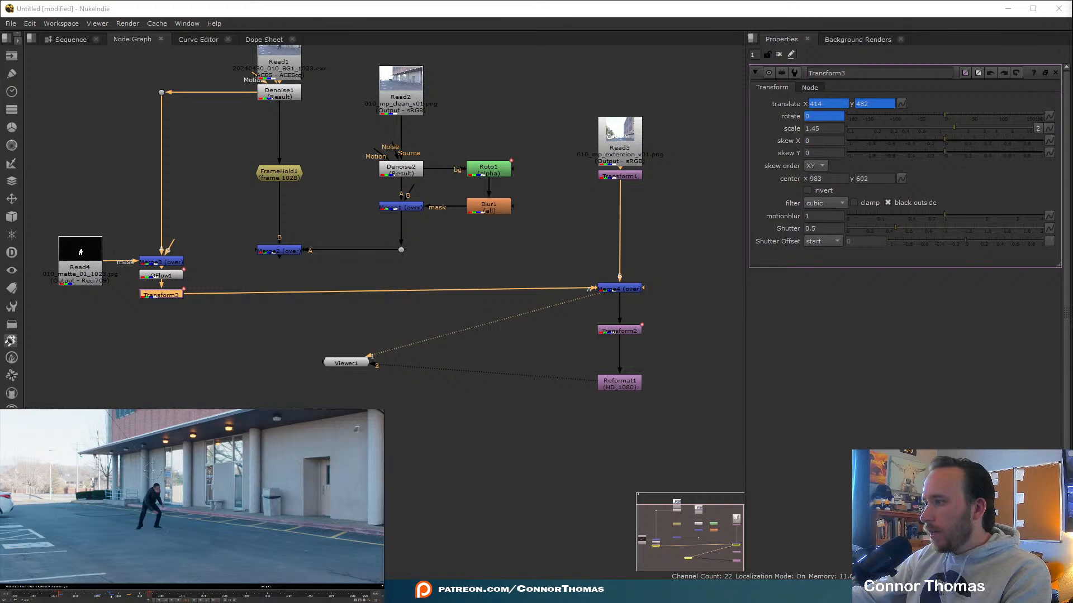
pyautogui.click(118, 596)
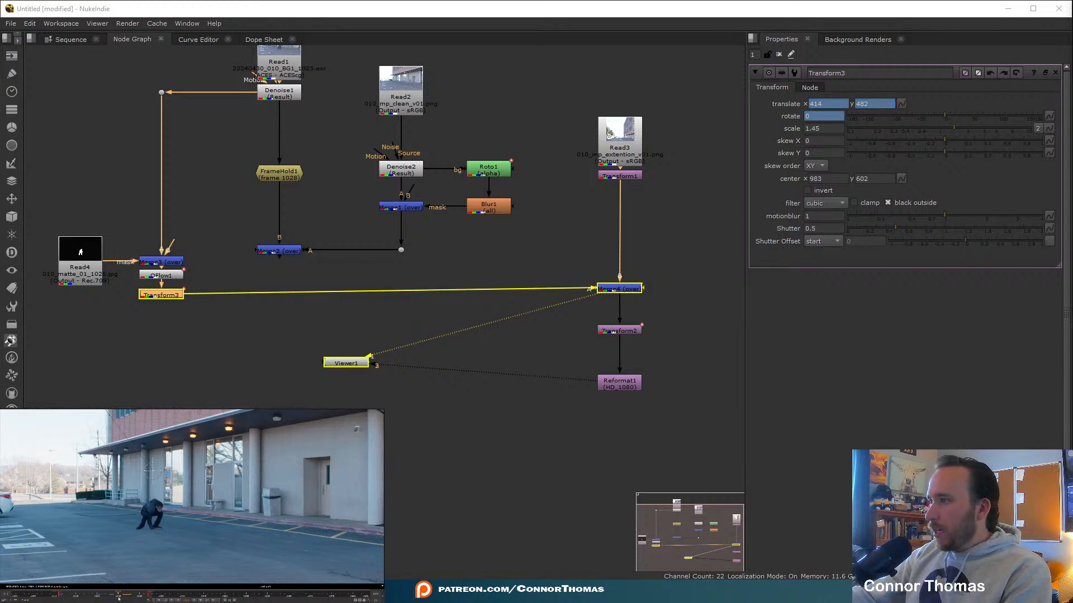
pyautogui.moveTo(152, 474); pyautogui.dragTo(155, 475)
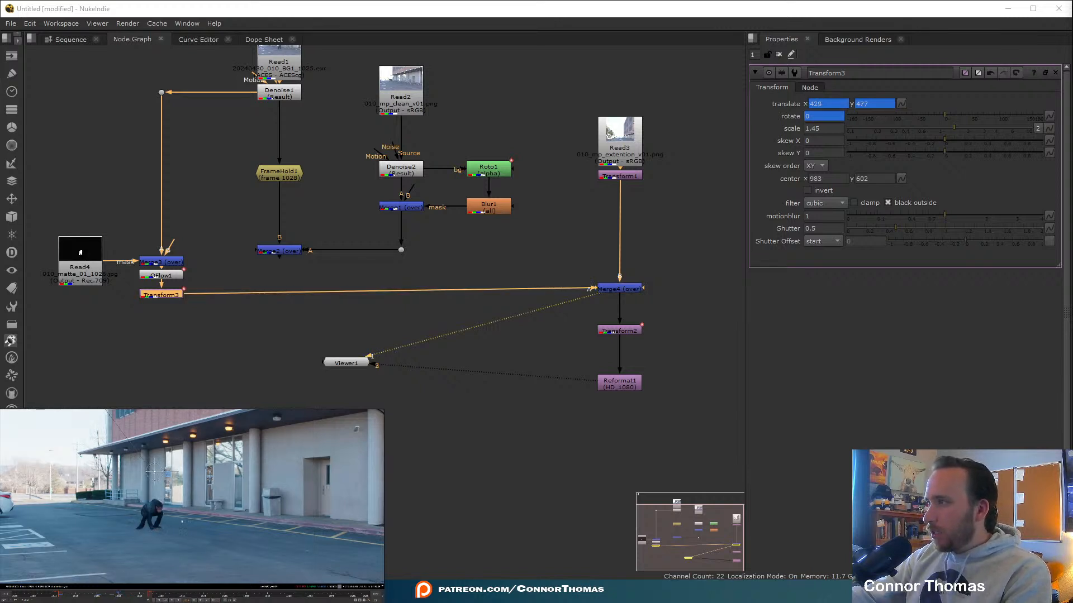
pyautogui.hotkey('ctrl', 'z')
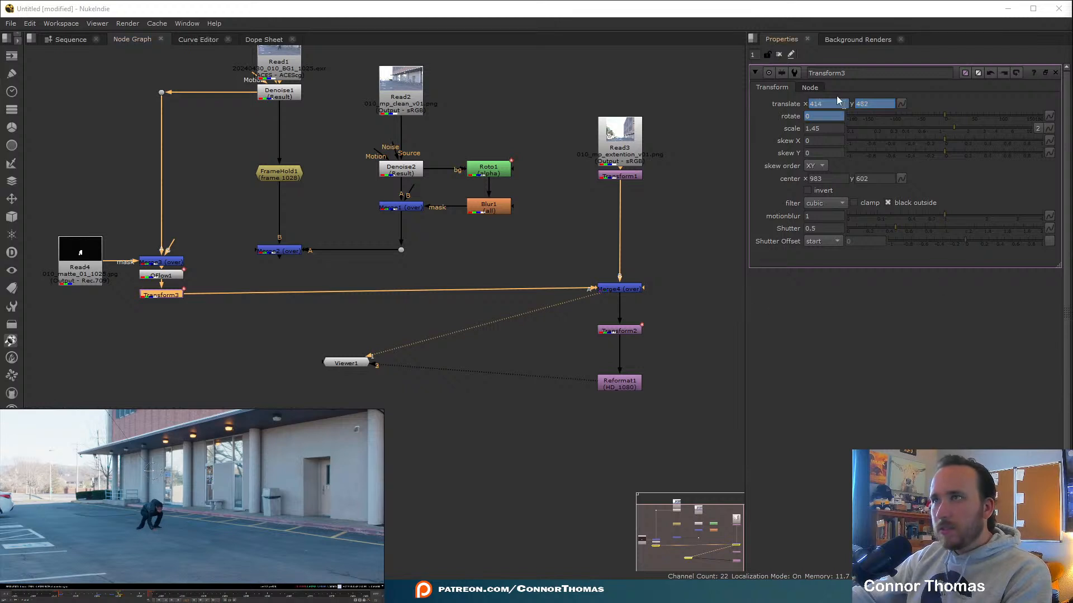
pyautogui.click(779, 54)
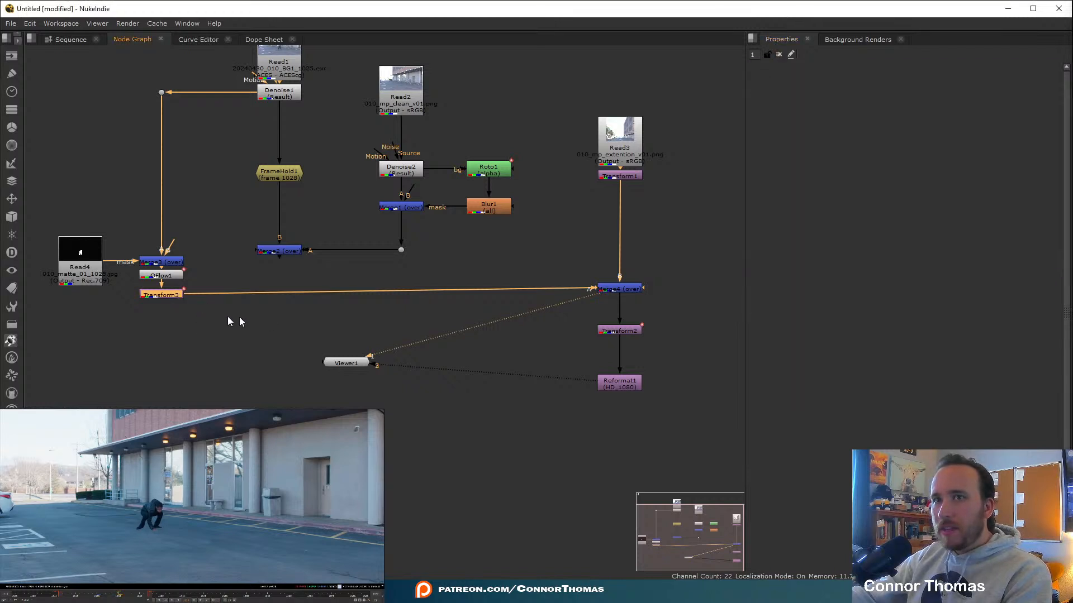
# Insert a DirBlur node between the actor's Transform3 and Merge4.
pyautogui.moveTo(241, 322); pyautogui.dragTo(320, 287, button='middle')
pyautogui.press('Tab')
pyautogui.write('direc')
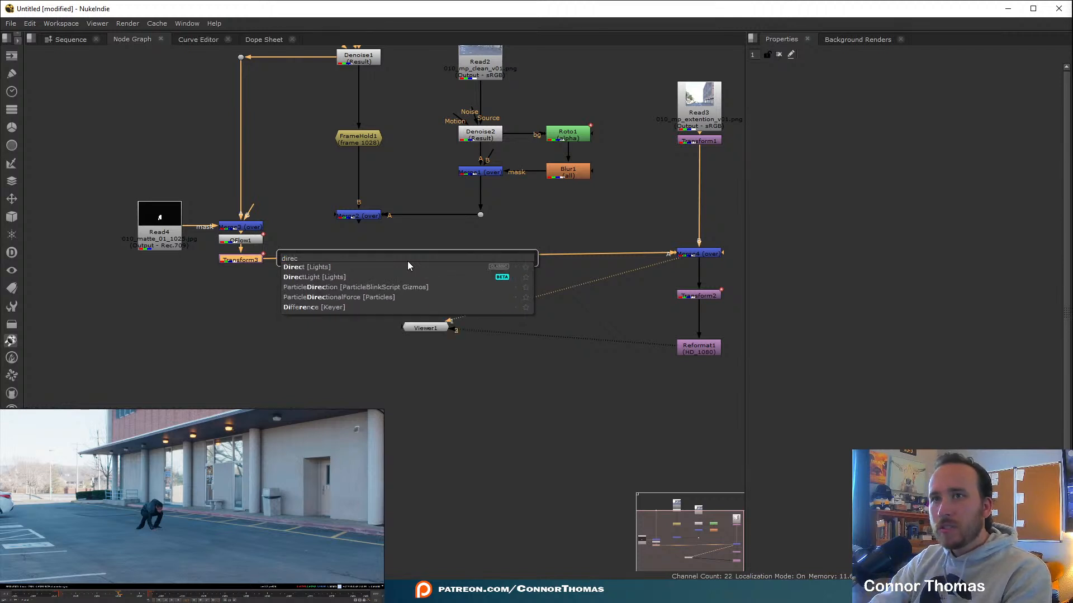
pyautogui.hotkey('ctrl', 'a')
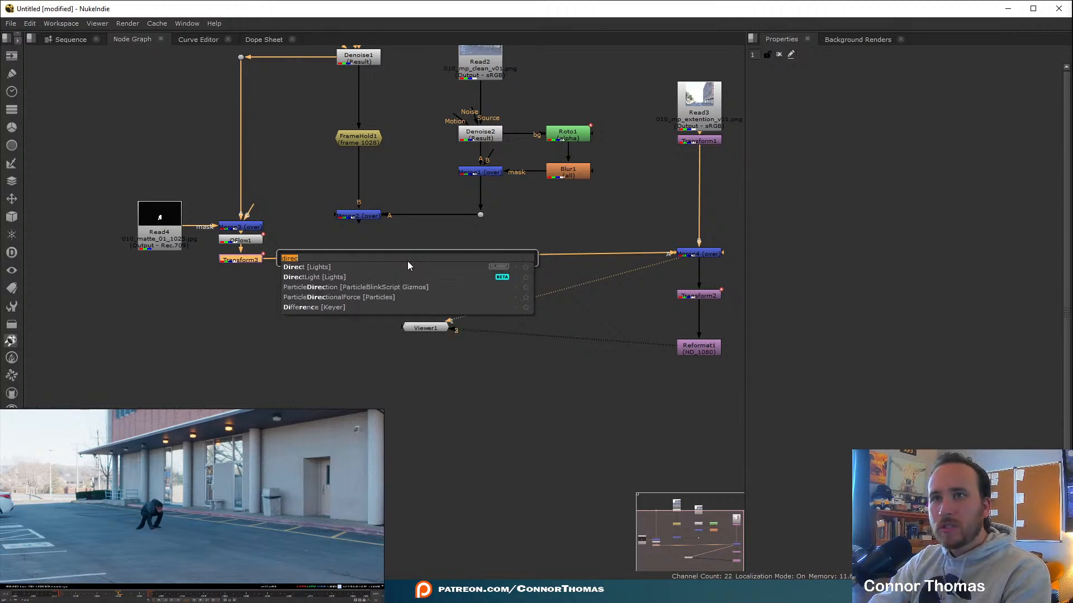
pyautogui.write('blur')
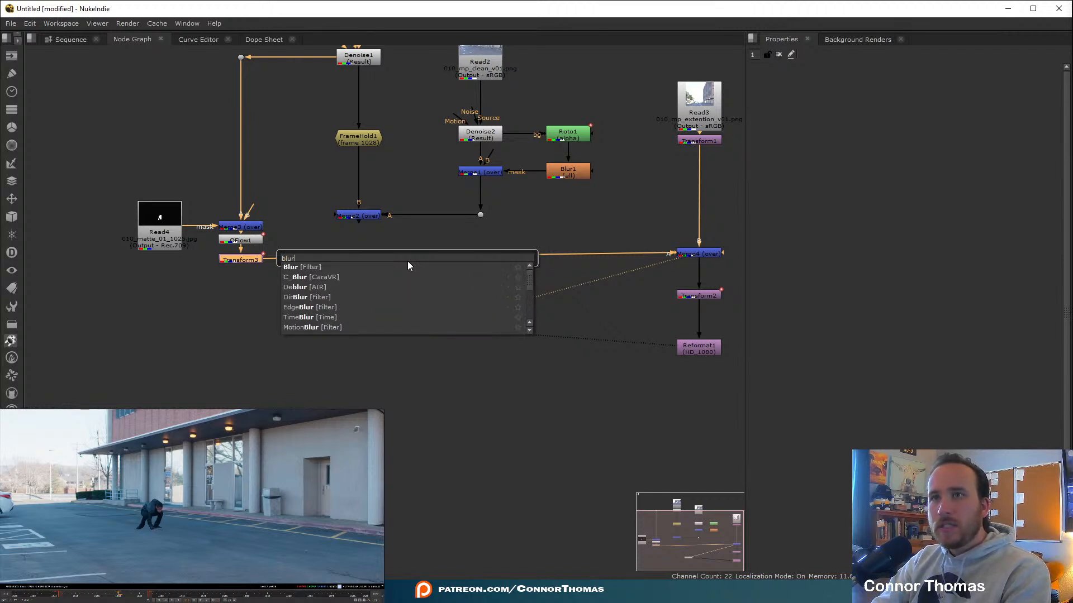
pyautogui.press('Down')
pyautogui.press('Down')
pyautogui.press('Down')
pyautogui.press('Return')
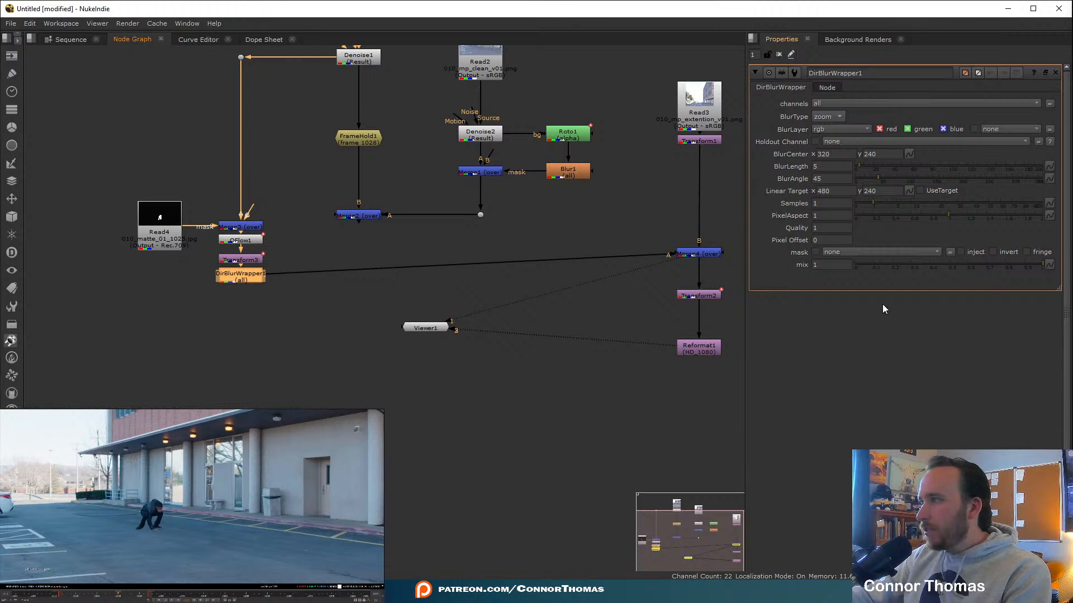
# Set the DirBlur's BlurLength to 24 and try the linear BlurType before returning it to zoom.
pyautogui.moveTo(867, 167); pyautogui.dragTo(905, 173)
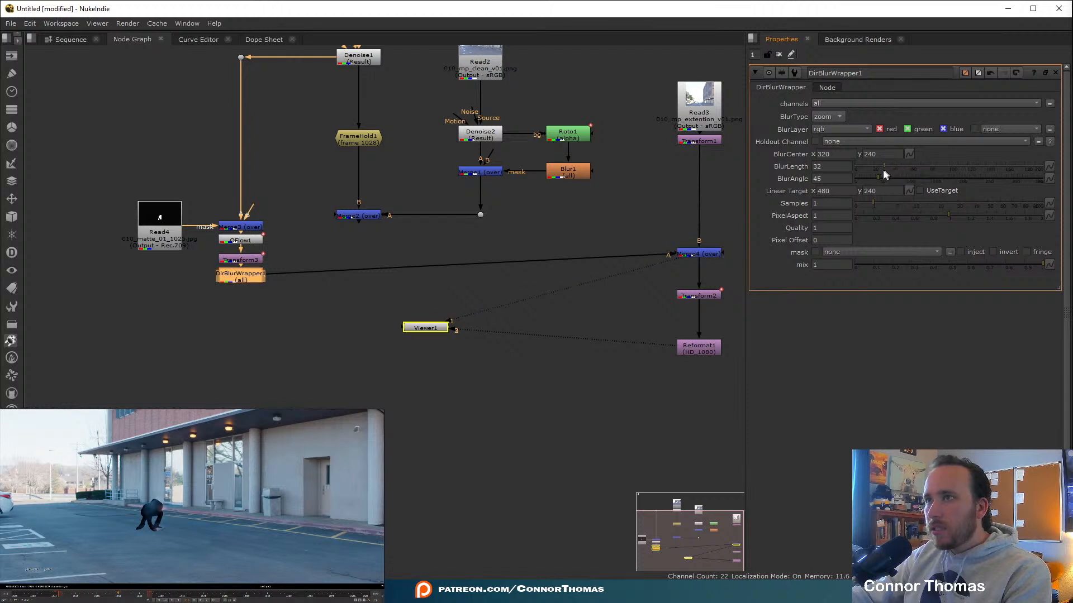
pyautogui.moveTo(883, 171); pyautogui.dragTo(877, 171)
pyautogui.click(831, 117)
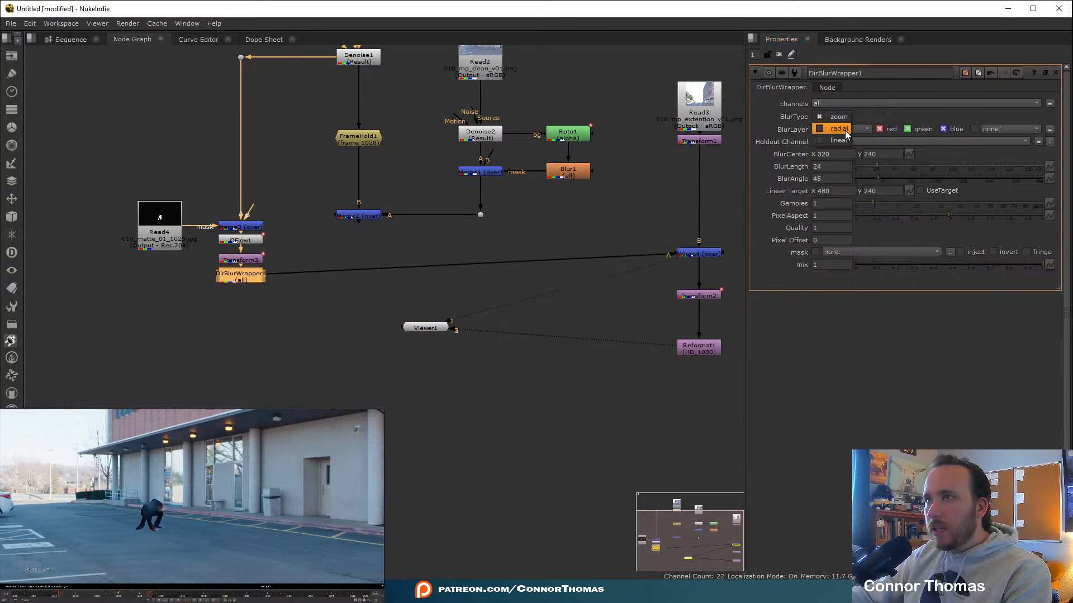
pyautogui.click(841, 139)
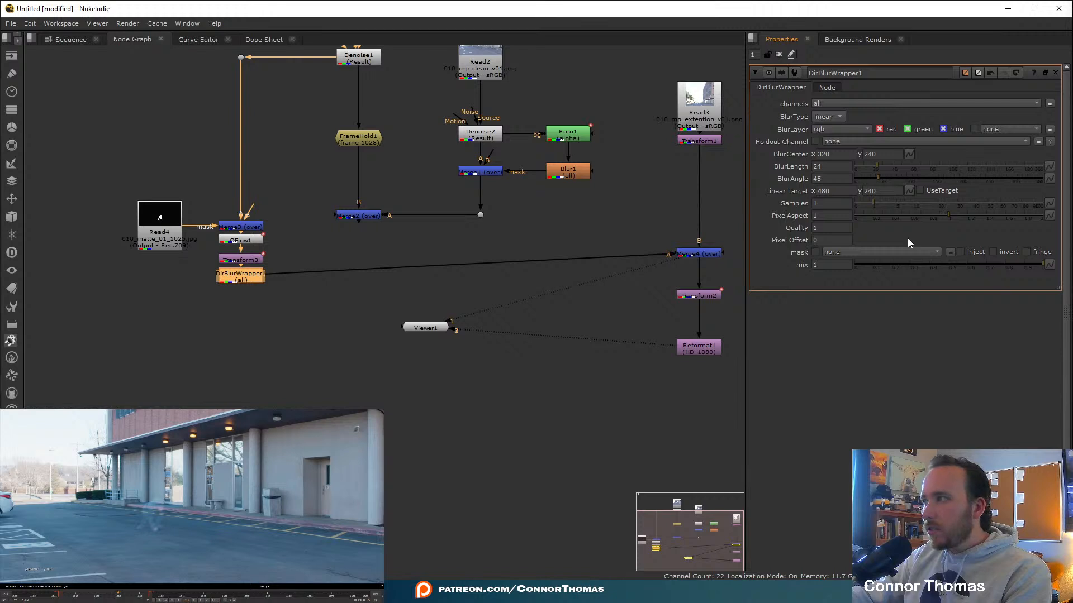
pyautogui.click(827, 117)
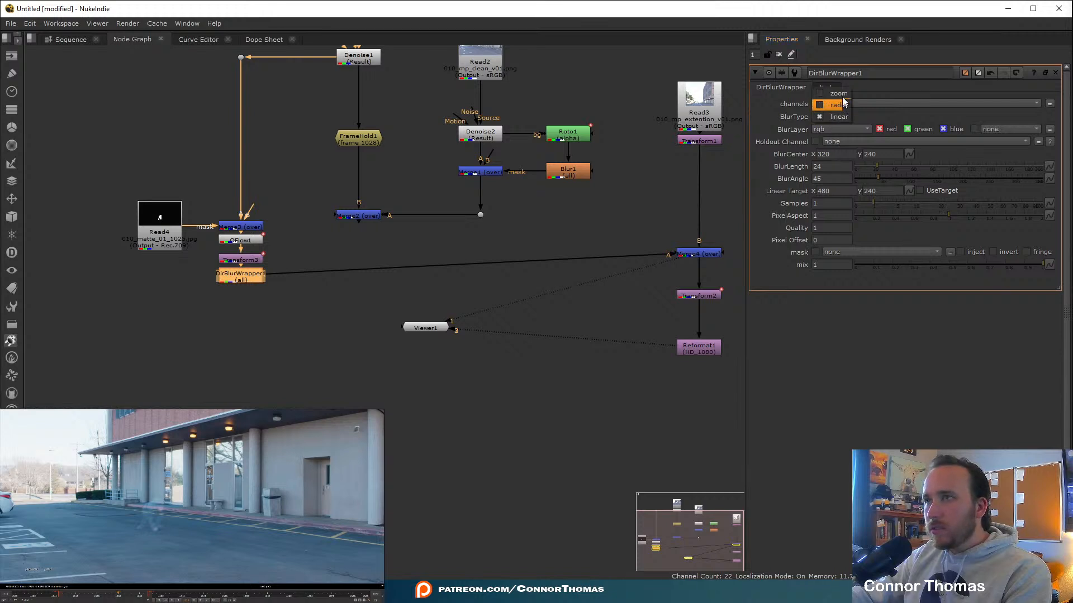
pyautogui.click(826, 91)
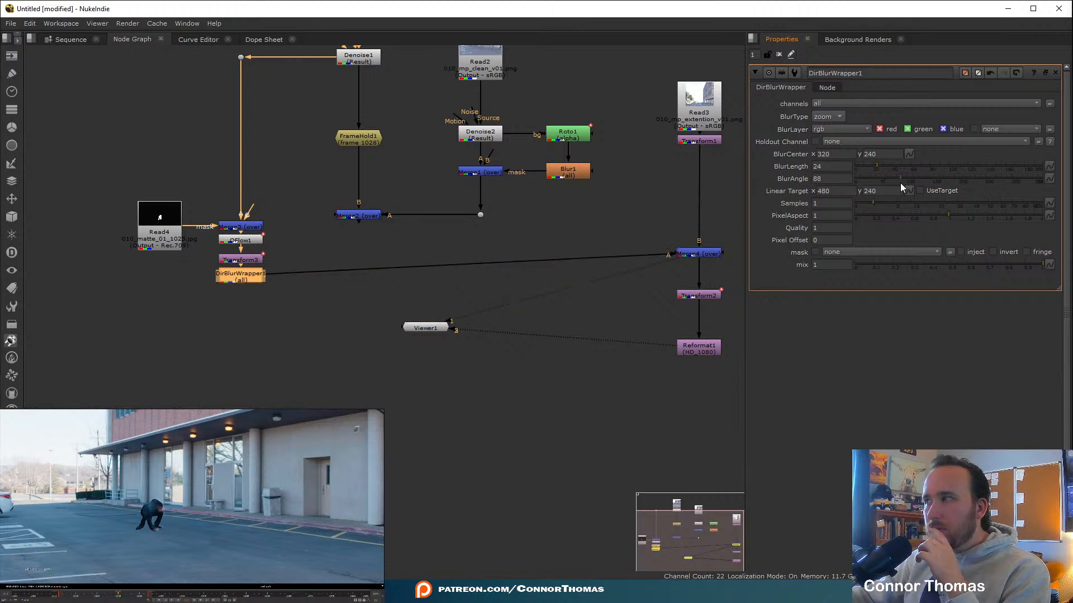
# Try a BlurAngle of 46, undo it, and delete the DirBlur node below Transform3.
pyautogui.moveTo(899, 183)
pyautogui.mouseDown()
pyautogui.moveTo(845, 182)
pyautogui.moveTo(878, 183)
pyautogui.mouseUp()
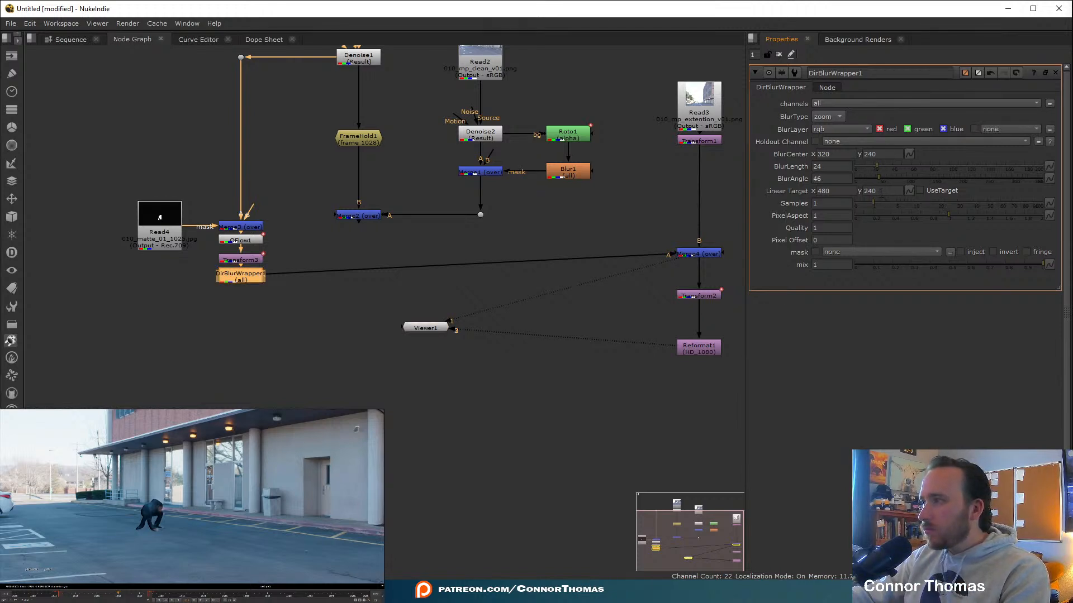
pyautogui.hotkey('ctrl', 'z')
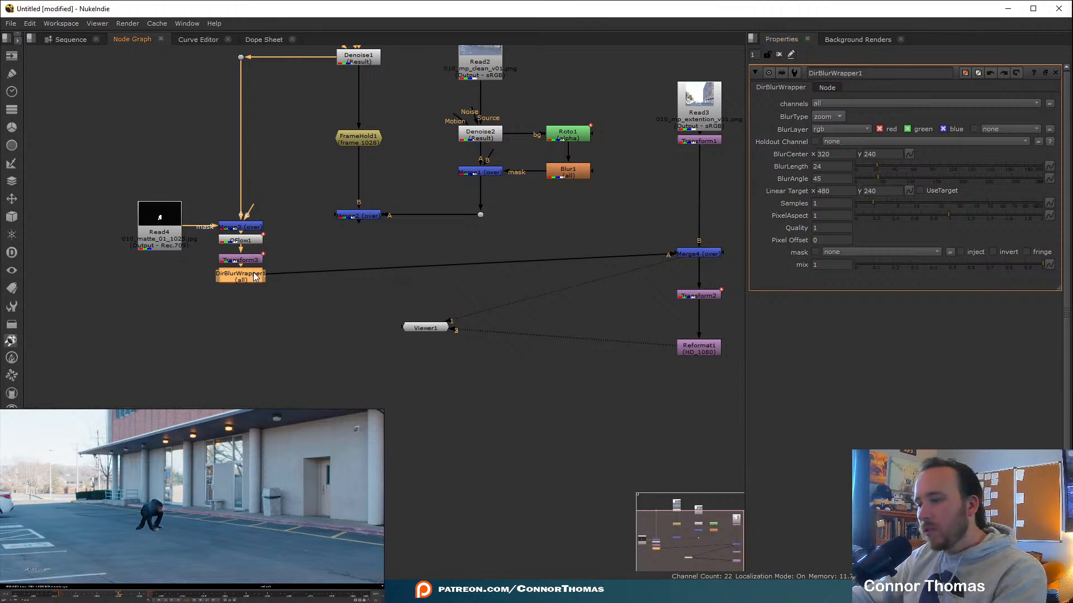
pyautogui.press('Delete')
pyautogui.moveTo(397, 250); pyautogui.dragTo(311, 276, button='middle')
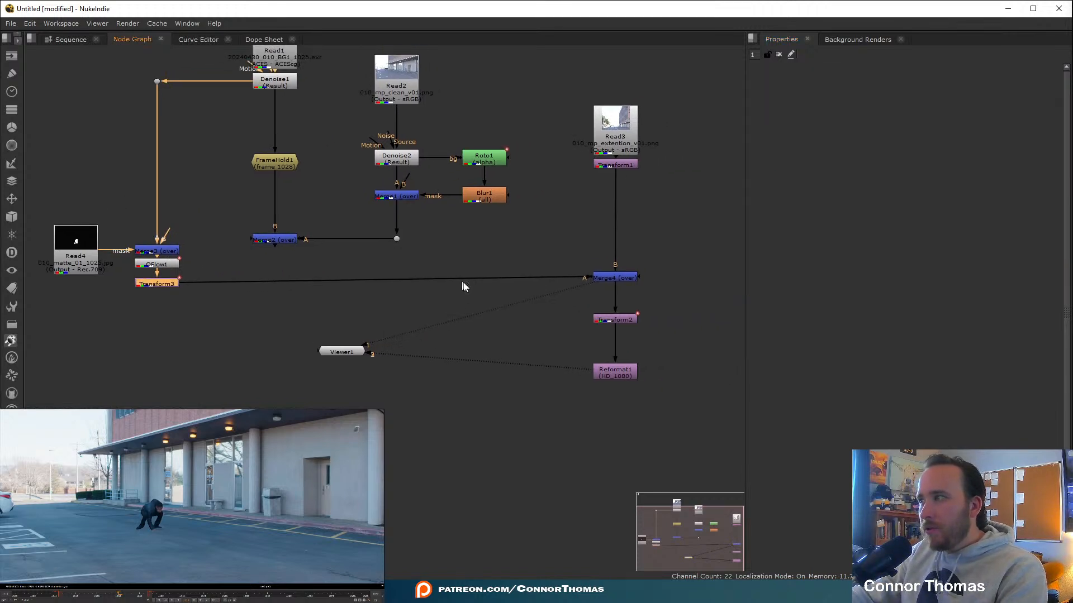
# Show the Reformat1 output in the viewer, fit the frame and play the shot with the camera move.
pyautogui.moveTo(462, 285); pyautogui.dragTo(388, 309, button='middle')
pyautogui.moveTo(453, 314); pyautogui.dragTo(431, 315, button='middle')
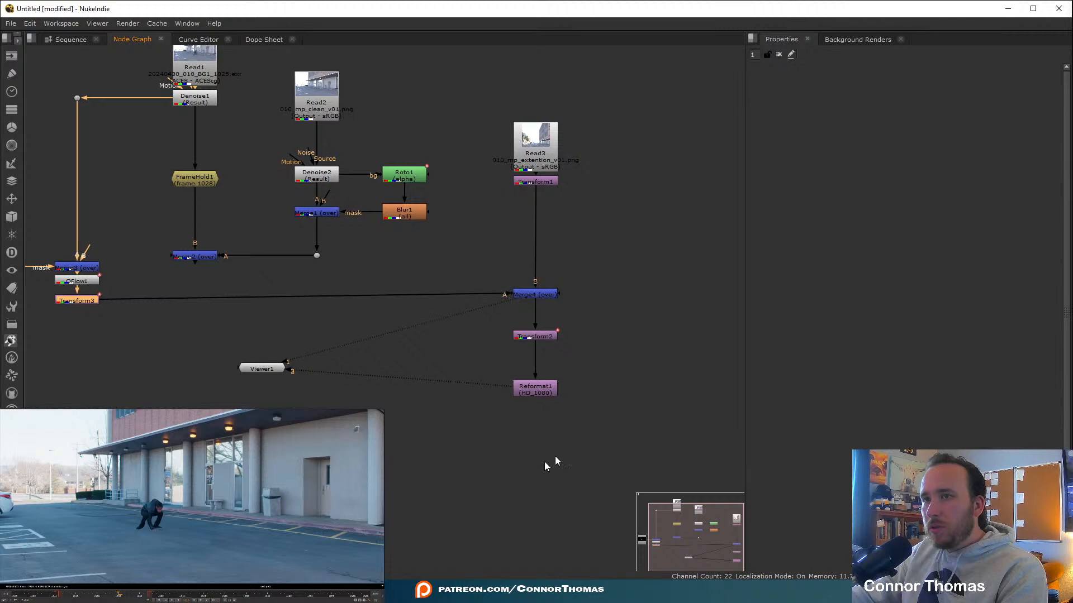
pyautogui.click(544, 461)
pyautogui.press('2')
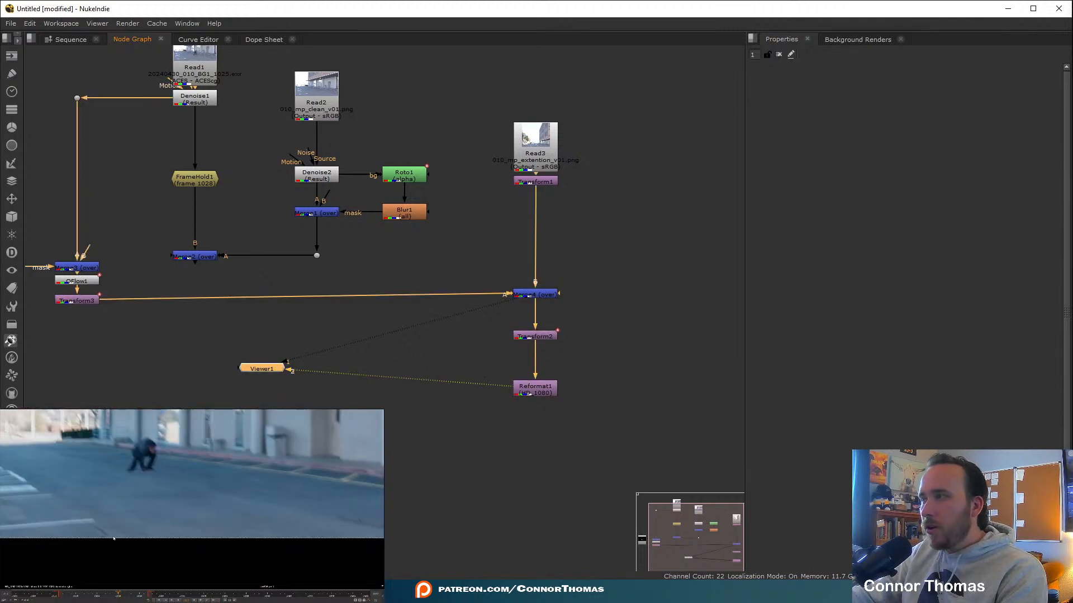
pyautogui.press('f')
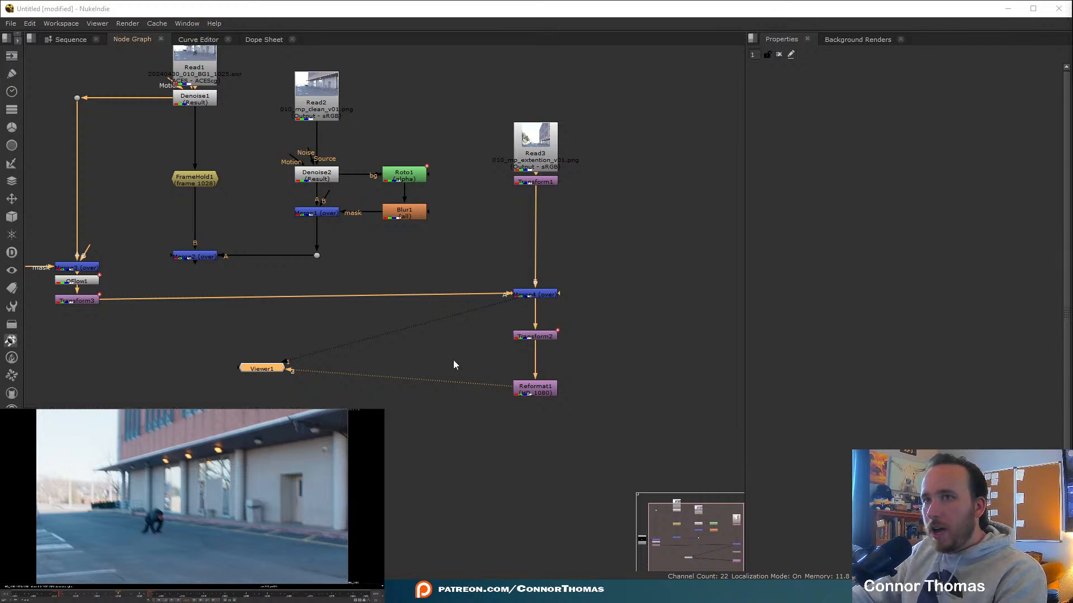
pyautogui.press('l')
# Move the Viewer1 node below the node tree and reconnect its input to Reformat1.
pyautogui.moveTo(616, 384); pyautogui.dragTo(342, 523)
pyautogui.moveTo(515, 400); pyautogui.dragTo(535, 467)
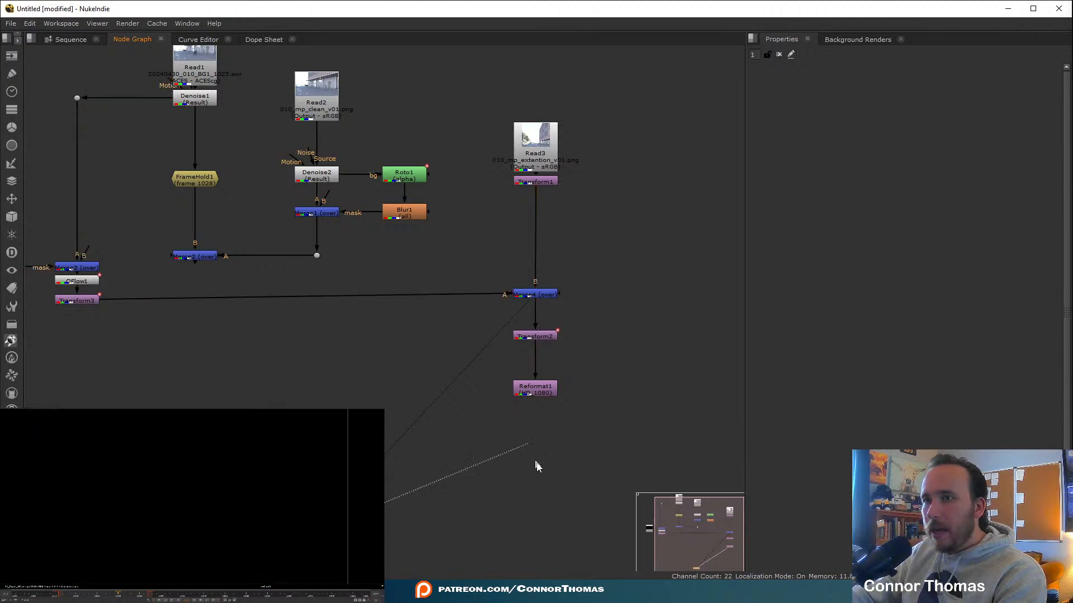
pyautogui.click(550, 393)
pyautogui.press('1')
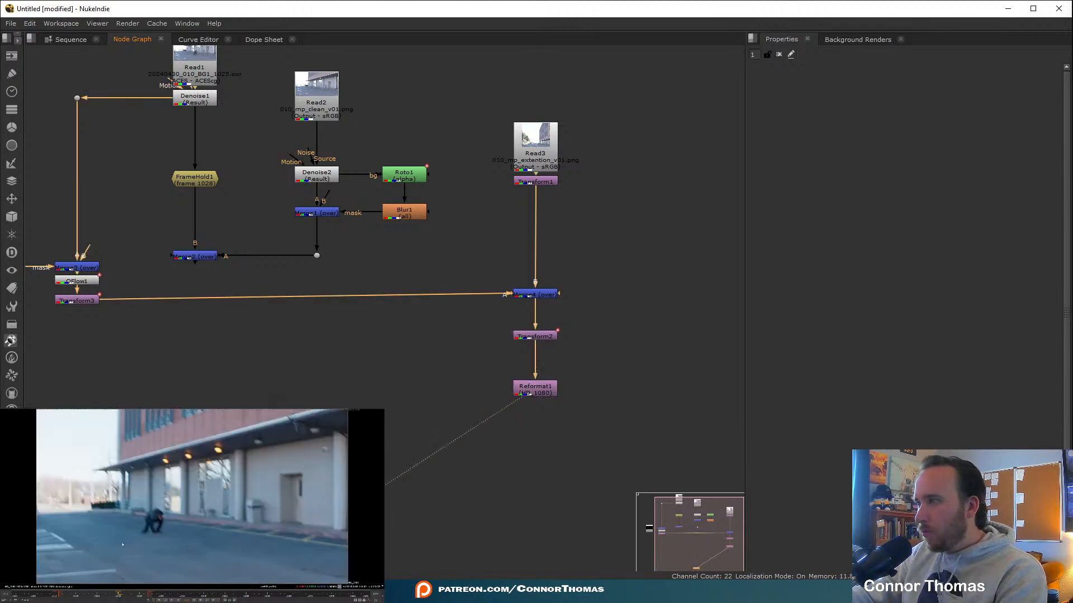
pyautogui.click(122, 544)
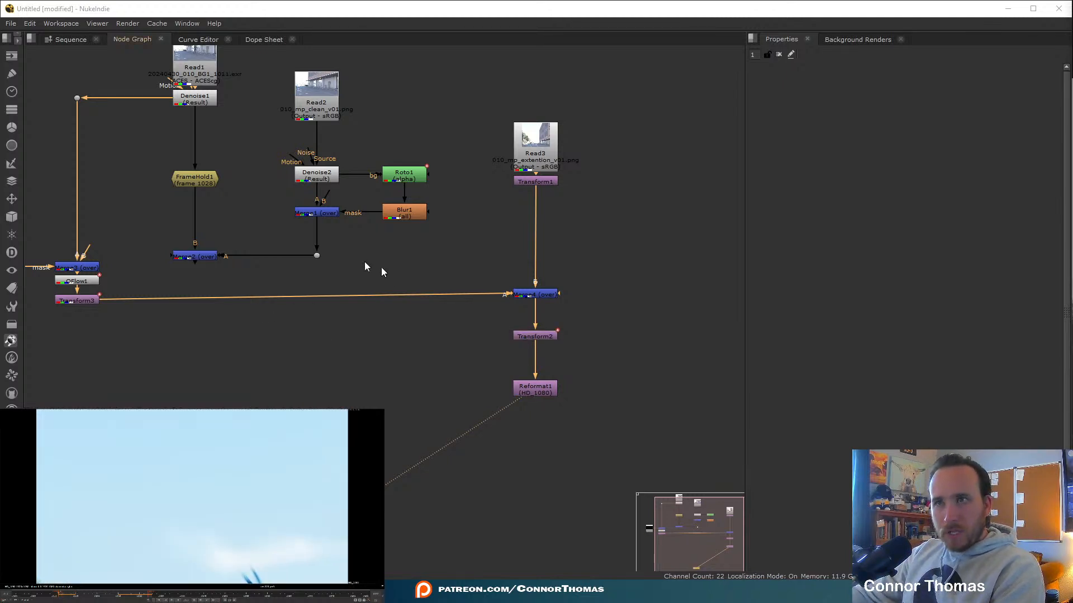
# Display Merge4 and move the actor's starting position for the fall in Transform3 to translate -3665, 4620.
pyautogui.moveTo(151, 297); pyautogui.dragTo(286, 283, button='middle')
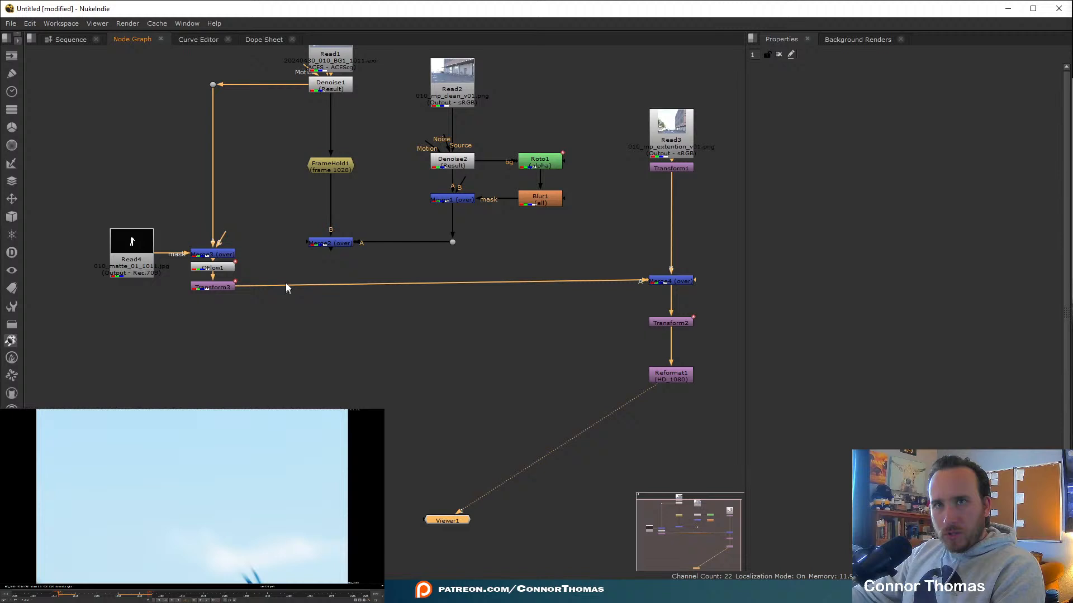
pyautogui.click(677, 281)
pyautogui.press('1')
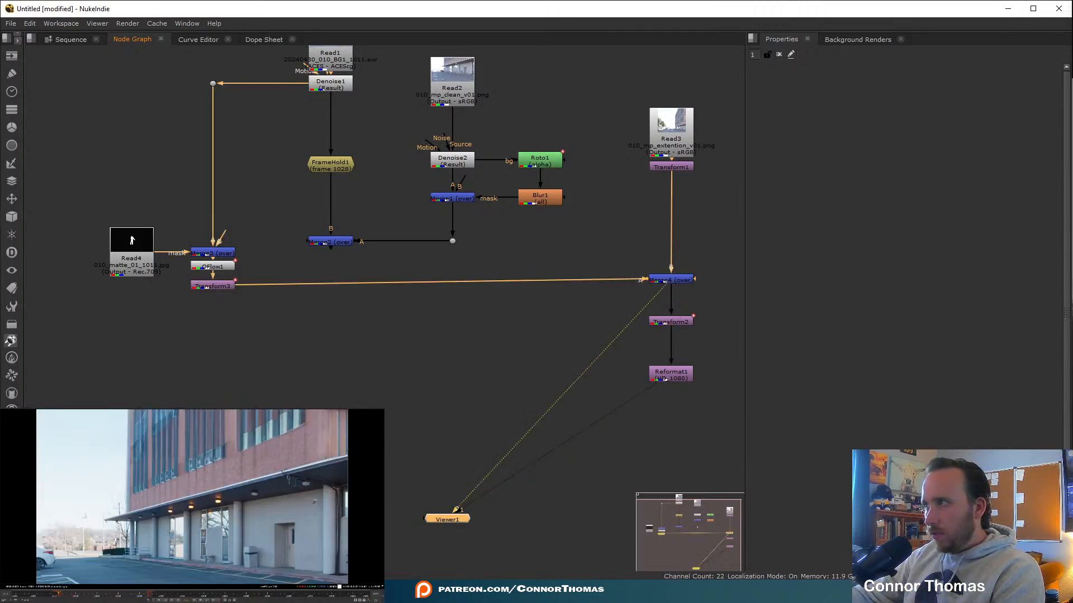
pyautogui.click(219, 287)
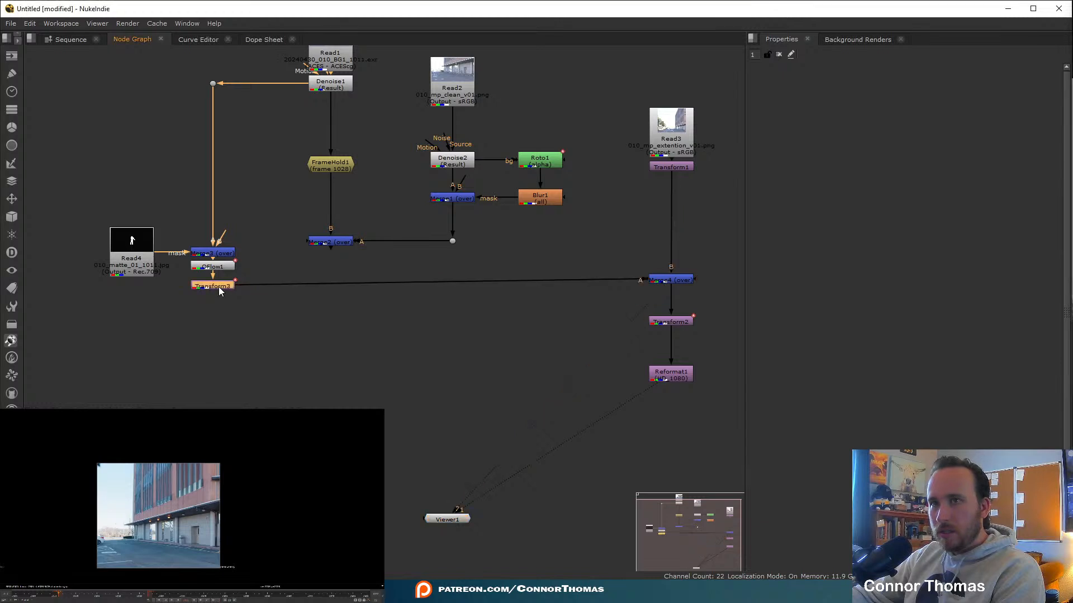
pyautogui.doubleClick(219, 286)
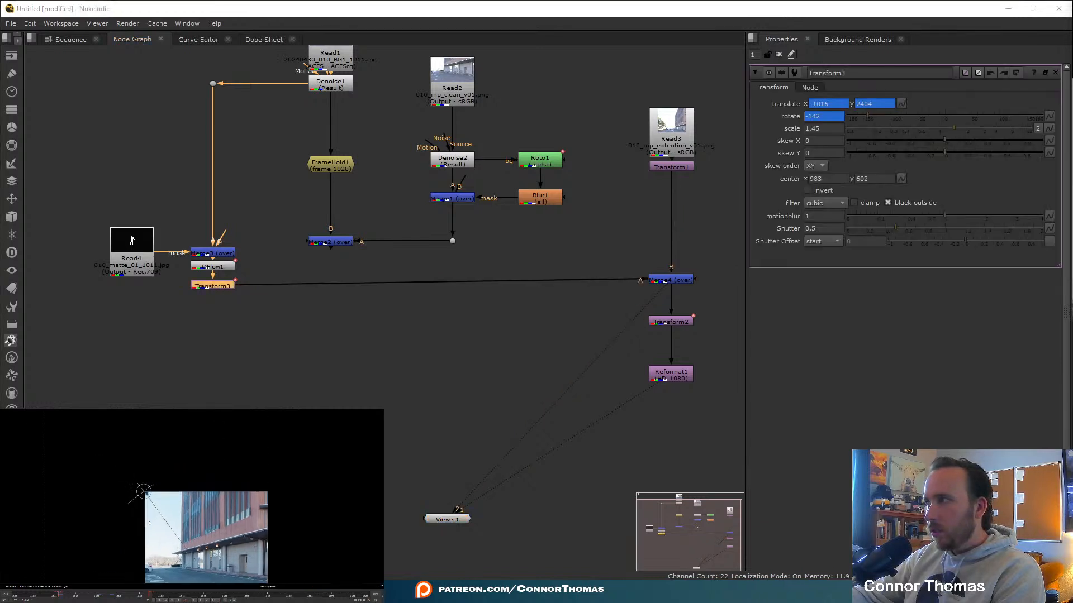
pyautogui.moveTo(153, 513); pyautogui.dragTo(98, 465)
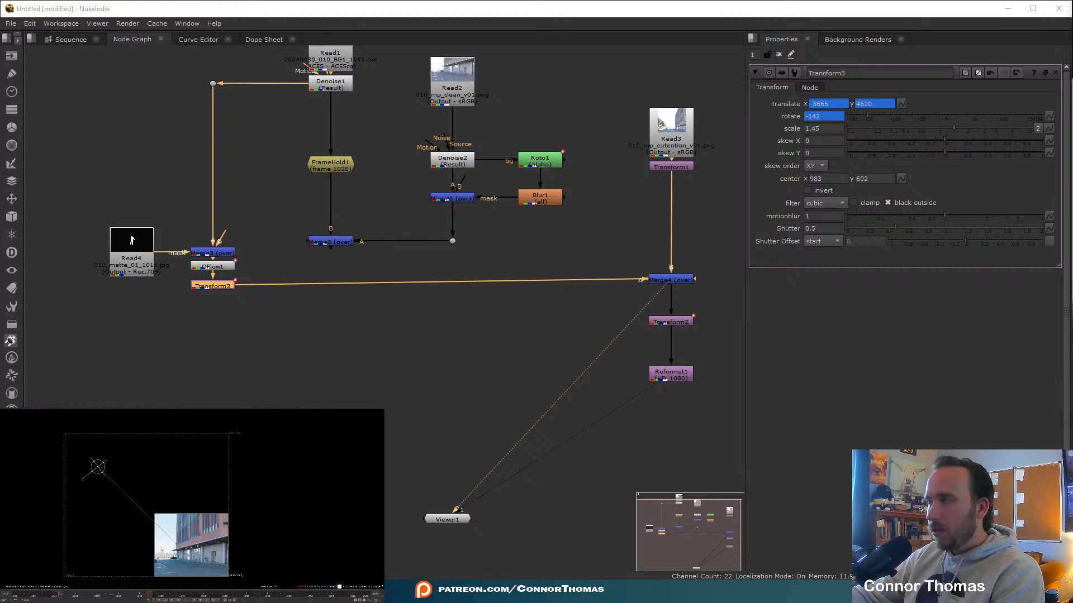
pyautogui.press('f')
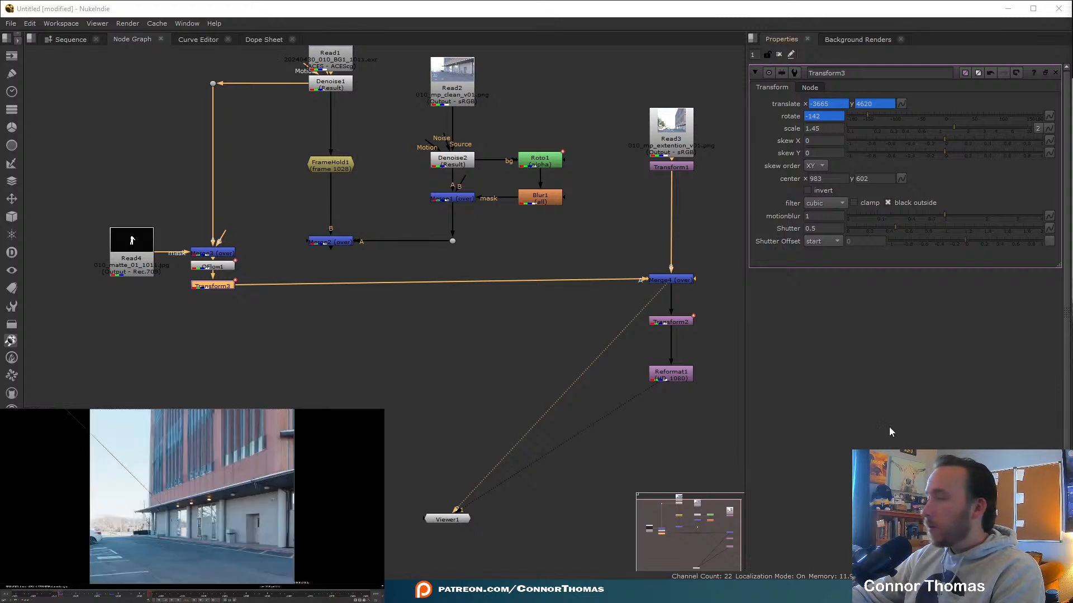
# Play back the adjusted fall through the Reformat1 output and close the Transform3 properties.
pyautogui.click(670, 432)
pyautogui.press('1')
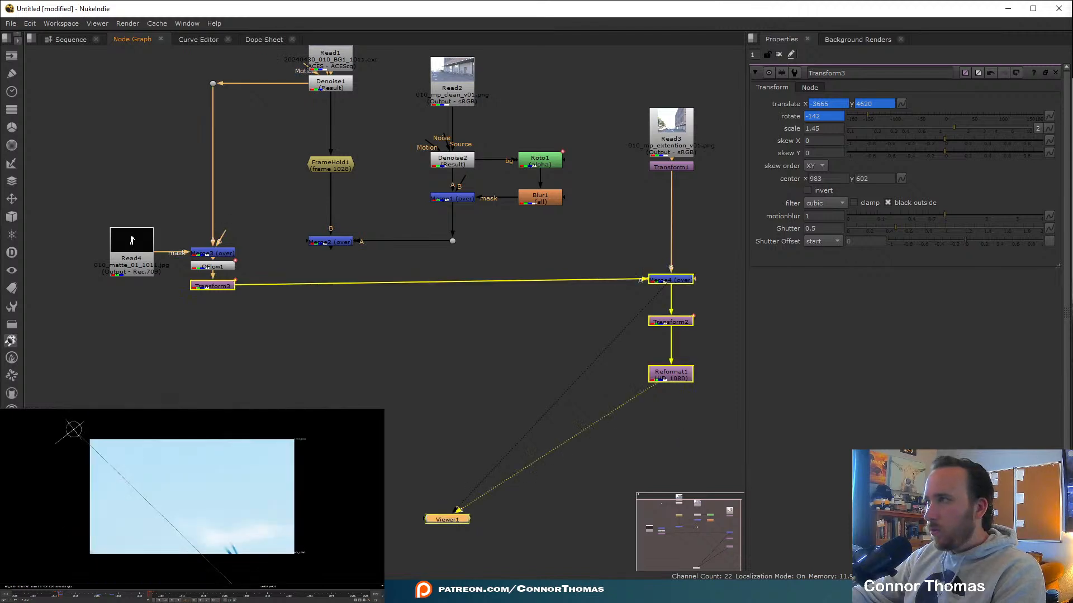
pyautogui.press('Up')
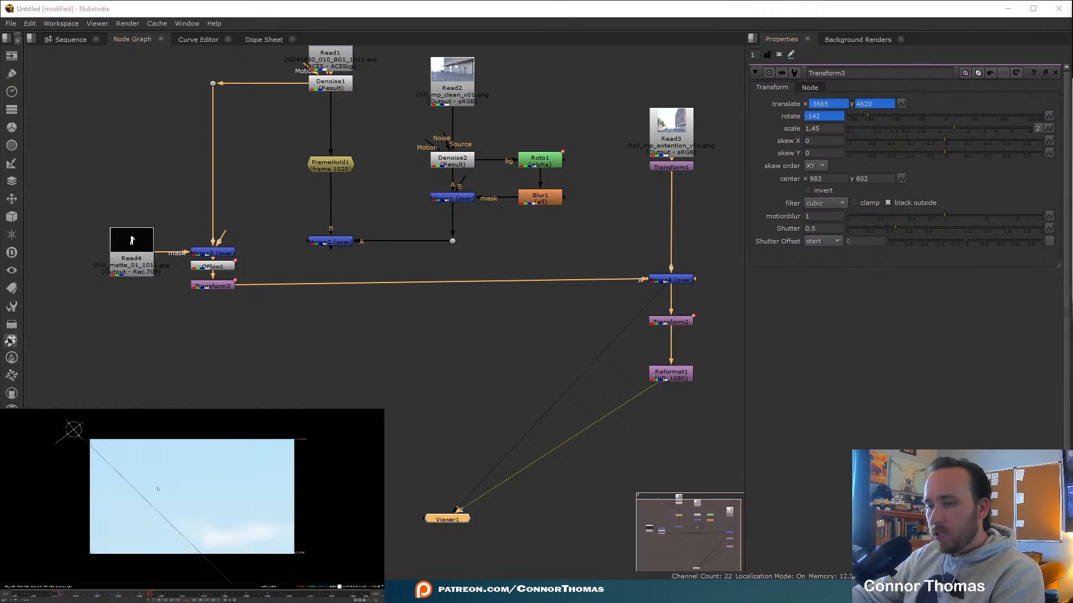
pyautogui.press('l')
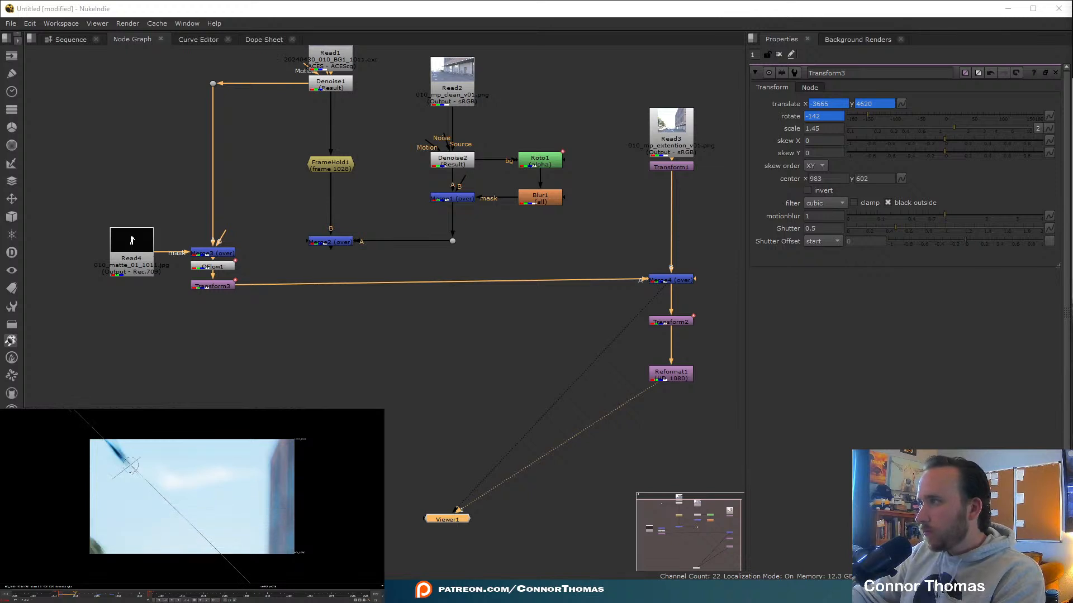
pyautogui.click(779, 54)
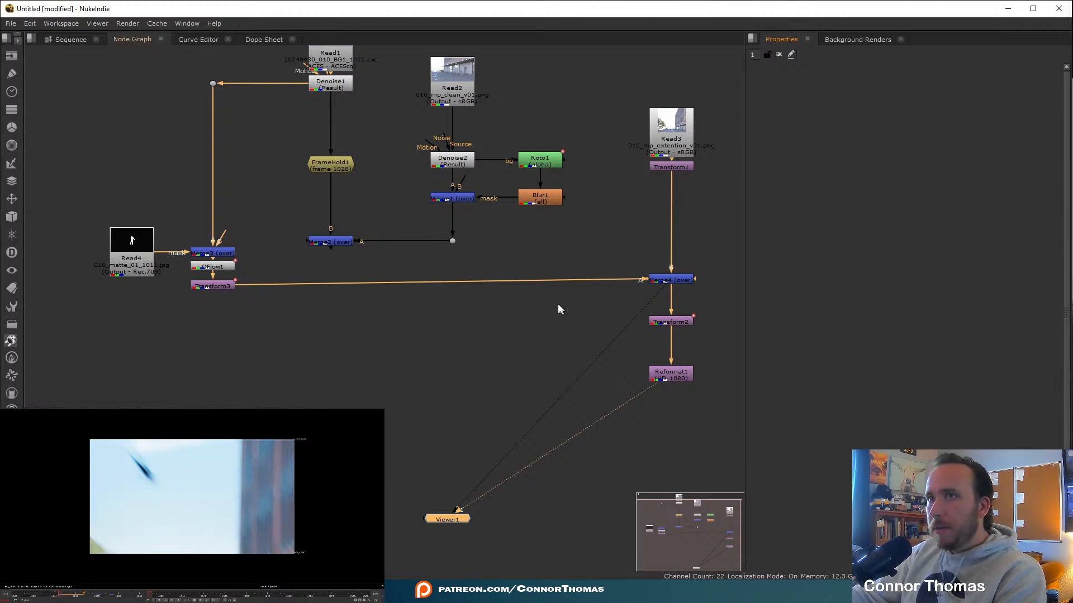
pyautogui.moveTo(558, 305); pyautogui.dragTo(439, 299, button='middle')
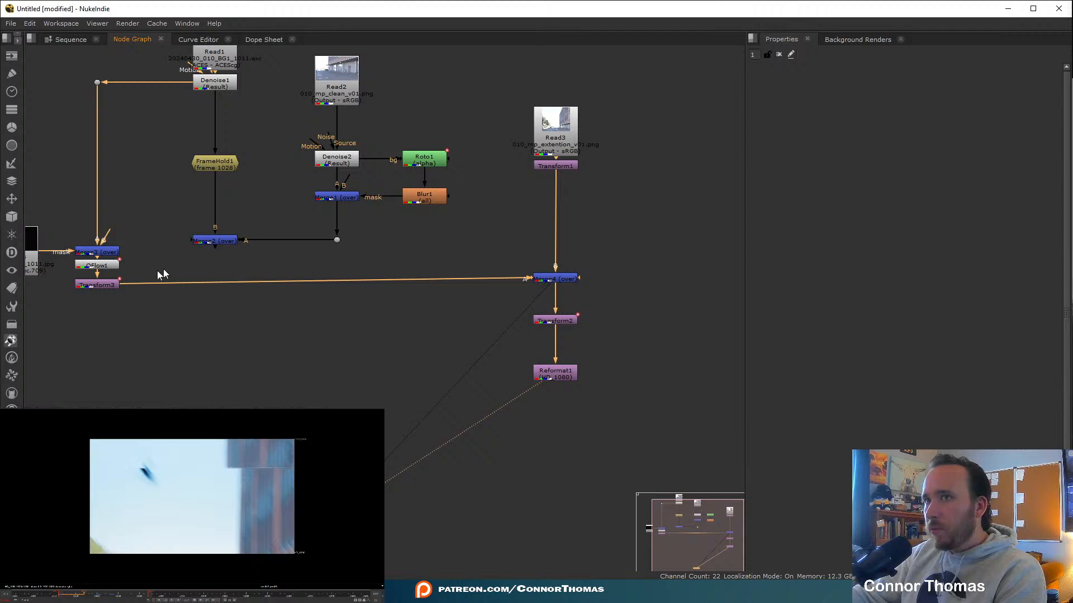
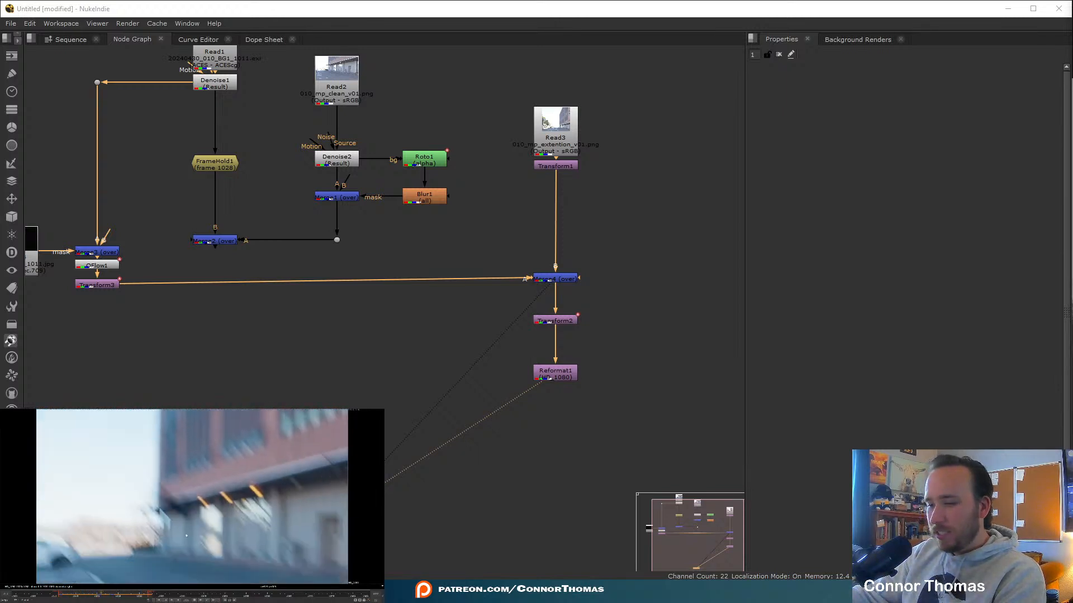
pyautogui.press('k')
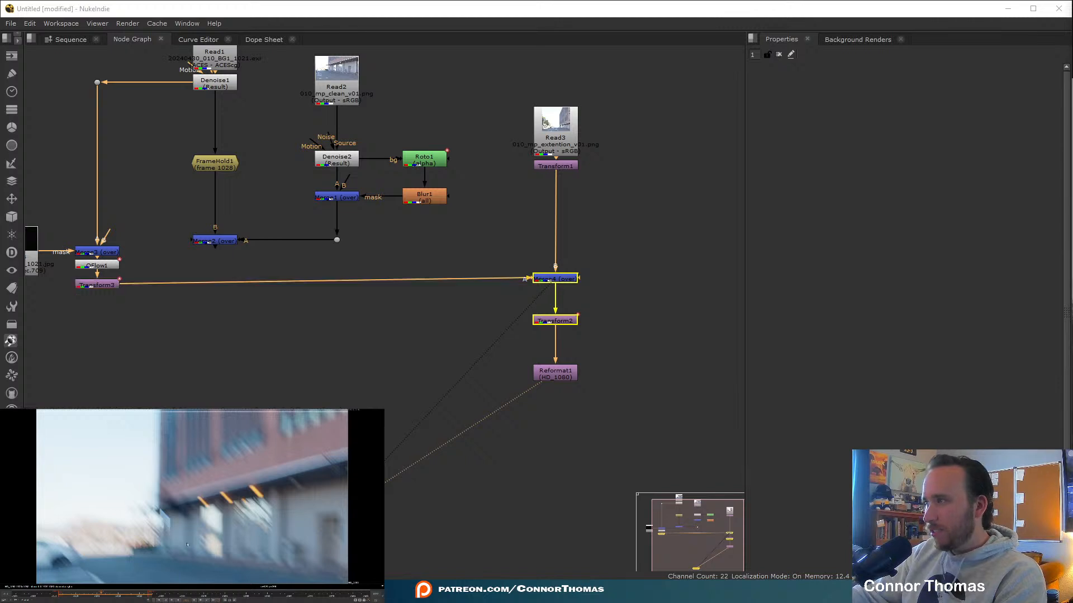
# Shift the actor down and left at the frame 1020 key in Transform3 and check the frames leading into the landing.
pyautogui.doubleClick(86, 284)
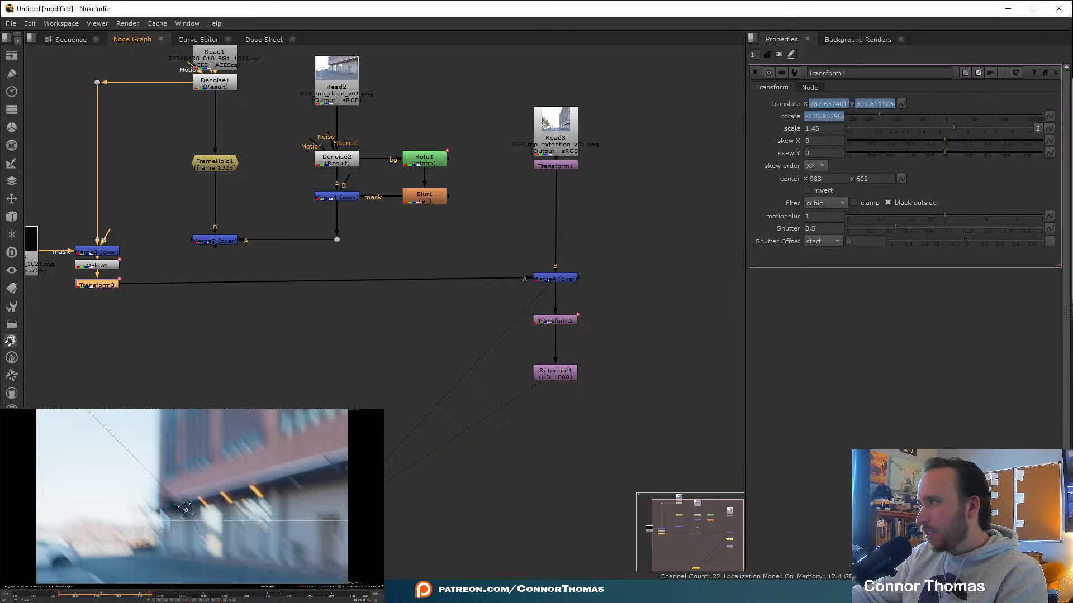
pyautogui.click(98, 595)
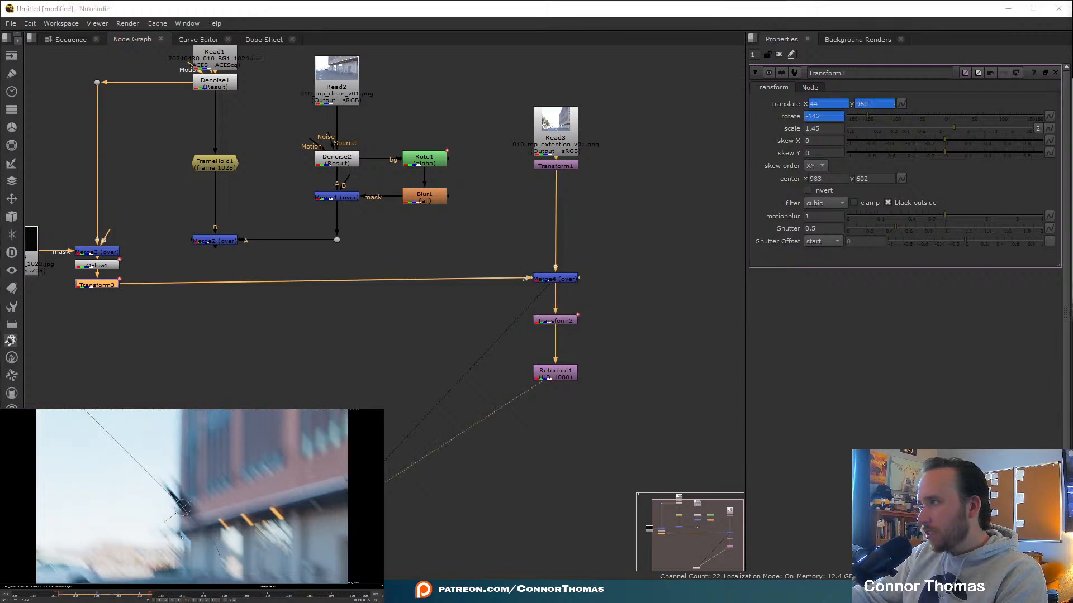
pyautogui.moveTo(182, 508); pyautogui.dragTo(166, 529)
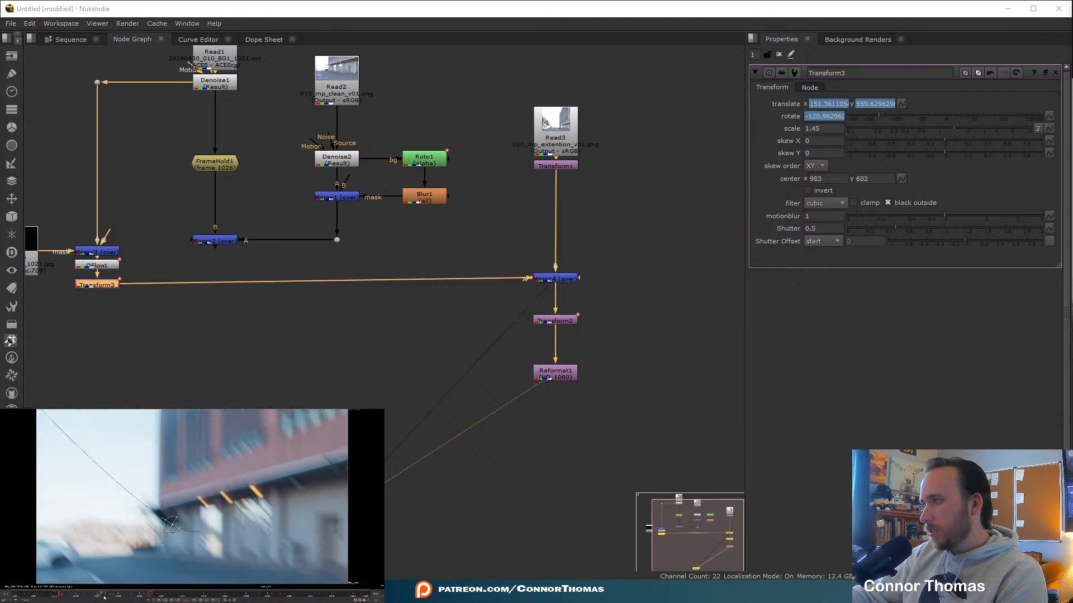
pyautogui.click(109, 596)
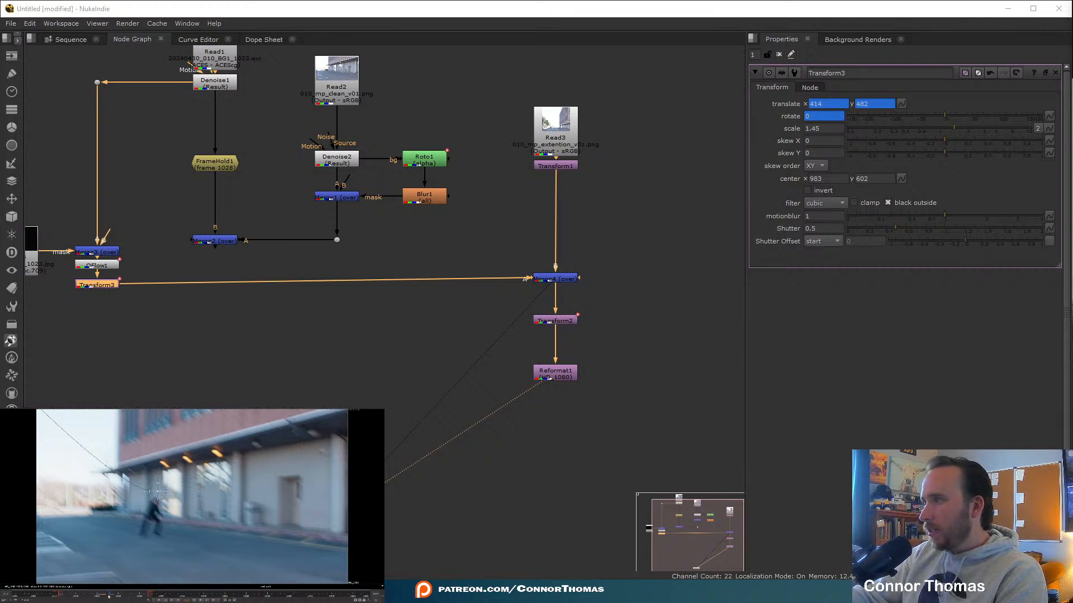
pyautogui.moveTo(104, 596)
pyautogui.mouseDown()
pyautogui.moveTo(121, 596)
pyautogui.moveTo(102, 595)
pyautogui.mouseUp()
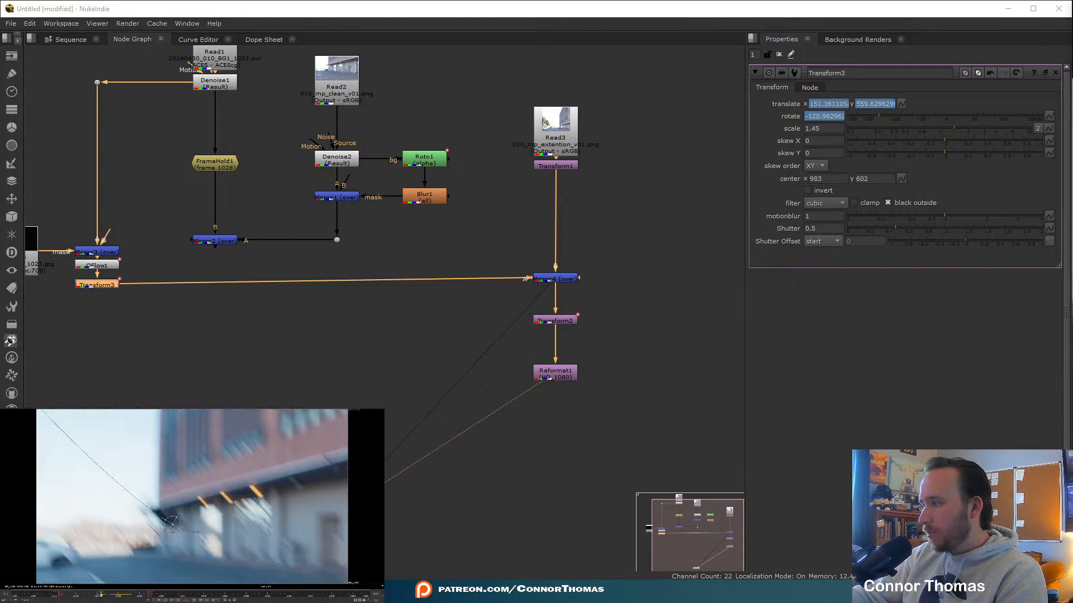
pyautogui.moveTo(101, 594); pyautogui.dragTo(115, 594)
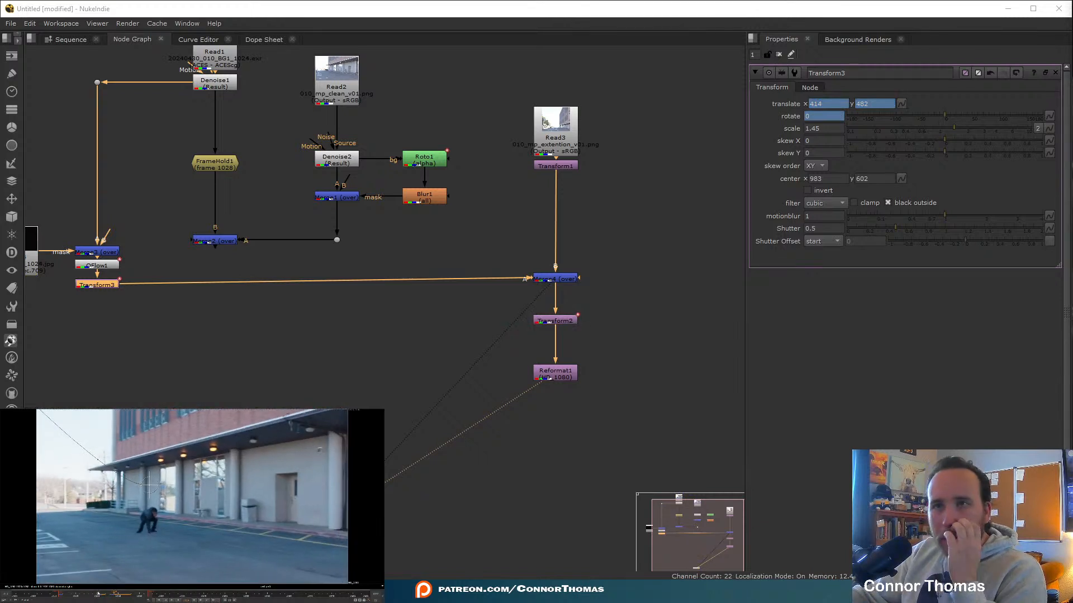
# Set Transform3's scale to 1.85, insert a Transform node after it and offset the actor by translate 136, 22.
pyautogui.moveTo(435, 304); pyautogui.dragTo(554, 317, button='middle')
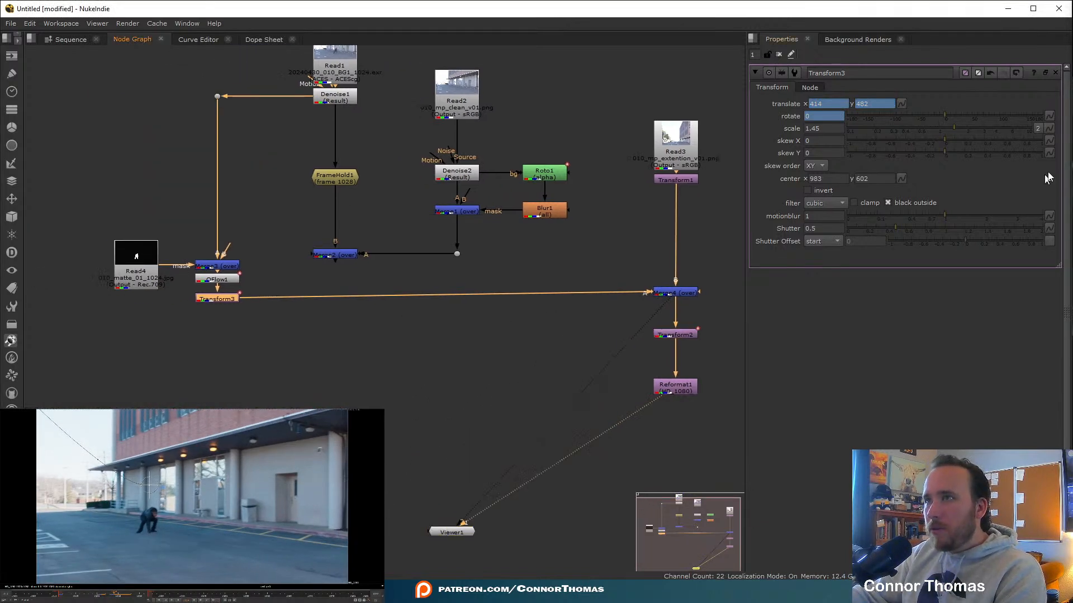
pyautogui.click(963, 129)
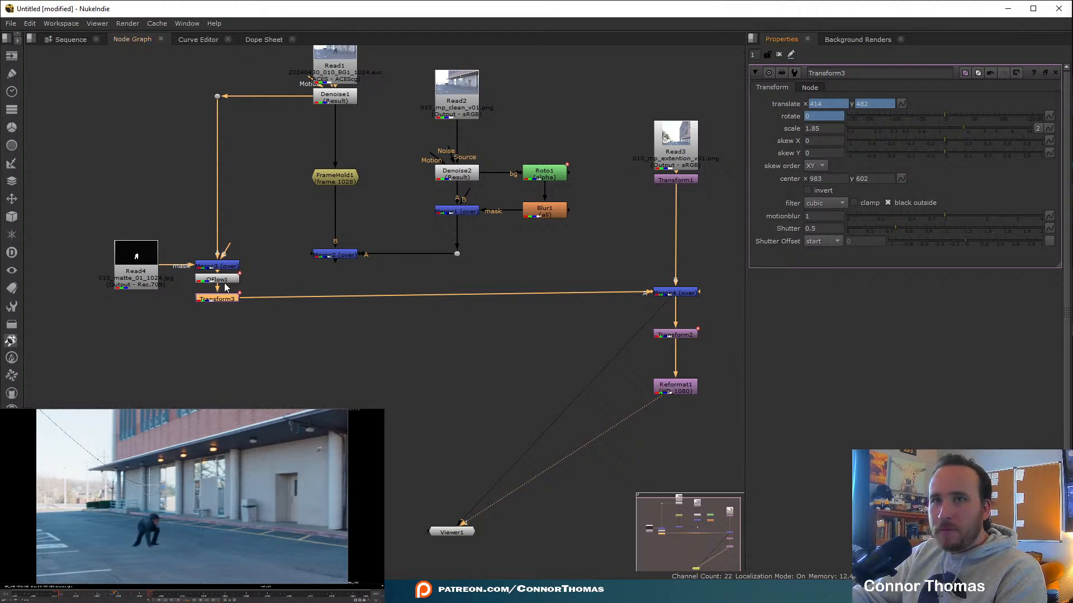
pyautogui.moveTo(219, 299); pyautogui.dragTo(220, 317)
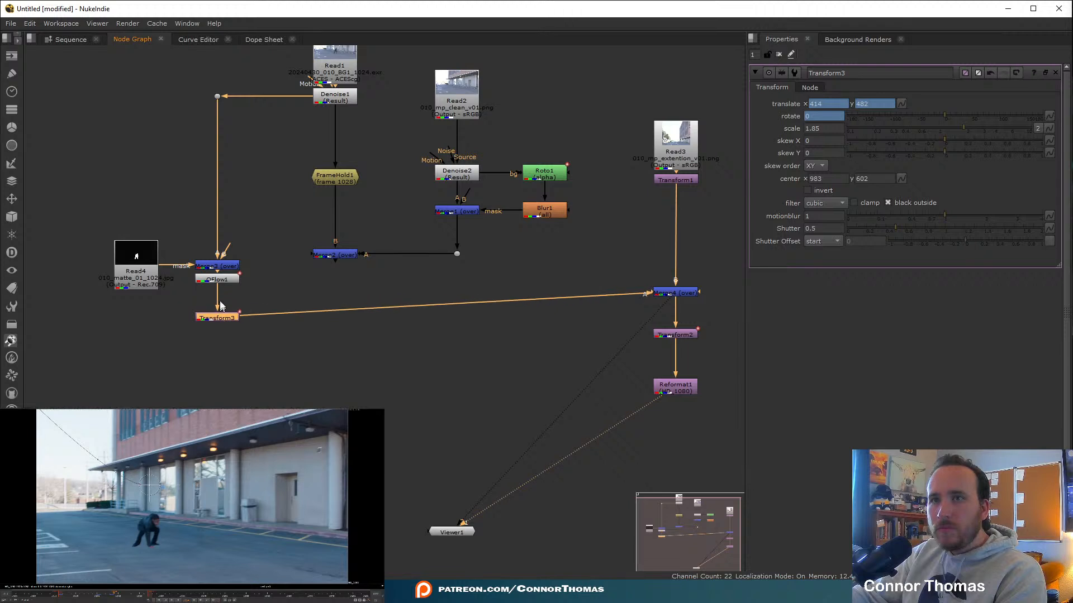
pyautogui.press('t')
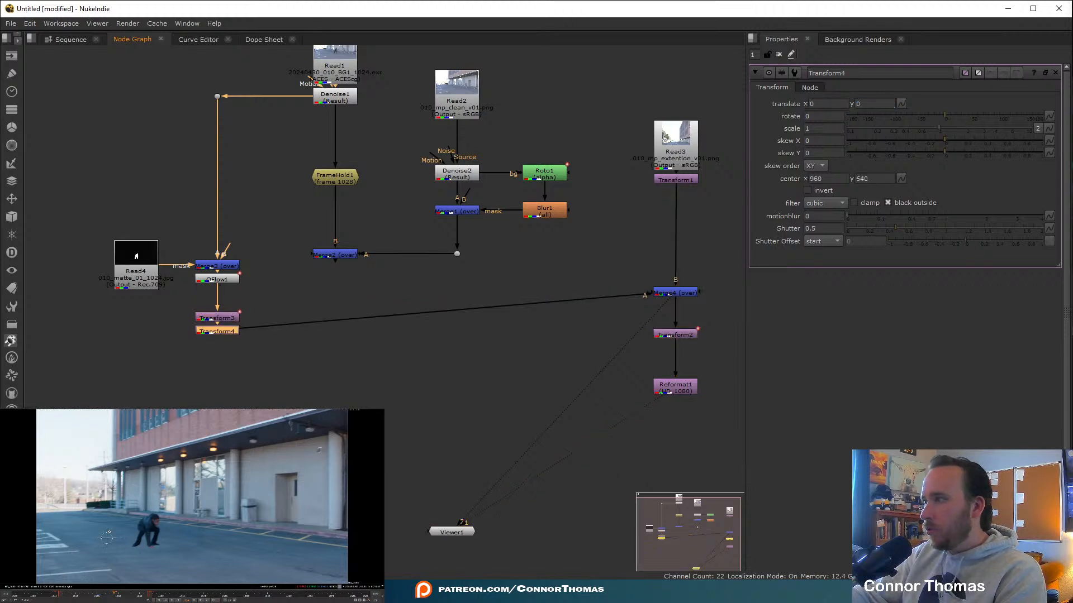
pyautogui.moveTo(106, 538); pyautogui.dragTo(120, 536)
pyautogui.moveTo(470, 279); pyautogui.dragTo(389, 275, button='middle')
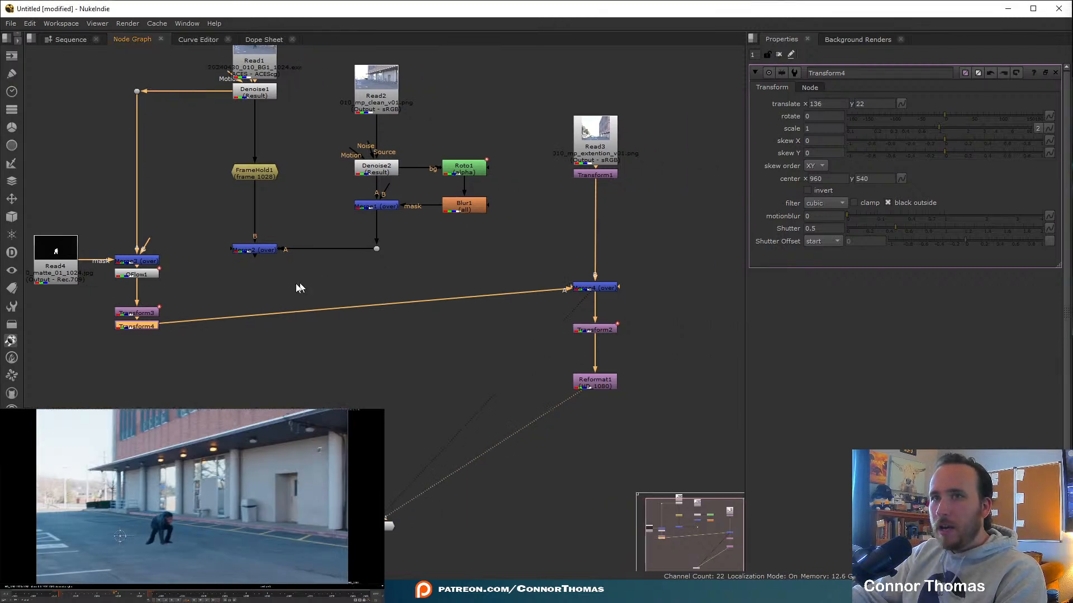
# Disable the OFlow1 retime node above Transform3 and check the landing at frame 1028.
pyautogui.click(133, 277)
pyautogui.press('d')
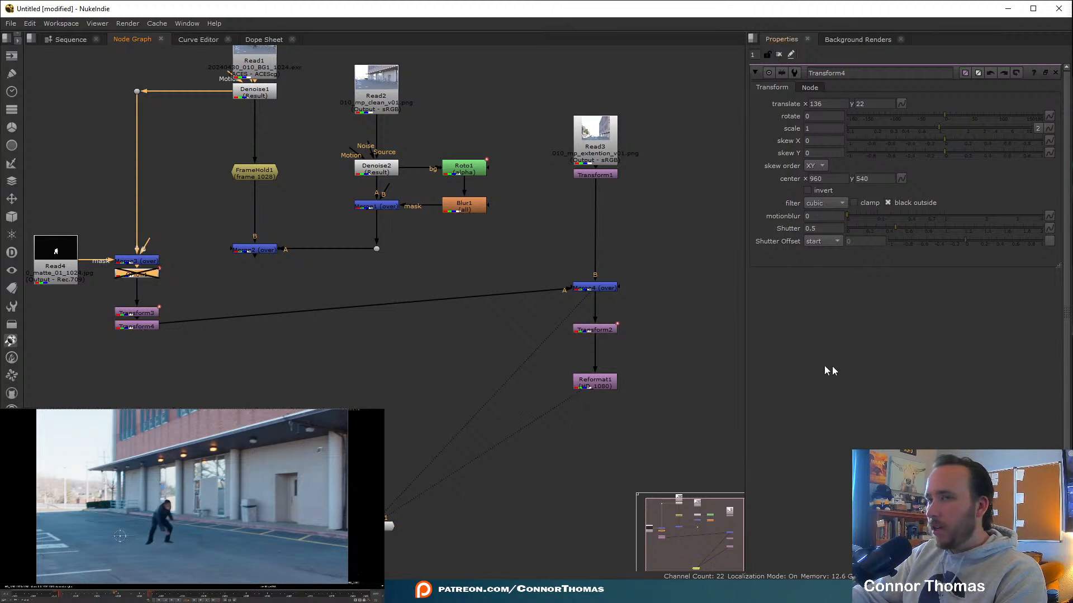
pyautogui.moveTo(357, 295); pyautogui.dragTo(348, 329, button='middle')
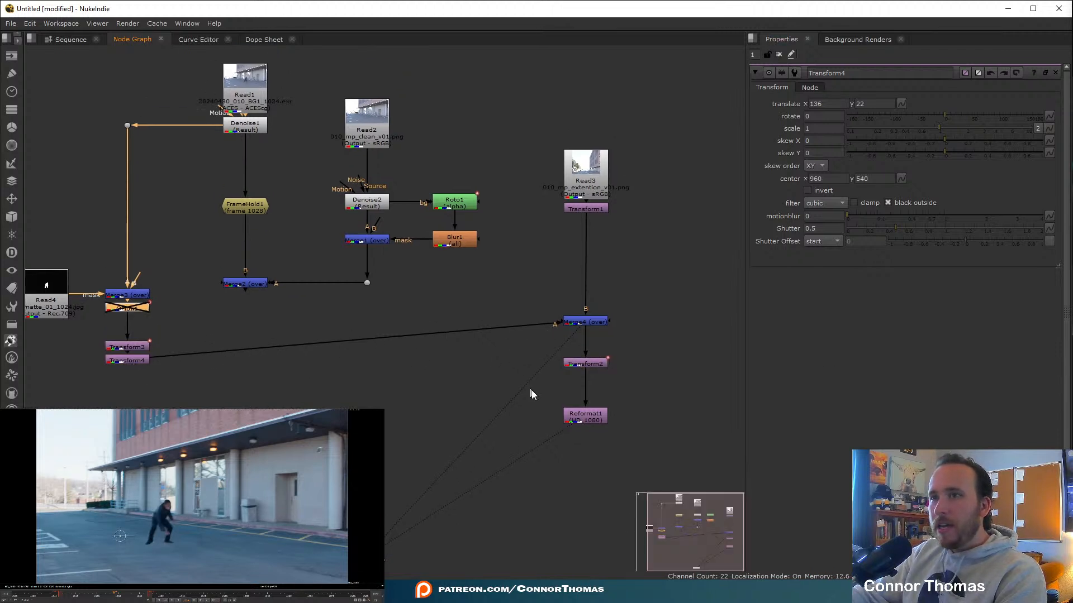
pyautogui.click(131, 596)
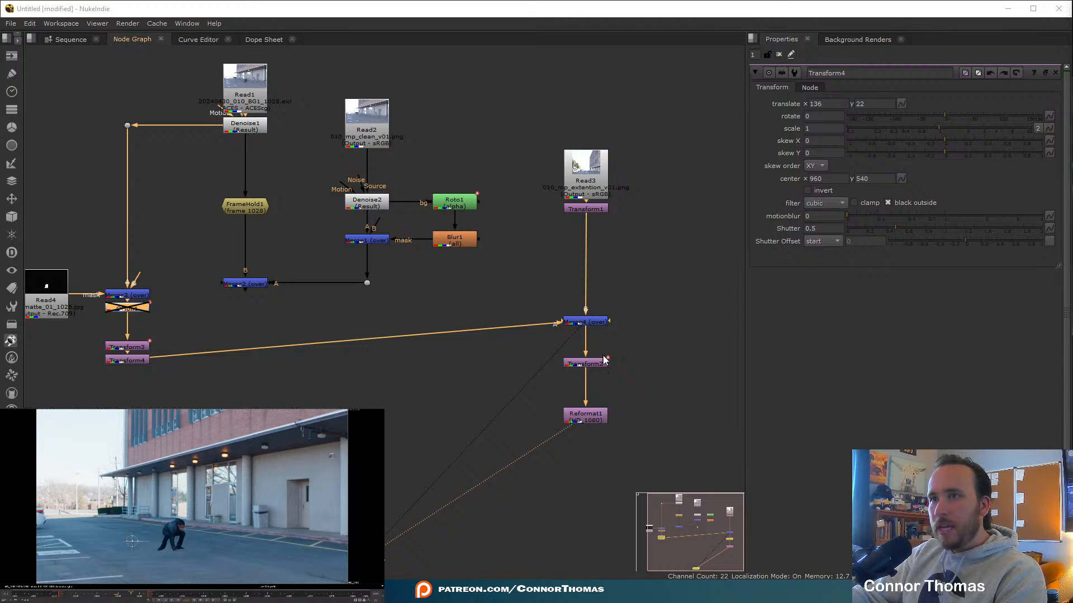
# Create a copy of the Transform2 camera move and connect its input to the original plate branch under Read1.
pyautogui.click(593, 366)
pyautogui.click(396, 379)
pyautogui.press('t')
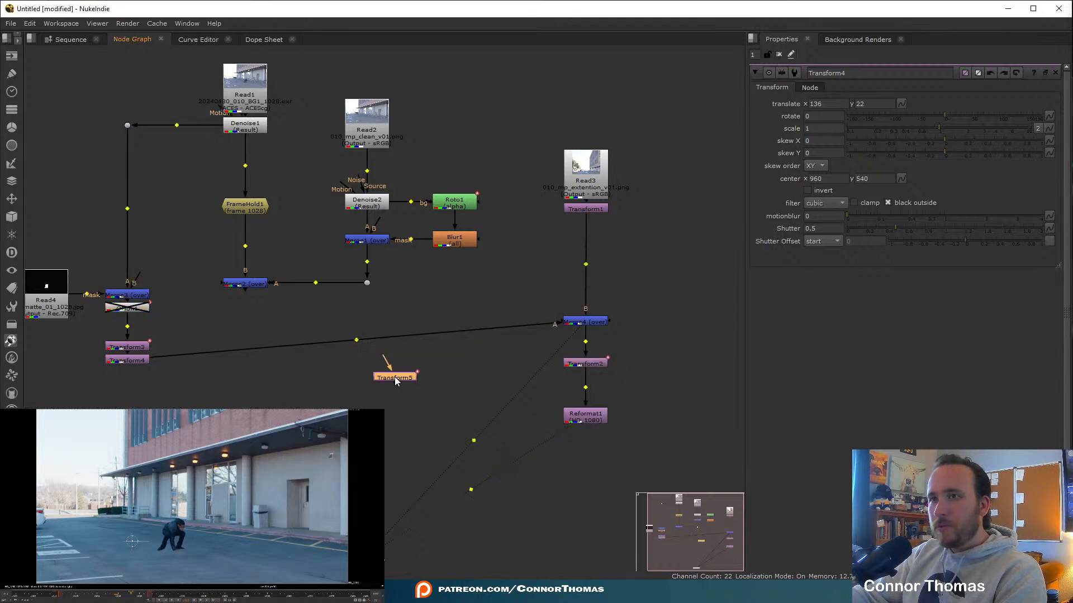
pyautogui.moveTo(384, 358); pyautogui.dragTo(275, 124)
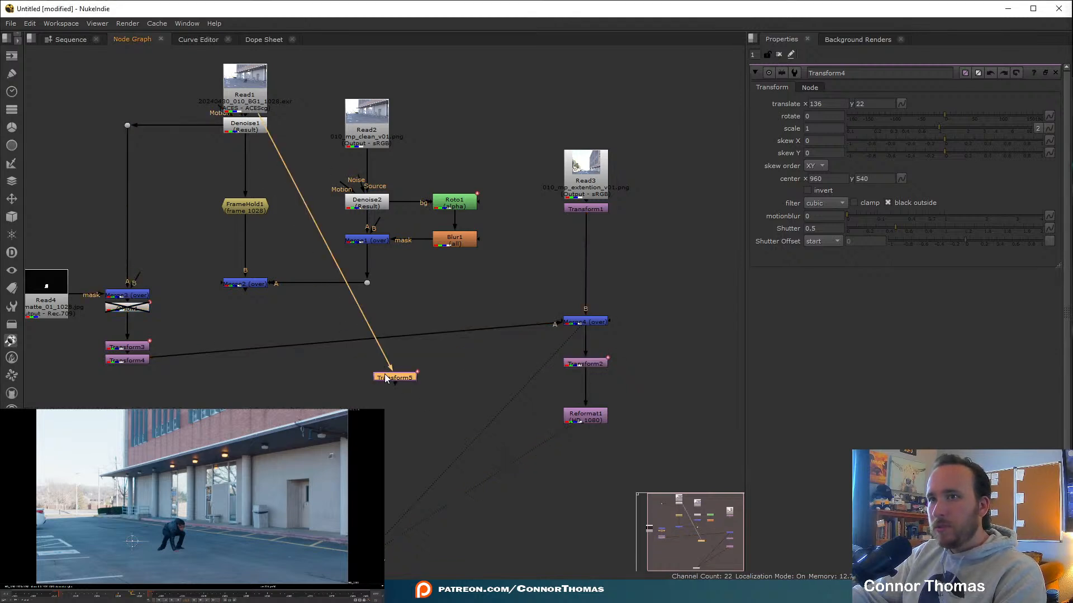
# View the copied camera move on the original plate and compare it repeatedly with the Reformat1 composite.
pyautogui.press('1')
pyautogui.click(431, 382)
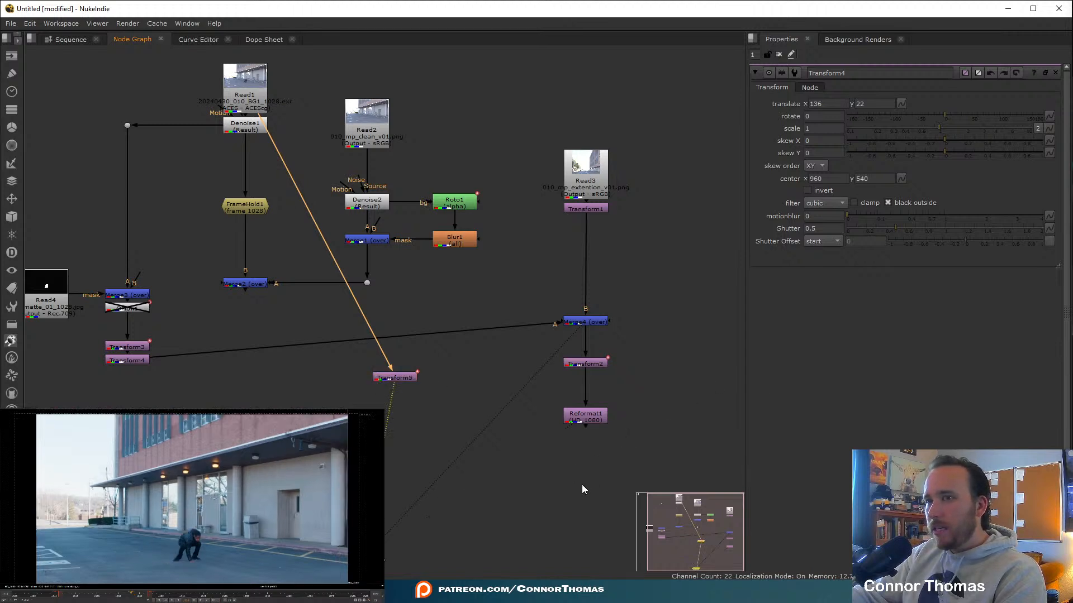
pyautogui.press('2')
pyautogui.press('1')
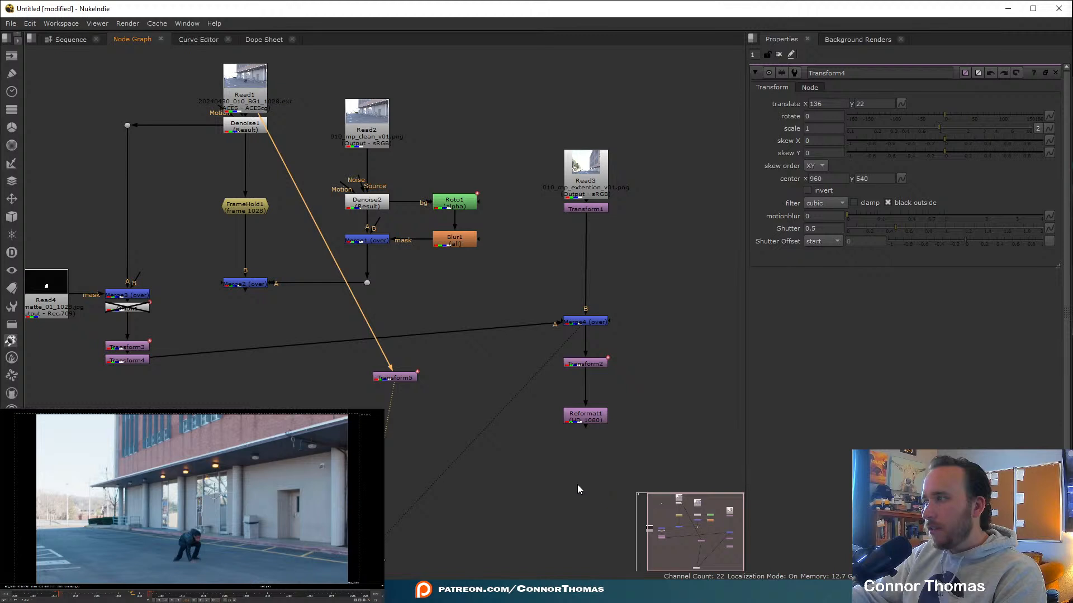
pyautogui.press('2')
pyautogui.press('1')
pyautogui.moveTo(574, 484); pyautogui.dragTo(588, 396, button='middle')
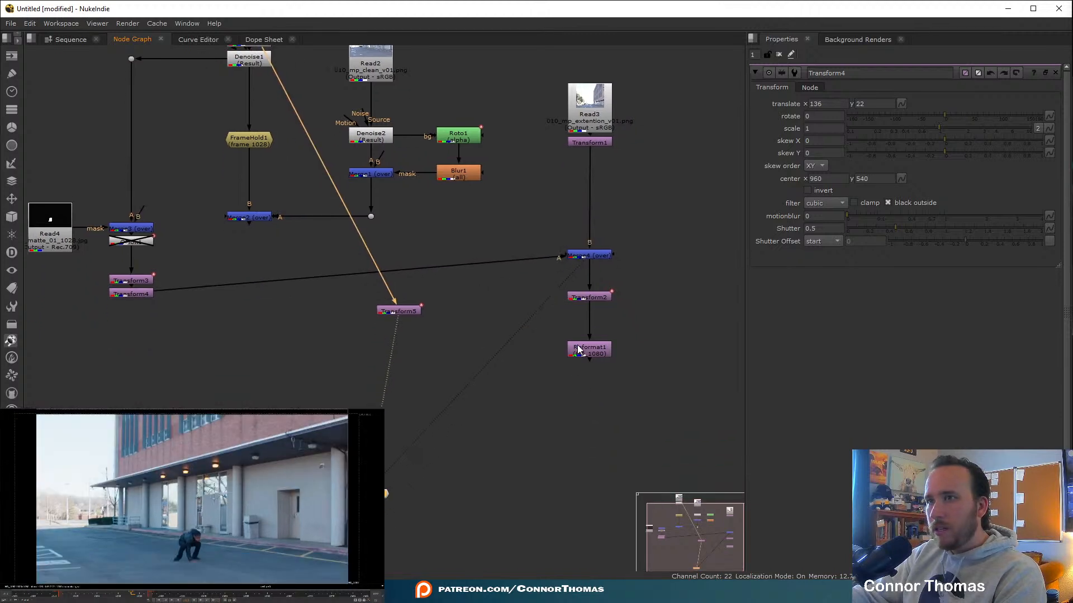
pyautogui.press('2')
pyautogui.press('1')
pyautogui.press('2')
pyautogui.press('1')
pyautogui.press('2')
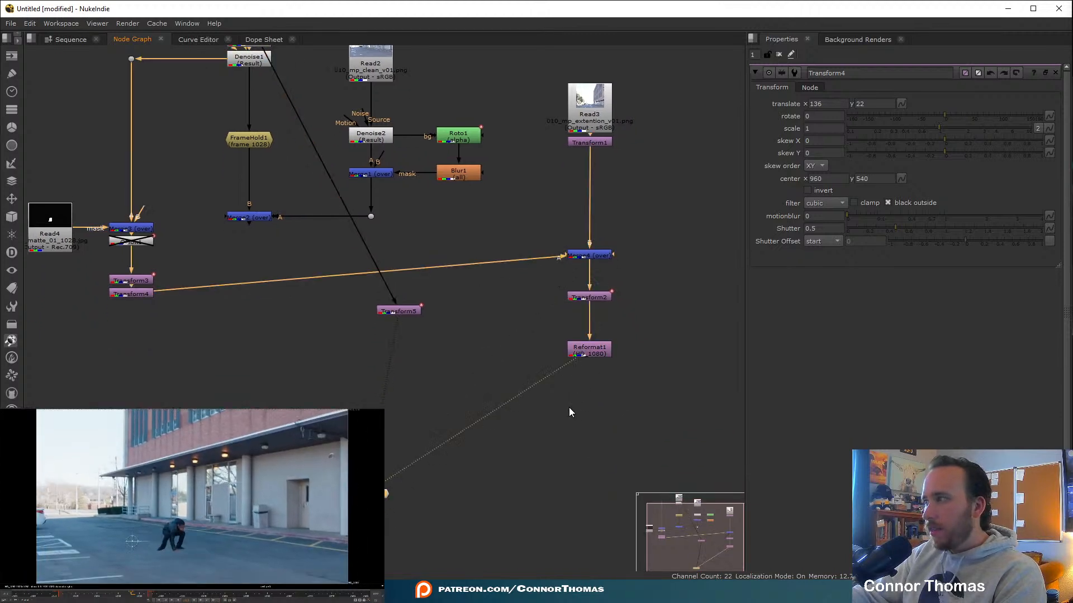
pyautogui.press('1')
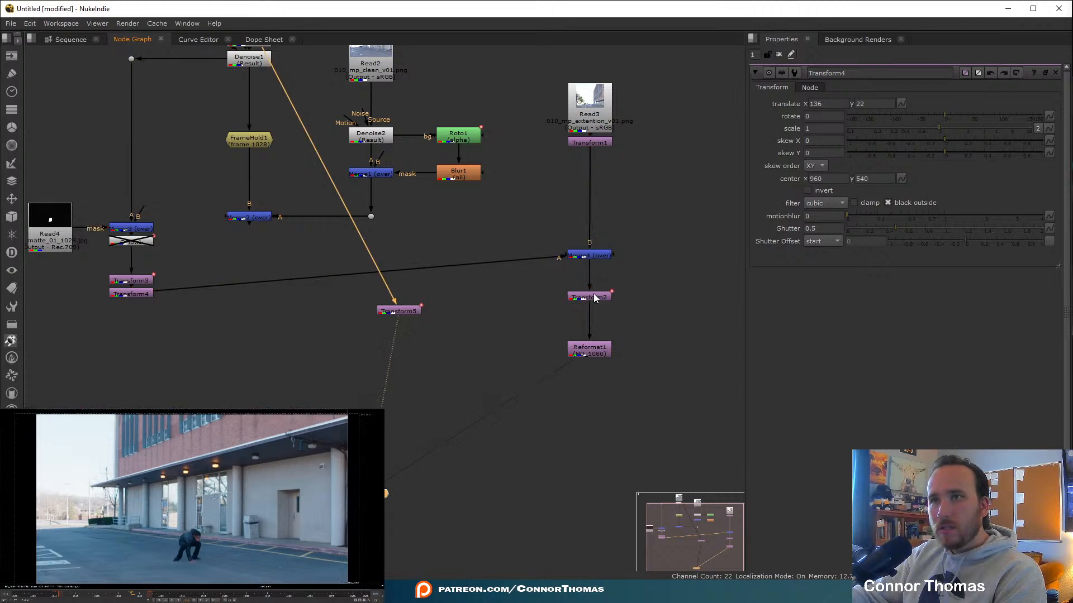
# Line up the final merge and Transform2 with Transform4's branch and delete the copied camera move under the original plate.
pyautogui.moveTo(599, 141); pyautogui.dragTo(590, 221, button='middle')
pyautogui.moveTo(590, 340); pyautogui.dragTo(587, 399)
pyautogui.moveTo(585, 357); pyautogui.dragTo(584, 375)
pyautogui.click(400, 390)
pyautogui.press('Delete')
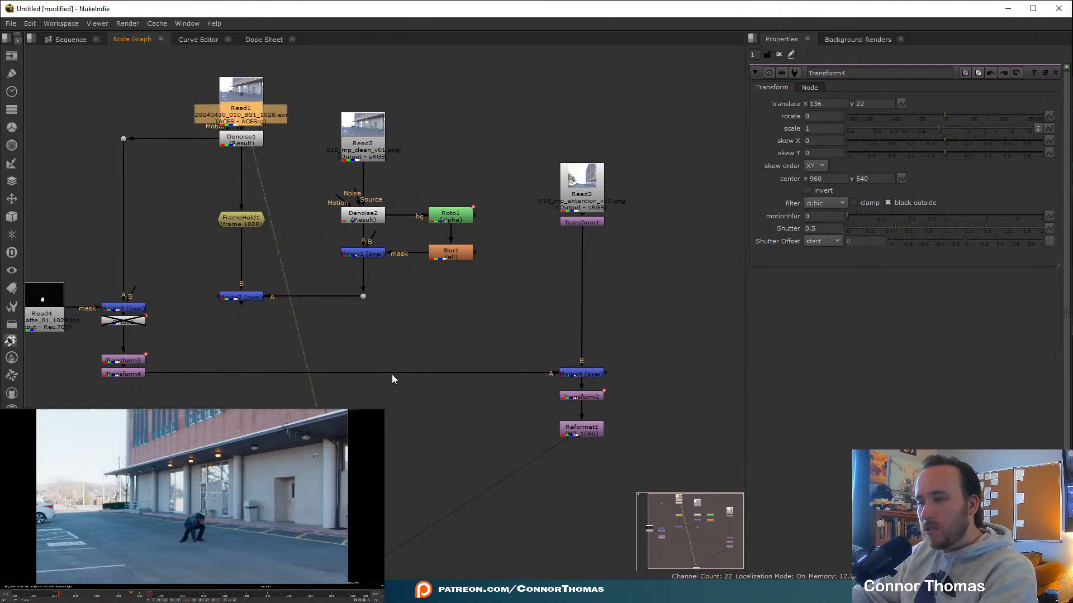
pyautogui.moveTo(308, 298); pyautogui.dragTo(347, 241, button='middle')
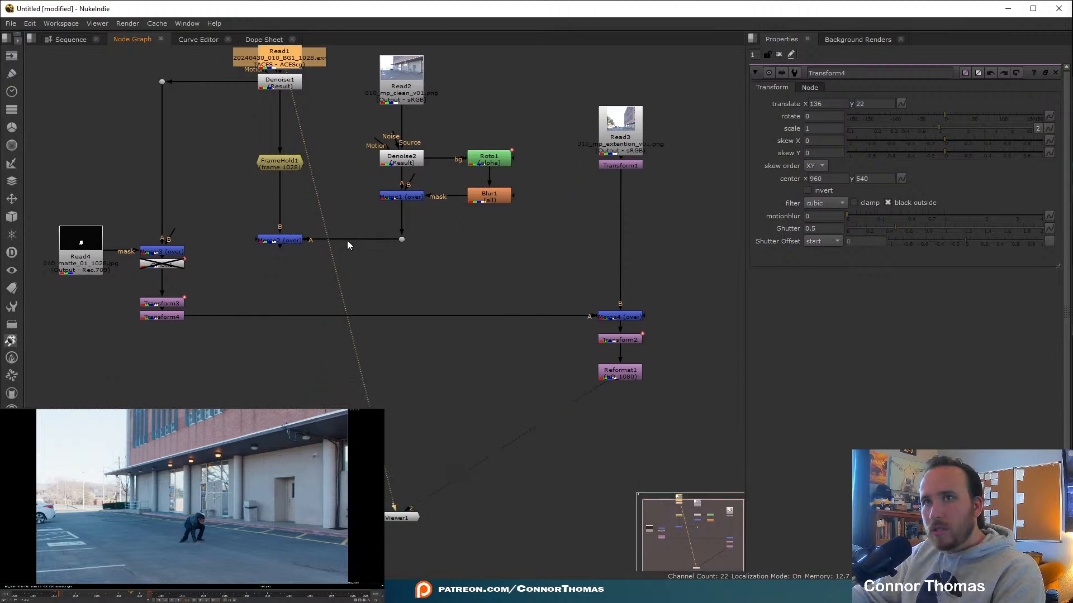
# Compare the actor's landing in the Reformat1 composite with the untouched Read1 plate.
pyautogui.click(155, 318)
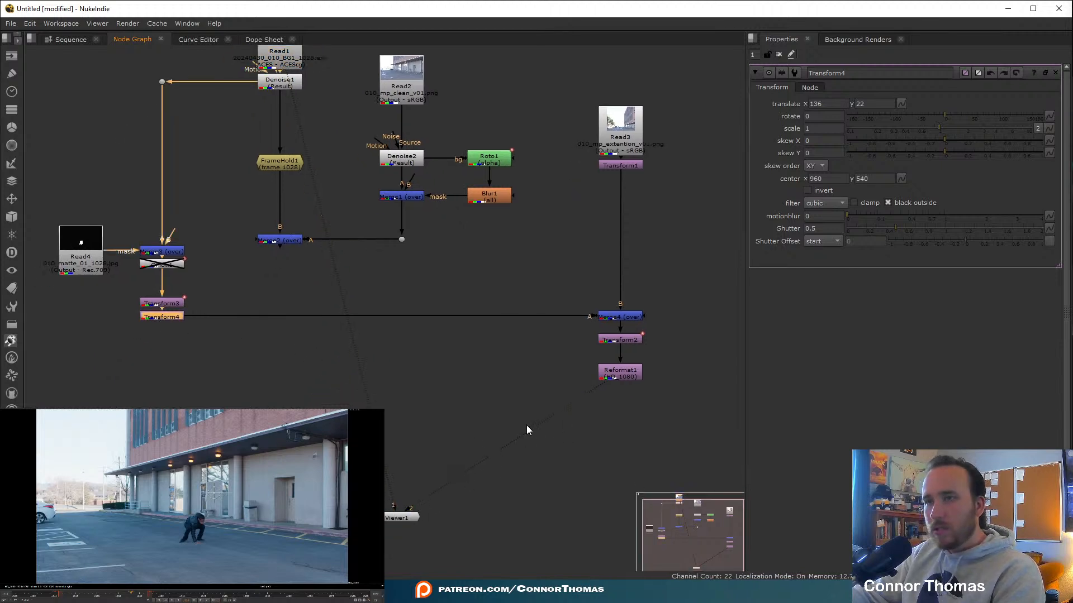
pyautogui.click(592, 461)
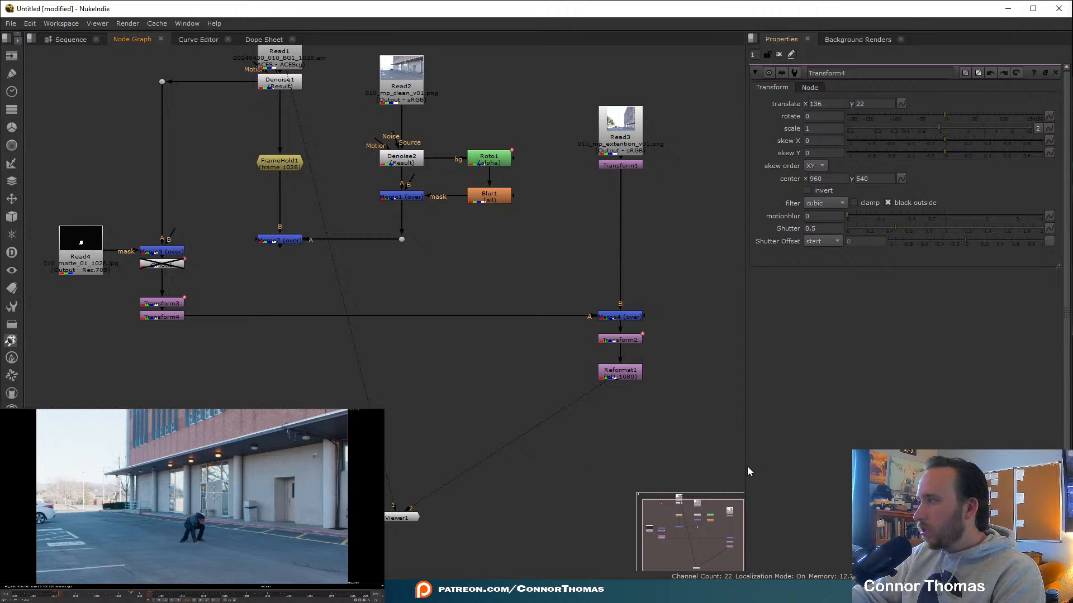
pyautogui.press('2')
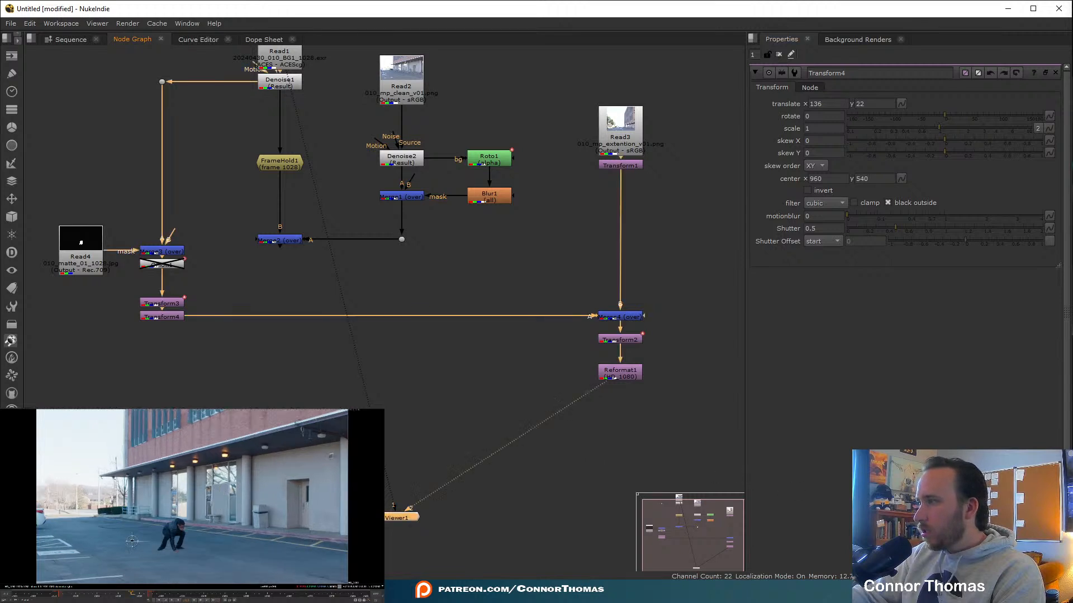
pyautogui.press('1')
pyautogui.press('2')
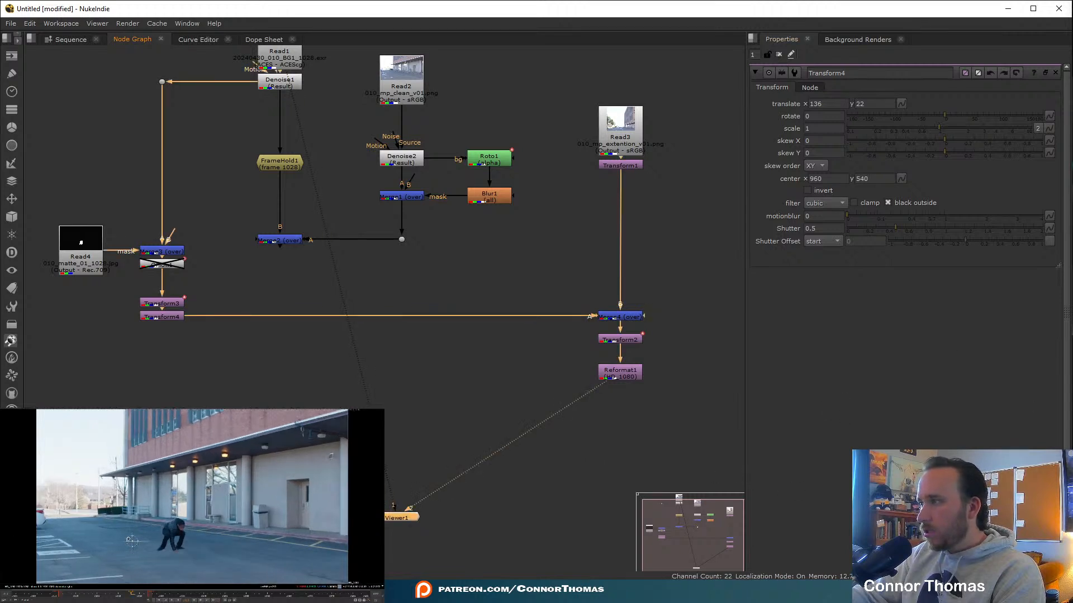
# Scale the actor to 1.04 in Transform4 and offset it by translate 322, 30.
pyautogui.click(168, 317)
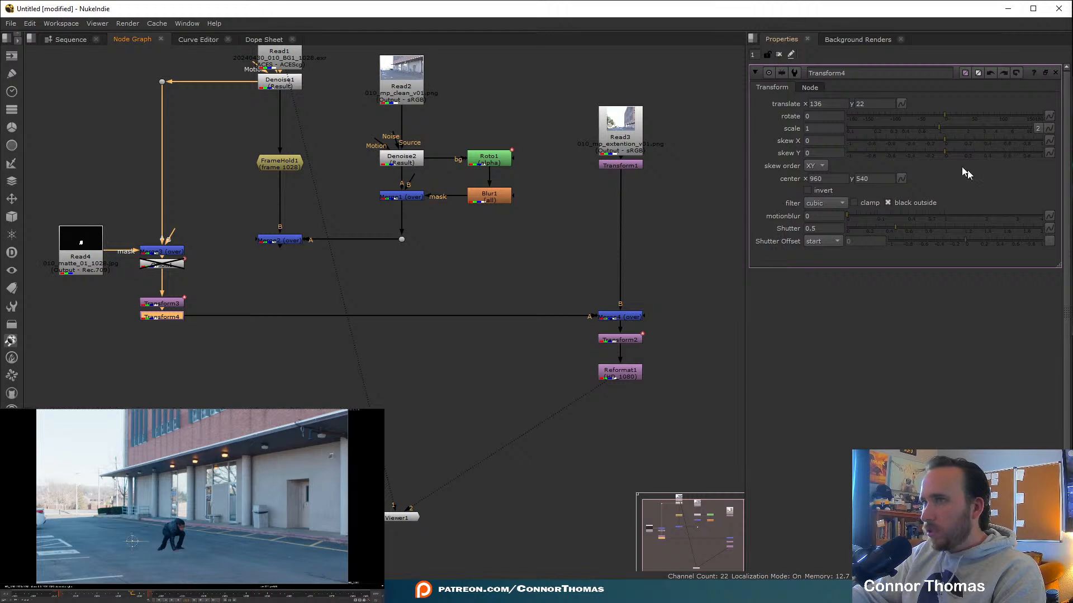
pyautogui.moveTo(942, 128); pyautogui.dragTo(944, 130)
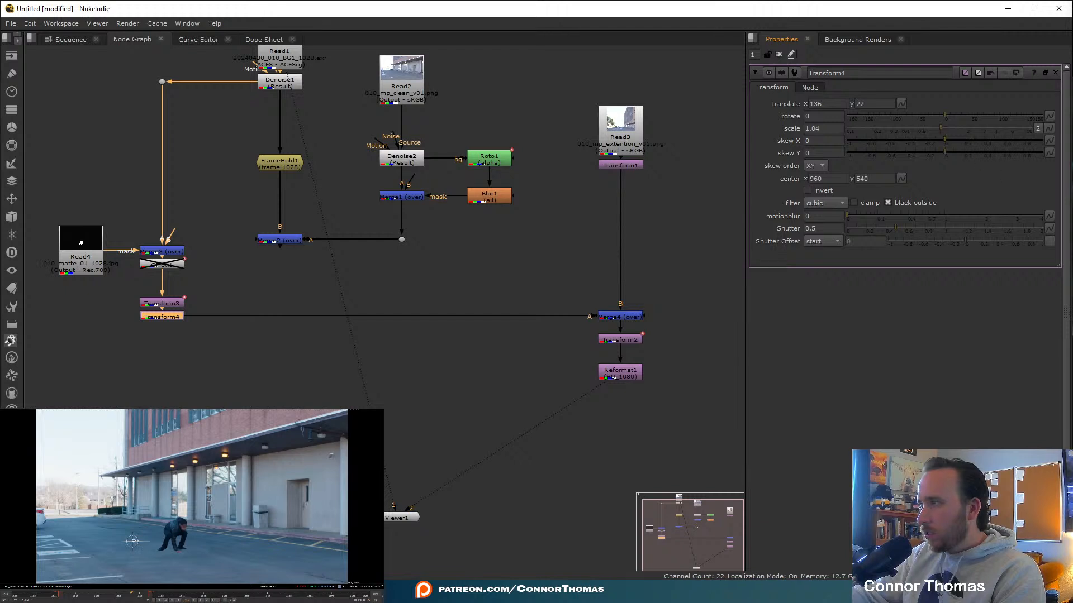
pyautogui.moveTo(133, 540); pyautogui.dragTo(150, 540)
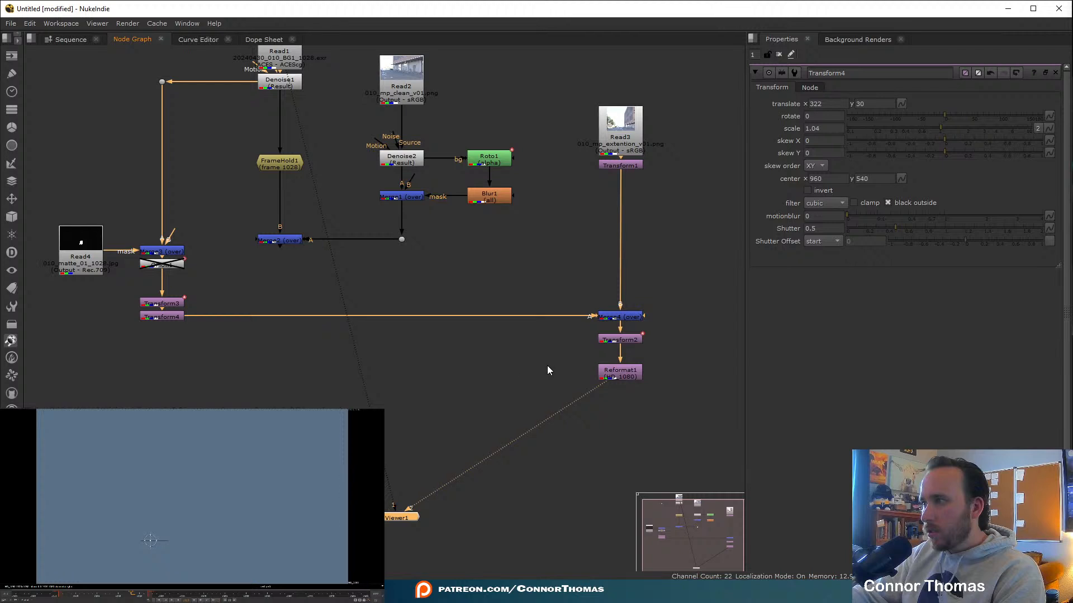
# Check the solid blue composite output against the plate and examine the full frame in the viewer.
pyautogui.press('1')
pyautogui.press('2')
pyautogui.scroll(-3, 139, 497)
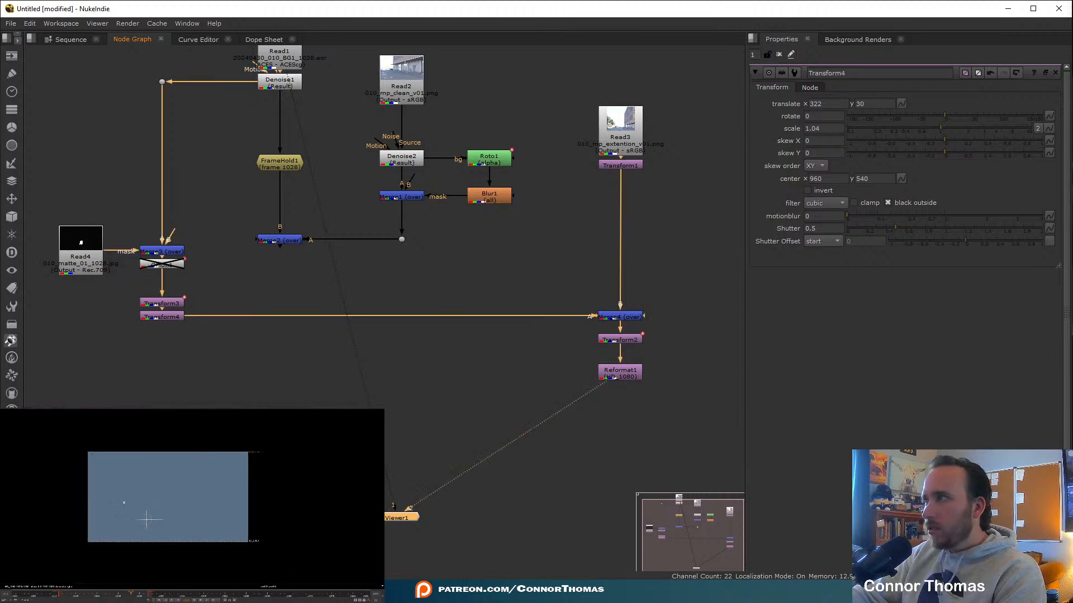
pyautogui.scroll(2, 120, 502)
# Toggle OFlow1 and Transform4 to test the blue composite output and close all open node properties.
pyautogui.click(149, 265)
pyautogui.press('d')
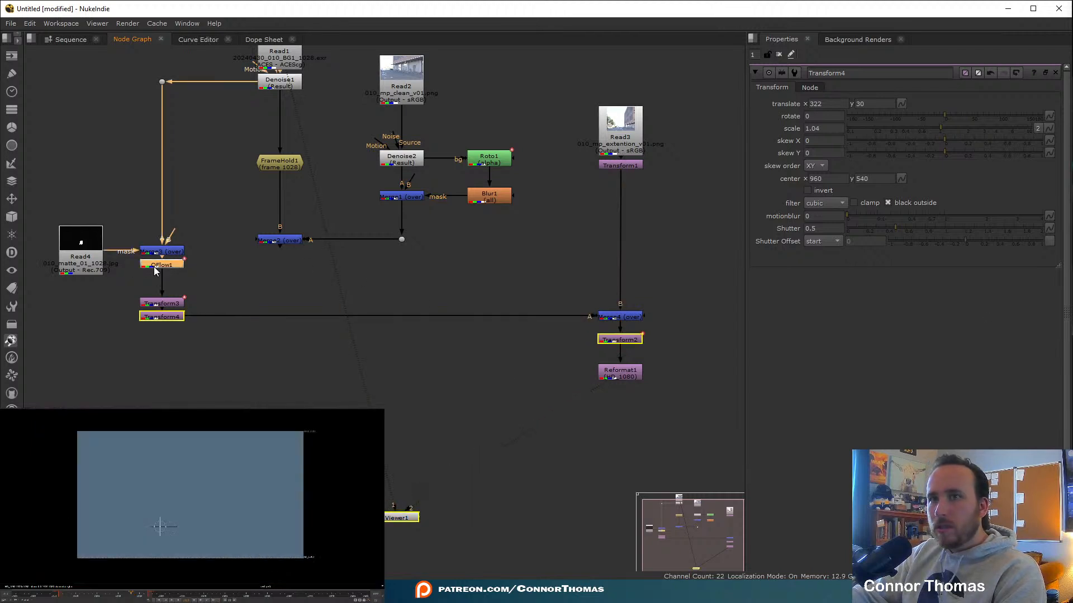
pyautogui.press('d')
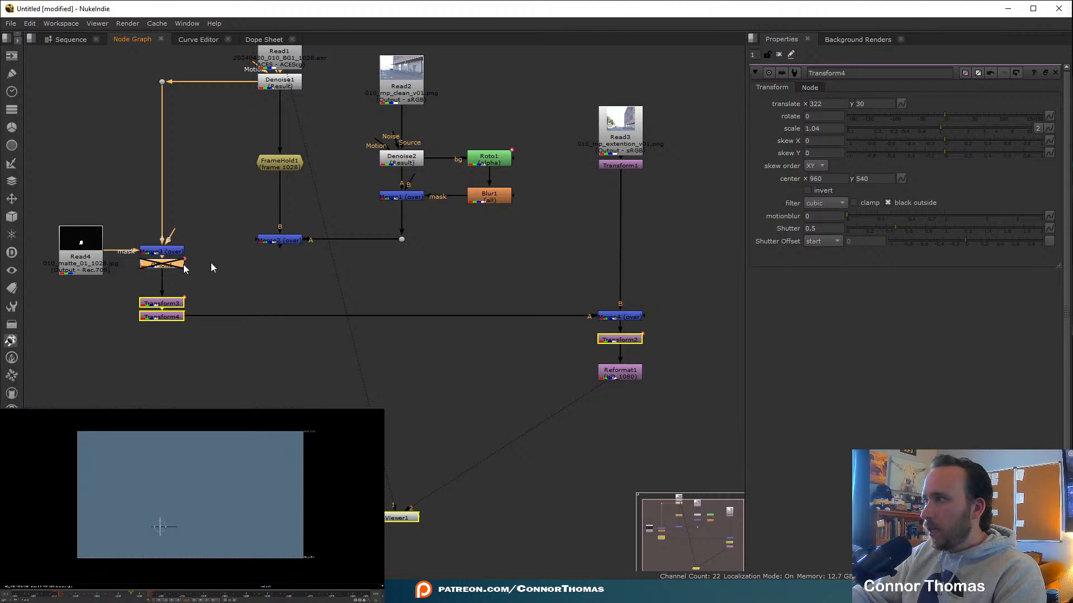
pyautogui.click(159, 317)
pyautogui.press('d')
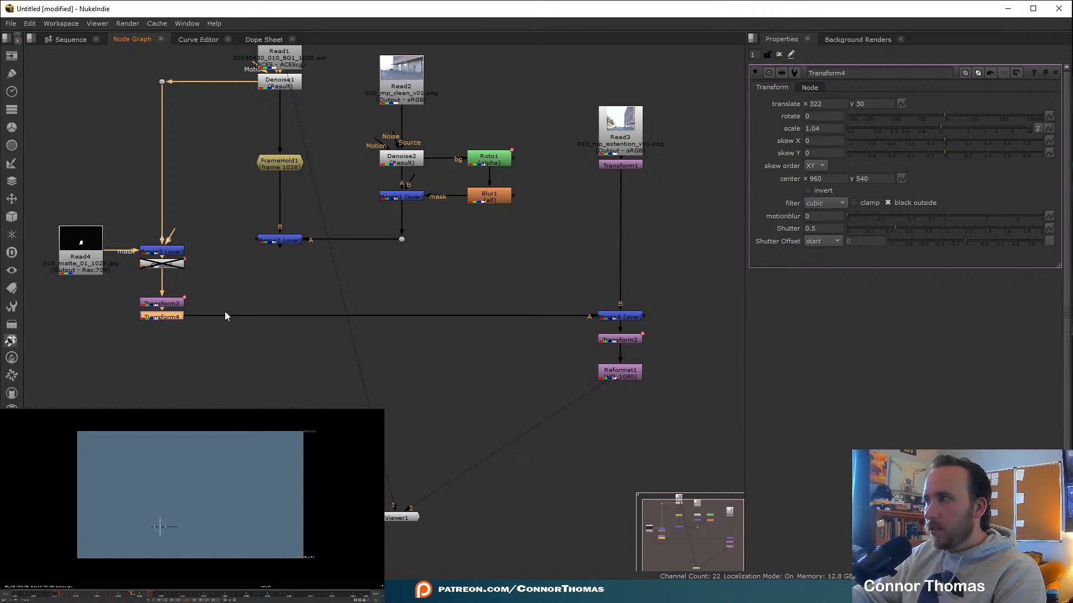
pyautogui.click(778, 54)
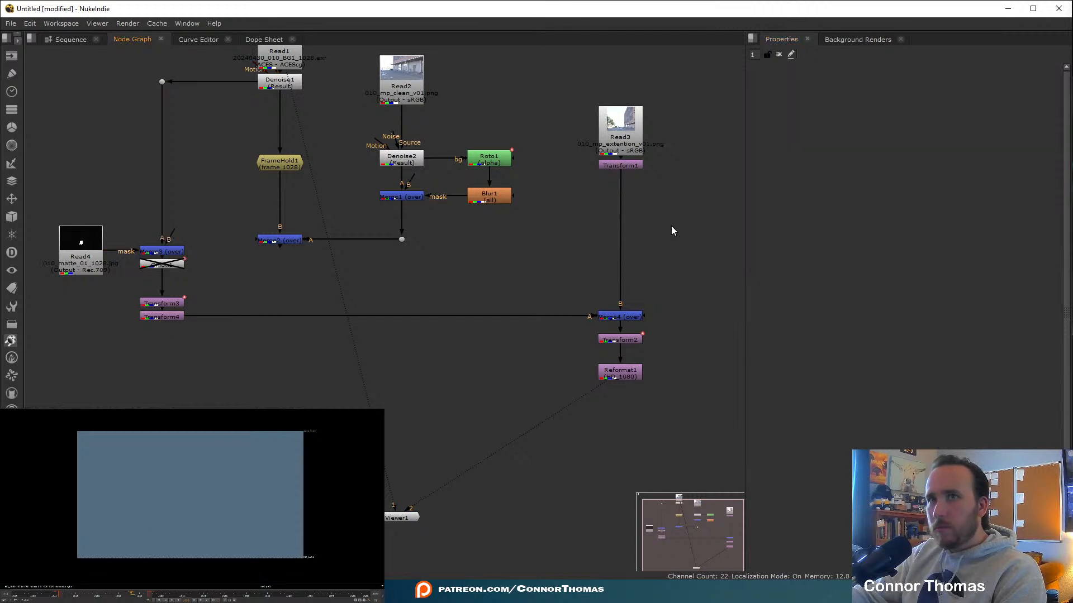
# Start saving the script and create a _scripts folder inside the Livestream/streams/20240430 directory.
pyautogui.hotkey('ctrl', 's')
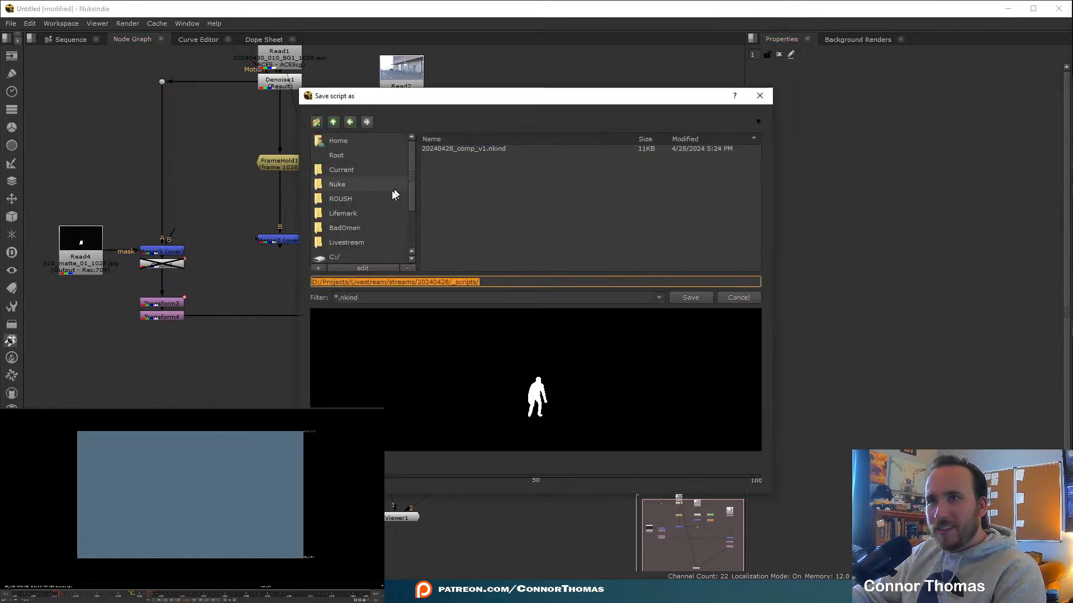
pyautogui.click(334, 122)
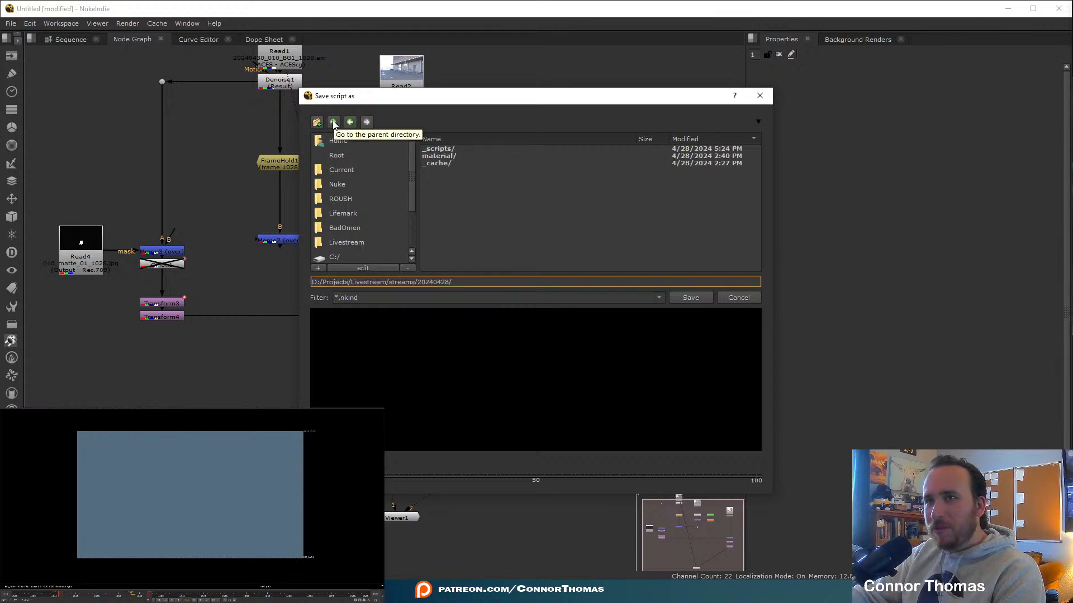
pyautogui.click(333, 122)
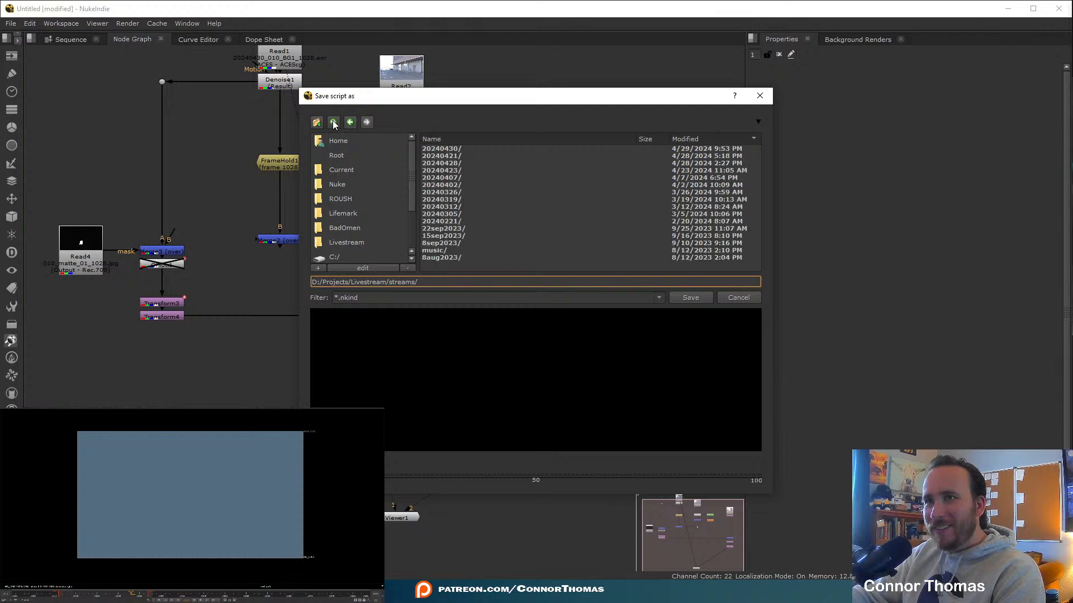
pyautogui.doubleClick(439, 149)
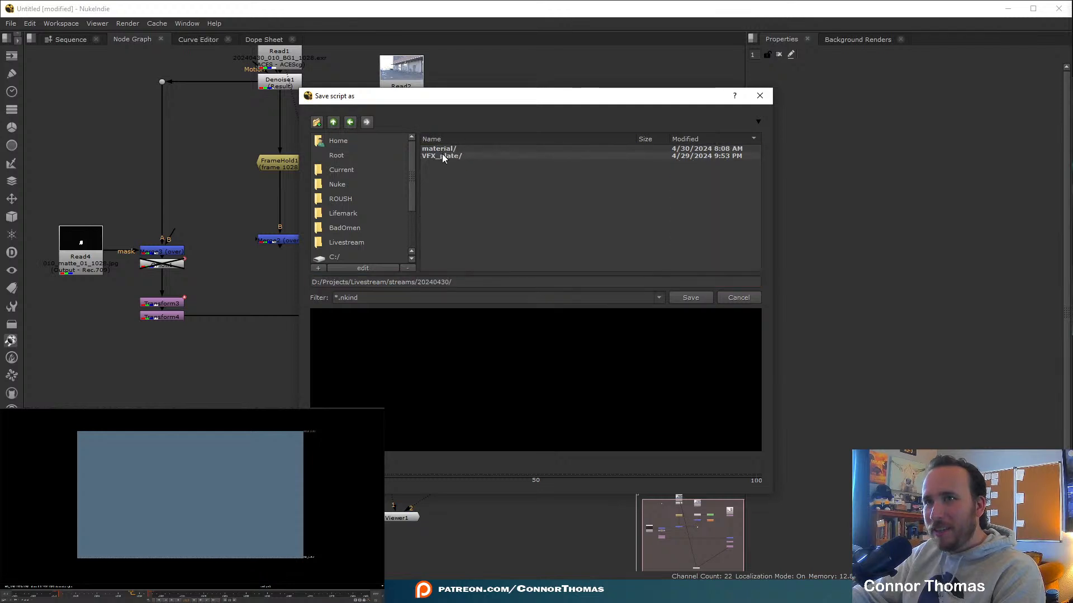
pyautogui.click(317, 122)
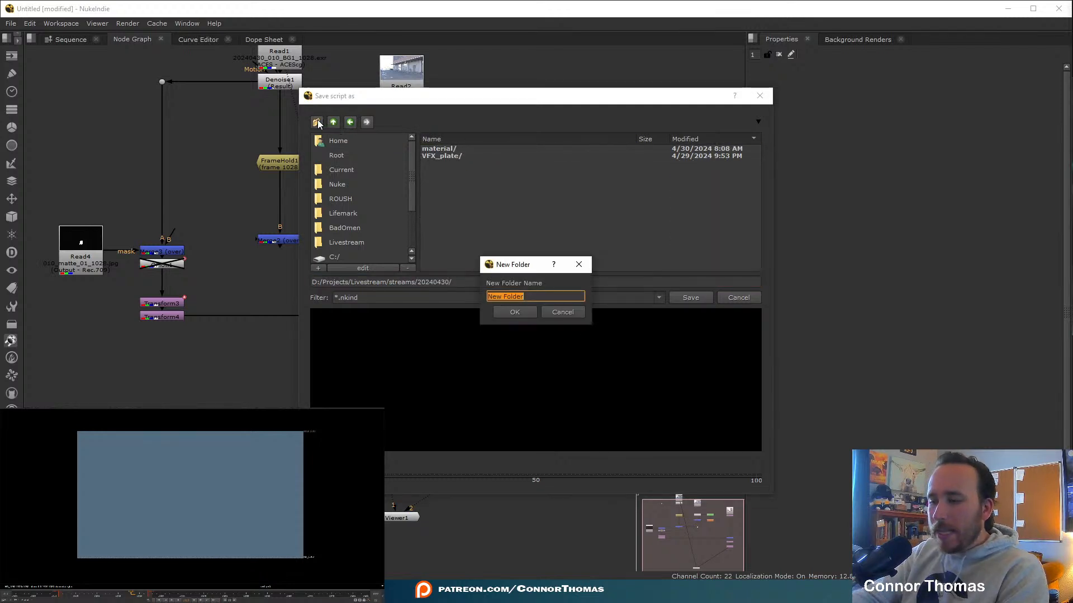
pyautogui.write('_scripts')
pyautogui.press('Return')
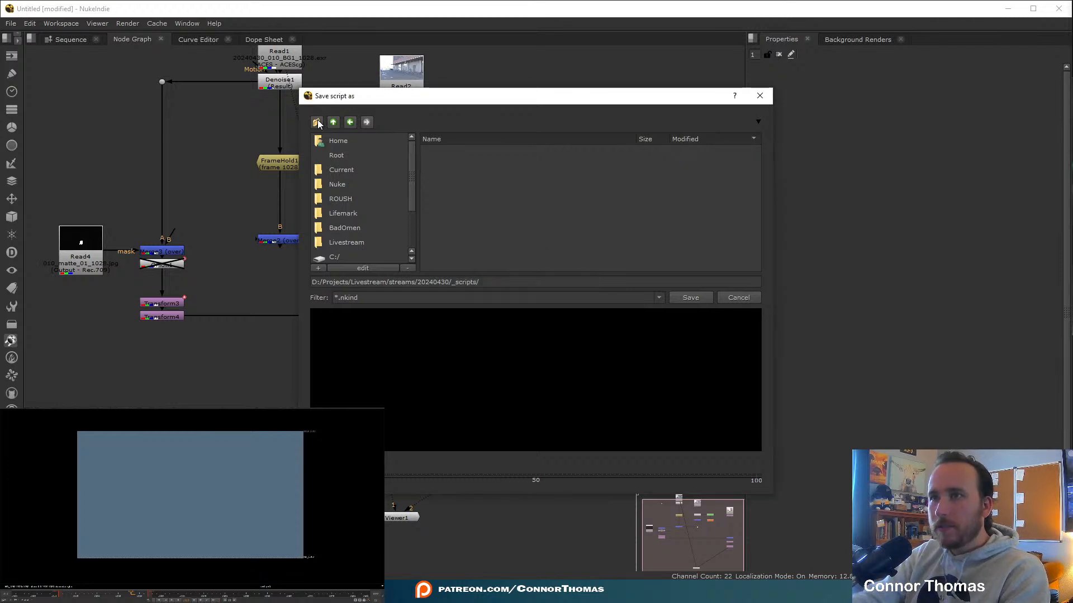
# Name the script 20240430_comp_v01 and save it in the _scripts folder.
pyautogui.click(502, 280)
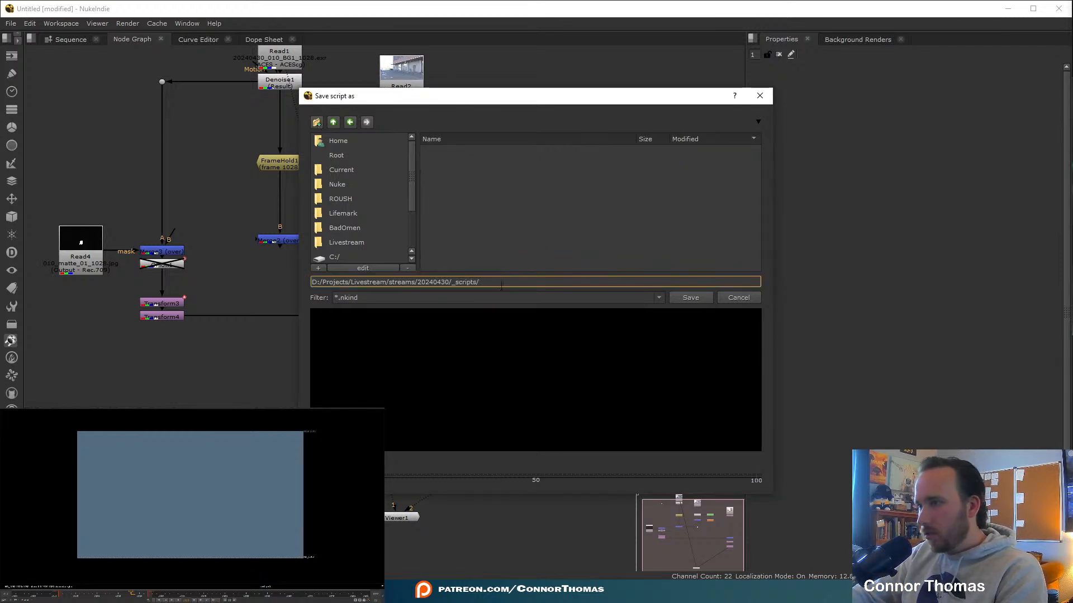
pyautogui.write('20240')
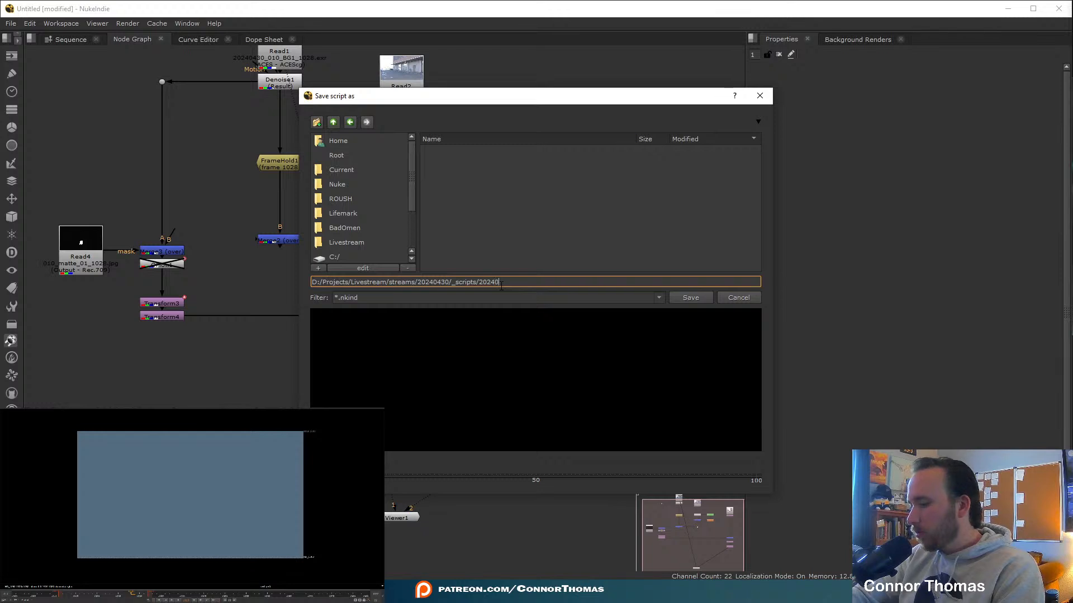
pyautogui.write('4')
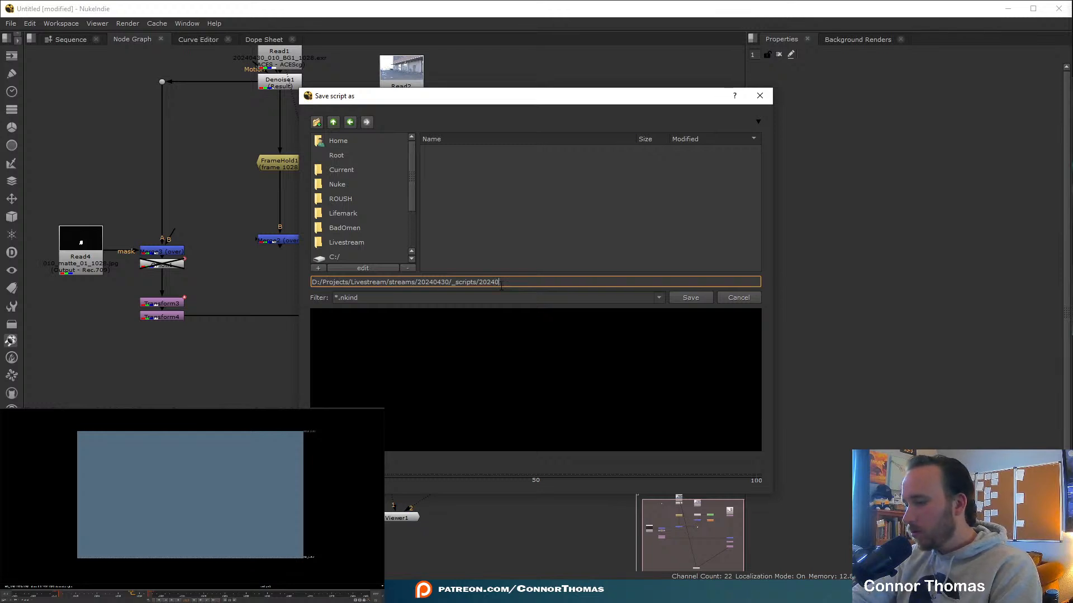
pyautogui.write('3')
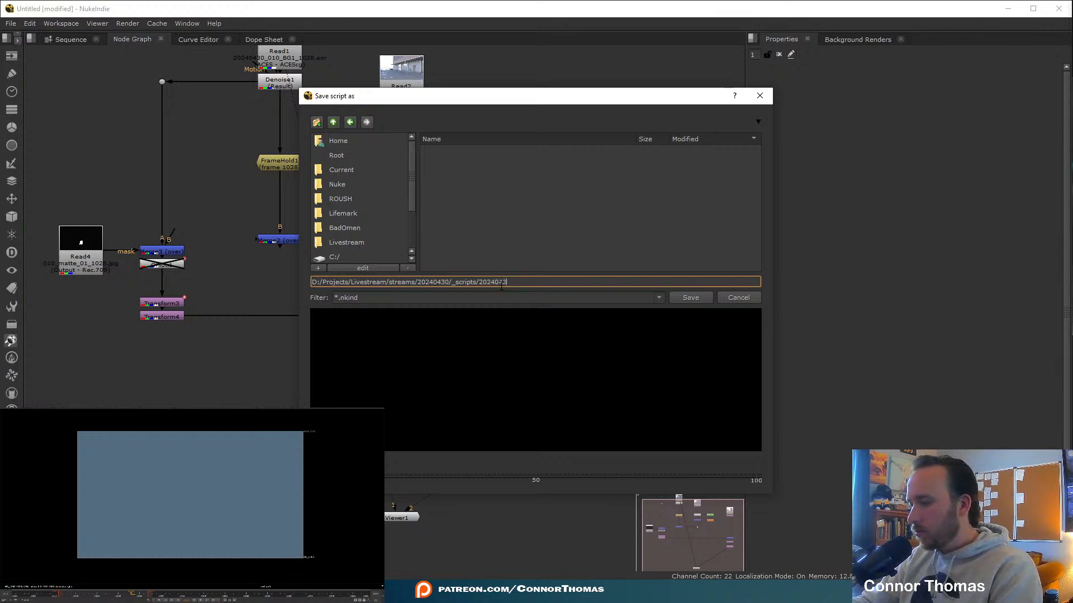
pyautogui.write('0_comp')
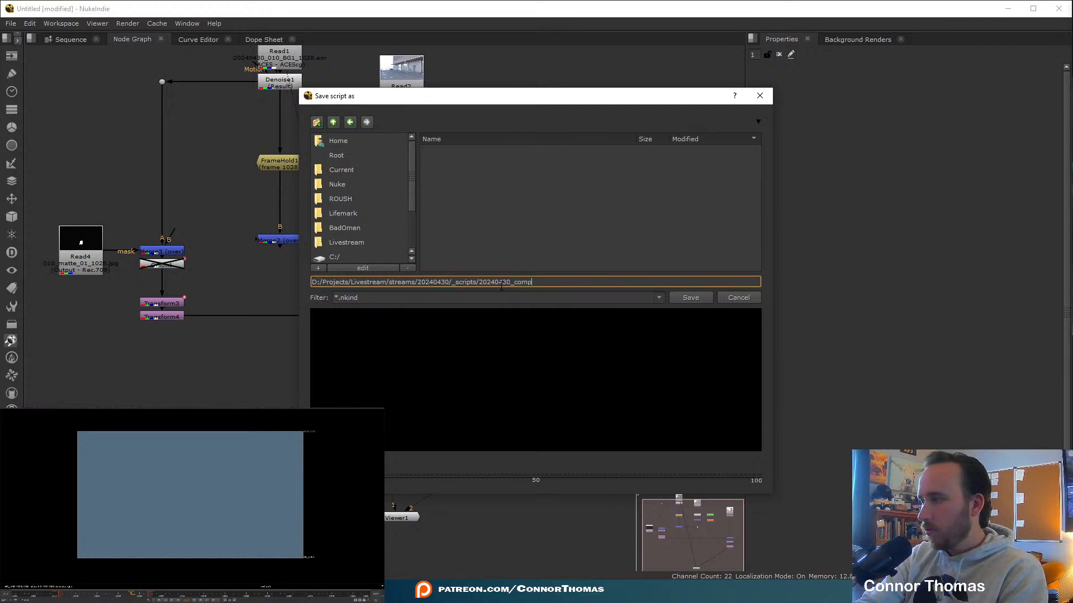
pyautogui.write('_v01')
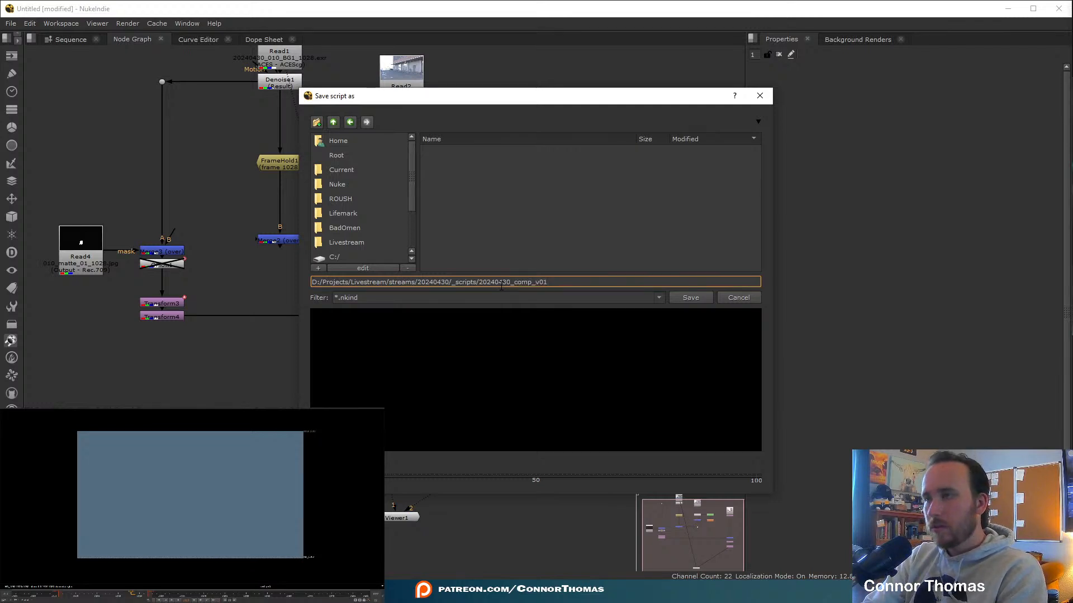
pyautogui.press('Return')
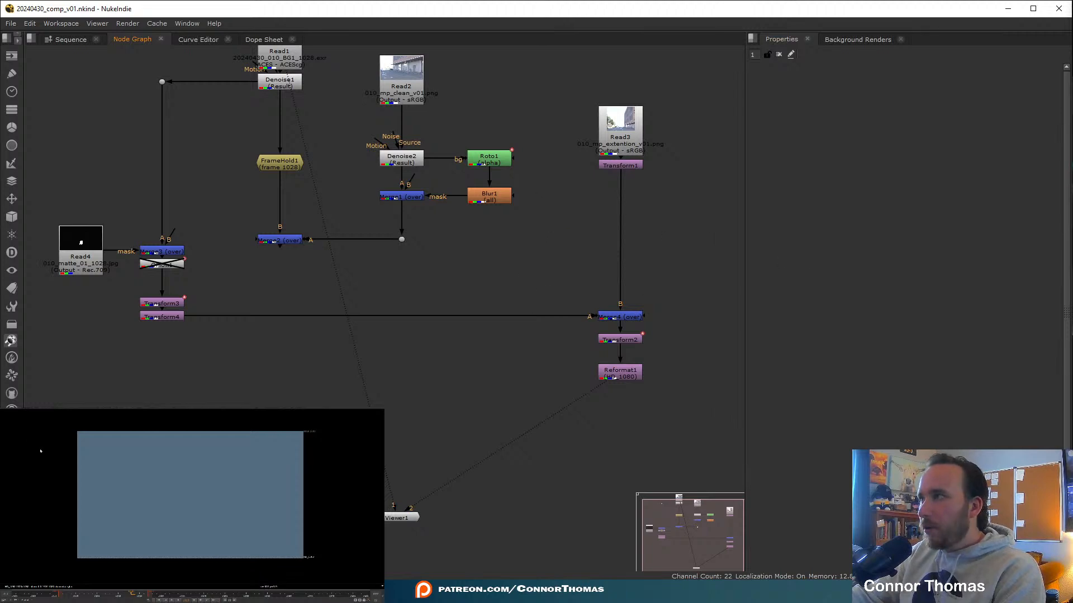
# Fit the image in the viewer, close the saved composite and minimize the window that is still open.
pyautogui.press('f')
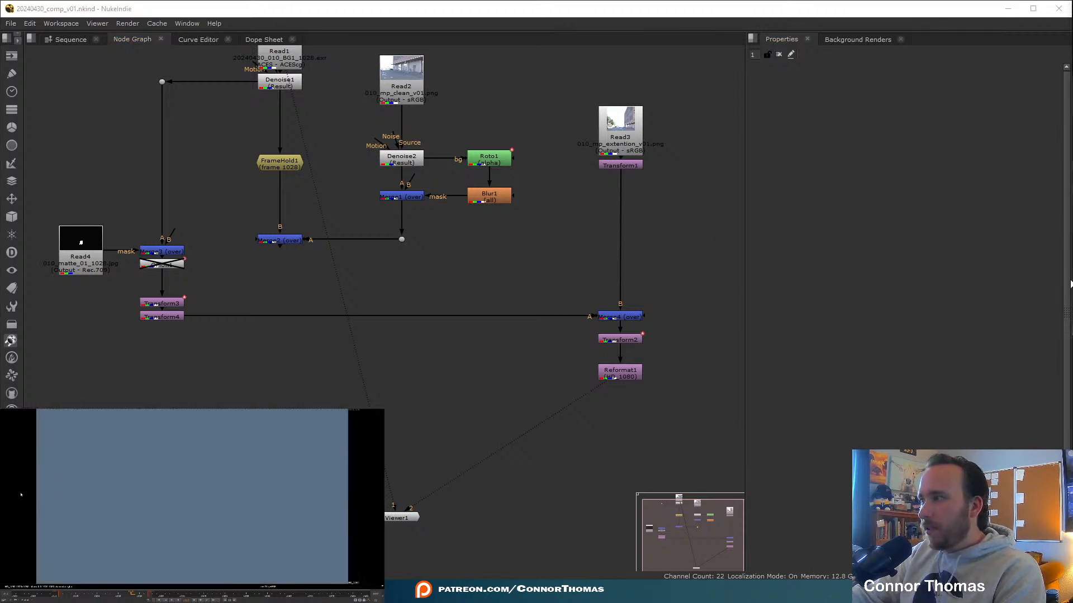
pyautogui.click(1059, 8)
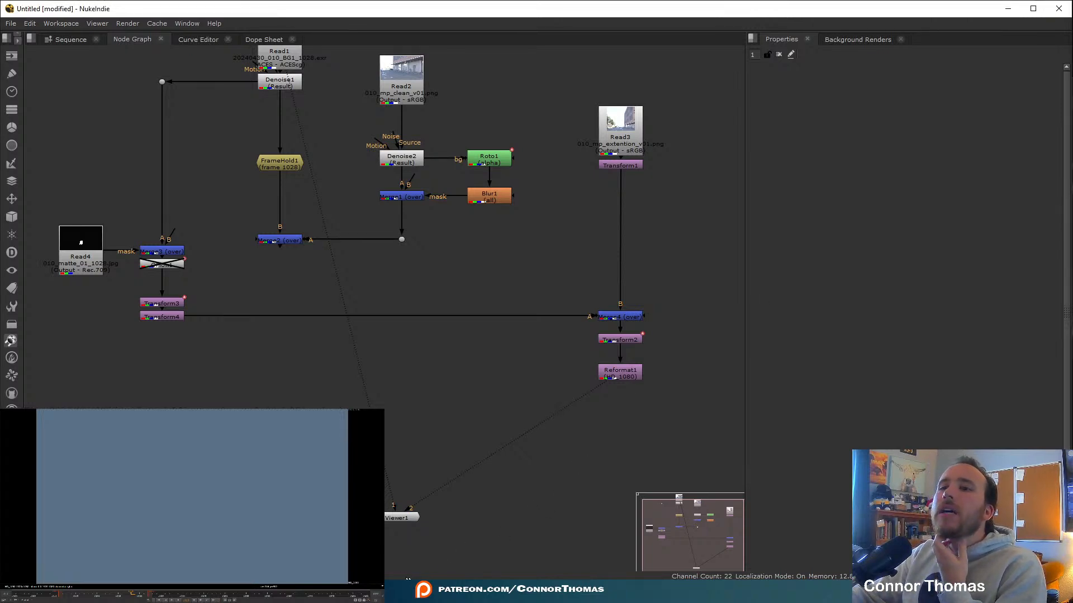
pyautogui.click(1008, 10)
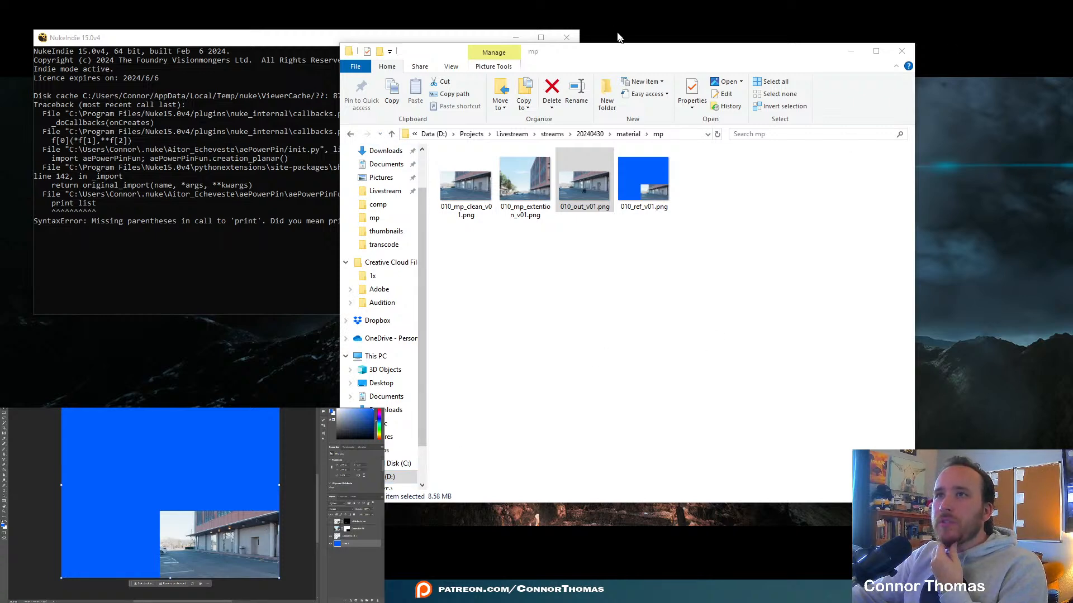
# Close the leftover Nuke console window and relaunch NukeIndie.
pyautogui.click(567, 38)
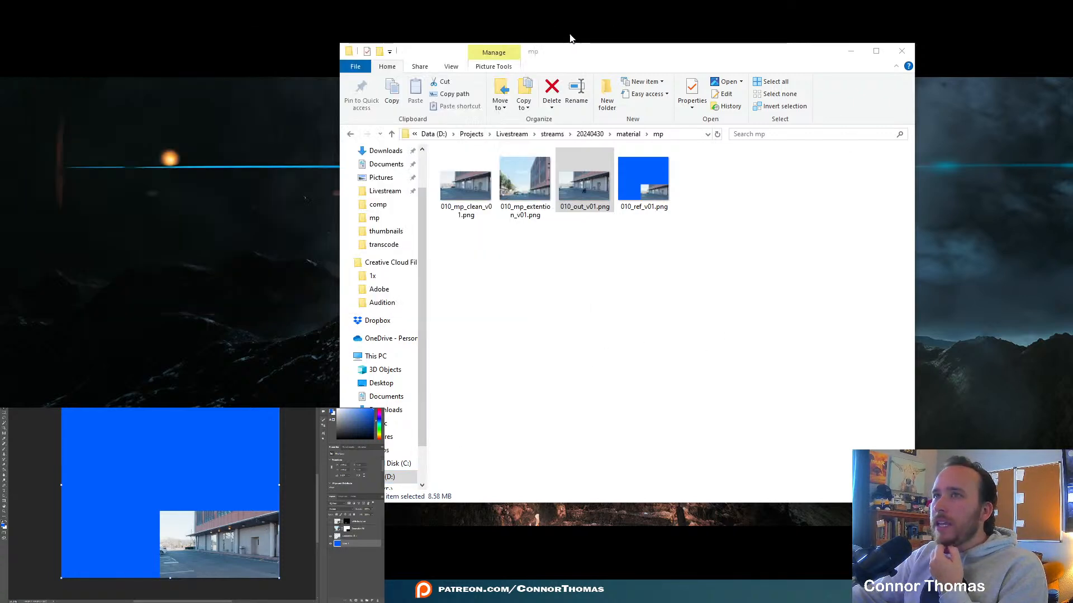
pyautogui.moveTo(423, 593)
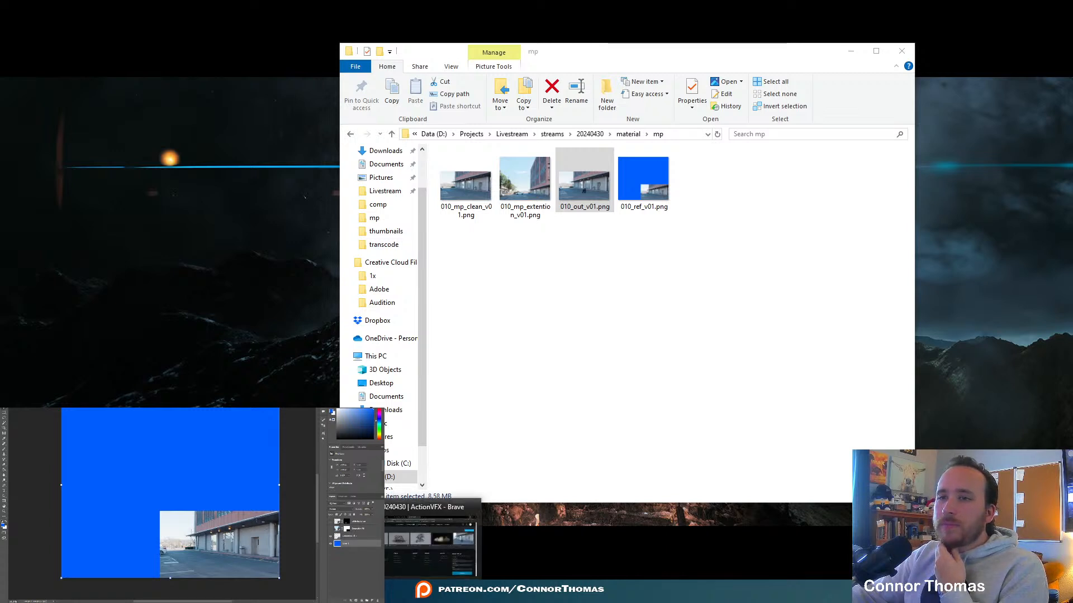
pyautogui.click(397, 592)
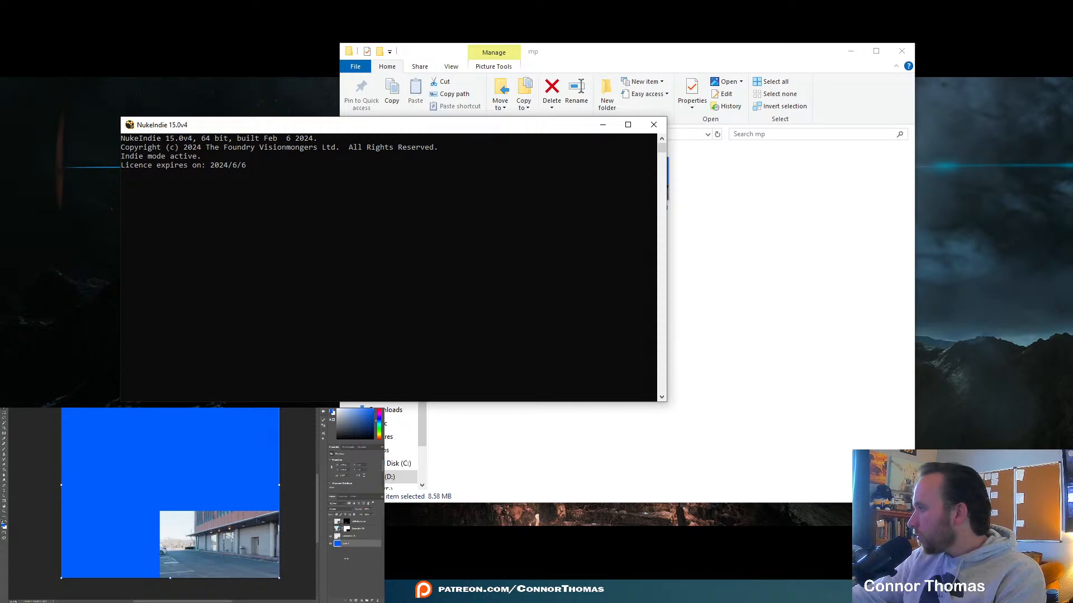
# Switch to Photoshop and place 010_out_v01.png from the mp folder over the parking-lot plate, hiding the blue layer meanwhile and showing it again.
pyautogui.click(346, 559)
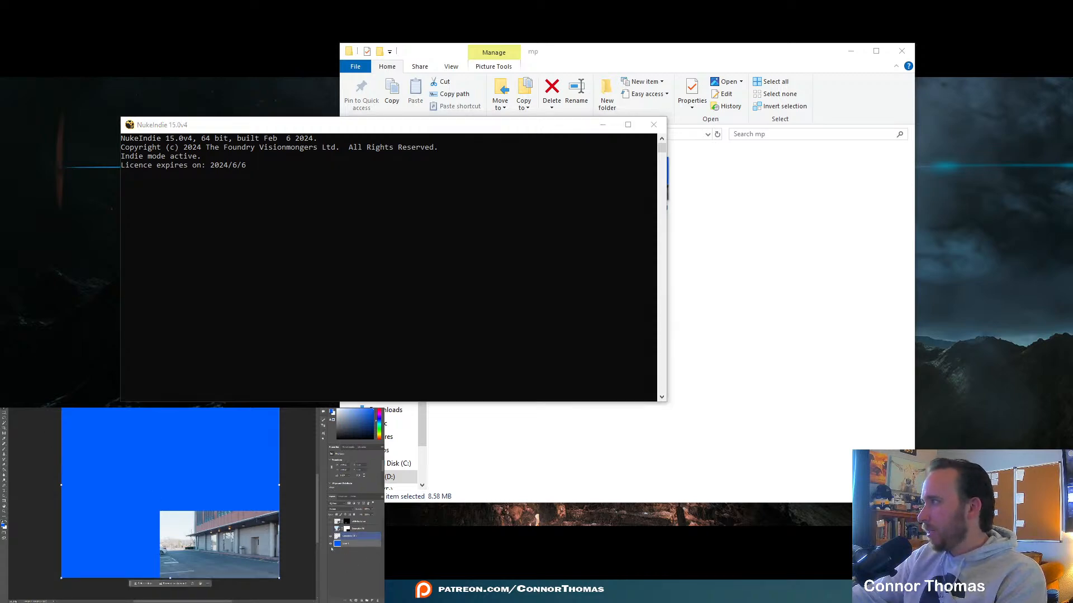
pyautogui.click(330, 543)
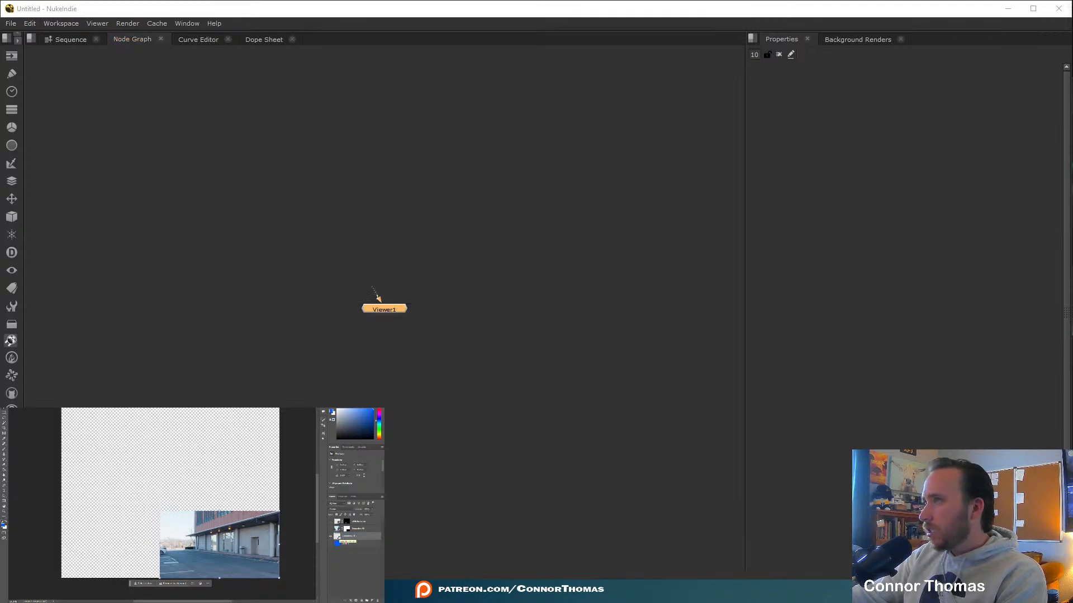
pyautogui.hotkey('alt', 'Tab')
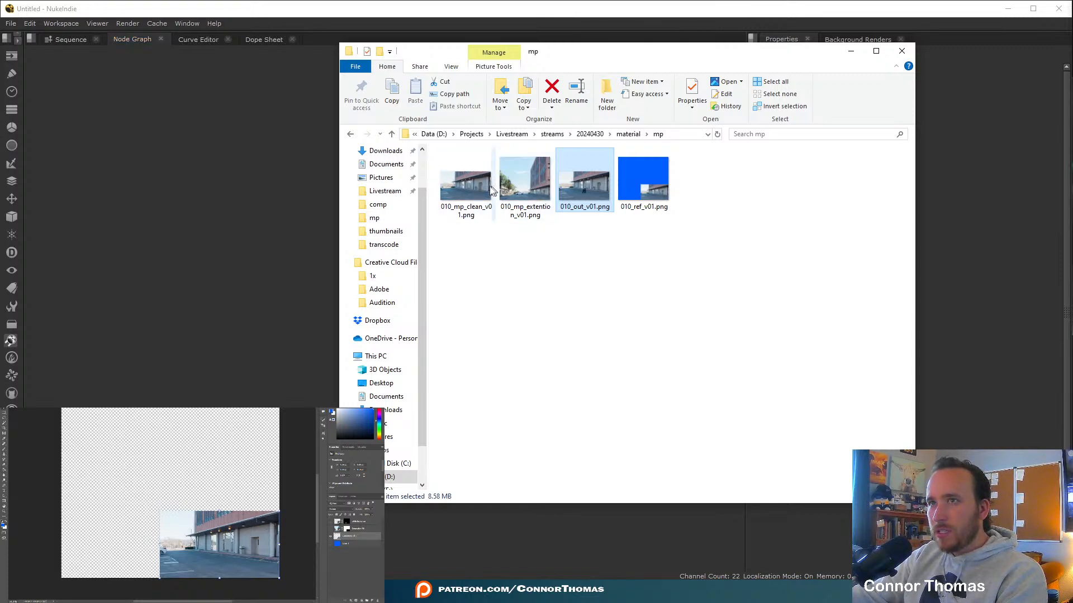
pyautogui.moveTo(612, 184); pyautogui.dragTo(218, 548)
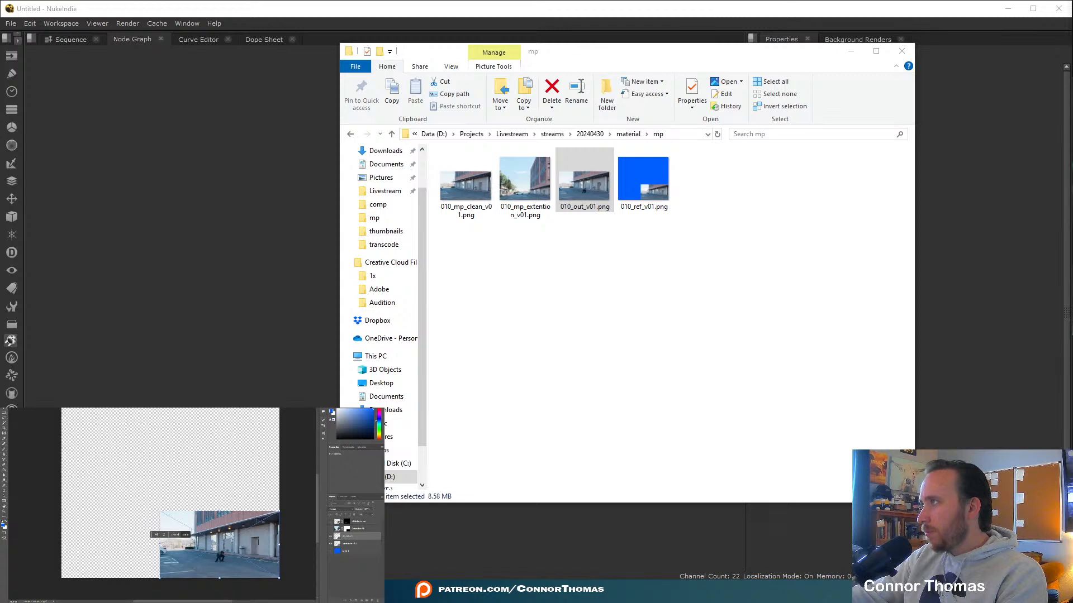
pyautogui.press('Return')
pyautogui.click(341, 569)
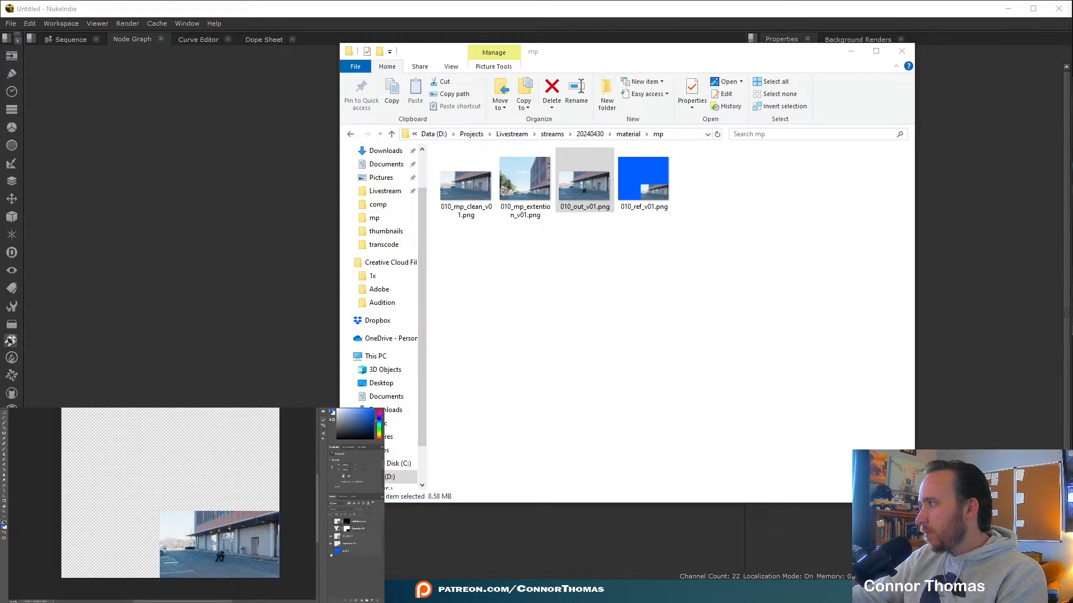
pyautogui.click(330, 551)
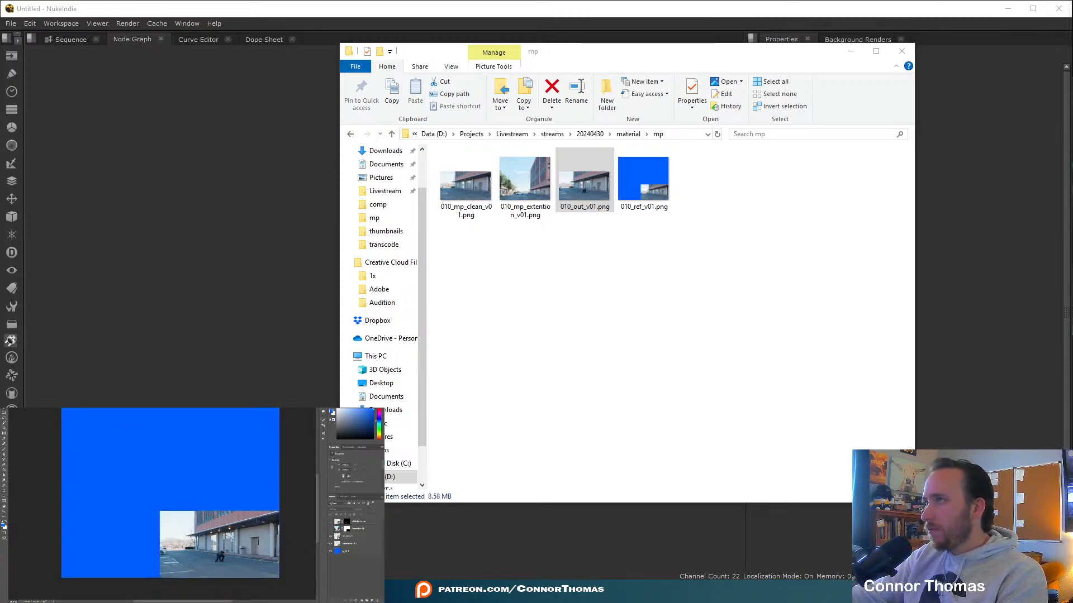
# Export the updated reference image as a PNG, overwriting 010_ref_v01.png in the mp folder.
pyautogui.click(7, 409)
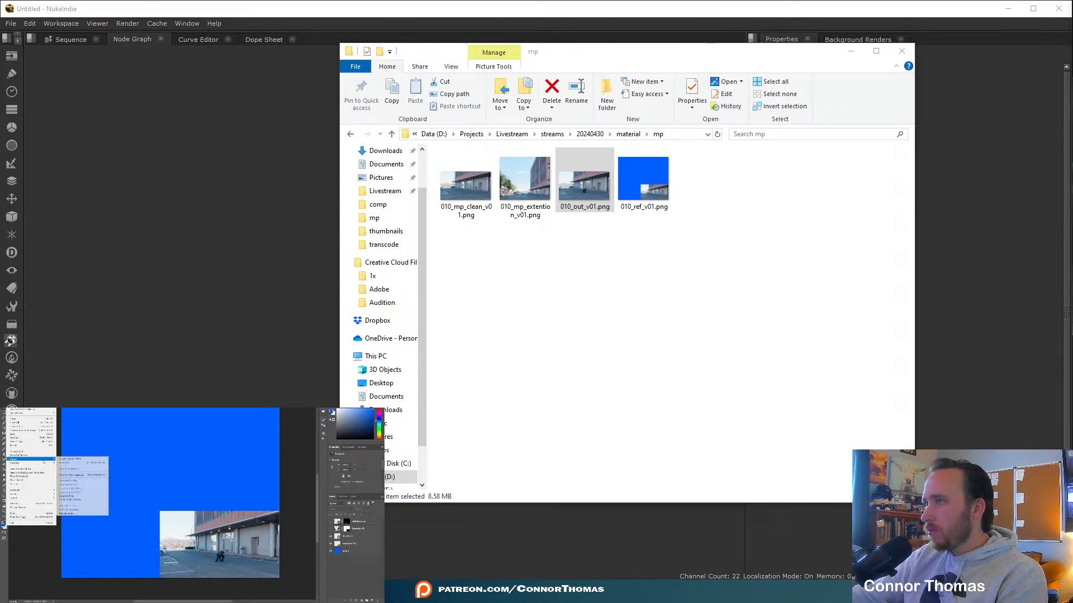
pyautogui.click(70, 459)
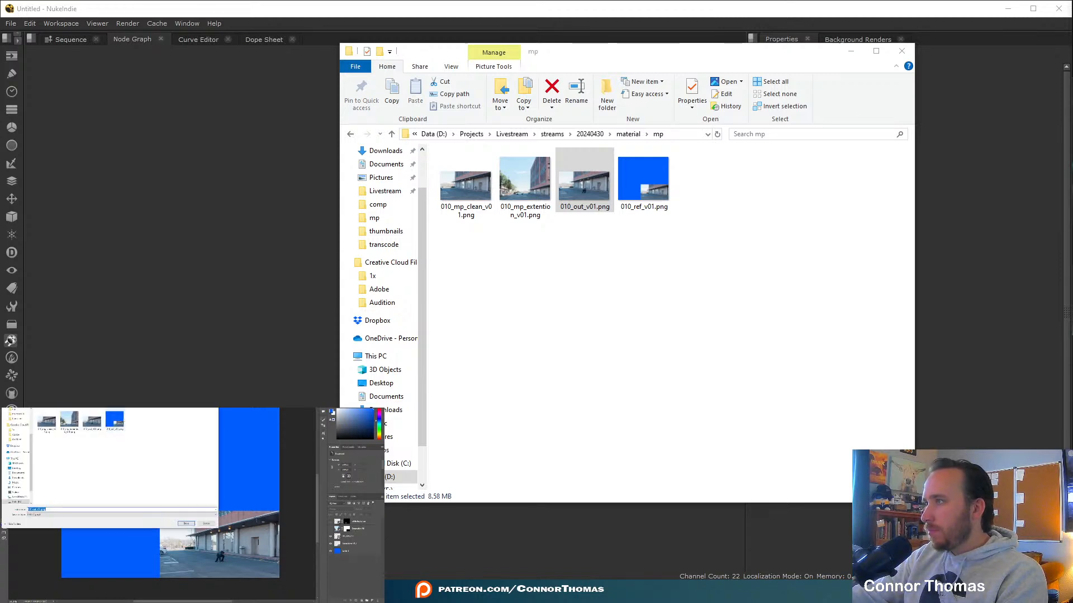
pyautogui.click(38, 510)
pyautogui.click(186, 524)
pyautogui.click(197, 500)
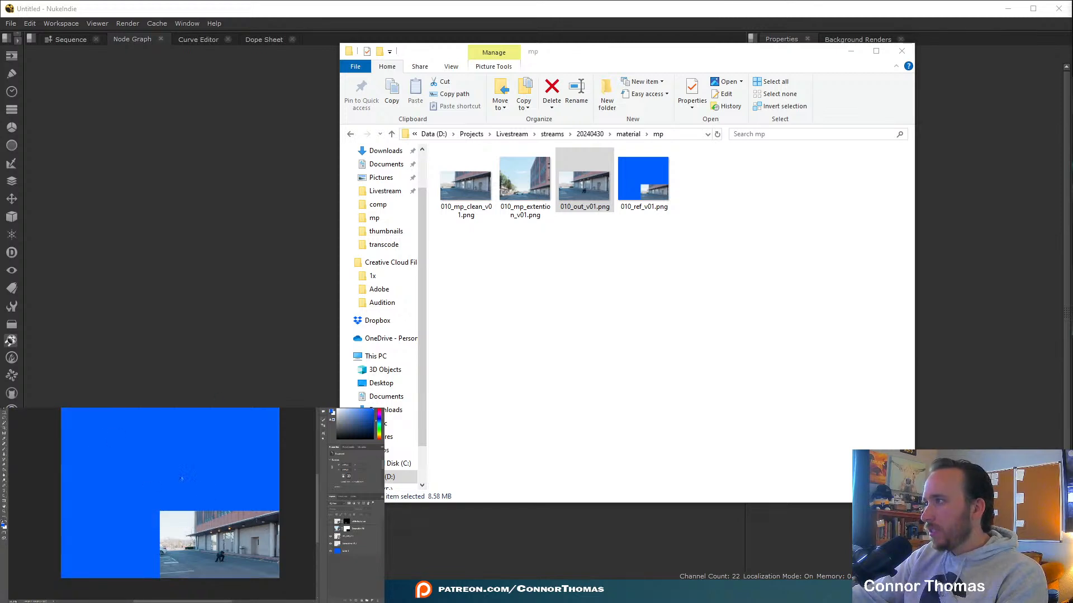
# Switch back to Nuke, reopen the recent comp 20240430_comp_v01 and dismiss the script error.
pyautogui.click(782, 5)
pyautogui.click(11, 22)
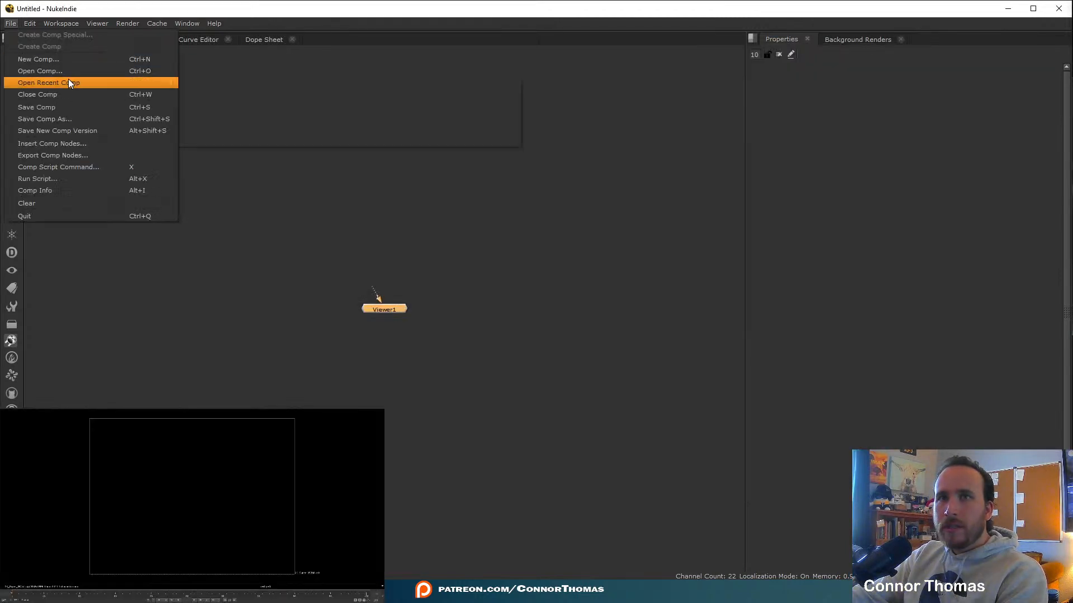
pyautogui.moveTo(69, 82)
pyautogui.click(290, 84)
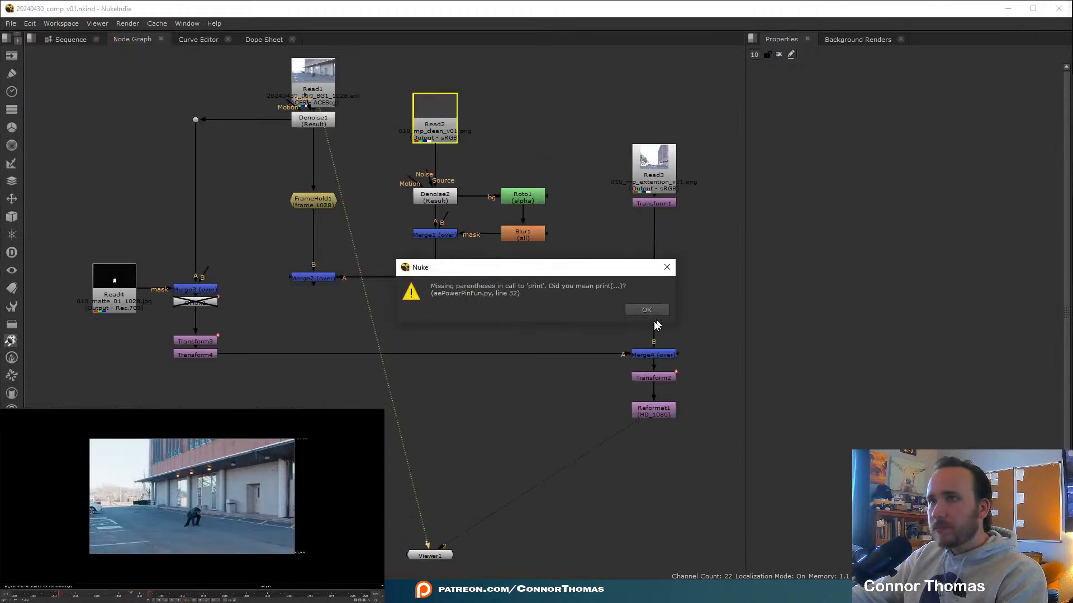
pyautogui.click(646, 310)
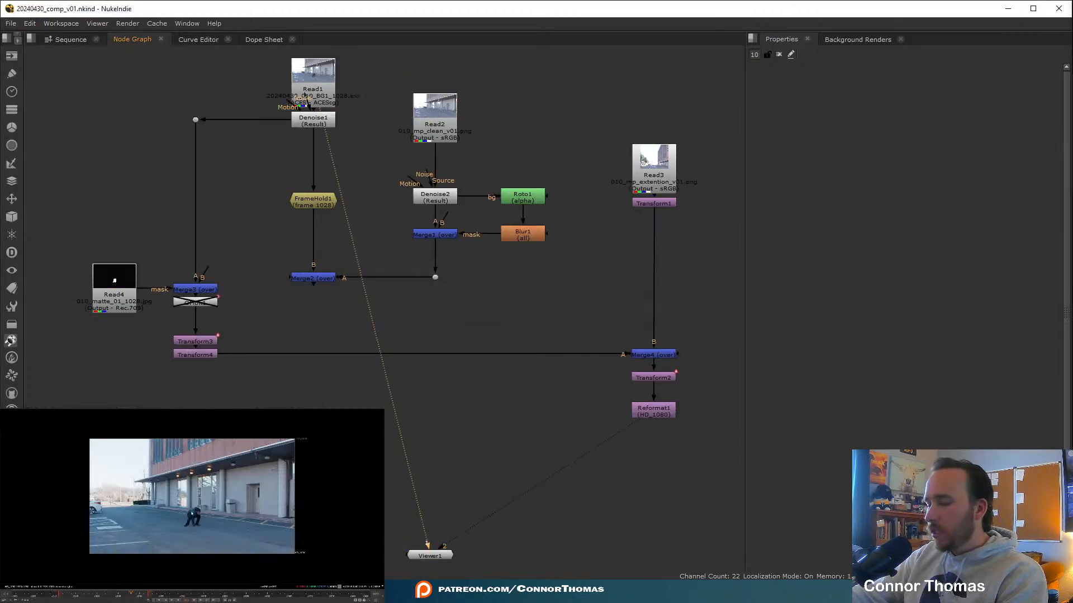
# Load 010_ref_v01.png from the material/mp folder into a new Read node near Read3.
pyautogui.moveTo(607, 370); pyautogui.dragTo(543, 355, button='middle')
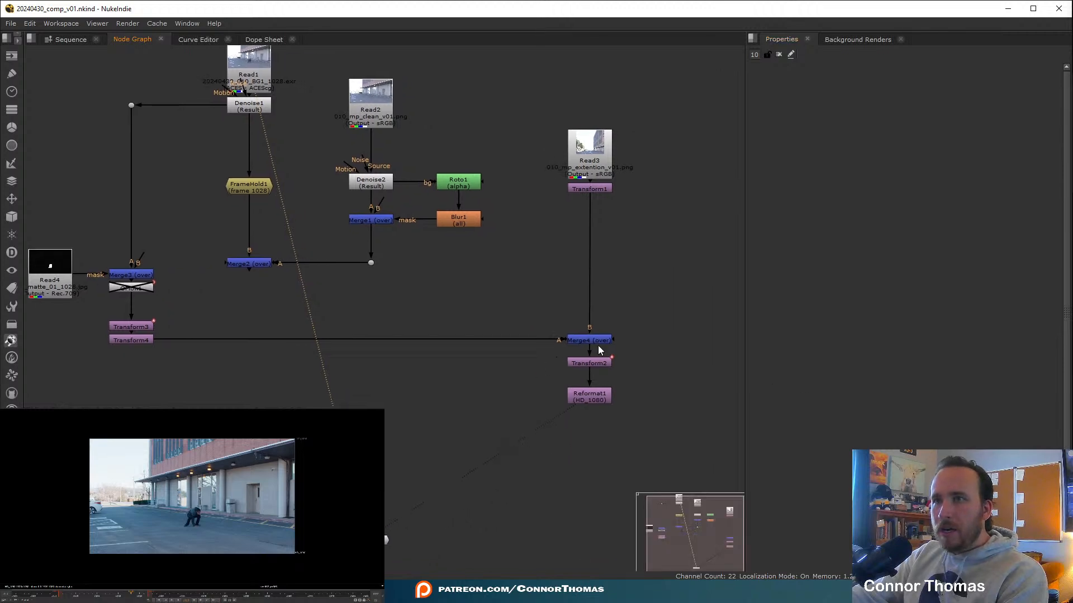
pyautogui.moveTo(605, 208); pyautogui.dragTo(559, 238, button='middle')
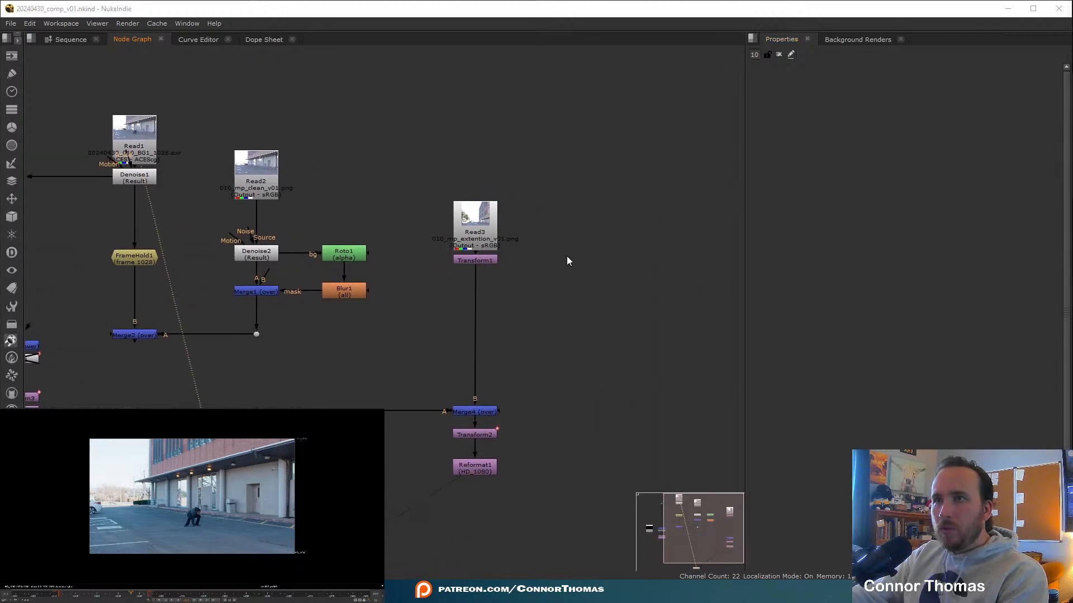
pyautogui.press('r')
pyautogui.click(740, 297)
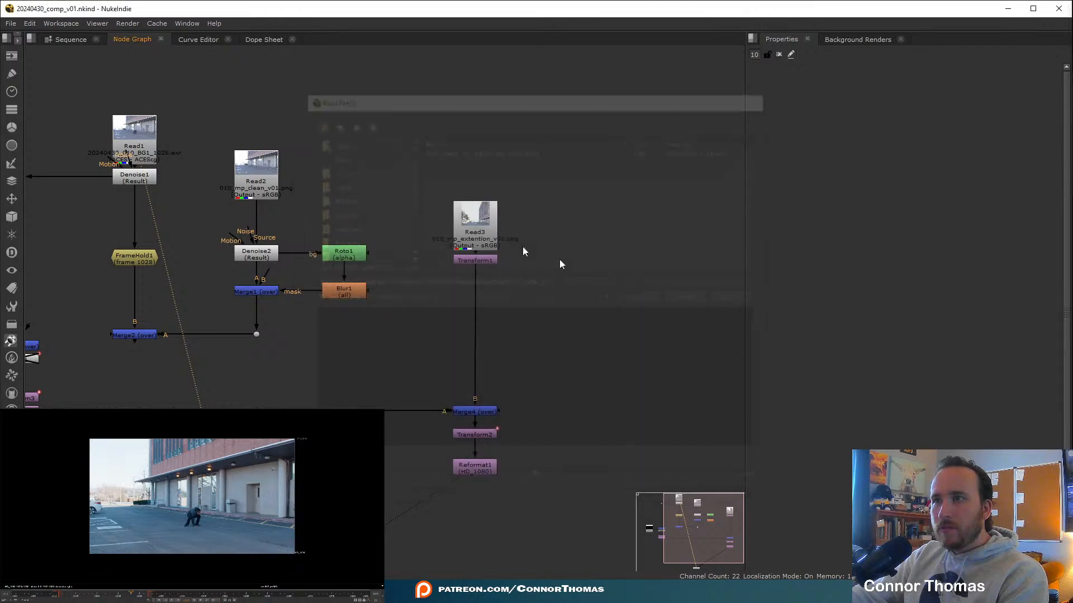
pyautogui.click(474, 224)
pyautogui.press('r')
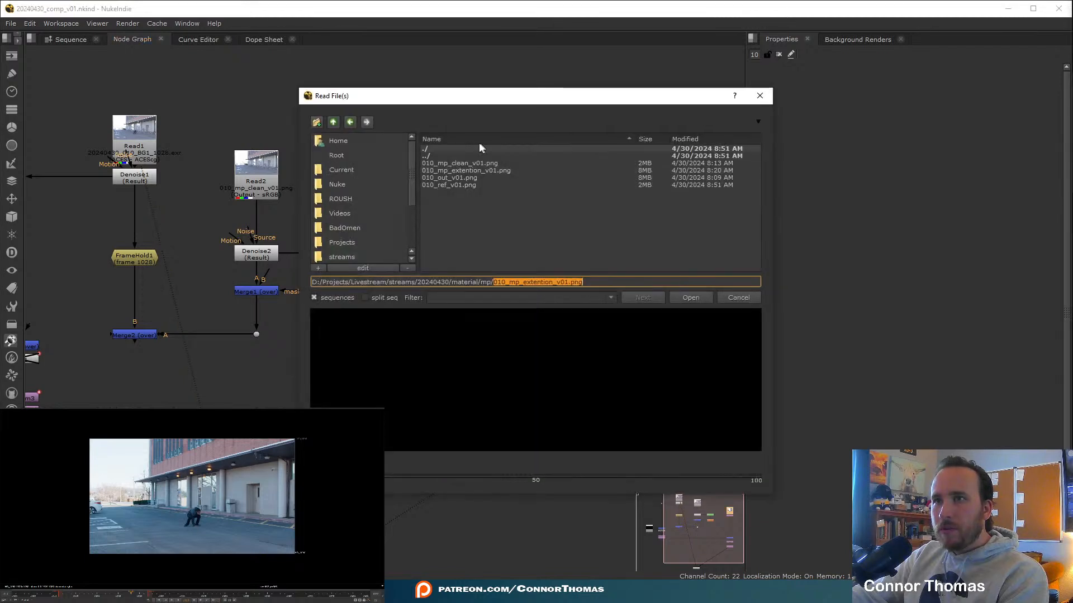
pyautogui.click(472, 185)
pyautogui.click(688, 298)
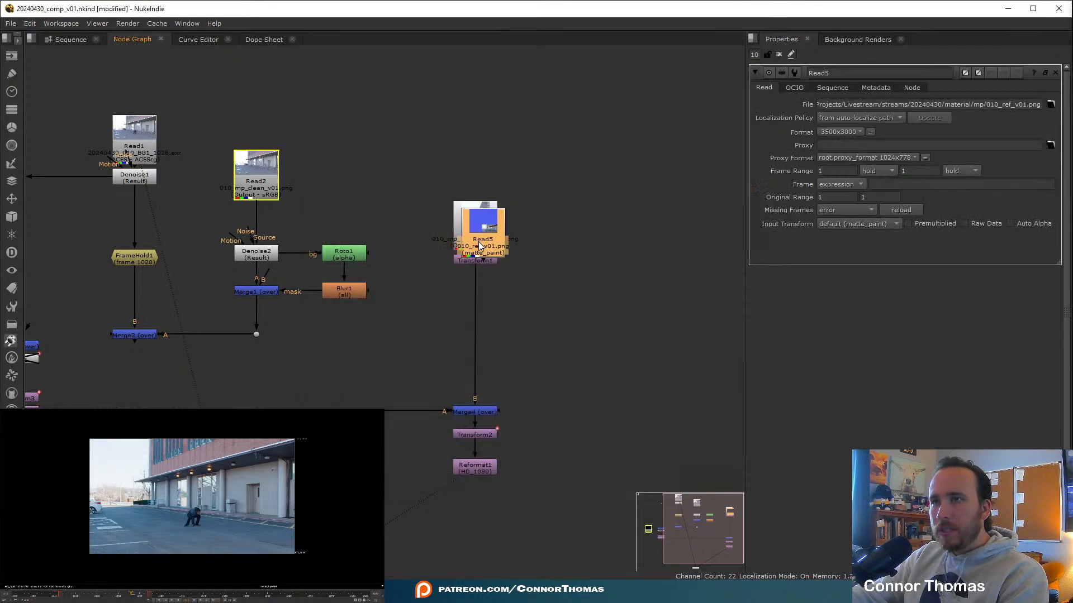
# Move the new reference Read node beside Read3 and line both up above Transform1.
pyautogui.moveTo(491, 224); pyautogui.dragTo(572, 213)
pyautogui.moveTo(475, 227); pyautogui.dragTo(474, 194)
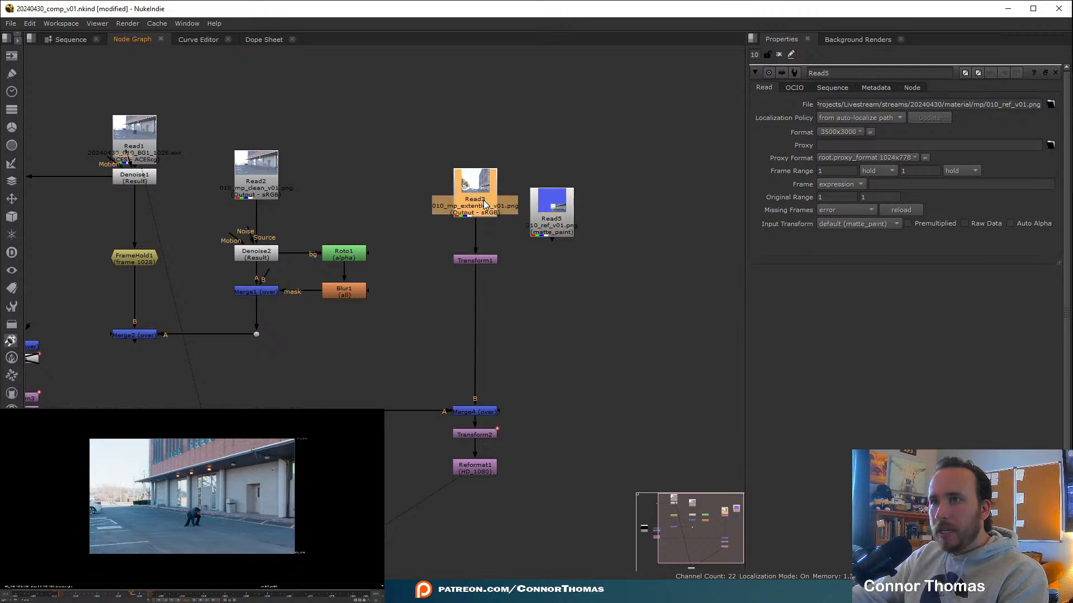
pyautogui.moveTo(557, 227); pyautogui.dragTo(556, 206)
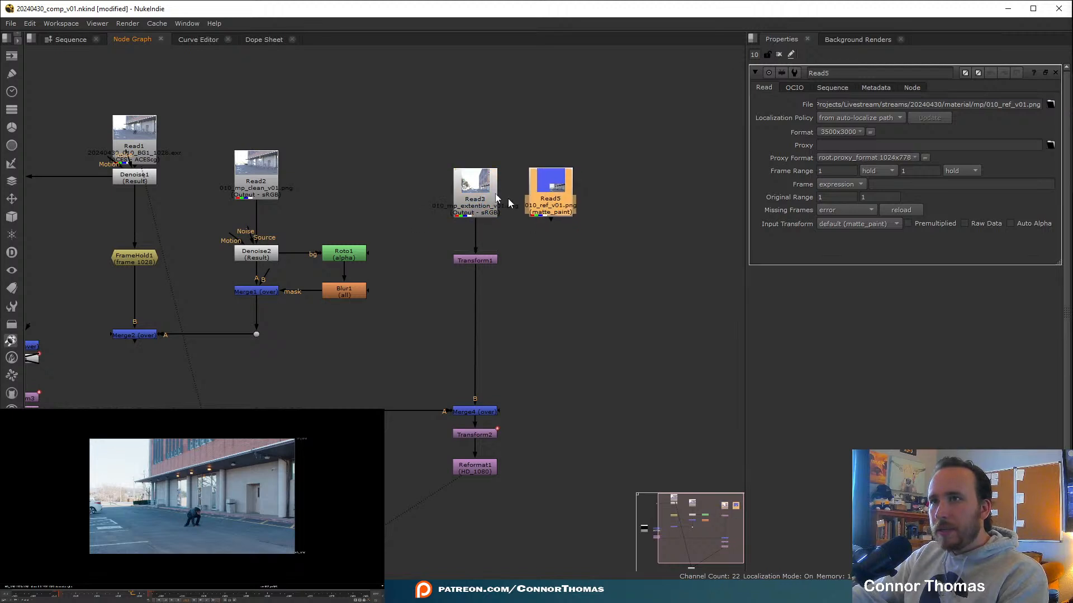
# Set the reference Read node's input transform to Output - sRGB.
pyautogui.scroll(4, 508, 202)
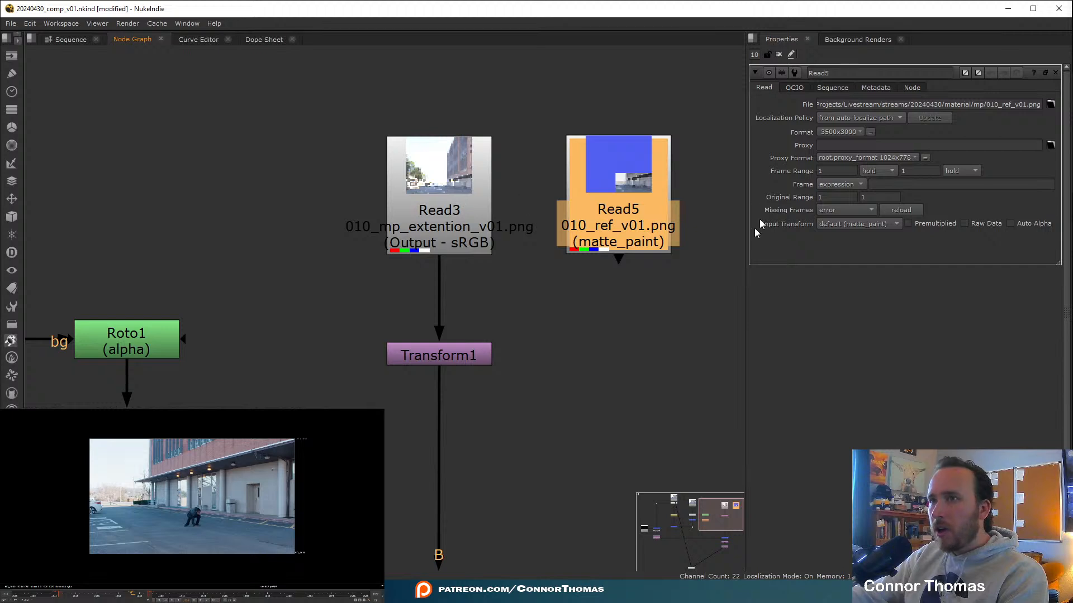
pyautogui.click(858, 223)
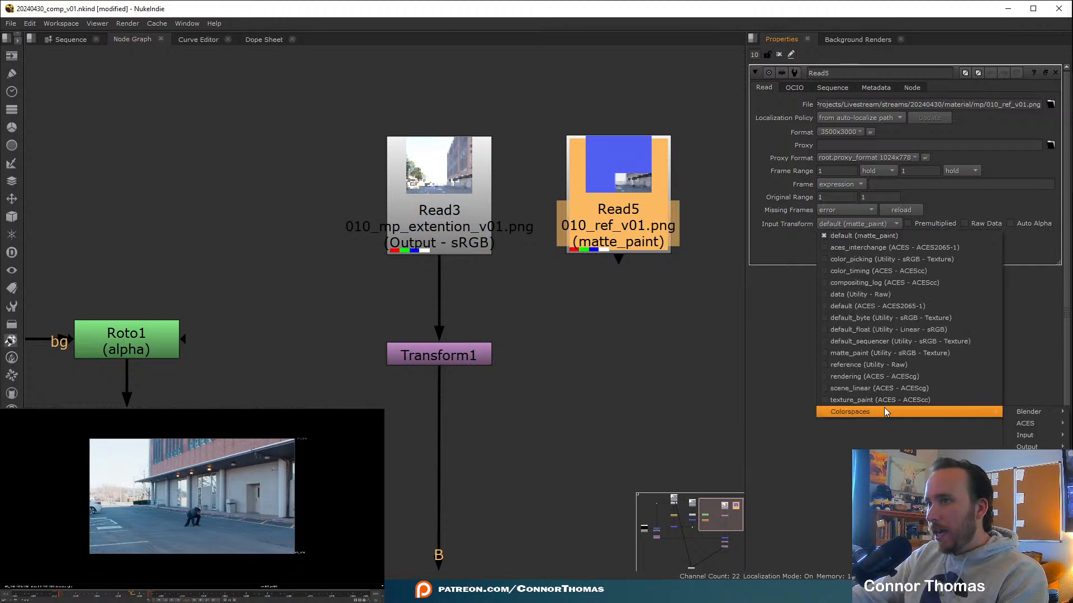
pyautogui.moveTo(1034, 445)
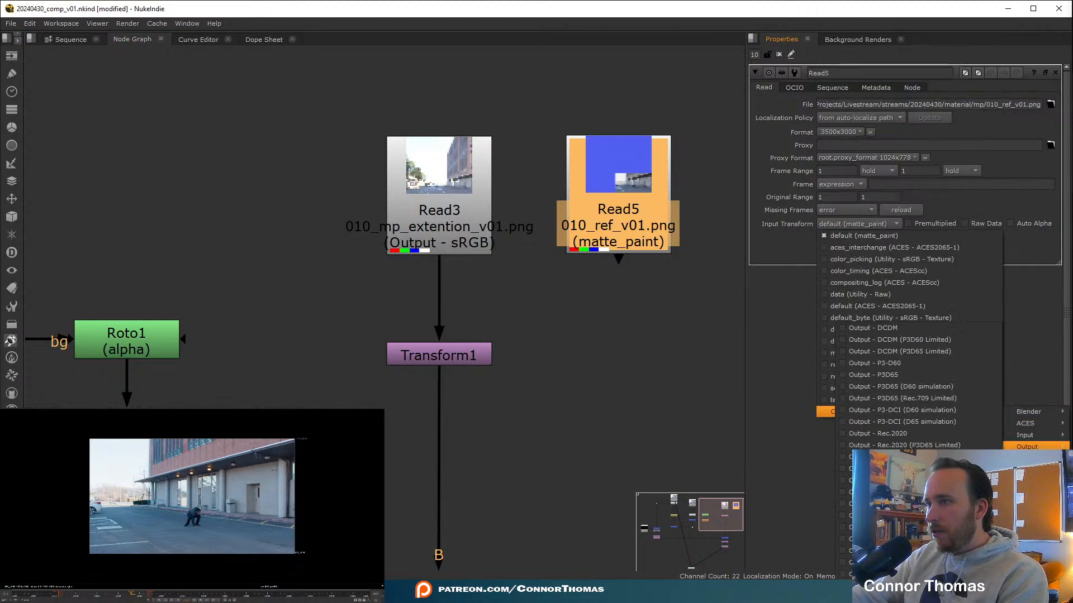
pyautogui.click(847, 492)
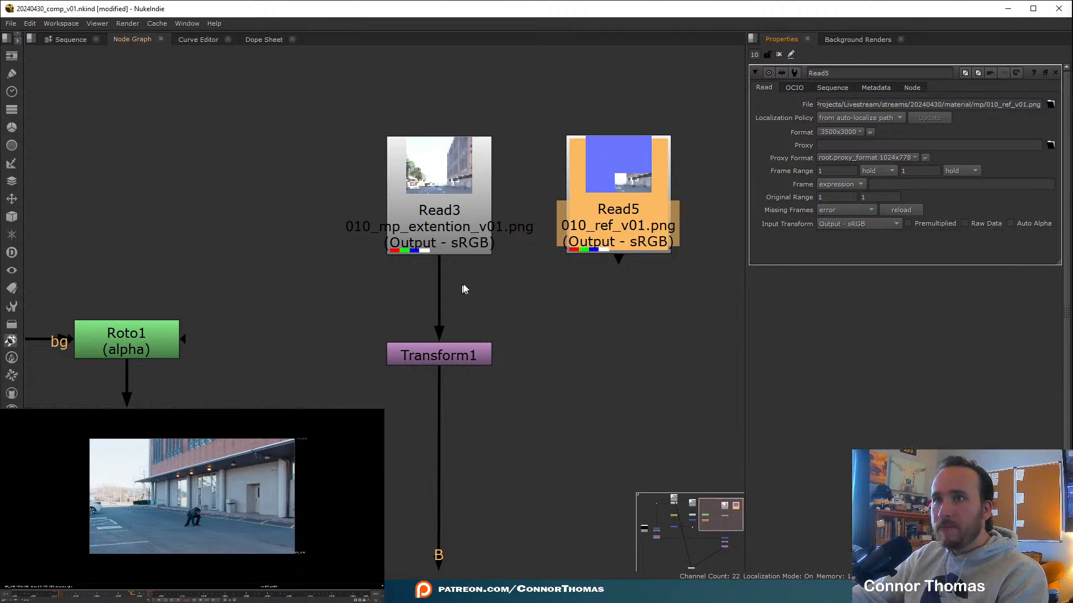
# Reconnect Transform1's input from Read3 to the 010_ref_v01.png Read node, leaving no extra Transform between them.
pyautogui.moveTo(439, 294); pyautogui.dragTo(615, 214)
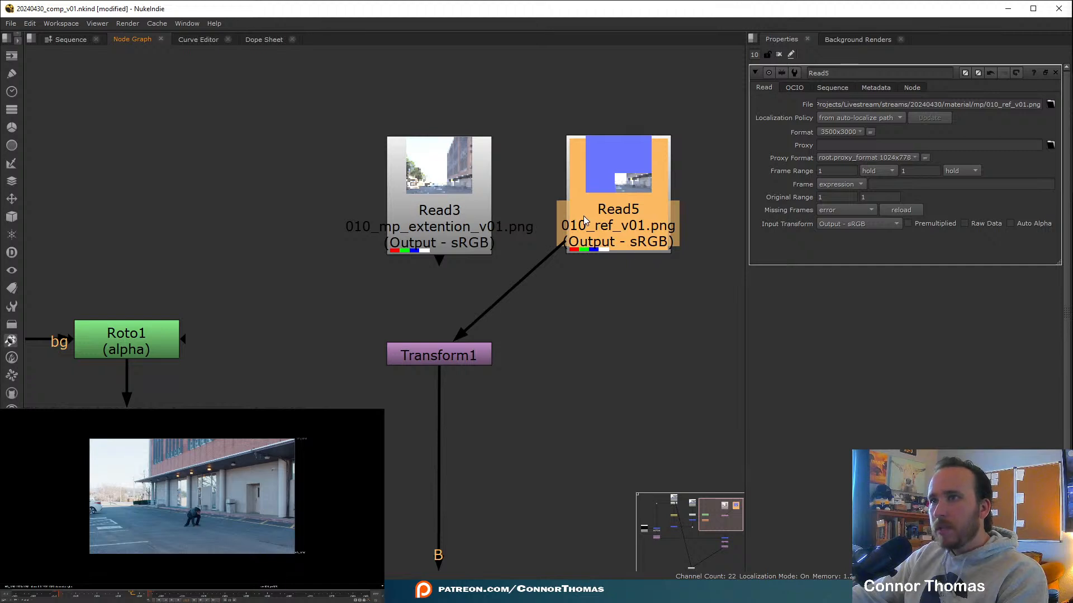
pyautogui.press('t')
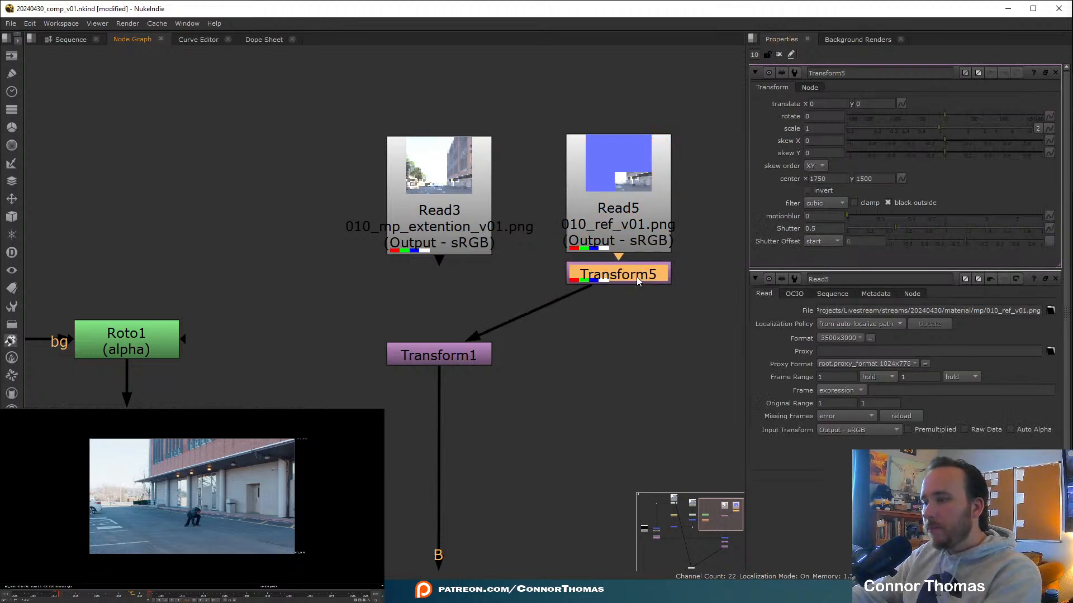
pyautogui.press('Delete')
# Try Transform1's scale at 1.4 against the reference in the Reformat1 output, undo it and inspect the actor's landing up close.
pyautogui.click(425, 353)
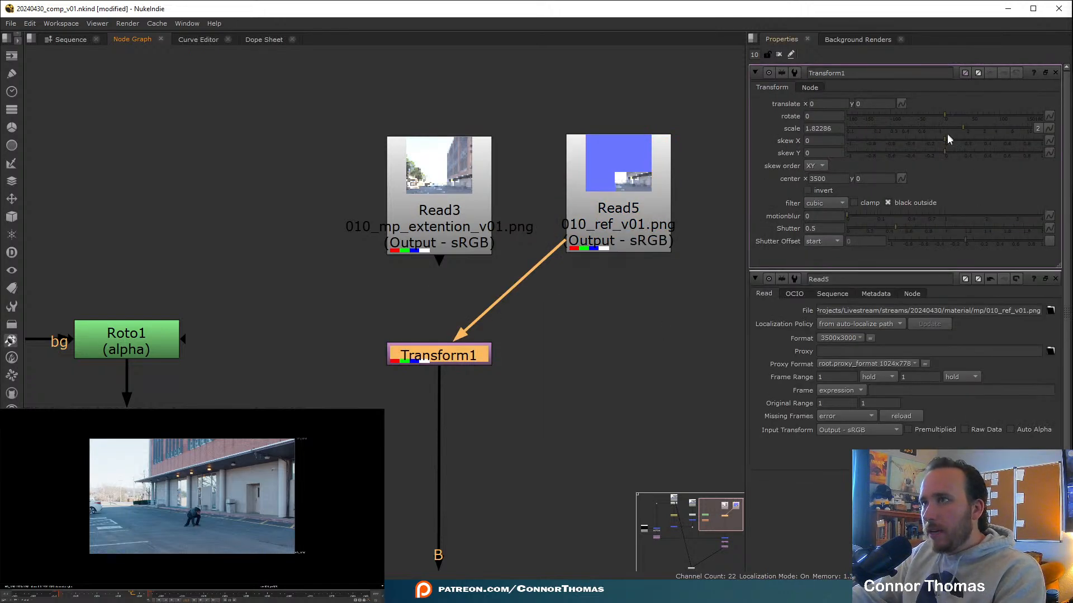
pyautogui.click(954, 129)
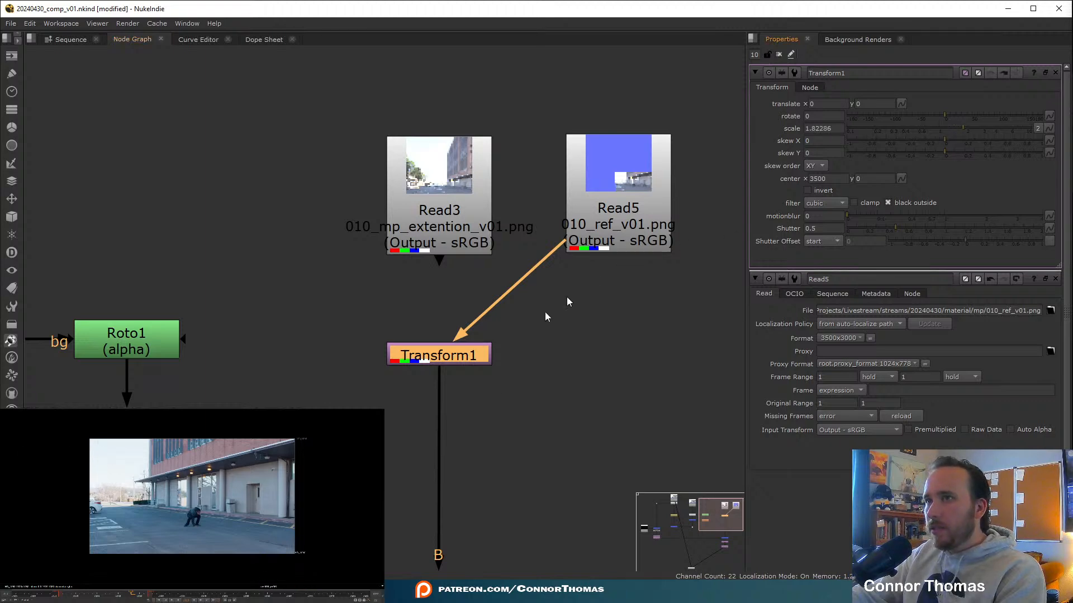
pyautogui.scroll(-8, 487, 471)
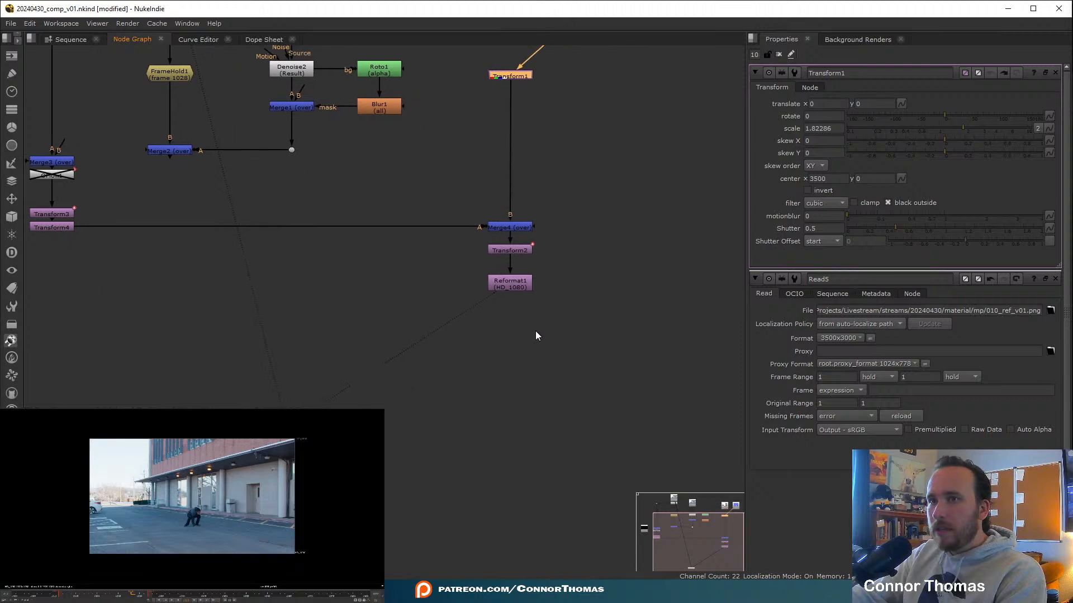
pyautogui.click(572, 342)
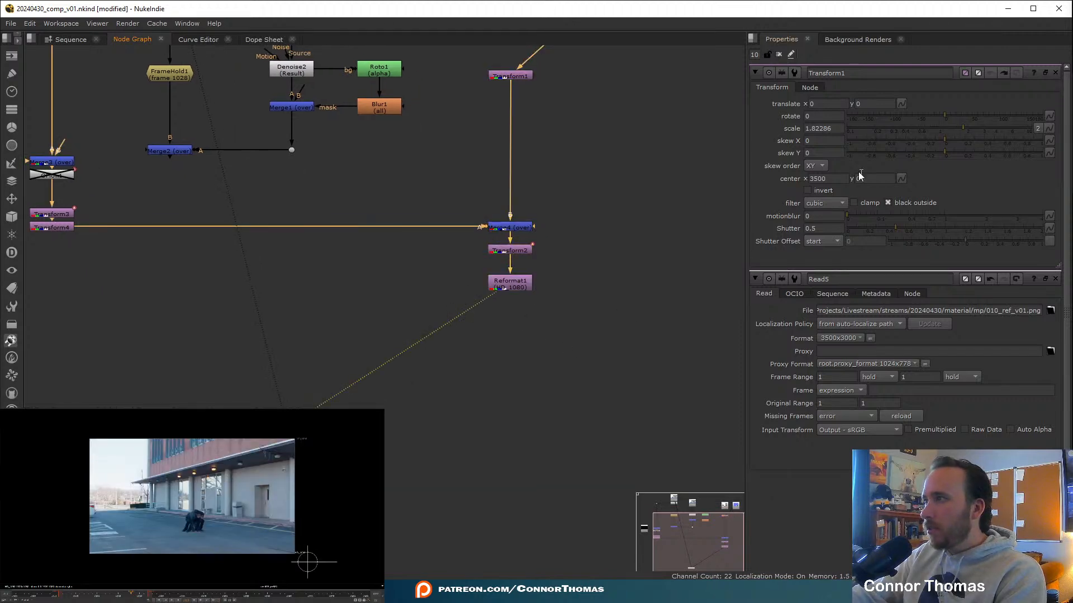
pyautogui.moveTo(658, 121); pyautogui.dragTo(573, 366, button='middle')
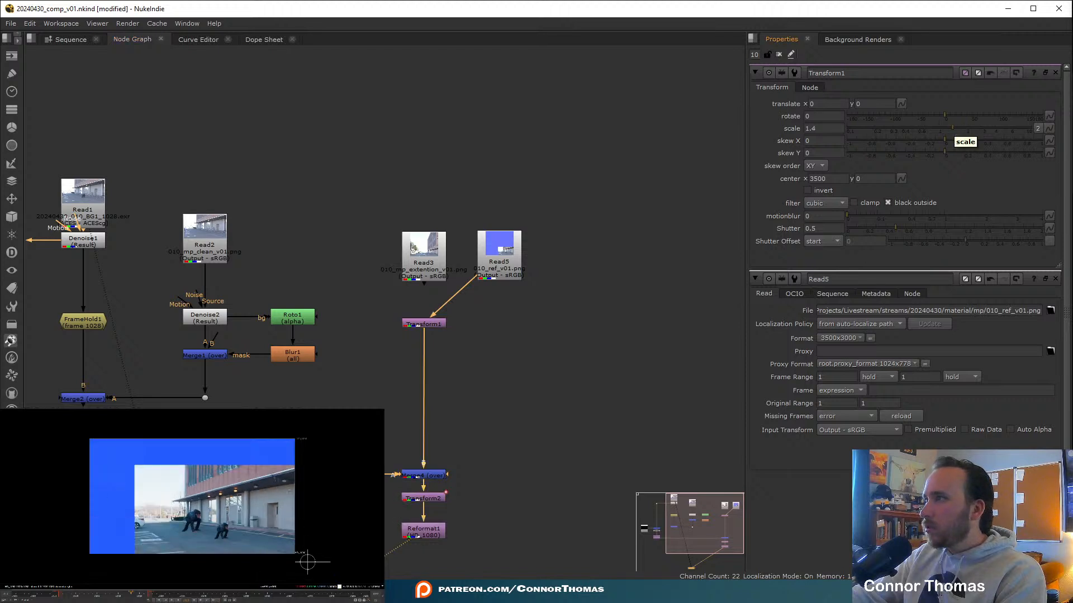
pyautogui.scroll(3, 201, 528)
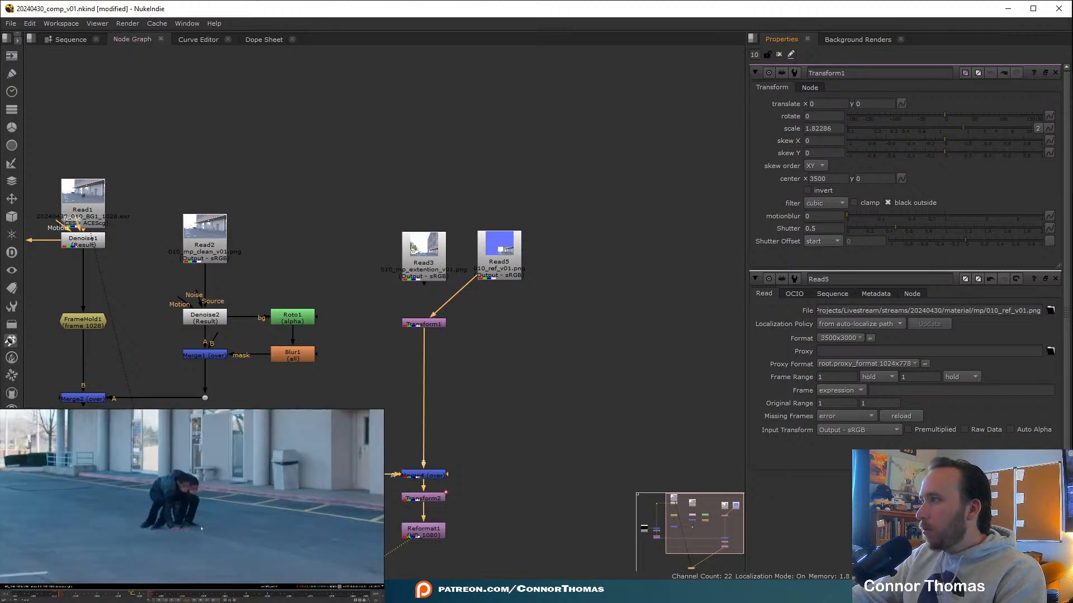
pyautogui.moveTo(414, 340); pyautogui.dragTo(607, 106, button='middle')
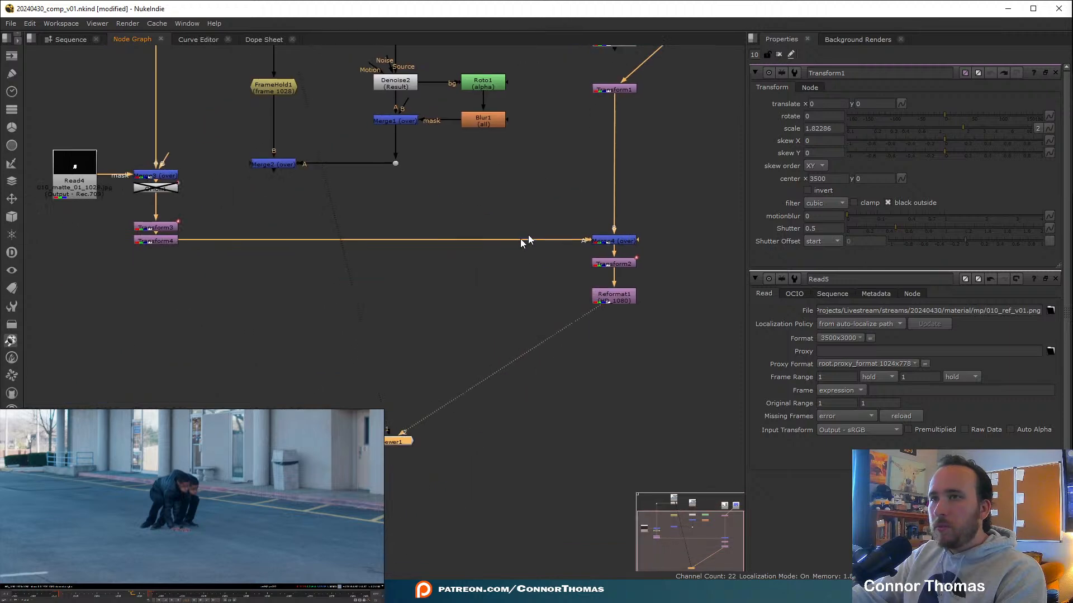
# Delete the Transform4 node below Transform3 and move Transform3 further down the Merge3 branch.
pyautogui.moveTo(310, 234); pyautogui.dragTo(421, 243, button='middle')
pyautogui.scroll(3, 365, 251)
pyautogui.click(198, 229)
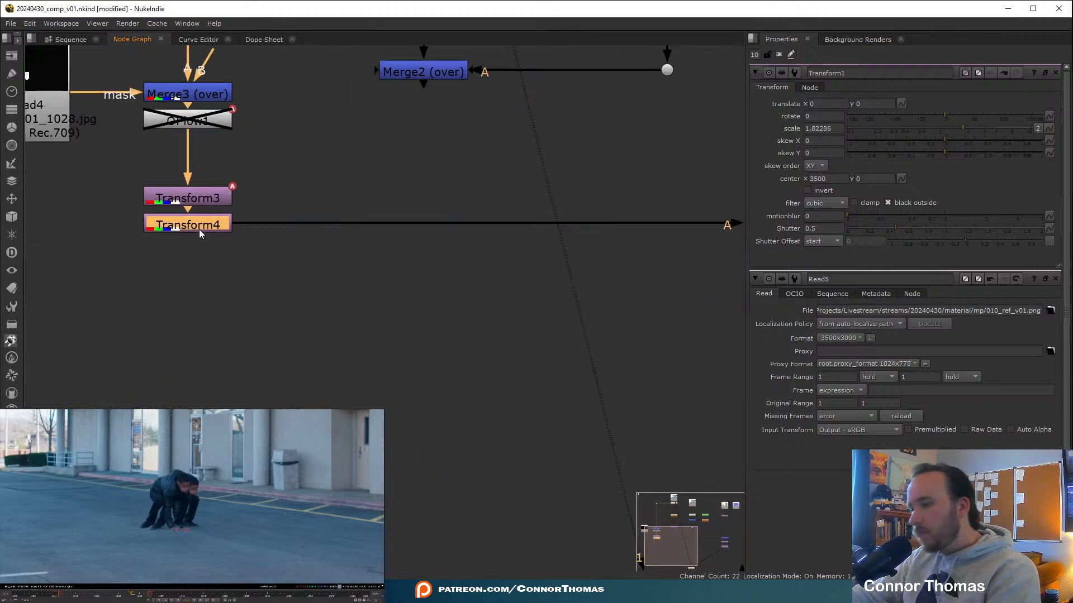
pyautogui.press('Delete')
pyautogui.moveTo(199, 200); pyautogui.dragTo(199, 253)
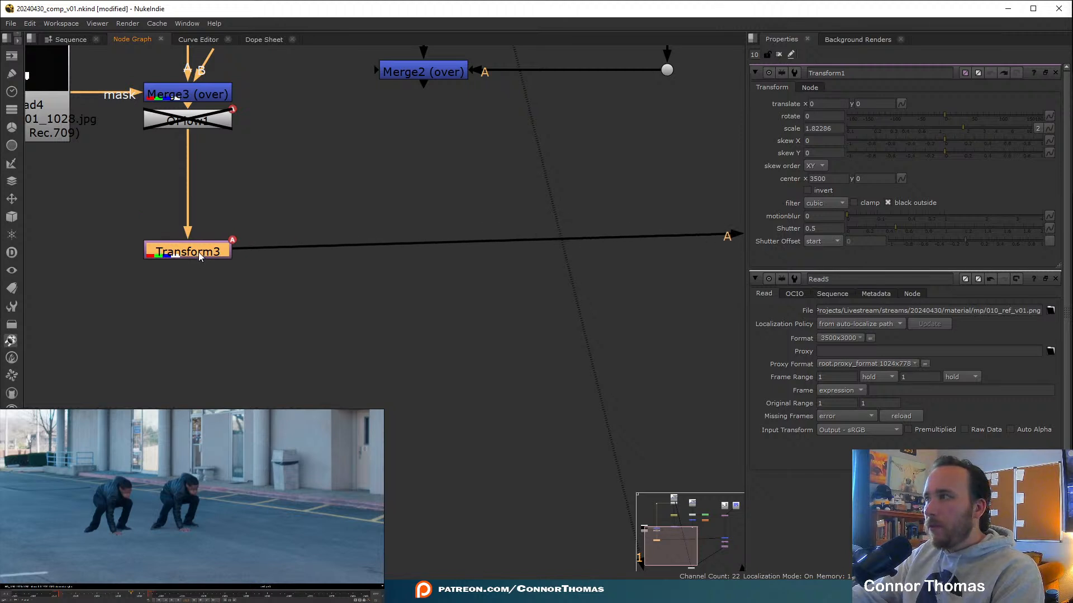
# Try shifting the actor by lowering Transform3's center x to about 920, and undo the change.
pyautogui.doubleClick(199, 253)
pyautogui.moveTo(634, 242); pyautogui.dragTo(548, 319, button='middle')
pyautogui.moveTo(964, 125); pyautogui.dragTo(967, 127)
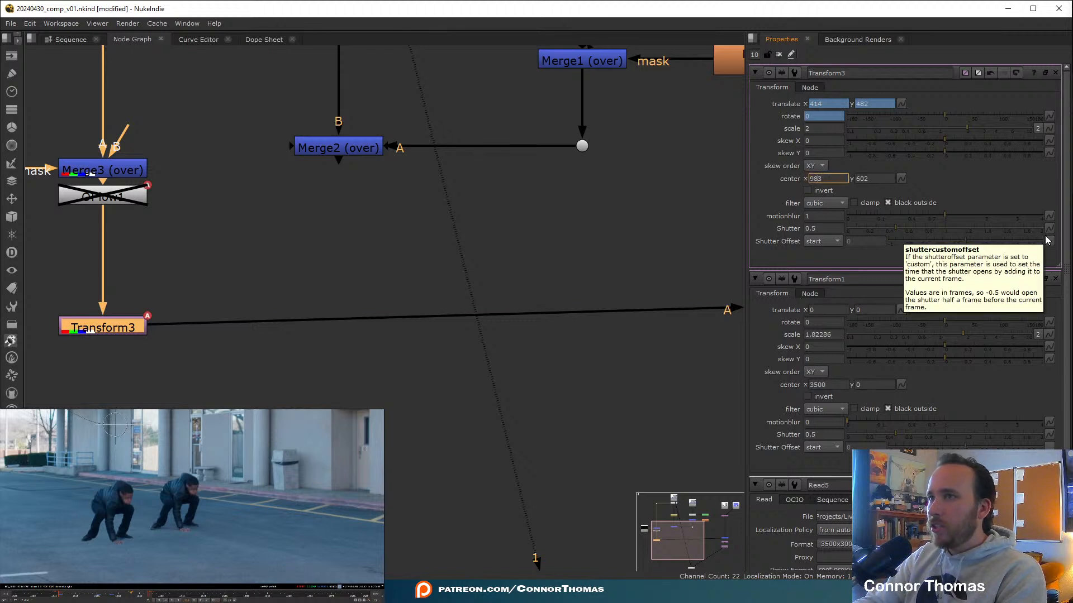
pyautogui.press('Up')
pyautogui.press('Up')
pyautogui.press('Down')
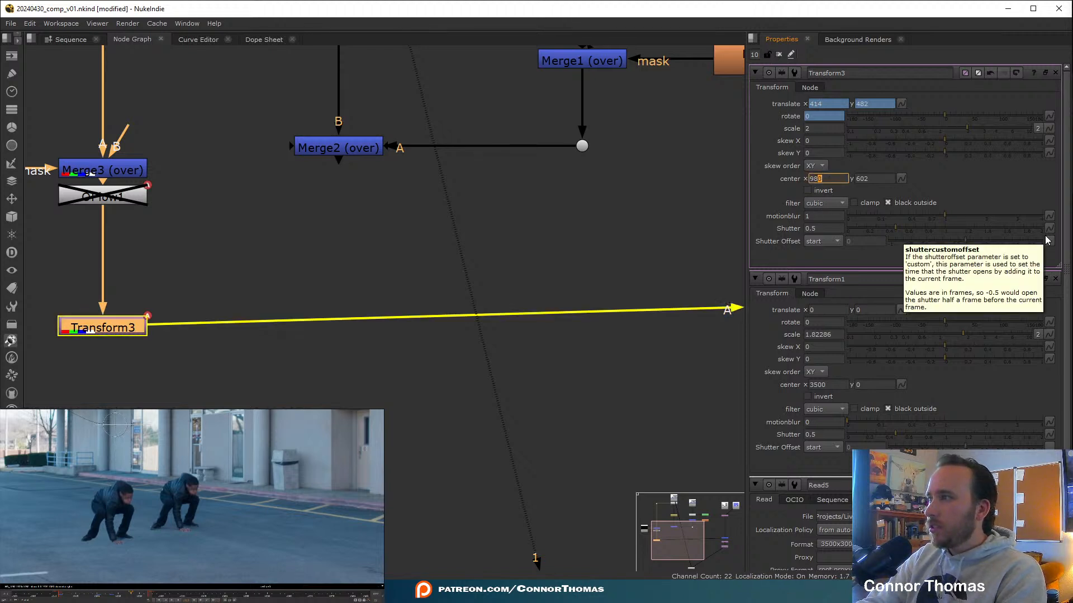
pyautogui.press('Up')
pyautogui.press('Down')
pyautogui.press('Down')
pyautogui.press('Down')
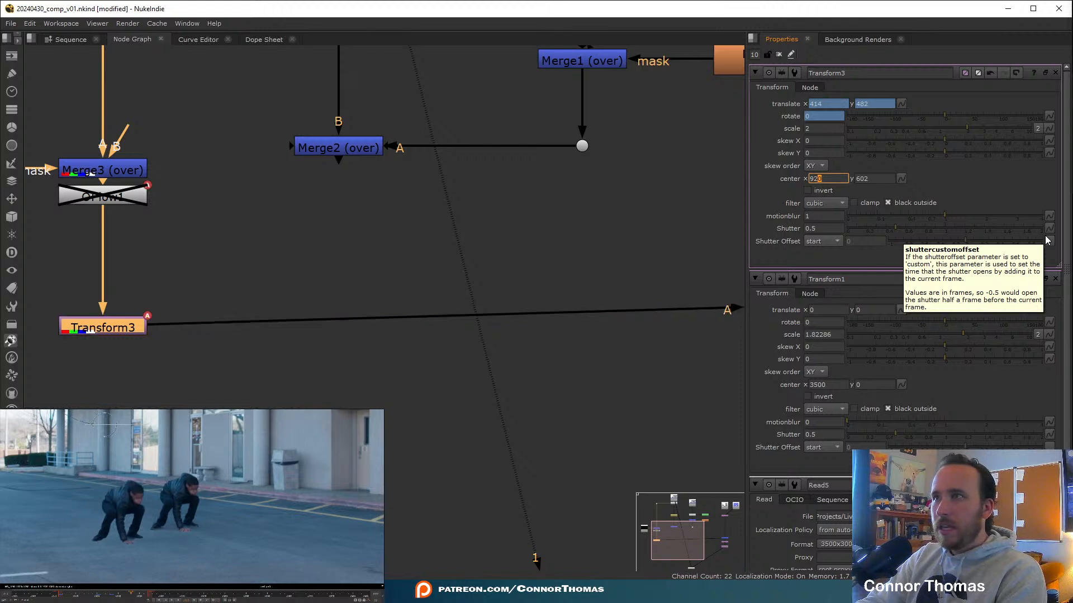
pyautogui.hotkey('ctrl', 'z')
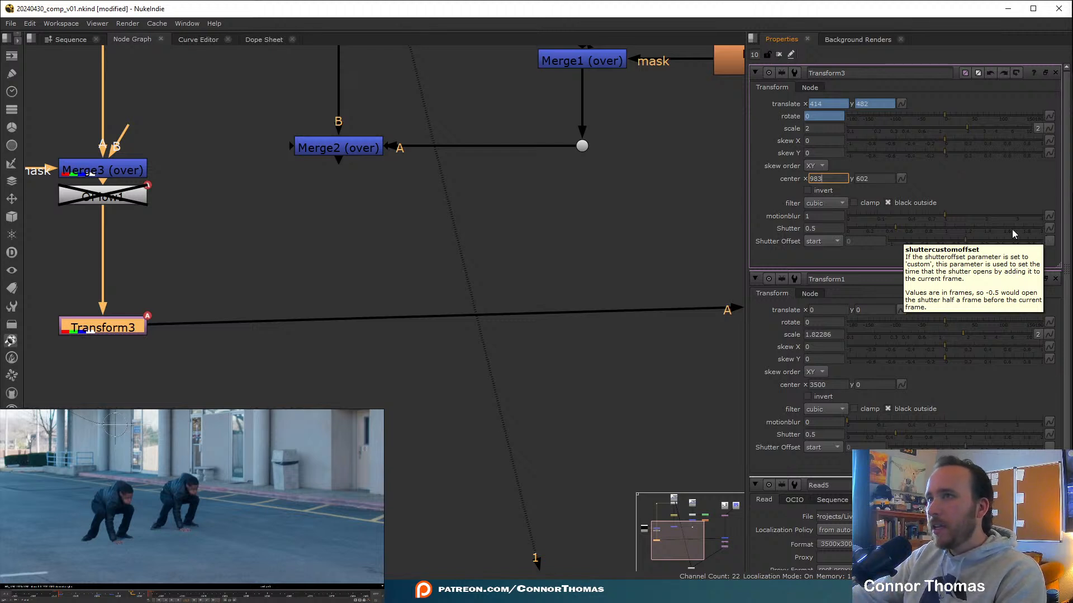
# Add a new Transform after Transform3, close the other nodes' properties, and set its translate to x 14, y 2.
pyautogui.click(378, 376)
pyautogui.click(136, 198)
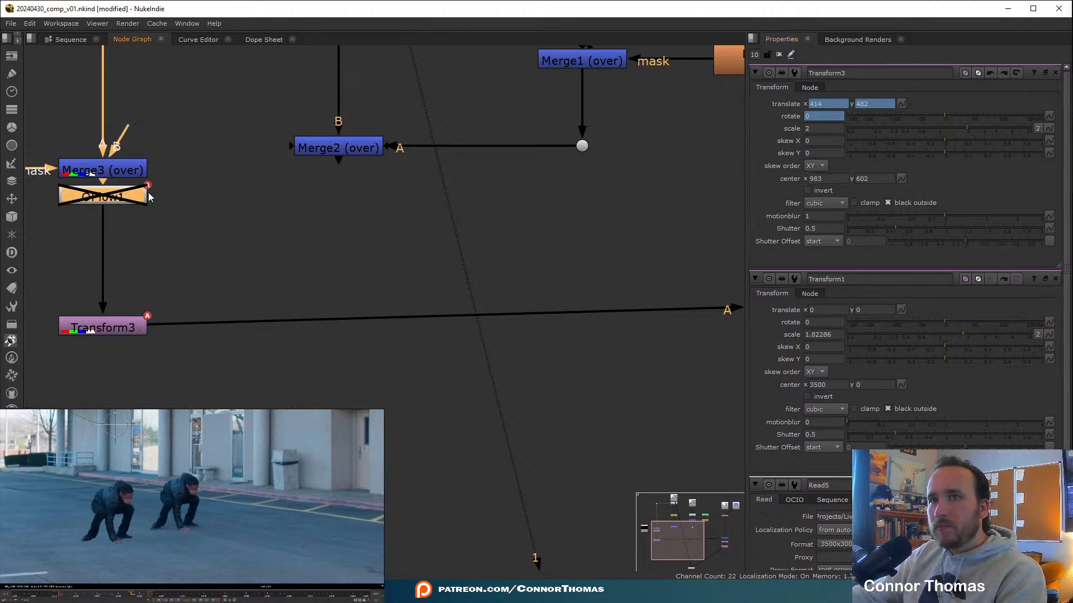
pyautogui.click(118, 329)
pyautogui.press('t')
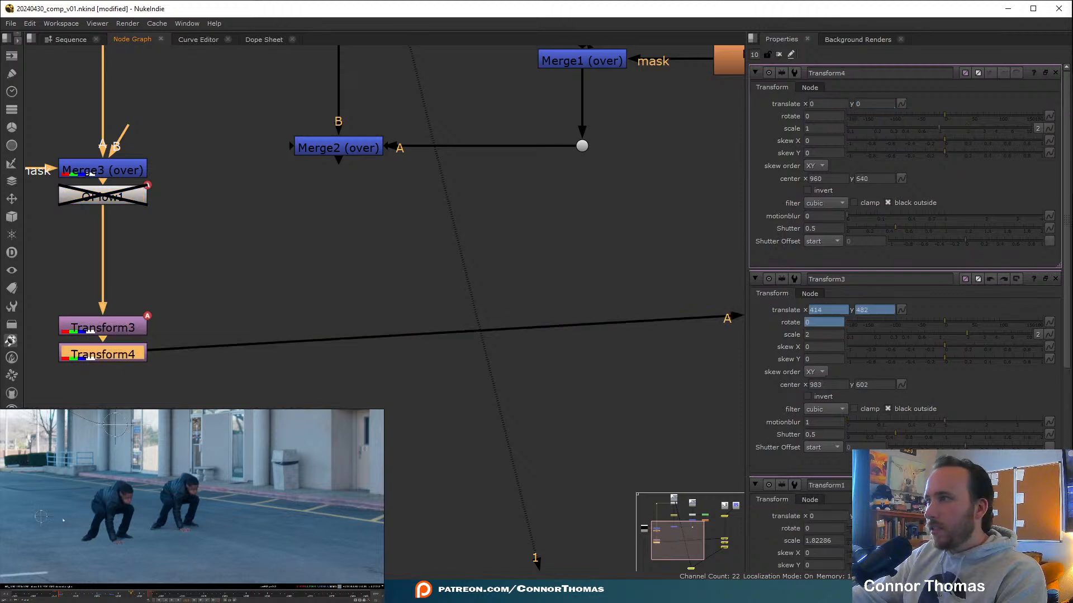
pyautogui.click(1055, 278)
pyautogui.click(1055, 279)
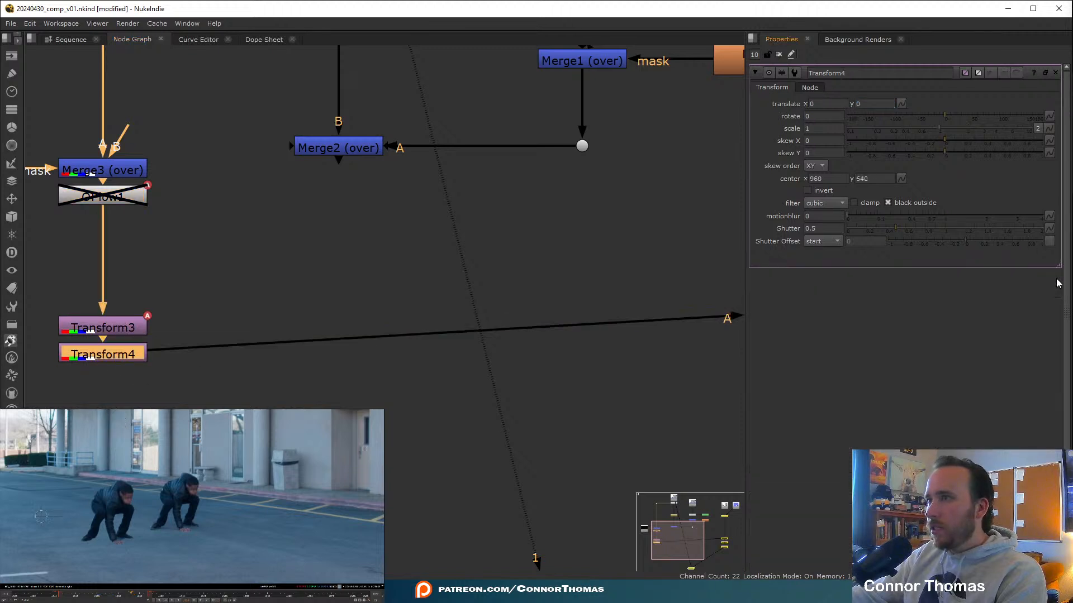
pyautogui.moveTo(41, 516); pyautogui.dragTo(43, 516)
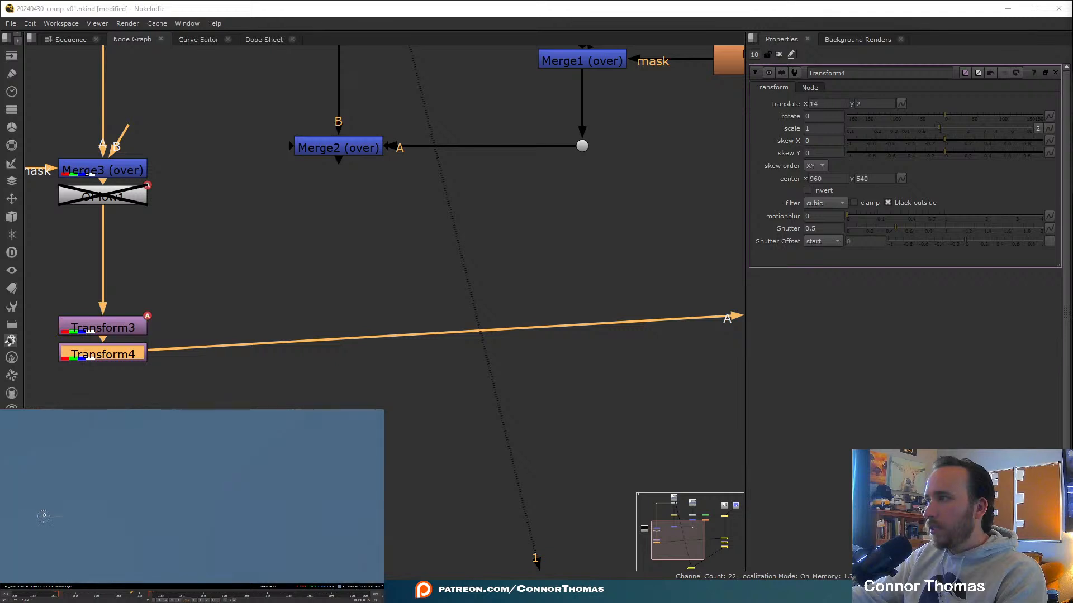
# Restore the deleted OFlow1 node and detach it from the Merge3 branch, placing it below Read4.
pyautogui.click(102, 205)
pyautogui.press('Delete')
pyautogui.scroll(-3, 427, 343)
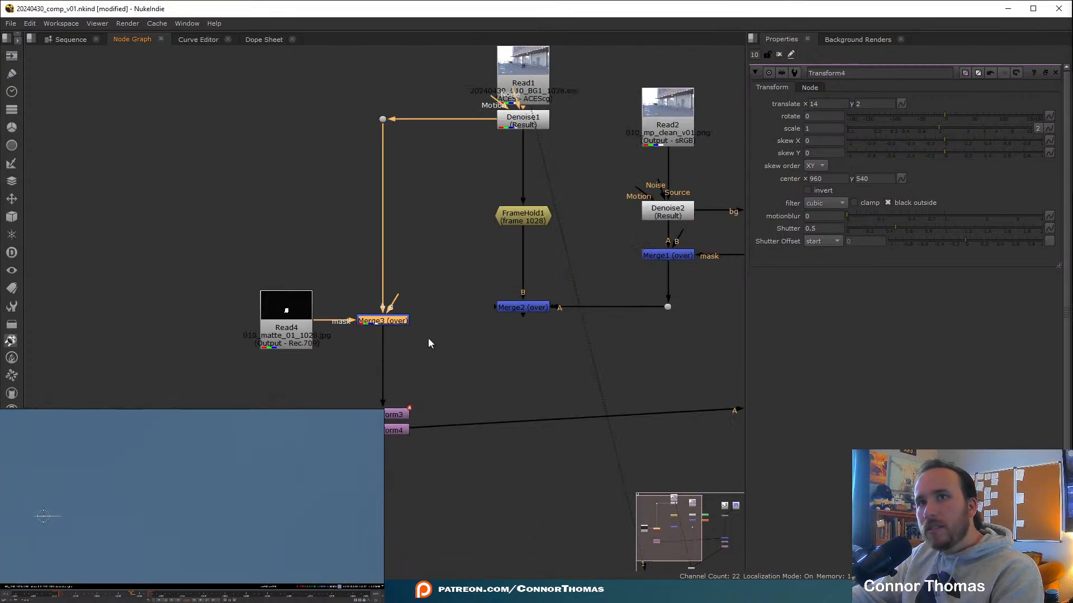
pyautogui.hotkey('ctrl', 'z')
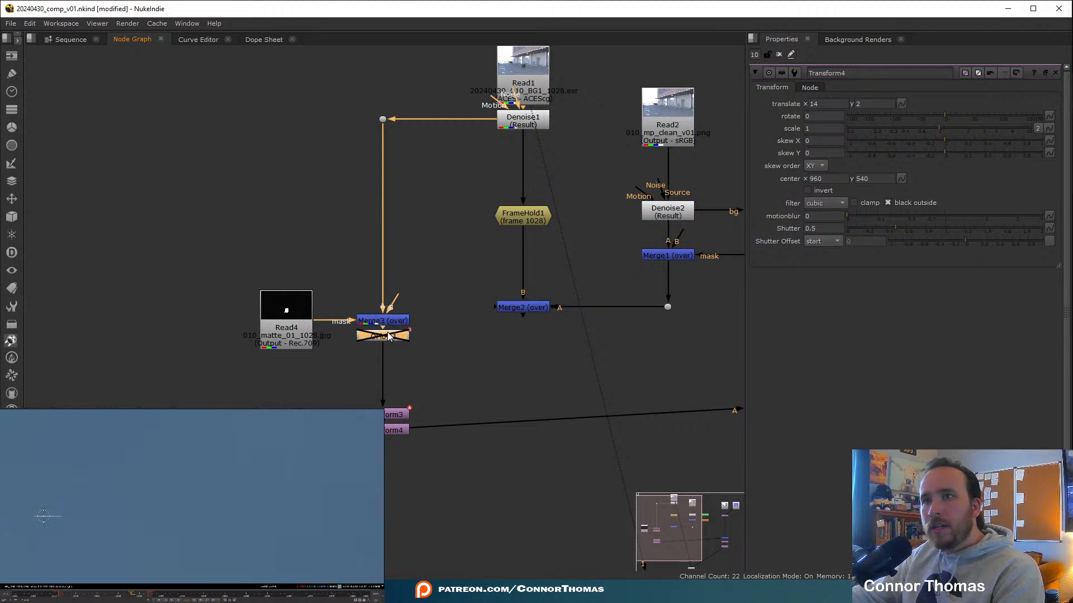
pyautogui.keyDown('ctrl'); pyautogui.keyDown('shift'); pyautogui.moveTo(390, 336); pyautogui.dragTo(200, 370); pyautogui.keyUp('shift'); pyautogui.keyUp('ctrl')
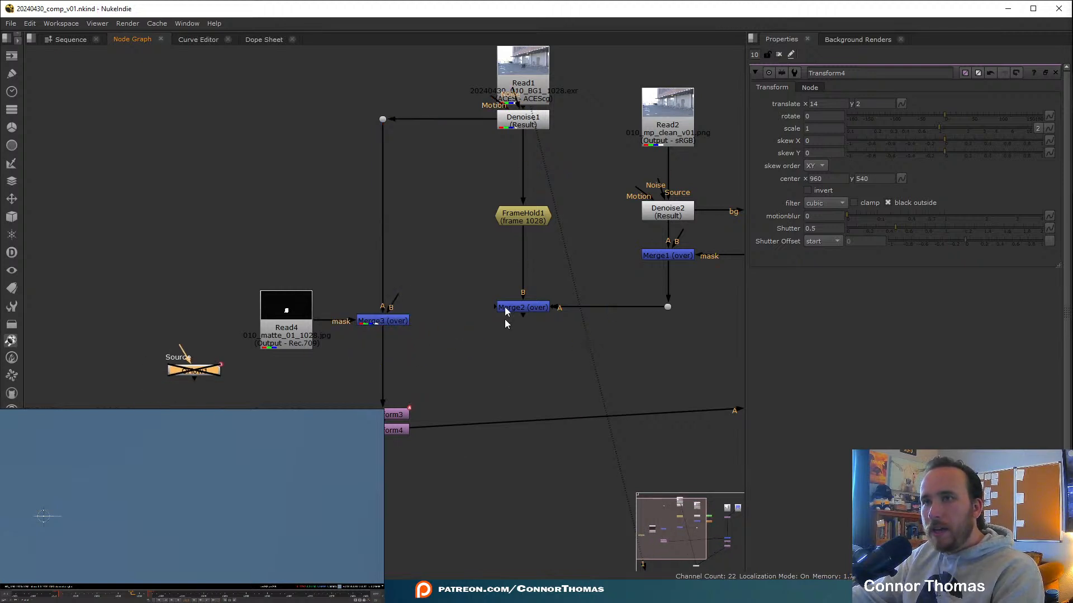
pyautogui.moveTo(505, 312); pyautogui.dragTo(489, 275, button='middle')
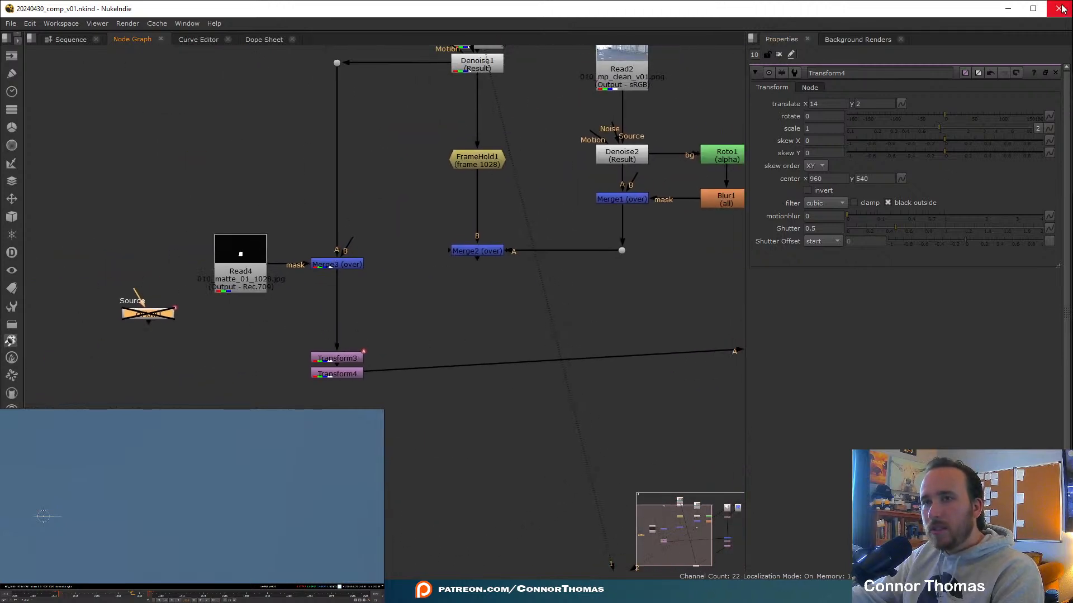
# Examine the outputs of Merge3, Denoise1, Merge2 and Reformat1 in the viewer to check where the image breaks.
pyautogui.click(361, 266)
pyautogui.press('1')
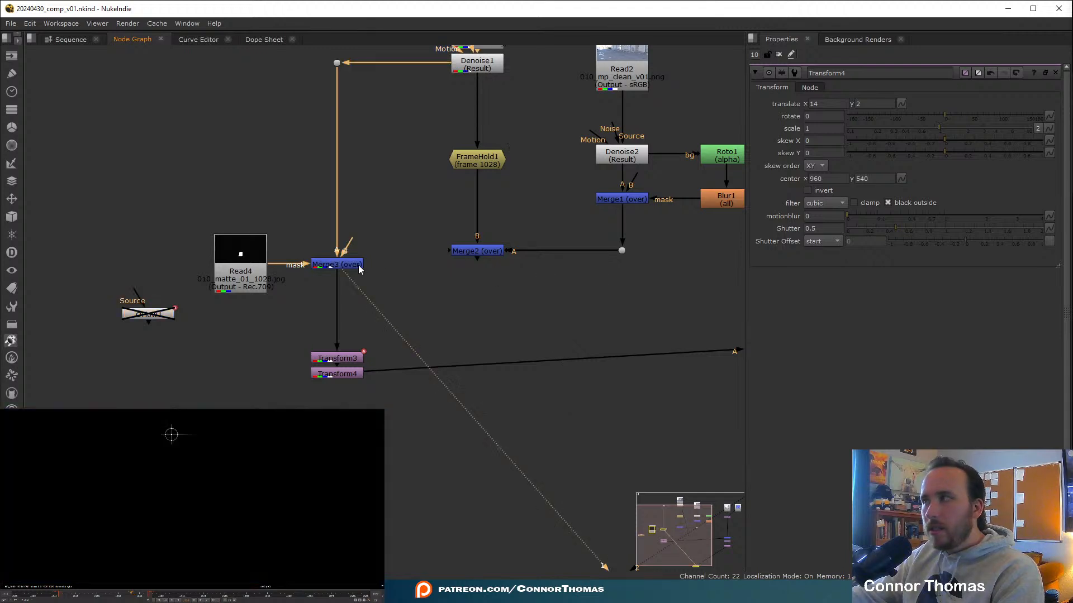
pyautogui.scroll(-2, 181, 497)
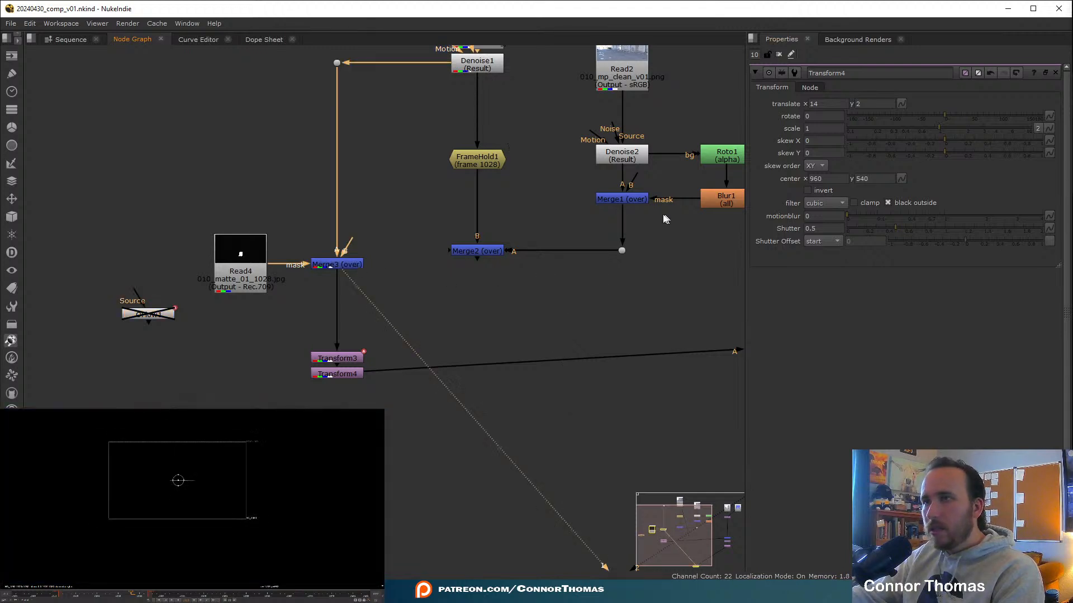
pyautogui.moveTo(520, 95); pyautogui.dragTo(491, 170, button='middle')
pyautogui.click(453, 141)
pyautogui.press('1')
pyautogui.moveTo(453, 283); pyautogui.dragTo(335, 254, button='middle')
pyautogui.moveTo(501, 271); pyautogui.dragTo(374, 226, button='middle')
pyautogui.click(218, 257)
pyautogui.press('1')
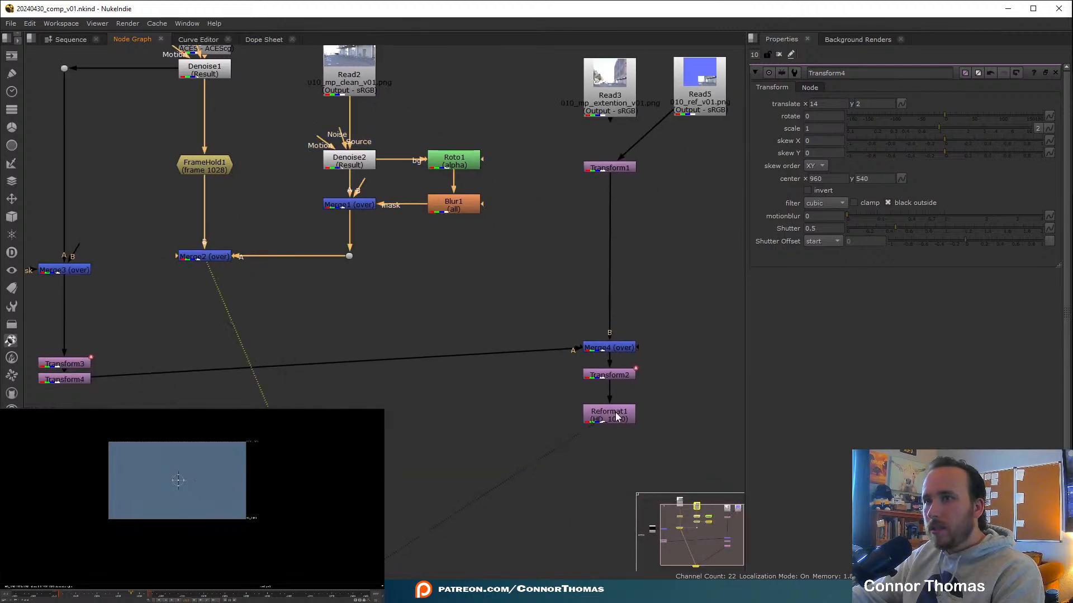
pyautogui.click(616, 415)
pyautogui.press('2')
pyautogui.click(644, 384)
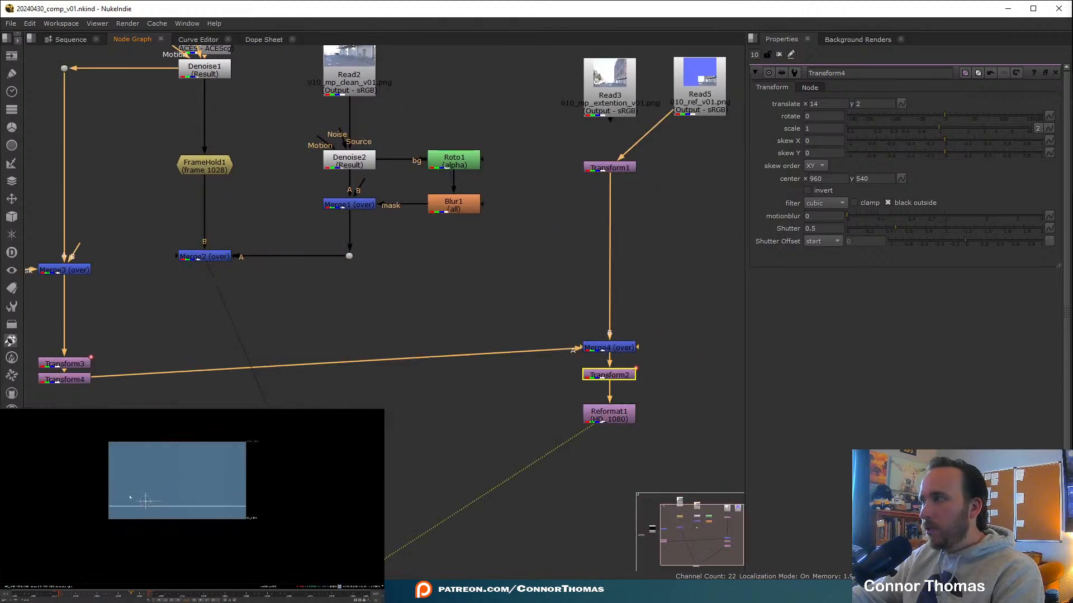
# Close and relaunch Nuke, reopen the recent comp 20240430_comp_v01.nkind, and dismiss the script warning.
pyautogui.click(1058, 10)
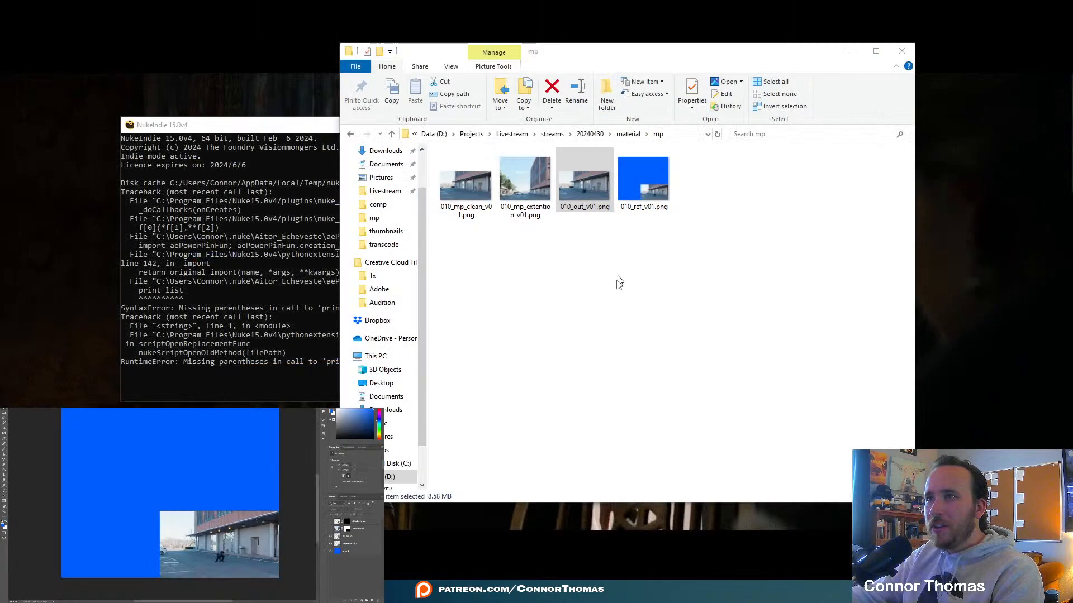
pyautogui.click(275, 122)
pyautogui.click(654, 125)
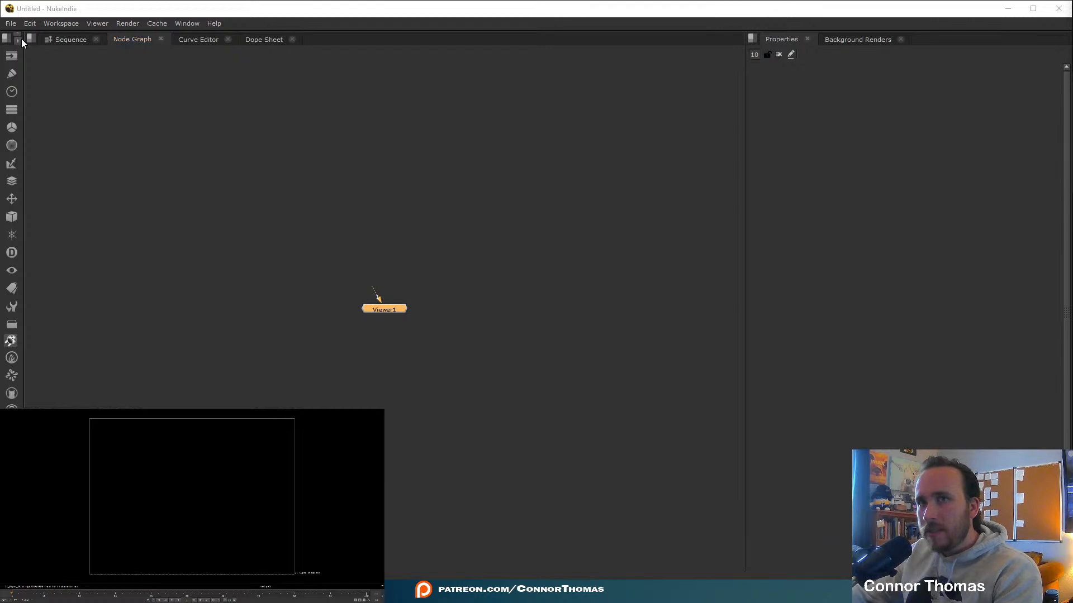
pyautogui.click(13, 23)
pyautogui.moveTo(83, 82)
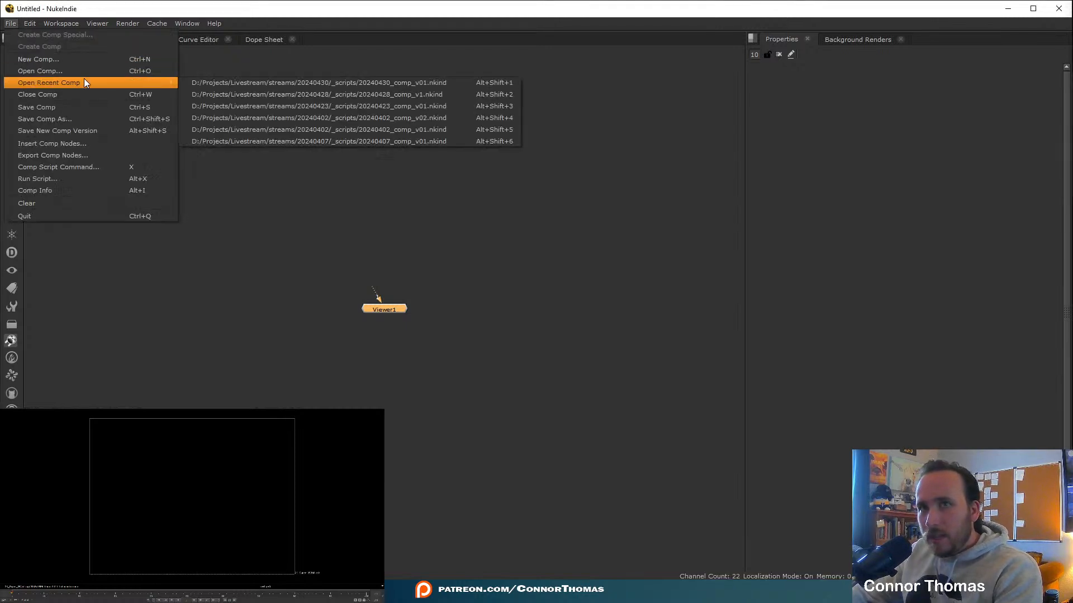
pyautogui.click(263, 82)
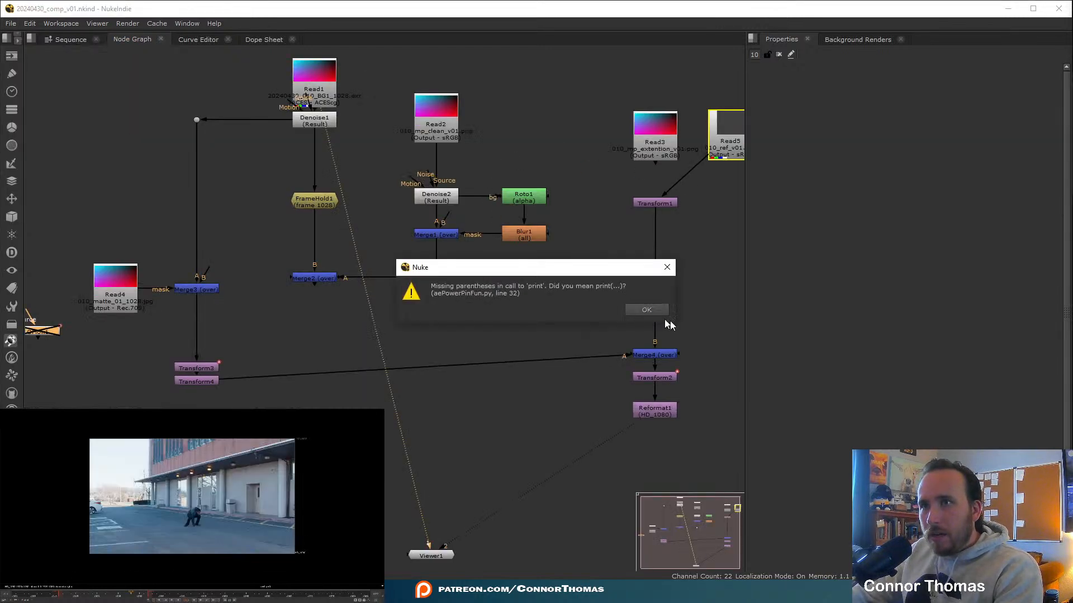
pyautogui.click(654, 310)
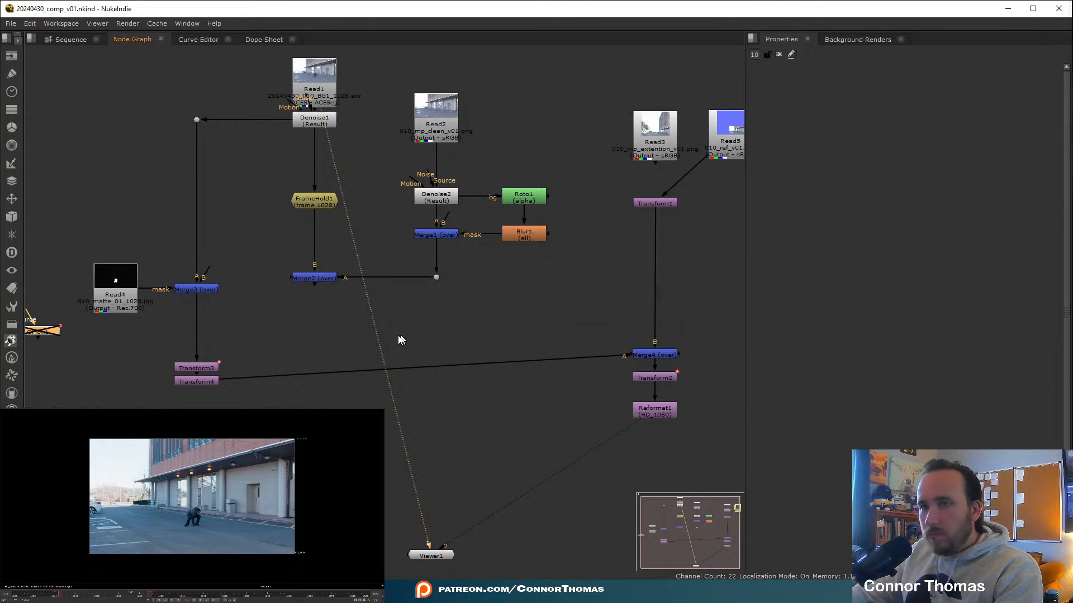
# View the Reformat1 output and set Transform4's translate to x 74, y 26.
pyautogui.press('2')
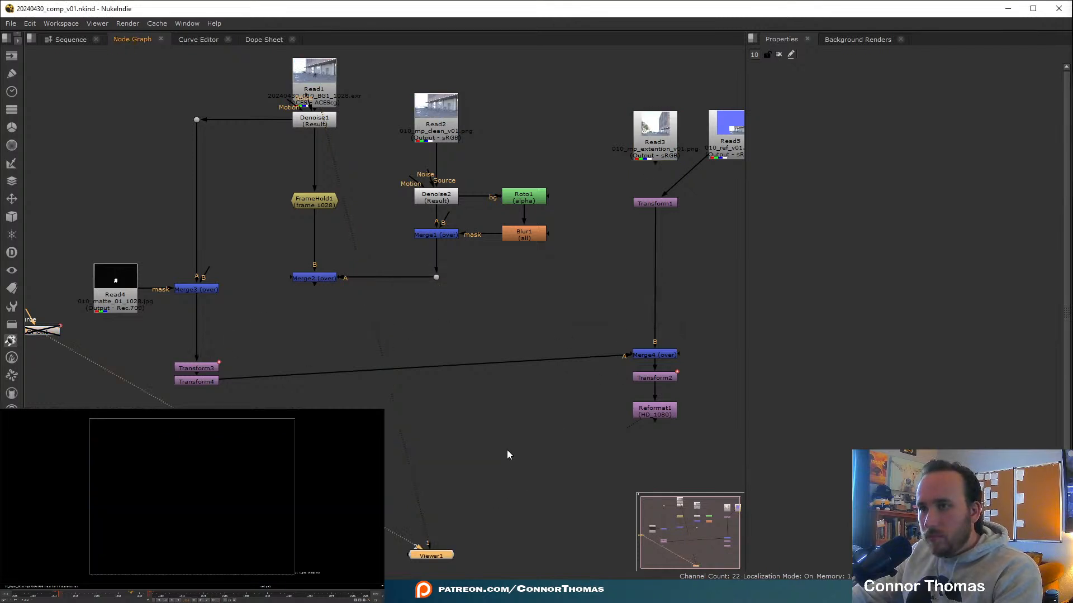
pyautogui.click(658, 415)
pyautogui.press('2')
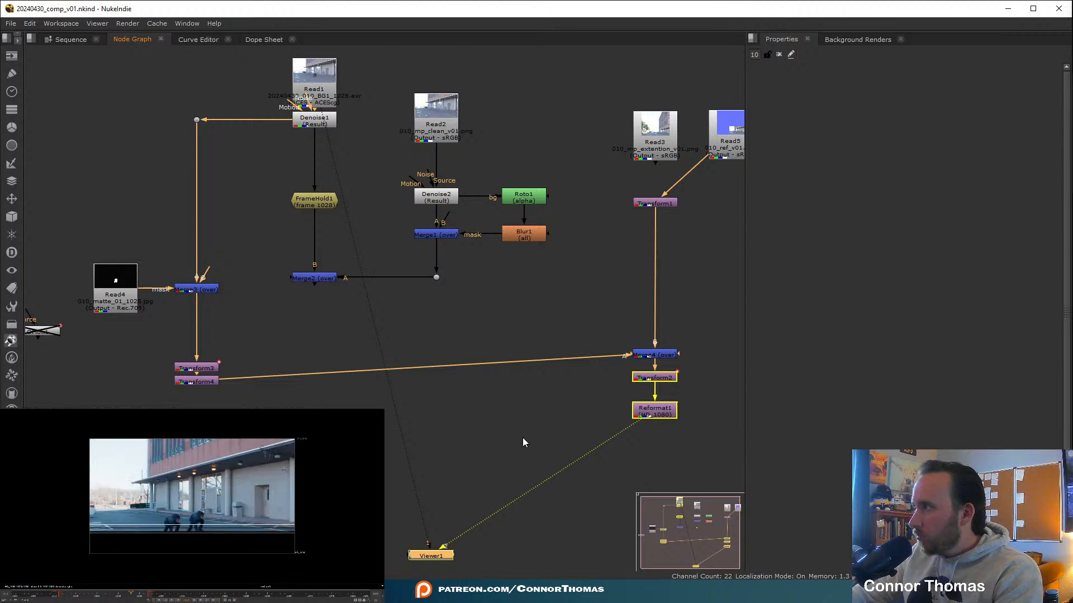
pyautogui.doubleClick(202, 382)
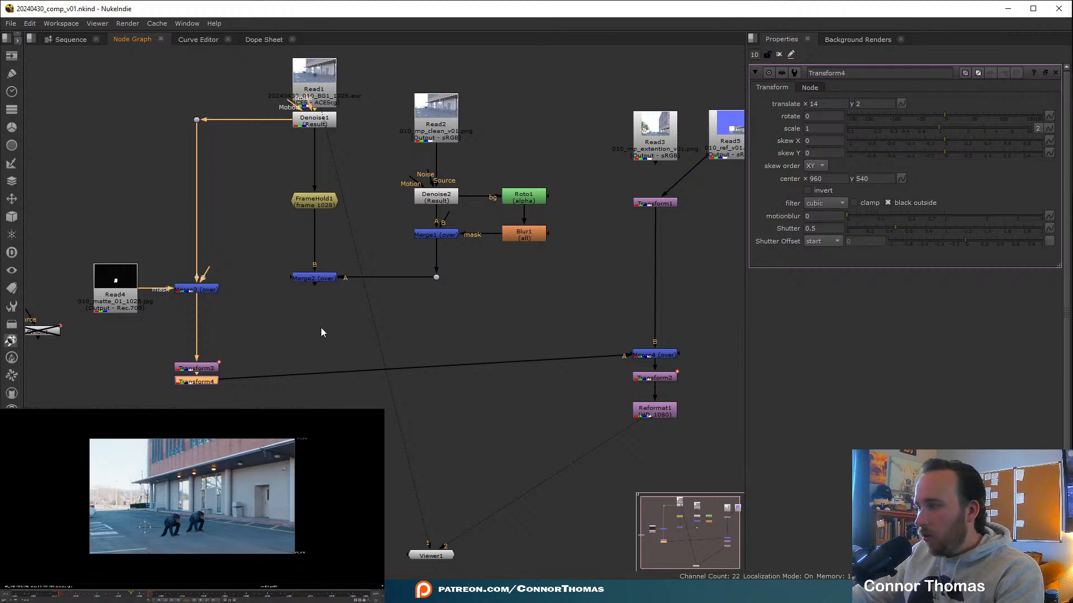
pyautogui.moveTo(344, 296); pyautogui.dragTo(381, 270, button='middle')
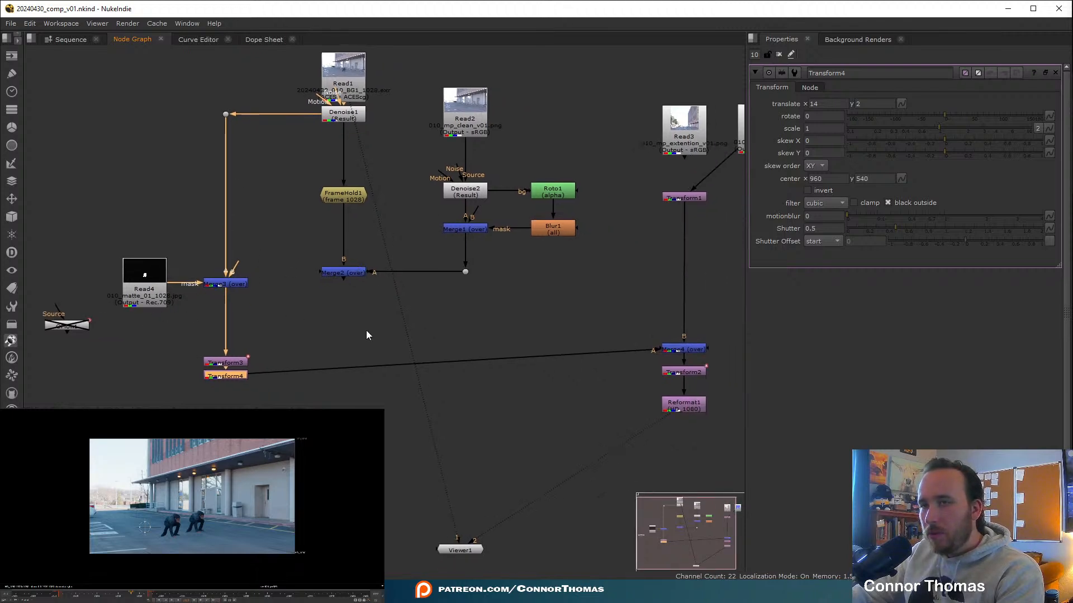
pyautogui.moveTo(366, 331); pyautogui.dragTo(276, 307, button='middle')
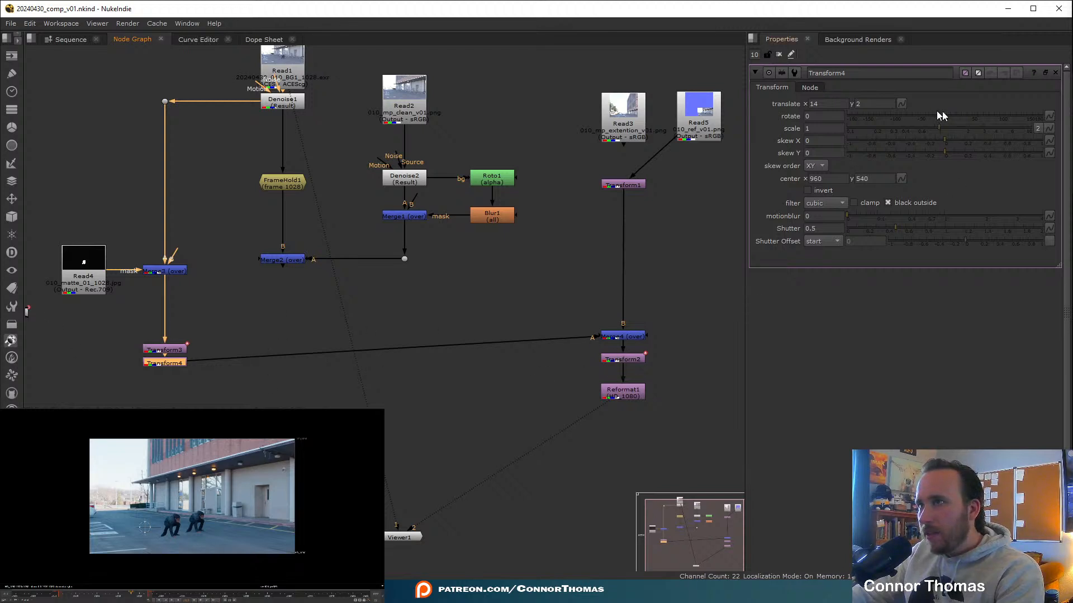
pyautogui.moveTo(148, 527); pyautogui.dragTo(152, 525)
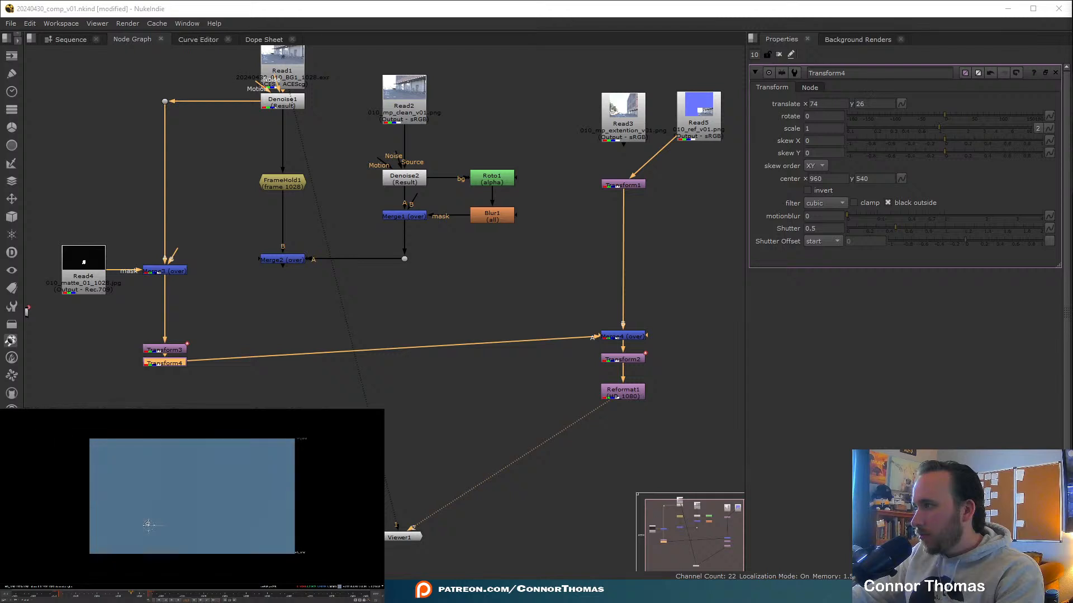
# Add a Write node below Merge3 and insert the detached OFlow1 node between Merge3 and the Write node.
pyautogui.moveTo(268, 334); pyautogui.dragTo(578, 313, button='middle')
pyautogui.scroll(3, 368, 330)
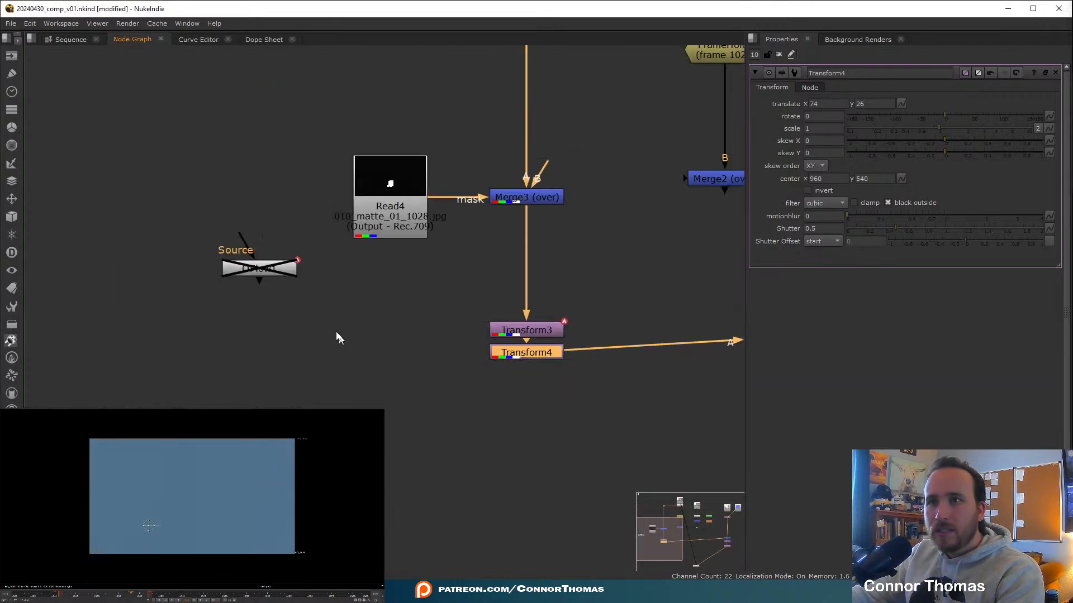
pyautogui.click(273, 272)
pyautogui.moveTo(511, 231); pyautogui.dragTo(278, 277, button='middle')
pyautogui.scroll(-1, 278, 277)
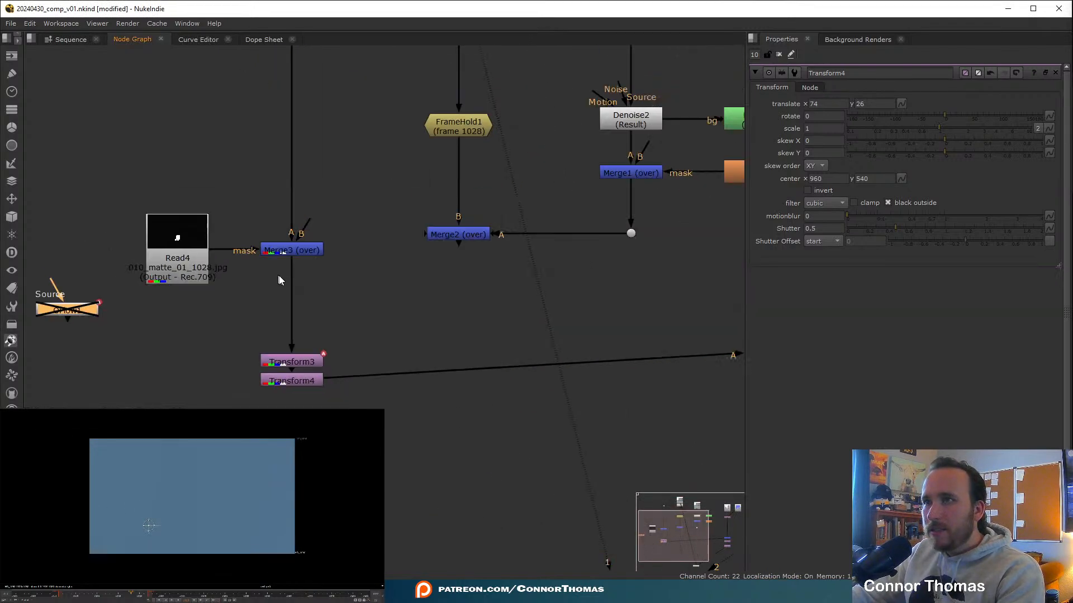
pyautogui.click(299, 250)
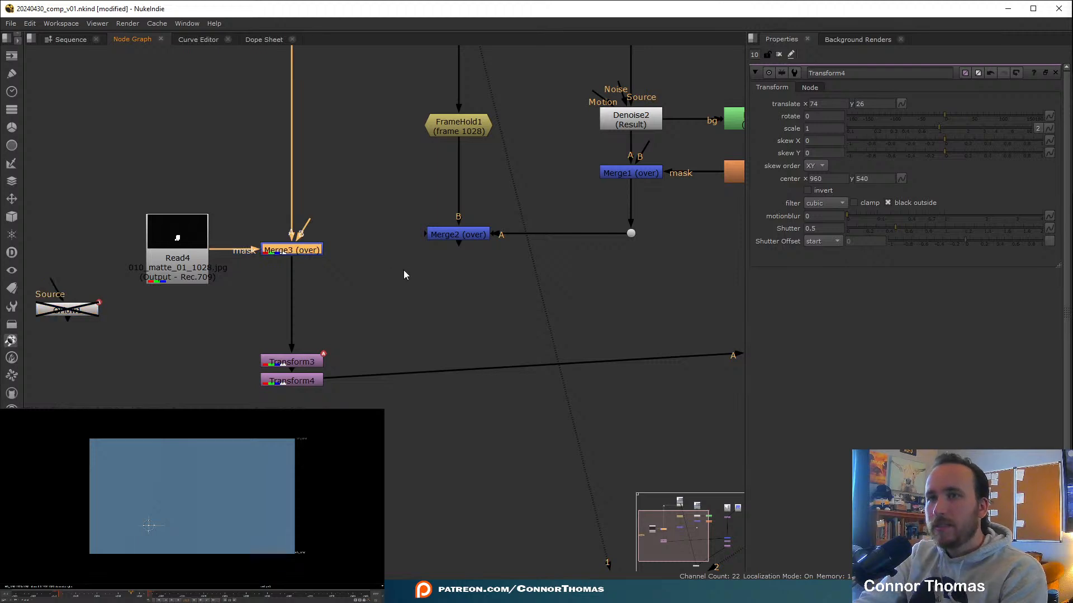
pyautogui.press('w')
pyautogui.moveTo(320, 269); pyautogui.dragTo(317, 309)
pyautogui.moveTo(78, 311); pyautogui.dragTo(300, 281)
# View the OFlow1 and Write1 outputs, enable OFlow1, and open the Write1 node's settings.
pyautogui.press('1')
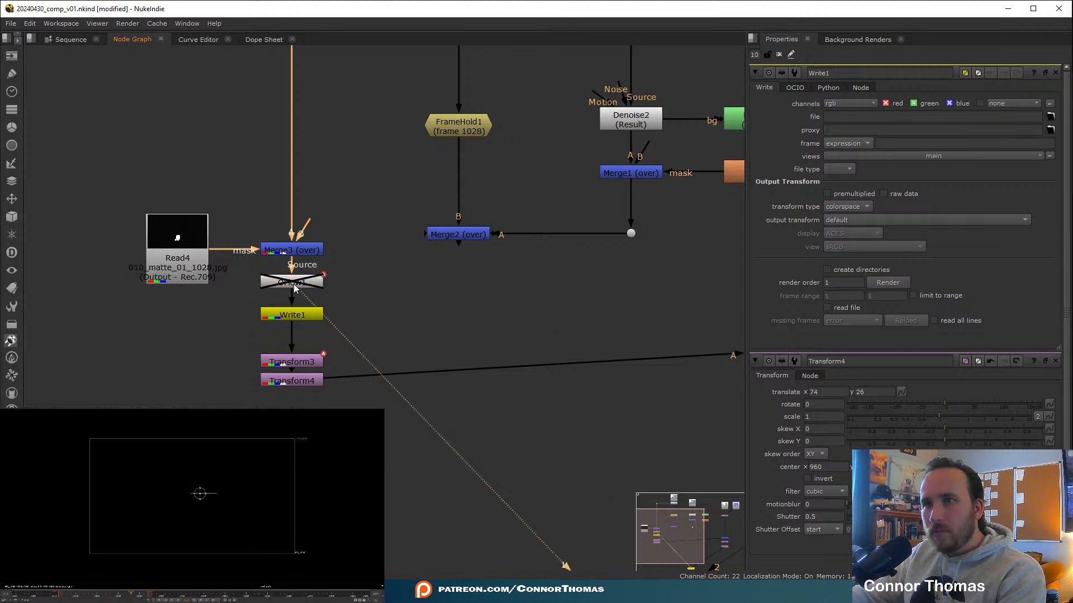
pyautogui.click(291, 311)
pyautogui.press('1')
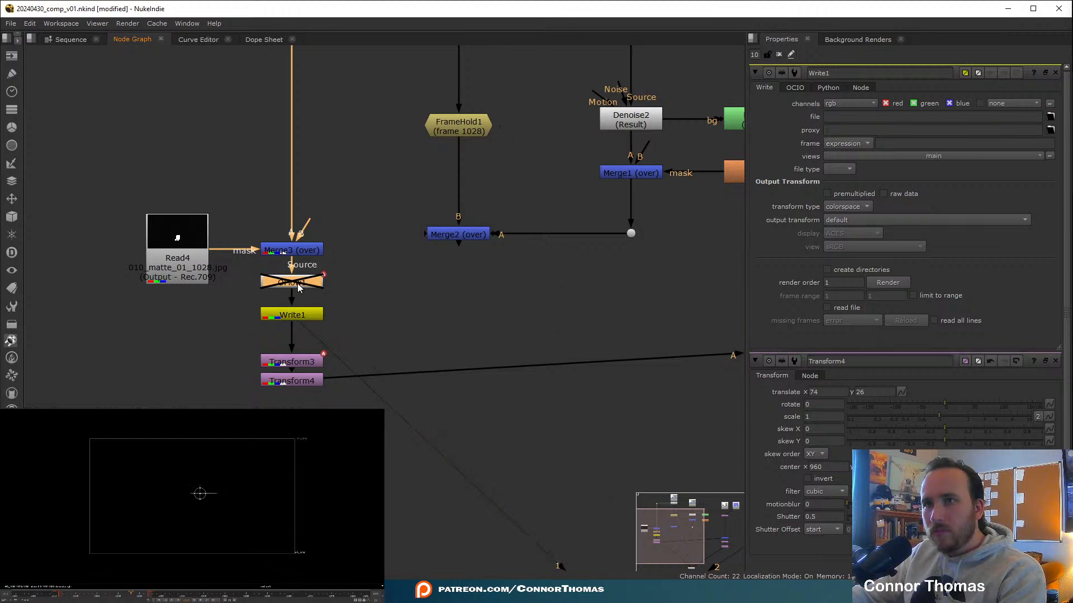
pyautogui.doubleClick(297, 283)
pyautogui.press('d')
pyautogui.click(302, 317)
pyautogui.doubleClick(301, 316)
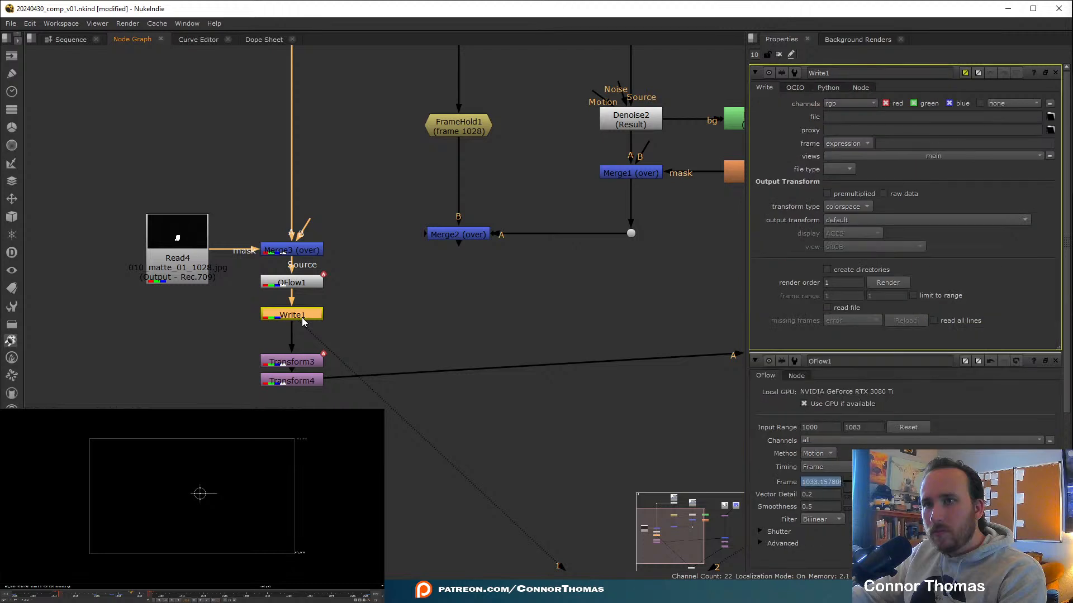
# Close the OFlow1 settings and create a "retime" folder inside the project's material folder for the Write1 output.
pyautogui.click(1056, 361)
pyautogui.click(1051, 118)
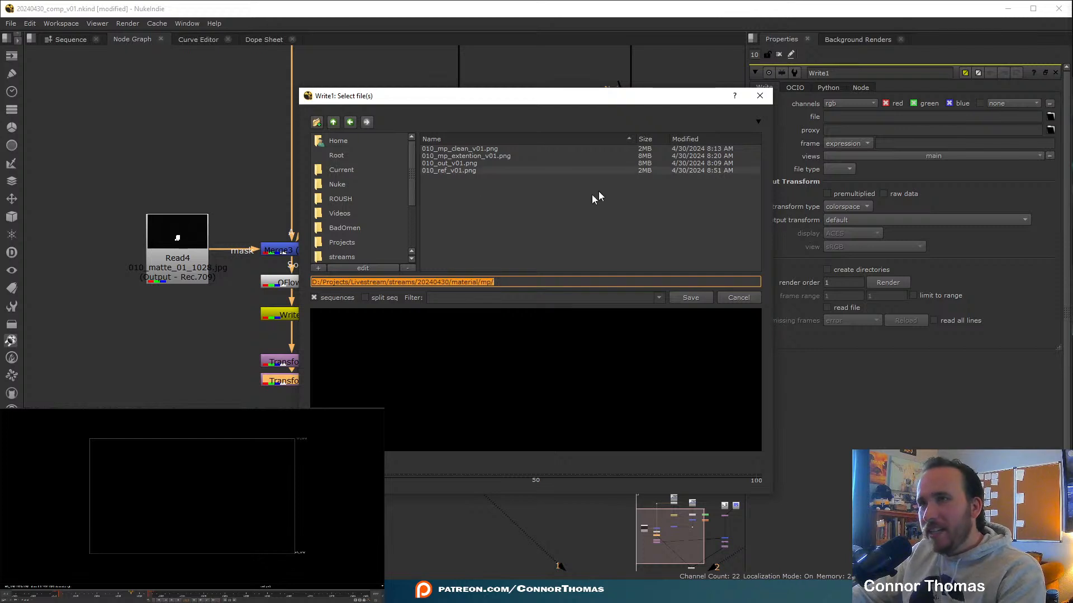
pyautogui.click(332, 123)
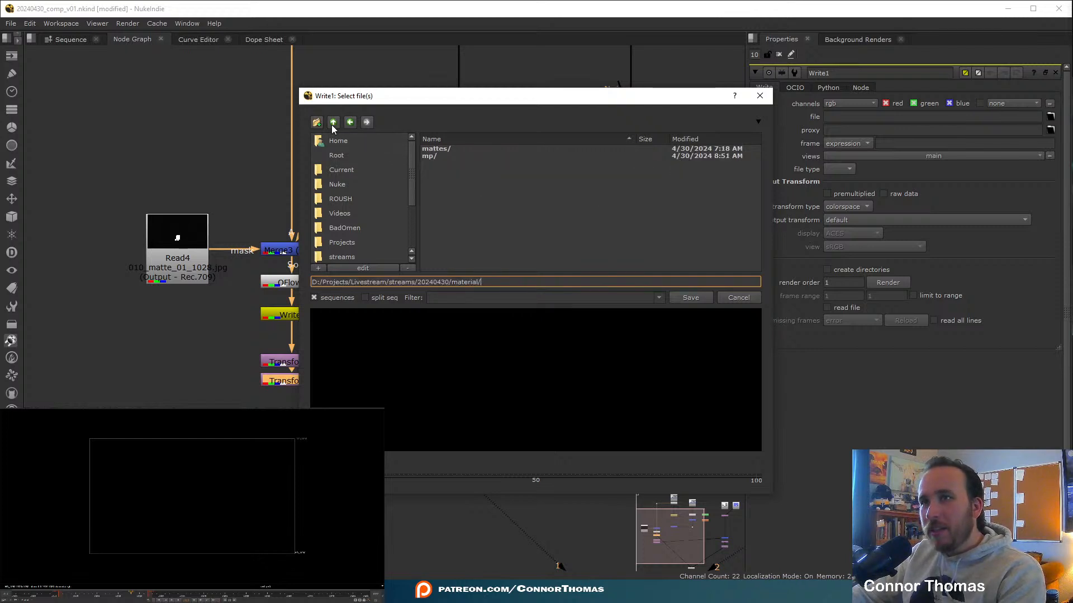
pyautogui.click(317, 122)
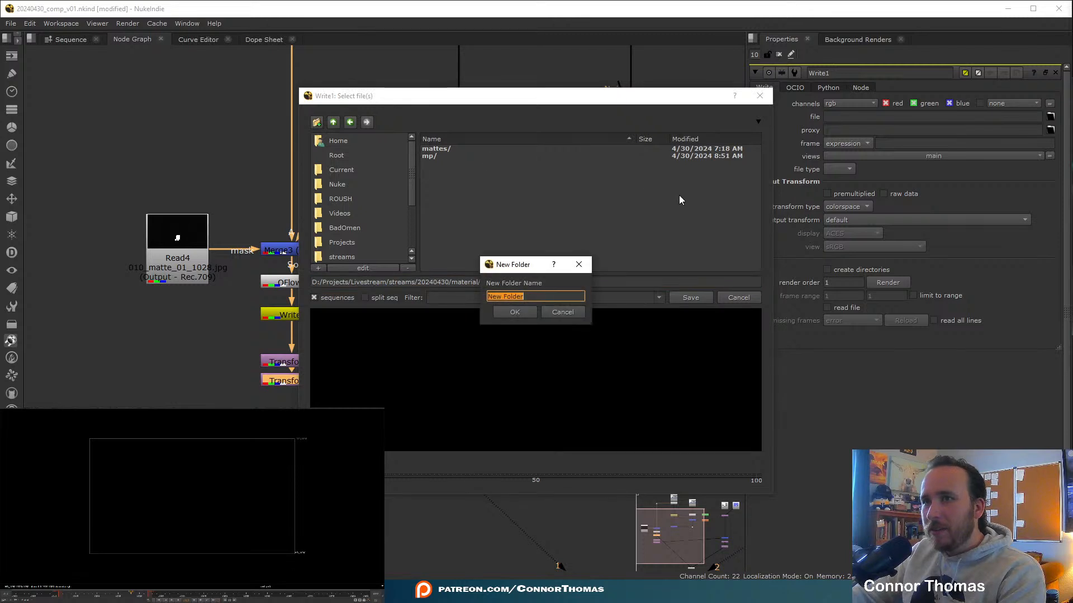
pyautogui.write('retime')
pyautogui.press('Return')
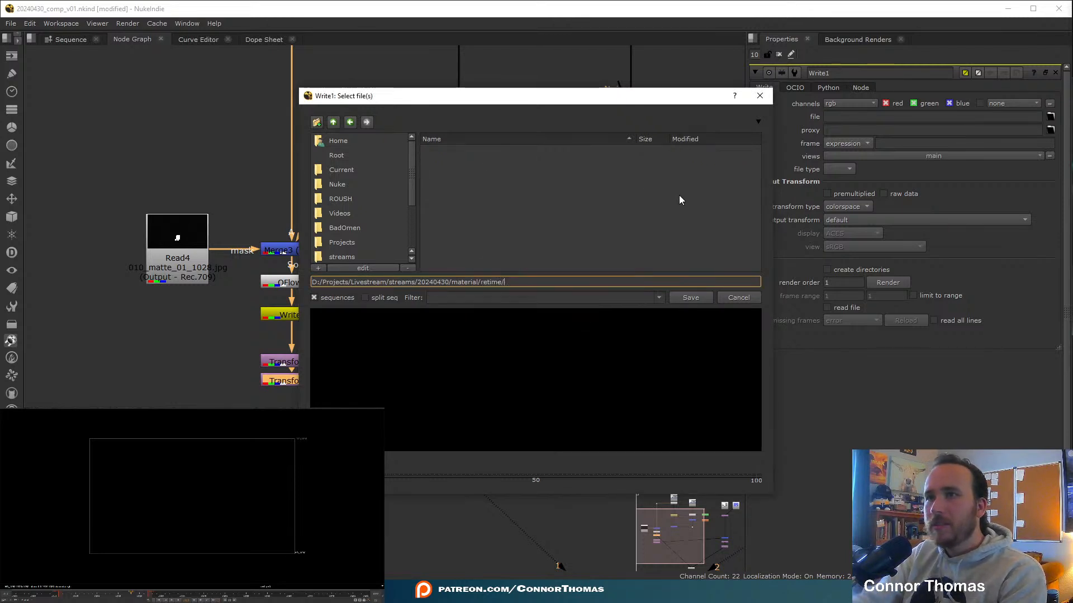
# Set the Write1 output file to 010_v001/010_v001.####.exr inside the retime folder.
pyautogui.write('01')
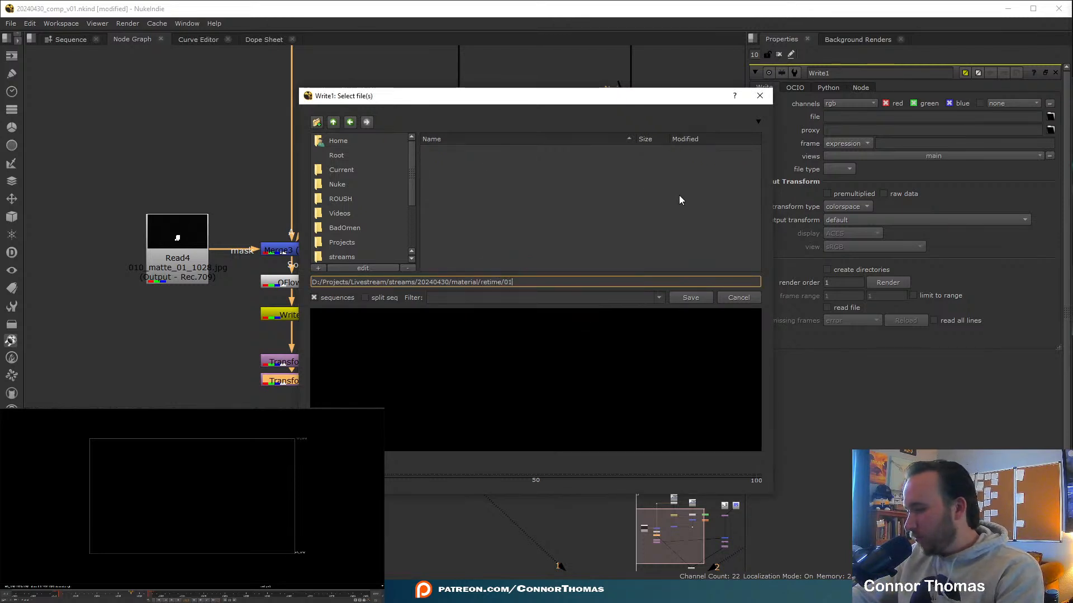
pyautogui.write('0_')
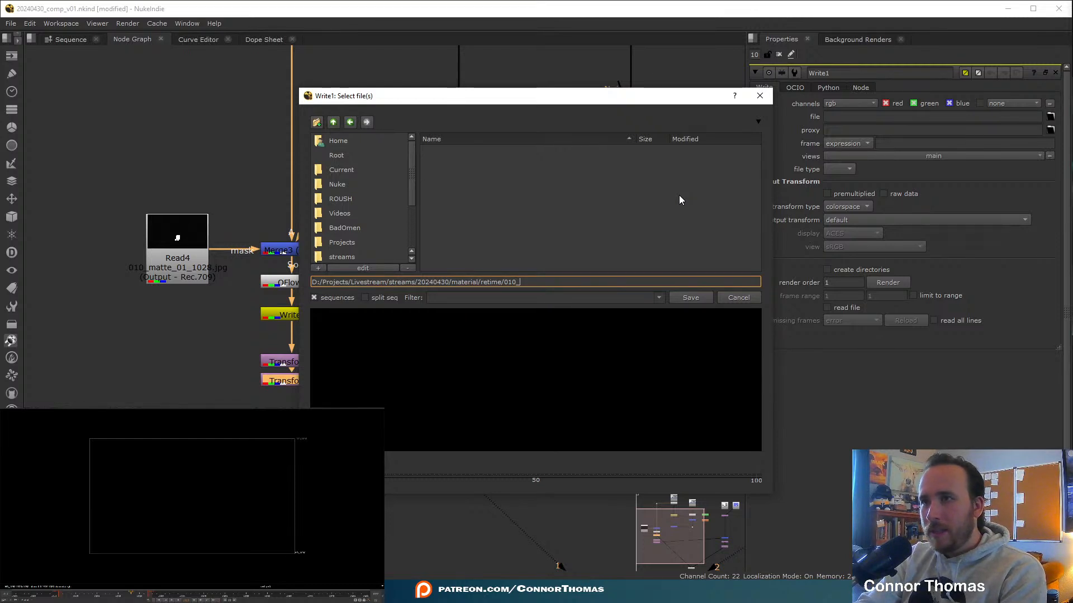
pyautogui.write('v001')
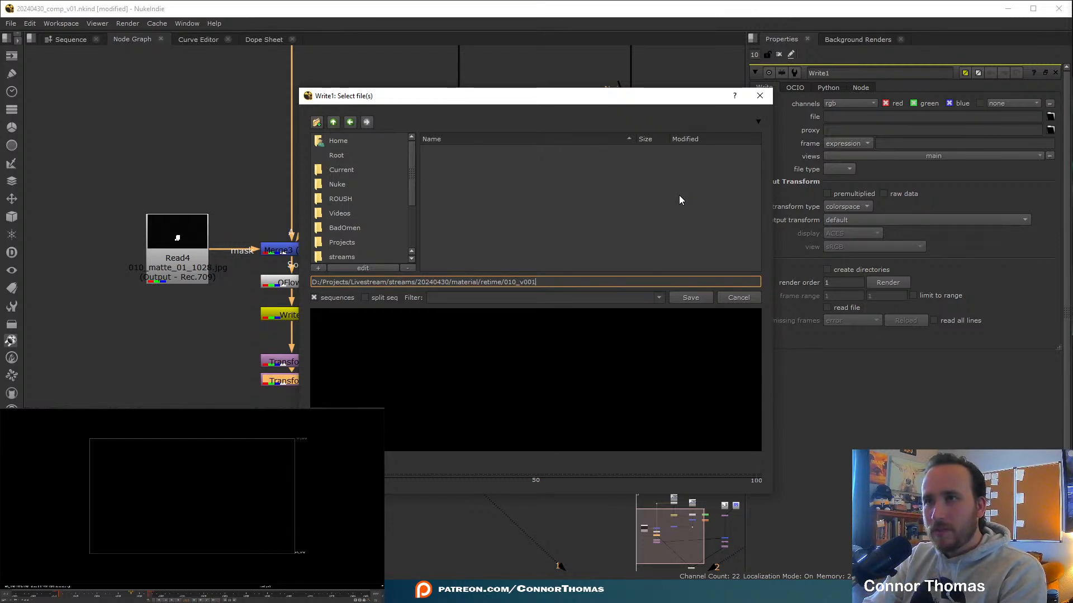
pyautogui.hotkey('ctrl', 'shift', 'Left')
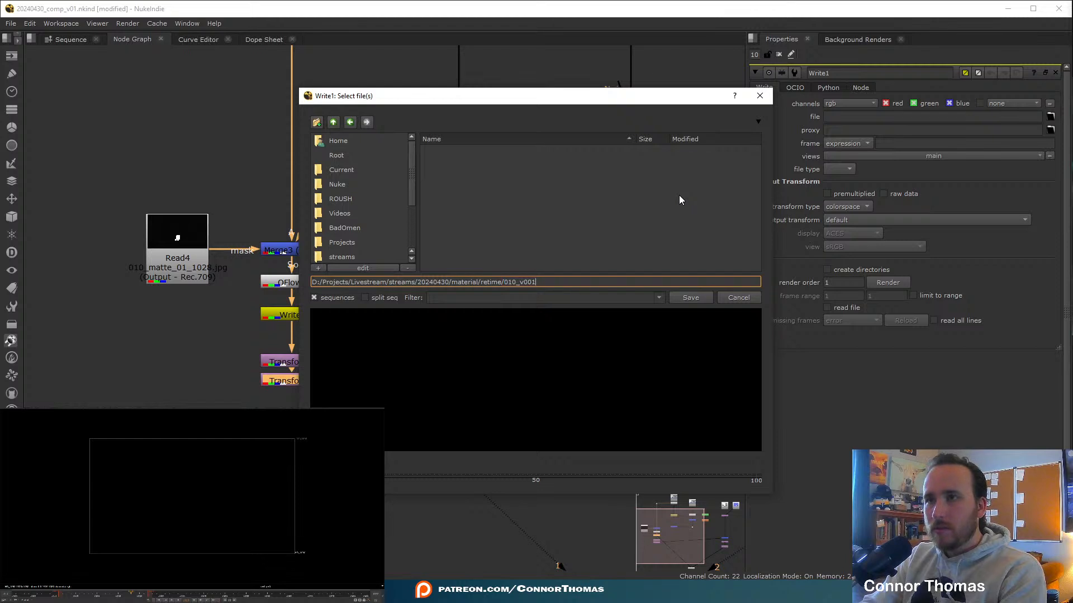
pyautogui.write('010_v001')
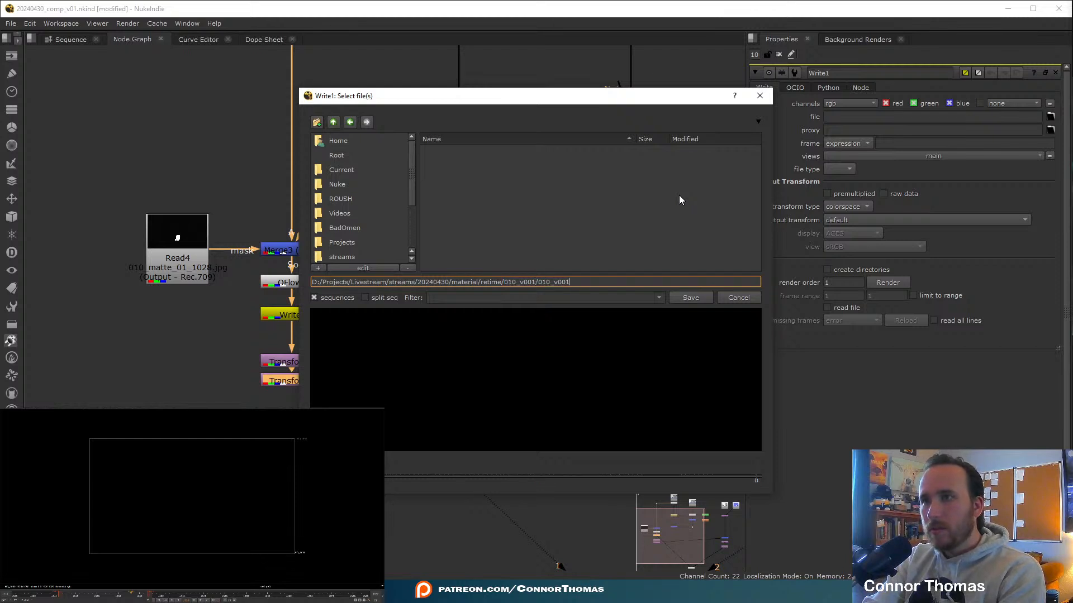
pyautogui.write('.#')
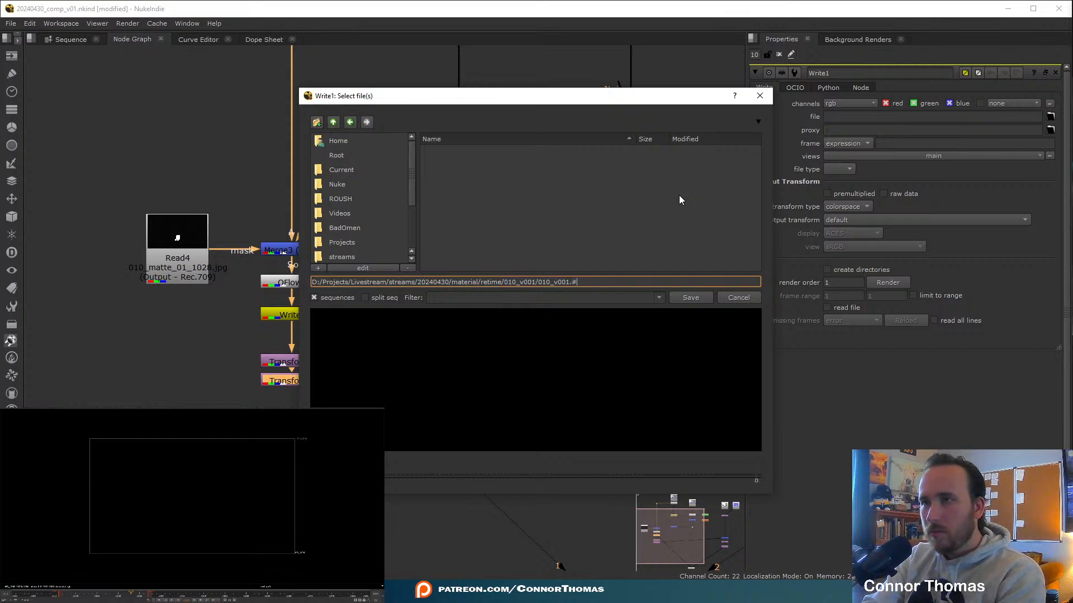
pyautogui.write('###.exr')
pyautogui.press('Return')
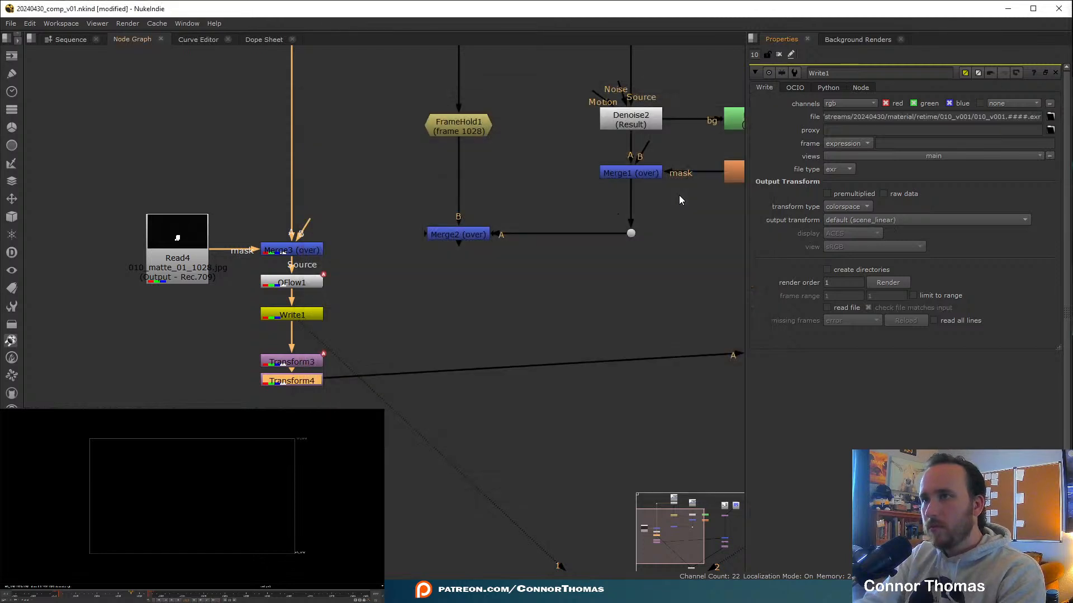
# Set Write1 to output all channels with the ACES - ACEScg output transform.
pyautogui.click(834, 103)
pyautogui.click(845, 122)
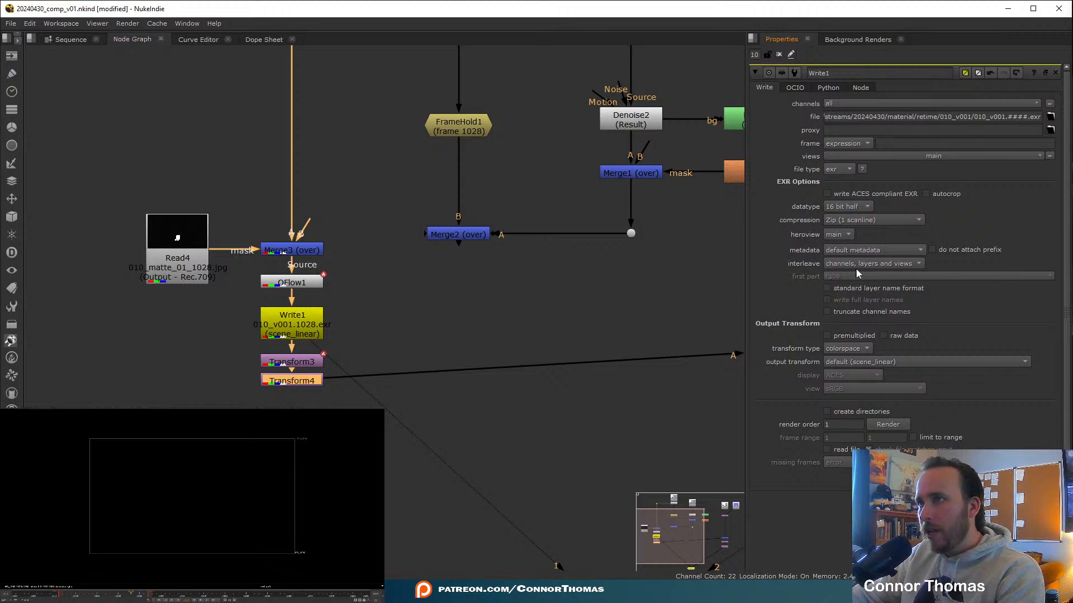
pyautogui.click(881, 363)
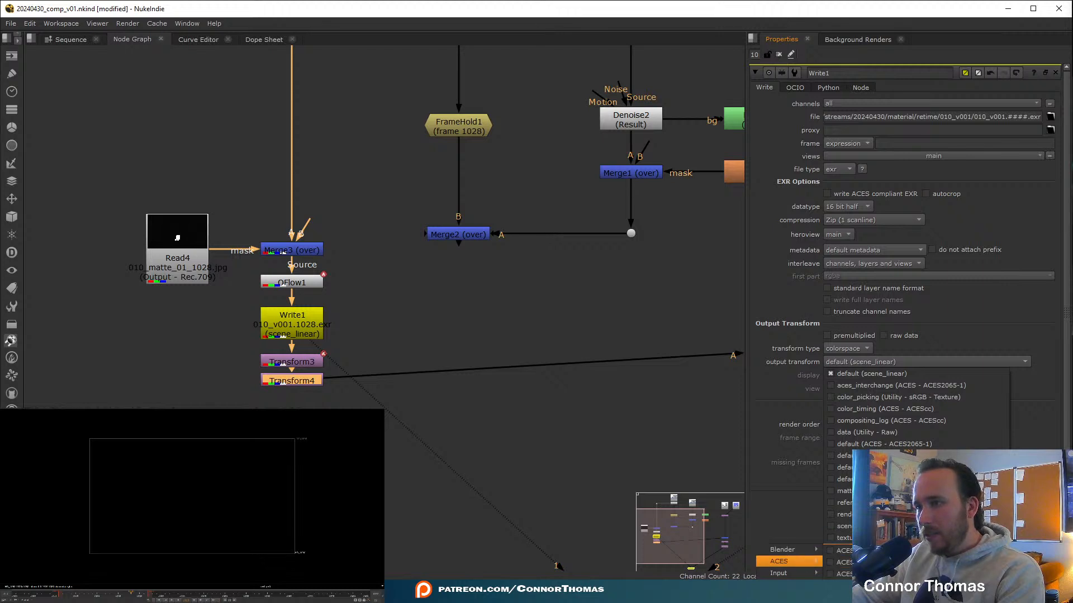
pyautogui.click(871, 586)
# Enable directory creation on Write1 and render the input frame range 1000-1083.
pyautogui.moveTo(246, 271); pyautogui.dragTo(223, 295, button='middle')
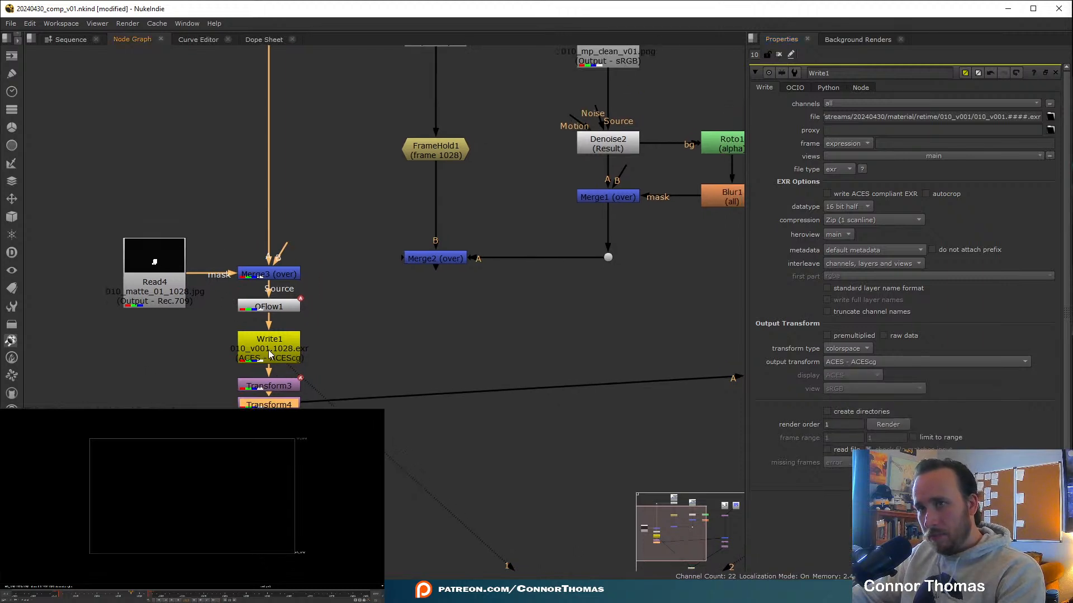
pyautogui.doubleClick(272, 359)
pyautogui.moveTo(337, 387); pyautogui.dragTo(273, 362, button='middle')
pyautogui.click(220, 328)
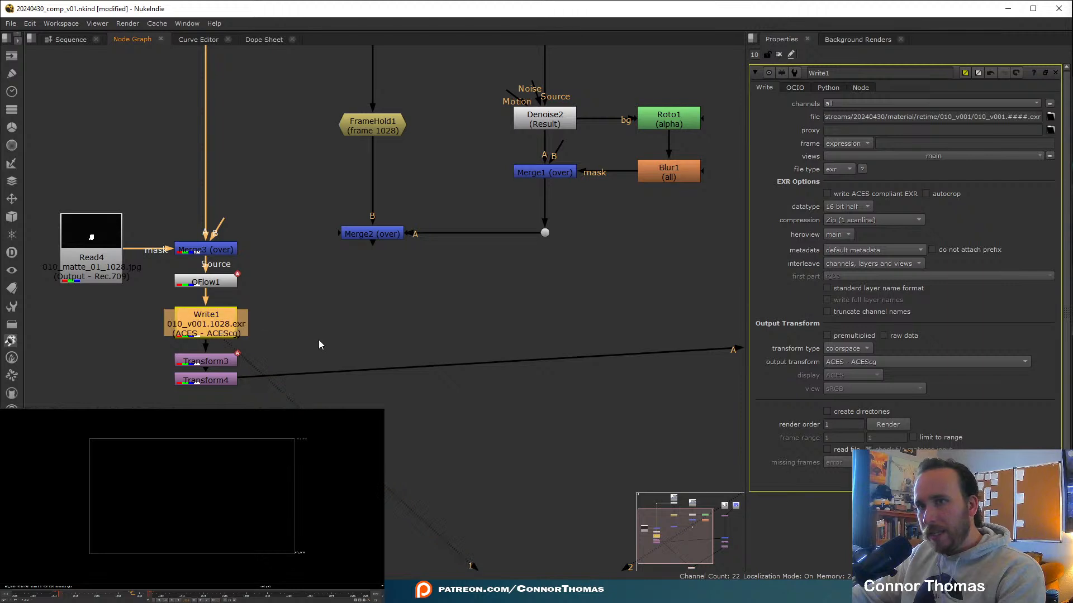
pyautogui.click(909, 422)
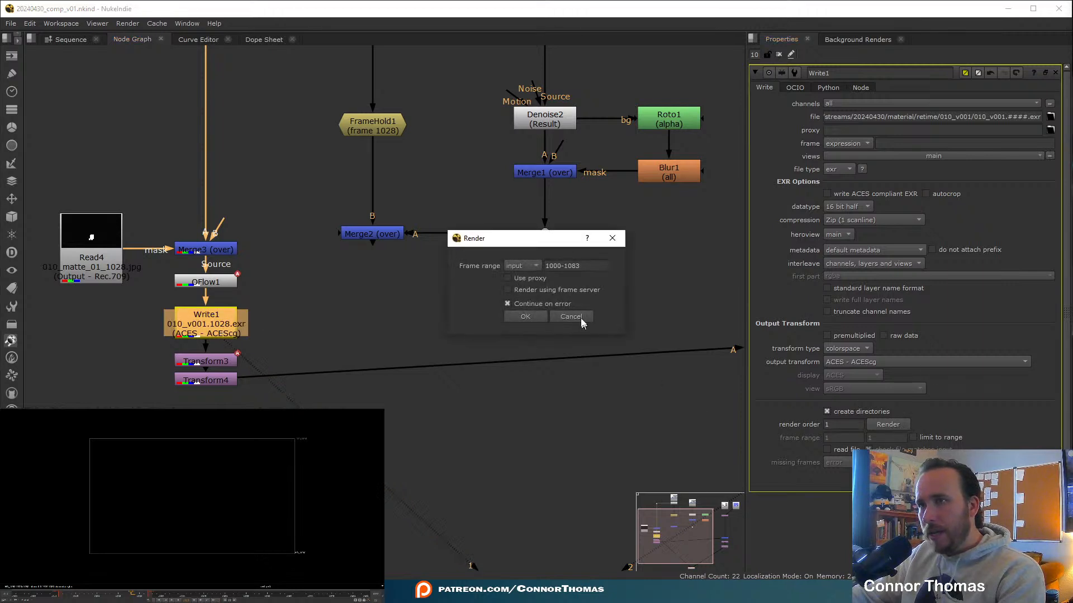
pyautogui.click(528, 315)
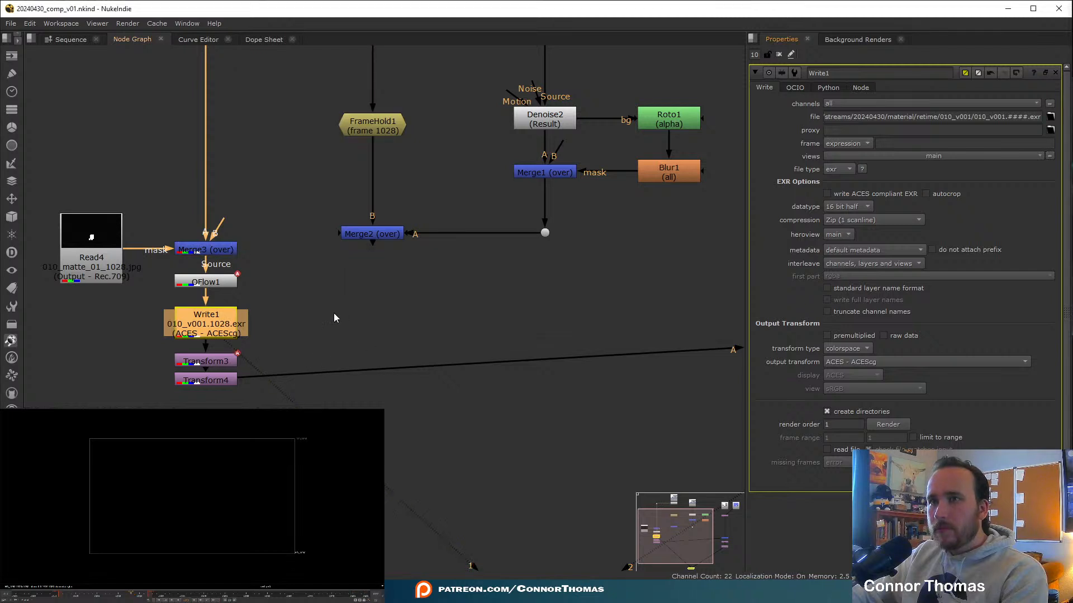
# Read in the rendered 010_v001 EXR sequence from the retime folder and view its output.
pyautogui.press('r')
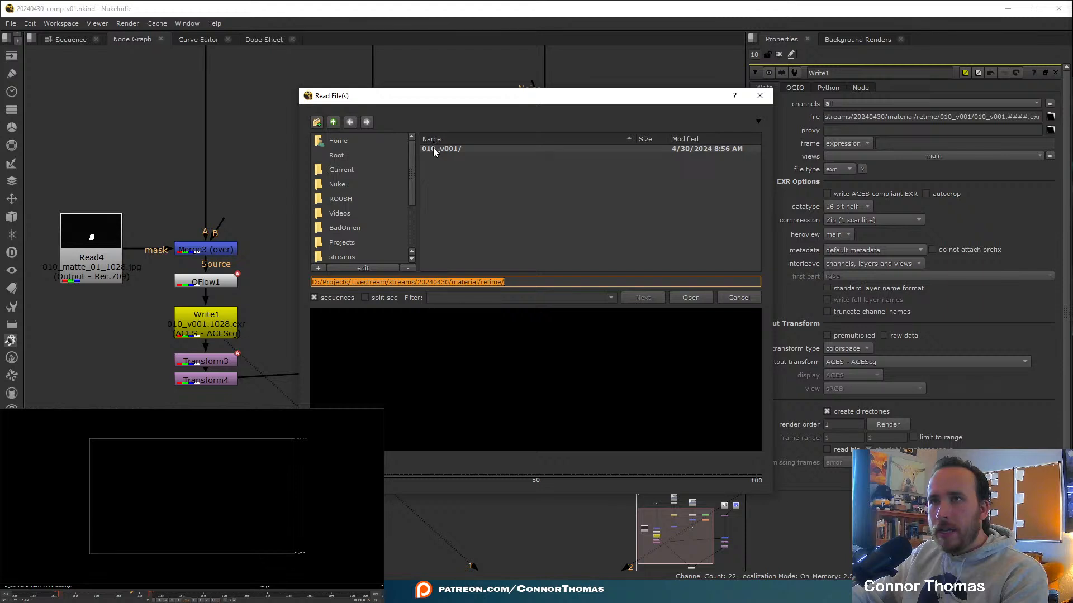
pyautogui.doubleClick(434, 149)
pyautogui.click(687, 298)
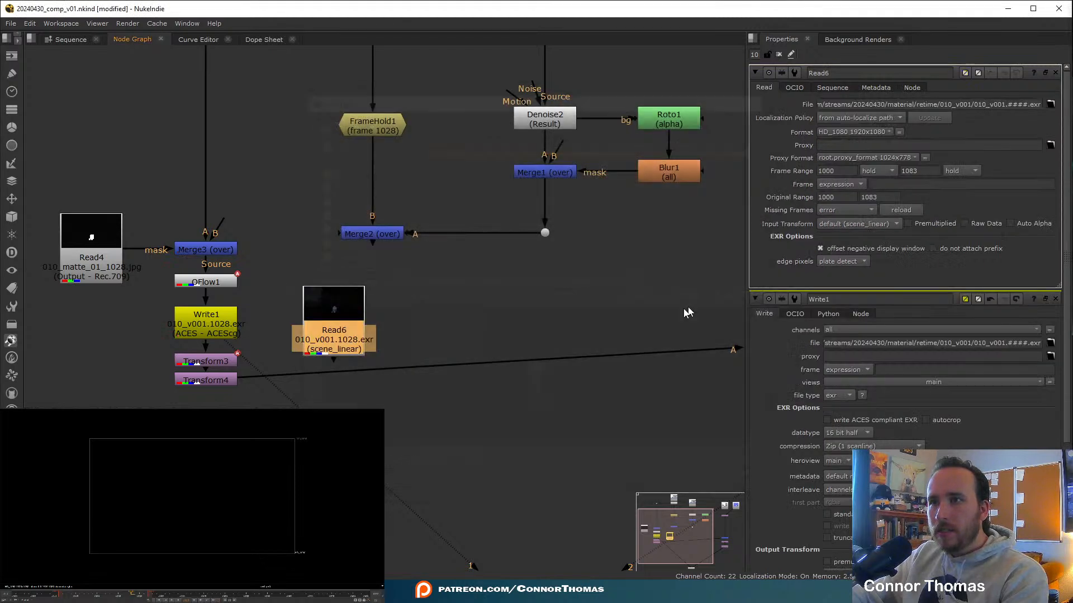
pyautogui.moveTo(334, 322); pyautogui.dragTo(333, 291)
pyautogui.press('1')
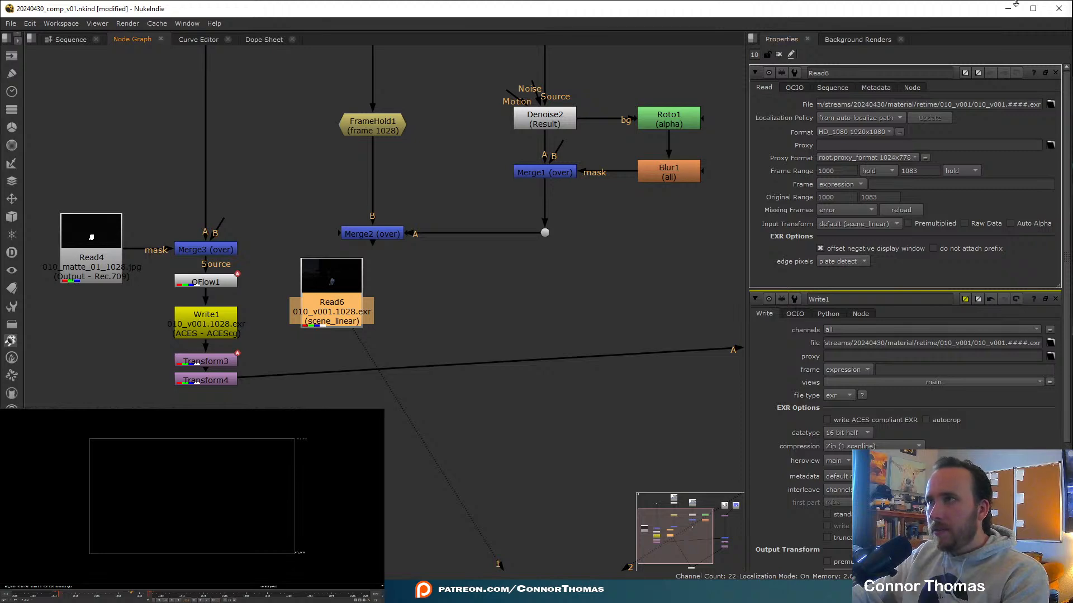
# Close Nuke saving the changes, relaunch it, reopen the recent comp 20240430_comp_v01.nkind, and dismiss the script warning.
pyautogui.click(1059, 9)
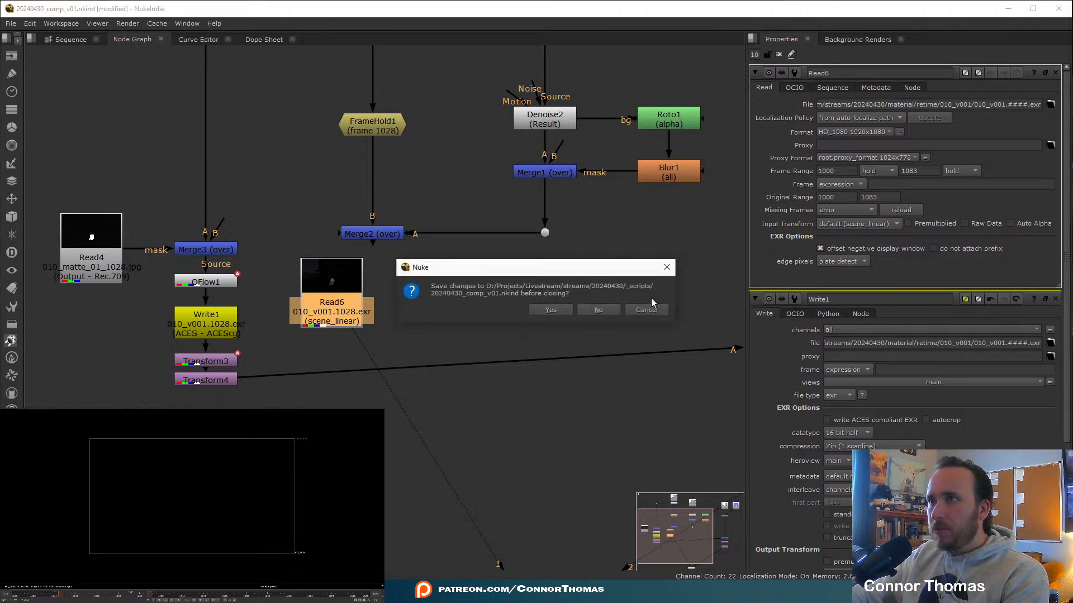
pyautogui.click(551, 310)
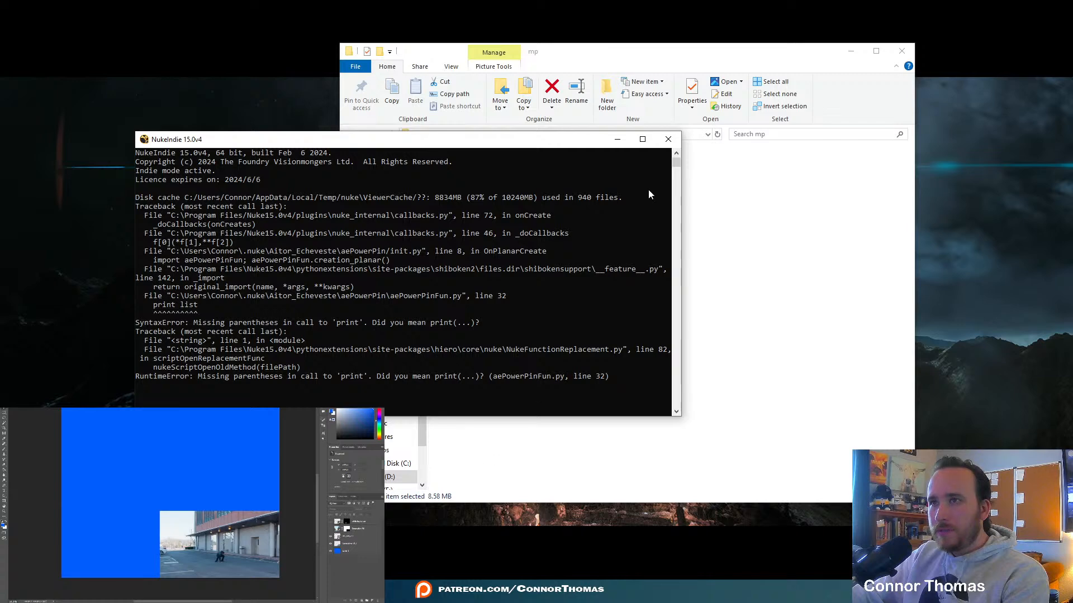
pyautogui.click(643, 139)
pyautogui.click(1069, 5)
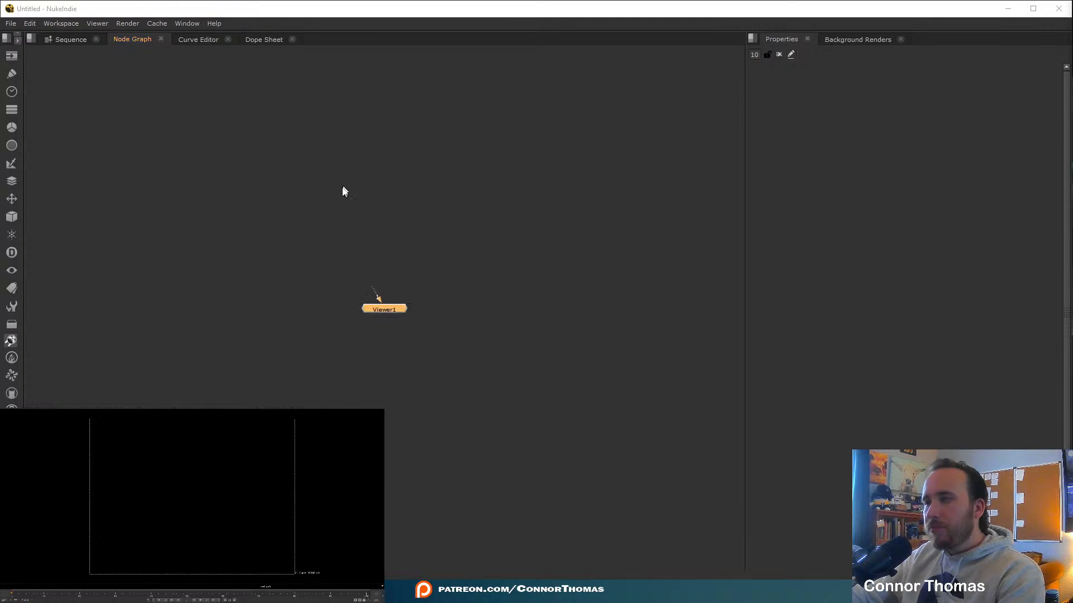
pyautogui.click(11, 23)
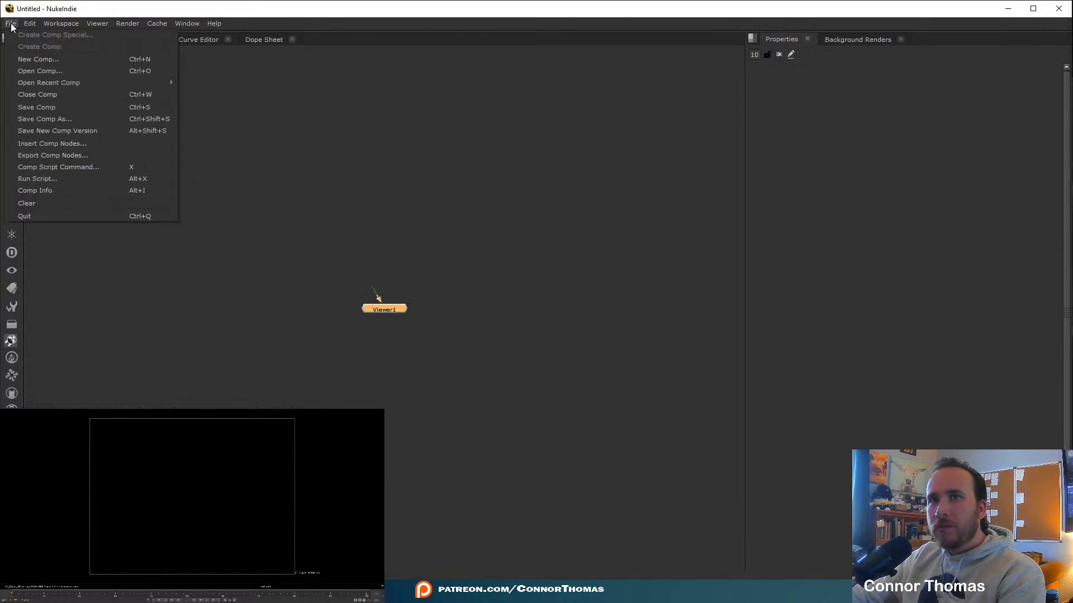
pyautogui.moveTo(117, 83)
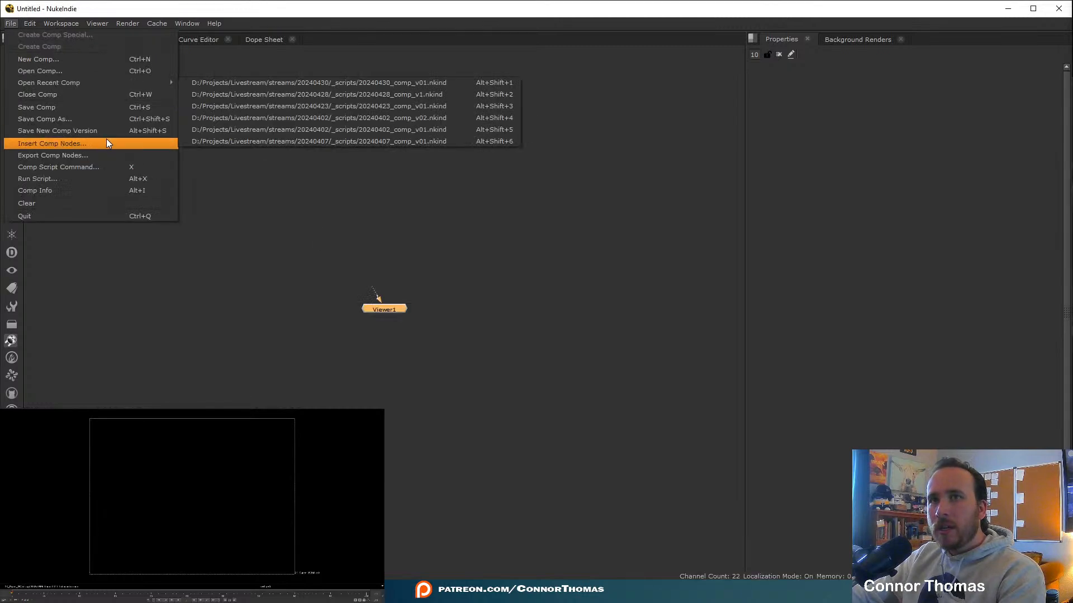
pyautogui.click(425, 83)
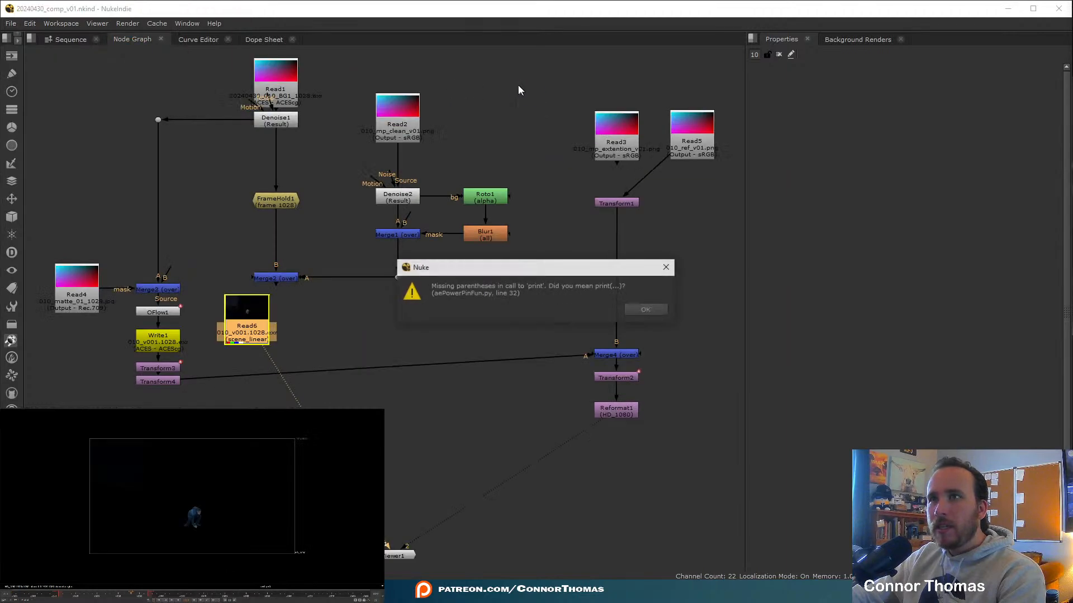
pyautogui.click(645, 309)
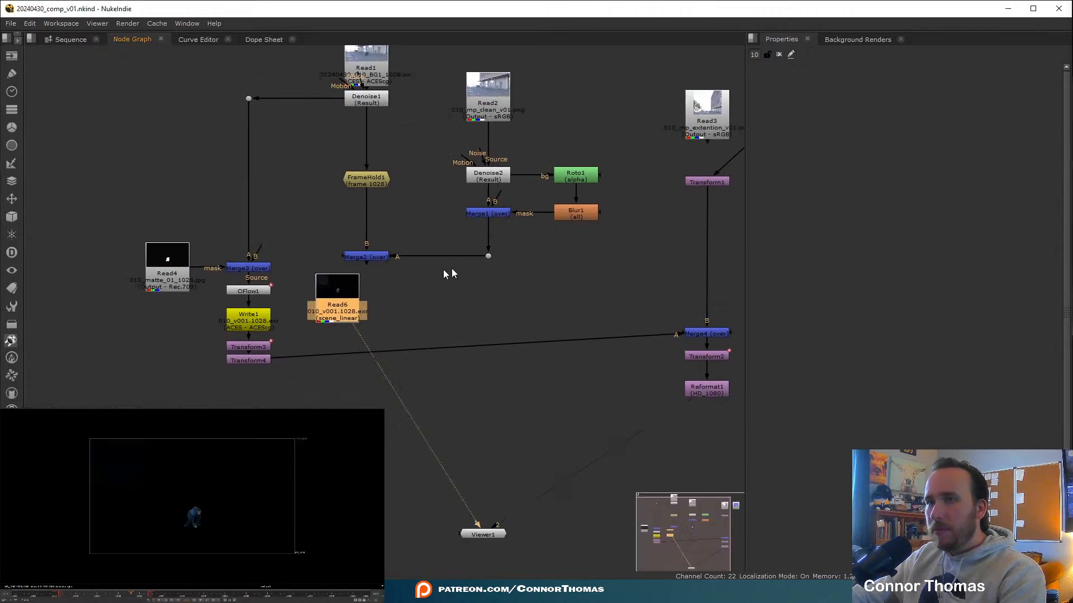
# Delete the OFlow1 node between Merge3 and Write1.
pyautogui.scroll(3, 316, 283)
pyautogui.moveTo(205, 367); pyautogui.dragTo(280, 330, button='middle')
pyautogui.moveTo(211, 238); pyautogui.dragTo(350, 276)
pyautogui.press('Delete')
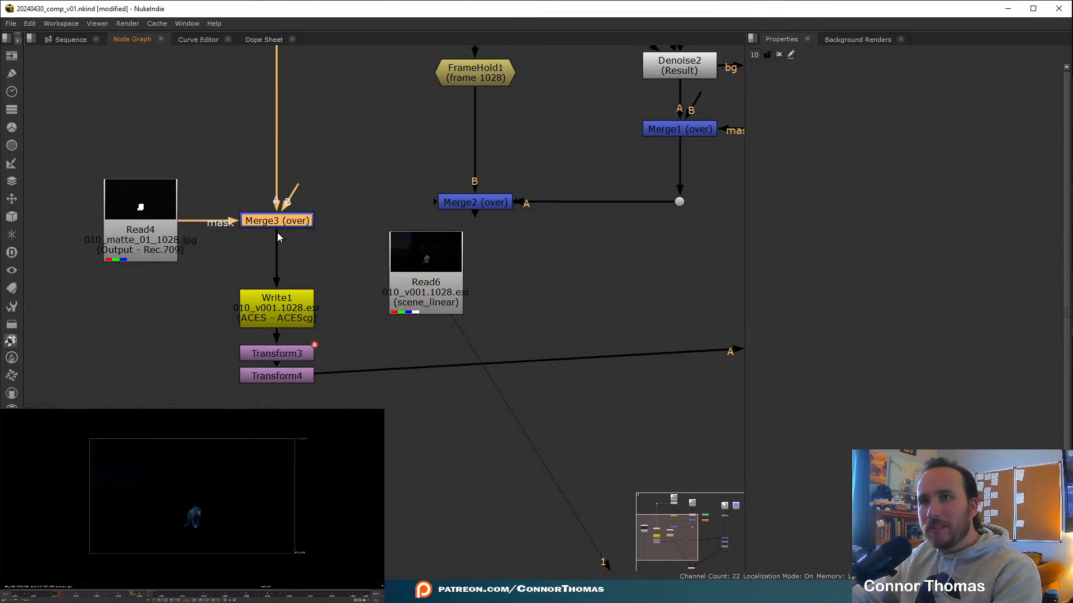
# Detach Write1 from the Merge3 and Transform3 chain and move Write1, Read4 and Merge3 up out of the way.
pyautogui.moveTo(277, 233); pyautogui.dragTo(317, 232)
pyautogui.moveTo(284, 302); pyautogui.dragTo(147, 93)
pyautogui.moveTo(85, 302); pyautogui.dragTo(354, 154)
pyautogui.moveTo(269, 219); pyautogui.dragTo(284, 76)
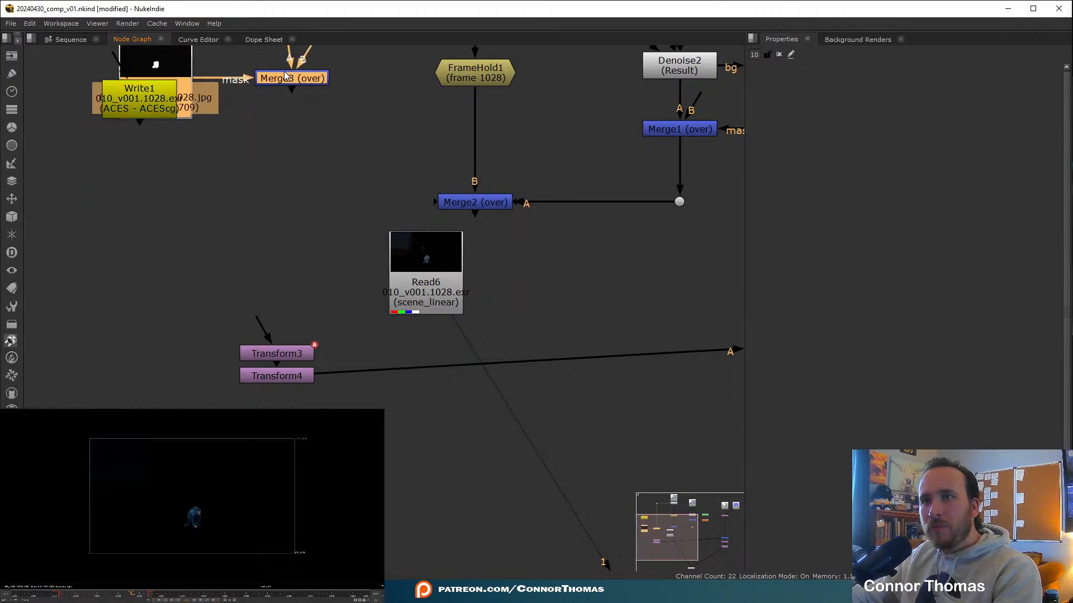
# Place the Read6 node above Transform3 and connect it as Transform3's input.
pyautogui.moveTo(449, 251); pyautogui.dragTo(304, 229)
pyautogui.moveTo(263, 322); pyautogui.dragTo(293, 251)
pyautogui.moveTo(292, 250); pyautogui.dragTo(289, 259)
pyautogui.click(287, 289)
# Set Read6's input transform to ACES - ACEScg and check its alpha channel in the viewer.
pyautogui.doubleClick(286, 291)
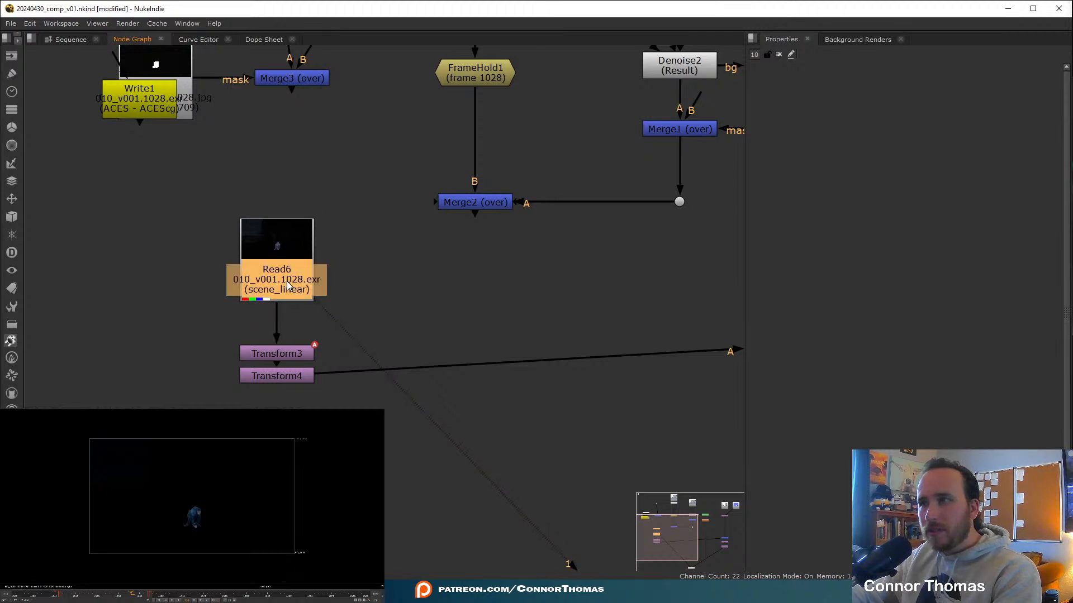
pyautogui.click(838, 224)
pyautogui.moveTo(1052, 425)
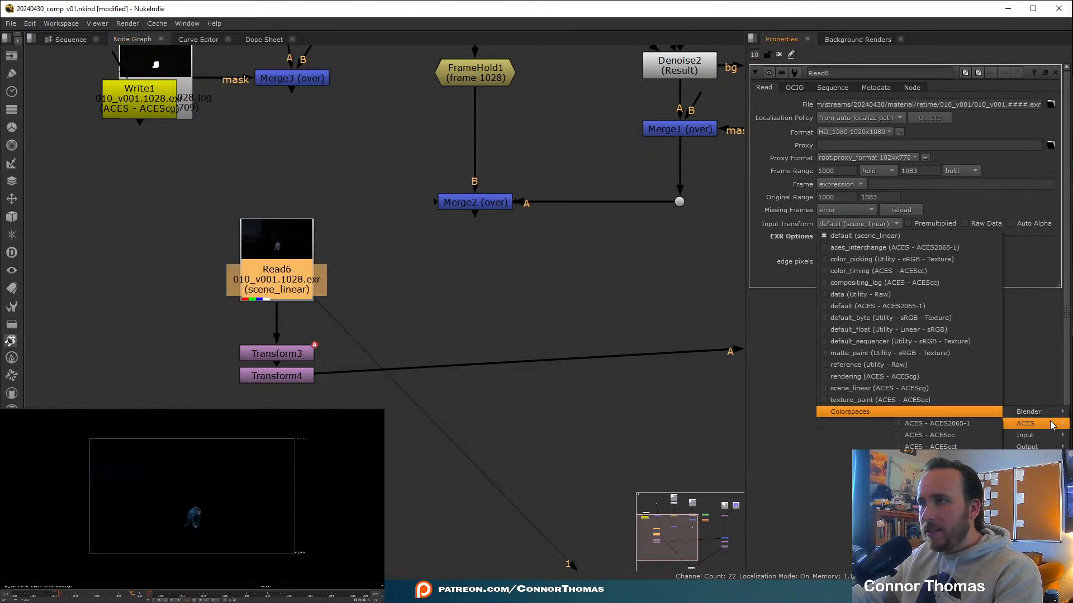
pyautogui.click(929, 459)
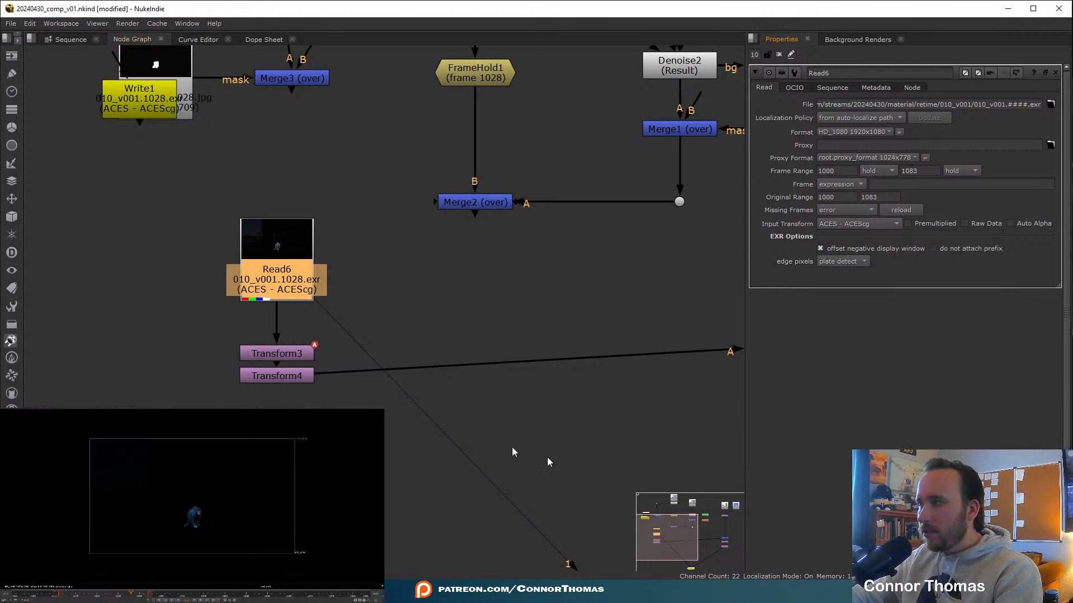
pyautogui.moveTo(466, 318); pyautogui.dragTo(332, 305, button='middle')
pyautogui.press('a')
pyautogui.press('a')
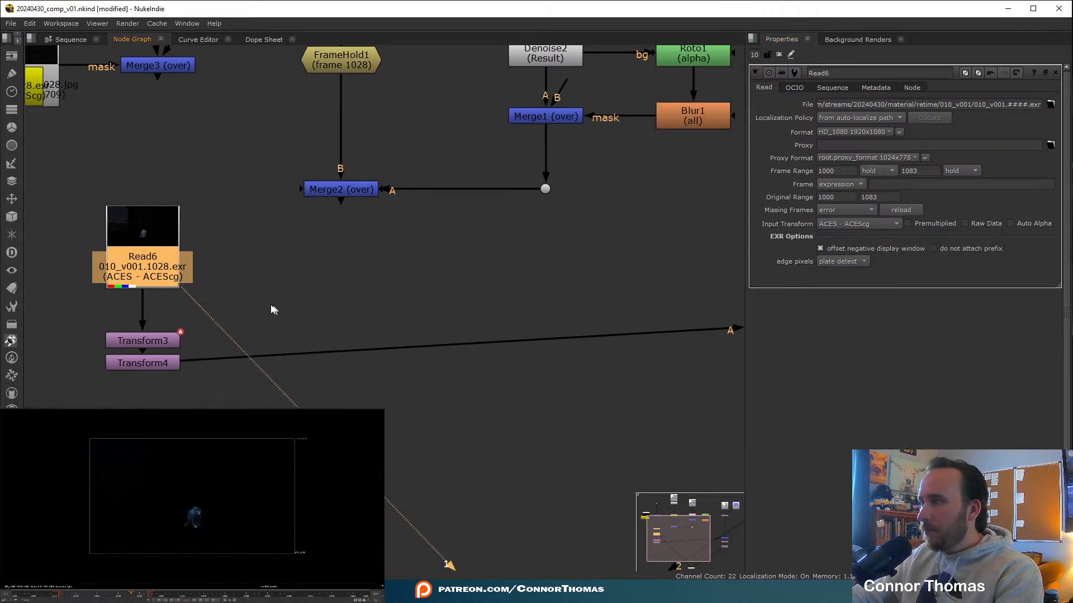
# View the merged comp output and shift Transform4 sideways to translate x 98, y 26.
pyautogui.moveTo(565, 329); pyautogui.dragTo(645, 263, button='middle')
pyautogui.scroll(-1, 345, 267)
pyautogui.click(625, 259)
pyautogui.press('1')
pyautogui.moveTo(478, 257)
pyautogui.mouseDown(button='middle')
pyautogui.moveTo(341, 255)
pyautogui.moveTo(498, 257)
pyautogui.mouseUp(button='middle')
pyautogui.scroll(3, 250, 270)
pyautogui.doubleClick(292, 317)
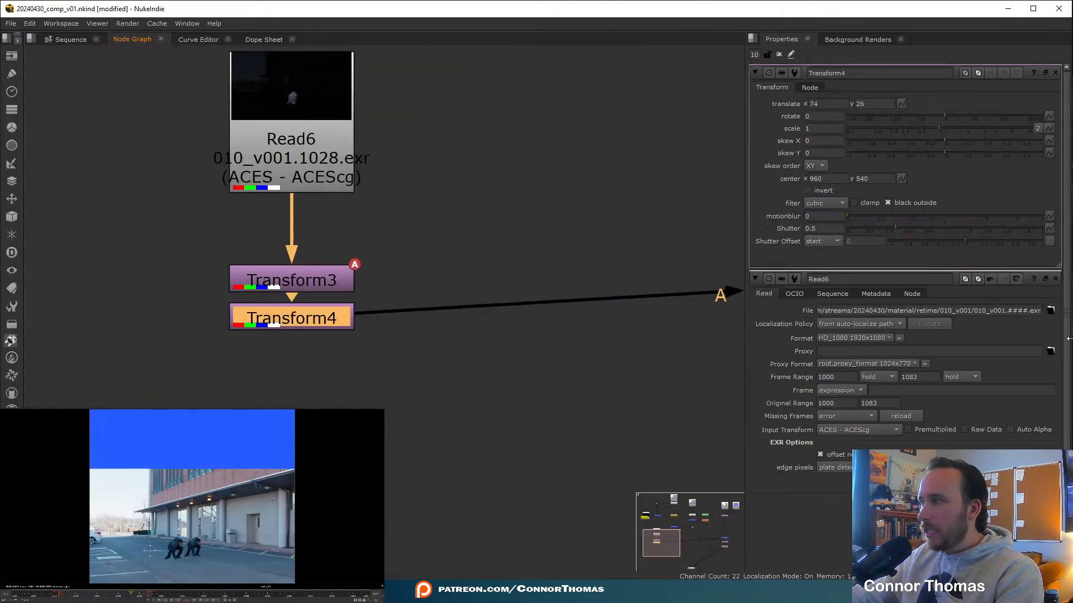
pyautogui.moveTo(150, 551); pyautogui.dragTo(152, 552)
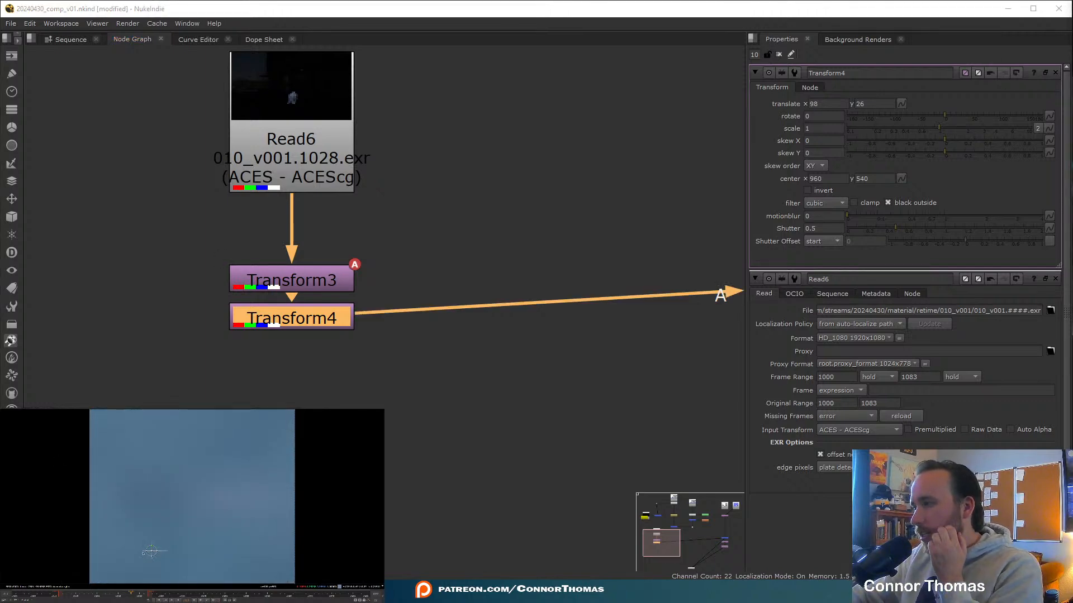
# Delete the unused Write1, Read4 and Merge3 nodes together with the leftover dot beside Denoise1.
pyautogui.scroll(-5, 279, 276)
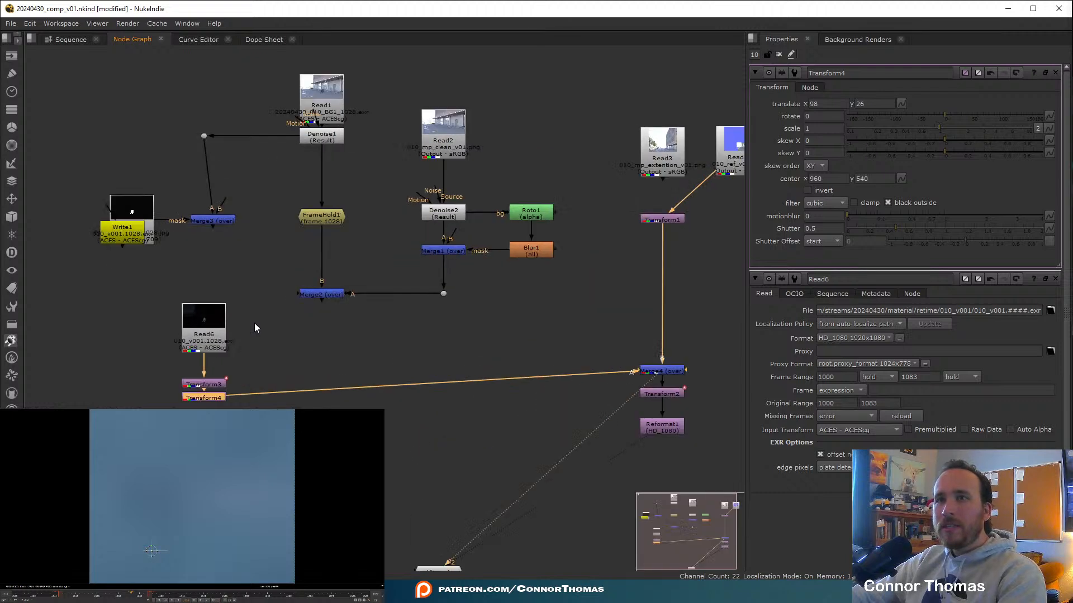
pyautogui.moveTo(99, 272); pyautogui.dragTo(270, 176)
pyautogui.press('Delete')
pyautogui.moveTo(120, 175); pyautogui.dragTo(243, 97)
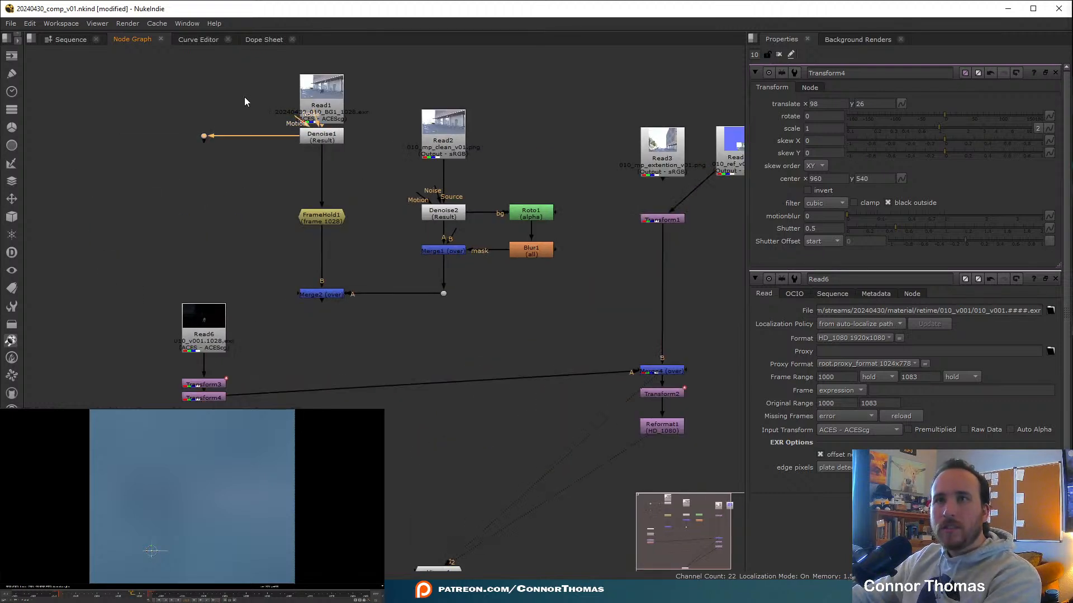
pyautogui.press('Delete')
pyautogui.moveTo(363, 256); pyautogui.dragTo(282, 223, button='middle')
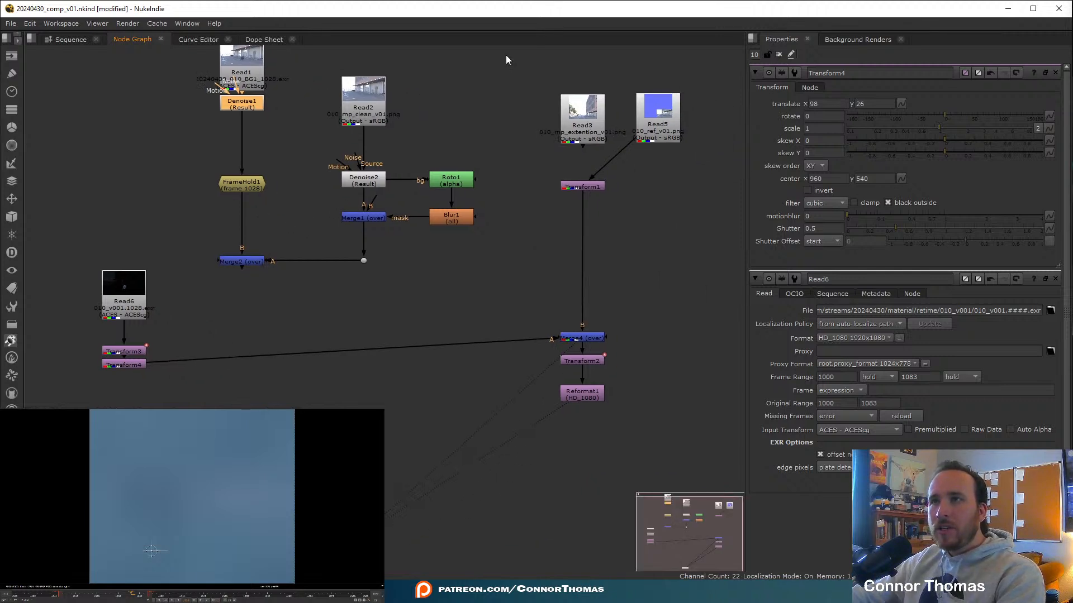
# Move Read3 and Read5 together sideways so that Read5 sits straight above Transform1.
pyautogui.moveTo(506, 60); pyautogui.dragTo(578, 128)
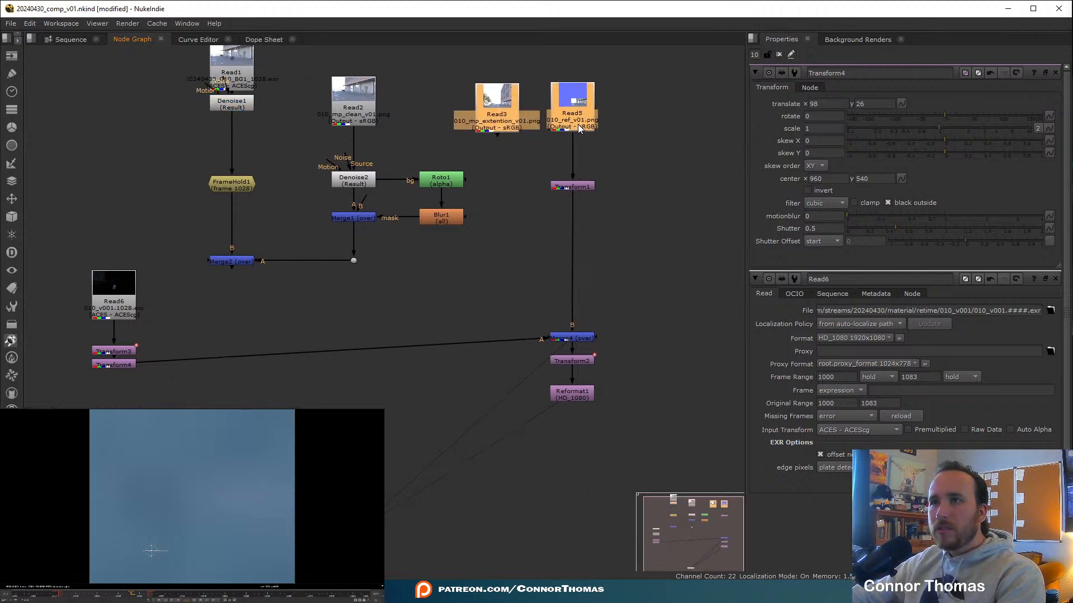
pyautogui.click(445, 230)
pyautogui.moveTo(445, 231); pyautogui.dragTo(525, 280, button='middle')
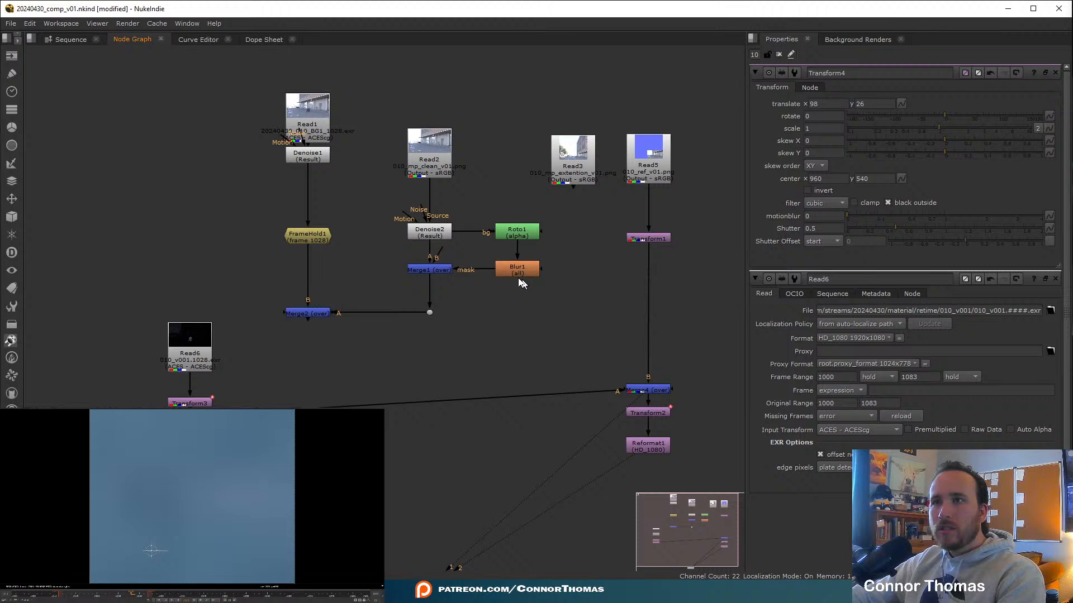
# Move Transform2 and Reformat1 further down and place Merge4 level with Transform4 so the connections run straight.
pyautogui.moveTo(609, 331); pyautogui.dragTo(413, 264, button='middle')
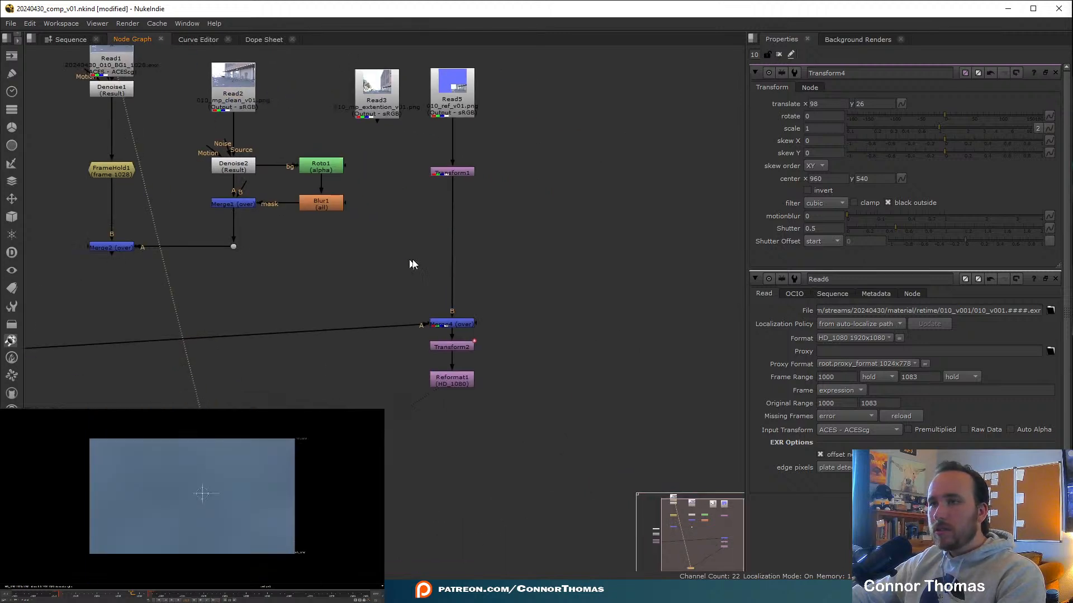
pyautogui.moveTo(450, 326); pyautogui.dragTo(451, 331)
pyautogui.moveTo(460, 368); pyautogui.dragTo(510, 335, button='middle')
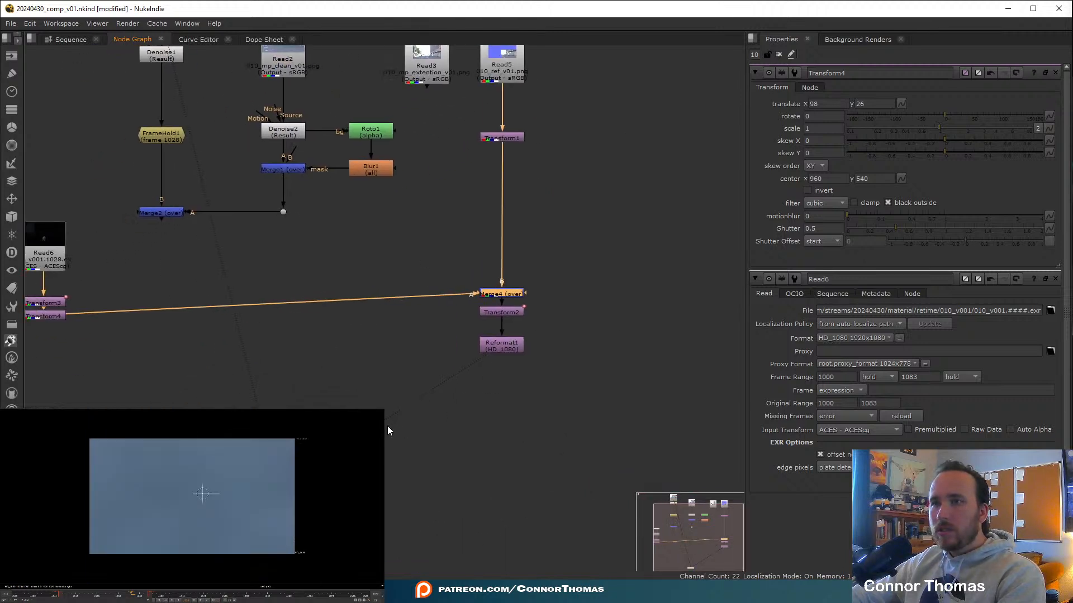
pyautogui.moveTo(401, 426); pyautogui.dragTo(510, 376)
pyautogui.moveTo(505, 296); pyautogui.dragTo(525, 313)
pyautogui.click(448, 277)
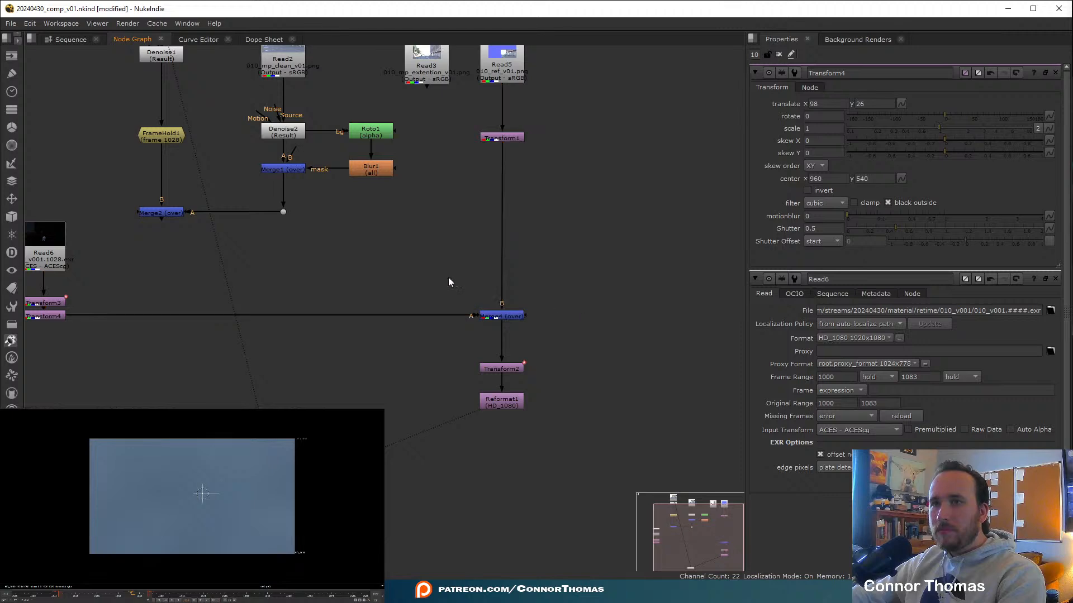
pyautogui.moveTo(448, 277); pyautogui.dragTo(490, 290, button='middle')
pyautogui.press('ctrl')
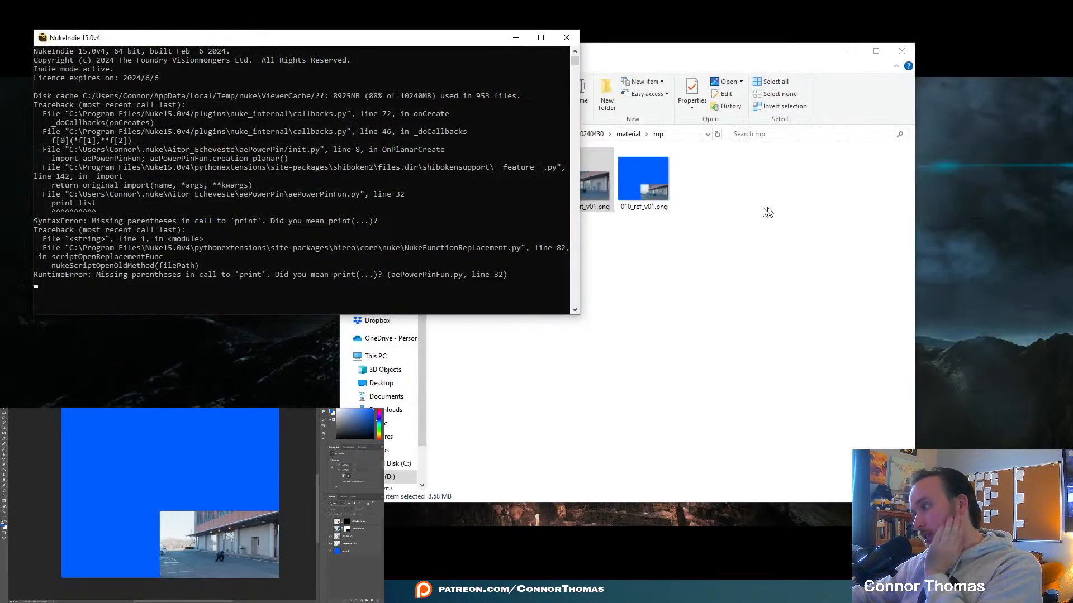
# Close the old NukeIndie console window and reopen the recent comp 20240430_comp_v01.nkind in a fresh session.
pyautogui.click(566, 37)
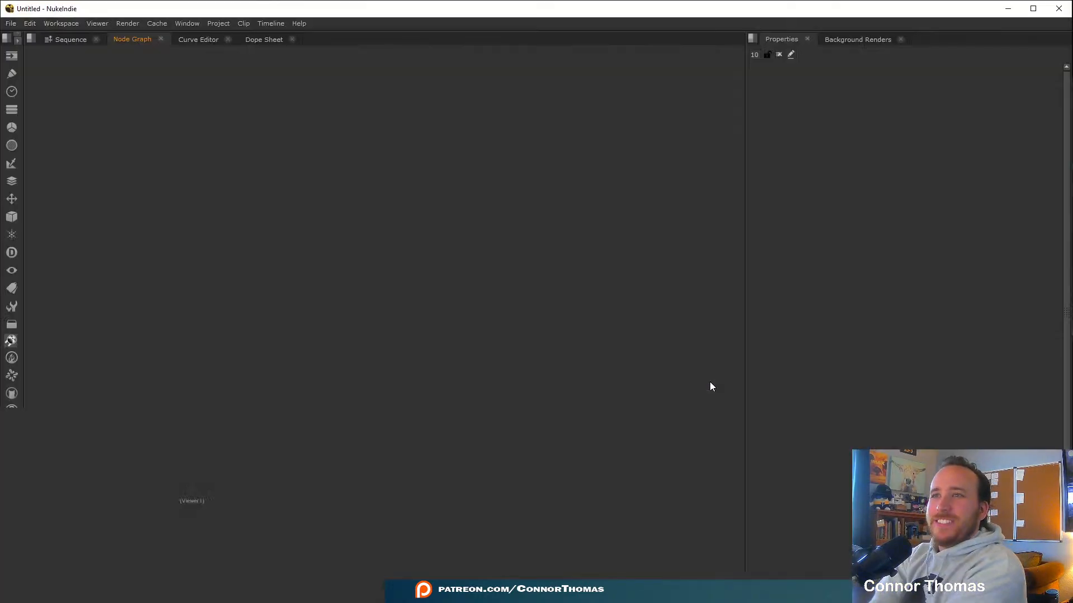
pyautogui.click(10, 22)
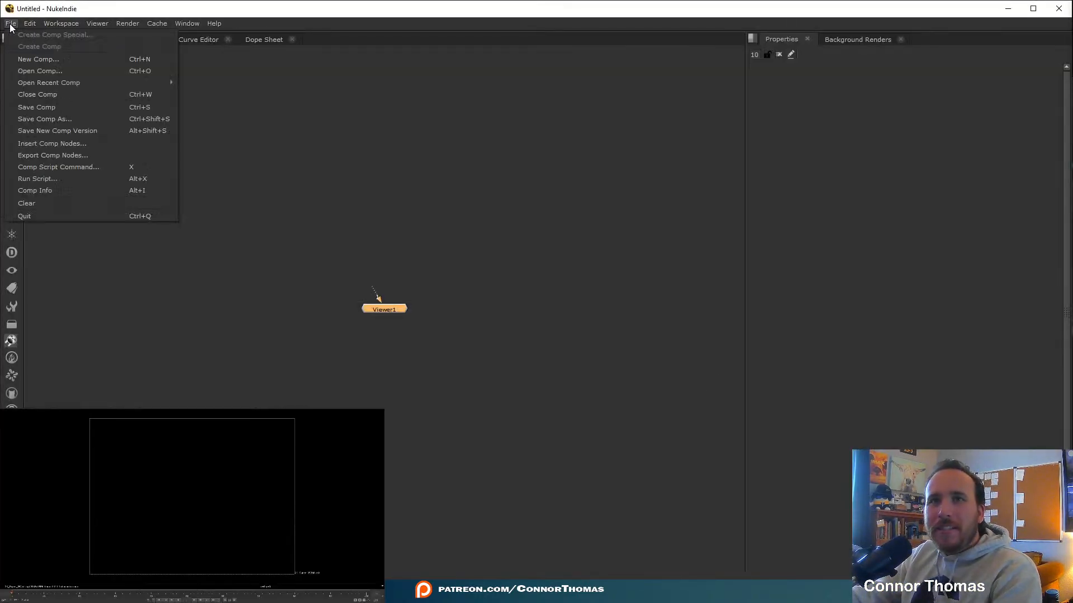
pyautogui.moveTo(108, 82)
pyautogui.click(280, 84)
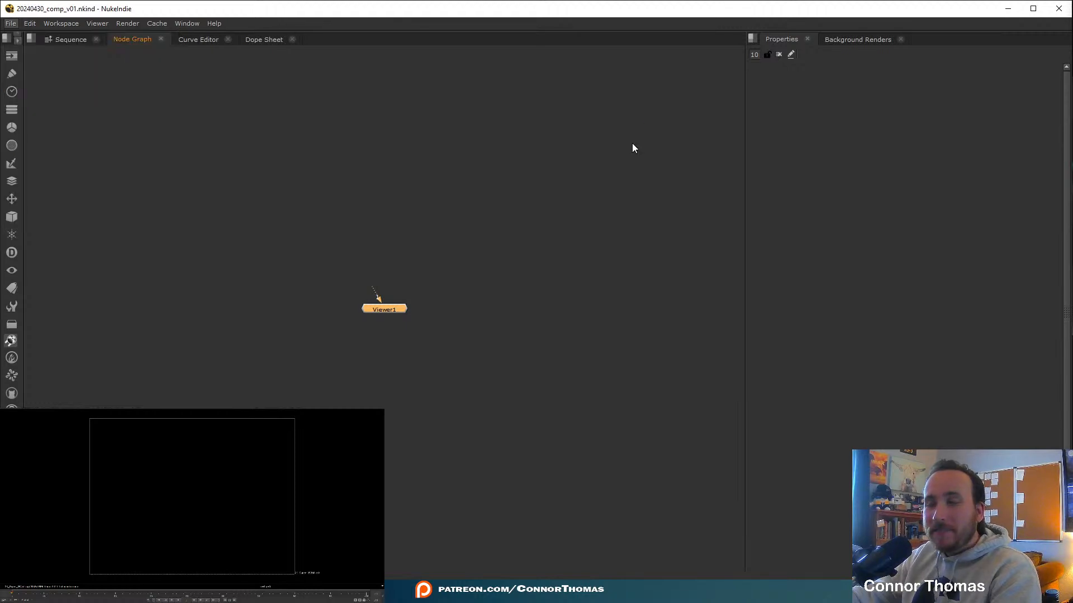
pyautogui.click(647, 310)
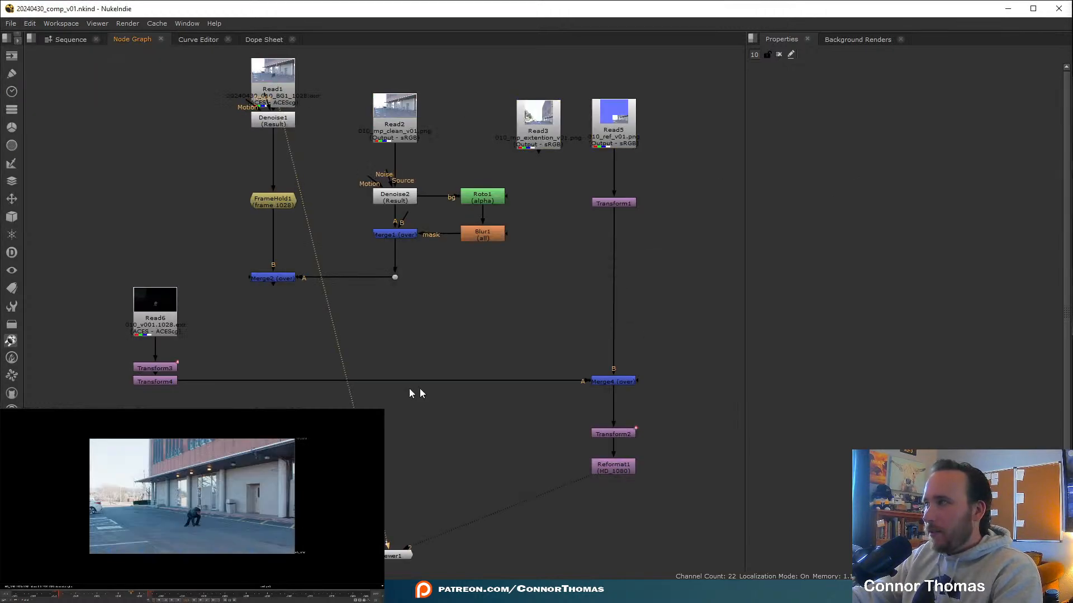
# Show the merged comp from Reformat1 through the viewer's second input.
pyautogui.moveTo(381, 355); pyautogui.dragTo(364, 268, button='middle')
pyautogui.scroll(1, 272, 271)
pyautogui.moveTo(272, 271); pyautogui.dragTo(267, 268, button='middle')
pyautogui.press('2')
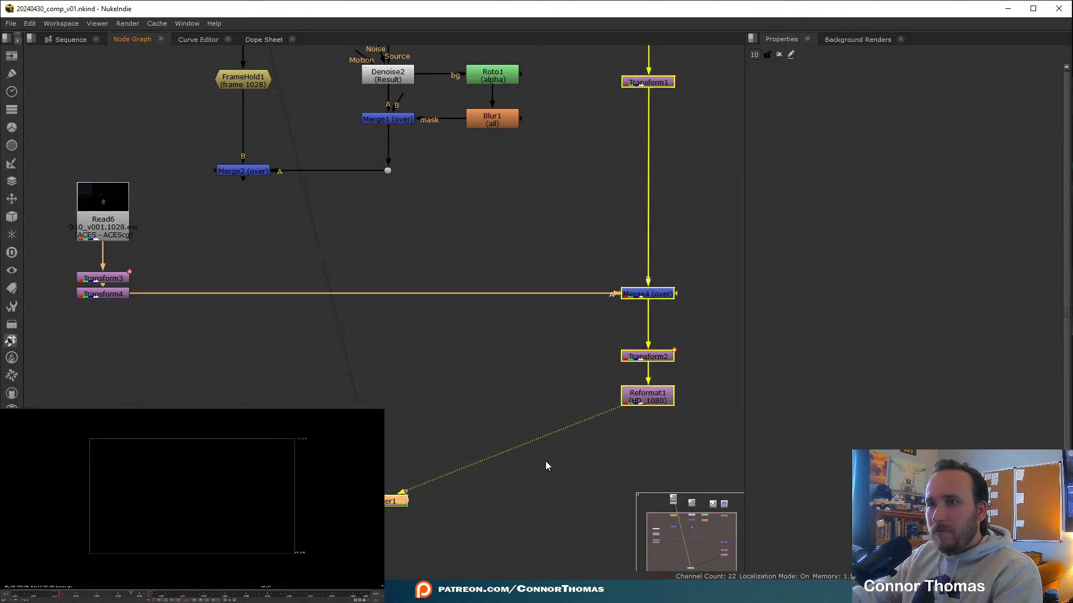
pyautogui.click(537, 455)
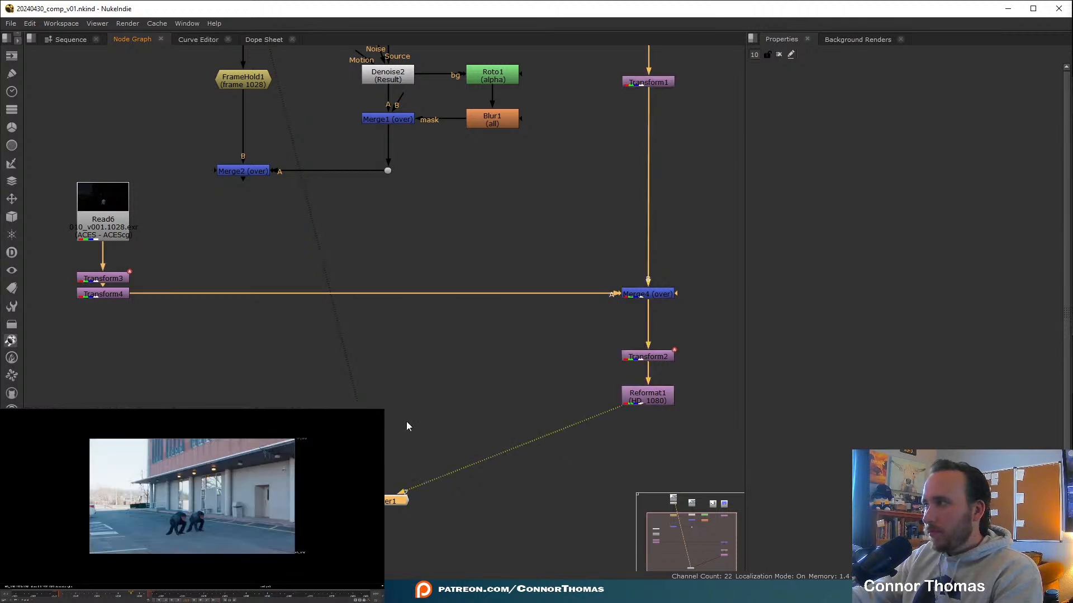
# Set Transform3's scale to 1.9 and zoom in on the two crouching actors to compare their sizes.
pyautogui.moveTo(98, 275); pyautogui.dragTo(223, 291, button='middle')
pyautogui.doubleClick(223, 296)
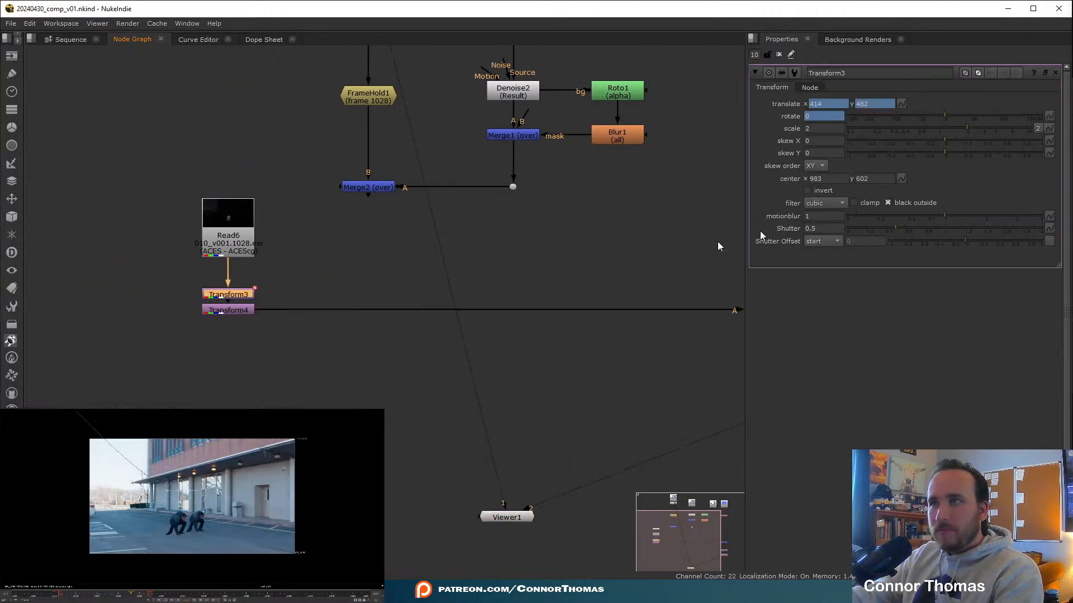
pyautogui.click(833, 128)
pyautogui.write('1.9')
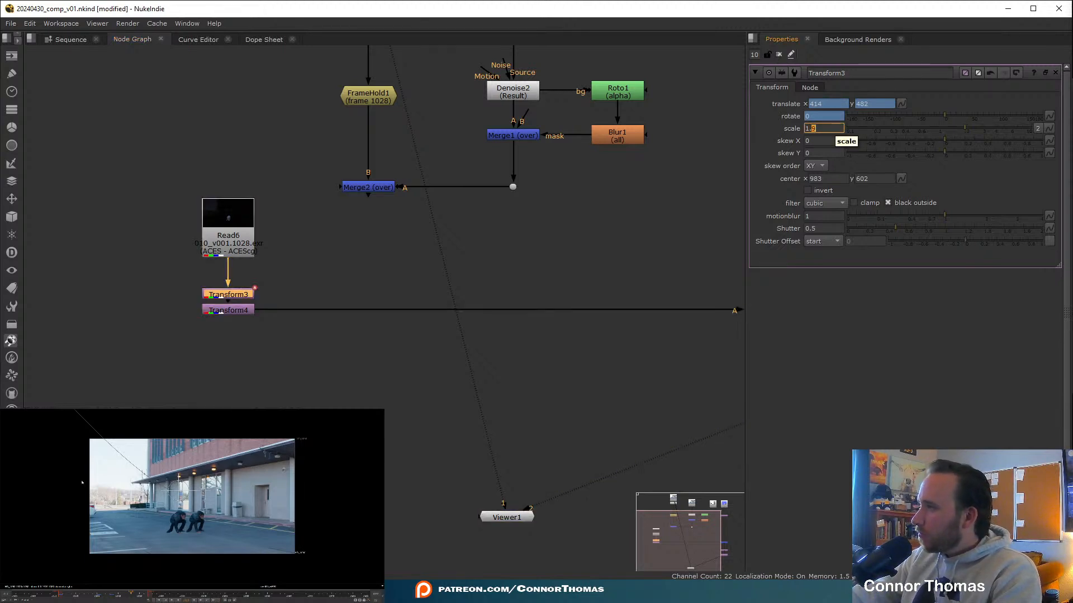
pyautogui.scroll(3, 216, 559)
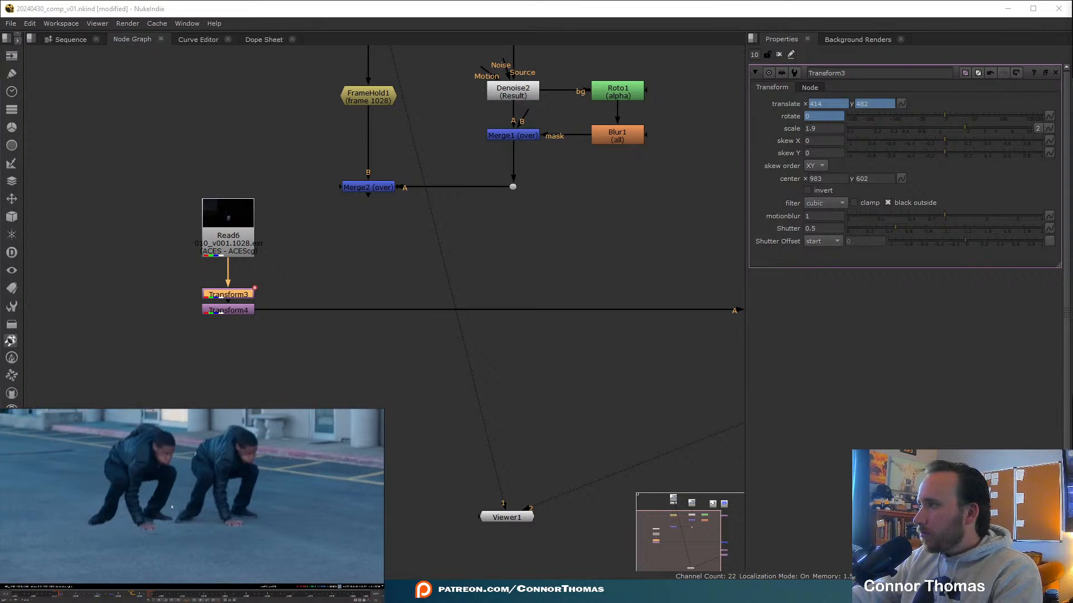
# Fine-tune Transform3's scale in hundredths just below 1.9, and close its properties.
pyautogui.click(831, 128)
pyautogui.press('Down')
pyautogui.press('Down')
pyautogui.press('Down')
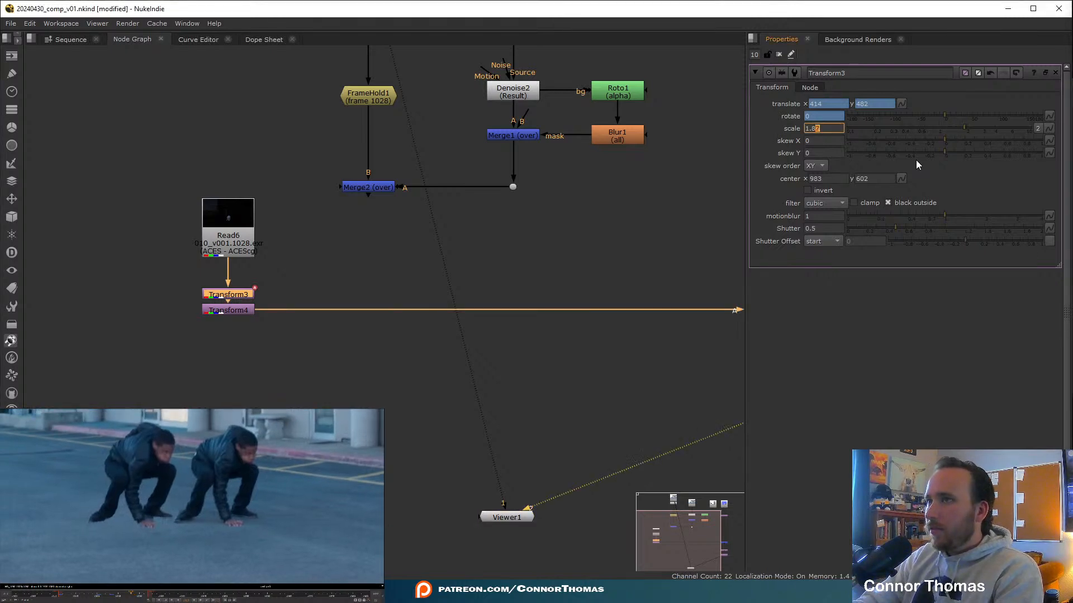
pyautogui.press('Up')
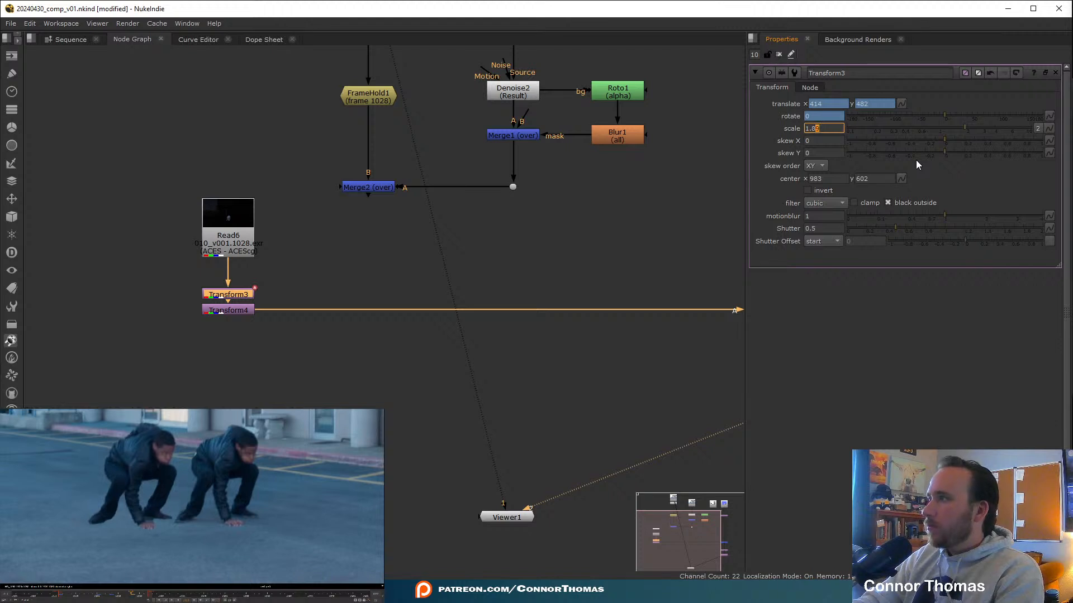
pyautogui.click(778, 55)
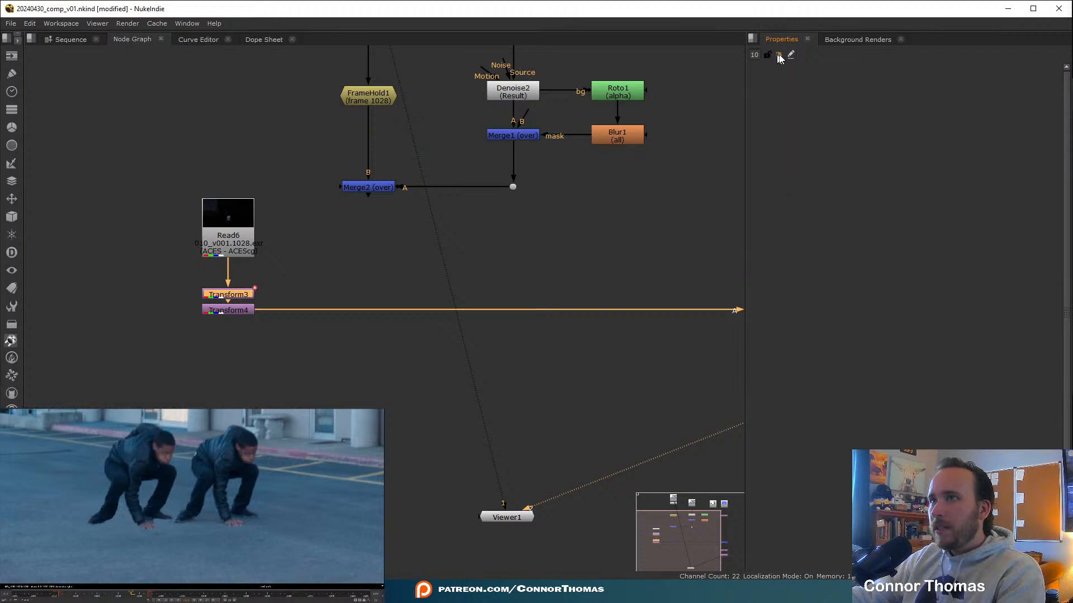
# Slide Transform4 sideways to translate x 391.5 so the enlarged actor overlays the original, and select Merge4 for comparison.
pyautogui.click(215, 310)
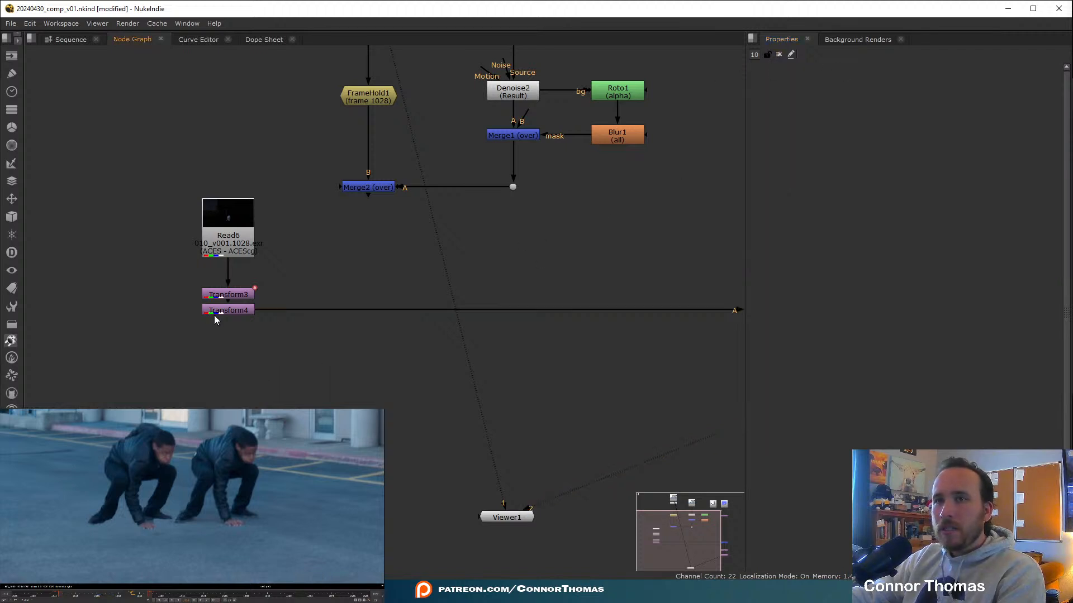
pyautogui.doubleClick(216, 311)
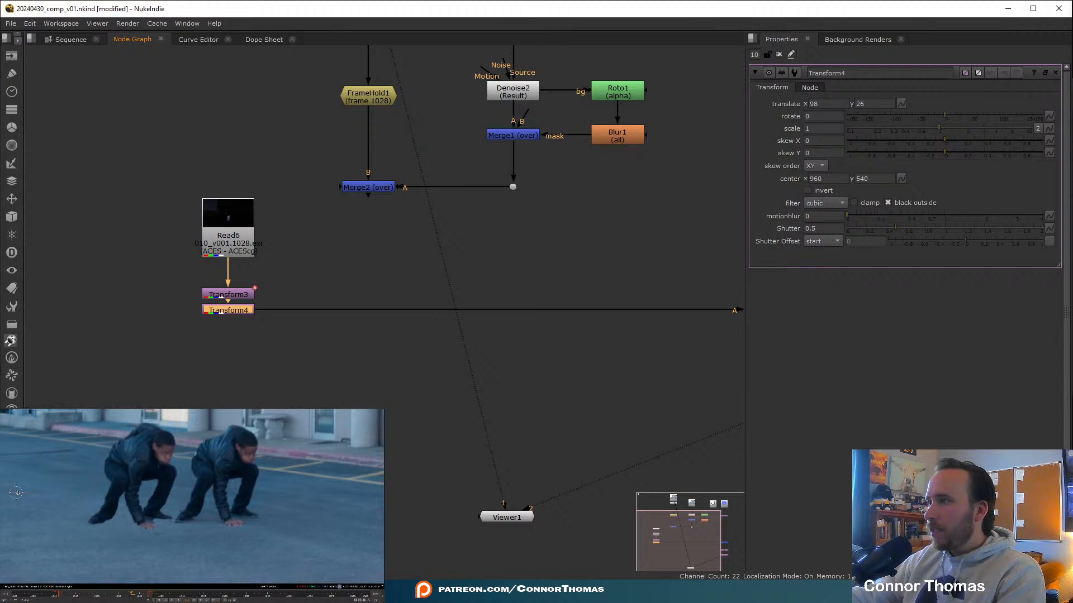
pyautogui.press('ctrl')
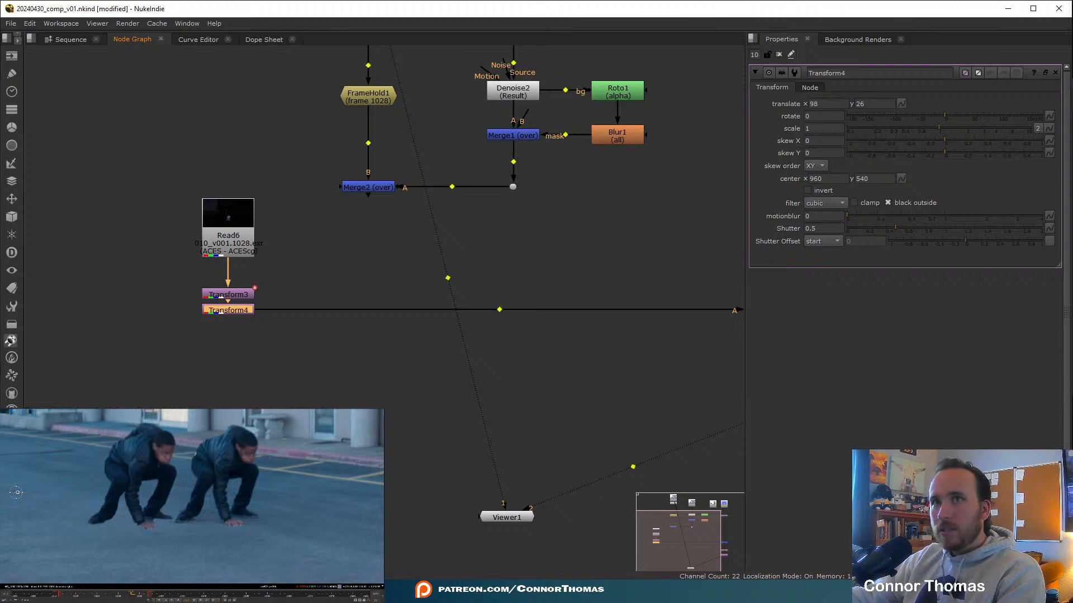
pyautogui.moveTo(18, 493); pyautogui.dragTo(27, 492)
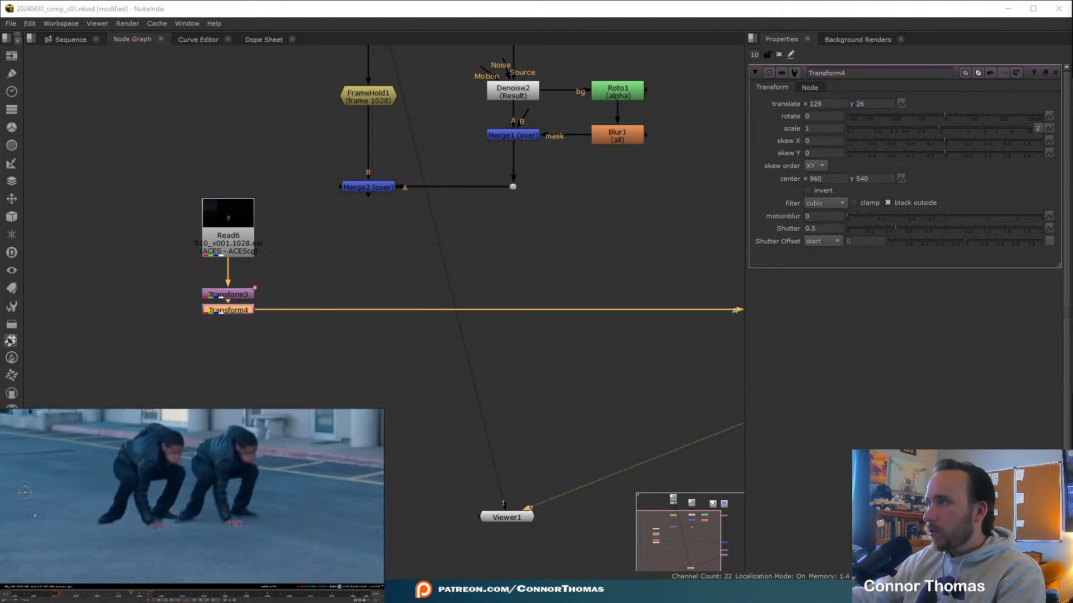
pyautogui.moveTo(25, 492); pyautogui.dragTo(30, 493)
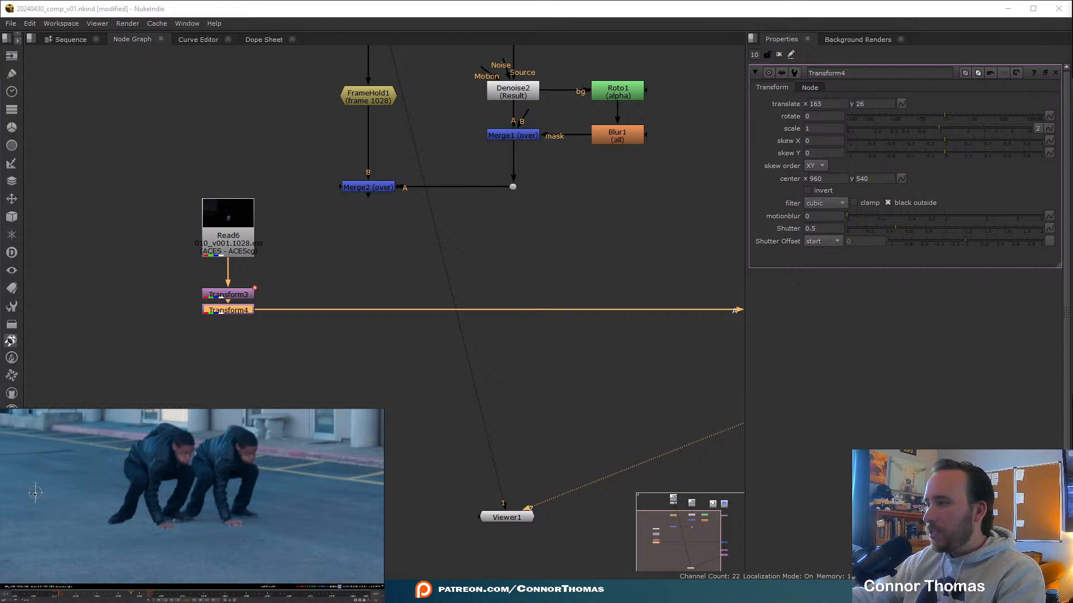
pyautogui.moveTo(35, 492); pyautogui.dragTo(71, 492)
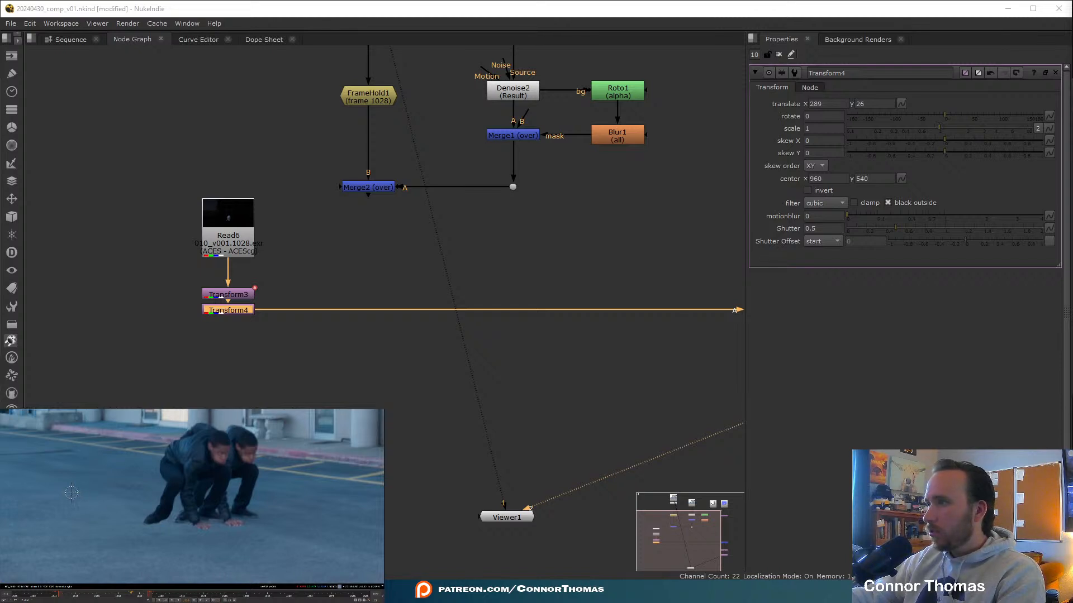
pyautogui.moveTo(71, 492); pyautogui.dragTo(101, 493)
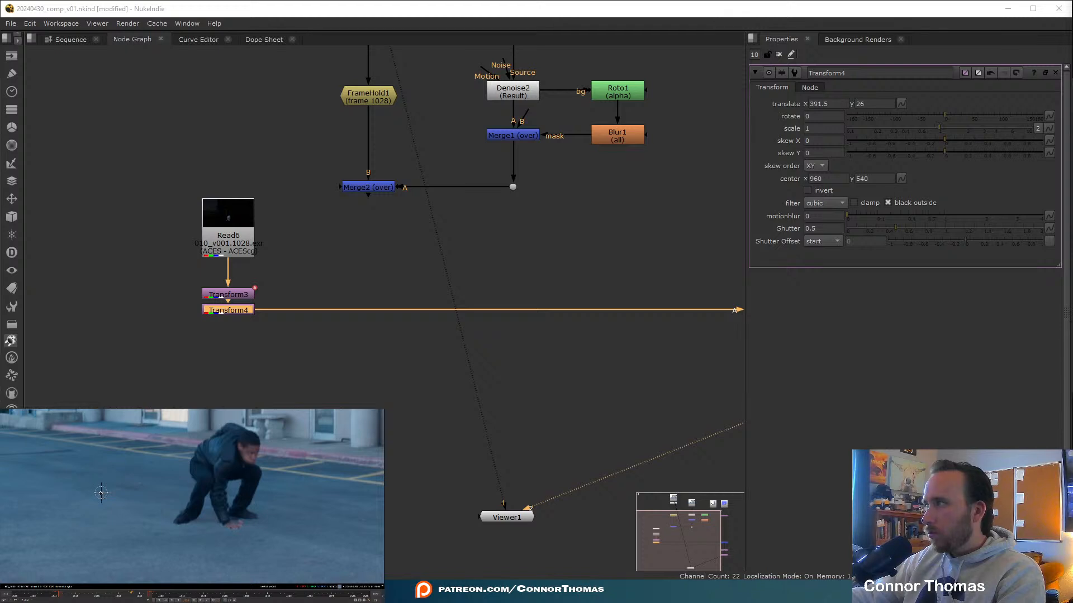
pyautogui.moveTo(543, 349); pyautogui.dragTo(257, 332, button='middle')
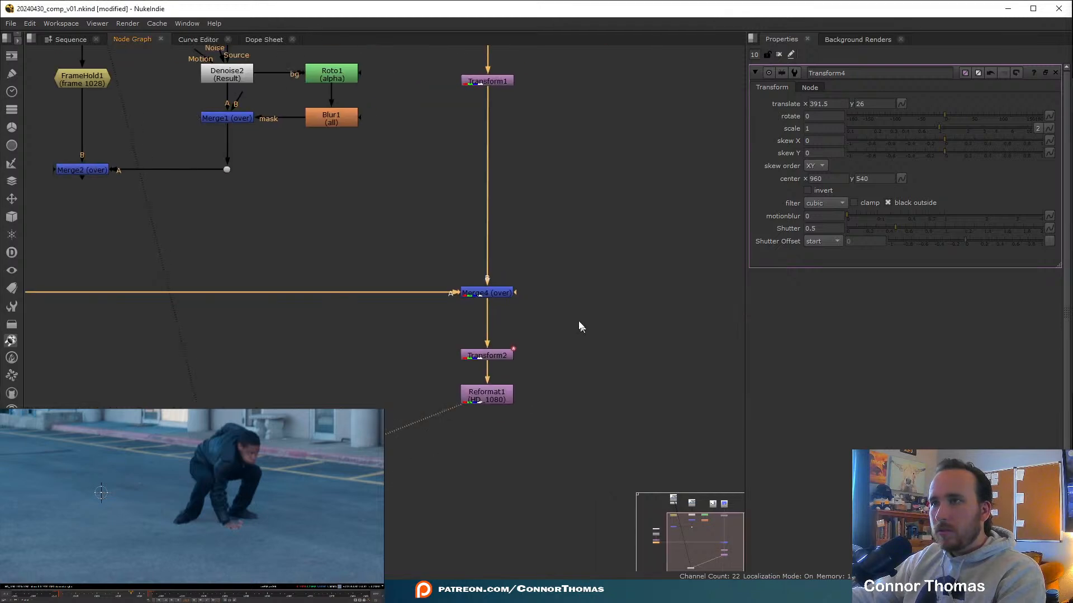
pyautogui.click(477, 293)
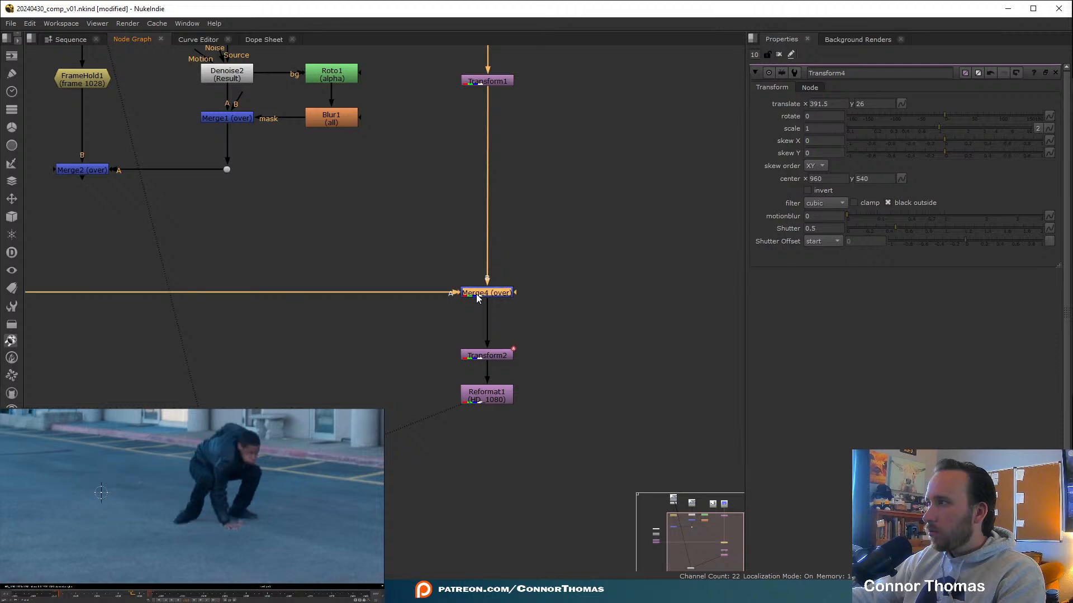
pyautogui.moveTo(419, 299); pyautogui.dragTo(545, 319, button='middle')
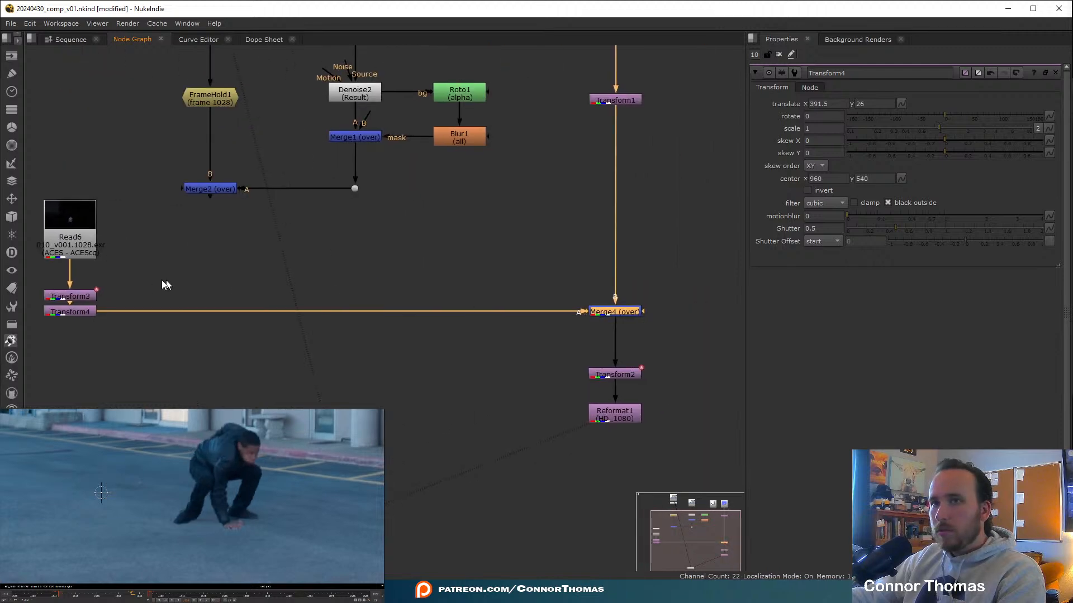
# Set Transform3's scale to 1.85 and select Merge4 to compare the actor with the plate.
pyautogui.doubleClick(69, 297)
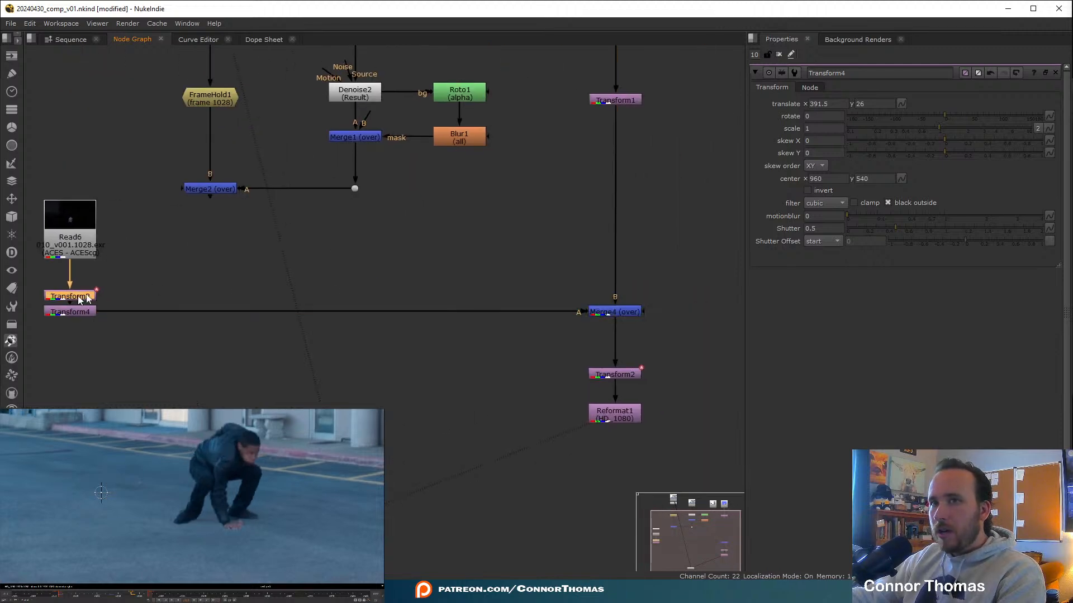
pyautogui.click(817, 128)
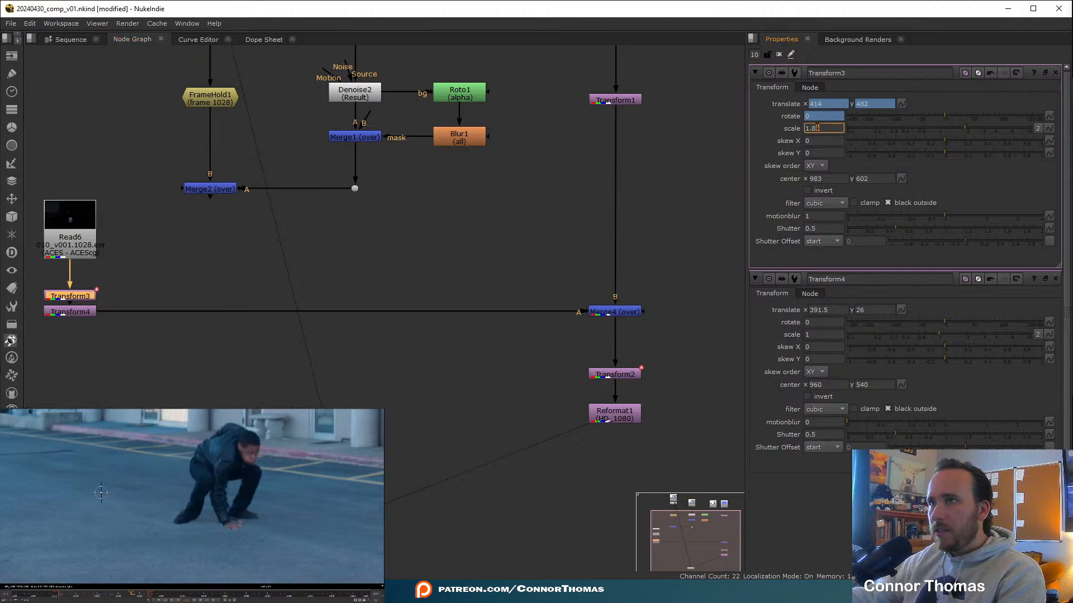
pyautogui.write('5')
pyautogui.press('Return')
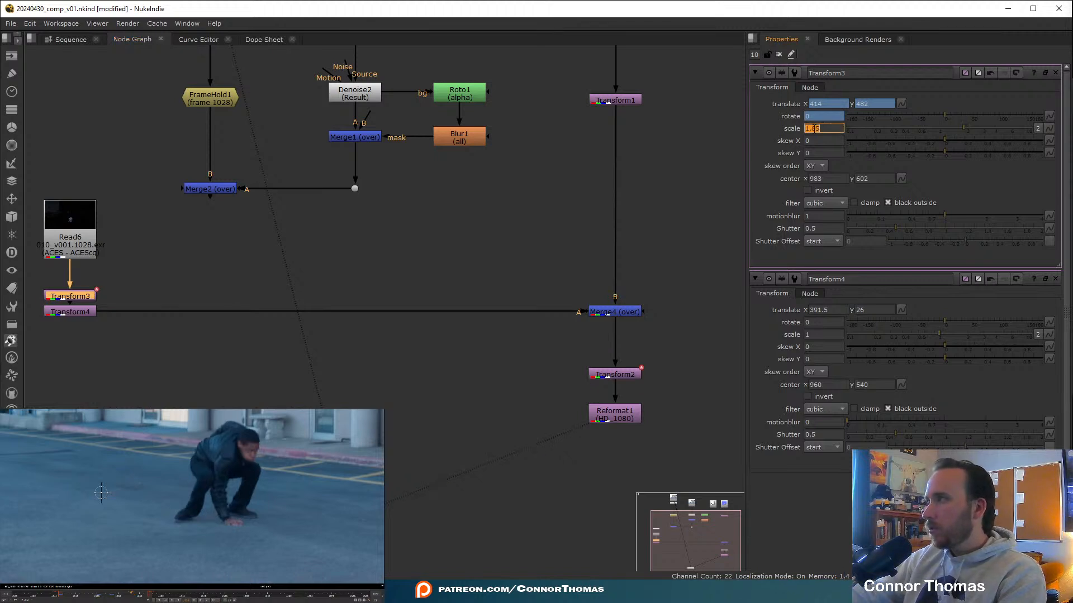
pyautogui.click(592, 314)
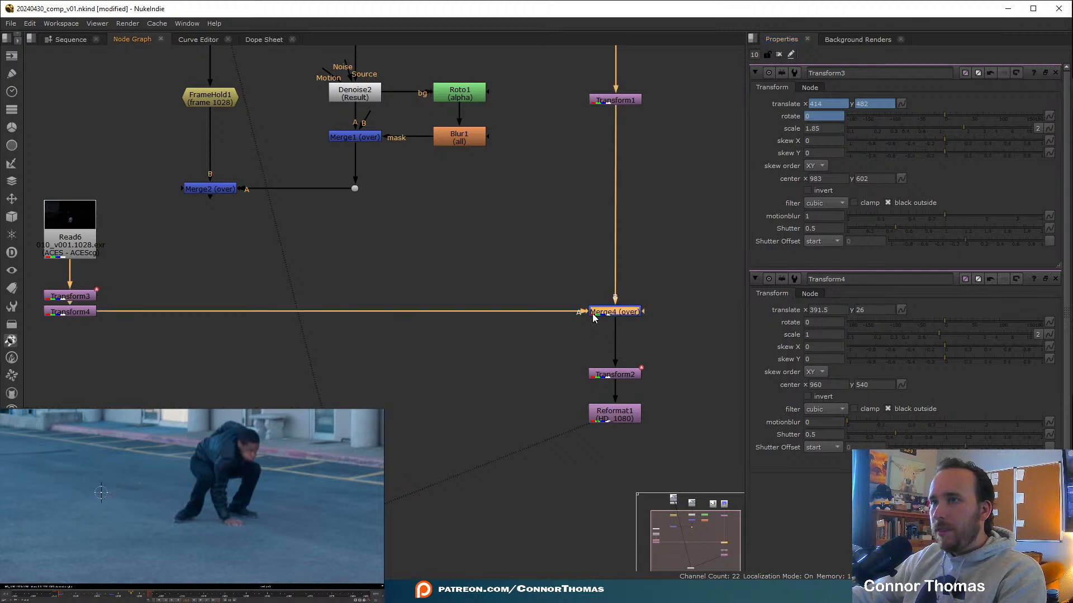
# Toggle Merge4 off and on to compare the actor with the plate, and set Transform4's translate y to 22.
pyautogui.press('d')
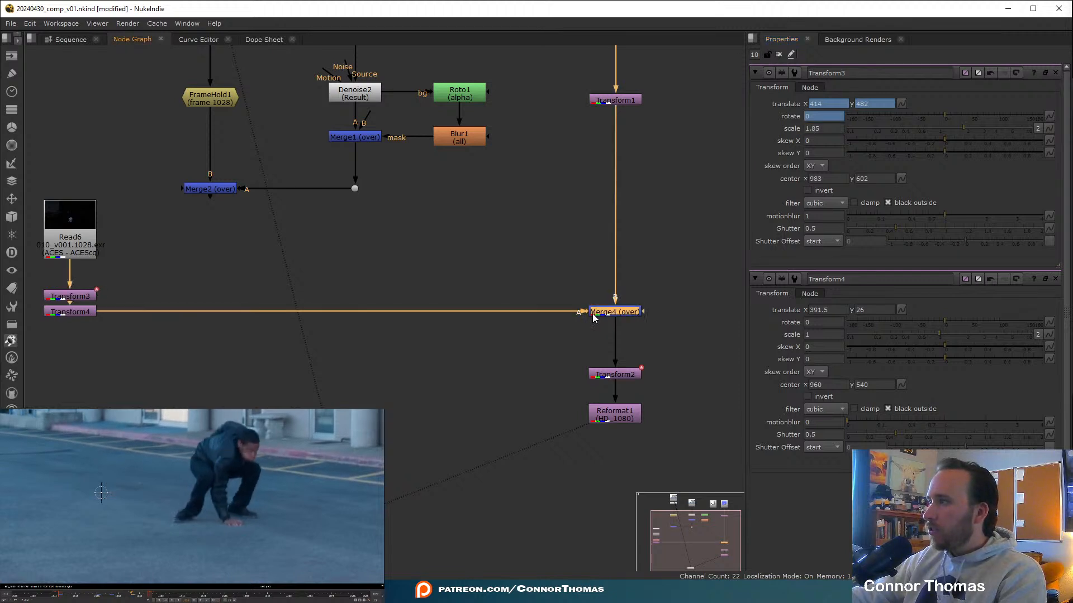
pyautogui.press('d')
pyautogui.moveTo(126, 350); pyautogui.dragTo(246, 351, button='middle')
pyautogui.click(204, 315)
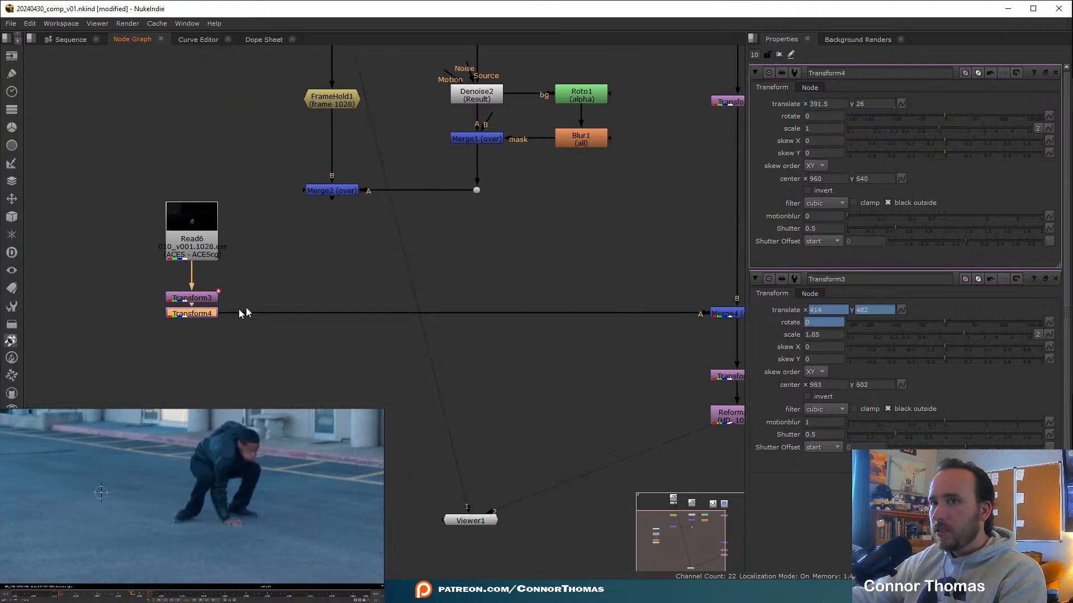
pyautogui.click(828, 103)
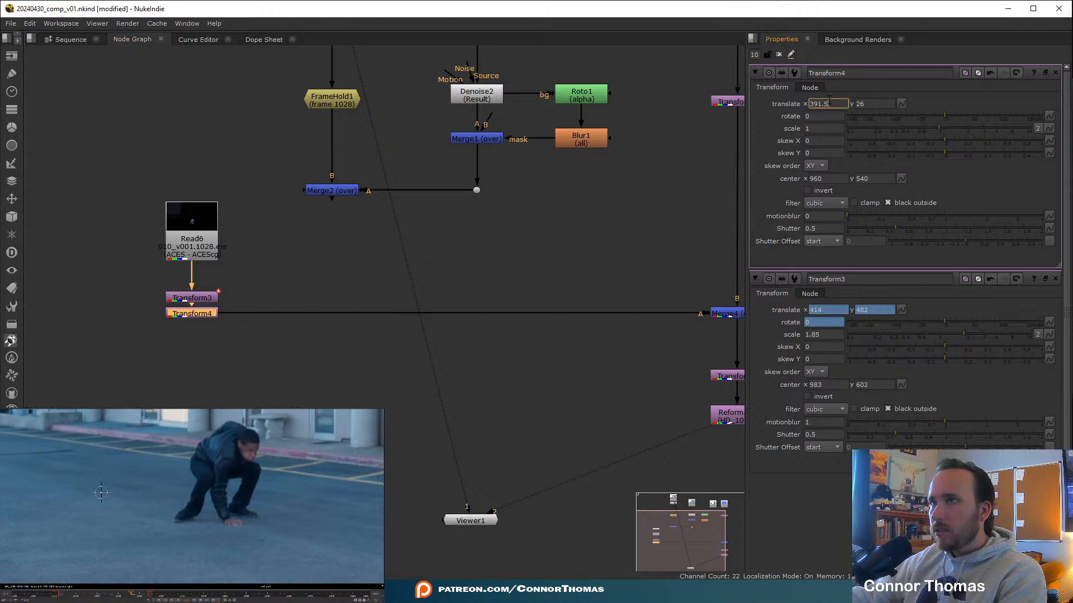
pyautogui.press('BackSpace')
pyautogui.press('Return')
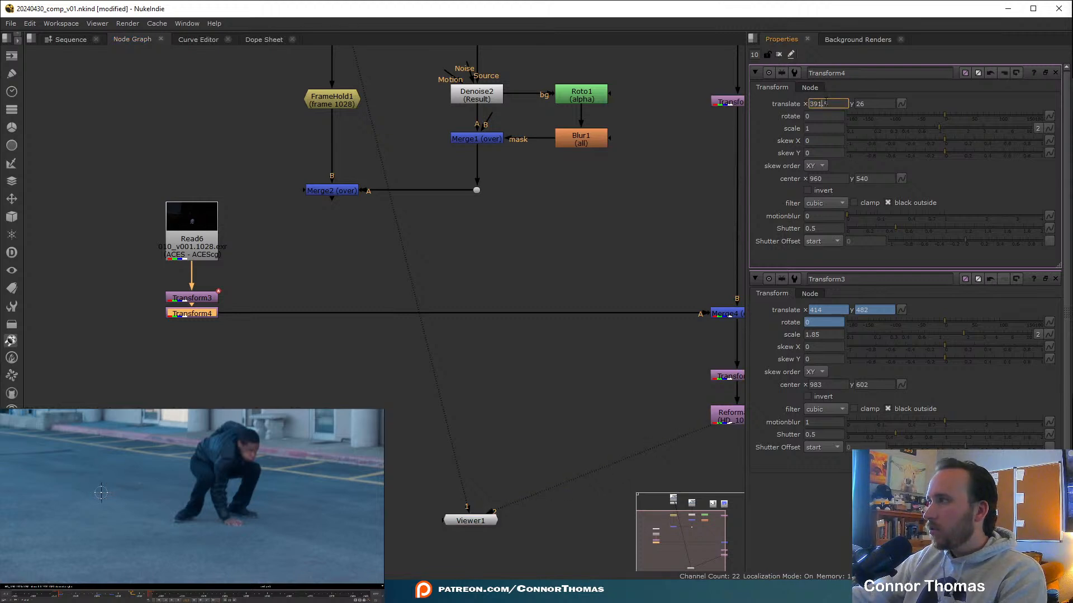
pyautogui.click(860, 104)
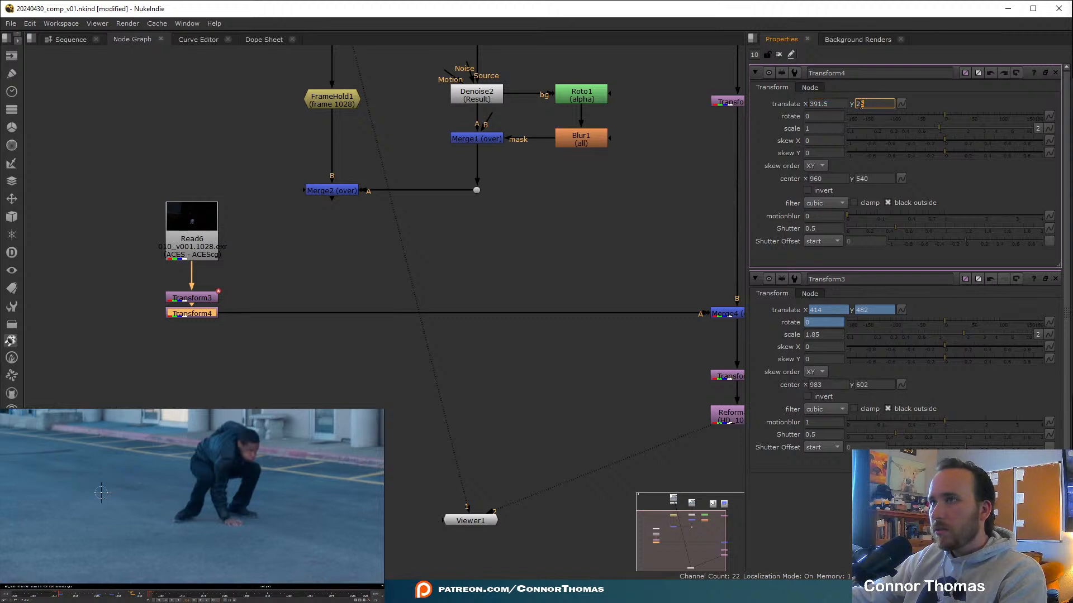
pyautogui.write('22')
pyautogui.press('Return')
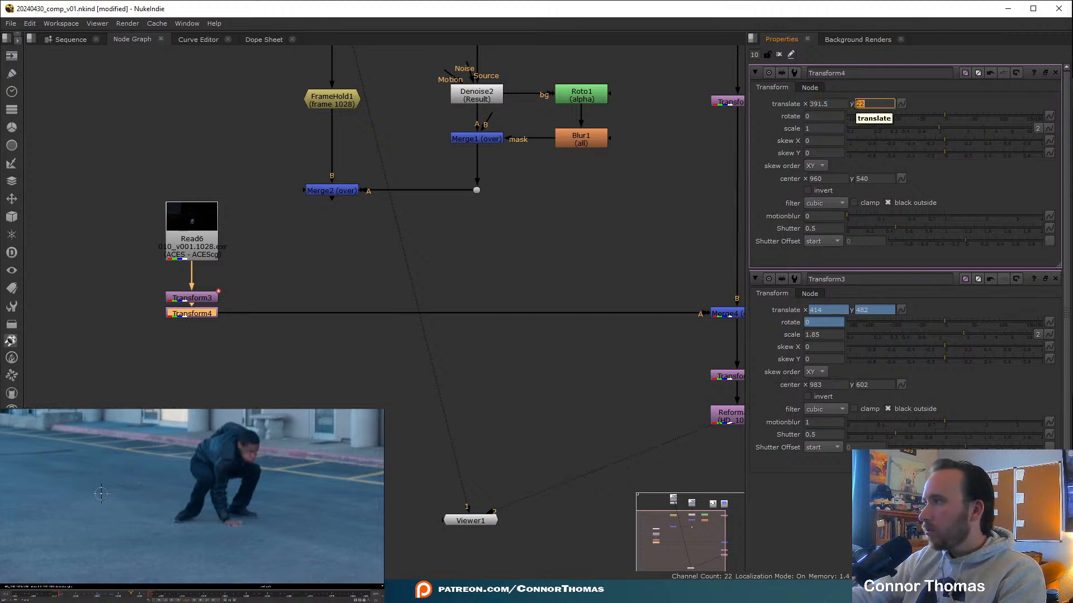
# Toggle Merge4 off and on to check the actor's adjusted height against the plate, and close all open node properties.
pyautogui.moveTo(717, 331); pyautogui.dragTo(648, 337, button='middle')
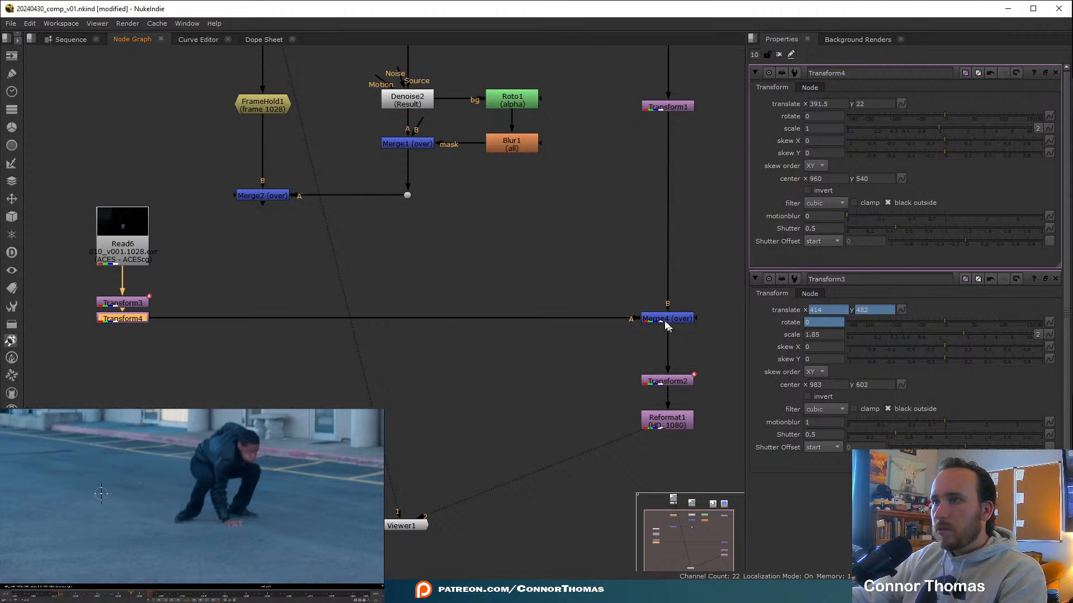
pyautogui.click(664, 319)
pyautogui.press('d')
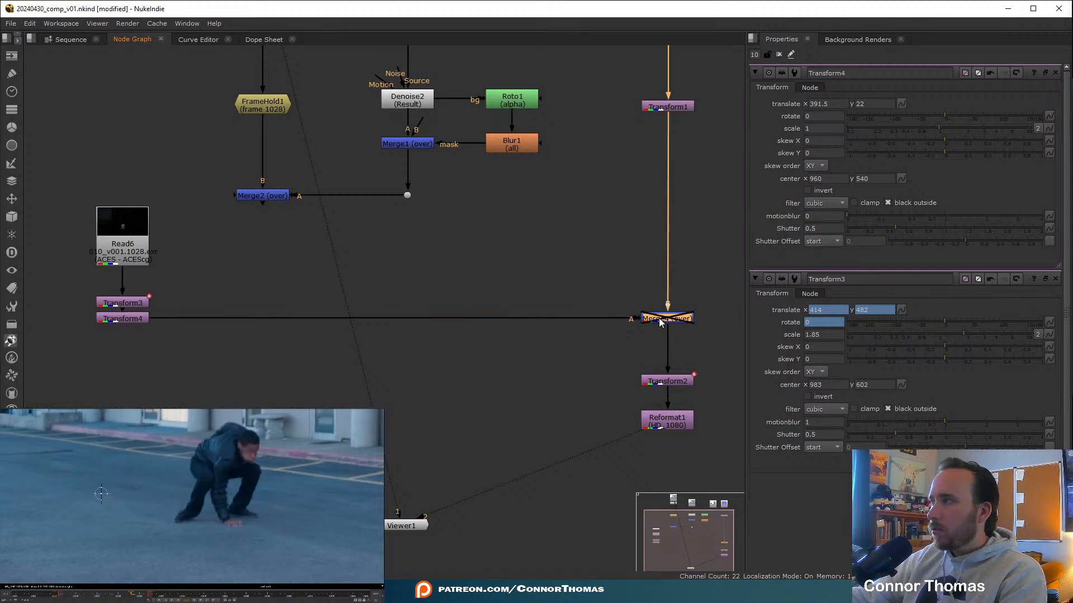
pyautogui.press('d')
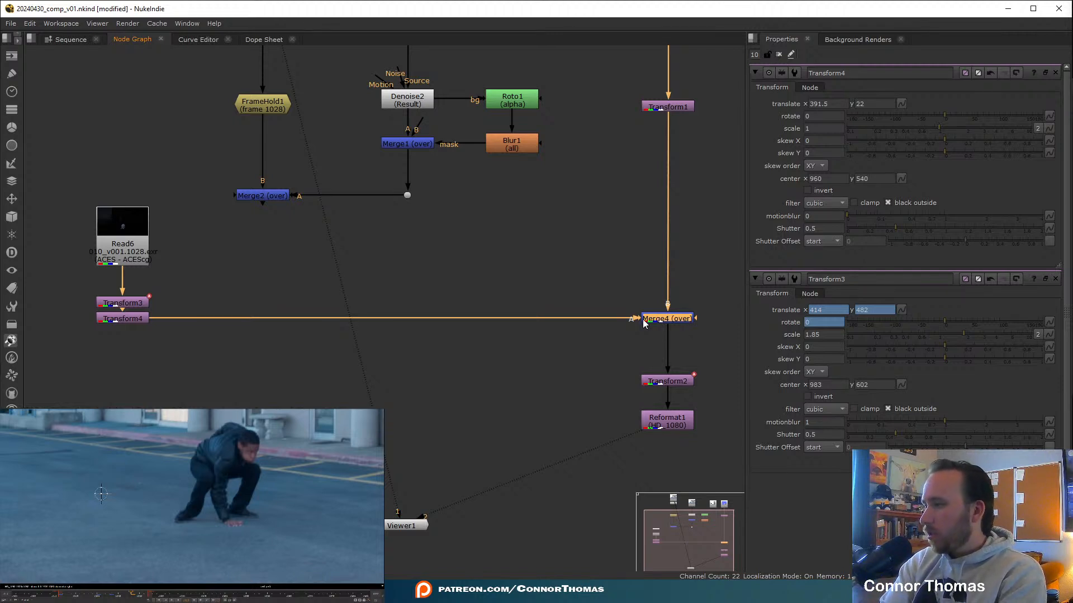
pyautogui.click(779, 55)
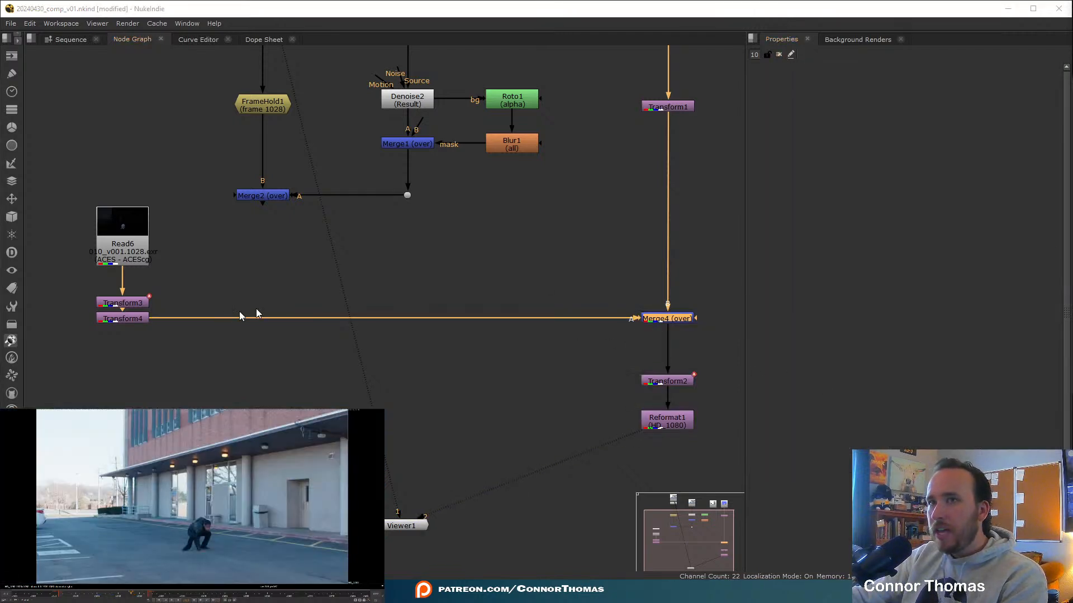
# Replace Read5 with Read3 (010_mp_extention_v01.png) as Transform1's input, moving the Read5 reference aside.
pyautogui.moveTo(705, 78); pyautogui.dragTo(549, 308, button='middle')
pyautogui.scroll(3, 506, 286)
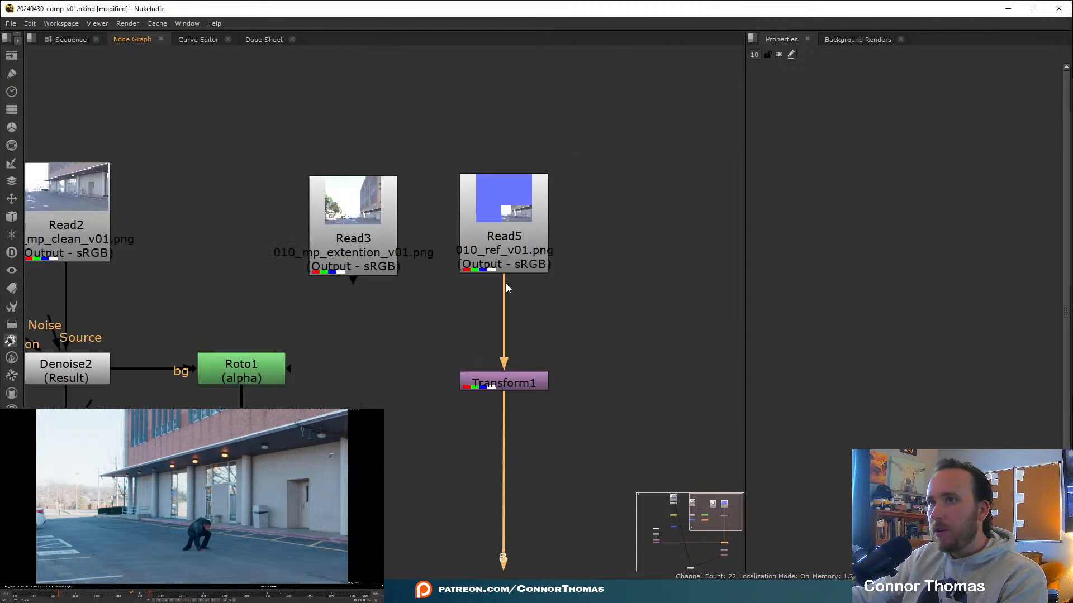
pyautogui.moveTo(505, 283); pyautogui.dragTo(386, 240)
pyautogui.moveTo(515, 236); pyautogui.dragTo(721, 174)
pyautogui.moveTo(376, 230); pyautogui.dragTo(527, 258)
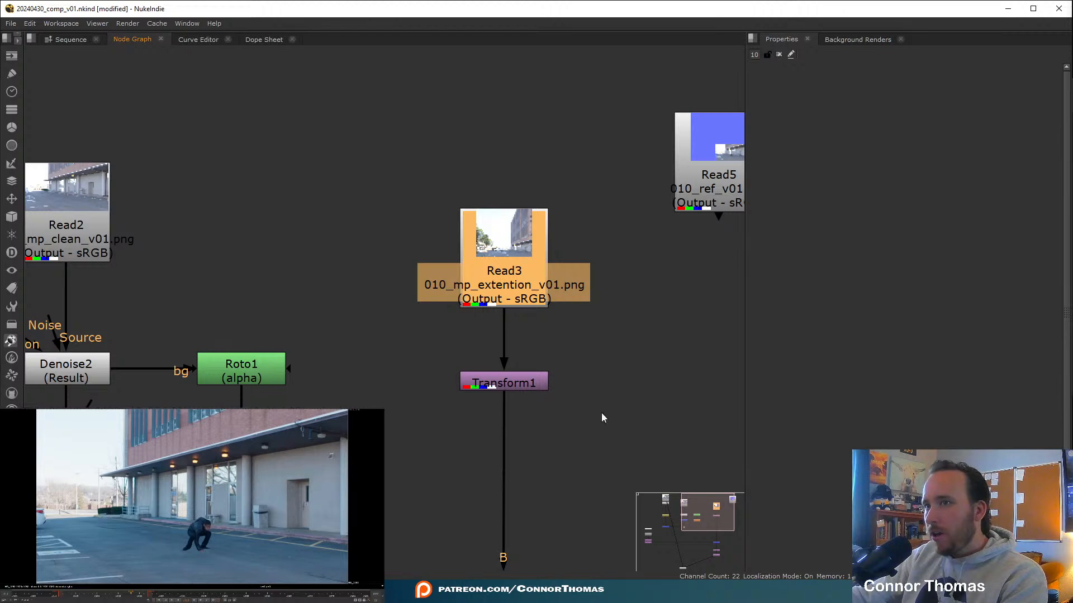
# Review the node graph from the Read nodes down to Merge4 and Reformat1 to see how the branches connect.
pyautogui.moveTo(601, 412); pyautogui.dragTo(618, 269, button='middle')
pyautogui.scroll(-3, 618, 268)
pyautogui.moveTo(557, 361); pyautogui.dragTo(596, 230, button='middle')
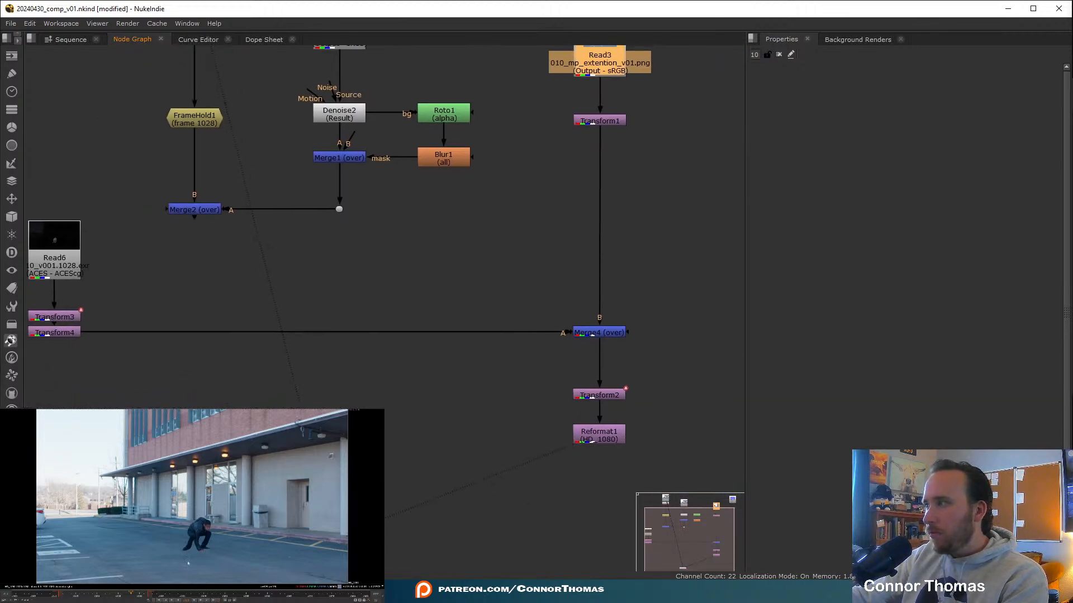
pyautogui.moveTo(546, 204); pyautogui.dragTo(522, 332, button='middle')
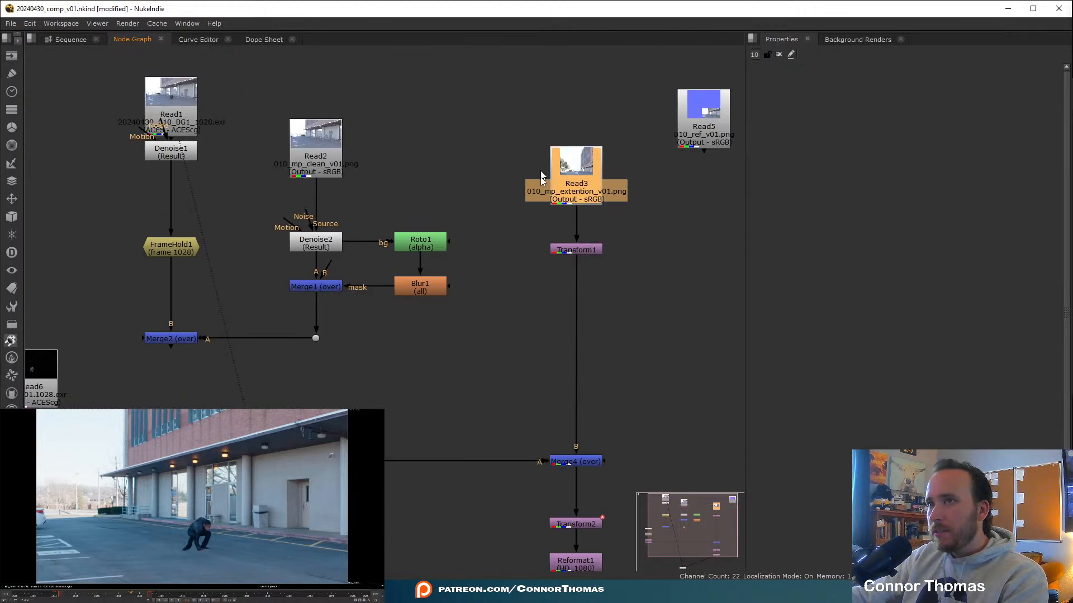
pyautogui.moveTo(575, 290); pyautogui.dragTo(593, 184, button='middle')
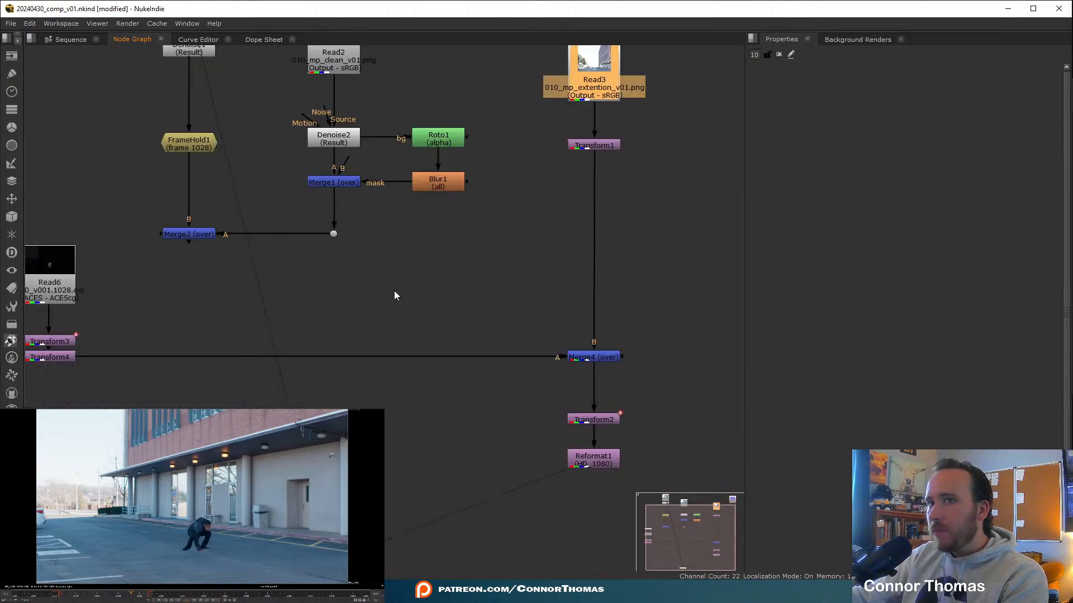
pyautogui.moveTo(407, 291); pyautogui.dragTo(539, 286, button='middle')
pyautogui.moveTo(643, 345); pyautogui.dragTo(587, 366, button='middle')
pyautogui.moveTo(513, 301); pyautogui.dragTo(520, 440, button='middle')
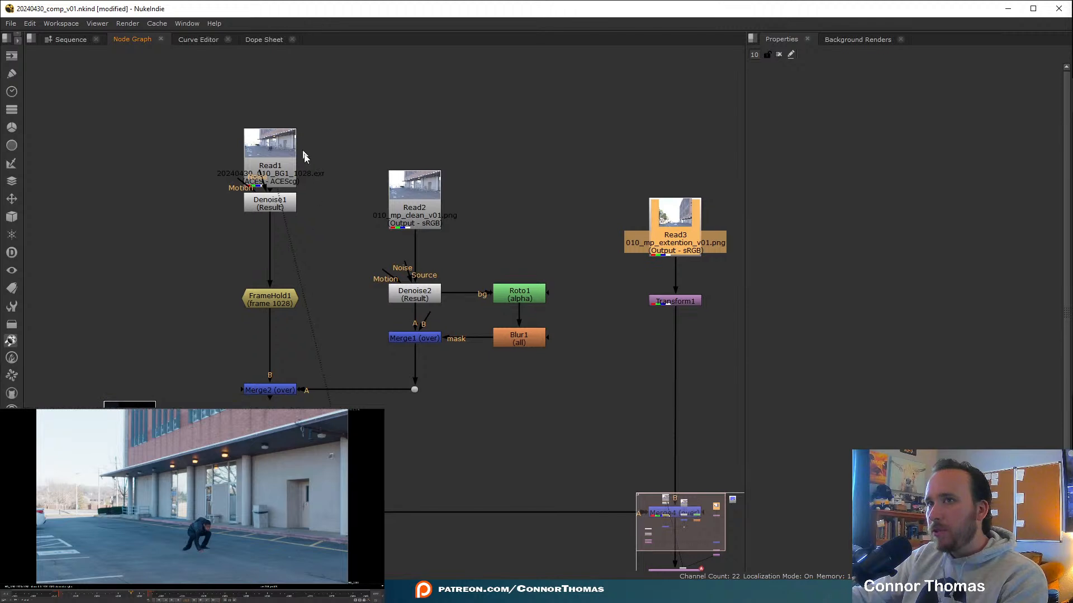
# Compare the extension matte painting in Read3 with the original background plate in Read1 in the viewer.
pyautogui.moveTo(417, 374); pyautogui.dragTo(412, 352, button='middle')
pyautogui.press('1')
pyautogui.click(458, 418)
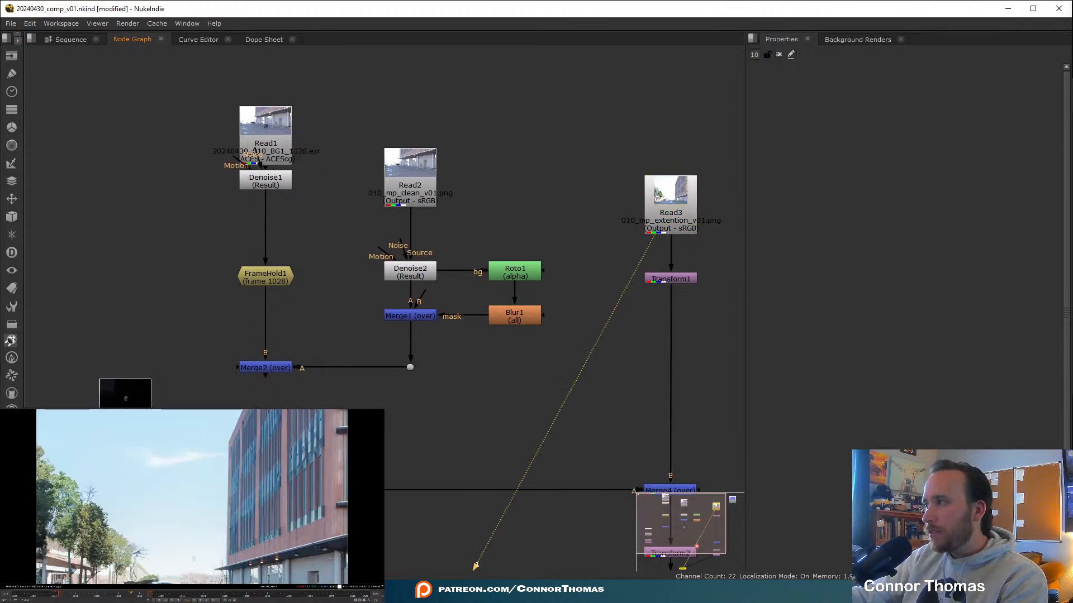
pyautogui.scroll(-4, 197, 544)
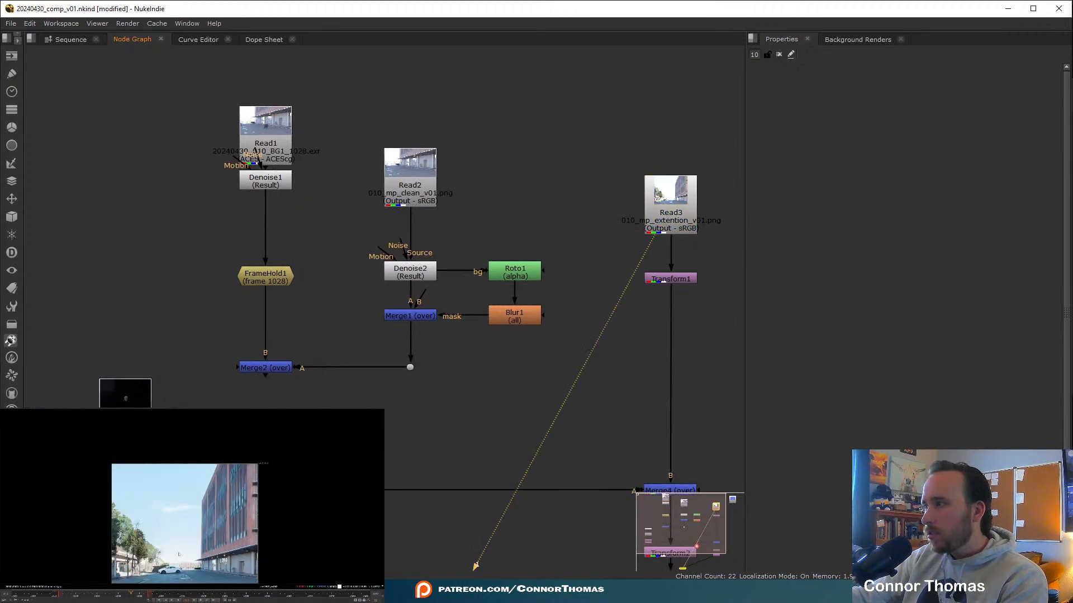
pyautogui.moveTo(197, 545); pyautogui.dragTo(178, 506, button='middle')
pyautogui.click(284, 138)
pyautogui.press('1')
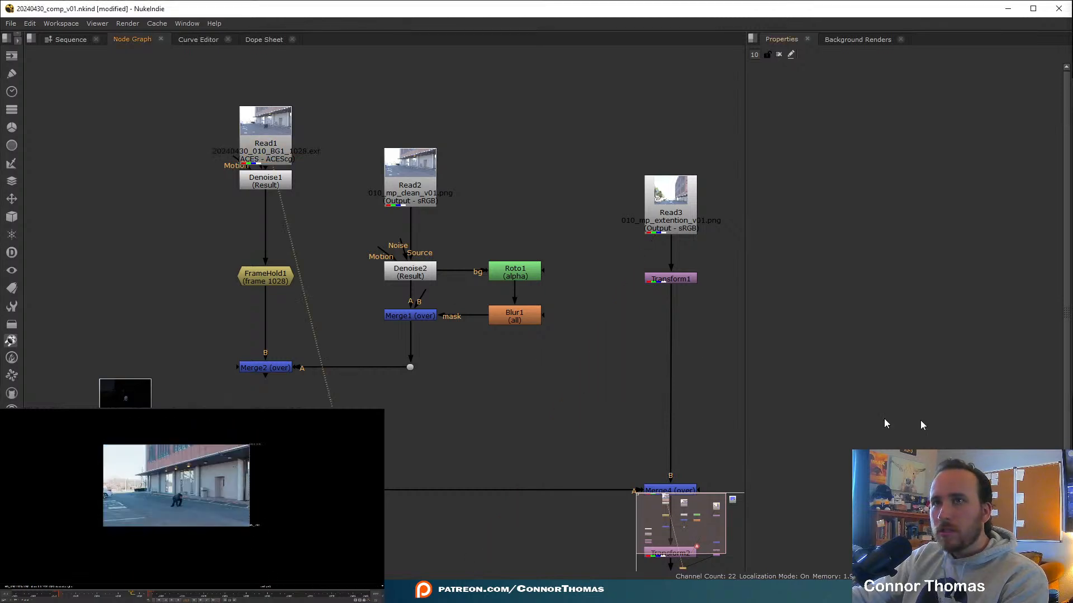
pyautogui.press('f')
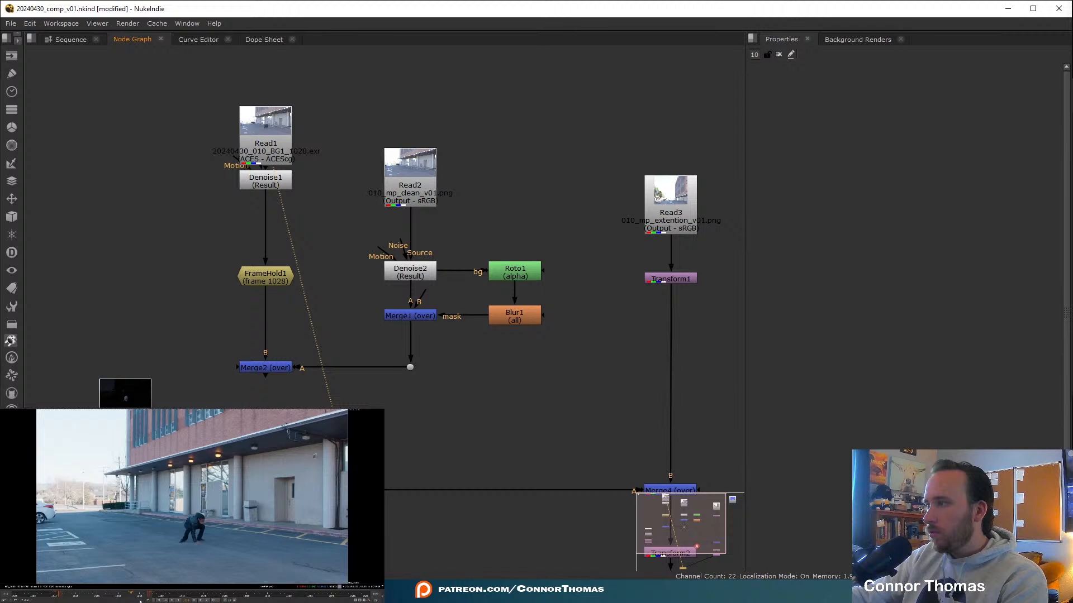
pyautogui.moveTo(630, 453); pyautogui.dragTo(577, 349, button='middle')
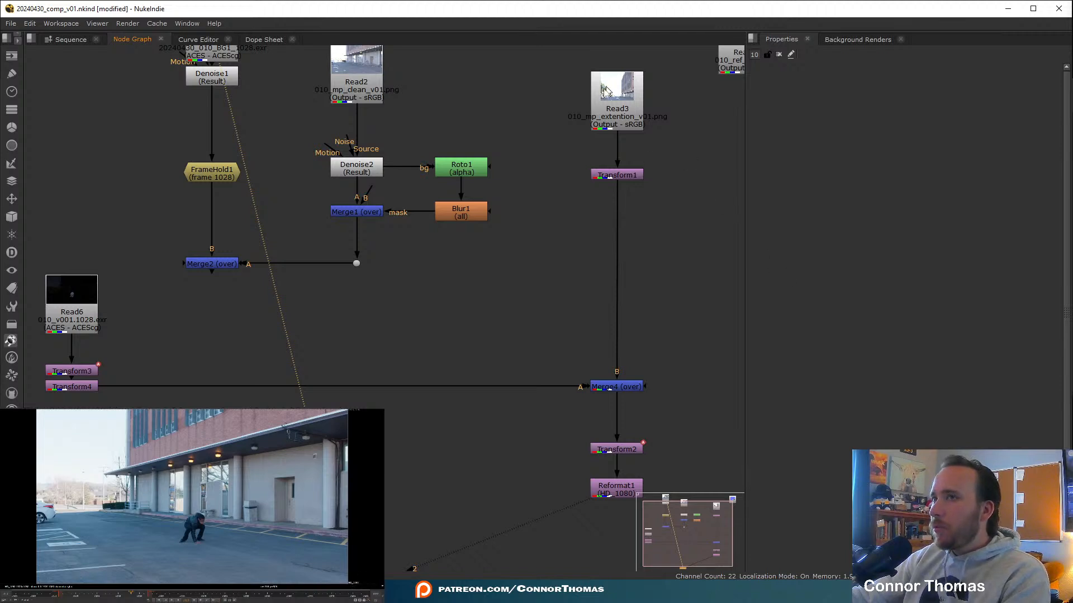
pyautogui.click(593, 114)
pyautogui.press('1')
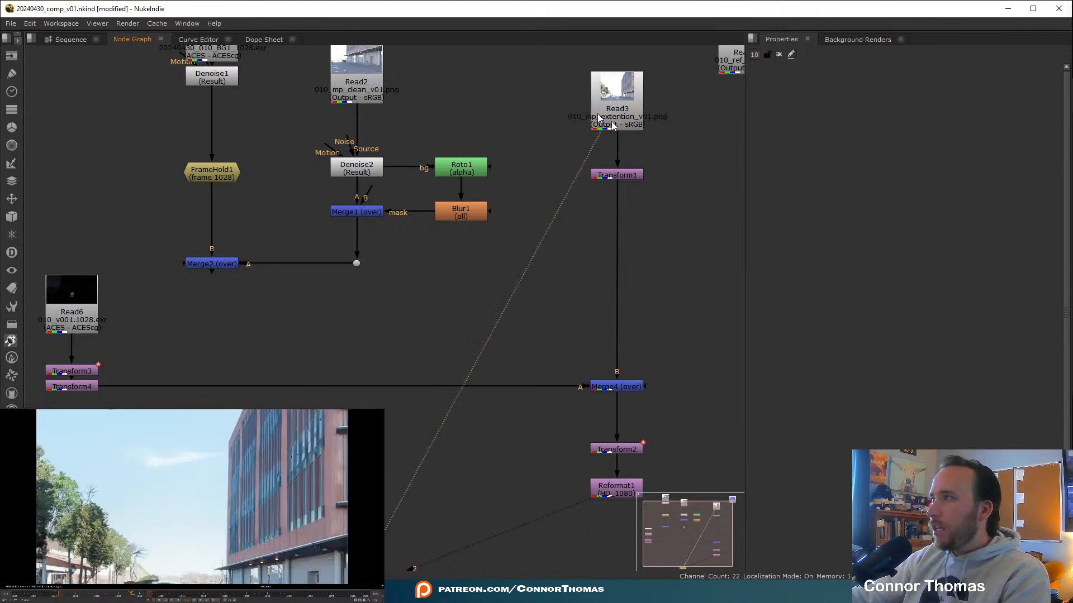
pyautogui.moveTo(150, 525); pyautogui.dragTo(140, 505, button='middle')
pyautogui.scroll(3, 168, 541)
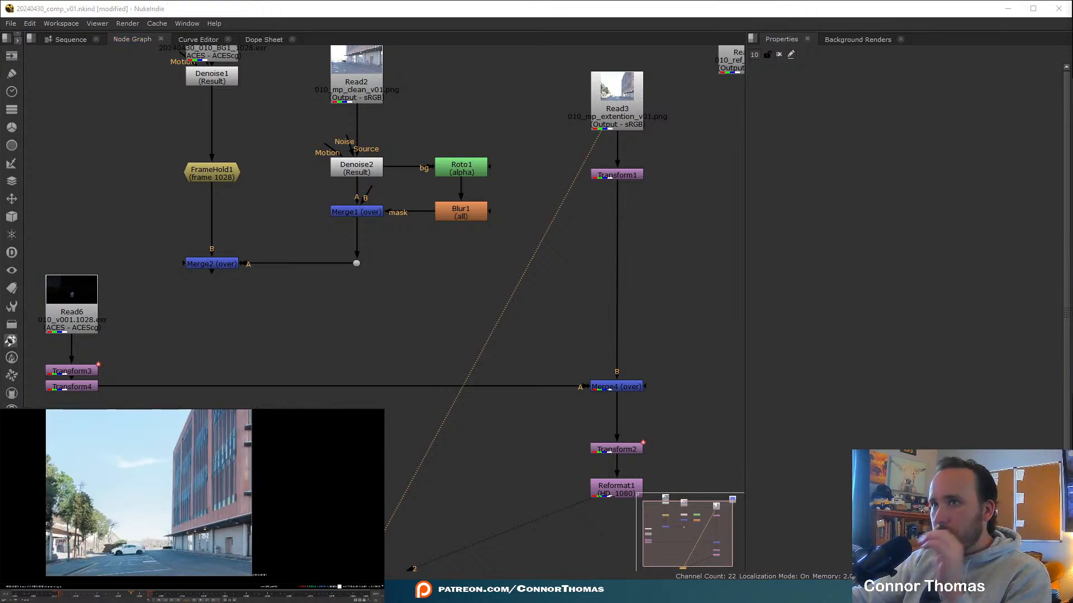
# Rearrange the graph by moving Read3 and the clean-plate node group up and Transform1 down to open space below Read3.
pyautogui.click(636, 152)
pyautogui.moveTo(637, 152); pyautogui.dragTo(636, 178, button='middle')
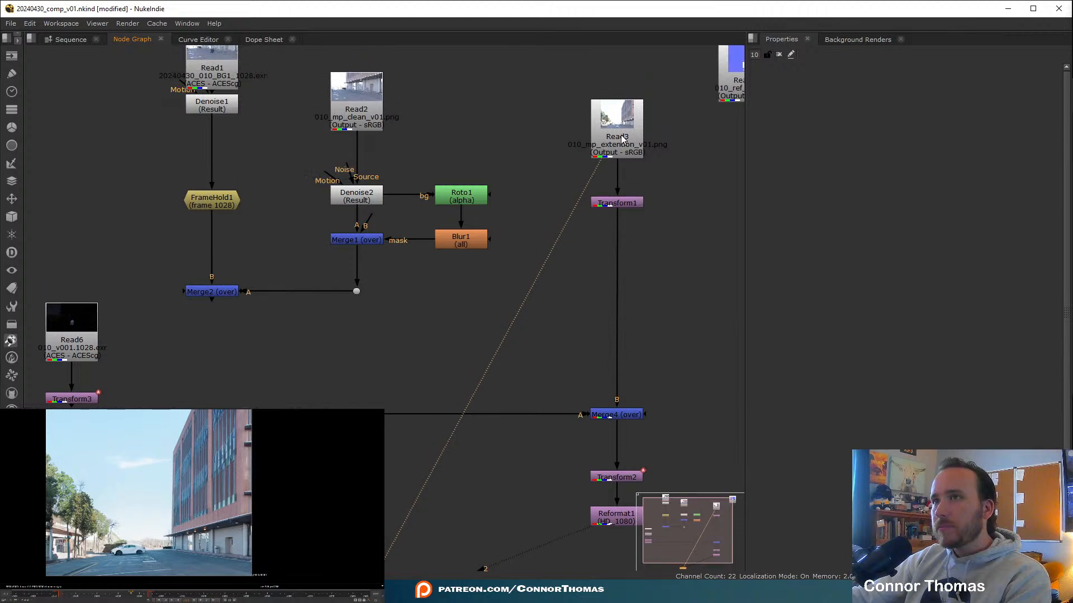
pyautogui.moveTo(627, 143); pyautogui.dragTo(627, 72)
pyautogui.moveTo(631, 119); pyautogui.dragTo(620, 157, button='middle')
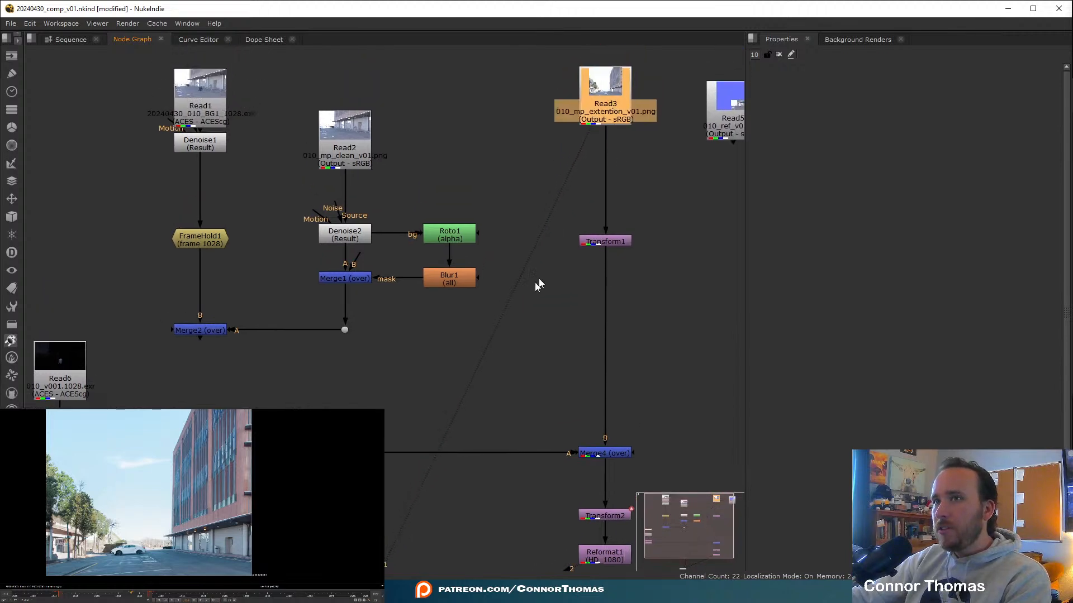
pyautogui.moveTo(383, 243); pyautogui.dragTo(444, 327, button='middle')
pyautogui.moveTo(147, 100); pyautogui.dragTo(538, 454)
pyautogui.moveTo(497, 368); pyautogui.dragTo(498, 223)
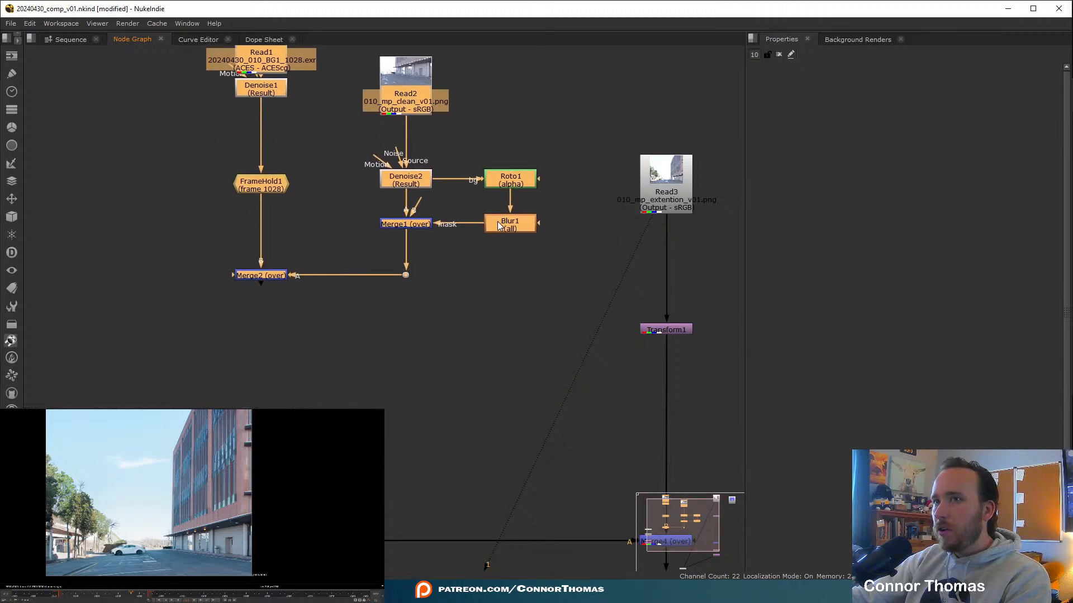
pyautogui.click(426, 298)
pyautogui.moveTo(452, 287); pyautogui.dragTo(431, 319, button='middle')
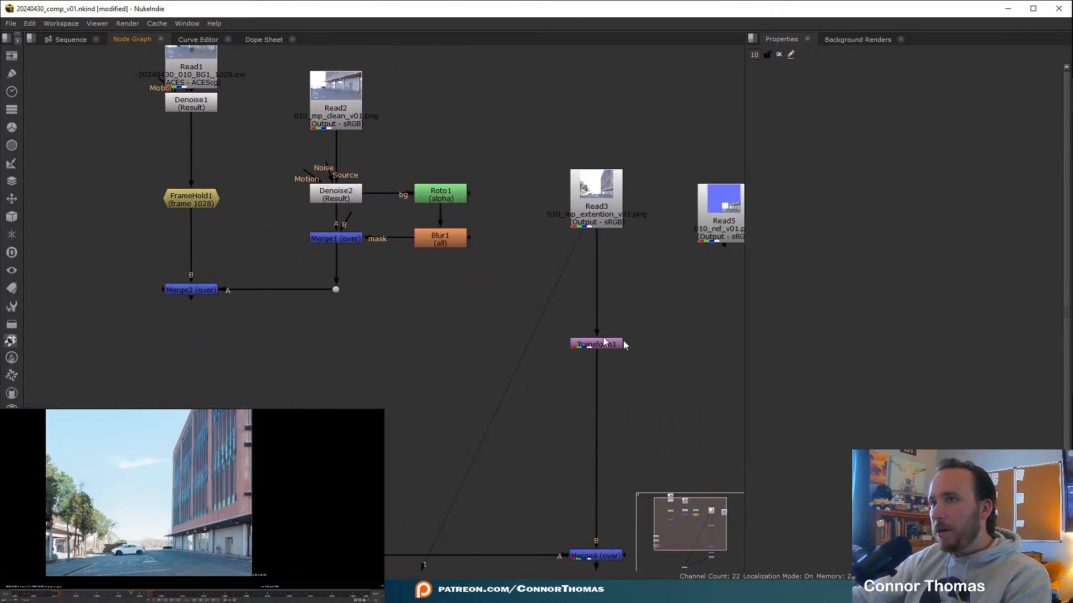
pyautogui.moveTo(601, 347); pyautogui.dragTo(603, 373)
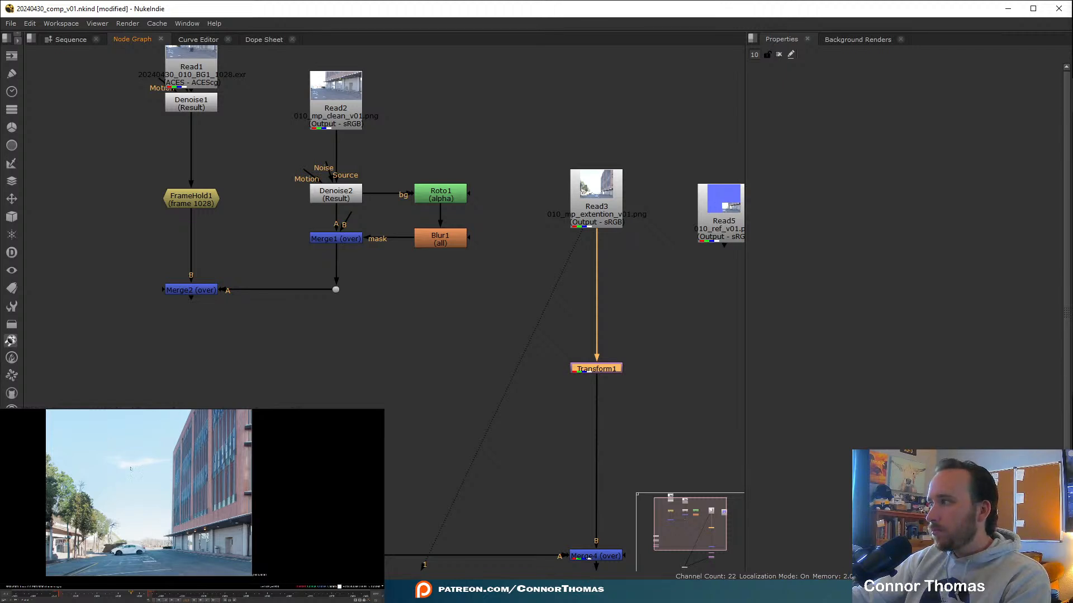
# Merge the Merge2 output over Read3 with a new Merge node inserted above Transform1, and view the result.
pyautogui.scroll(-2, 103, 490)
pyautogui.press('f')
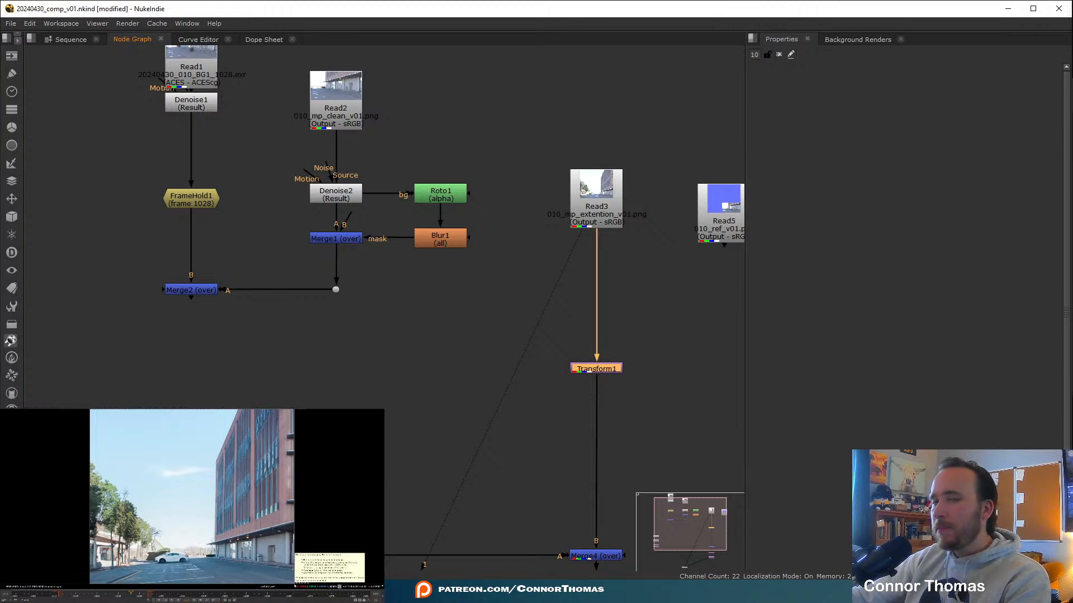
pyautogui.click(206, 288)
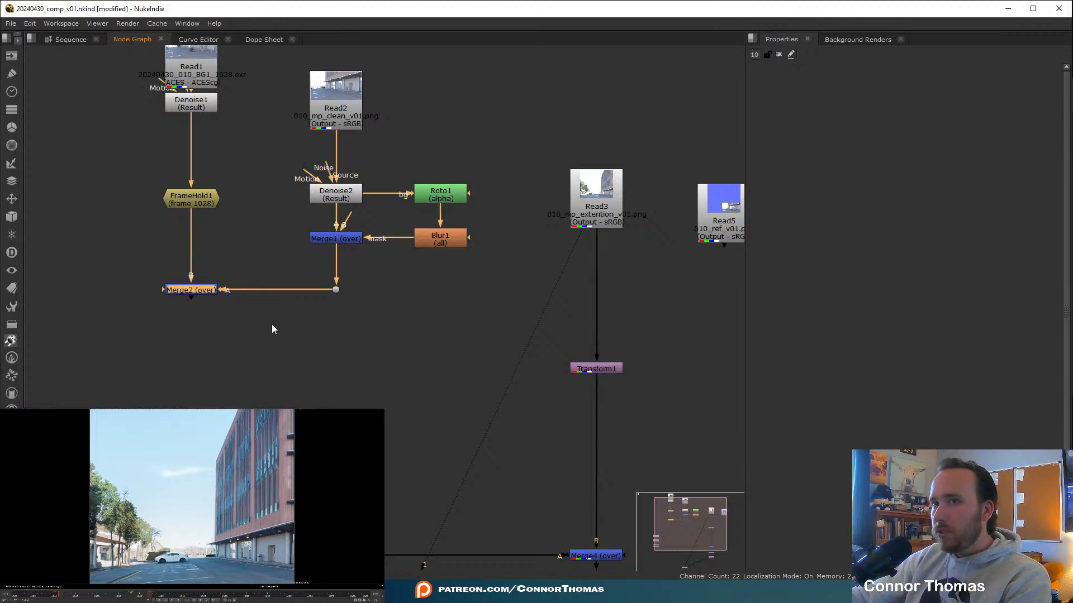
pyautogui.press('m')
pyautogui.moveTo(271, 289); pyautogui.dragTo(618, 316)
pyautogui.press('1')
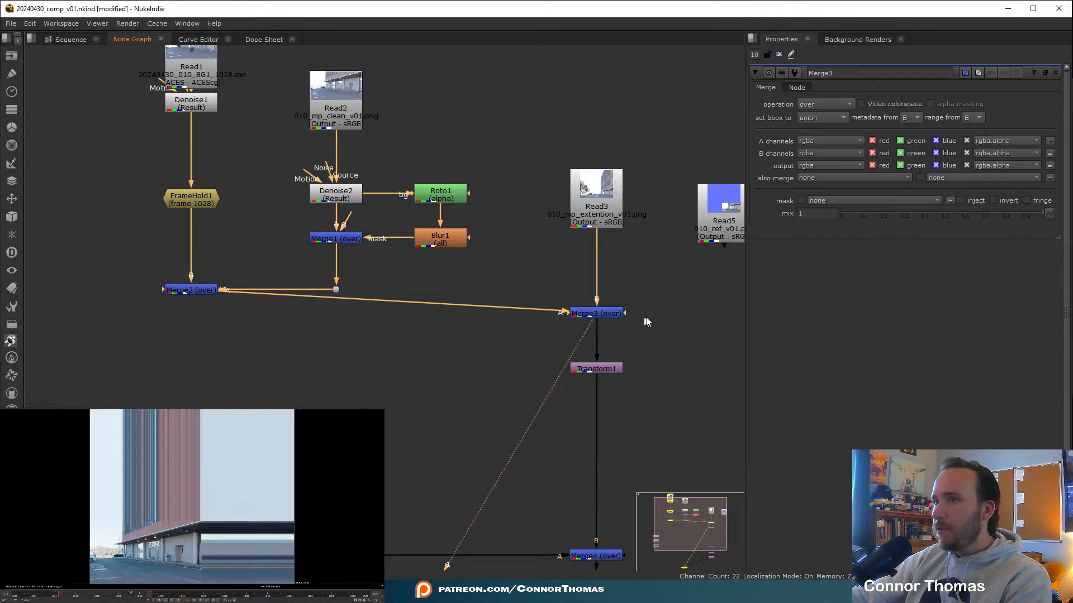
# Add a Transform node after Merge2, try shifting the plate horizontally, and undo the shifts.
pyautogui.click(203, 296)
pyautogui.press('t')
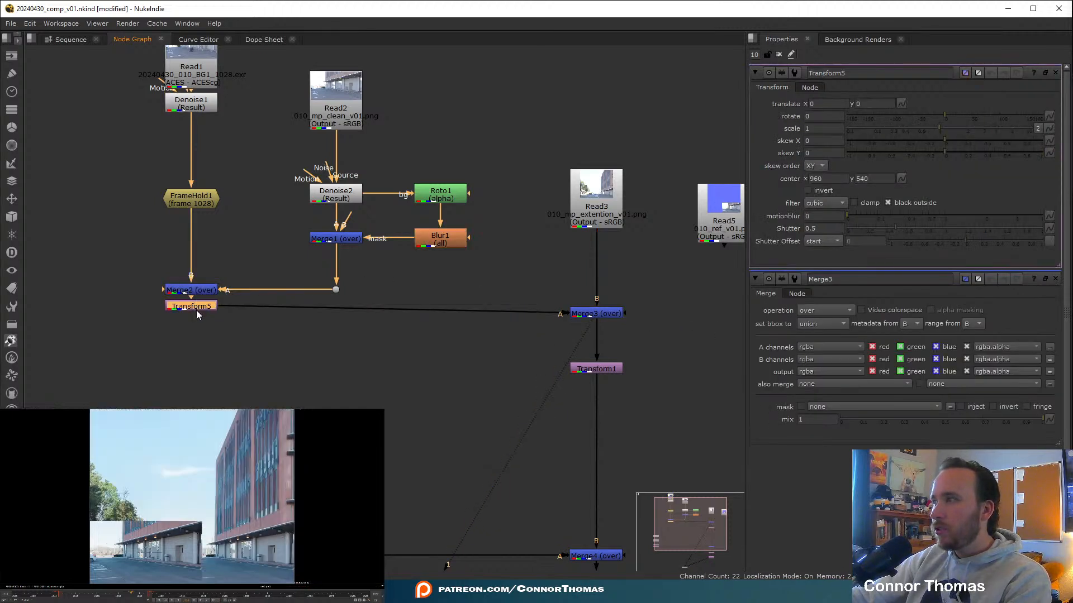
pyautogui.moveTo(199, 306); pyautogui.dragTo(197, 316)
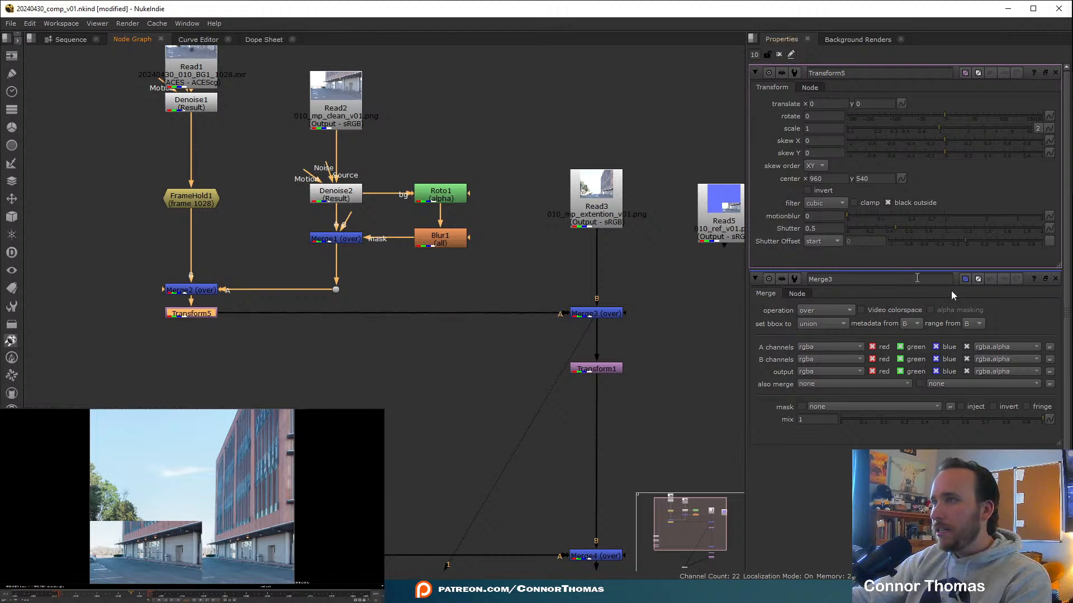
pyautogui.moveTo(148, 555); pyautogui.dragTo(241, 553)
pyautogui.hotkey('ctrl', 'z')
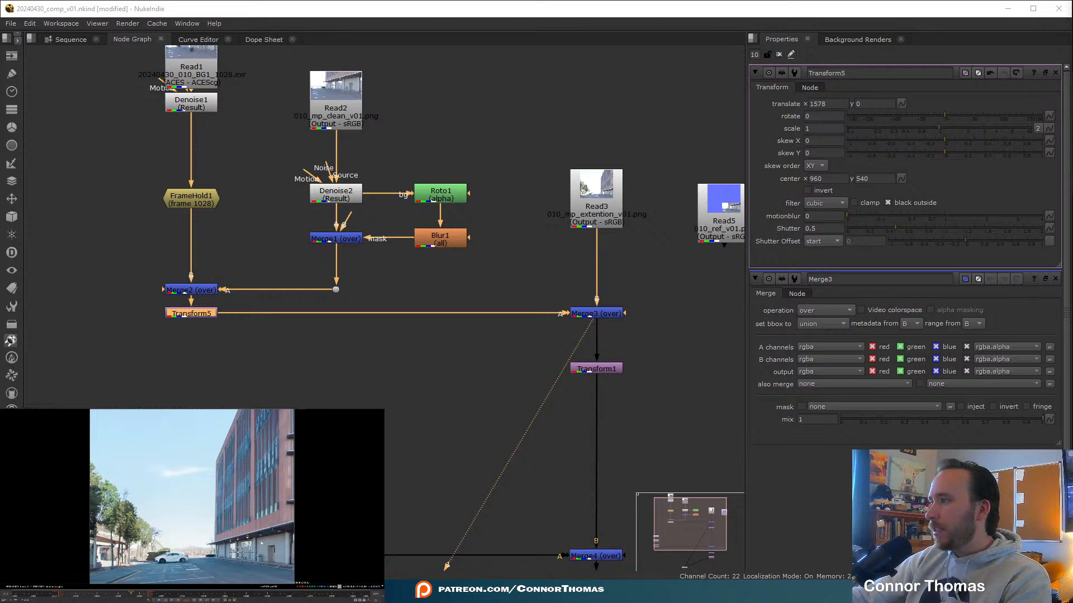
pyautogui.hotkey('ctrl', 'z')
pyautogui.hotkey('ctrl', 'z')
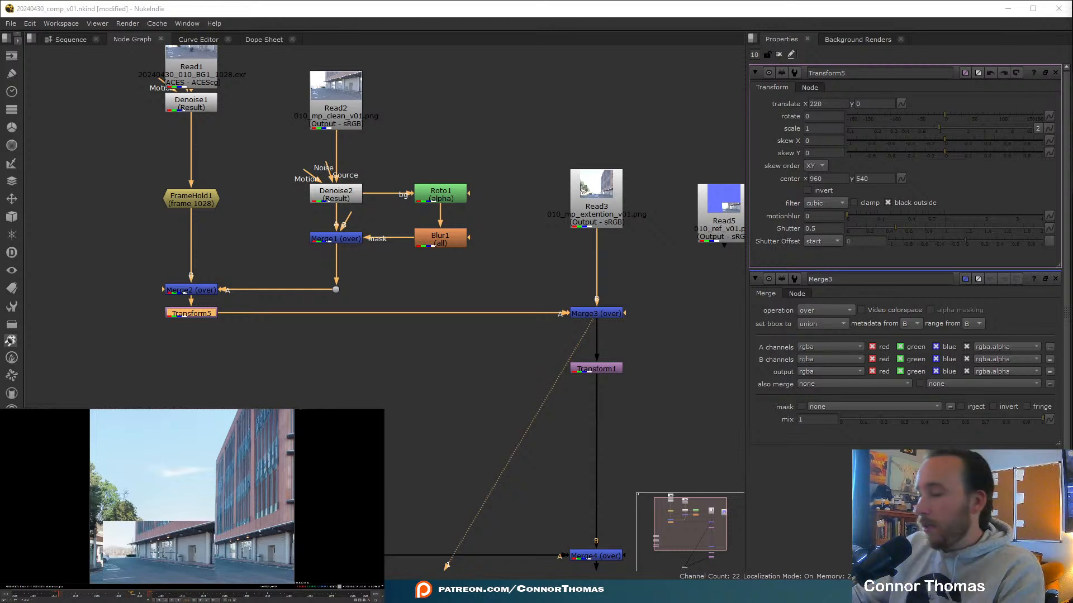
pyautogui.hotkey('ctrl', 'z')
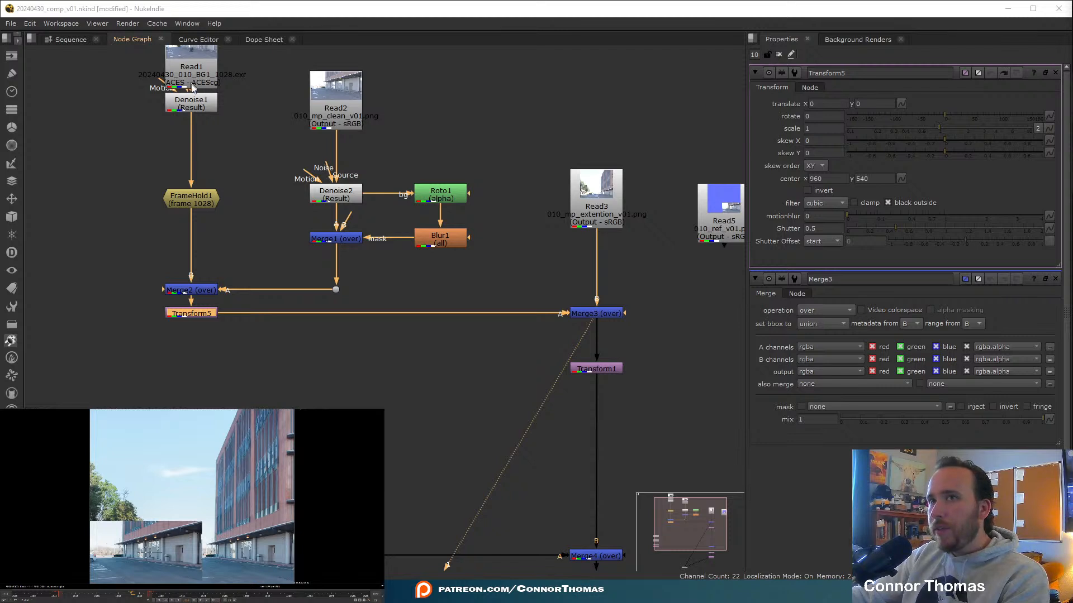
# Try setting the Transform's center to x 1920, y 0, and delete the Transform node.
pyautogui.doubleClick(835, 179)
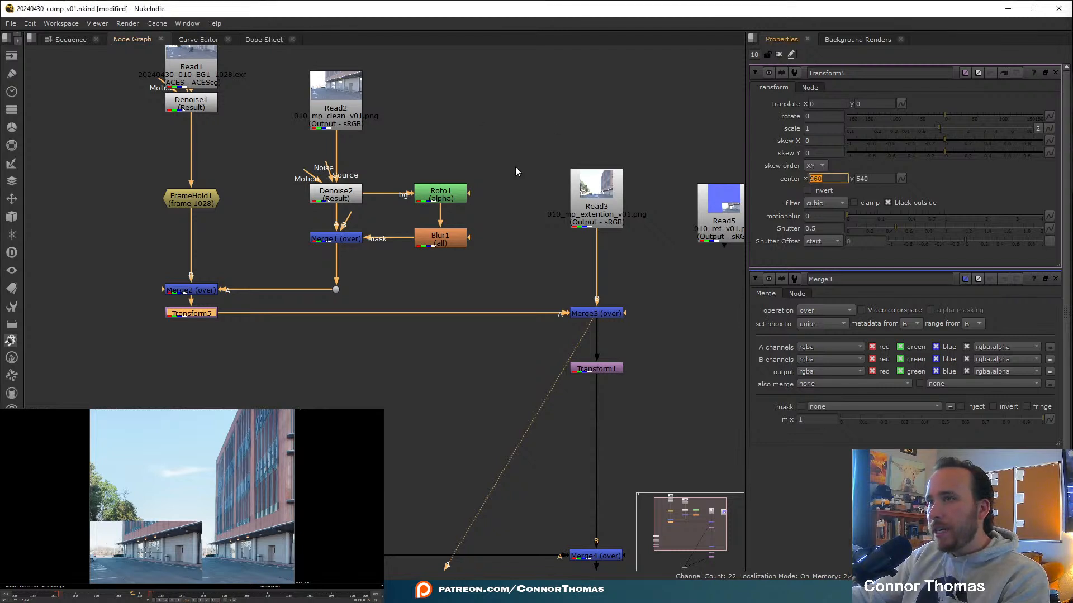
pyautogui.write('1920')
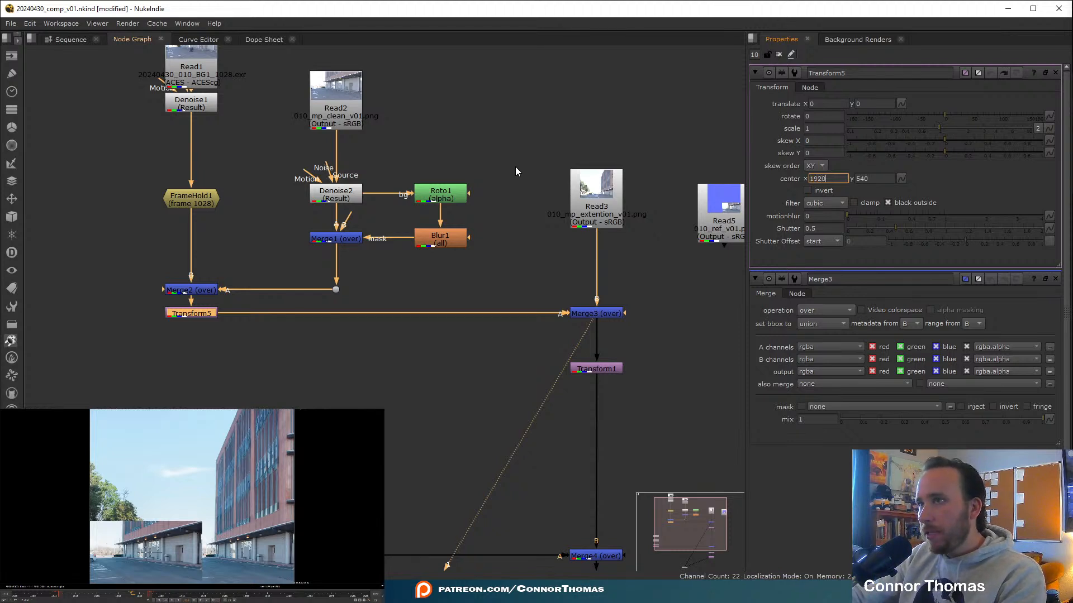
pyautogui.press('Tab')
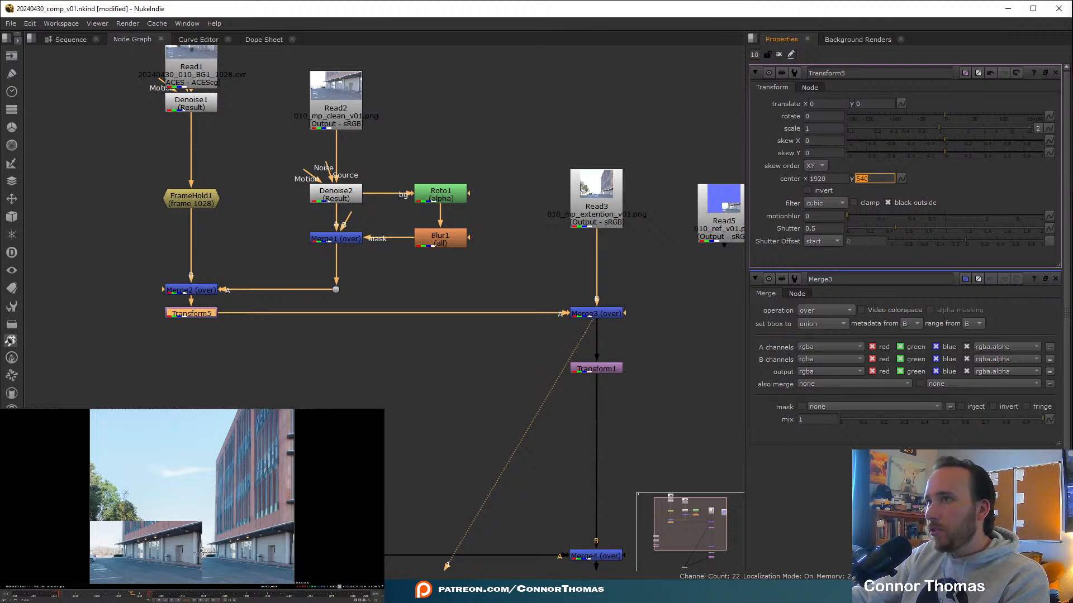
pyautogui.click(883, 179)
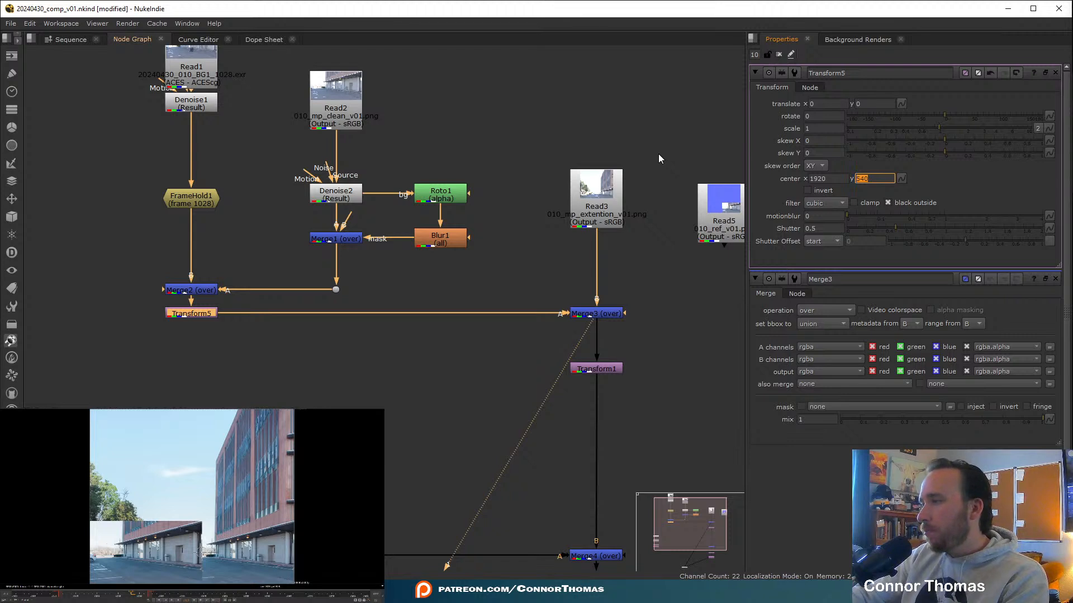
pyautogui.write('0')
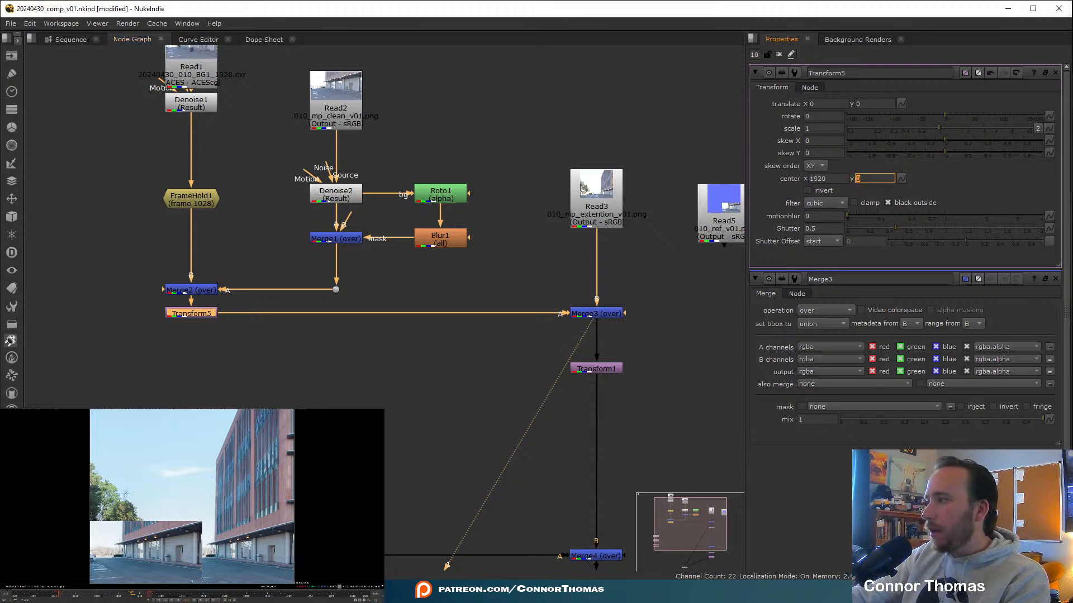
pyautogui.press('Return')
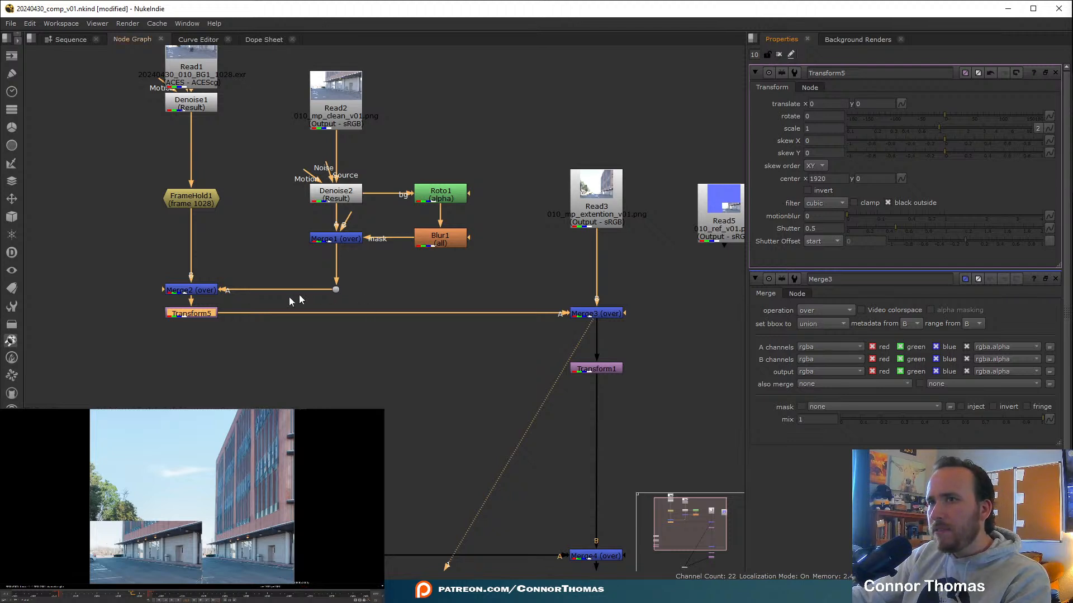
pyautogui.press('Delete')
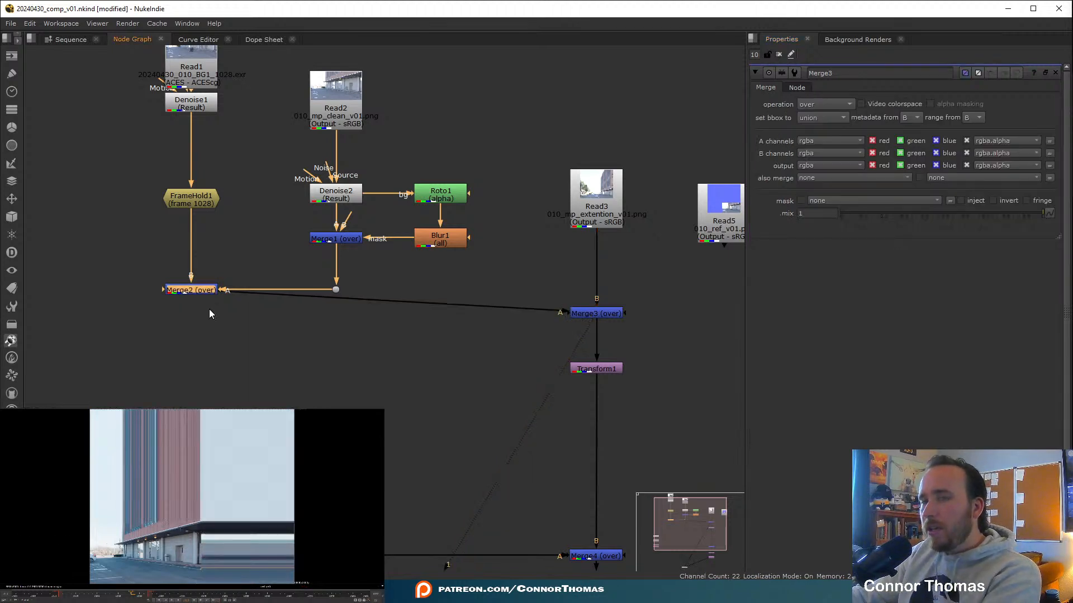
# Add a Reformat node between Merge2 and the A input of Merge3, placed just below Merge2.
pyautogui.press('Tab')
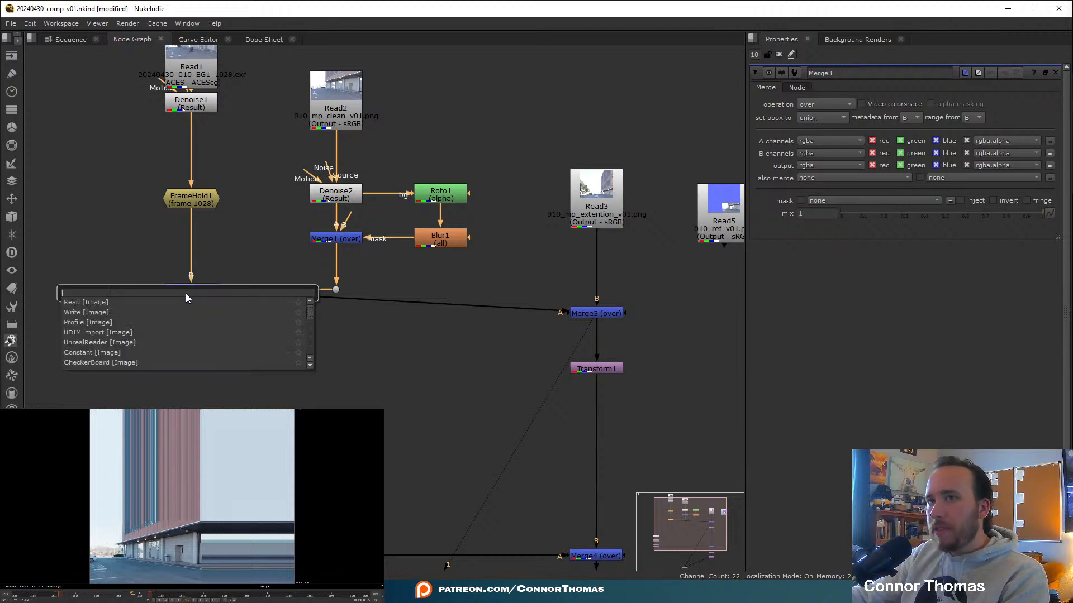
pyautogui.write('ref')
pyautogui.click(98, 312)
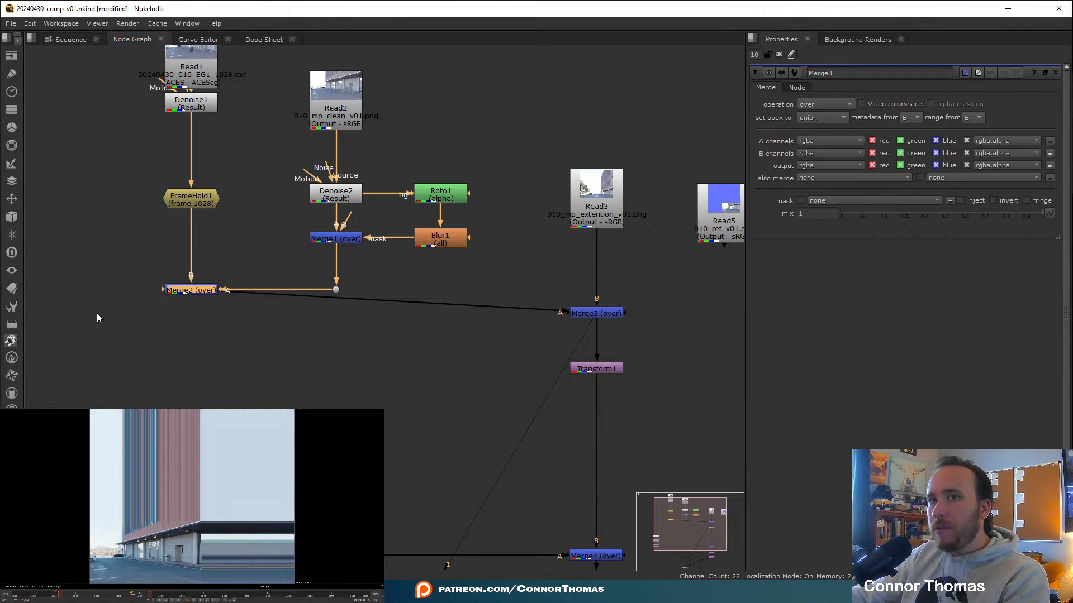
pyautogui.moveTo(200, 310); pyautogui.dragTo(200, 322)
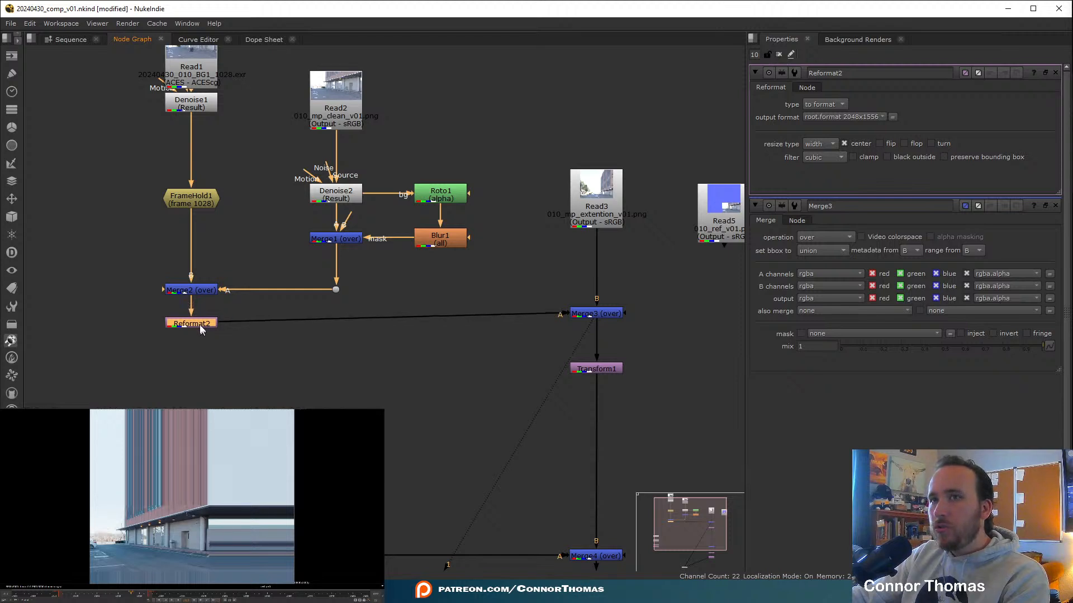
# Set the Reformat's output format to 3500x3000, turn off centering, and set the resize type to none.
pyautogui.click(847, 117)
pyautogui.click(827, 479)
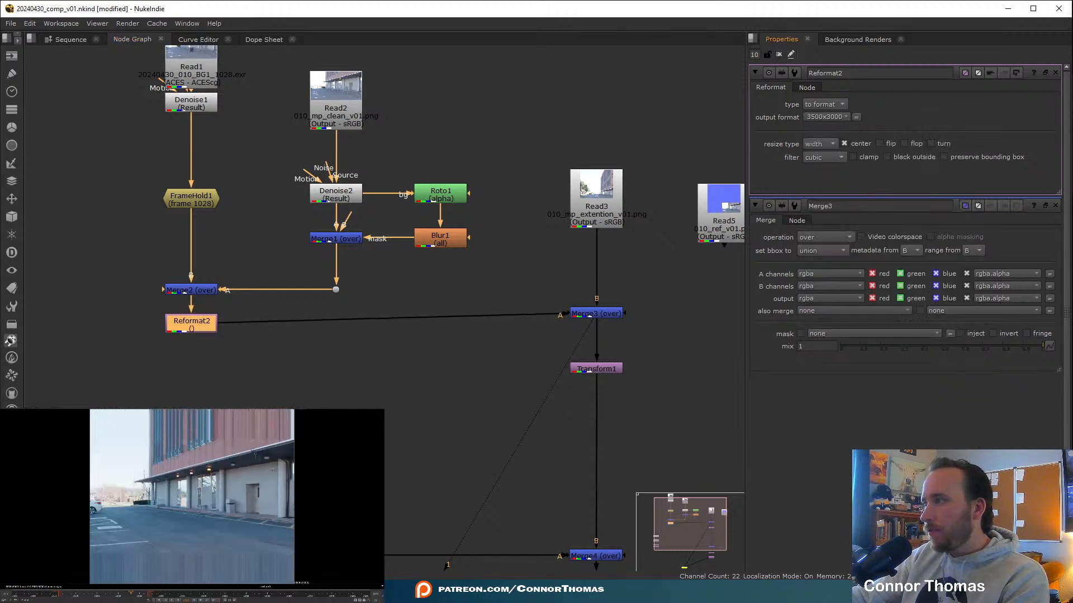
pyautogui.click(844, 144)
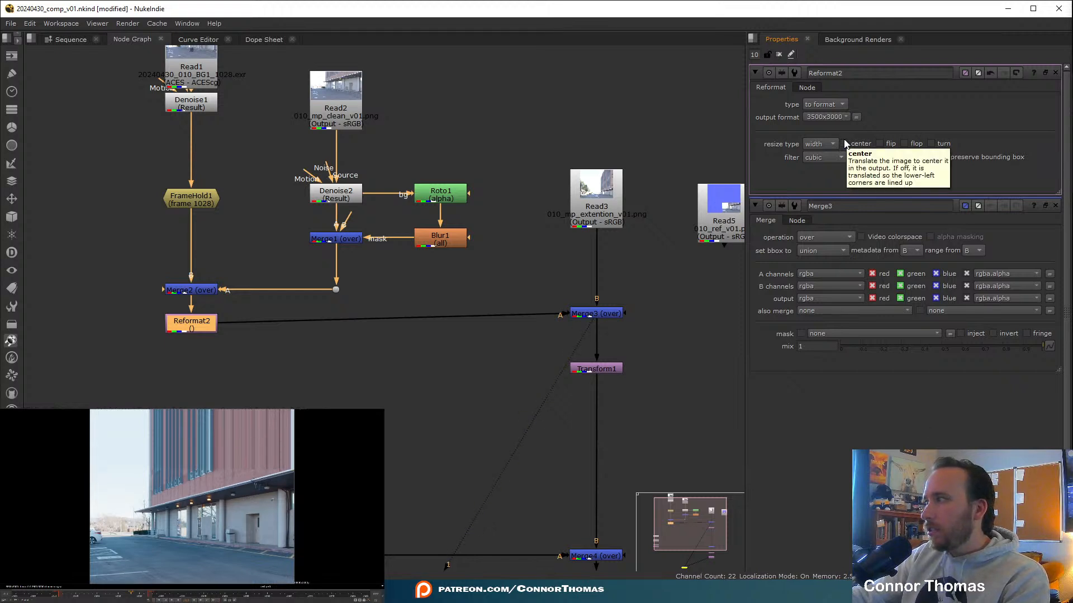
pyautogui.click(820, 144)
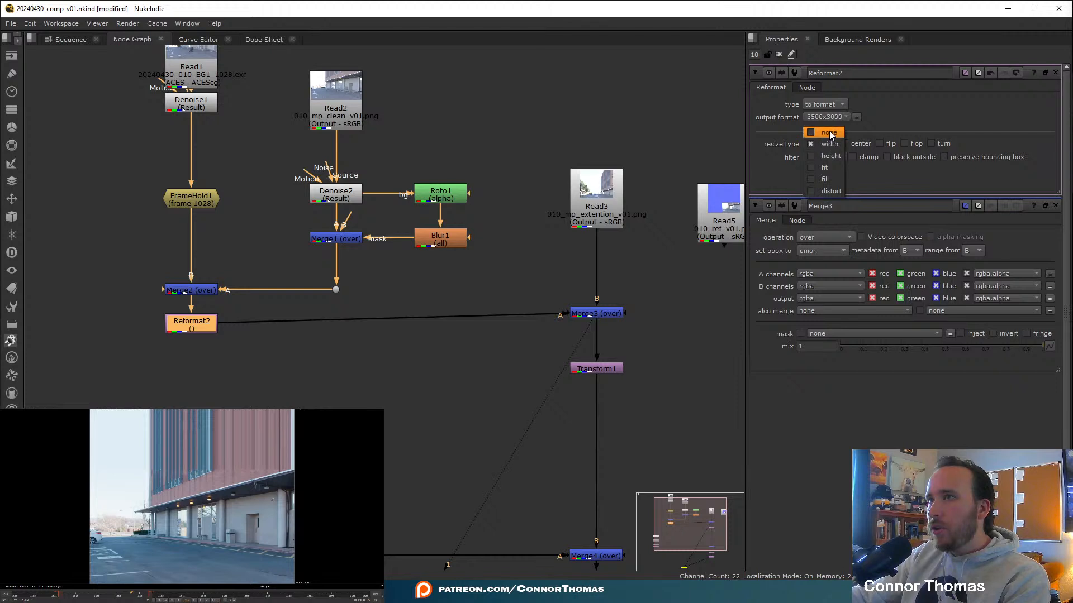
pyautogui.click(831, 138)
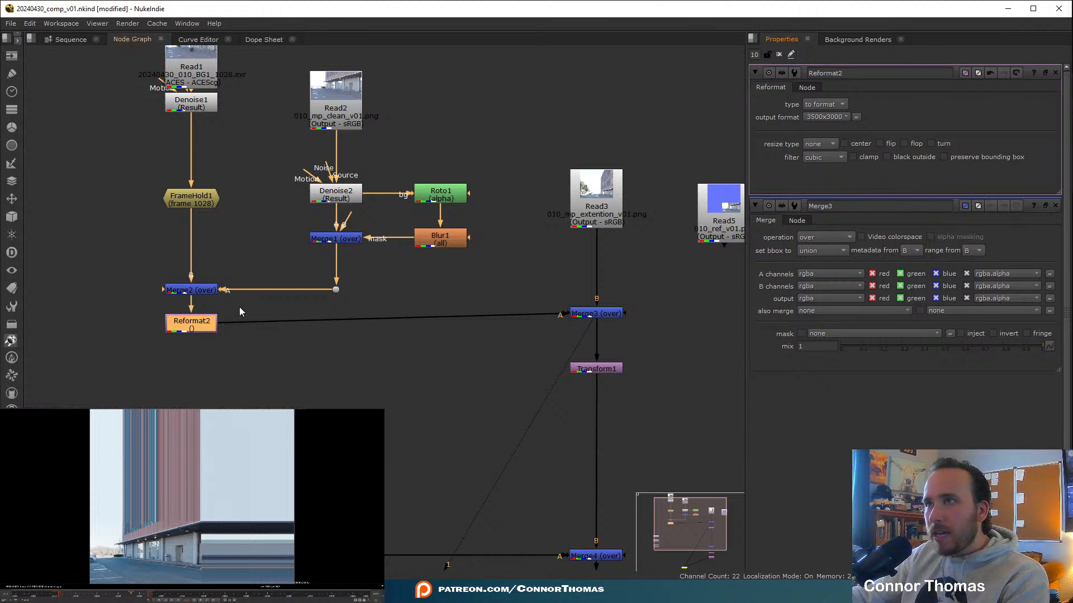
pyautogui.click(179, 327)
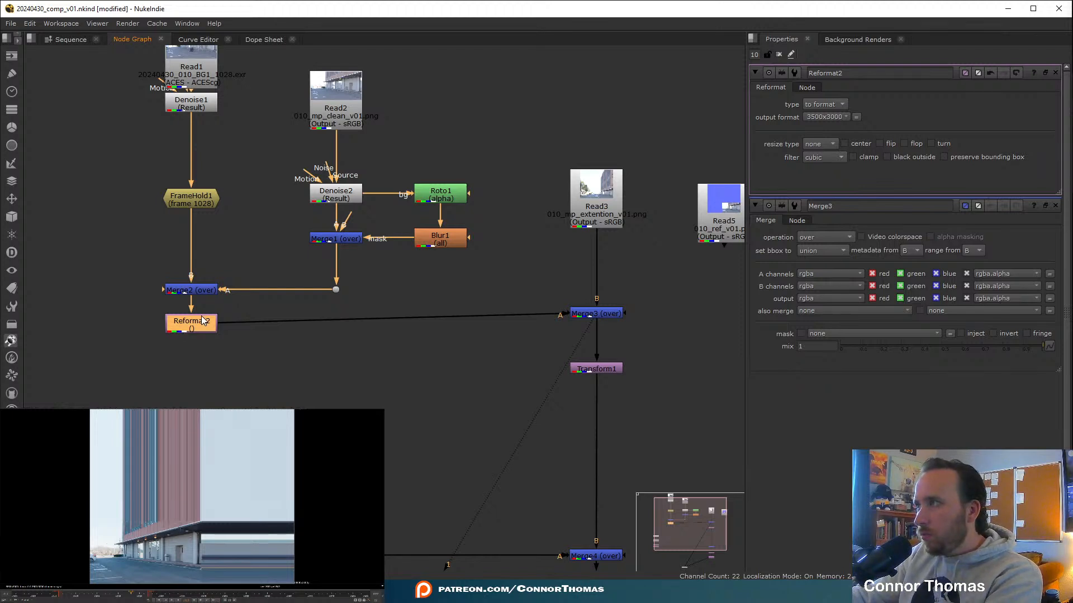
# Replace the Reformat node below Merge2 with a new Transform node feeding the A input of Merge3.
pyautogui.press('Delete')
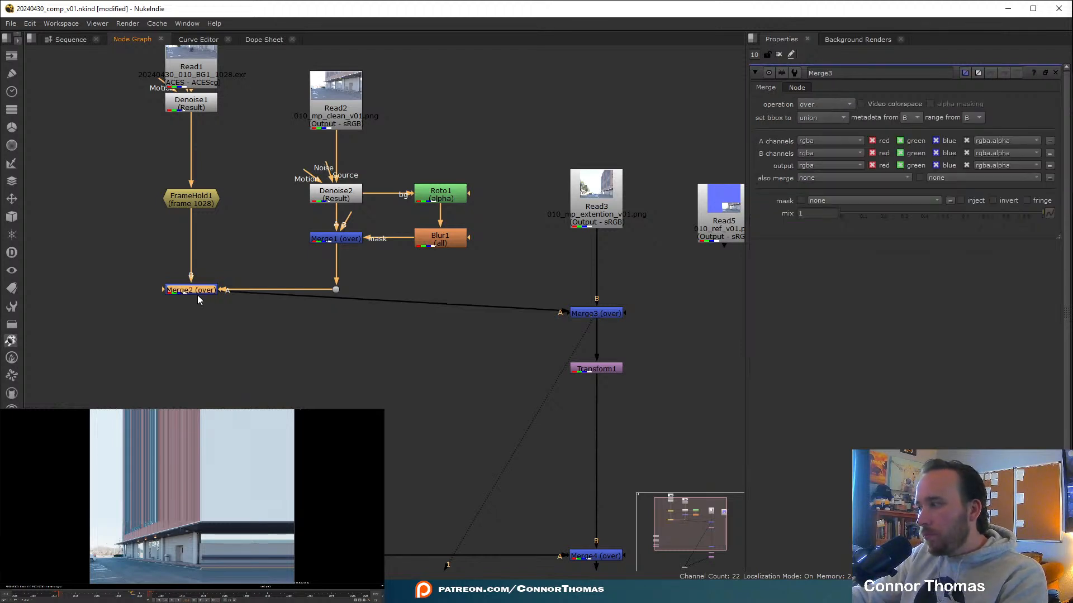
pyautogui.press('t')
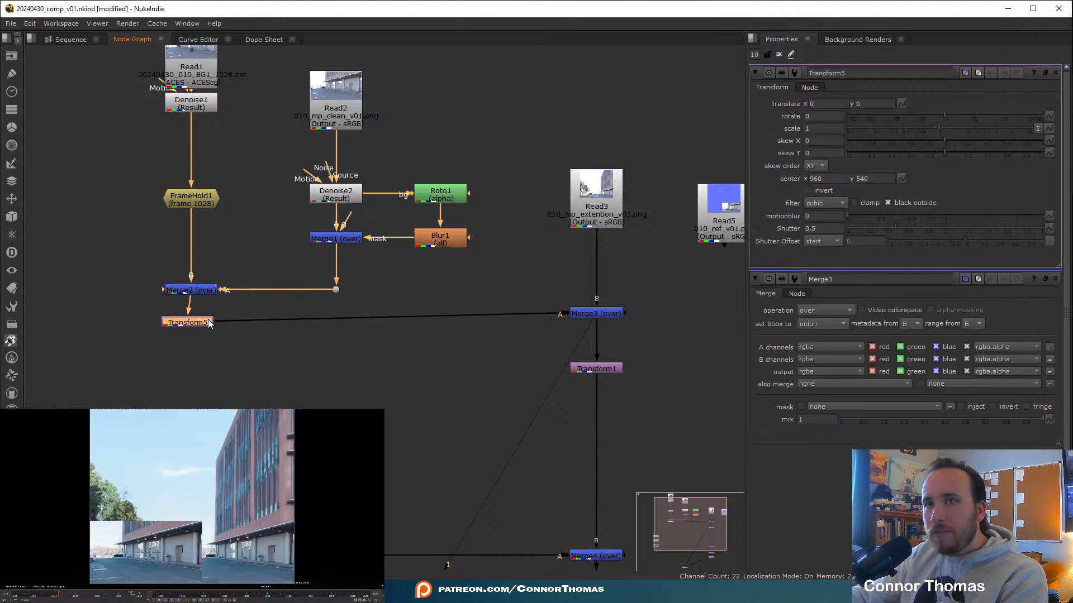
pyautogui.moveTo(208, 321); pyautogui.dragTo(212, 320)
# Set the new Transform's center to x 1920, y 0.
pyautogui.doubleClick(813, 178)
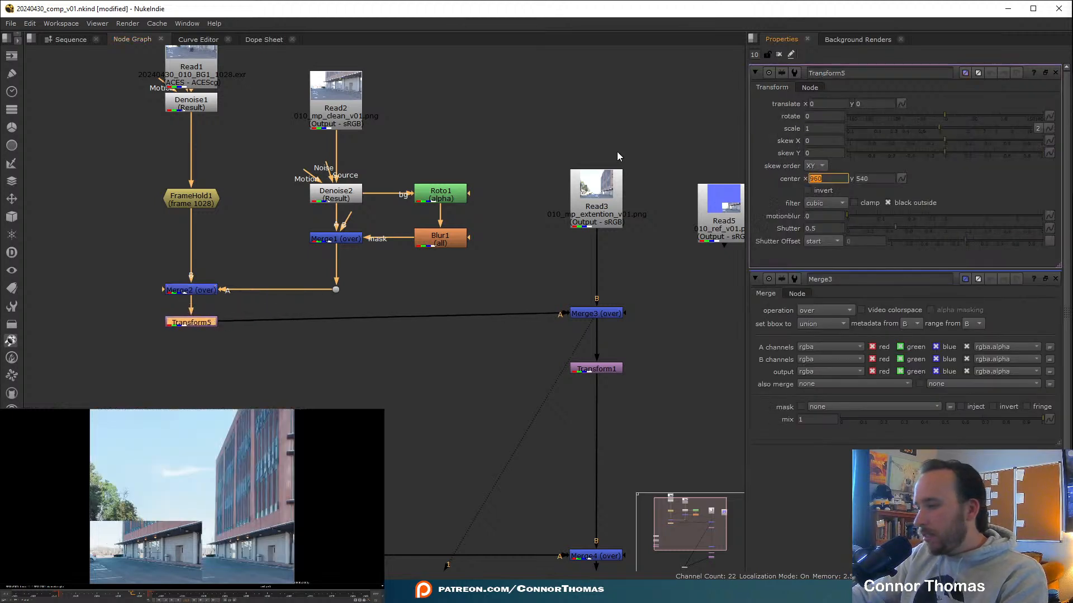
pyautogui.write('1920')
pyautogui.press('Tab')
pyautogui.write('0')
pyautogui.press('Return')
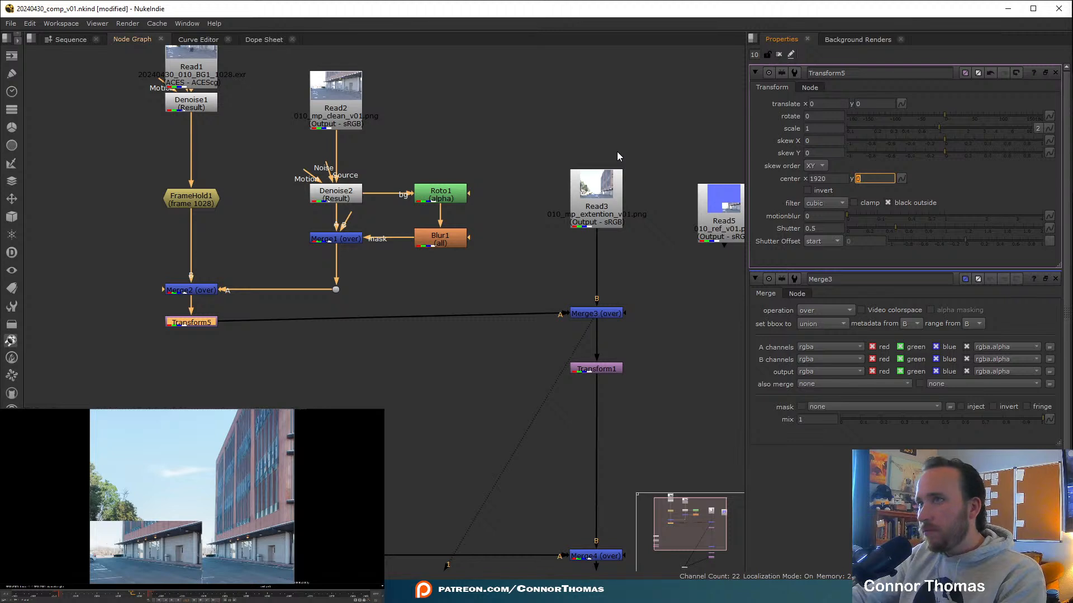
pyautogui.click(439, 451)
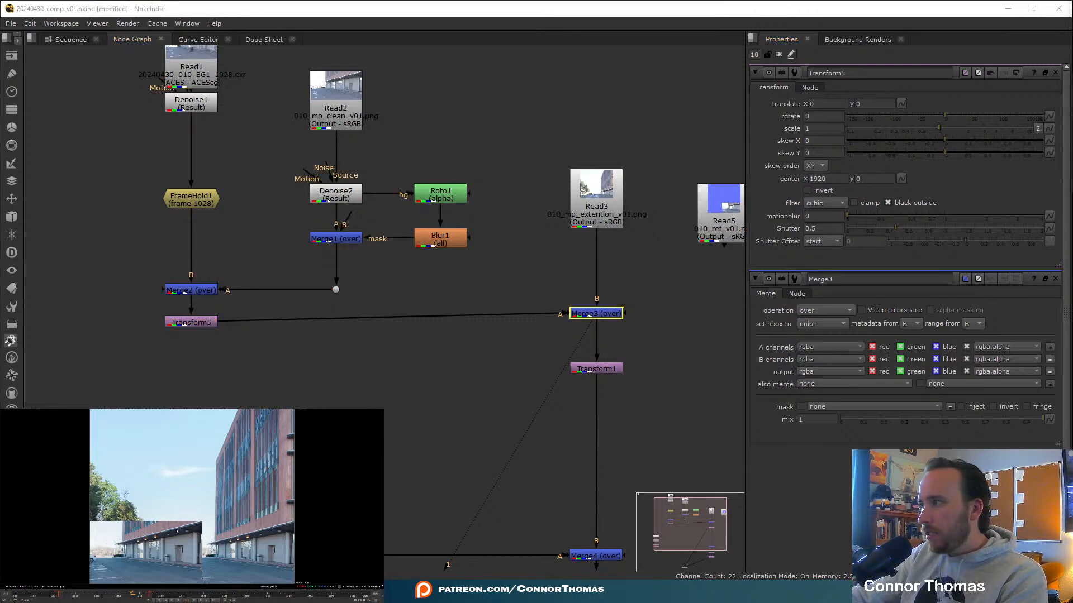
# Shift the plate horizontally to about x 1576 so its lower corner meets the matte painting's lower-right corner.
pyautogui.moveTo(177, 531); pyautogui.dragTo(176, 504, button='middle')
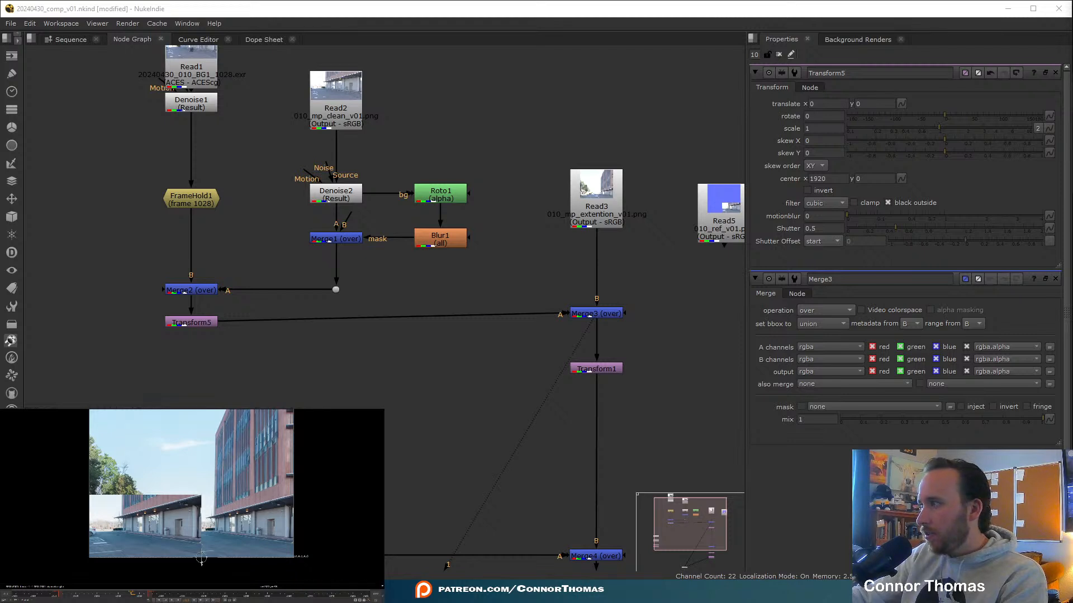
pyautogui.scroll(-3, 201, 557)
pyautogui.moveTo(204, 579); pyautogui.dragTo(191, 536, button='middle')
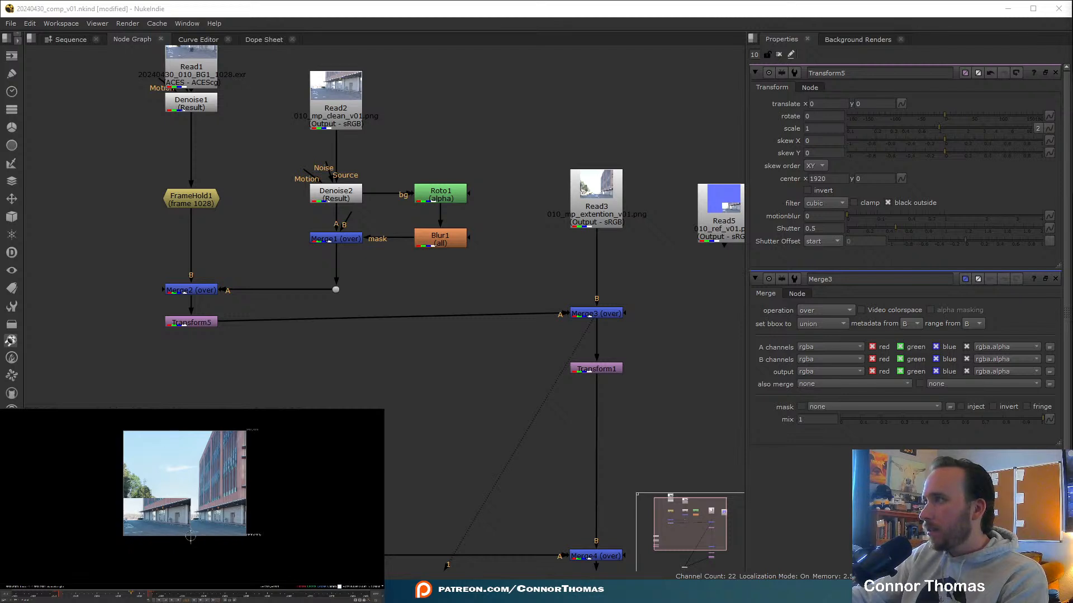
pyautogui.scroll(6, 191, 548)
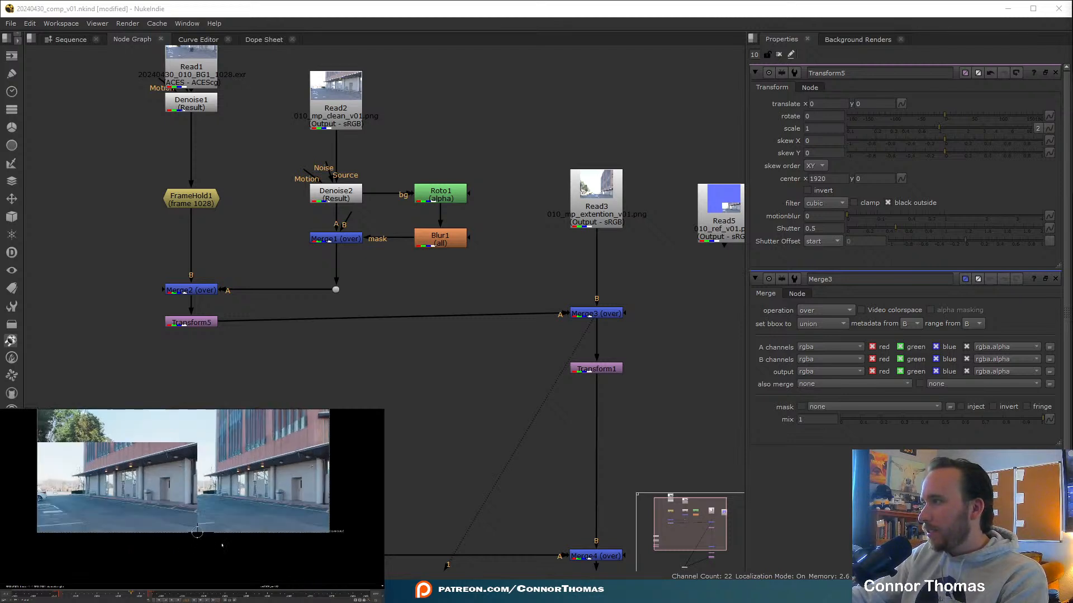
pyautogui.moveTo(112, 534); pyautogui.dragTo(299, 535)
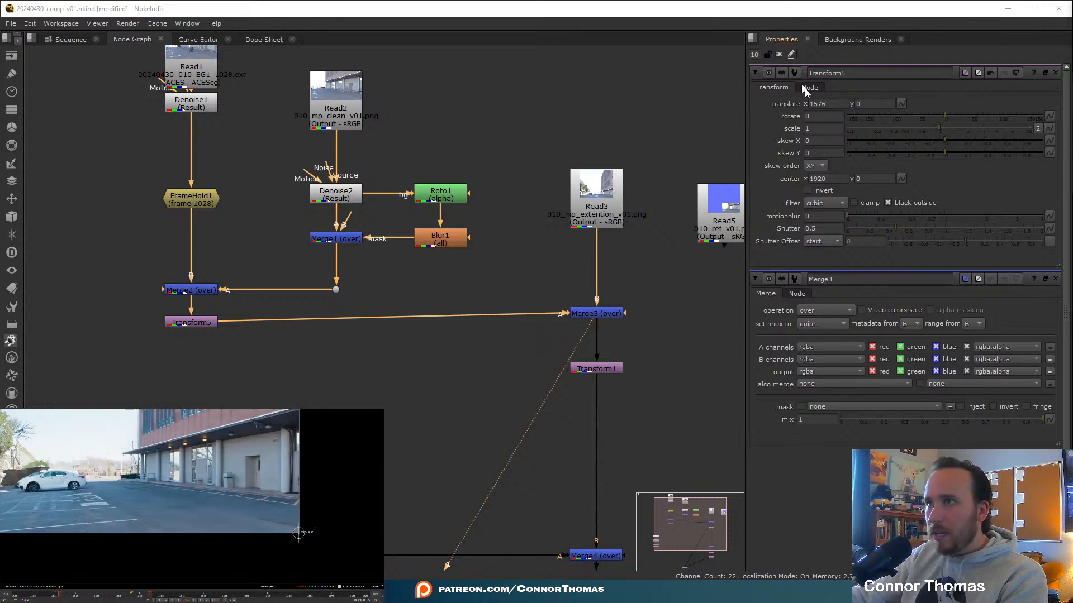
# Fine-tune the Transform's horizontal translate to about 1580 so the plate's edge sits exactly on the format corner.
pyautogui.scroll(5, 225, 516)
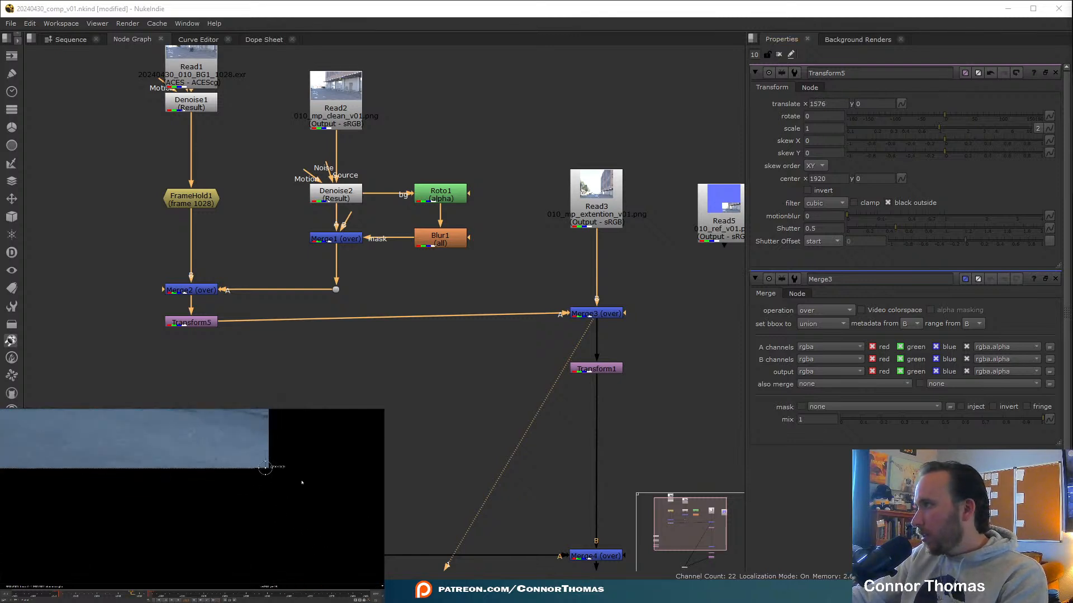
pyautogui.scroll(4, 225, 516)
pyautogui.moveTo(226, 516); pyautogui.dragTo(282, 575, button='middle')
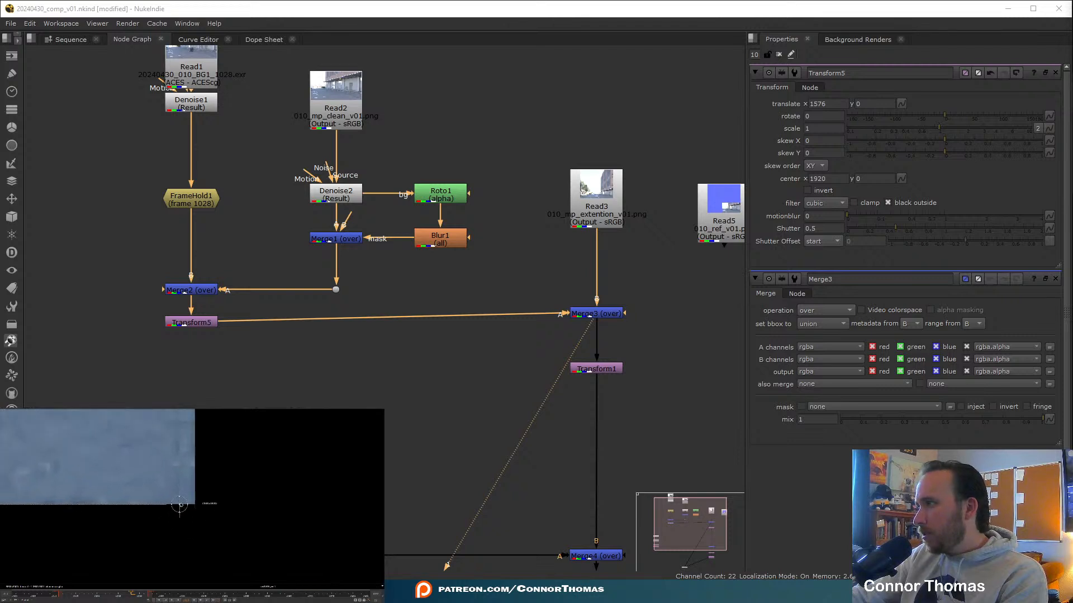
pyautogui.moveTo(179, 507)
pyautogui.mouseDown()
pyautogui.moveTo(195, 508)
pyautogui.moveTo(171, 500)
pyautogui.mouseUp()
pyautogui.scroll(6, 199, 506)
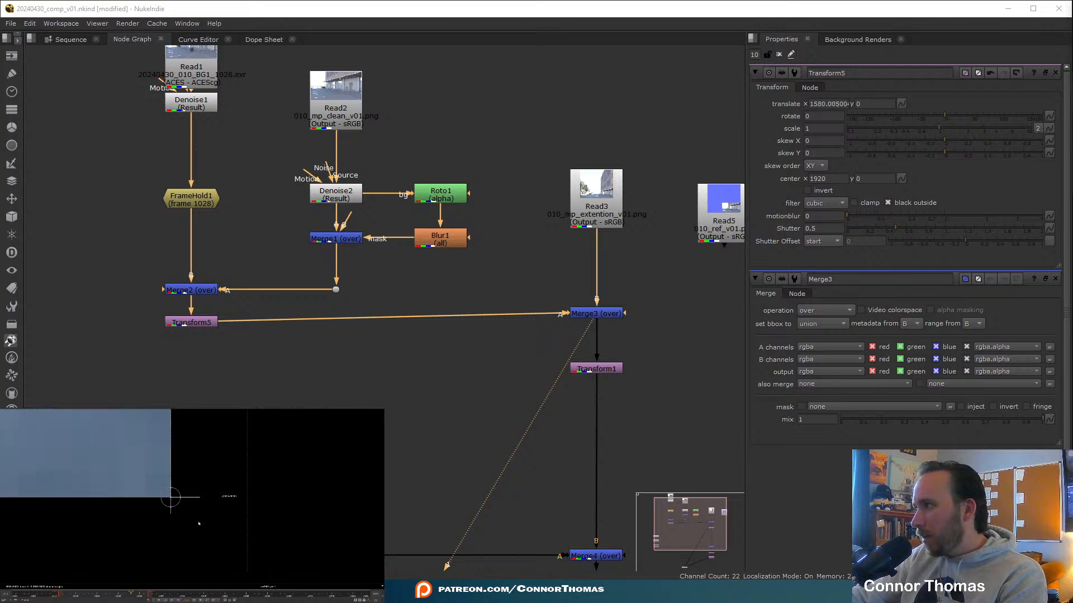
pyautogui.press('f')
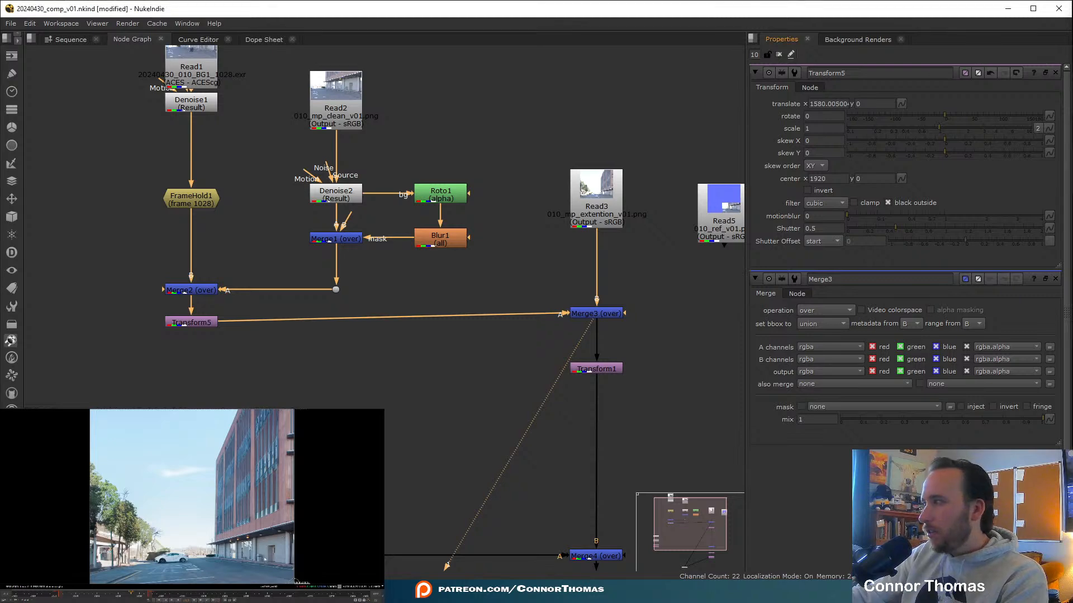
# Check the plate's alignment with the matte painting by disabling and re-enabling Merge3 while viewing the building up close.
pyautogui.moveTo(252, 535); pyautogui.dragTo(246, 489, button='middle')
pyautogui.scroll(4, 246, 491)
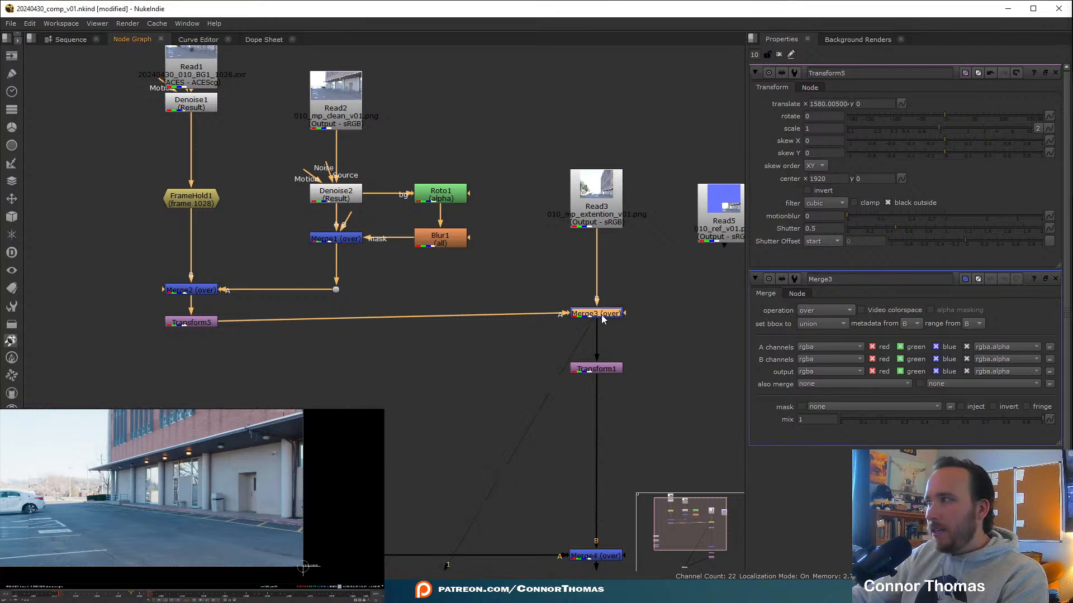
pyautogui.press('d')
pyautogui.scroll(2, 193, 512)
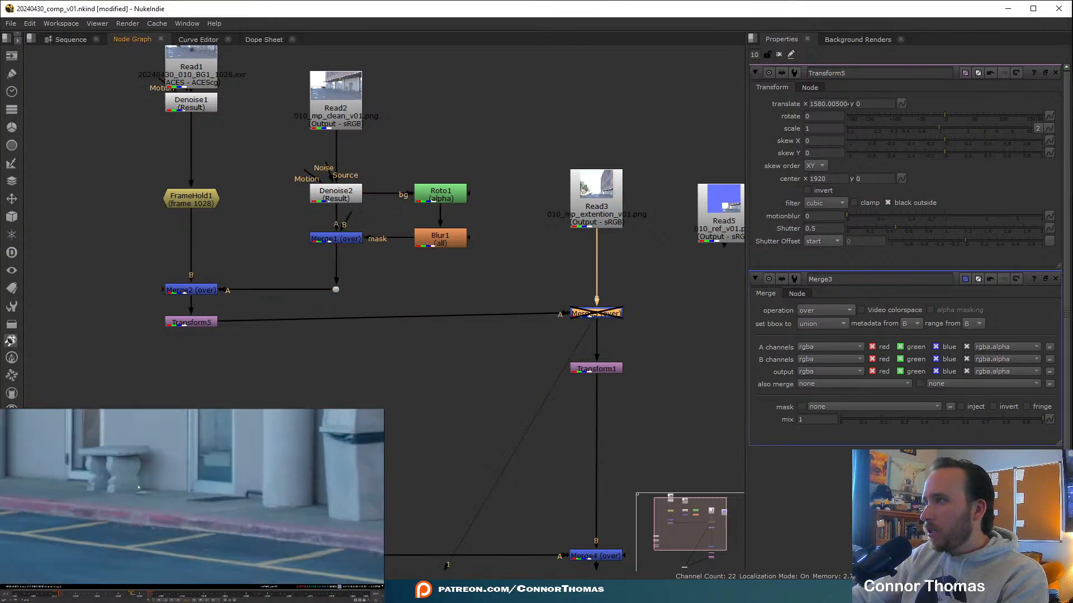
pyautogui.press('d')
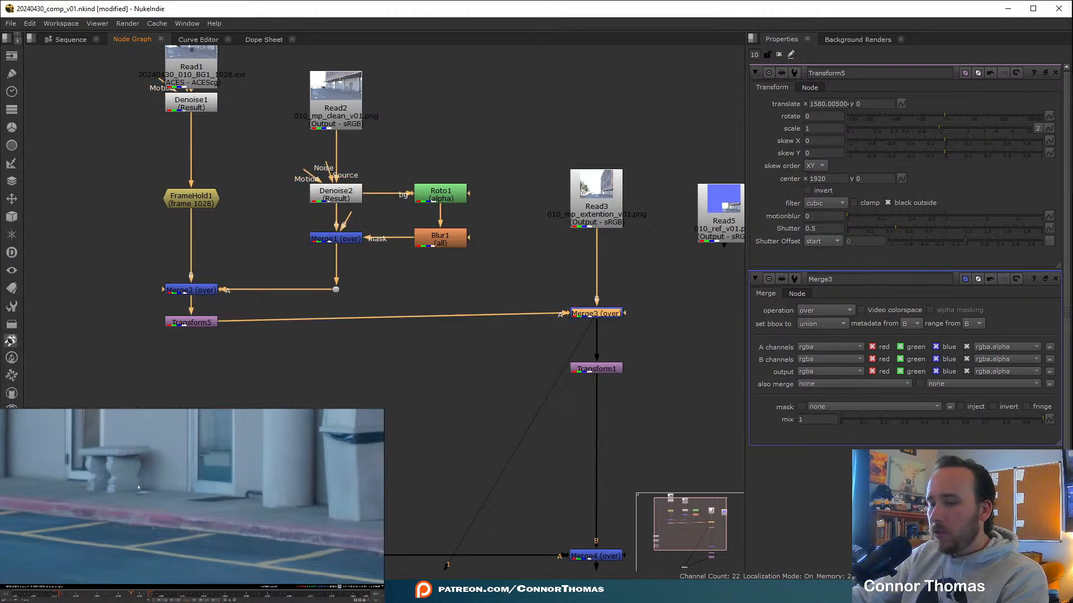
pyautogui.press('f')
# Level Merge3 with the plate's Transform and insert a copy of Denoise1 between Read3 and Merge3, placed just above Merge3.
pyautogui.moveTo(594, 316); pyautogui.dragTo(596, 324)
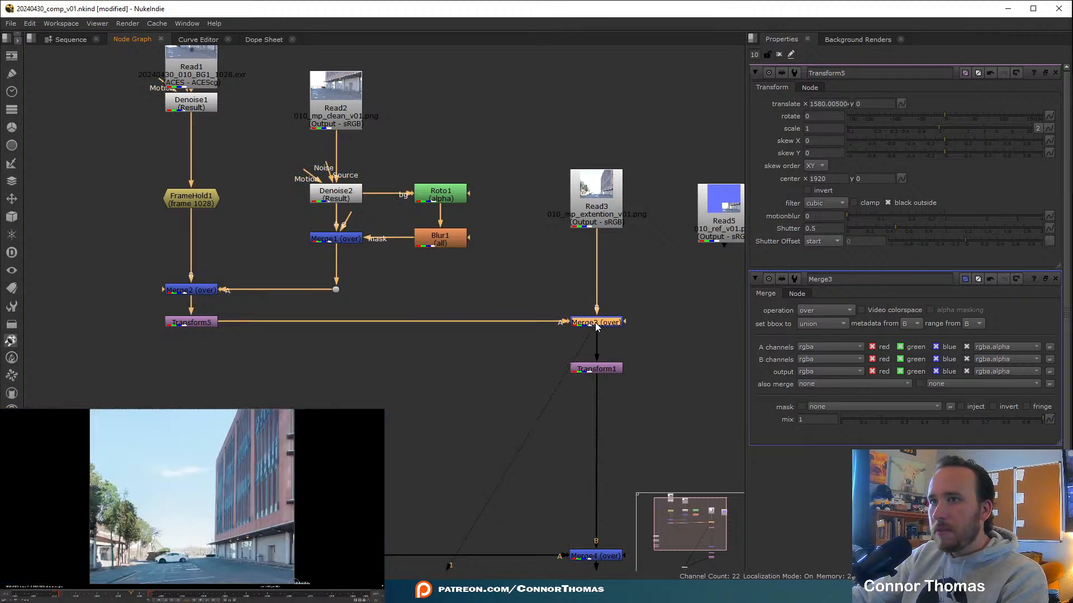
pyautogui.click(197, 109)
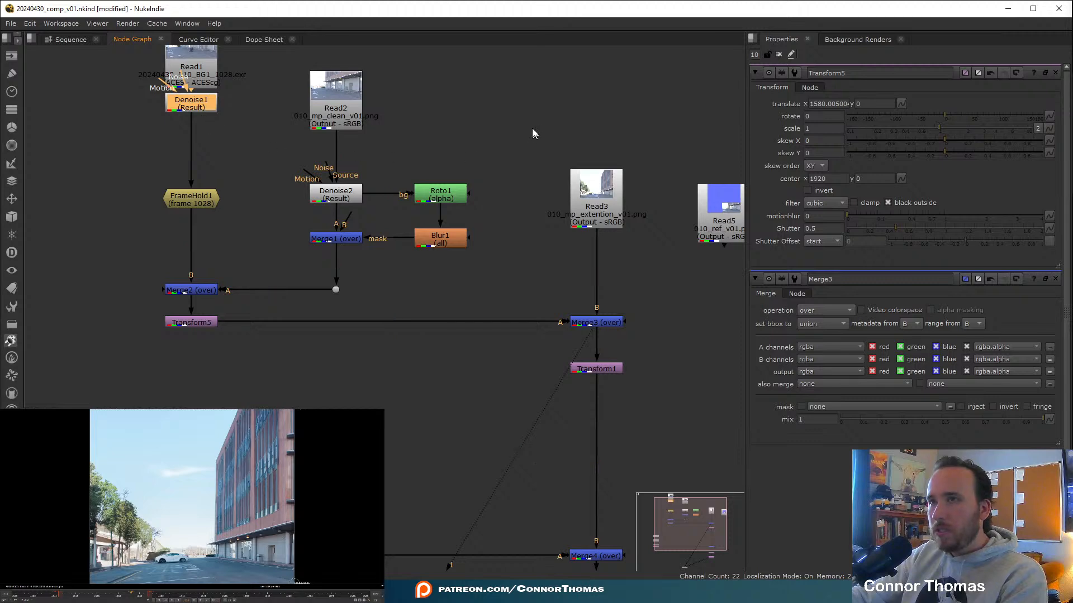
pyautogui.click(619, 215)
pyautogui.hotkey('ctrl', 'v')
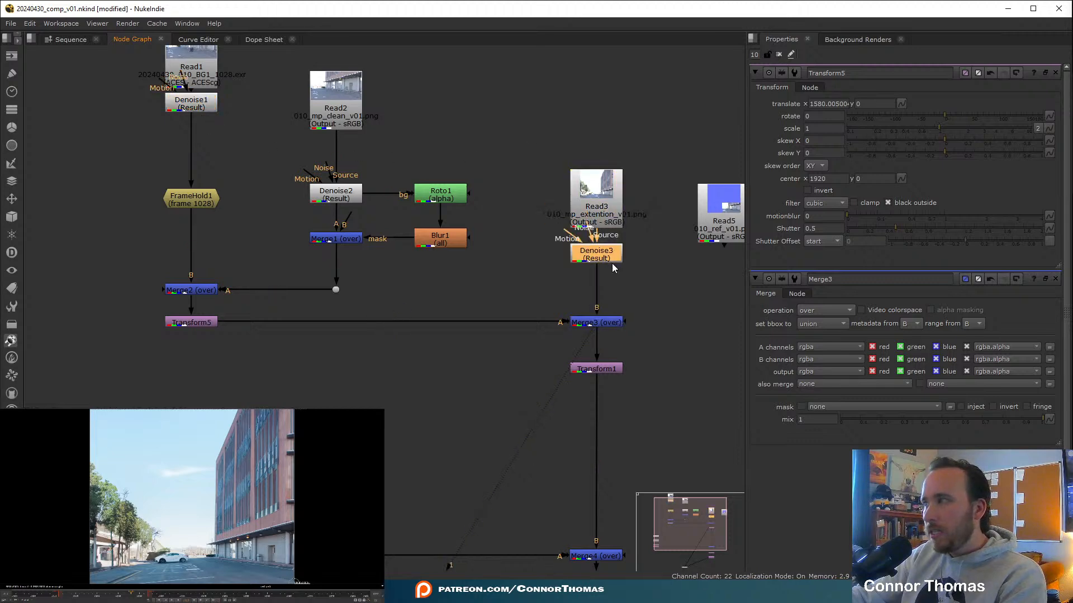
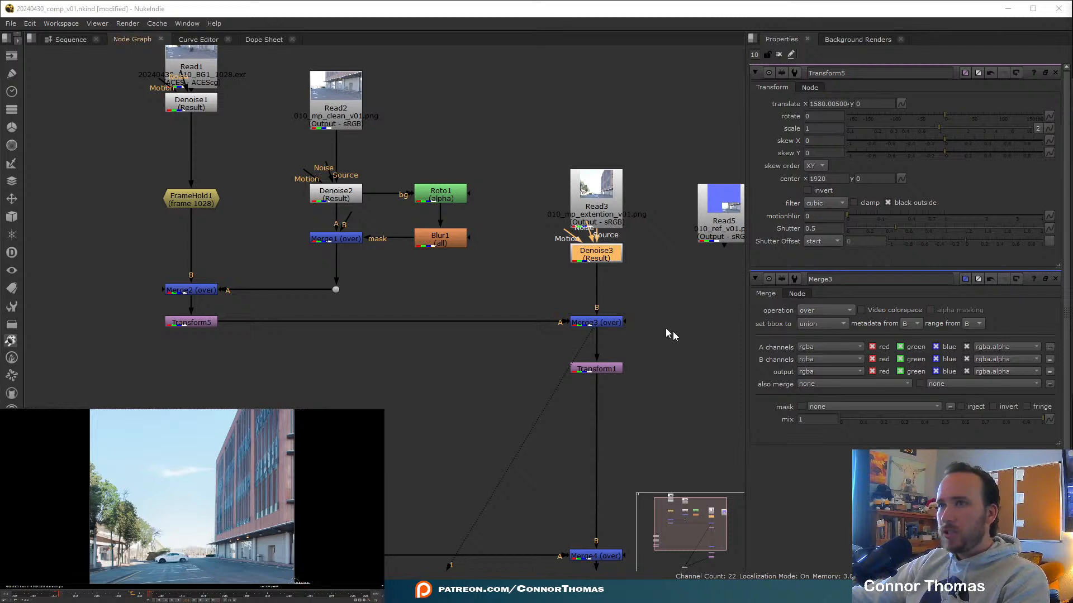
pyautogui.moveTo(606, 262); pyautogui.dragTo(607, 294)
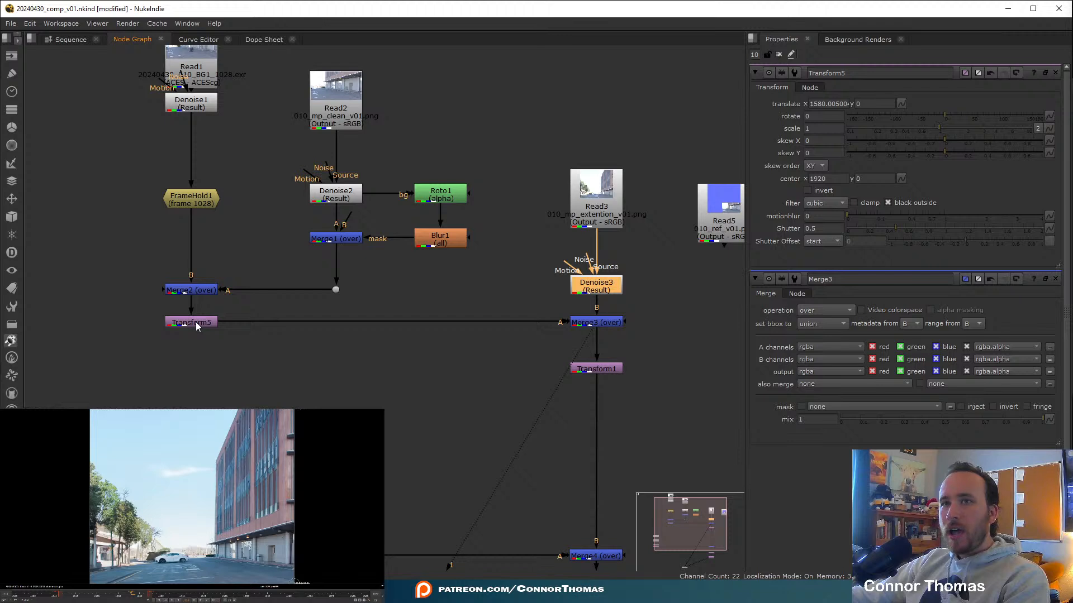
# Move Transform5, Merge3 and Transform1 down together to make room below Merge2.
pyautogui.click(192, 293)
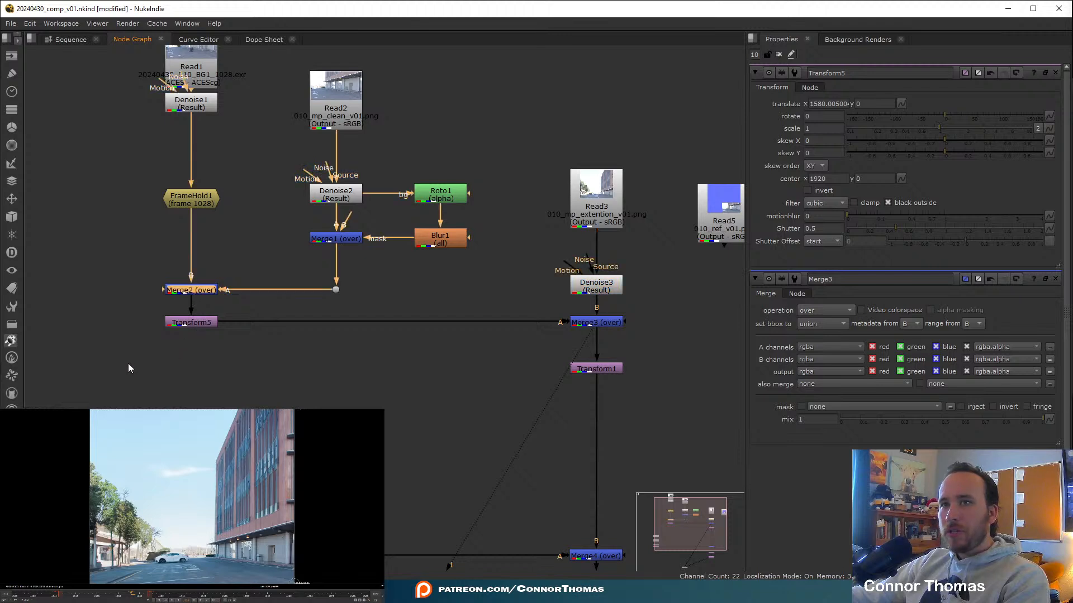
pyautogui.moveTo(124, 309); pyautogui.dragTo(698, 433)
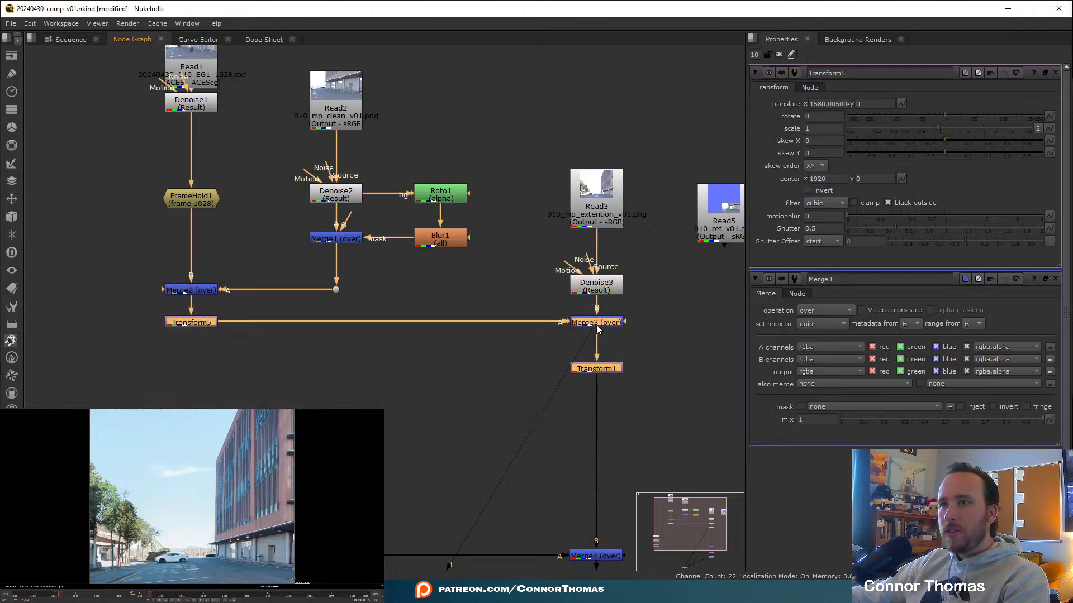
pyautogui.moveTo(608, 328); pyautogui.dragTo(602, 411)
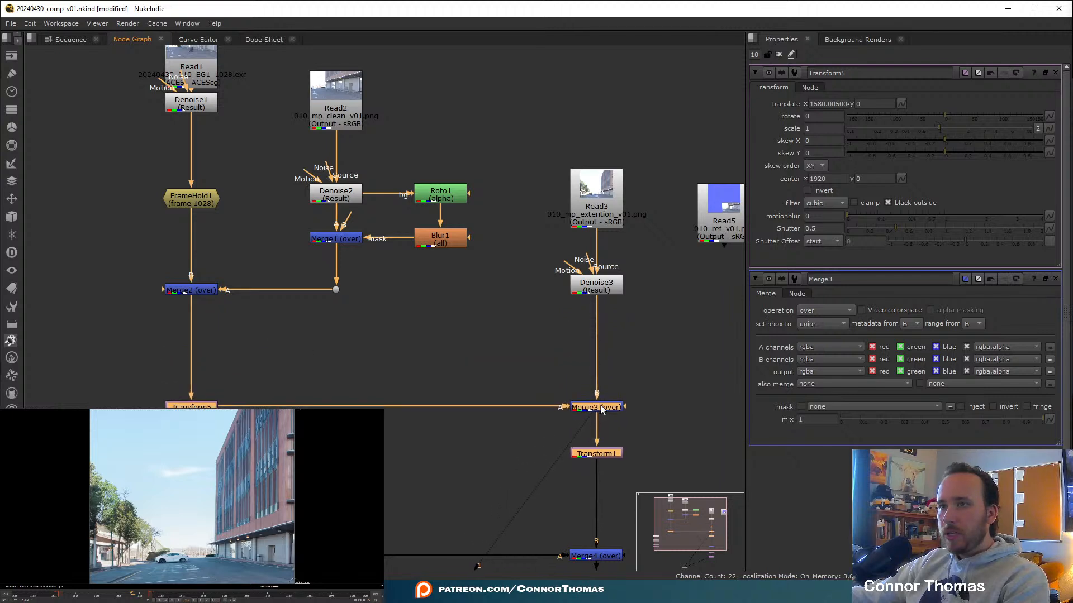
pyautogui.click(251, 363)
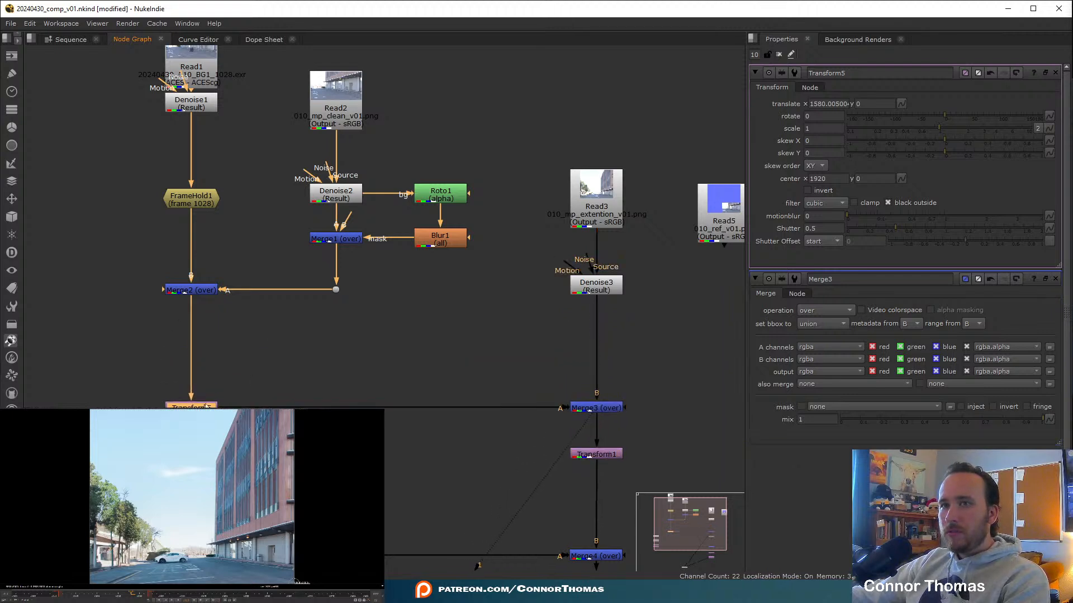
# Insert a Merge node between Merge2 and Transform5, and connect a new Roto node fed from Merge2 to its mask input.
pyautogui.click(194, 291)
pyautogui.press('m')
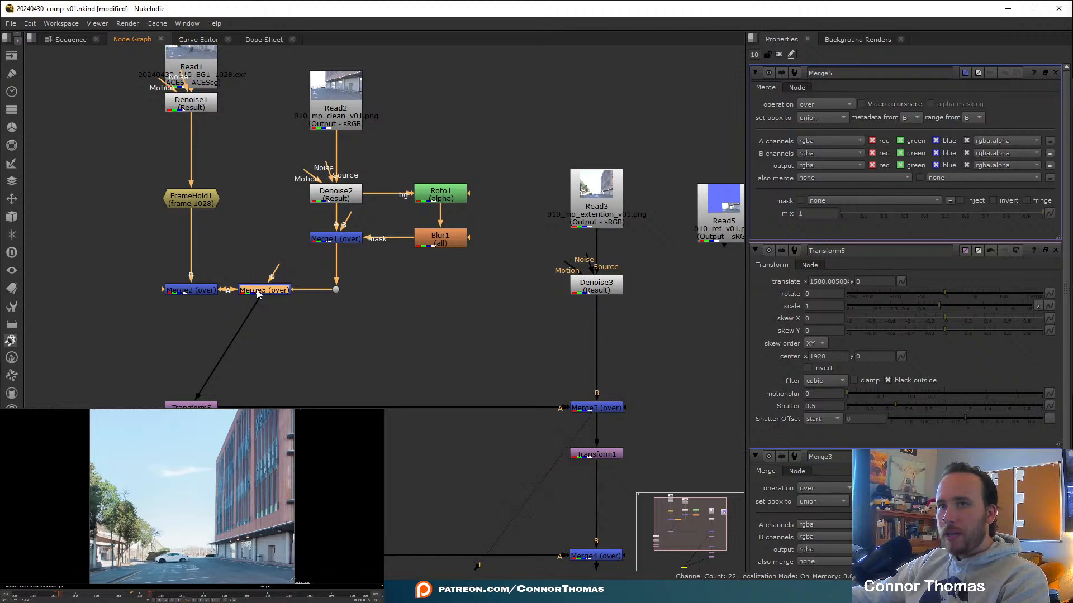
pyautogui.moveTo(245, 291); pyautogui.dragTo(185, 366)
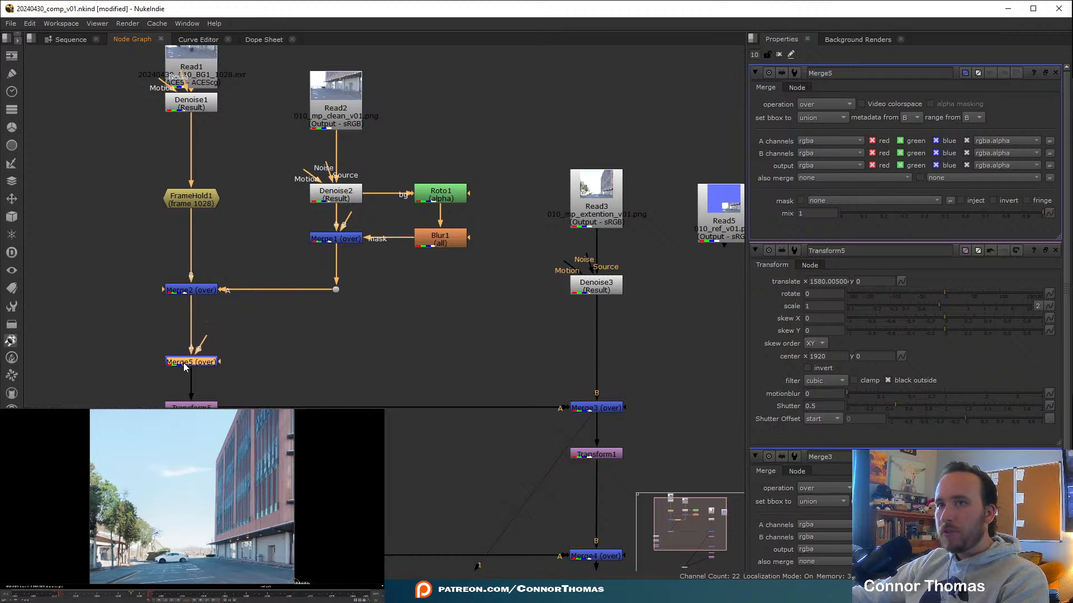
pyautogui.click(273, 340)
pyautogui.press('o')
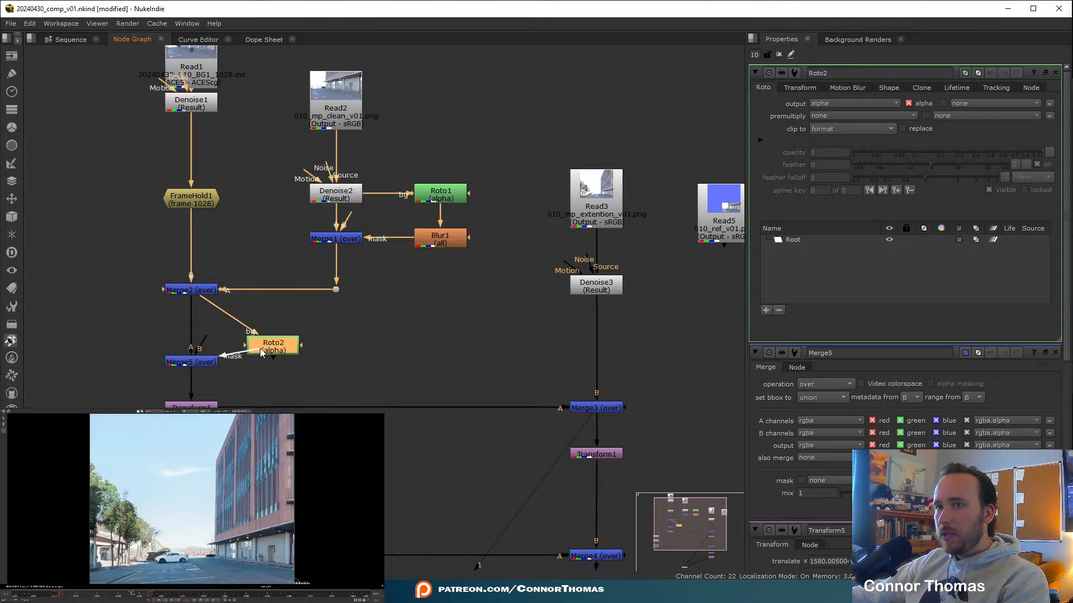
pyautogui.moveTo(220, 363); pyautogui.dragTo(279, 363)
# View the new Merge and draw a closed Bezier roto shape around the plate, extending past its lower and right edges.
pyautogui.click(194, 361)
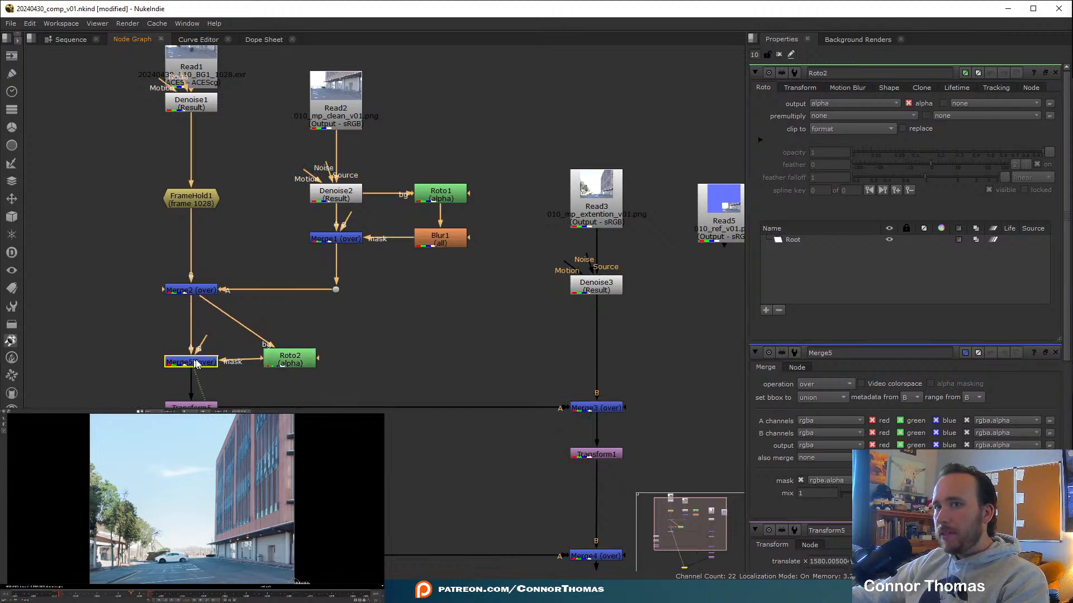
pyautogui.press('1')
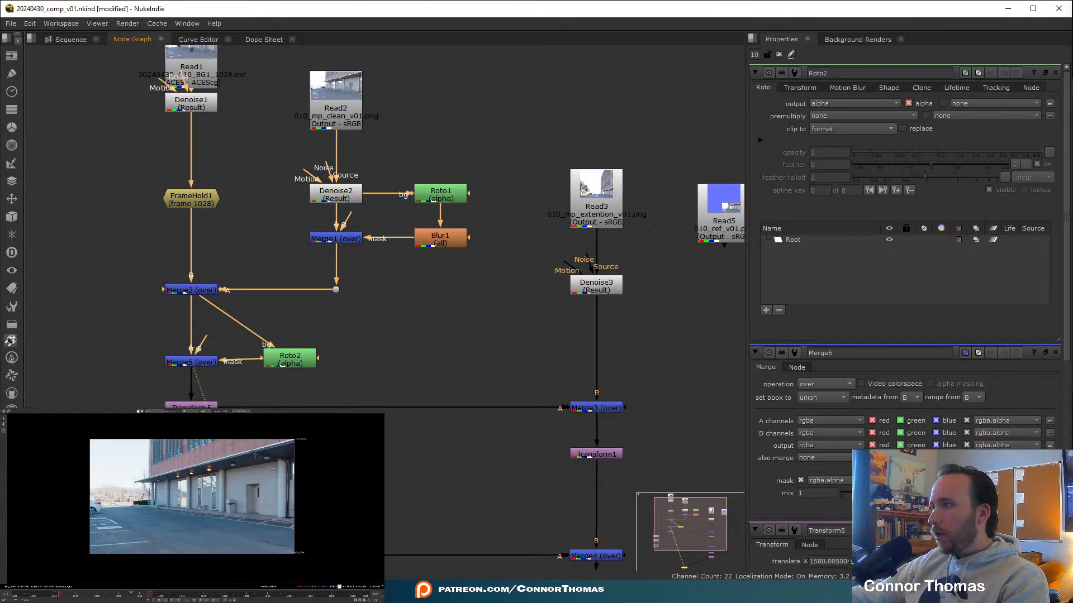
pyautogui.click(93, 560)
pyautogui.click(101, 532)
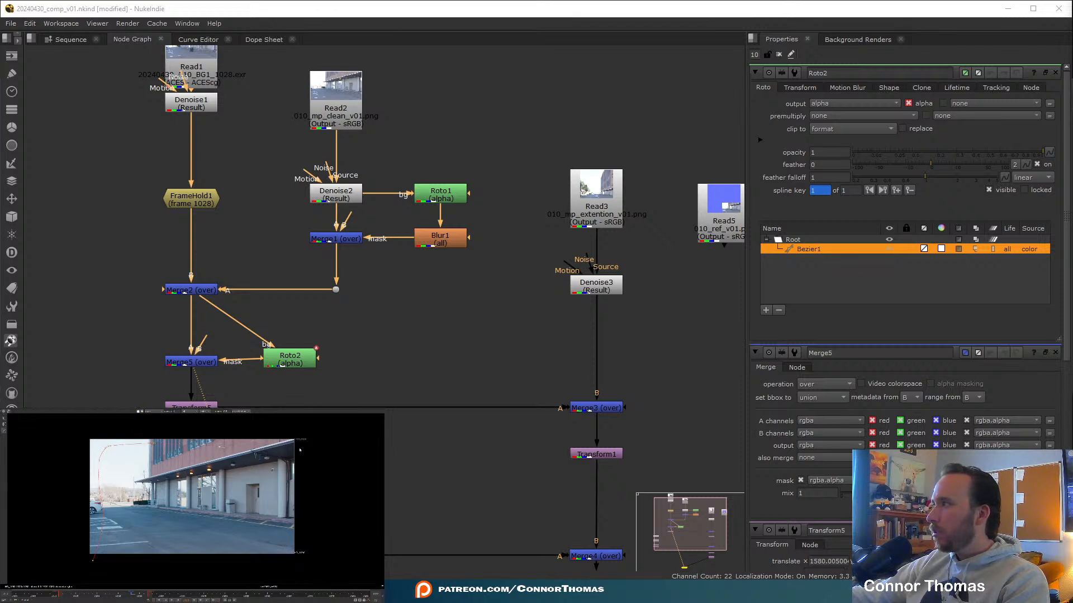
pyautogui.click(319, 571)
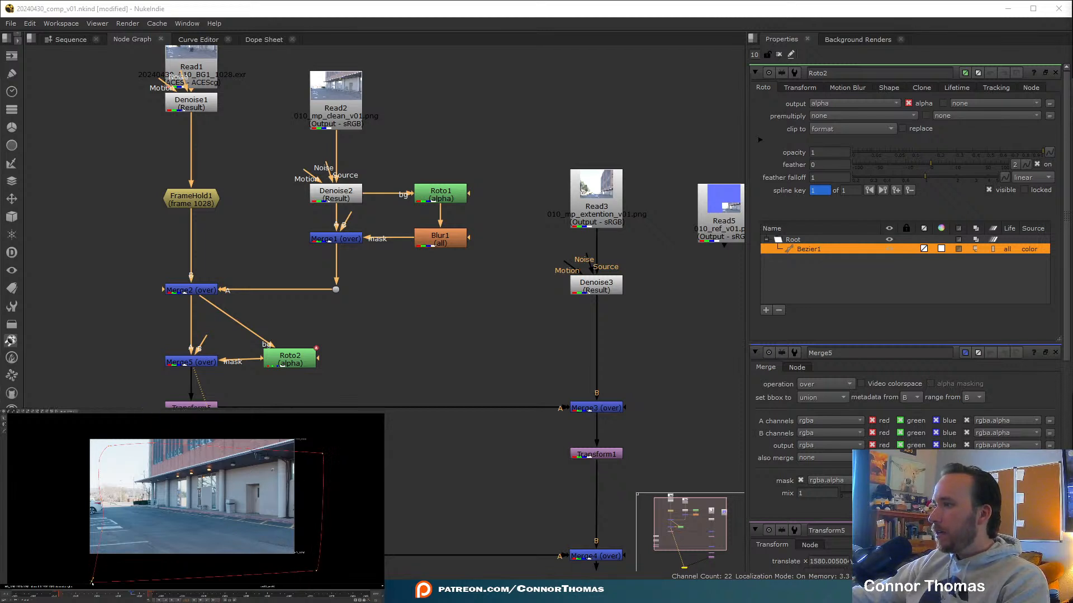
pyautogui.click(88, 583)
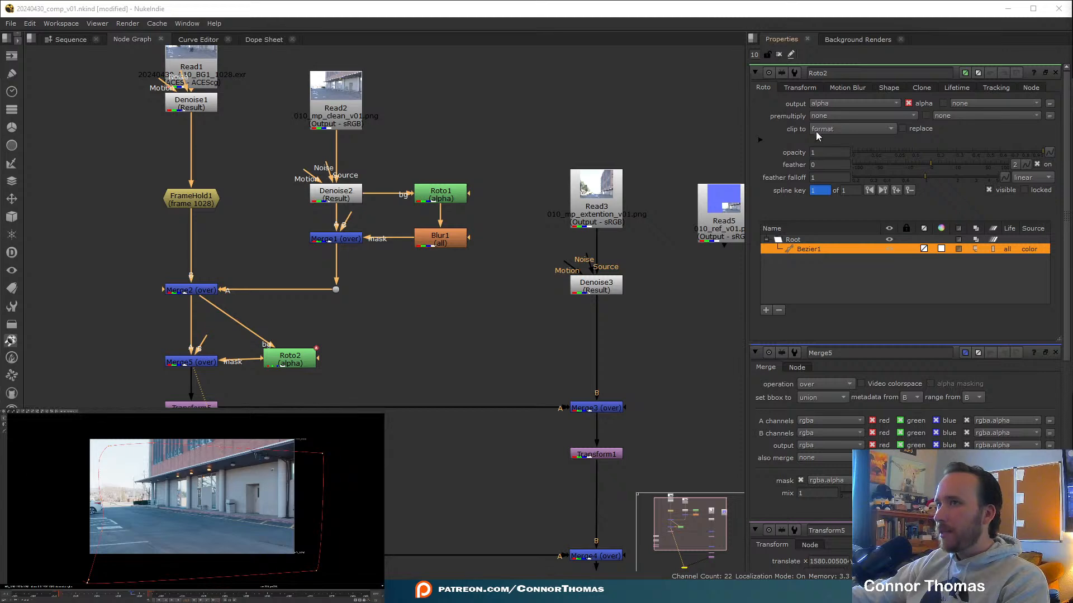
# Set the Roto's premultiply to rgba and move the Roto node up, away from the new Merge.
pyautogui.click(826, 115)
pyautogui.click(828, 156)
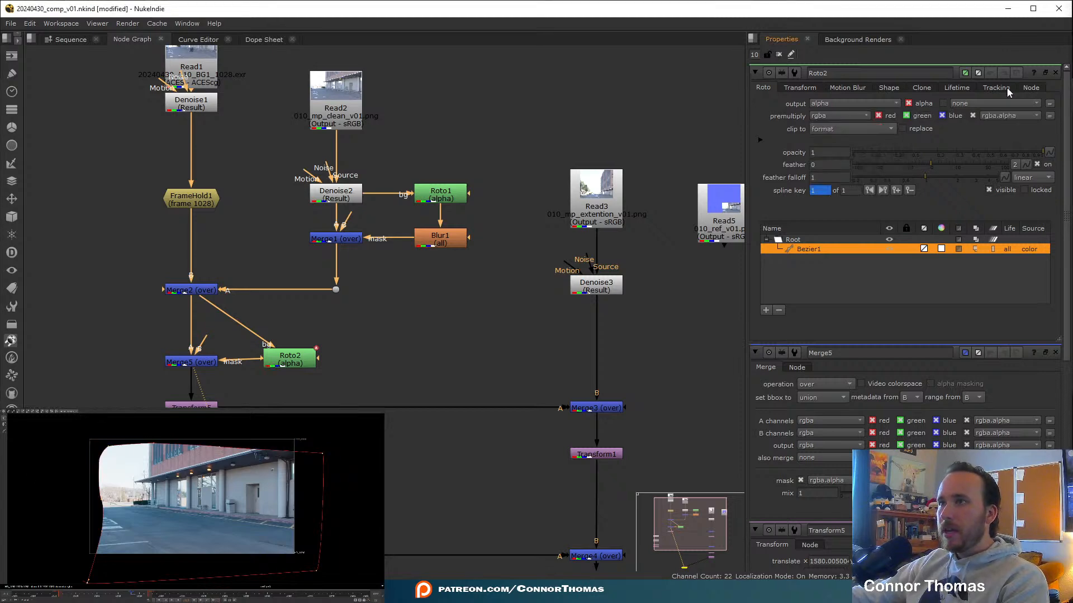
pyautogui.moveTo(295, 365); pyautogui.dragTo(297, 328)
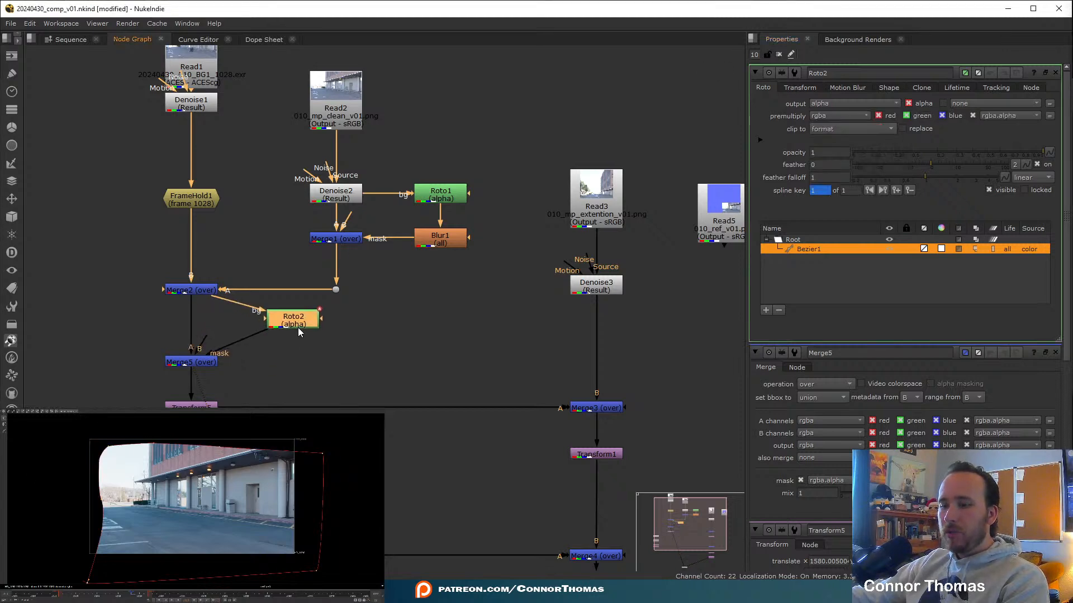
# Insert a Blur of size 100 between Roto2 and Merge5's mask, nudge the roto's lower-left point, and close all node properties.
pyautogui.press('b')
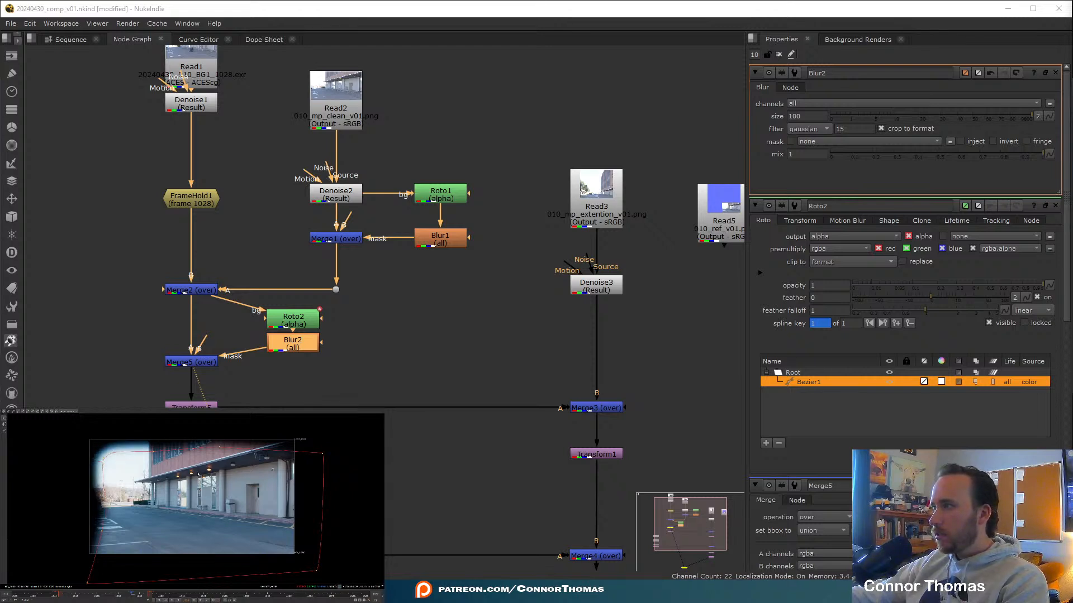
pyautogui.moveTo(91, 582); pyautogui.dragTo(89, 558, button='middle')
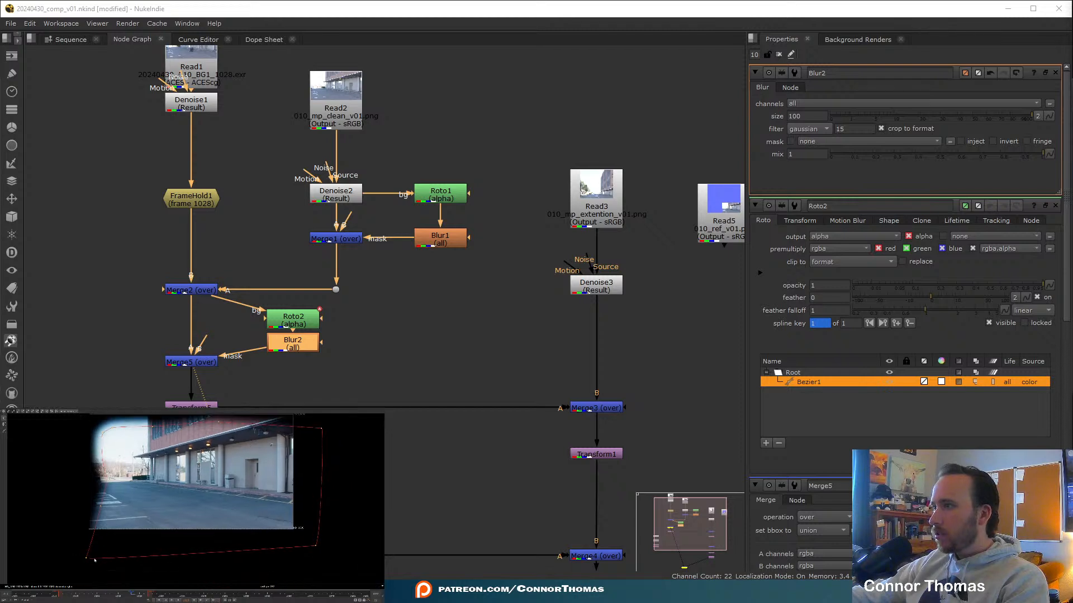
pyautogui.moveTo(88, 562); pyautogui.dragTo(94, 560)
pyautogui.moveTo(170, 462); pyautogui.dragTo(147, 512, button='middle')
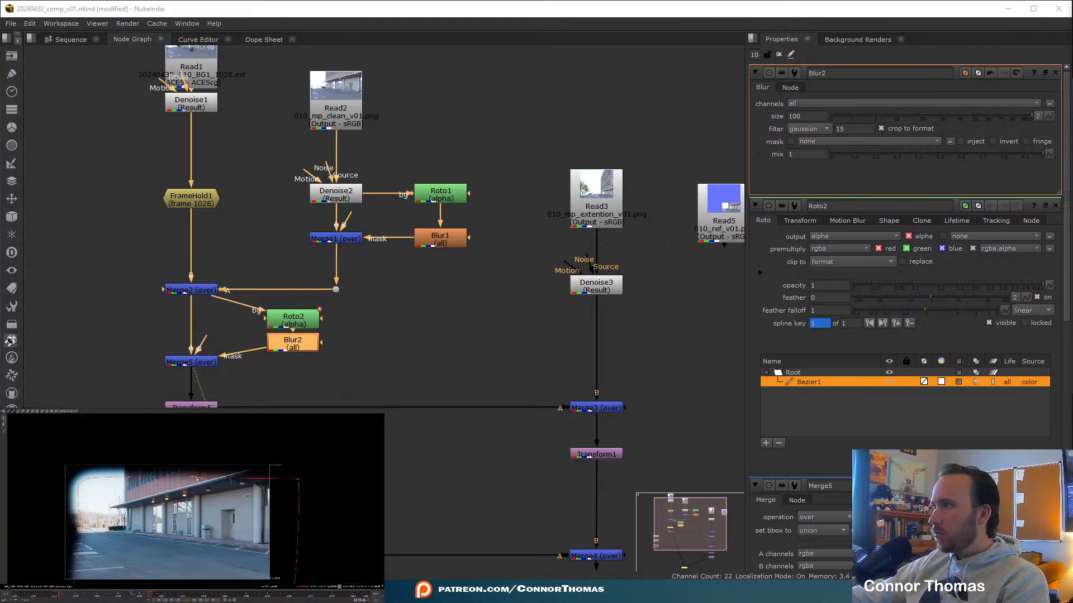
pyautogui.press('a')
pyautogui.press('a')
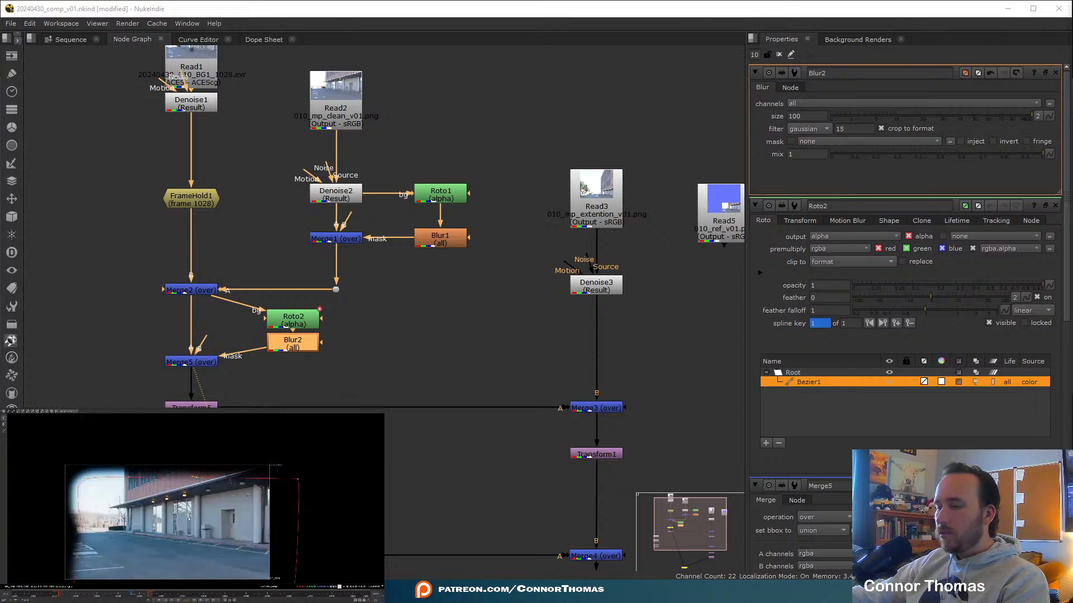
pyautogui.click(1055, 73)
pyautogui.click(1055, 73)
pyautogui.click(1056, 73)
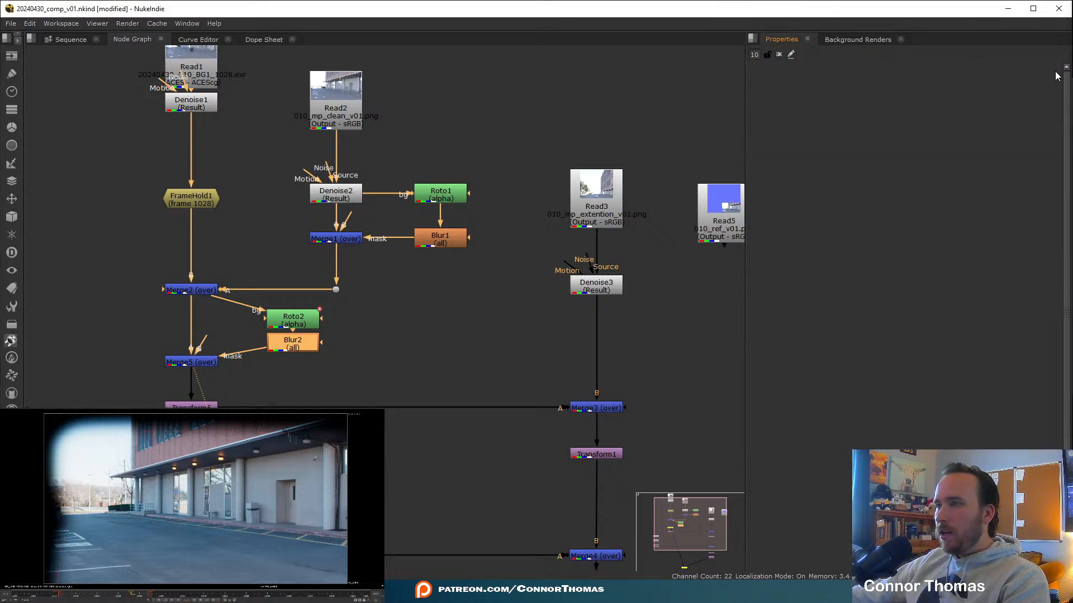
# View Merge3 and inspect how the masked plate blends into the extension matte painting around the building and parking lot.
pyautogui.moveTo(319, 360); pyautogui.dragTo(225, 256, button='middle')
pyautogui.click(493, 304)
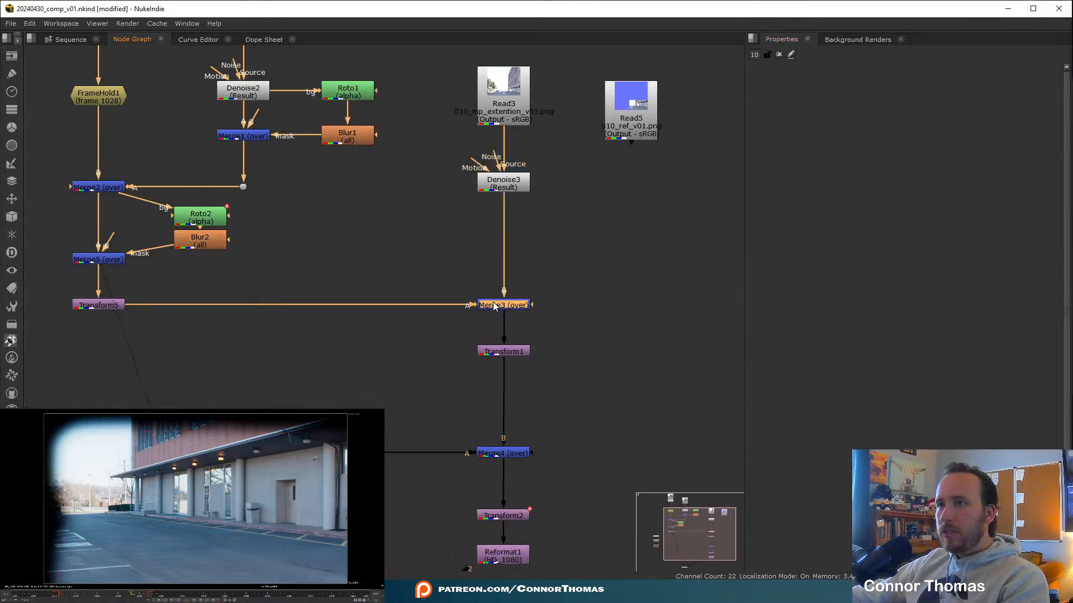
pyautogui.press('1')
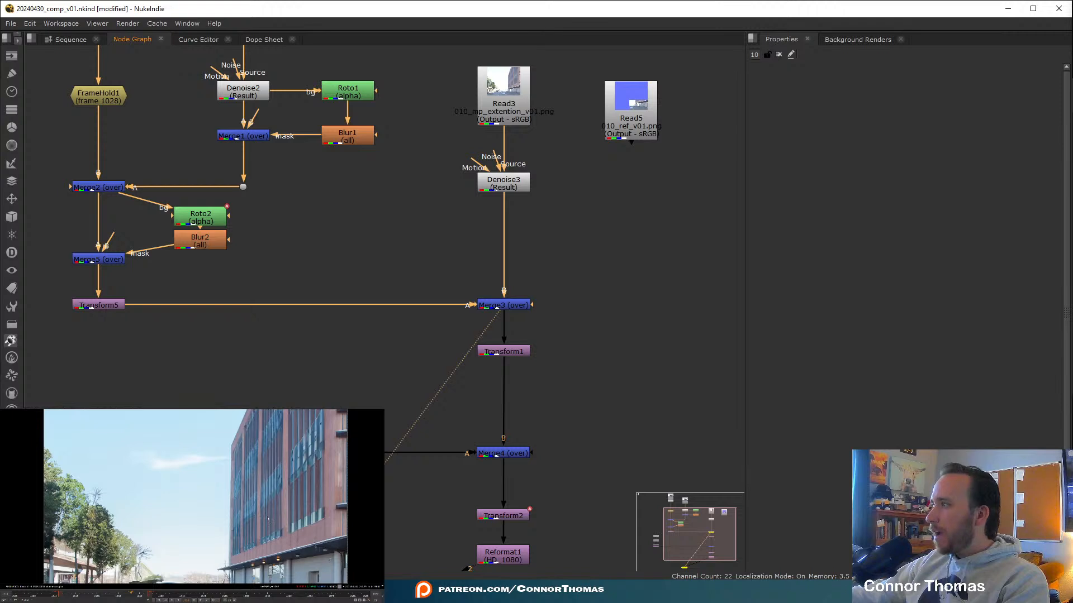
pyautogui.moveTo(272, 543); pyautogui.dragTo(247, 492, button='middle')
pyautogui.scroll(3, 235, 494)
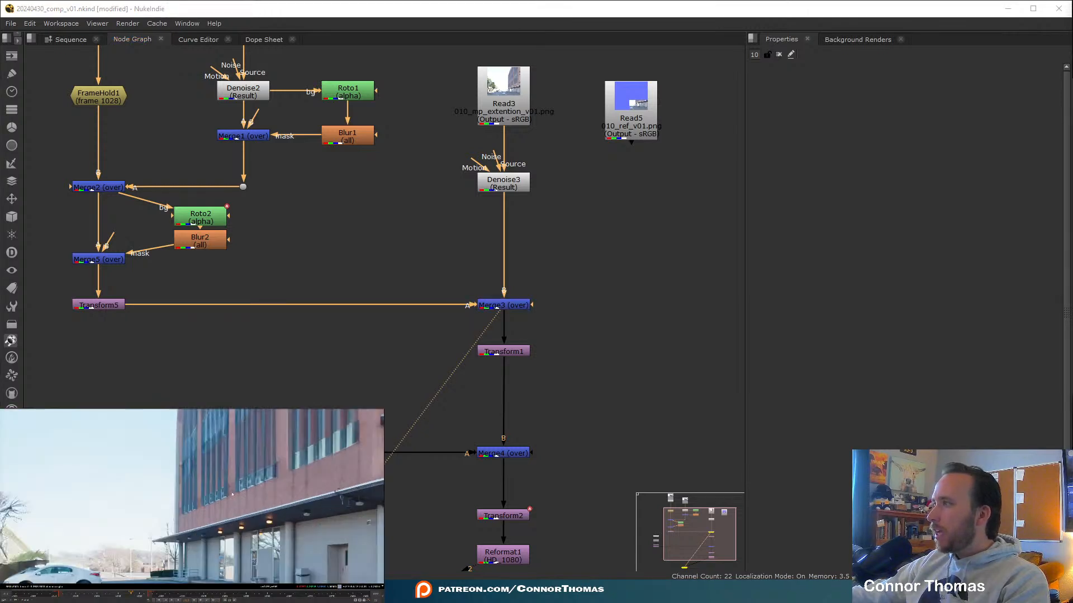
pyautogui.moveTo(112, 578); pyautogui.dragTo(213, 521, button='middle')
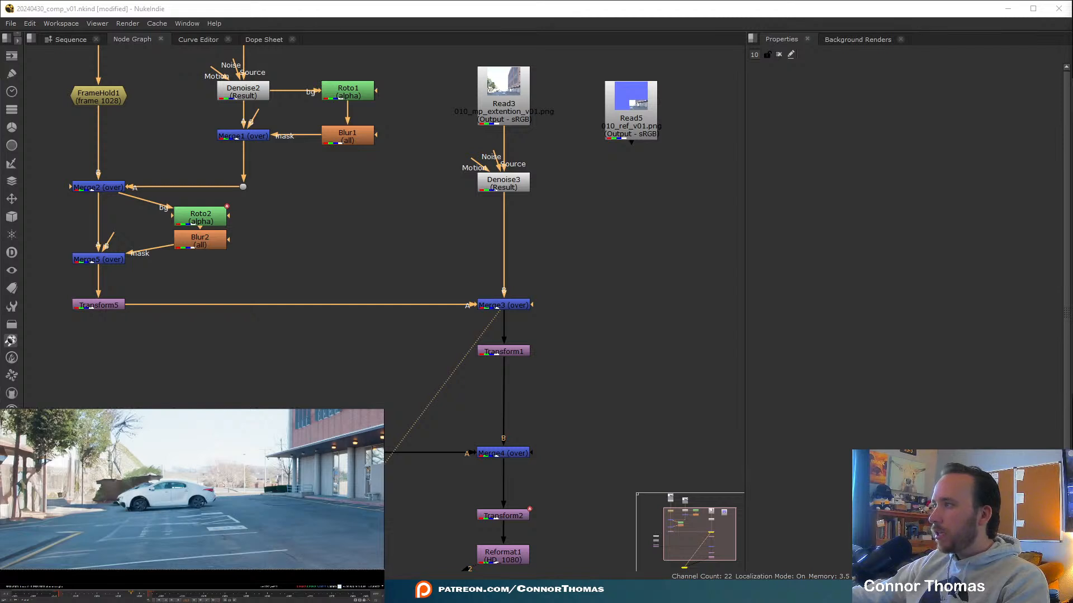
pyautogui.press('f')
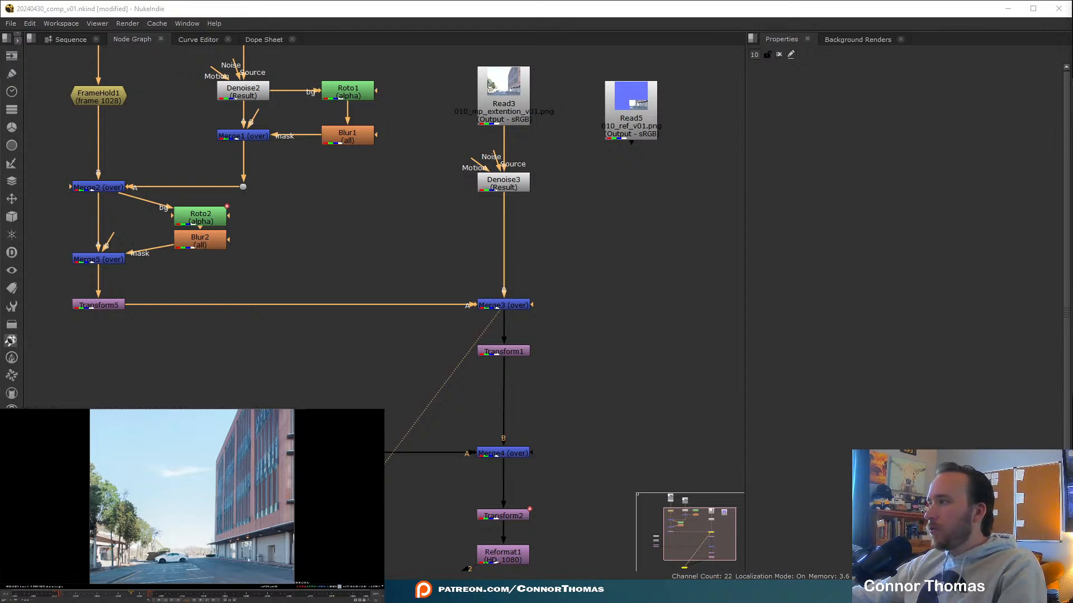
# Toggle Merge2 off and on to compare the combined image with and without the clean plate patch.
pyautogui.moveTo(114, 191); pyautogui.dragTo(143, 220, button='middle')
pyautogui.click(143, 220)
pyautogui.press('d')
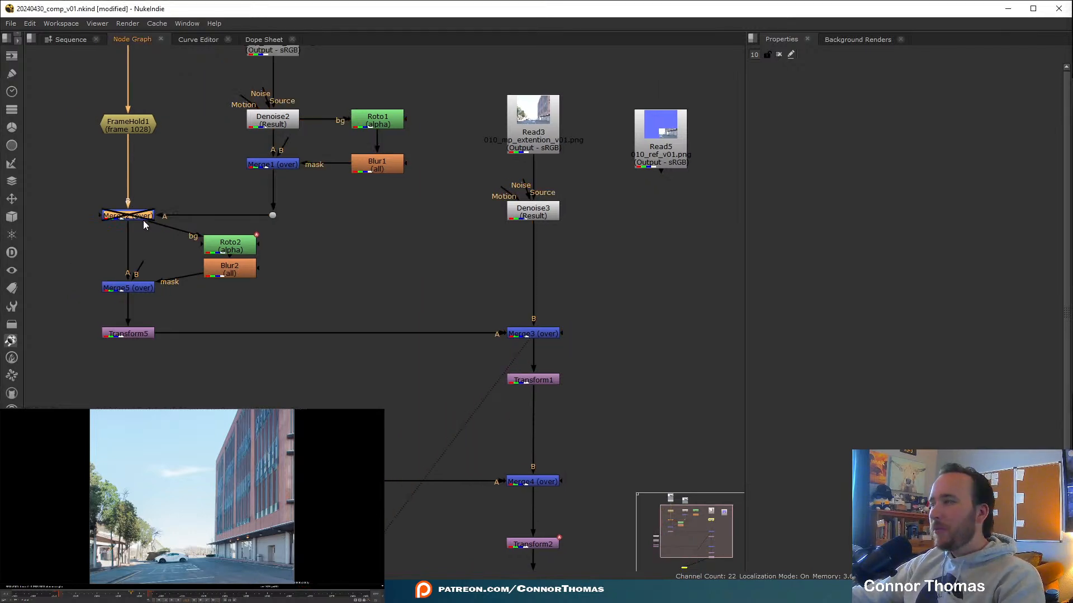
pyautogui.press('d')
pyautogui.press('d')
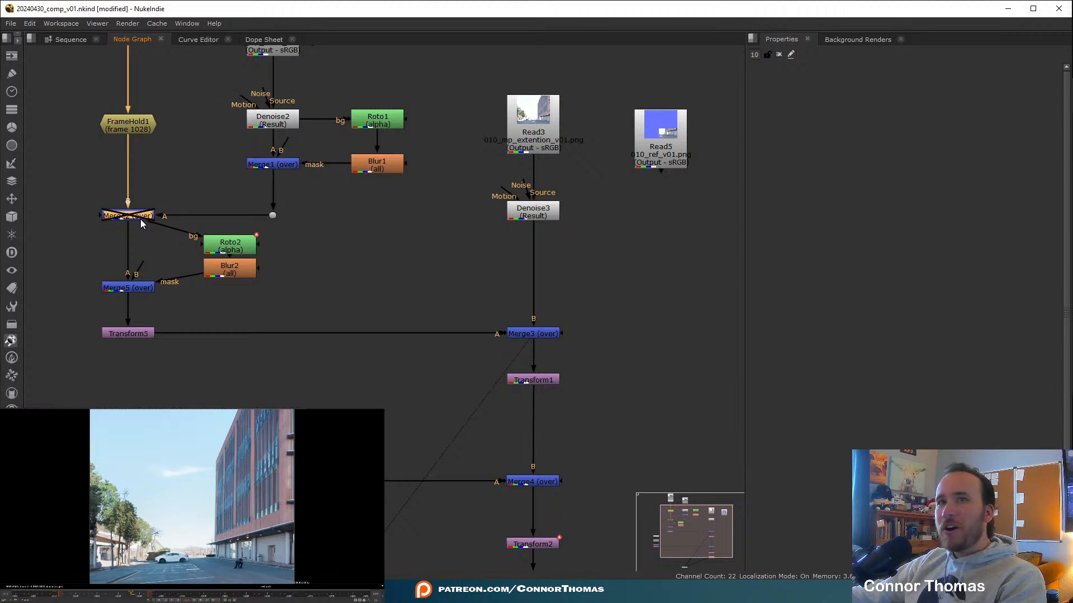
pyautogui.press('d')
pyautogui.moveTo(294, 248); pyautogui.dragTo(418, 261, button='middle')
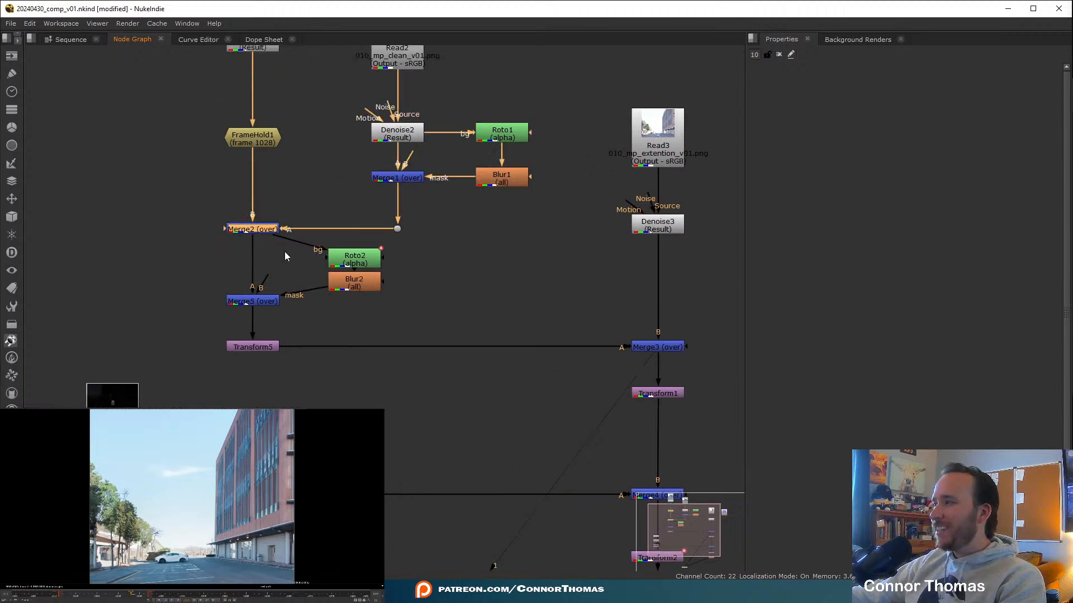
pyautogui.scroll(4, 279, 570)
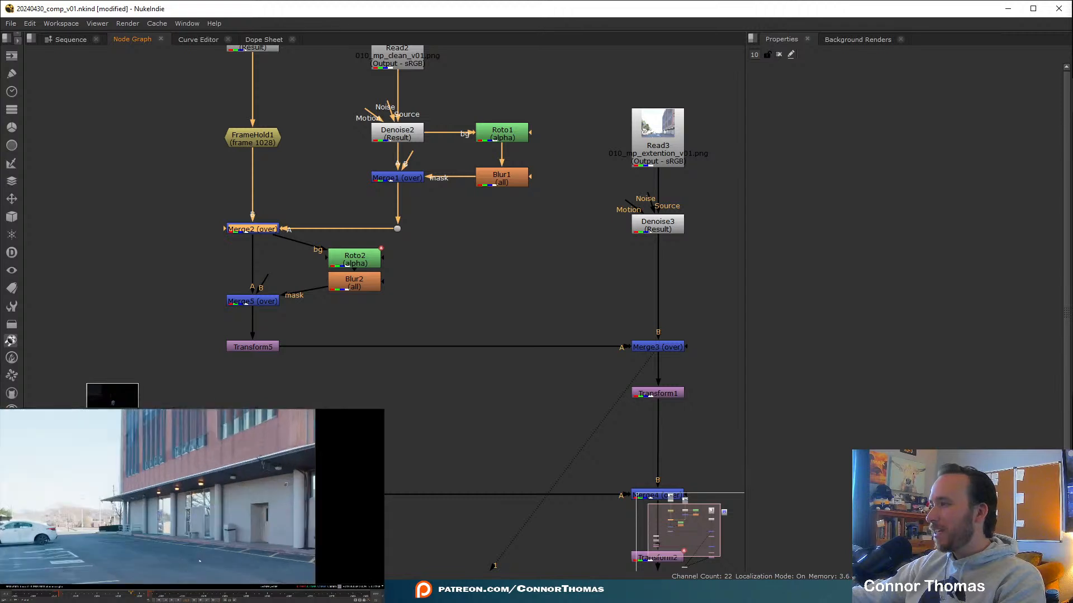
pyautogui.press('d')
pyautogui.press('d')
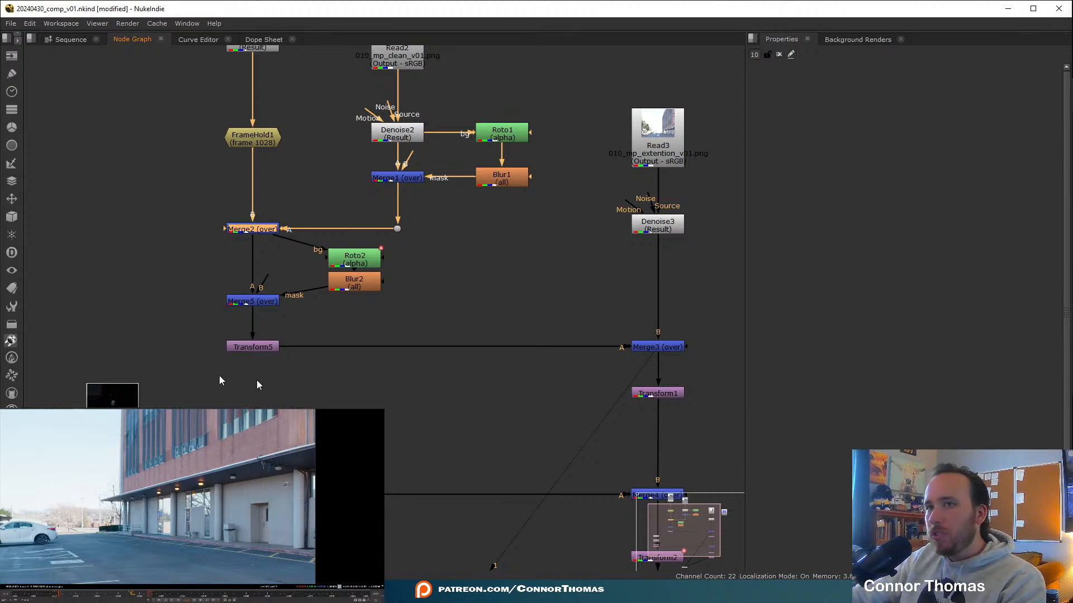
# Move Roto2 and Blur2 to the other side of the plate branch, aligned with Merge2 and Merge5.
pyautogui.moveTo(197, 231); pyautogui.dragTo(220, 280, button='middle')
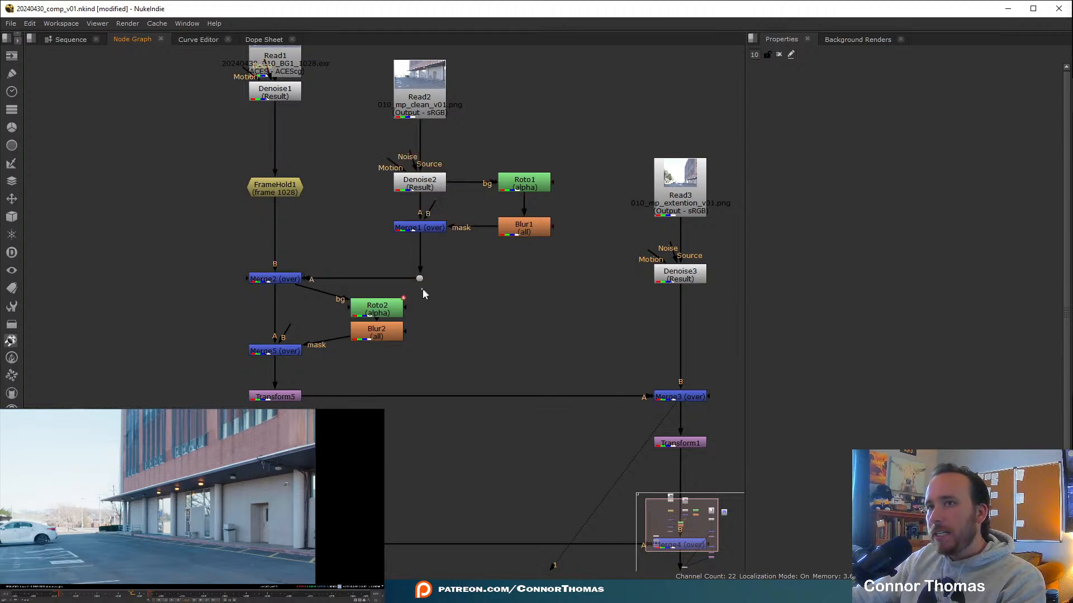
pyautogui.moveTo(423, 284); pyautogui.dragTo(321, 370)
pyautogui.moveTo(369, 338); pyautogui.dragTo(191, 279)
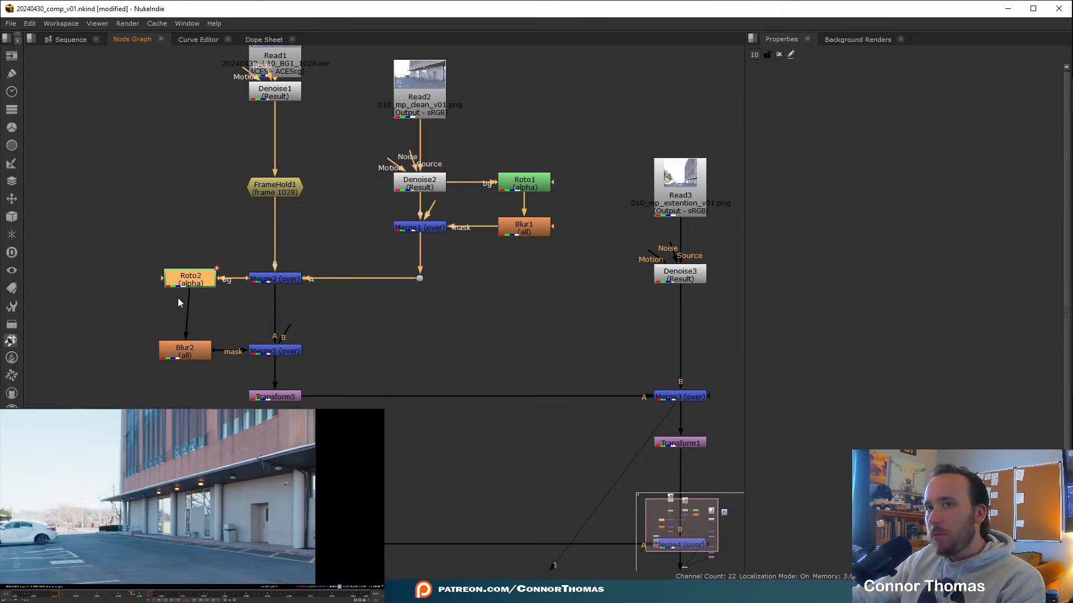
# Move the whole plate branch from Read1 and Read2 down to Merge5 upward, leaving a gap above Transform5.
pyautogui.scroll(-1, 182, 218)
pyautogui.moveTo(182, 208); pyautogui.dragTo(218, 323, button='middle')
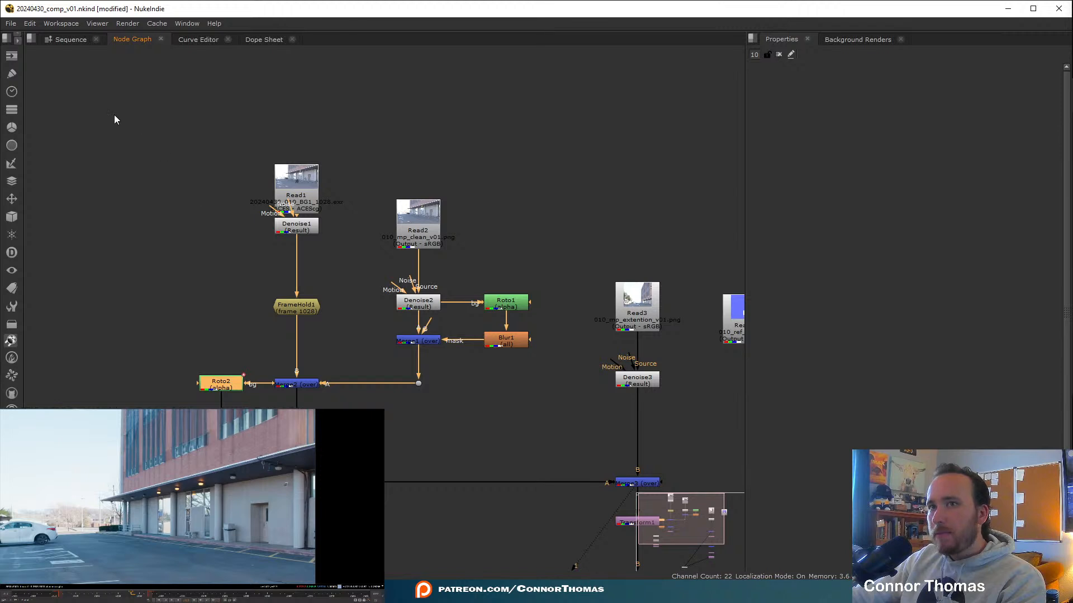
pyautogui.moveTo(114, 115); pyautogui.dragTo(553, 461)
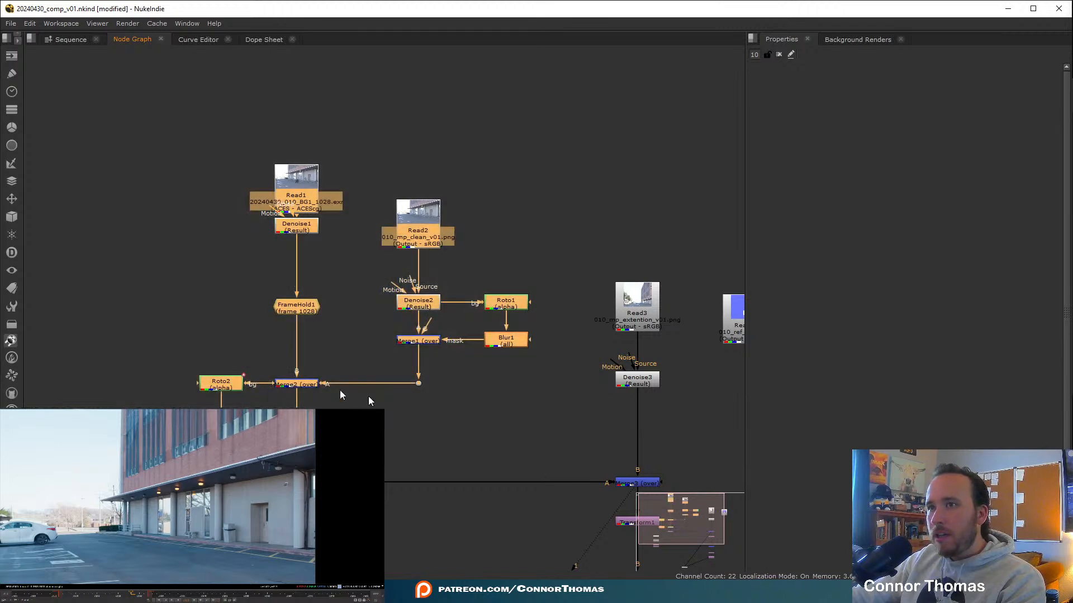
pyautogui.moveTo(296, 445); pyautogui.dragTo(296, 307)
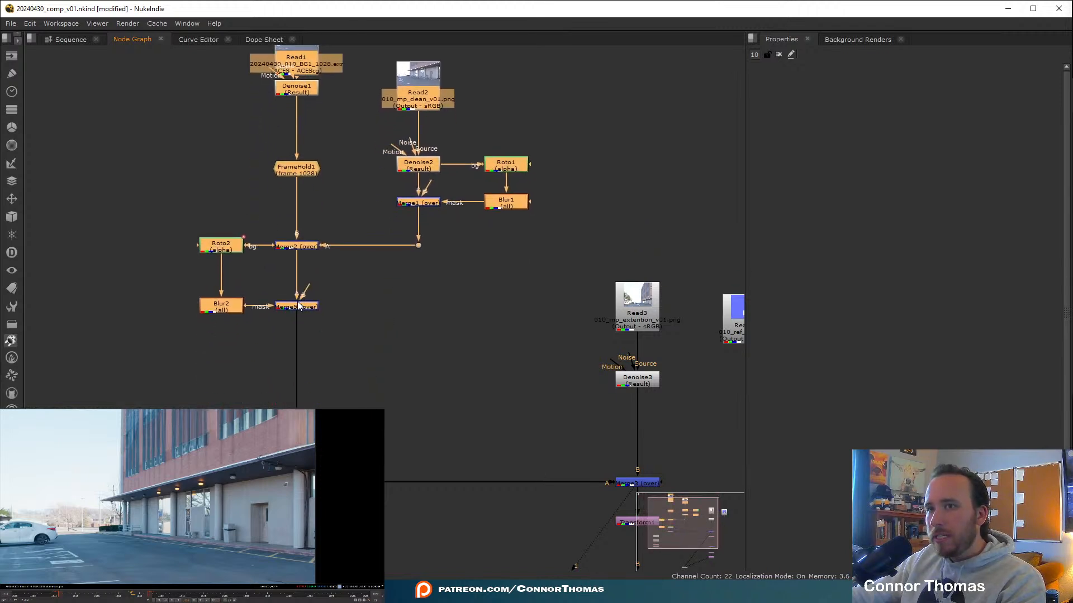
pyautogui.click(371, 361)
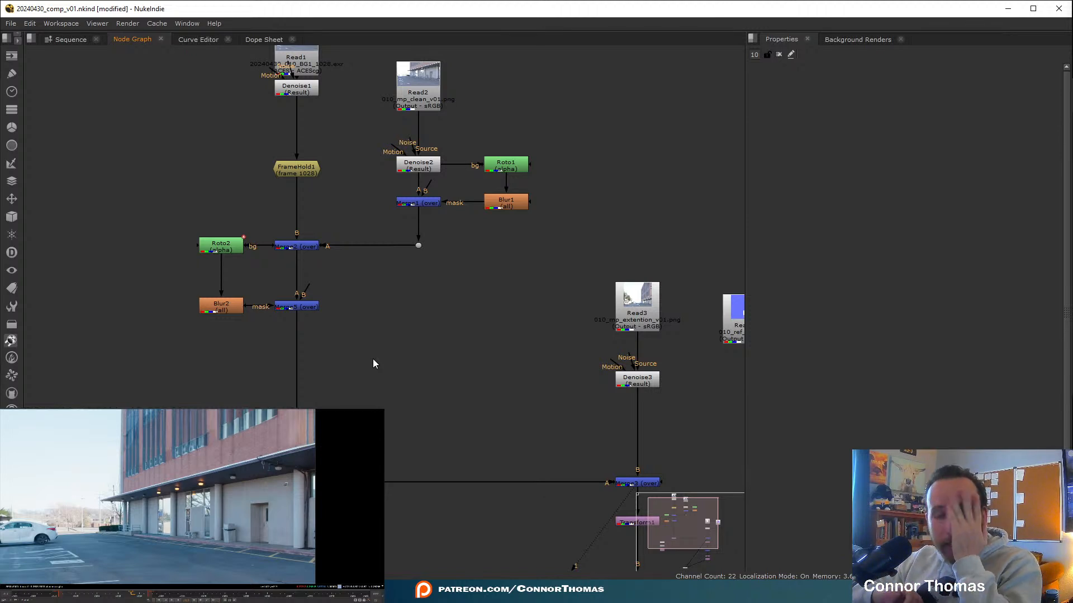
# Move Read6, Transform3 and Transform4 together horizontally, closer to Merge4.
pyautogui.moveTo(567, 471); pyautogui.dragTo(406, 99, button='middle')
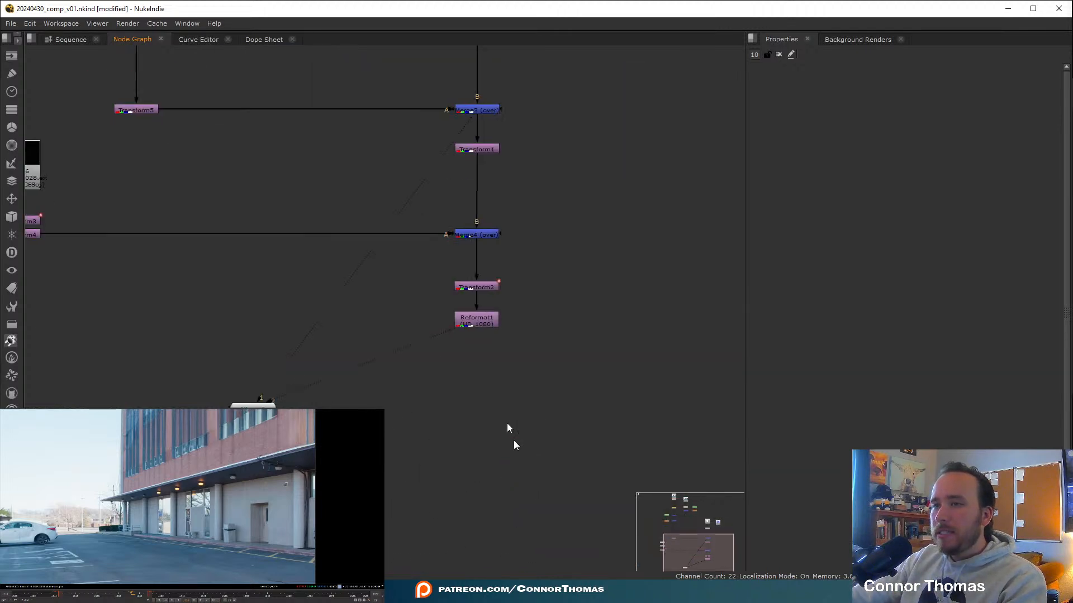
pyautogui.moveTo(543, 369); pyautogui.dragTo(585, 491, button='middle')
pyautogui.moveTo(533, 326); pyautogui.dragTo(558, 374, button='middle')
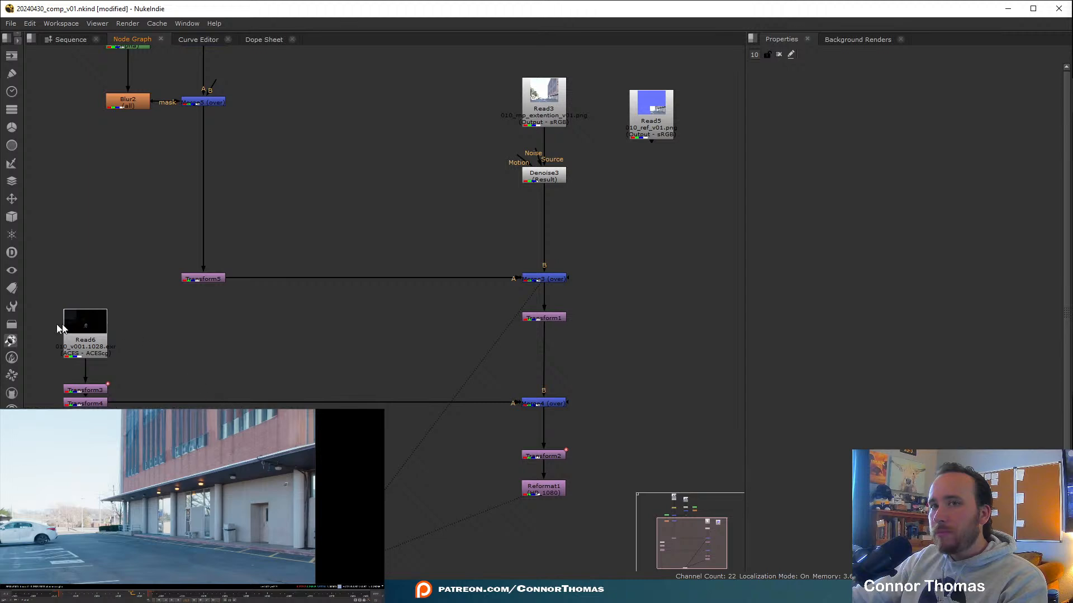
pyautogui.click(11, 289)
pyautogui.click(51, 165)
pyautogui.moveTo(34, 286); pyautogui.dragTo(78, 405)
pyautogui.moveTo(98, 353); pyautogui.dragTo(429, 353)
pyautogui.click(557, 515)
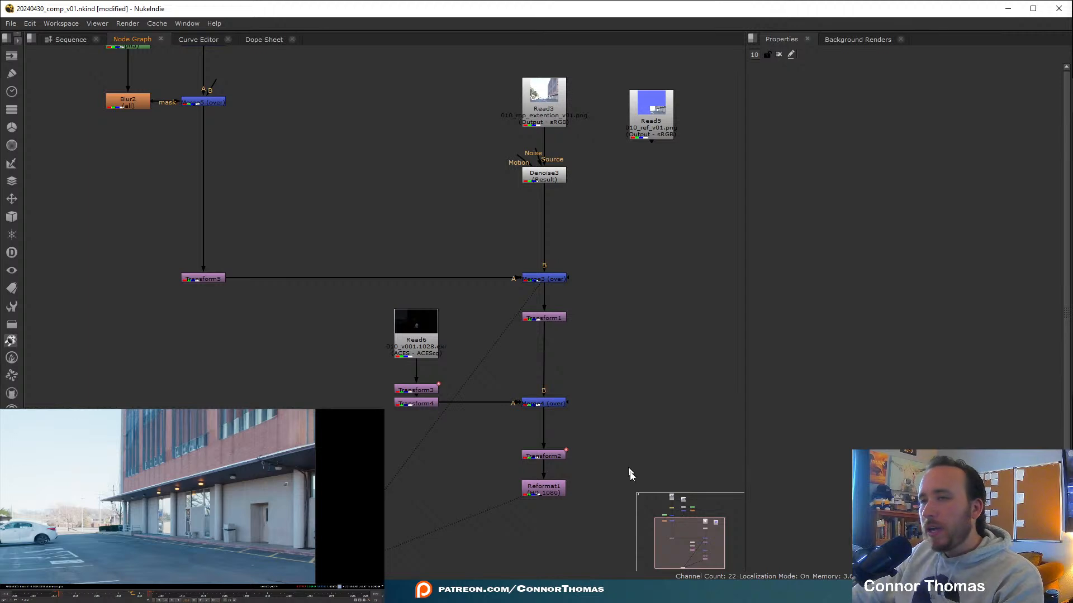
# Go to frame 1025 and view the final composite from Reformat1.
pyautogui.moveTo(125, 597); pyautogui.dragTo(118, 597)
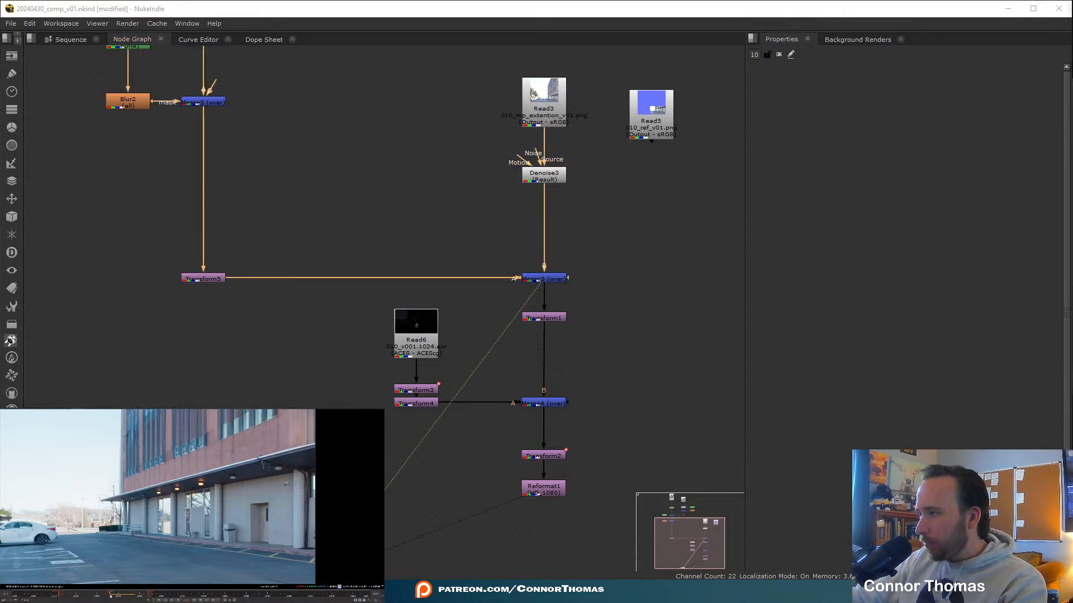
pyautogui.click(625, 409)
pyautogui.press('1')
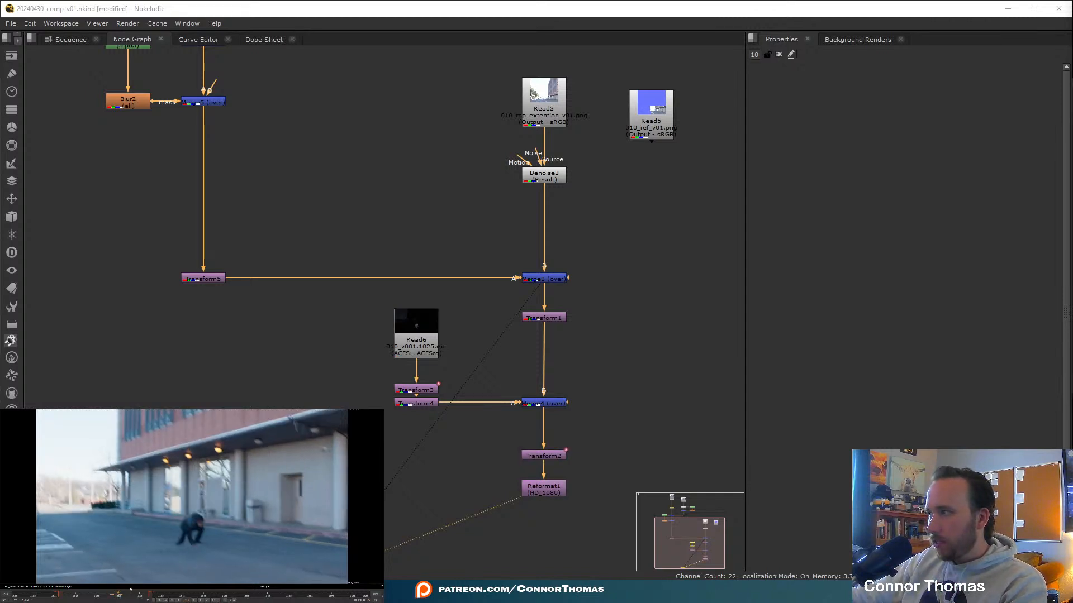
pyautogui.moveTo(476, 290); pyautogui.dragTo(488, 423, button='middle')
pyautogui.moveTo(386, 209)
pyautogui.mouseDown(button='middle')
pyautogui.moveTo(417, 302)
pyautogui.moveTo(412, 259)
pyautogui.moveTo(383, 206)
pyautogui.mouseUp(button='middle')
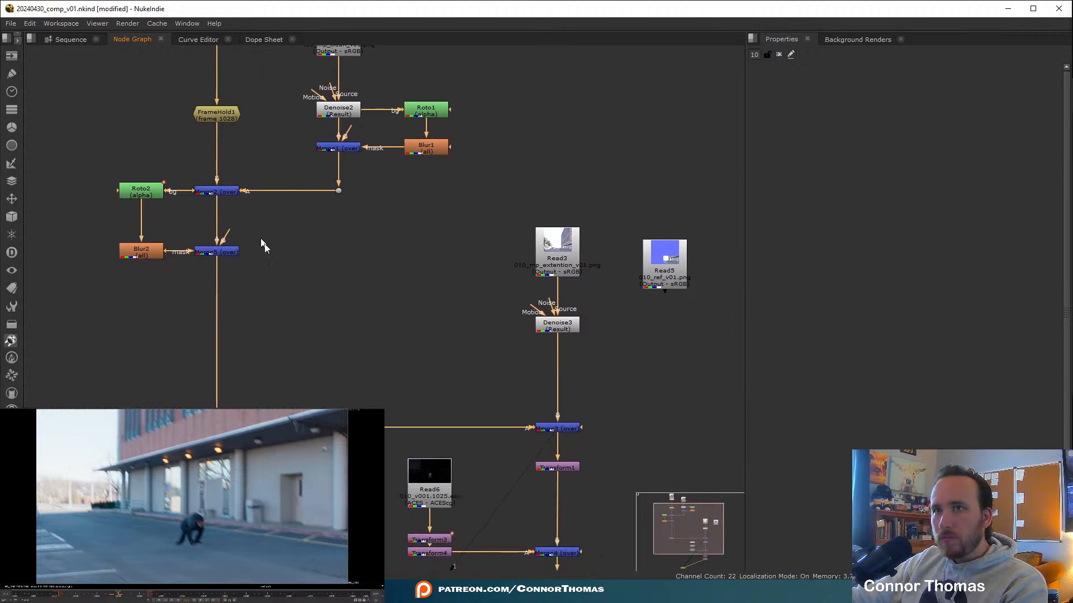
# Disable Merge4 and toggle Merge2 off and on to compare the original plate with the cleaned one.
pyautogui.click(552, 554)
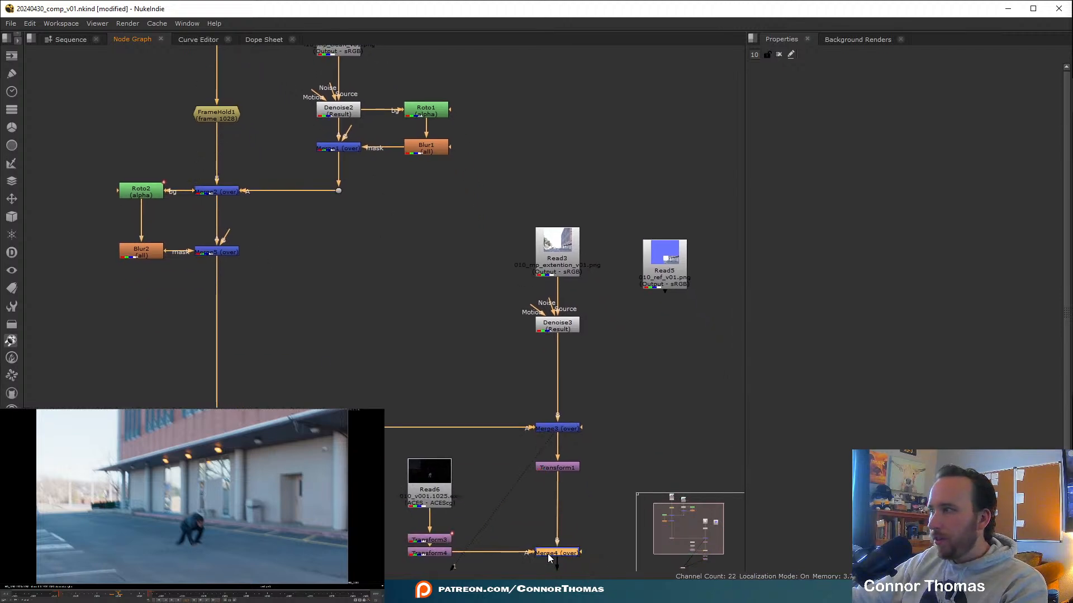
pyautogui.press('d')
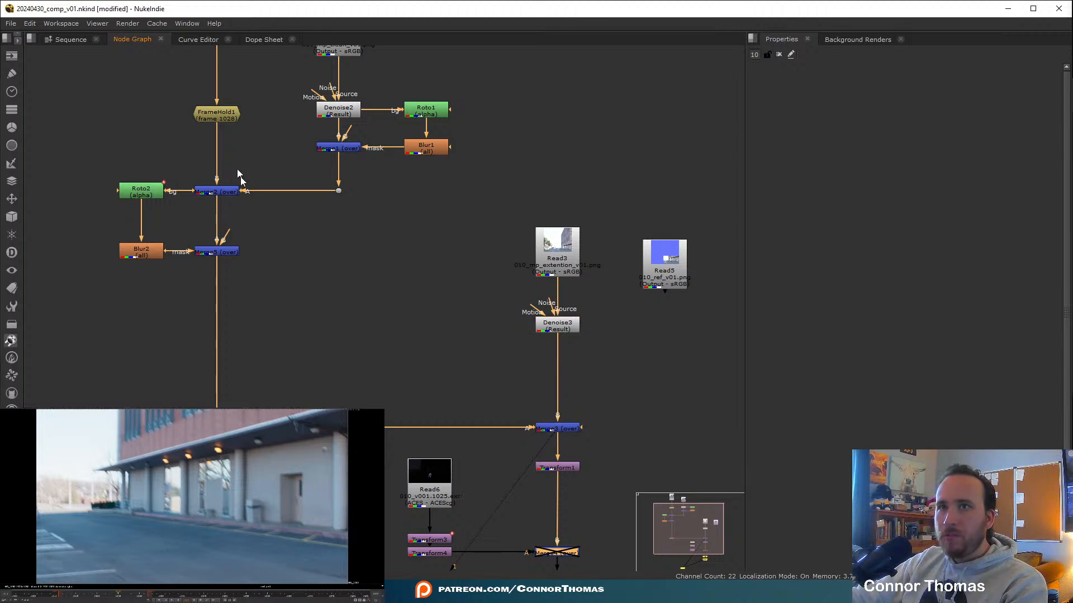
pyautogui.click(226, 196)
pyautogui.press('d')
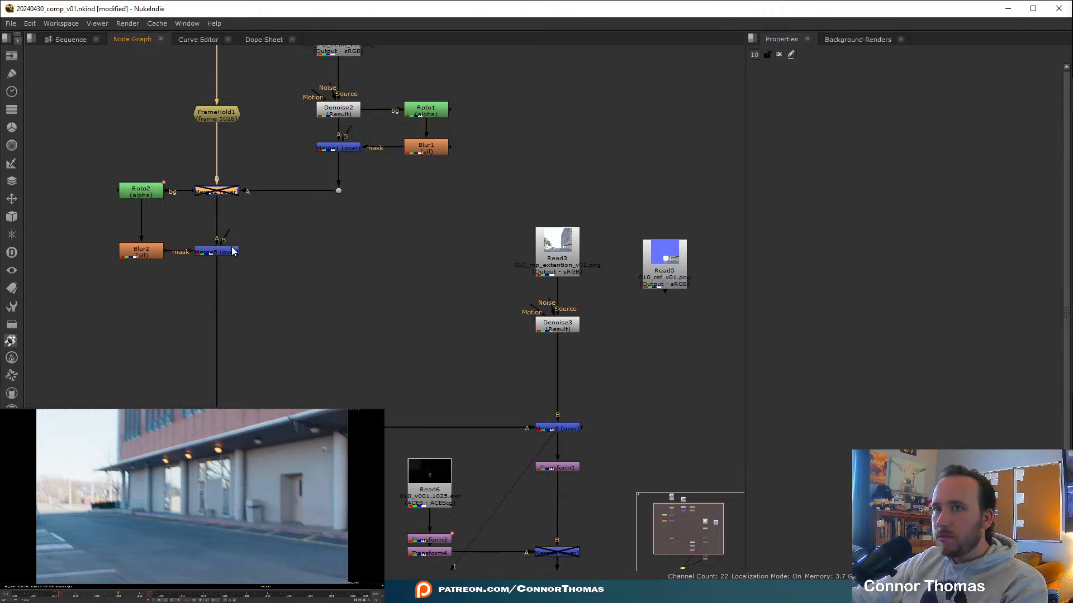
pyautogui.press('d')
pyautogui.press('d')
pyautogui.press('d')
pyautogui.press('d')
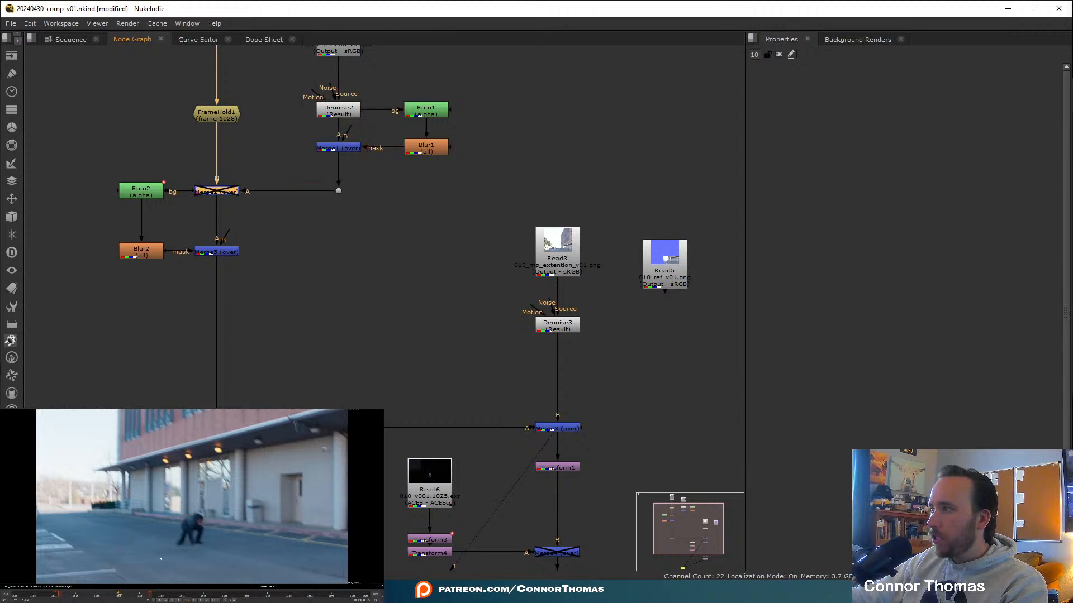
pyautogui.press('d')
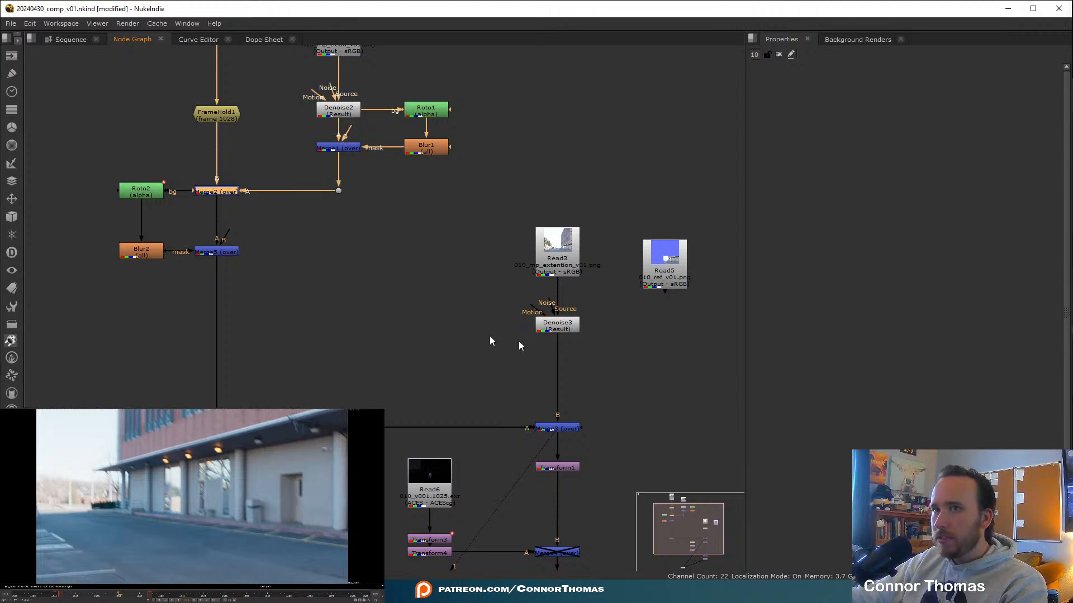
# Toggle Merge4 to compare the composite with and without the Read6 element, leaving Merge4 enabled.
pyautogui.moveTo(416, 329); pyautogui.dragTo(404, 261, button='middle')
pyautogui.moveTo(512, 464); pyautogui.dragTo(492, 417, button='middle')
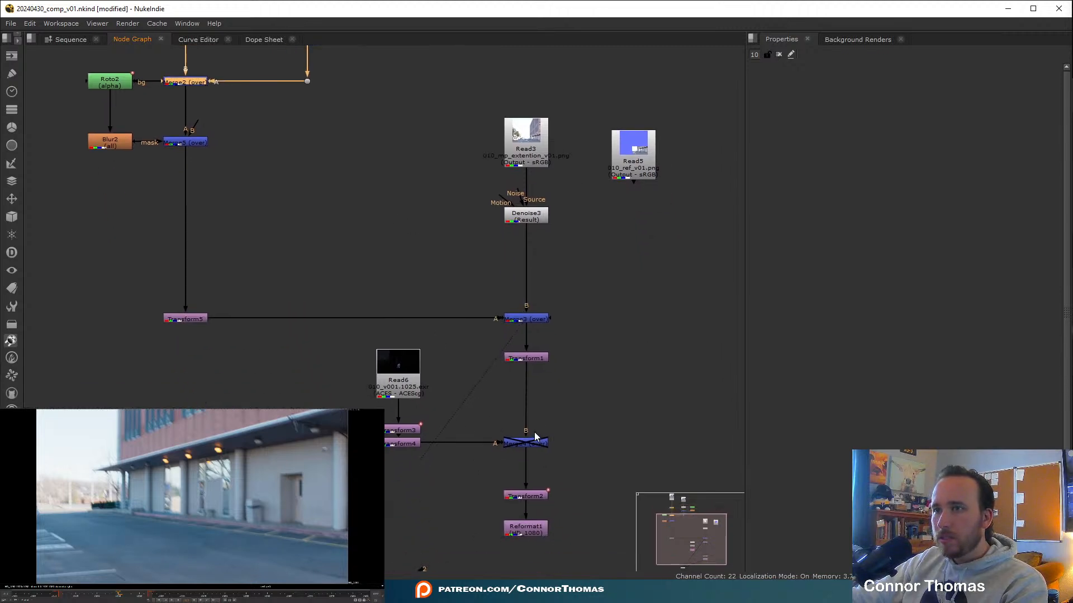
pyautogui.click(535, 444)
pyautogui.press('d')
pyautogui.press('d')
pyautogui.press('d')
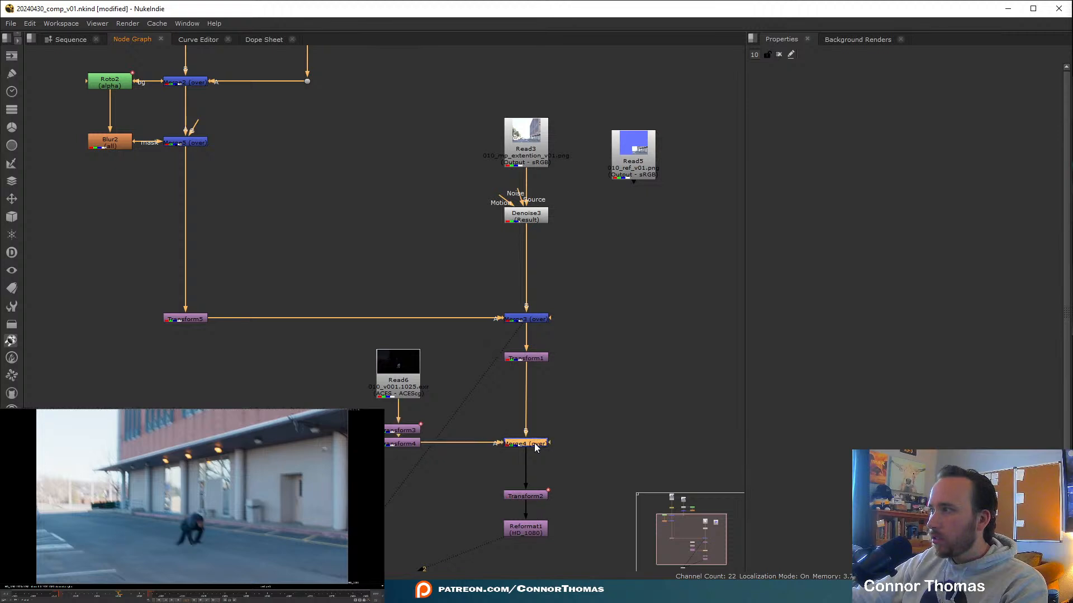
pyautogui.moveTo(237, 79); pyautogui.dragTo(346, 226, button='middle')
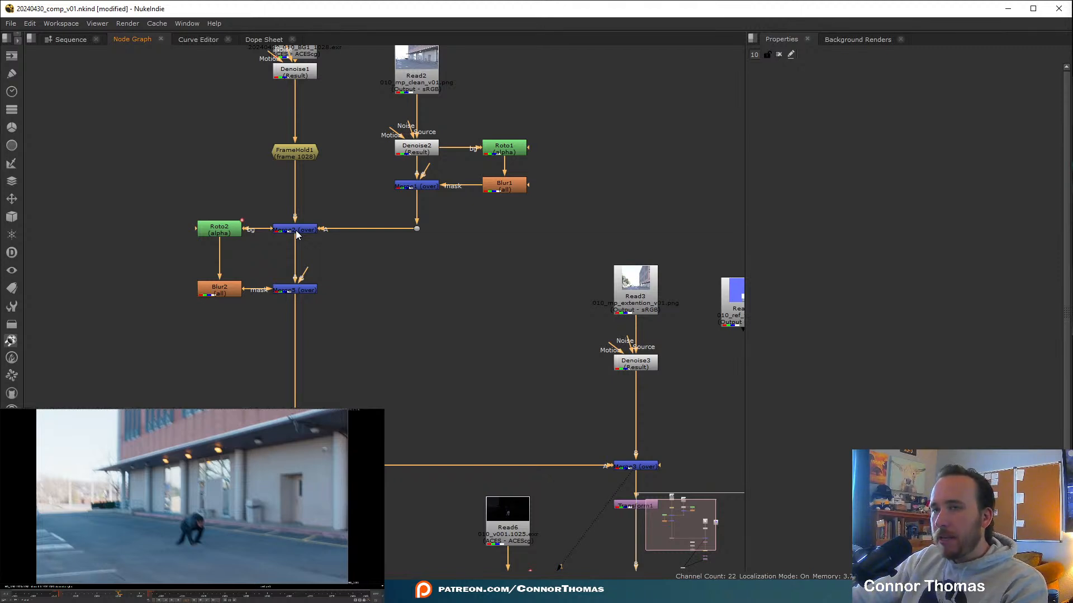
# Pull FrameHold1 off the main plate line and merge it over the Denoise1 plate with a new Merge node above Merge2.
pyautogui.moveTo(288, 180); pyautogui.dragTo(371, 219, button='middle')
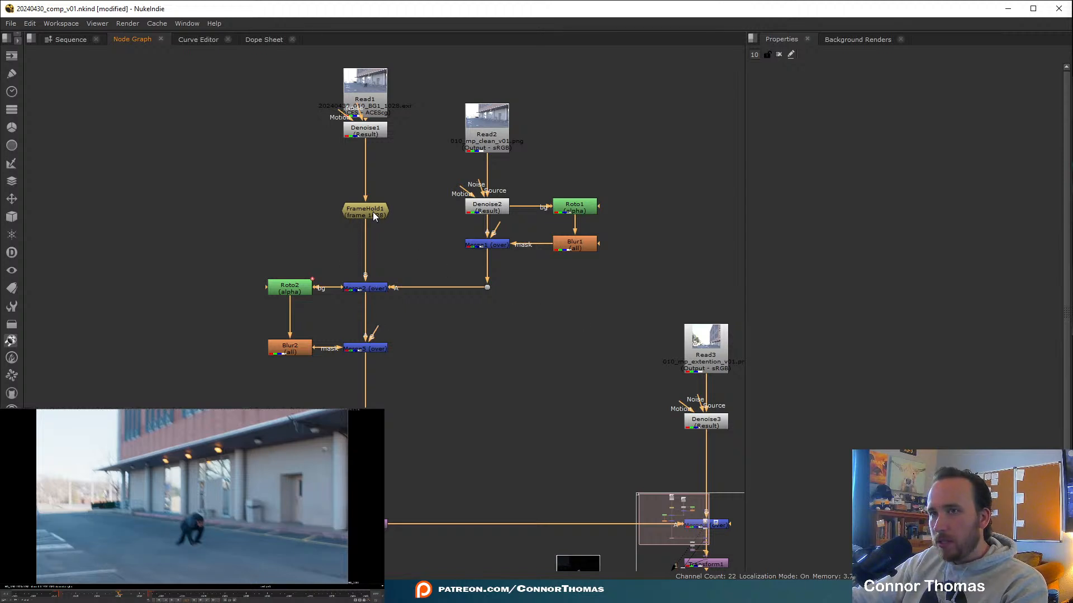
pyautogui.moveTo(373, 212)
pyautogui.mouseDown()
pyautogui.moveTo(437, 213)
pyautogui.moveTo(334, 216)
pyautogui.moveTo(429, 192)
pyautogui.moveTo(429, 208)
pyautogui.moveTo(376, 201)
pyautogui.moveTo(368, 151)
pyautogui.mouseUp()
pyautogui.press('m')
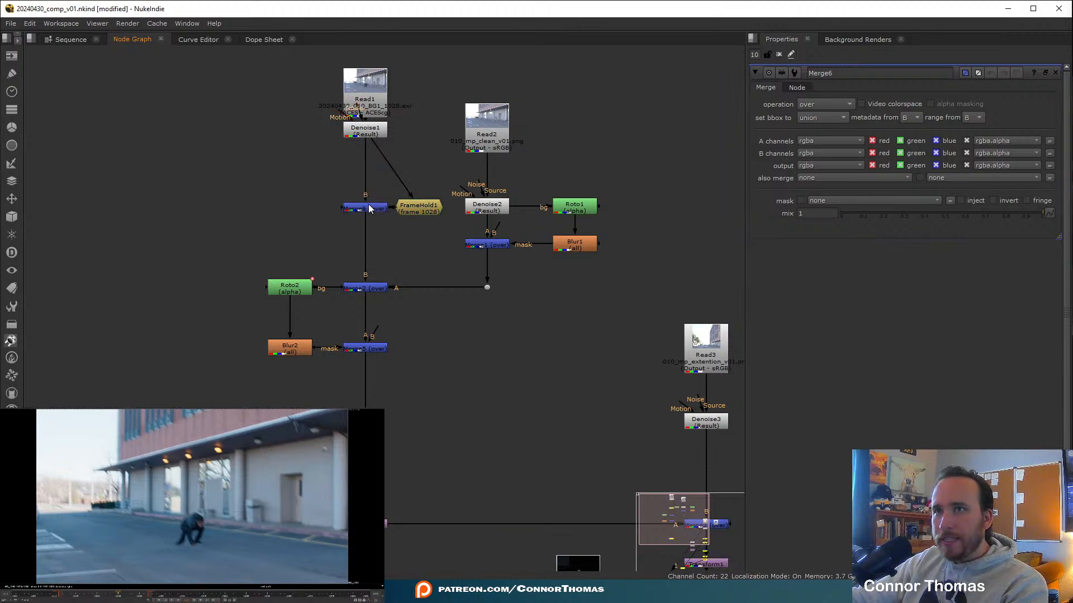
pyautogui.moveTo(368, 208); pyautogui.dragTo(369, 210)
# Create an unconnected Merge node named control_alpha and close the Merge6 properties.
pyautogui.click(166, 395)
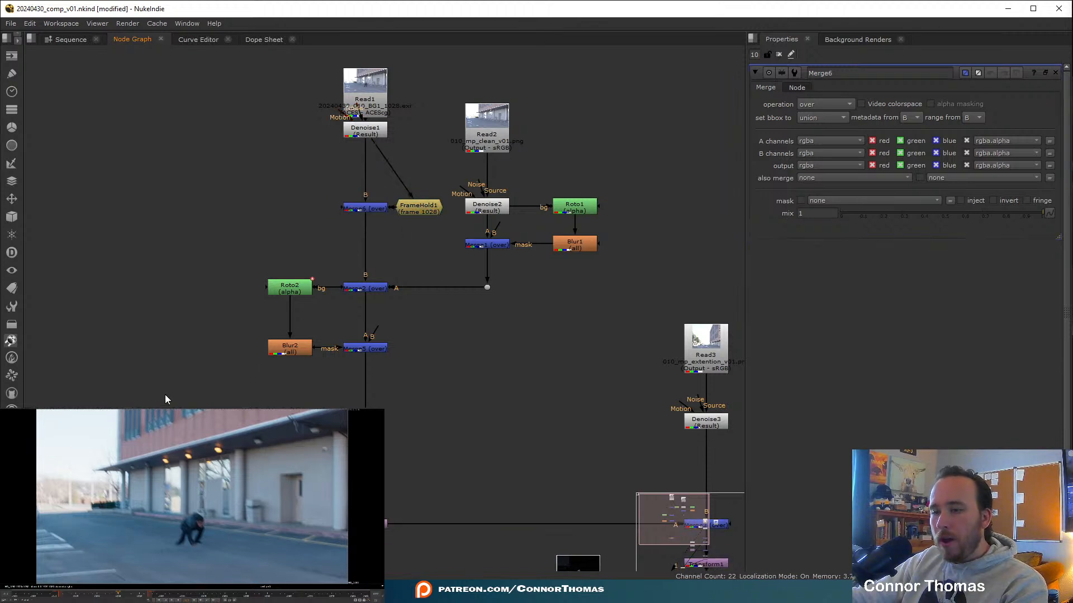
pyautogui.press('m')
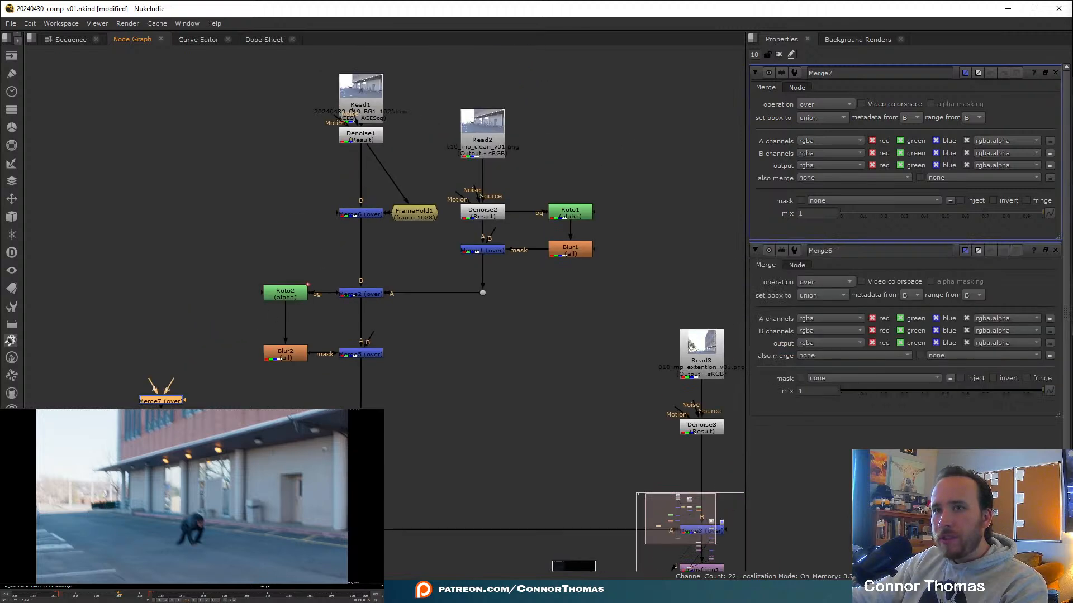
pyautogui.scroll(2, 160, 405)
pyautogui.doubleClick(837, 72)
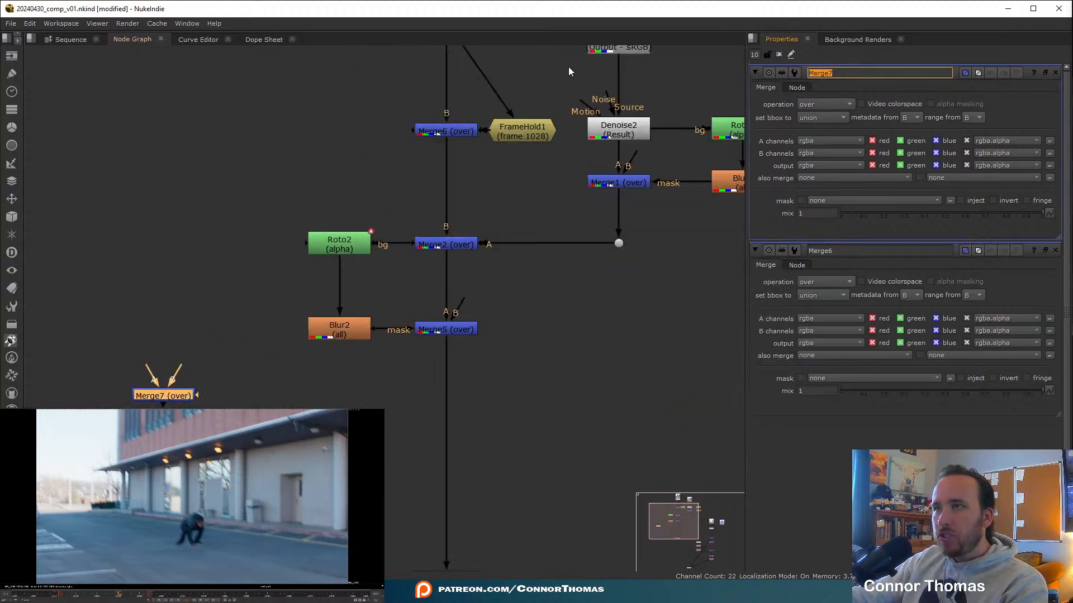
pyautogui.write('control_alpha')
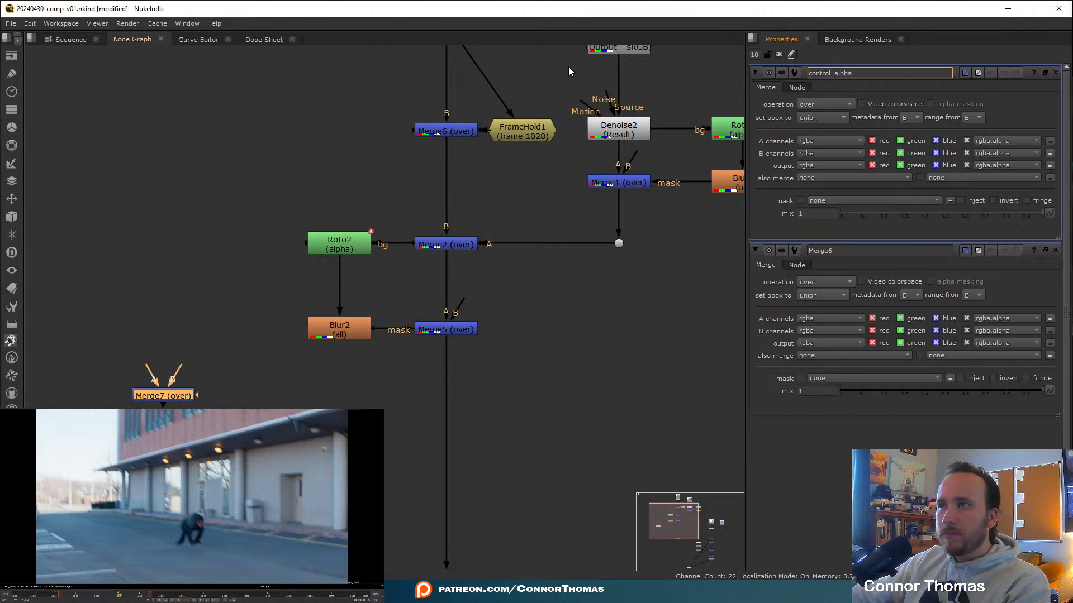
pyautogui.press('Return')
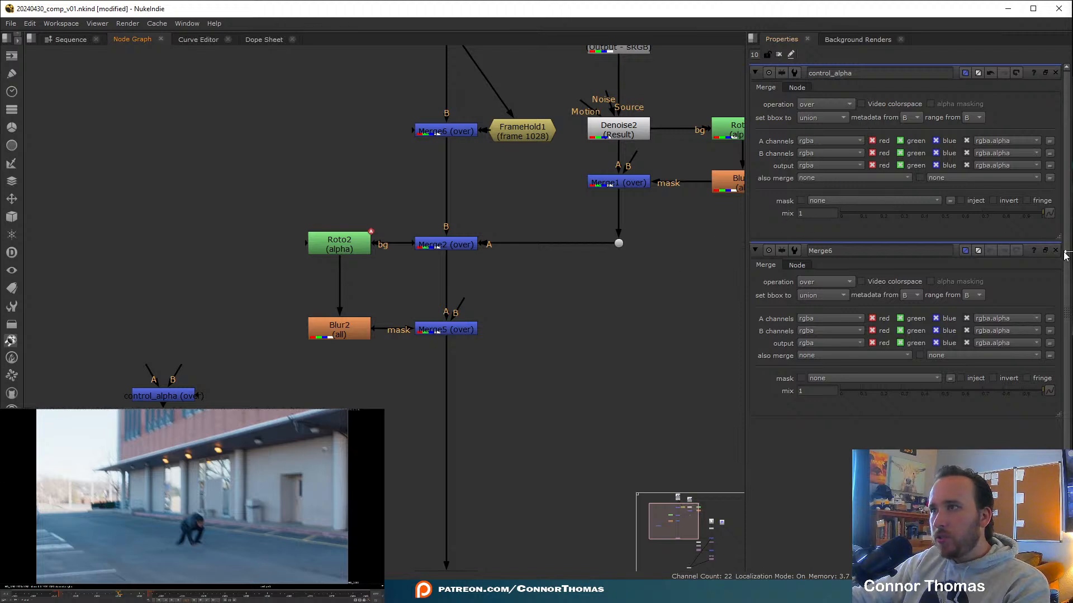
pyautogui.click(1044, 251)
pyautogui.moveTo(1057, 251); pyautogui.dragTo(984, 263)
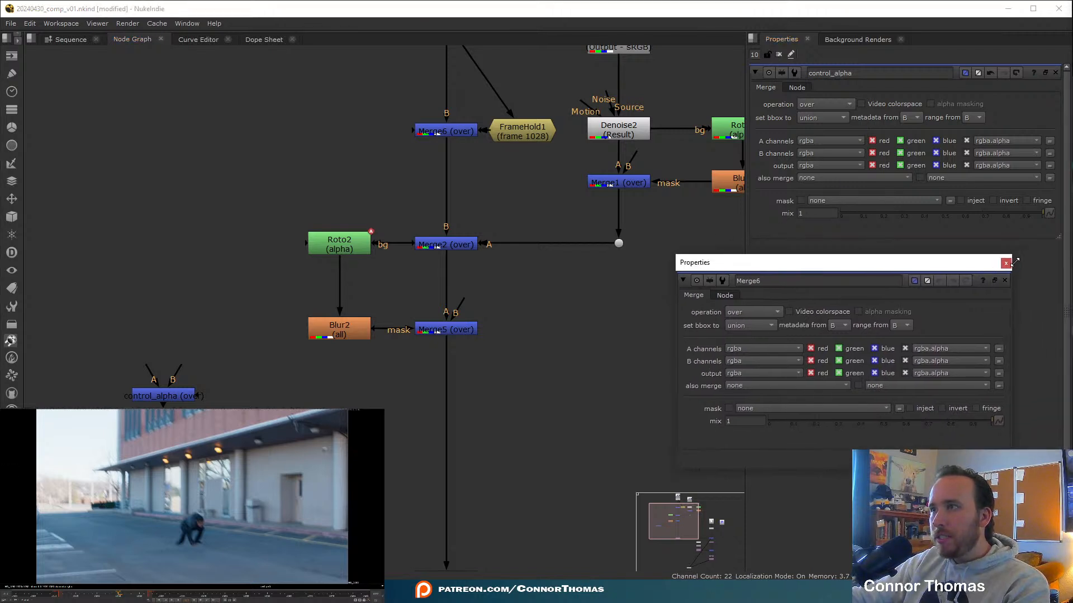
pyautogui.click(1008, 263)
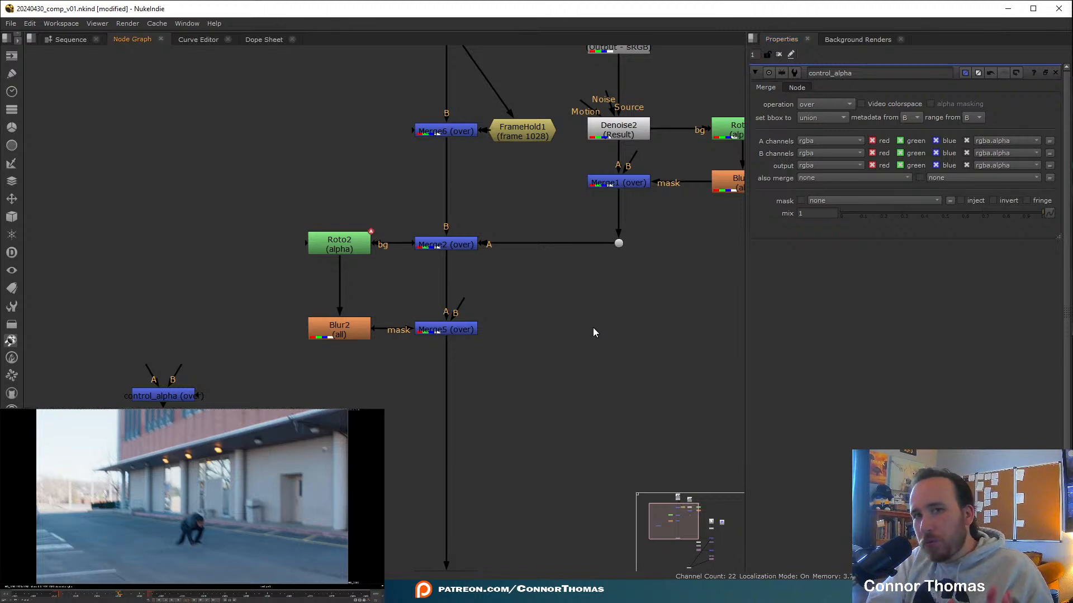
# Add a dot to the Denoise1–FrameHold1 connection and place it level with Denoise1, directly above FrameHold1, for a right-angled route.
pyautogui.moveTo(522, 175); pyautogui.dragTo(521, 267, button='middle')
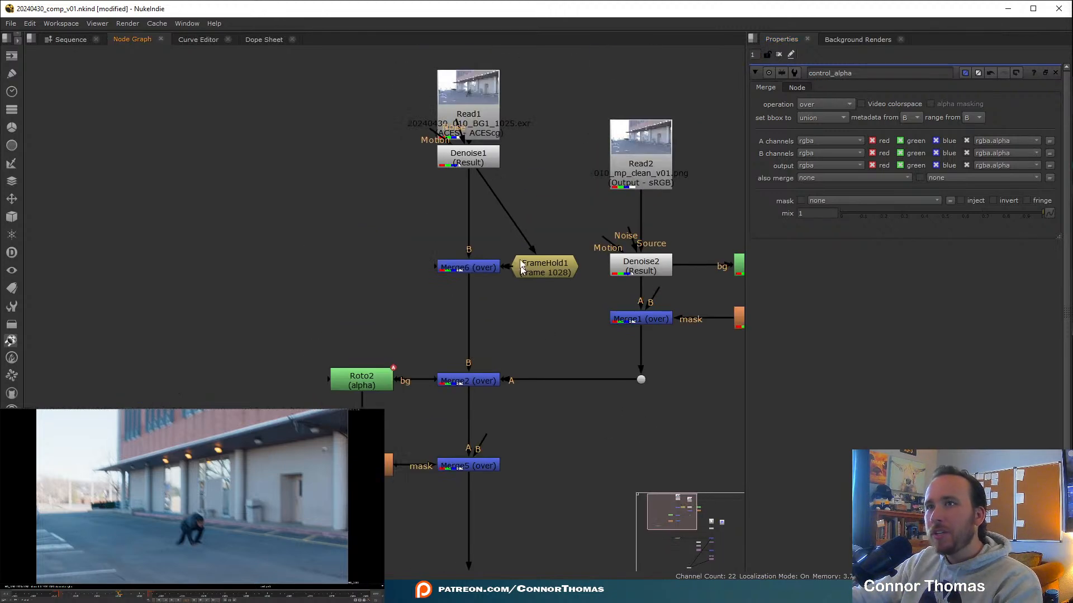
pyautogui.press('ctrl')
pyautogui.keyDown('ctrl'); pyautogui.moveTo(506, 212); pyautogui.dragTo(544, 156); pyautogui.keyUp('ctrl')
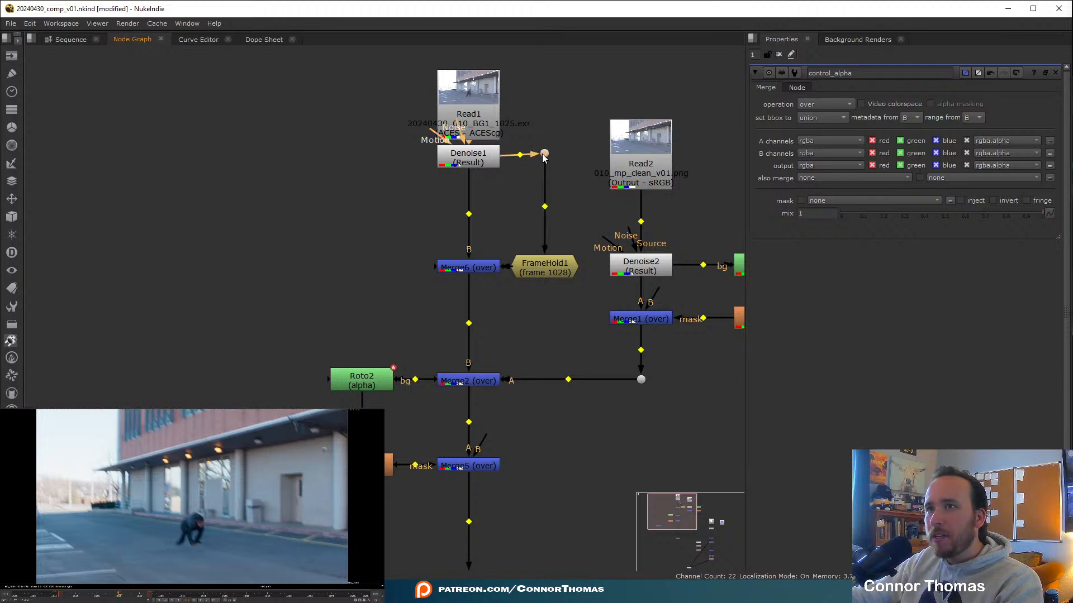
# Link Merge6's mix to the control node with the expression control_alpha.mix.
pyautogui.moveTo(550, 122); pyautogui.dragTo(576, 86, button='middle')
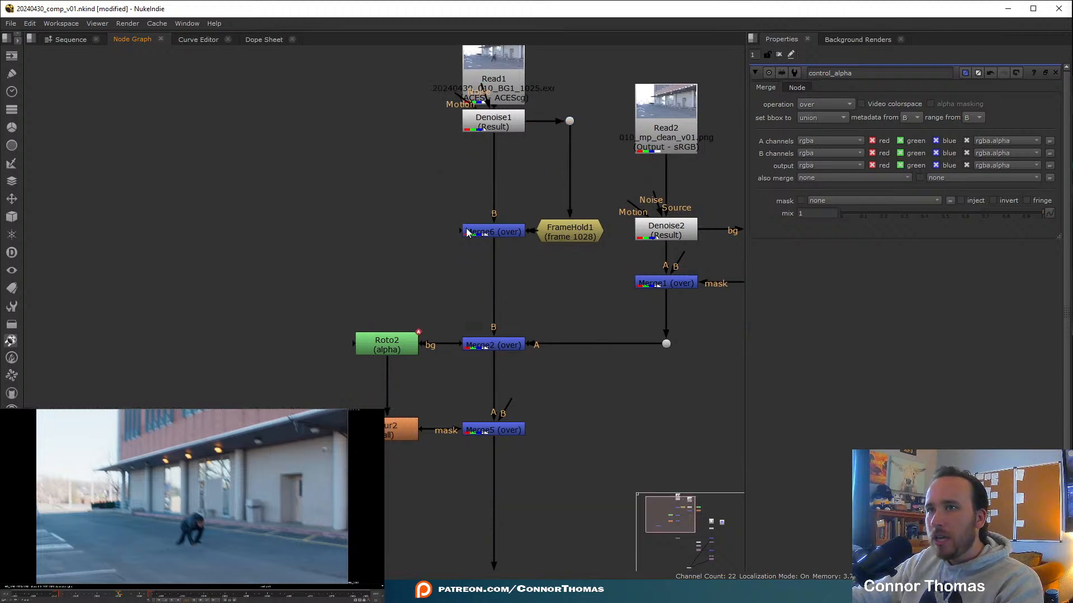
pyautogui.click(497, 233)
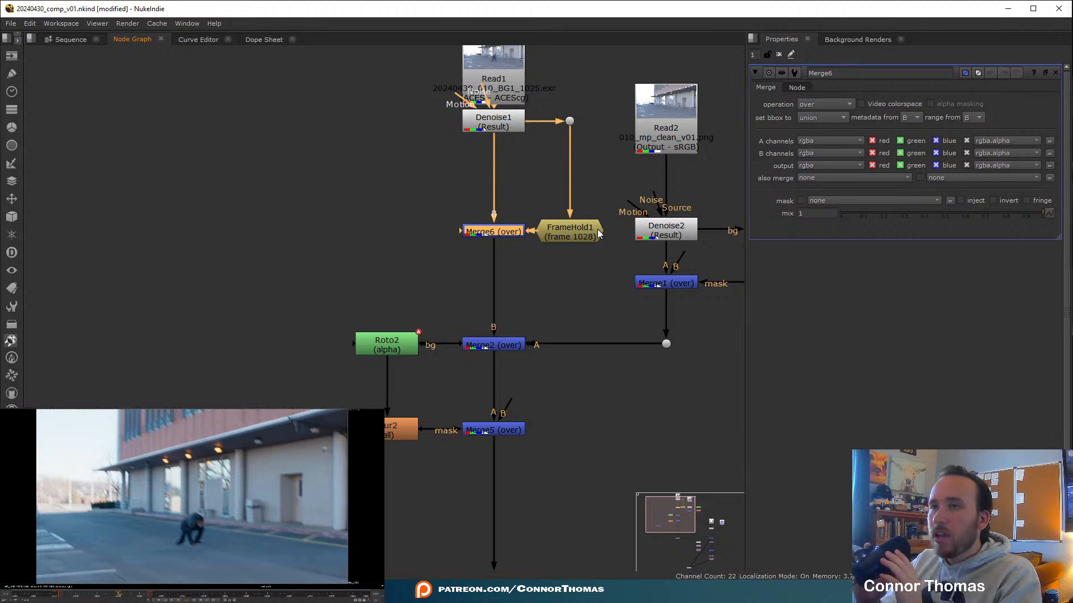
pyautogui.rightClick(813, 216)
pyautogui.click(858, 293)
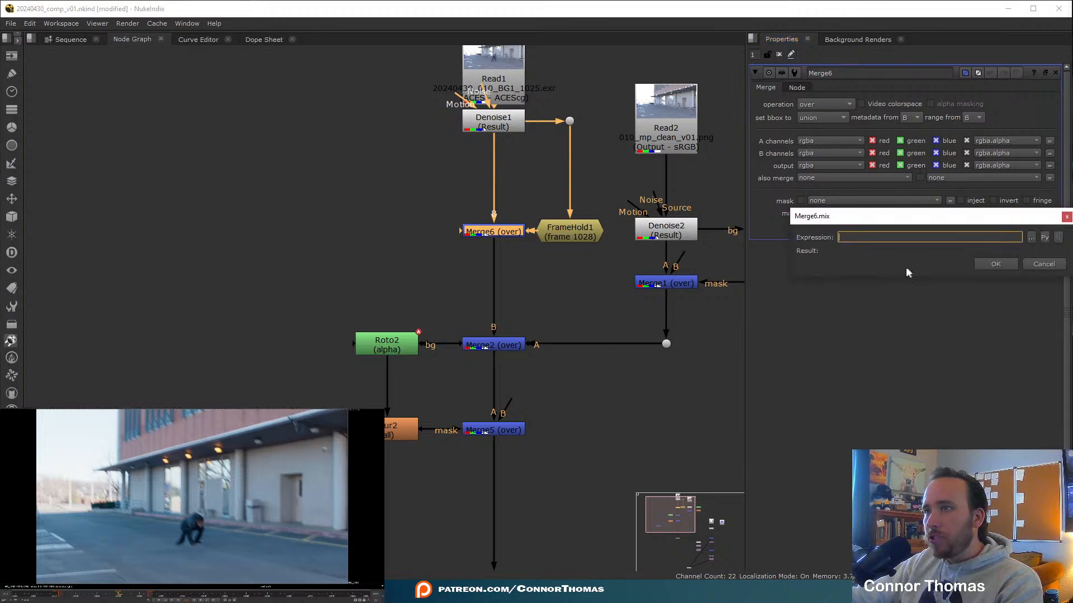
pyautogui.write('cont')
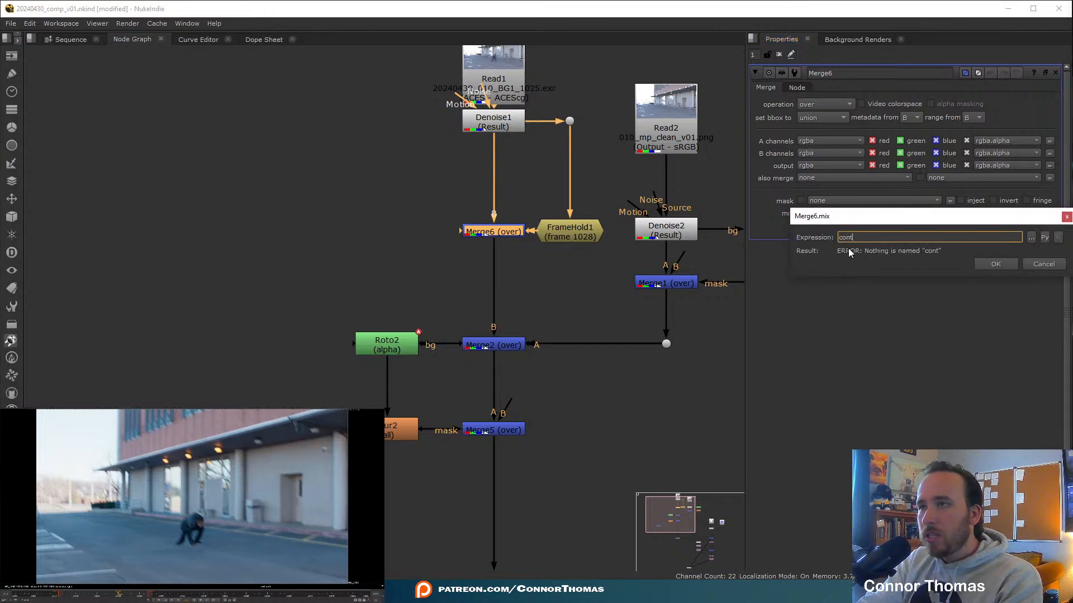
pyautogui.write('rol_alp')
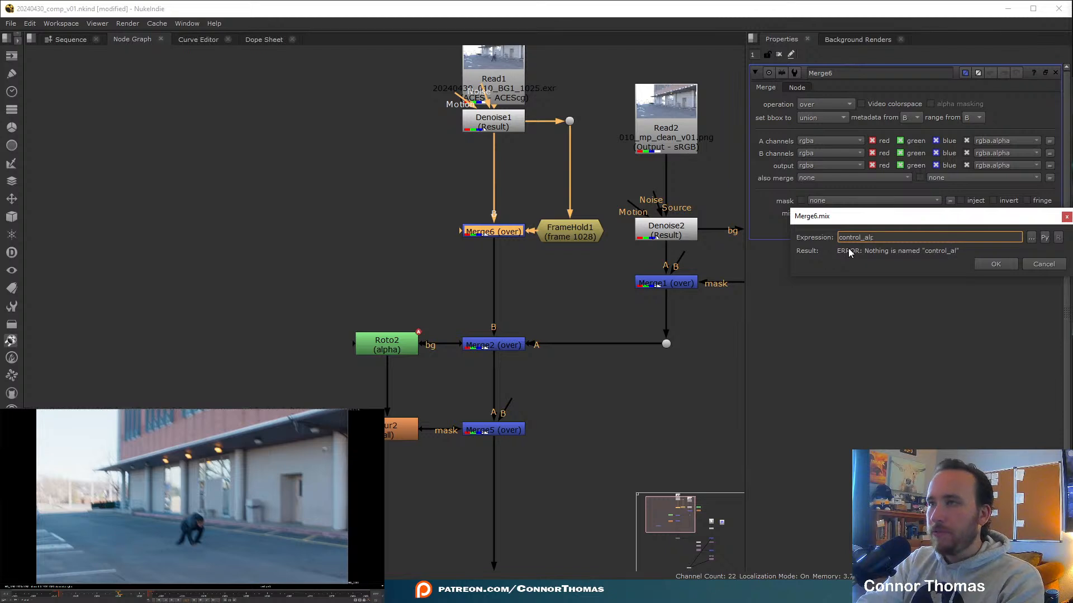
pyautogui.write('ha')
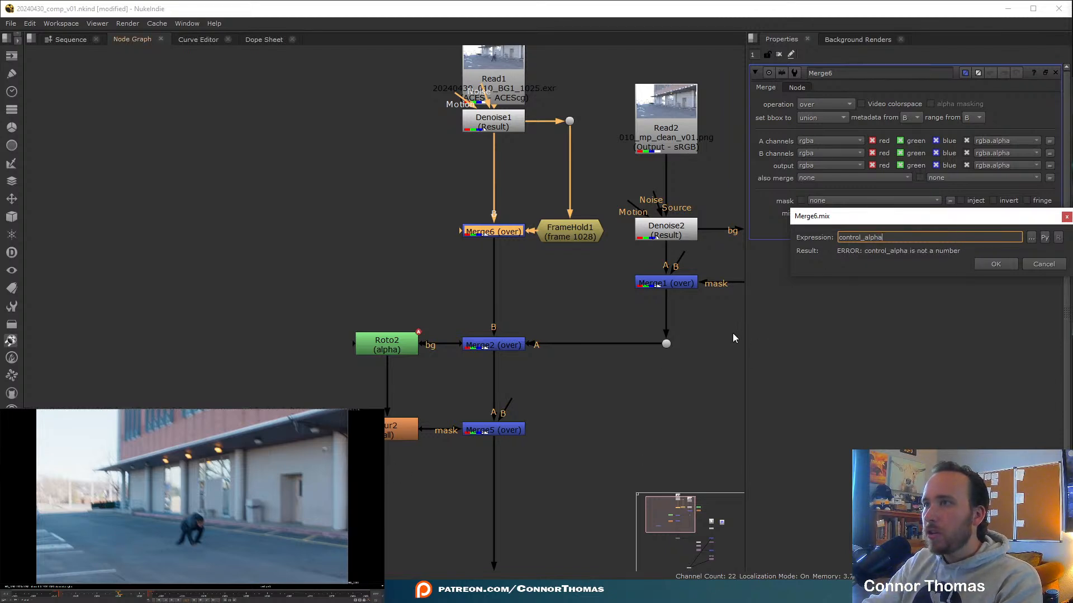
pyautogui.write('.mix')
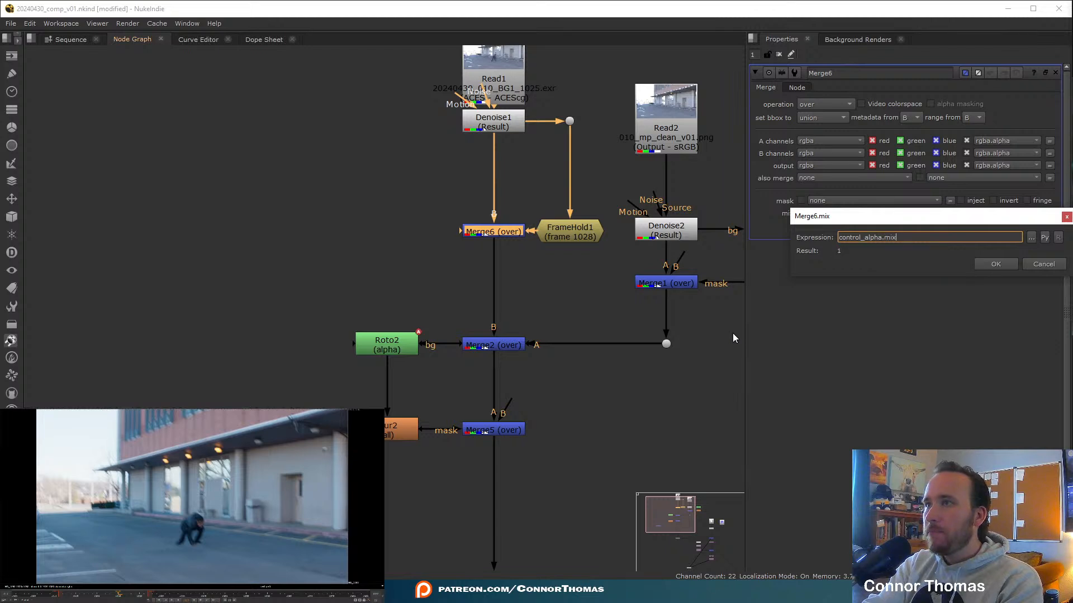
pyautogui.press('Return')
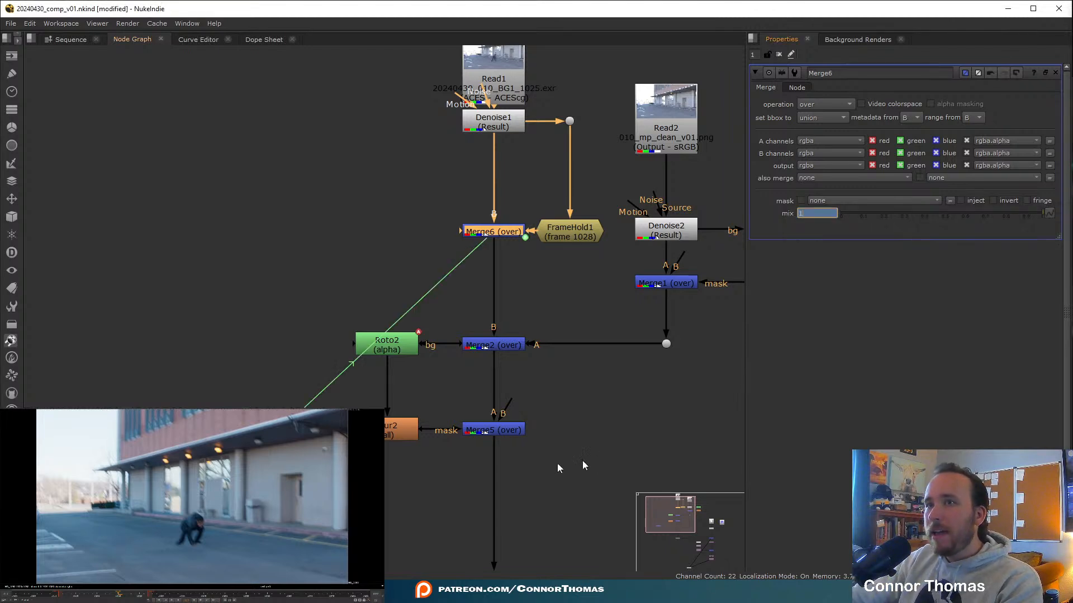
# Move the control_alpha node farther out to the side, clear of Roto2 and Blur2.
pyautogui.moveTo(210, 494); pyautogui.dragTo(86, 394)
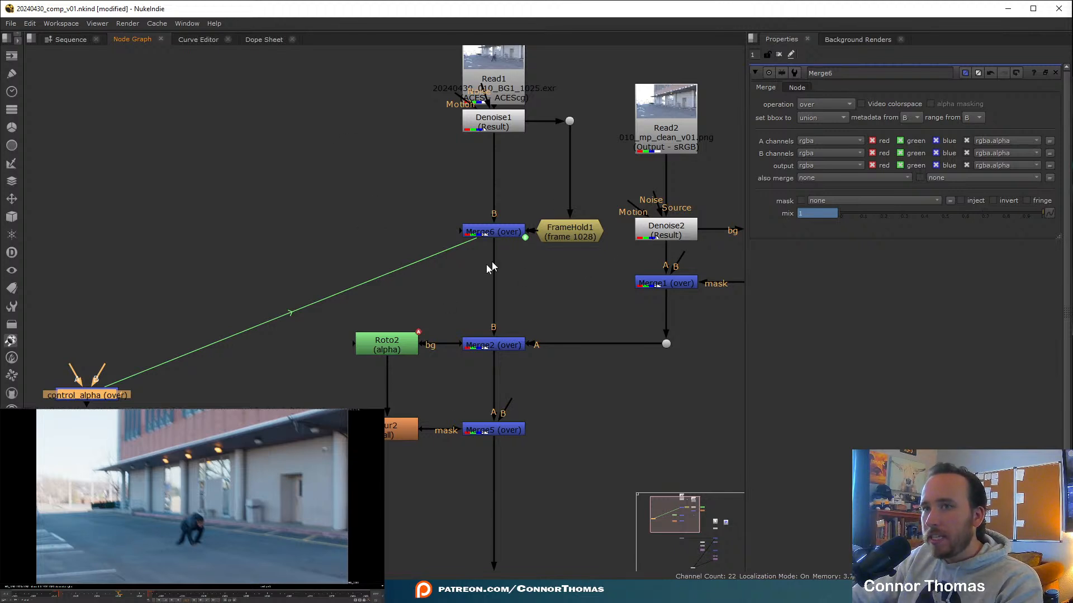
pyautogui.moveTo(417, 313); pyautogui.dragTo(397, 185, button='middle')
pyautogui.scroll(-1, 396, 186)
pyautogui.moveTo(437, 248); pyautogui.dragTo(430, 325, button='middle')
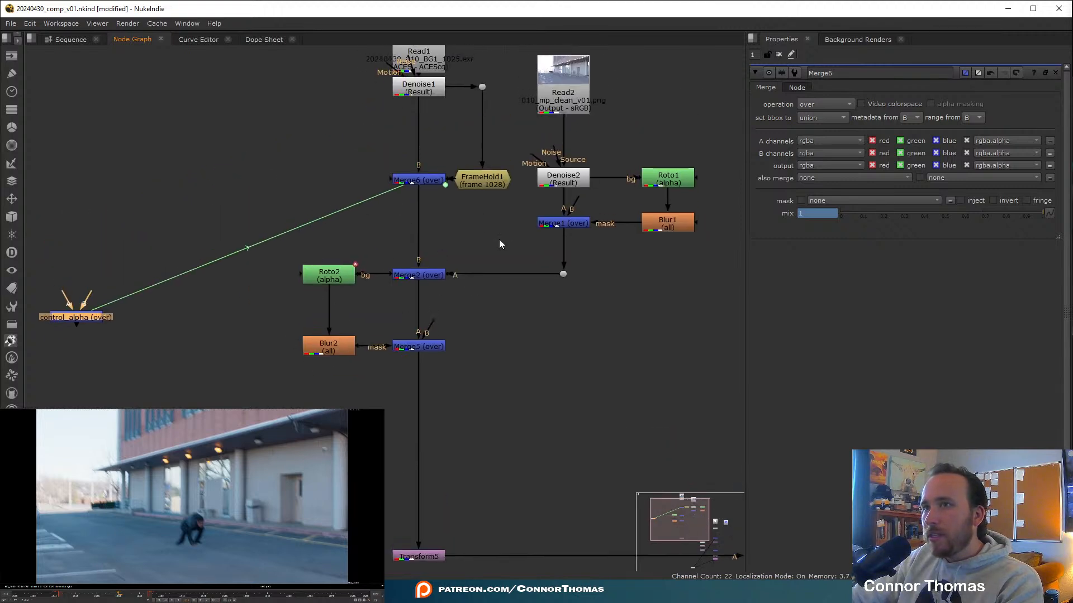
# Copy the control_alpha.mix expression from Merge6's mix value.
pyautogui.click(424, 277)
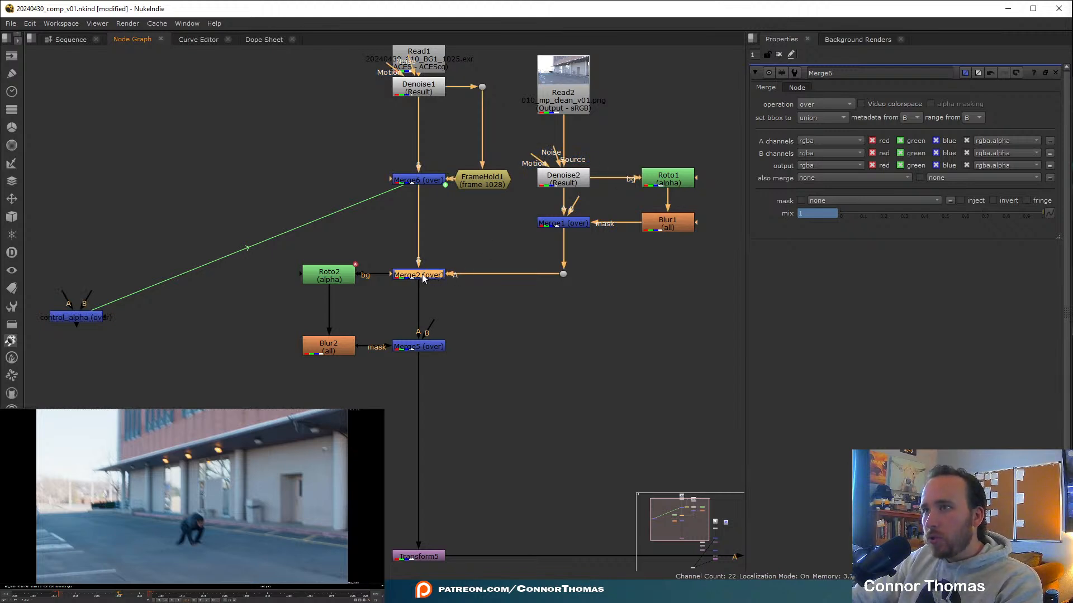
pyautogui.click(438, 184)
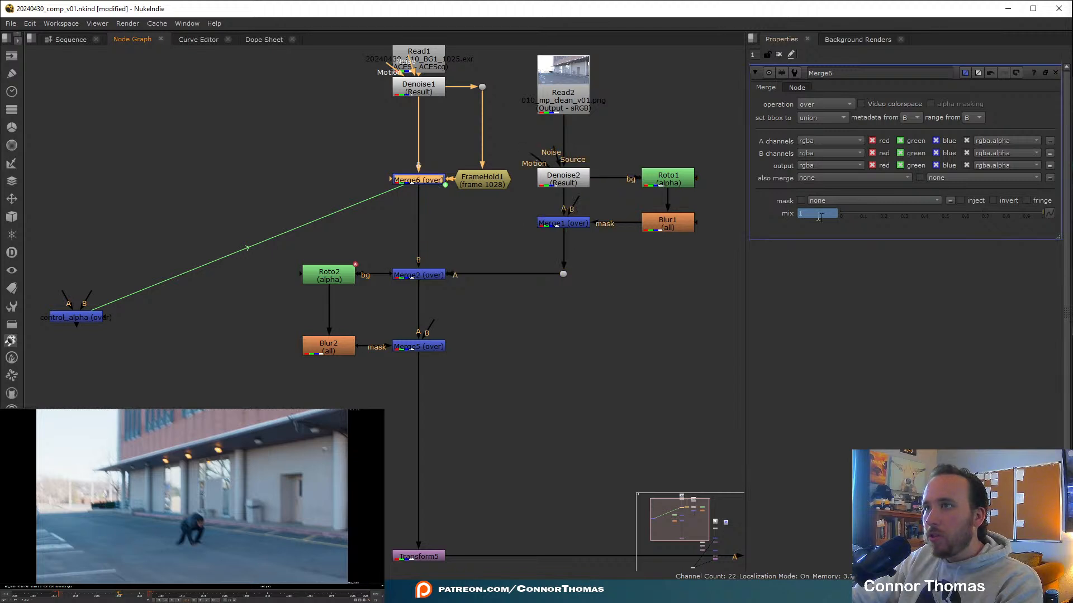
pyautogui.rightClick(819, 217)
pyautogui.click(866, 294)
pyautogui.hotkey('ctrl', 'c')
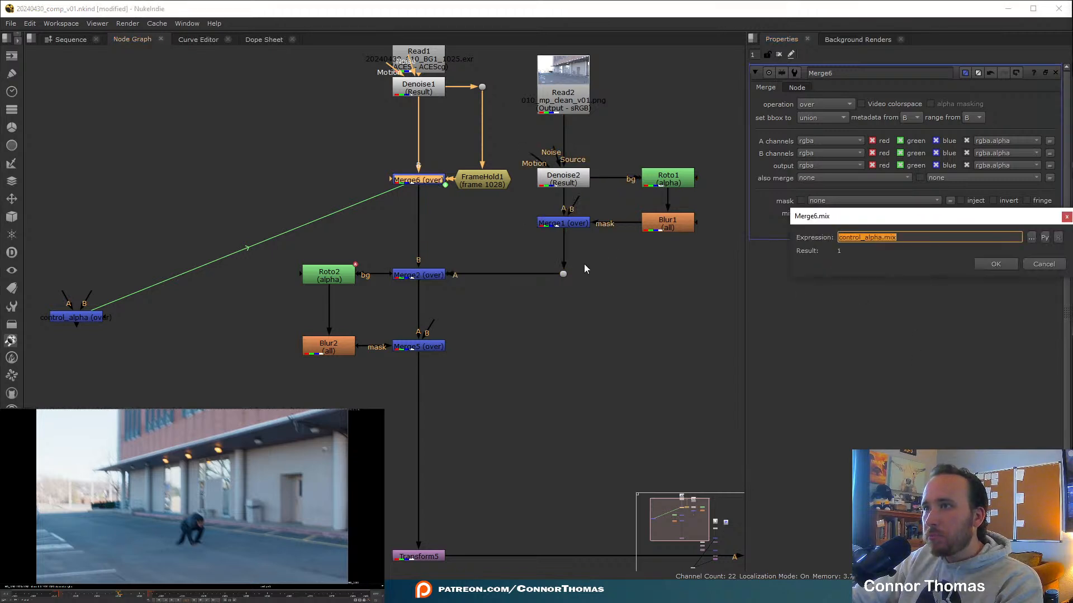
pyautogui.click(996, 265)
# Apply the copied control_alpha.mix expression to Merge2's mix value.
pyautogui.click(425, 276)
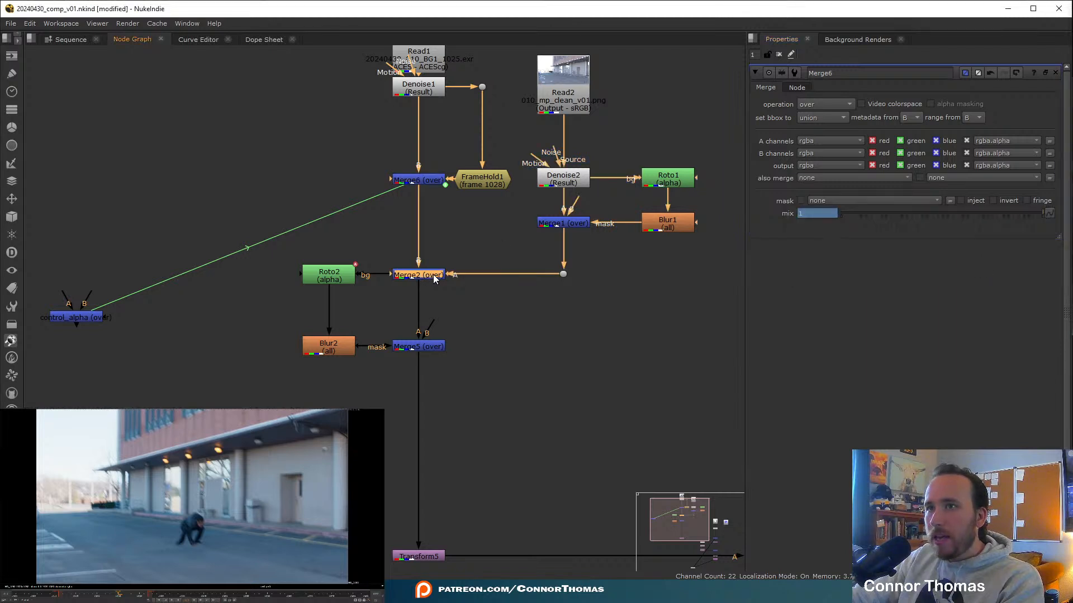
pyautogui.rightClick(431, 275)
pyautogui.click(417, 274)
pyautogui.press('Return')
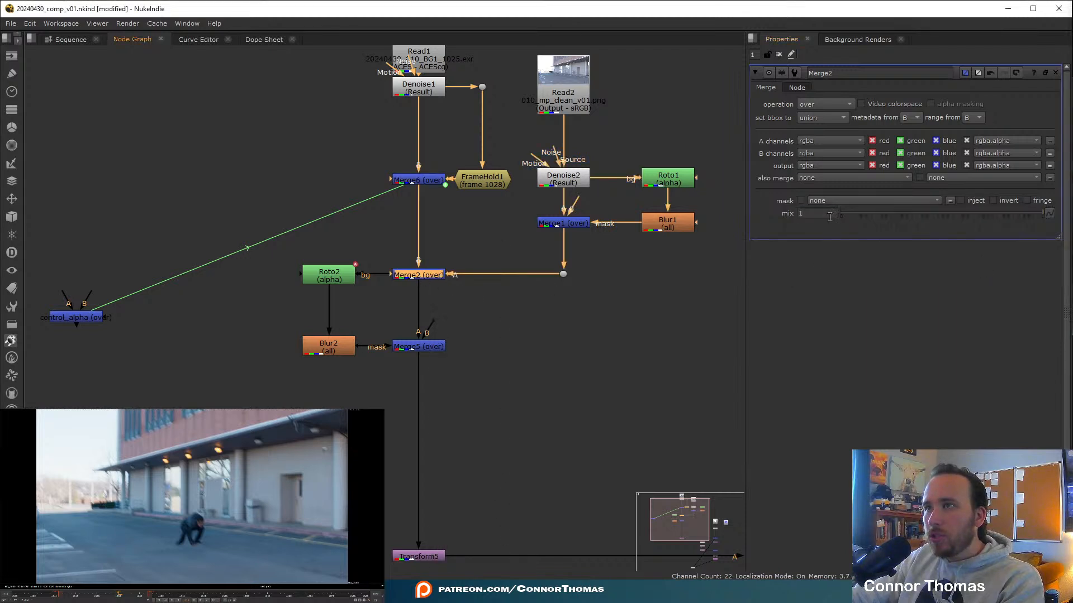
pyautogui.rightClick(828, 215)
pyautogui.click(852, 291)
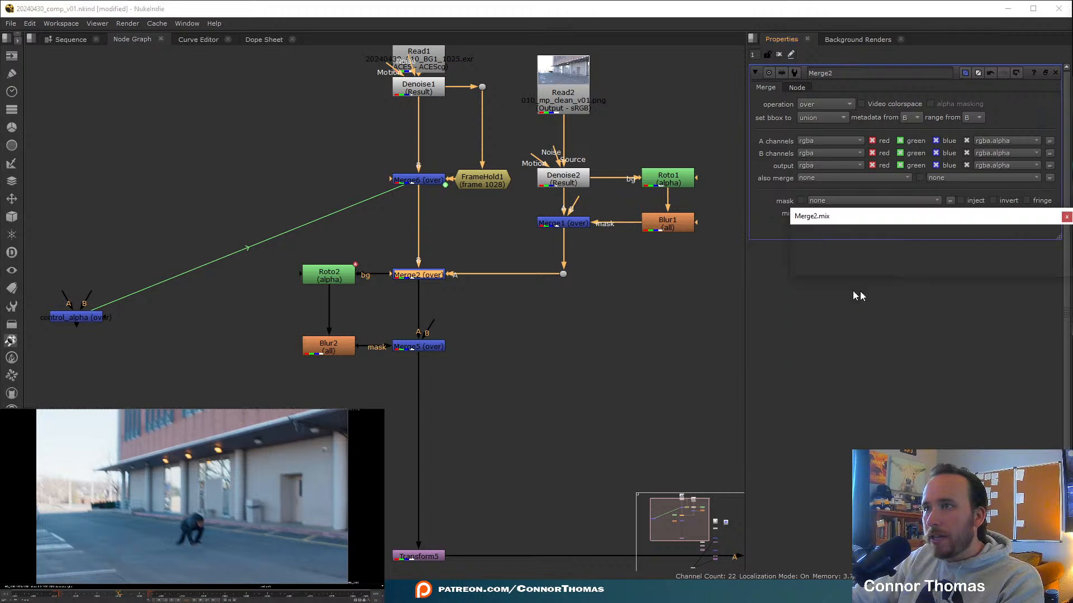
pyautogui.hotkey('ctrl', 'v')
pyautogui.click(1007, 262)
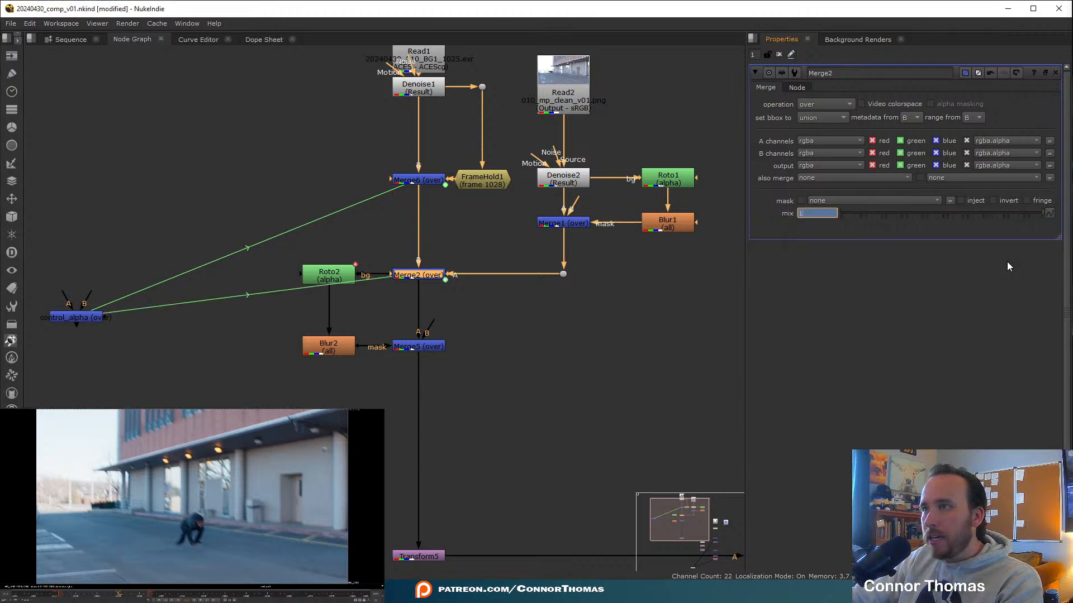
# Link Merge4's mix value to the control node with the copied expression control_alpha.mix.
pyautogui.click(571, 365)
pyautogui.moveTo(502, 430); pyautogui.dragTo(518, 278, button='middle')
pyautogui.moveTo(568, 366); pyautogui.dragTo(457, 314, button='middle')
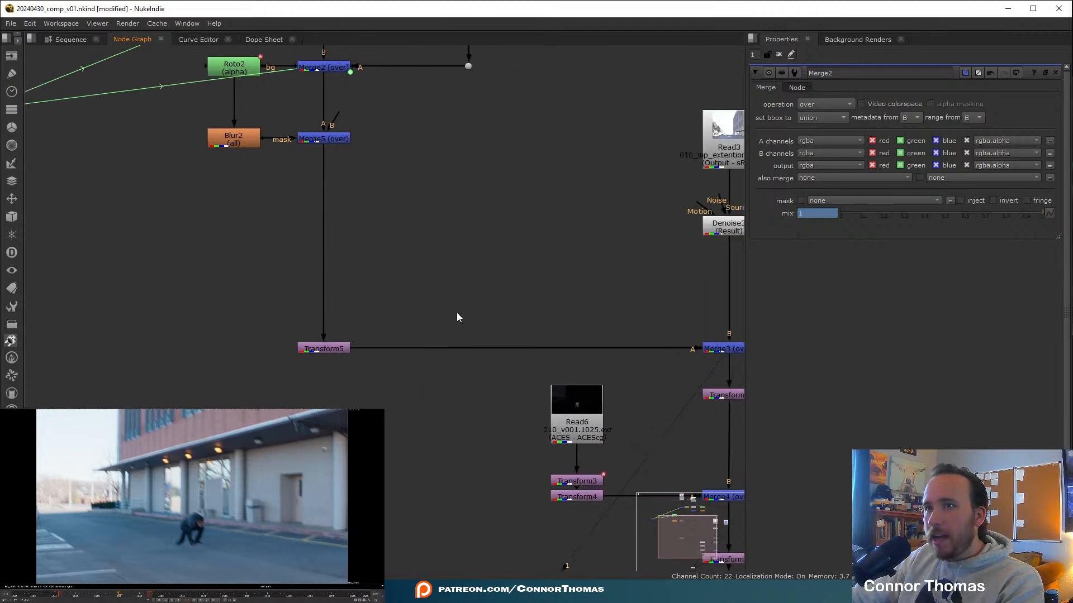
pyautogui.scroll(-2, 581, 326)
pyautogui.moveTo(668, 435); pyautogui.dragTo(575, 335, button='middle')
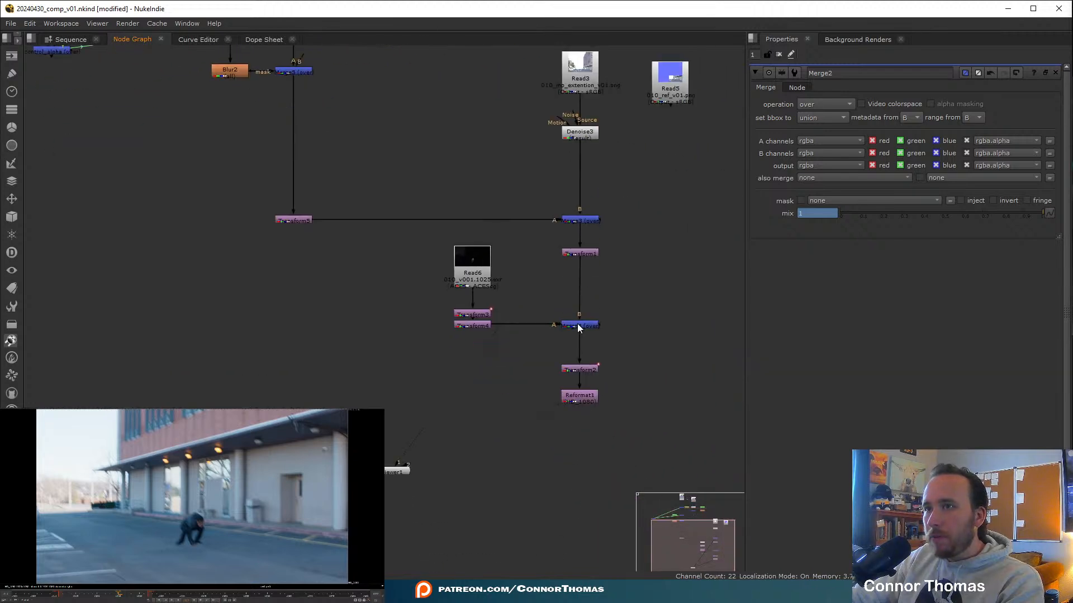
pyautogui.scroll(3, 578, 323)
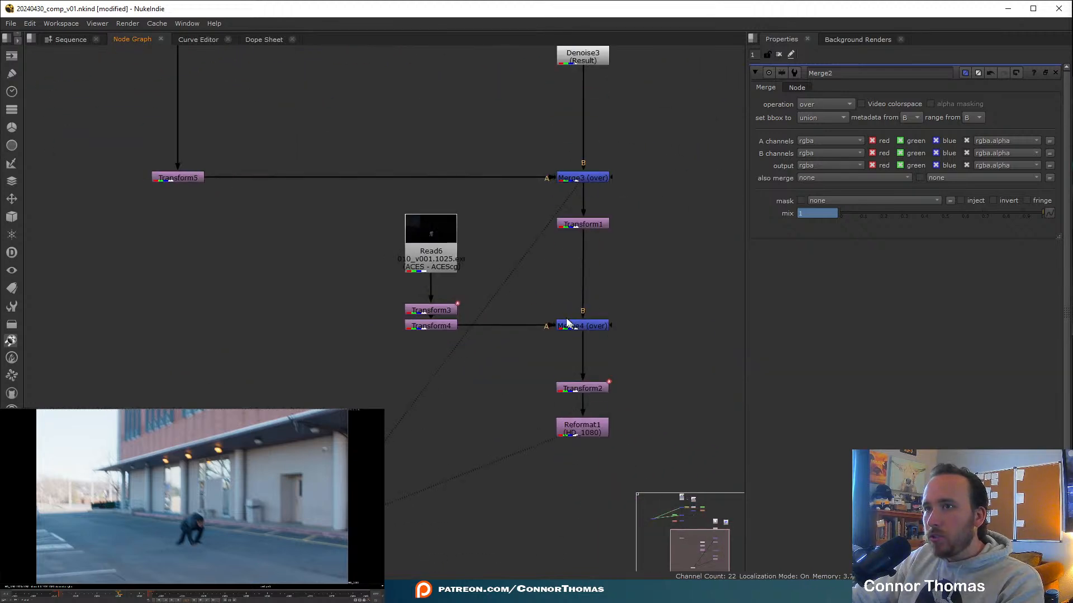
pyautogui.doubleClick(595, 328)
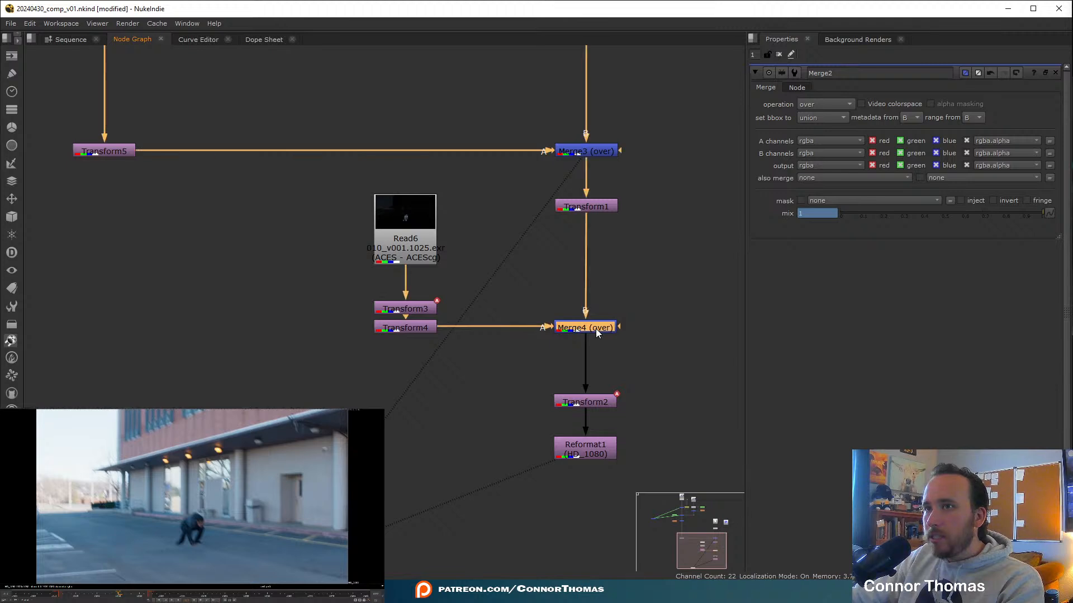
pyautogui.rightClick(809, 214)
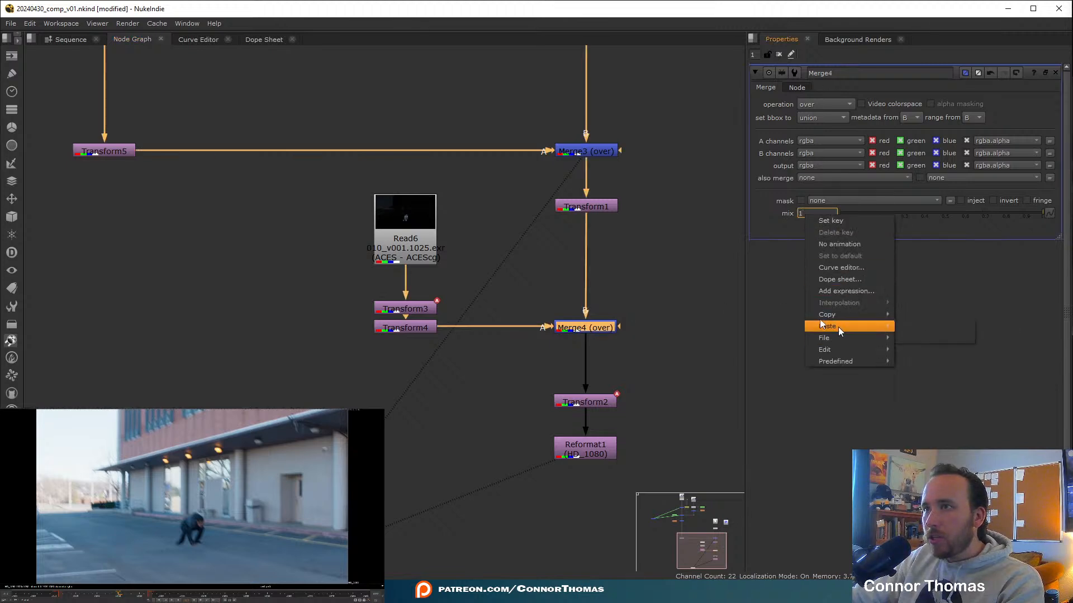
pyautogui.click(476, 275)
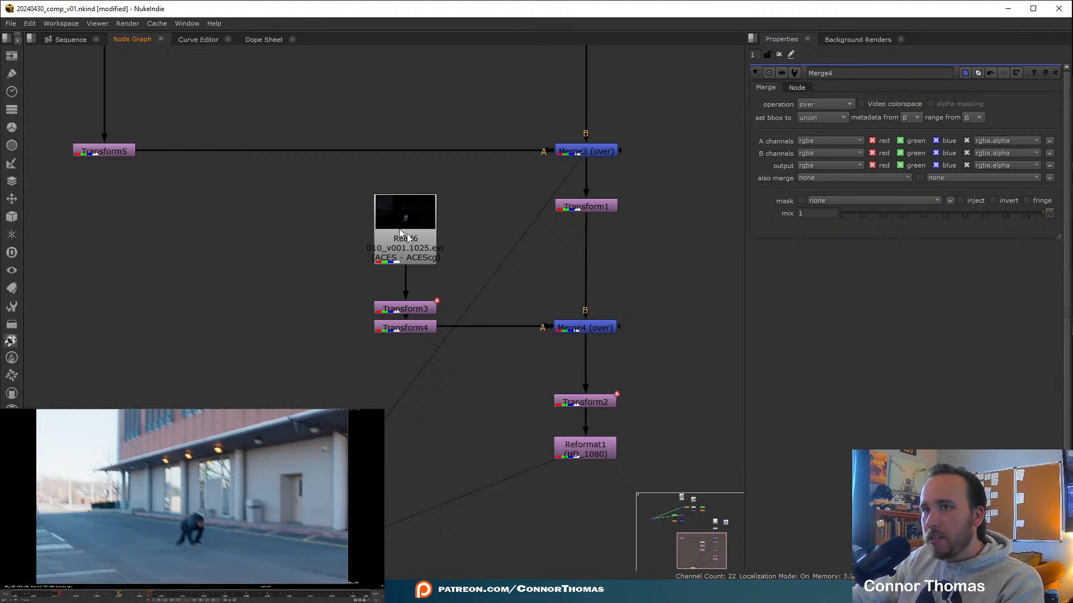
pyautogui.click(569, 333)
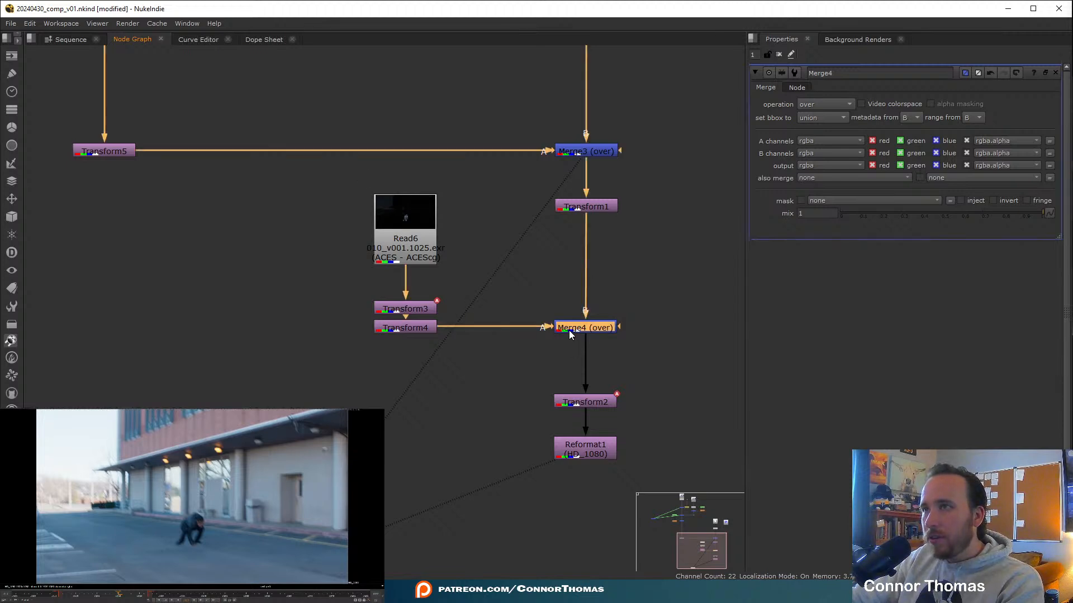
pyautogui.rightClick(816, 213)
pyautogui.click(851, 288)
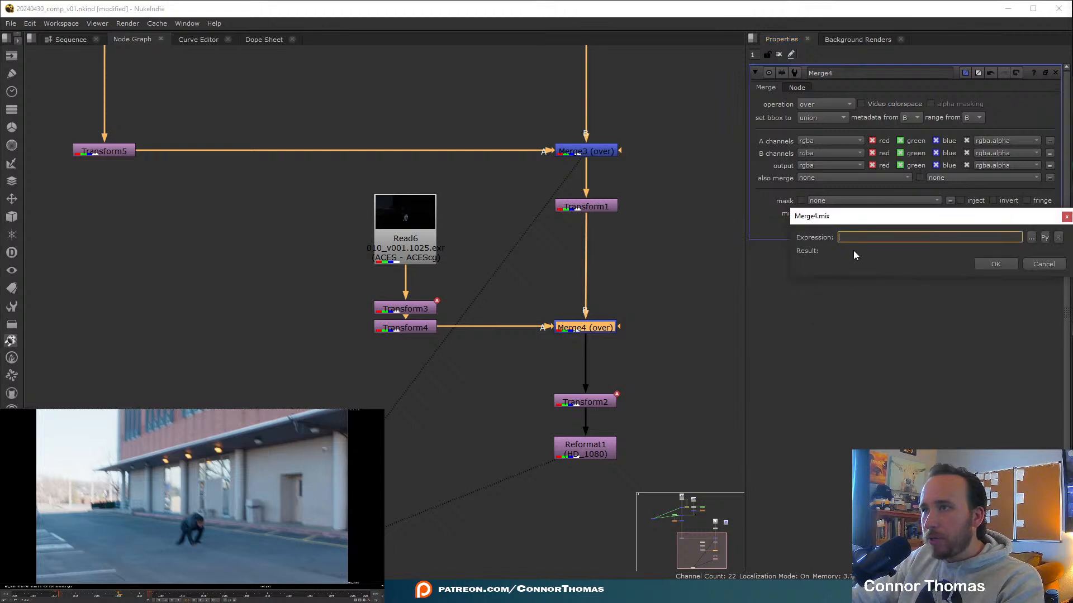
pyautogui.hotkey('ctrl', 'v')
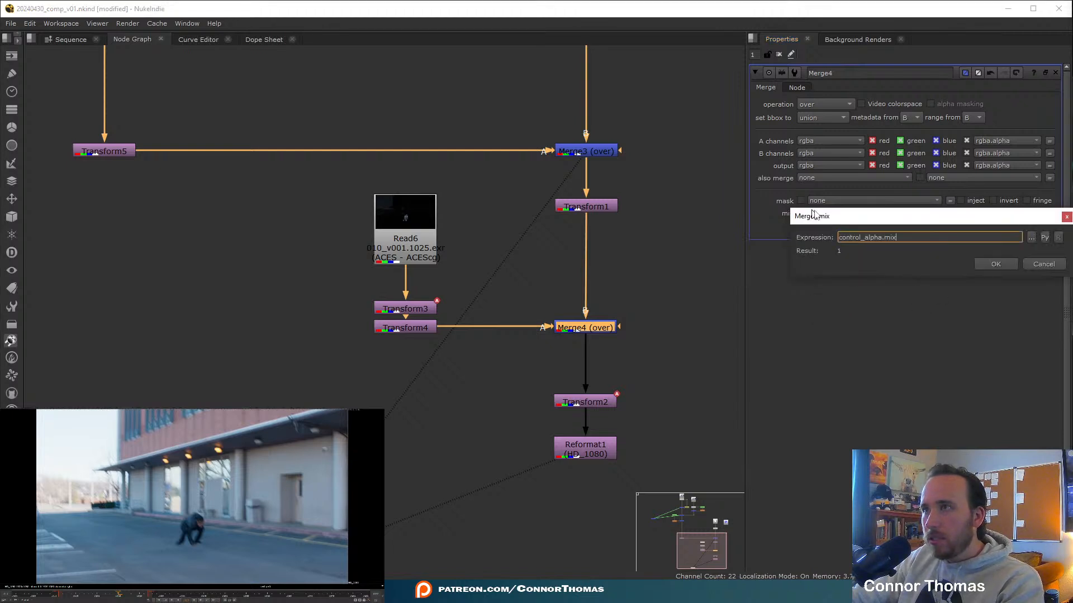
pyautogui.click(997, 264)
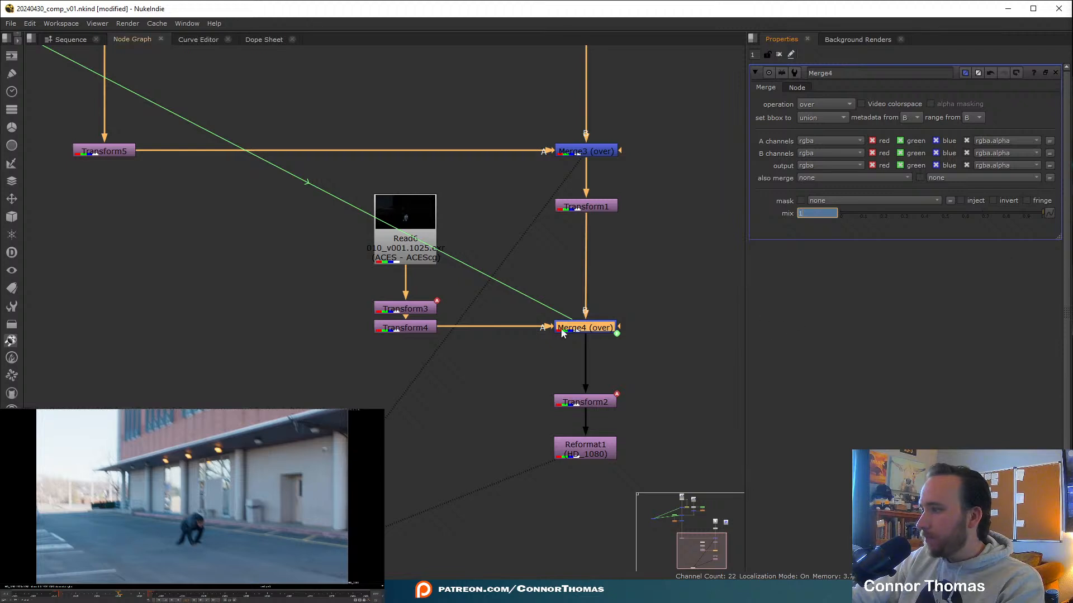
# Open the properties of the control_alpha node.
pyautogui.click(557, 261)
pyautogui.moveTo(458, 209); pyautogui.dragTo(537, 313, button='middle')
pyautogui.moveTo(254, 162); pyautogui.dragTo(502, 340, button='middle')
pyautogui.scroll(-3, 505, 338)
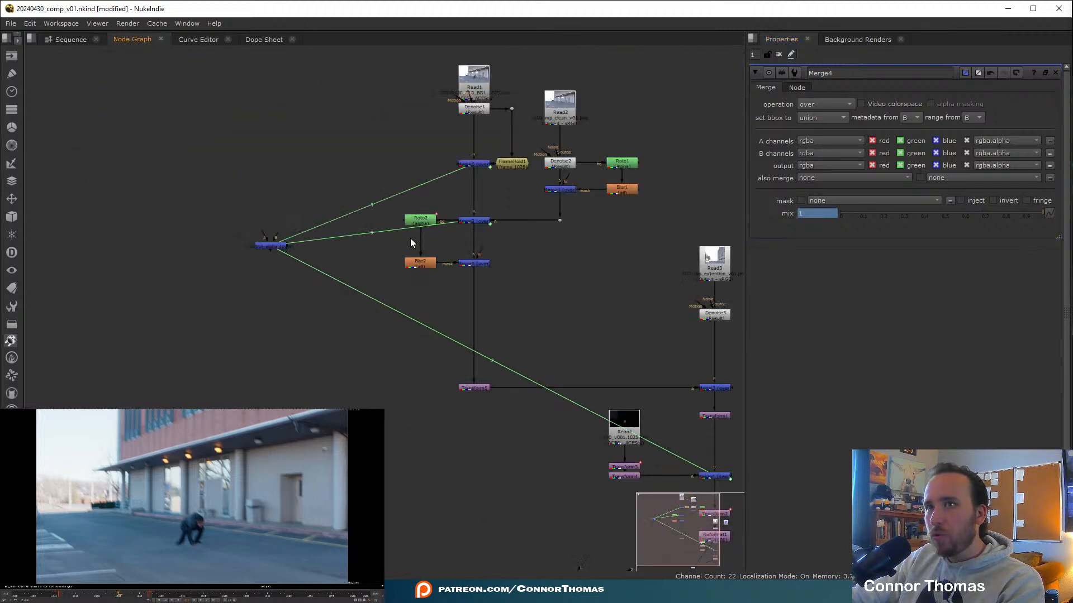
pyautogui.moveTo(468, 237); pyautogui.dragTo(484, 267, button='middle')
pyautogui.scroll(3, 283, 277)
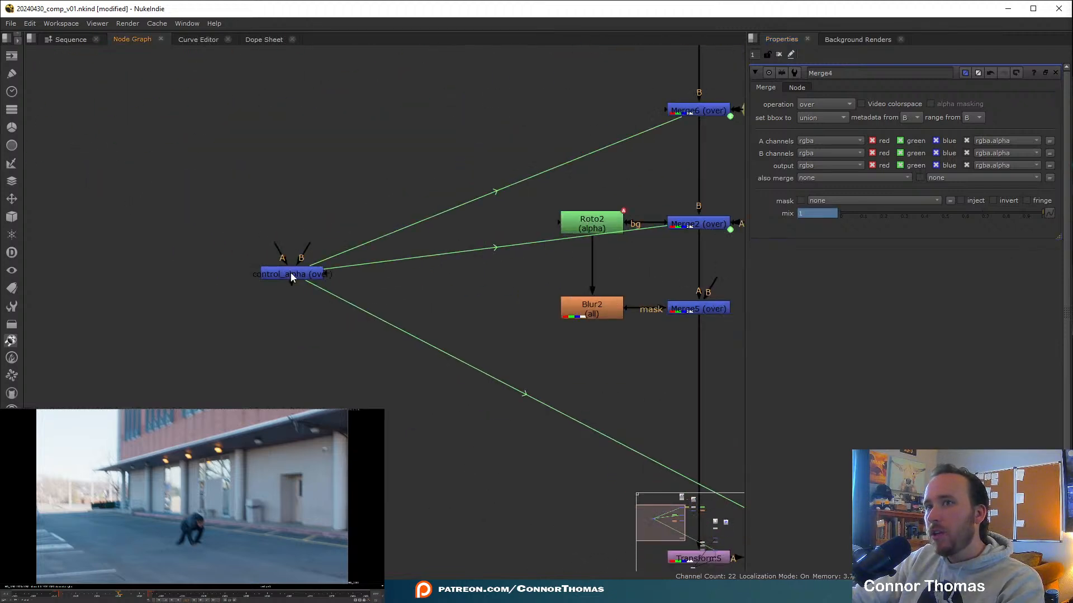
pyautogui.click(290, 272)
pyautogui.doubleClick(290, 273)
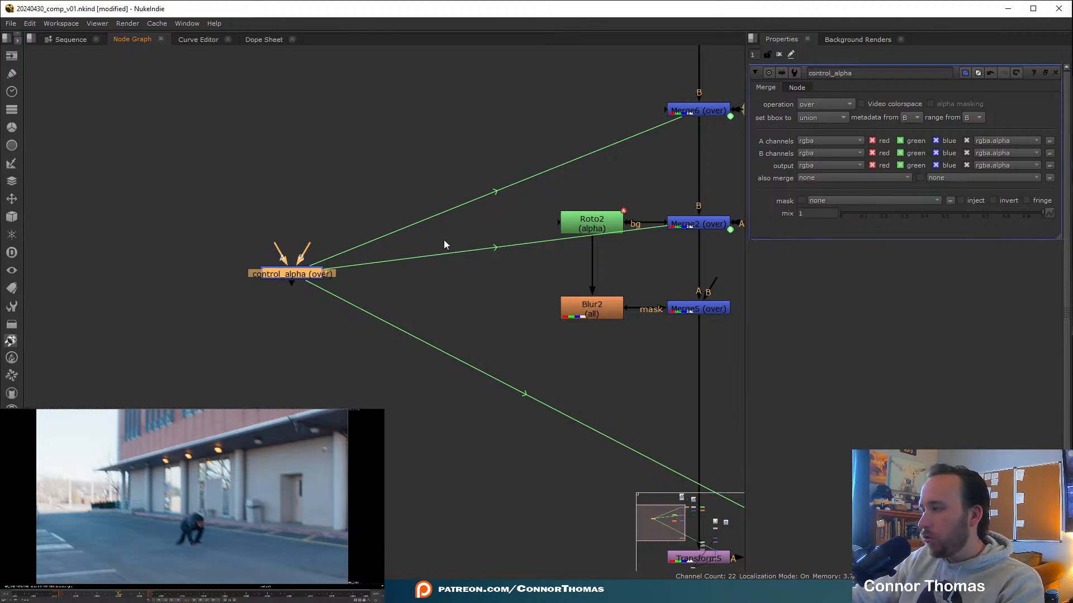
# Test the linked merges by switching control_alpha's mix to 0 and back to 1, twice.
pyautogui.moveTo(874, 218); pyautogui.dragTo(776, 221)
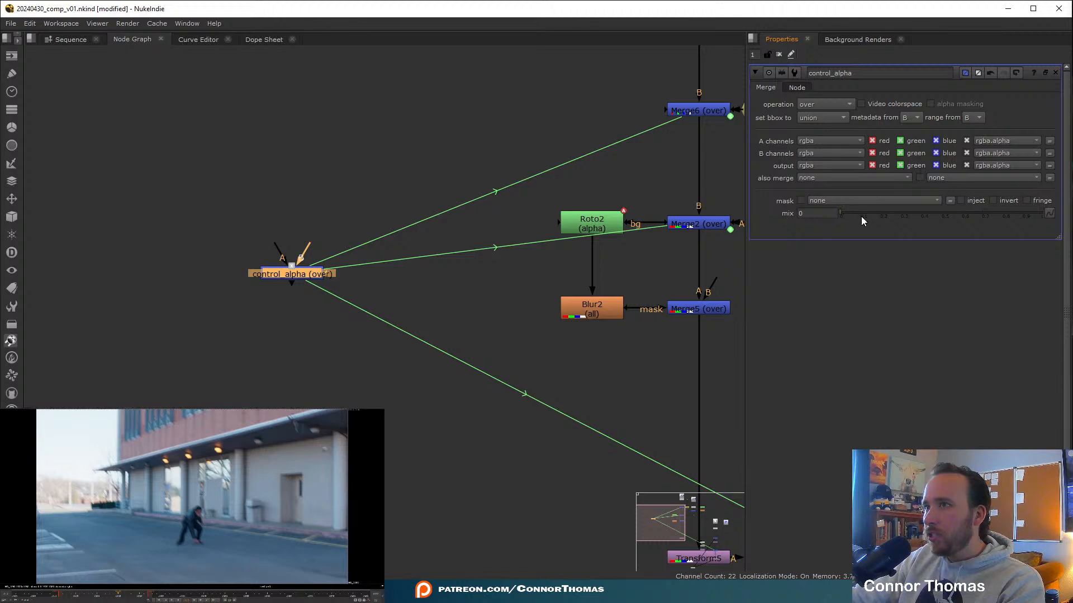
pyautogui.hotkey('ctrl', 'z')
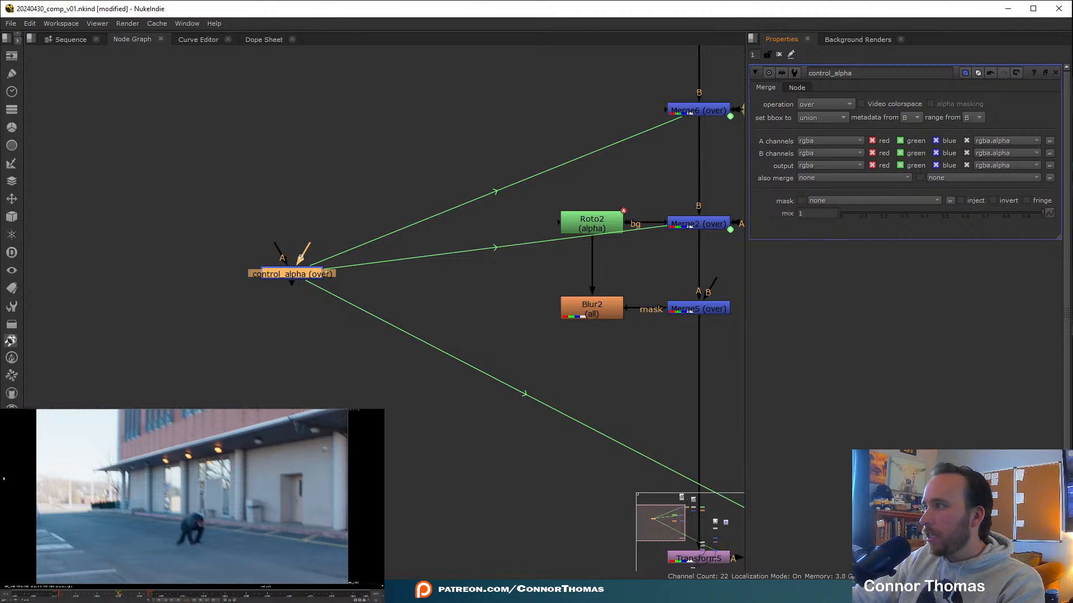
pyautogui.moveTo(1072, 215); pyautogui.dragTo(577, 194)
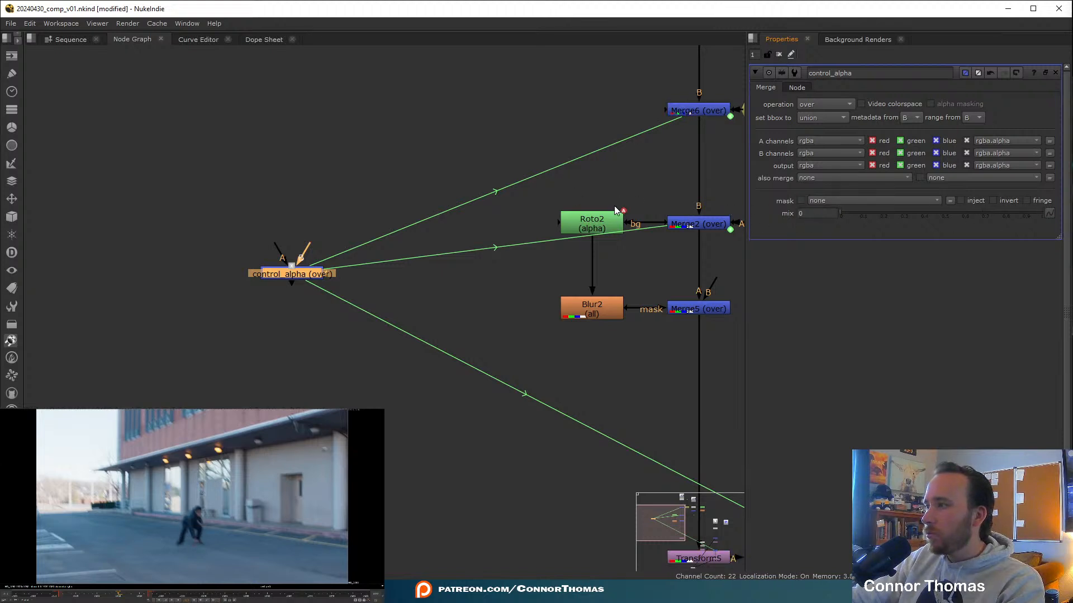
pyautogui.moveTo(615, 211); pyautogui.dragTo(1072, 215)
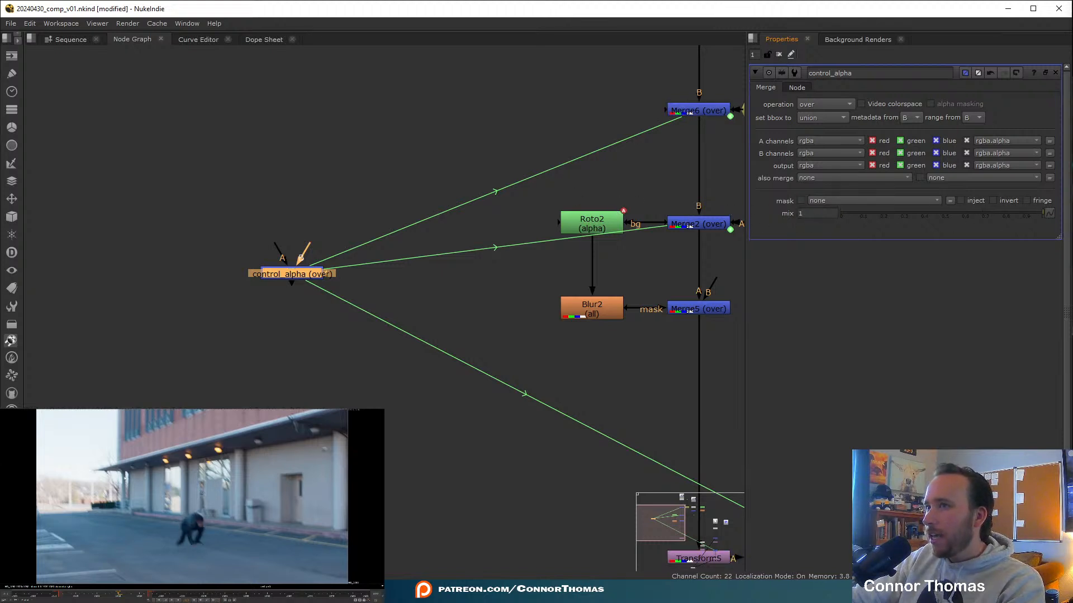
# Keyframe control_alpha's mix at 1 on an earlier frame and at 0 on a later frame, and close its properties.
pyautogui.click(112, 596)
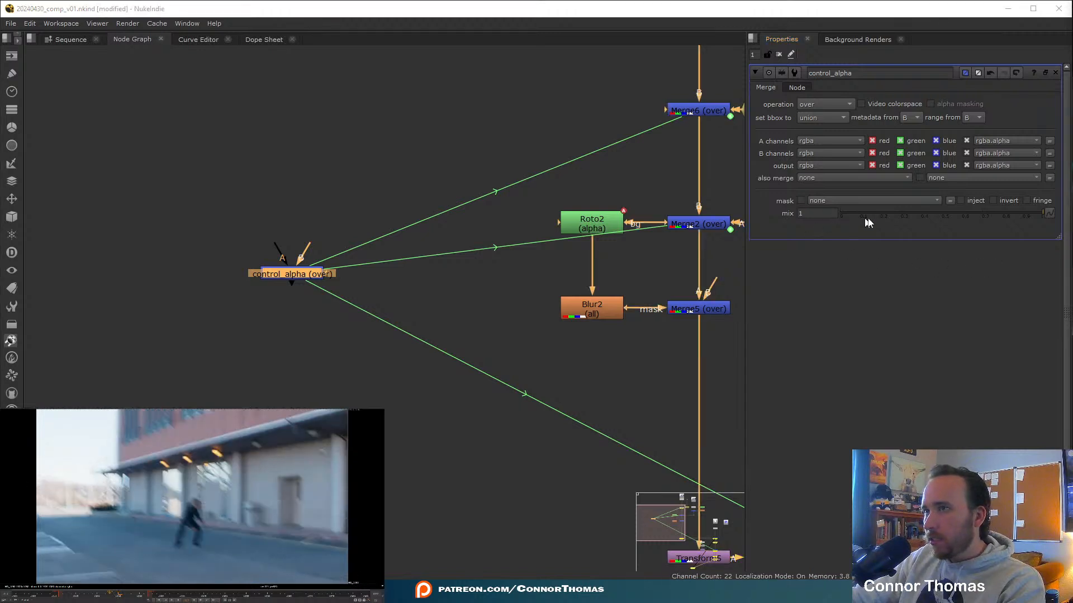
pyautogui.moveTo(1020, 215); pyautogui.dragTo(678, 222)
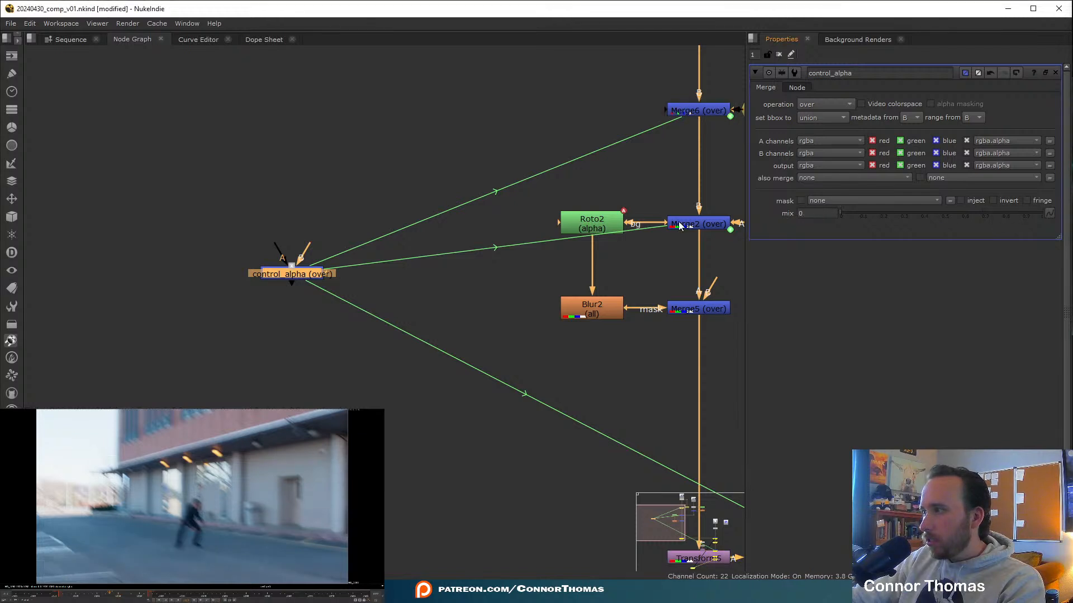
pyautogui.moveTo(851, 215); pyautogui.dragTo(1044, 223)
pyautogui.rightClick(822, 213)
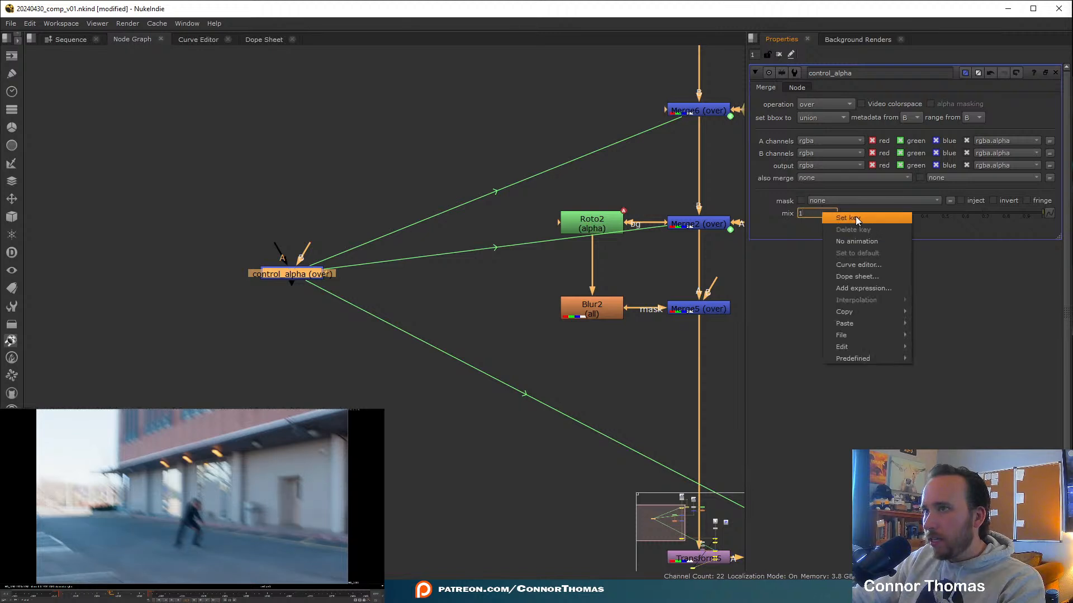
pyautogui.click(872, 221)
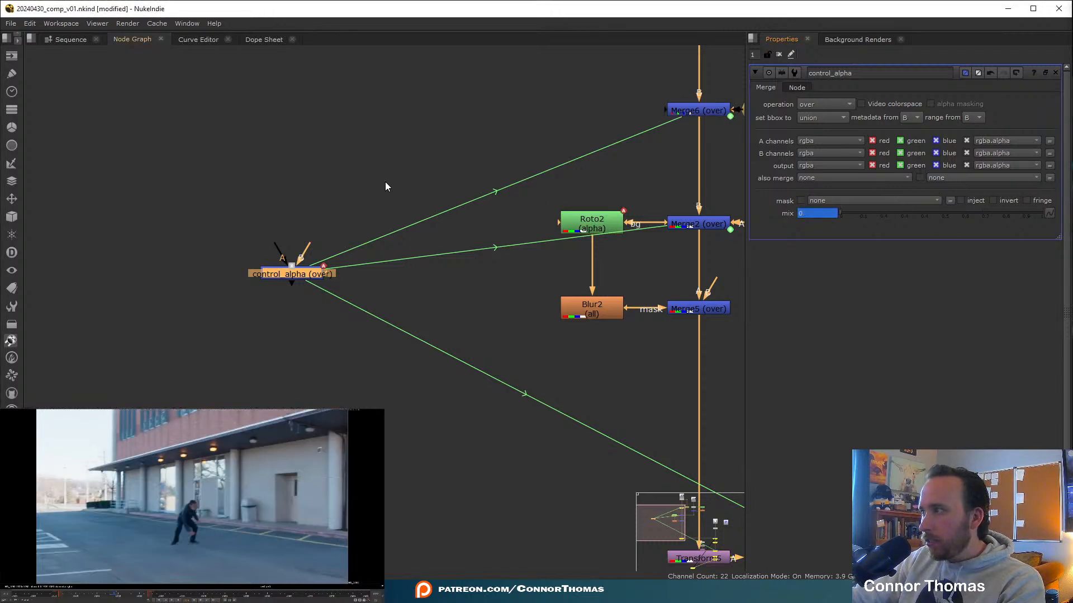
pyautogui.click(778, 55)
# At frame 1020, reposition the figure in Transform3 to translate x about -210 and y about 696.
pyautogui.click(89, 594)
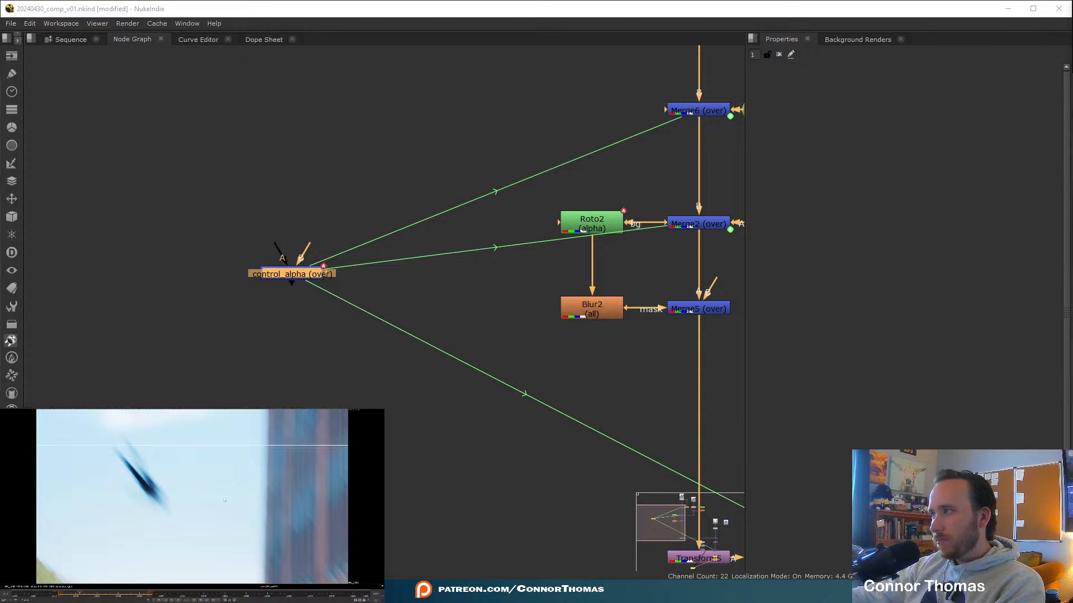
pyautogui.scroll(-3, 615, 366)
pyautogui.moveTo(615, 366); pyautogui.dragTo(257, 269, button='middle')
pyautogui.moveTo(501, 419); pyautogui.dragTo(471, 266, button='middle')
pyautogui.scroll(2, 523, 352)
pyautogui.moveTo(523, 351); pyautogui.dragTo(487, 339, button='middle')
pyautogui.doubleClick(400, 322)
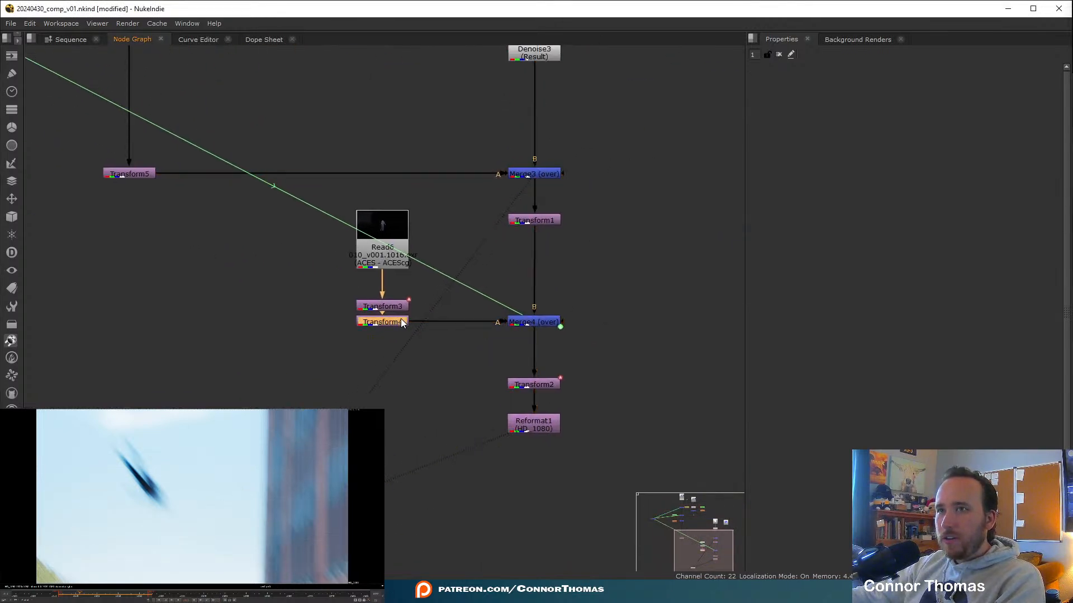
pyautogui.doubleClick(383, 308)
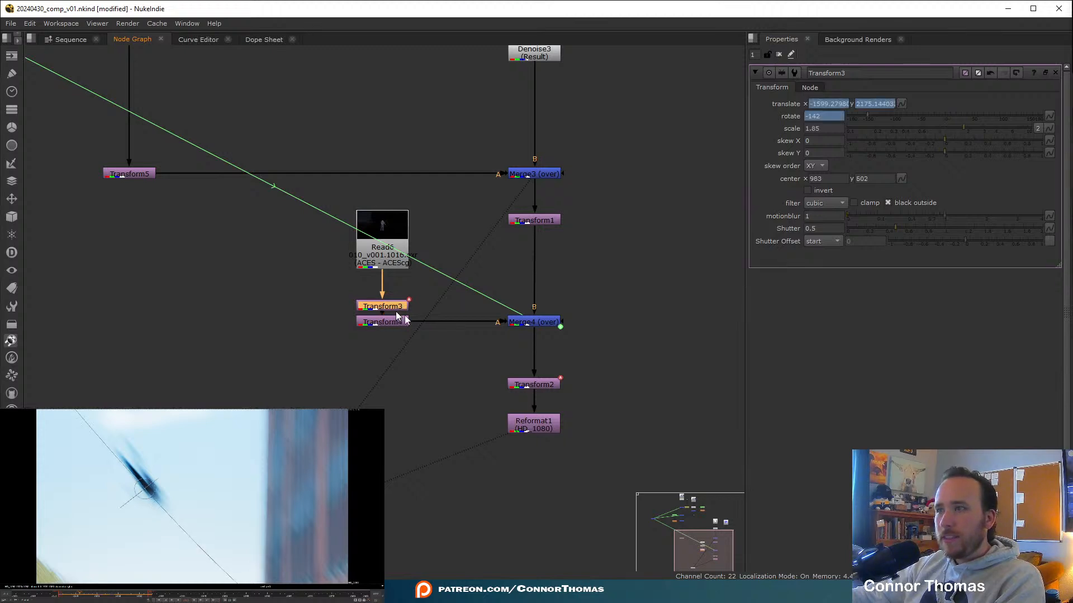
pyautogui.click(98, 596)
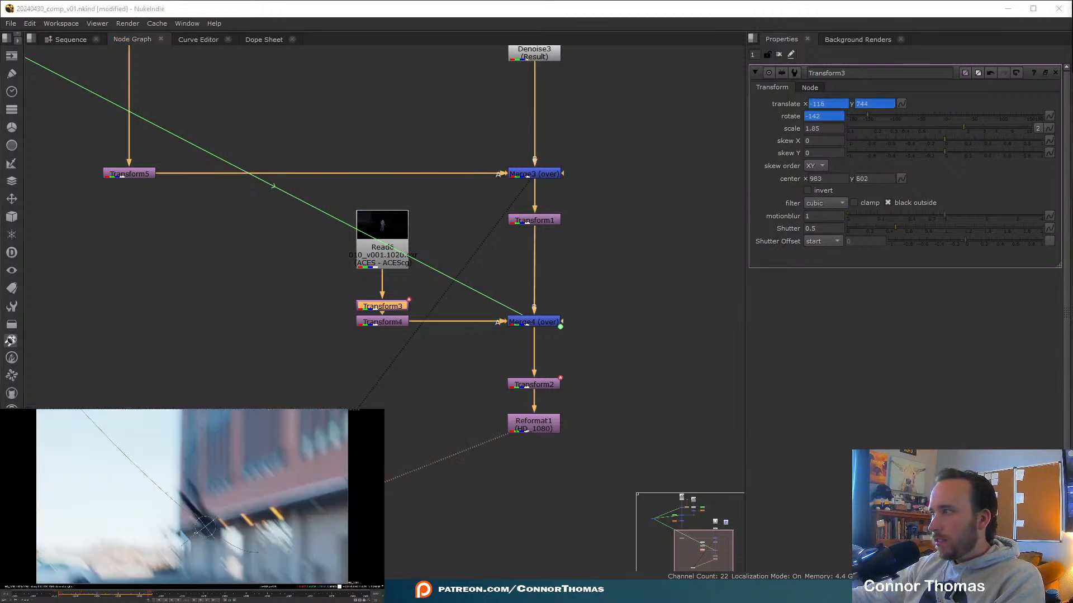
pyautogui.moveTo(207, 524); pyautogui.dragTo(197, 540)
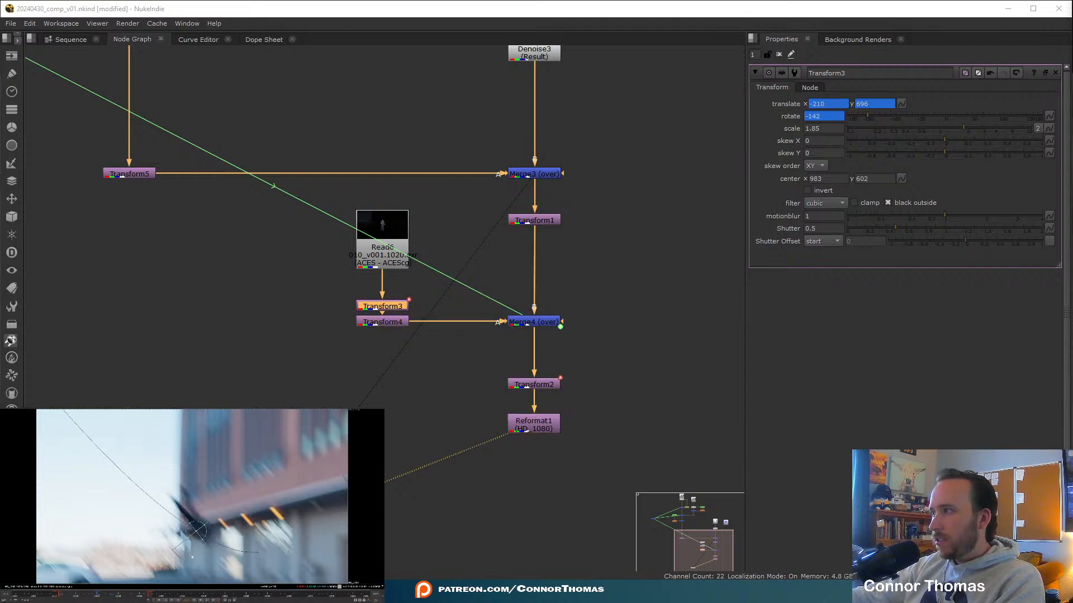
# At frame 1011, move Transform3's figure into the upper-left corner of the image, and close the node's properties.
pyautogui.click(55, 597)
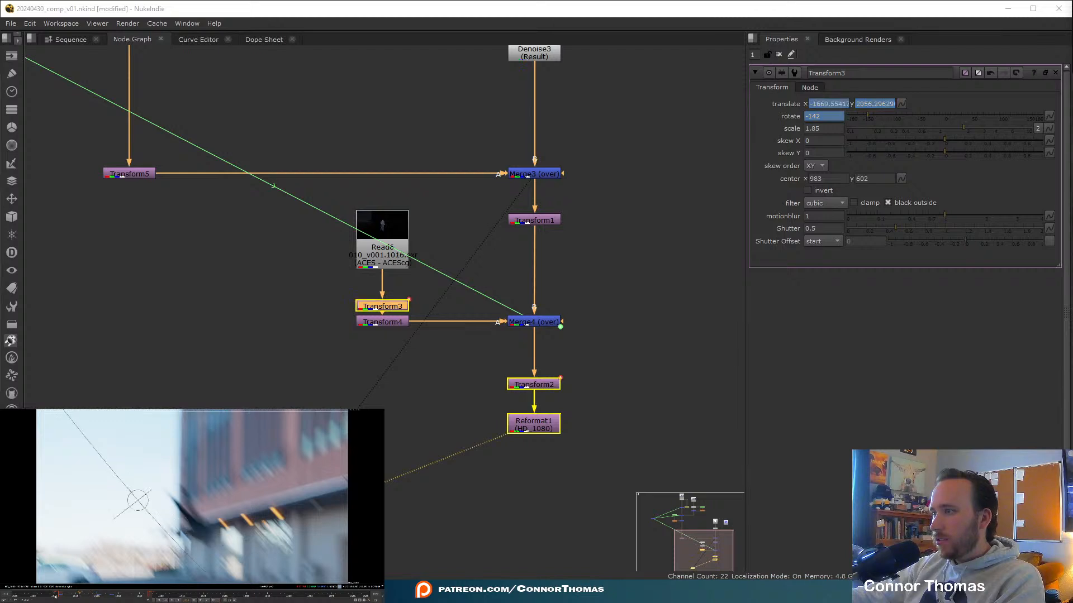
pyautogui.moveTo(62, 597); pyautogui.dragTo(59, 596)
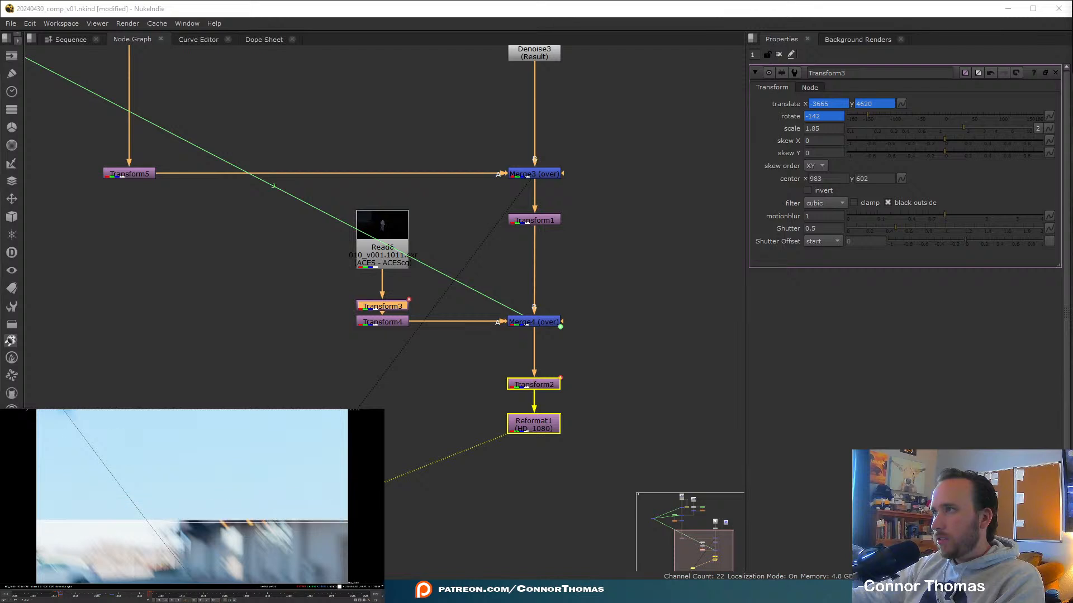
pyautogui.moveTo(70, 439); pyautogui.dragTo(91, 455, button='middle')
pyautogui.scroll(-2, 91, 455)
pyautogui.moveTo(77, 423); pyautogui.dragTo(103, 450)
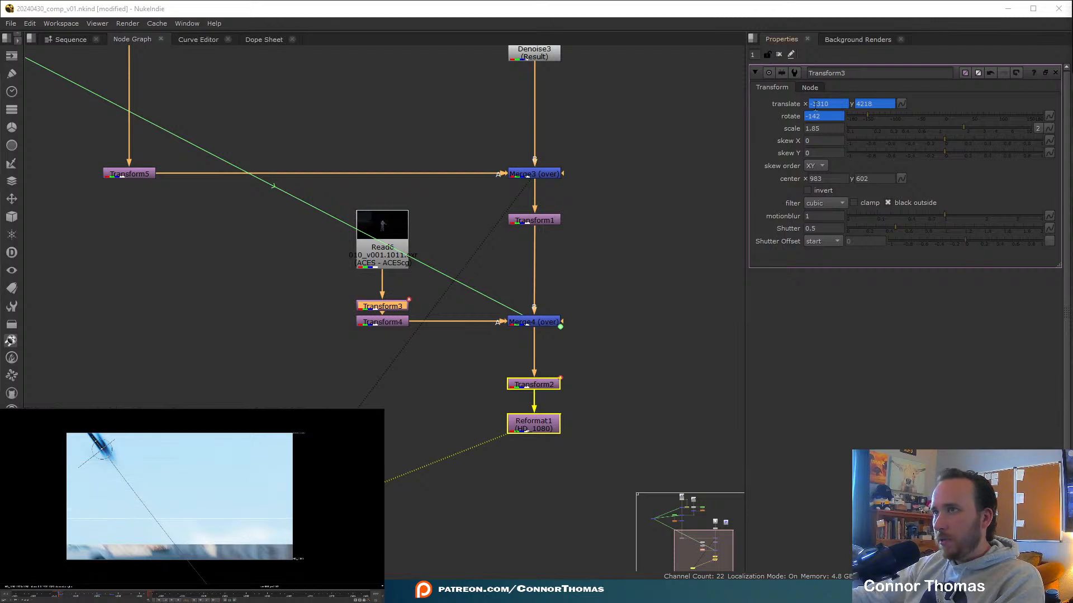
pyautogui.click(780, 54)
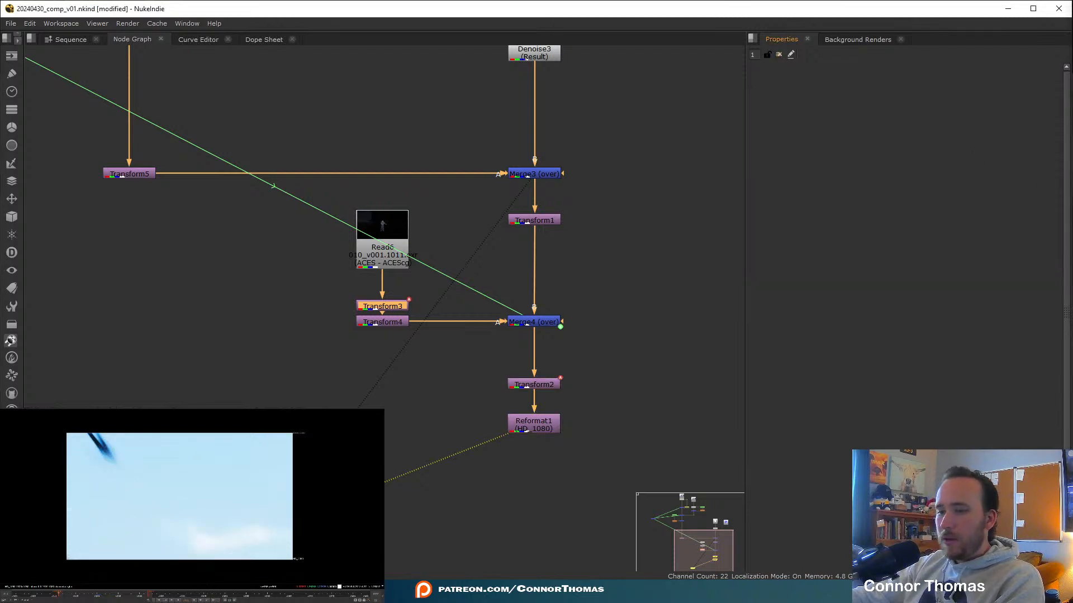
# Review the node tree and the composite's playback, and scrub from frame 1025 towards the end of the shot.
pyautogui.scroll(2, 178, 495)
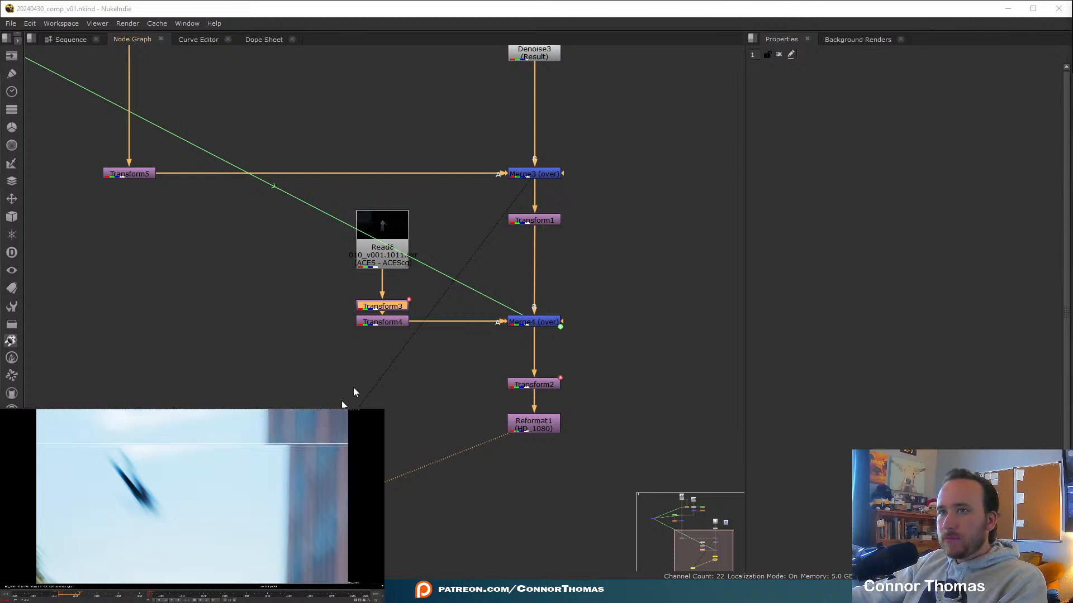
pyautogui.scroll(-3, 463, 321)
pyautogui.moveTo(375, 156); pyautogui.dragTo(463, 310, button='middle')
pyautogui.scroll(1, 461, 309)
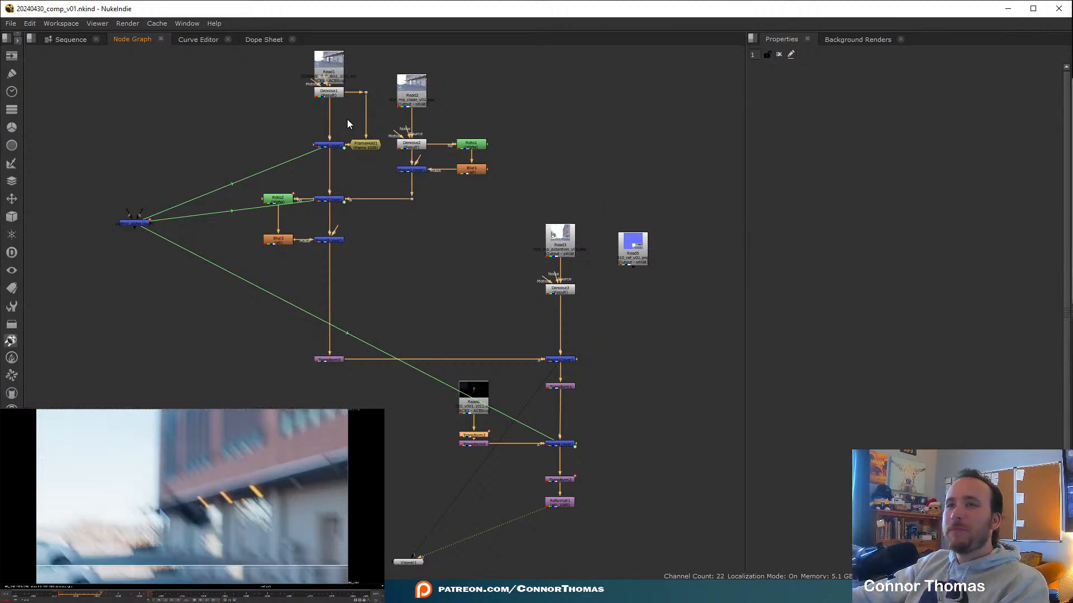
pyautogui.scroll(5, 540, 488)
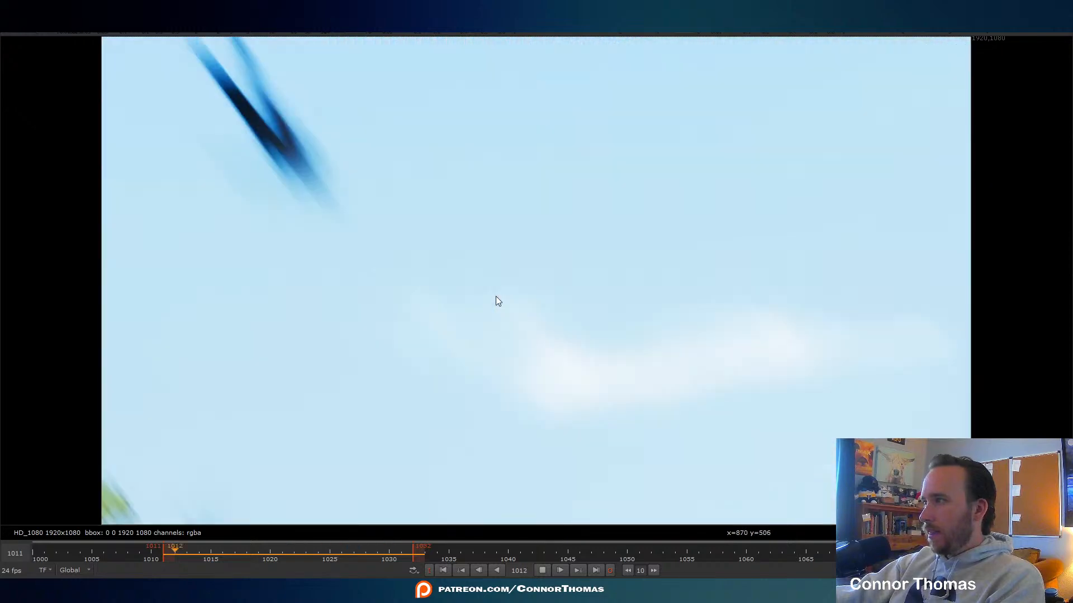
pyautogui.press('k')
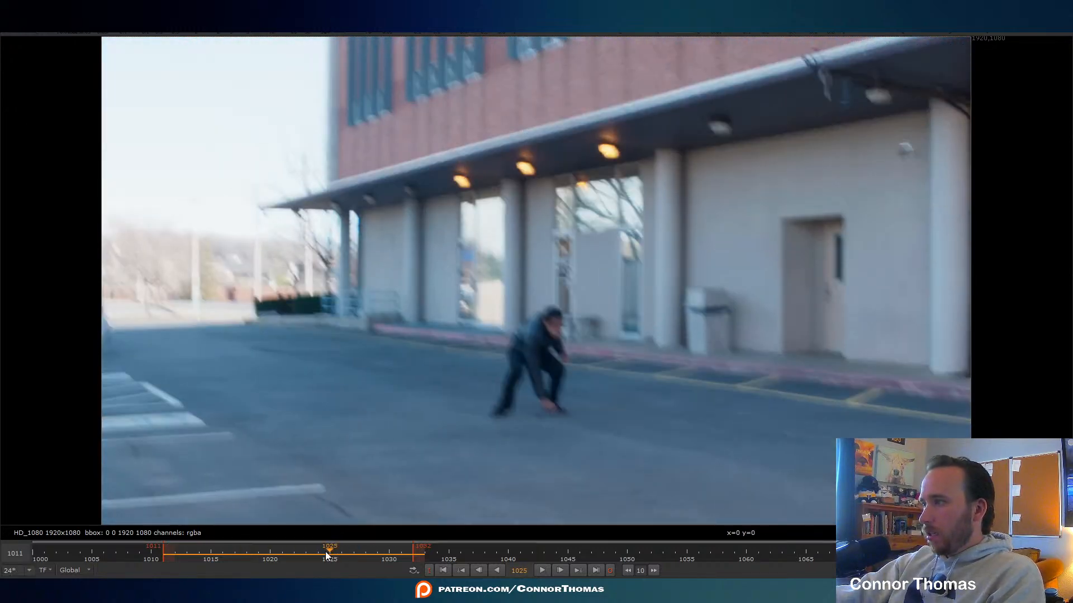
pyautogui.moveTo(325, 553); pyautogui.dragTo(401, 556)
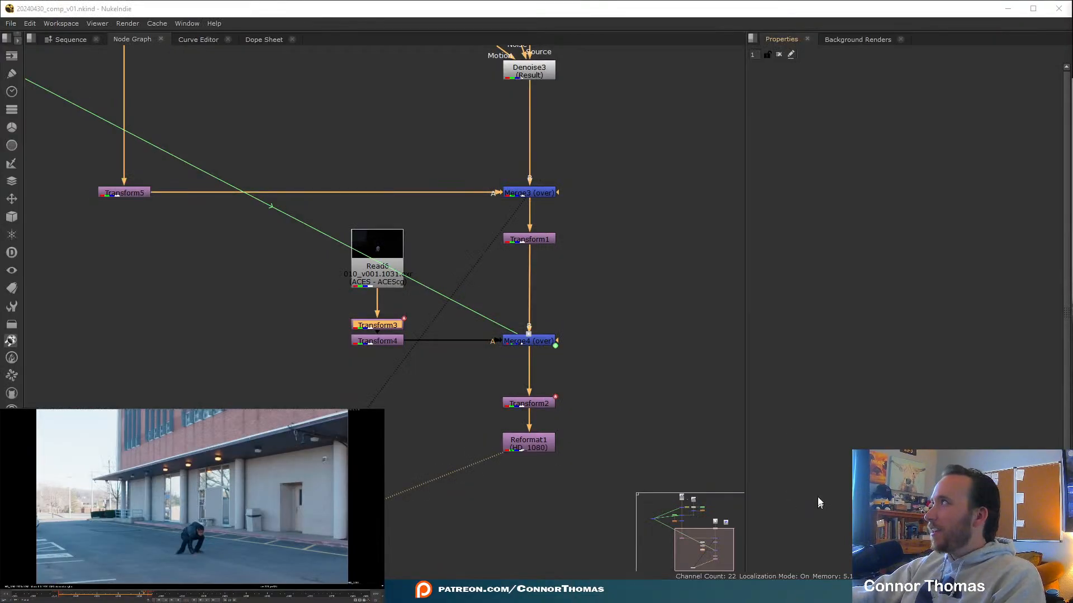
# Move Transform2 and Reformat1 down in the node graph, and lower Read6, Transform3, Transform4 and Merge4 together above them.
pyautogui.scroll(-5, 619, 270)
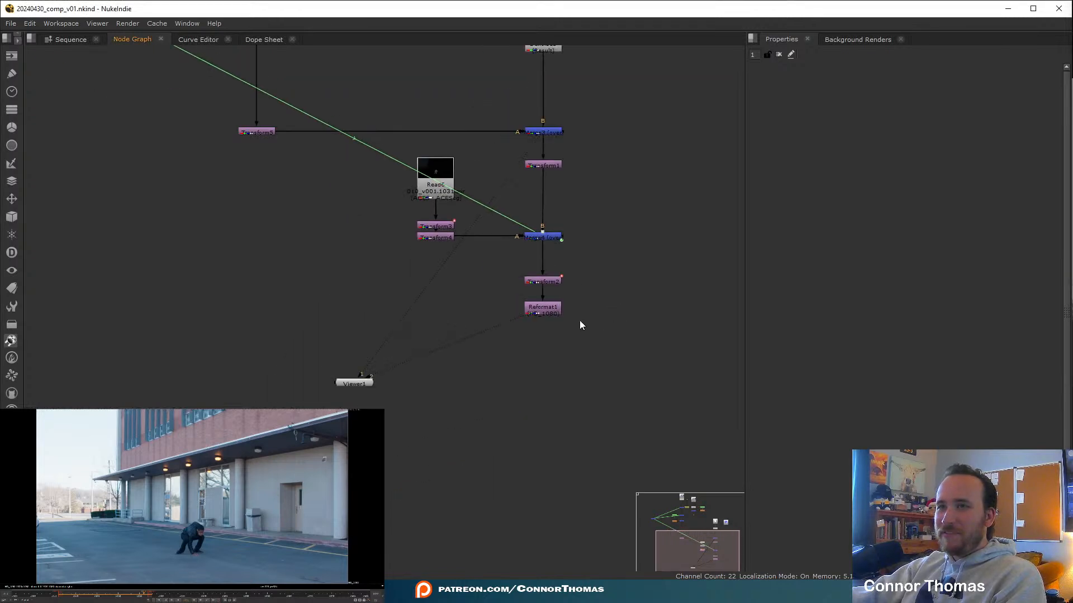
pyautogui.moveTo(597, 345); pyautogui.dragTo(549, 309)
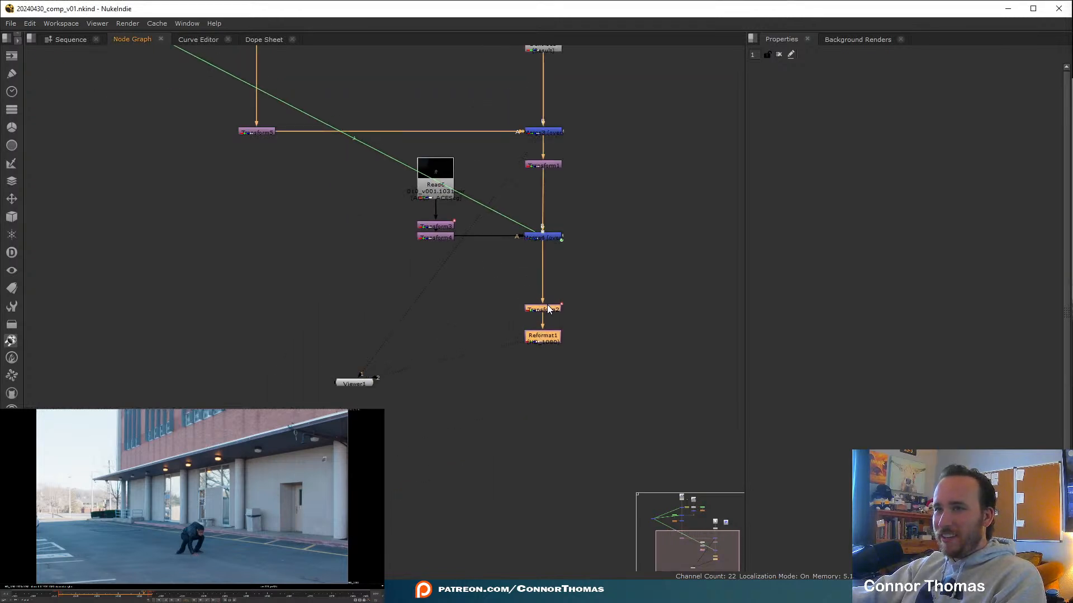
pyautogui.moveTo(619, 290); pyautogui.dragTo(368, 216)
pyautogui.keyDown('shift'); pyautogui.click(439, 186); pyautogui.keyUp('shift')
pyautogui.moveTo(442, 184); pyautogui.dragTo(441, 218)
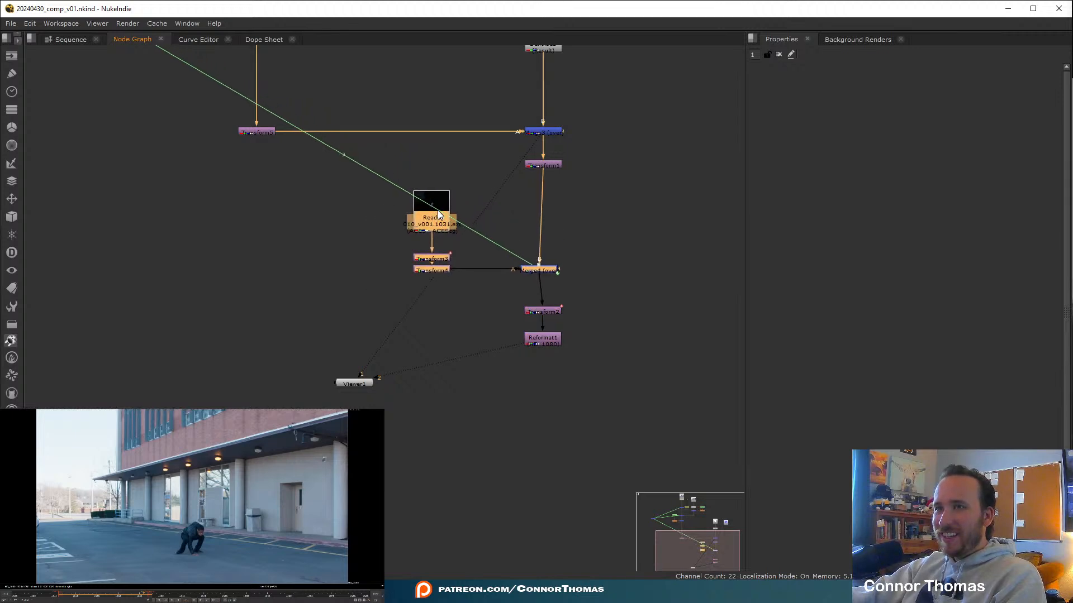
pyautogui.click(620, 246)
# Tidy the graph by moving Read6 down close to Transform3 and Denoise3 up directly beneath Read3.
pyautogui.moveTo(621, 109); pyautogui.dragTo(637, 161, button='middle')
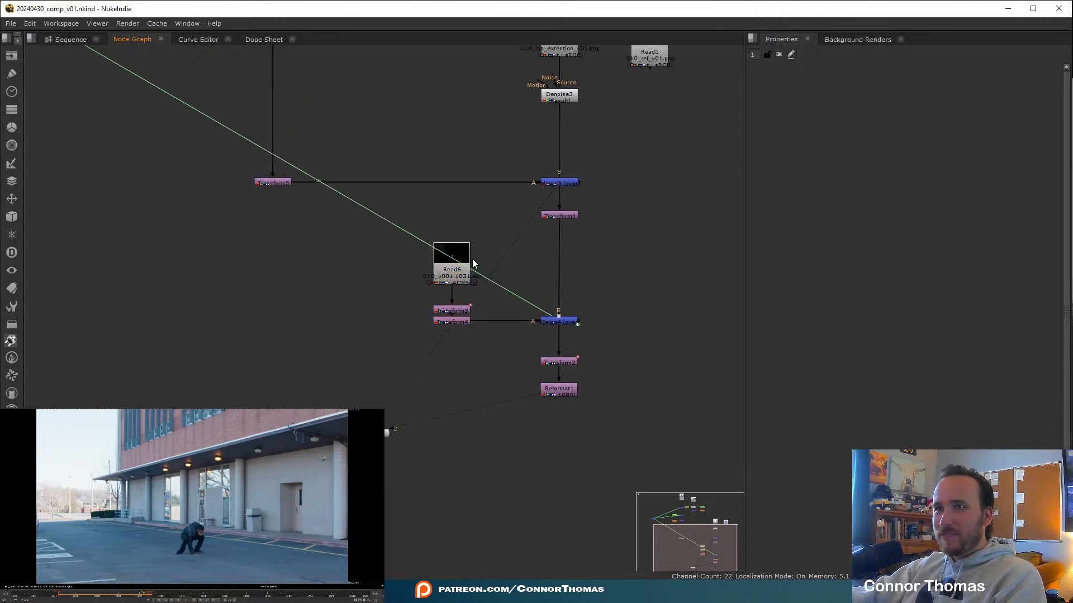
pyautogui.moveTo(462, 270); pyautogui.dragTo(461, 281)
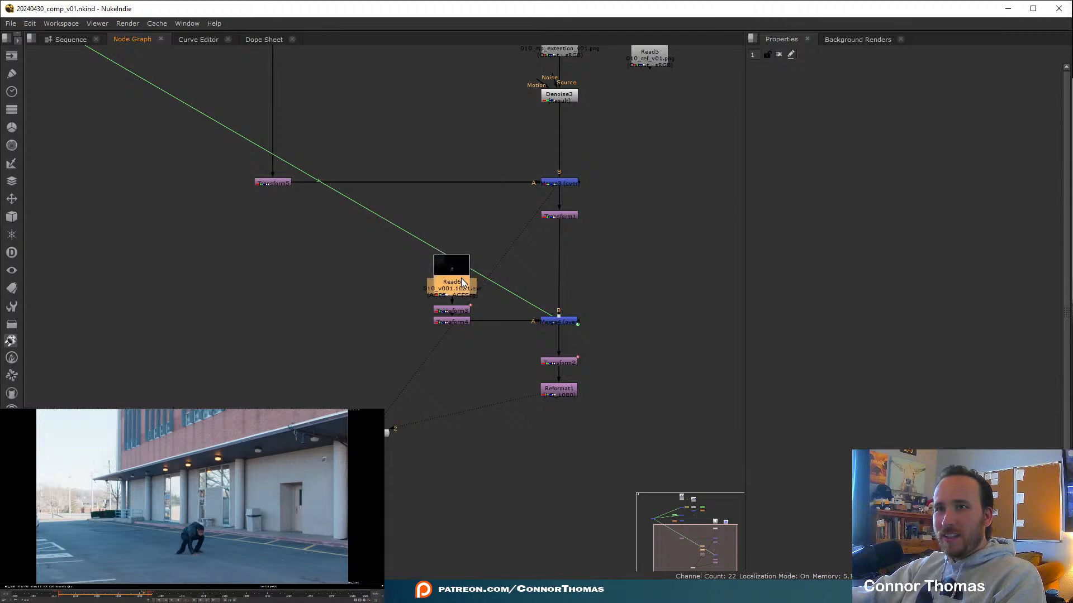
pyautogui.click(688, 313)
pyautogui.moveTo(627, 150); pyautogui.dragTo(625, 268, button='middle')
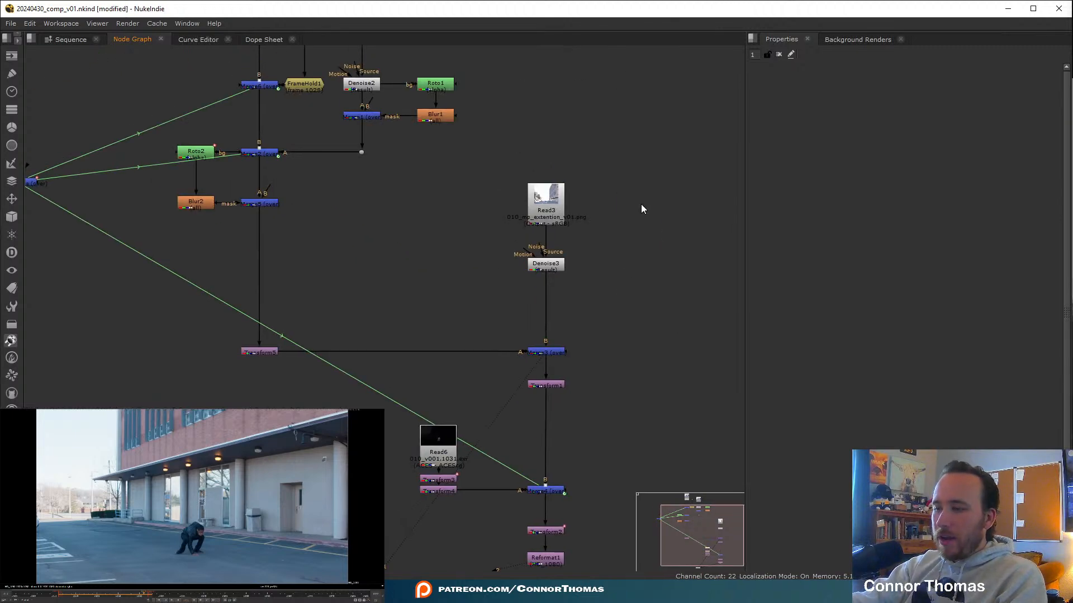
pyautogui.moveTo(554, 269); pyautogui.dragTo(555, 254)
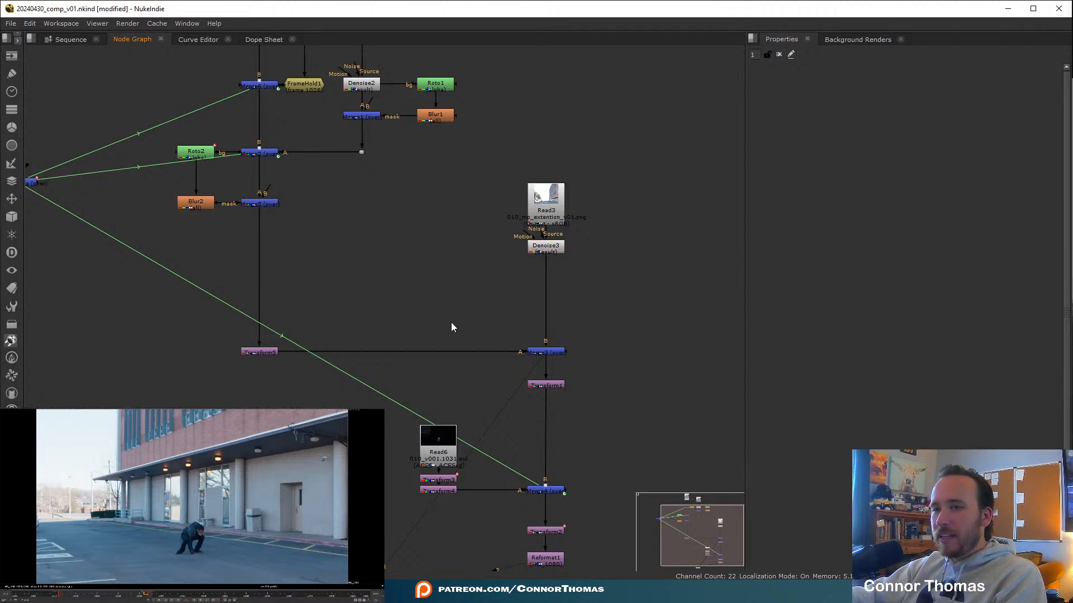
# Switch to the browser, show the ActionVFX wishlist linked in the stream's description, and open its Ground Bursts collection.
pyautogui.click(416, 592)
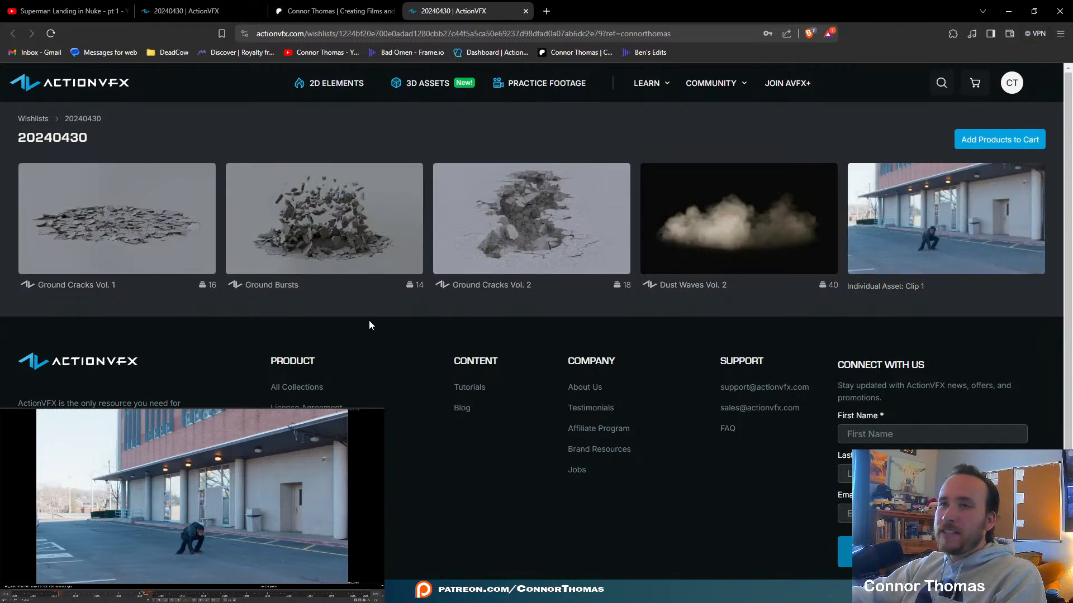
pyautogui.click(128, 10)
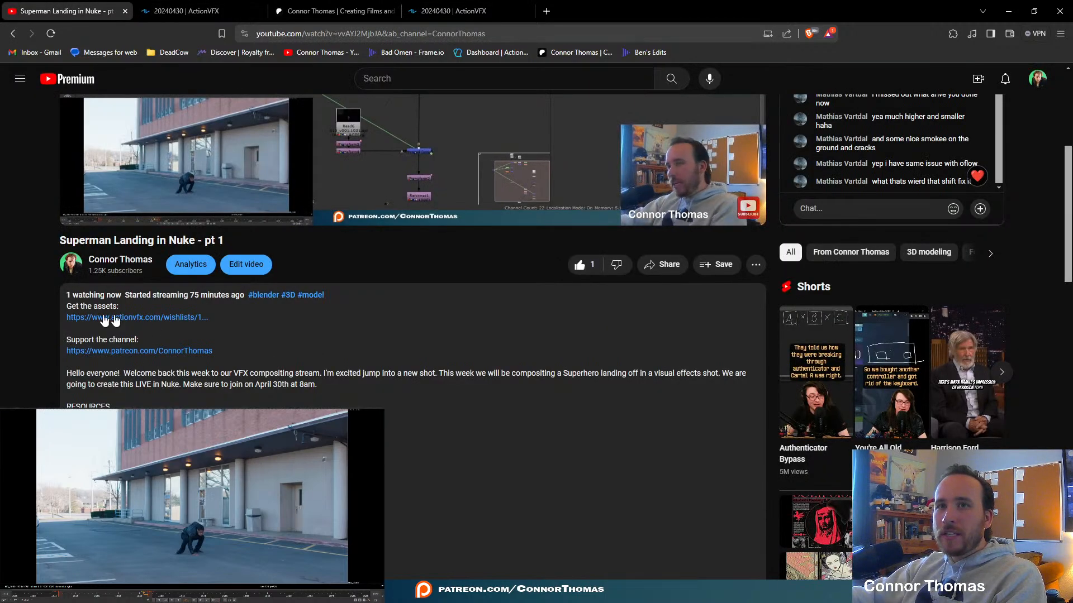
pyautogui.click(113, 318)
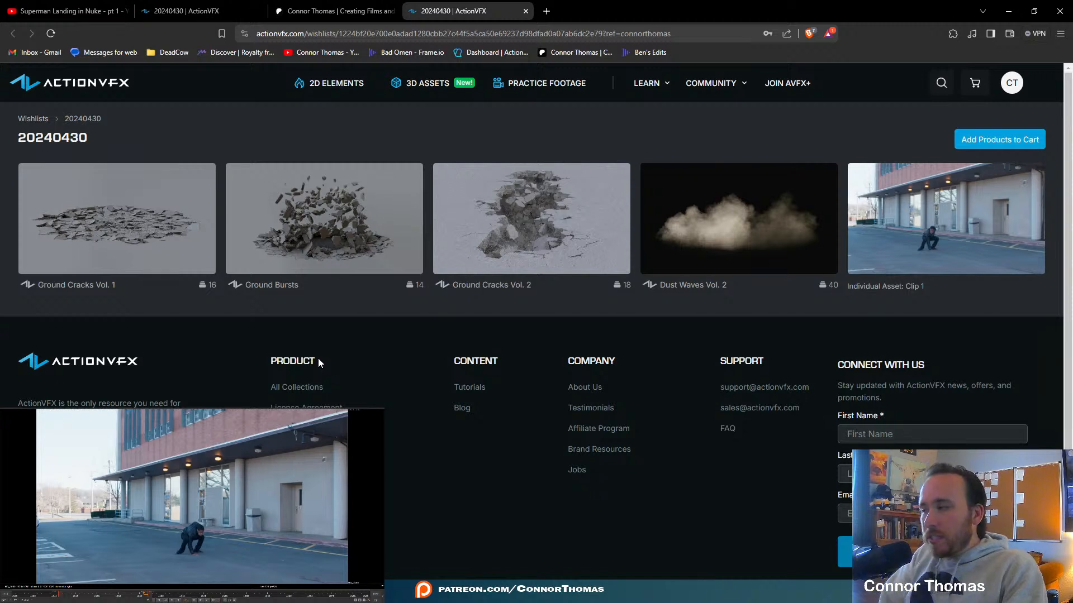
pyautogui.moveTo(354, 185)
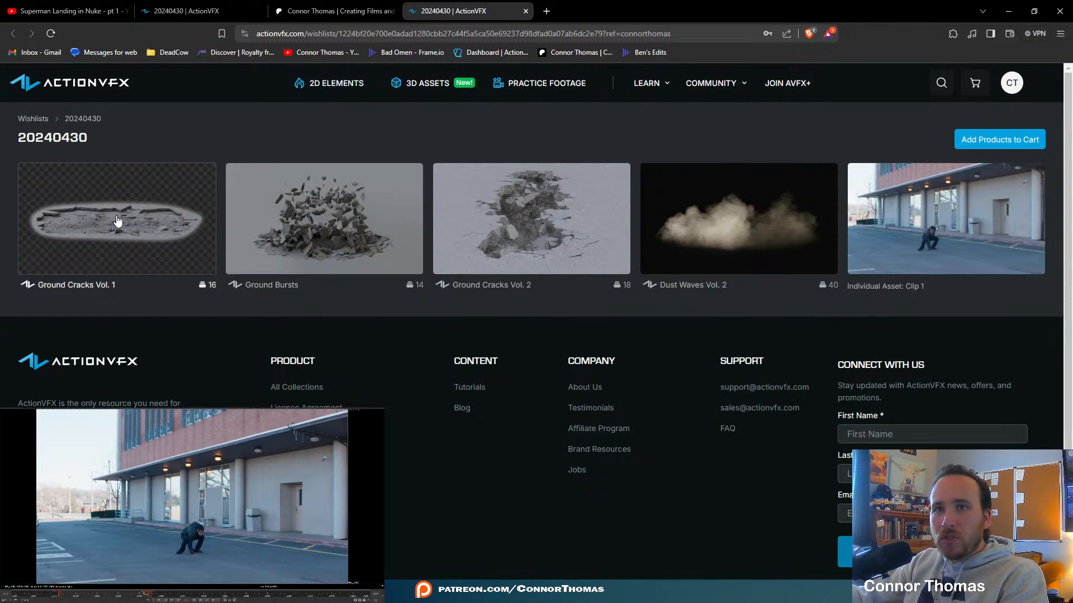
pyautogui.click(308, 233)
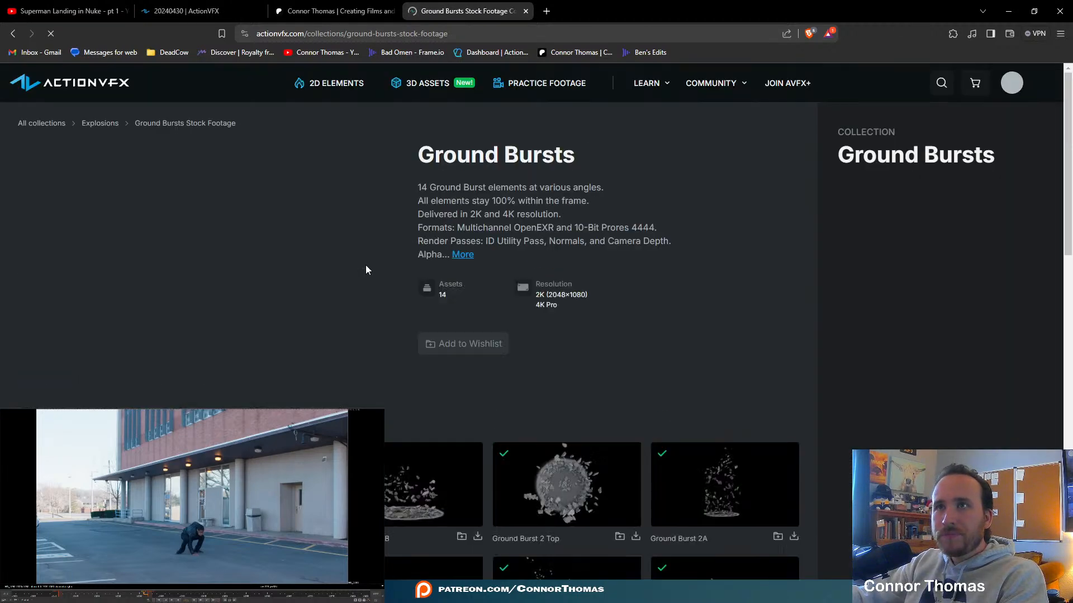
# Preview the Ground Burst assets in the collection, comparing the shape and spread of debris in each clip.
pyautogui.scroll(-3, 442, 379)
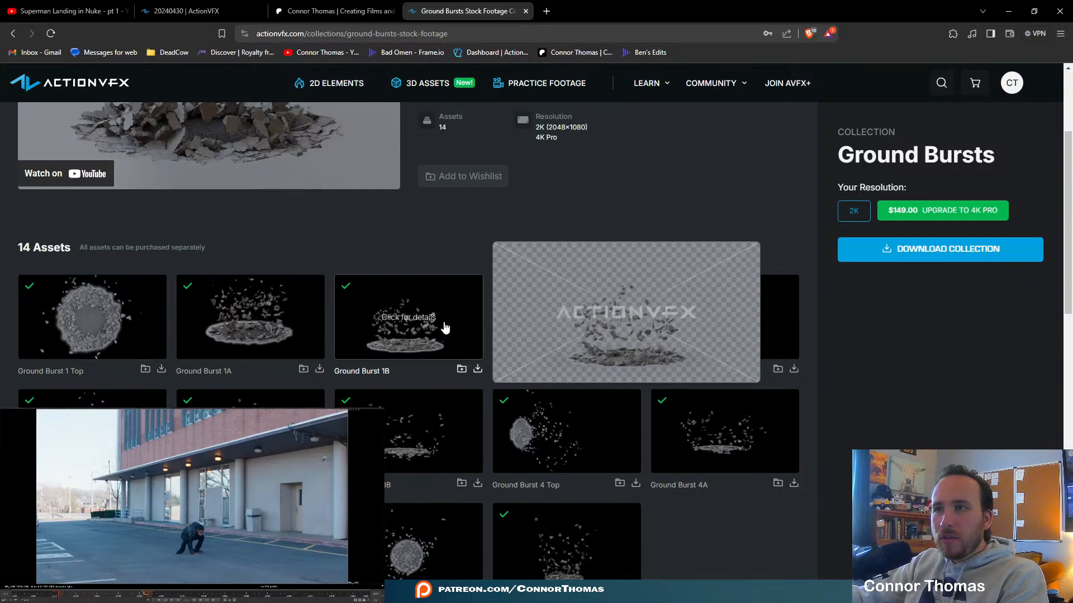
pyautogui.scroll(-1, 743, 224)
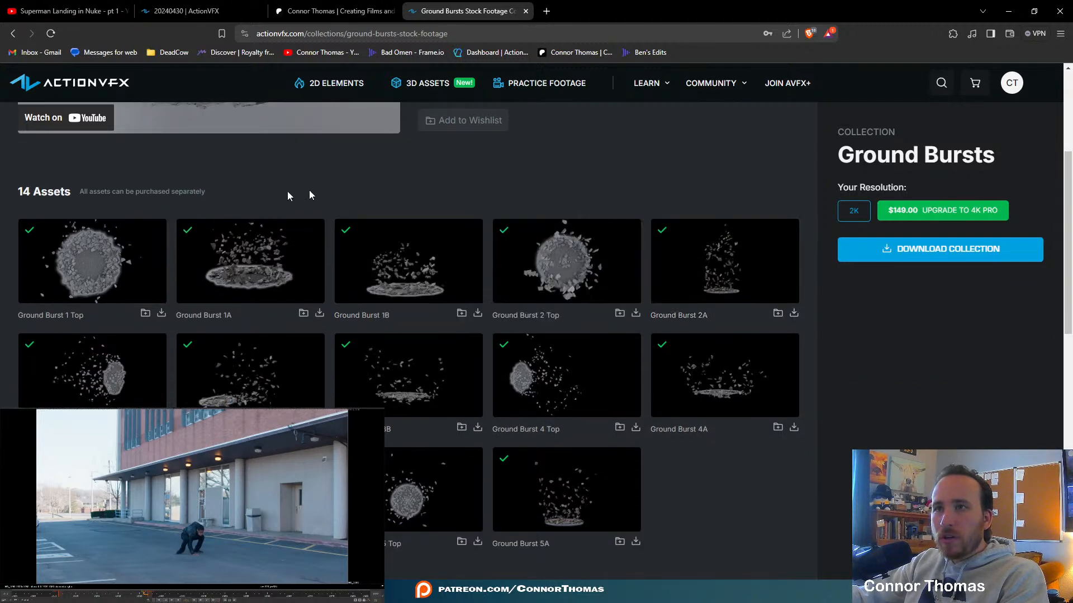
pyautogui.scroll(1, 108, 304)
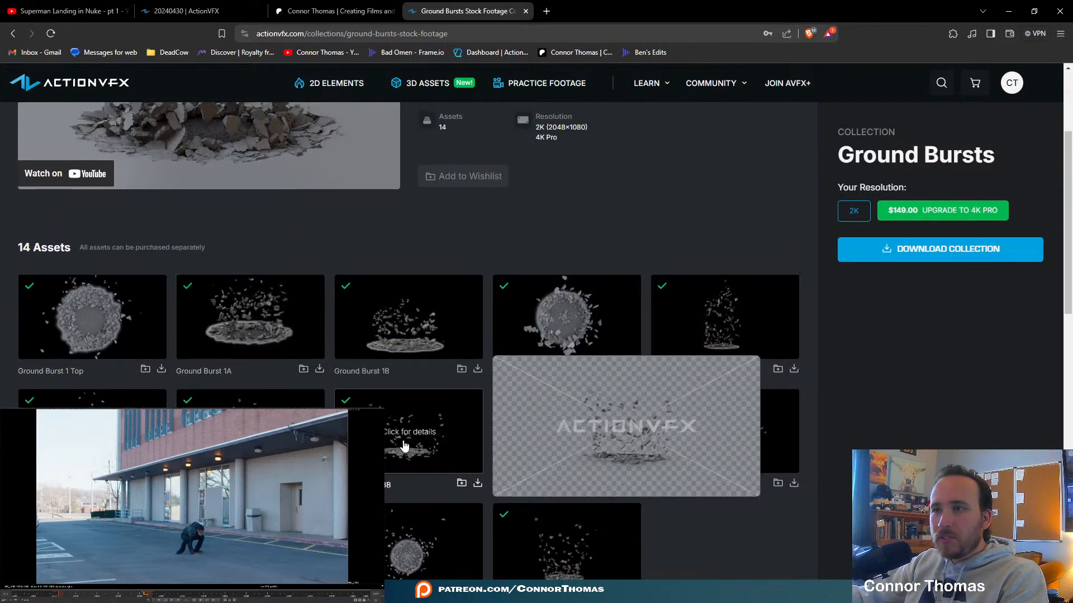
pyautogui.scroll(-1, 727, 541)
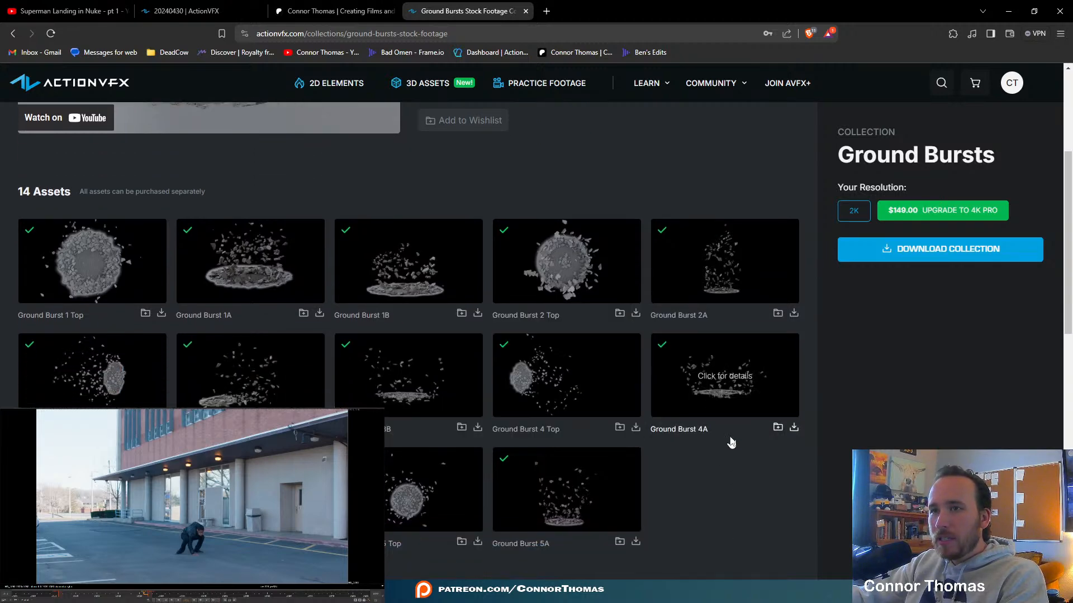
pyautogui.moveTo(251, 489)
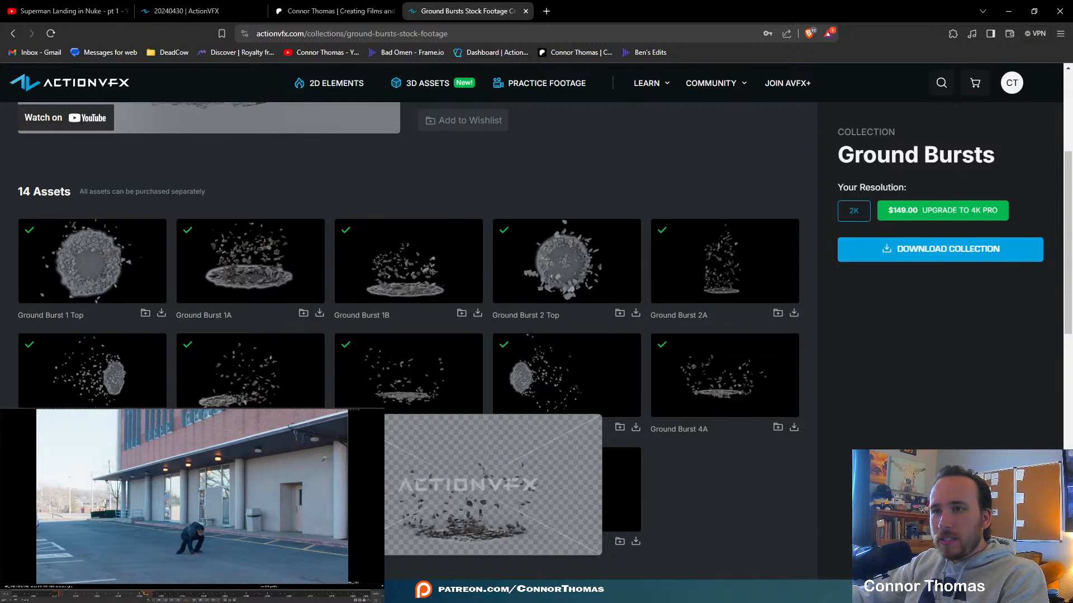
pyautogui.scroll(-1, 571, 450)
pyautogui.moveTo(571, 450)
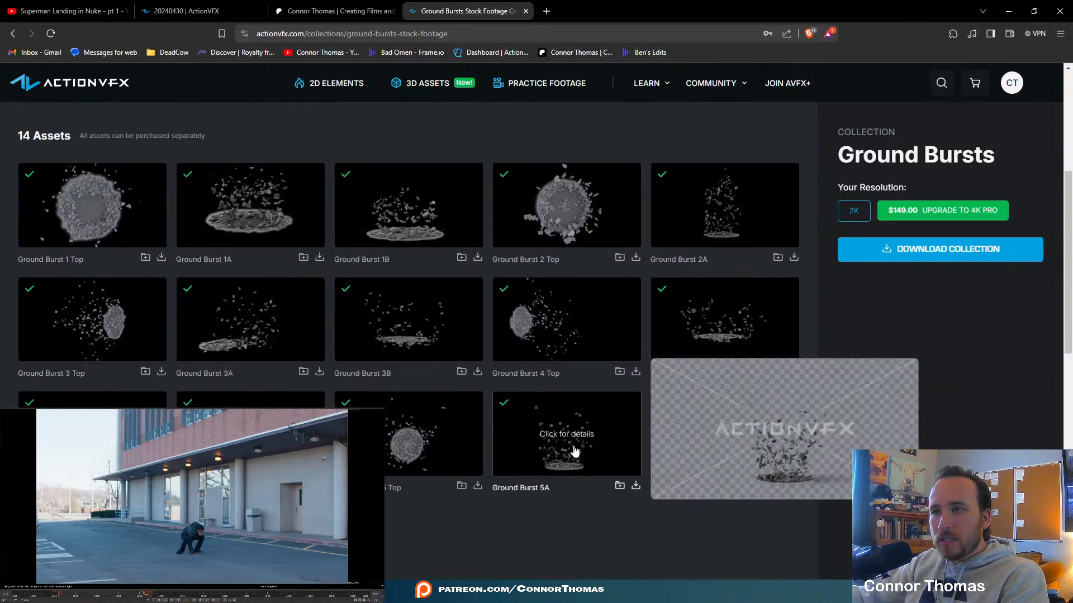
pyautogui.moveTo(95, 447)
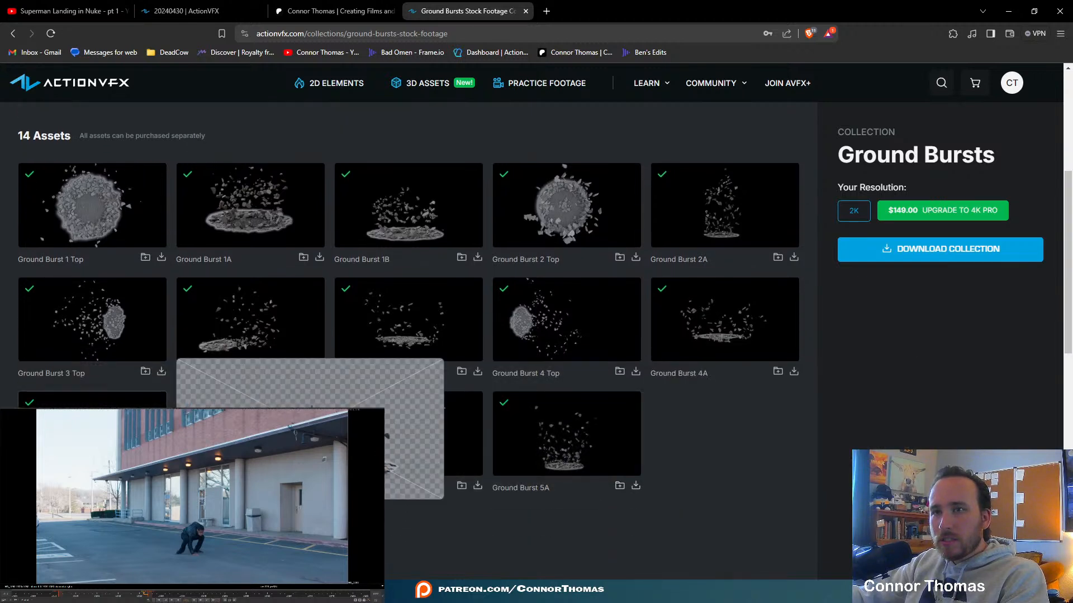
pyautogui.scroll(2, 253, 324)
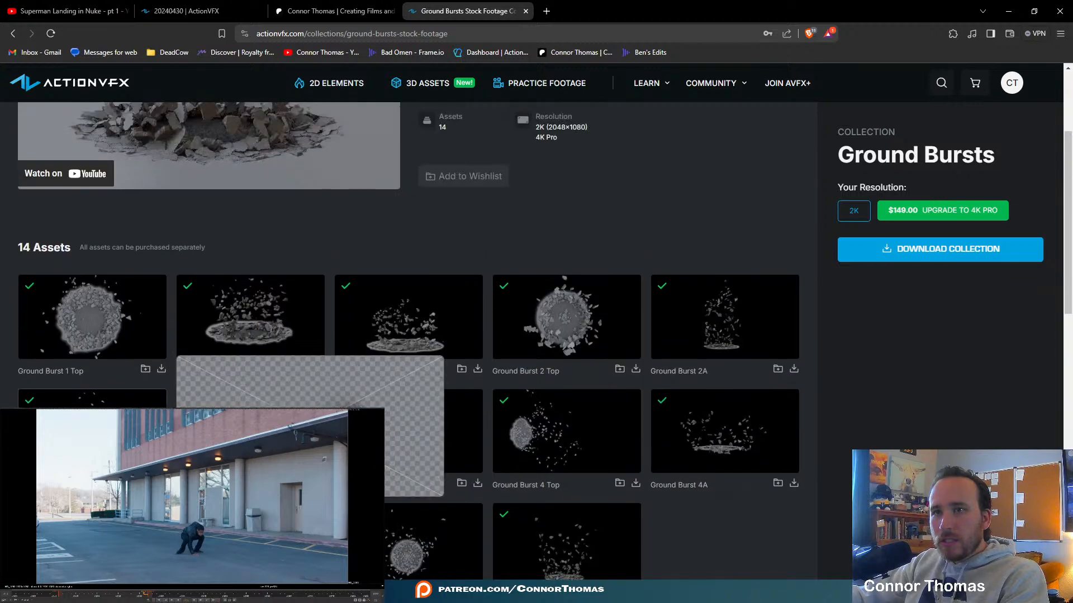
pyautogui.moveTo(253, 324)
pyautogui.scroll(-2, 803, 512)
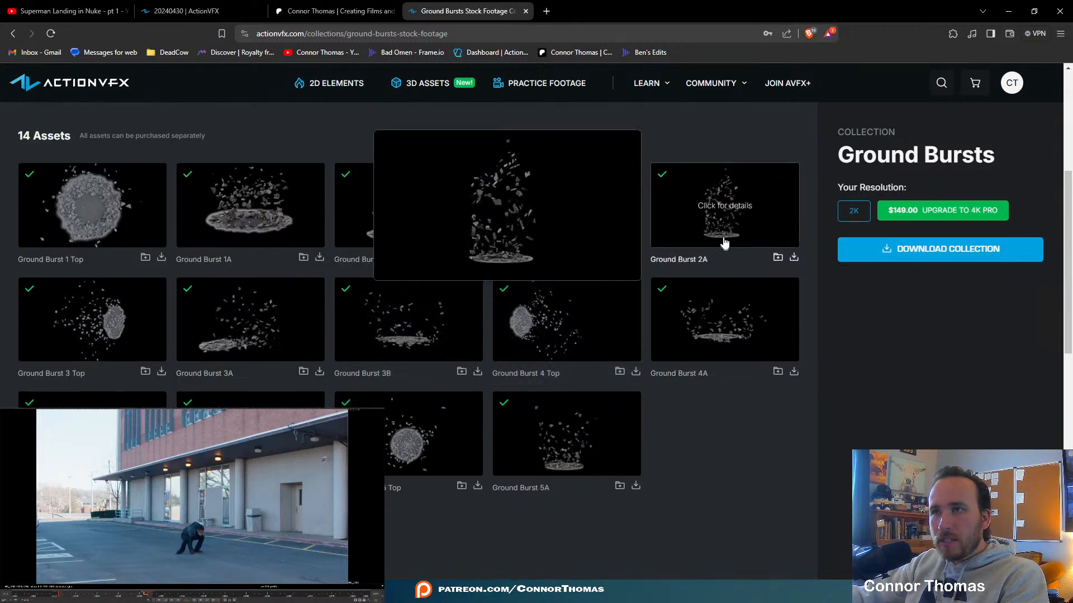
pyautogui.moveTo(759, 314)
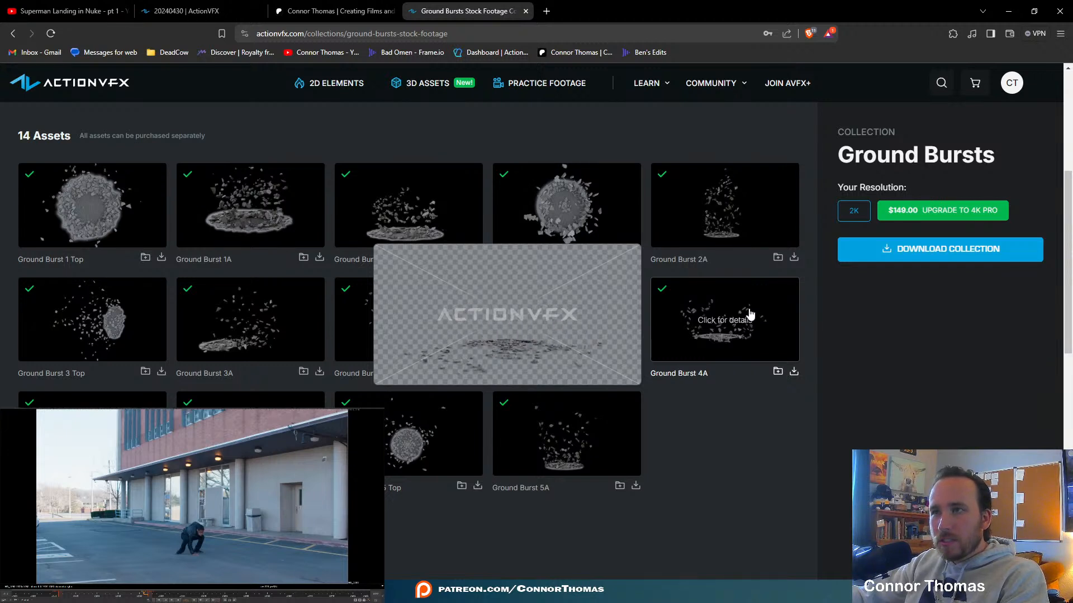
# Start the 2K ProRes download of Ground Burst 4A and browse to Projects\Livestream\streams\20240430\material as its save location.
pyautogui.click(794, 374)
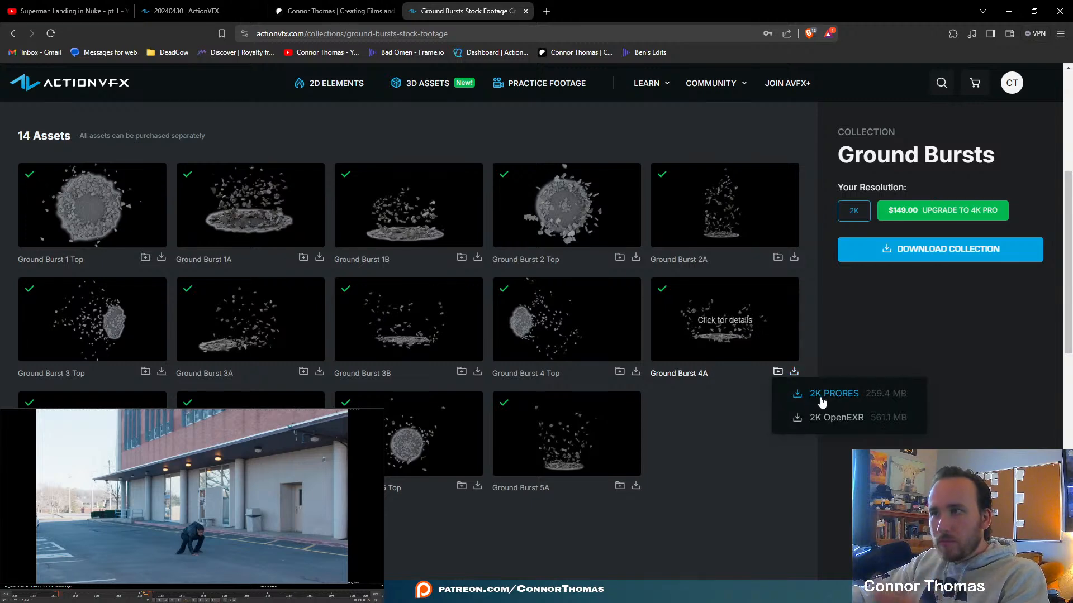
pyautogui.click(841, 396)
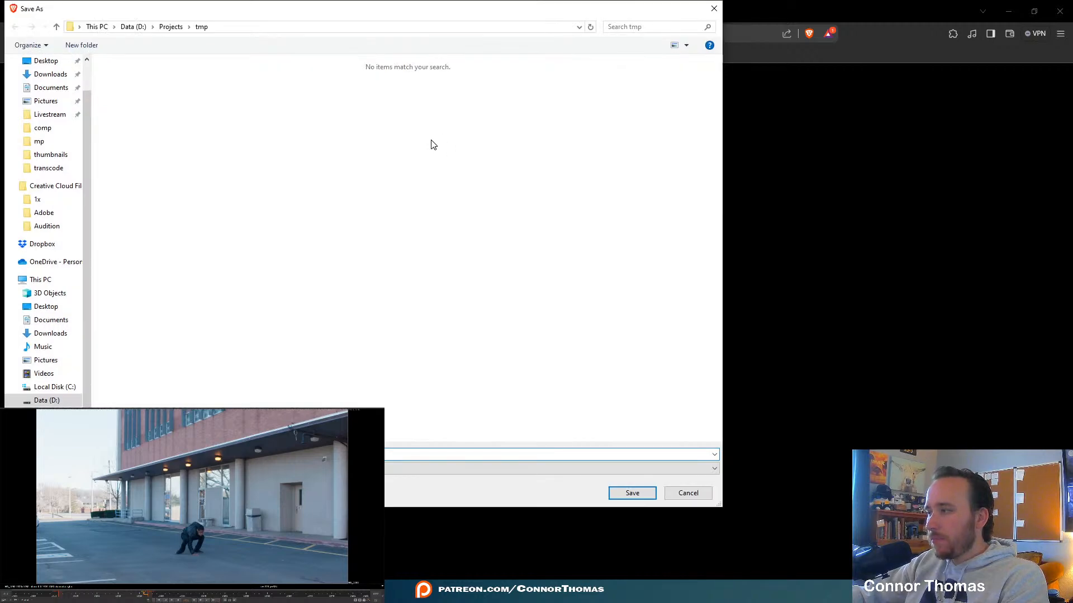
pyautogui.click(171, 28)
pyautogui.doubleClick(138, 136)
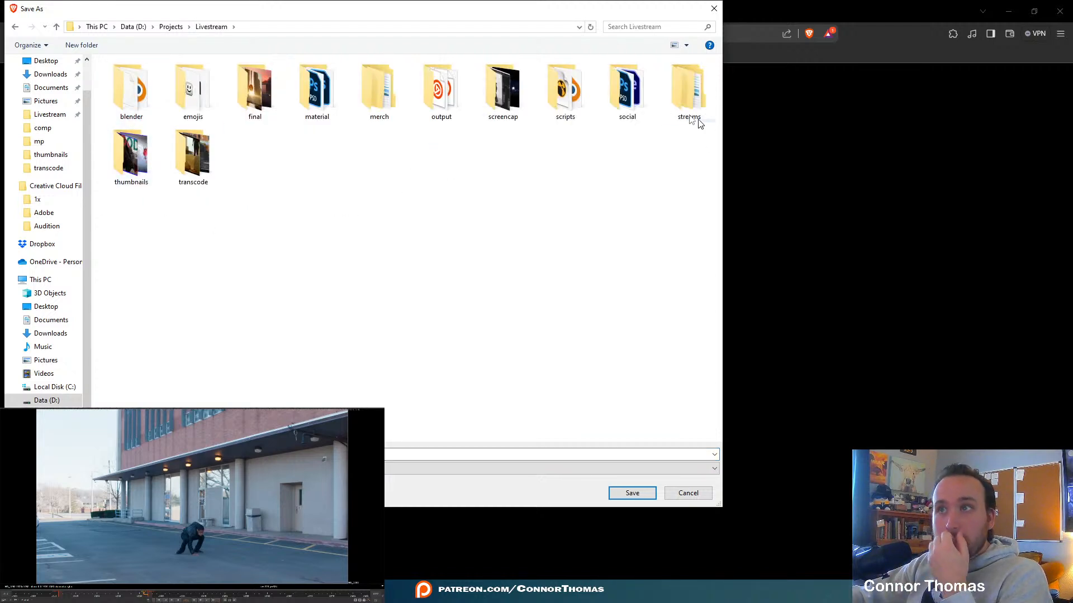
pyautogui.doubleClick(682, 91)
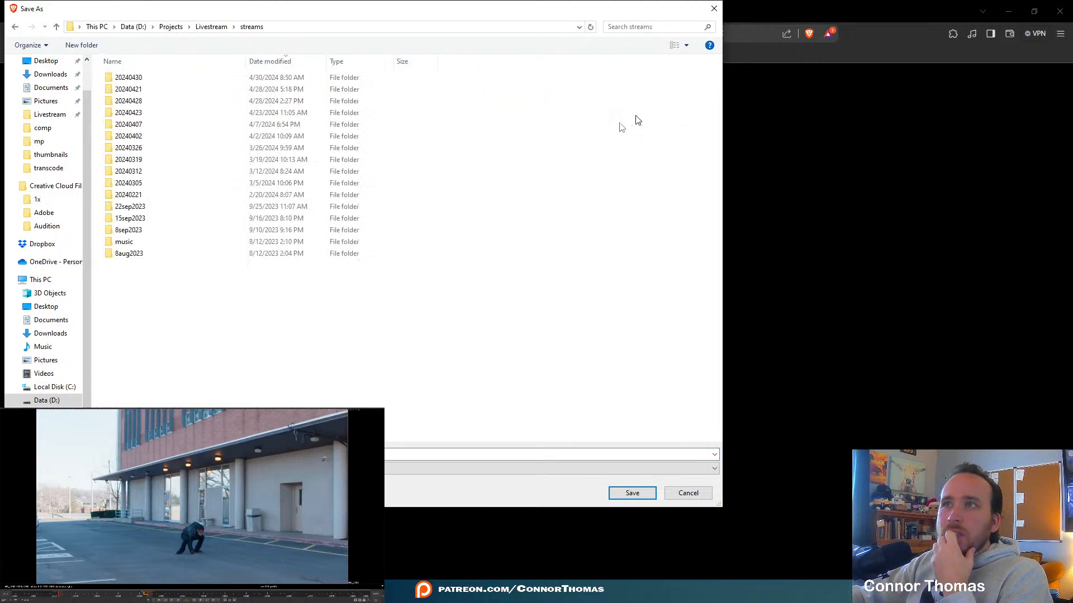
pyautogui.doubleClick(156, 79)
pyautogui.doubleClick(146, 89)
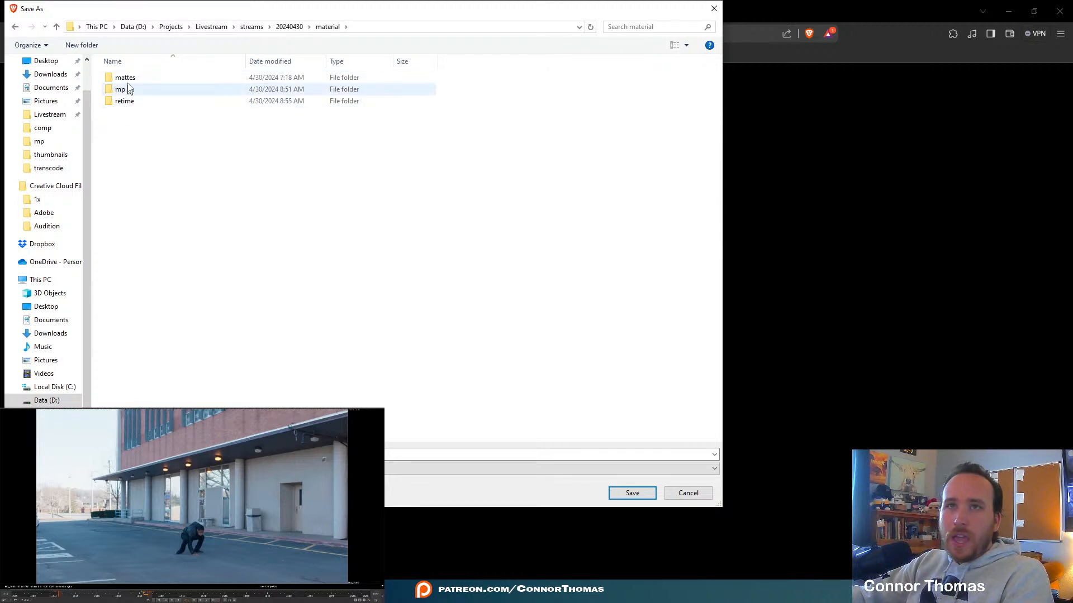
# Save the Ground Burst 4A zip in a new folder named assets inside material, and return to the 20240430 wishlist.
pyautogui.write('asse')
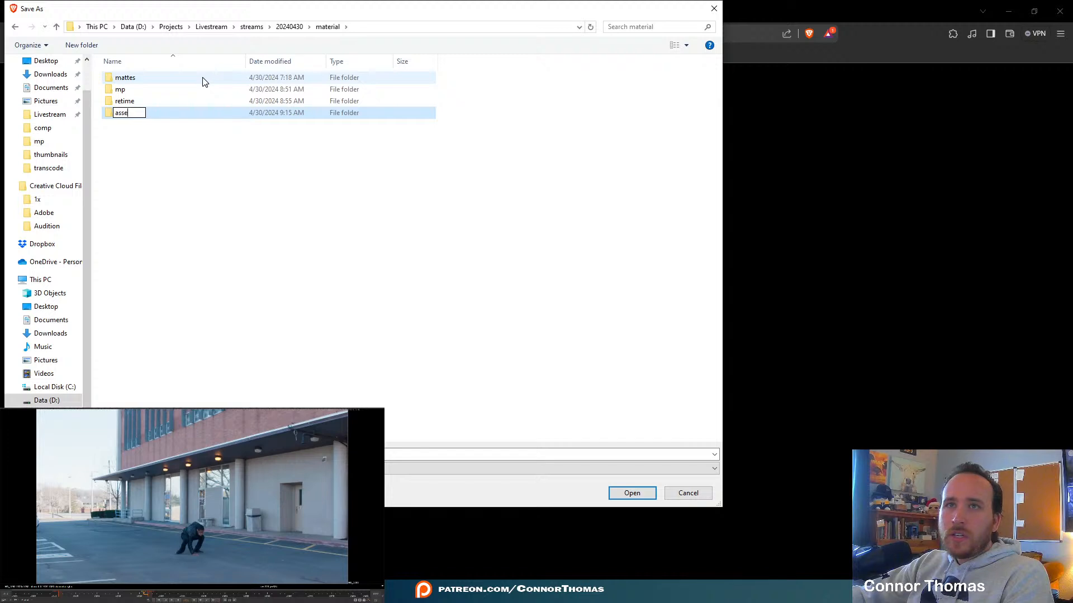
pyautogui.write('ts')
pyautogui.press('Return')
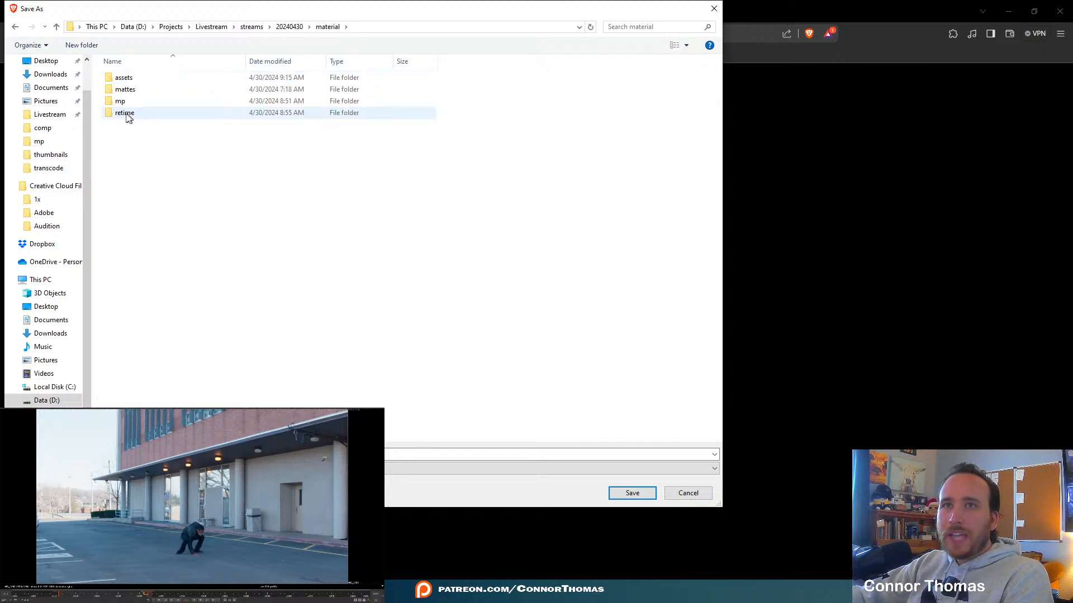
pyautogui.doubleClick(120, 80)
pyautogui.click(629, 493)
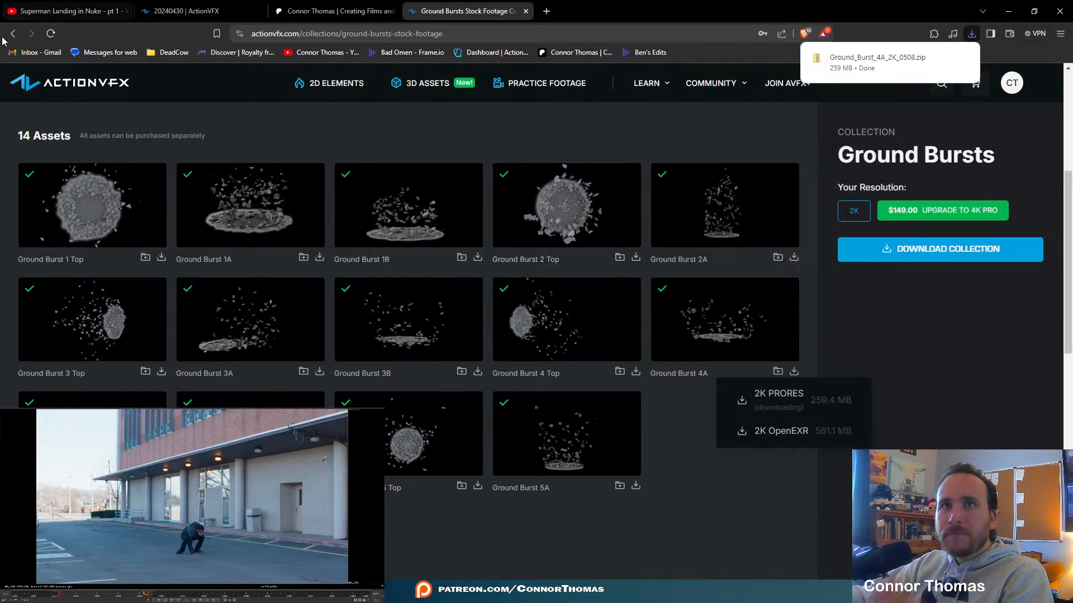
pyautogui.click(13, 33)
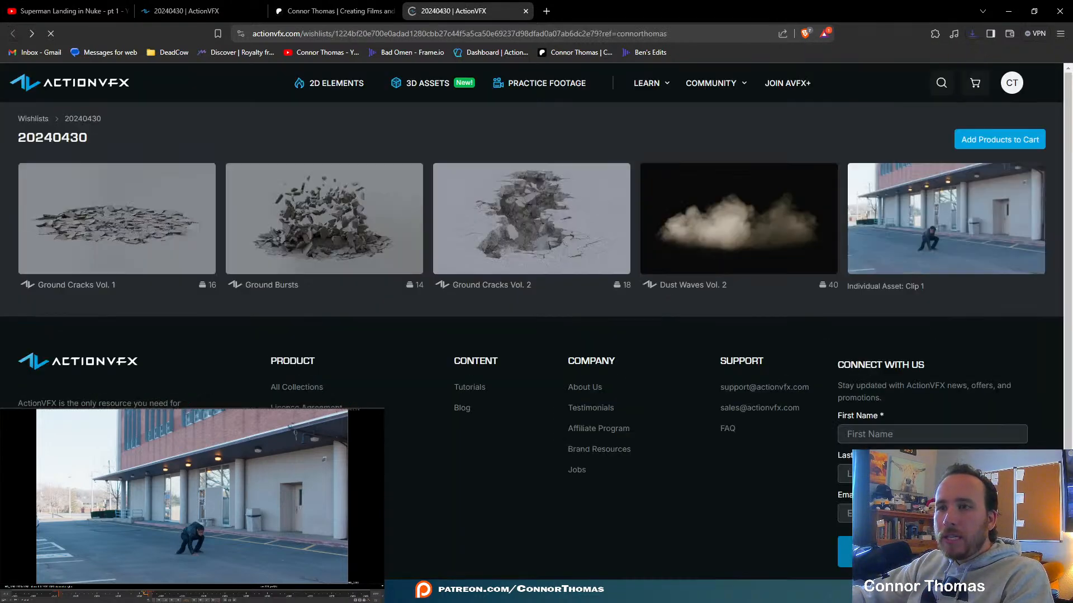
# Switch to File Explorer and open the assets folder inside the 20240430 material folder.
pyautogui.click(520, 592)
pyautogui.moveTo(651, 316); pyautogui.dragTo(547, 292, button='middle')
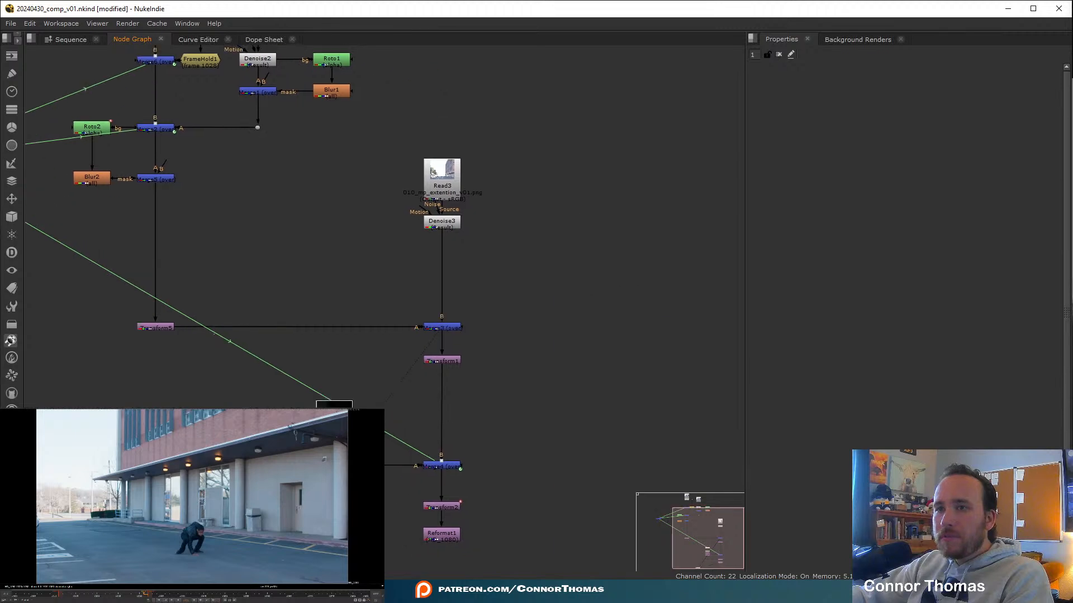
pyautogui.click(503, 592)
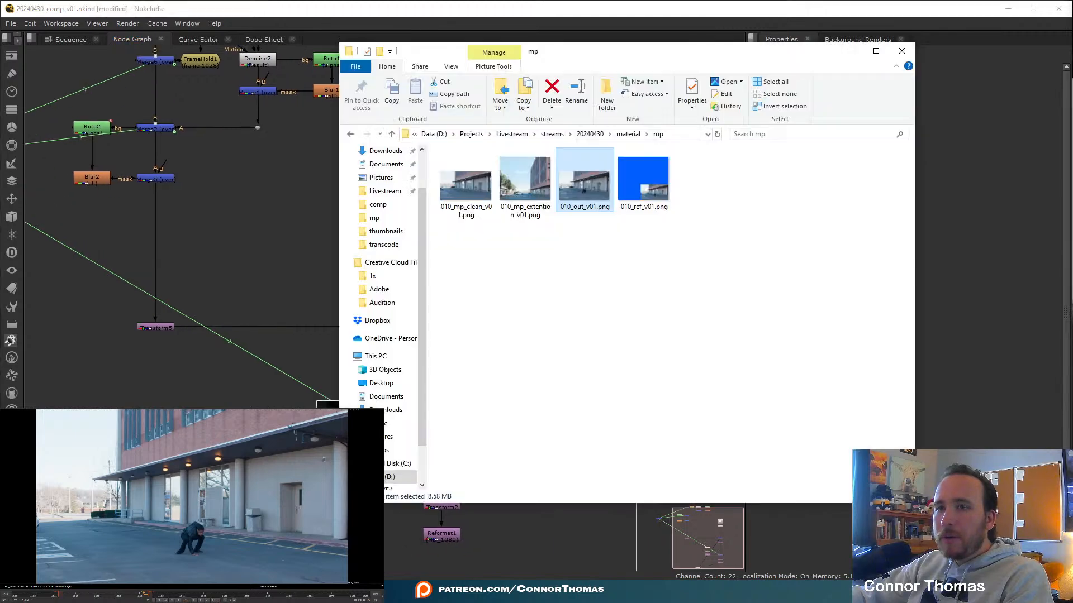
pyautogui.click(633, 136)
pyautogui.doubleClick(458, 167)
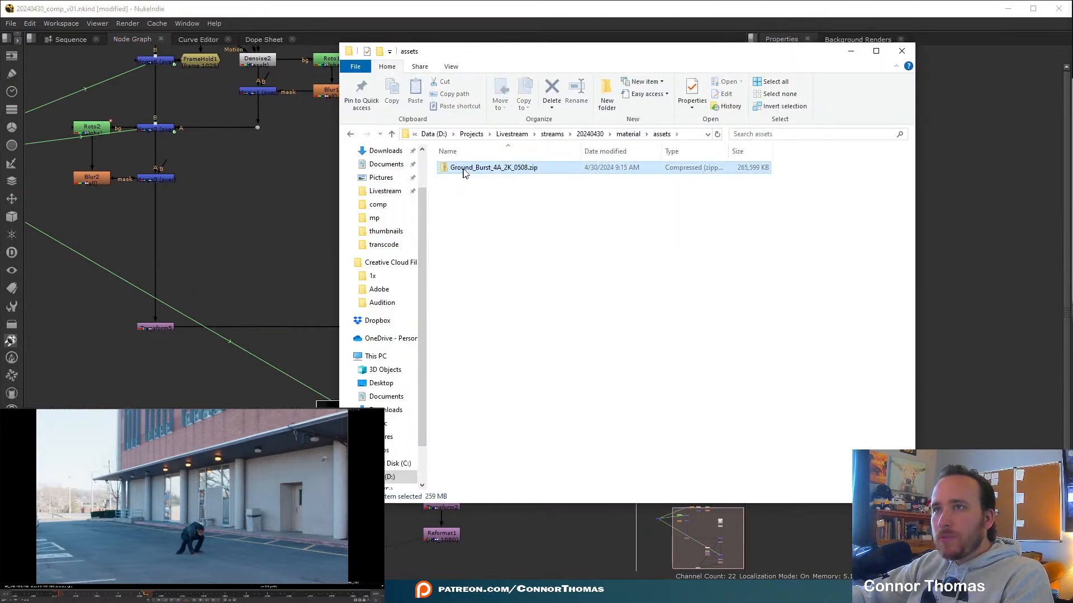
# Extract Ground_Burst_4A_2K_0508.zip with 7-Zip into a folder of the same name and open that folder.
pyautogui.rightClick(462, 170)
pyautogui.moveTo(516, 243)
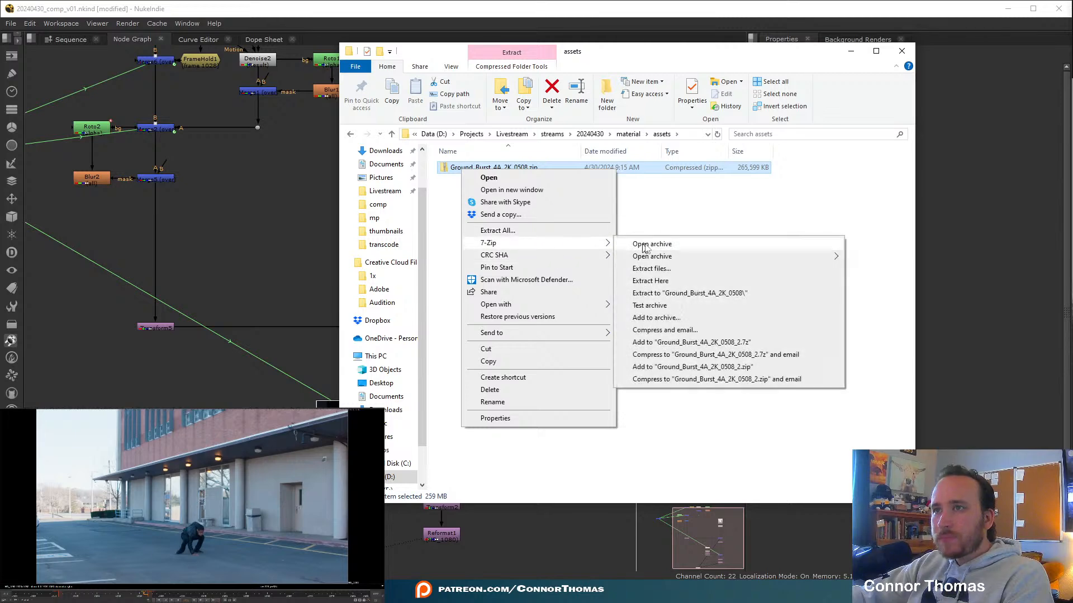
pyautogui.click(693, 294)
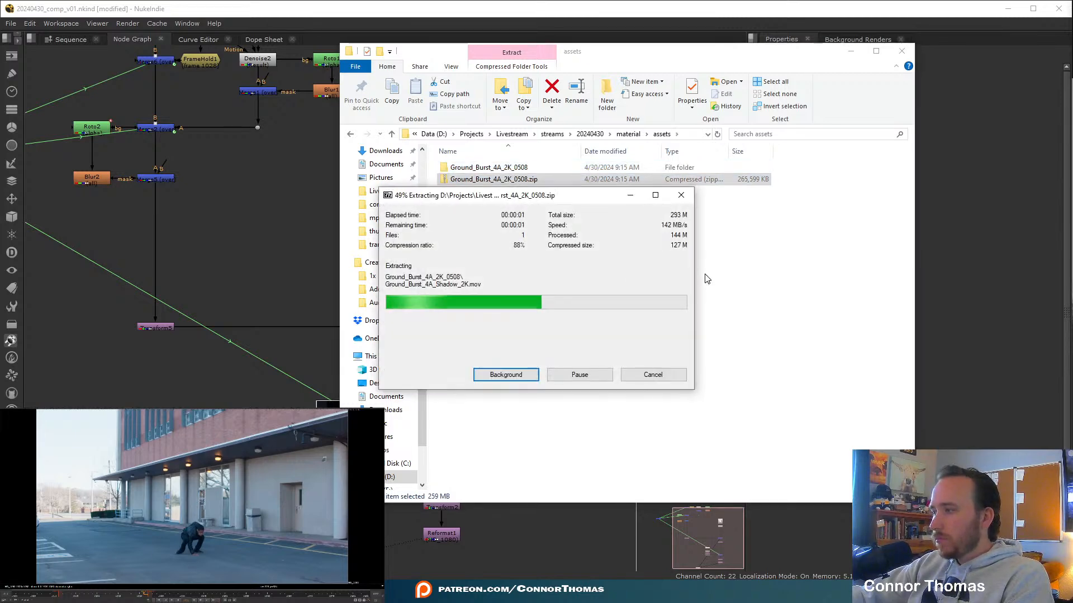
pyautogui.doubleClick(503, 169)
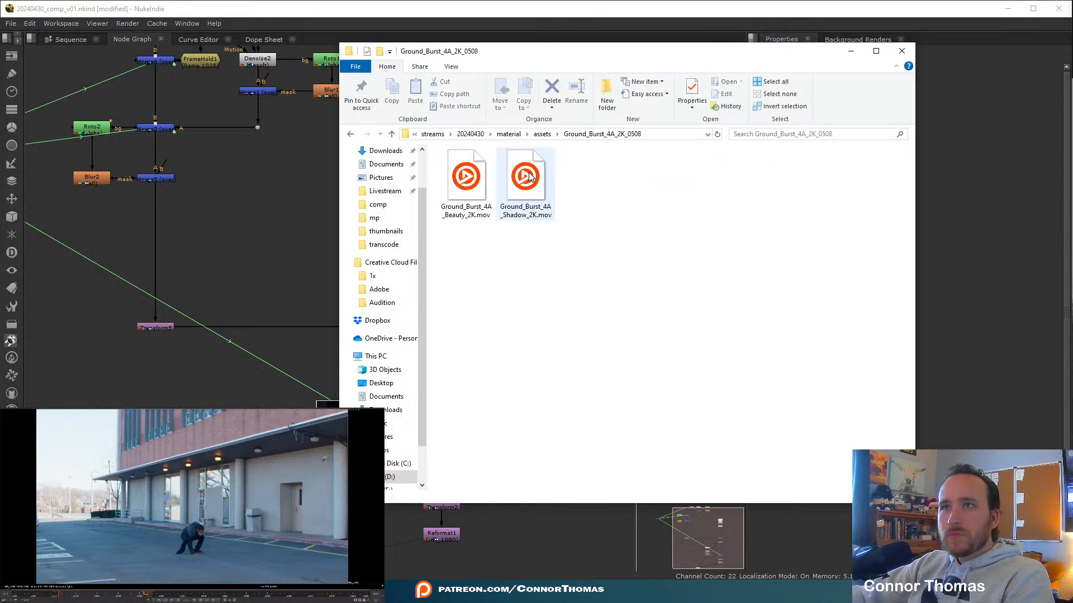
# Import Ground_Burst_4A_Beauty_2K.mov and Ground_Burst_4A_Shadow_2K.mov from the extracted folder into Nuke's node graph as Read nodes.
pyautogui.hotkey('alt', 'Tab')
pyautogui.hotkey('alt', 'space')
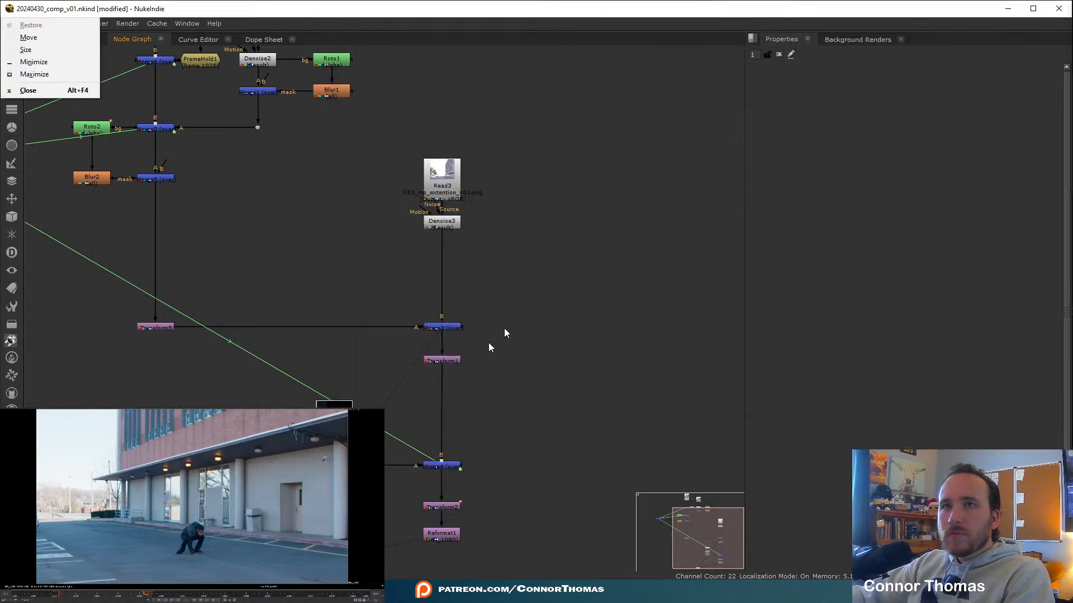
pyautogui.press('Escape')
pyautogui.hotkey('alt', 'Tab')
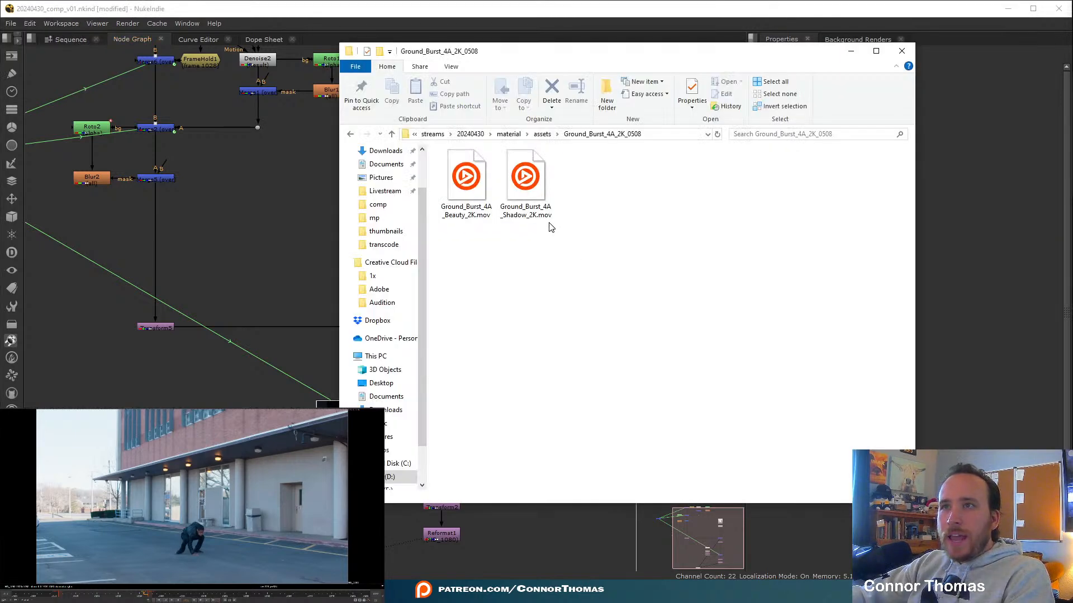
pyautogui.click(525, 179)
pyautogui.keyDown('ctrl'); pyautogui.click(467, 179); pyautogui.keyUp('ctrl')
pyautogui.moveTo(467, 179); pyautogui.dragTo(597, 335)
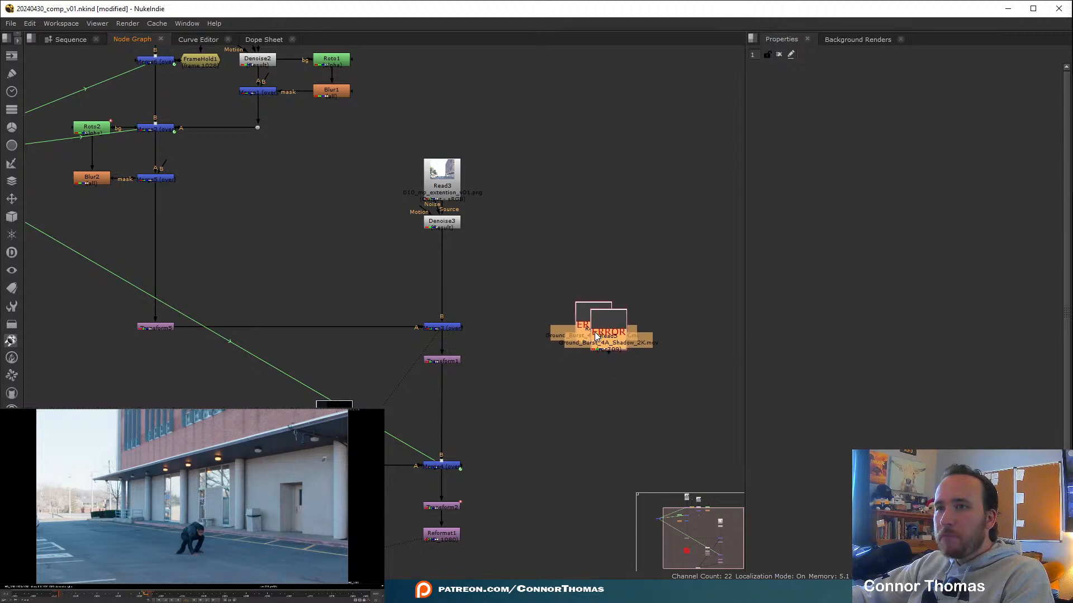
# Move both ground burst Read nodes together across the graph to the free space beside the plate branch's Transform5.
pyautogui.scroll(2, 514, 408)
pyautogui.moveTo(503, 368); pyautogui.dragTo(464, 415, button='middle')
pyautogui.scroll(-1, 465, 374)
pyautogui.moveTo(464, 368)
pyautogui.mouseDown(button='middle')
pyautogui.moveTo(599, 363)
pyautogui.moveTo(448, 361)
pyautogui.mouseUp(button='middle')
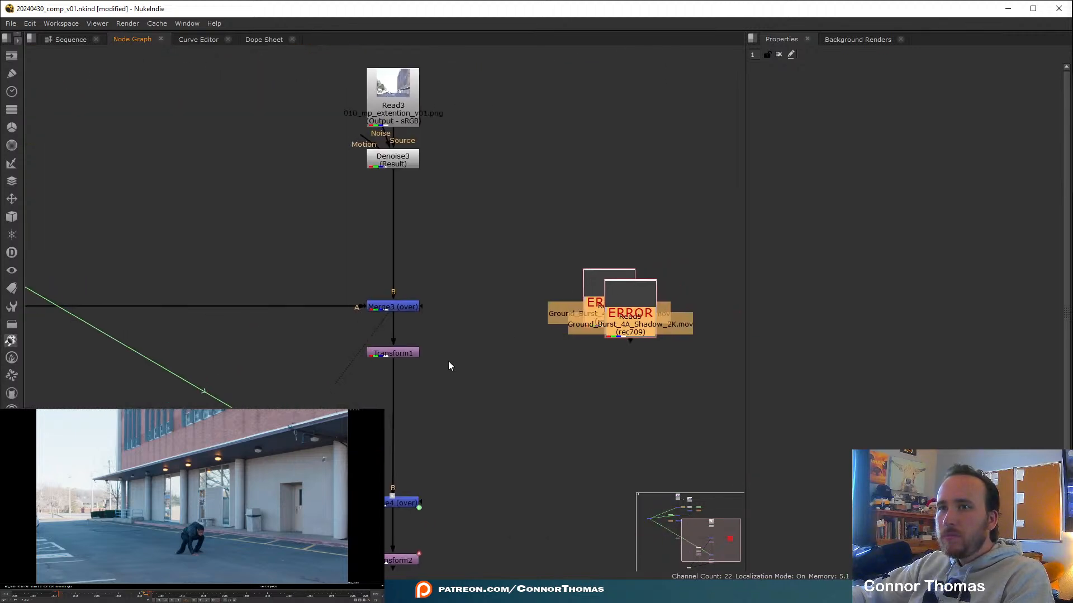
pyautogui.scroll(-2, 448, 360)
pyautogui.moveTo(643, 352); pyautogui.dragTo(111, 339)
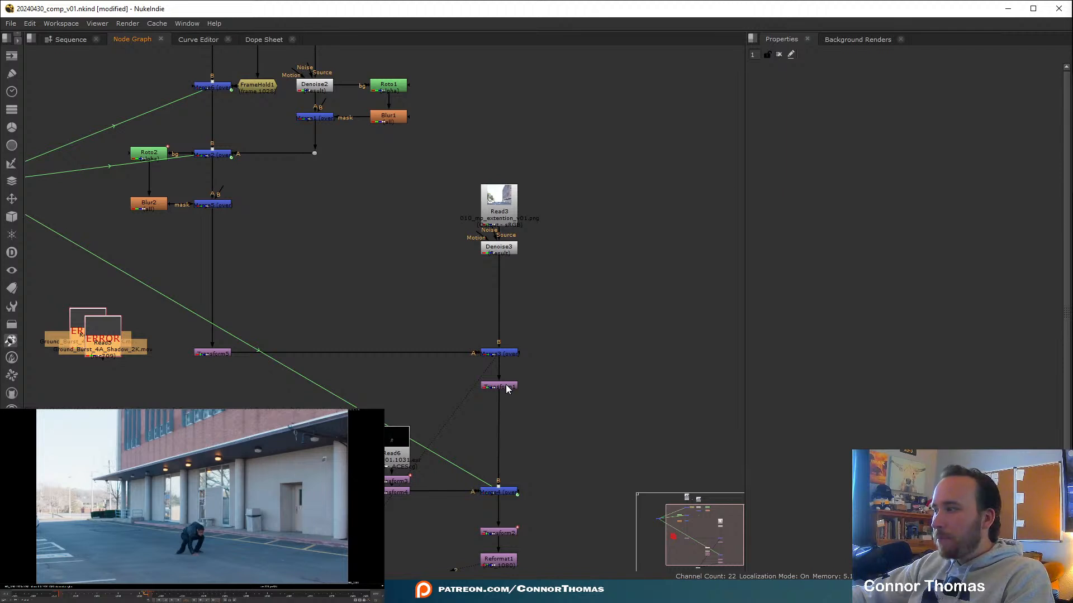
pyautogui.moveTo(257, 317); pyautogui.dragTo(360, 351, button='middle')
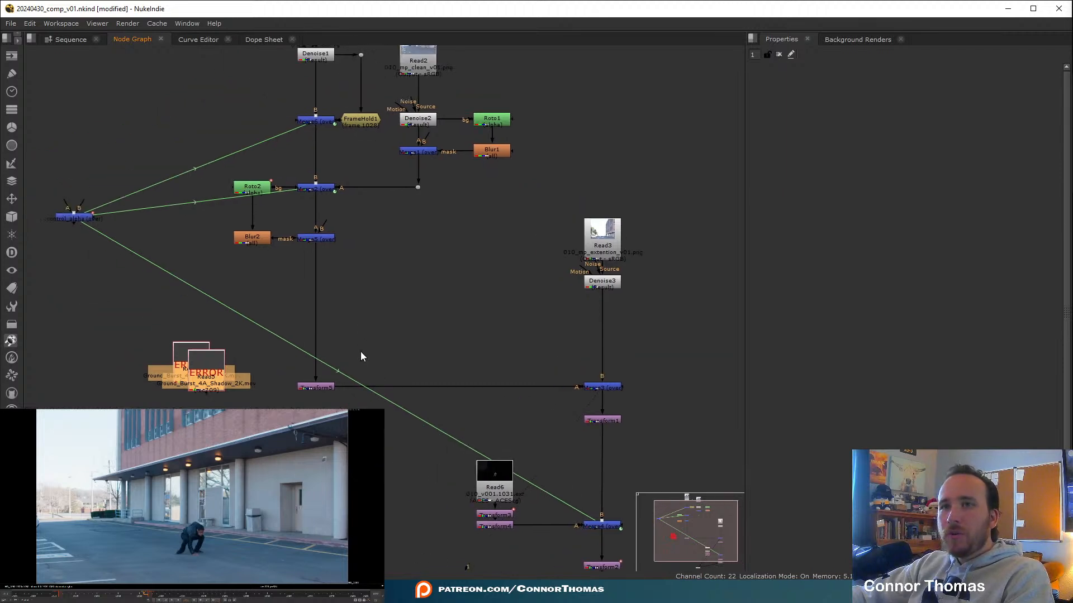
# View the output of Merge5, the last merge of the plate branch before Transform5.
pyautogui.click(318, 238)
pyautogui.press('1')
pyautogui.scroll(2, 269, 308)
pyautogui.scroll(1, 269, 310)
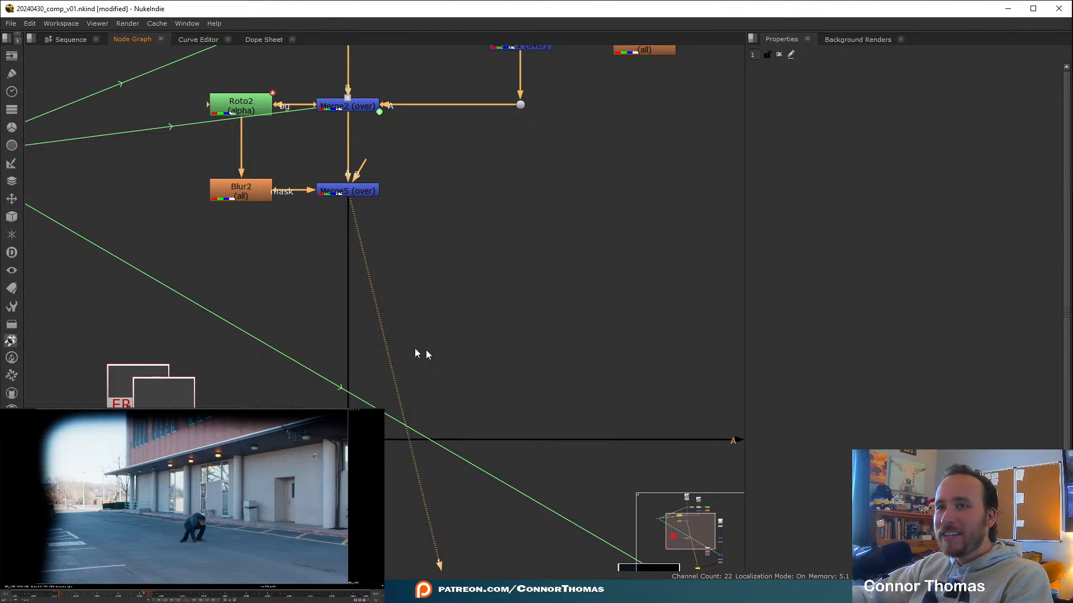
pyautogui.moveTo(276, 391); pyautogui.dragTo(372, 330, button='middle')
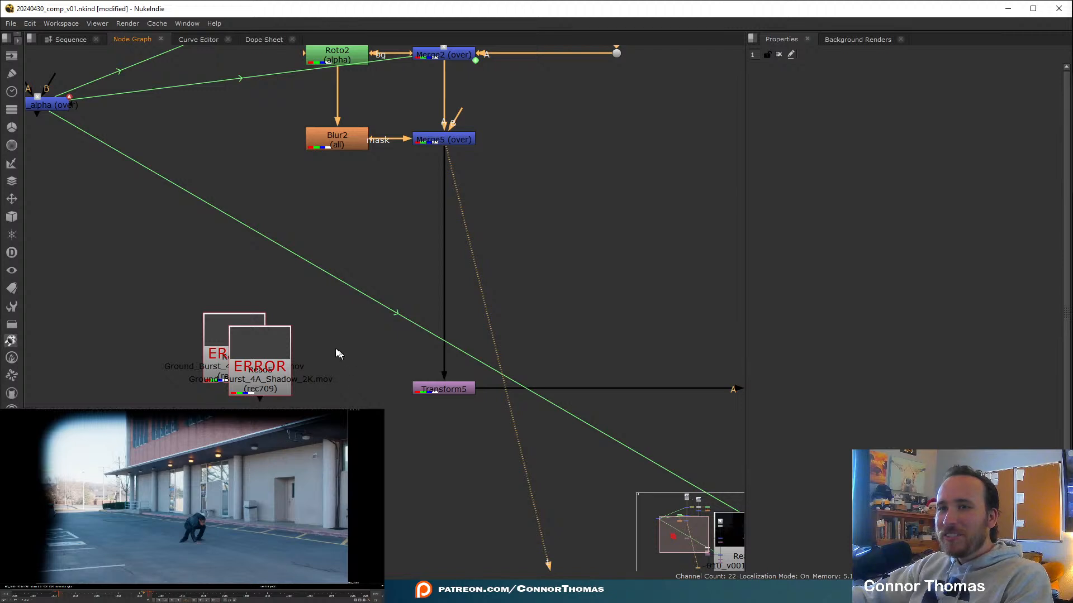
# Separate the Beauty Read node from the Shadow one and set its input transform to Output - Rec.709.
pyautogui.moveTo(225, 366); pyautogui.dragTo(181, 330)
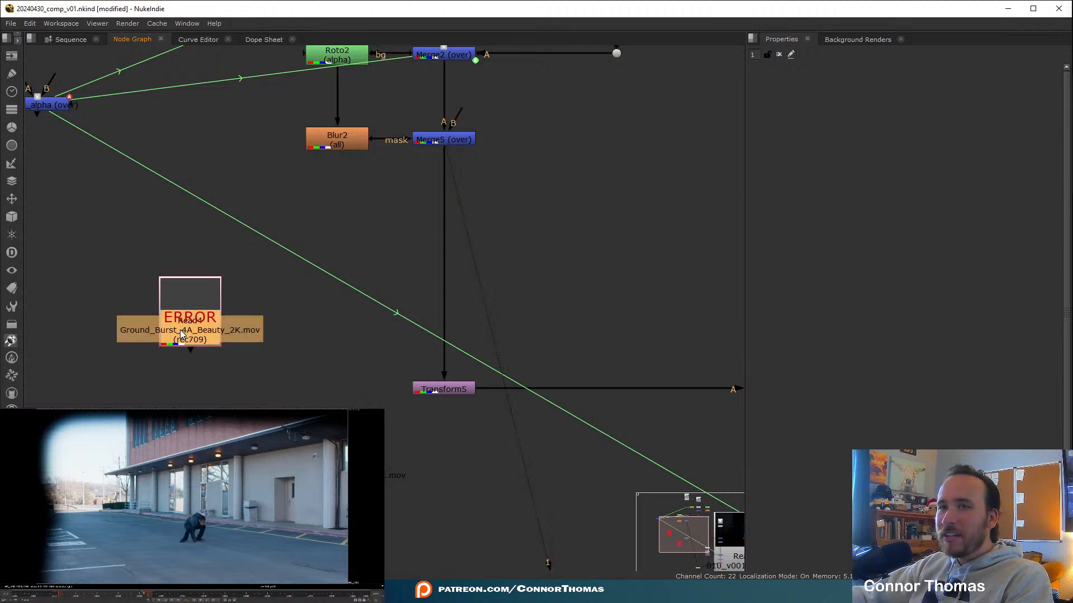
pyautogui.doubleClick(180, 330)
pyautogui.click(871, 223)
pyautogui.moveTo(948, 415)
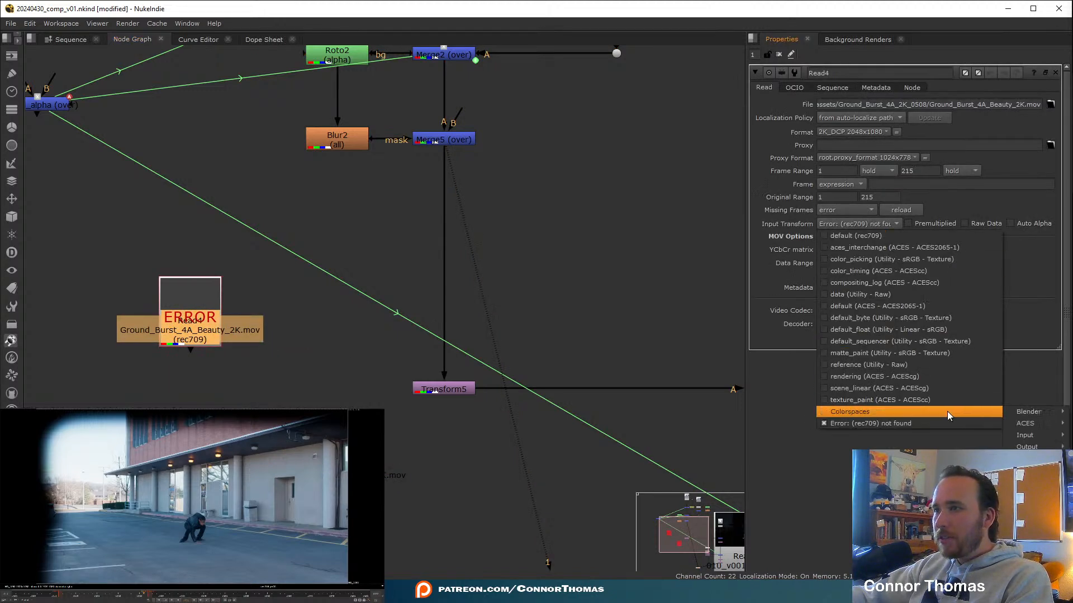
pyautogui.moveTo(1026, 446)
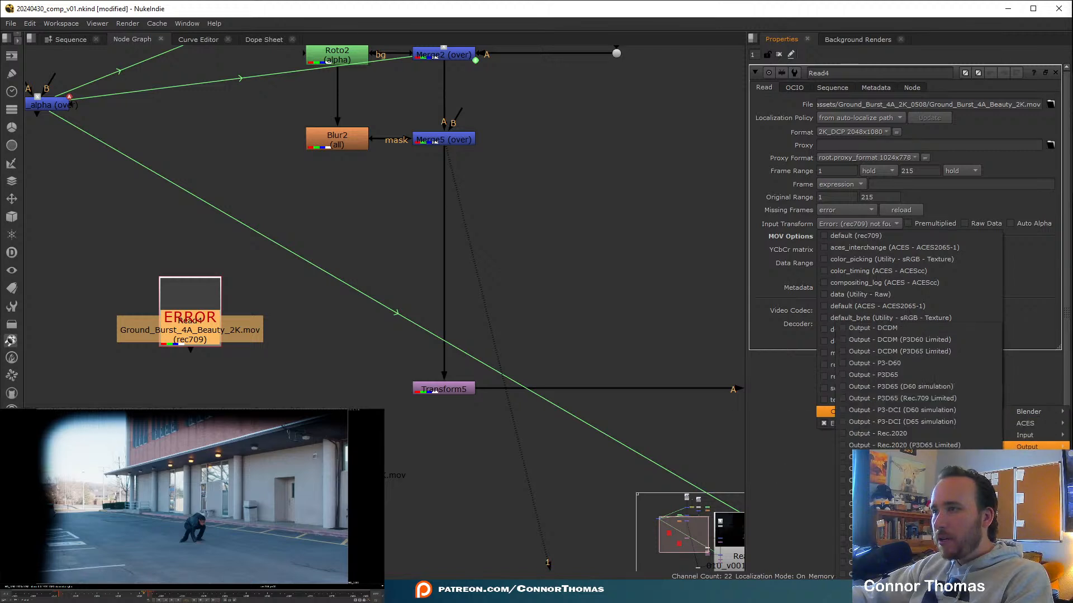
pyautogui.click(905, 468)
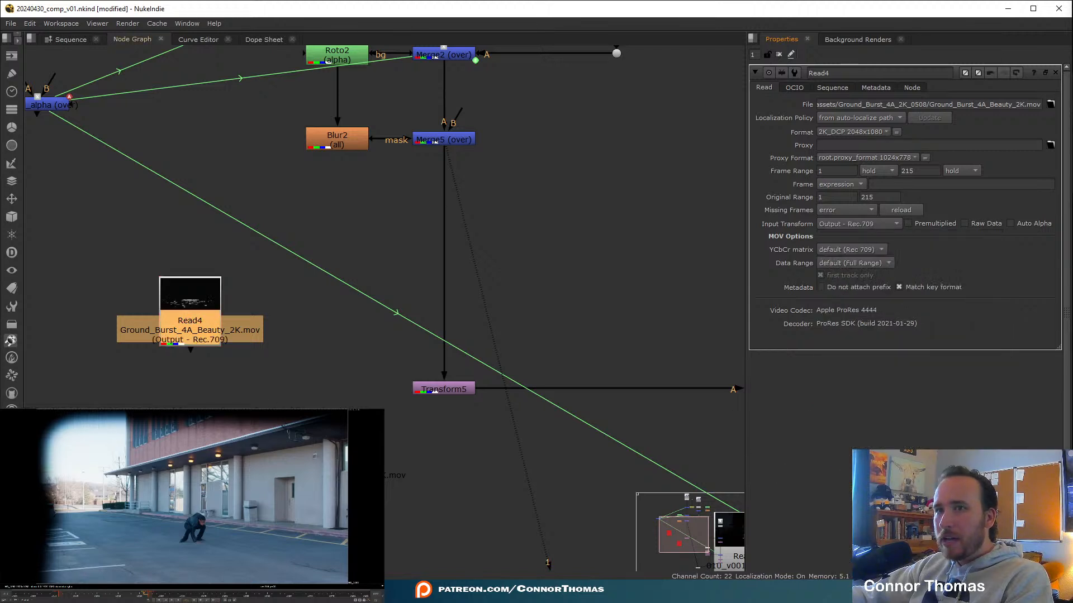
# Set the Shadow Read node's input transform to Output - Rec.709.
pyautogui.hotkey('ctrl', 'v')
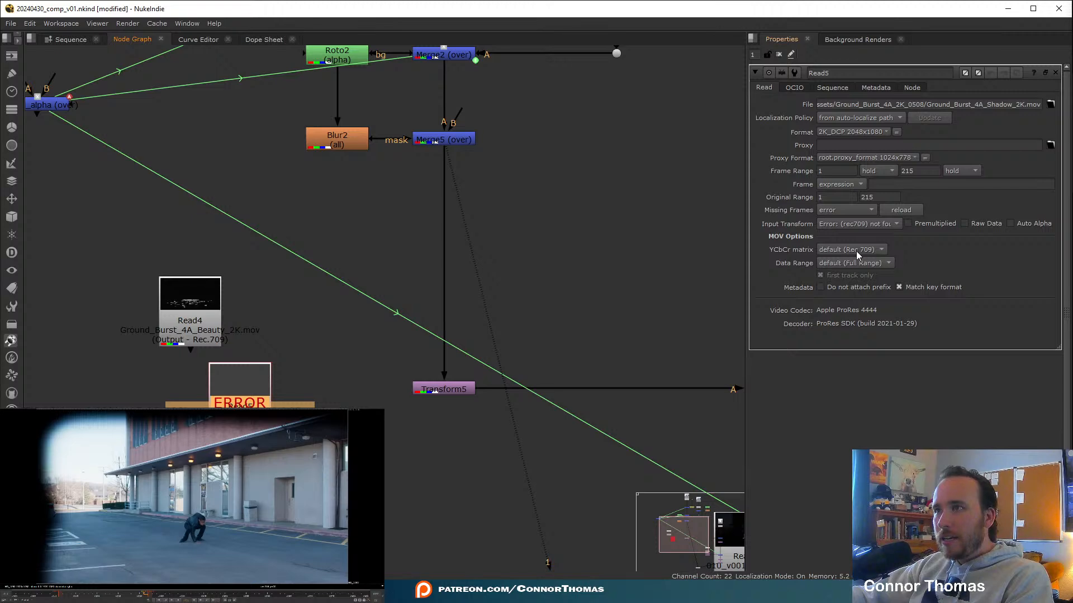
pyautogui.click(854, 223)
pyautogui.moveTo(977, 413)
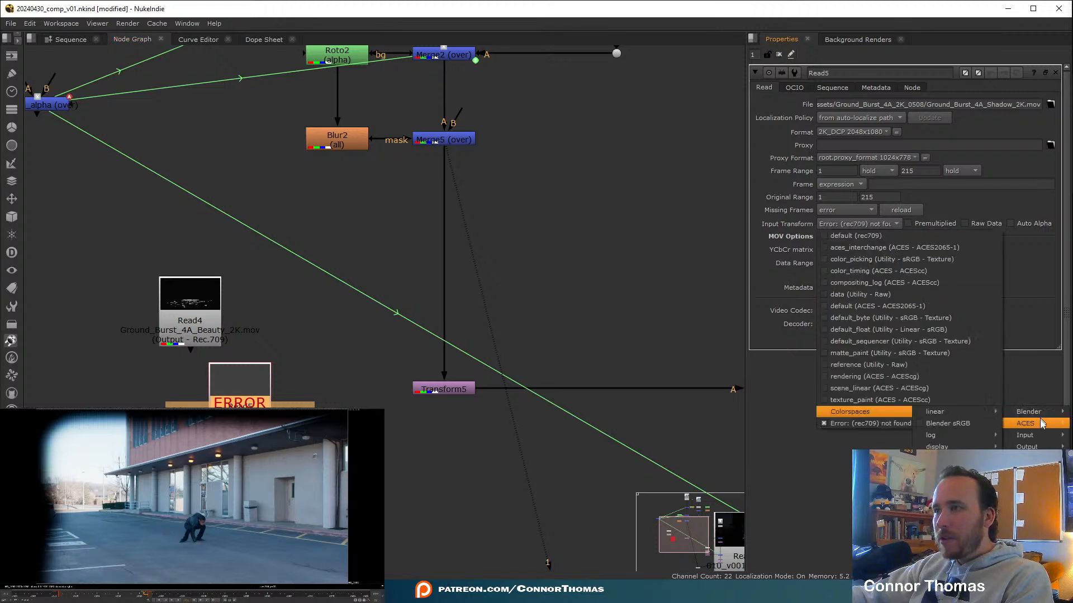
pyautogui.moveTo(1028, 458)
pyautogui.click(905, 469)
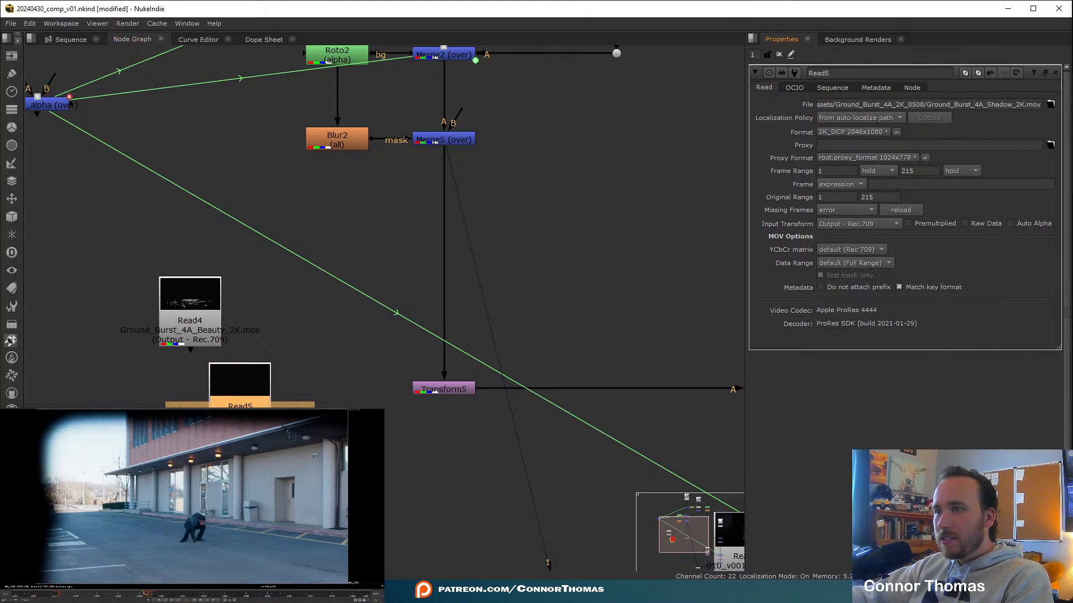
# View the ground burst Beauty clip and check an earlier frame of the shot.
pyautogui.click(190, 334)
pyautogui.press('1')
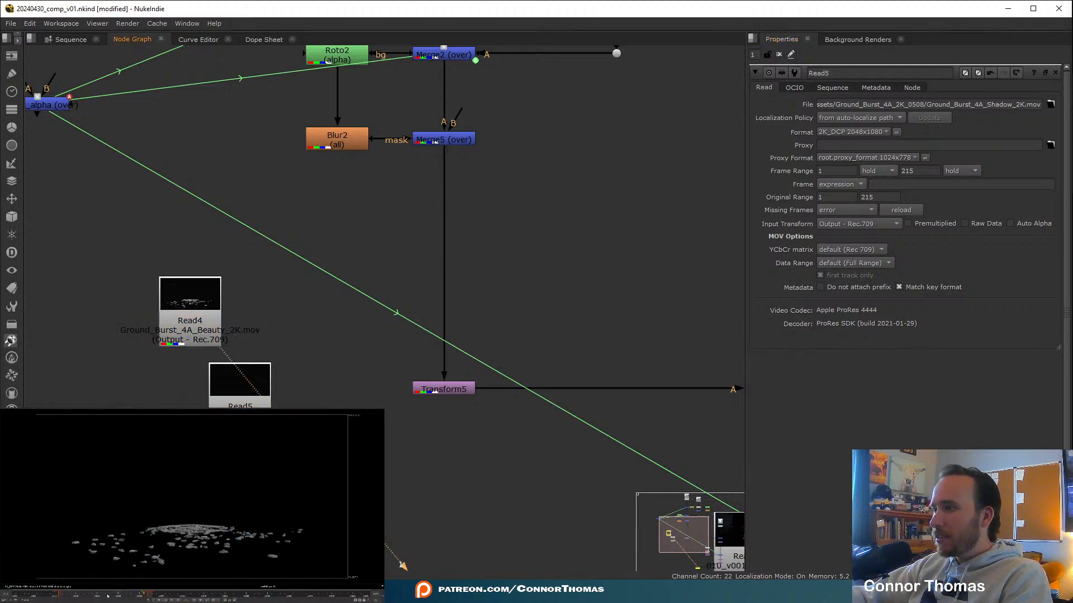
pyautogui.click(80, 596)
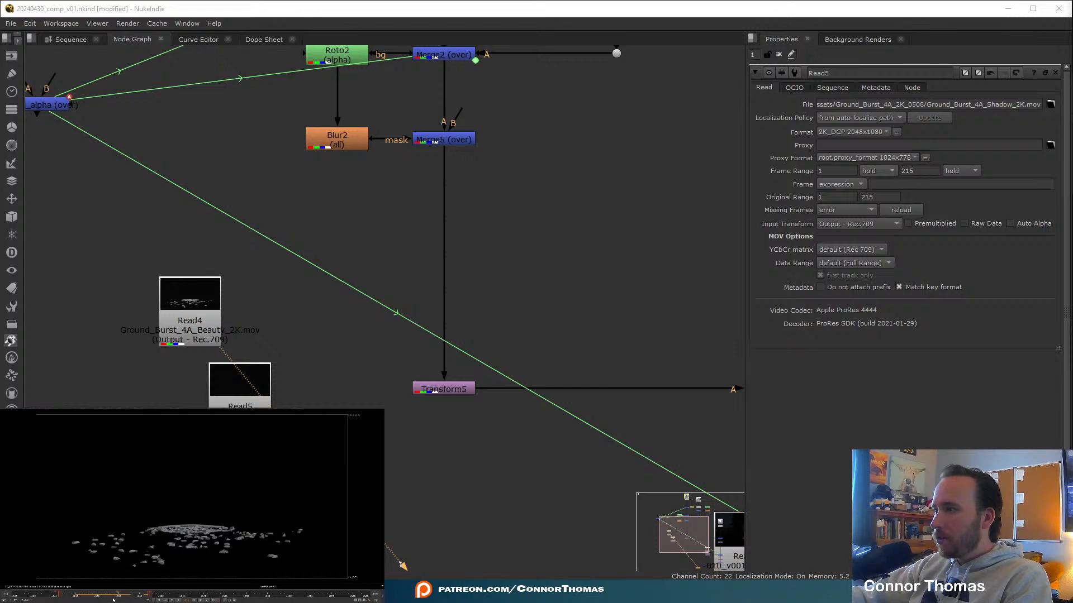
# Move the Beauty Read node clear of the Shadow Read and add a TimeOffset node below it.
pyautogui.moveTo(207, 324); pyautogui.dragTo(177, 257)
pyautogui.press('Tab')
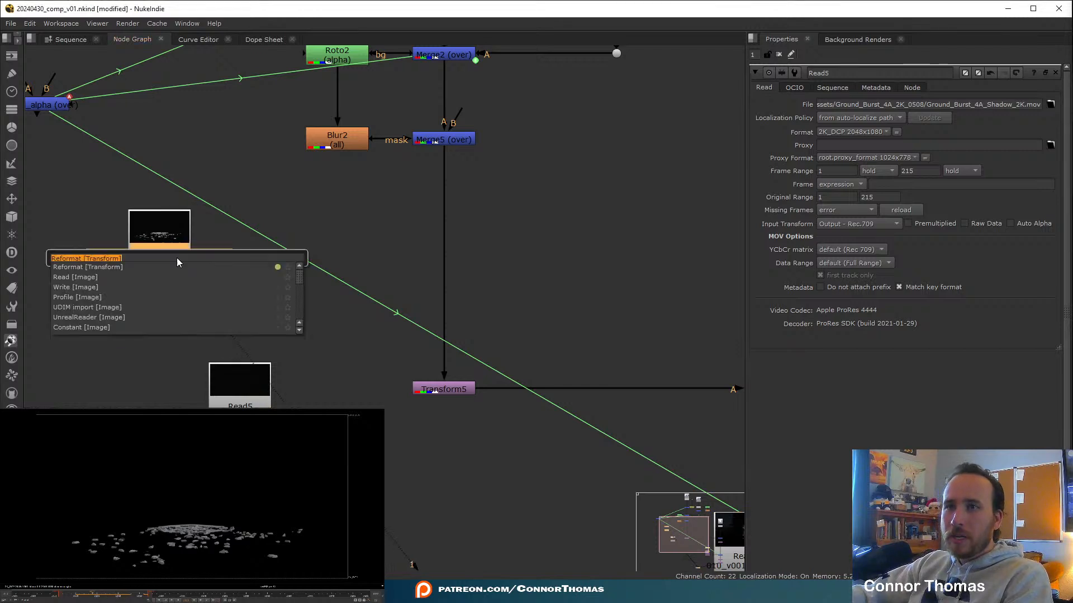
pyautogui.write('time')
pyautogui.press('Down')
pyautogui.press('Down')
pyautogui.press('Down')
pyautogui.press('Down')
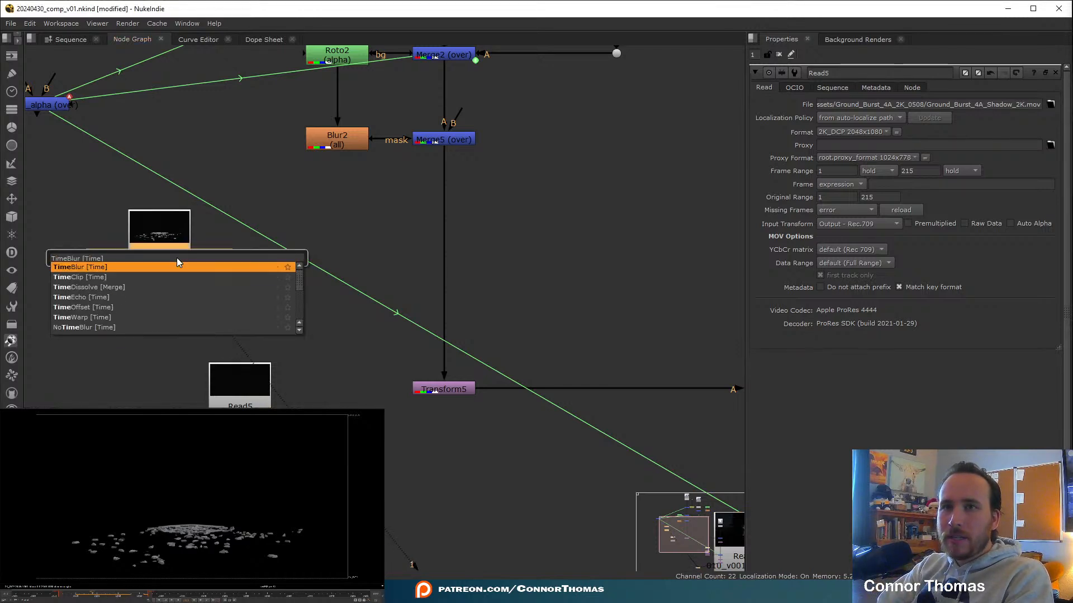
pyautogui.press('Down')
pyautogui.press('Return')
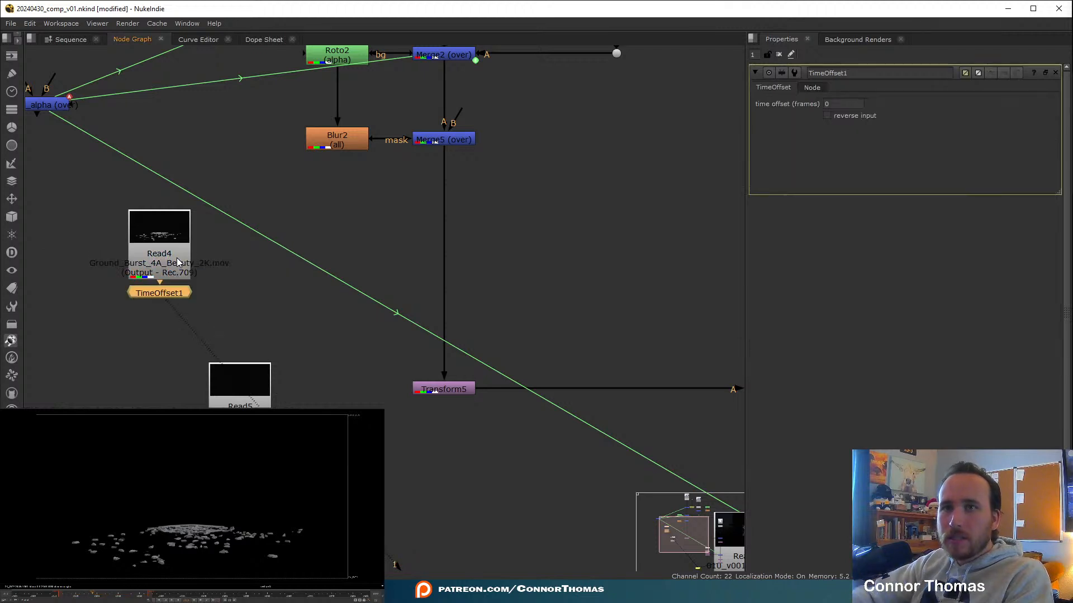
# Set the time offset of the Beauty clip's TimeOffset node to 999 frames.
pyautogui.click(848, 103)
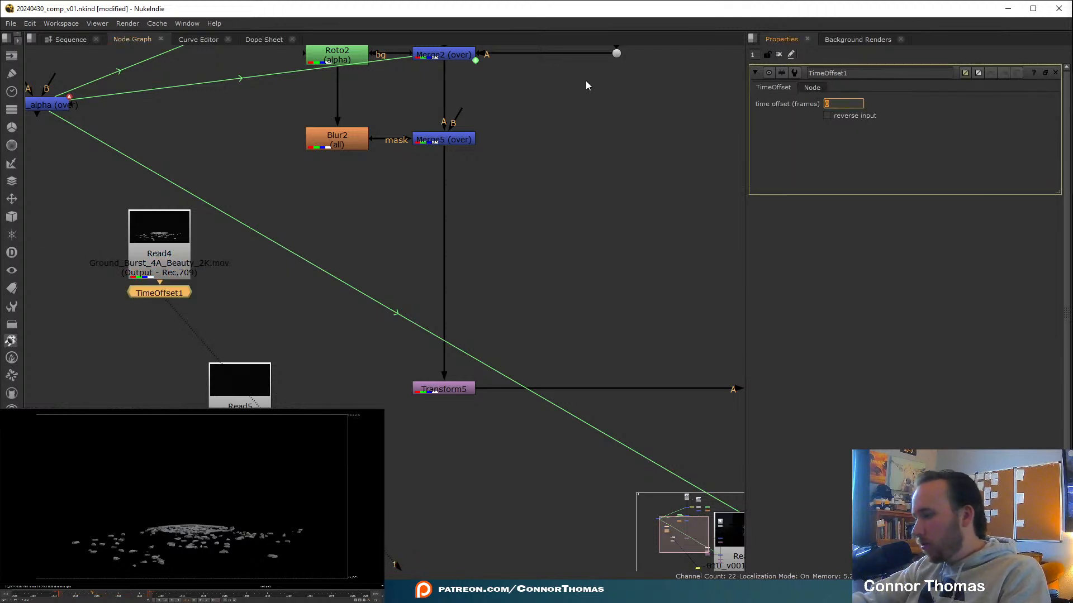
pyautogui.press('Return')
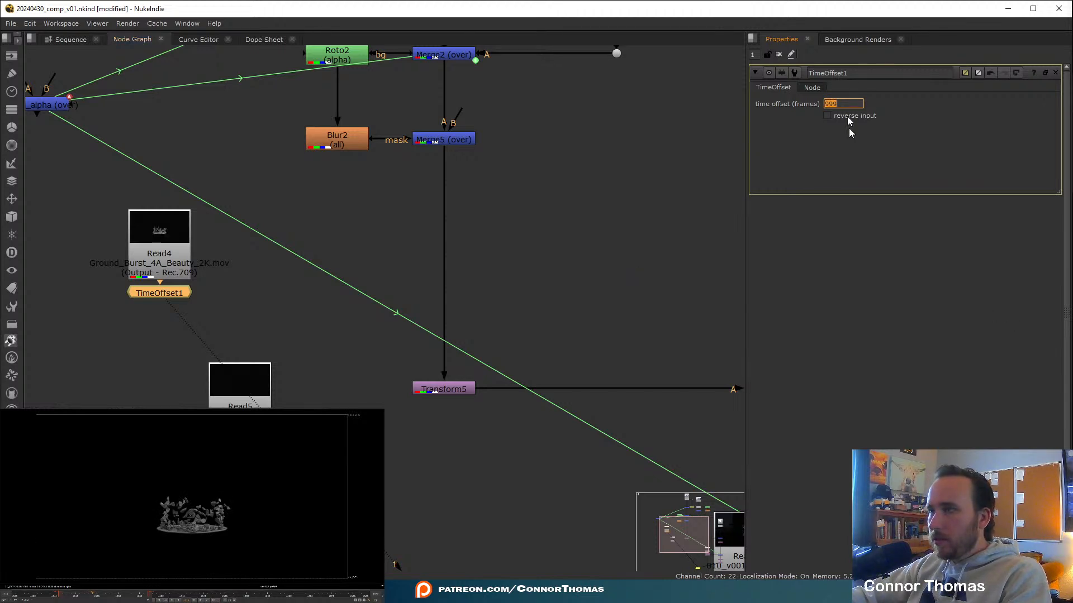
pyautogui.click(161, 296)
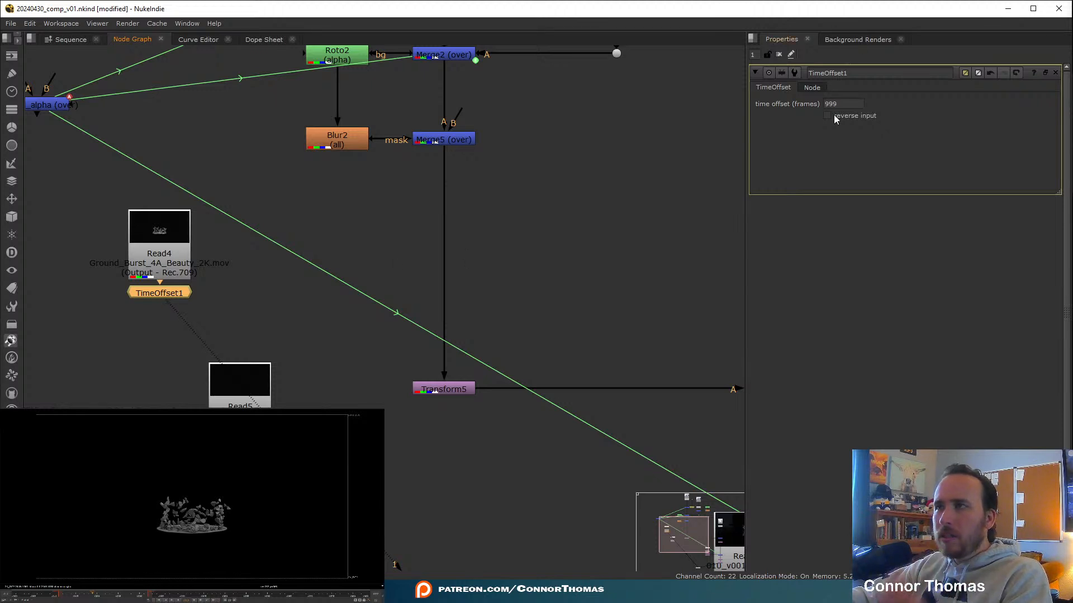
pyautogui.moveTo(845, 105); pyautogui.dragTo(675, 81)
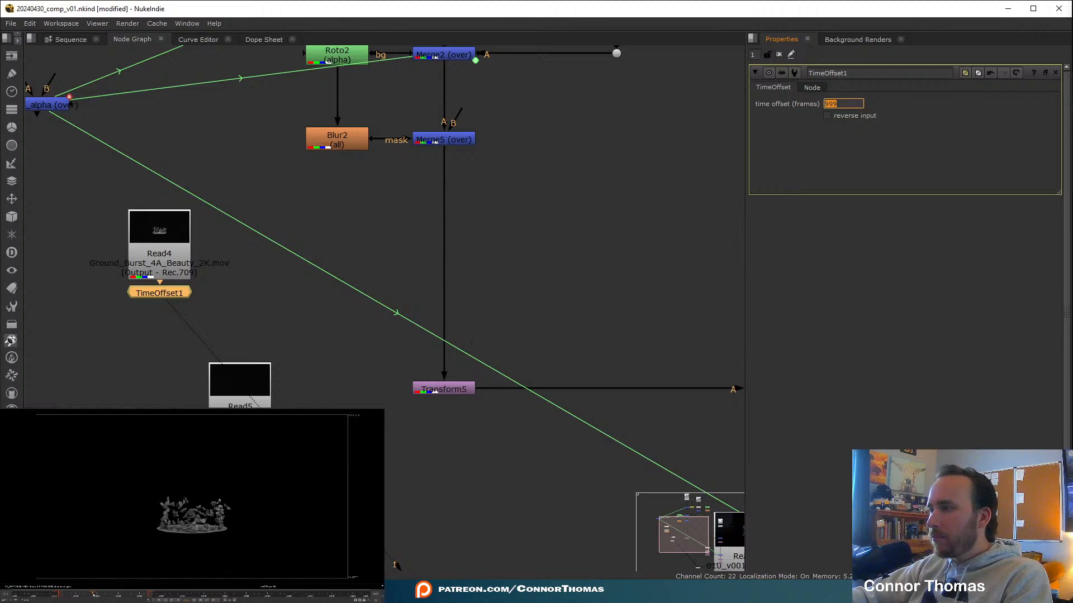
pyautogui.click(524, 301)
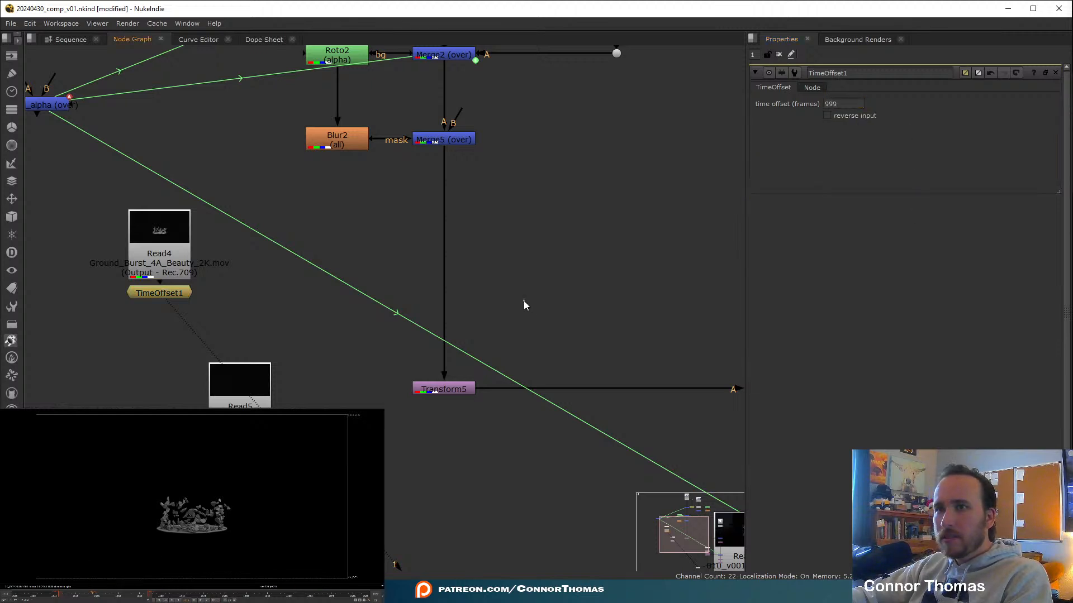
# View the Merge5 plate and scrub to frame 1024 to check the timing of the actor's landing.
pyautogui.click(456, 144)
pyautogui.press('1')
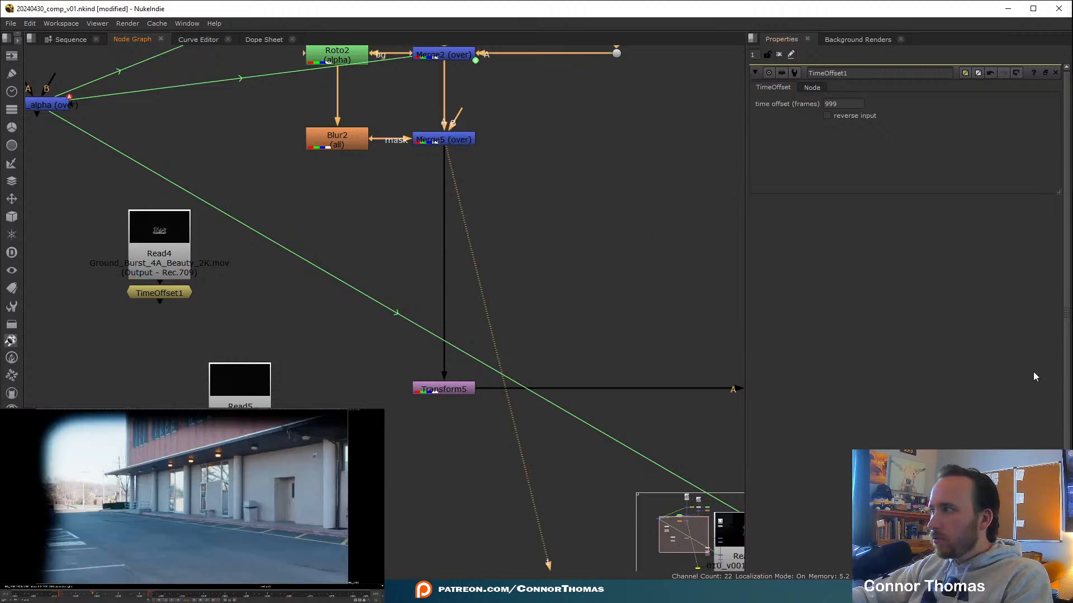
pyautogui.moveTo(485, 345); pyautogui.dragTo(332, 286, button='middle')
pyautogui.scroll(-3, 332, 286)
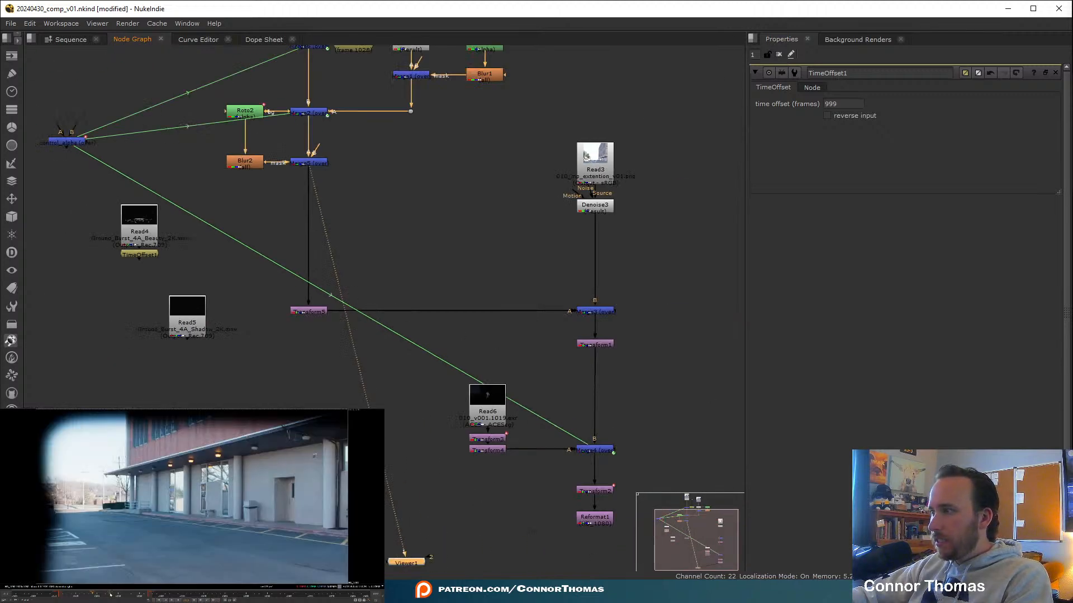
pyautogui.moveTo(110, 598); pyautogui.dragTo(113, 599)
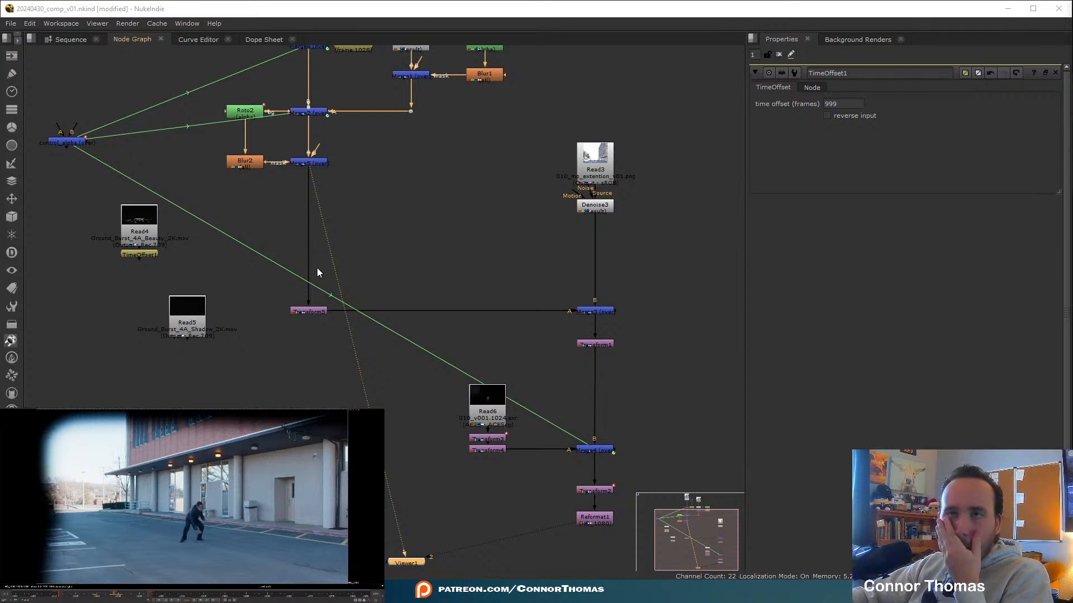
pyautogui.scroll(2, 227, 242)
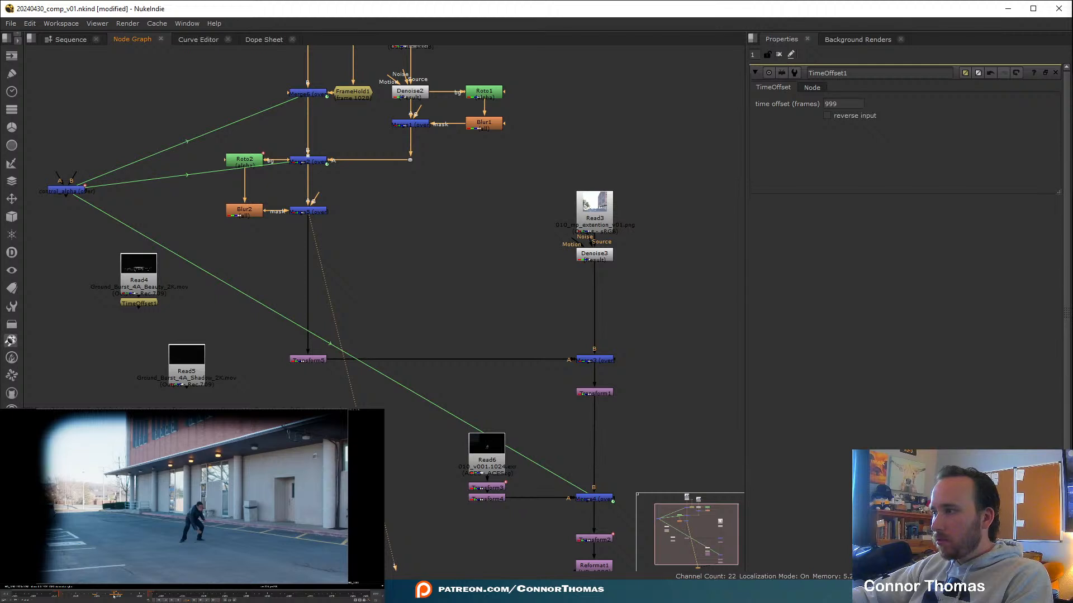
# Go to frame 1023 and set the time offset of the Beauty clip's TimeOffset node to 1022 frames.
pyautogui.scroll(2, 275, 284)
pyautogui.moveTo(276, 284); pyautogui.dragTo(370, 297, button='middle')
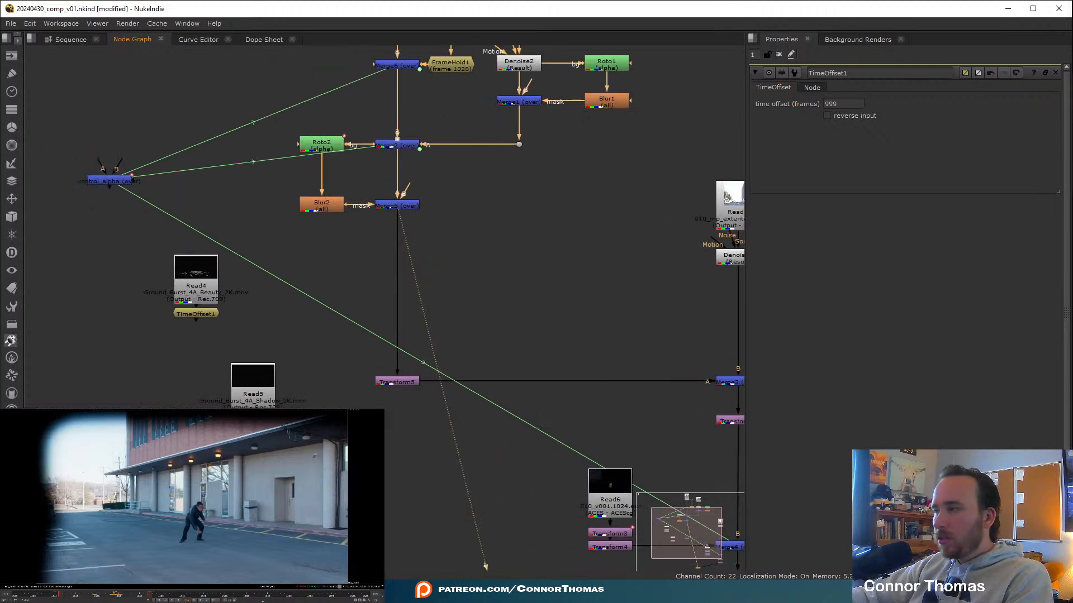
pyautogui.click(110, 594)
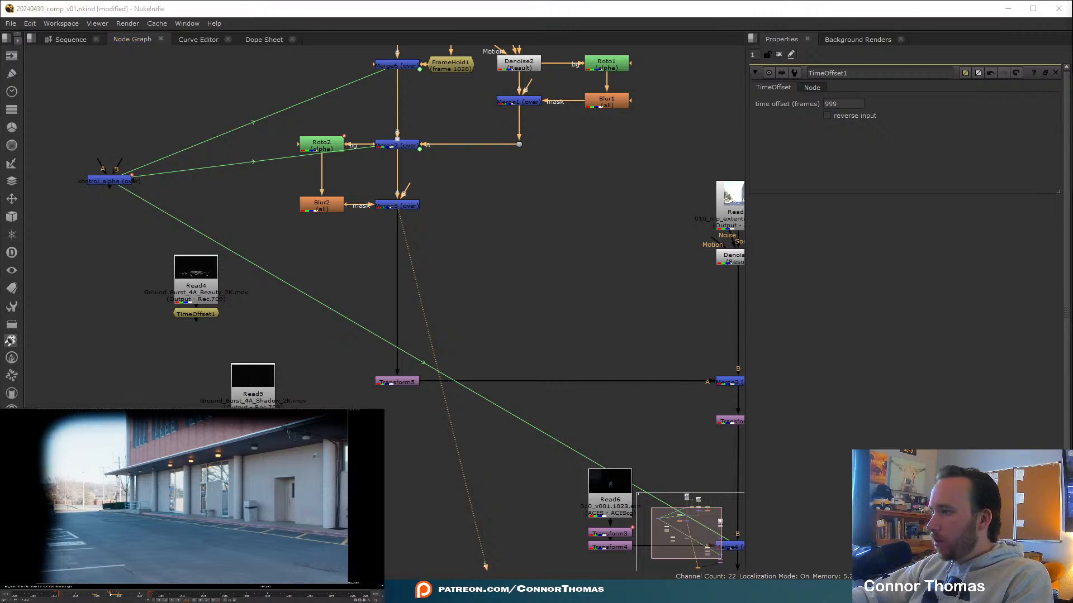
pyautogui.doubleClick(202, 314)
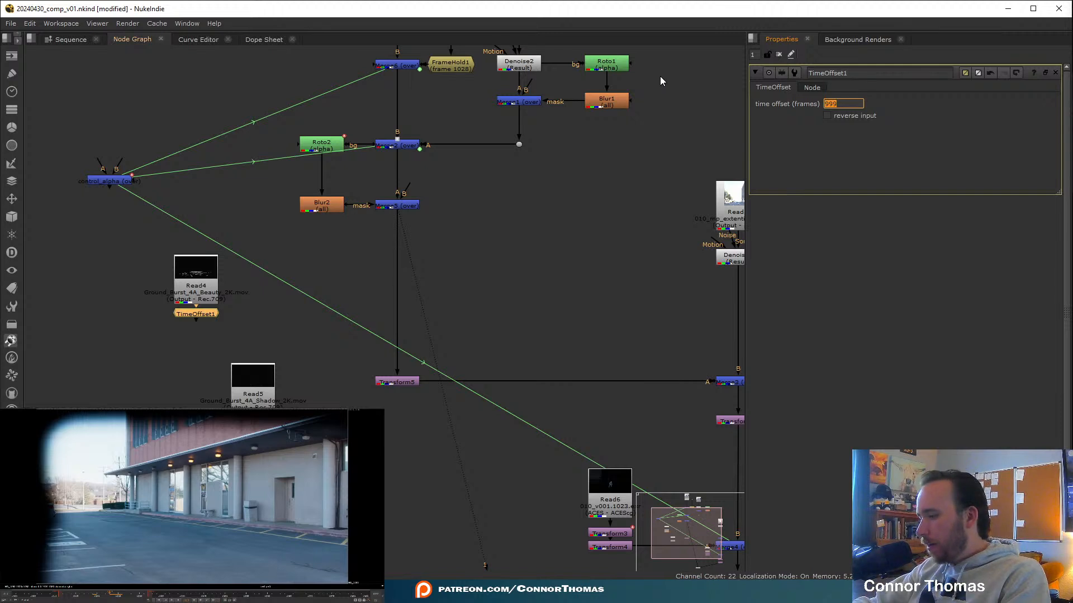
pyautogui.write('1022')
pyautogui.press('Return')
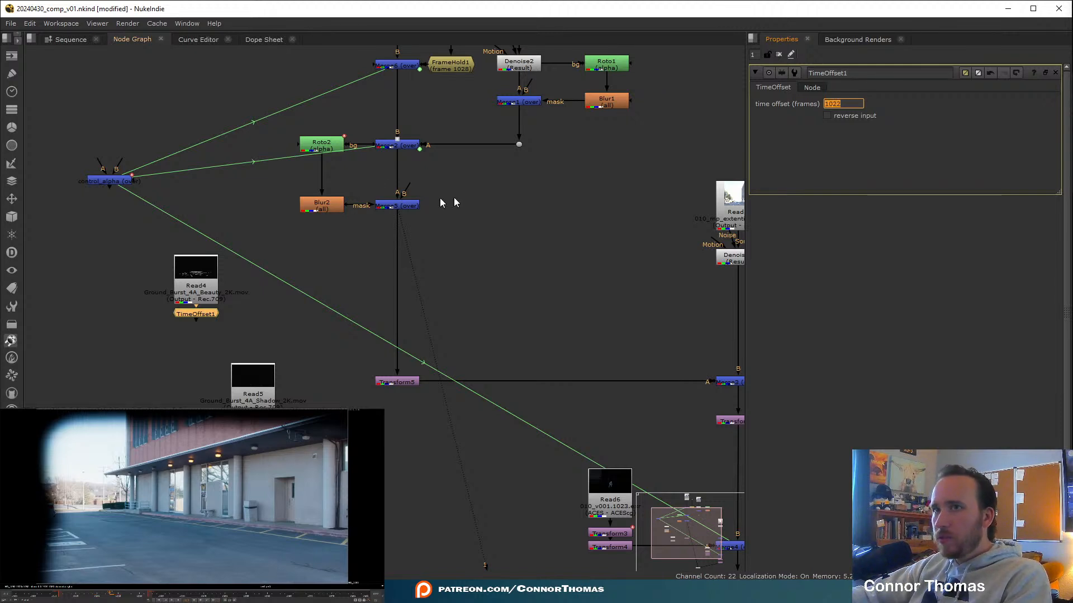
pyautogui.click(474, 308)
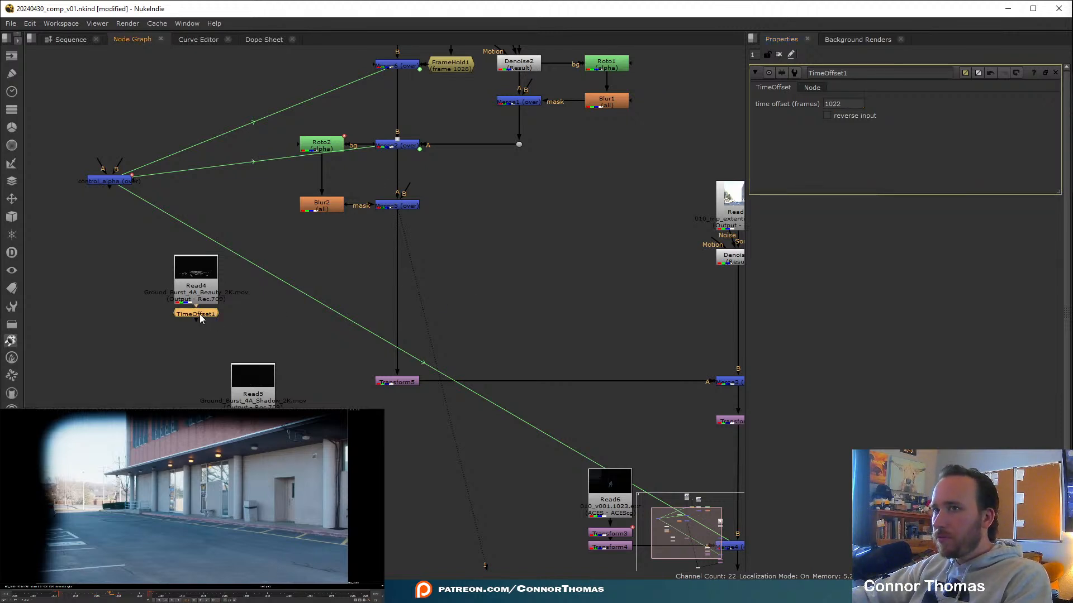
# View the Beauty clip's TimeOffset output at frame 1024 and set its time offset to 1021 frames.
pyautogui.press('1')
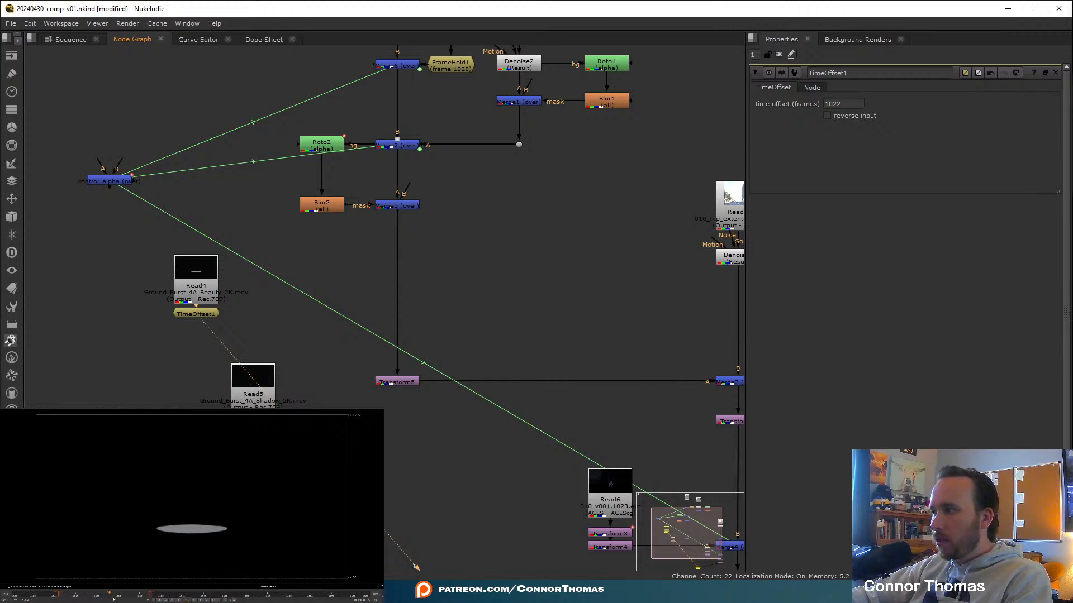
pyautogui.moveTo(113, 598); pyautogui.dragTo(114, 598)
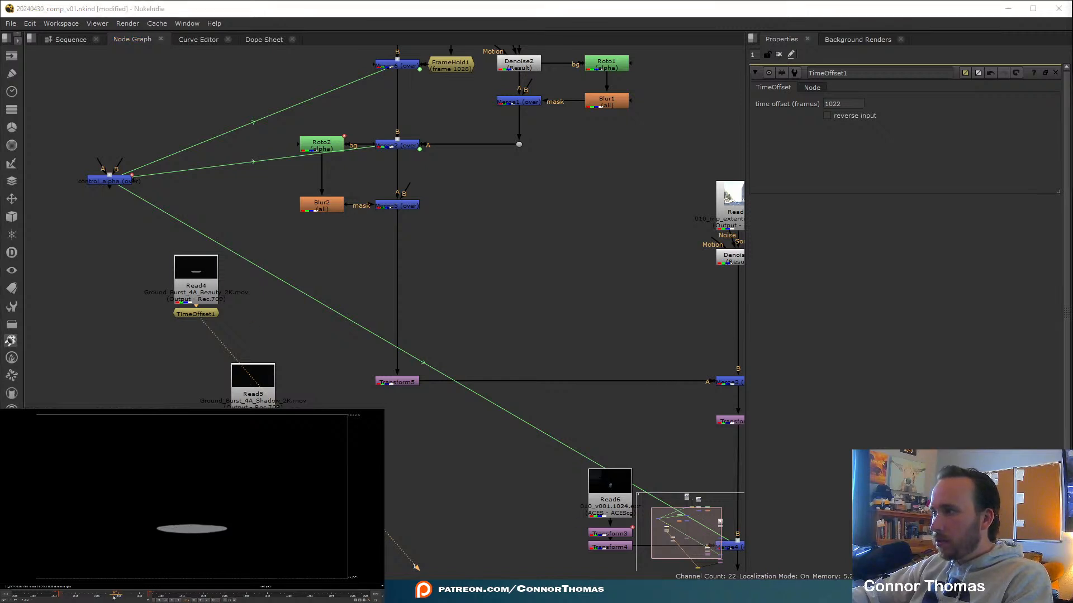
pyautogui.click(198, 313)
pyautogui.click(834, 103)
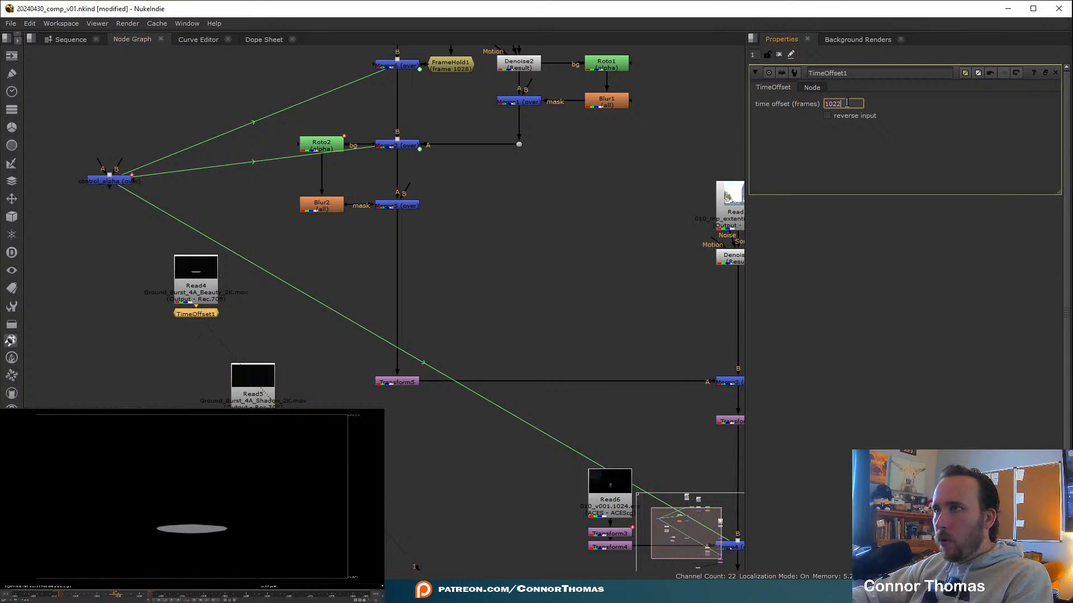
pyautogui.press('Down')
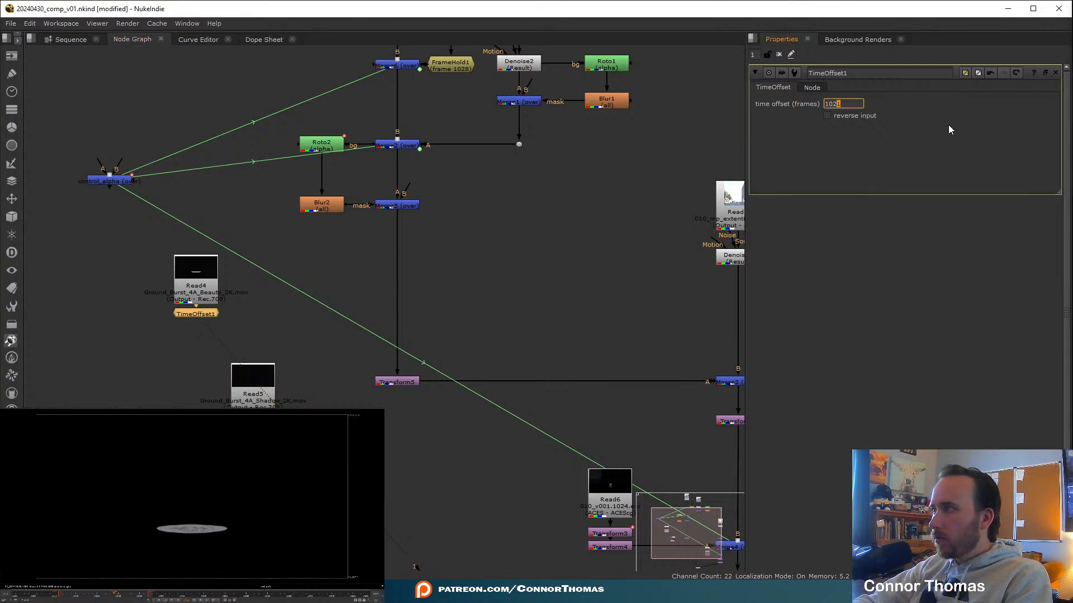
pyautogui.click(534, 276)
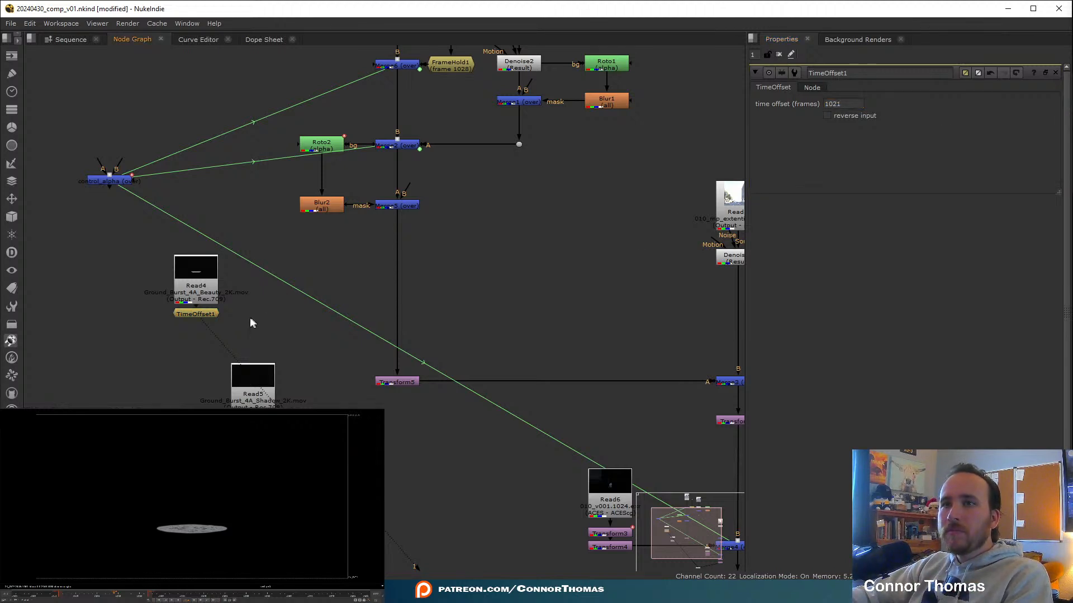
# Merge the retimed Beauty clip over the plate by inserting a Merge node into the main branch above its Transform.
pyautogui.click(208, 314)
pyautogui.press('m')
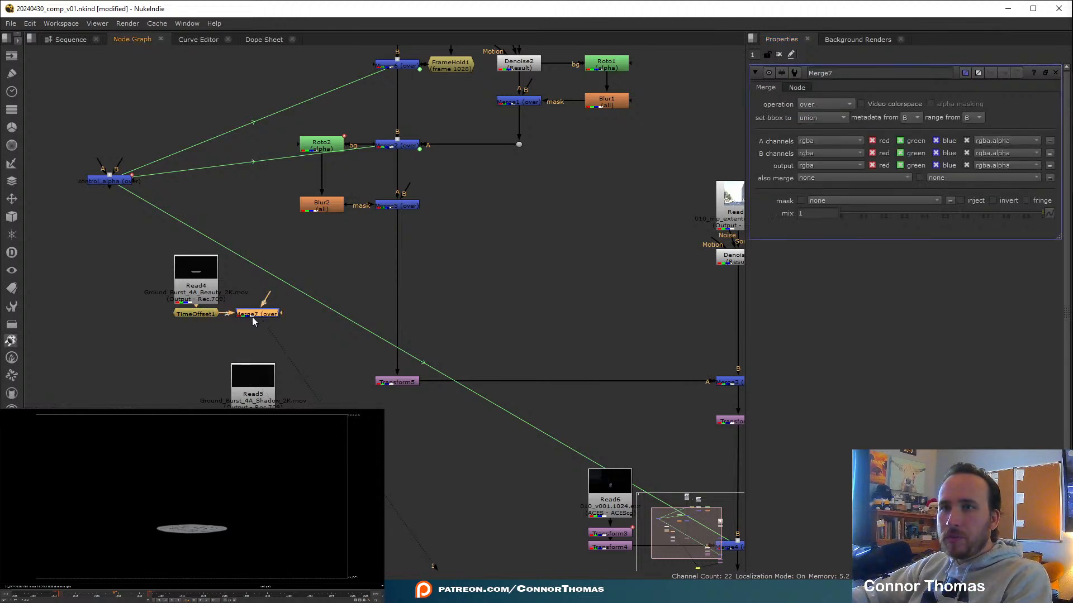
pyautogui.moveTo(252, 317); pyautogui.dragTo(394, 314)
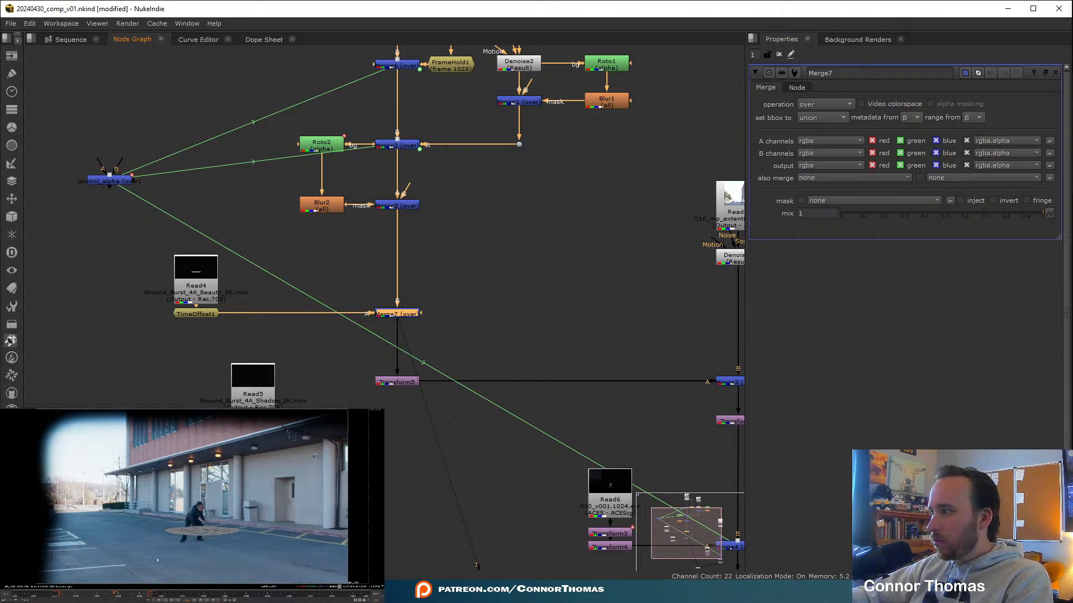
# Add a Transform below the Beauty TimeOffset, scale the burst to 0.82 and translate it to x -66, y -106 under the actor's feet.
pyautogui.moveTo(134, 239); pyautogui.dragTo(248, 344)
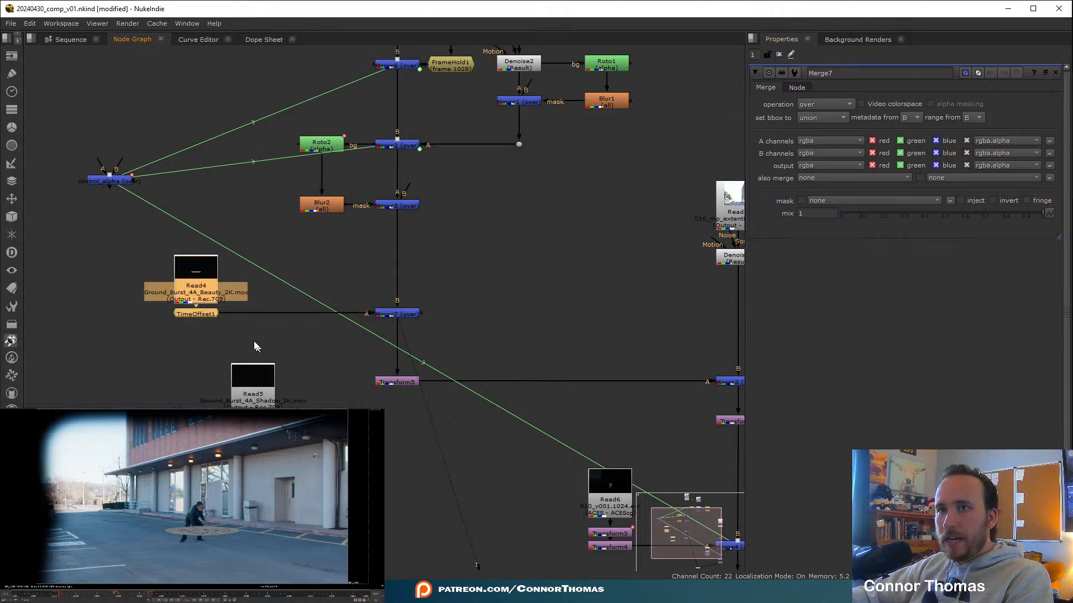
pyautogui.click(186, 314)
pyautogui.press('t')
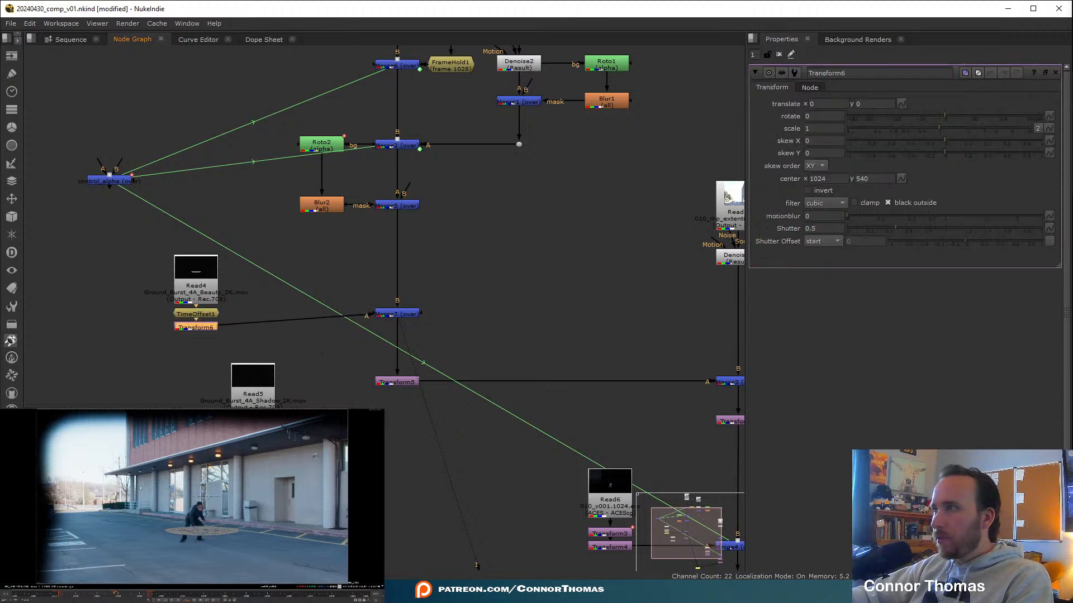
pyautogui.moveTo(211, 507); pyautogui.dragTo(204, 514)
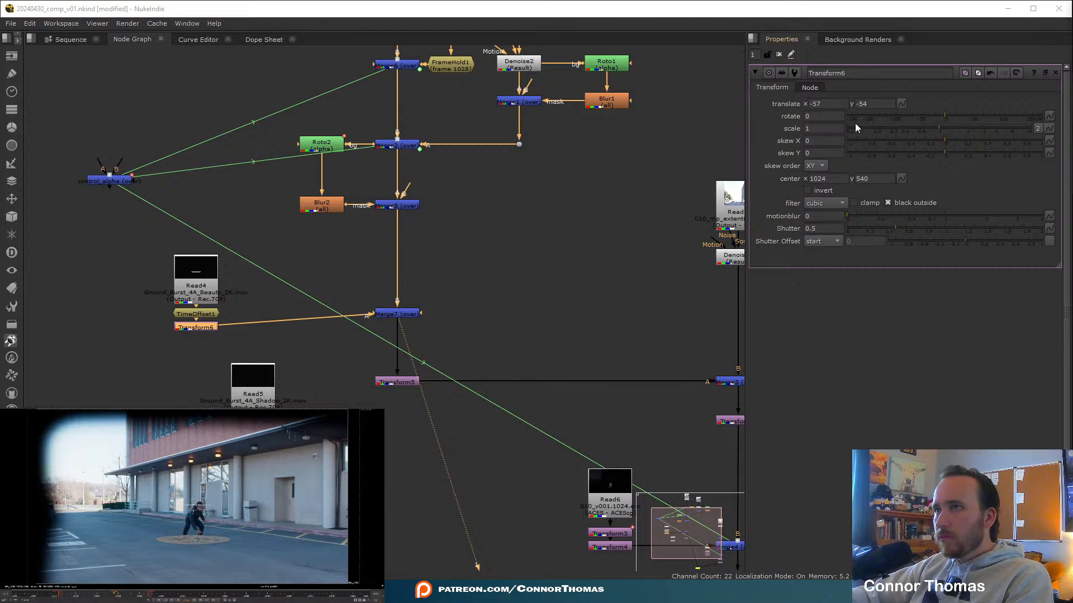
pyautogui.moveTo(936, 127); pyautogui.dragTo(931, 128)
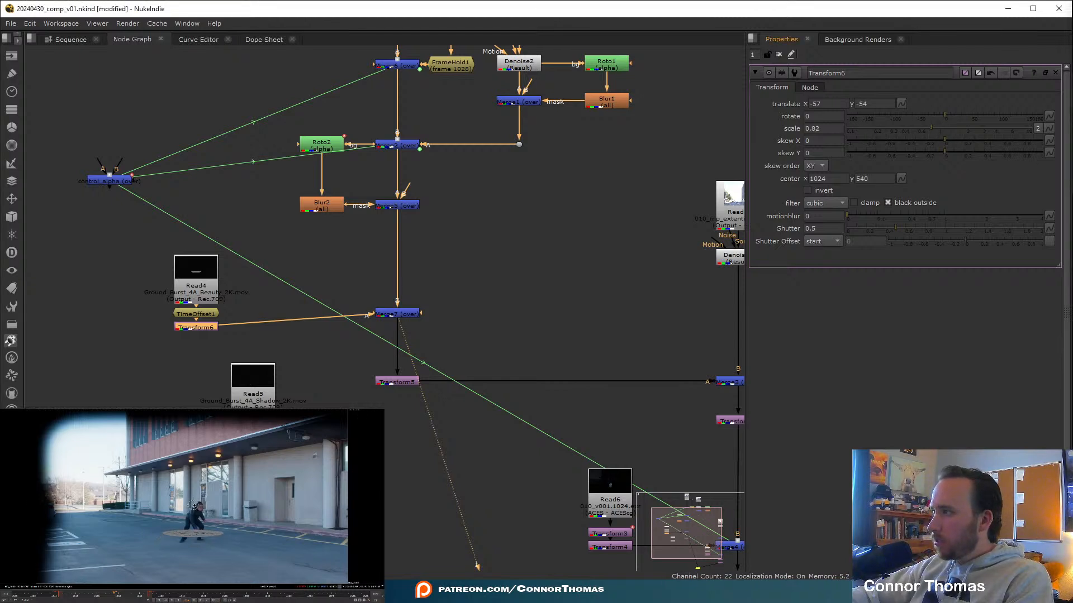
pyautogui.moveTo(193, 505); pyautogui.dragTo(191, 514)
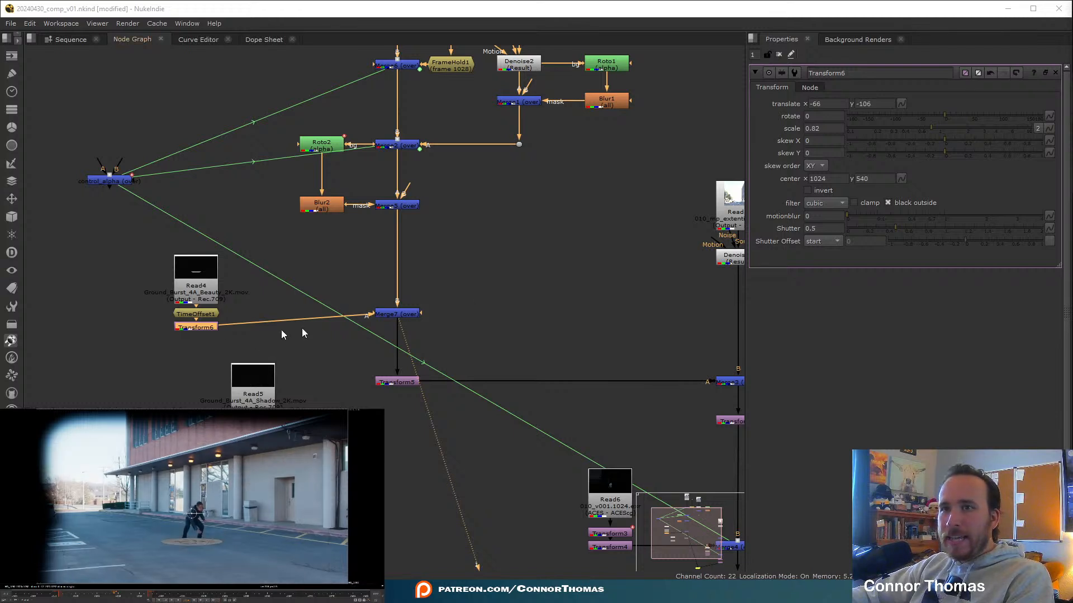
# Line up the Beauty clip's Merge node with its Transform and set its operation to multiply.
pyautogui.moveTo(408, 315); pyautogui.dragTo(407, 326)
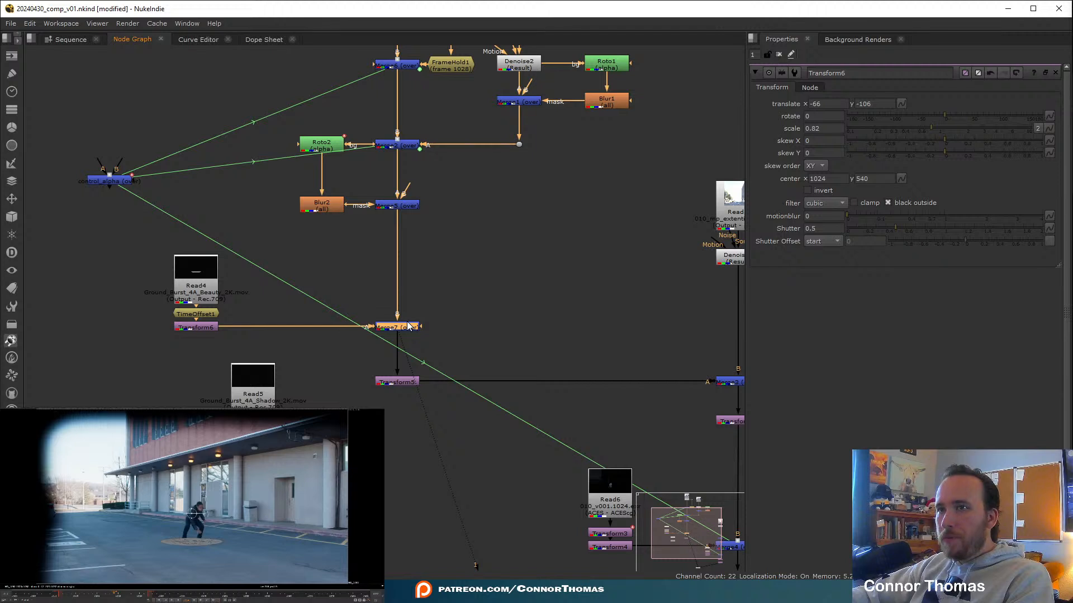
pyautogui.doubleClick(408, 327)
pyautogui.click(806, 104)
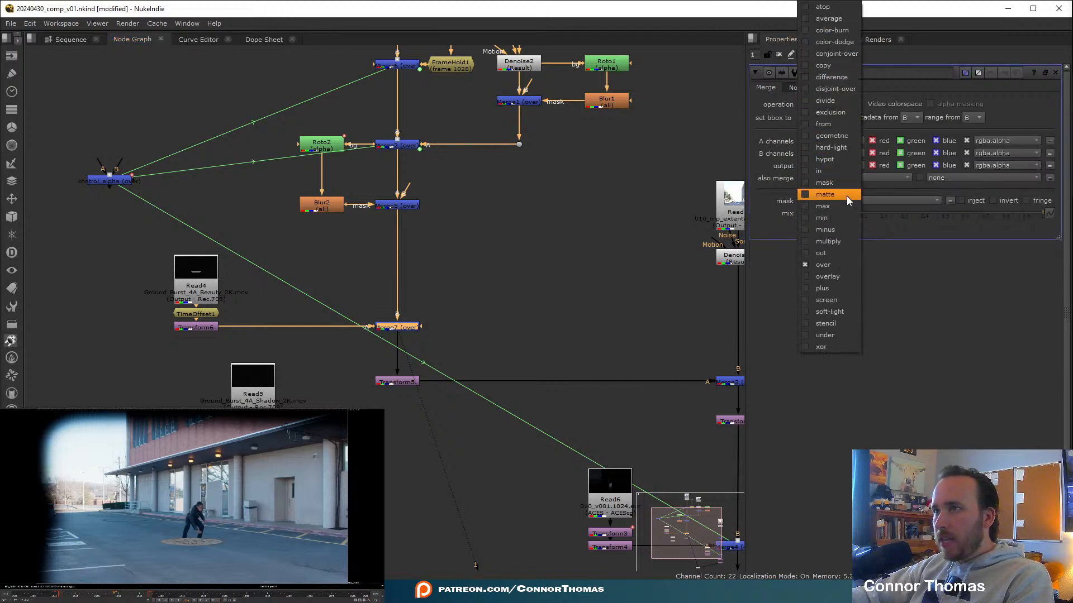
pyautogui.click(837, 241)
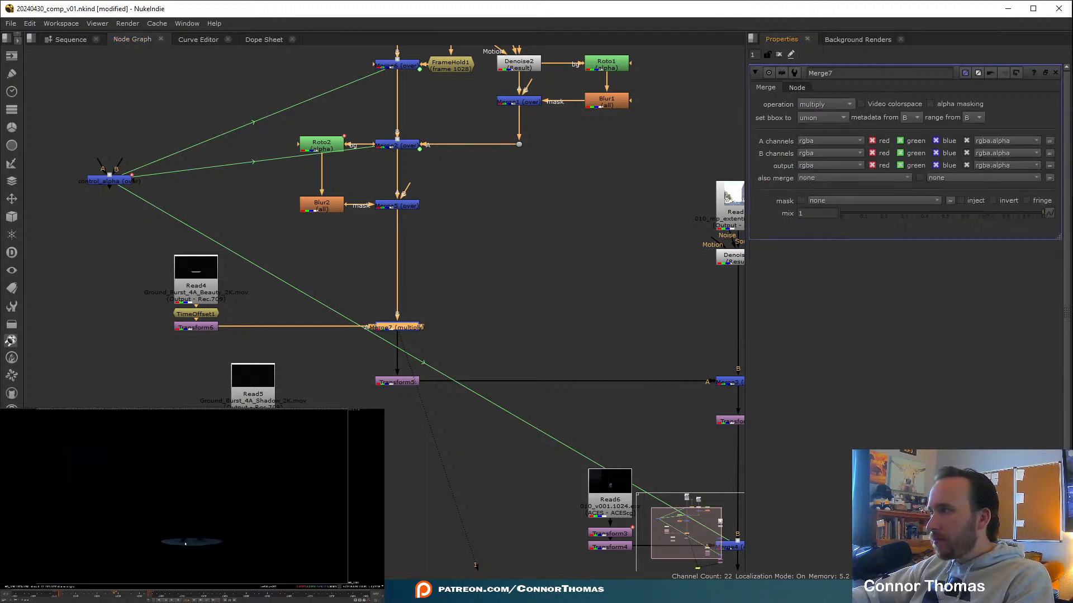
pyautogui.moveTo(143, 521); pyautogui.dragTo(198, 539)
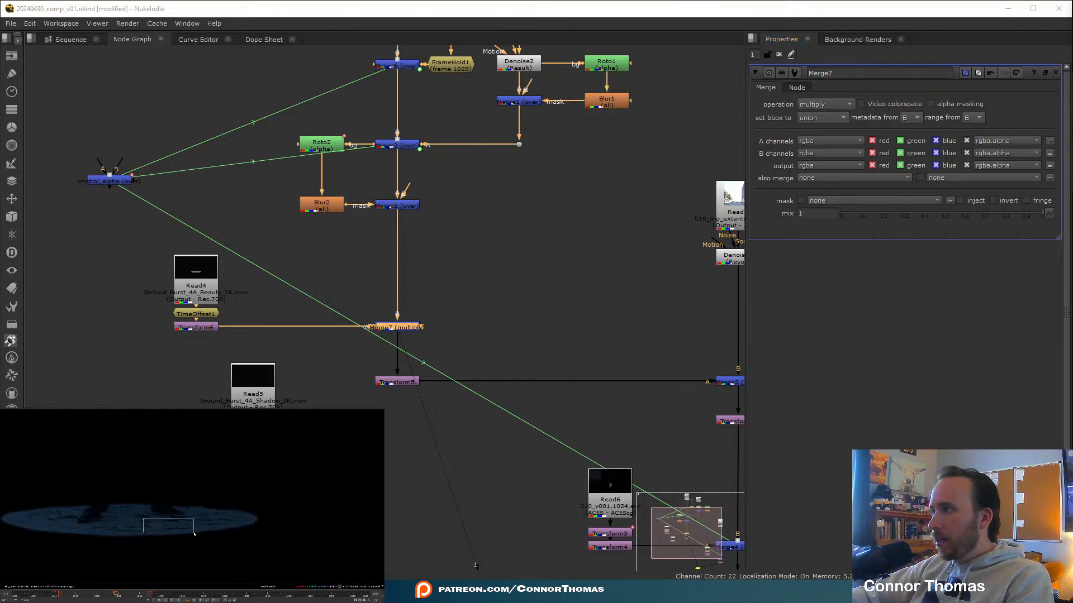
pyautogui.click(819, 103)
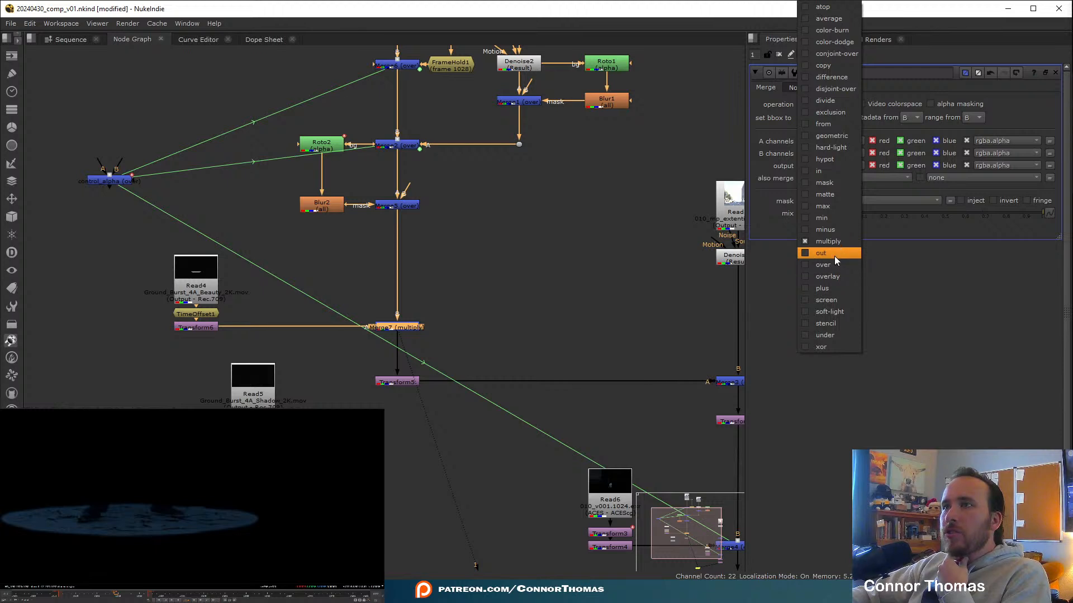
pyautogui.click(957, 336)
# Move the multiply Merge out of the main branch and merge its result over the plate with a new Merge node.
pyautogui.moveTo(395, 329); pyautogui.dragTo(330, 327)
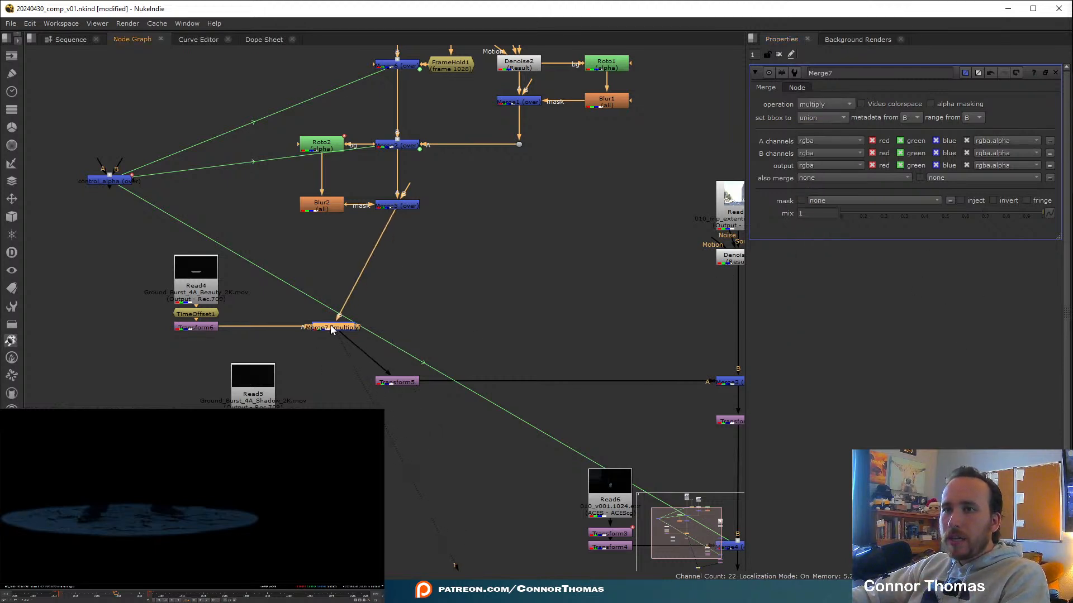
pyautogui.press('m')
pyautogui.moveTo(400, 311); pyautogui.dragTo(397, 205)
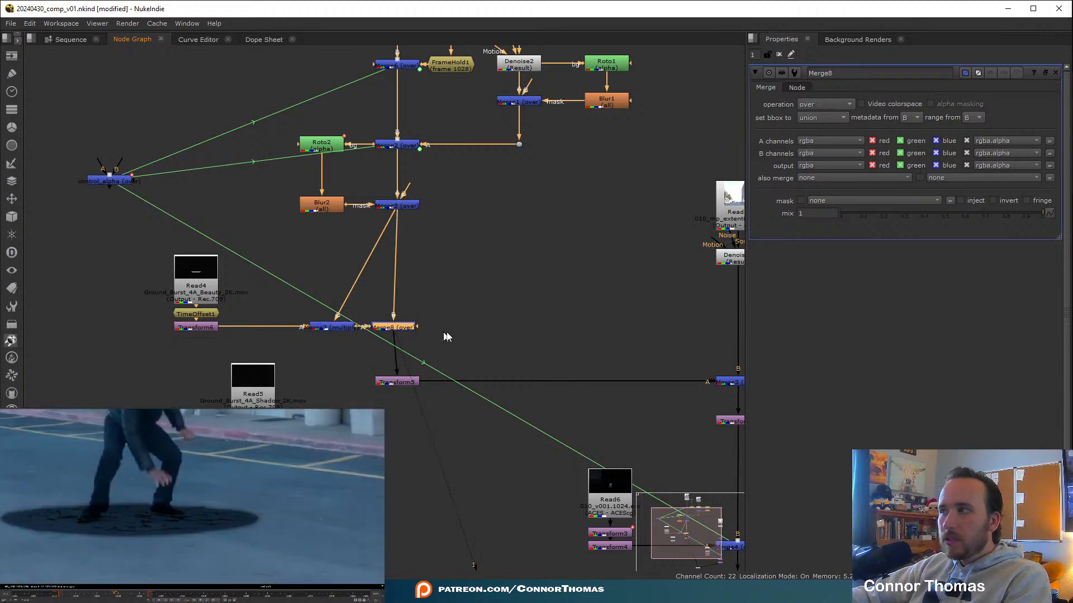
# Add a Grade node below the Beauty clip's Transform, lower its whitepoint to 0.28 and view its output.
pyautogui.click(191, 328)
pyautogui.press('g')
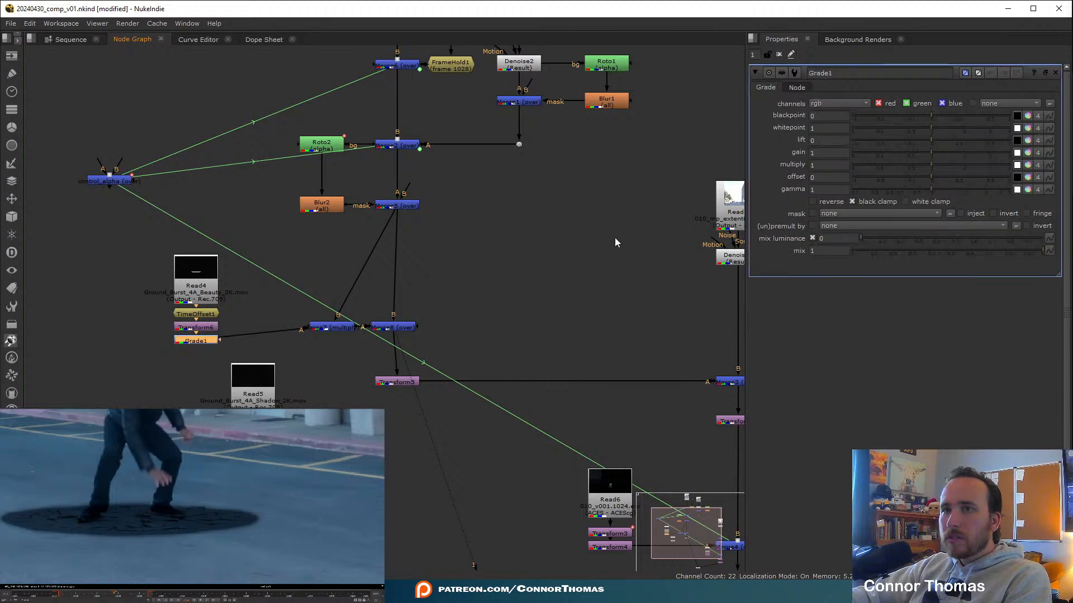
pyautogui.moveTo(936, 129); pyautogui.dragTo(896, 126)
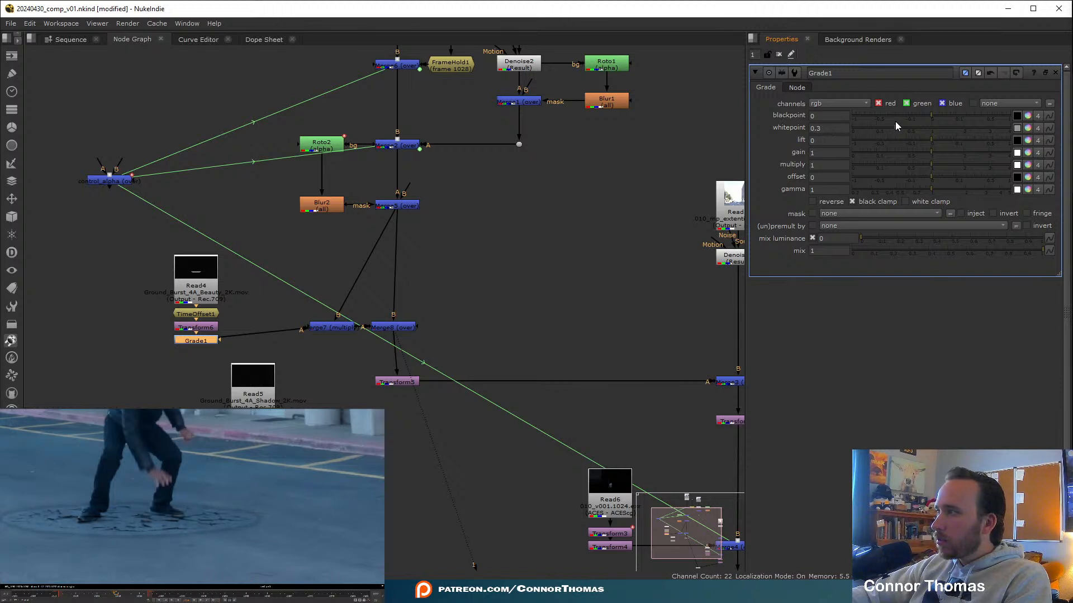
pyautogui.click(202, 342)
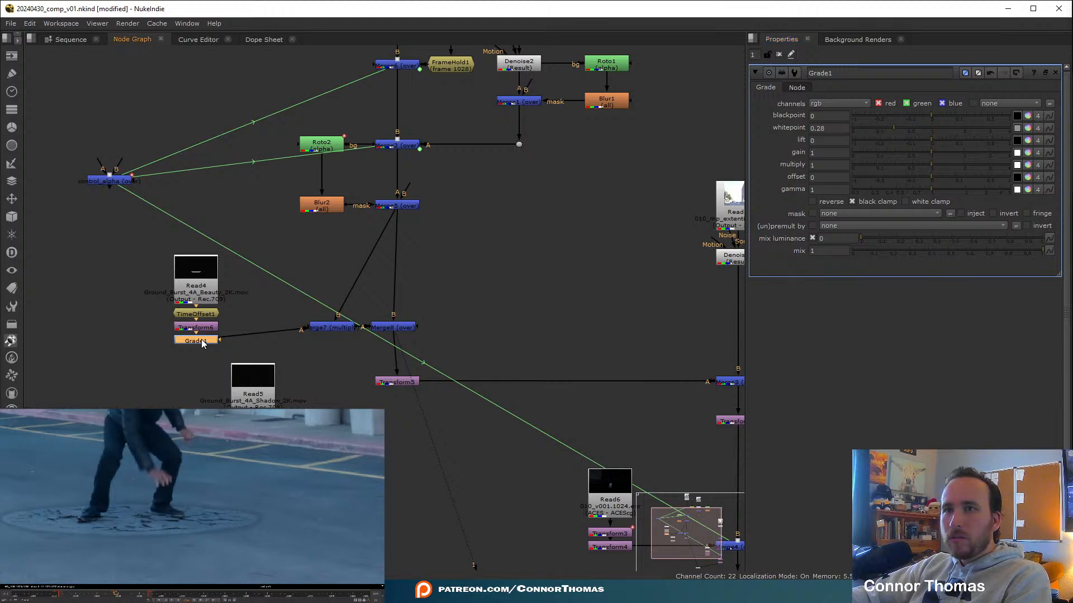
pyautogui.press('1')
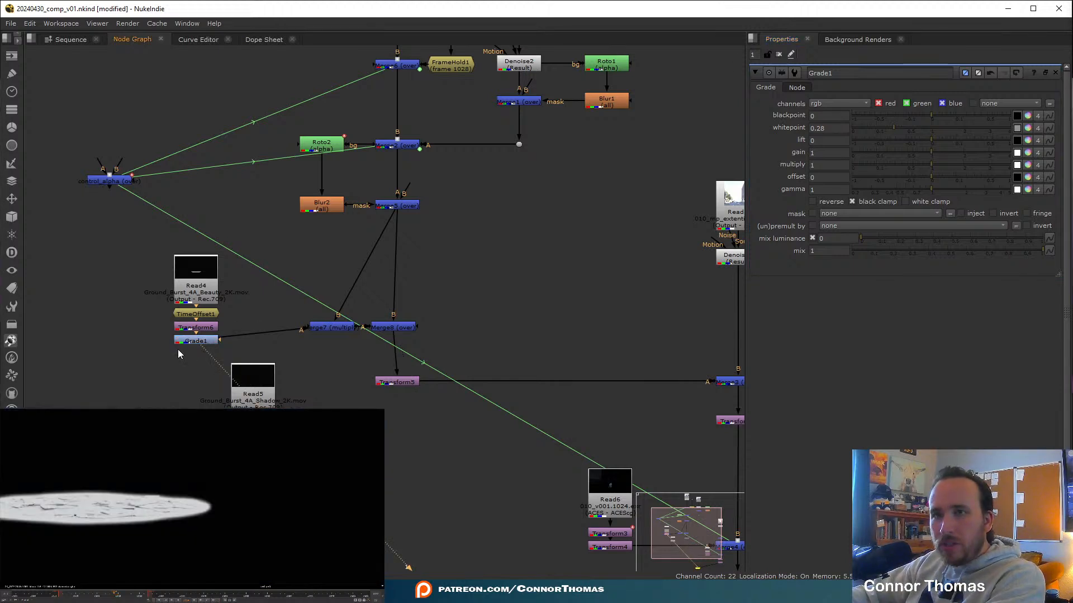
# Reset the Grade node's whitepoint to 1.
pyautogui.click(196, 342)
pyautogui.moveTo(832, 128); pyautogui.dragTo(597, 111)
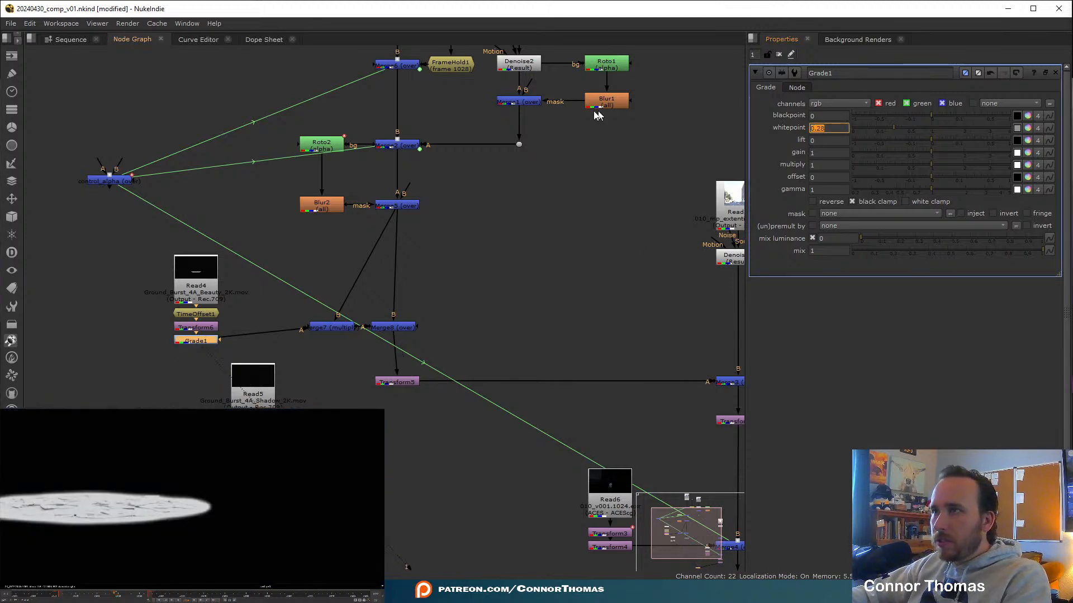
pyautogui.write('0')
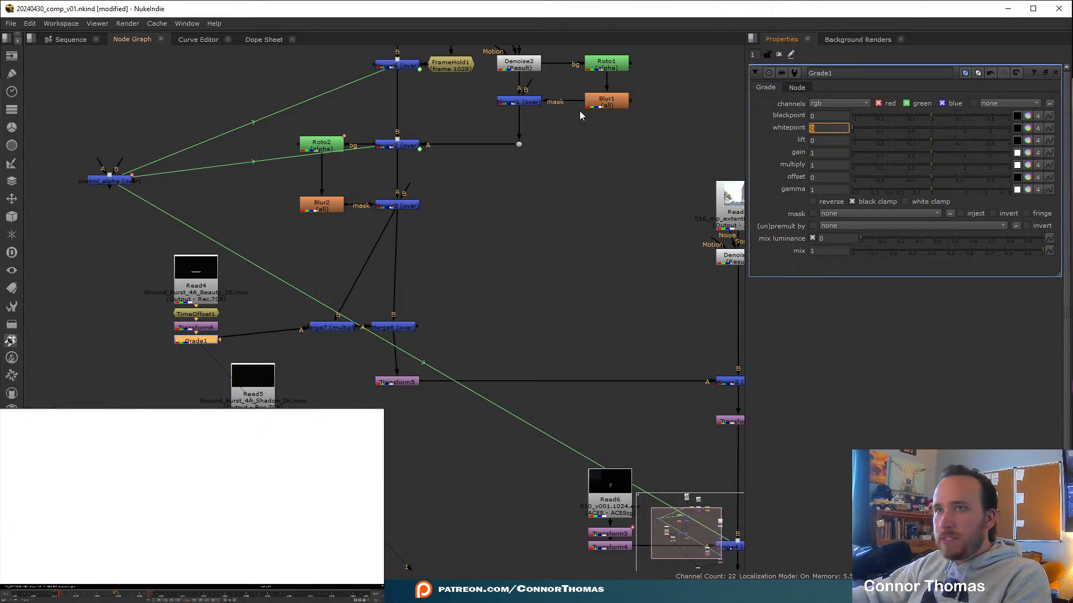
pyautogui.hotkey('ctrl', 'z')
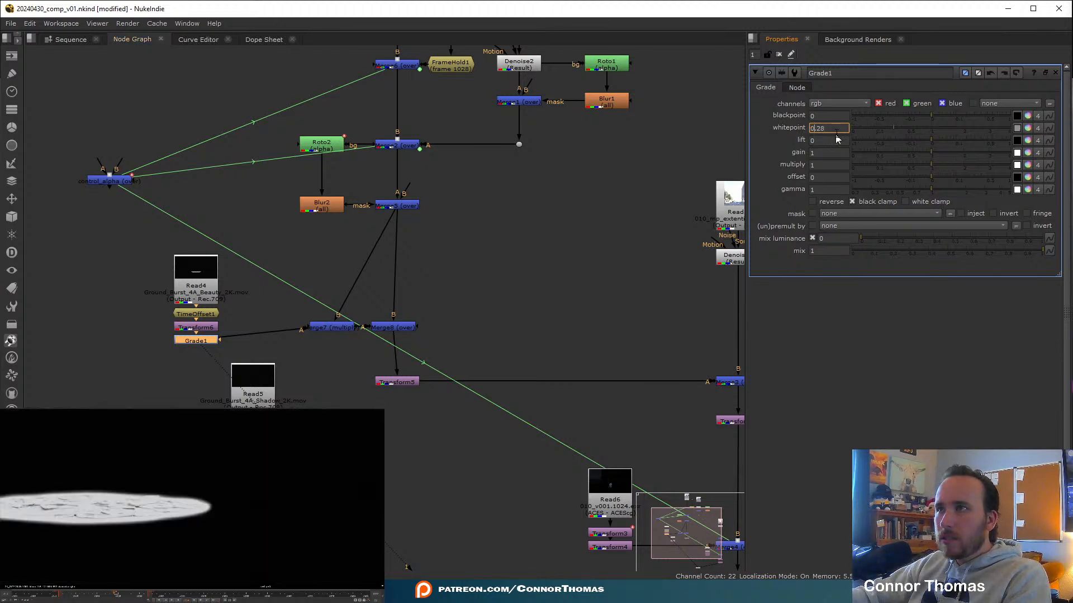
pyautogui.moveTo(836, 131); pyautogui.dragTo(707, 139)
pyautogui.write('1')
pyautogui.click(577, 286)
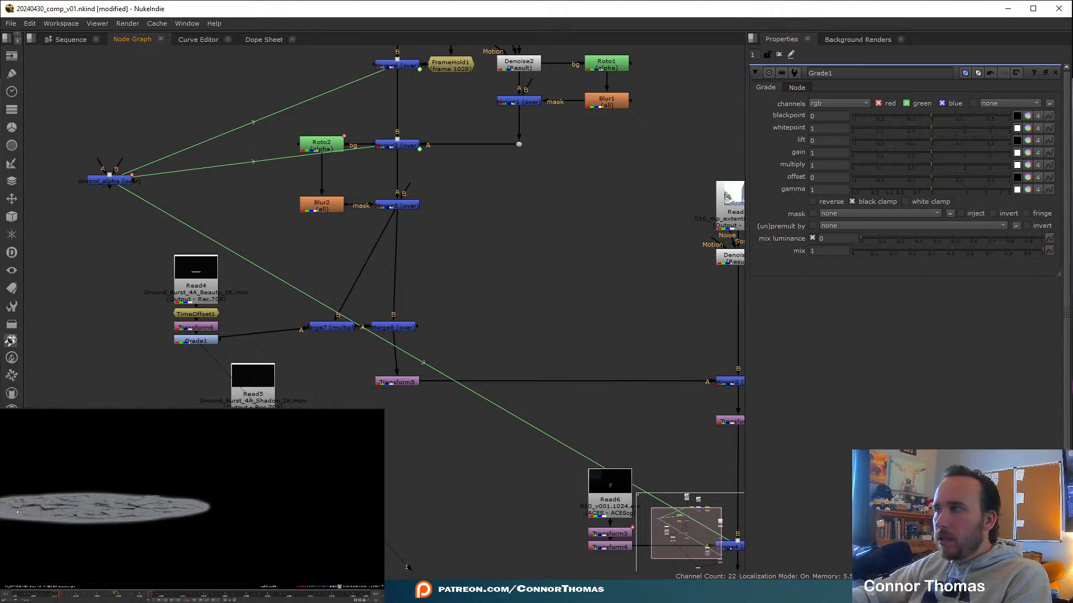
# Sample the Grade's whitepoint from a bright patch of the cracked ground, at about 0.299 red, 0.305 green and 0.321 blue.
pyautogui.click(1017, 129)
pyautogui.scroll(5, 122, 506)
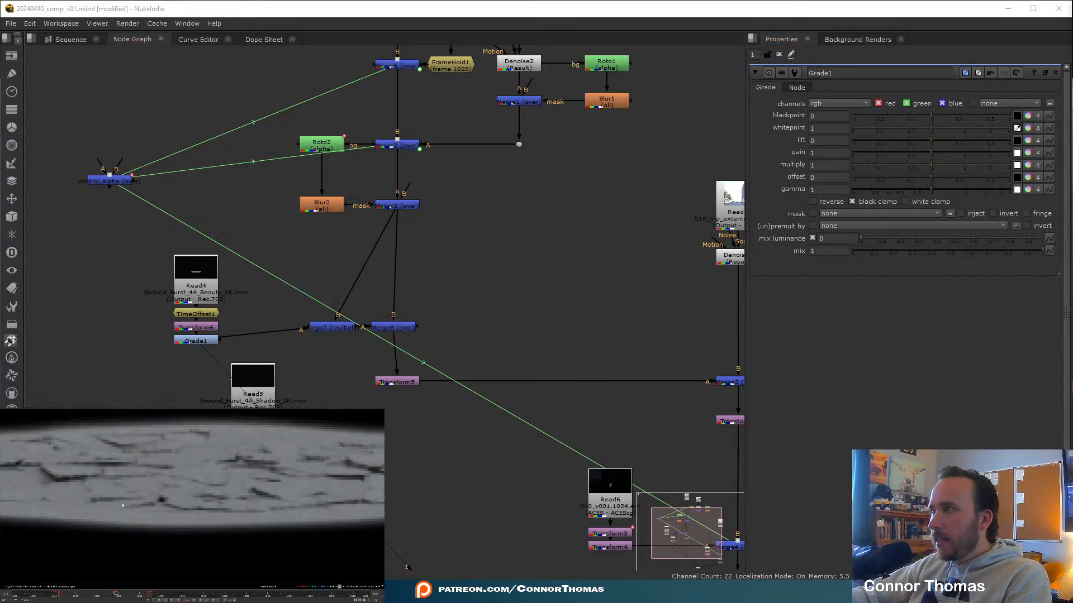
pyautogui.scroll(5, 122, 505)
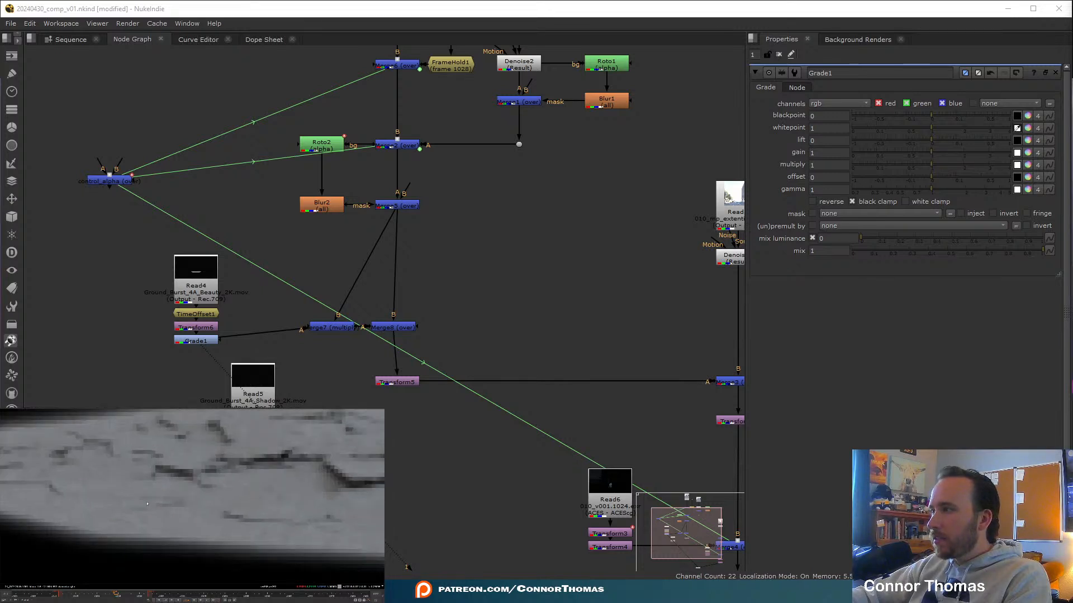
pyautogui.keyDown('ctrl'); pyautogui.click(117, 489); pyautogui.keyUp('ctrl')
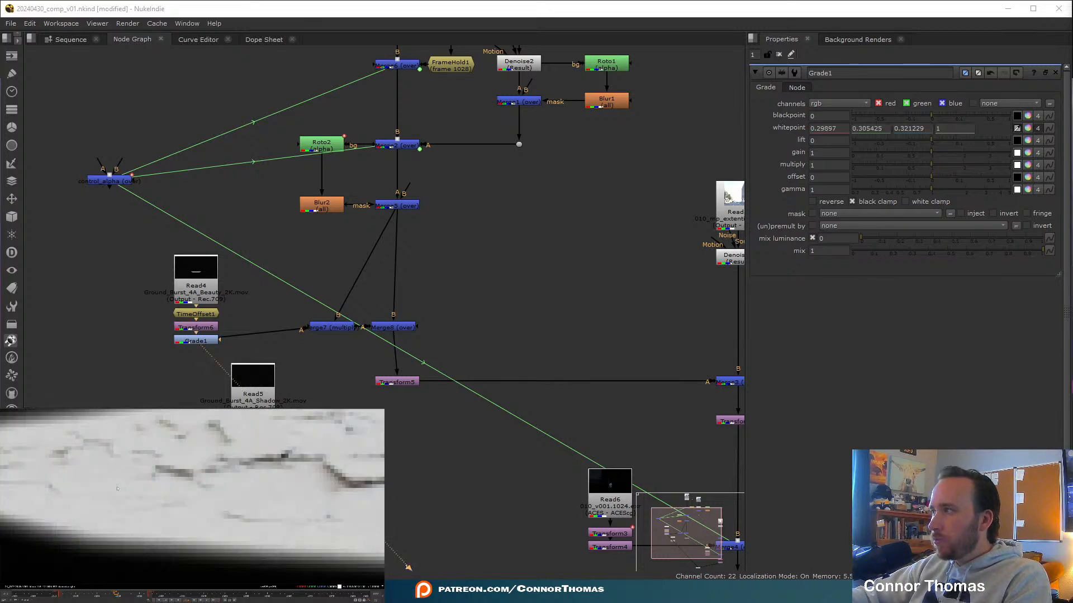
# Close the Grade's properties and view the new over Merge's result around the man's feet.
pyautogui.press('f')
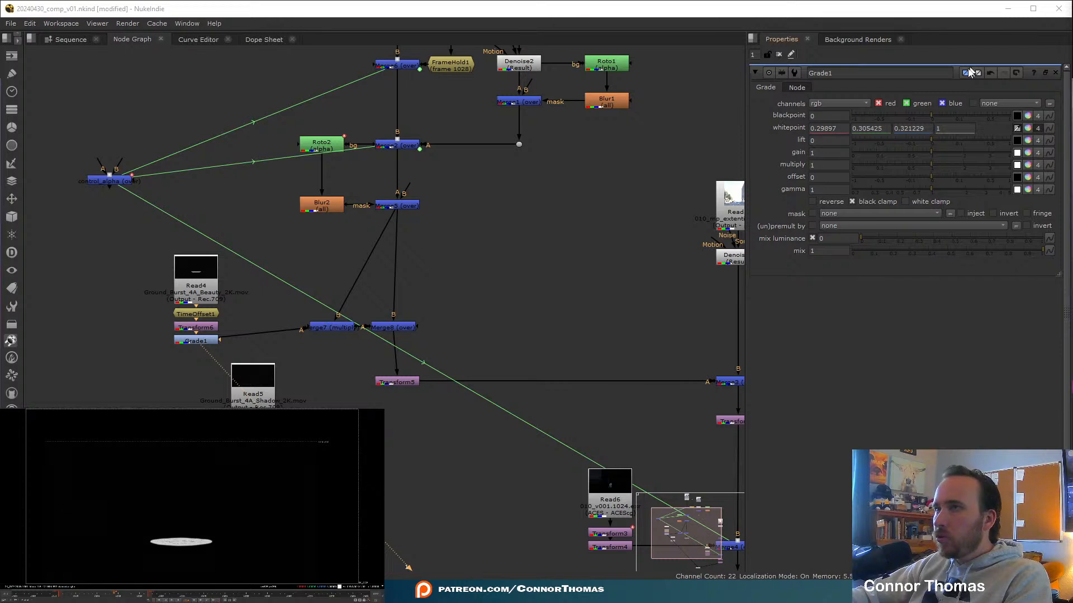
pyautogui.click(778, 54)
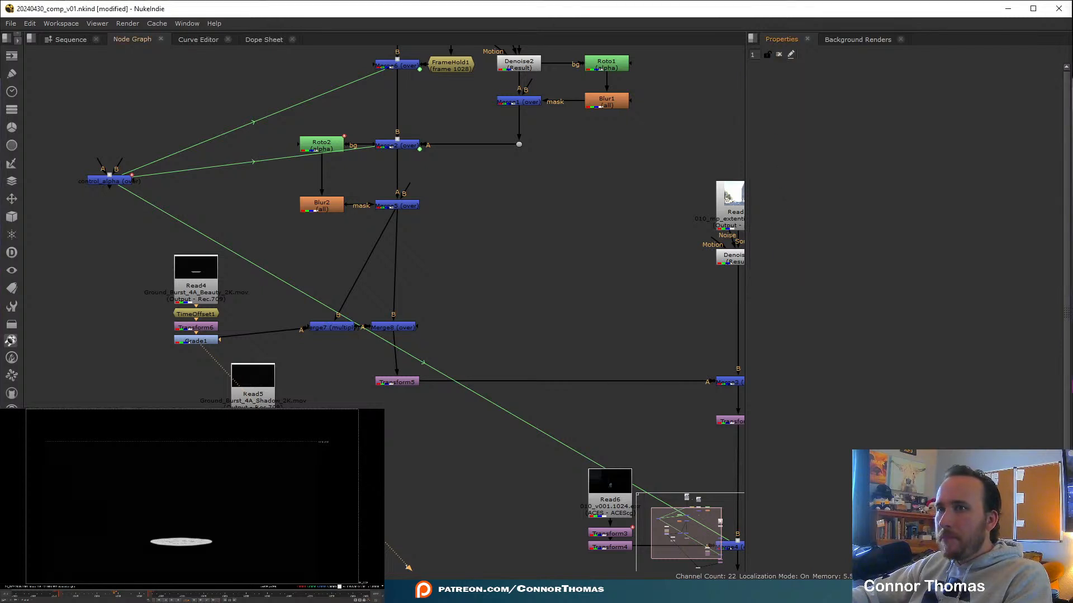
pyautogui.click(399, 329)
pyautogui.press('1')
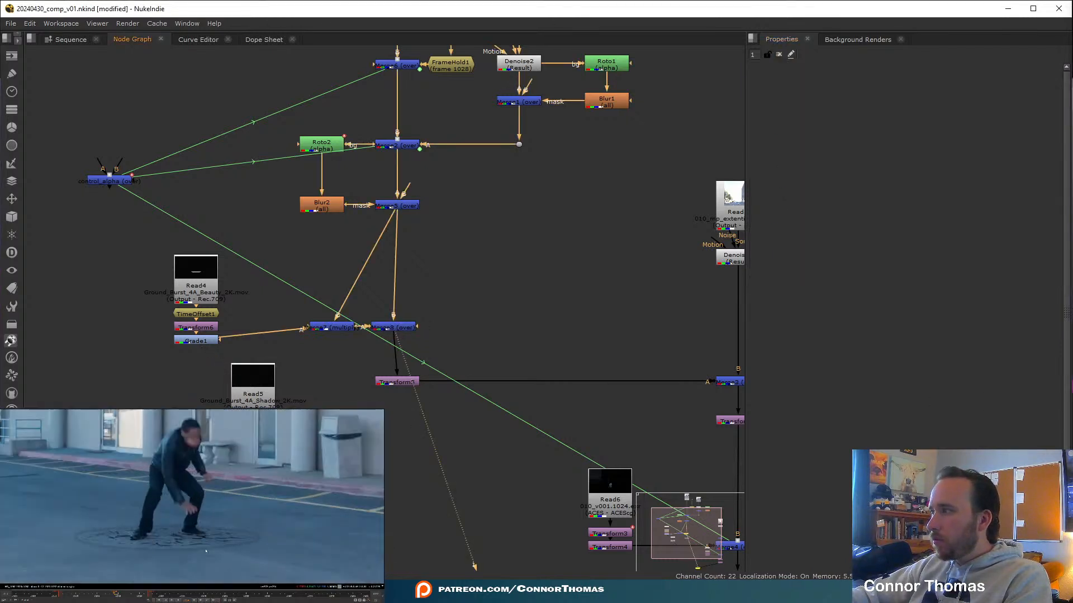
pyautogui.scroll(3, 186, 541)
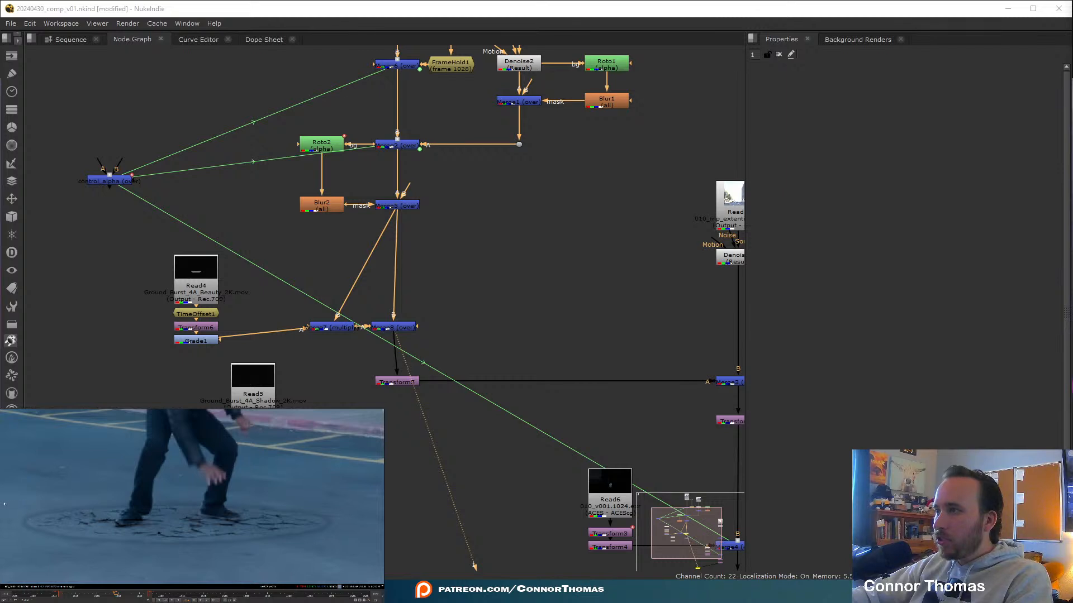
# Try an Erode (fast) node below the Beauty clip's Grade, limited to the alpha channel.
pyautogui.click(202, 339)
pyautogui.press('Tab')
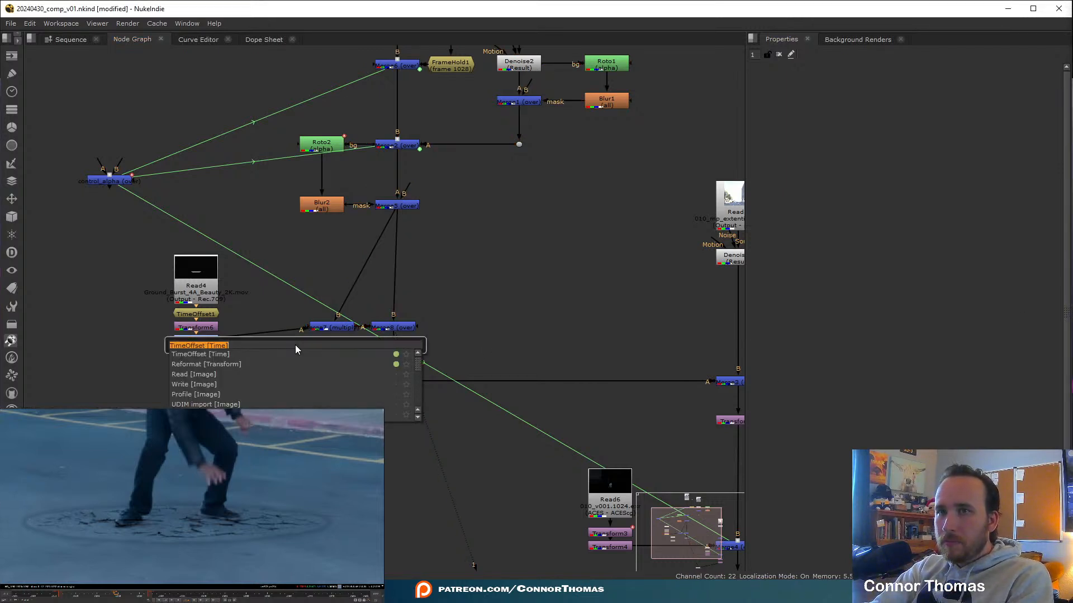
pyautogui.write('erod')
pyautogui.press('Down')
pyautogui.press('Down')
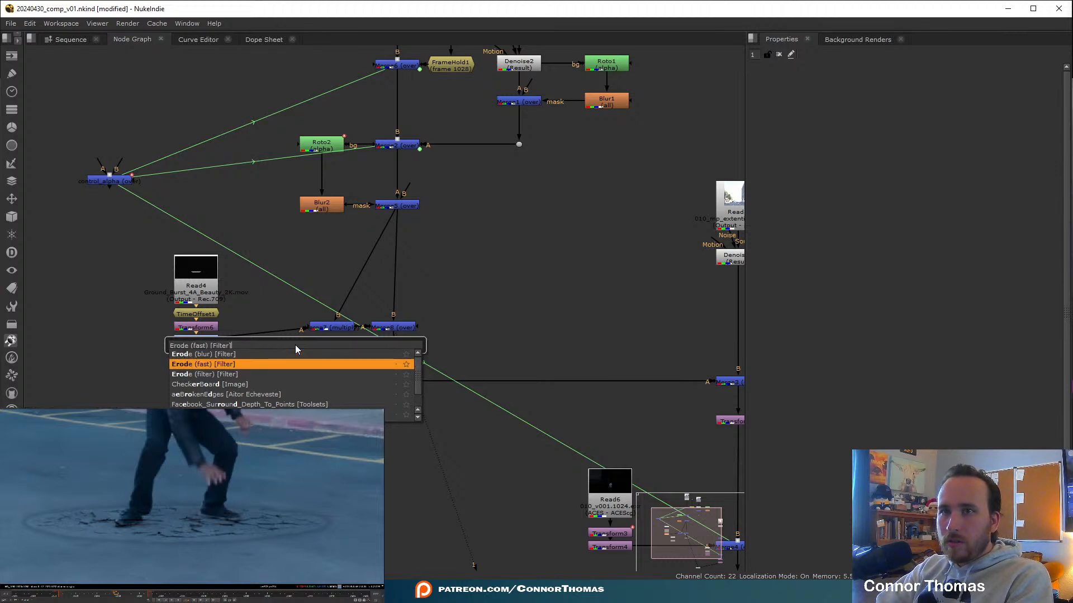
pyautogui.press('Return')
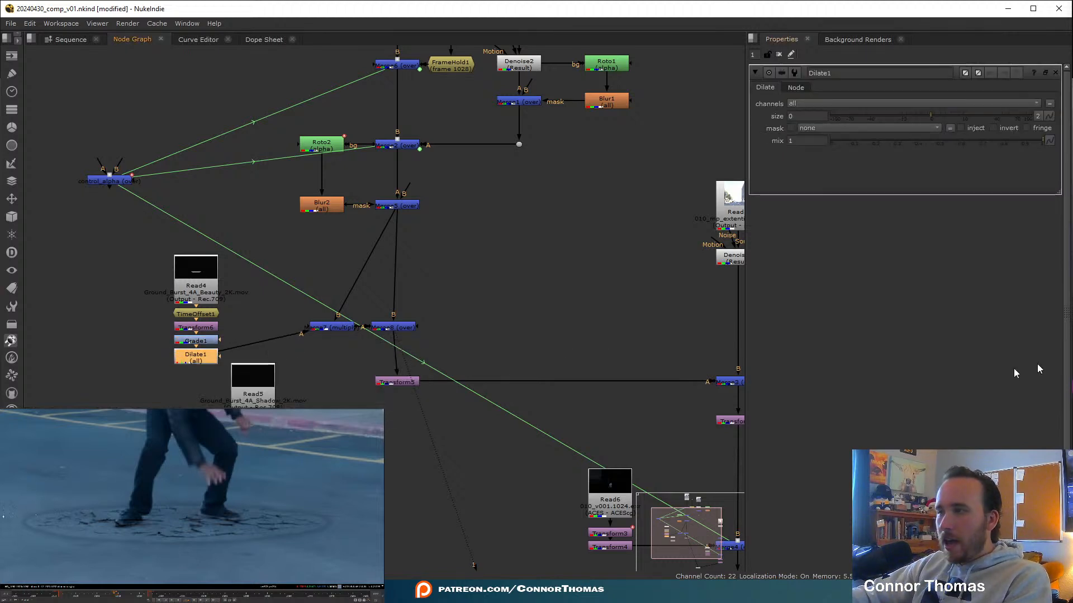
pyautogui.click(825, 104)
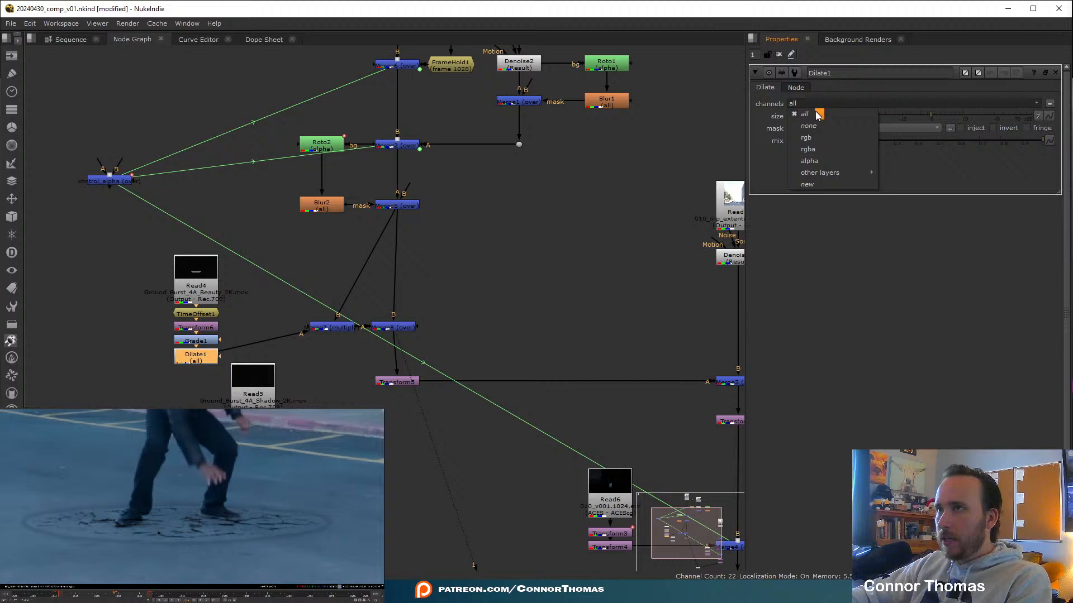
pyautogui.click(824, 159)
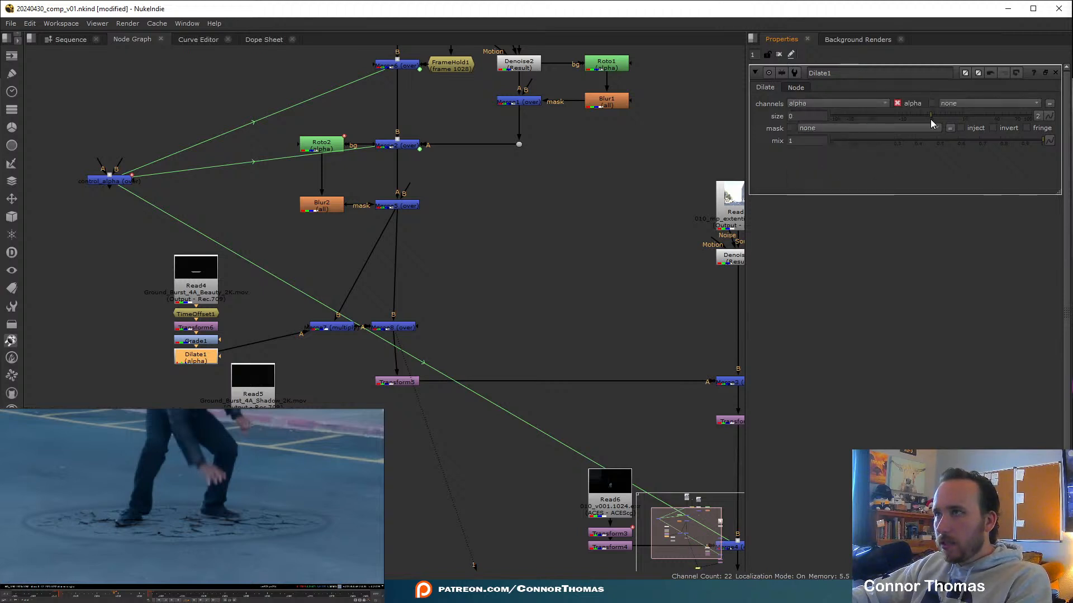
# Try different sizes on the erode node, ending at about -0.5, to tighten the ground burst's edge.
pyautogui.moveTo(930, 119)
pyautogui.mouseDown()
pyautogui.moveTo(906, 117)
pyautogui.moveTo(958, 118)
pyautogui.moveTo(934, 118)
pyautogui.mouseUp()
pyautogui.click(811, 116)
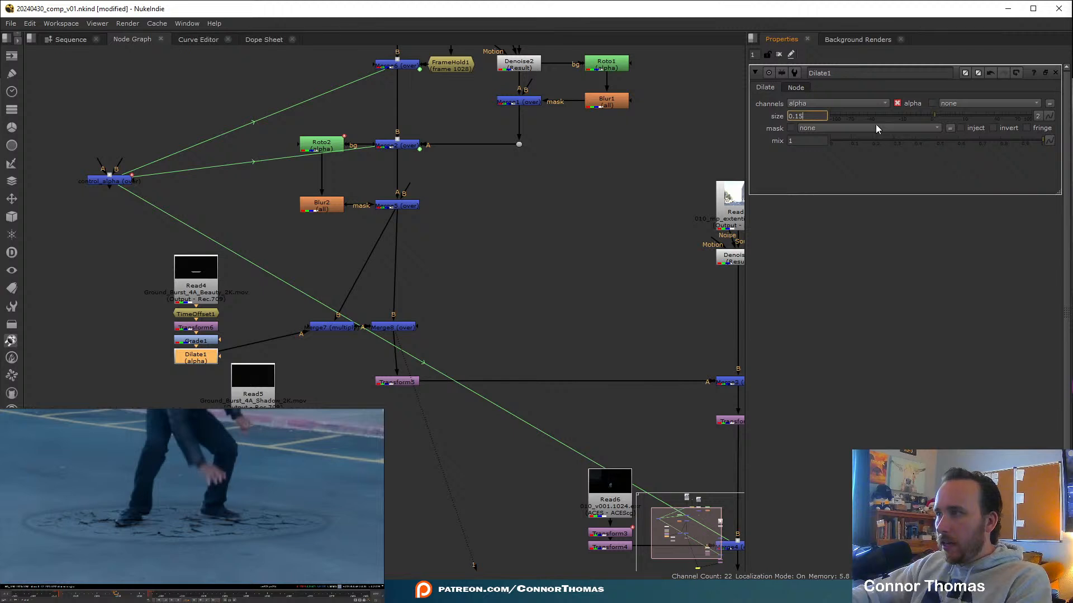
pyautogui.press('Down')
pyautogui.press('Down')
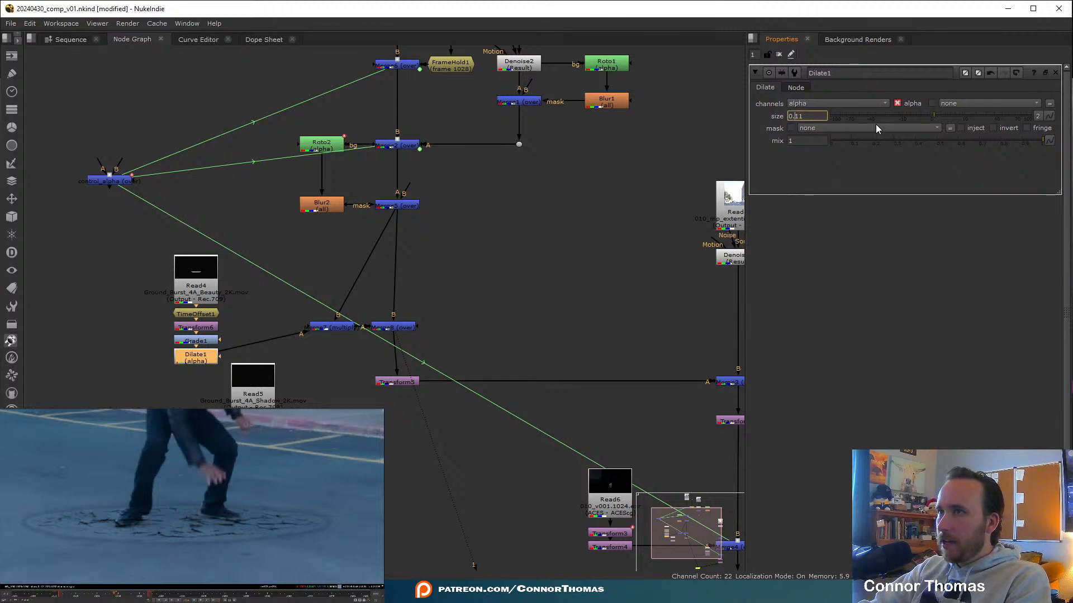
pyautogui.press('Left')
pyautogui.press('Down')
pyautogui.press('Down')
pyautogui.press('Down')
pyautogui.press('Down')
pyautogui.press('Down')
pyautogui.press('Down')
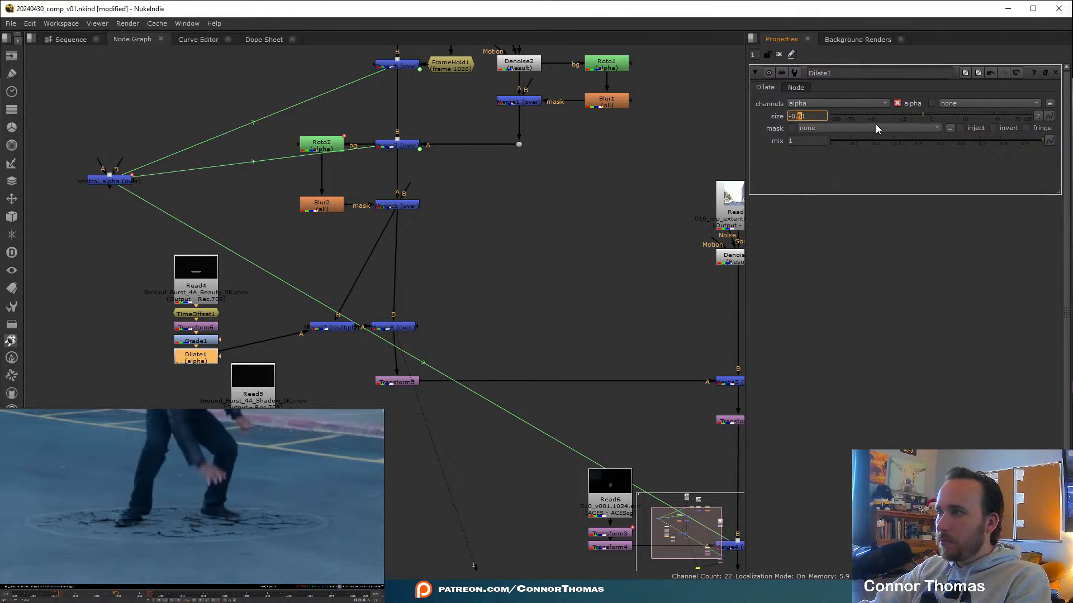
pyautogui.press('Up')
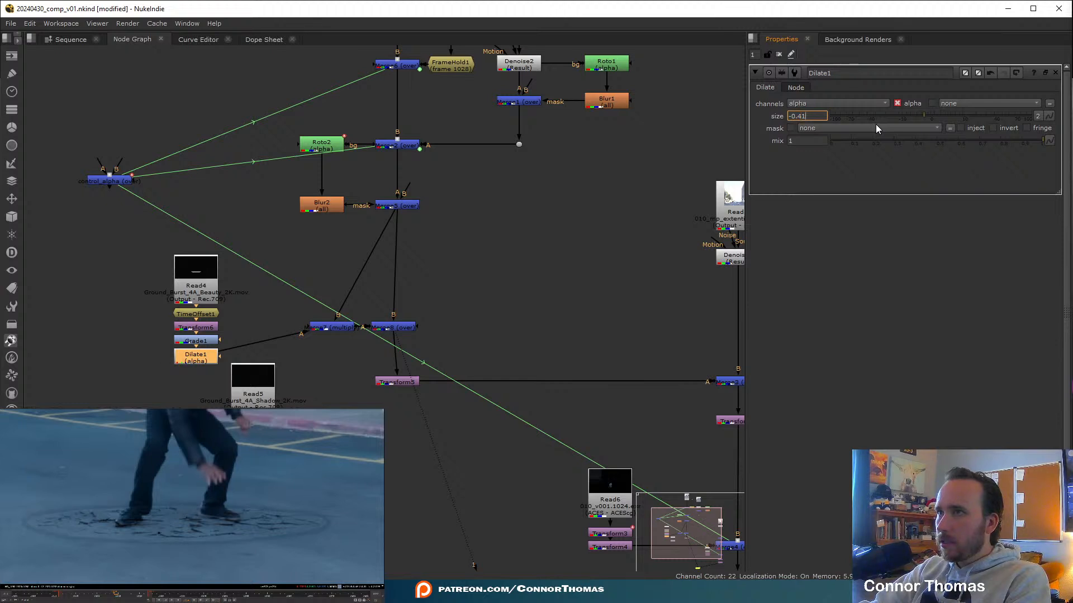
pyautogui.press('Right')
pyautogui.press('Down')
pyautogui.press('Down')
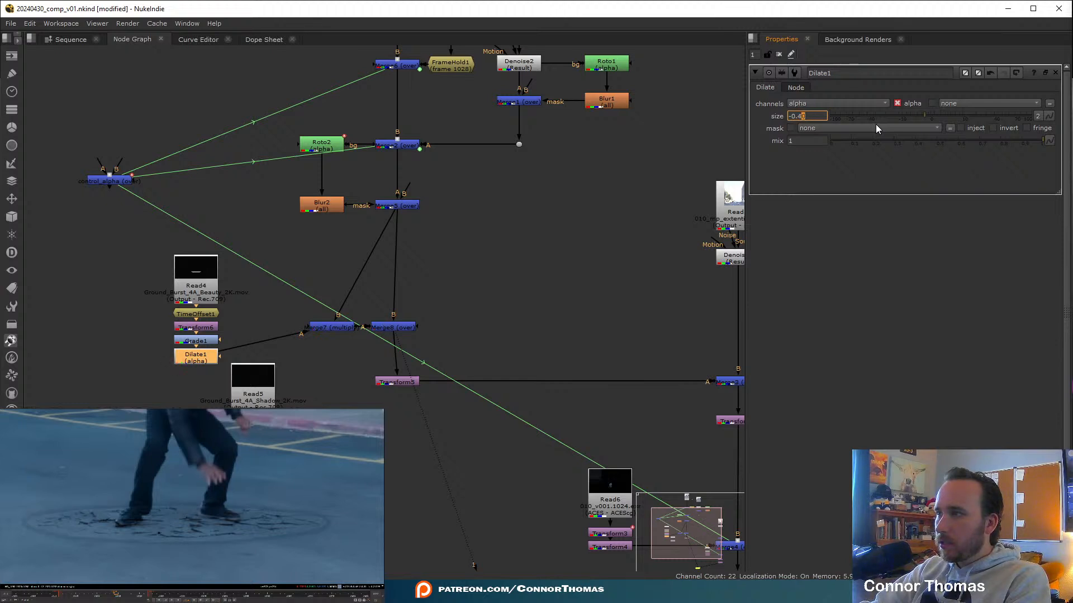
pyautogui.press('Down')
pyautogui.press('Down')
pyautogui.press('Down')
pyautogui.press('Down')
pyautogui.press('Down')
pyautogui.press('Down')
pyautogui.press('Down')
pyautogui.press('Down')
pyautogui.press('Down')
pyautogui.press('Down')
pyautogui.press('Down')
pyautogui.press('Down')
pyautogui.press('Down')
pyautogui.press('Down')
pyautogui.press('Down')
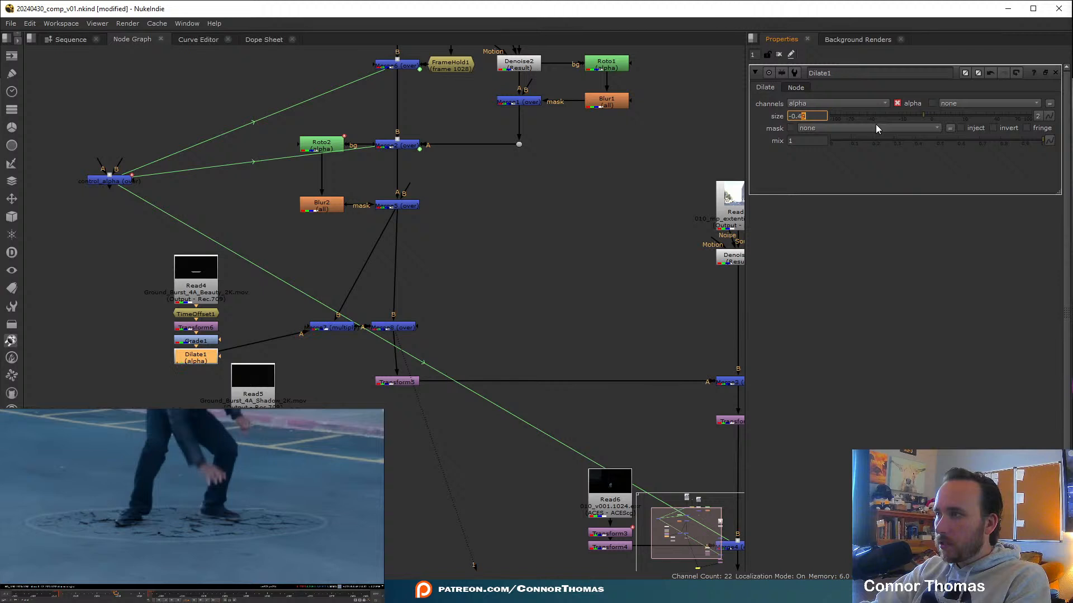
pyautogui.press('Up')
pyautogui.press('Up')
pyautogui.press('Up')
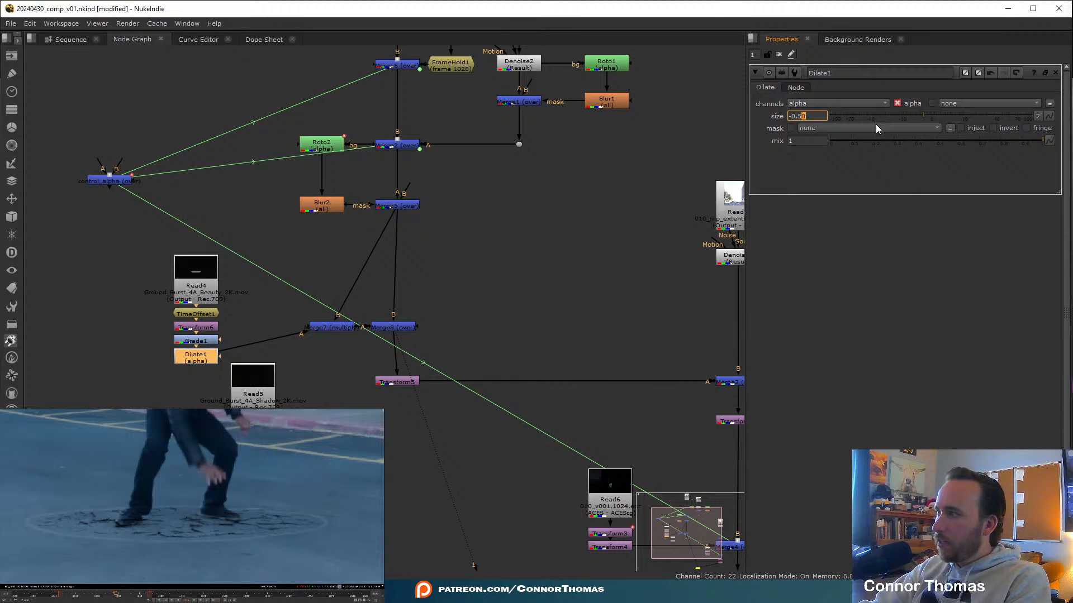
pyautogui.press('Up')
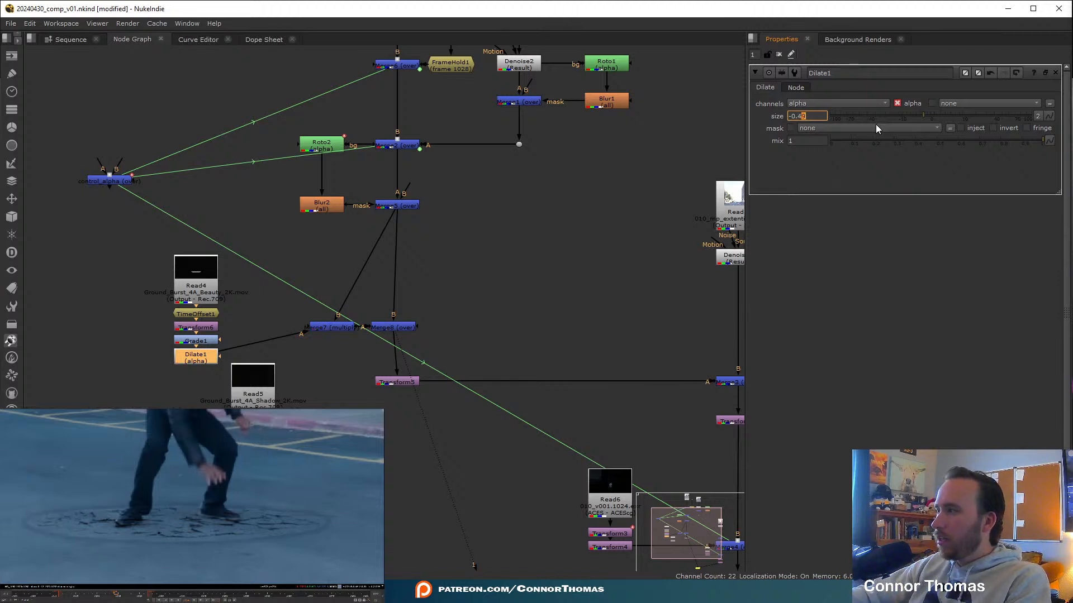
# Delete the erode node and inspect the Grade's output across the cracked ground ellipse.
pyautogui.click(1054, 73)
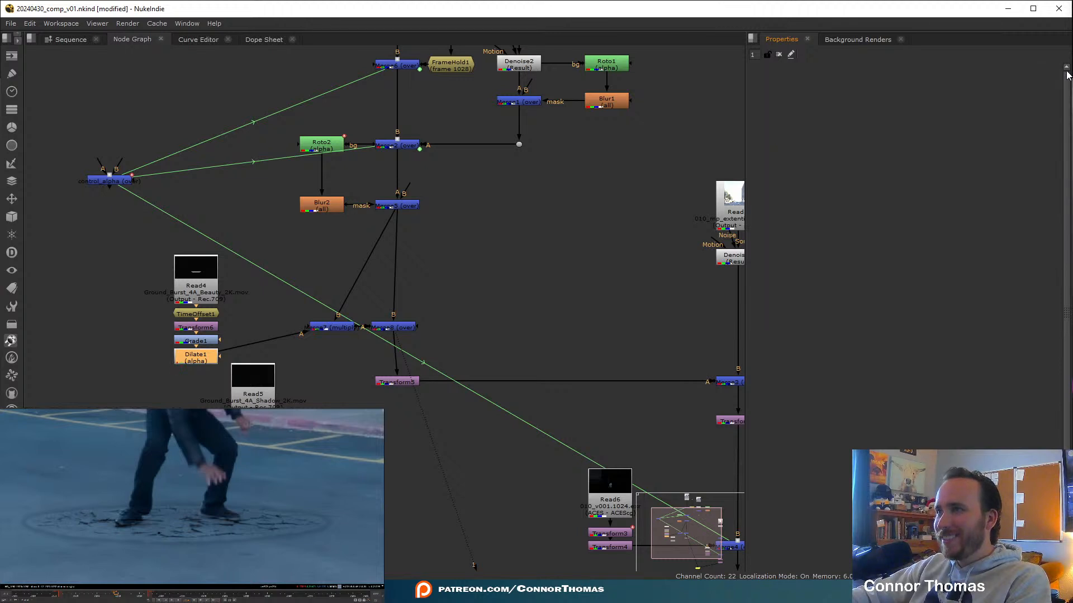
pyautogui.press('Delete')
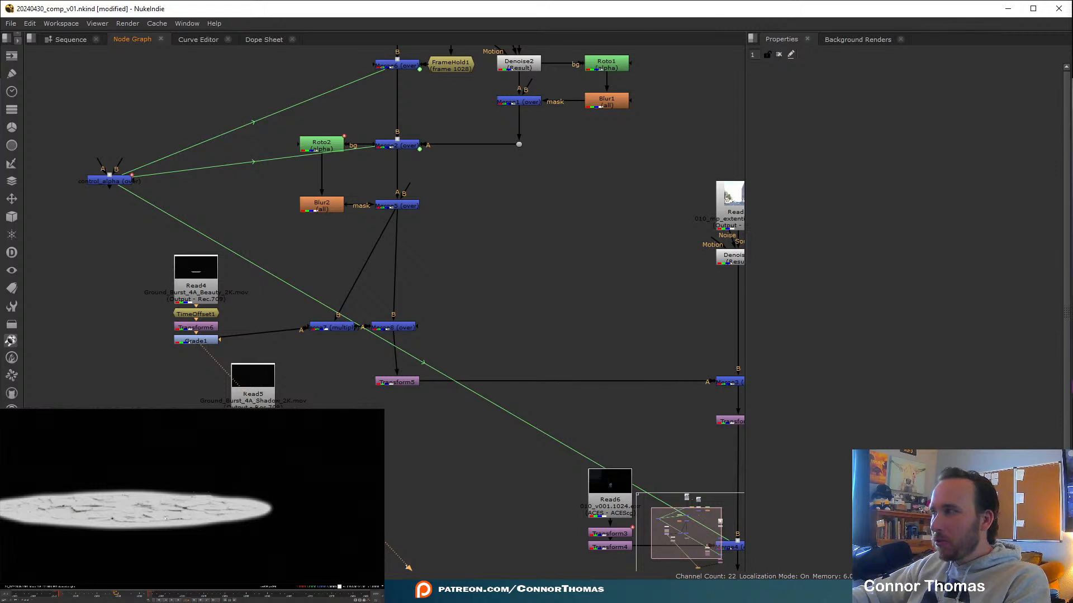
pyautogui.moveTo(165, 518); pyautogui.dragTo(237, 507, button='middle')
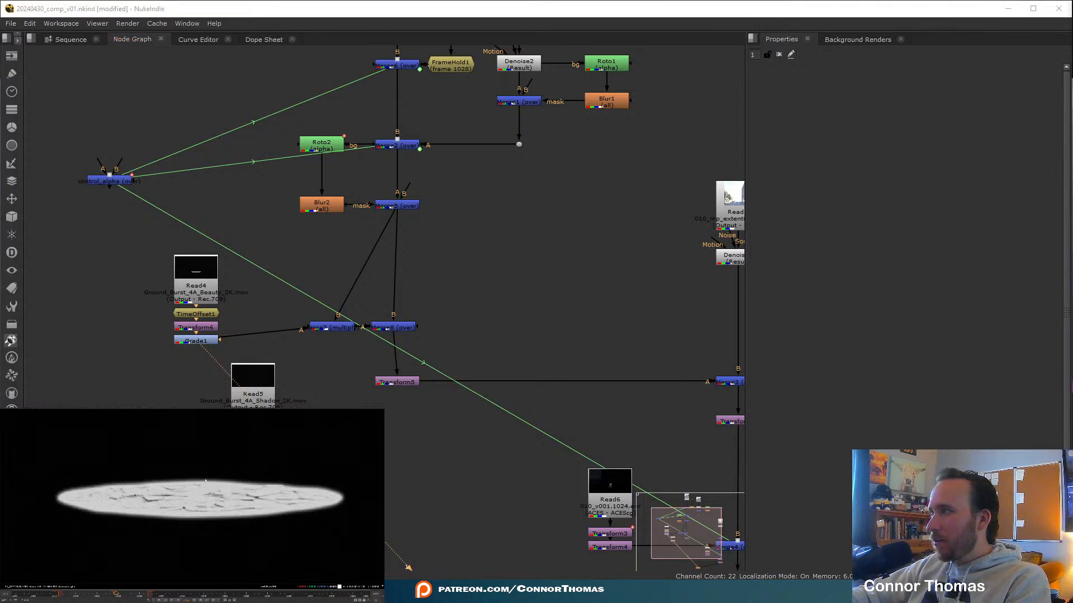
# View the over Merge, try a Premult node below the Beauty clip's Grade, and delete it.
pyautogui.click(402, 330)
pyautogui.press('1')
pyautogui.click(183, 341)
pyautogui.press('Tab')
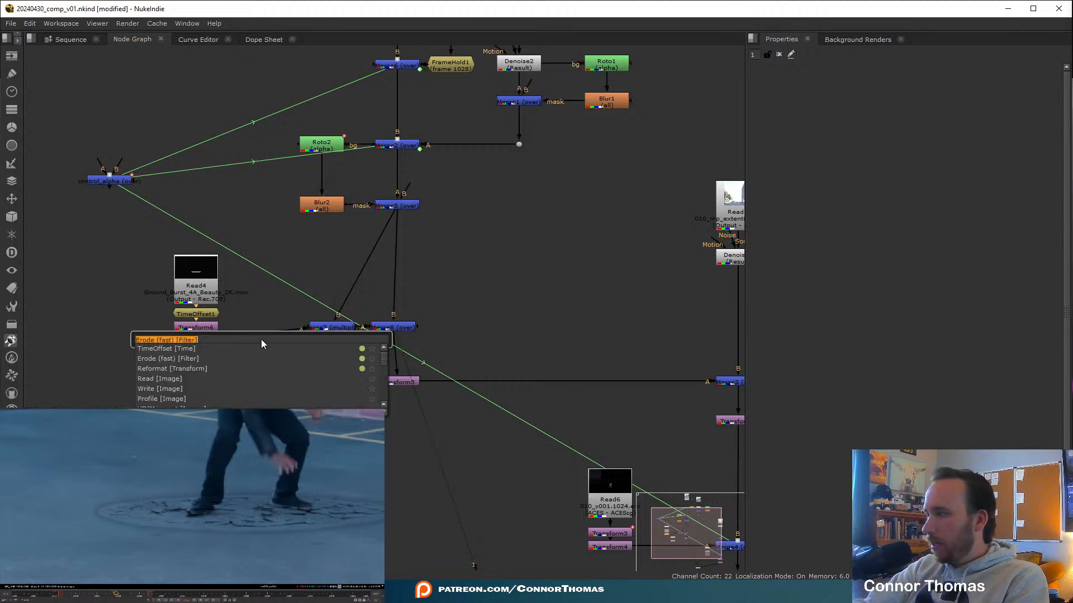
pyautogui.write('prem')
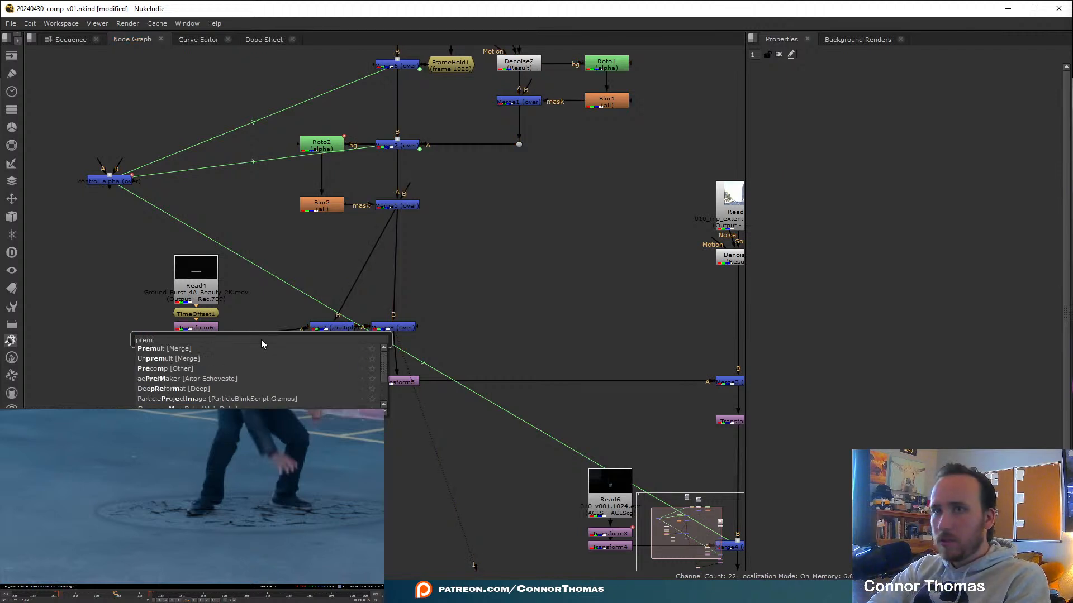
pyautogui.press('Return')
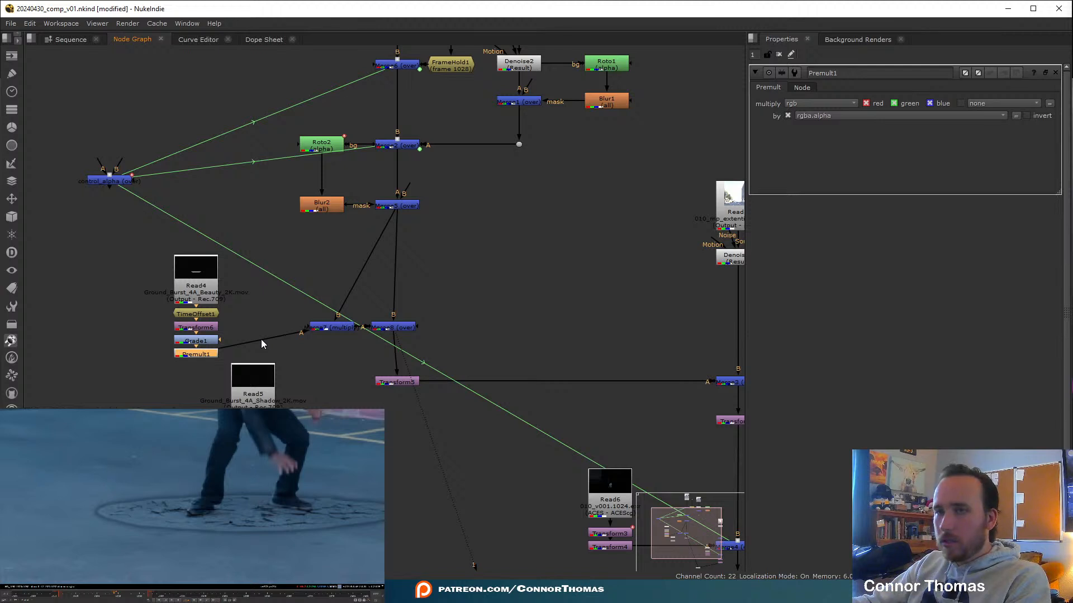
pyautogui.press('Delete')
# Try an Unpremult node below the Beauty clip's Grade and delete it.
pyautogui.click(189, 342)
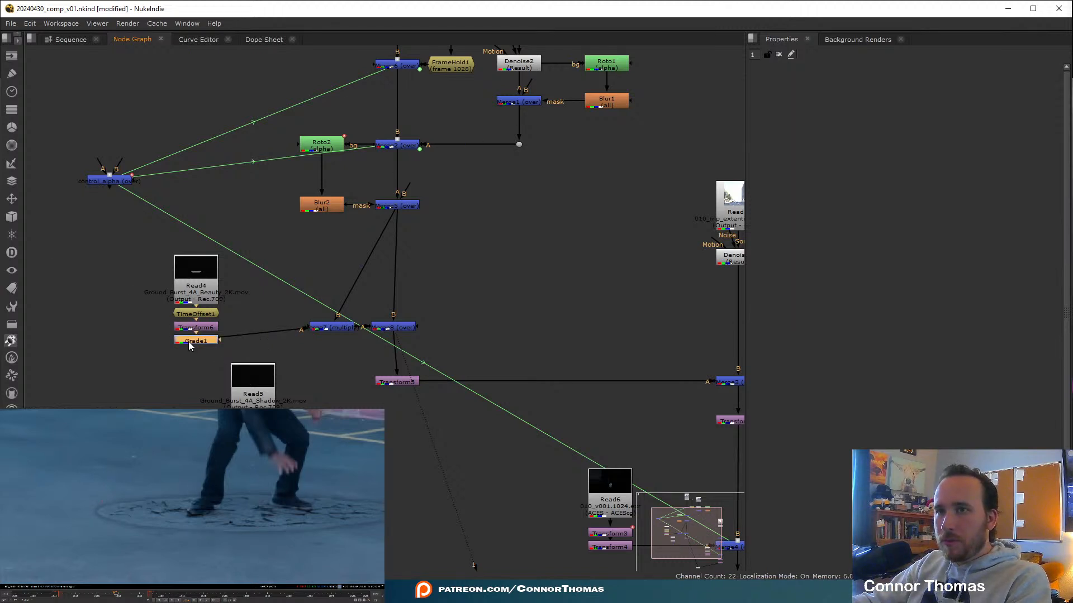
pyautogui.press('Tab')
pyautogui.write('unm')
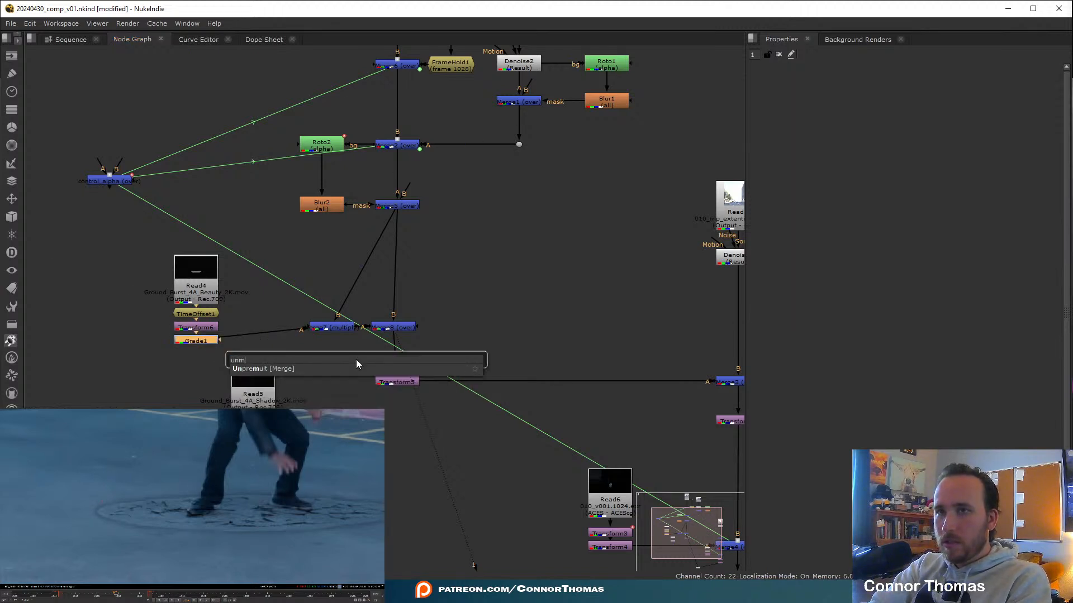
pyautogui.press('Return')
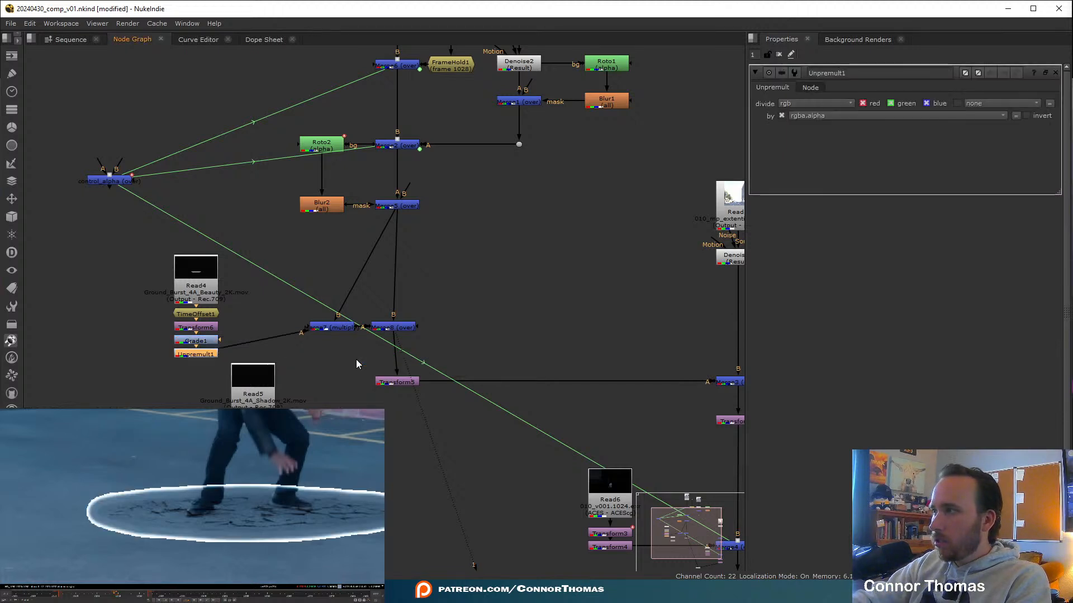
pyautogui.press('Delete')
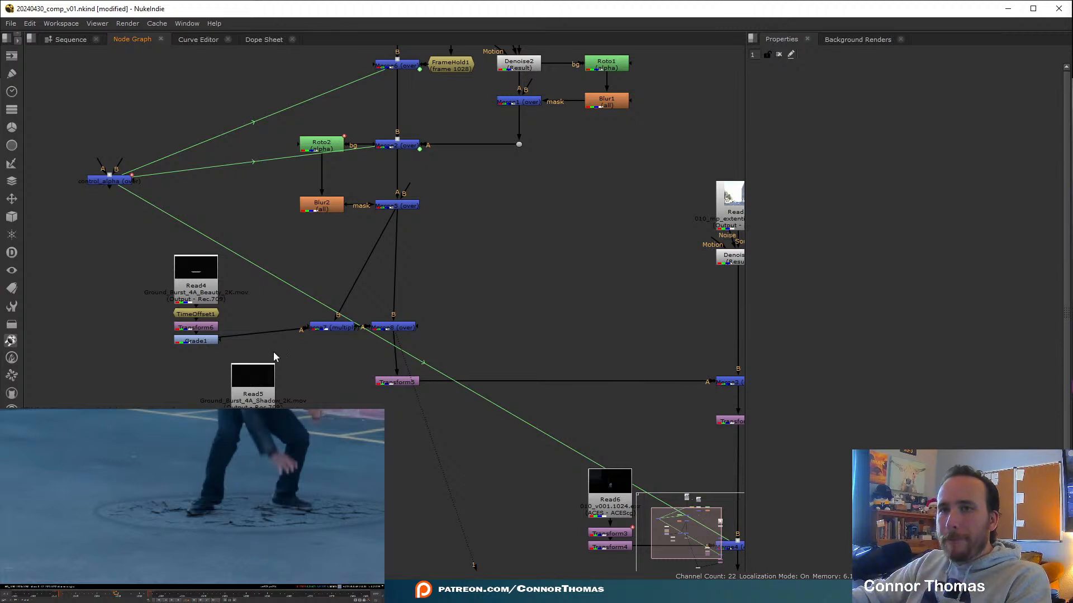
# Move the Beauty clip's node stack up to make room and add a Merge node below its Grade.
pyautogui.moveTo(182, 363); pyautogui.dragTo(271, 343, button='middle')
pyautogui.moveTo(216, 215); pyautogui.dragTo(250, 332)
pyautogui.click(243, 339)
pyautogui.press('m')
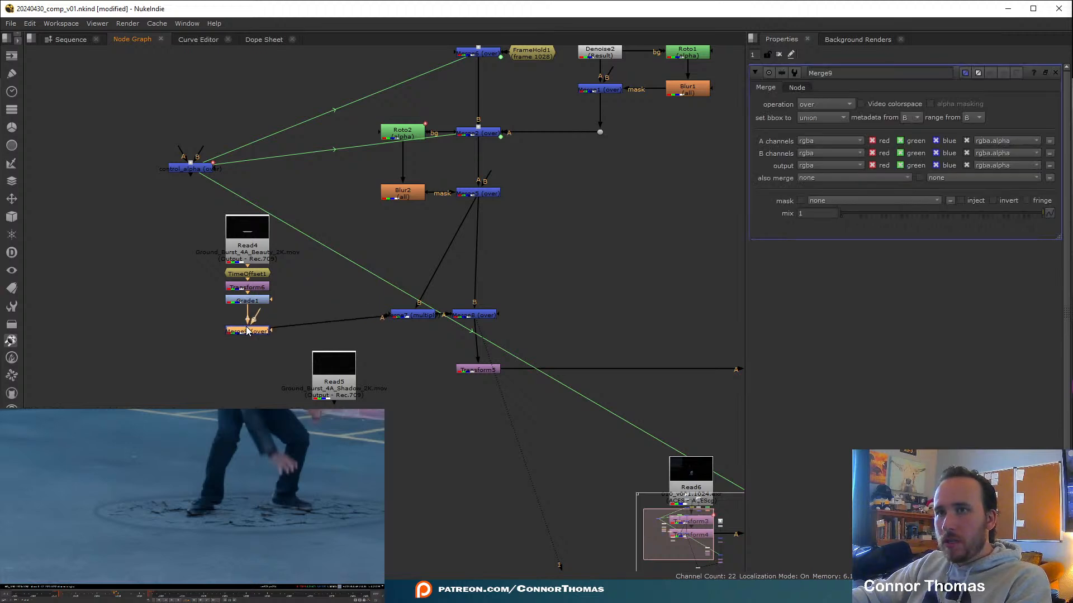
# Create a Roto node beside the new Merge, connecting its bg to the Grade and its output to the Merge's mask.
pyautogui.click(157, 312)
pyautogui.press('o')
pyautogui.moveTo(181, 310); pyautogui.dragTo(151, 317)
pyautogui.moveTo(151, 316); pyautogui.dragTo(142, 324)
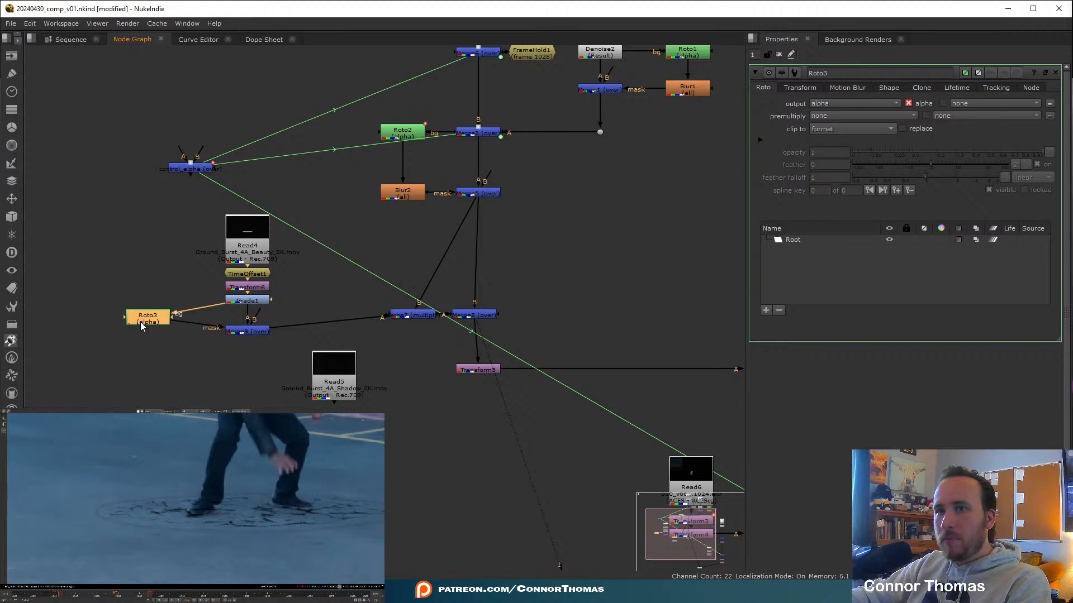
# View the new Merge and draw a closed Bezier roto shape just inside the cracked ground ellipse's soft edge.
pyautogui.click(244, 334)
pyautogui.press('1')
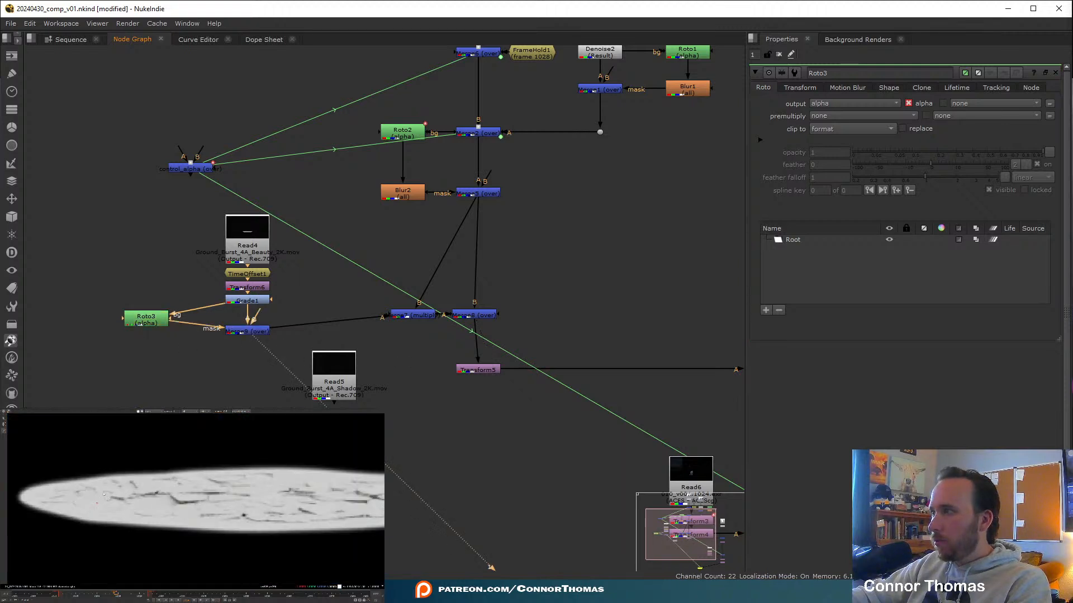
pyautogui.click(129, 474)
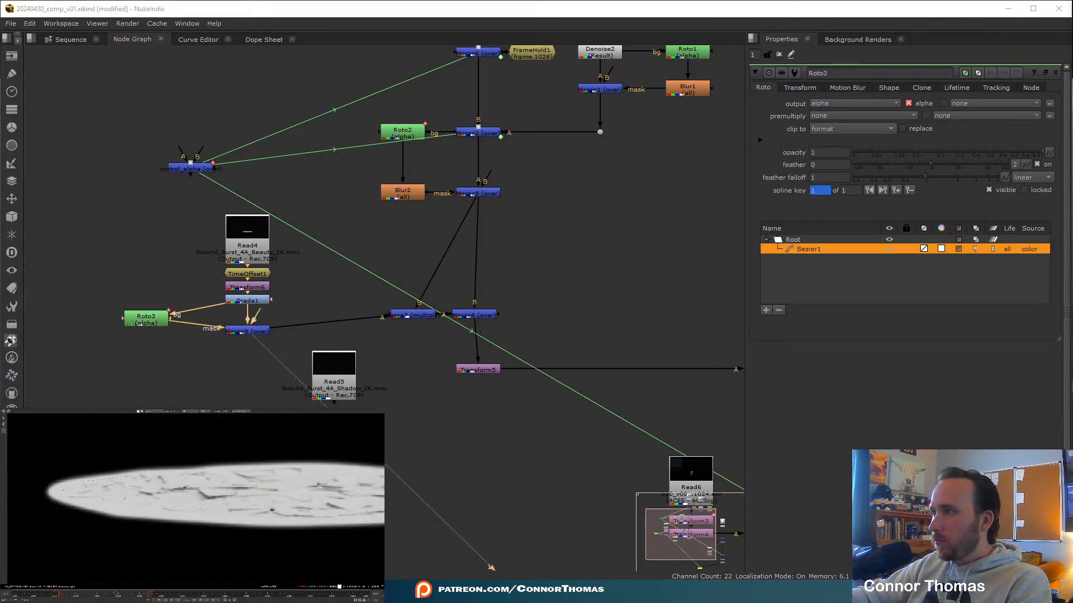
pyautogui.click(122, 514)
pyautogui.moveTo(231, 521); pyautogui.dragTo(126, 523, button='middle')
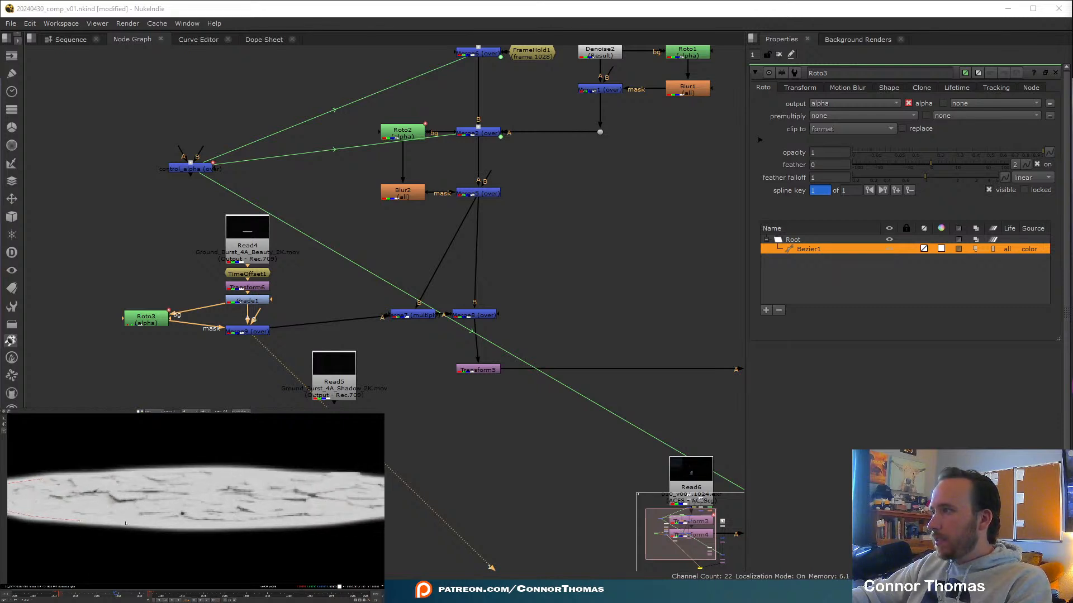
pyautogui.click(170, 527)
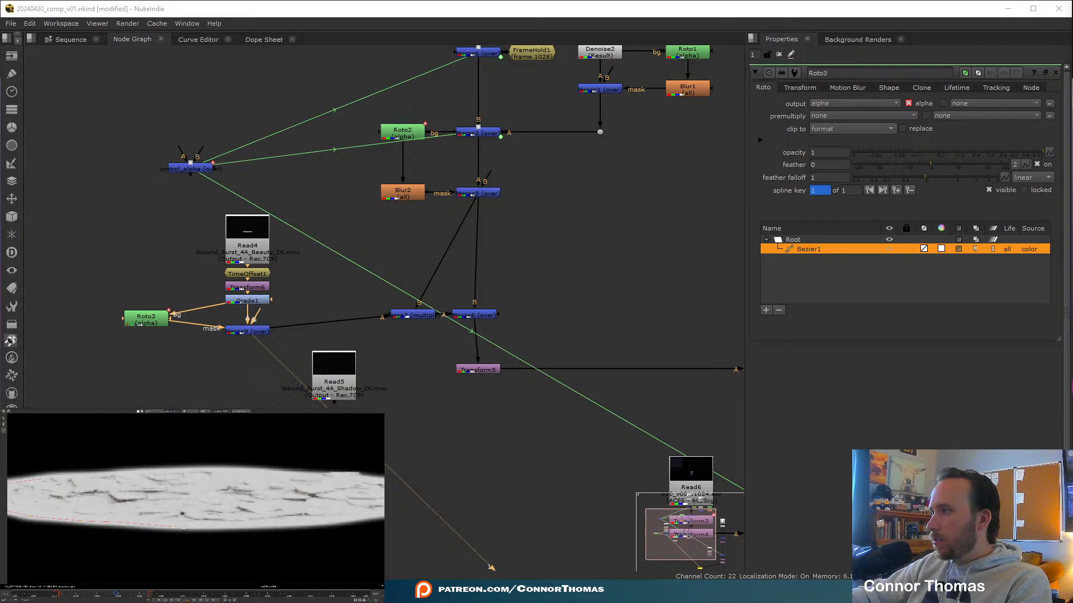
pyautogui.click(223, 527)
pyautogui.moveTo(256, 526); pyautogui.dragTo(202, 528, button='middle')
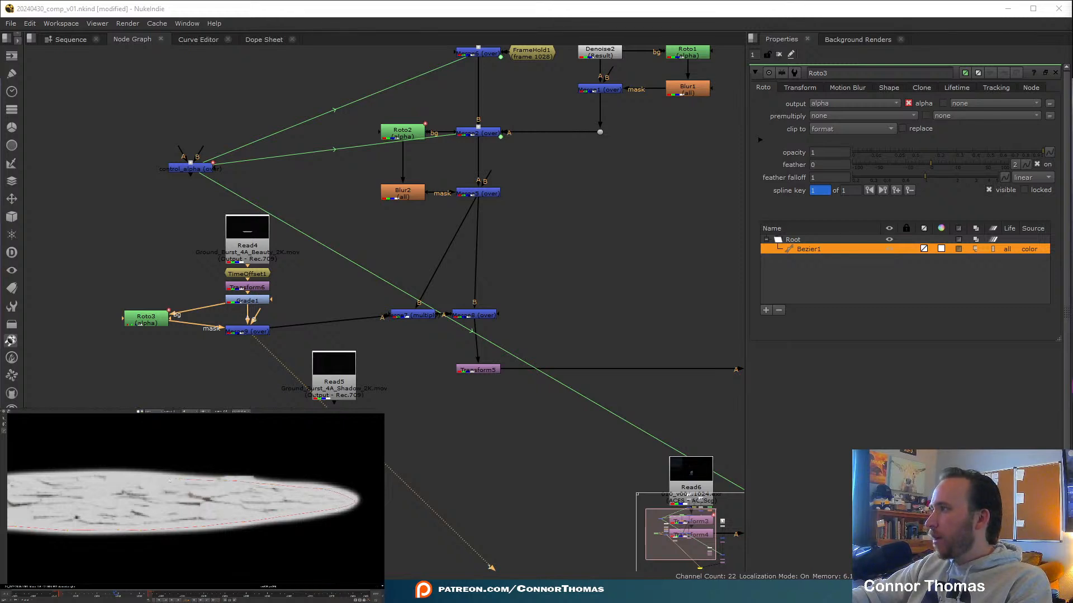
pyautogui.moveTo(62, 479); pyautogui.dragTo(198, 505, button='middle')
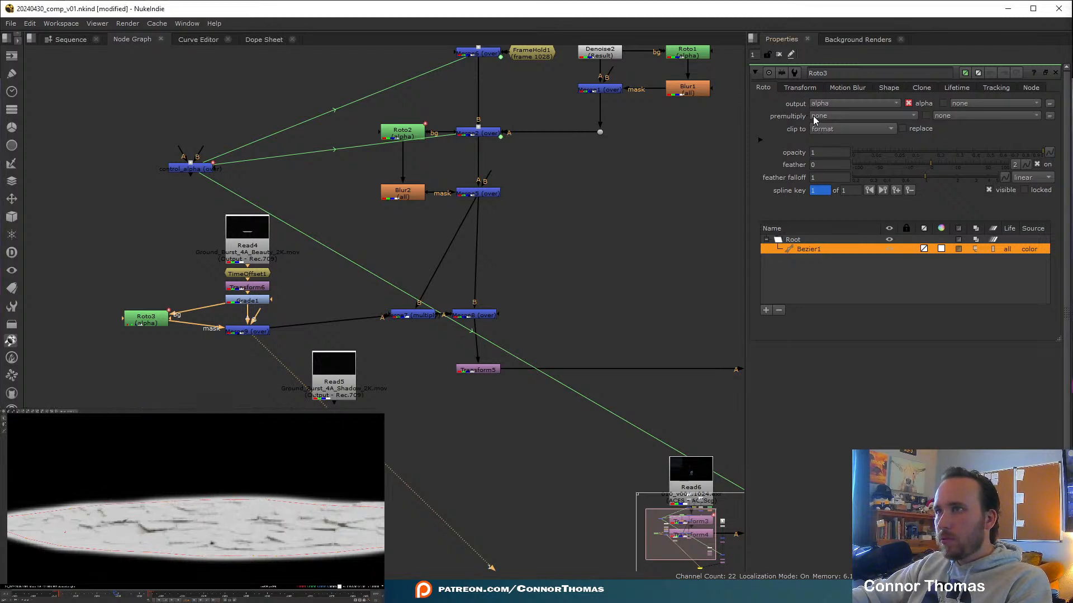
# Premultiply the Roto by rgba, close its properties and fit the whole frame in the viewer.
pyautogui.click(852, 116)
pyautogui.click(845, 151)
pyautogui.click(778, 55)
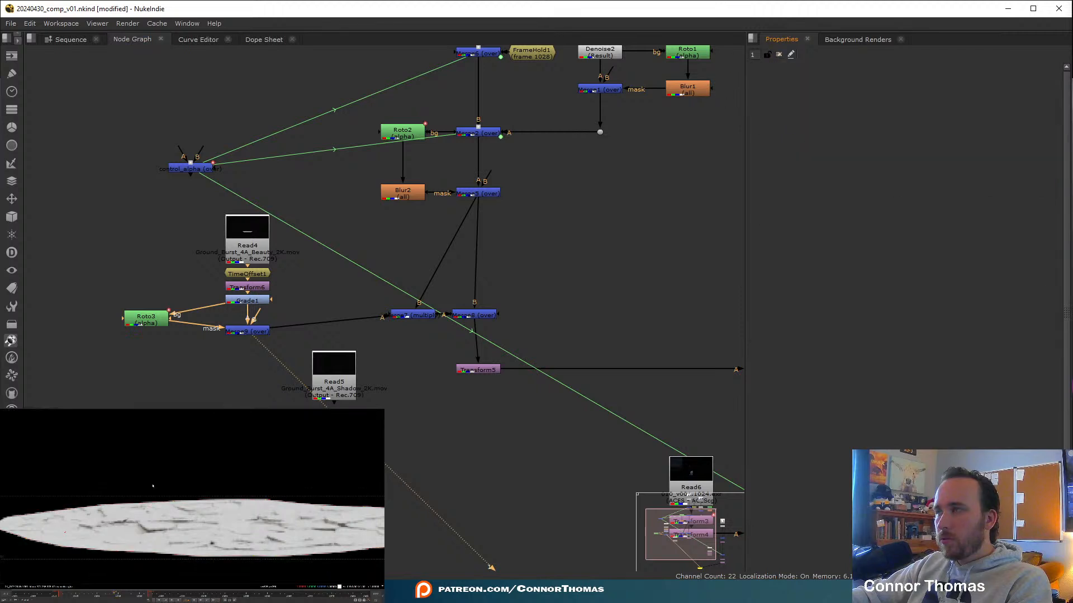
pyautogui.press('f')
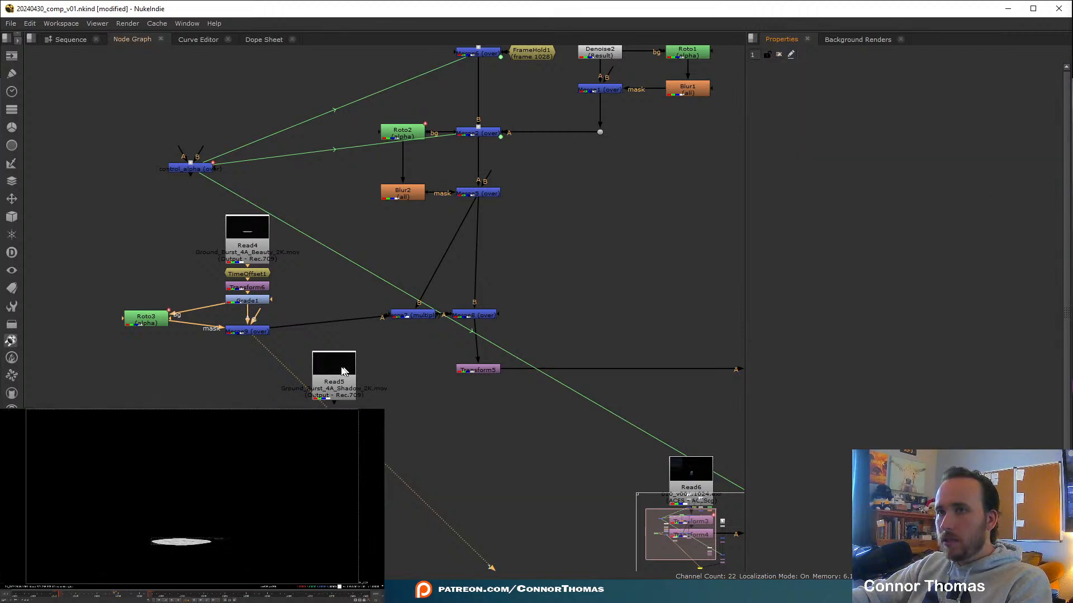
# View the over Merge above the last Transform and scrub the landing frames to examine the masked ground cracks on the plate.
pyautogui.click(242, 332)
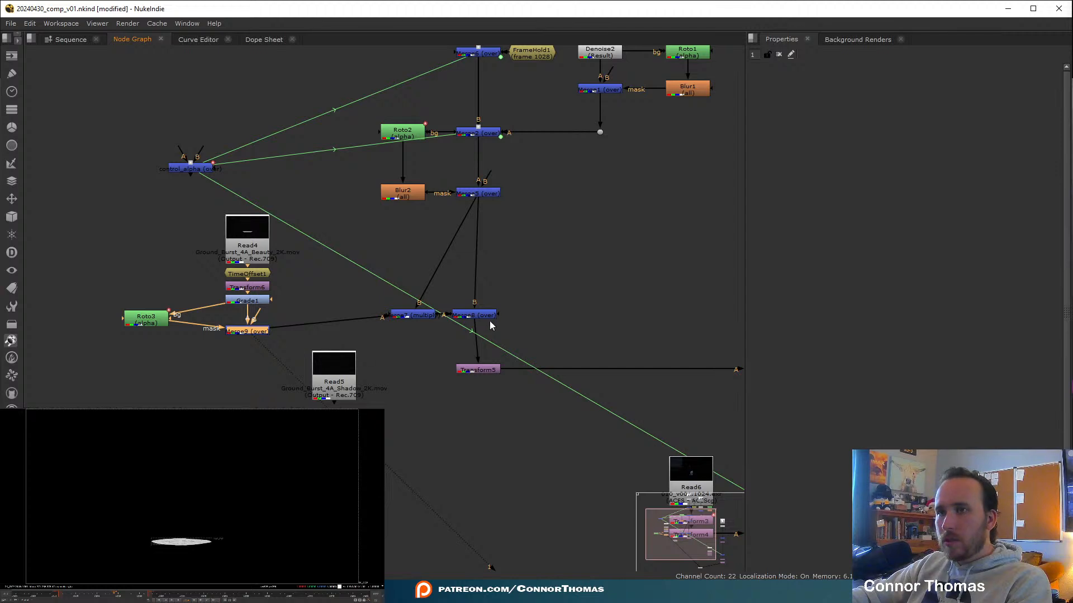
pyautogui.click(475, 315)
pyautogui.press('1')
pyautogui.scroll(3, 189, 561)
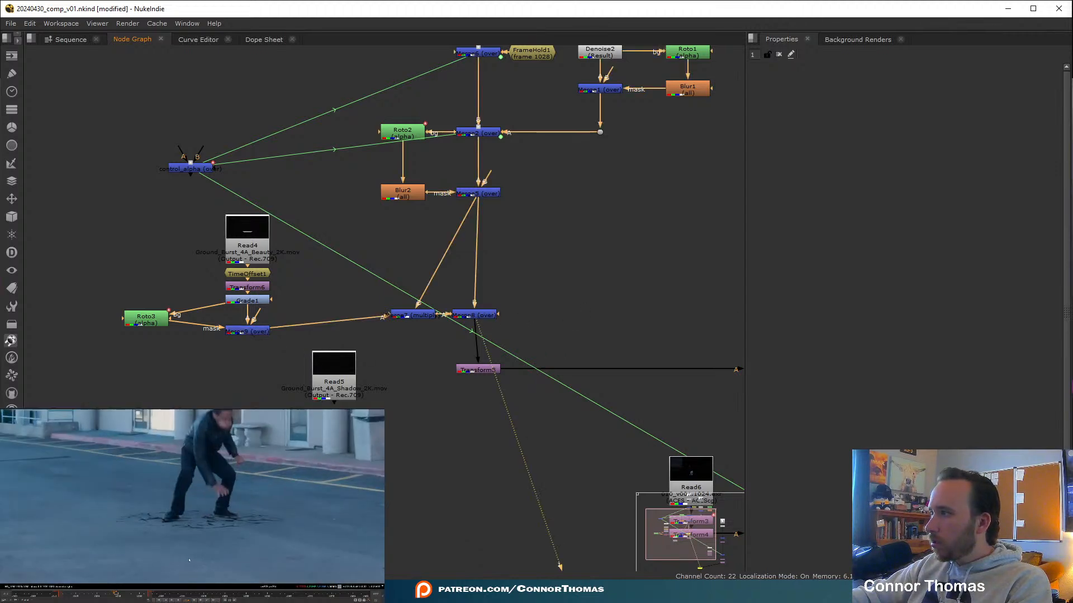
pyautogui.scroll(-3, 188, 559)
pyautogui.scroll(2, 186, 550)
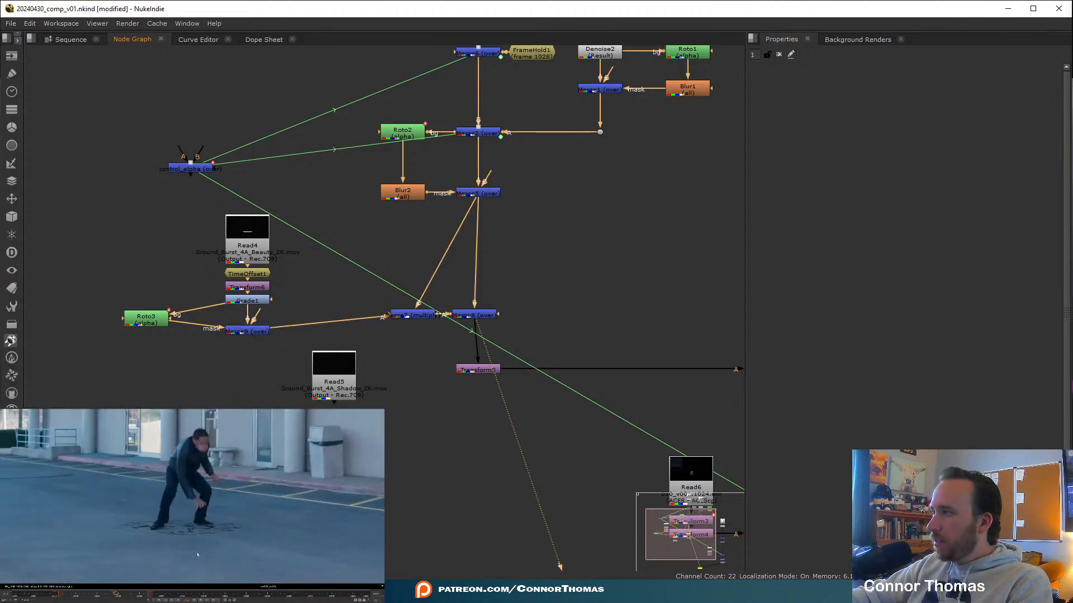
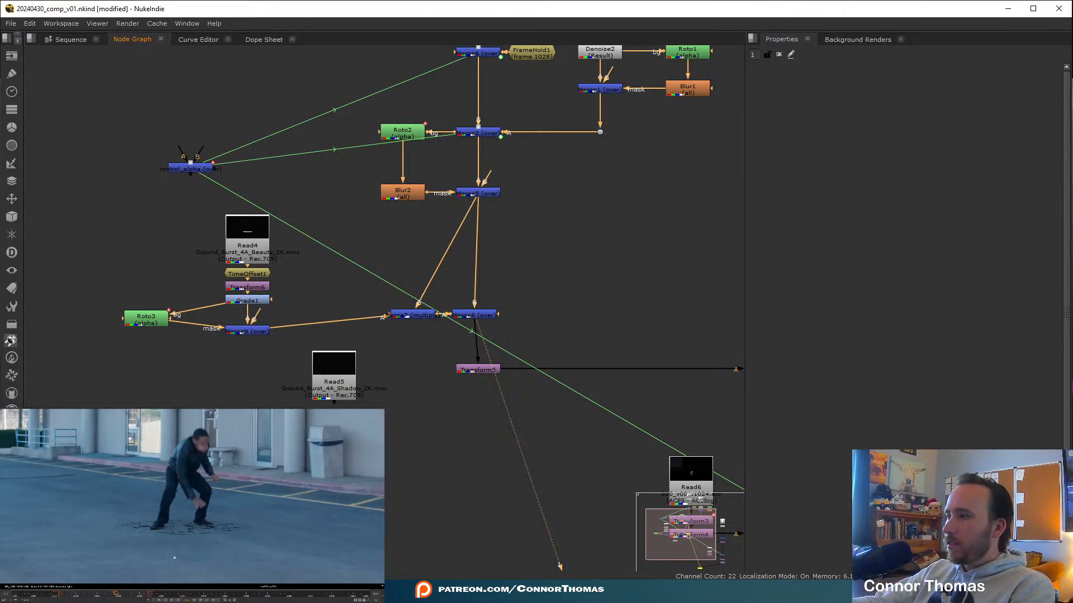
pyautogui.click(120, 597)
pyautogui.click(124, 596)
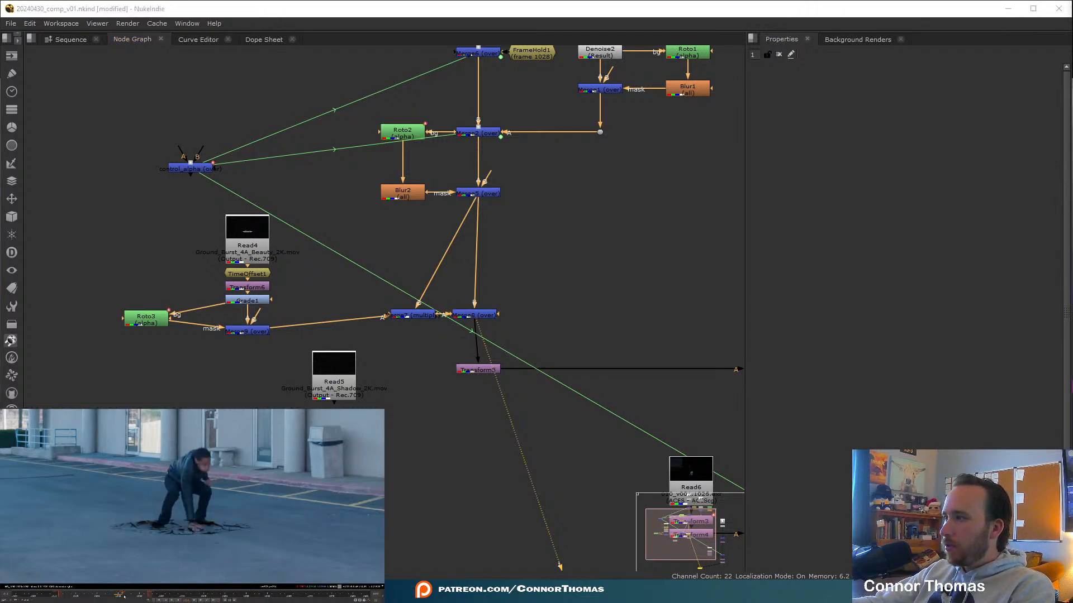
pyautogui.click(126, 596)
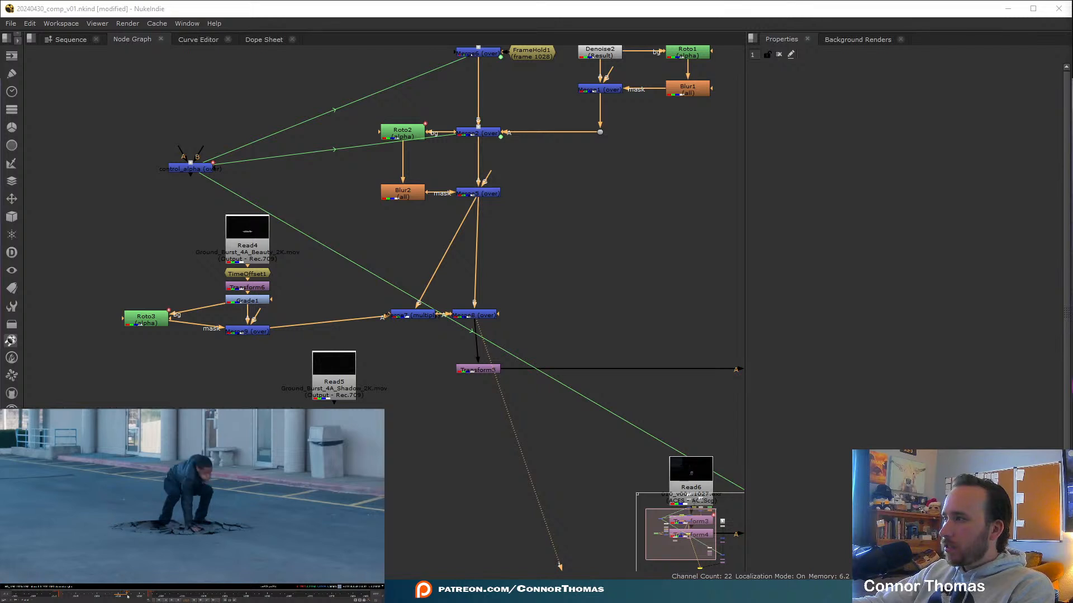
# Reconnect the multiply Merge's A input to the Beauty clip's Grade and delete the masking Merge and its Roto.
pyautogui.click(247, 333)
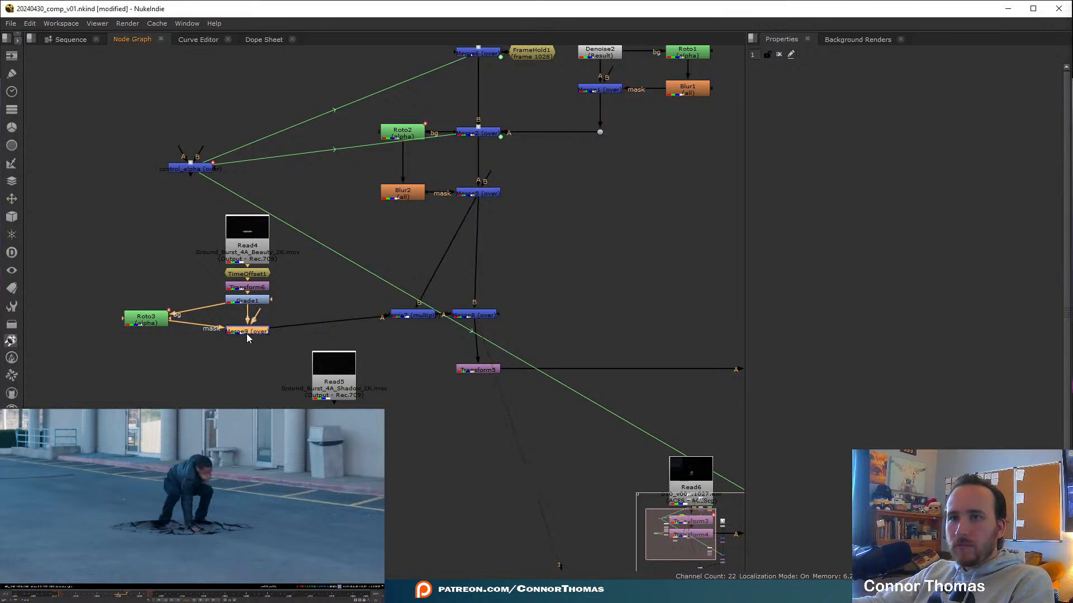
pyautogui.moveTo(269, 330); pyautogui.dragTo(265, 303)
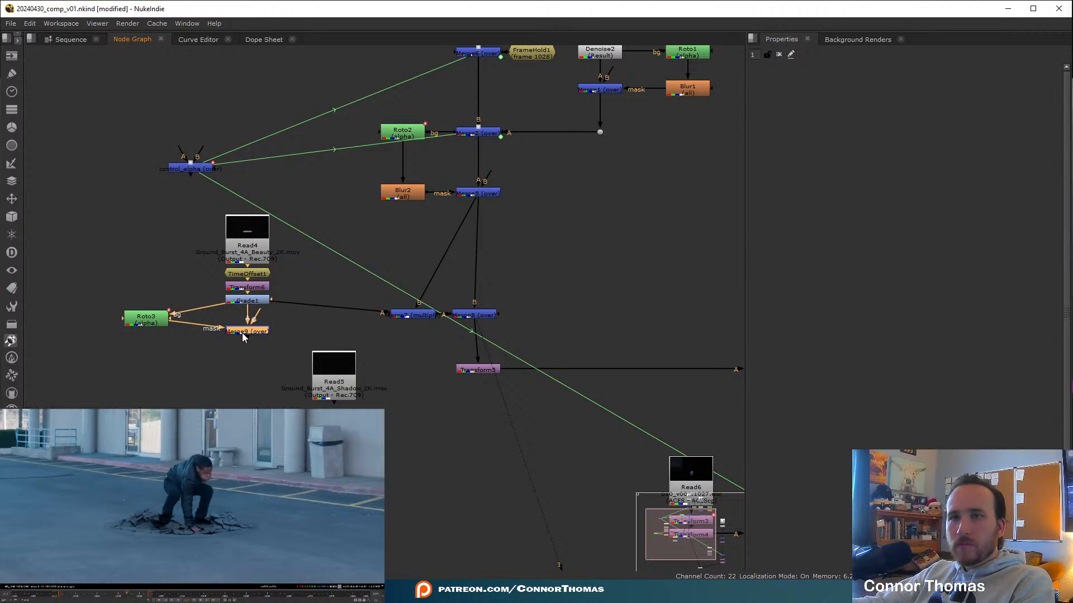
pyautogui.press('Delete')
pyautogui.click(150, 323)
pyautogui.press('Delete')
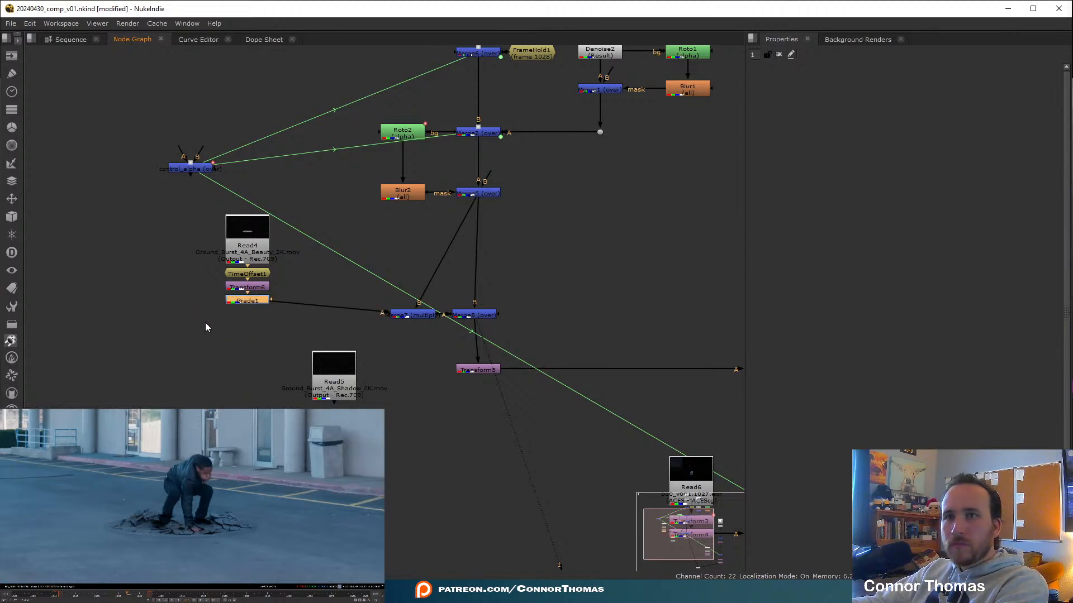
# Move the Shadow clip's Read node to the left of the Beauty stack and the Transform below the over Merge further down.
pyautogui.moveTo(343, 392); pyautogui.dragTo(294, 384)
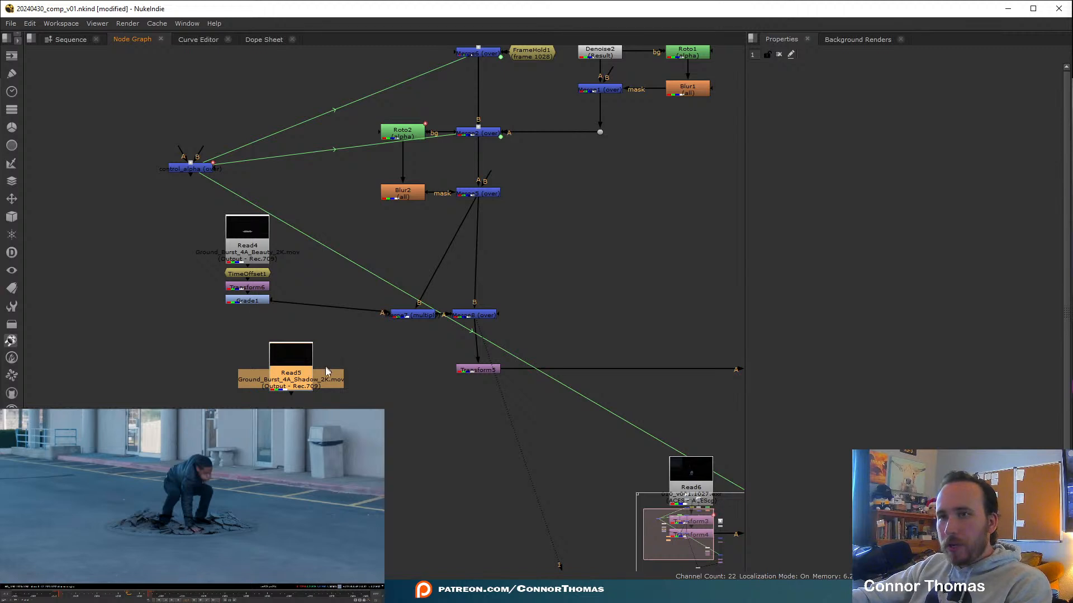
pyautogui.moveTo(484, 371); pyautogui.dragTo(484, 440)
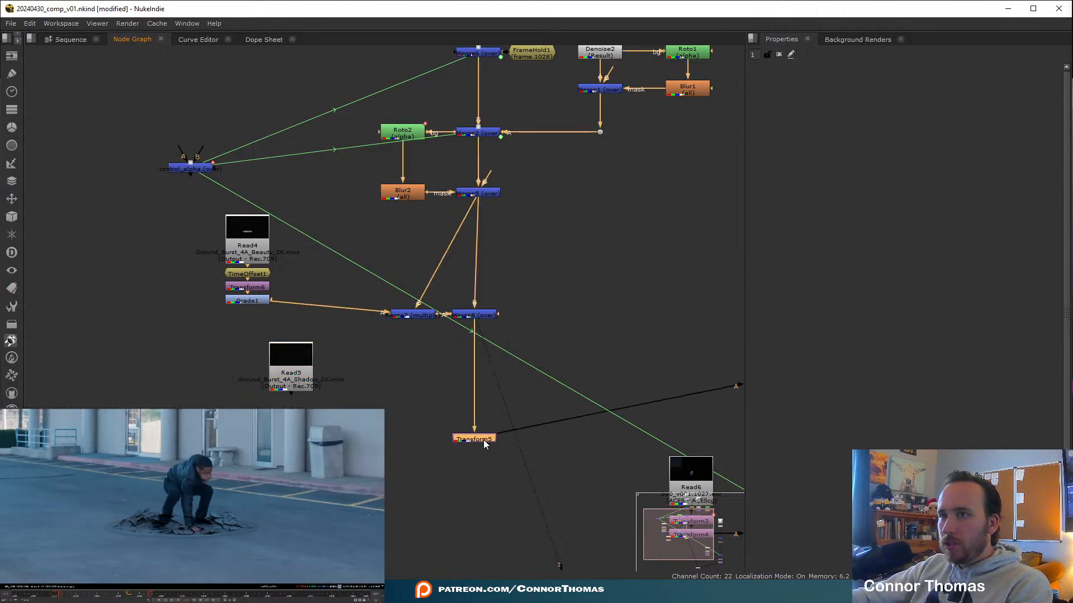
pyautogui.moveTo(291, 373); pyautogui.dragTo(224, 346)
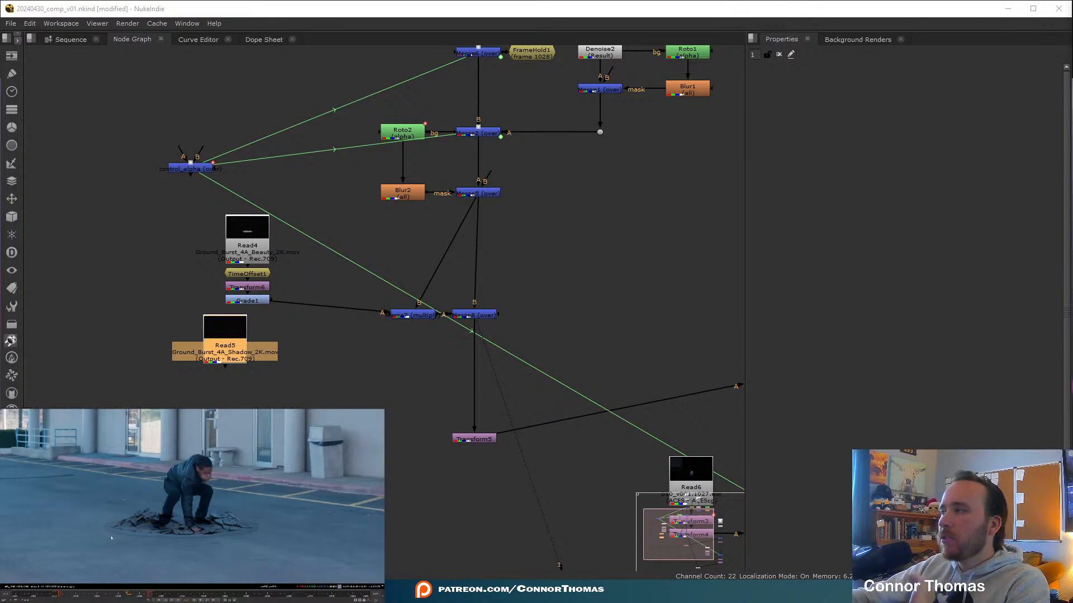
pyautogui.moveTo(217, 342); pyautogui.dragTo(119, 333)
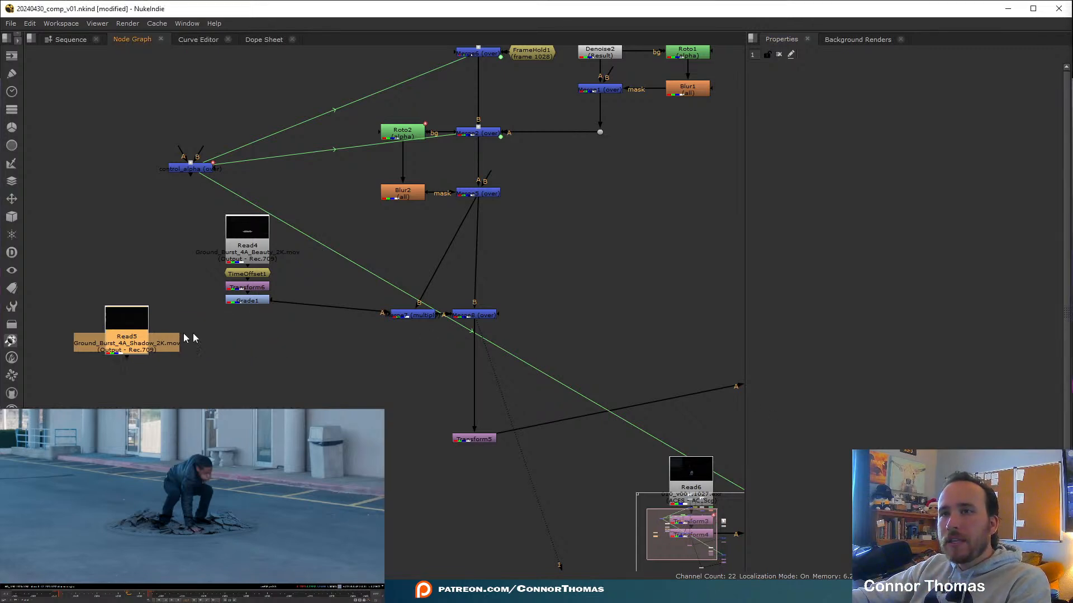
# Add a ColorCorrect node below the Beauty clip's Grade and set its master gain to 0.92.
pyautogui.click(246, 302)
pyautogui.press('c')
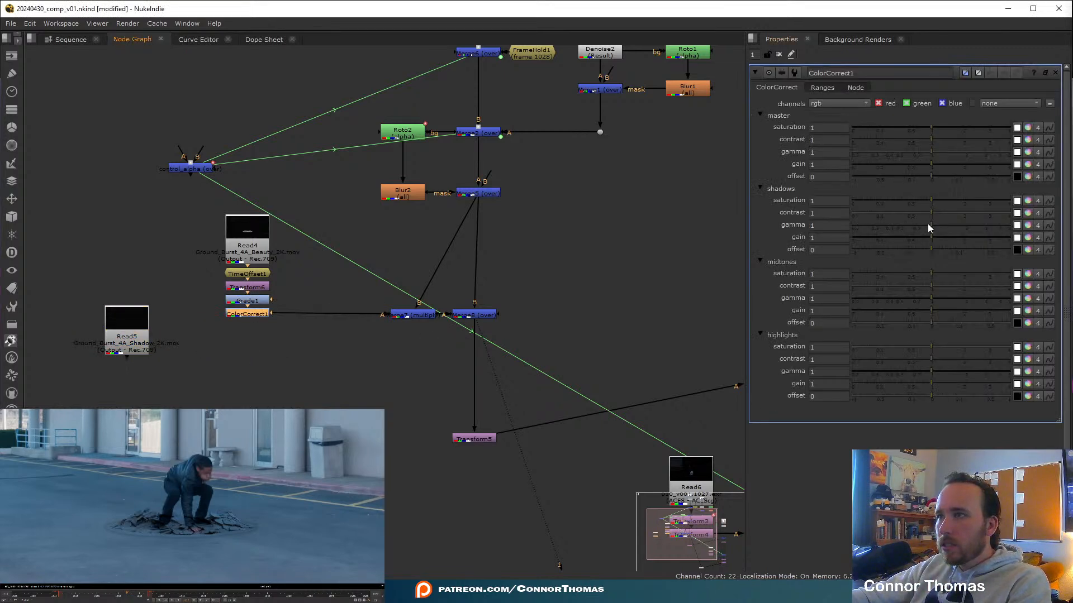
pyautogui.moveTo(933, 210)
pyautogui.mouseDown()
pyautogui.moveTo(963, 212)
pyautogui.moveTo(925, 211)
pyautogui.moveTo(940, 212)
pyautogui.mouseUp()
pyautogui.hotkey('ctrl', 'z')
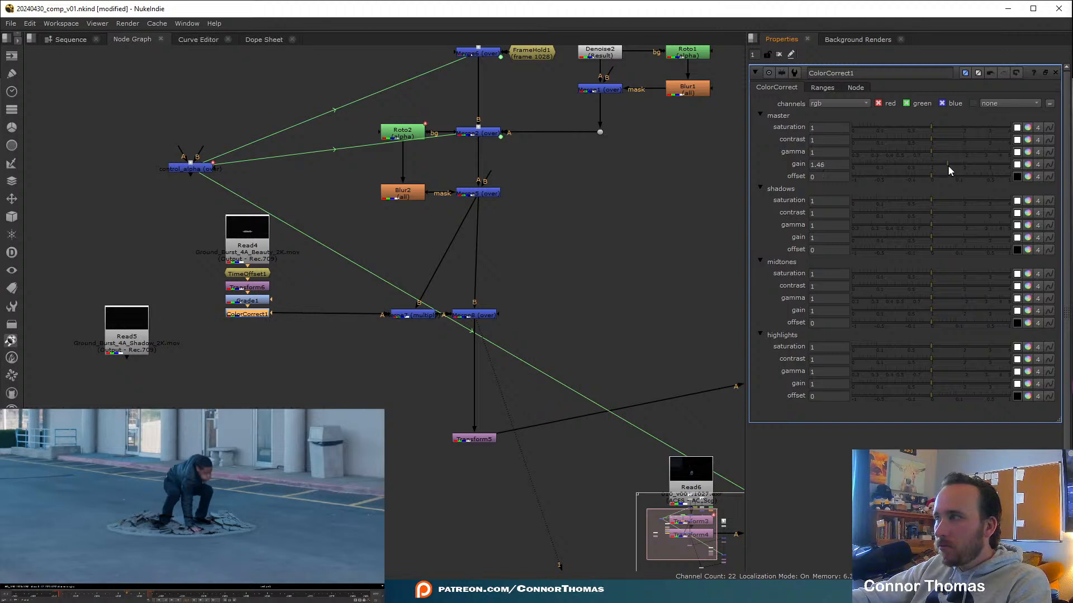
pyautogui.moveTo(946, 166)
pyautogui.mouseDown()
pyautogui.moveTo(914, 167)
pyautogui.moveTo(944, 168)
pyautogui.mouseUp()
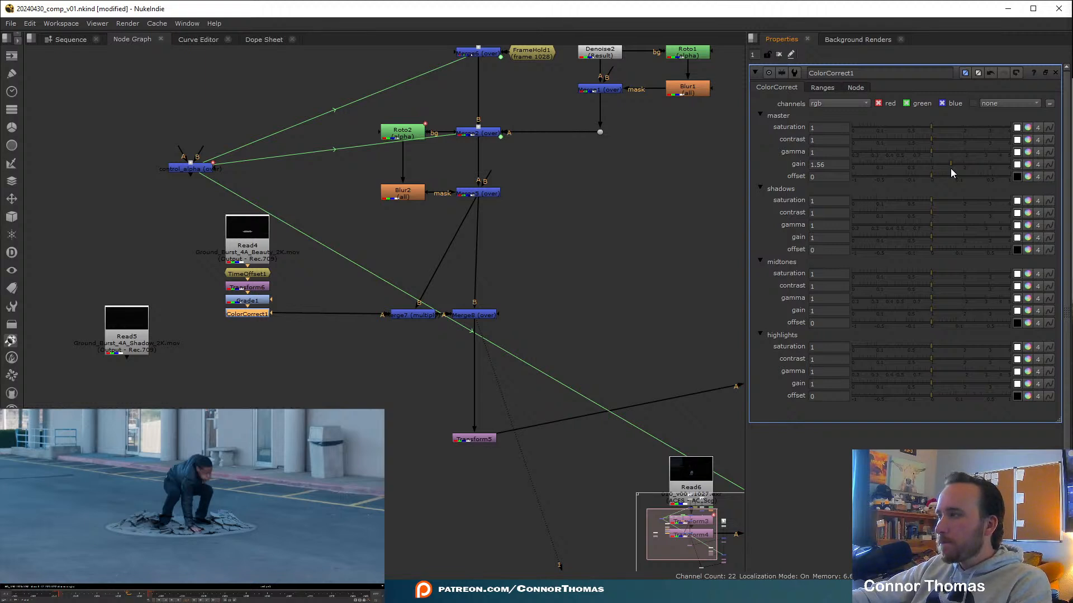
pyautogui.moveTo(950, 169); pyautogui.dragTo(931, 169)
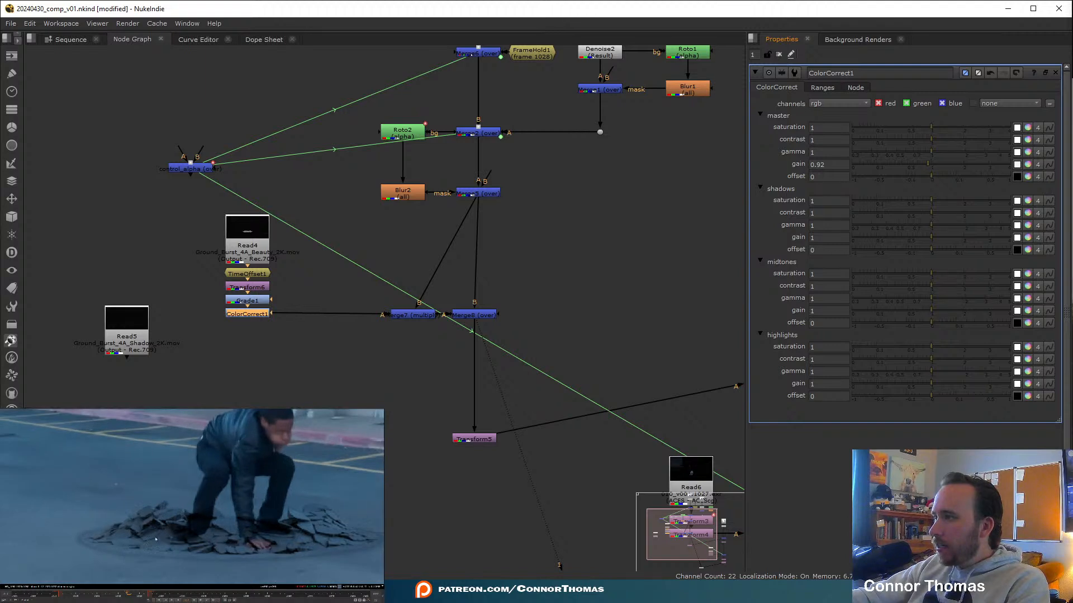
# At a frame with the debris raised, add a Merge below the ColorCorrect, masked by a new Roto fed from the ColorCorrect.
pyautogui.moveTo(138, 598); pyautogui.dragTo(145, 598)
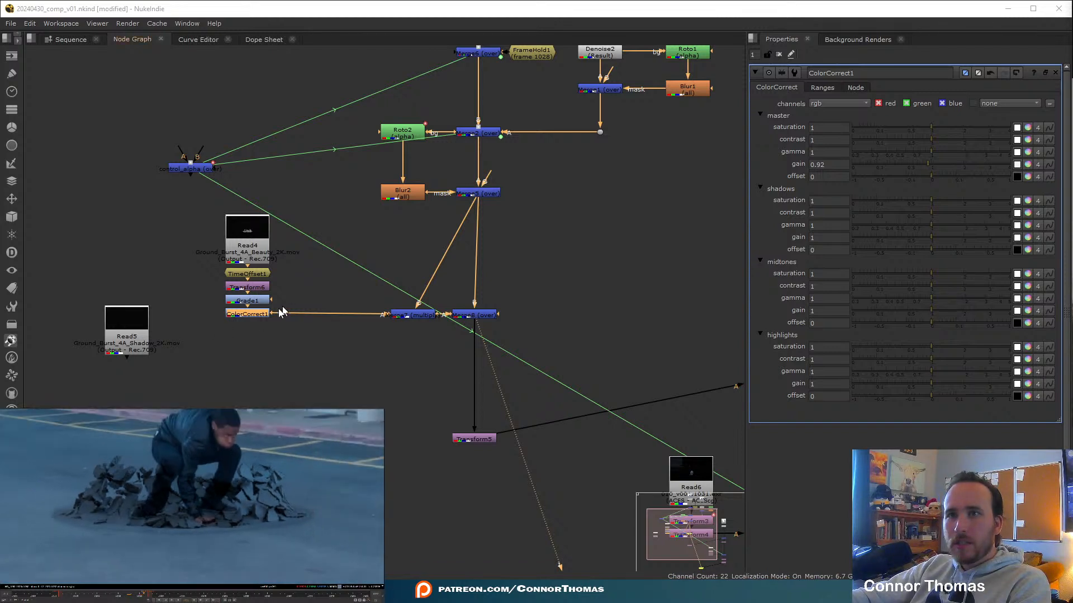
pyautogui.press('m')
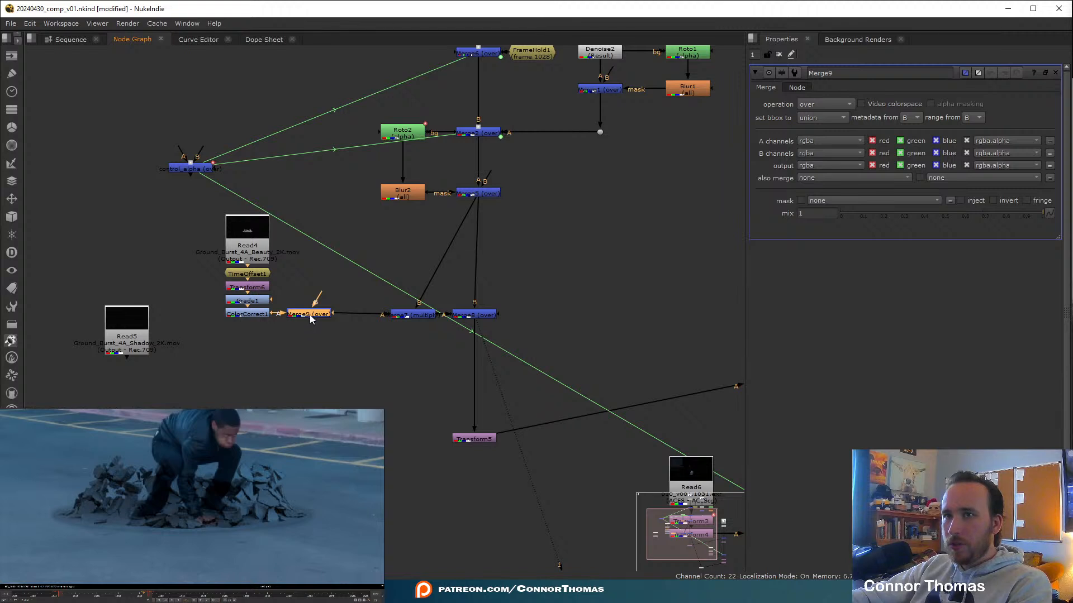
pyautogui.moveTo(310, 319); pyautogui.dragTo(253, 347)
pyautogui.click(193, 337)
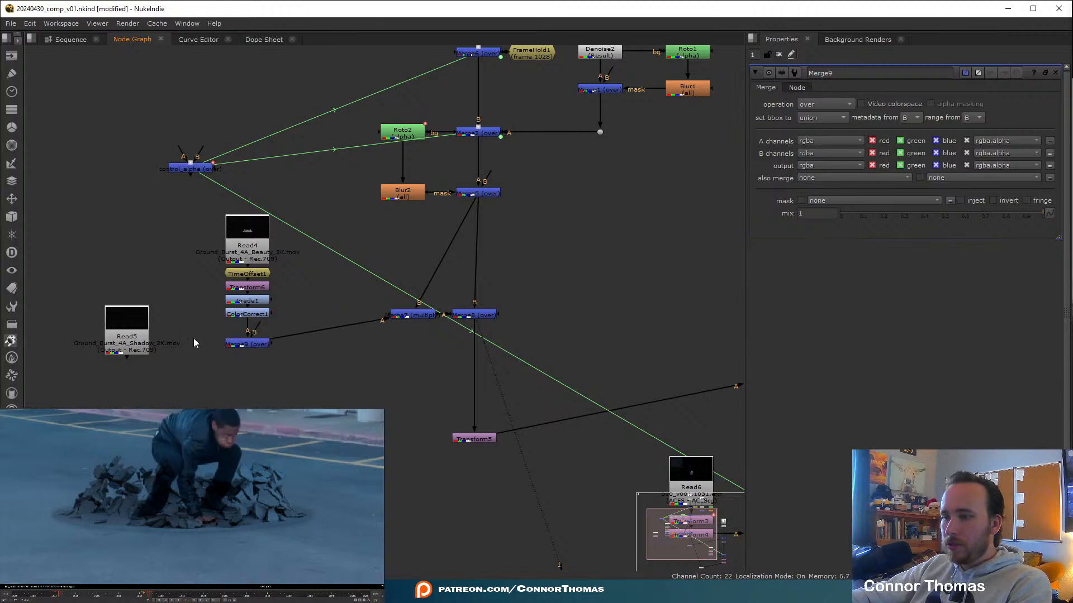
pyautogui.press('o')
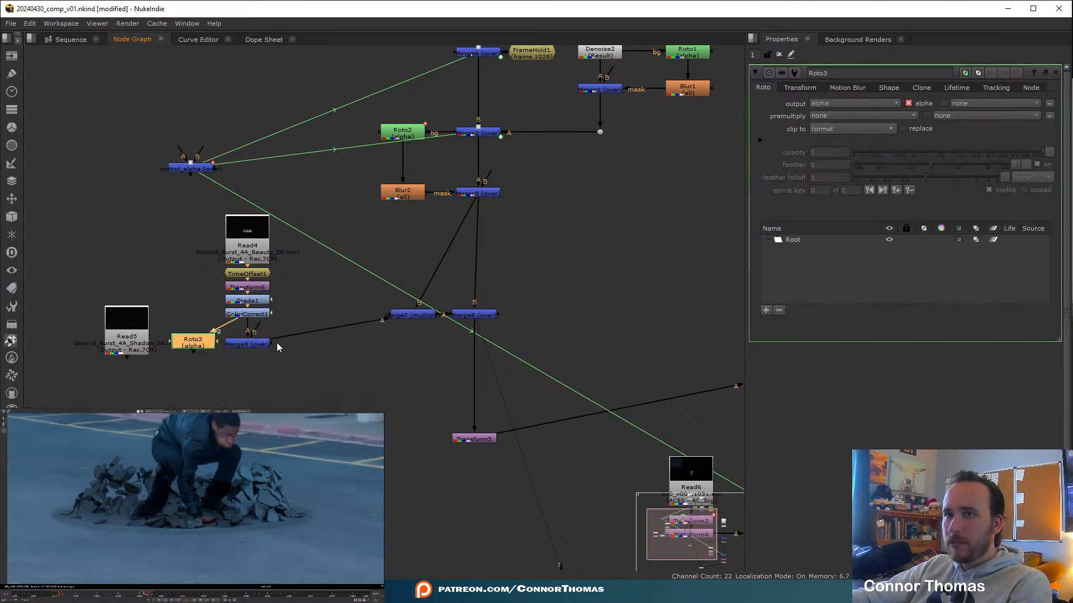
pyautogui.moveTo(272, 343); pyautogui.dragTo(173, 349)
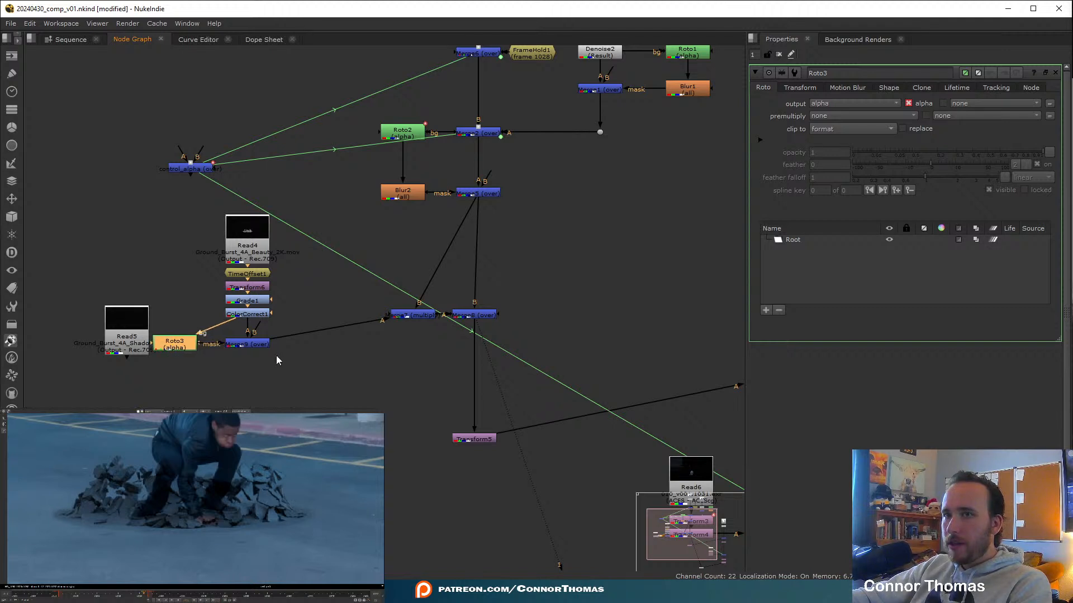
# Draw a closed Bezier roto shape along the front base of the raised debris and extending well above it.
pyautogui.scroll(-3, 113, 529)
pyautogui.click(89, 507)
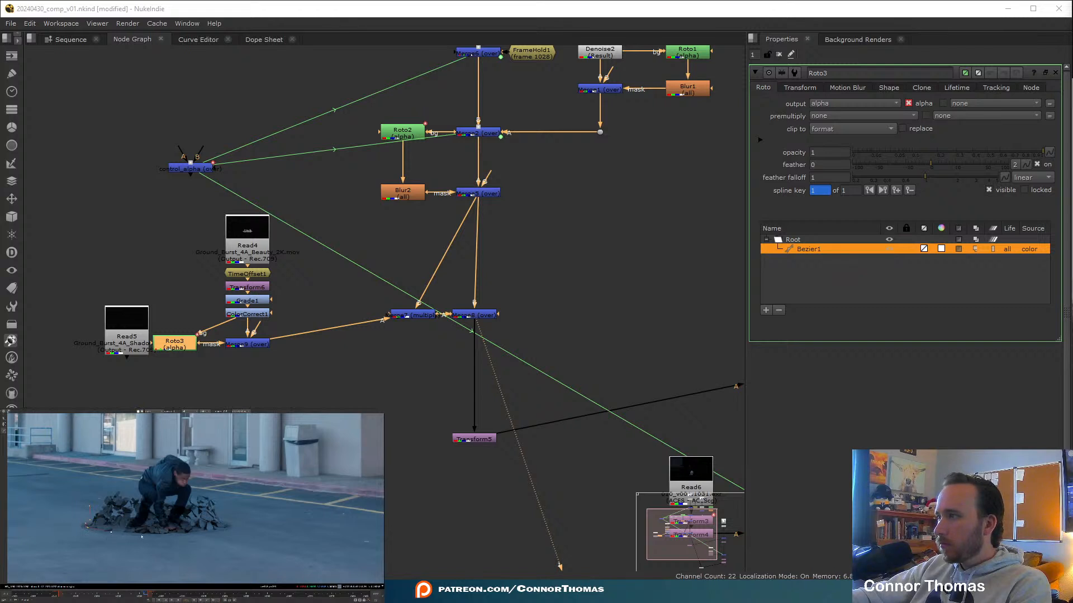
pyautogui.click(208, 532)
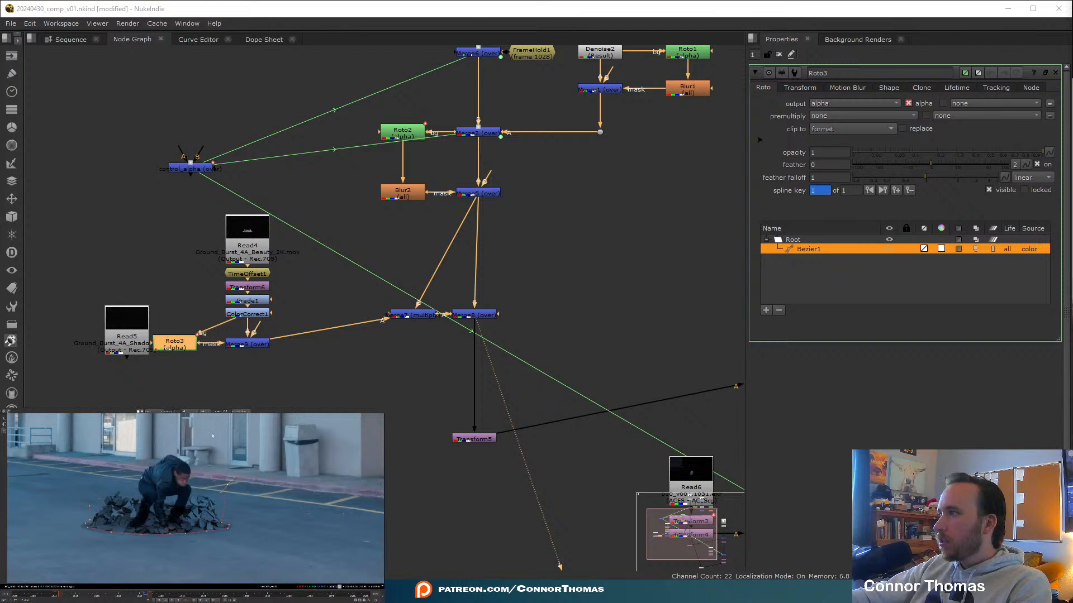
pyautogui.scroll(-3, 245, 534)
pyautogui.moveTo(204, 439); pyautogui.dragTo(169, 438)
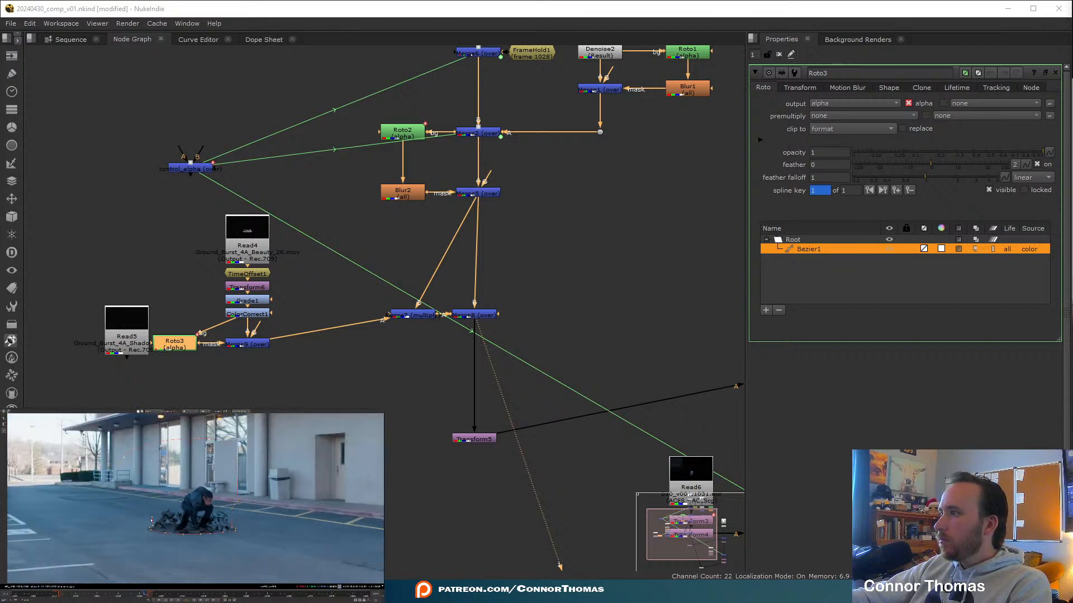
pyautogui.click(152, 519)
pyautogui.moveTo(179, 475); pyautogui.dragTo(172, 501, button='middle')
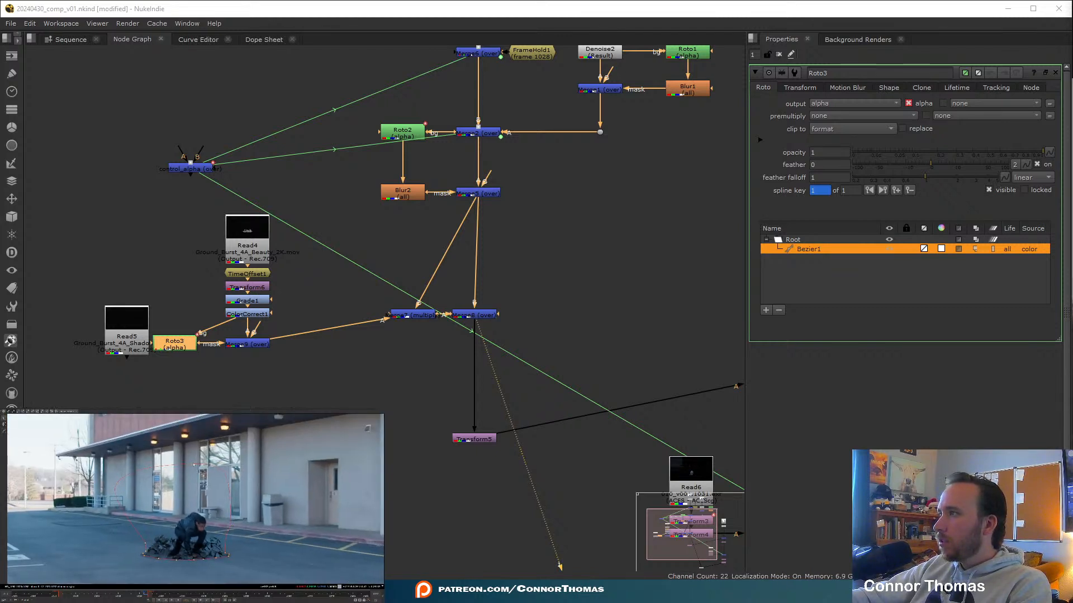
pyautogui.moveTo(198, 464); pyautogui.dragTo(205, 433)
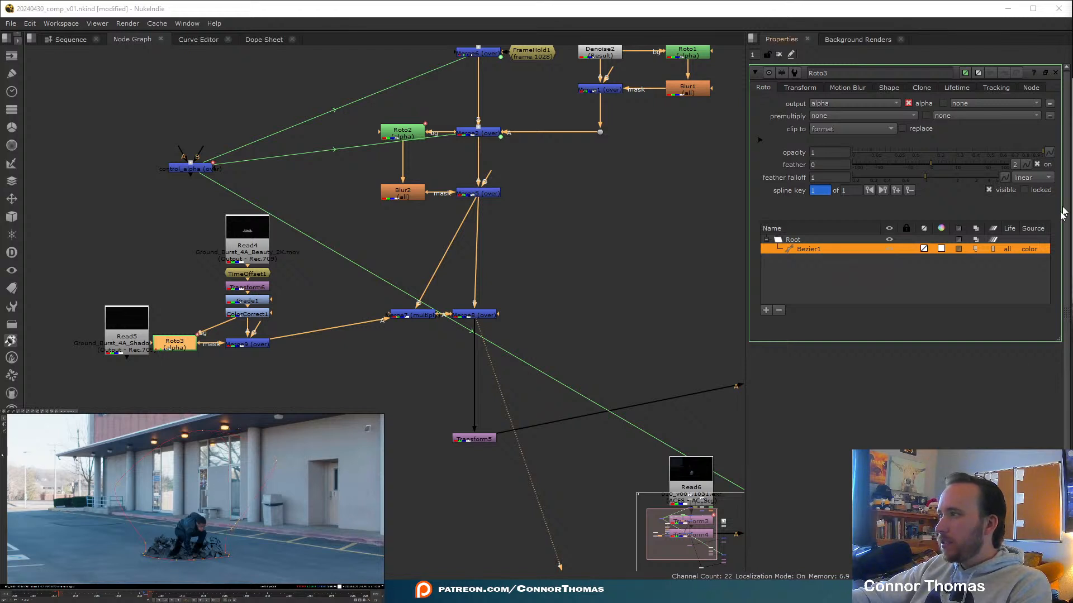
# Set the new debris Roto's premultiply to rgba and close its properties.
pyautogui.click(840, 115)
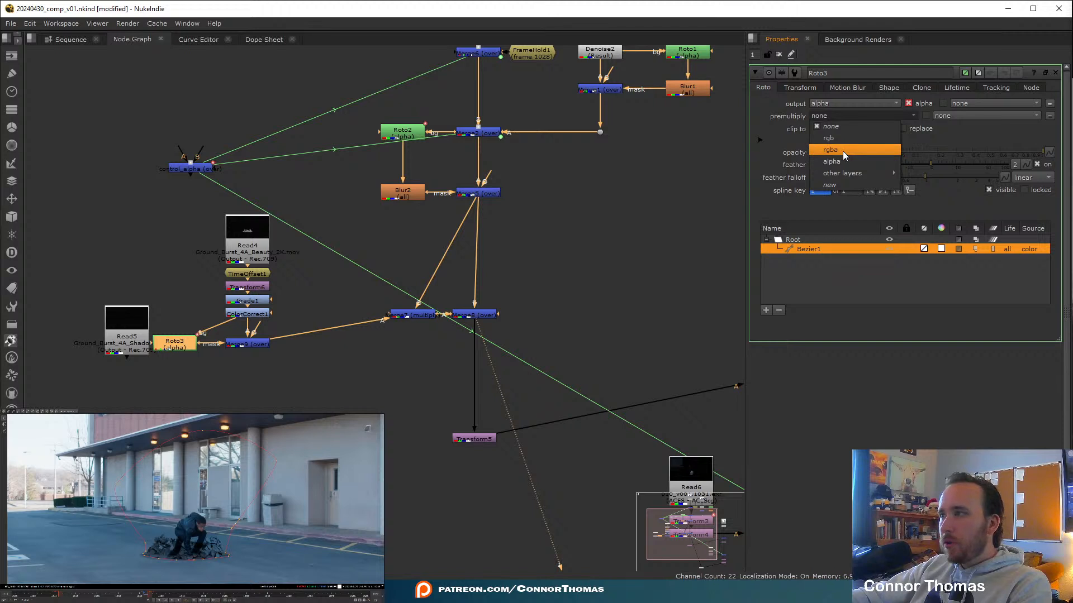
pyautogui.click(843, 150)
pyautogui.click(778, 54)
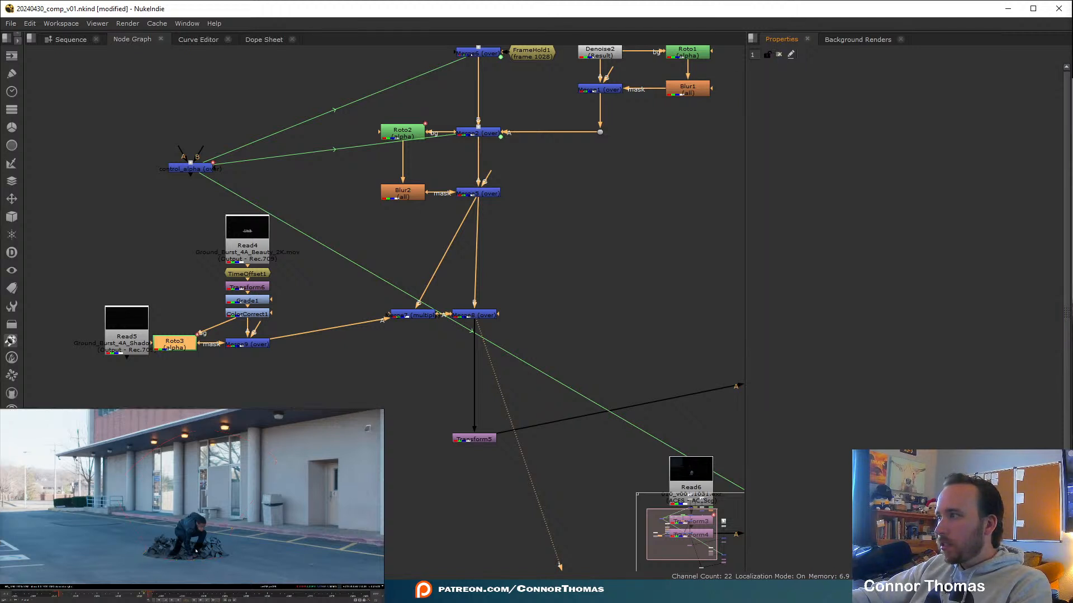
# Scrub through the landing and examine the masked debris edge around the actor up close.
pyautogui.scroll(2, 194, 571)
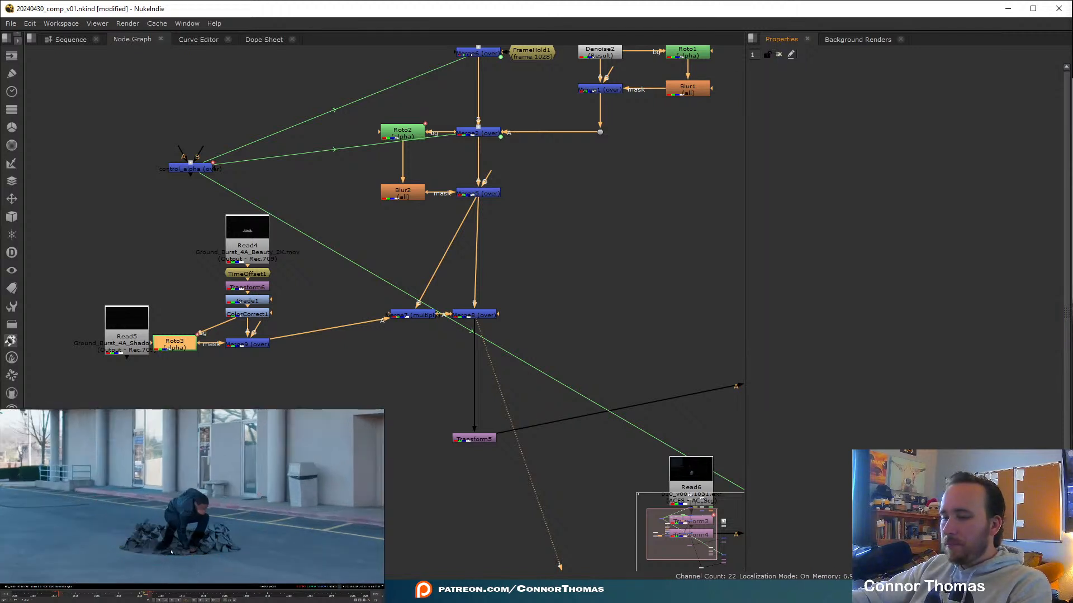
pyautogui.scroll(-2, 170, 551)
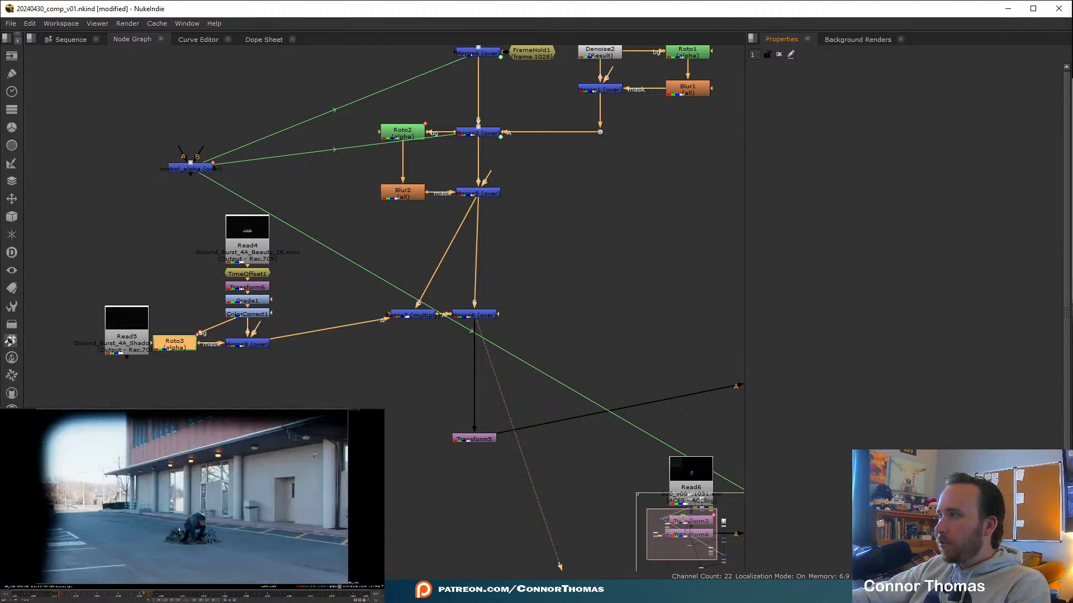
pyautogui.moveTo(141, 593)
pyautogui.mouseDown()
pyautogui.moveTo(96, 595)
pyautogui.moveTo(152, 587)
pyautogui.moveTo(133, 585)
pyautogui.moveTo(143, 586)
pyautogui.mouseUp()
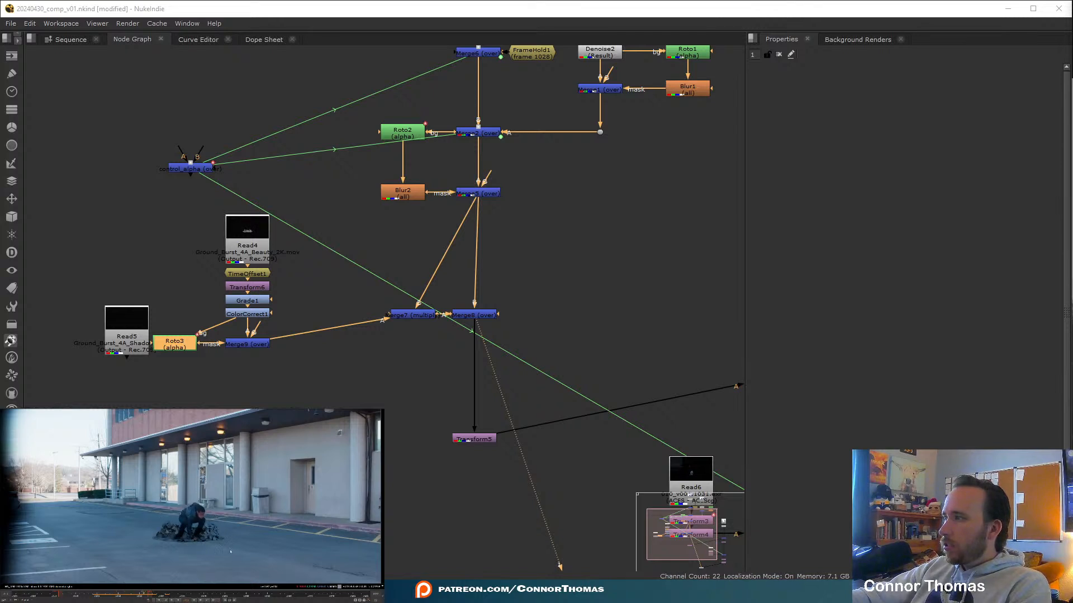
pyautogui.scroll(5, 223, 543)
pyautogui.moveTo(155, 511); pyautogui.dragTo(221, 525, button='middle')
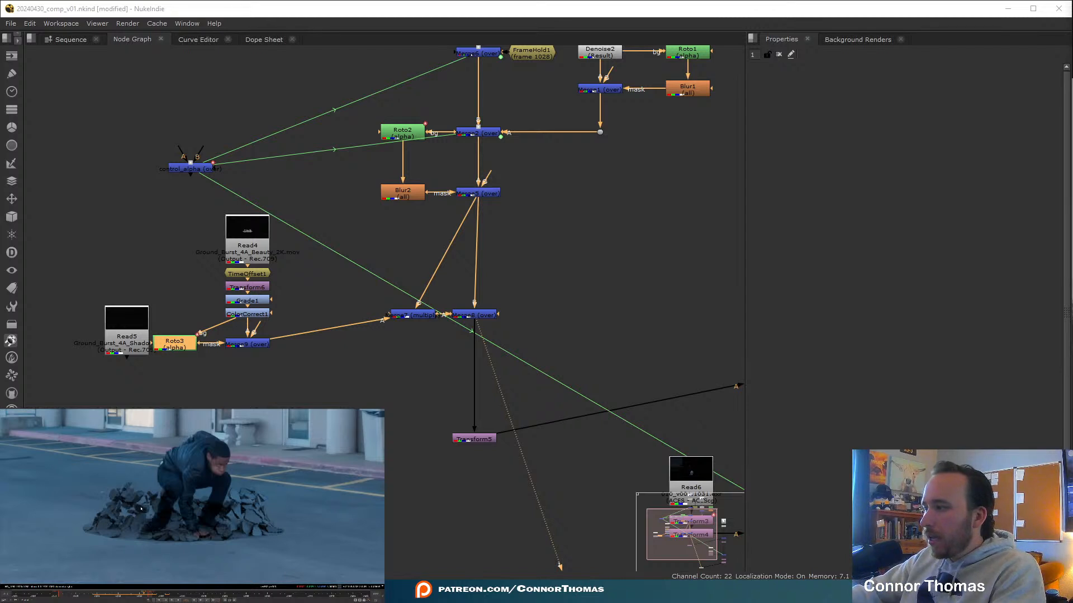
# At a frame before the actor lands, set the mix of the Merge masked by Roto3 to 0 and keyframe it.
pyautogui.click(118, 594)
pyautogui.moveTo(118, 595); pyautogui.dragTo(100, 595)
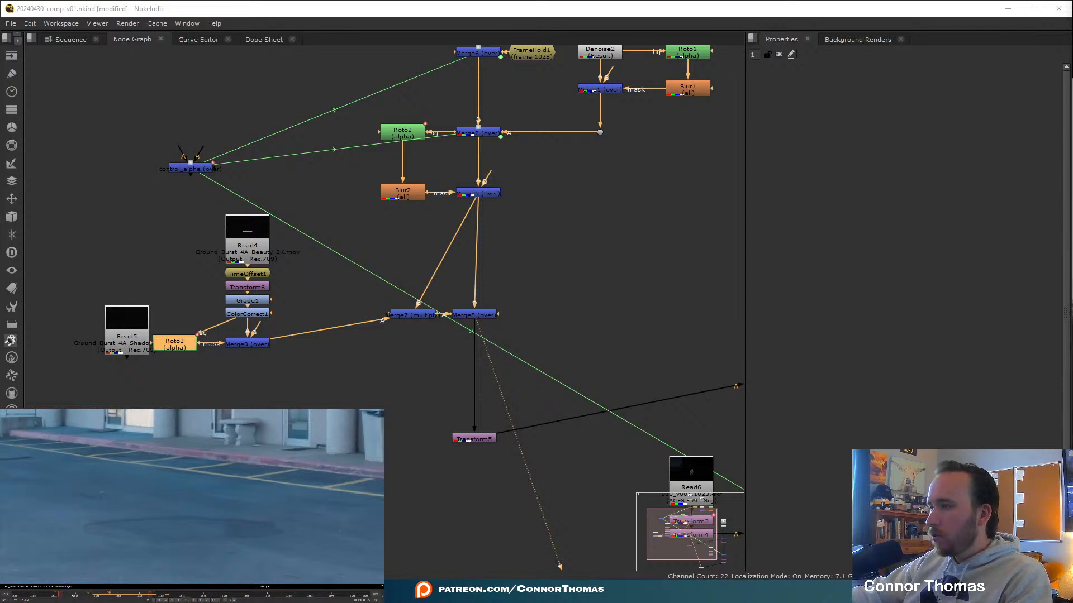
pyautogui.moveTo(259, 366); pyautogui.dragTo(326, 360, button='middle')
pyautogui.click(327, 341)
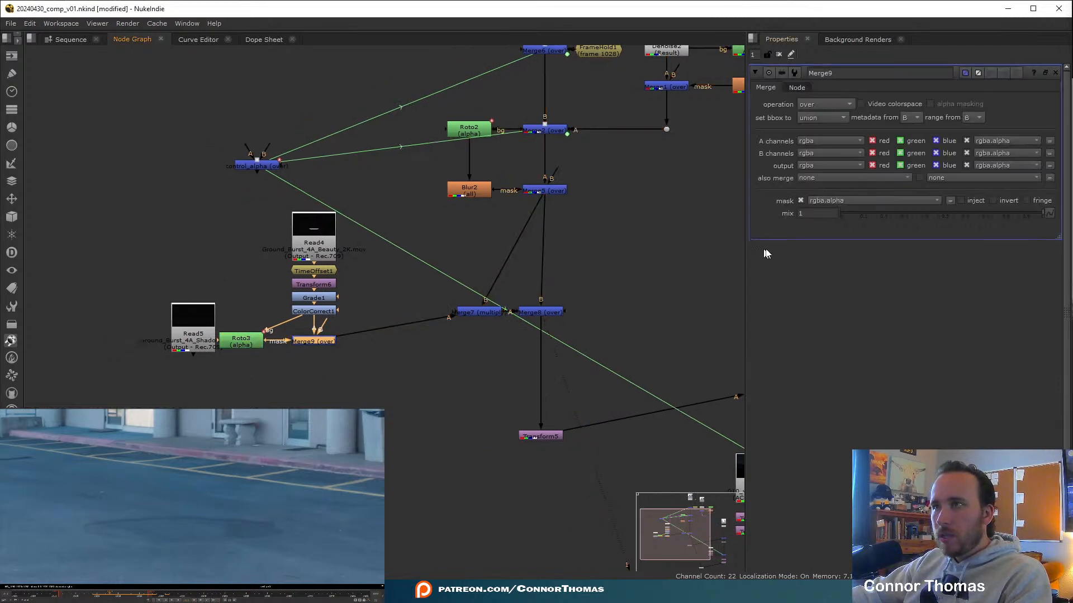
pyautogui.moveTo(853, 217); pyautogui.dragTo(840, 216)
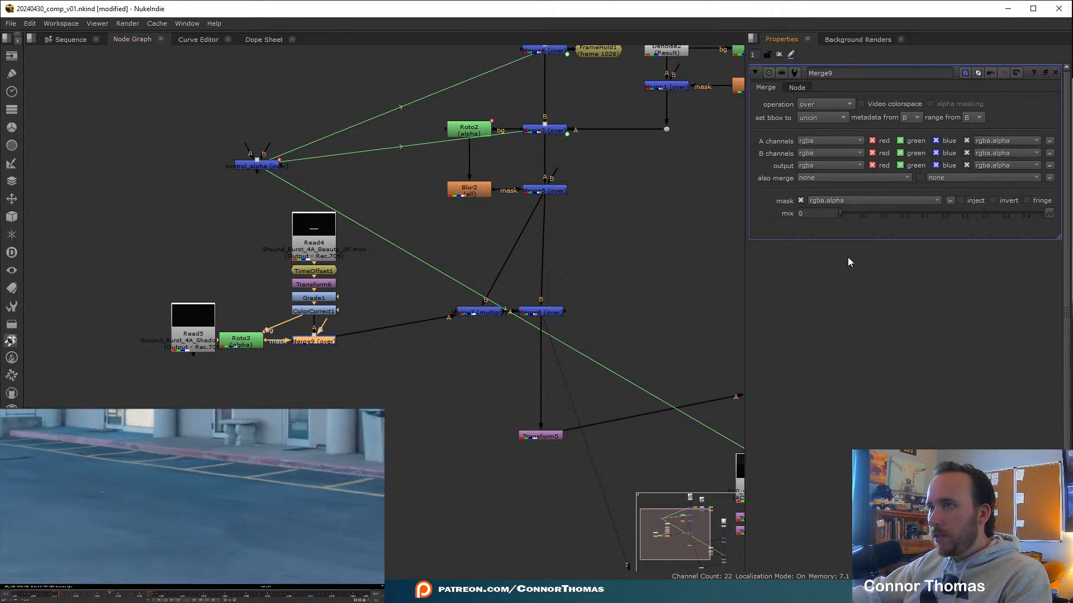
pyautogui.rightClick(817, 217)
pyautogui.click(839, 225)
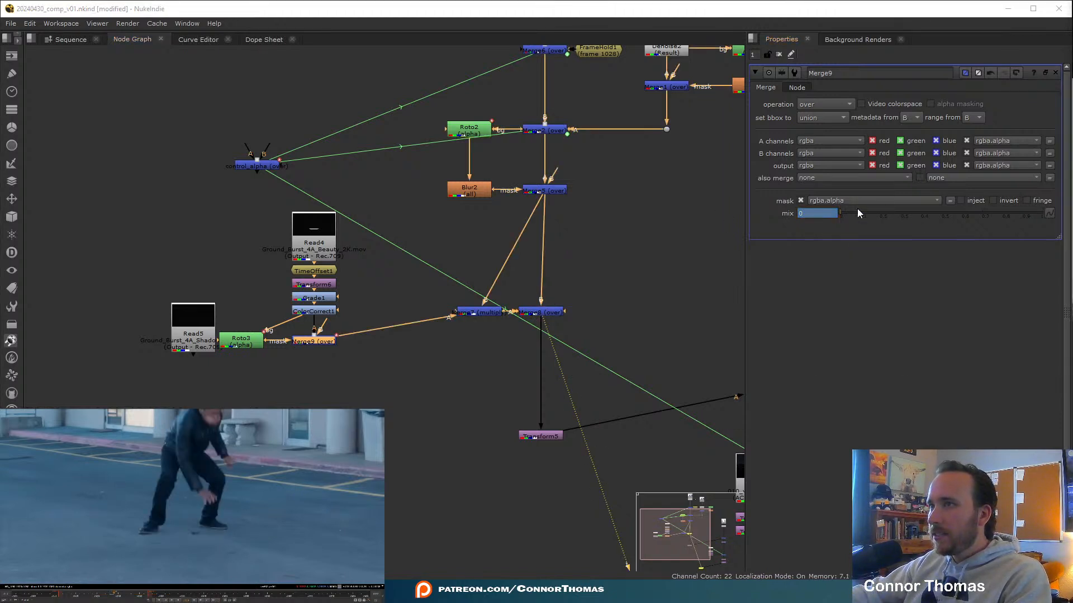
# At the frame where the actor's feet reach the ground, set the Merge's mix to 0.525.
pyautogui.moveTo(857, 212); pyautogui.dragTo(904, 218)
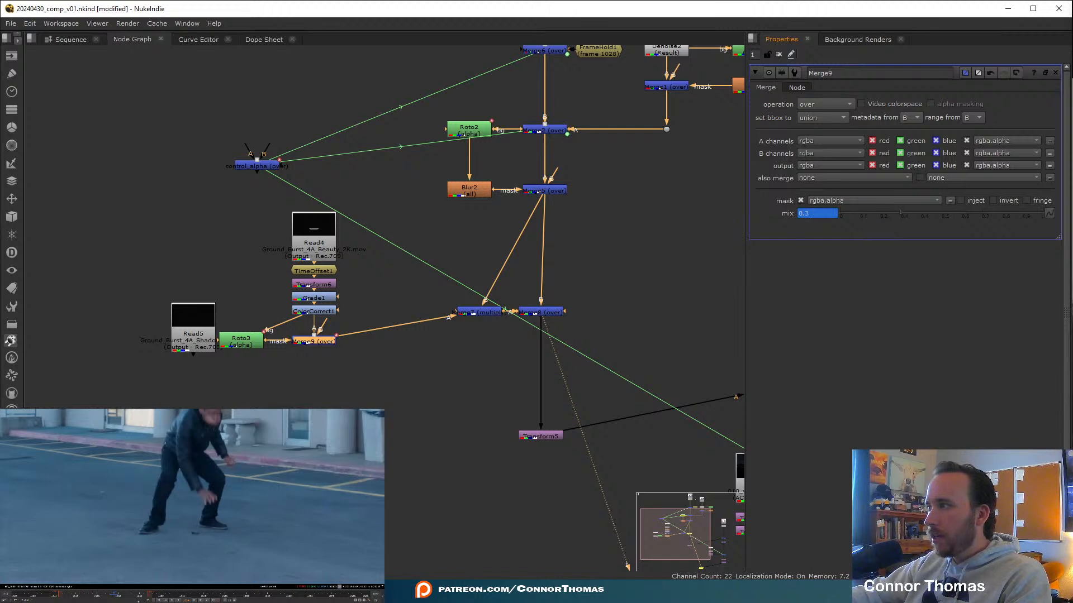
pyautogui.moveTo(940, 215); pyautogui.dragTo(1044, 217)
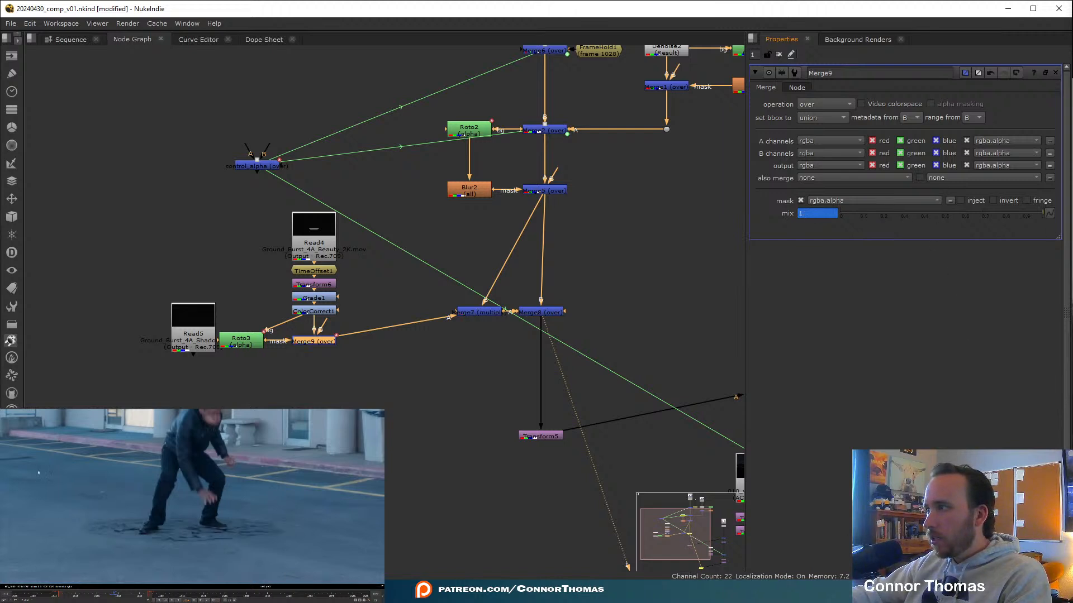
pyautogui.click(943, 215)
pyautogui.moveTo(937, 223); pyautogui.dragTo(947, 222)
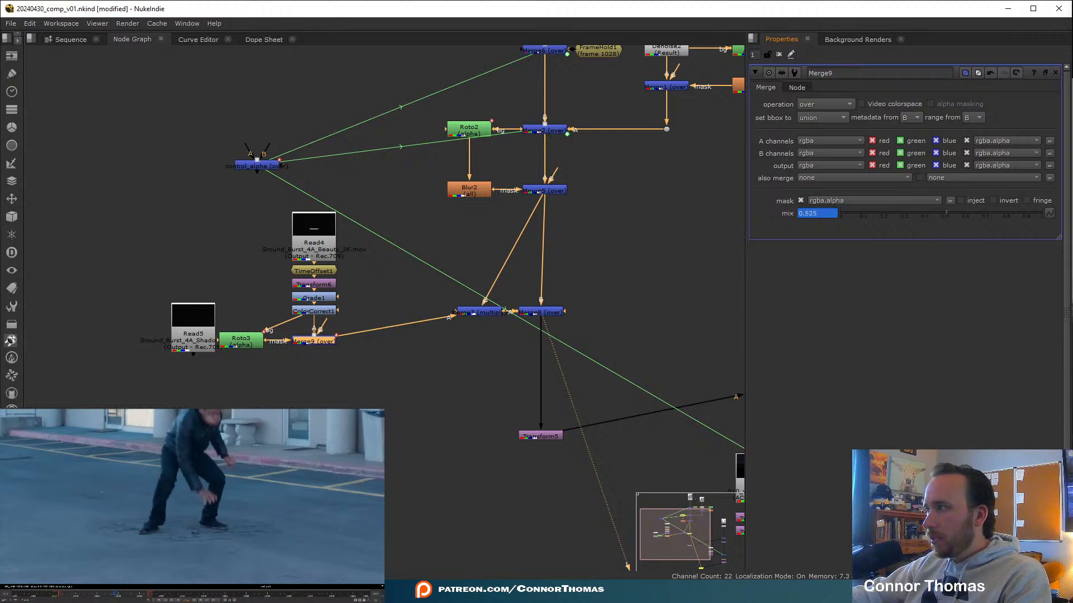
# Slightly further on, as the actor's hand nears the ground, set the Merge's mix to 1 and close its properties.
pyautogui.click(117, 596)
pyautogui.moveTo(116, 596); pyautogui.dragTo(117, 596)
pyautogui.keyDown('ctrl'); pyautogui.click(980, 217); pyautogui.keyUp('ctrl')
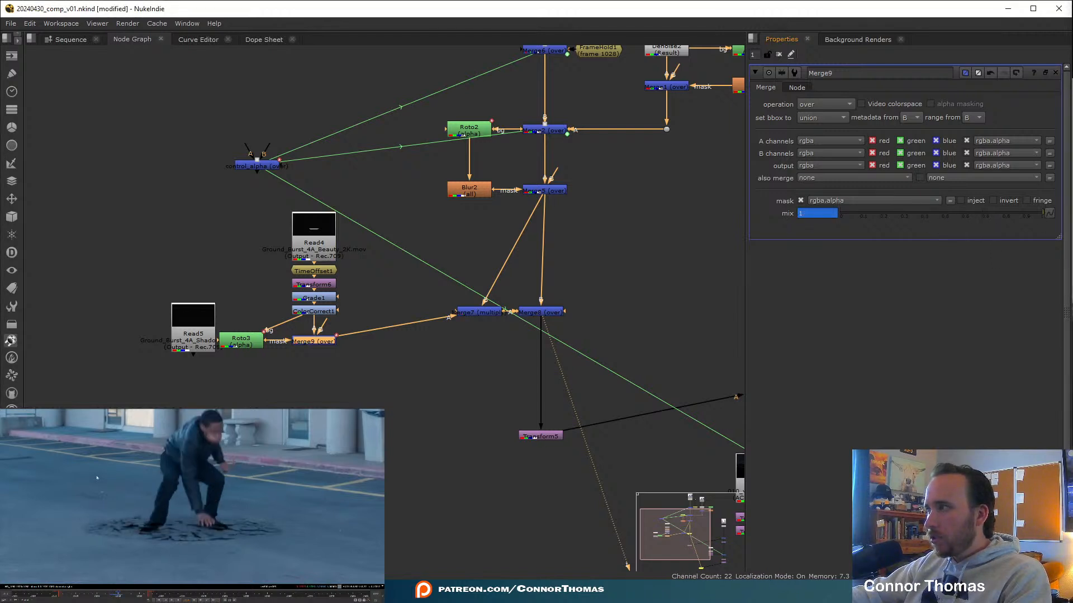
pyautogui.click(778, 54)
pyautogui.click(324, 349)
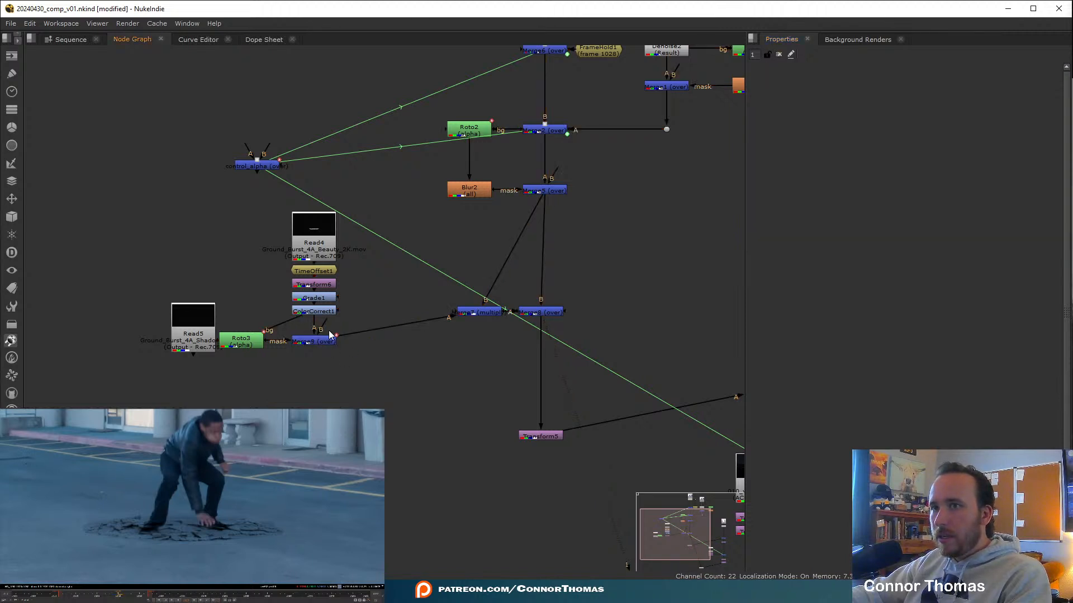
# Make room below the Ground Burst beauty Read and its TimeOffset, and insert an OFlow after the TimeOffset.
pyautogui.moveTo(308, 241); pyautogui.dragTo(309, 218)
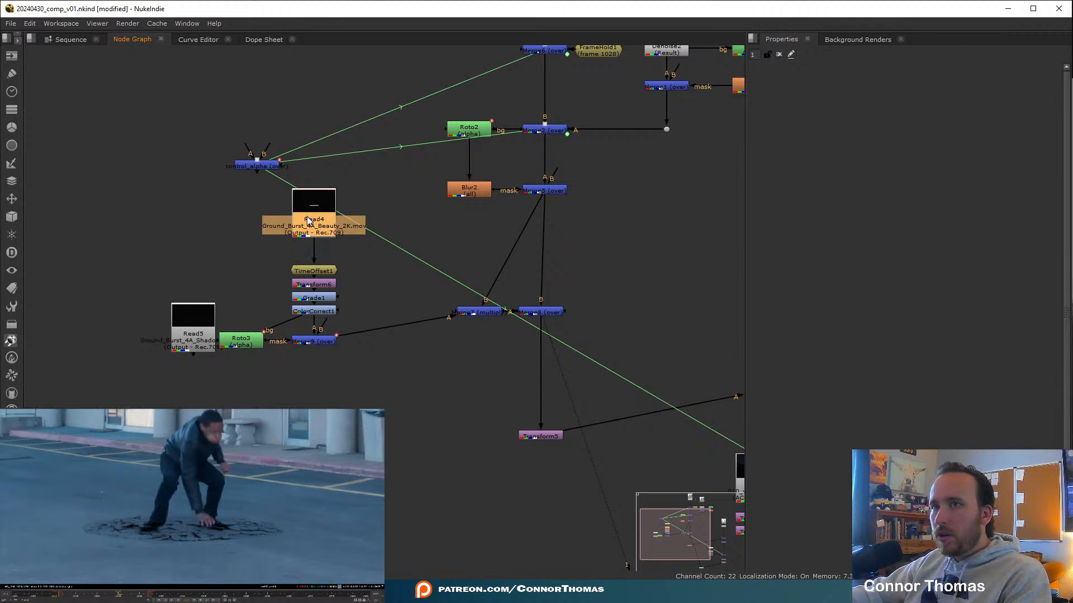
pyautogui.moveTo(309, 270); pyautogui.dragTo(309, 242)
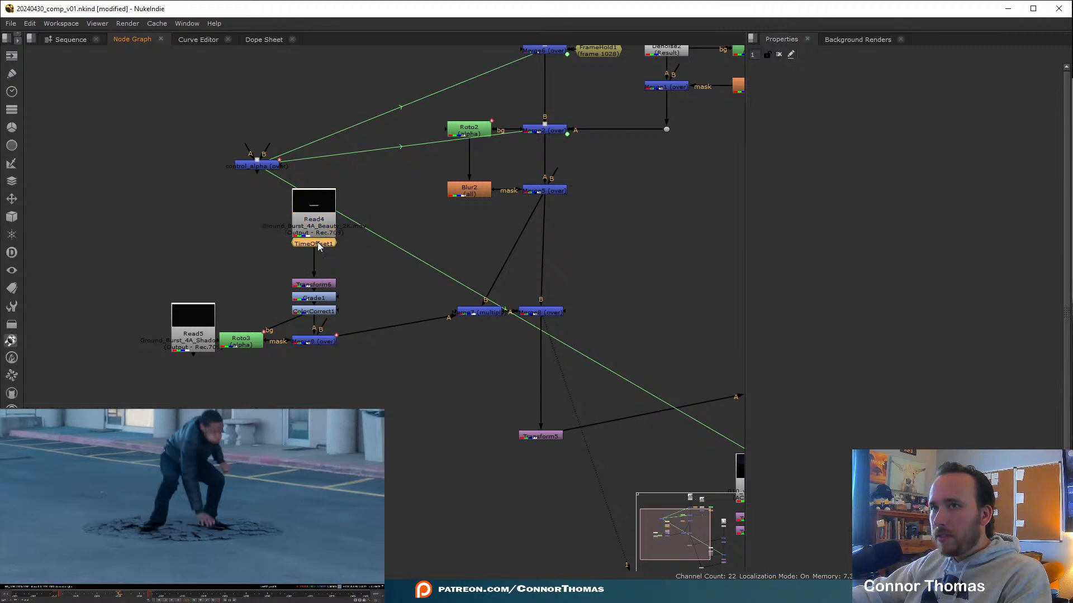
pyautogui.press('Tab')
pyautogui.write('oflow')
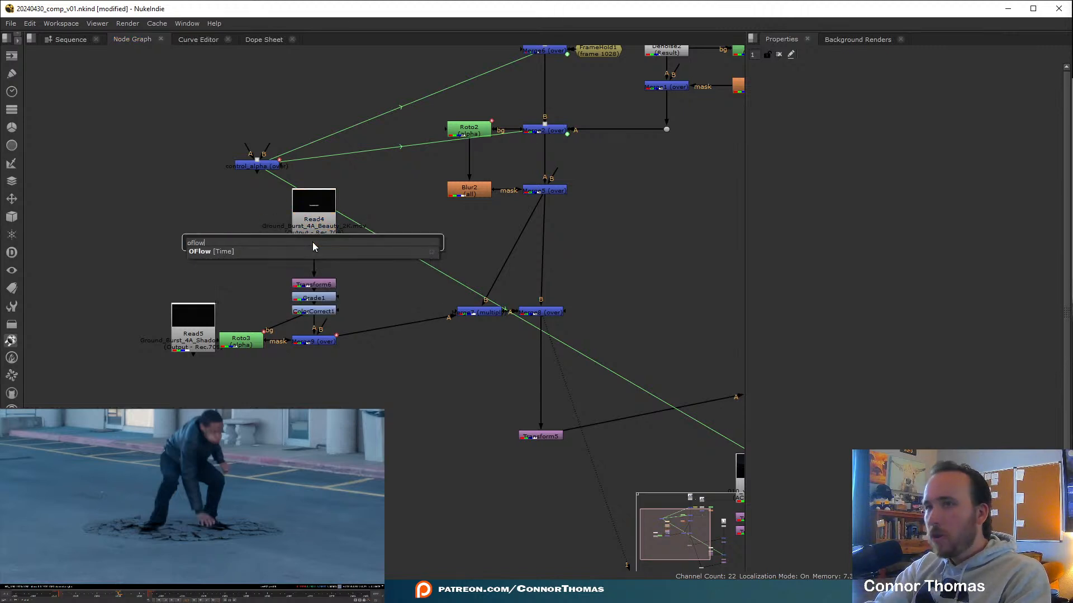
pyautogui.click(314, 251)
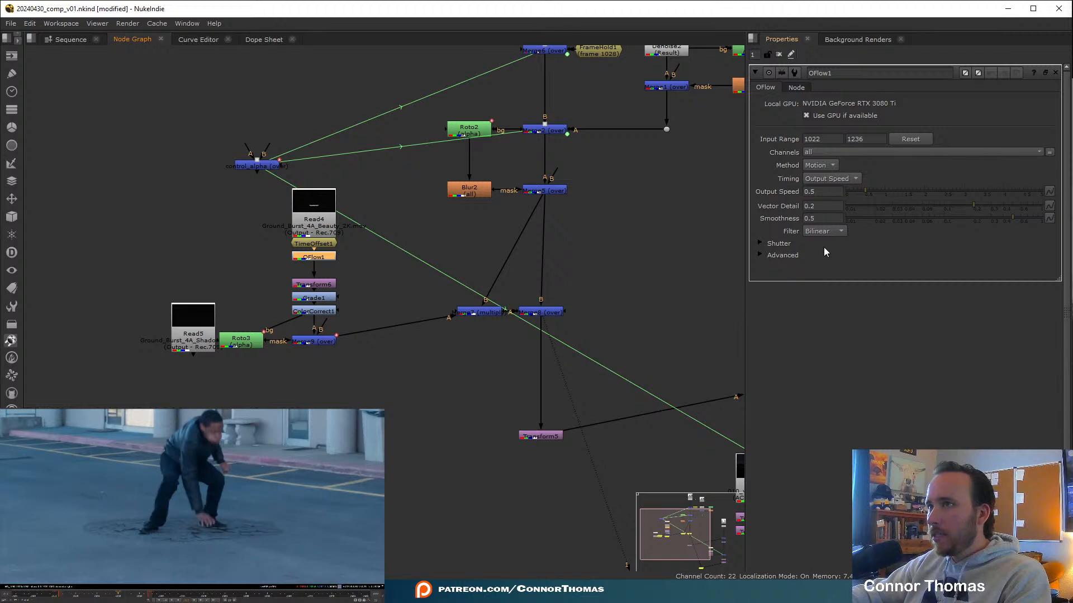
# Change the OFlow's timing to Frame and set its frame value to 1000.
pyautogui.click(826, 180)
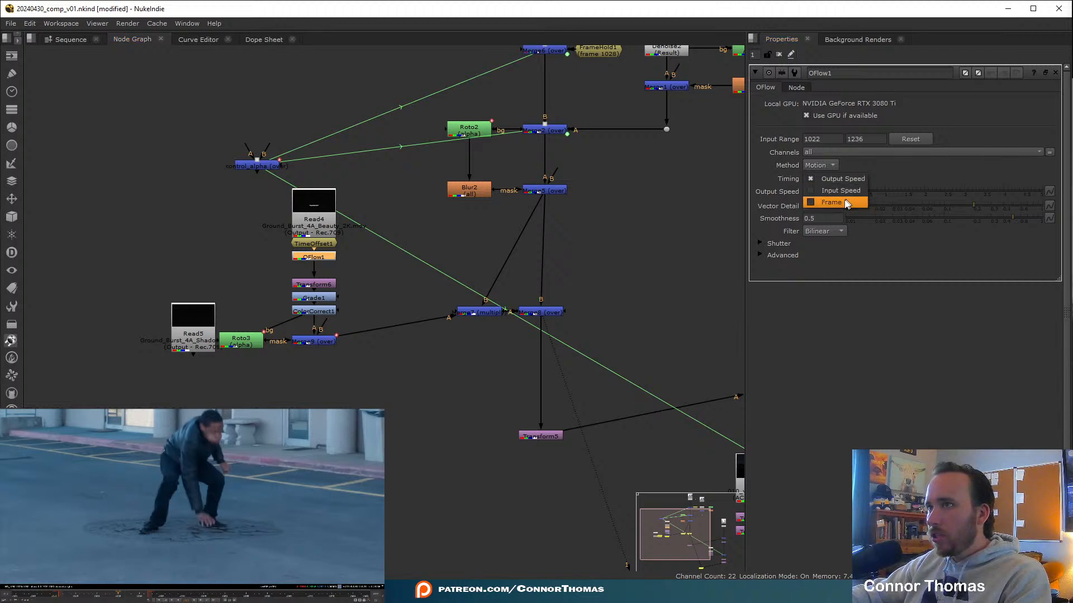
pyautogui.click(832, 201)
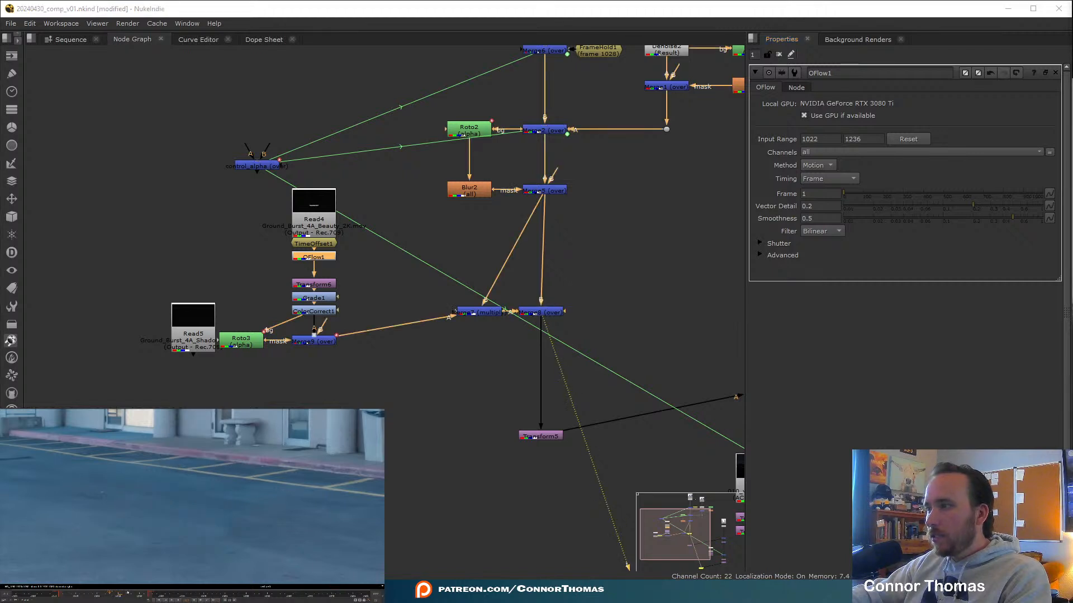
pyautogui.click(828, 193)
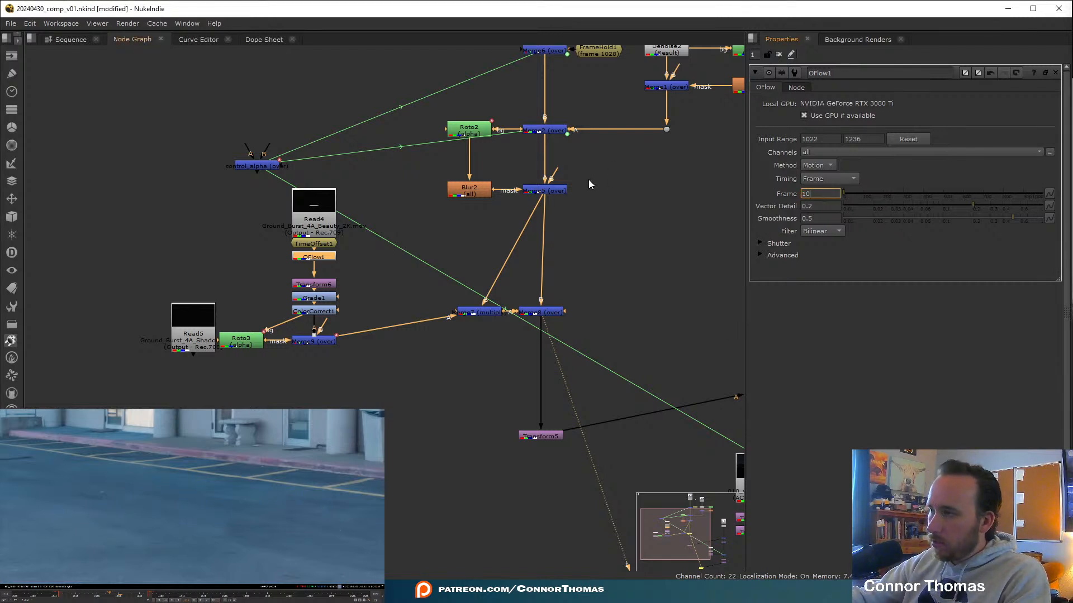
pyautogui.press('Return')
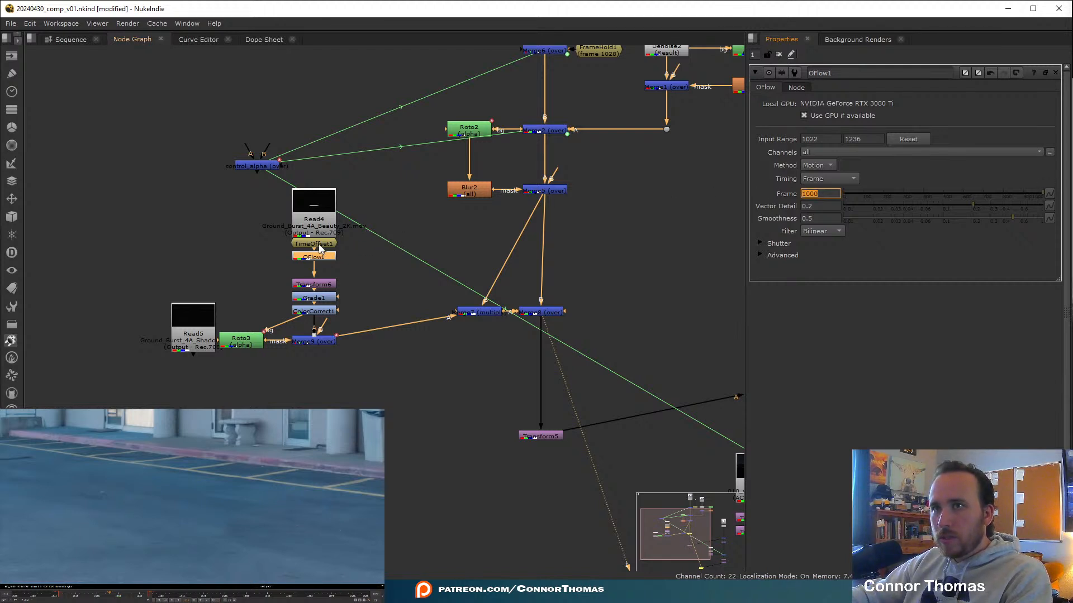
# Temporarily disable the OFlow to view the outputs of the TimeOffset and the OFlow, and enable it again.
pyautogui.click(319, 249)
pyautogui.click(320, 256)
pyautogui.press('d')
pyautogui.click(320, 245)
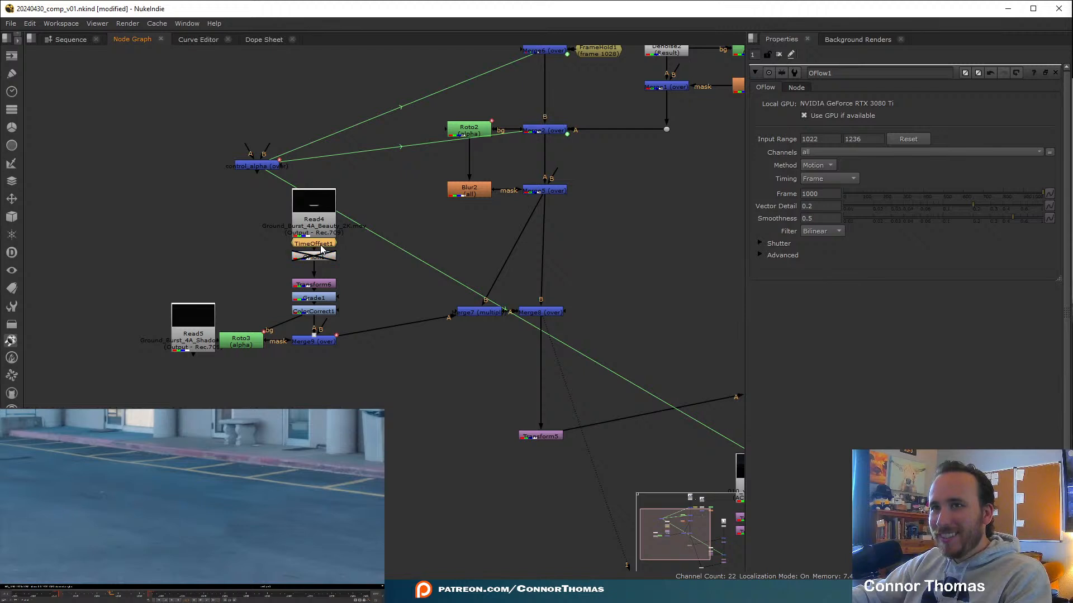
pyautogui.press('1')
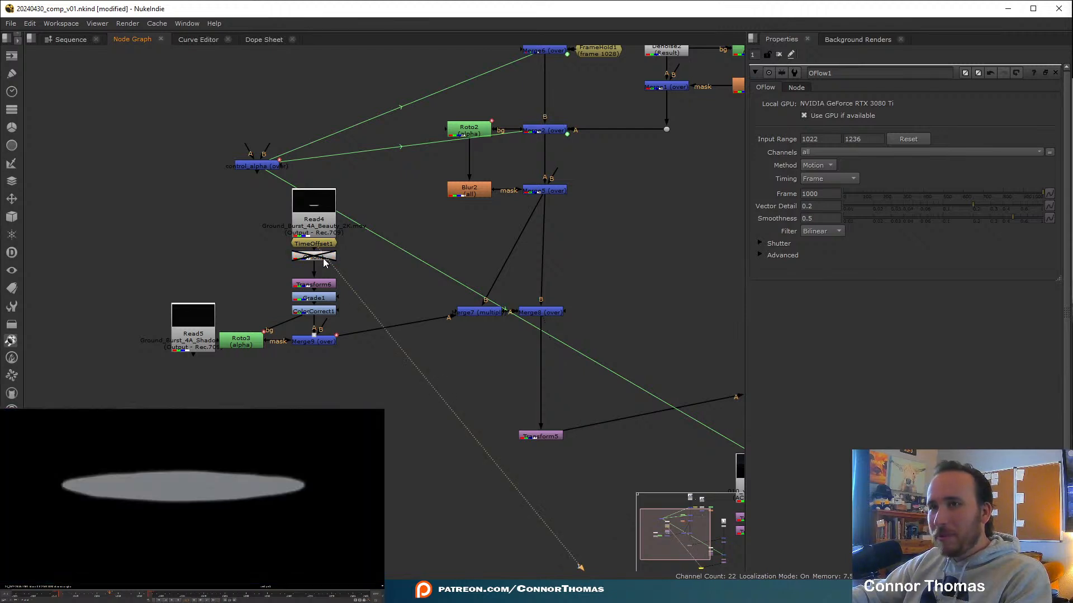
pyautogui.click(315, 259)
pyautogui.press('1')
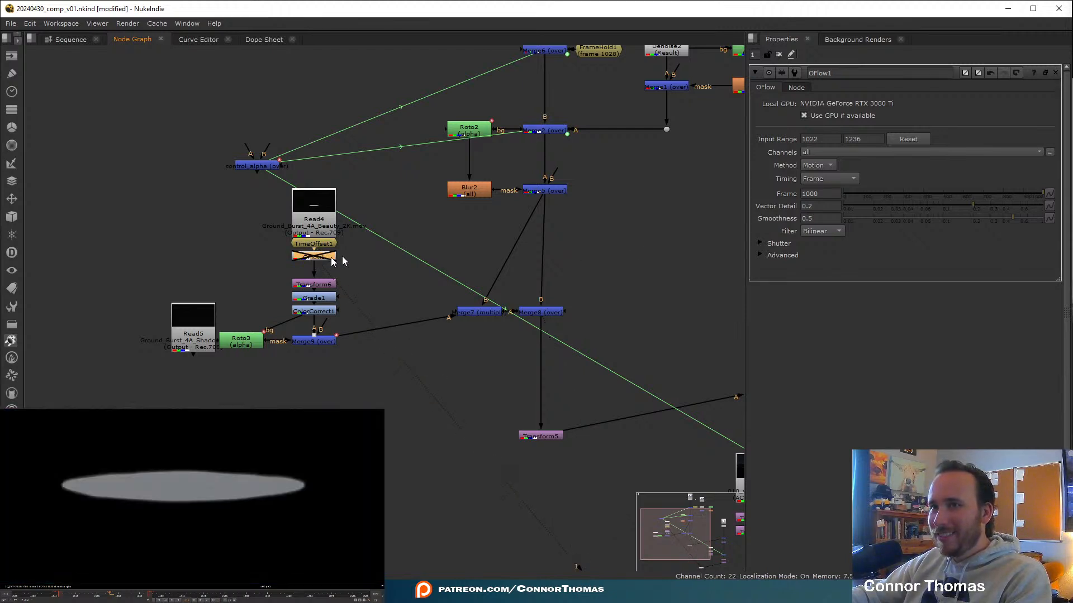
pyautogui.press('d')
# Set the OFlow's frame to 1023, checking the clip at 1024 before going back to 1023.
pyautogui.doubleClick(821, 193)
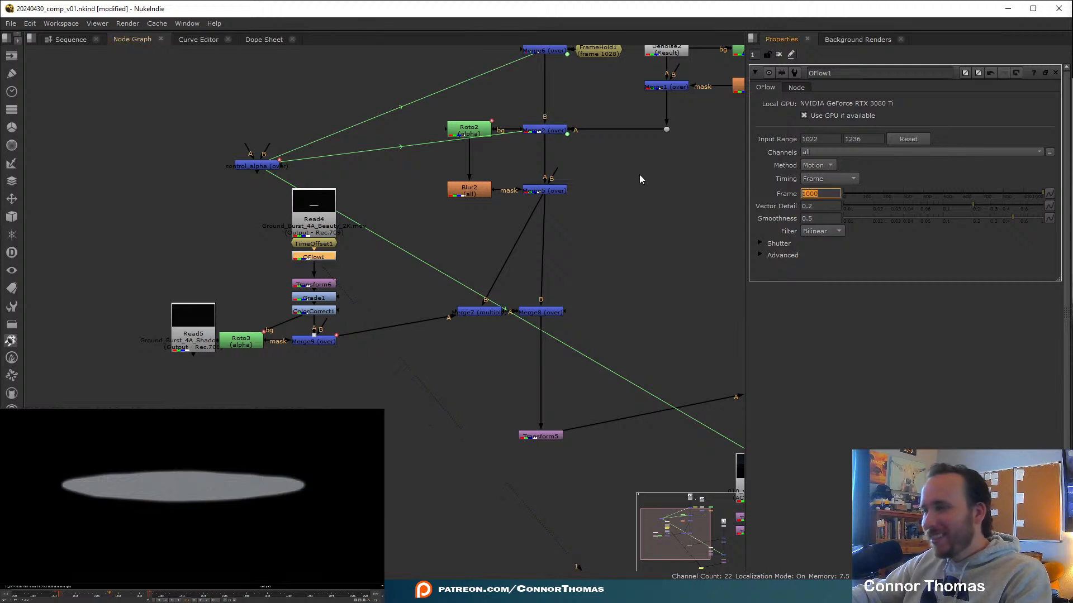
pyautogui.write('1023')
pyautogui.press('Return')
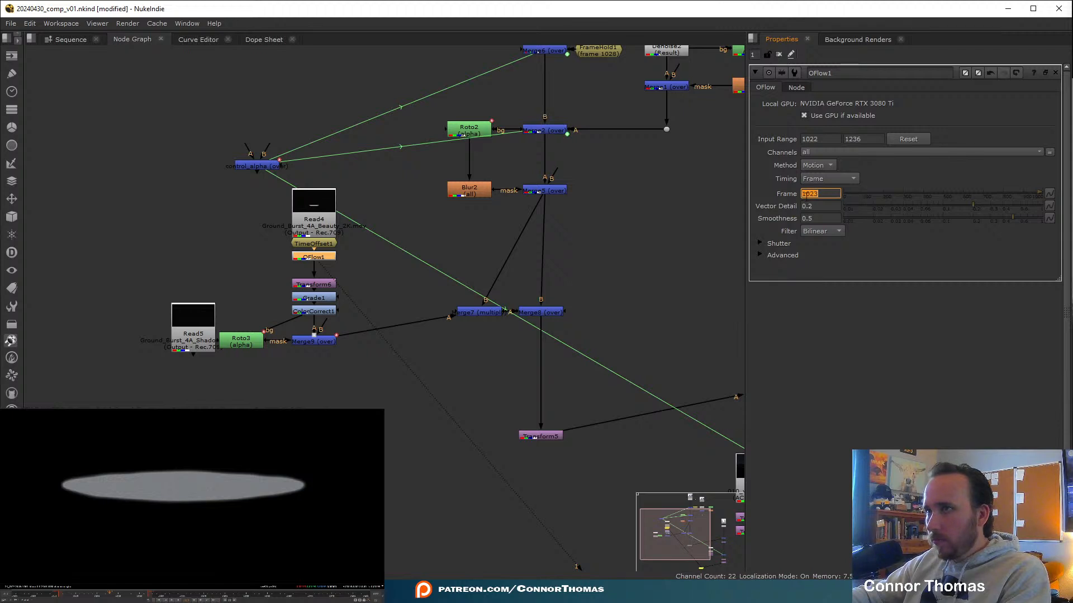
pyautogui.click(814, 194)
pyautogui.press('Up')
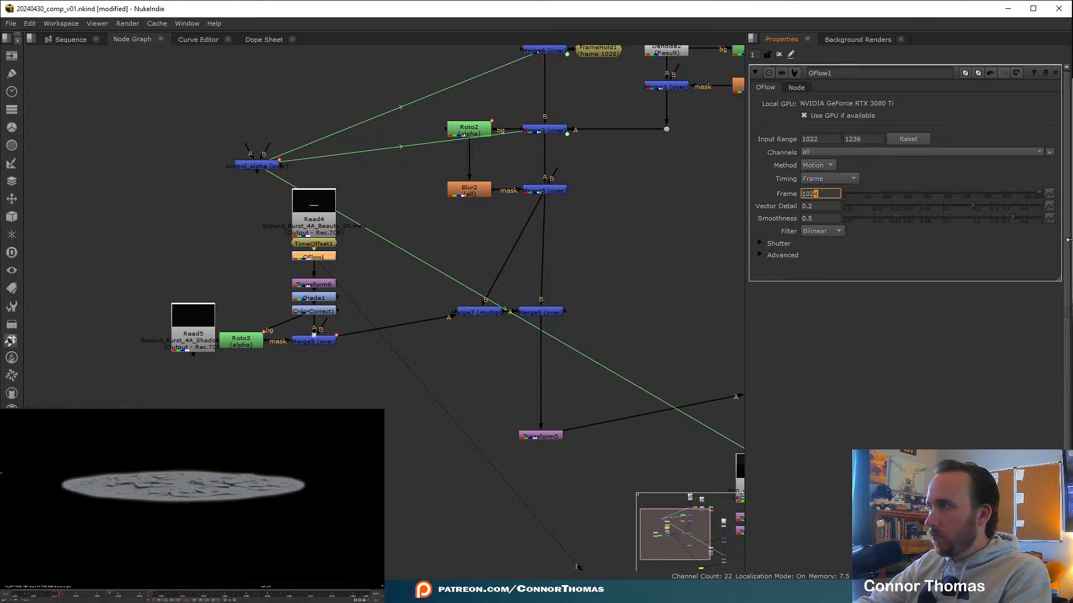
pyautogui.press('Down')
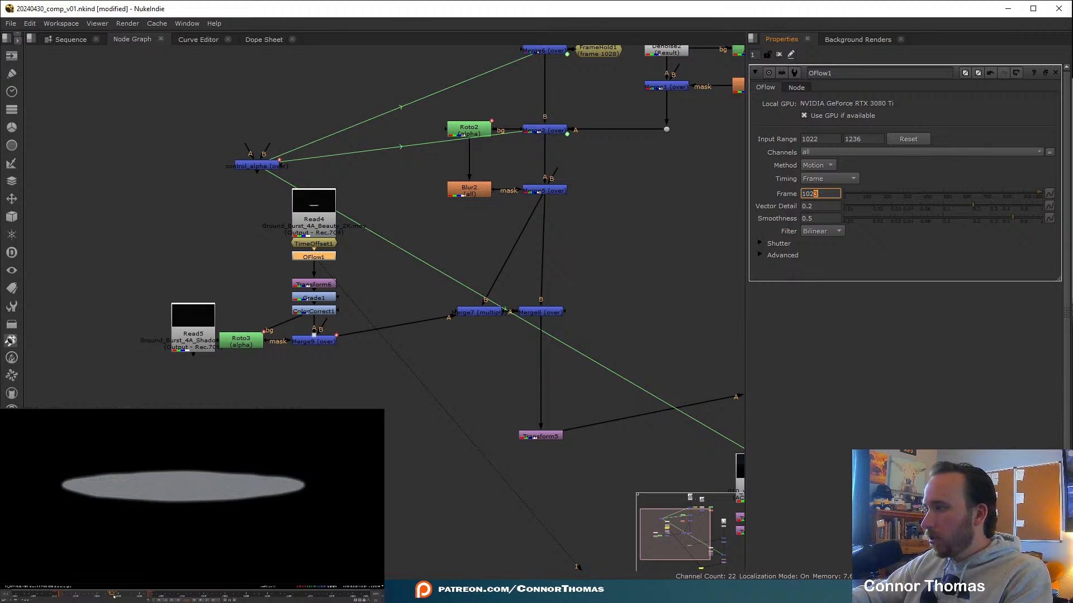
# Move to the frame where the ground starts cracking and set OFlow1's Frame to 1024.
pyautogui.click(113, 596)
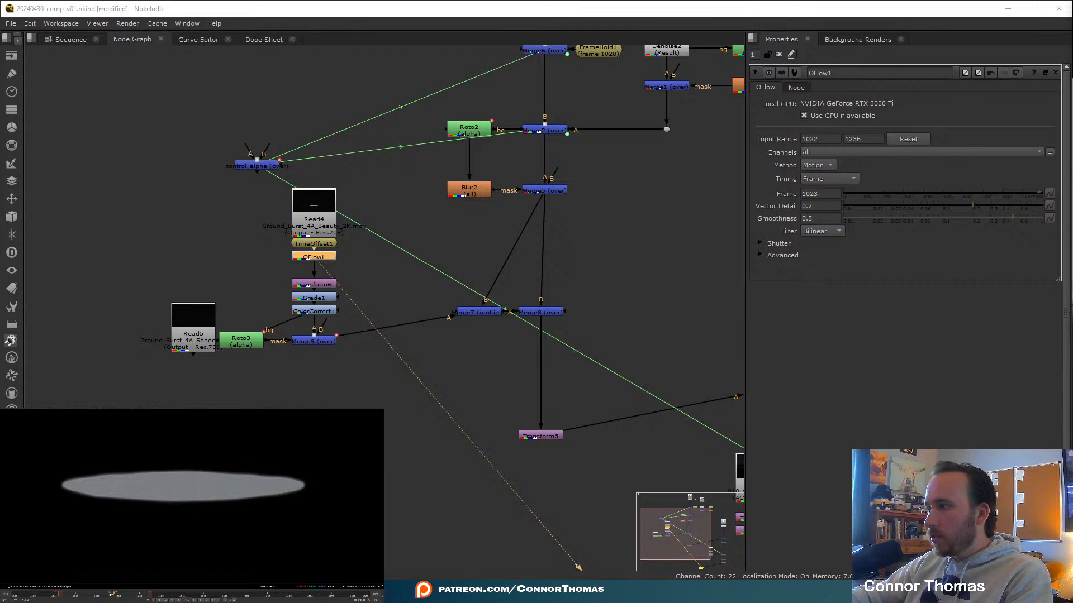
pyautogui.click(818, 193)
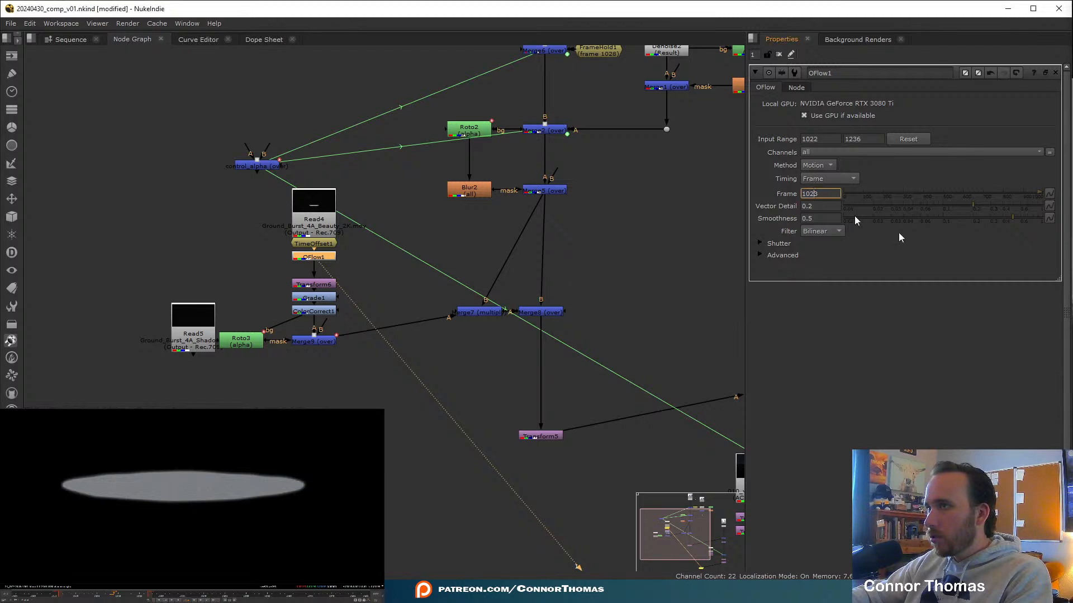
pyautogui.press('Up')
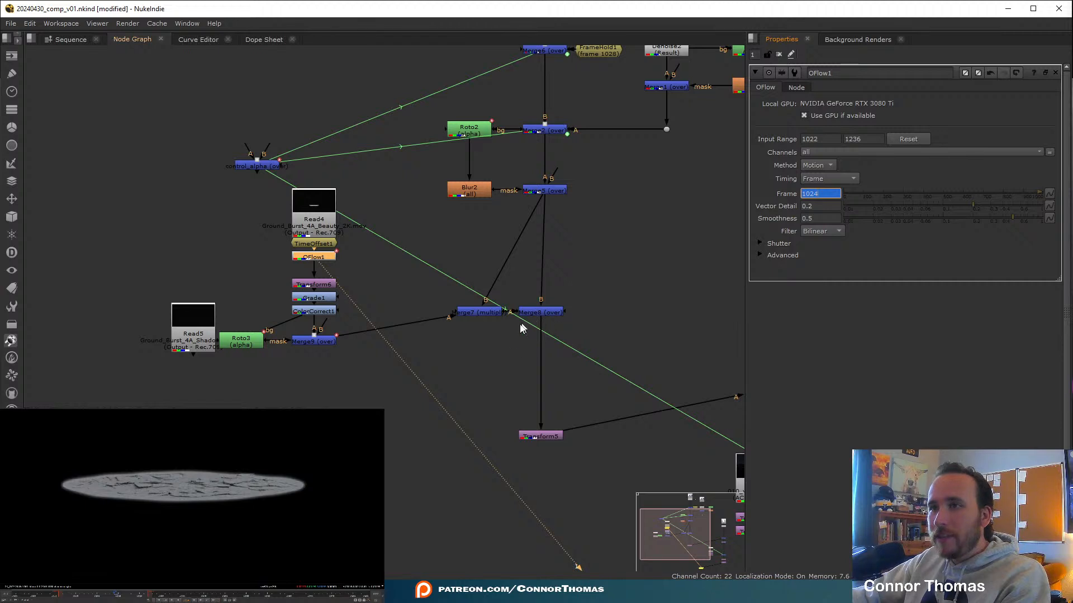
# Line up the Merge7 and Merge8 nodes with Merge9 and show the Merge8 output in the viewer.
pyautogui.moveTo(437, 348); pyautogui.dragTo(549, 342)
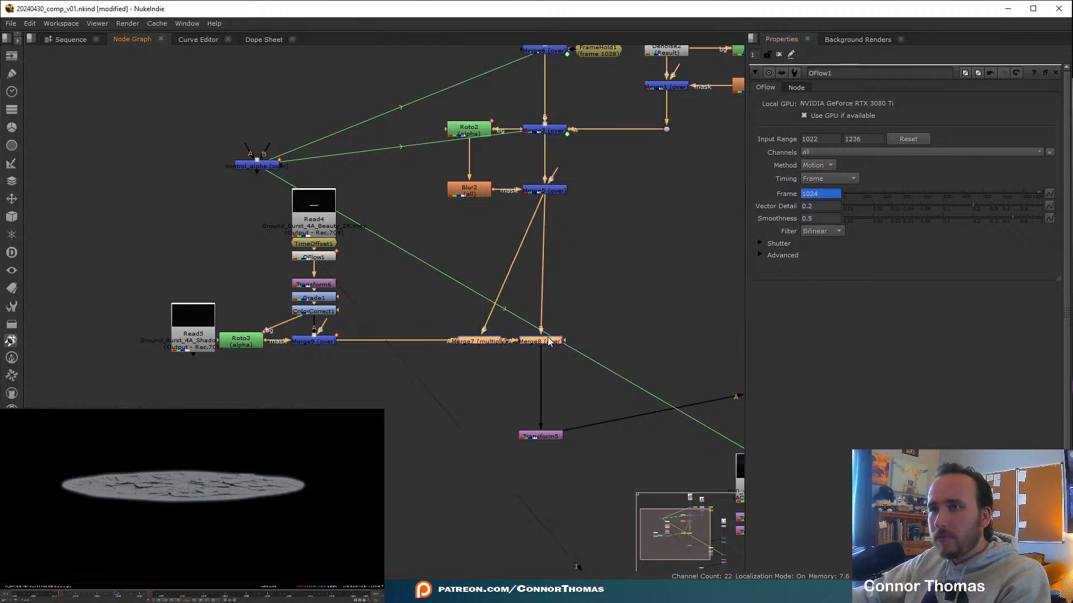
pyautogui.click(579, 410)
pyautogui.click(544, 340)
pyautogui.press('1')
pyautogui.click(612, 343)
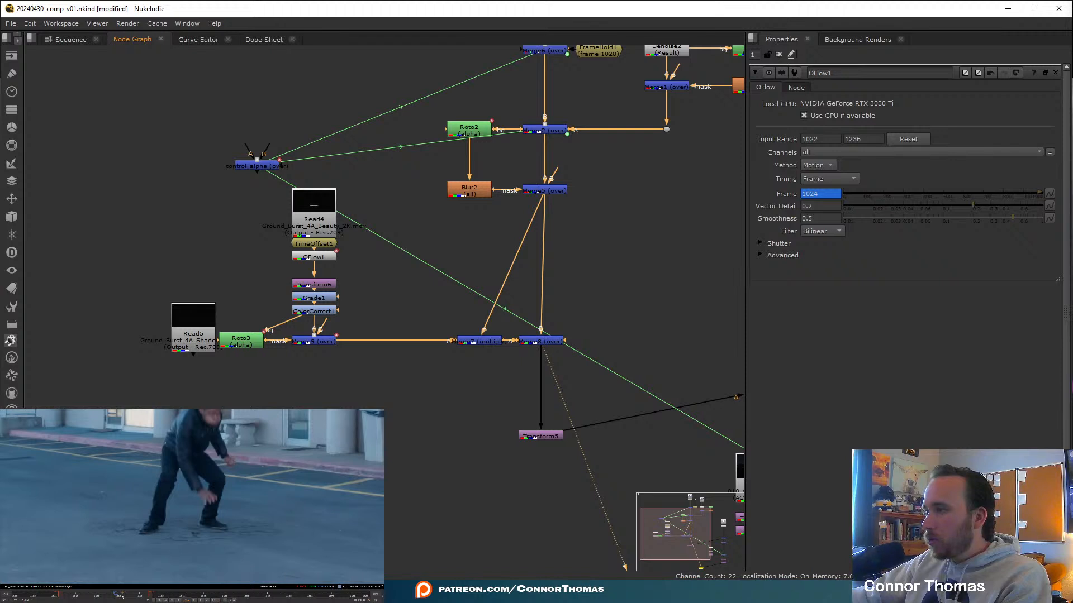
# Try raising OFlow1's Frame to 1028 as the actor crouches to hit the ground.
pyautogui.click(824, 195)
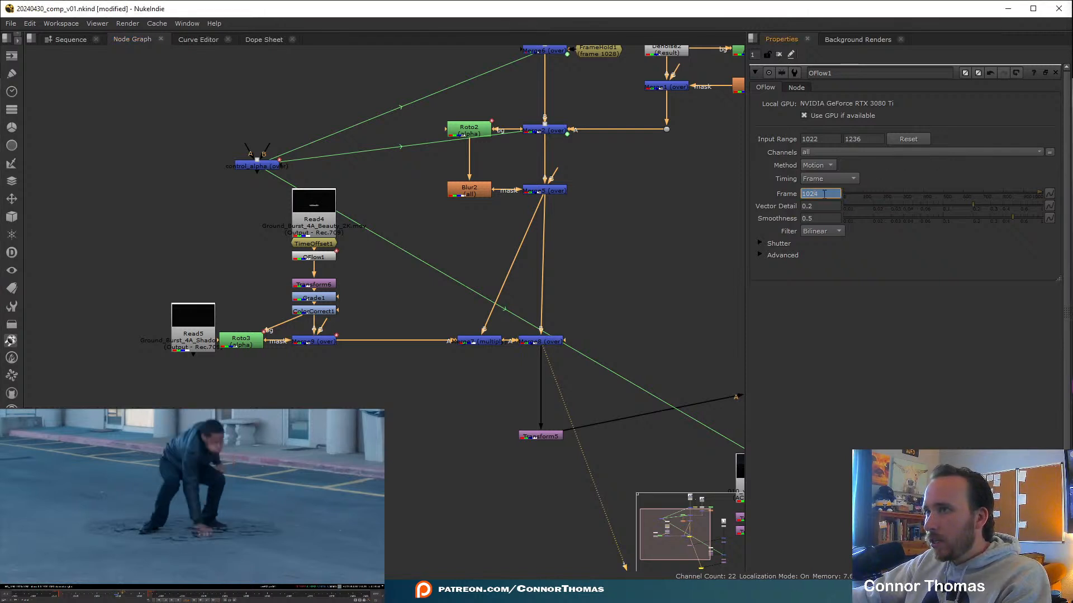
pyautogui.press('Up')
pyautogui.press('Up')
pyautogui.press('Up')
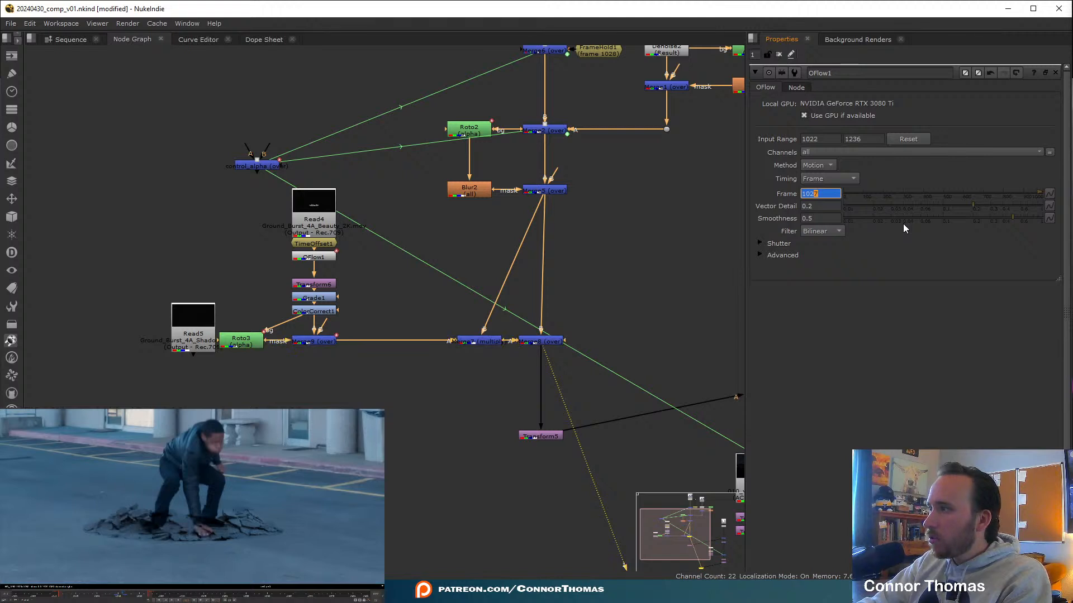
pyautogui.press('Up')
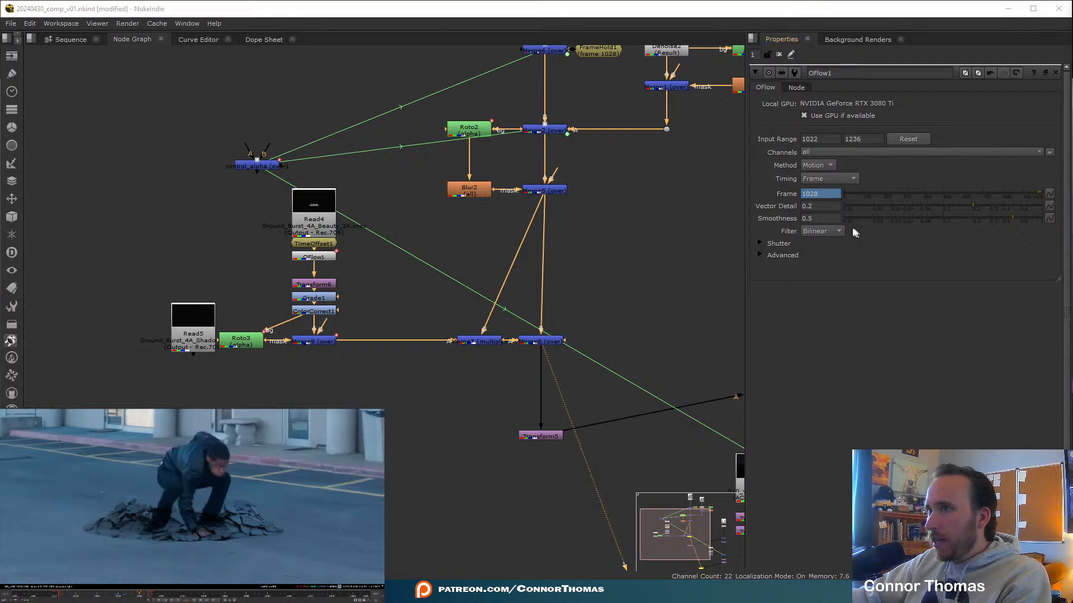
# Try raising OFlow1's Frame to 1057 at the crouch, then undo the Frame changes and the merge node move.
pyautogui.press('Up')
pyautogui.press('Up')
pyautogui.press('Up')
pyautogui.press('Up')
pyautogui.press('Up')
pyautogui.press('Up')
pyautogui.press('Up')
pyautogui.press('Up')
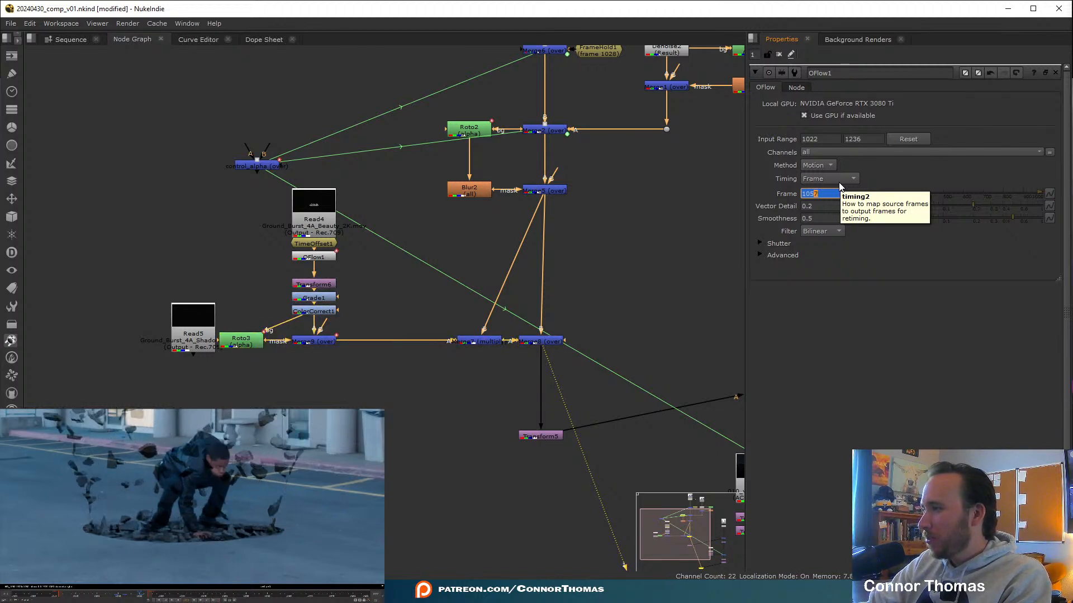
pyautogui.hotkey('ctrl', 'z')
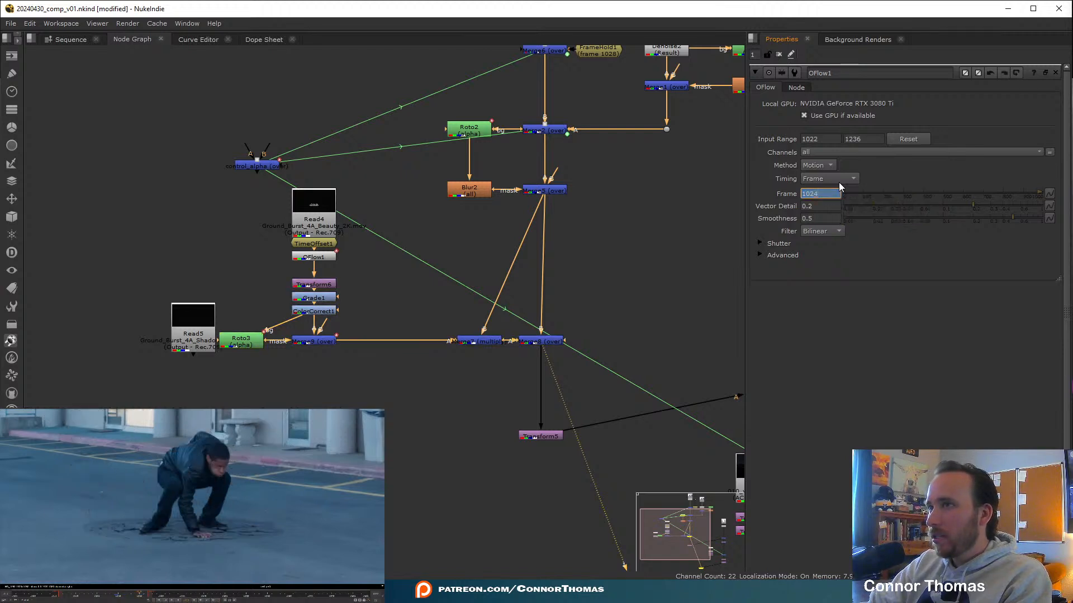
pyautogui.hotkey('ctrl', 'z')
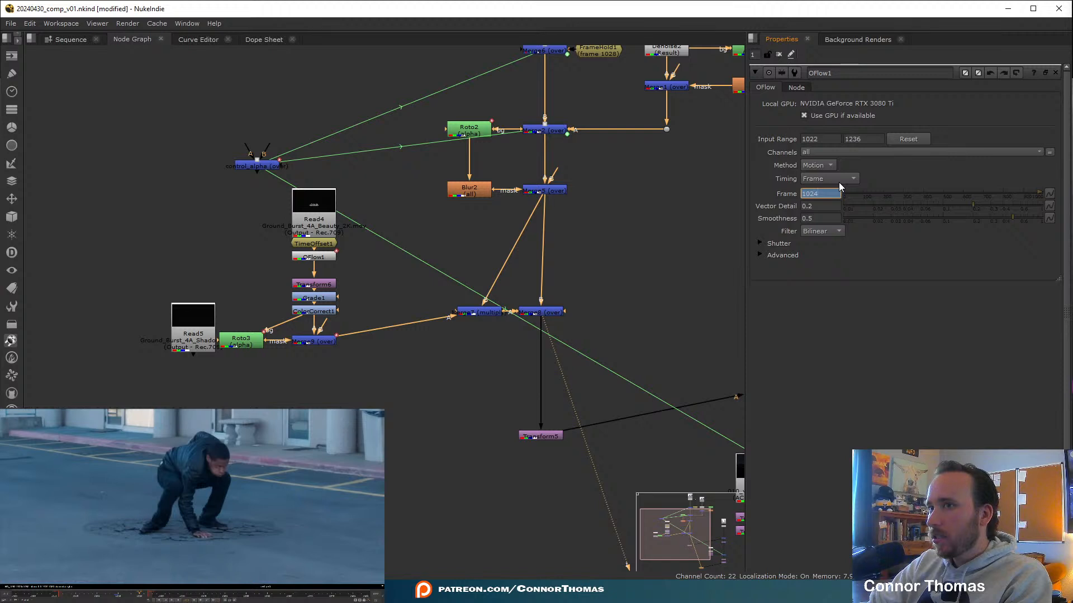
# Raise OFlow1's Frame to 1034 at the actor's crouch pose.
pyautogui.write('.2')
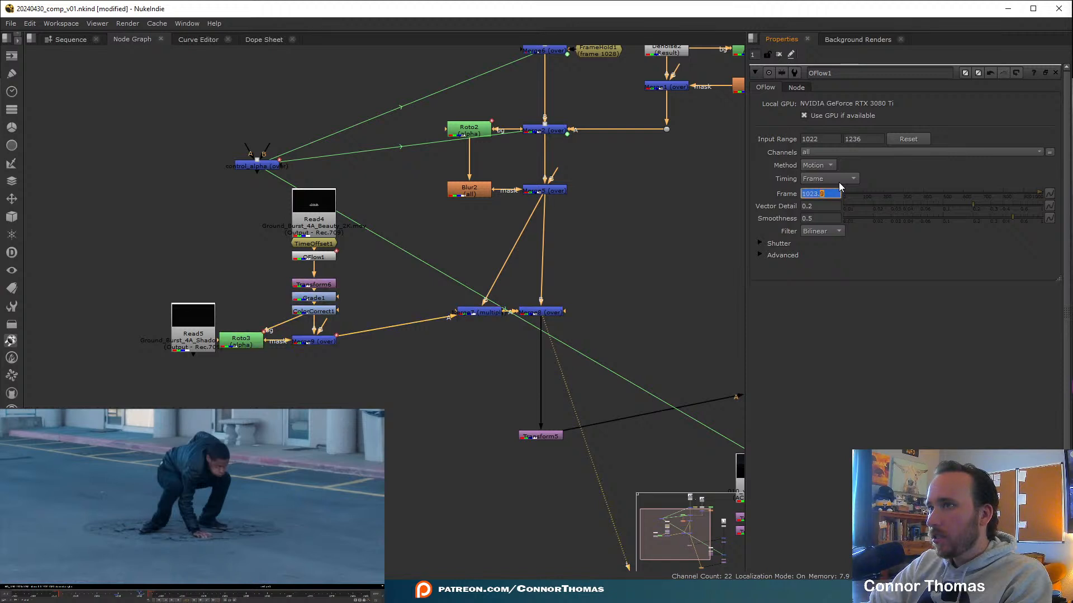
pyautogui.press('Up')
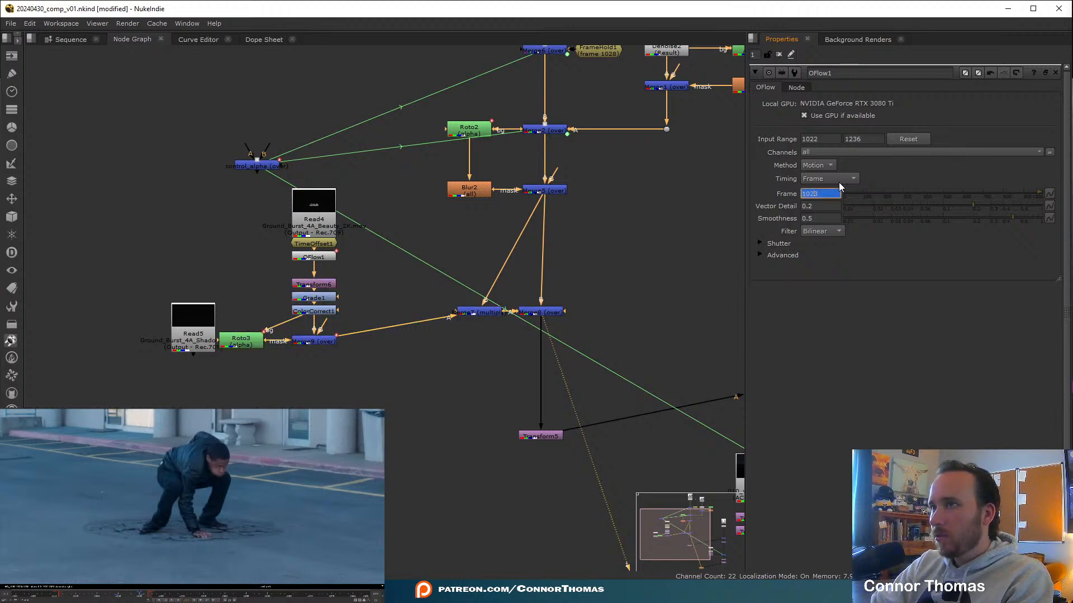
pyautogui.press('Up')
pyautogui.press('Up')
pyautogui.press('Up')
pyautogui.press('Up')
pyautogui.press('Up')
pyautogui.press('Up')
pyautogui.press('Up')
pyautogui.press('Up')
pyautogui.press('Up')
pyautogui.press('Up')
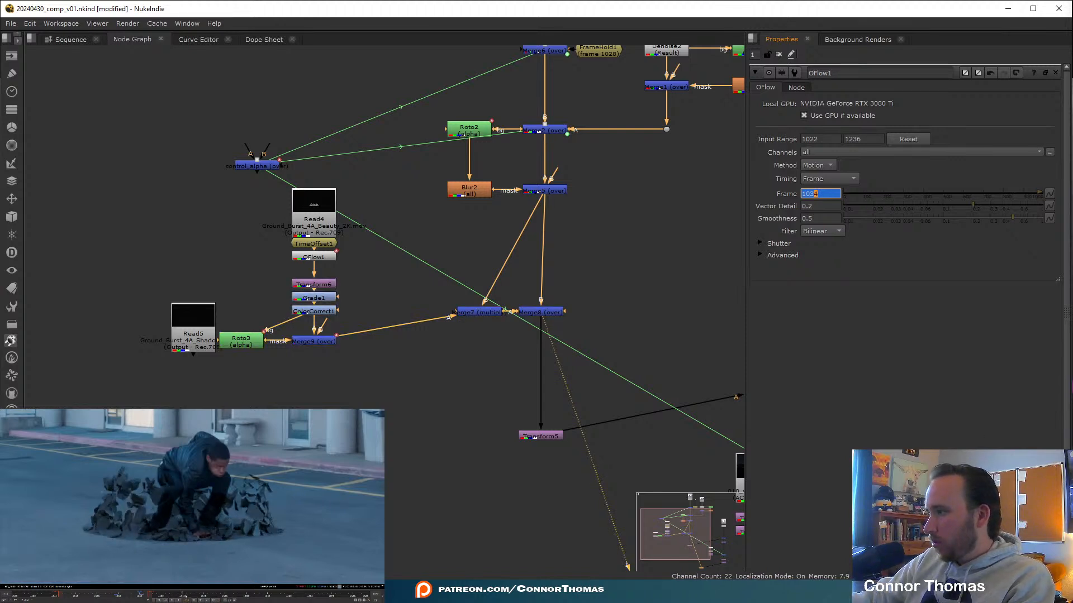
# Move further along the timeline and raise OFlow1's Frame to 1057 there.
pyautogui.click(203, 594)
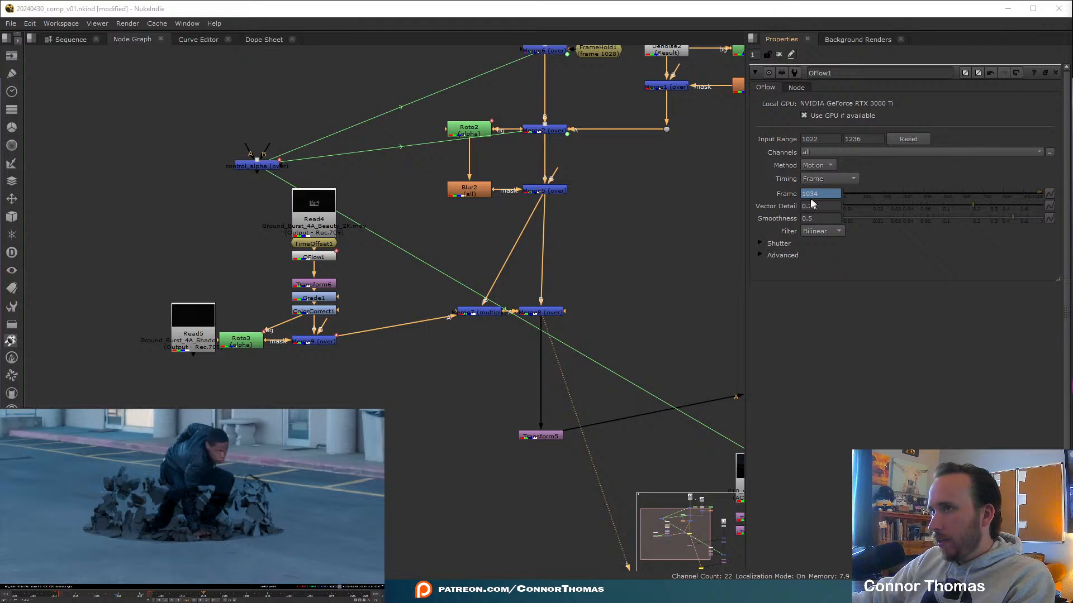
pyautogui.click(817, 196)
pyautogui.press('Up')
pyautogui.press('Up')
pyautogui.press('Up')
pyautogui.press('Up')
pyautogui.press('Up')
pyautogui.press('Up')
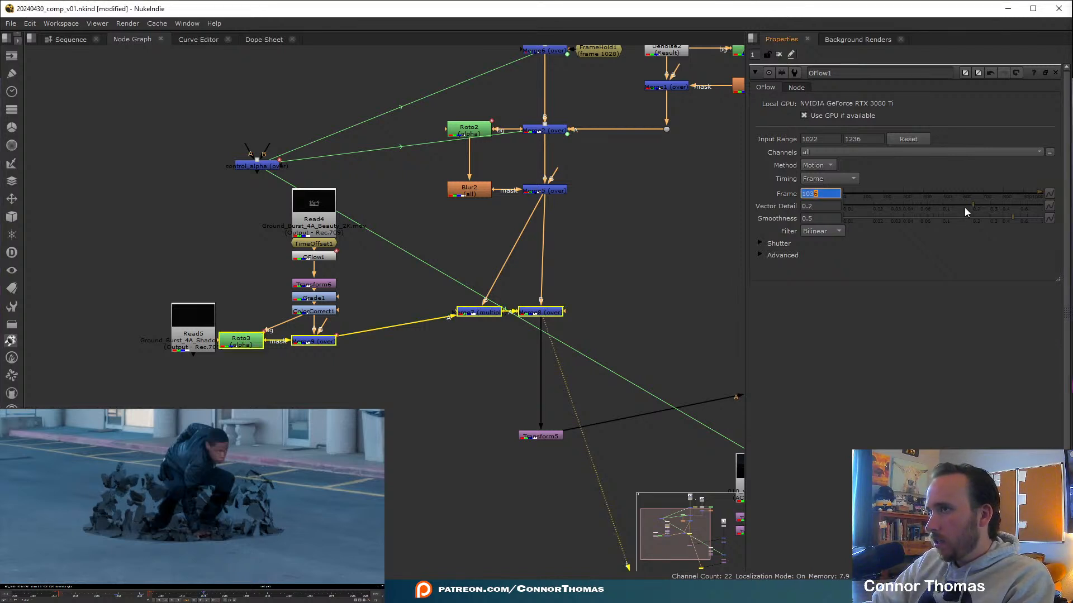
pyautogui.press('Up')
pyautogui.press('Up')
pyautogui.press('Up')
pyautogui.press('Up')
pyautogui.press('Up')
pyautogui.press('Up')
pyautogui.press('Up')
pyautogui.press('Up')
pyautogui.press('Up')
pyautogui.press('Up')
pyautogui.press('Up')
pyautogui.press('Up')
pyautogui.press('Up')
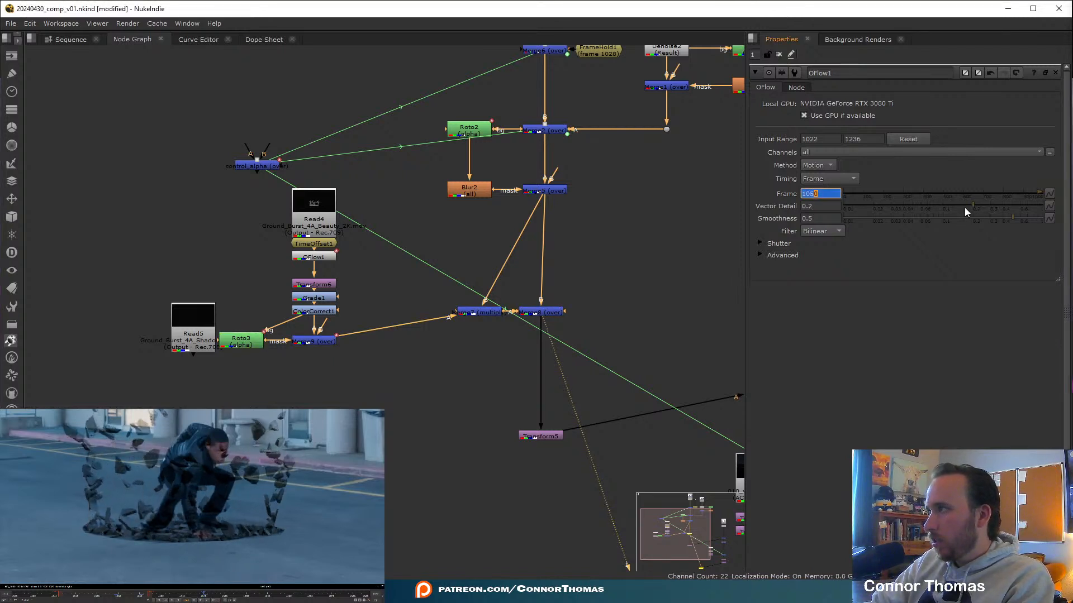
pyautogui.press('Up')
pyautogui.press('Up')
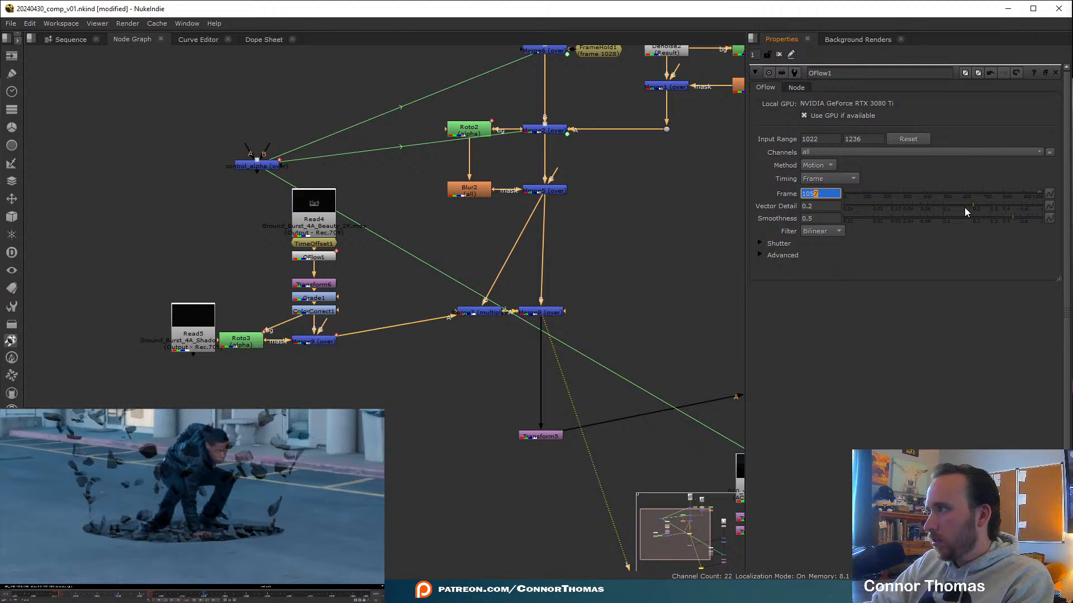
pyautogui.press('Up')
# Go back to the earlier part of the timeline, set OFlow1's Frame to 1024 and review the retimed burst in playback.
pyautogui.click(151, 596)
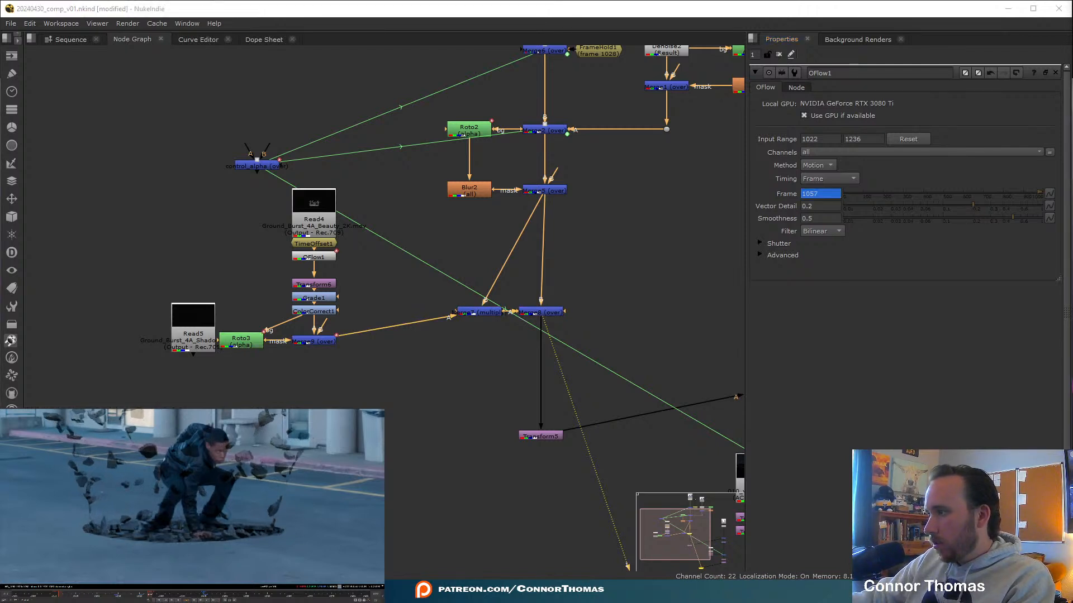
pyautogui.write('1024')
pyautogui.press('Return')
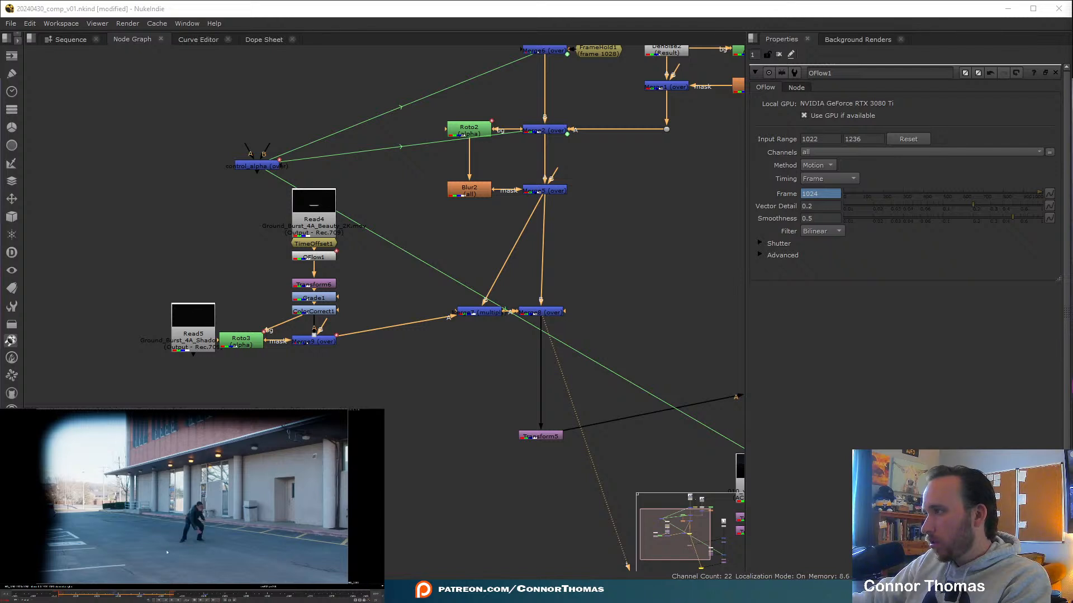
pyautogui.press('k')
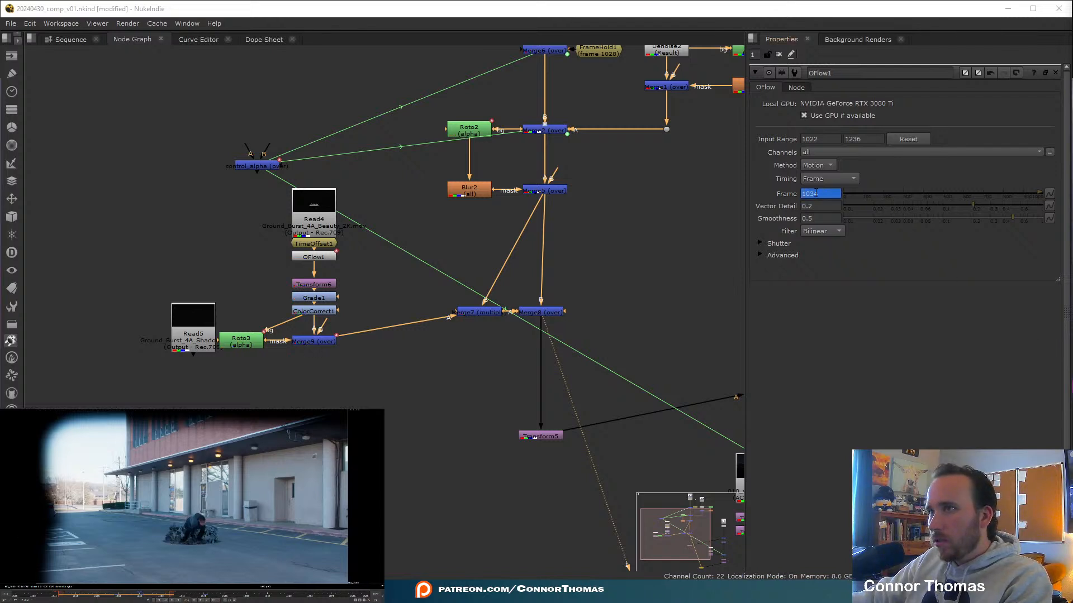
# Raise OFlow1's Frame at the middle keyframe into the 1040s to speed up the start of the burst.
pyautogui.press('Up')
pyautogui.press('Up')
pyautogui.press('Up')
pyautogui.press('Up')
pyautogui.press('Up')
pyautogui.press('Up')
pyautogui.press('Up')
pyautogui.press('Up')
pyautogui.press('Up')
pyautogui.press('Up')
pyautogui.press('Up')
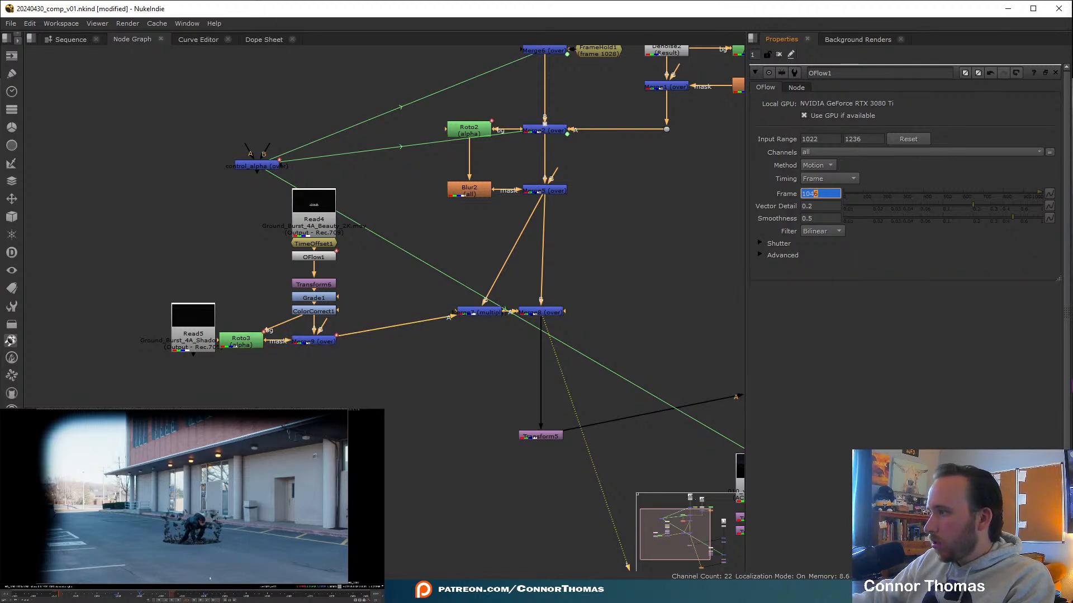
pyautogui.press('Up')
pyautogui.press('Up')
pyautogui.press('Up')
pyautogui.press('Up')
pyautogui.press('Up')
pyautogui.press('Up')
pyautogui.press('Up')
pyautogui.press('Up')
pyautogui.press('Up')
pyautogui.press('Up')
pyautogui.press('Up')
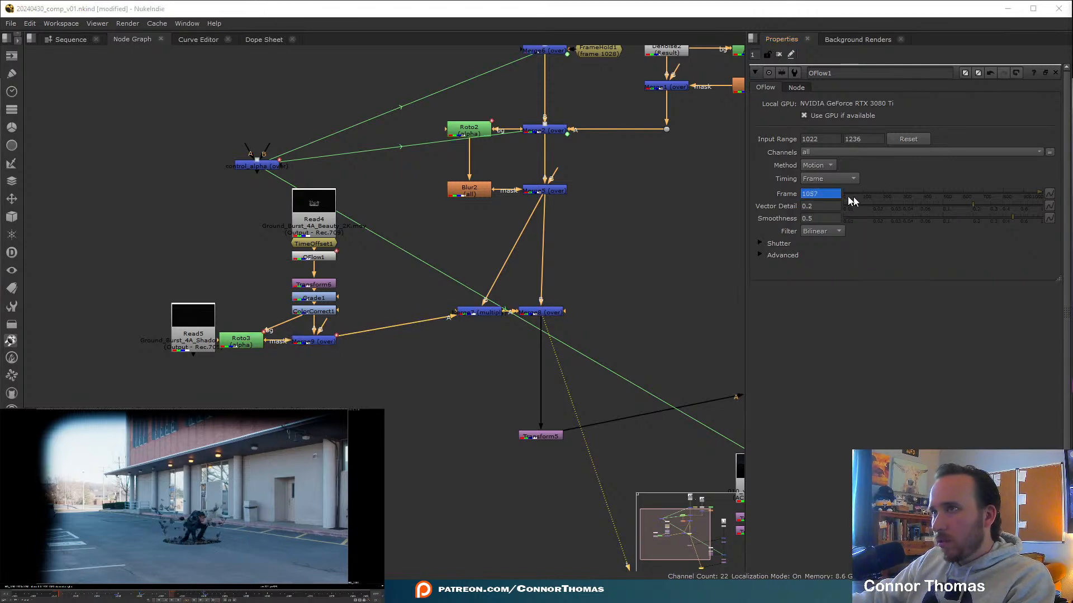
# Raise OFlow1's Frame at the later keyframe to about 1100 and play back the result.
pyautogui.press('Up')
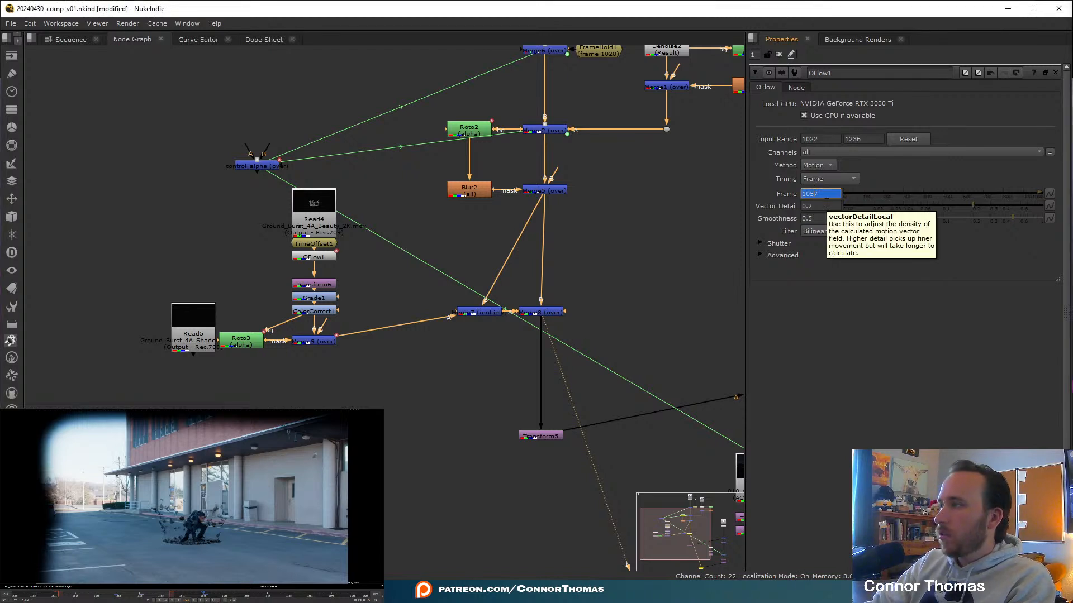
pyautogui.press('Up')
pyautogui.press('Up')
pyautogui.press('Up')
pyautogui.press('Up')
pyautogui.press('Up')
pyautogui.press('Up')
pyautogui.press('Up')
pyautogui.press('Up')
pyautogui.press('Up')
pyautogui.press('Up')
pyautogui.press('Up')
pyautogui.press('Up')
pyautogui.press('Up')
pyautogui.press('Up')
pyautogui.press('Up')
pyautogui.press('Up')
pyautogui.press('Up')
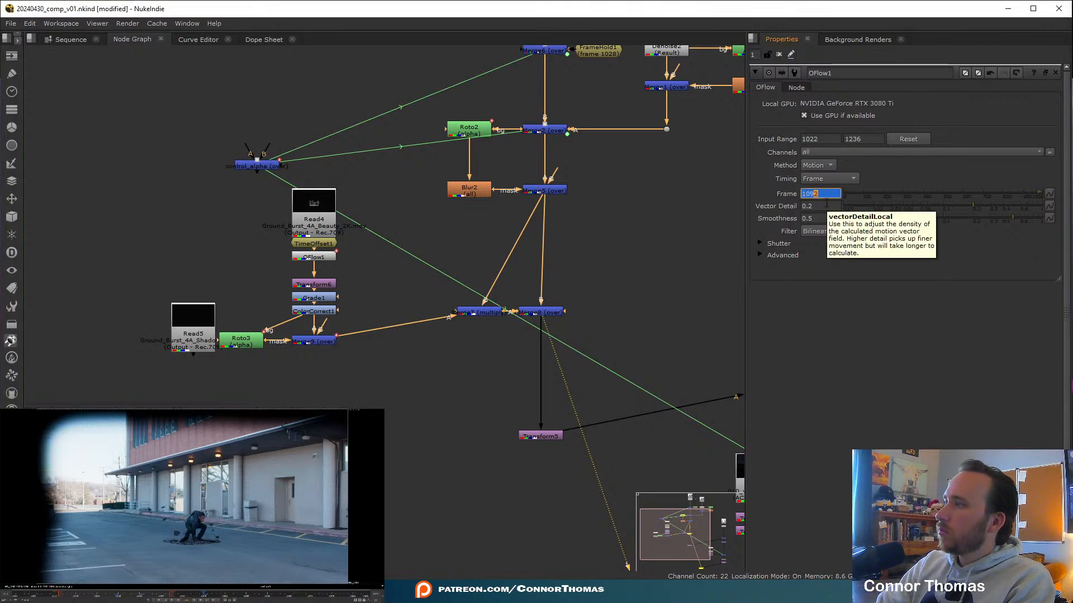
pyautogui.press('Up')
pyautogui.press('Up')
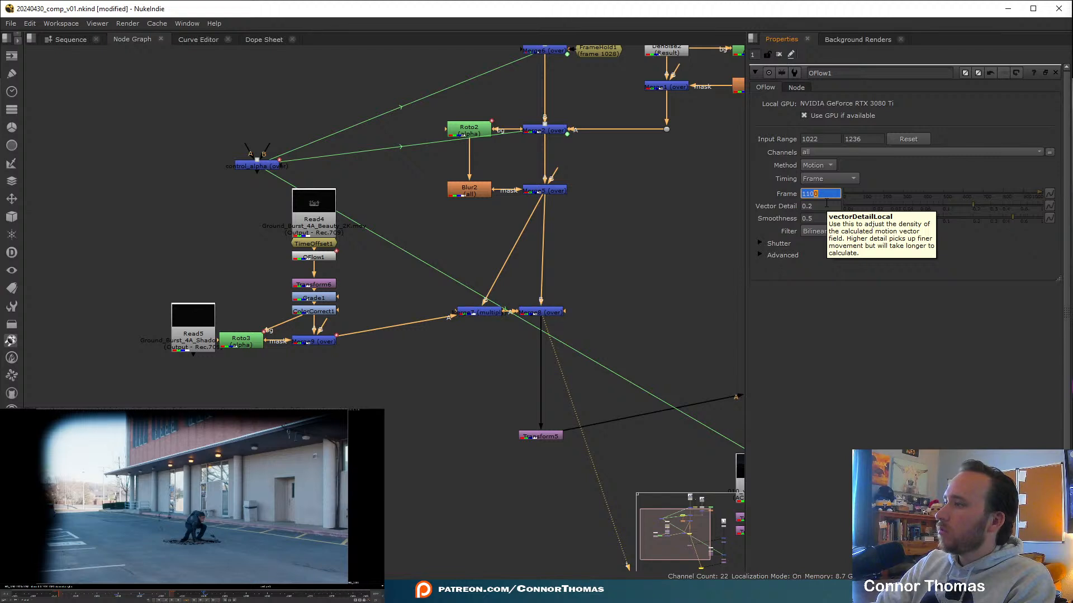
pyautogui.click(130, 596)
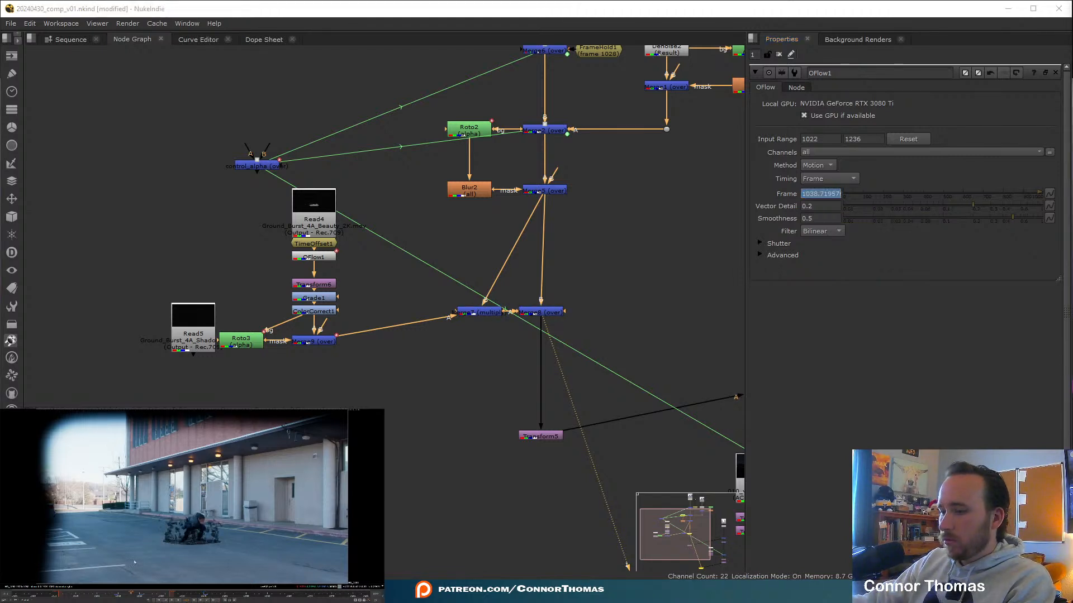
pyautogui.press('l')
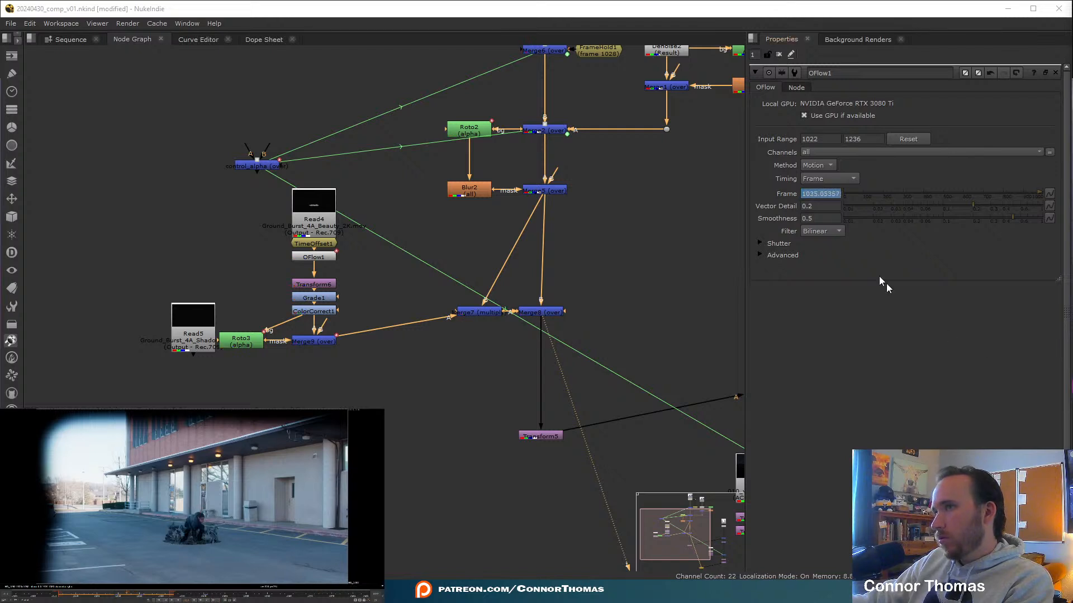
# Try raising OFlow1's Frame to 1047.05357 at an in-between frame of the burst.
pyautogui.click(817, 194)
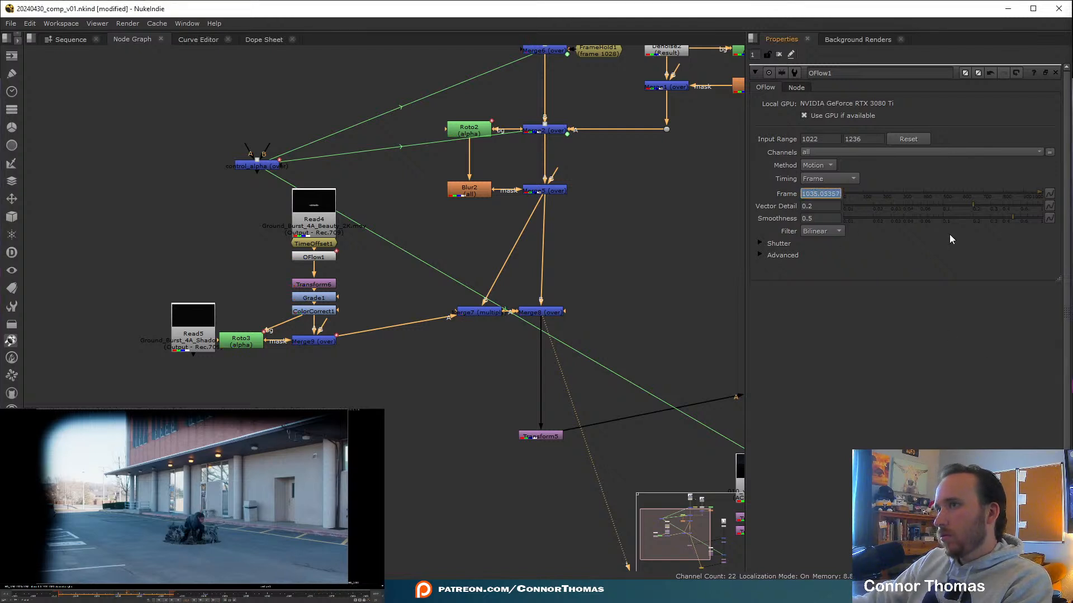
pyautogui.press('Up')
pyautogui.press('Up')
pyautogui.press('Up')
pyautogui.press('Up')
pyautogui.press('Up')
pyautogui.press('Up')
pyautogui.press('Up')
pyautogui.press('Up')
pyautogui.press('Up')
pyautogui.press('Up')
pyautogui.press('Up')
pyautogui.press('Up')
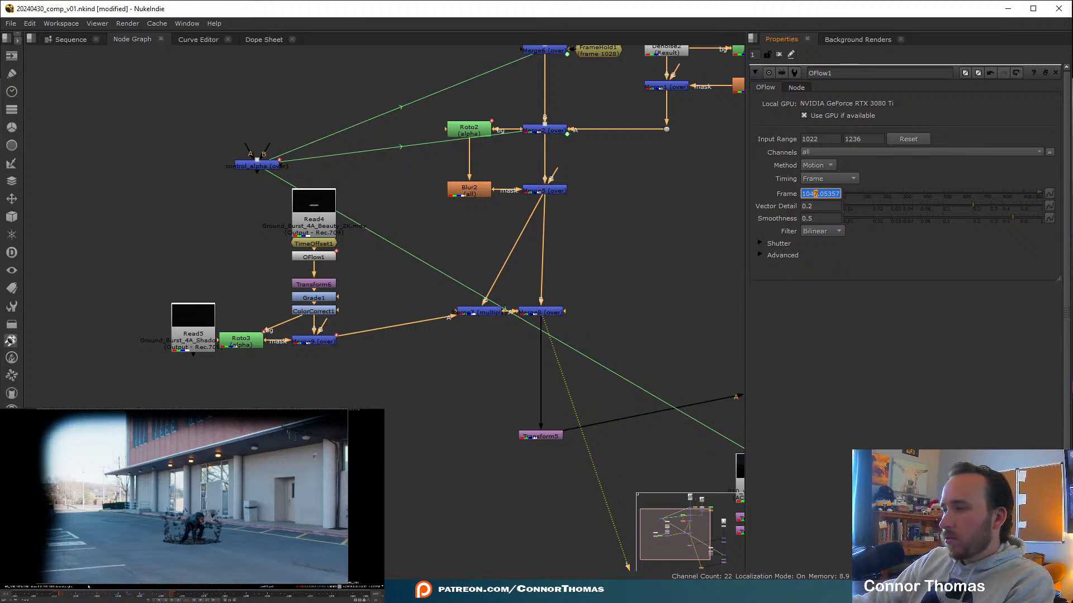
# Set OFlow1's Frame to 1046, raise it on to 1066 and play back the burst.
pyautogui.write('1046')
pyautogui.press('Return')
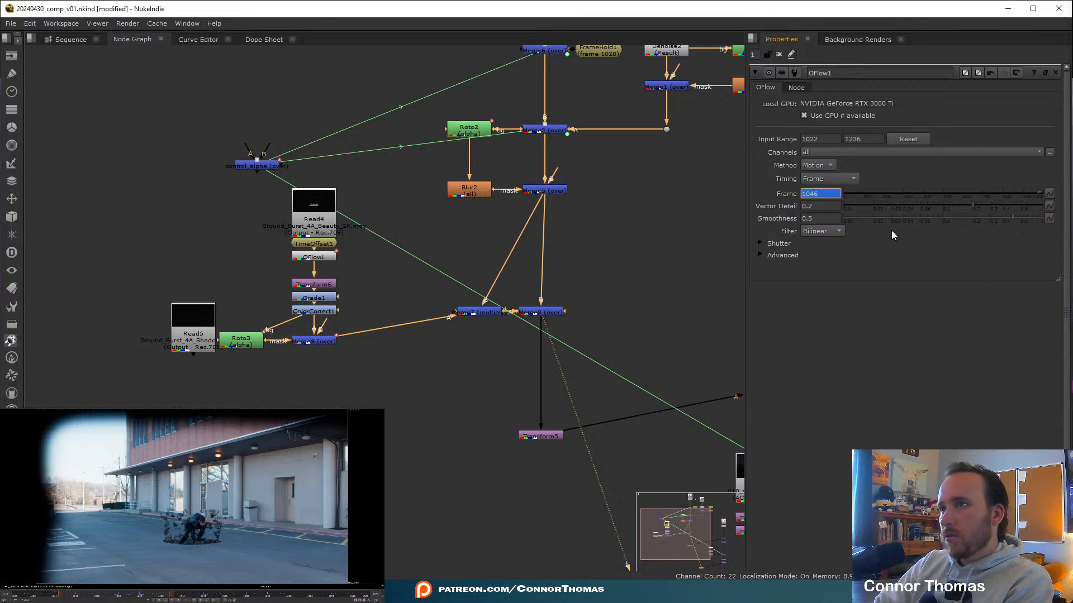
pyautogui.press('Up')
pyautogui.press('Up')
pyautogui.press('Up')
pyautogui.press('Up')
pyautogui.press('Up')
pyautogui.press('Up')
pyautogui.press('Up')
pyautogui.press('Up')
pyautogui.press('Up')
pyautogui.press('Up')
pyautogui.press('Up')
pyautogui.press('Up')
pyautogui.press('Up')
pyautogui.press('Up')
pyautogui.press('Up')
pyautogui.press('Up')
pyautogui.press('Up')
pyautogui.press('Up')
pyautogui.press('Up')
pyautogui.press('Up')
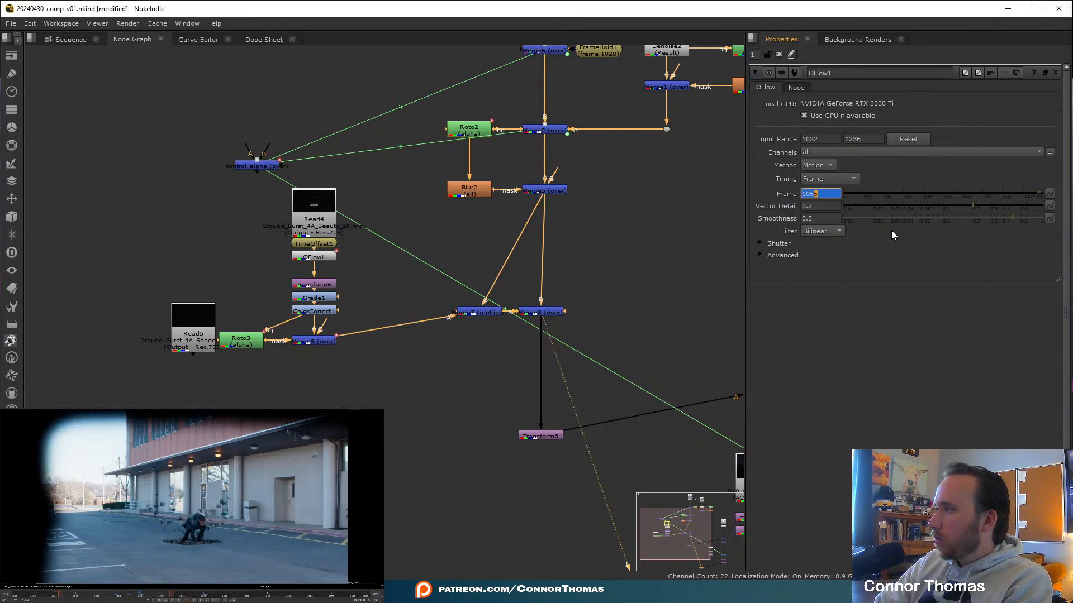
pyautogui.press('l')
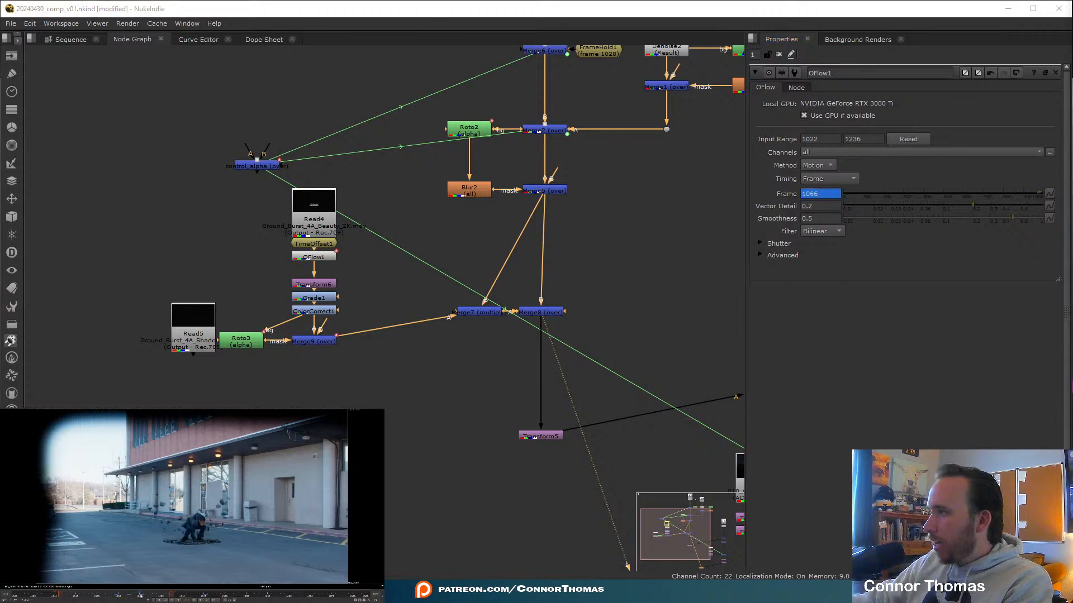
# Lower OFlow1's Frame at the current keyframe into the 1050s and play back the burst.
pyautogui.click(816, 194)
pyautogui.press('Down')
pyautogui.press('Down')
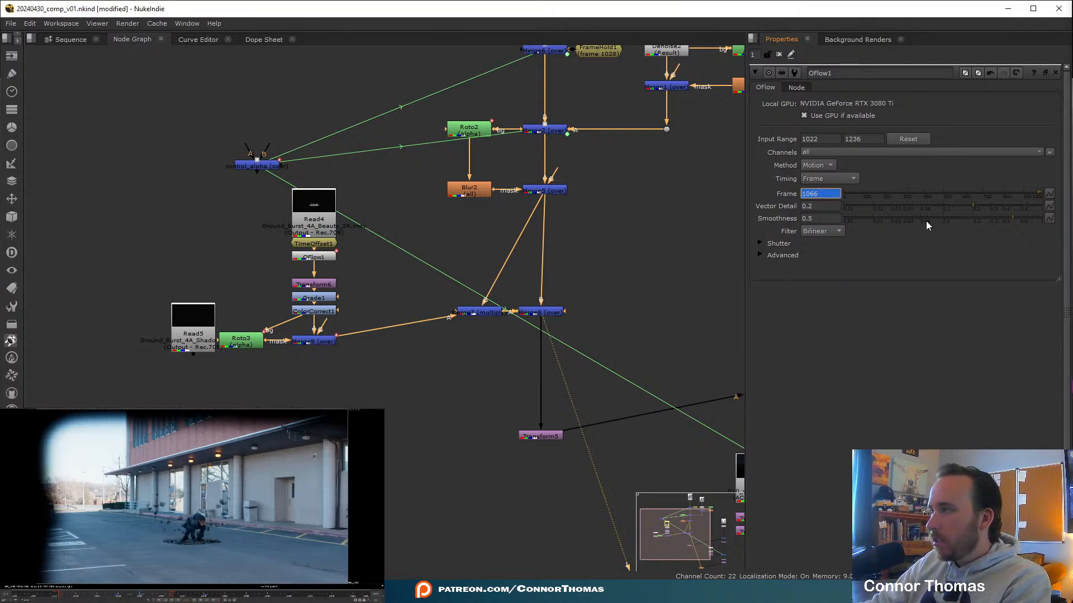
pyautogui.press('Down')
pyautogui.press('Down')
pyautogui.press('Down')
pyautogui.press('Down')
pyautogui.press('Down')
pyautogui.press('Down')
pyautogui.press('Down')
pyautogui.press('Down')
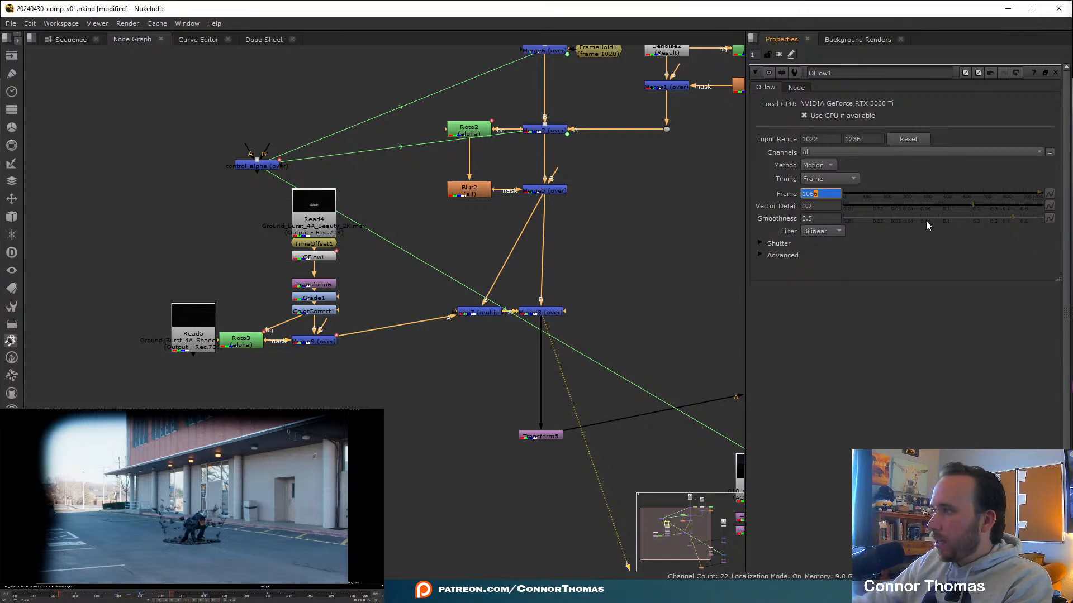
pyautogui.click(297, 505)
pyautogui.press('l')
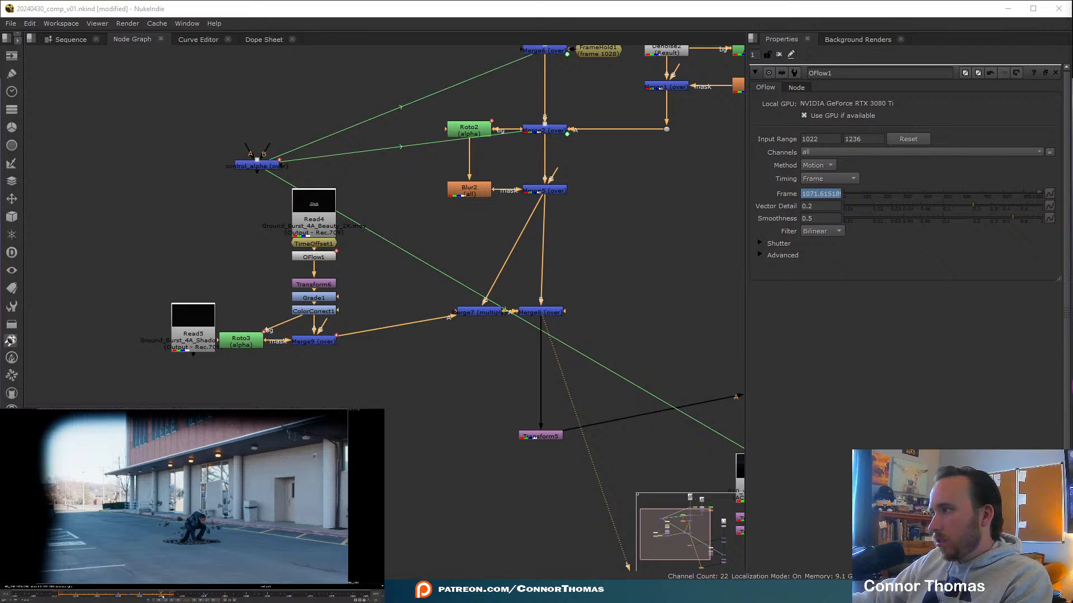
# Remove the extra spline key from Roto3's Bezier1 and close the open node properties.
pyautogui.doubleClick(243, 341)
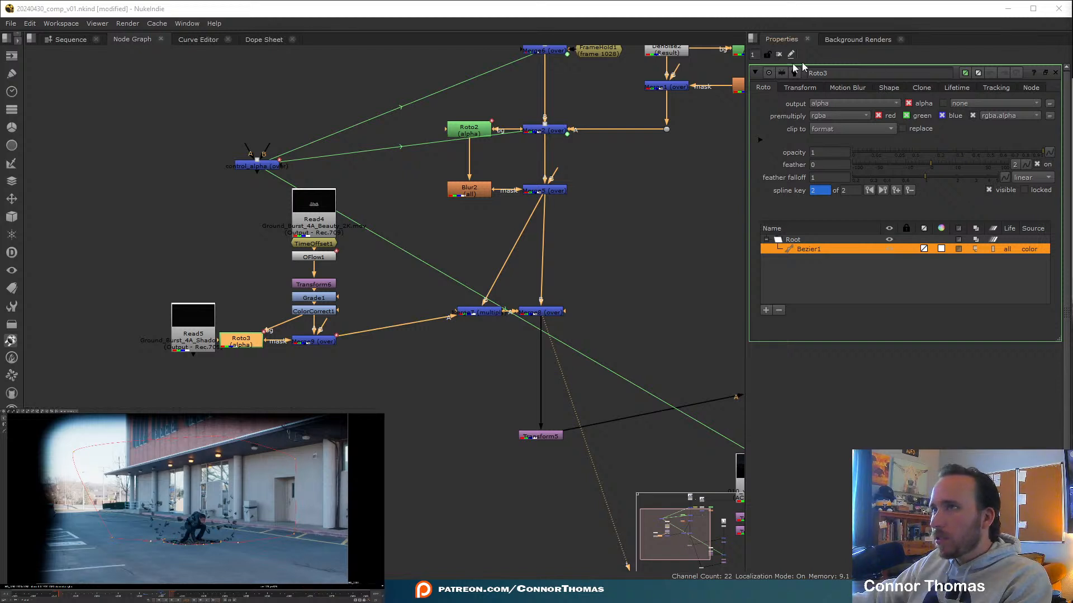
pyautogui.click(147, 596)
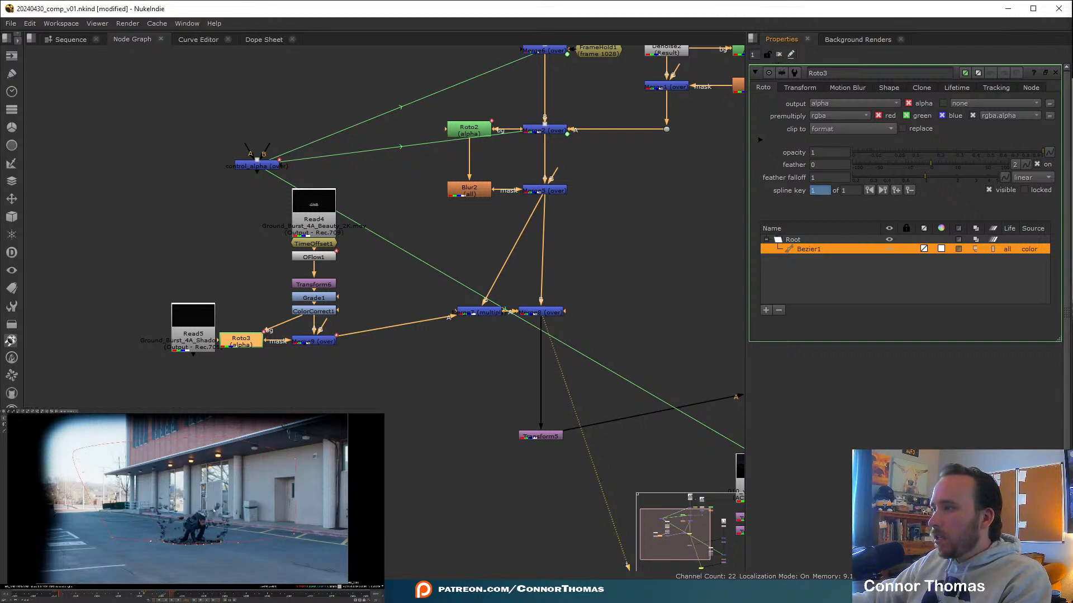
pyautogui.click(72, 430)
pyautogui.click(778, 54)
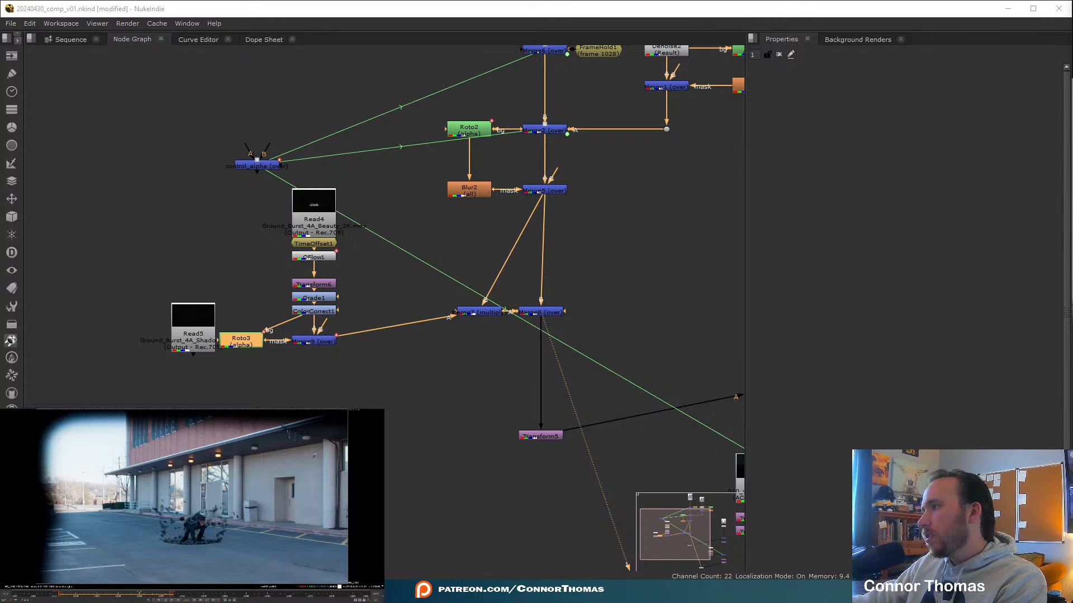
# Move the Read5 shadow clip clear of the burst branch and view ColorCorrect1's output up close.
pyautogui.scroll(5, 207, 555)
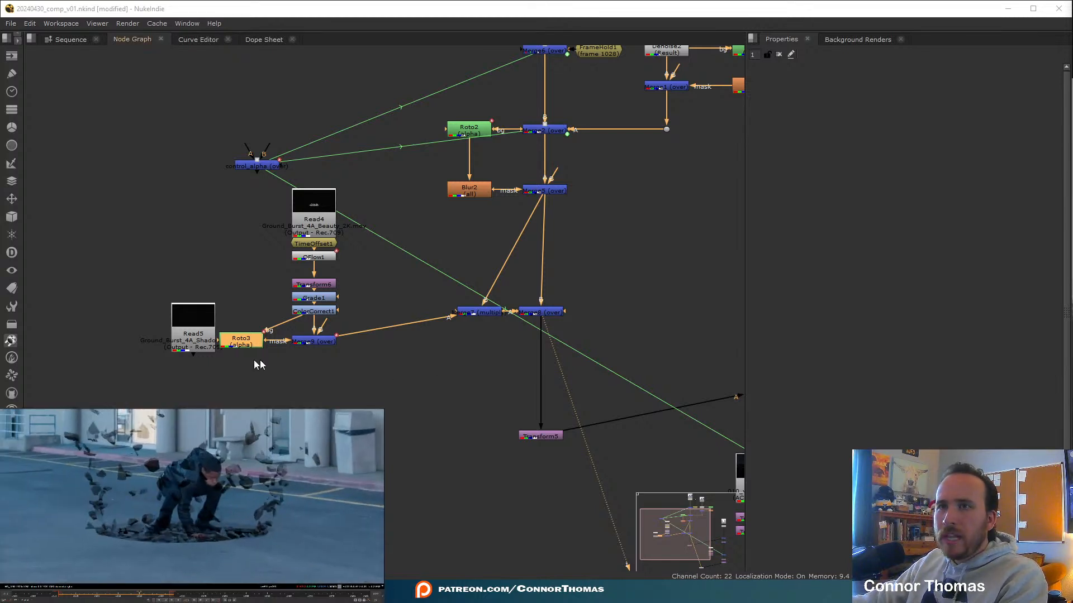
pyautogui.moveTo(189, 339); pyautogui.dragTo(74, 311)
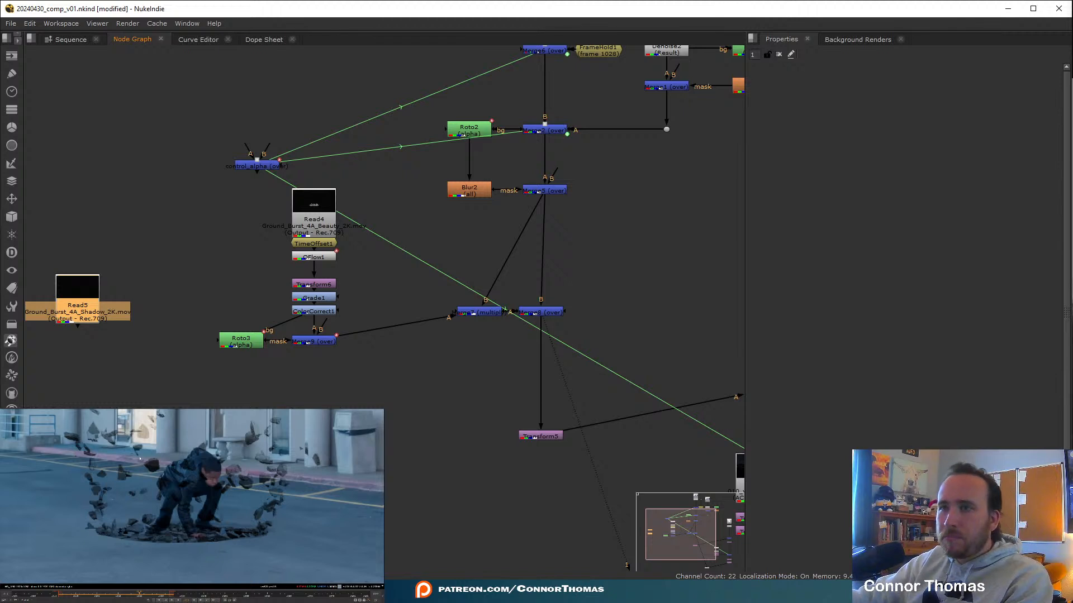
pyautogui.click(320, 311)
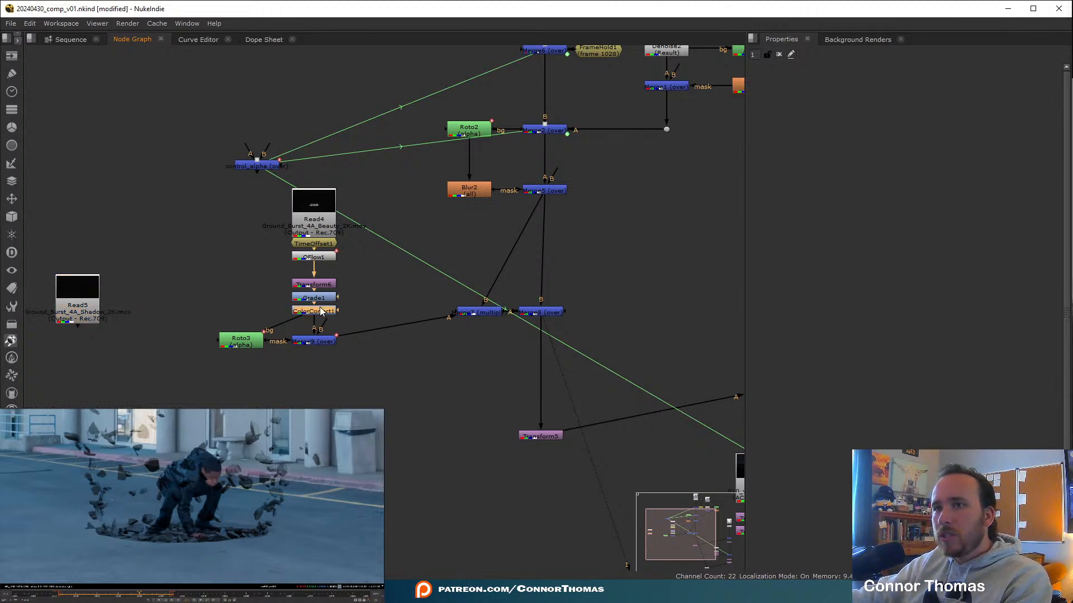
pyautogui.press('1')
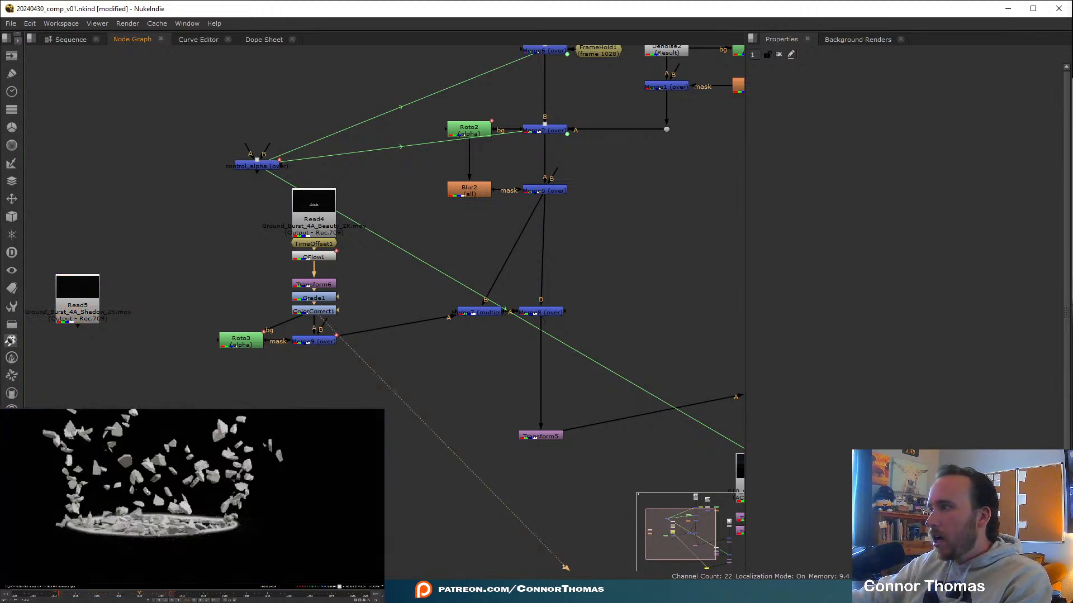
pyautogui.scroll(8, 138, 489)
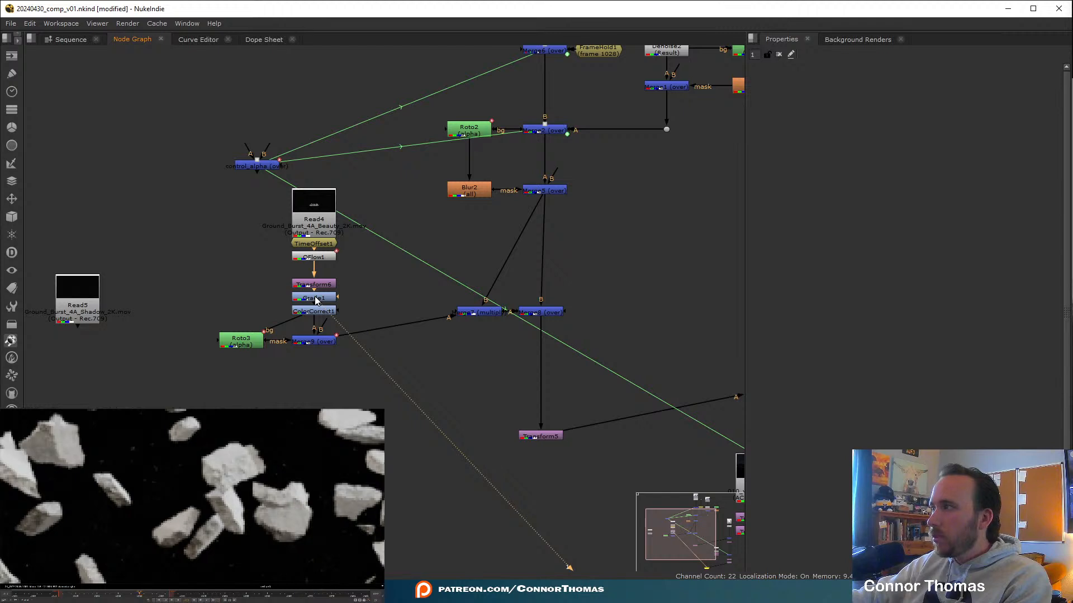
# Open Grade1 and sample a blackpoint of 0, 0, 0 from the black area at an earlier burst frame.
pyautogui.doubleClick(316, 299)
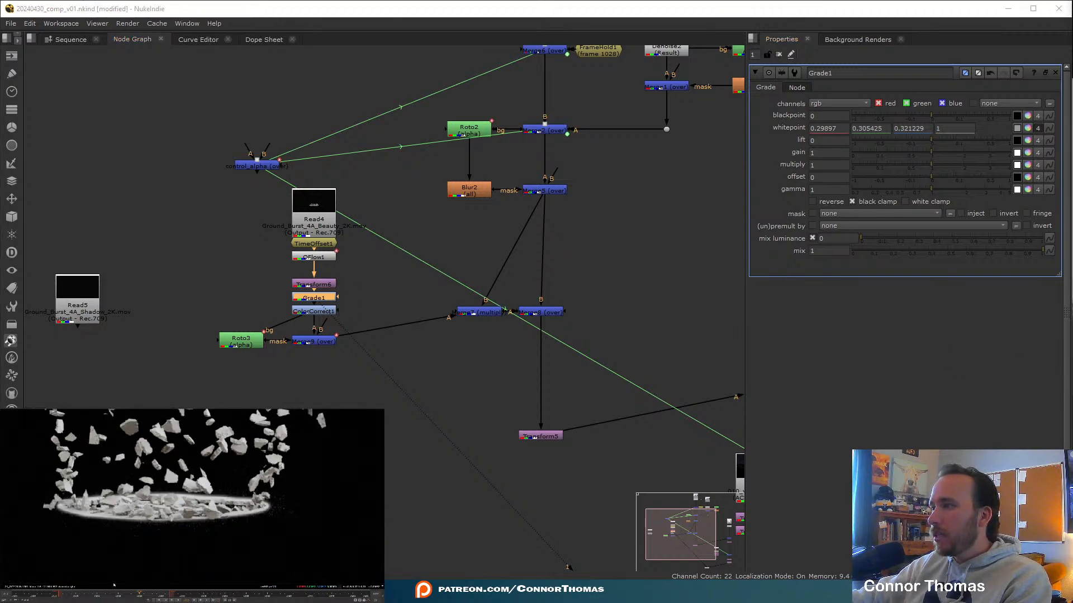
pyautogui.moveTo(130, 594); pyautogui.dragTo(104, 595)
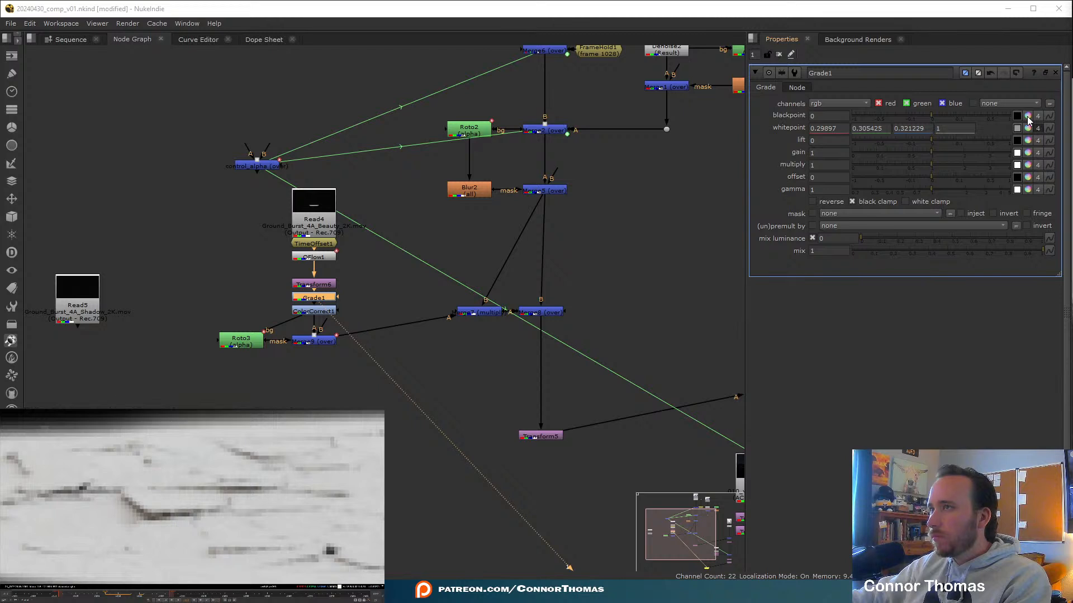
pyautogui.click(1017, 116)
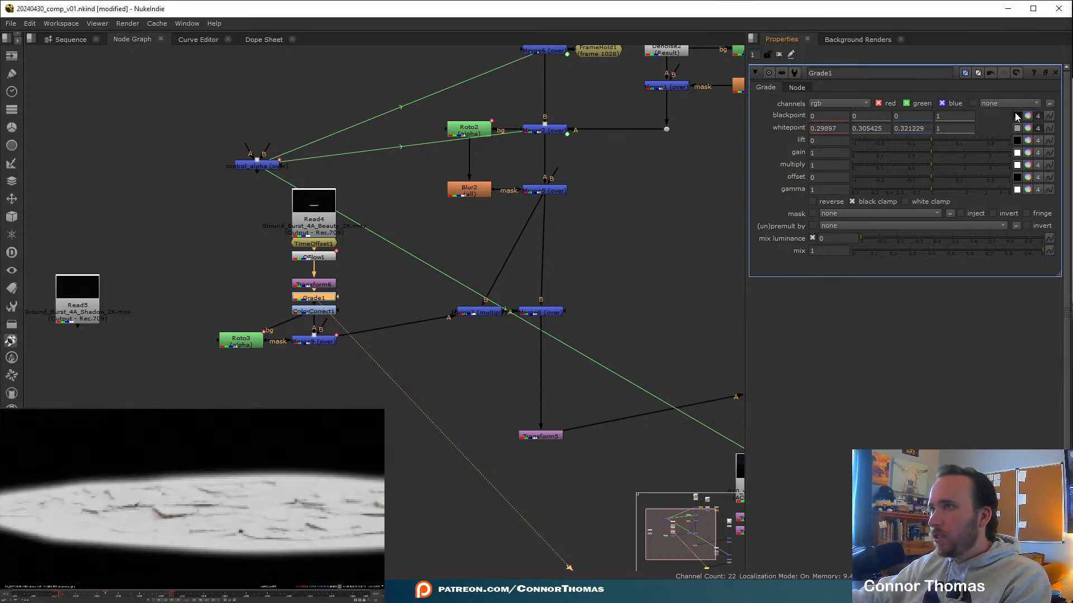
pyautogui.press('f')
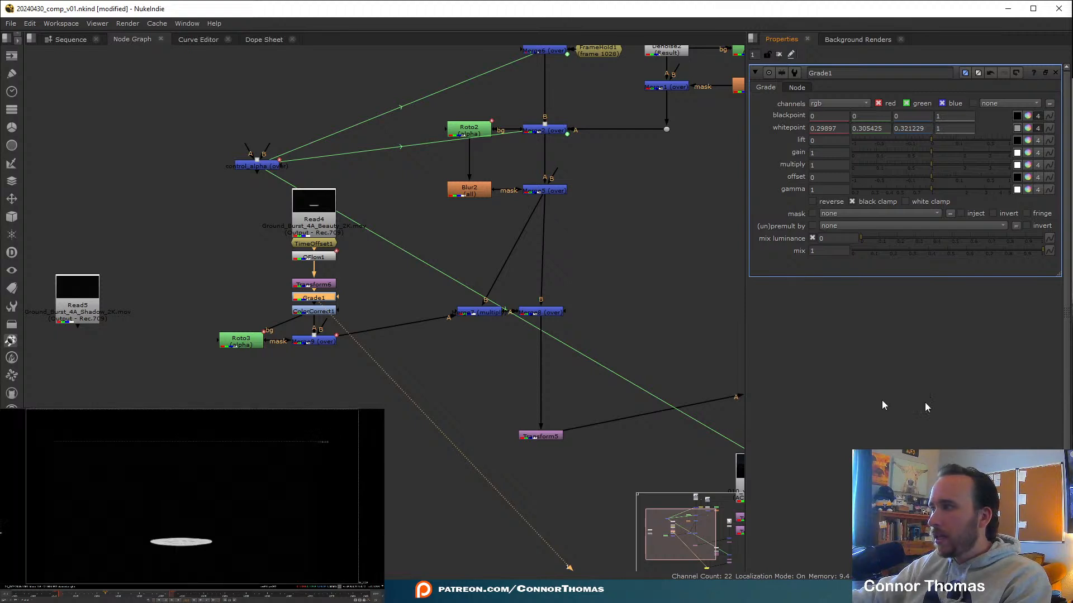
# View Merge8's composite at the burst and try feeding its A input straight from the roto-masked burst merge.
pyautogui.click(542, 312)
pyautogui.press('1')
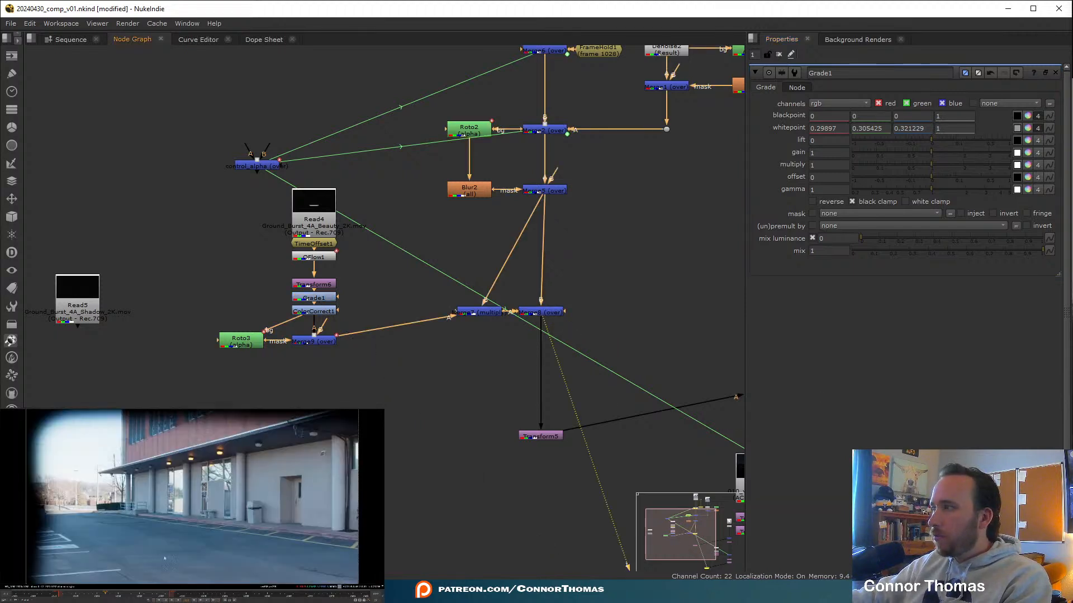
pyautogui.click(194, 600)
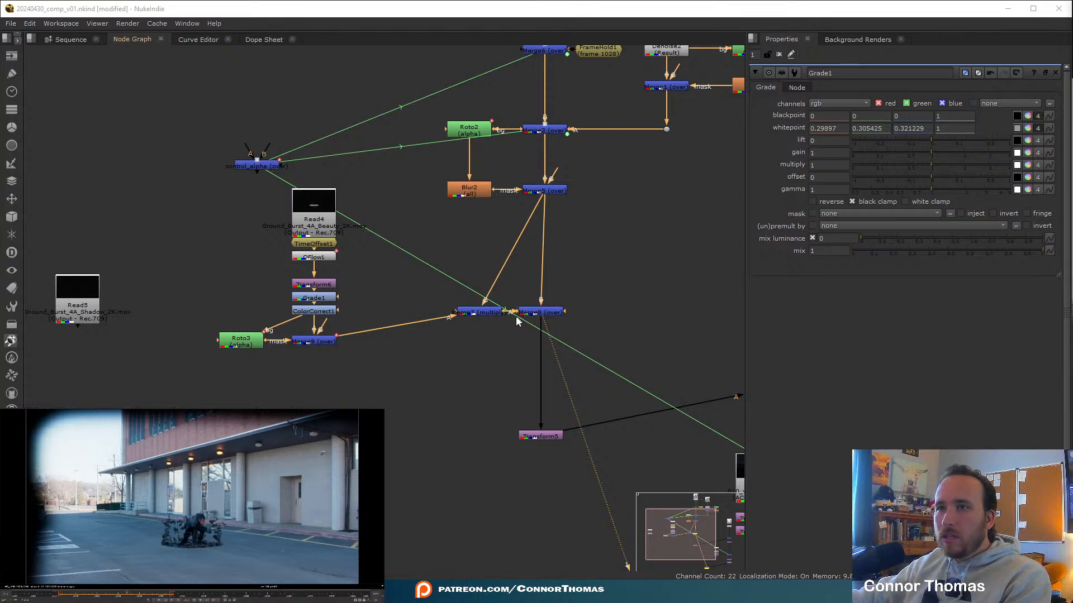
pyautogui.moveTo(508, 313); pyautogui.dragTo(325, 346)
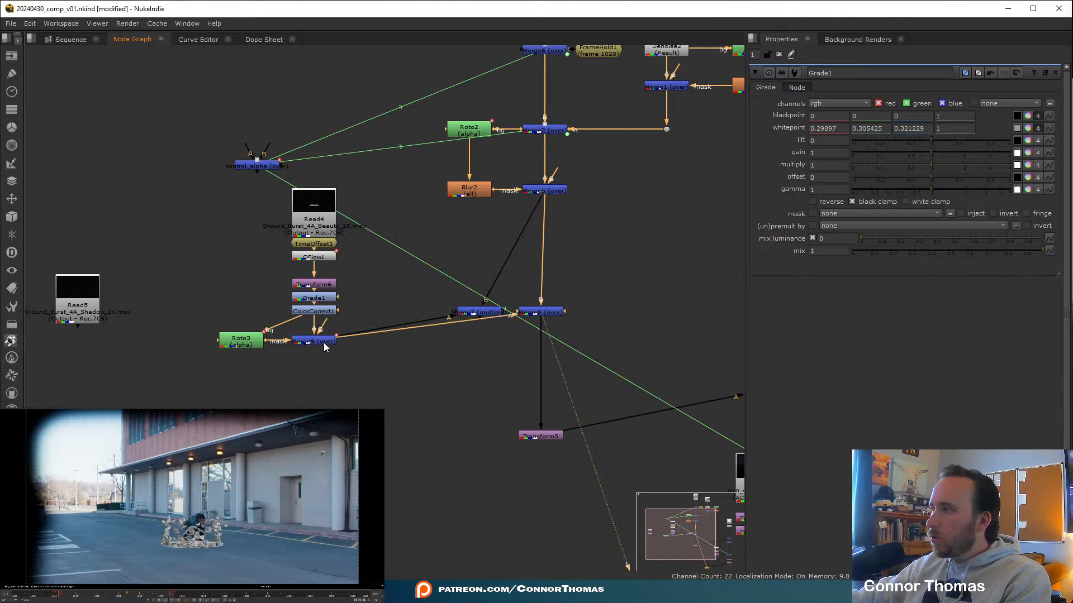
pyautogui.hotkey('ctrl', 'z')
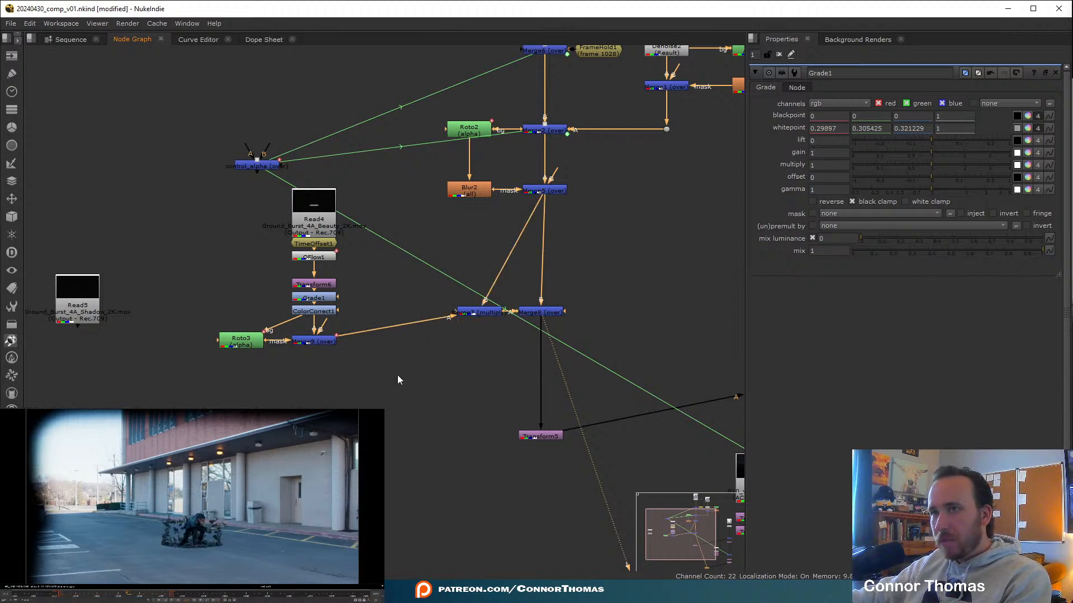
# Move the multiply merge up clear of Merge8 and view Grade1's output.
pyautogui.moveTo(485, 312); pyautogui.dragTo(463, 251)
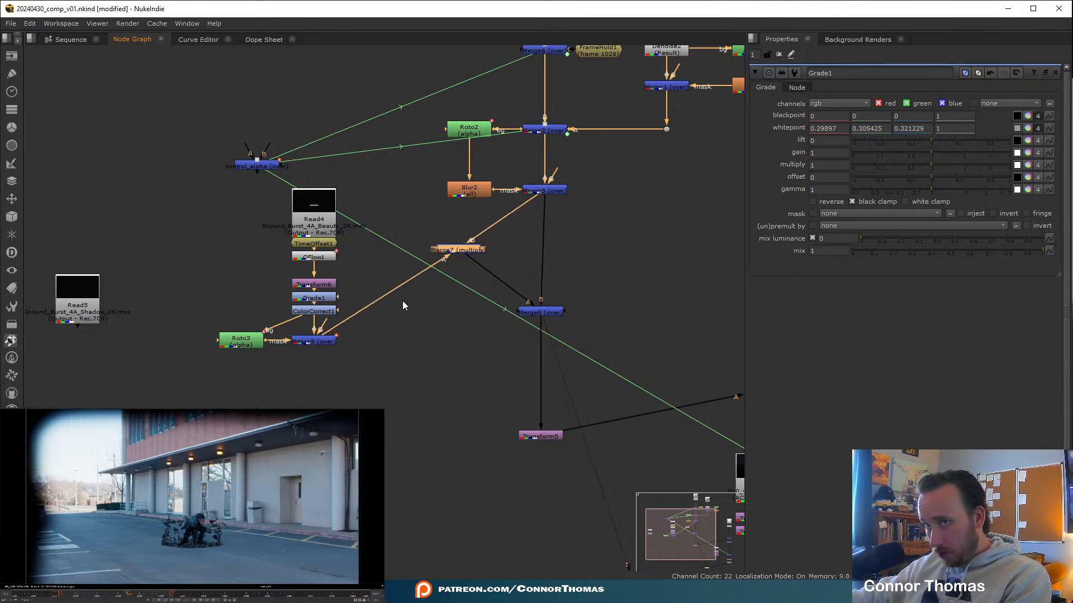
pyautogui.moveTo(402, 301); pyautogui.dragTo(463, 304, button='middle')
pyautogui.doubleClick(377, 302)
pyautogui.press('1')
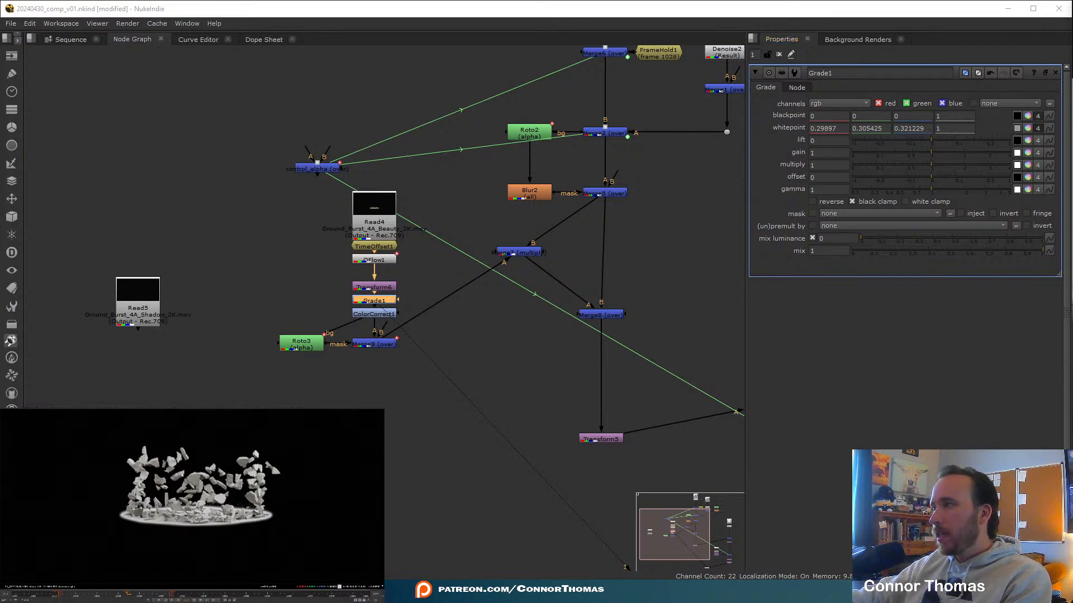
pyautogui.moveTo(560, 261); pyautogui.dragTo(469, 283, button='middle')
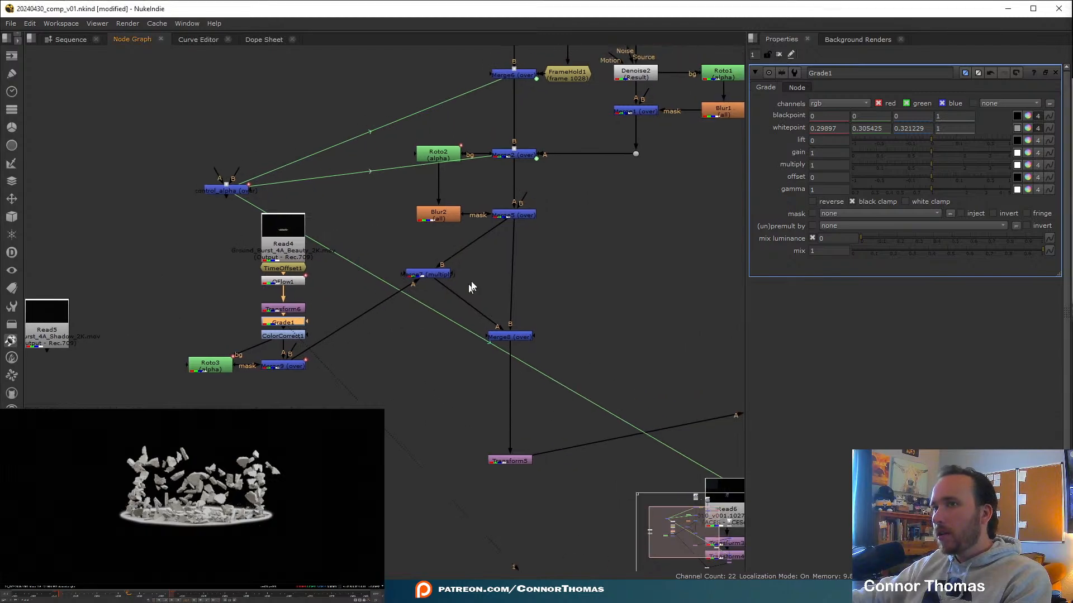
# Sample Grade1's gain from the asphalt in the merged backplate, giving 0.145239, 0.185726, 0.283181.
pyautogui.click(521, 218)
pyautogui.press('1')
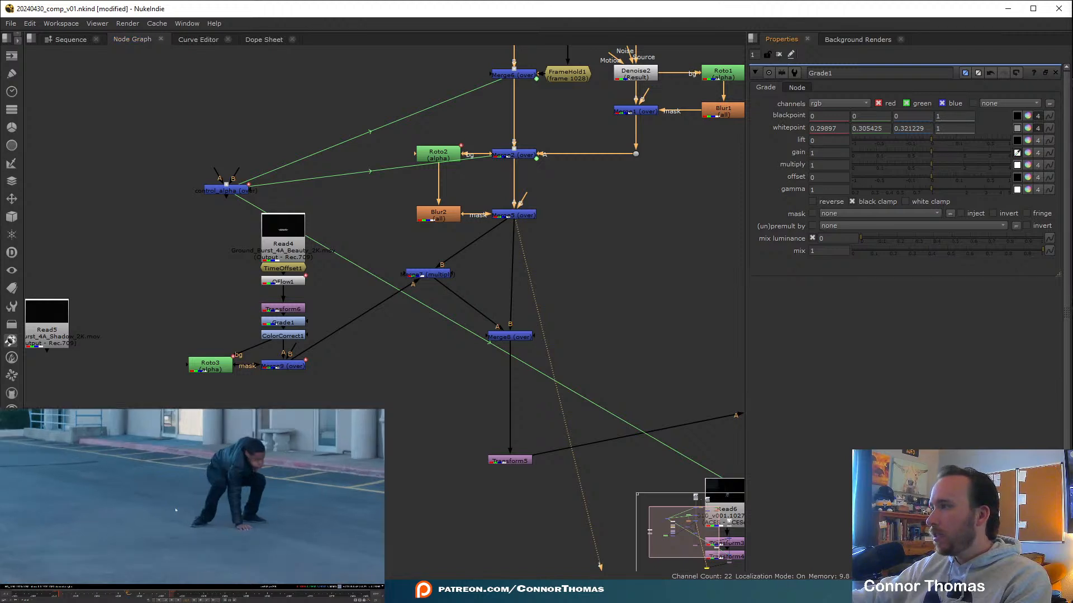
pyautogui.keyDown('ctrl'); pyautogui.click(207, 544); pyautogui.keyUp('ctrl')
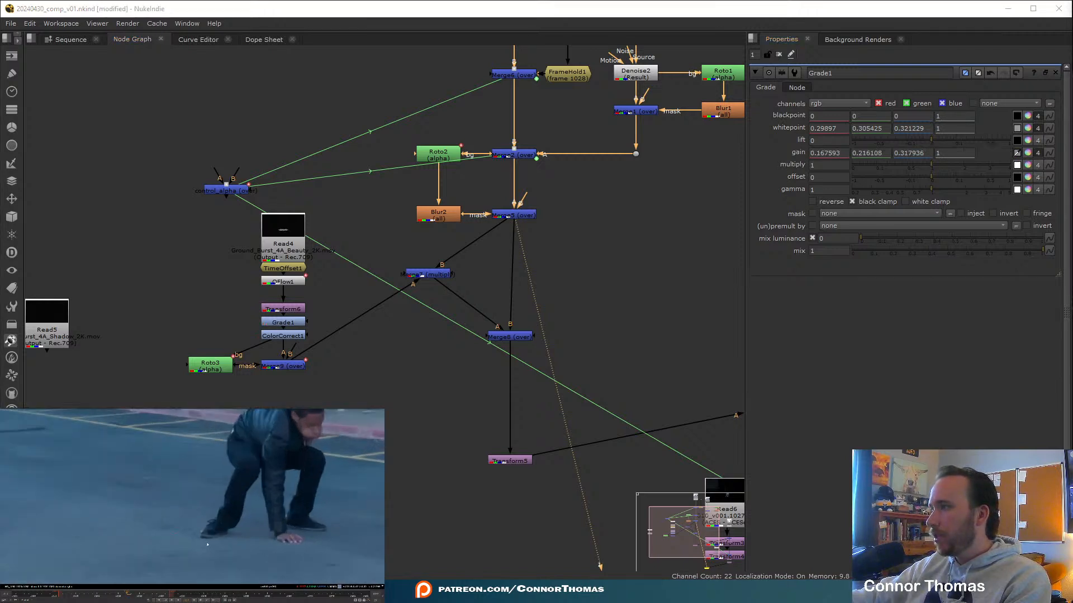
pyautogui.keyDown('ctrl'); pyautogui.click(159, 499); pyautogui.keyUp('ctrl')
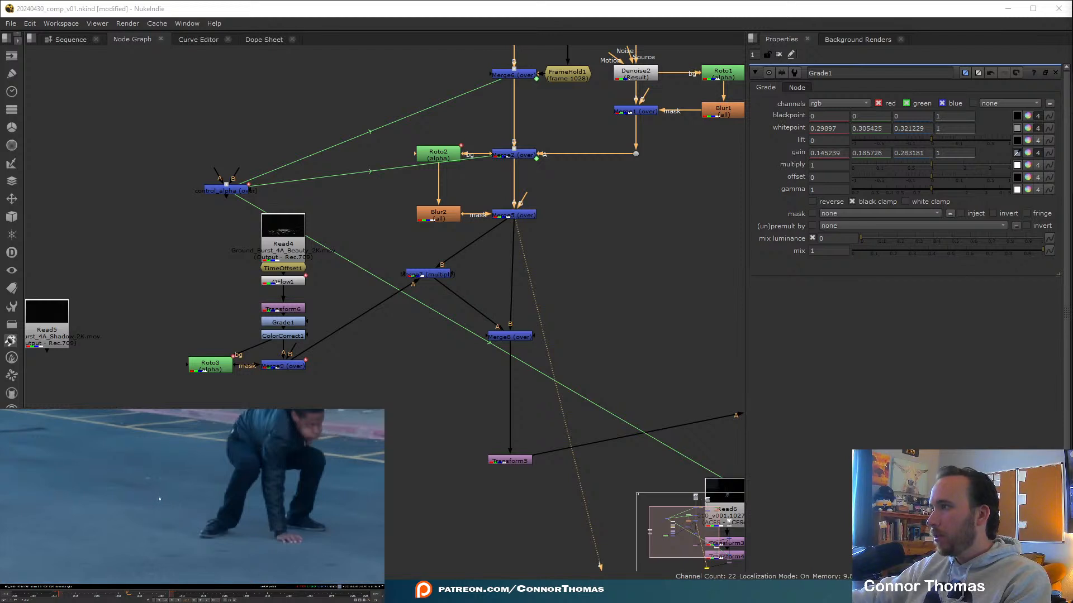
pyautogui.click(1017, 152)
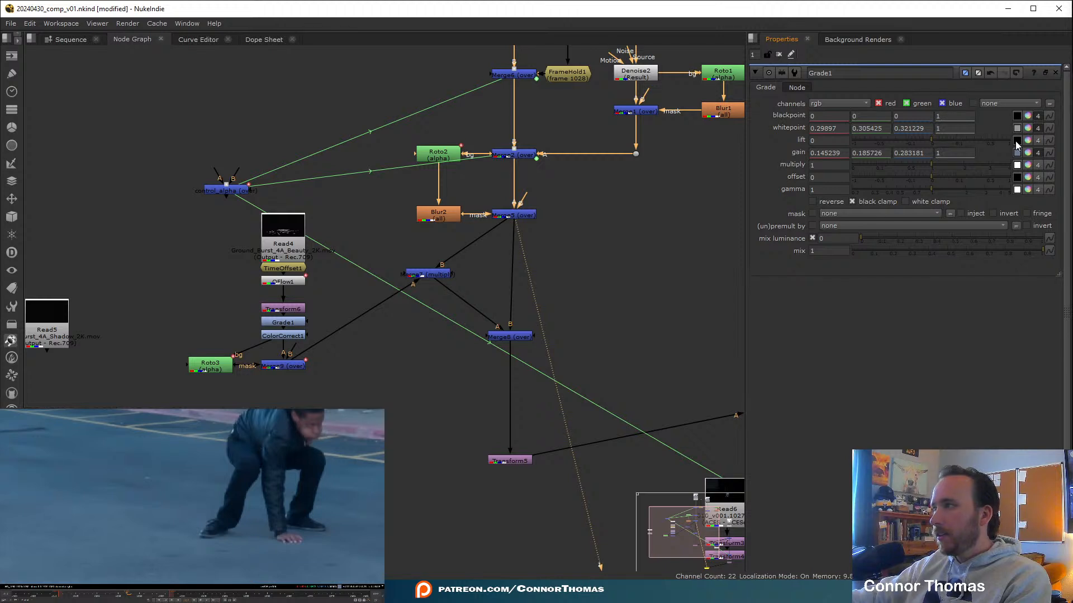
# Try sampling Grade1's lift from the dark pixels of the actor's shoe.
pyautogui.scroll(10, 199, 568)
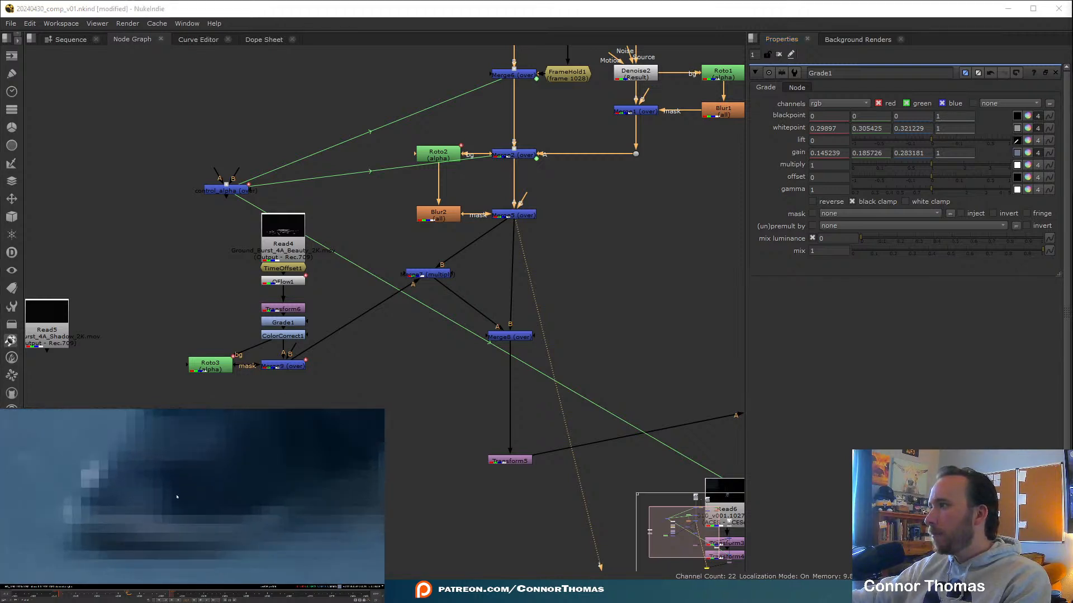
pyautogui.scroll(3, 157, 504)
pyautogui.keyDown('ctrl'); pyautogui.click(137, 485); pyautogui.keyUp('ctrl')
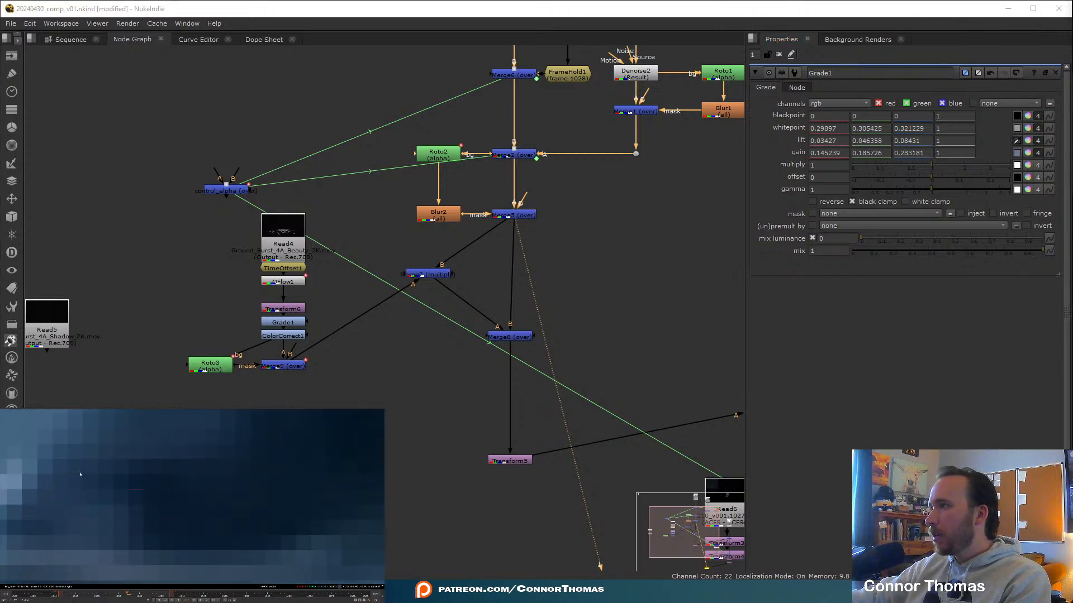
pyautogui.click(1016, 140)
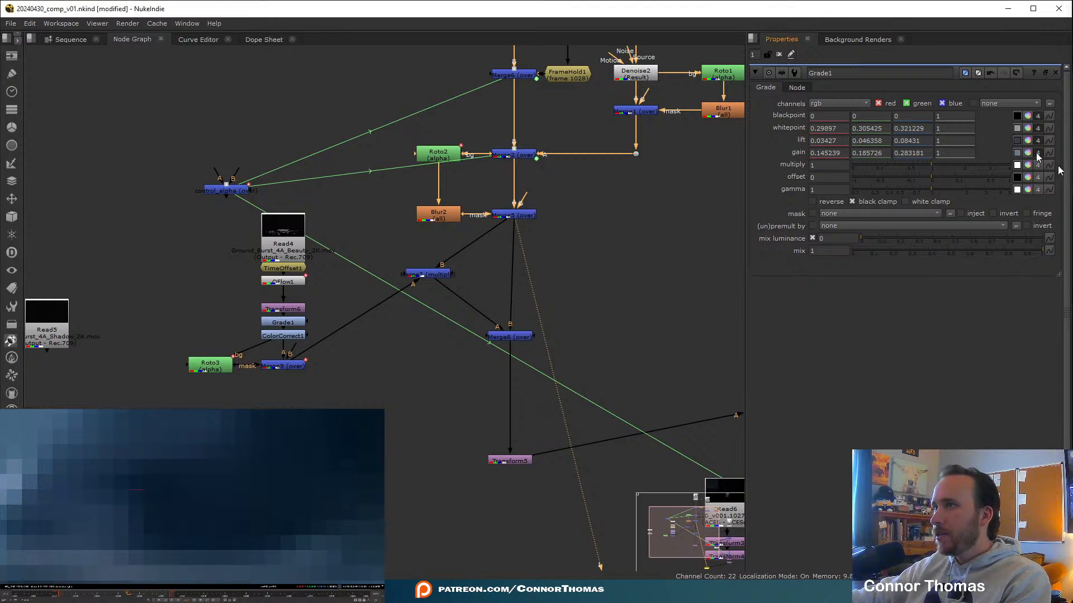
# Resample Grade1's lift from a darker patch on the actor, giving 0.017658, 0.026934, 0.047915, and view the whole frame.
pyautogui.scroll(-2, 111, 484)
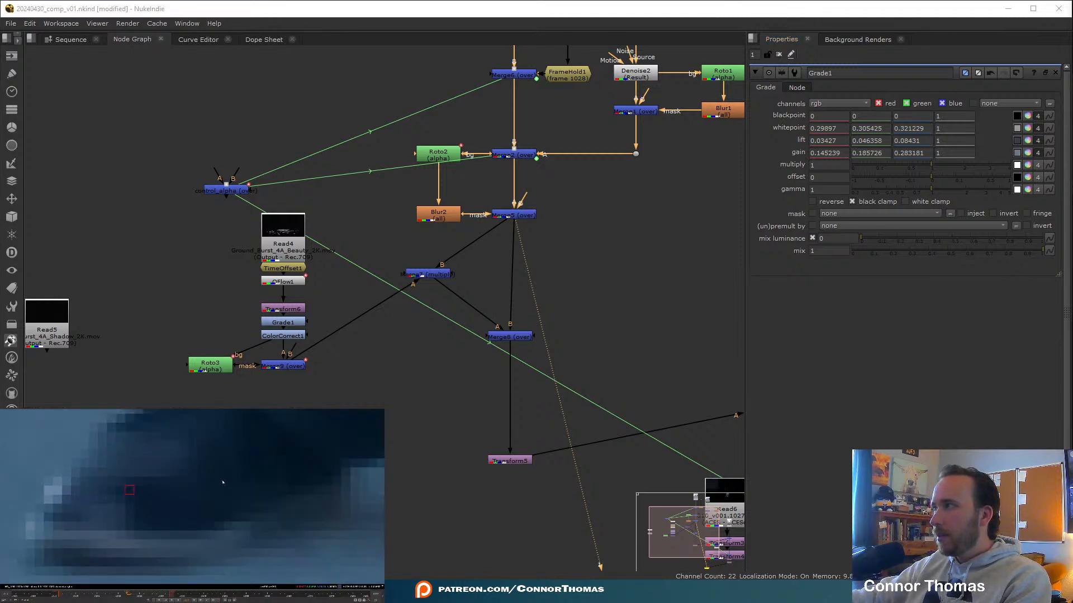
pyautogui.moveTo(223, 481); pyautogui.dragTo(125, 532, button='middle')
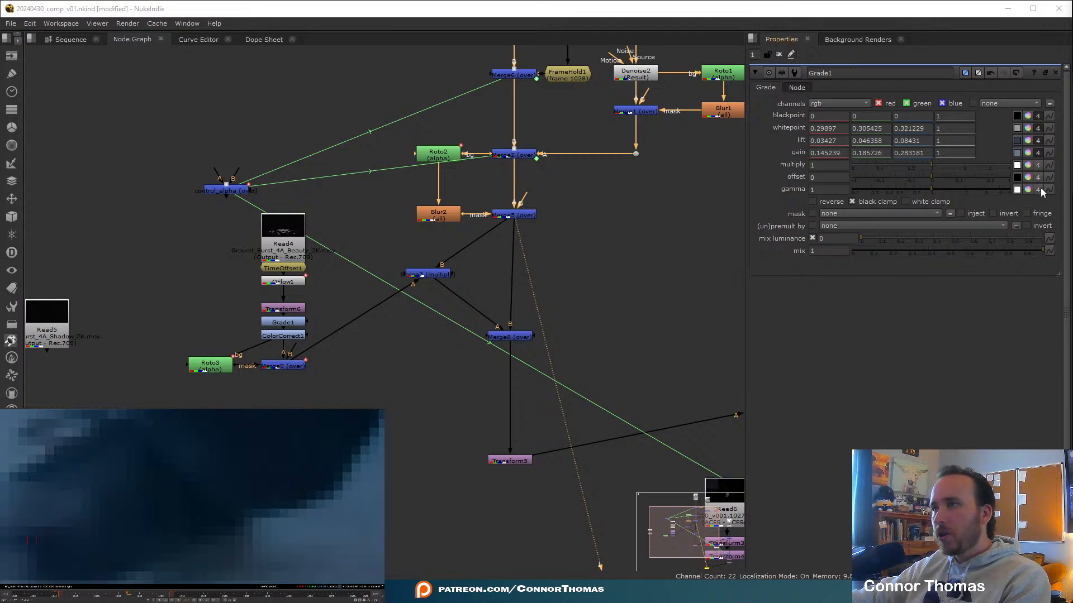
pyautogui.click(1016, 140)
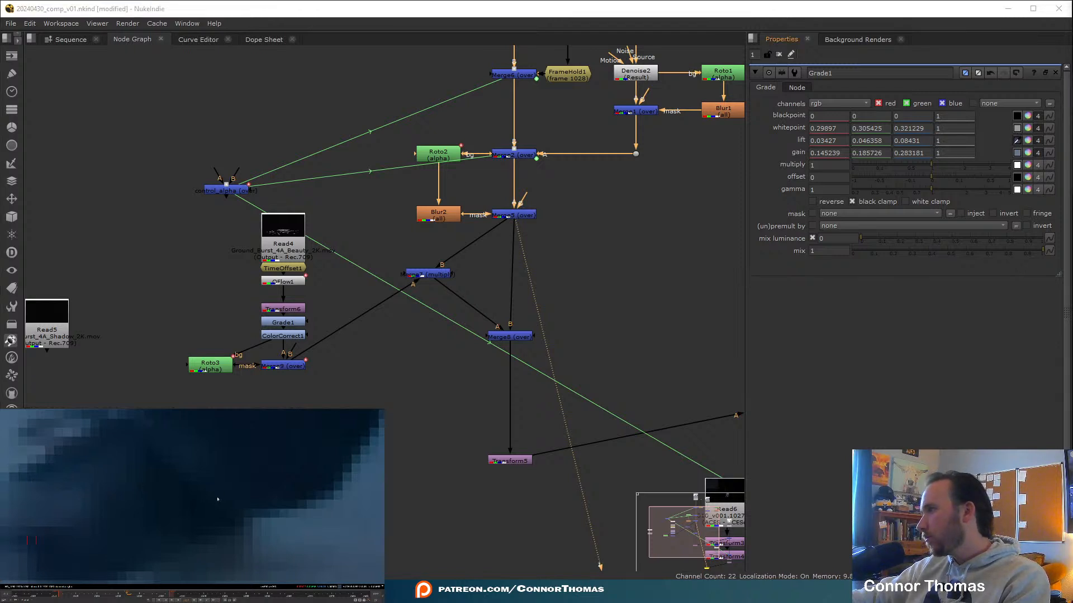
pyautogui.moveTo(202, 497); pyautogui.dragTo(157, 526, button='middle')
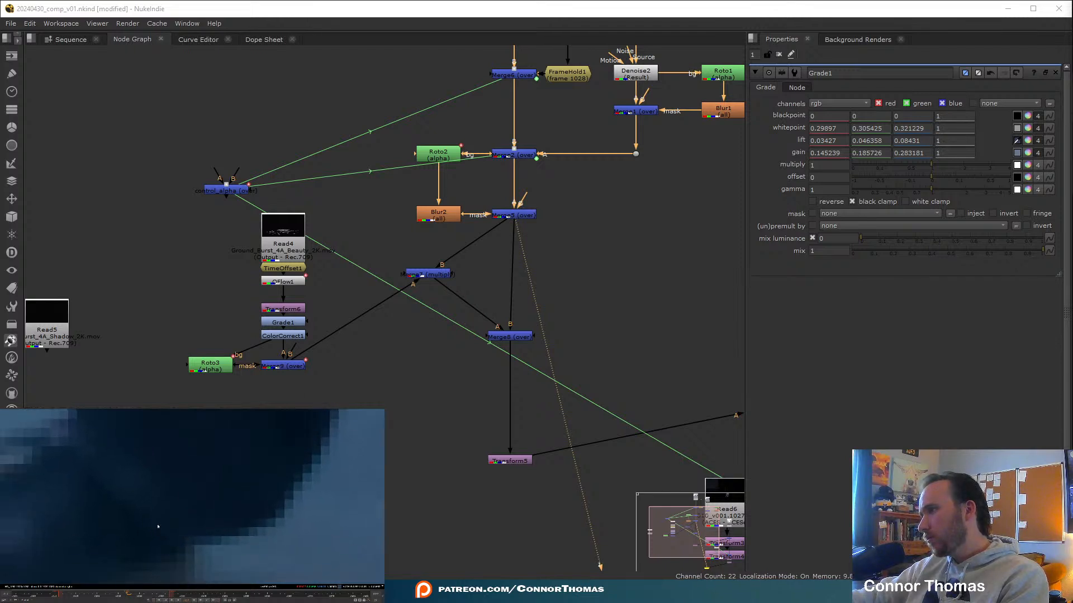
pyautogui.keyDown('ctrl'); pyautogui.click(127, 513); pyautogui.keyUp('ctrl')
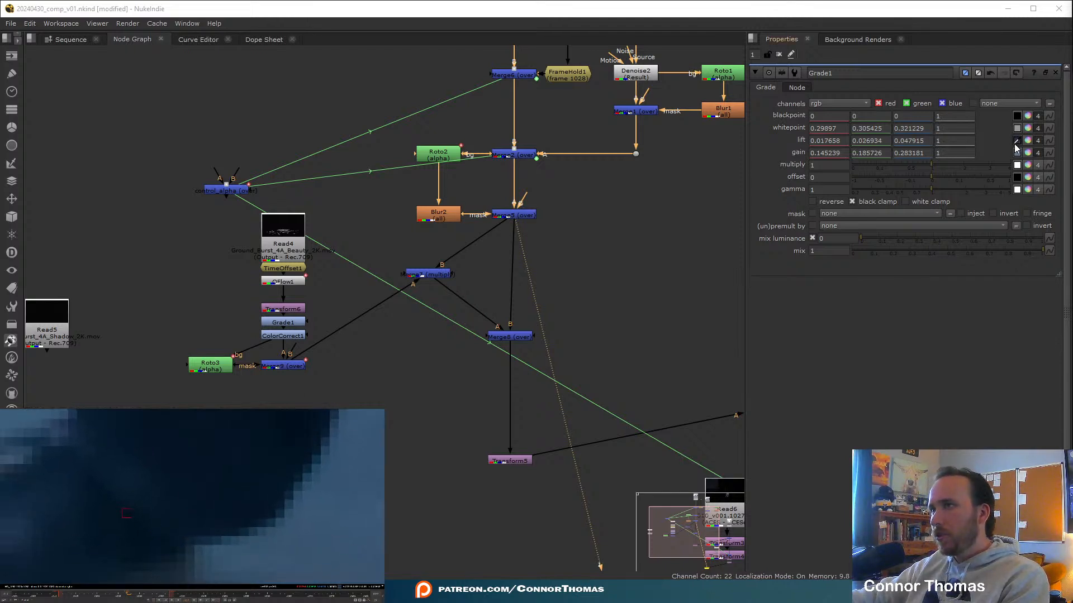
pyautogui.press('f')
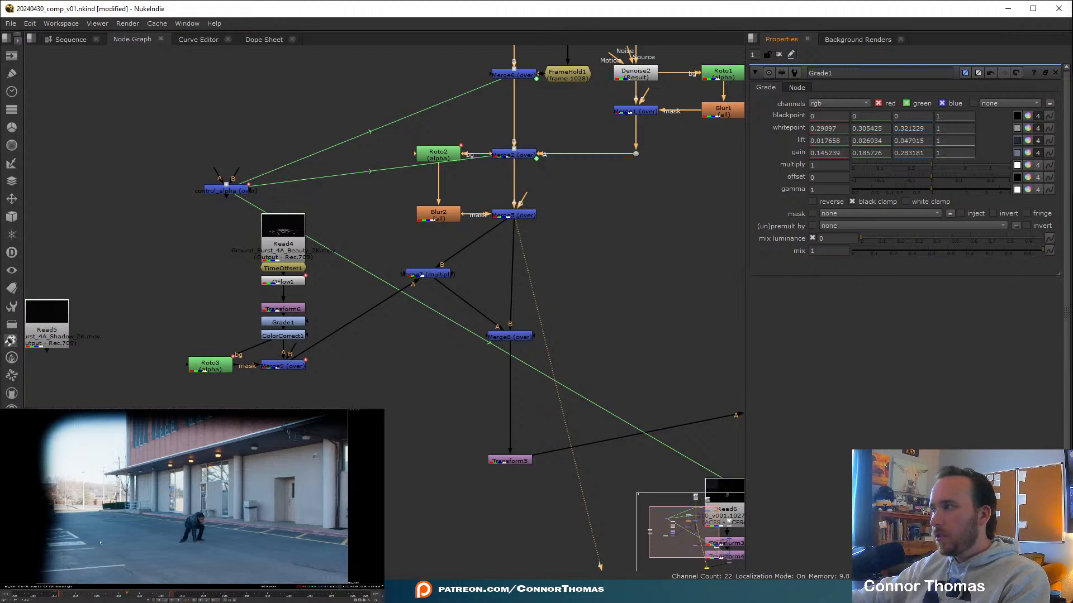
# Connect Merge8's A input to the Roto3-masked merge, move Merge8 level with it, and view its output during the burst.
pyautogui.scroll(3, 195, 527)
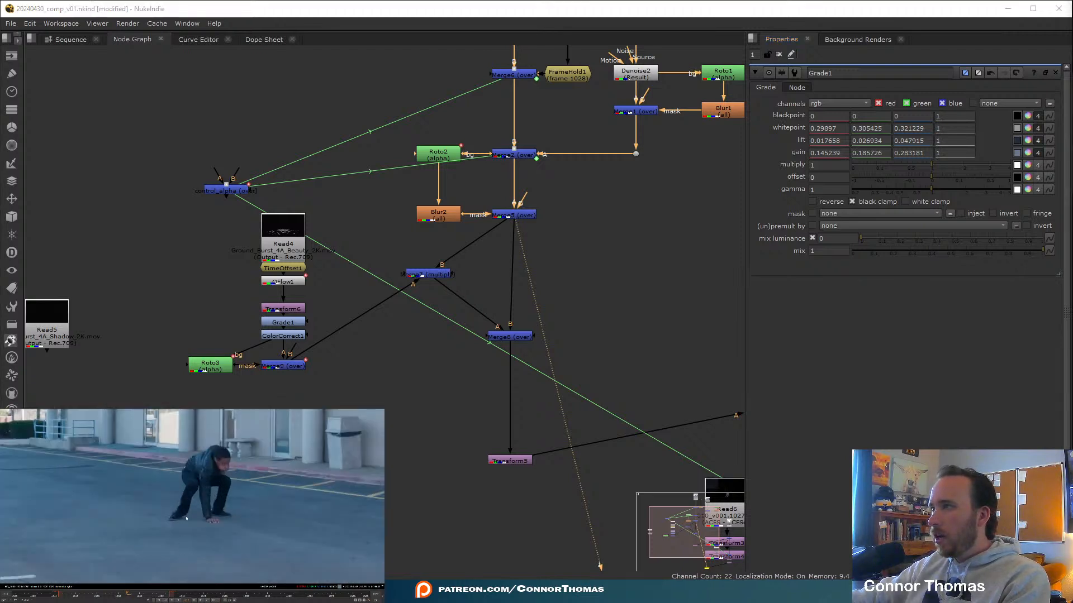
pyautogui.moveTo(441, 284); pyautogui.dragTo(283, 364)
pyautogui.moveTo(513, 338); pyautogui.dragTo(514, 371)
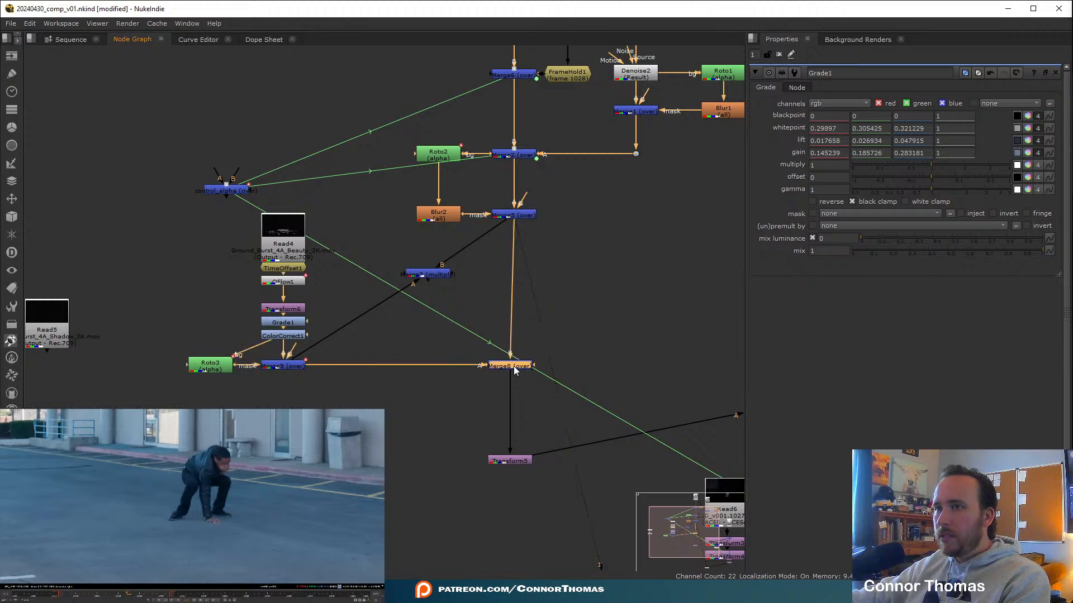
pyautogui.press('1')
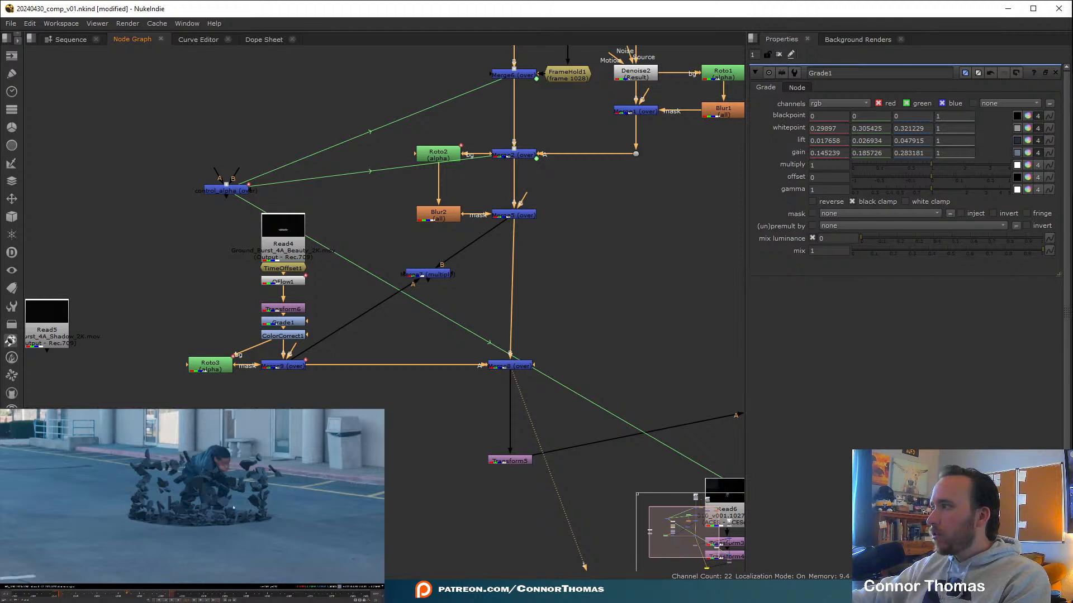
pyautogui.moveTo(125, 593)
pyautogui.mouseDown()
pyautogui.moveTo(94, 595)
pyautogui.moveTo(131, 595)
pyautogui.mouseUp()
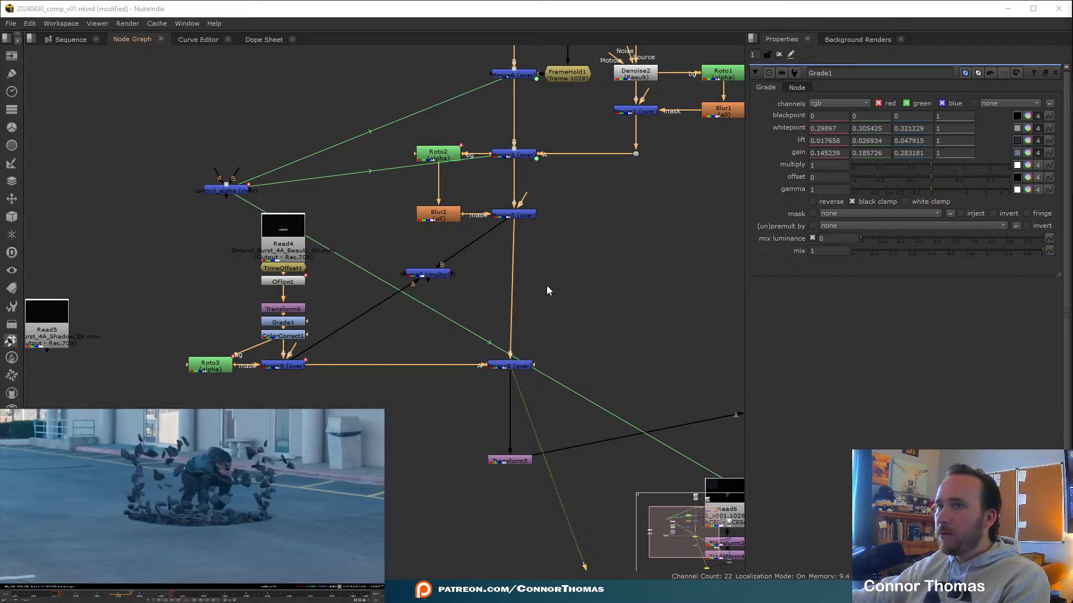
# Delete the multiply merge, connect Merge8's A input directly to ColorCorrect1, and go back to the start of the burst.
pyautogui.click(423, 276)
pyautogui.press('Delete')
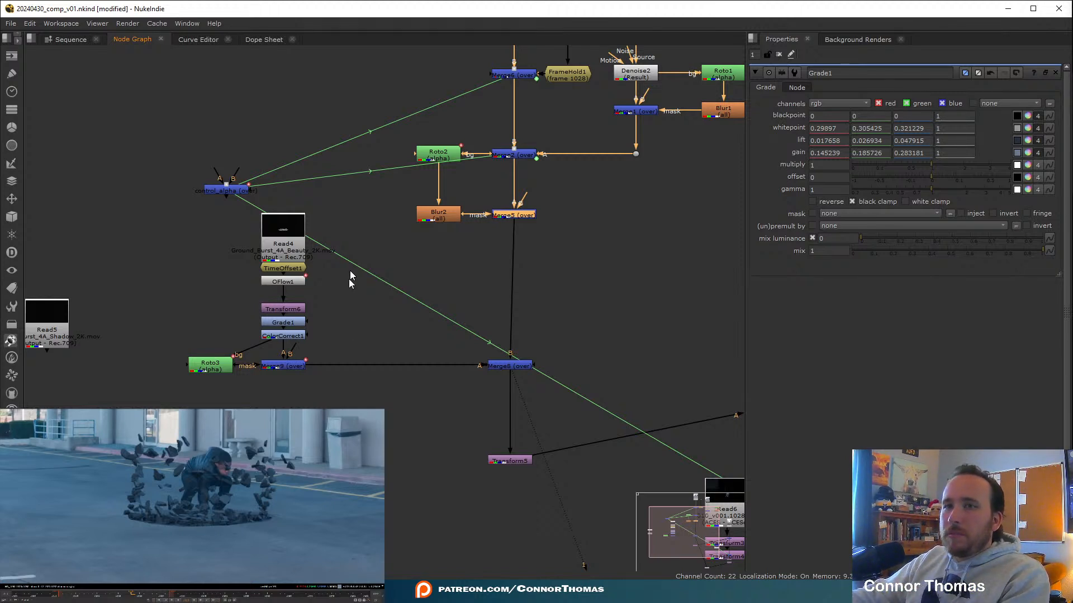
pyautogui.moveTo(314, 367); pyautogui.dragTo(280, 334)
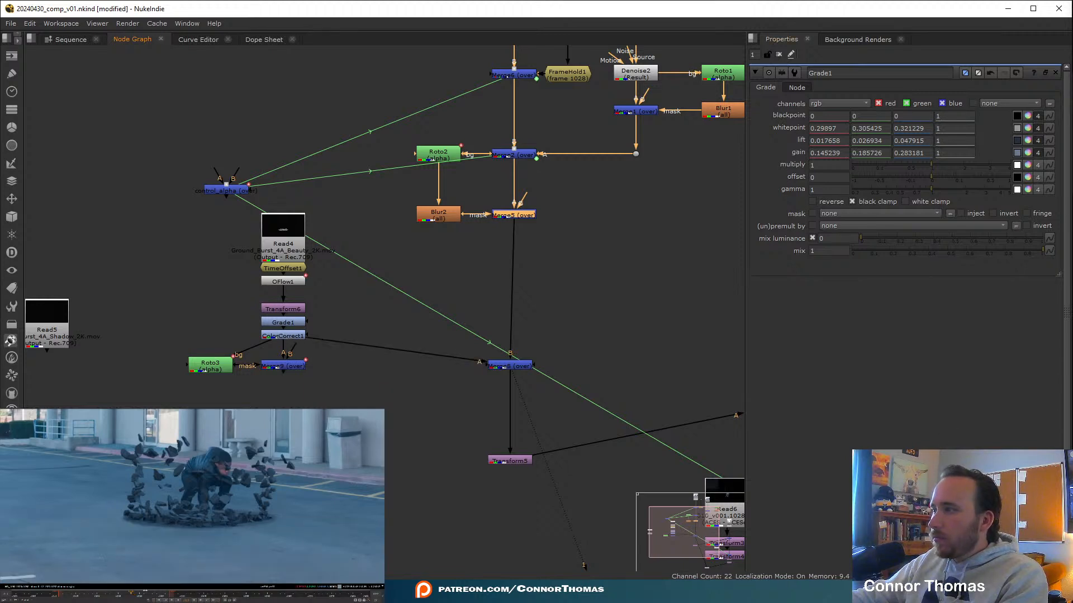
pyautogui.click(104, 595)
pyautogui.moveTo(106, 596)
pyautogui.mouseDown()
pyautogui.moveTo(130, 597)
pyautogui.moveTo(101, 596)
pyautogui.mouseUp()
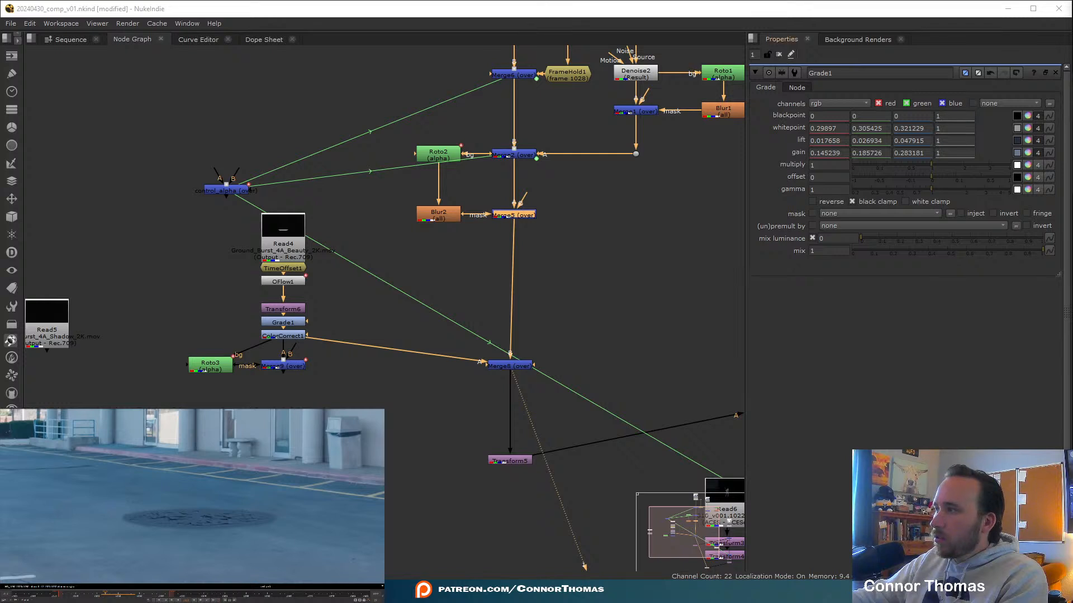
# Delete the masked merge, ColorCorrect1 and Roto3 so that Grade1 feeds Merge8 directly.
pyautogui.press('Delete')
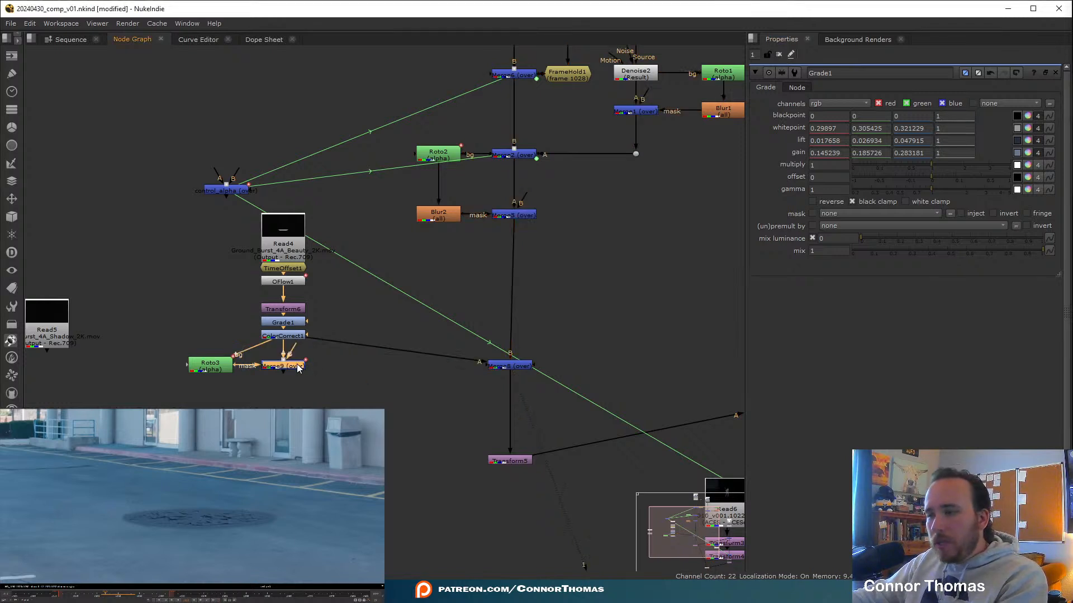
pyautogui.click(291, 336)
pyautogui.press('d')
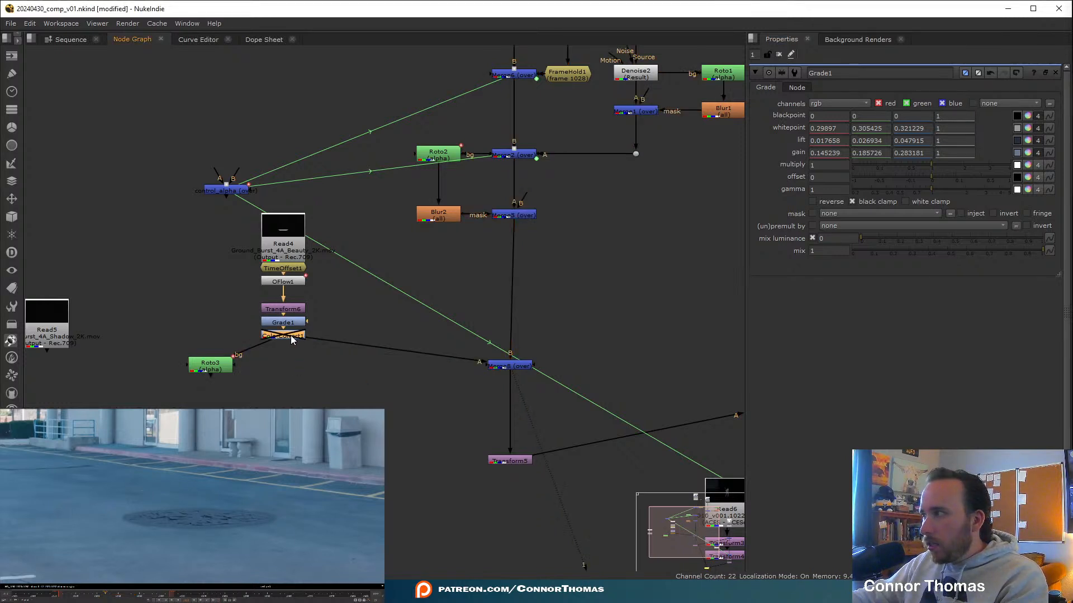
pyautogui.press('Delete')
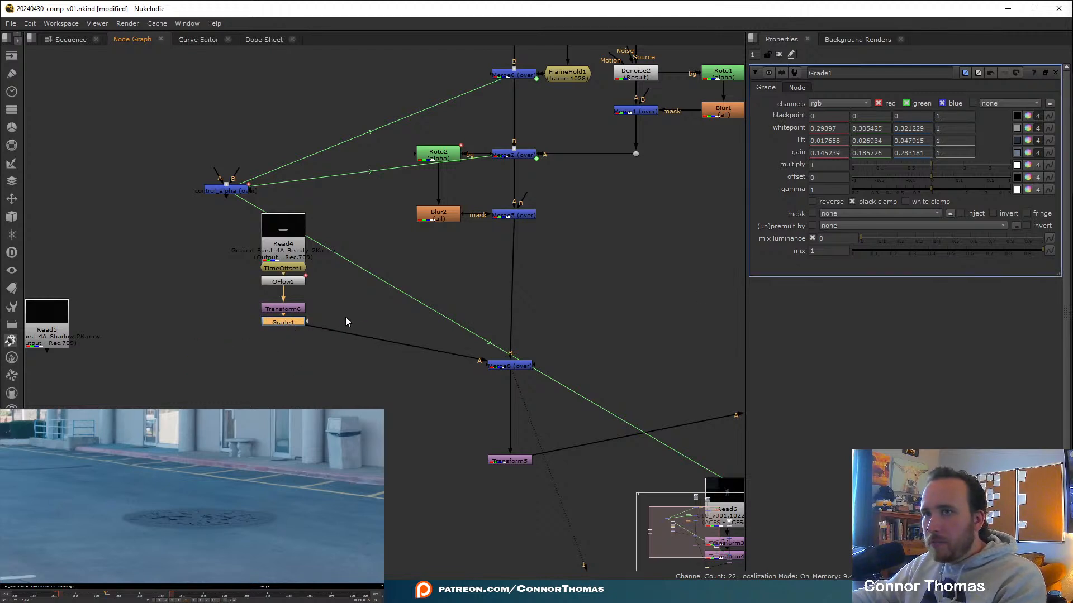
# Resample Grade1's gain from the asphalt around the ground cracks, giving 0.186333, 0.240691, 0.359168.
pyautogui.click(1017, 153)
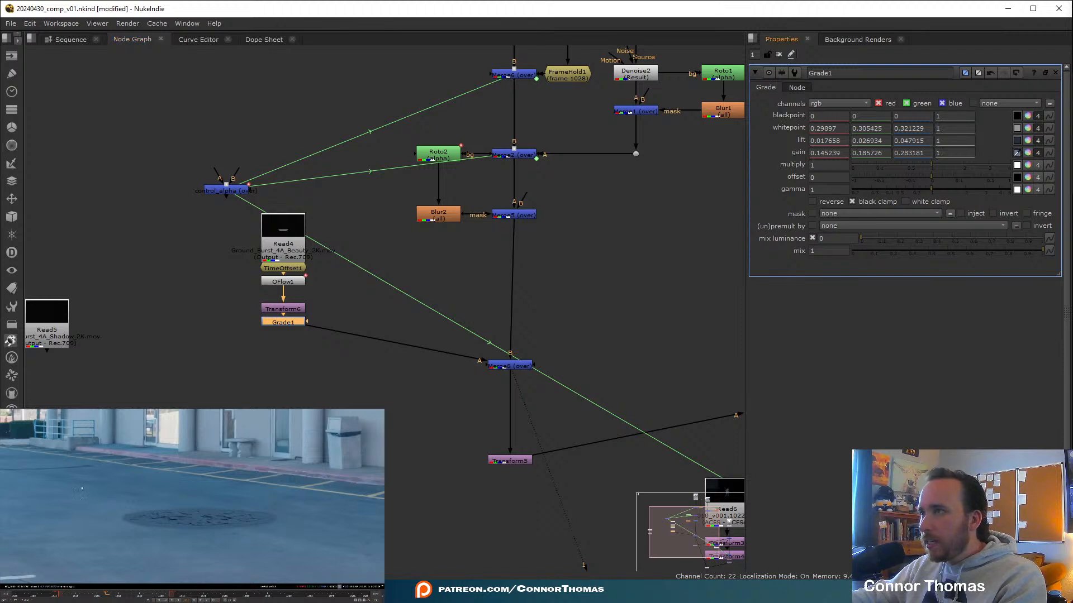
pyautogui.keyDown('ctrl'); pyautogui.click(126, 526); pyautogui.keyUp('ctrl')
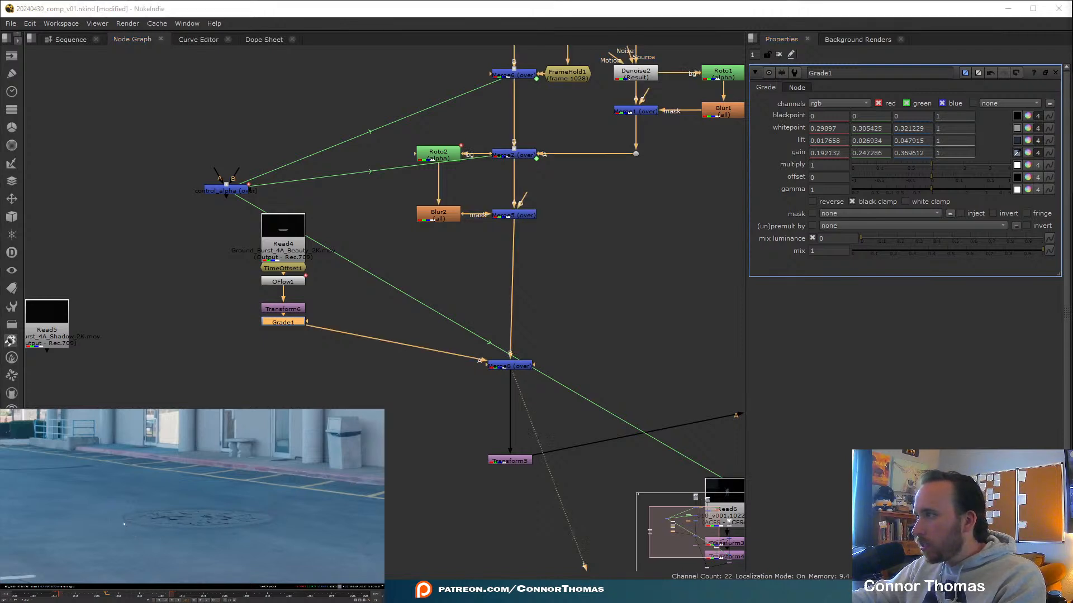
pyautogui.keyDown('ctrl'); pyautogui.click(131, 511); pyautogui.keyUp('ctrl')
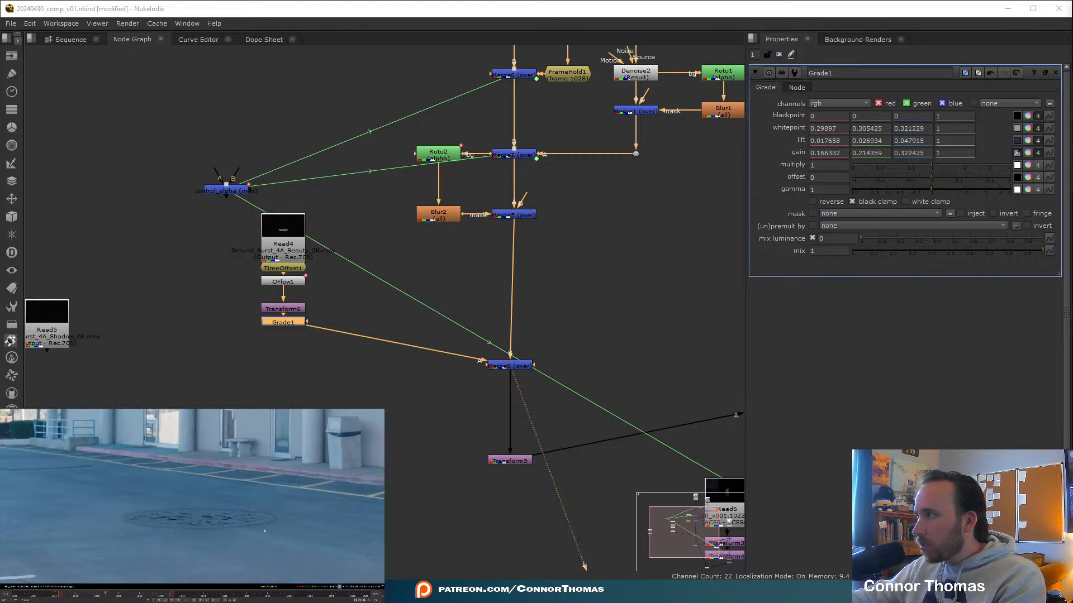
pyautogui.keyDown('ctrl'); pyautogui.moveTo(252, 534); pyautogui.dragTo(132, 512); pyautogui.keyUp('ctrl')
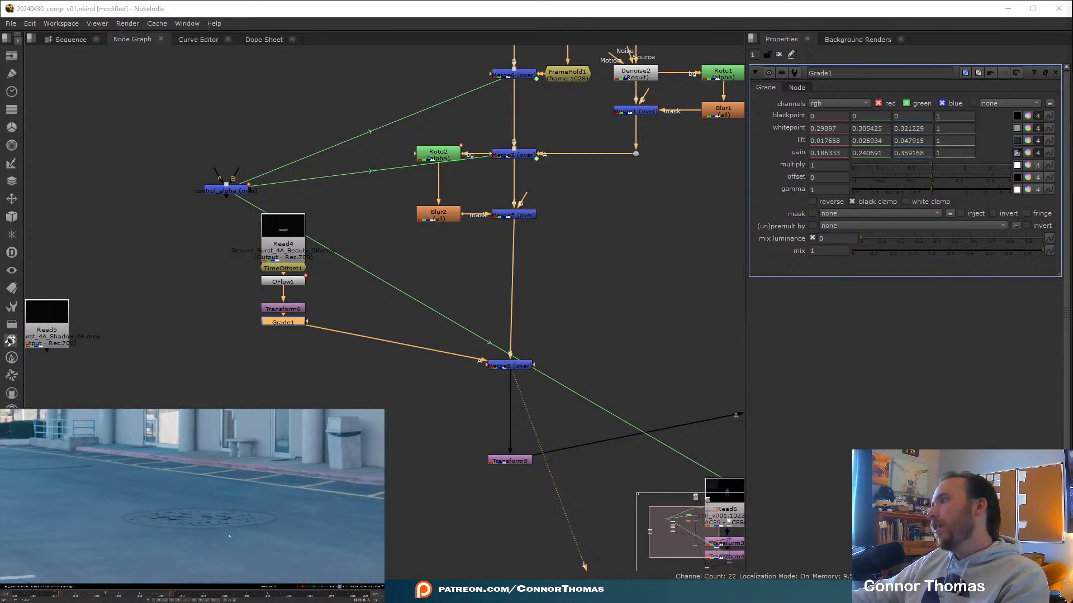
pyautogui.scroll(-5, 220, 524)
pyautogui.scroll(4, 220, 524)
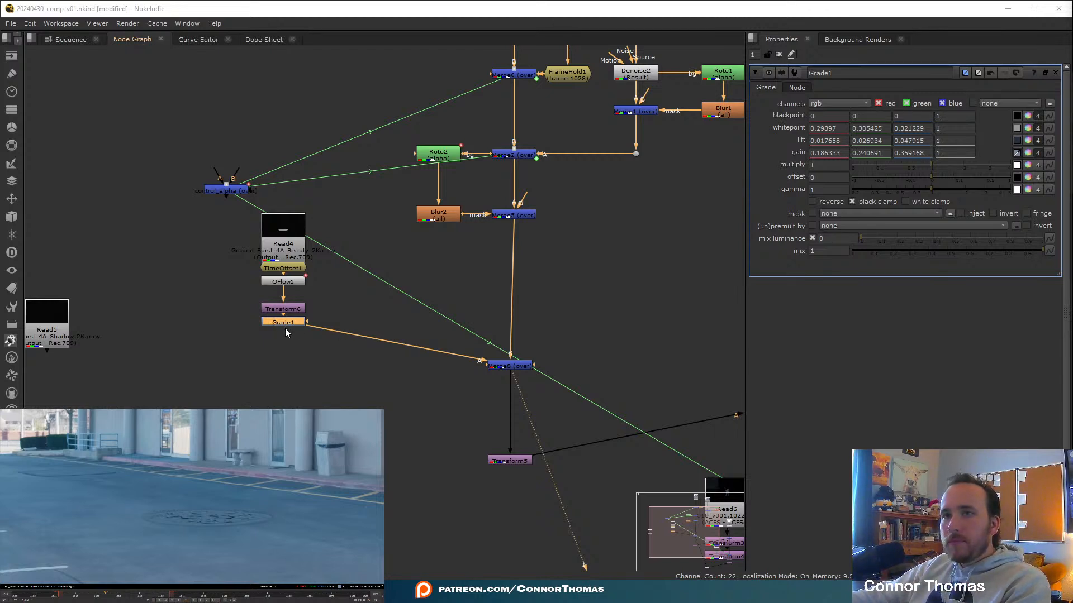
# Add an over merge after Grade1 and connect its B input to the Read5 ground burst shadow clip.
pyautogui.press('m')
pyautogui.moveTo(343, 319); pyautogui.dragTo(58, 338)
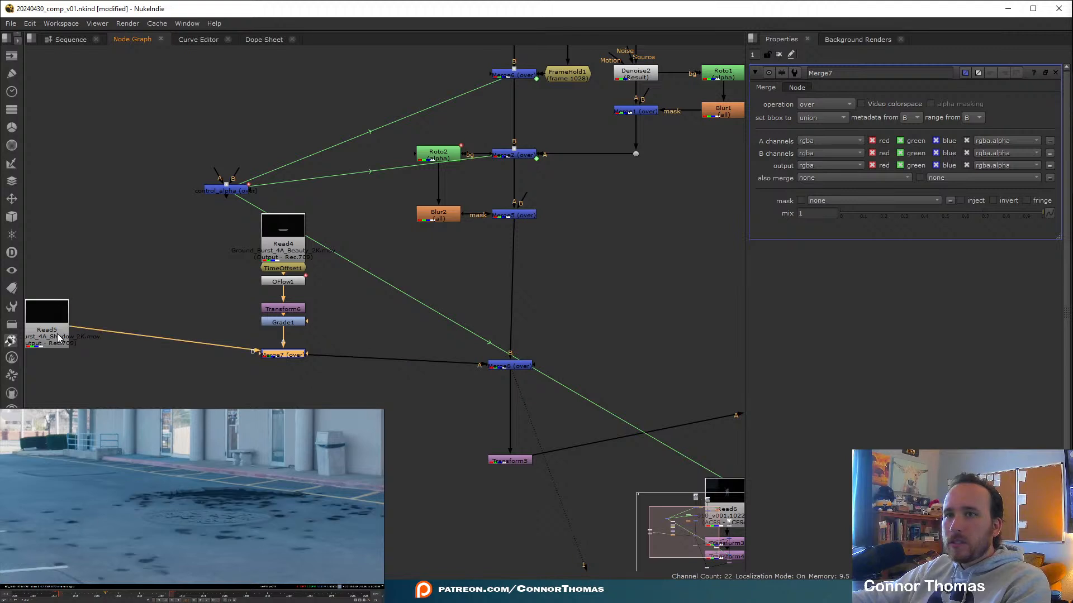
pyautogui.moveTo(315, 297); pyautogui.dragTo(462, 287, button='middle')
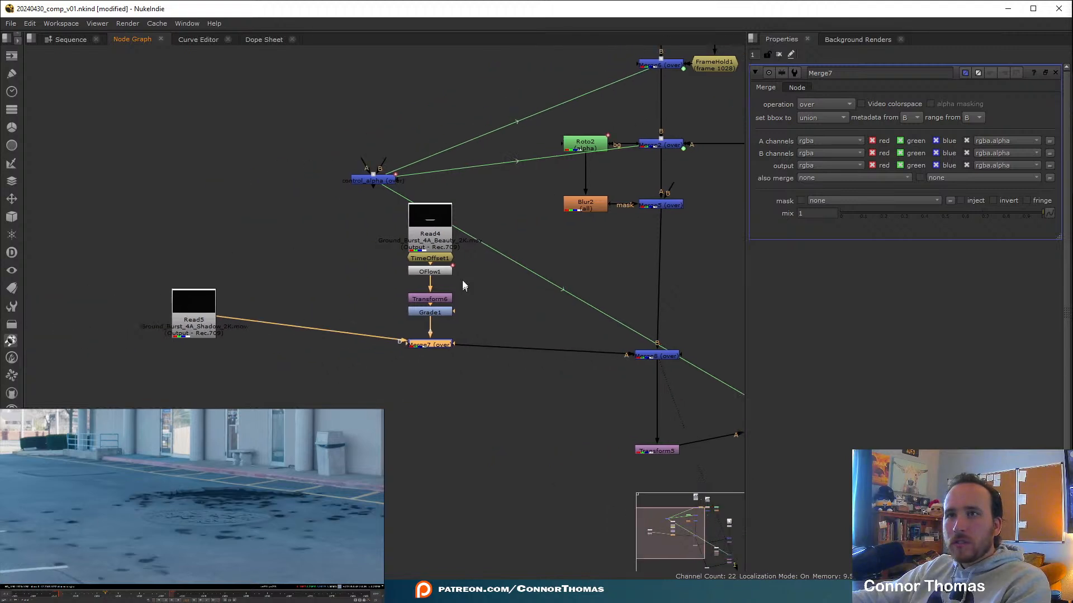
# Move Read5 clear and paste copies of TimeOffset1, OFlow1 and Transform6 beneath it in the shadow branch.
pyautogui.click(431, 259)
pyautogui.hotkey('ctrl', 'c')
pyautogui.moveTo(196, 315); pyautogui.dragTo(241, 270)
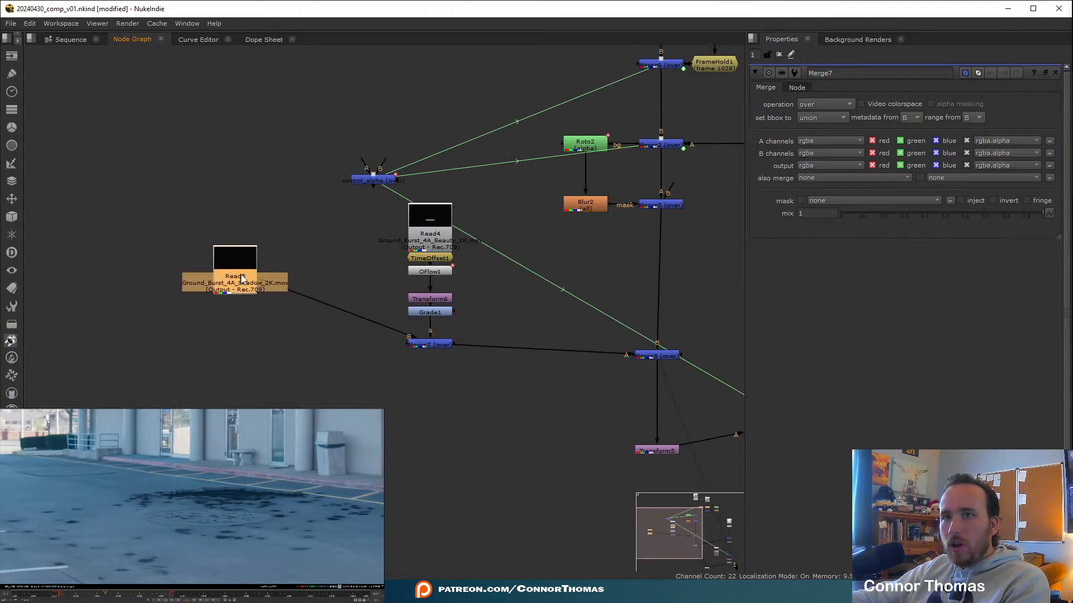
pyautogui.hotkey('ctrl', 'v')
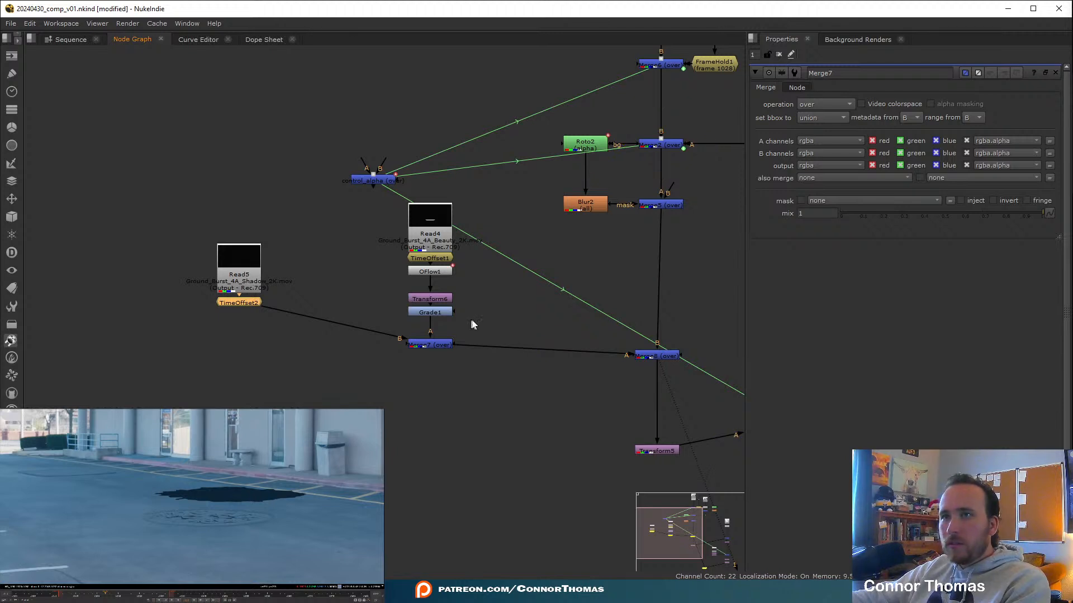
pyautogui.click(429, 270)
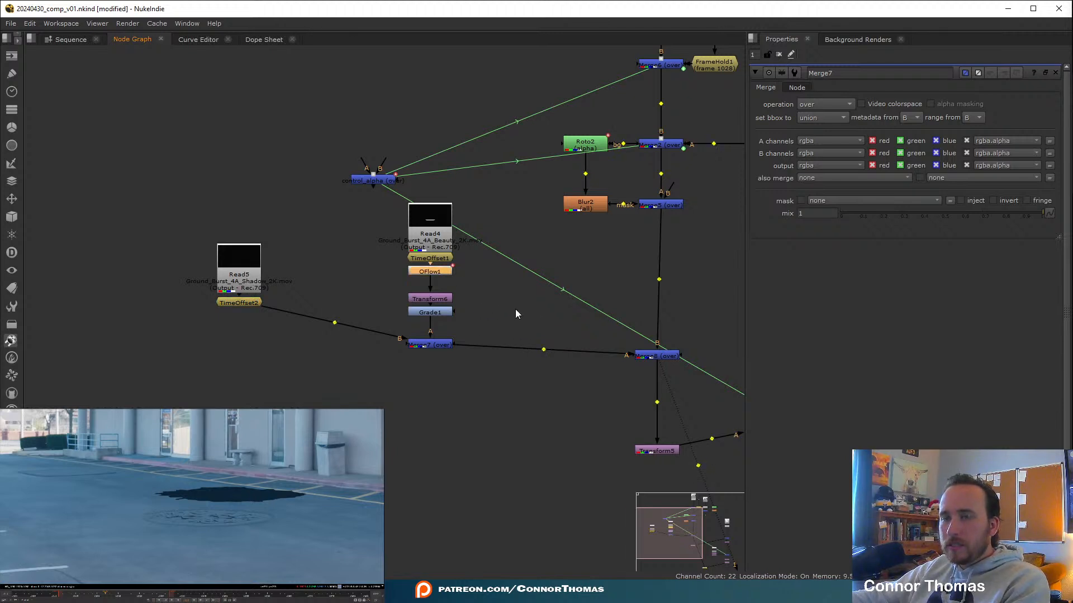
pyautogui.click(434, 300)
pyautogui.click(254, 305)
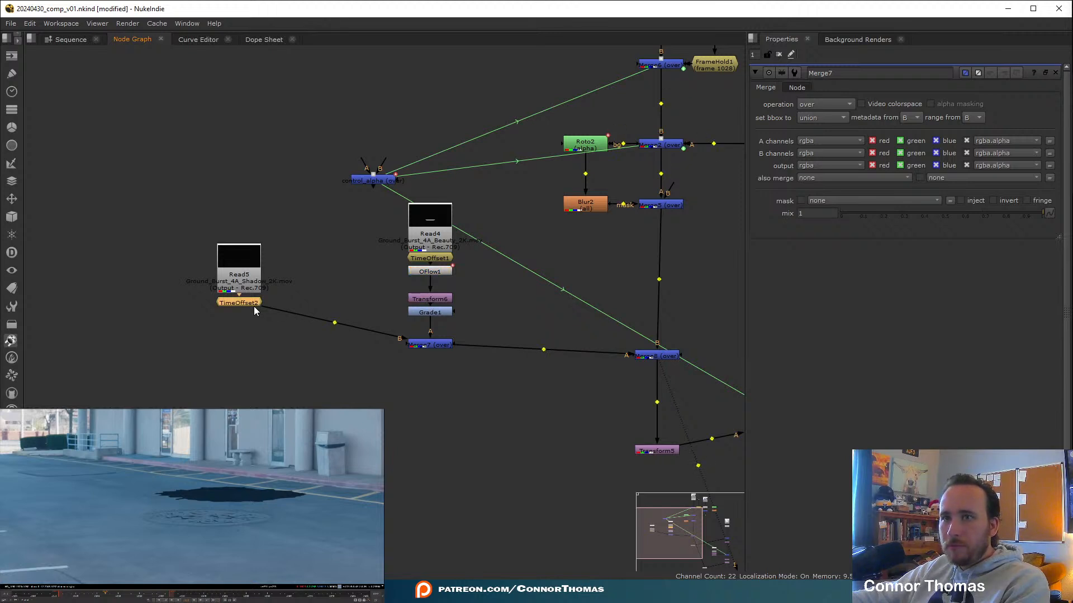
pyautogui.hotkey('ctrl', 'v')
pyautogui.click(301, 403)
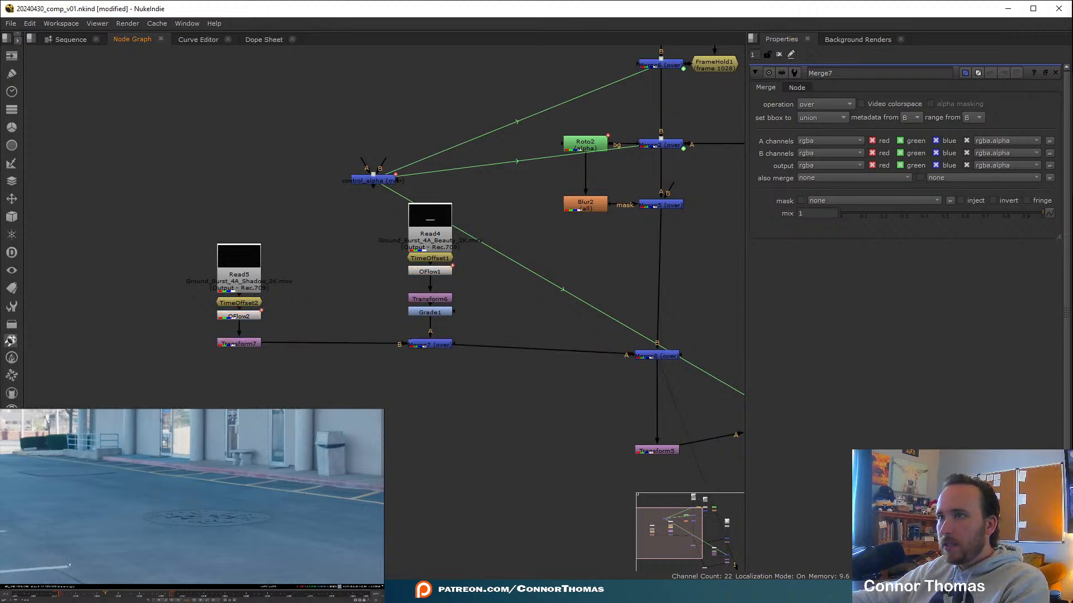
# Go to the flying debris and toggle Merge7 off and on to compare the shadow pass with the combined burst.
pyautogui.moveTo(105, 594); pyautogui.dragTo(145, 598)
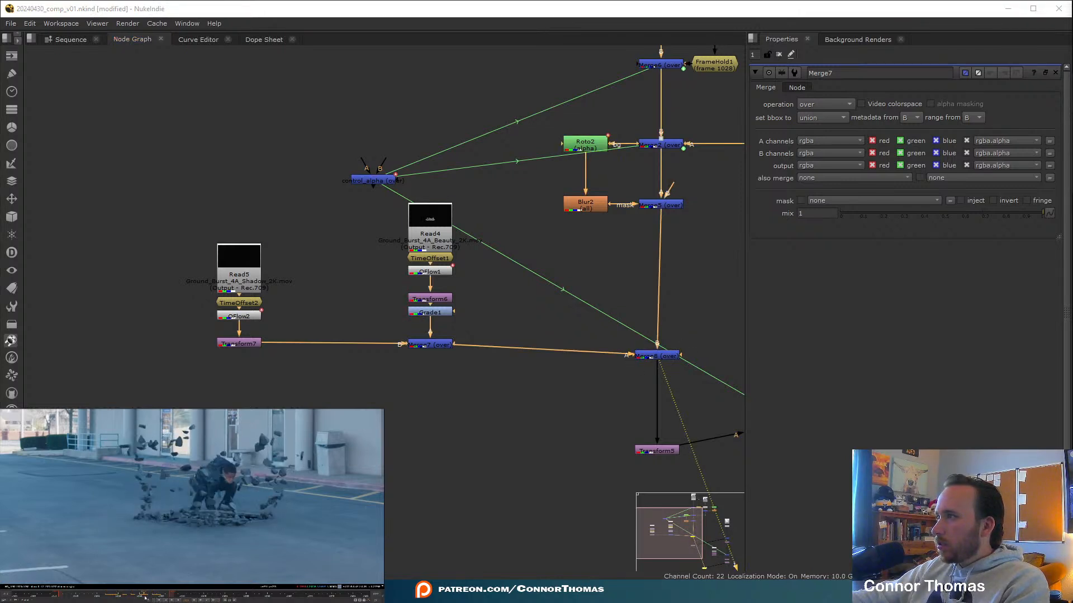
pyautogui.click(429, 343)
pyautogui.press('d')
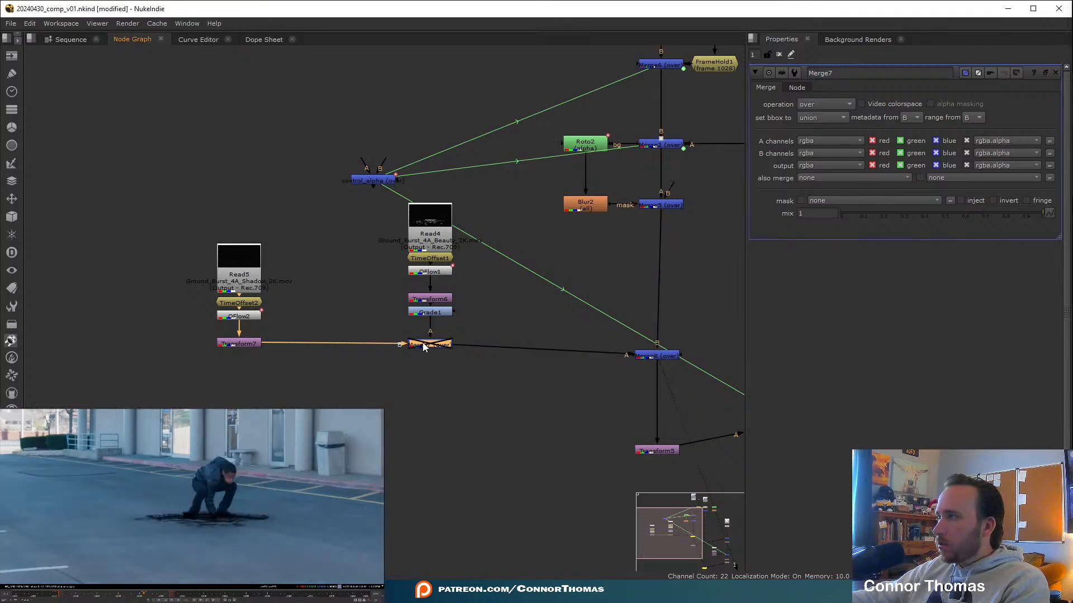
pyautogui.press('d')
pyautogui.press('d')
pyautogui.press('d')
pyautogui.press('d')
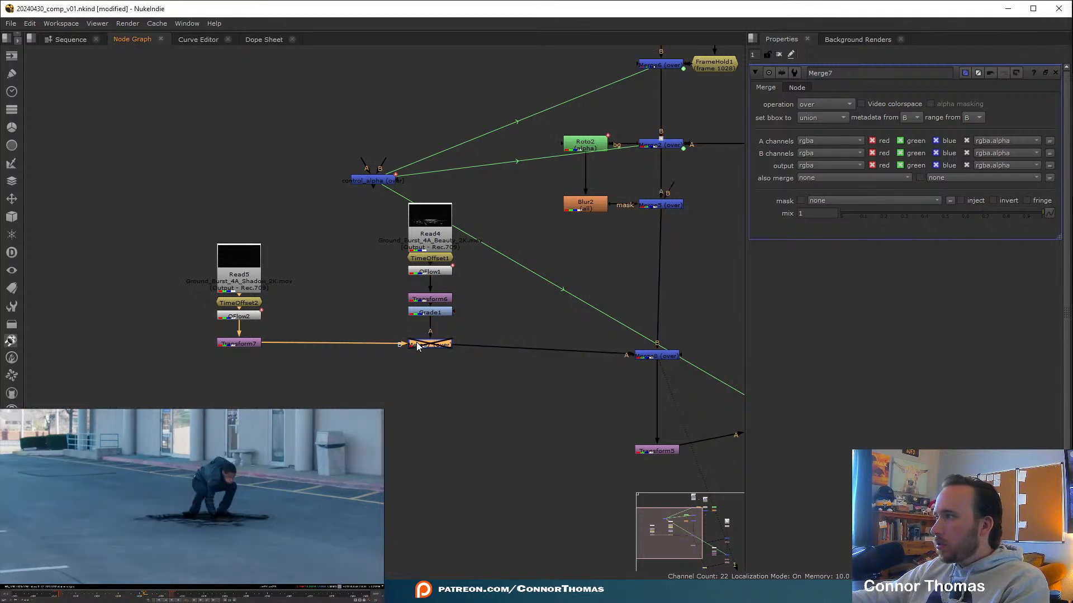
pyautogui.press('d')
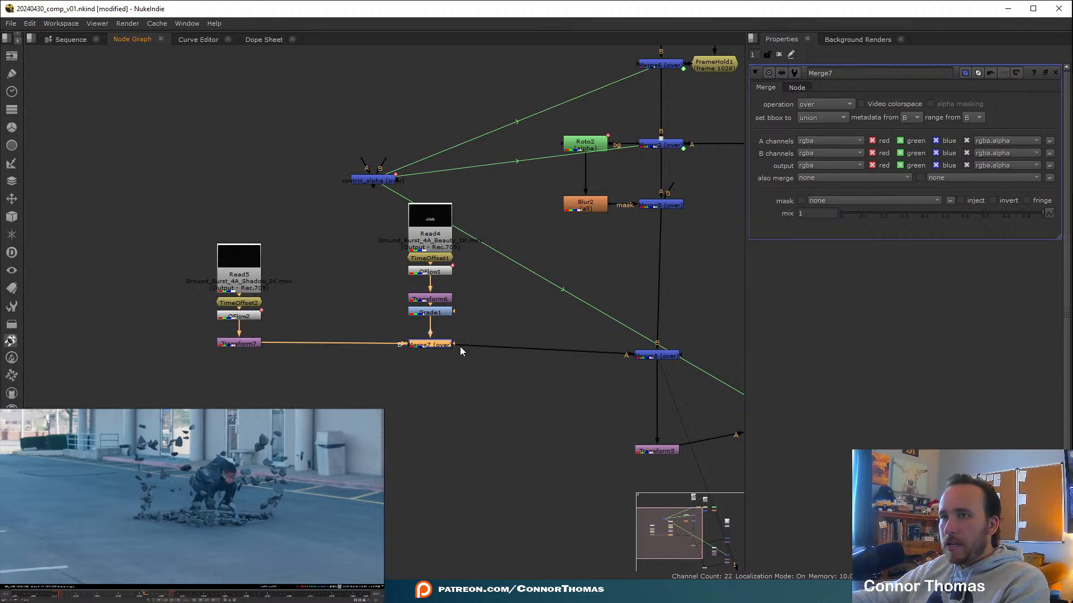
# Fit the whole frame in the viewer and play back the composite.
pyautogui.press('ctrl')
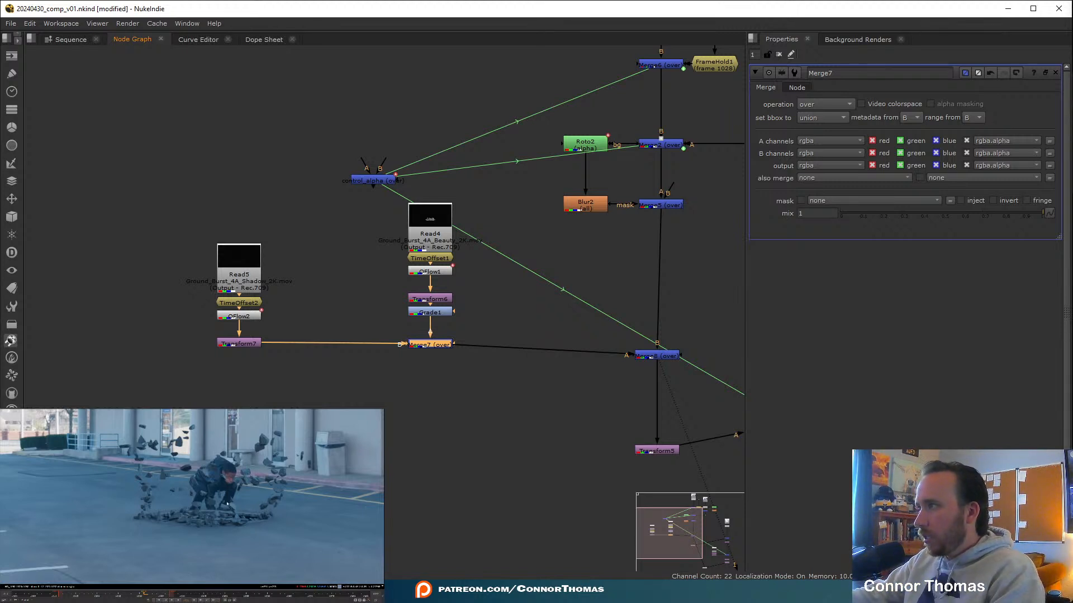
pyautogui.click(271, 504)
pyautogui.press('f')
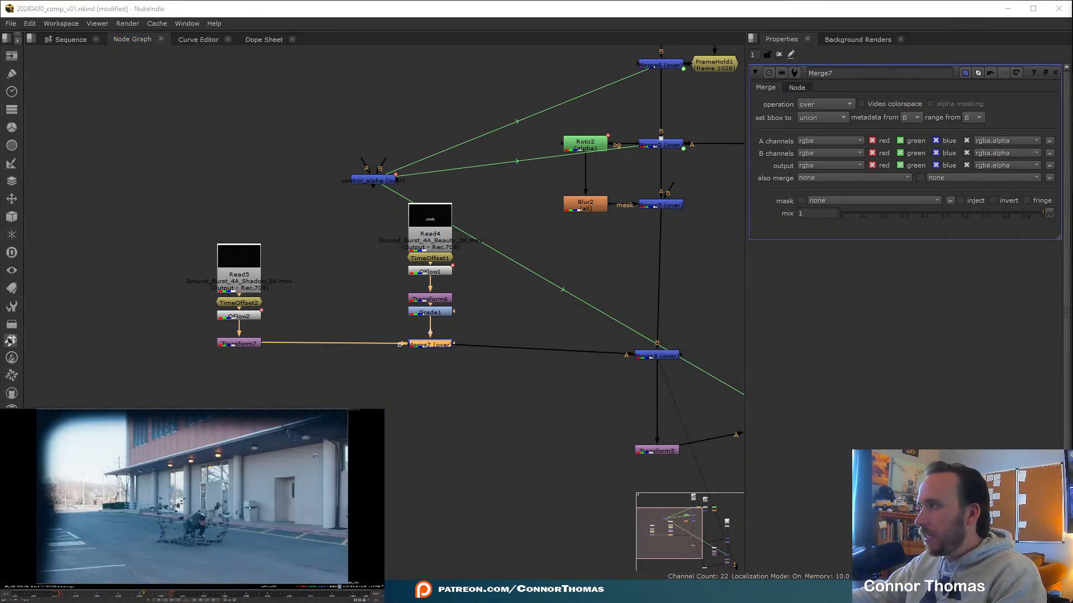
pyautogui.press('l')
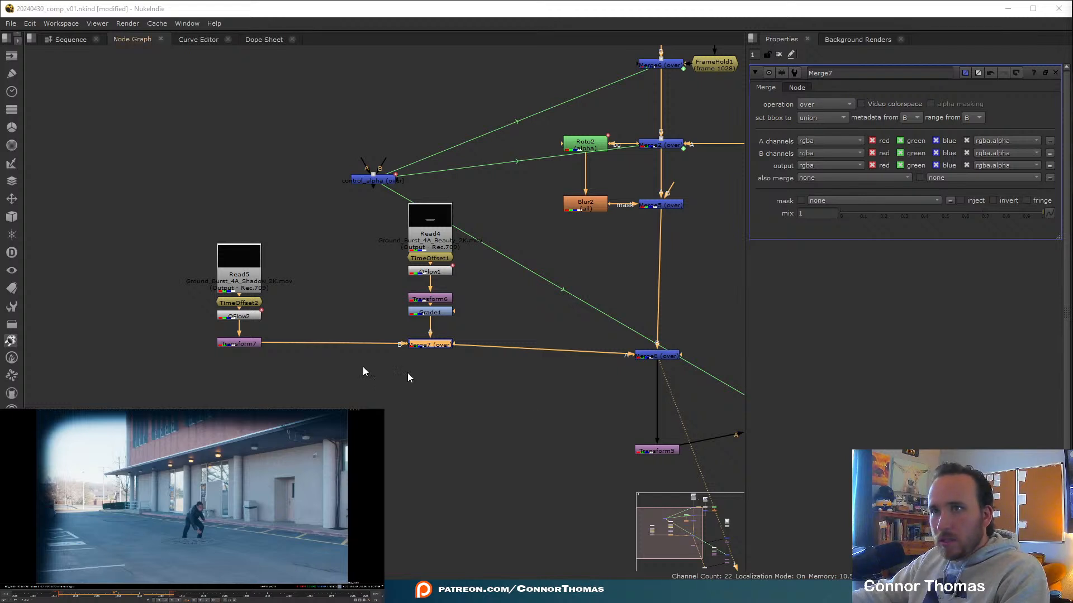
# Set a keyframe on Merge8's mix at a value of 1.
pyautogui.moveTo(514, 403); pyautogui.dragTo(377, 400, button='middle')
pyautogui.click(393, 381)
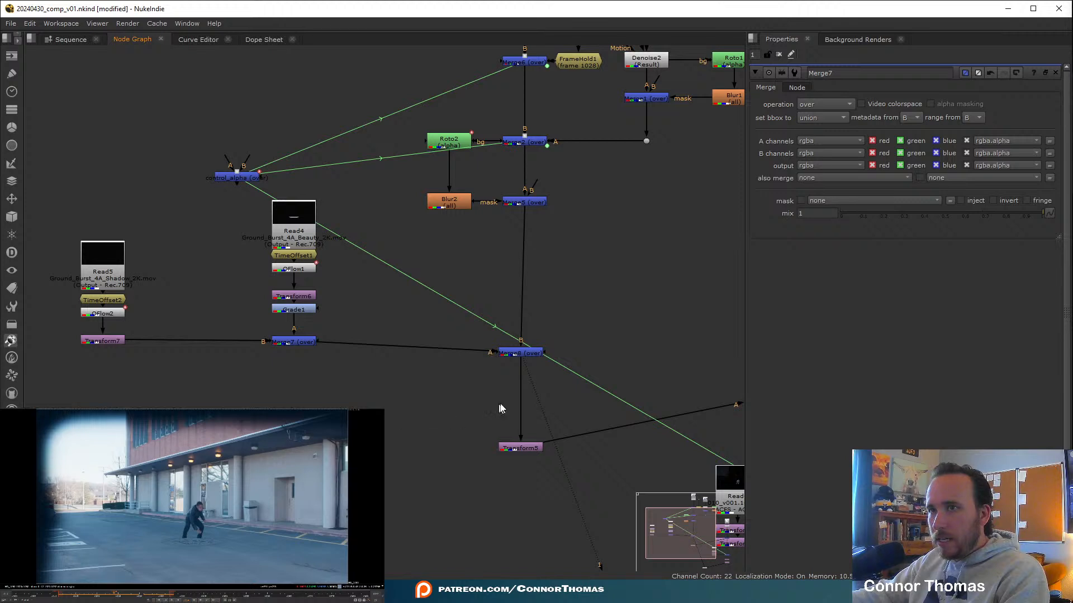
pyautogui.click(537, 357)
pyautogui.doubleClick(535, 359)
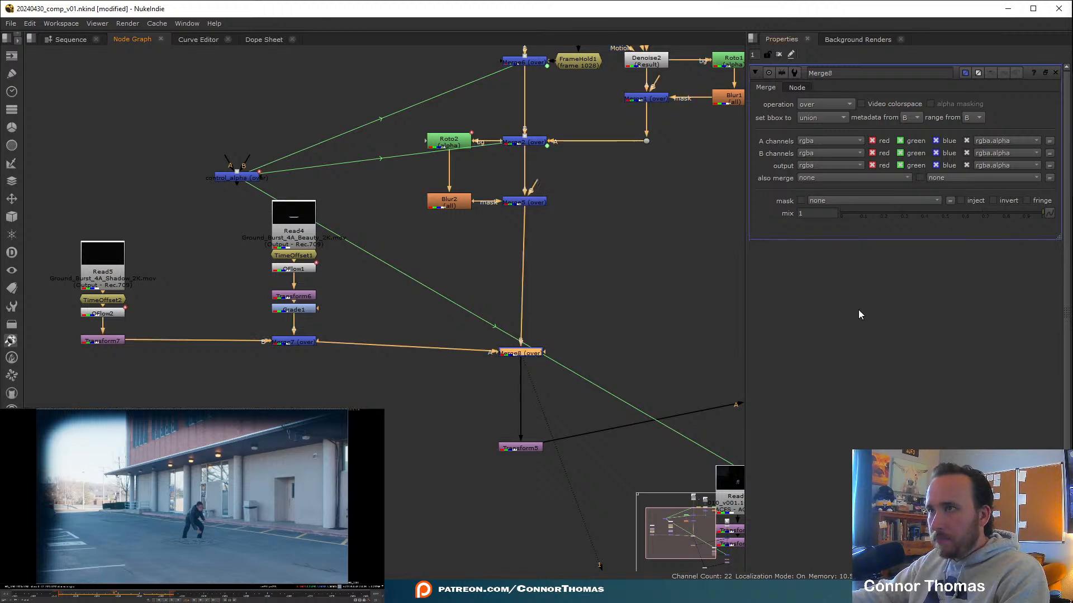
pyautogui.rightClick(808, 217)
pyautogui.click(808, 214)
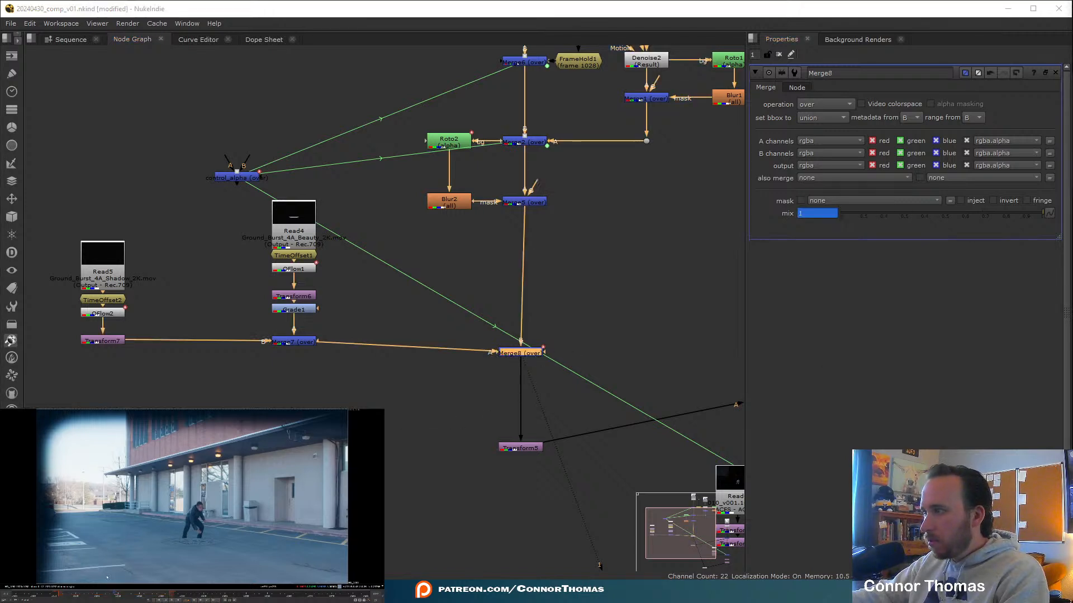
# Key Merge8's mix at about 0.33 and 0 on successively earlier frames, and play back the burst's fade-in.
pyautogui.click(108, 595)
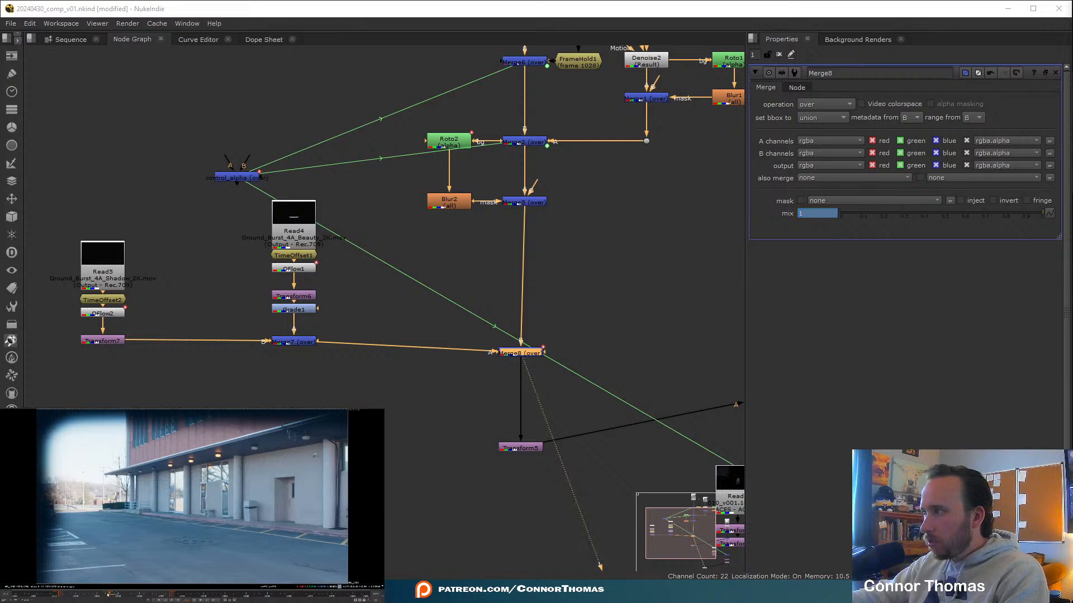
pyautogui.click(905, 215)
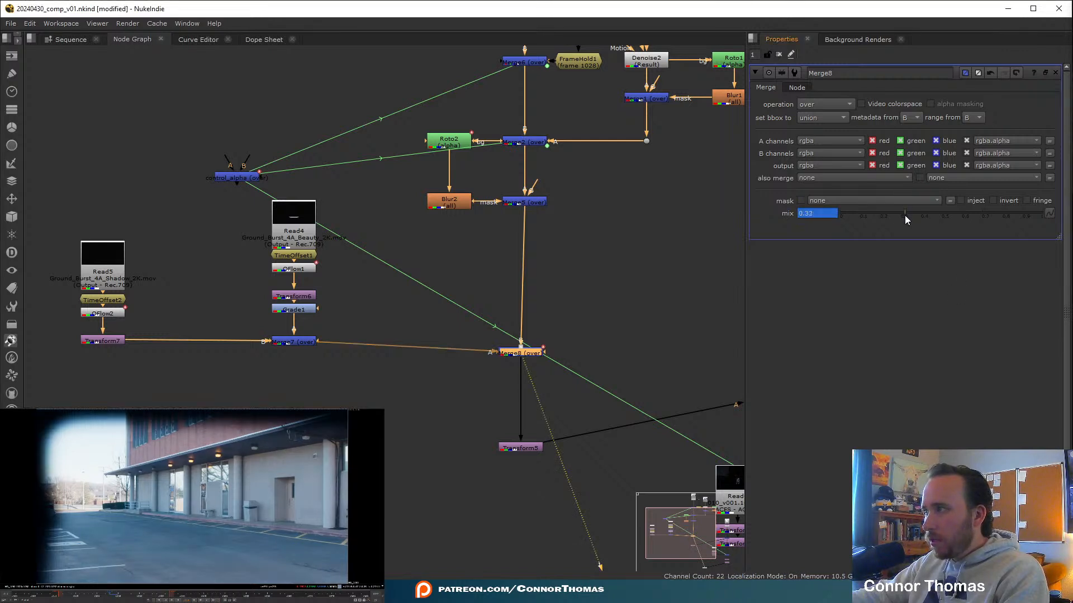
pyautogui.click(104, 592)
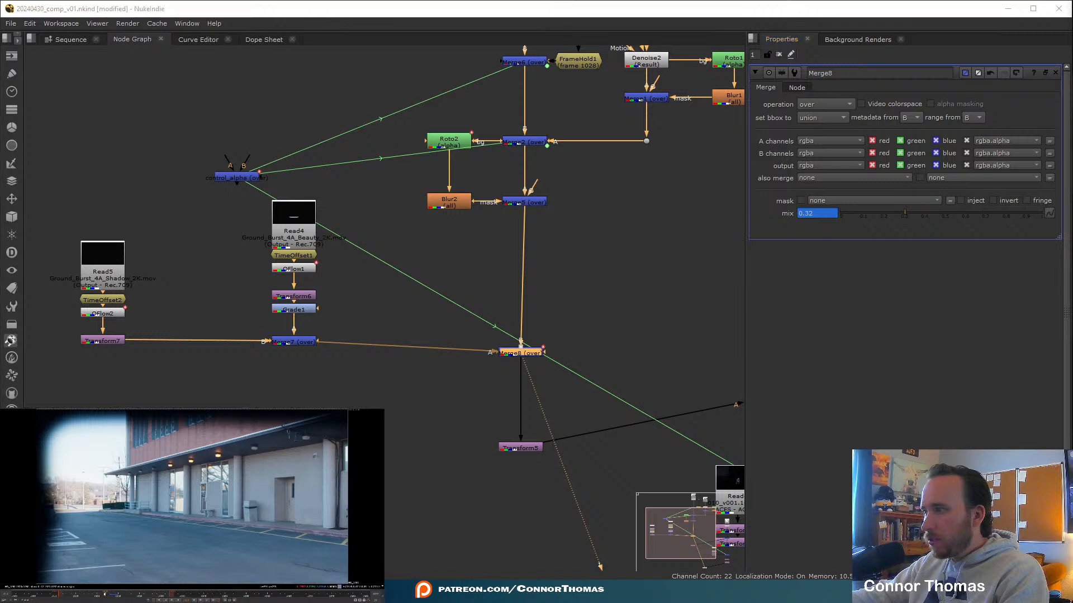
pyautogui.moveTo(847, 213); pyautogui.dragTo(737, 207)
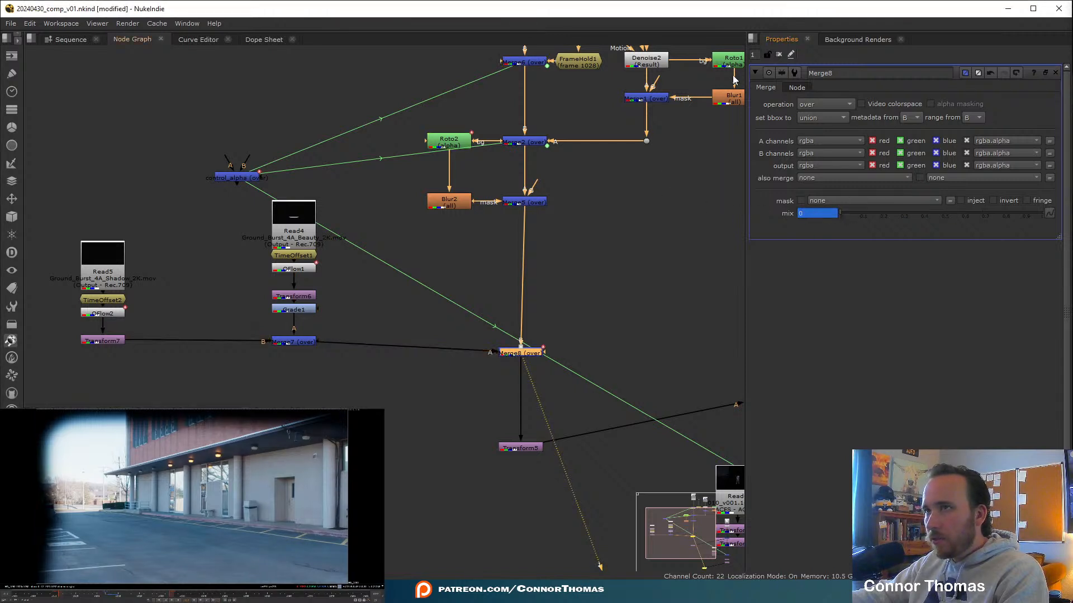
pyautogui.click(779, 54)
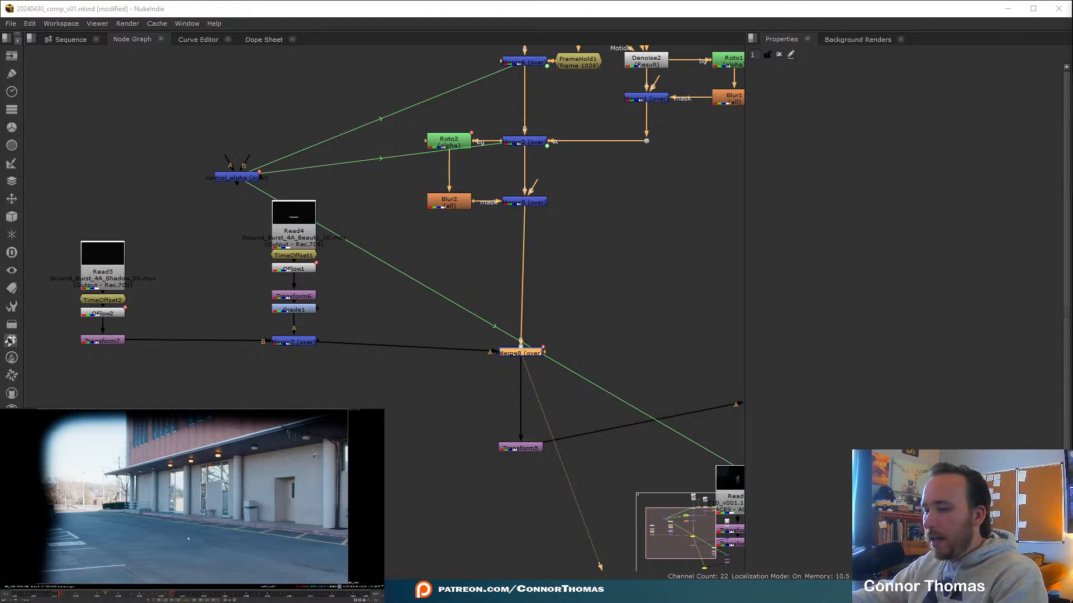
pyautogui.press('l')
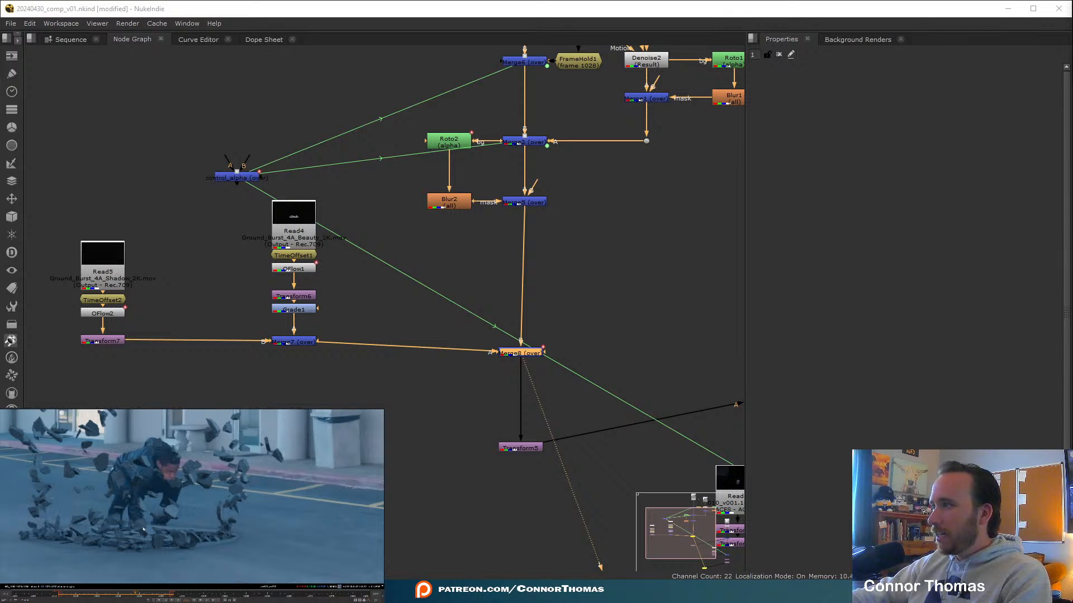
# Line up Merge8 and Transform5 vertically with the main pipe beneath Merge5.
pyautogui.moveTo(534, 354); pyautogui.dragTo(537, 356)
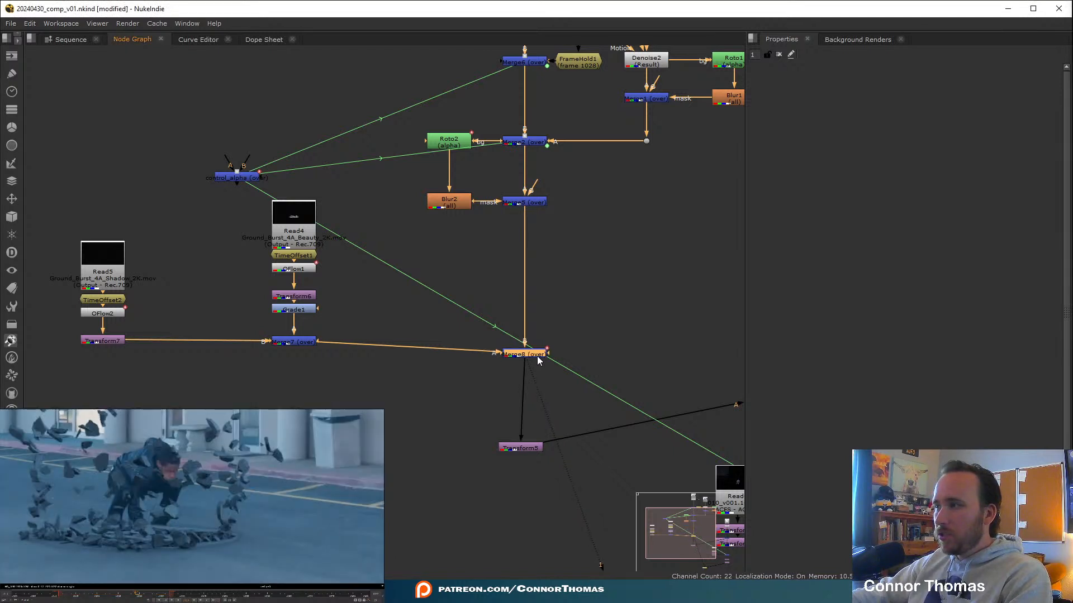
pyautogui.moveTo(537, 357); pyautogui.dragTo(553, 374, button='middle')
pyautogui.moveTo(558, 462); pyautogui.dragTo(562, 461)
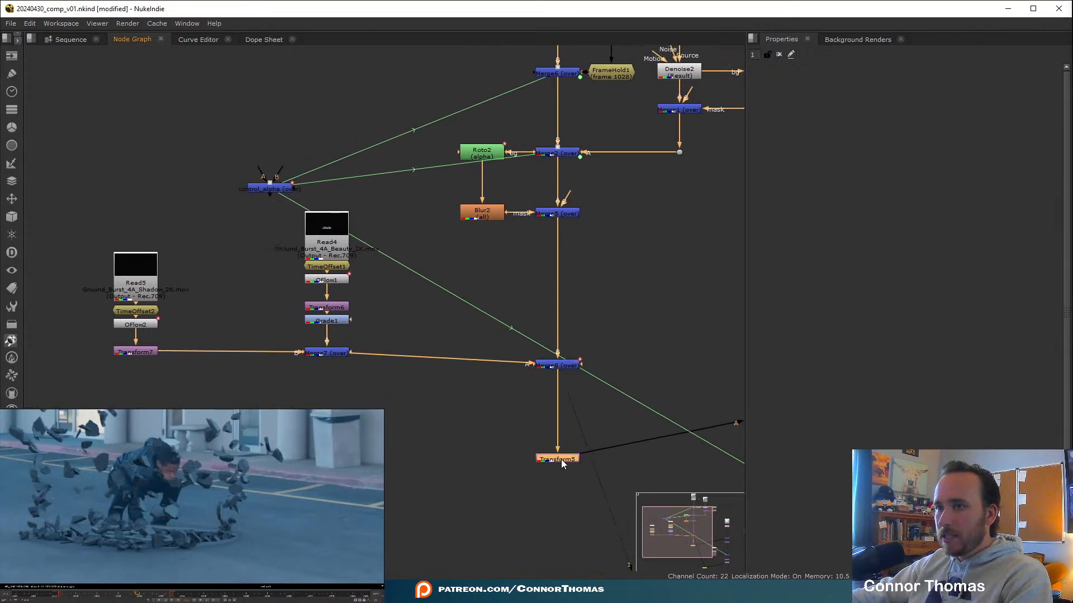
pyautogui.moveTo(567, 427); pyautogui.dragTo(519, 409, button='middle')
# Add an over merge after Merge7 in the ground burst branch, placing it directly beneath.
pyautogui.click(317, 375)
pyautogui.moveTo(262, 339); pyautogui.dragTo(262, 338)
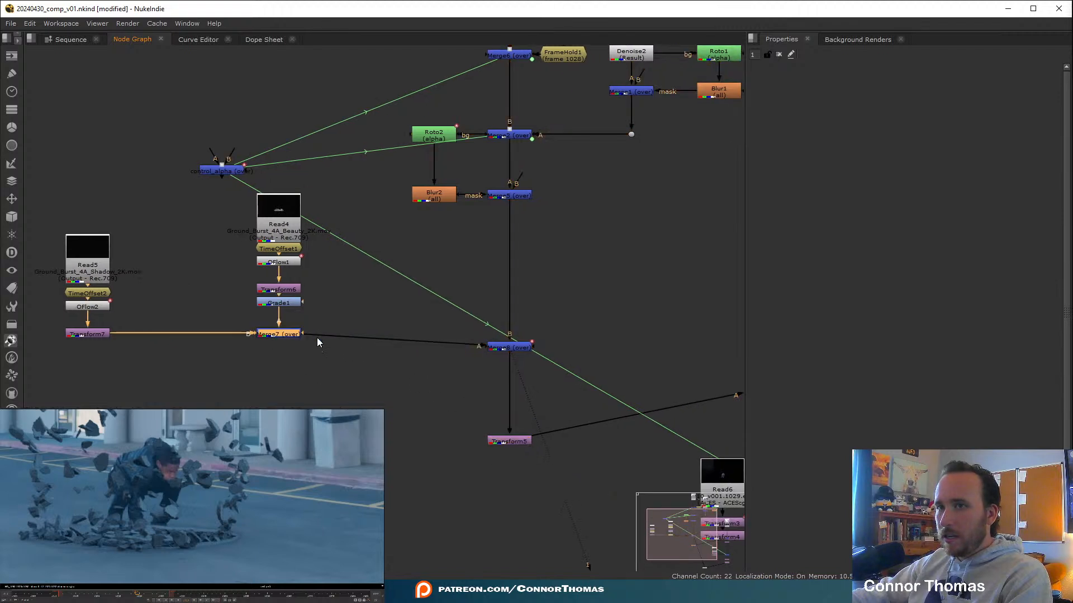
pyautogui.press('m')
pyautogui.moveTo(342, 334); pyautogui.dragTo(278, 487)
pyautogui.scroll(-5, 281, 487)
pyautogui.moveTo(280, 381); pyautogui.dragTo(424, 360, button='middle')
pyautogui.scroll(4, 424, 360)
# Read in the matte sequence 010_matte_01_####.jpg 1000-1083 from the mattes folder and place it beneath the shadow branch, near Merge9.
pyautogui.click(359, 403)
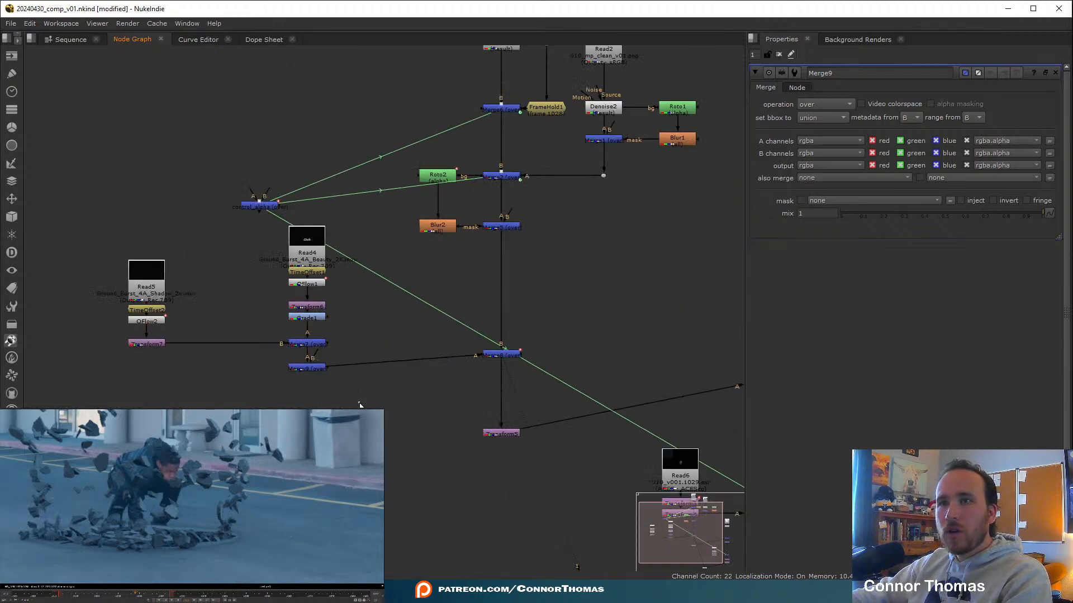
pyautogui.press('r')
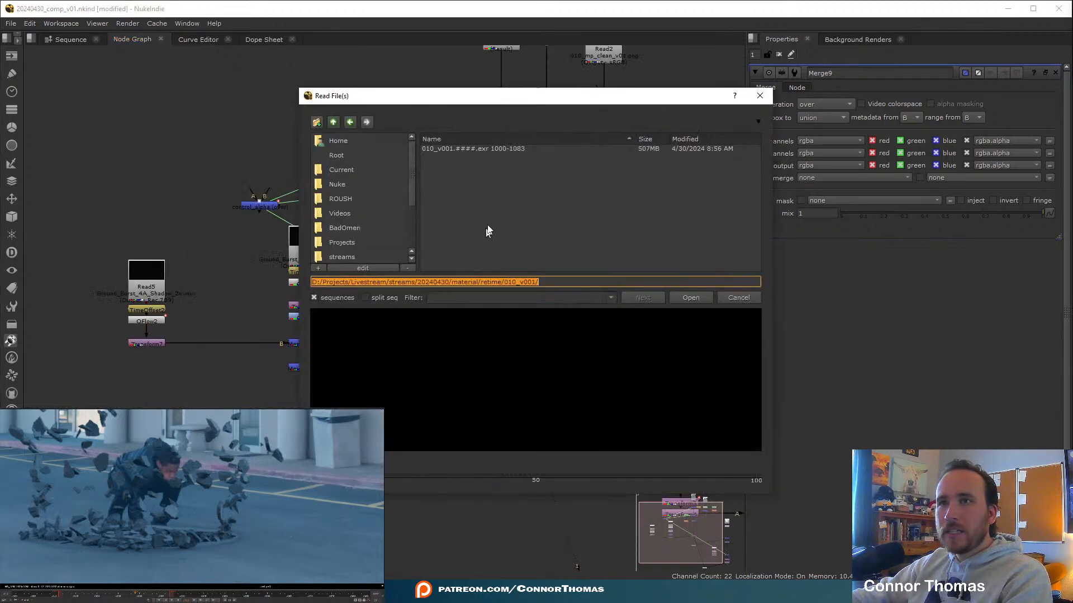
pyautogui.click(334, 122)
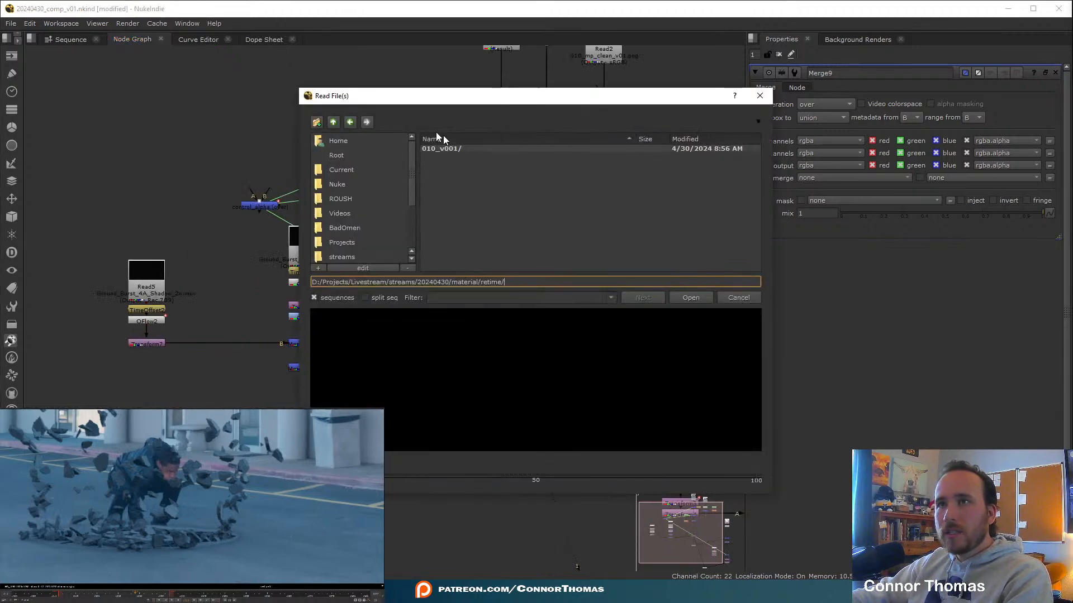
pyautogui.click(337, 122)
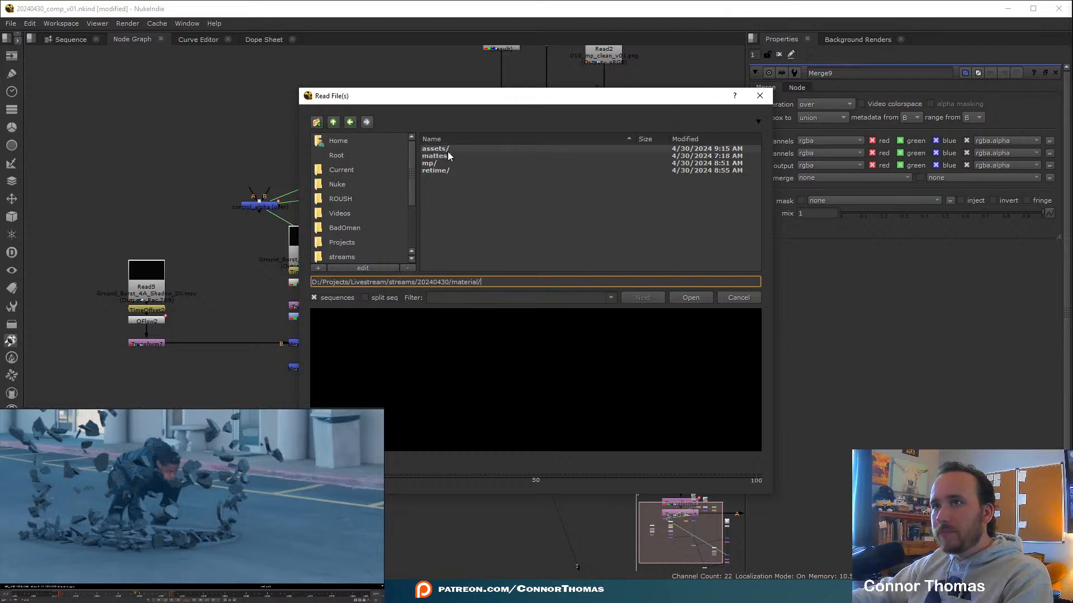
pyautogui.doubleClick(447, 154)
pyautogui.doubleClick(445, 149)
pyautogui.click(445, 150)
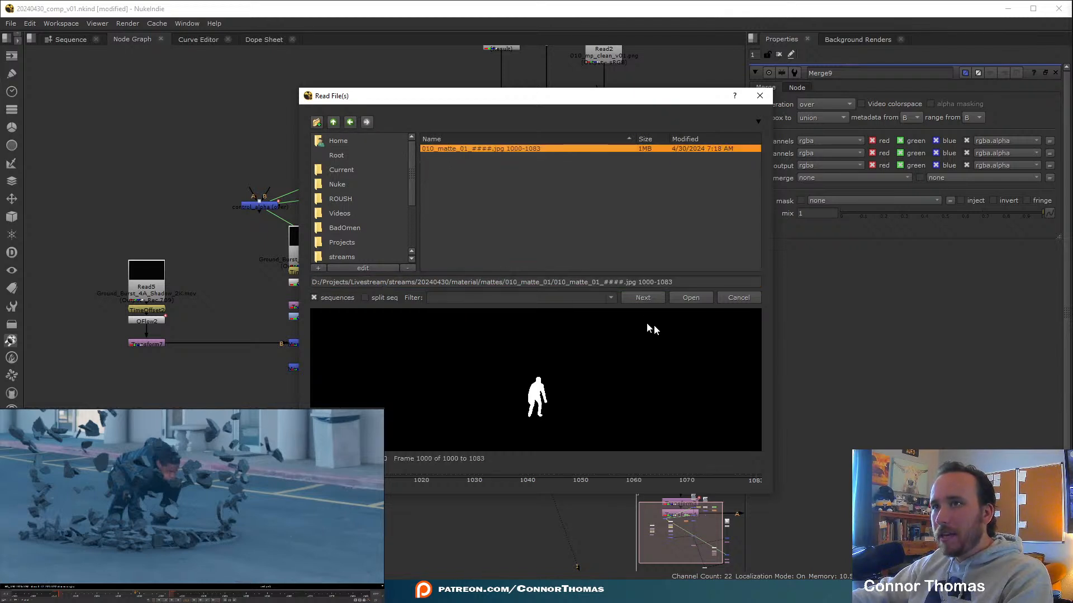
pyautogui.click(690, 298)
pyautogui.moveTo(436, 320); pyautogui.dragTo(567, 284, button='middle')
pyautogui.moveTo(491, 371); pyautogui.dragTo(355, 360)
# Set the matte clip's input transform to Output - Rec.709.
pyautogui.click(888, 223)
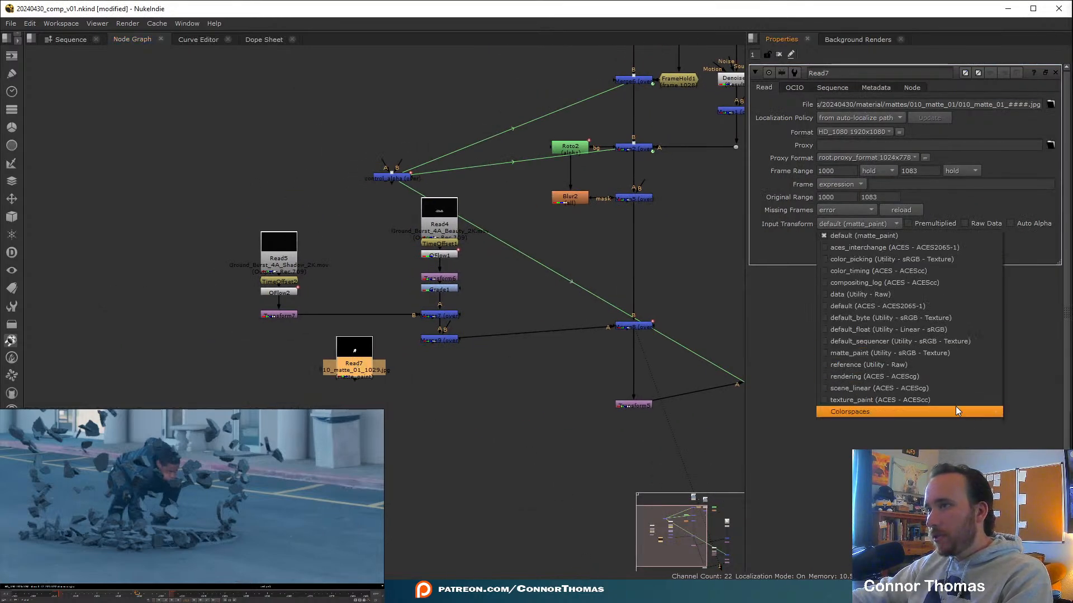
pyautogui.moveTo(955, 411)
pyautogui.moveTo(1028, 446)
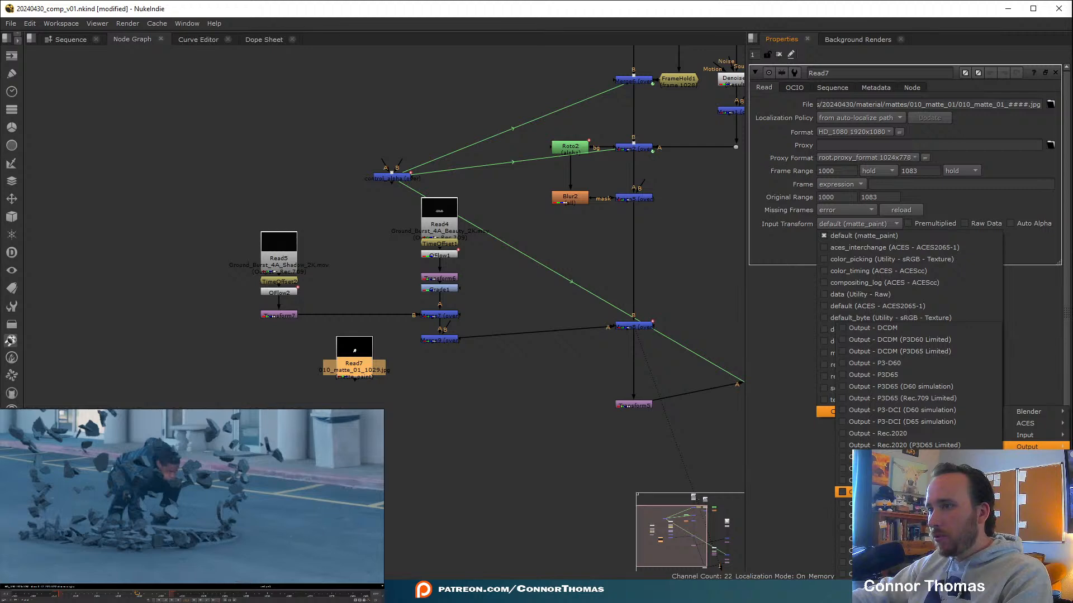
pyautogui.click(916, 468)
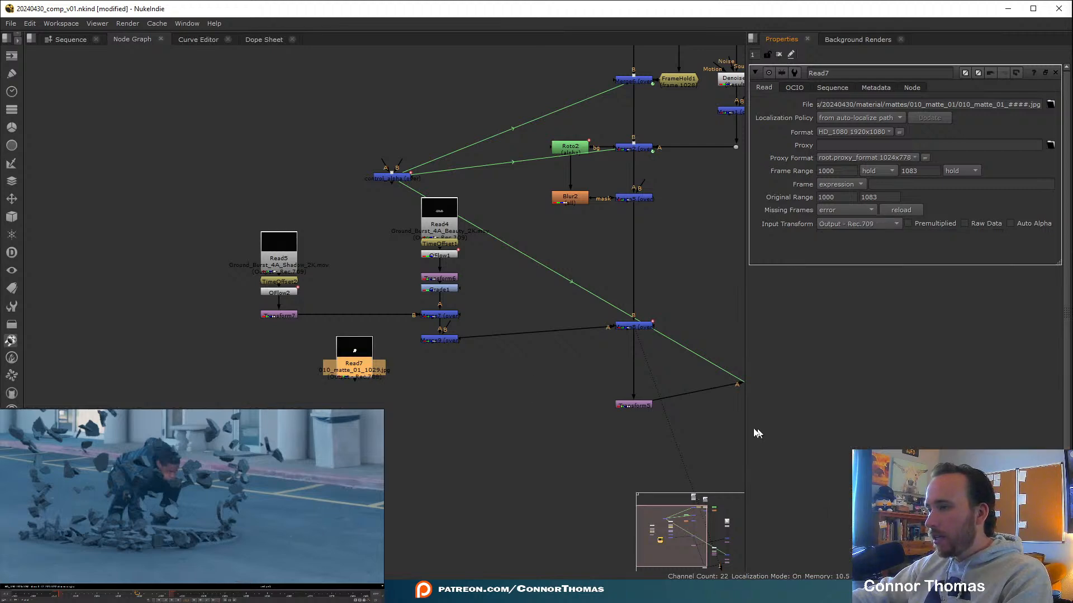
# Connect Merge9's mask input to the Read7 matte and set its mask channel to rgba.red.
pyautogui.moveTo(559, 345); pyautogui.dragTo(497, 340, button='middle')
pyautogui.scroll(2, 455, 327)
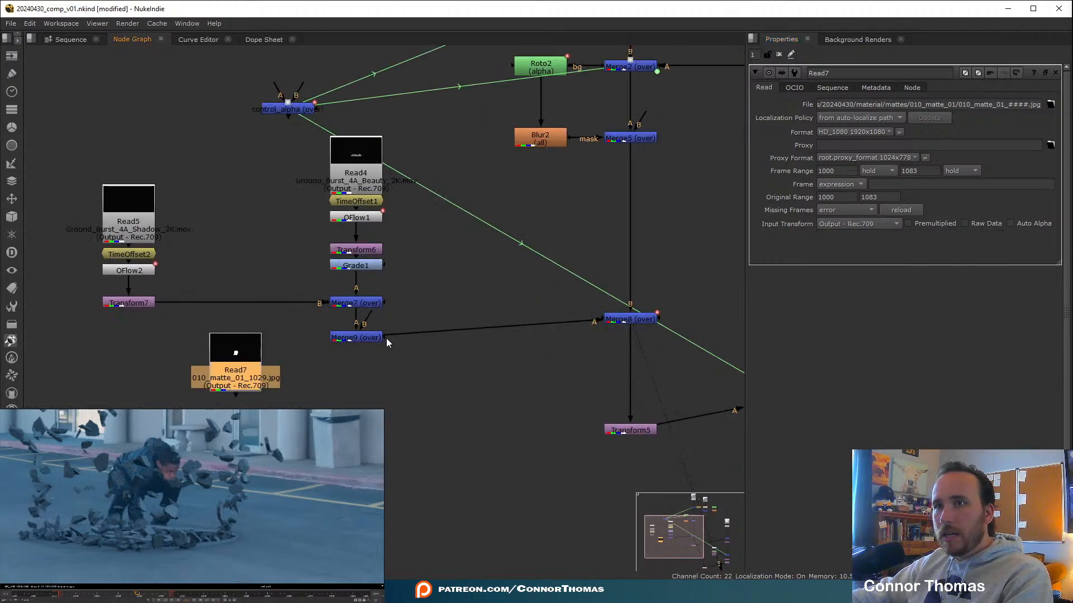
pyautogui.moveTo(387, 339); pyautogui.dragTo(203, 381)
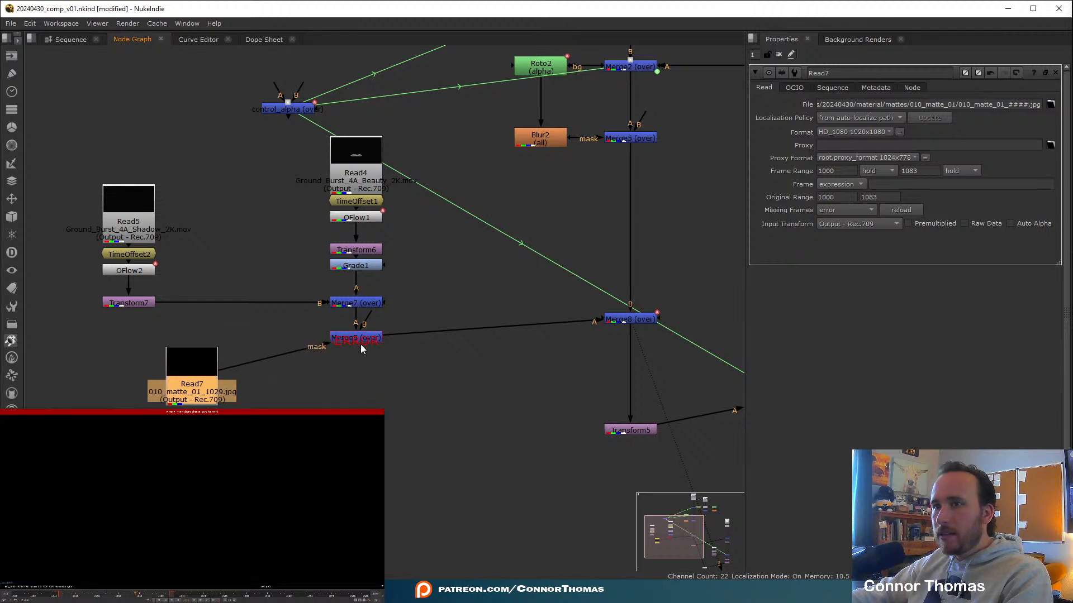
pyautogui.doubleClick(360, 341)
pyautogui.click(850, 201)
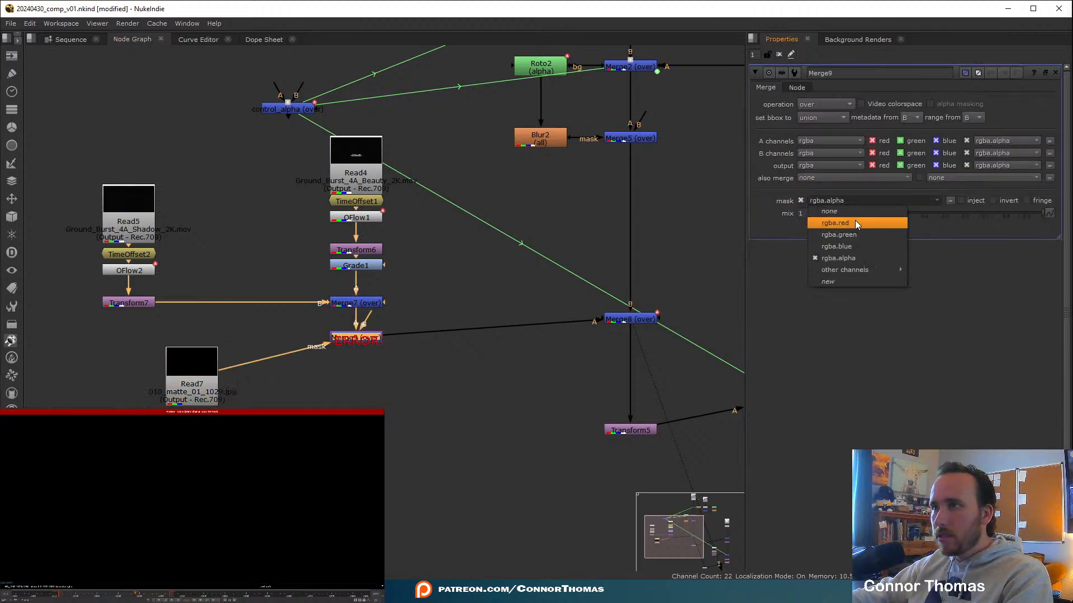
pyautogui.click(855, 222)
# Invert Merge9's mask and play back the composite.
pyautogui.moveTo(565, 345); pyautogui.dragTo(598, 347, button='middle')
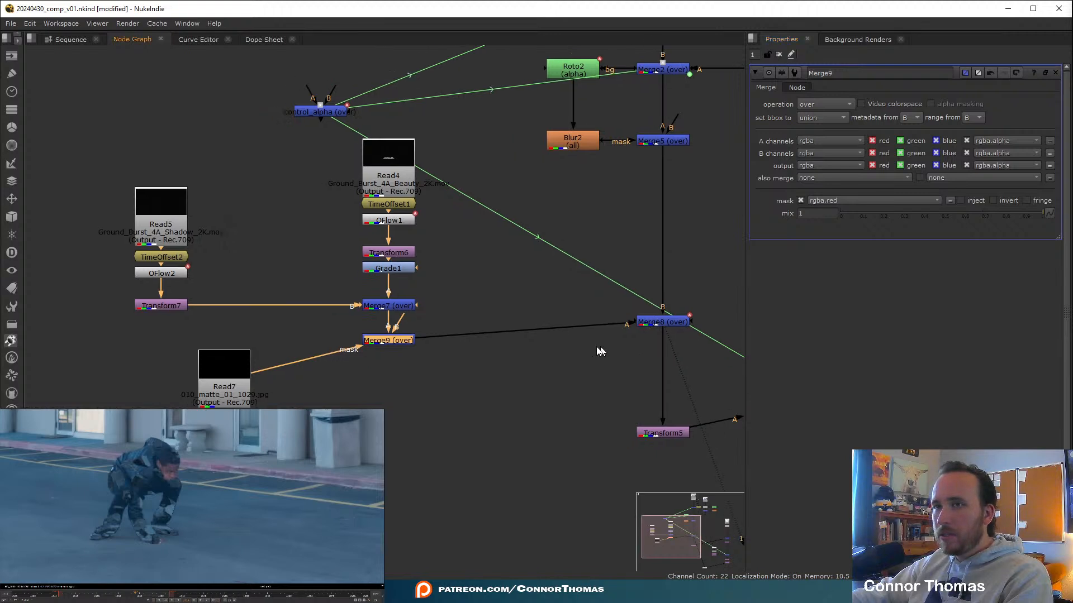
pyautogui.click(992, 200)
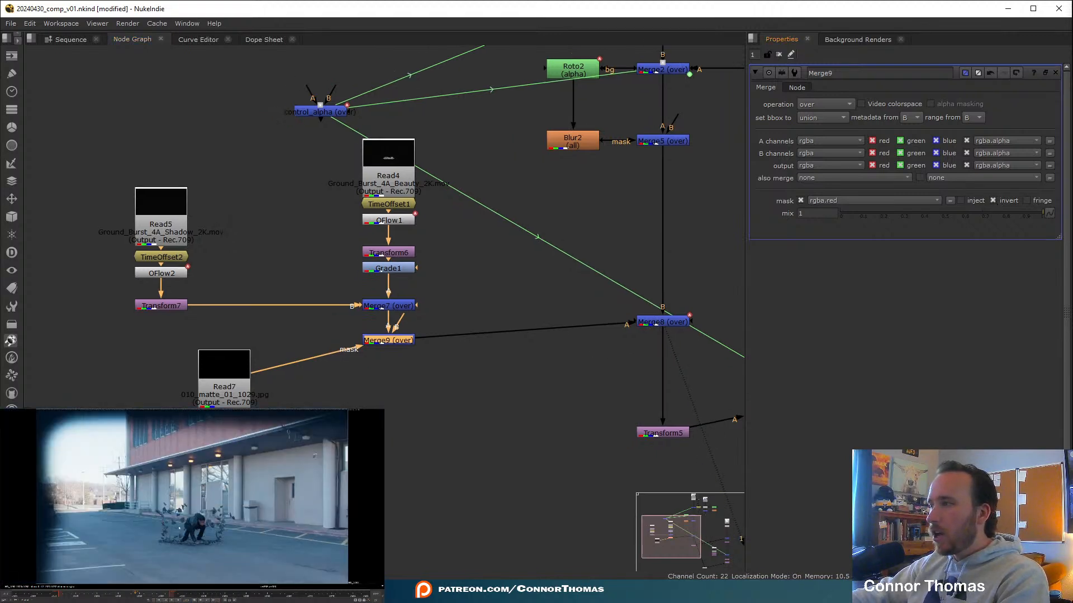
pyautogui.press('l')
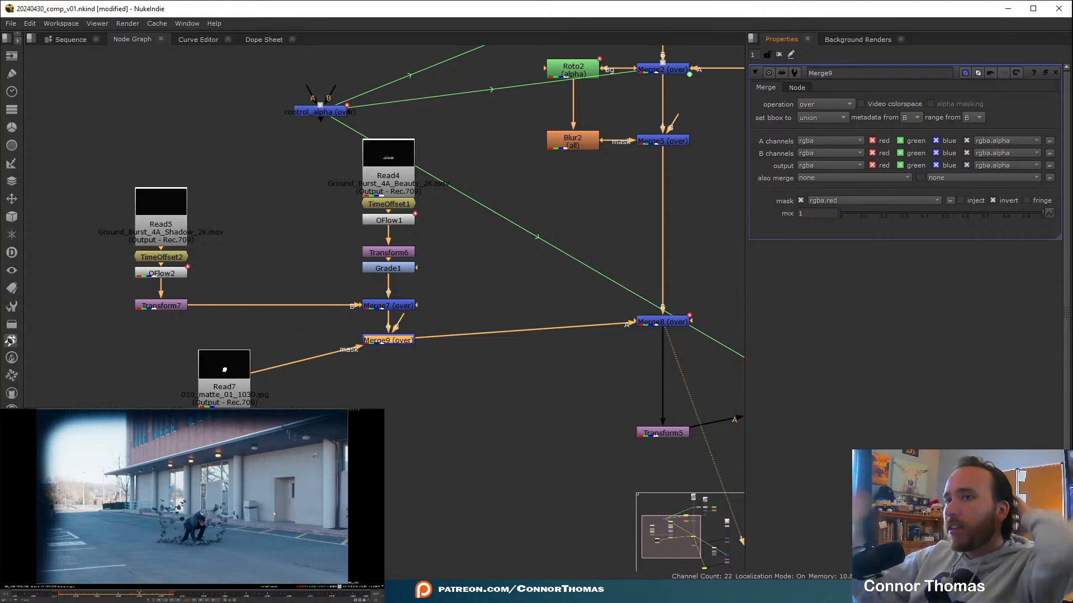
# Move Read7 level with Merge9's mask input and save the script.
pyautogui.moveTo(231, 373); pyautogui.dragTo(284, 333)
pyautogui.click(352, 406)
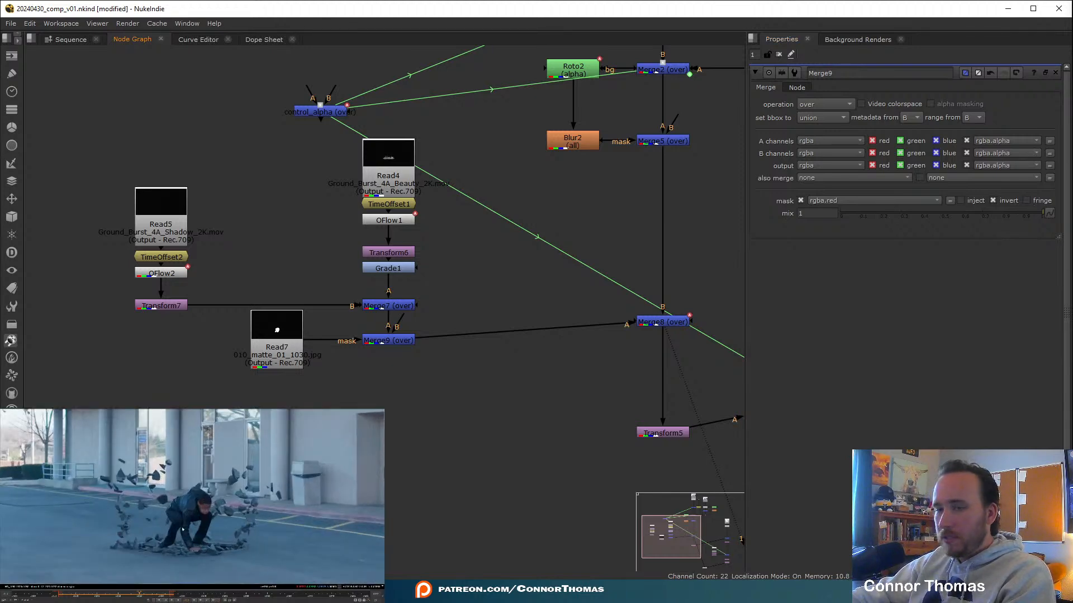
pyautogui.hotkey('ctrl', 's')
# Switch to the ActionVFX wishlist in the browser, open the Ground Bursts collection and preview its assets for another burst element.
pyautogui.hotkey('alt', 'Tab')
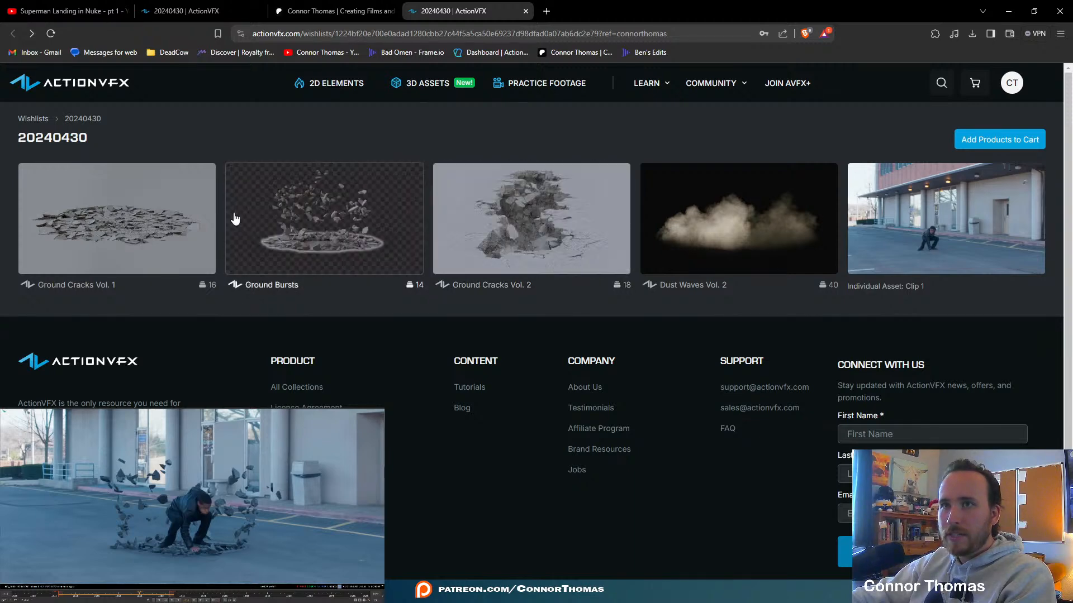
pyautogui.click(395, 217)
pyautogui.scroll(-3, 537, 314)
pyautogui.moveTo(760, 319)
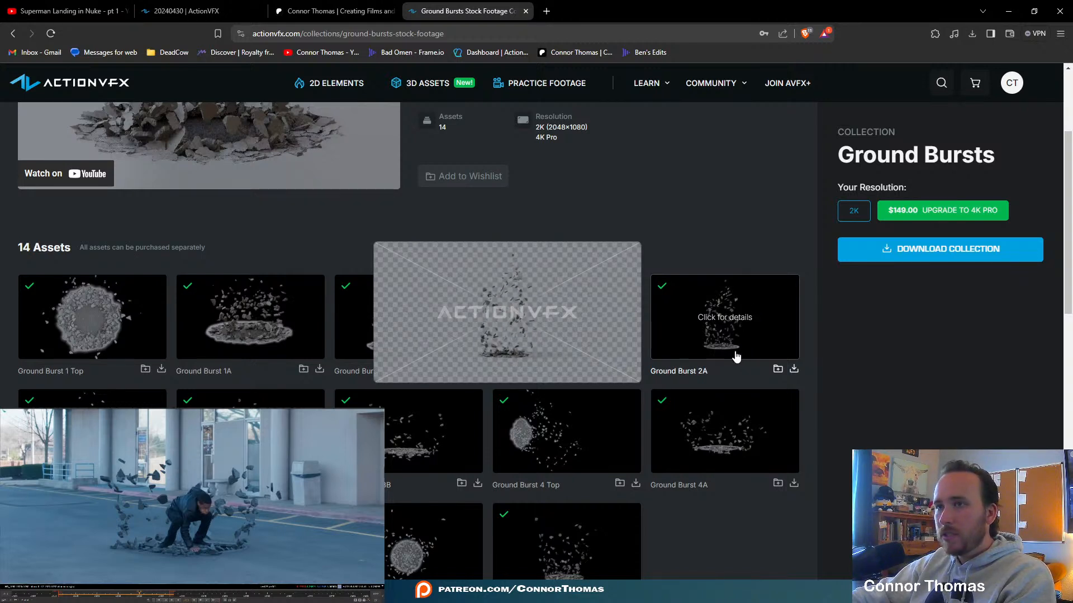
pyautogui.scroll(-3, 857, 401)
pyautogui.scroll(1, 856, 398)
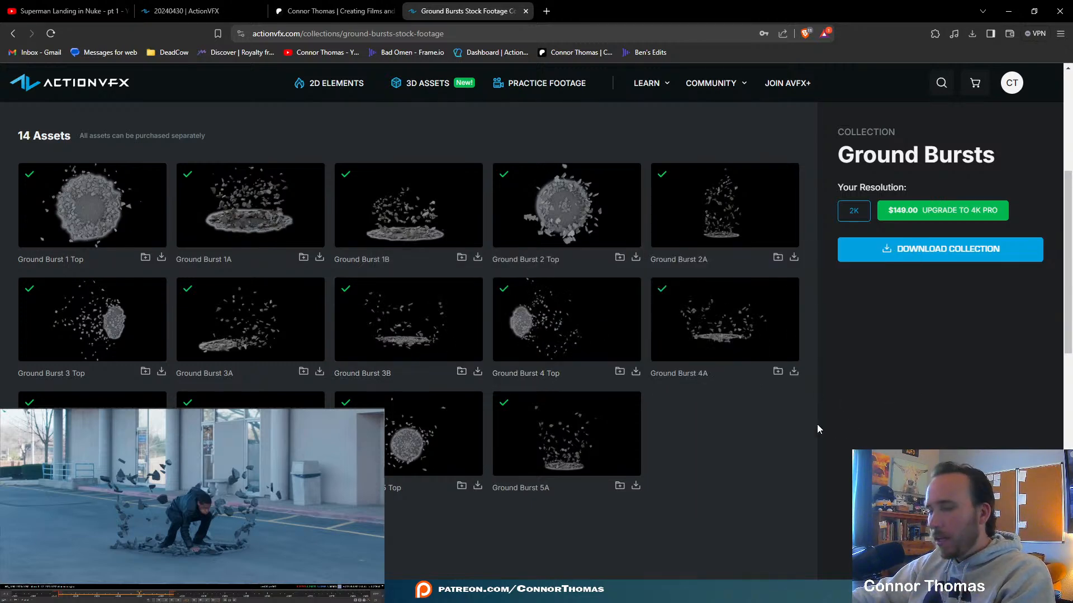
pyautogui.scroll(2, 820, 430)
pyautogui.scroll(-2, 750, 424)
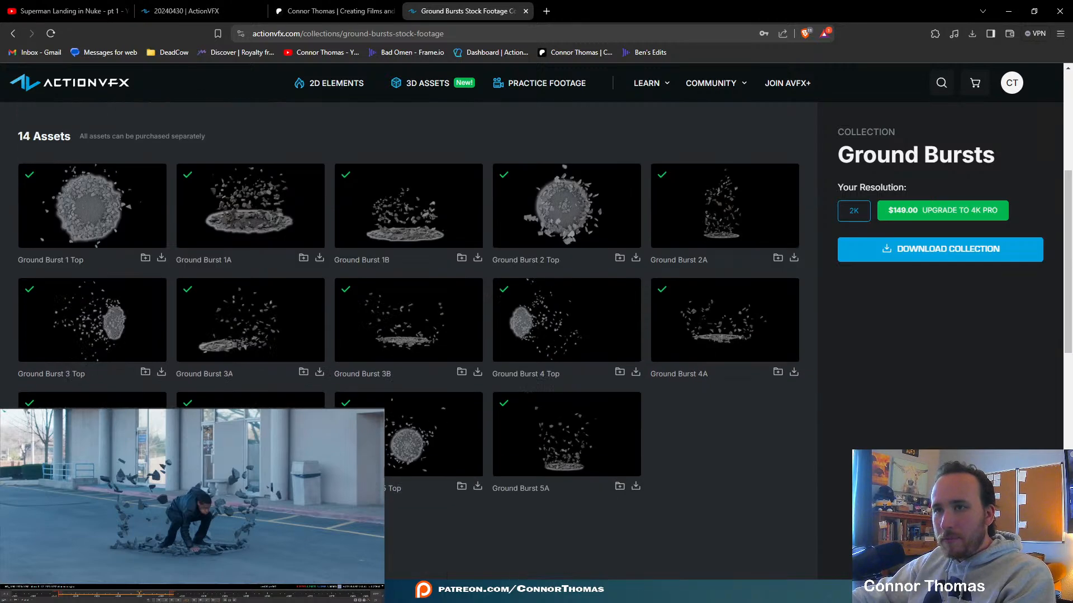
pyautogui.scroll(-1, 246, 380)
pyautogui.moveTo(121, 383)
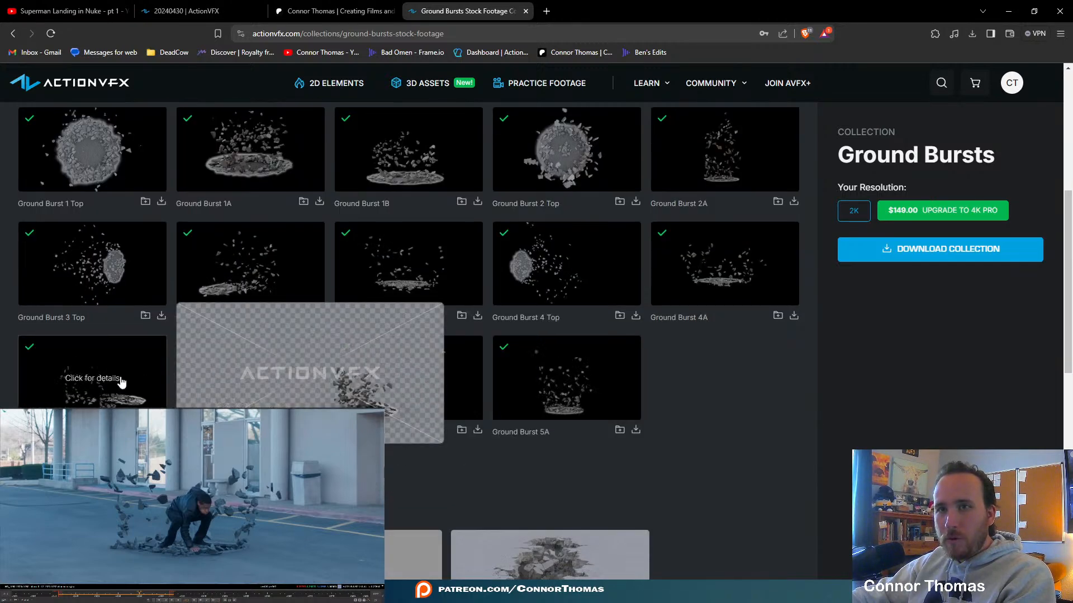
# Preview Ground Burst 2A and download its 2K ProRes version into the project's assets folder.
pyautogui.scroll(4, 728, 400)
pyautogui.moveTo(743, 377)
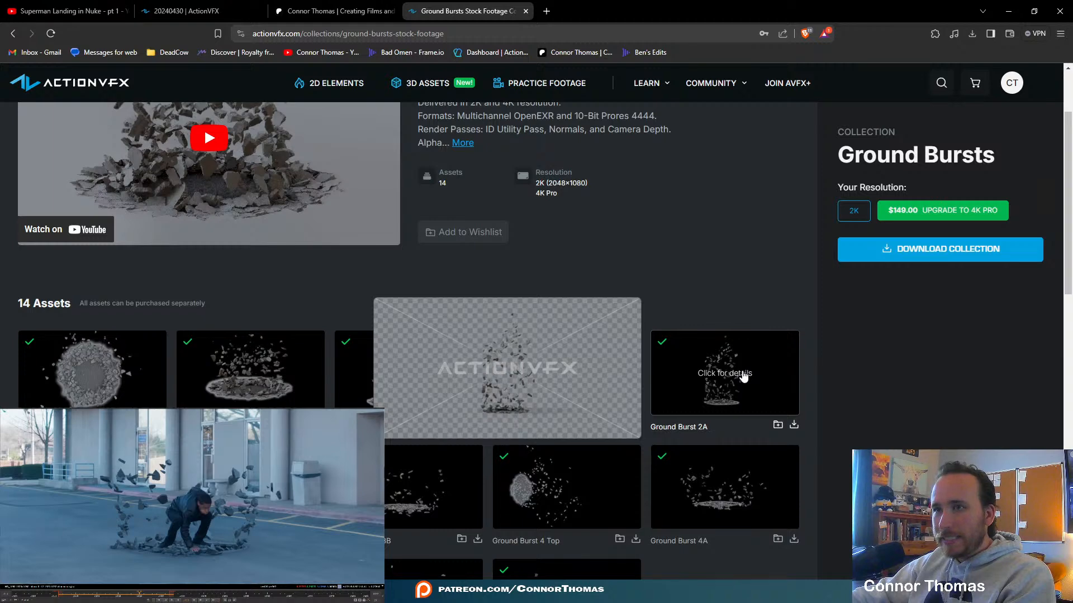
pyautogui.moveTo(409, 383)
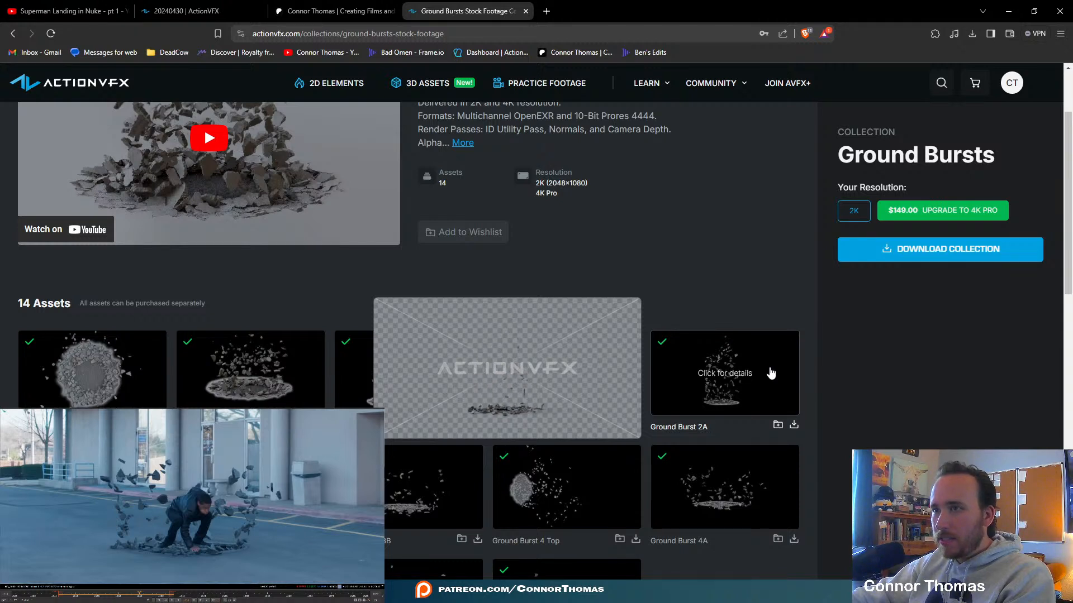
pyautogui.click(793, 424)
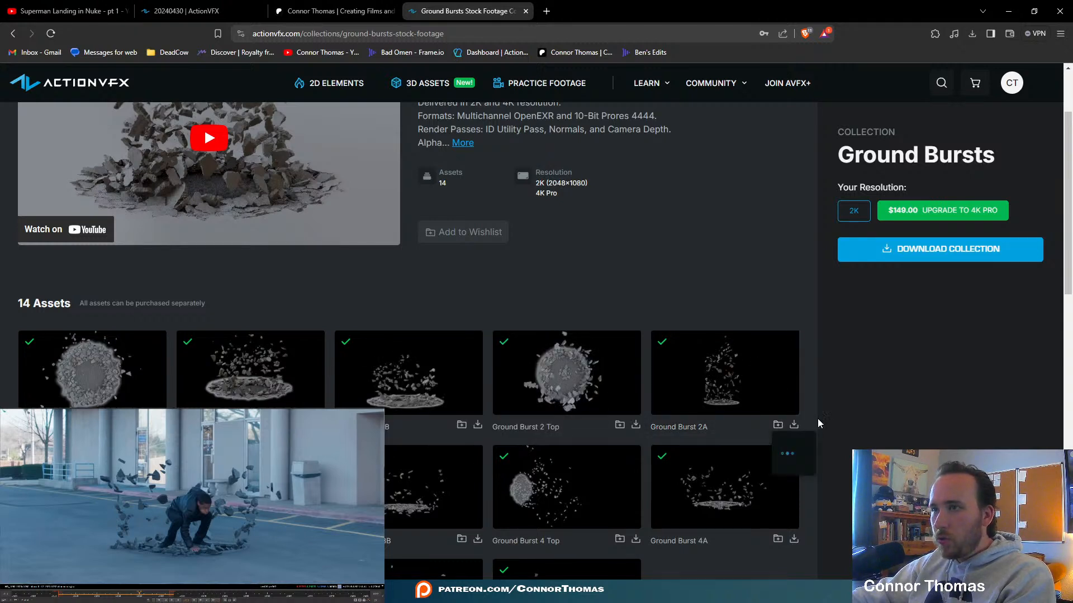
pyautogui.click(823, 449)
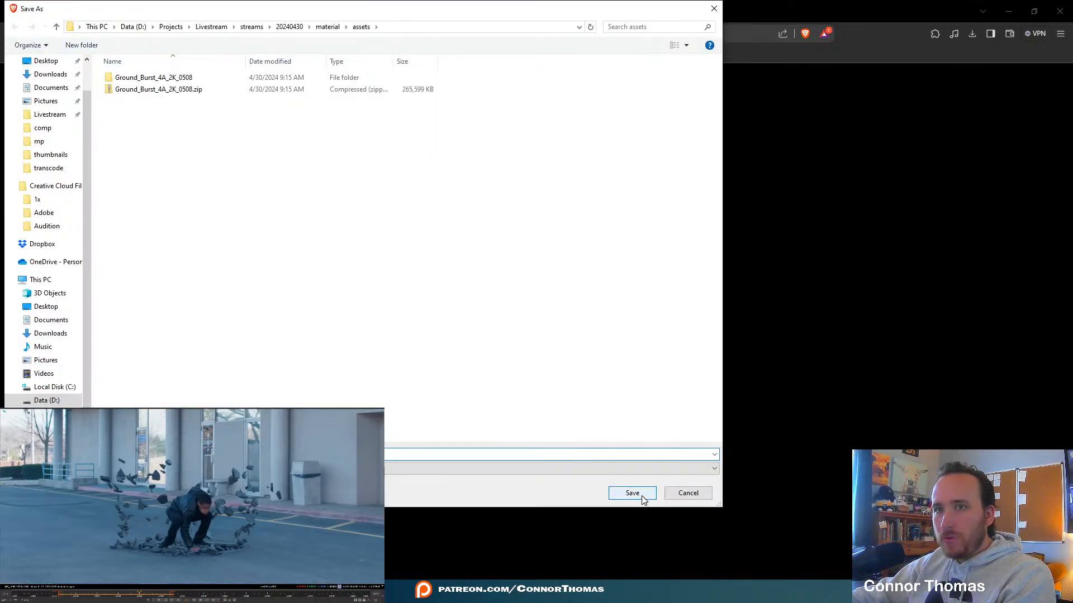
pyautogui.click(640, 495)
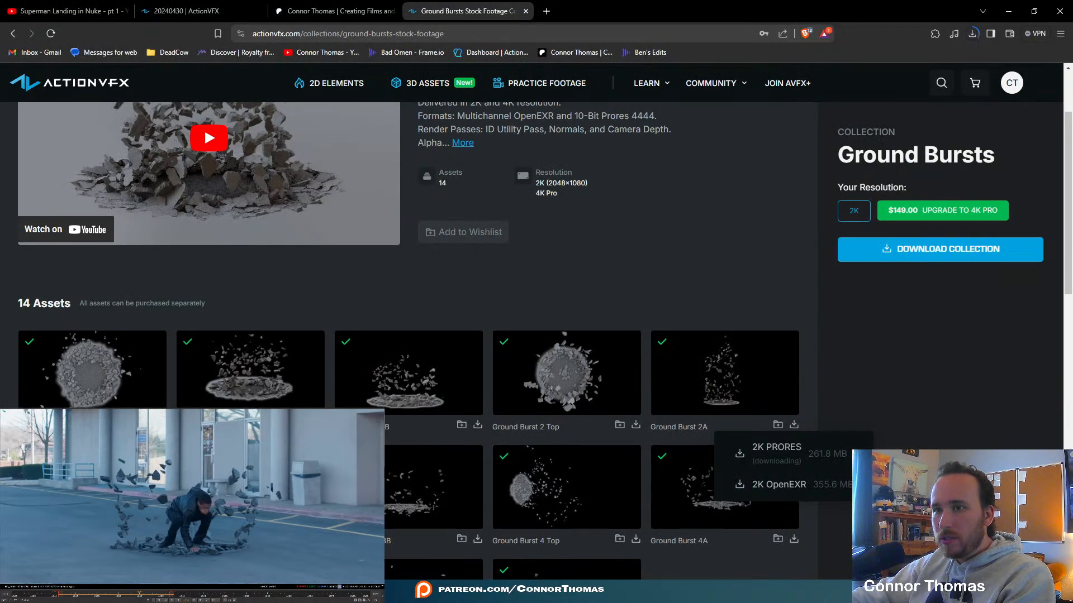
# Switch to the file manager, go to the assets folder and extract Ground_Burst_2A_2K_0503.zip into its own folder.
pyautogui.click(421, 543)
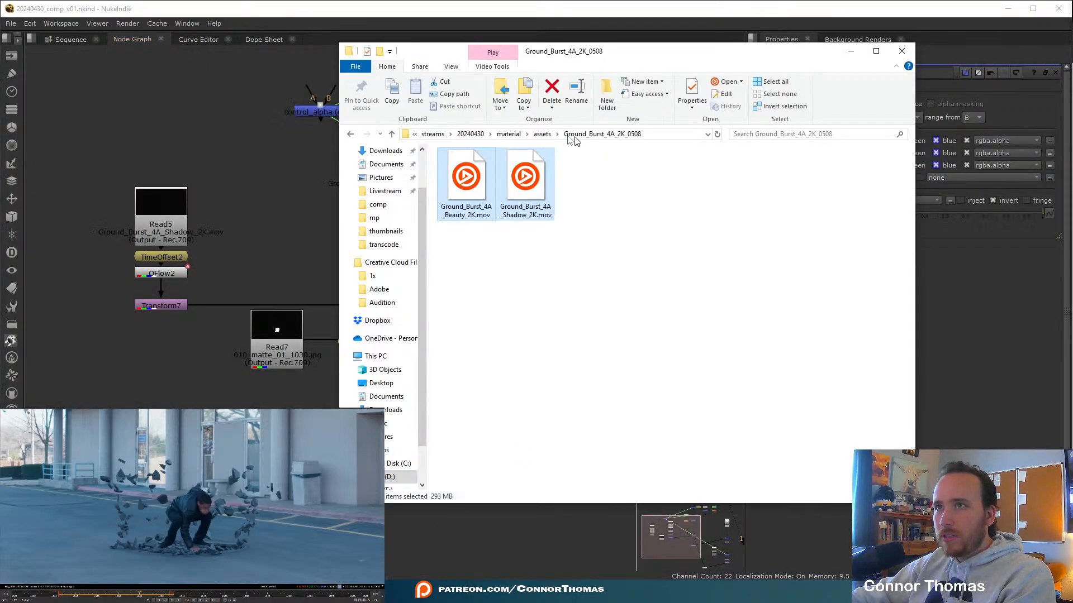
pyautogui.click(541, 135)
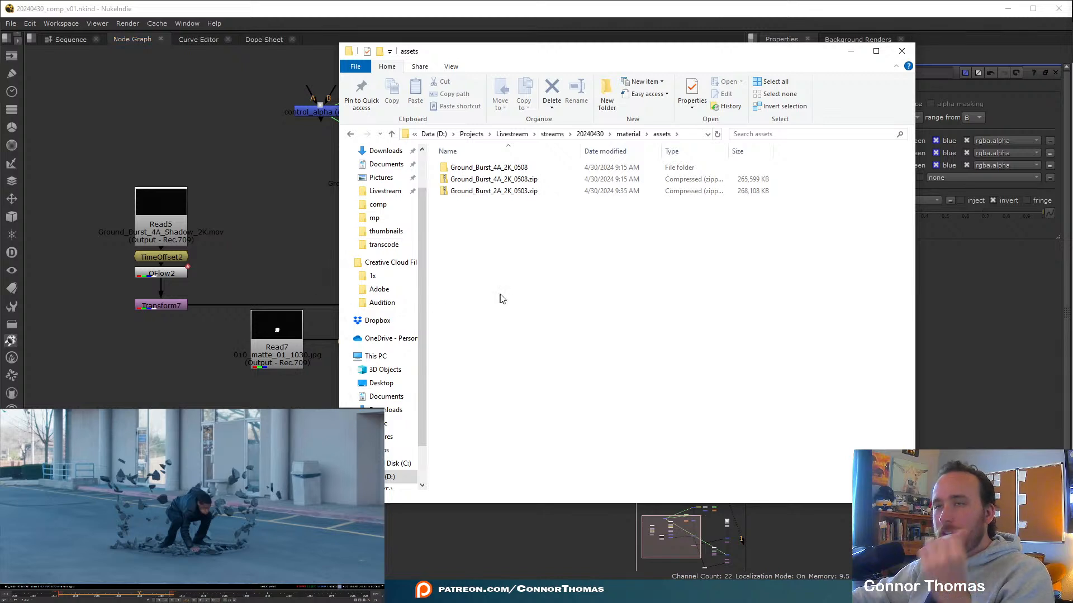
pyautogui.click(521, 192)
pyautogui.rightClick(520, 191)
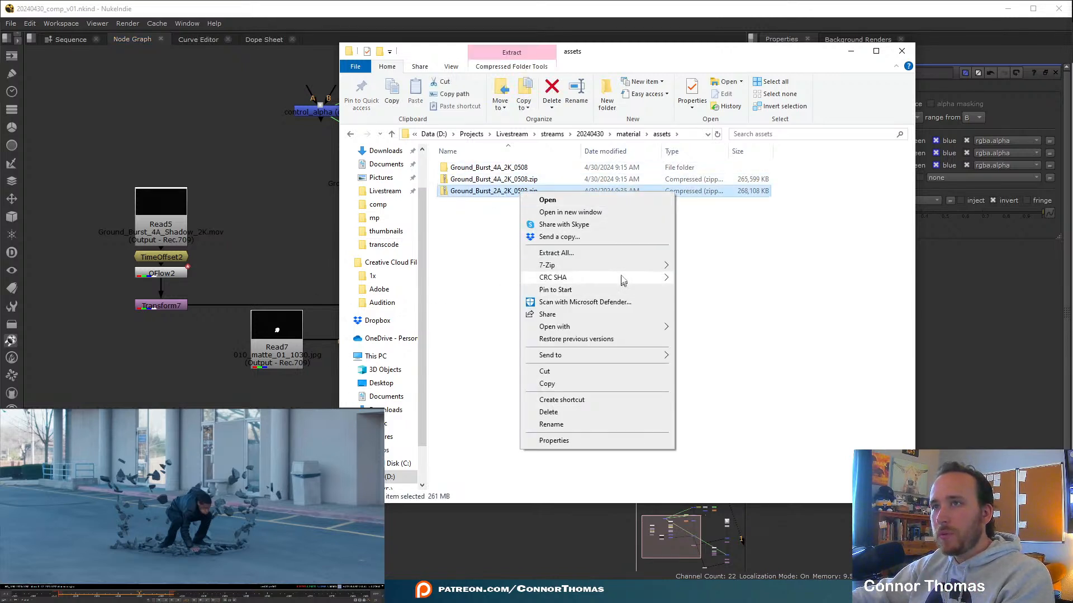
pyautogui.moveTo(614, 266)
pyautogui.click(793, 313)
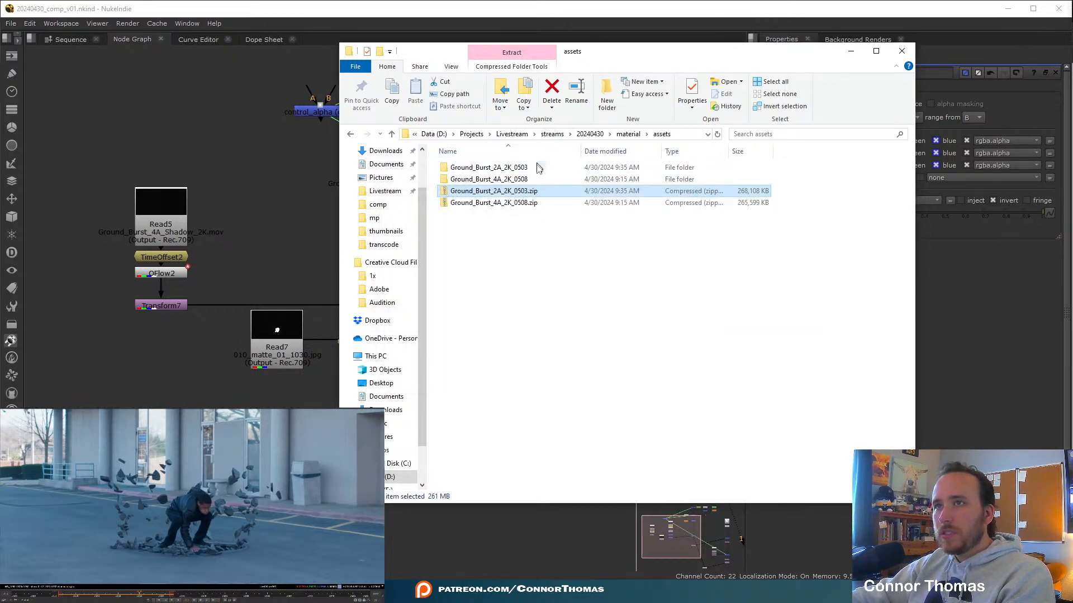
# Delete the Ground_Burst_2A_2K_0503.zip and Ground_Burst_4A_2K_0508.zip archives from the assets folder.
pyautogui.keyDown('ctrl'); pyautogui.click(479, 203); pyautogui.keyUp('ctrl')
pyautogui.rightClick(470, 192)
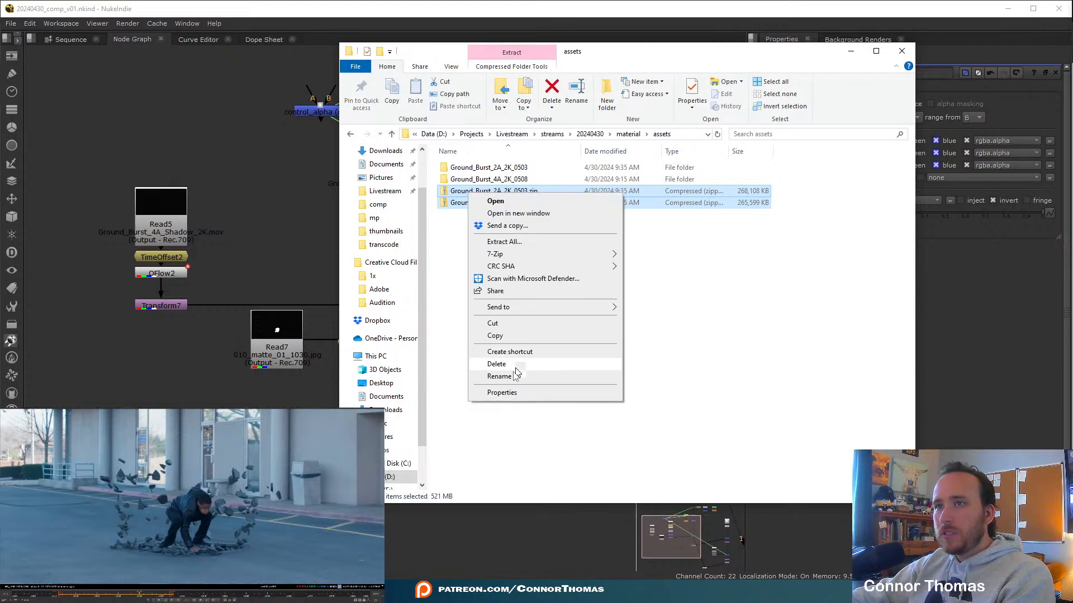
pyautogui.click(506, 364)
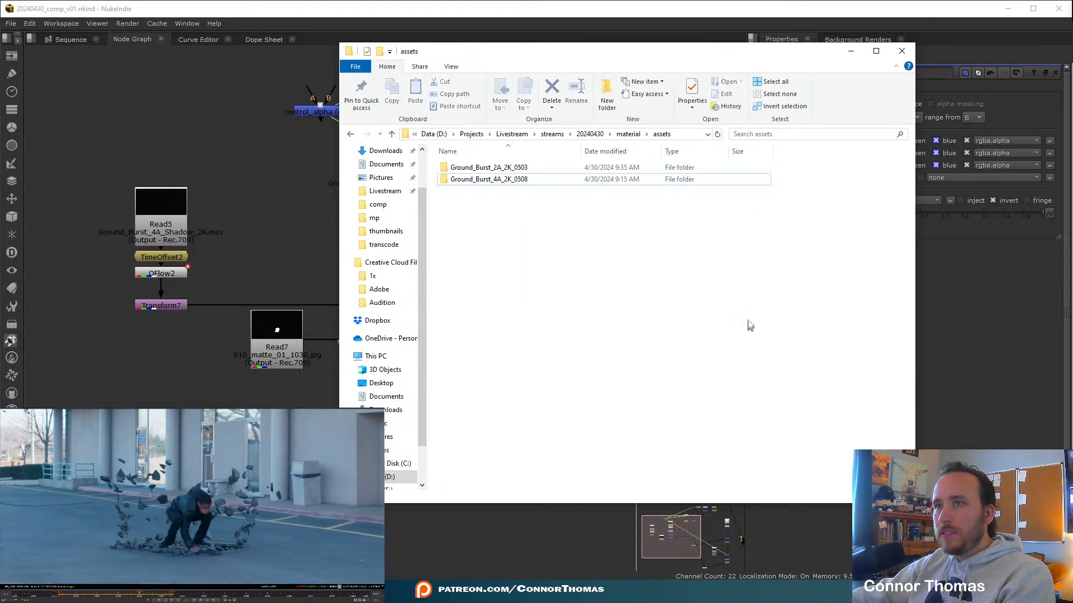
# Import Ground_Burst_2A_Beauty_2K.mov from the extracted folder into the Nuke node graph, placing its Read node below Transform7.
pyautogui.doubleClick(501, 169)
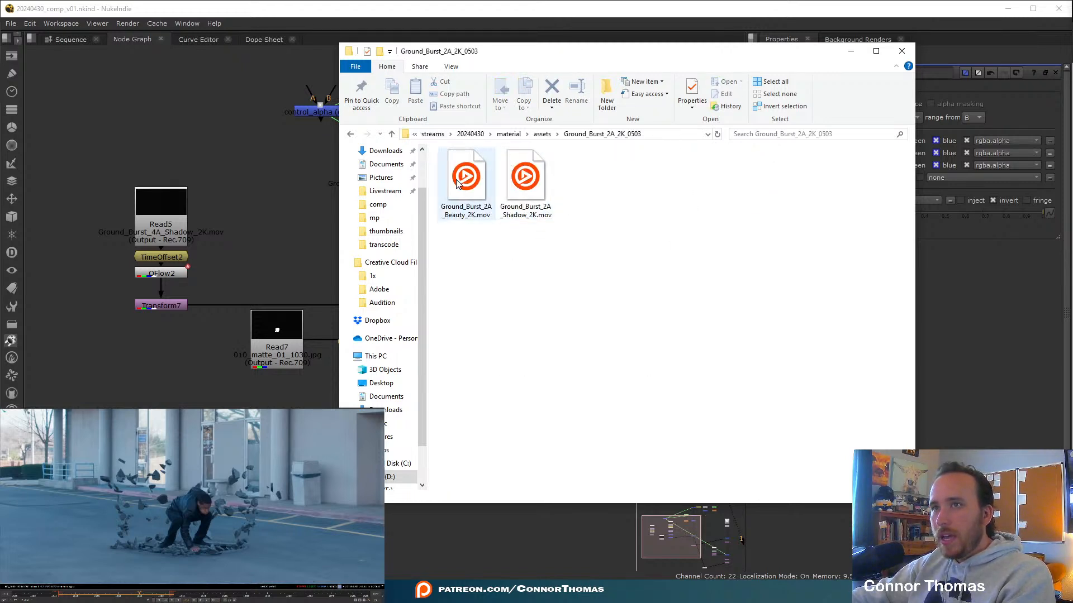
pyautogui.moveTo(457, 185); pyautogui.dragTo(191, 399)
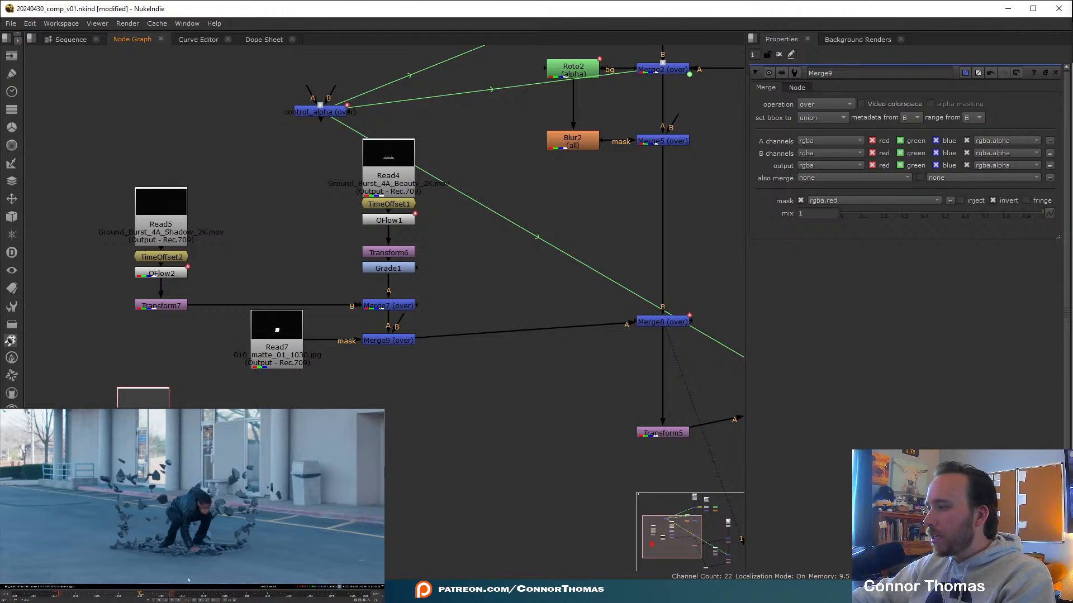
pyautogui.moveTo(120, 403); pyautogui.dragTo(111, 369)
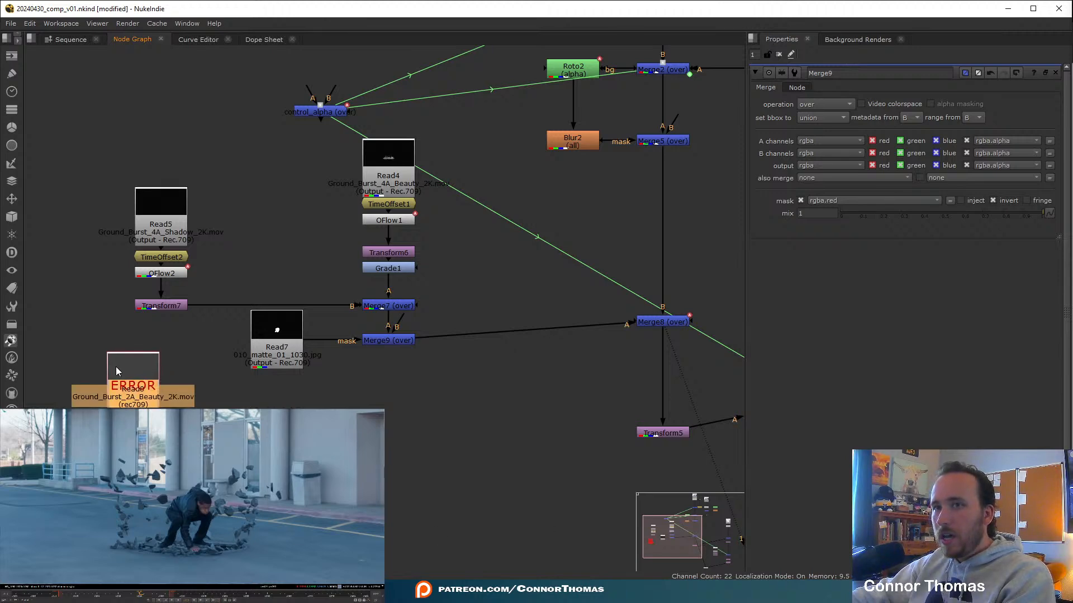
# Set the input transform of the Ground_Burst_2A_Beauty_2K.mov Read node to Output - Rec.709.
pyautogui.scroll(-4, 622, 445)
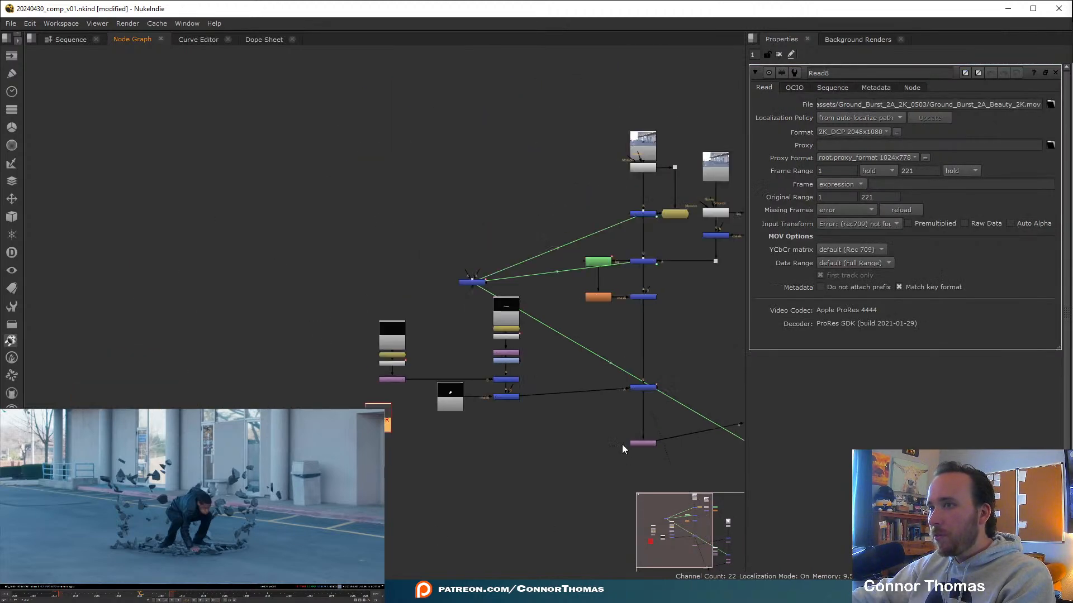
pyautogui.moveTo(622, 445); pyautogui.dragTo(378, 280, button='middle')
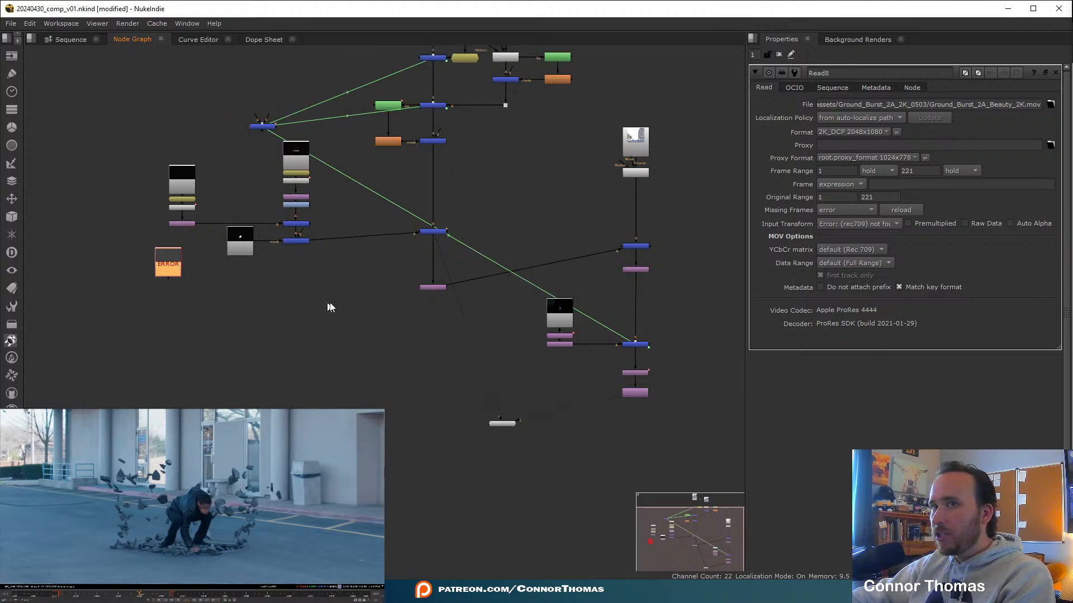
pyautogui.scroll(3, 274, 306)
pyautogui.moveTo(274, 306); pyautogui.dragTo(393, 373, button='middle')
pyautogui.scroll(2, 381, 367)
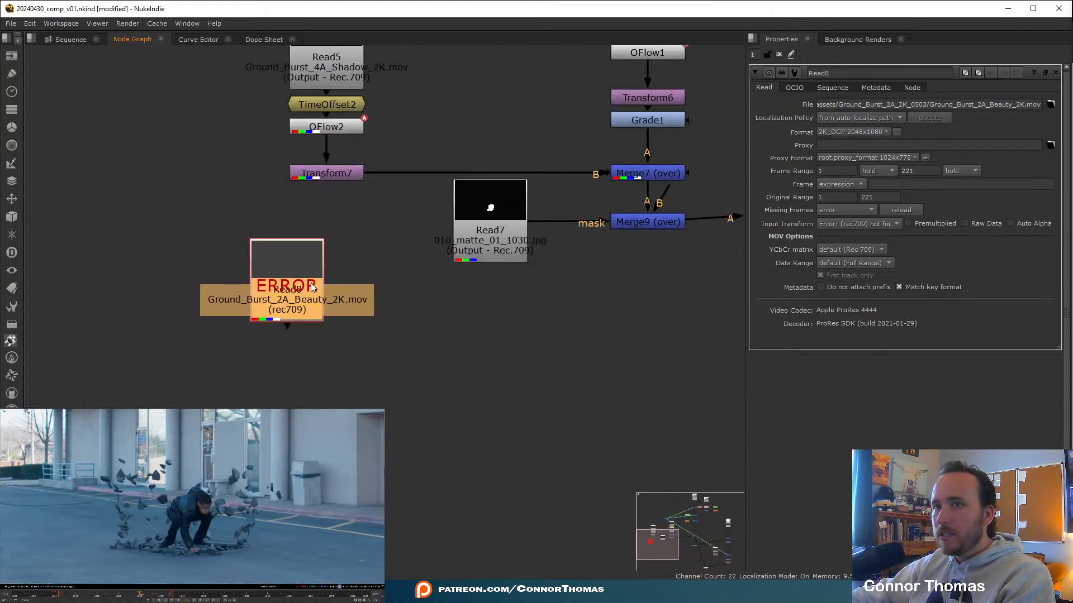
pyautogui.click(854, 224)
pyautogui.moveTo(950, 411)
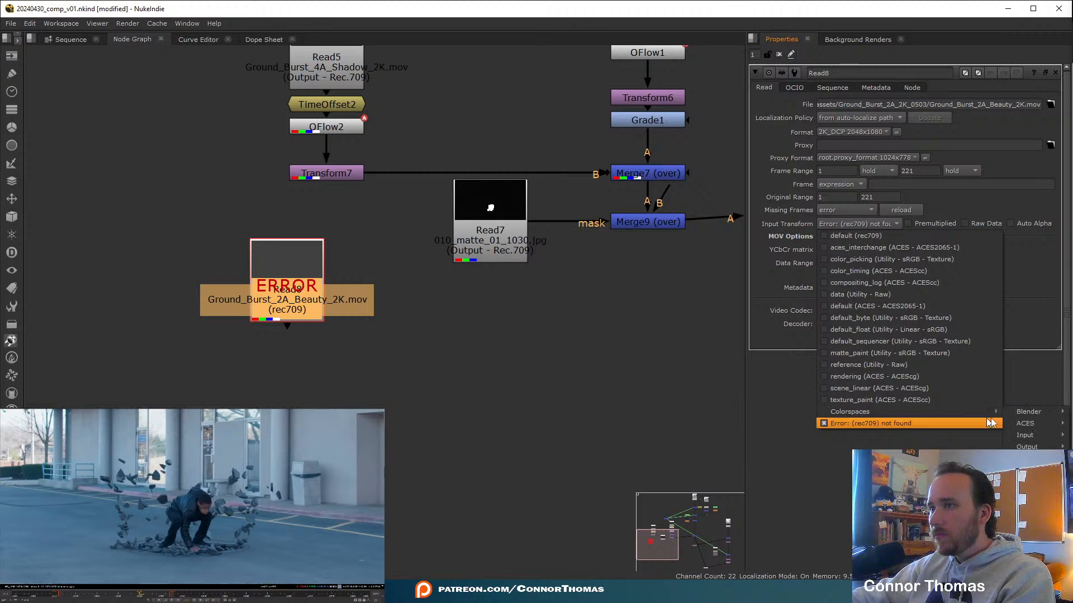
pyautogui.moveTo(1033, 446)
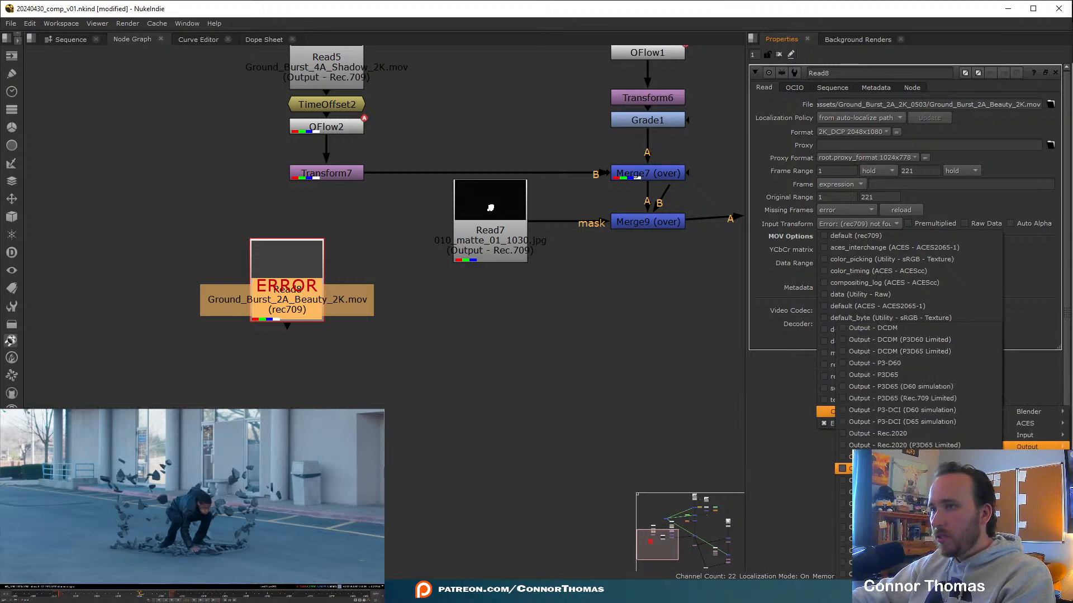
pyautogui.click(921, 468)
pyautogui.scroll(-5, 472, 362)
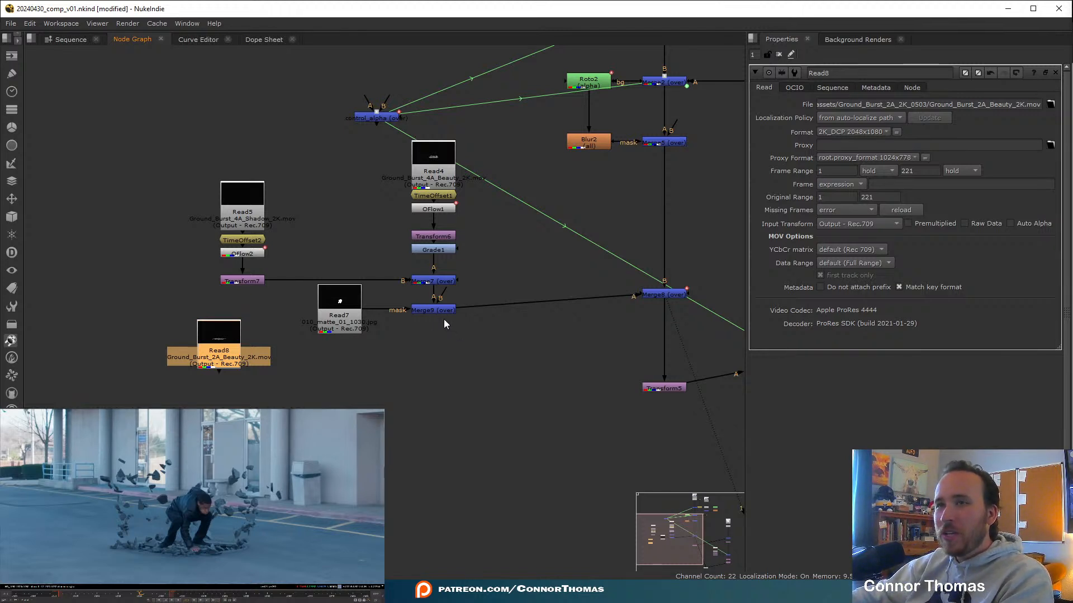
pyautogui.moveTo(441, 310); pyautogui.dragTo(503, 291)
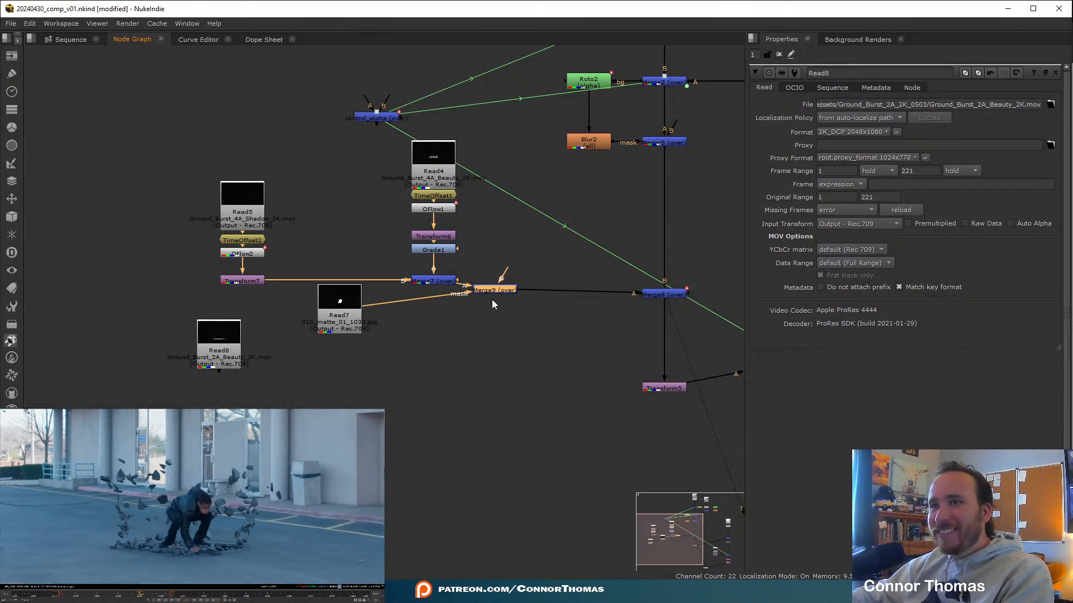
pyautogui.hotkey('ctrl', 'z')
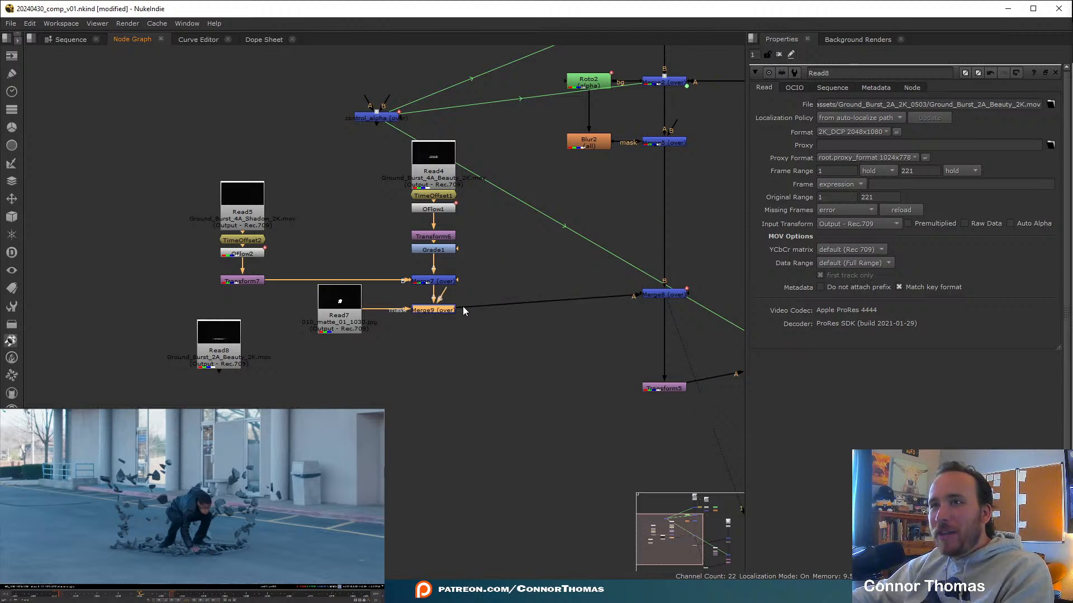
pyautogui.hotkey('ctrl', 'z')
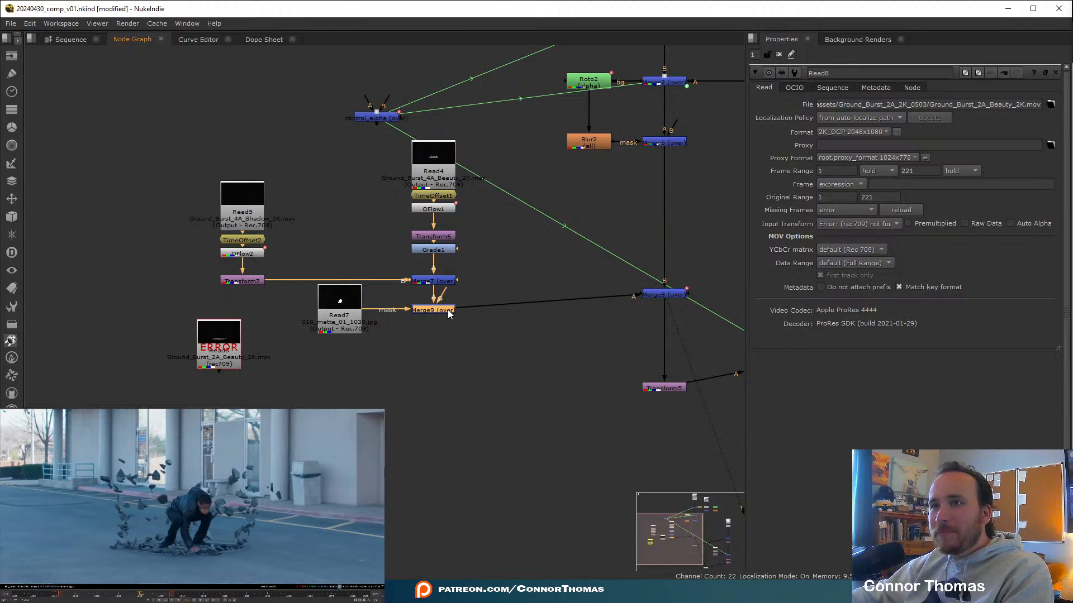
pyautogui.doubleClick(421, 309)
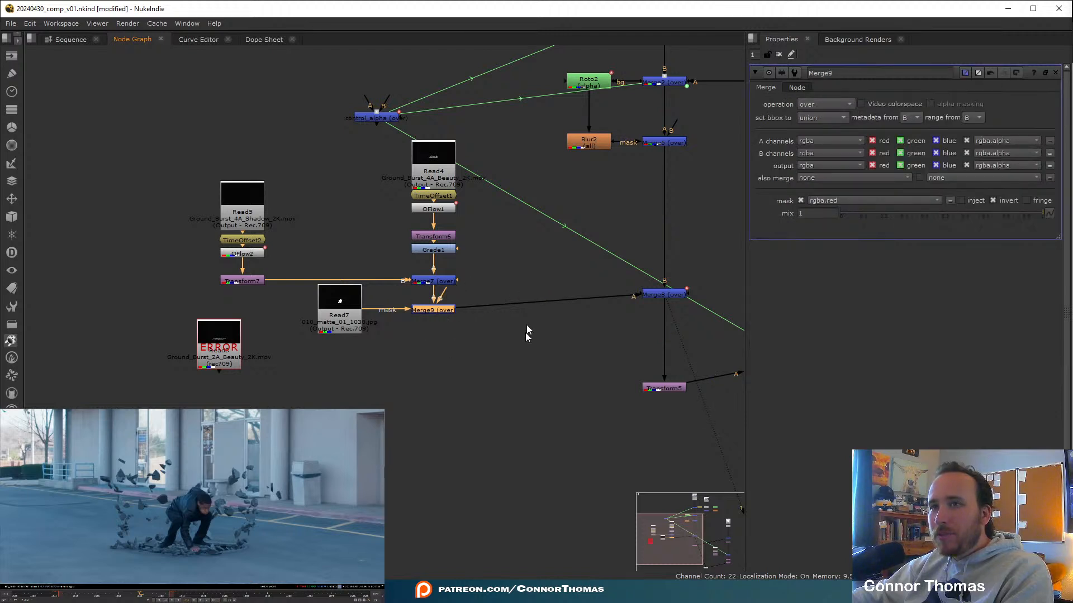
pyautogui.hotkey('ctrl', 'y')
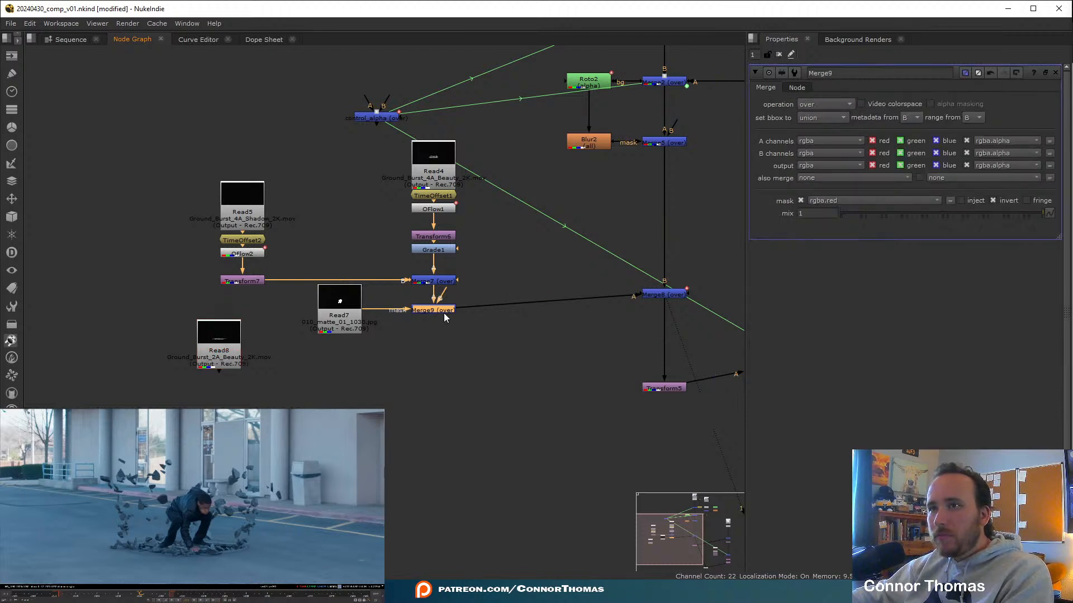
# Add a Merge node after Merge9, place it below, and connect Read8 to its B input.
pyautogui.press('m')
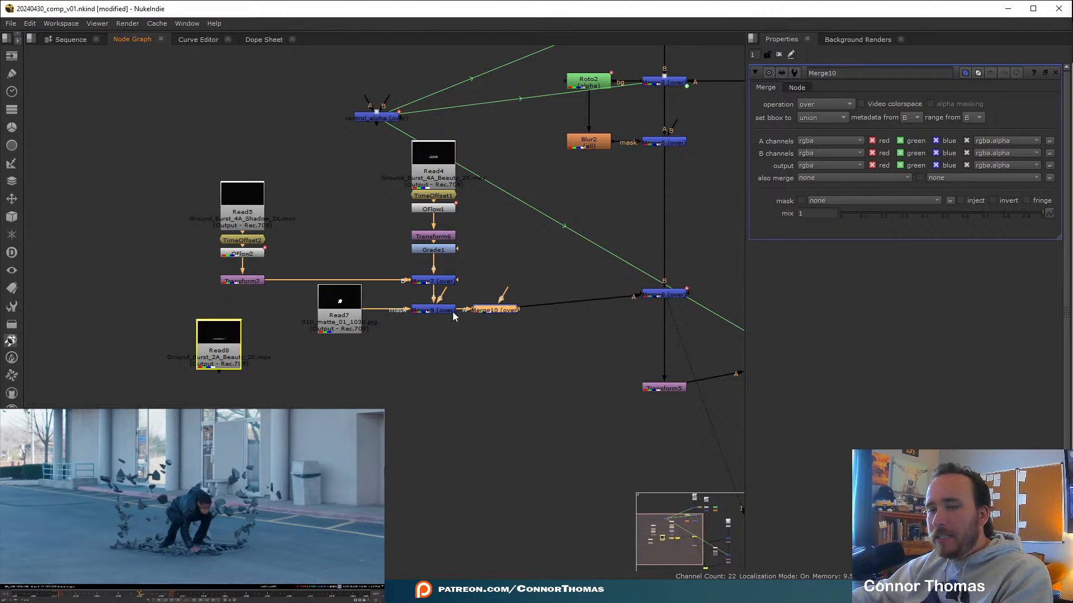
pyautogui.moveTo(490, 307); pyautogui.dragTo(231, 378)
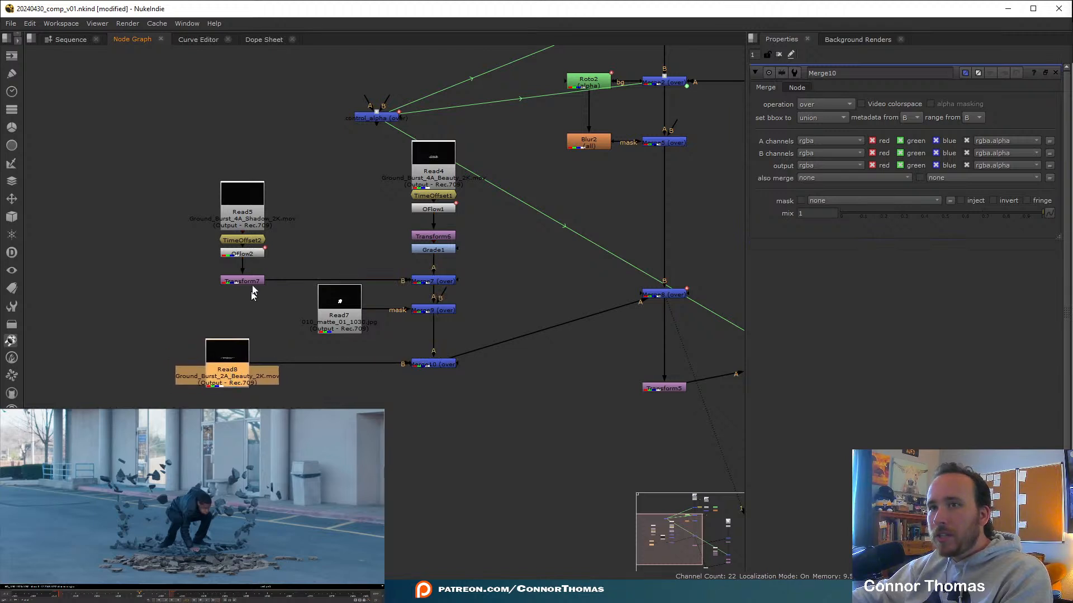
# Copy TimeOffset1, OFlow1, Transform6 and Grade1 from the Read4 branch and paste them beneath Read8.
pyautogui.click(437, 196)
pyautogui.keyDown('shift'); pyautogui.click(435, 209); pyautogui.keyUp('shift')
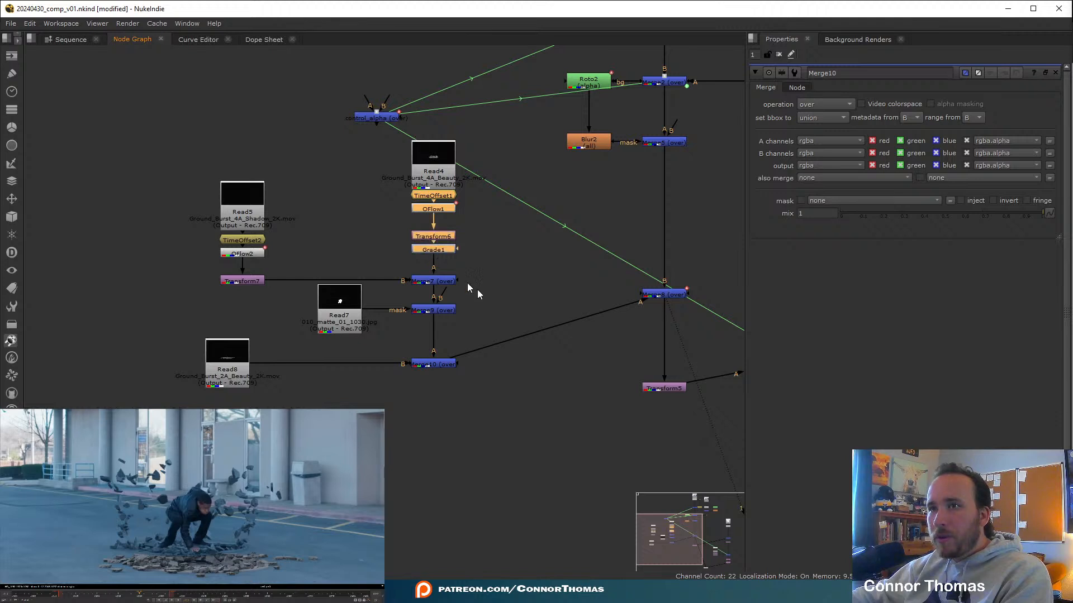
pyautogui.hotkey('ctrl', 'c')
pyautogui.click(227, 360)
pyautogui.hotkey('ctrl', 'v')
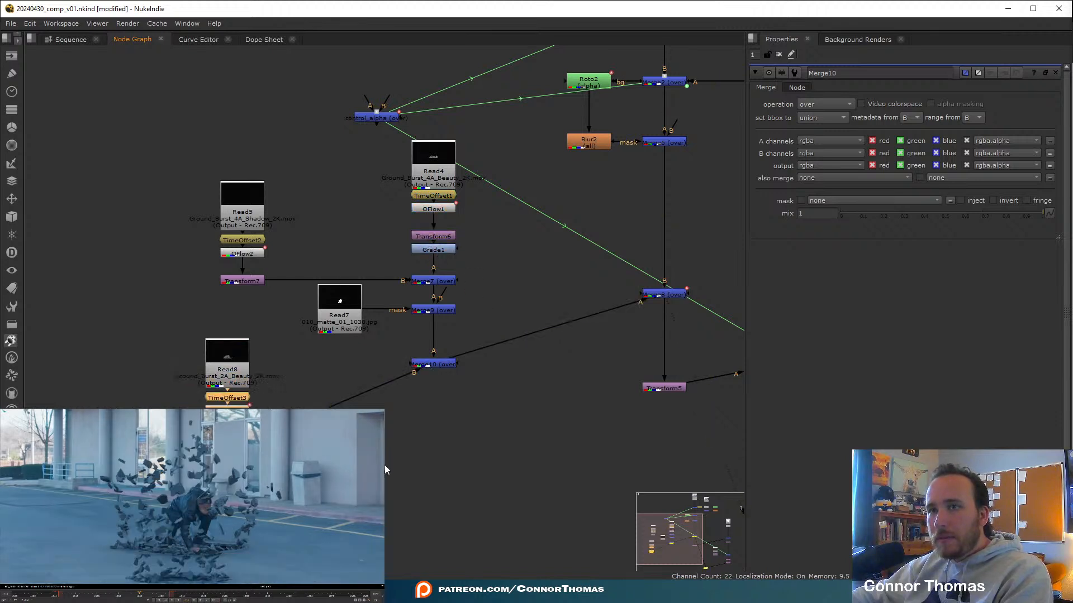
pyautogui.click(427, 442)
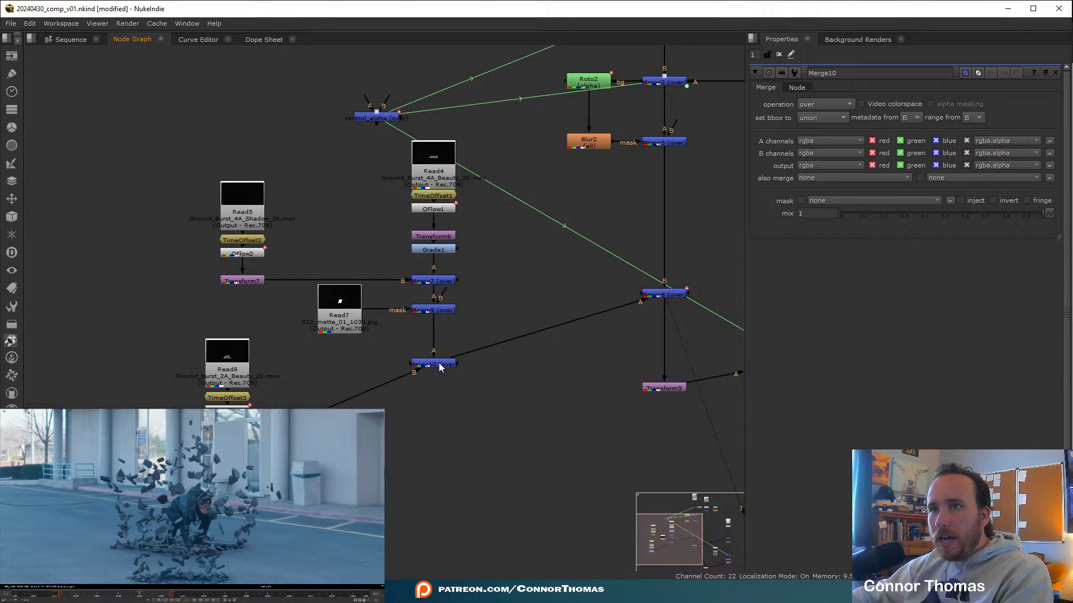
# Move Merge10 down level with the end of the Read8 branch and swap its A and B inputs.
pyautogui.moveTo(438, 363); pyautogui.dragTo(427, 455)
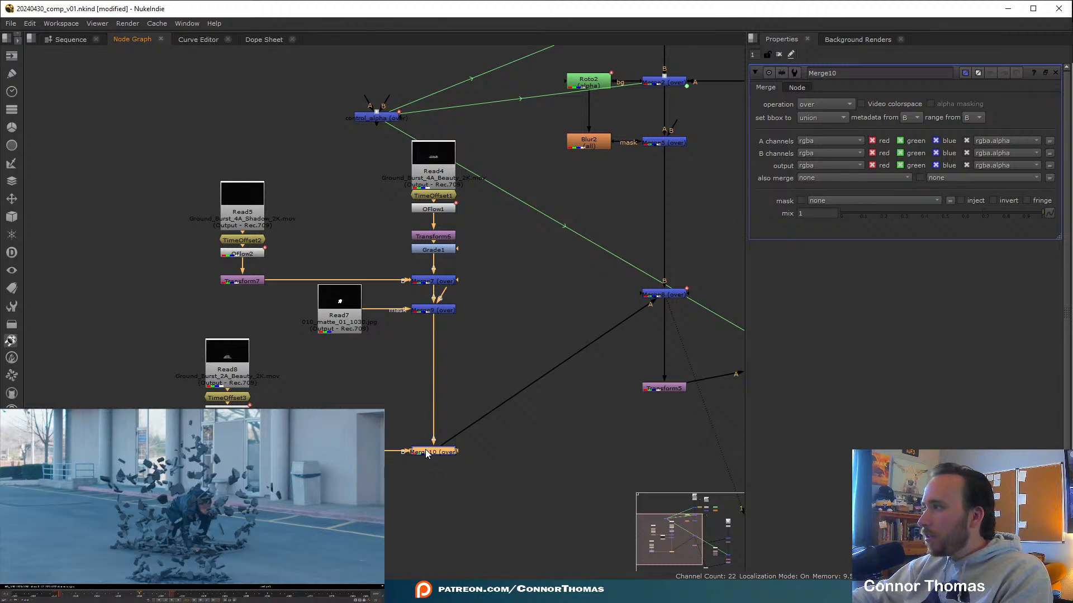
pyautogui.hotkey('shift', 'x')
pyautogui.click(454, 506)
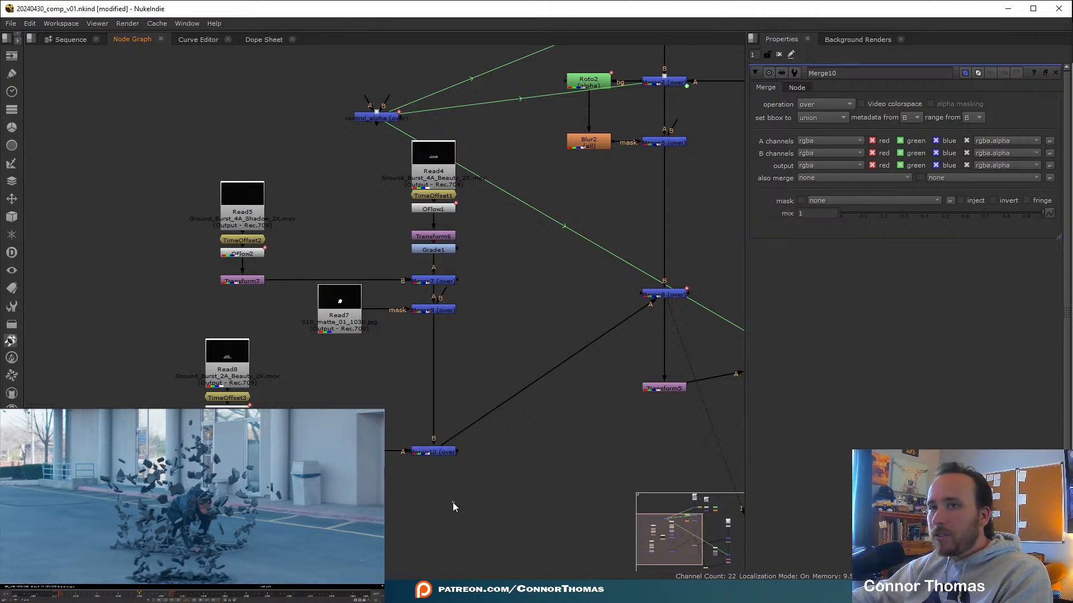
# Reposition the second burst with Transform8 to translate x -57.5, y -26, and scale it to about 1.082 wide by 0.82 high.
pyautogui.doubleClick(227, 451)
pyautogui.scroll(-3, 159, 536)
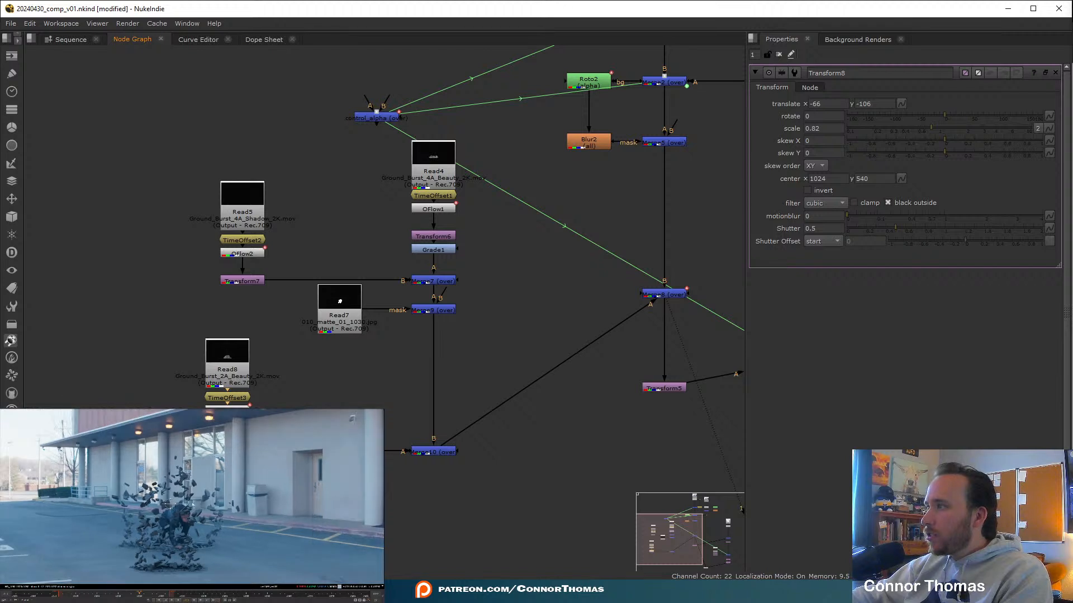
pyautogui.moveTo(167, 504); pyautogui.dragTo(173, 487)
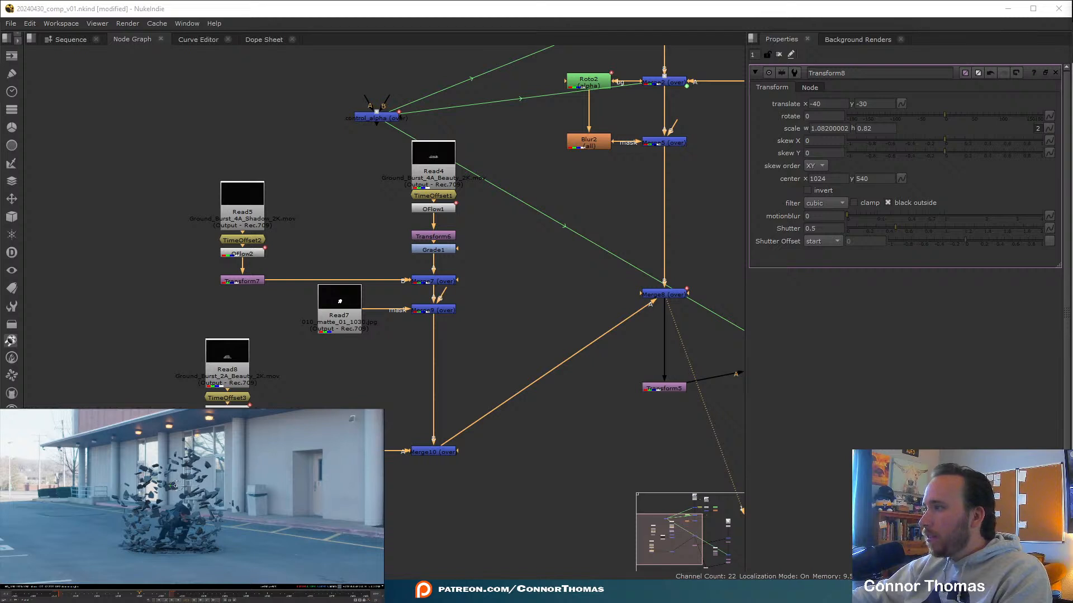
pyautogui.moveTo(175, 486); pyautogui.dragTo(172, 485)
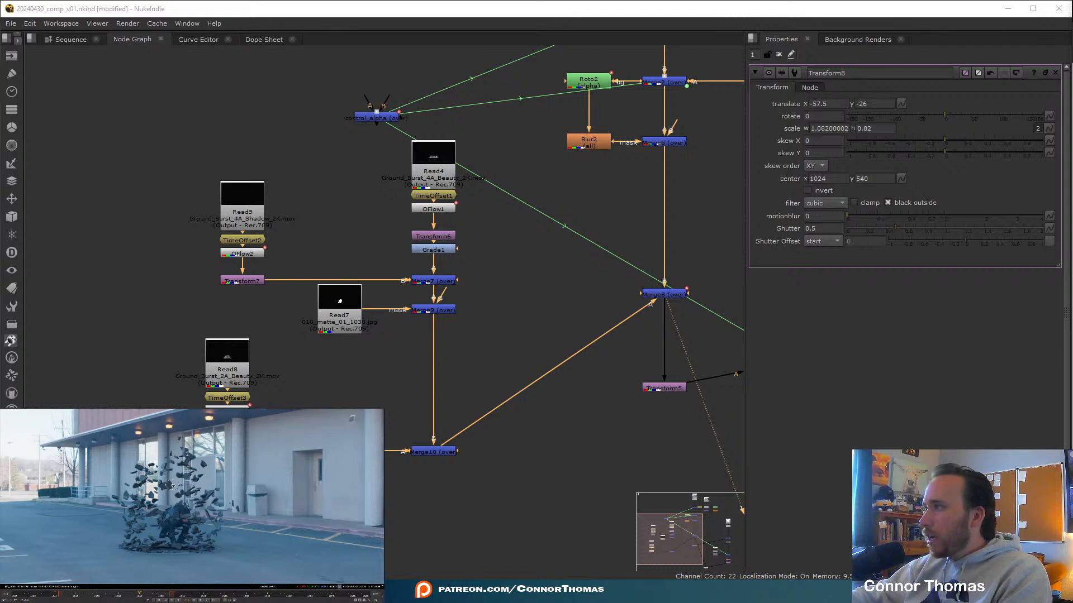
# Undo the latest translate moves and the separate width and height scaling on Transform8.
pyautogui.moveTo(174, 485); pyautogui.dragTo(174, 485)
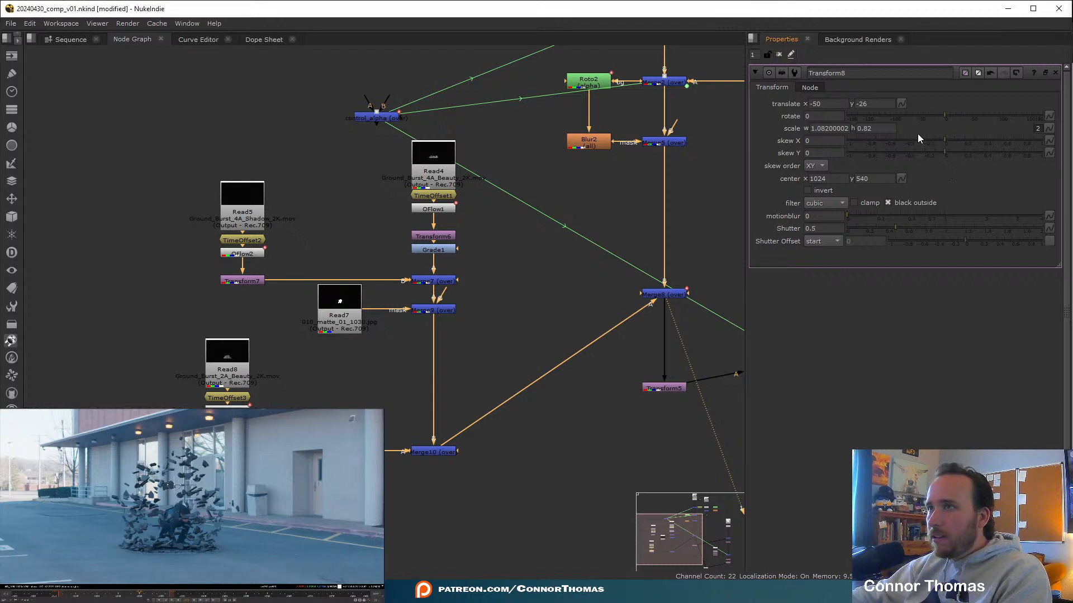
pyautogui.hotkey('ctrl', 'z')
pyautogui.hotkey('ctrl', 'z')
pyautogui.hotkey('ctrl', 'z')
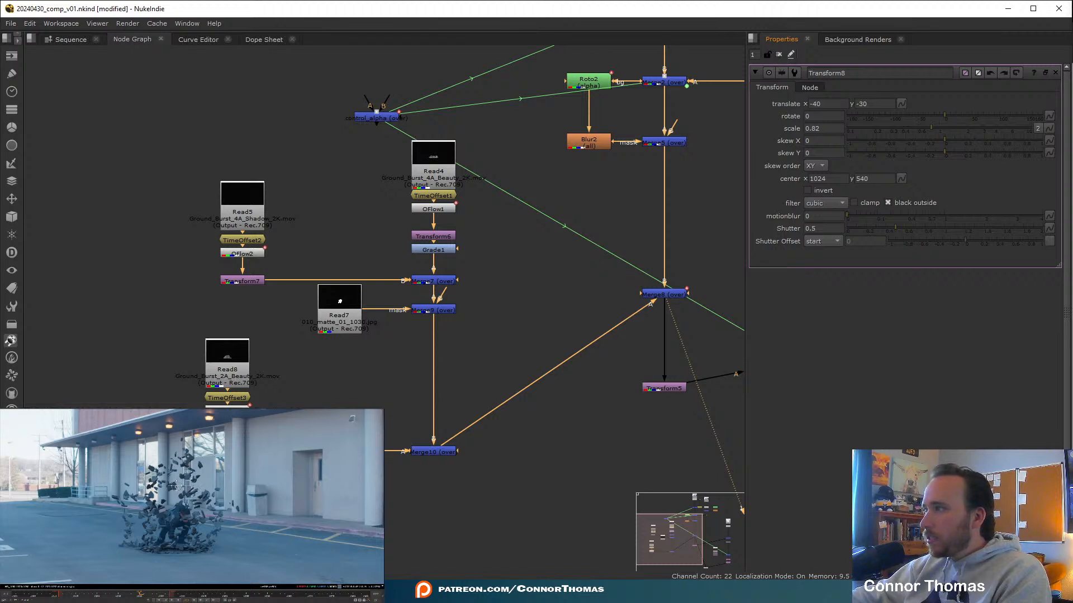
# Reposition the second burst with Transform8 to translate x -57.5, y -37, set a uniform scale of 0.78, and close its properties.
pyautogui.moveTo(176, 485); pyautogui.dragTo(173, 483)
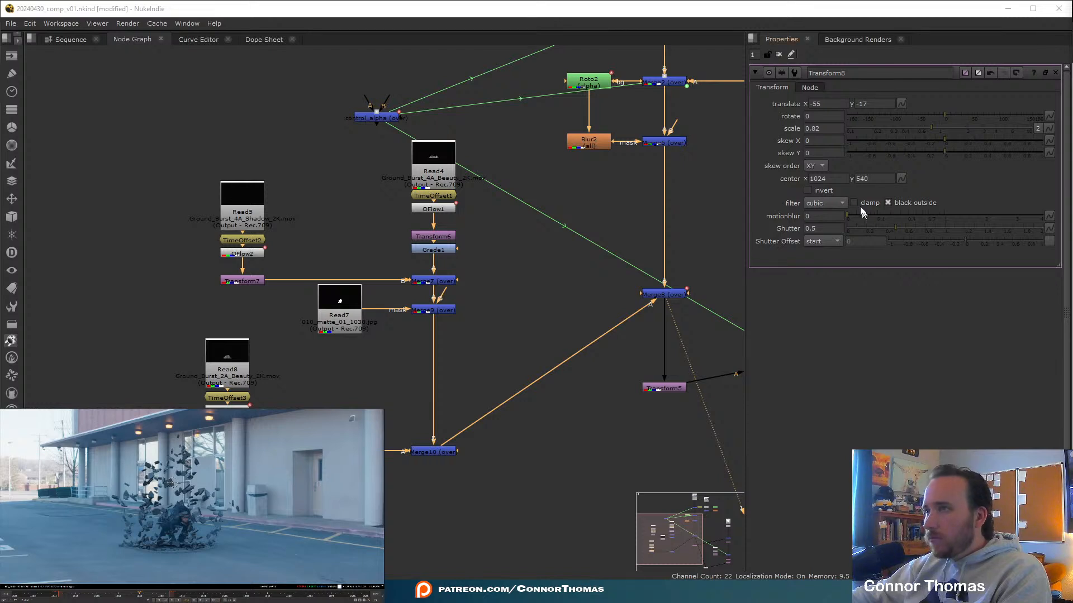
pyautogui.moveTo(932, 127); pyautogui.dragTo(929, 127)
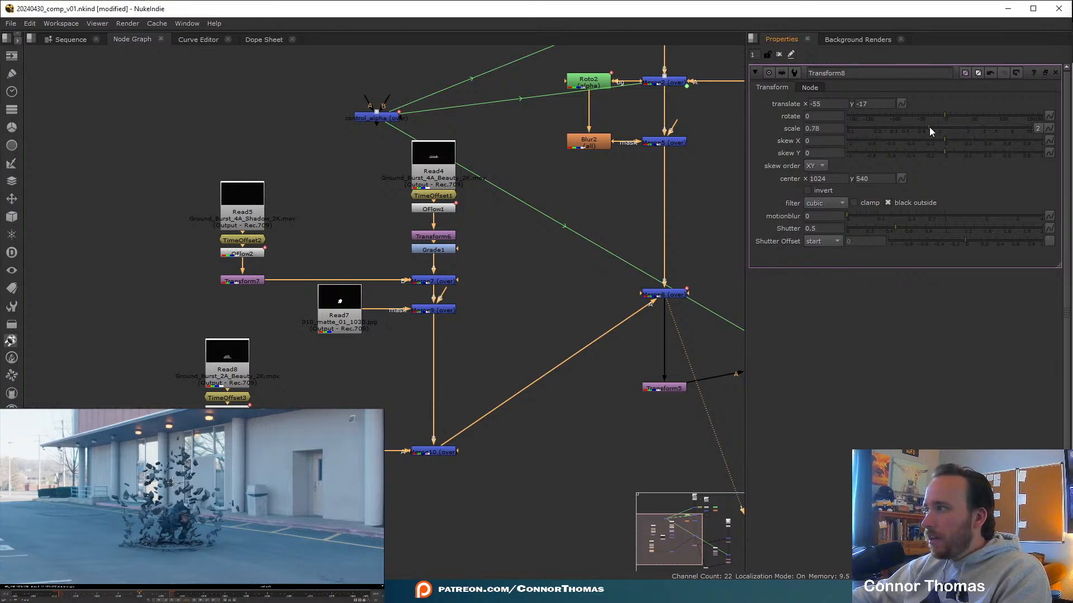
pyautogui.moveTo(174, 483); pyautogui.dragTo(173, 488)
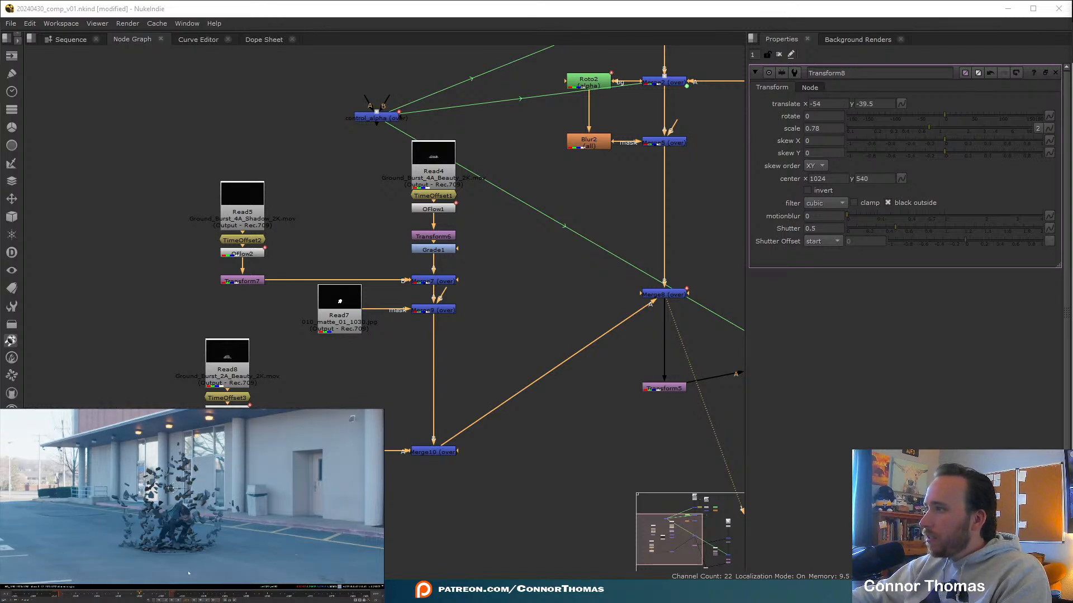
pyautogui.scroll(4, 170, 548)
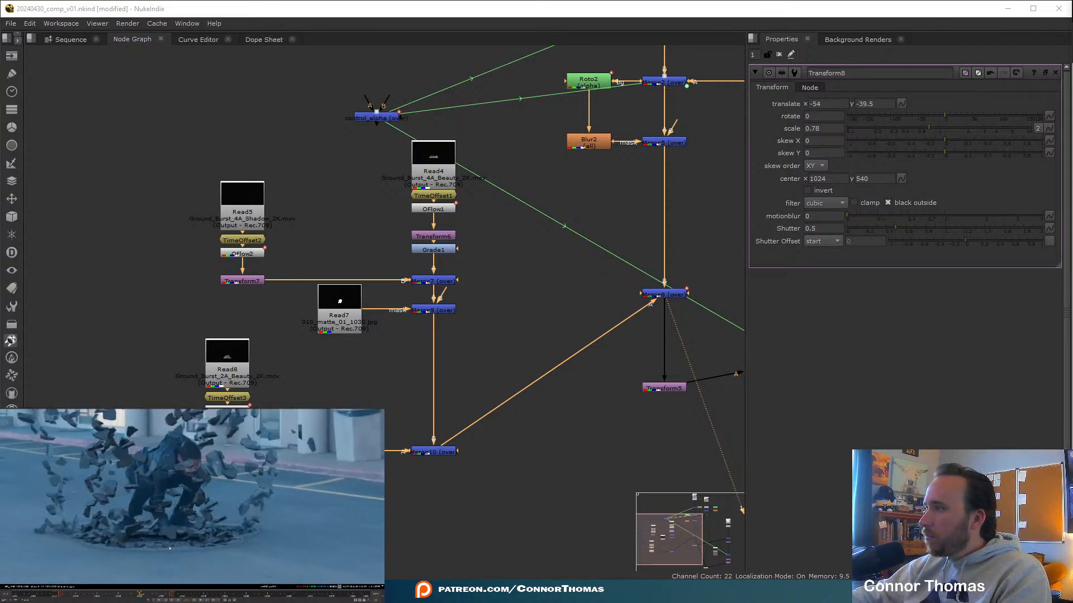
pyautogui.scroll(-4, 169, 548)
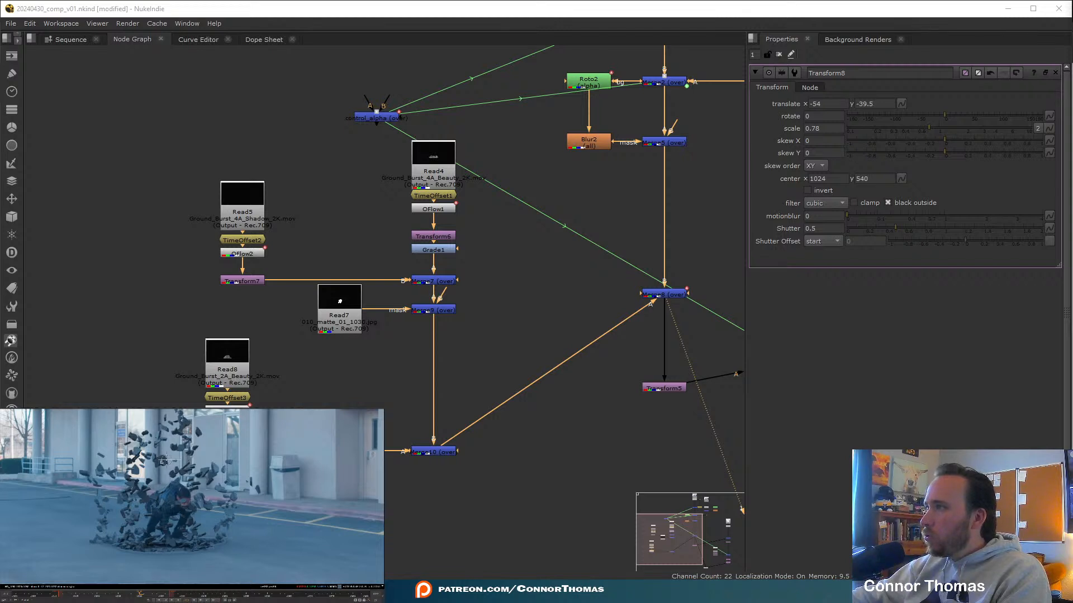
pyautogui.moveTo(164, 459); pyautogui.dragTo(165, 458)
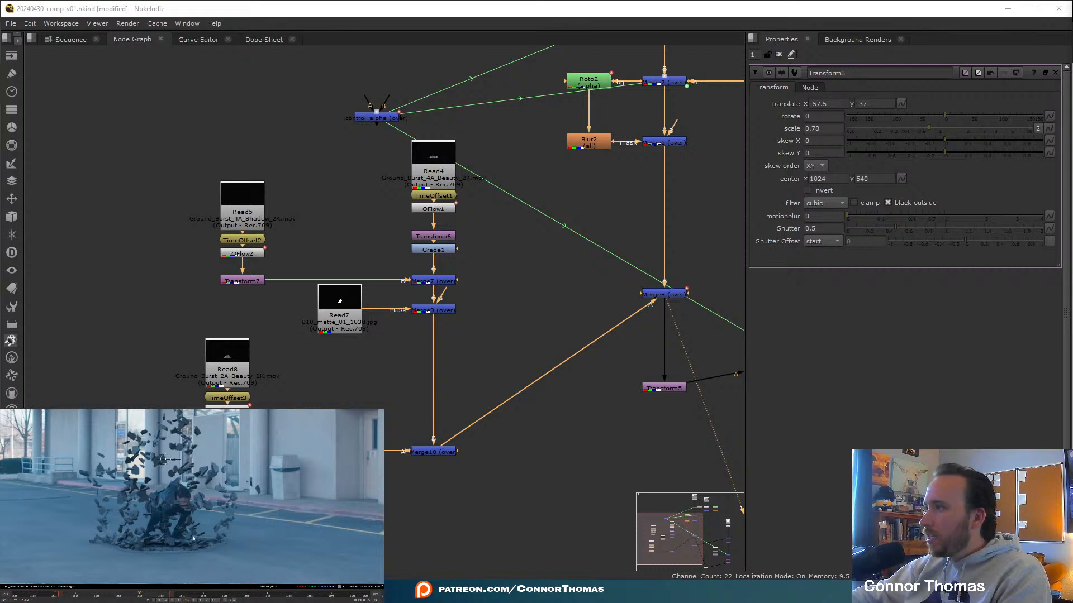
pyautogui.click(777, 53)
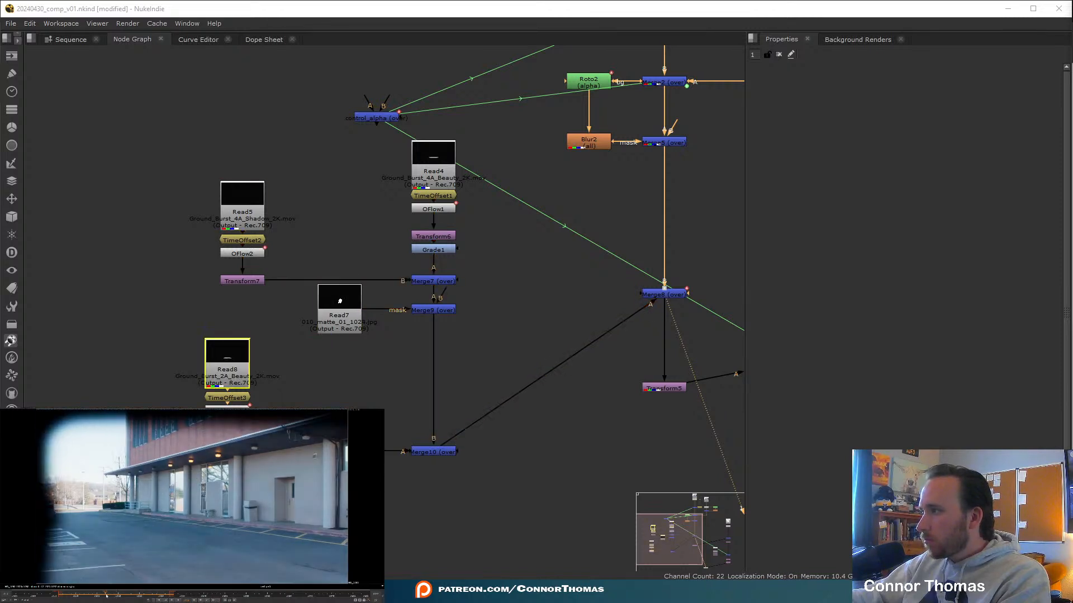
# Check the final Reformat1 output in the viewer on the frames where the ground burst erupts around the performer.
pyautogui.moveTo(133, 599)
pyautogui.mouseDown()
pyautogui.moveTo(100, 599)
pyautogui.moveTo(137, 601)
pyautogui.mouseUp()
pyautogui.moveTo(674, 535); pyautogui.dragTo(432, 259, button='middle')
pyautogui.moveTo(740, 359); pyautogui.dragTo(554, 380, button='middle')
pyautogui.press('2')
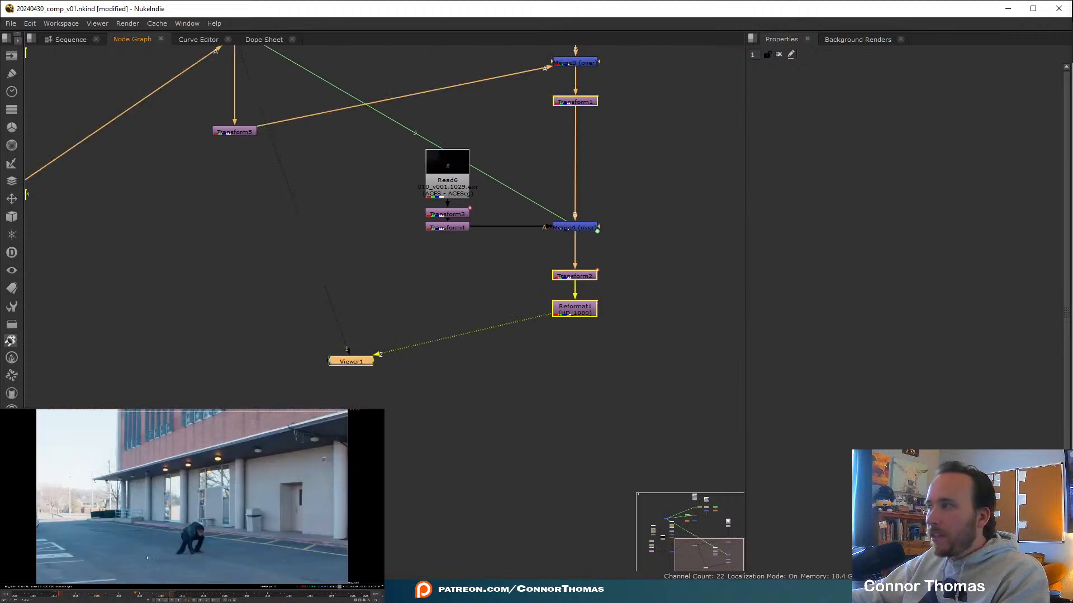
pyautogui.click(554, 385)
pyautogui.press('1')
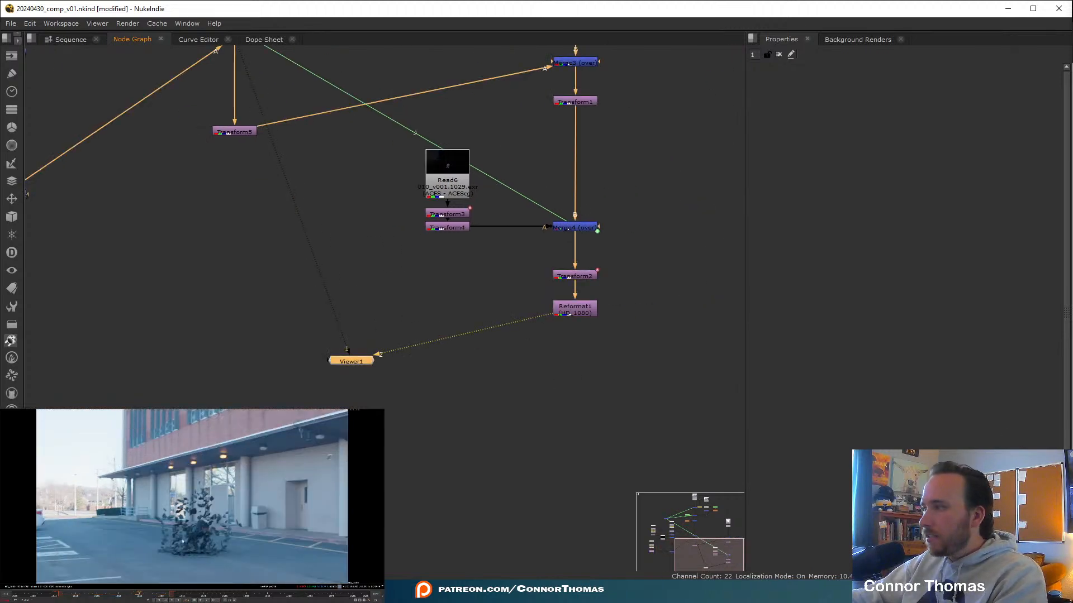
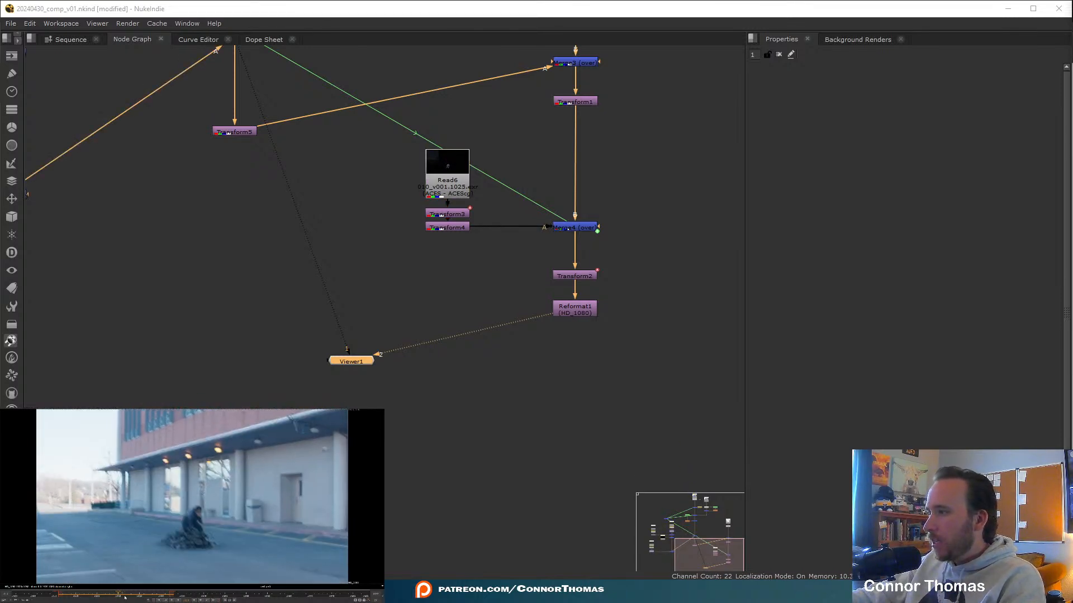
pyautogui.moveTo(124, 598); pyautogui.dragTo(132, 599)
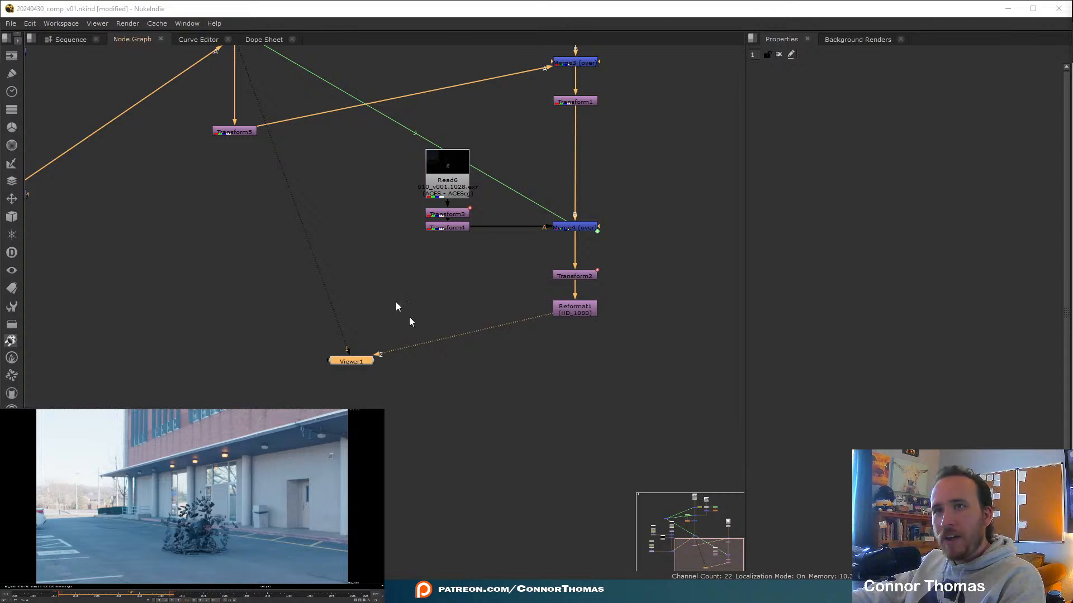
pyautogui.moveTo(376, 286); pyautogui.dragTo(424, 297, button='middle')
# Switch to the browser and preview the dust elements in the Dust Waves Vol. 2 collection from the 20240430 ActionVFX wishlist.
pyautogui.click(481, 592)
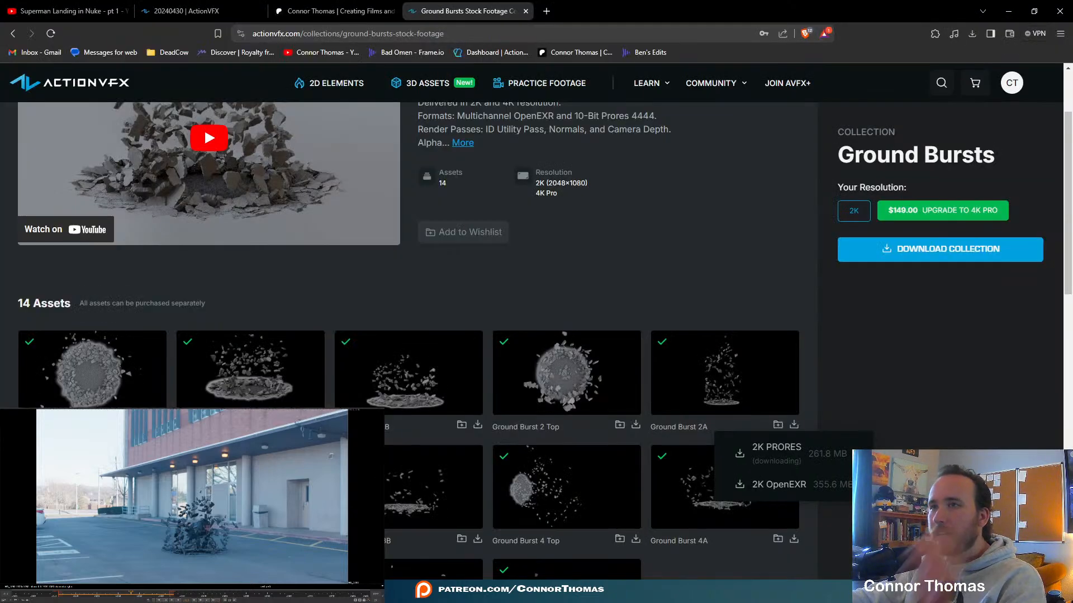
pyautogui.click(14, 36)
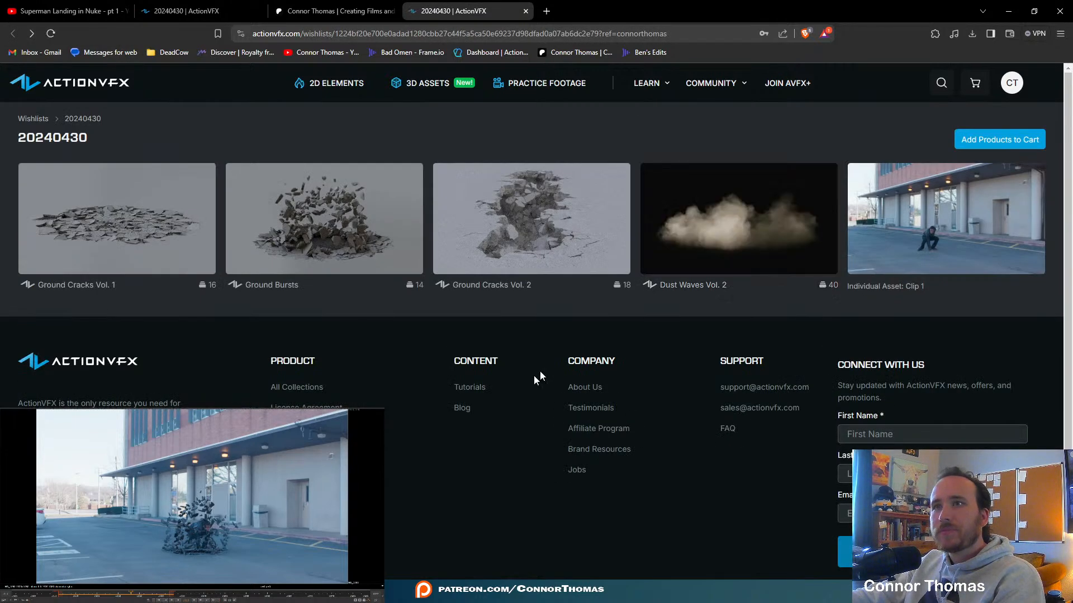
pyautogui.moveTo(521, 247)
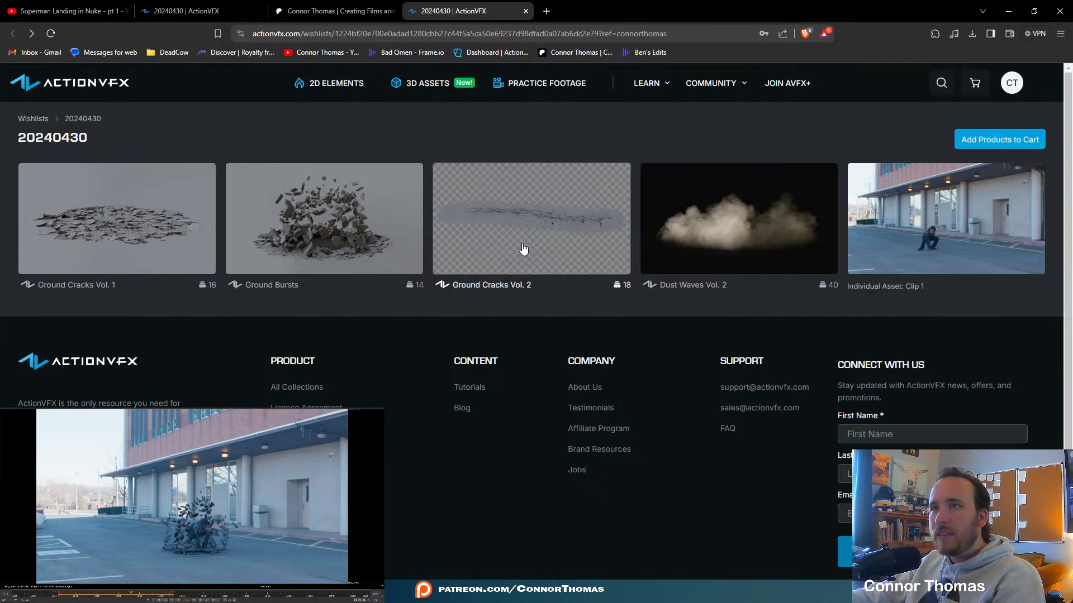
pyautogui.click(769, 235)
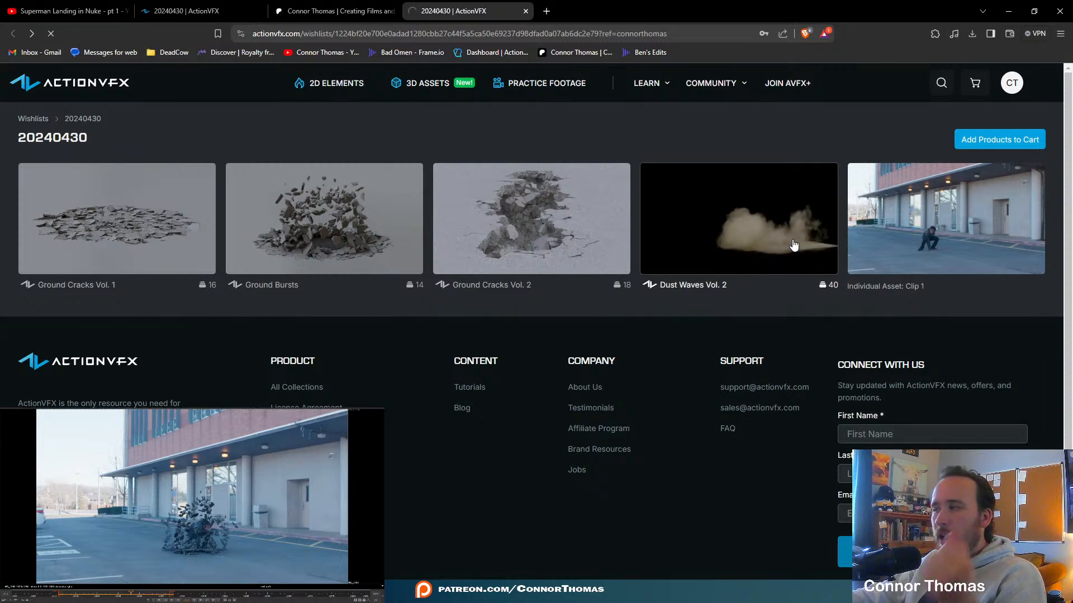
pyautogui.scroll(-3, 810, 249)
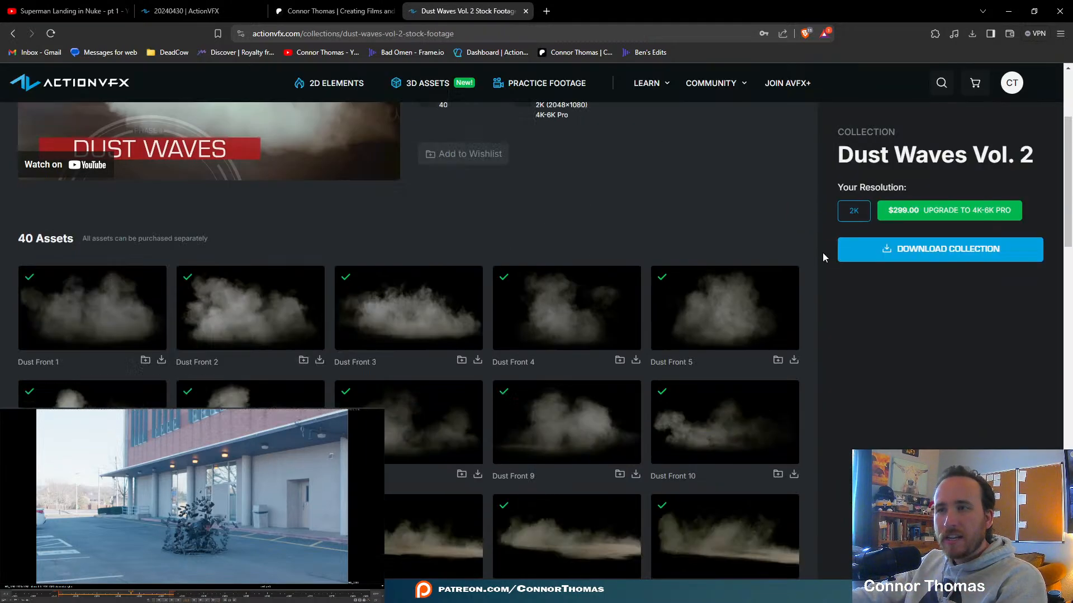
pyautogui.scroll(-3, 813, 242)
pyautogui.moveTo(91, 381)
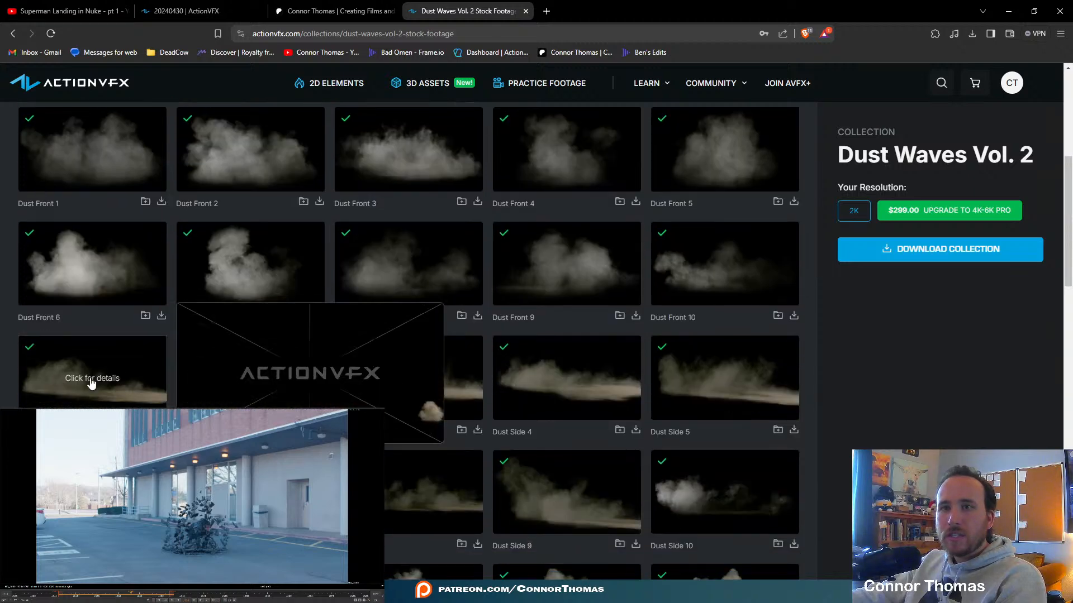
pyautogui.moveTo(248, 287)
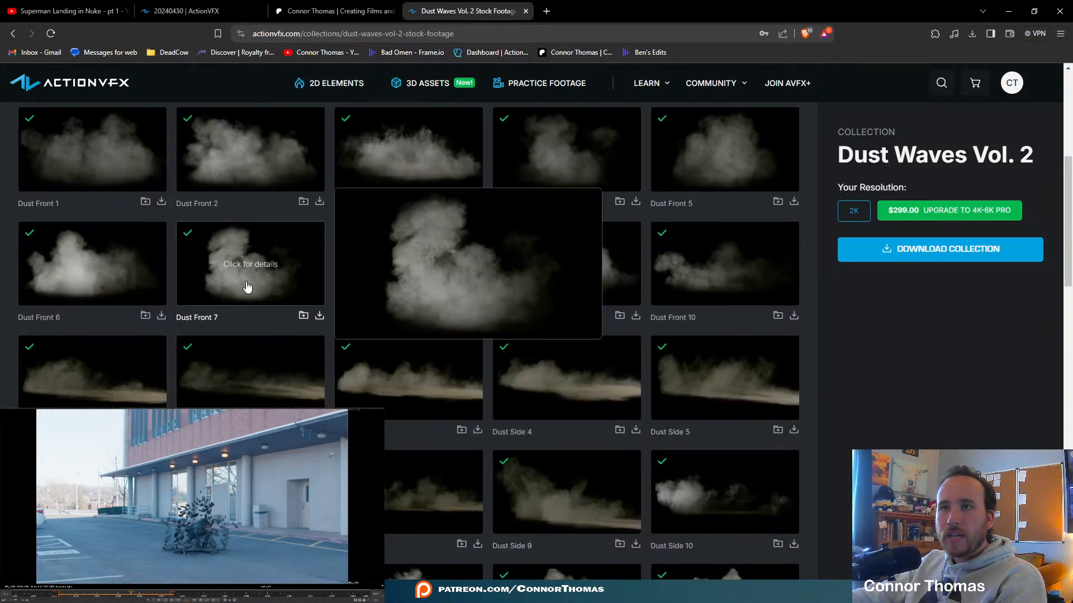
pyautogui.scroll(-3, 866, 370)
pyautogui.moveTo(710, 341)
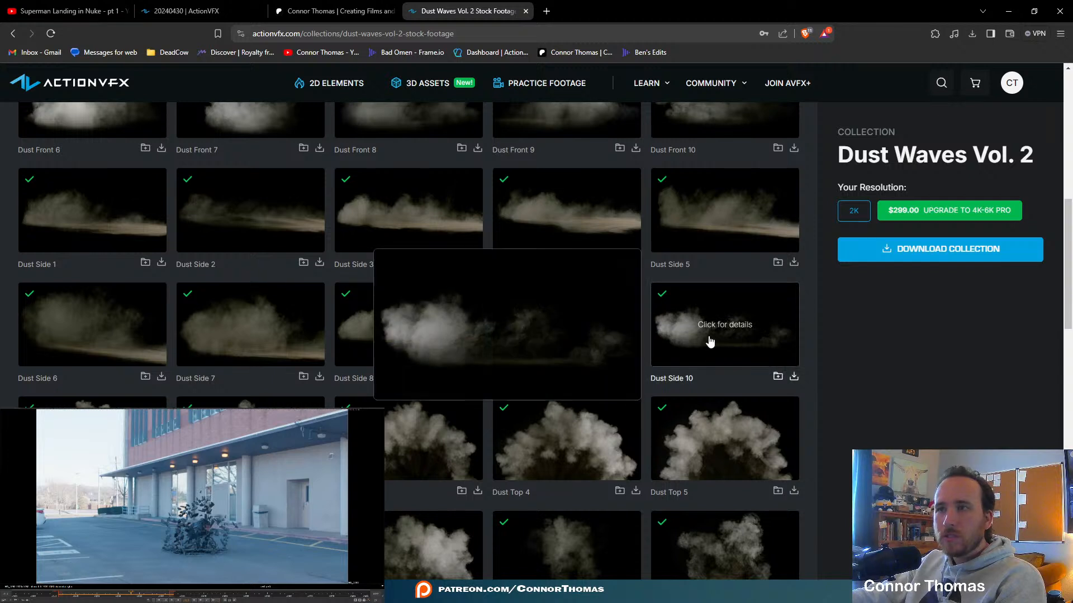
pyautogui.scroll(-1, 844, 364)
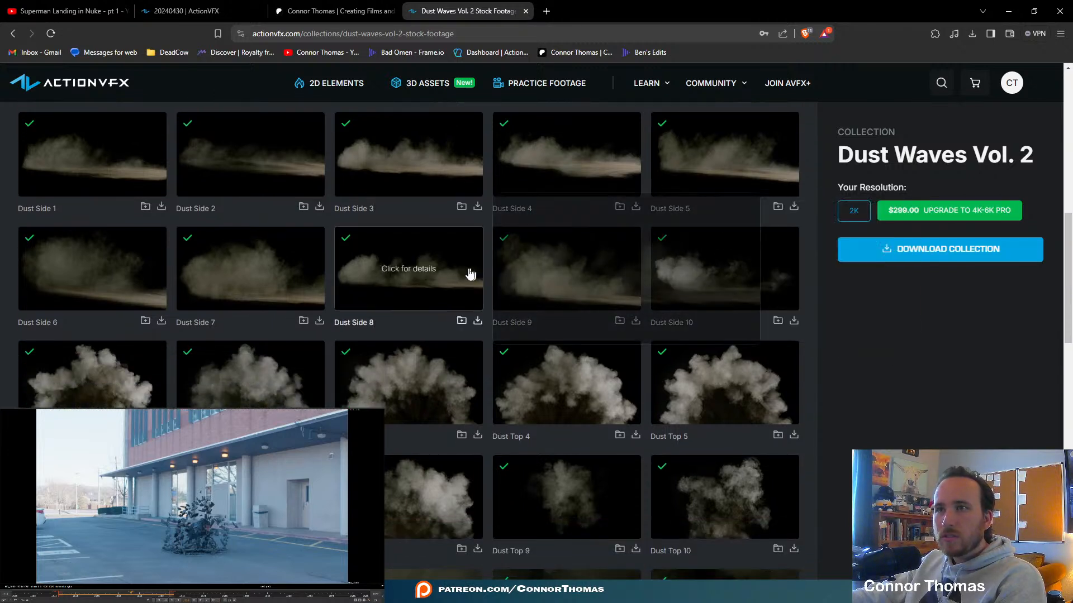
pyautogui.moveTo(457, 274)
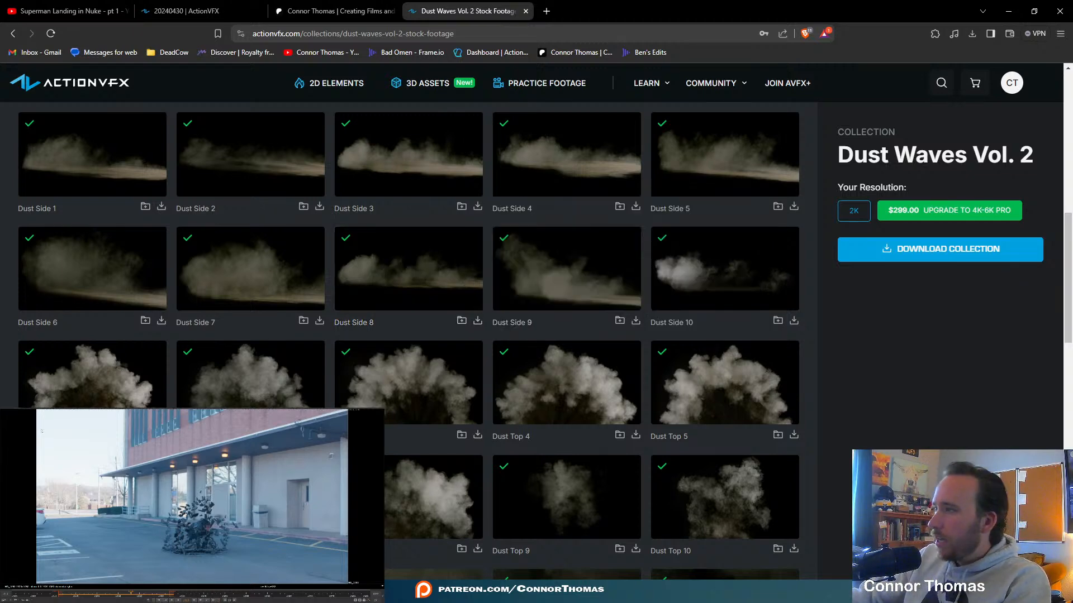
# Switch back to Nuke, play the composite, and scrub to the performer's pose just before the burst around frame 1023.
pyautogui.click(265, 538)
pyautogui.press('l')
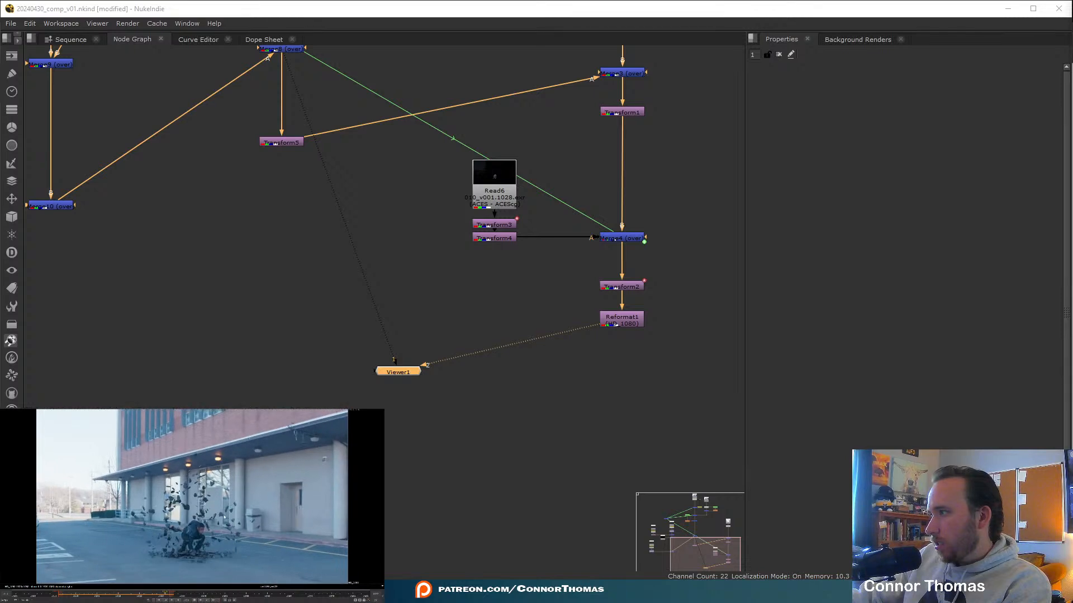
pyautogui.press('k')
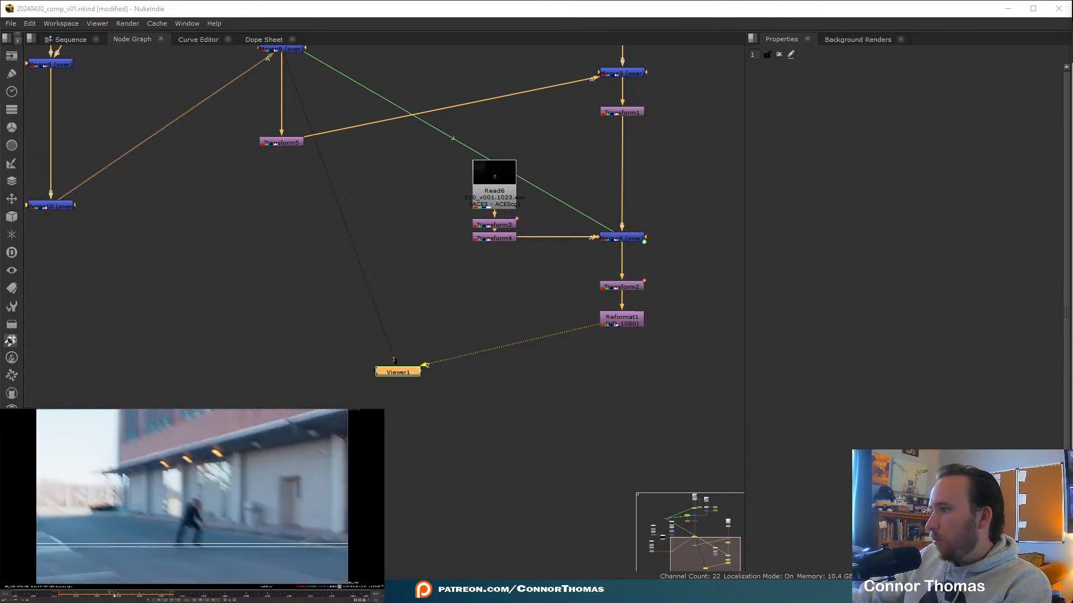
pyautogui.moveTo(114, 596)
pyautogui.mouseDown()
pyautogui.moveTo(99, 598)
pyautogui.moveTo(109, 600)
pyautogui.mouseUp()
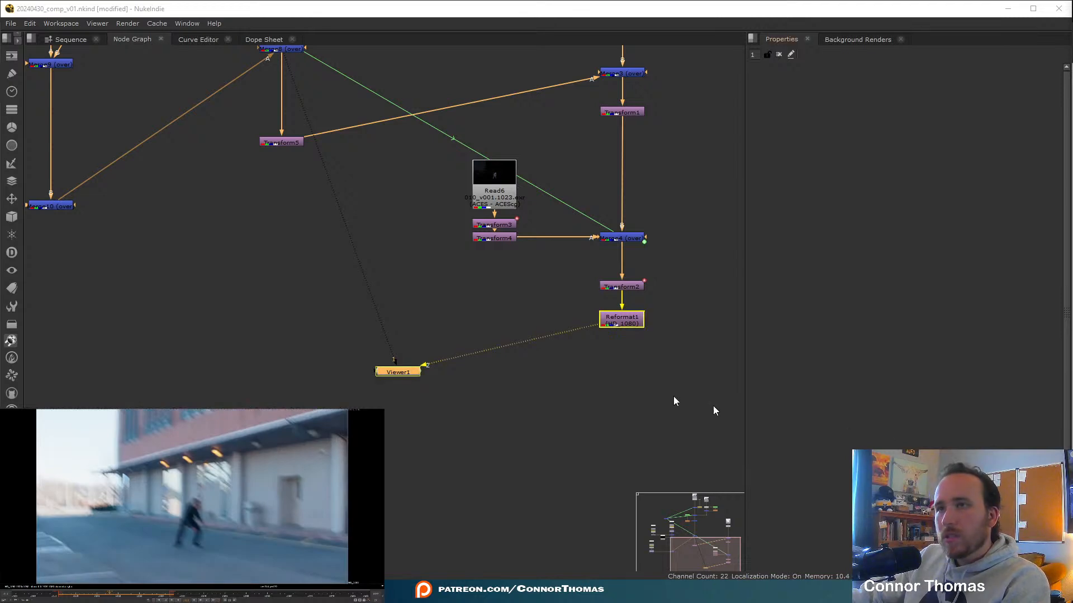
# Inspect the settings of Transform5 and Transform1 and locate the transforms on the Read6 performer branch.
pyautogui.moveTo(361, 172); pyautogui.dragTo(518, 290, button='middle')
pyautogui.doubleClick(420, 384)
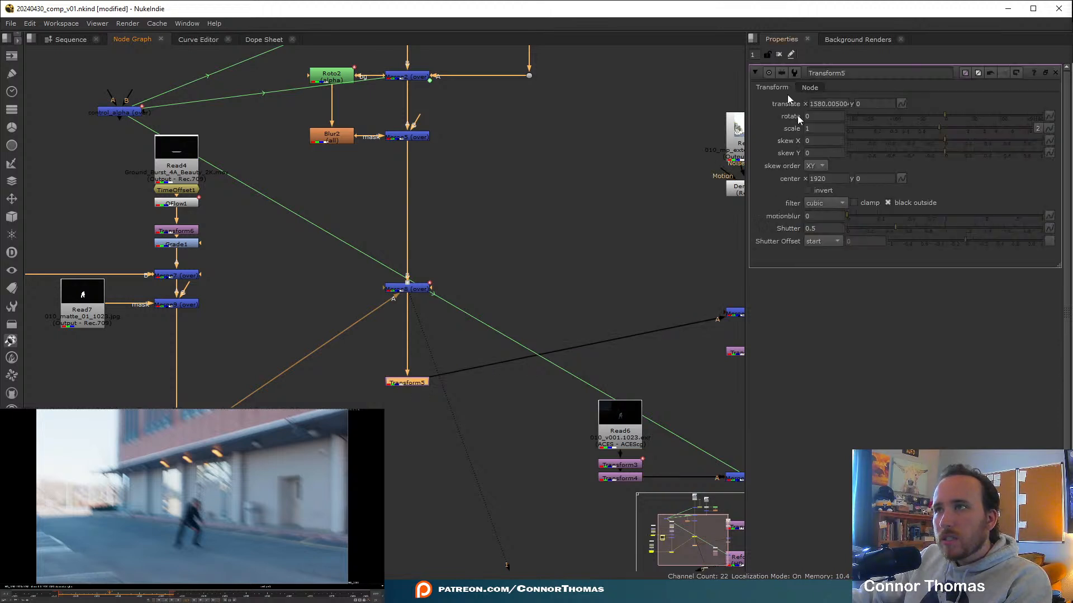
pyautogui.click(777, 56)
pyautogui.scroll(-5, 411, 385)
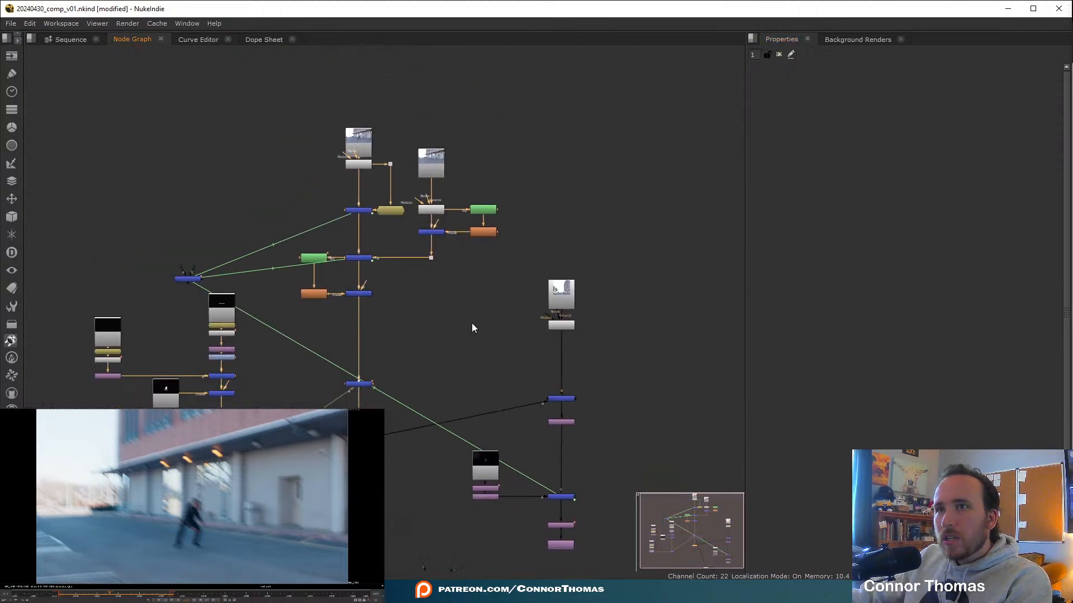
pyautogui.scroll(4, 450, 302)
pyautogui.doubleClick(513, 218)
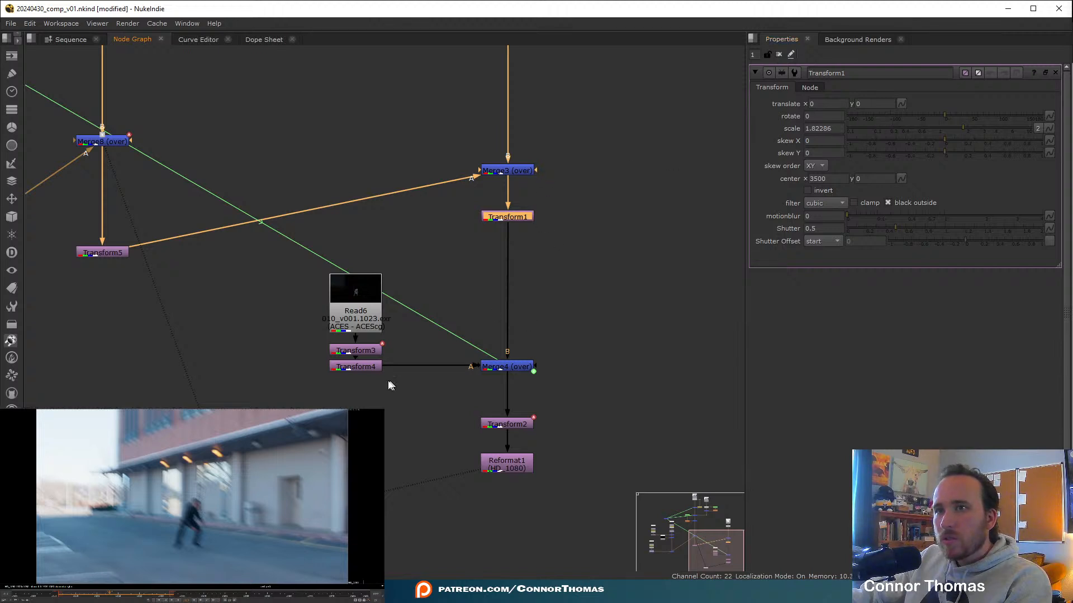
pyautogui.click(367, 365)
# Try a scale of 1.55 and a rotation of -18 on Transform3, undoing each change.
pyautogui.doubleClick(367, 352)
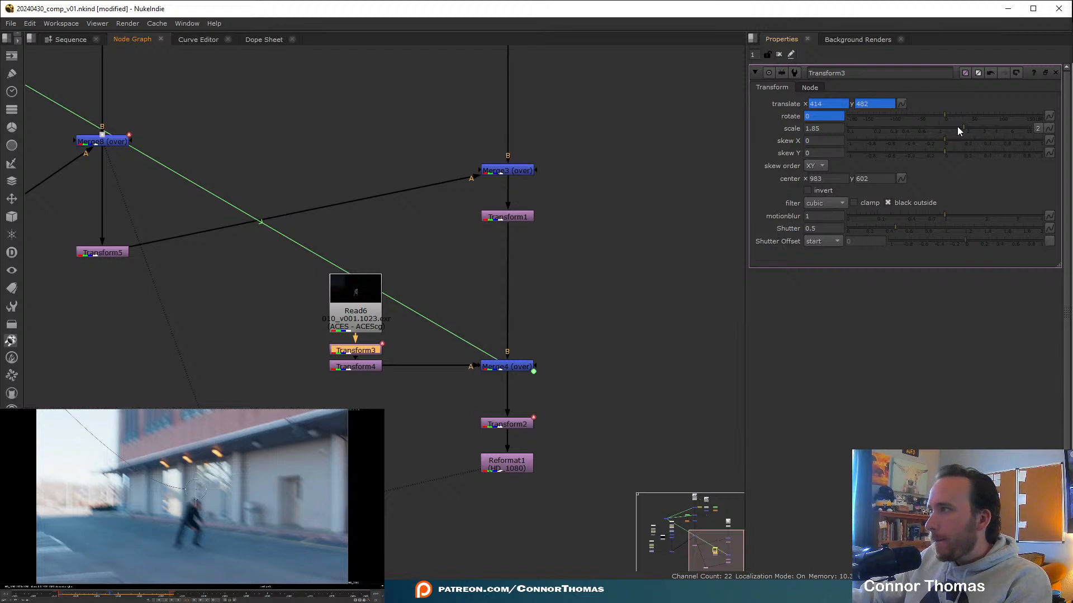
pyautogui.click(956, 126)
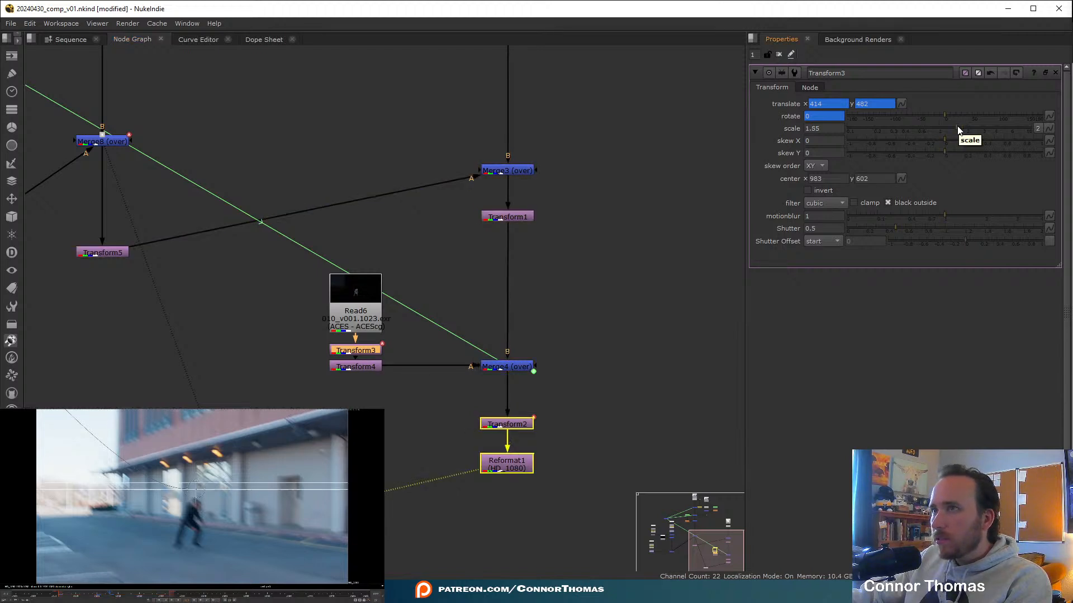
pyautogui.hotkey('ctrl', 'z')
pyautogui.click(934, 115)
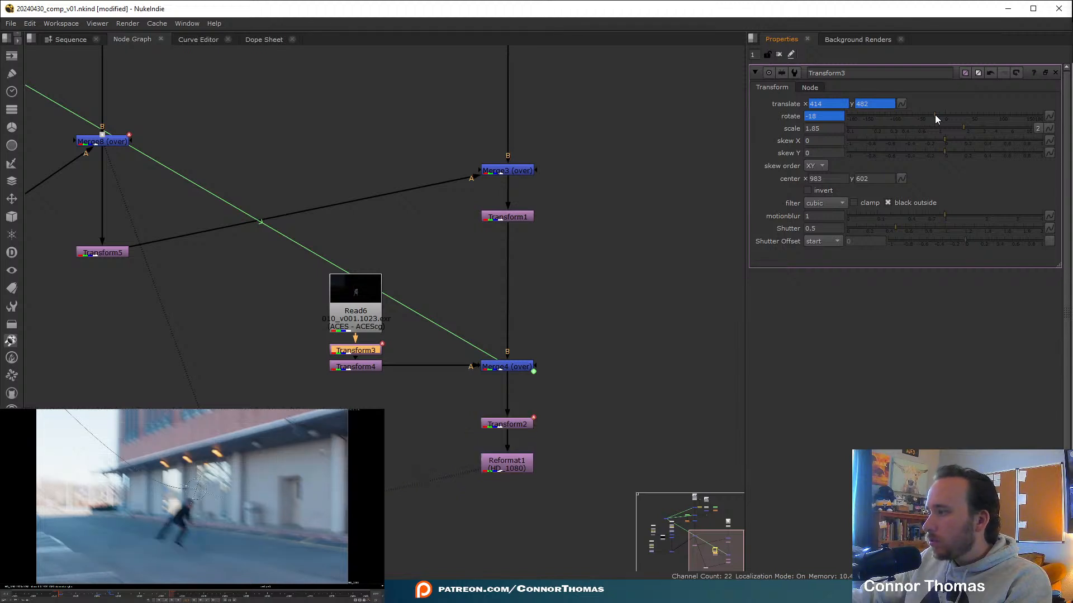
pyautogui.hotkey('ctrl', 'z')
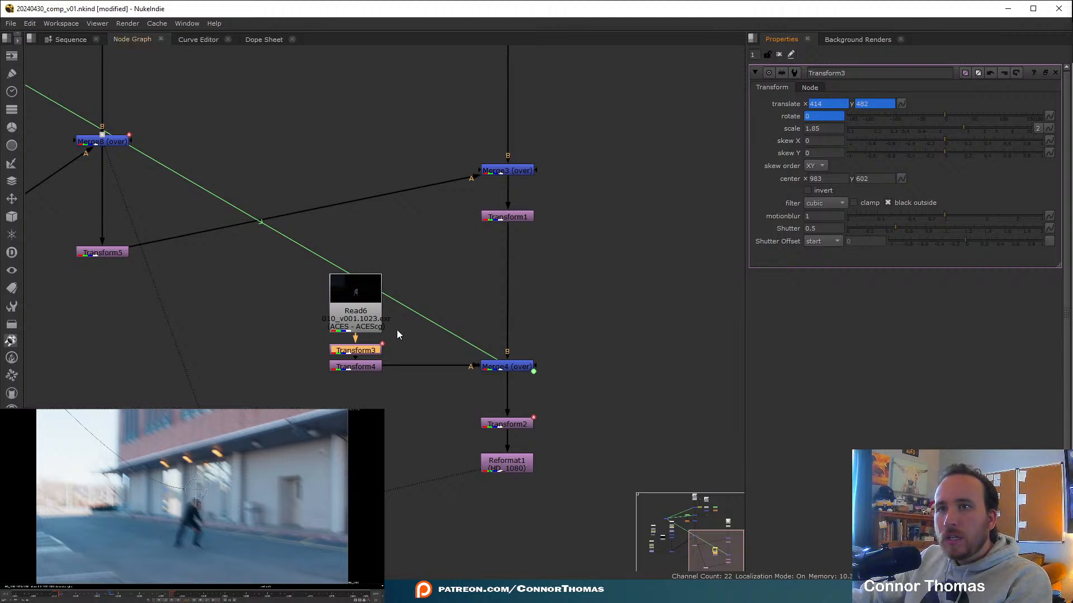
# Move Read6 up to make room and insert a new Transform node between it and Transform3.
pyautogui.moveTo(366, 318); pyautogui.dragTo(366, 297)
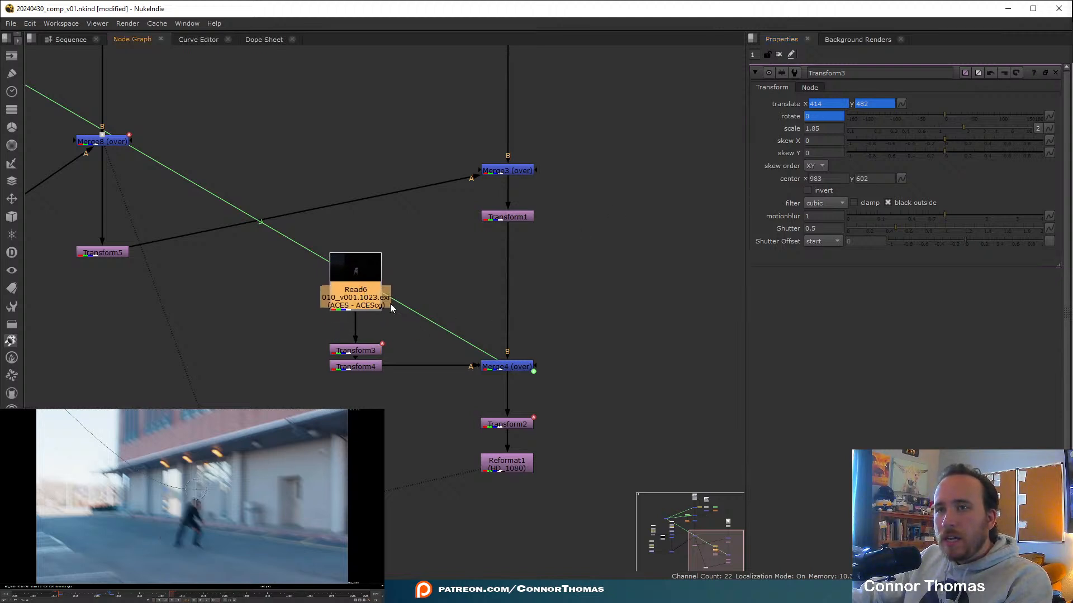
pyautogui.press('t')
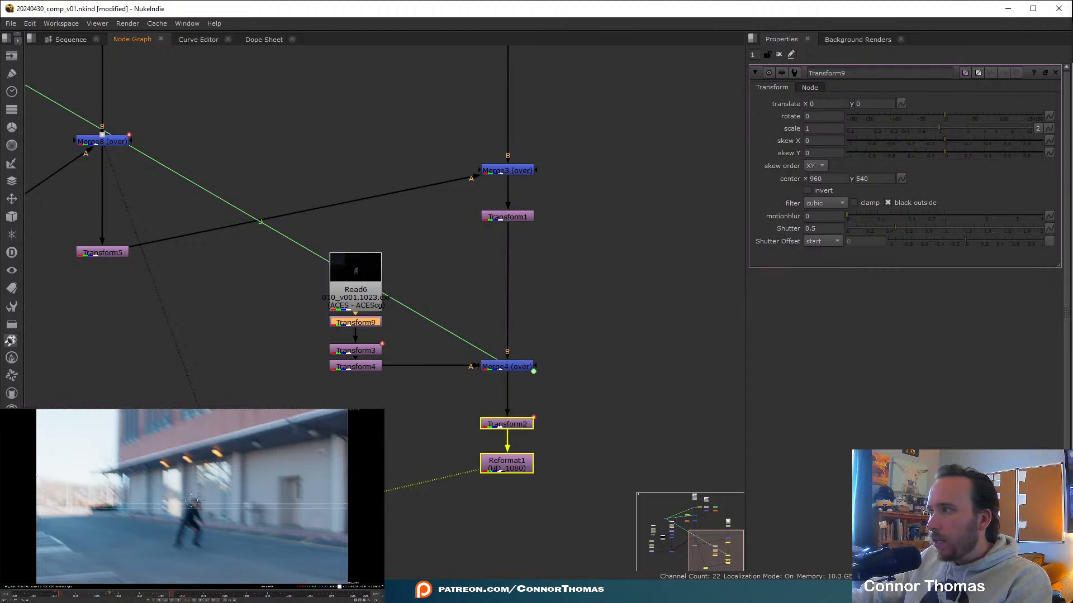
# Set the centre of Transform9 to x 949, y 446 on the performer's body.
pyautogui.keyDown('ctrl'); pyautogui.click(191, 519); pyautogui.keyUp('ctrl')
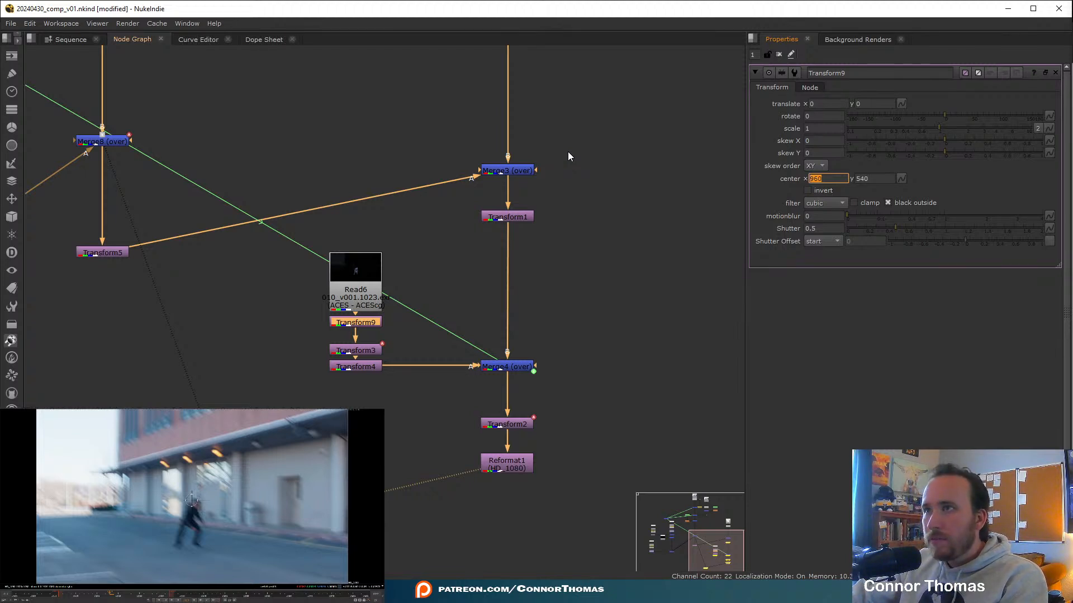
pyautogui.press('Tab')
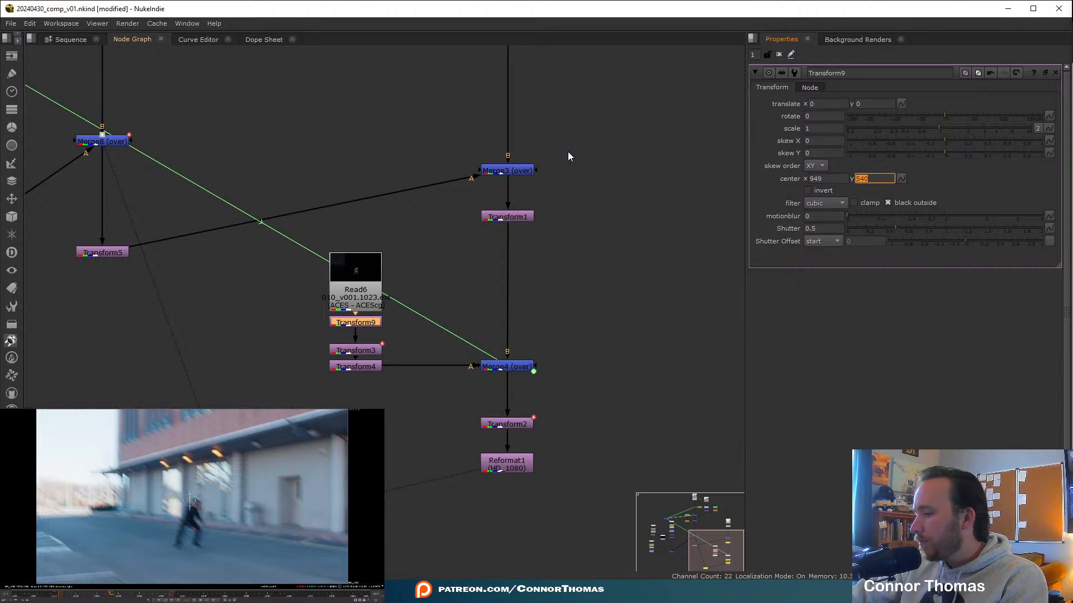
pyautogui.write('409')
pyautogui.press('Return')
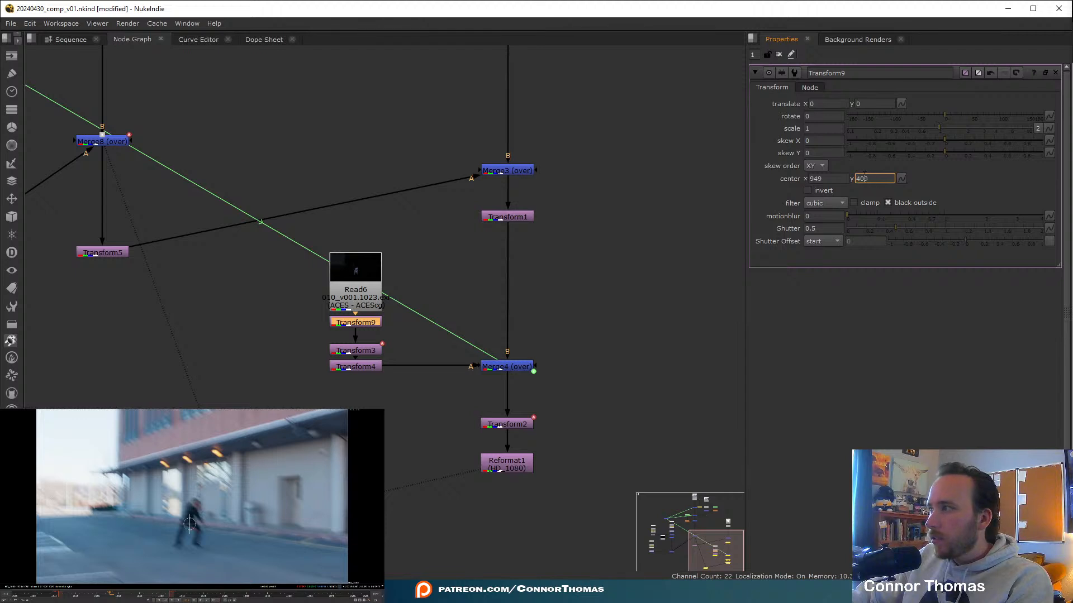
pyautogui.press('Up')
pyautogui.press('Up')
pyautogui.press('Up')
pyautogui.press('Up')
pyautogui.press('Up')
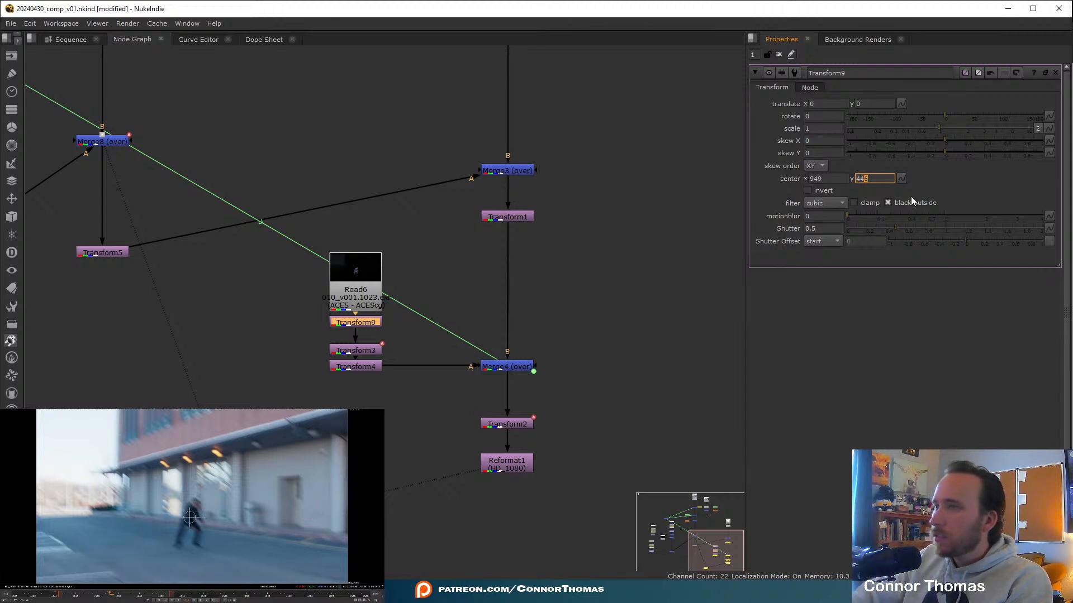
pyautogui.click(908, 334)
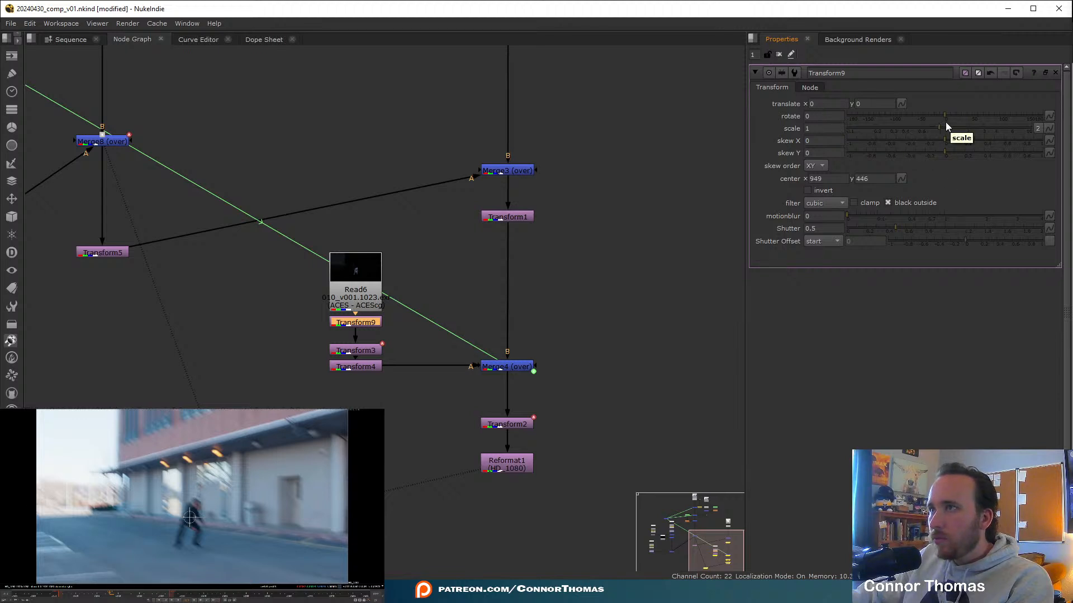
# Try a rotation on Transform9 and delete the node.
pyautogui.moveTo(943, 115); pyautogui.dragTo(940, 150)
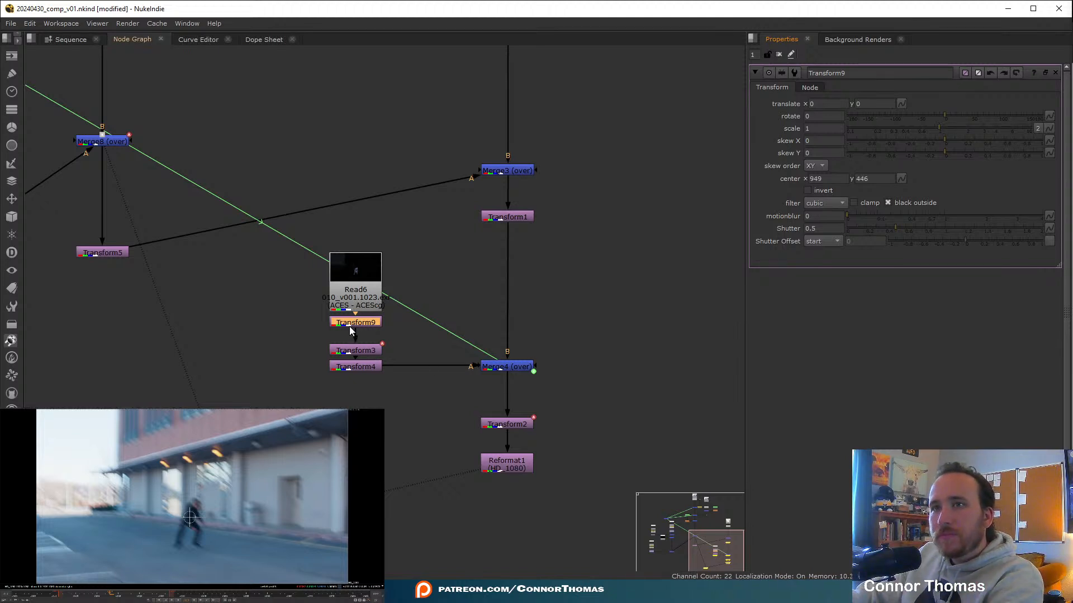
pyautogui.press('Delete')
# Open Transform3, go to frame 1020, and set its rotation to 0 there.
pyautogui.doubleClick(363, 353)
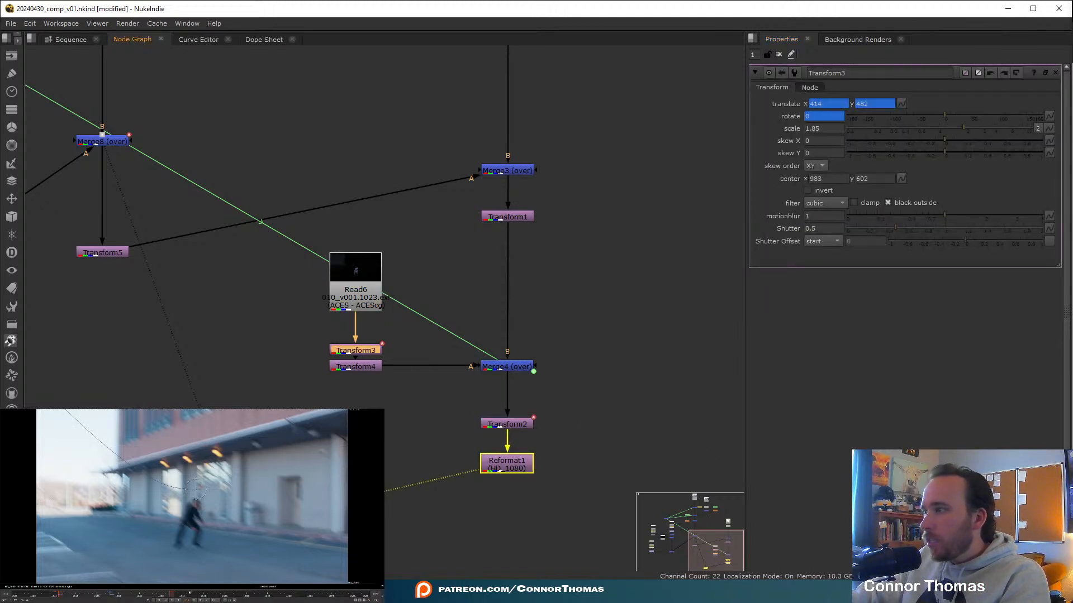
pyautogui.click(97, 596)
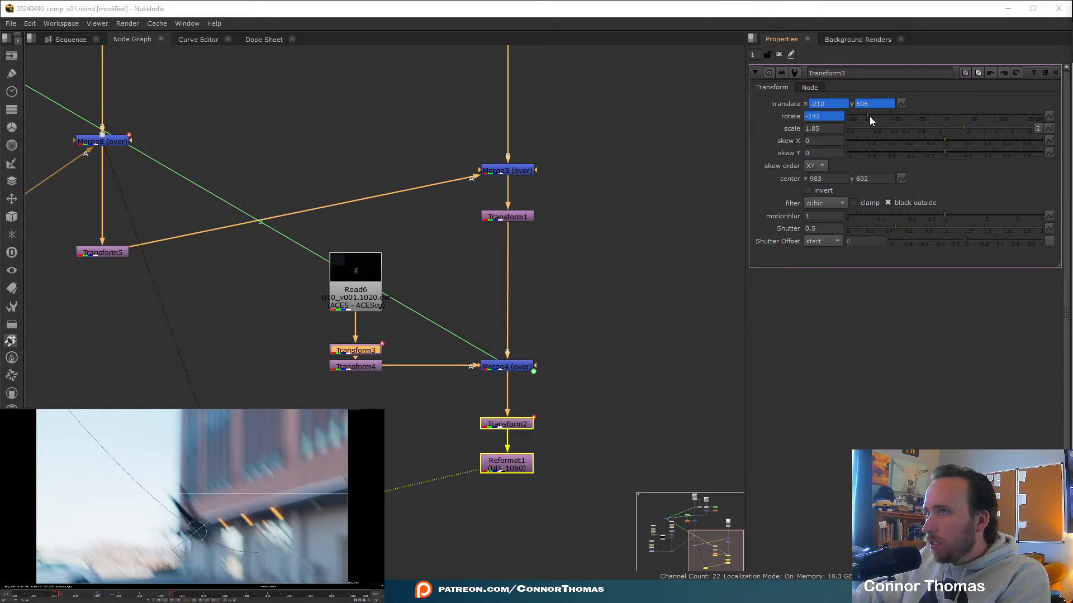
pyautogui.moveTo(830, 117); pyautogui.dragTo(468, 56)
pyautogui.write('0')
pyautogui.press('Return')
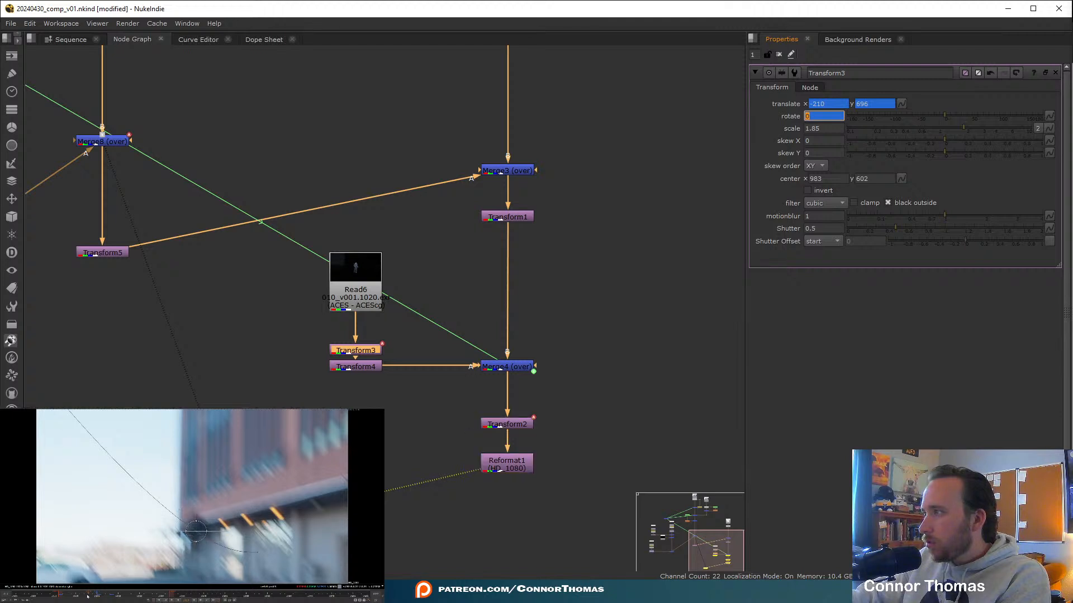
# At frame 1018, set Transform3's rotation to -130 and its motion blur to 0.
pyautogui.click(87, 596)
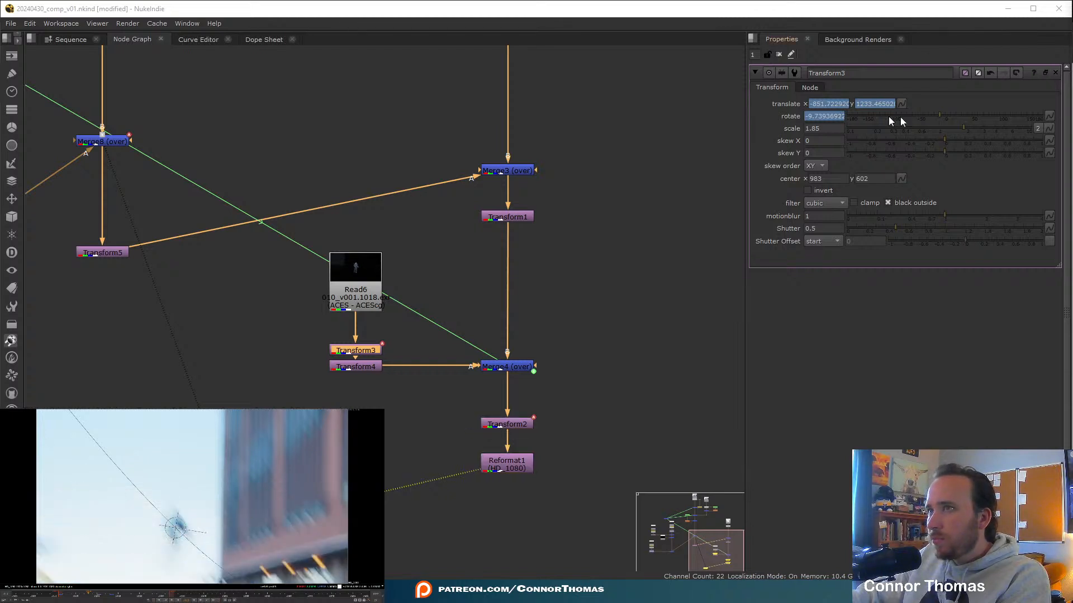
pyautogui.moveTo(949, 112); pyautogui.dragTo(857, 115)
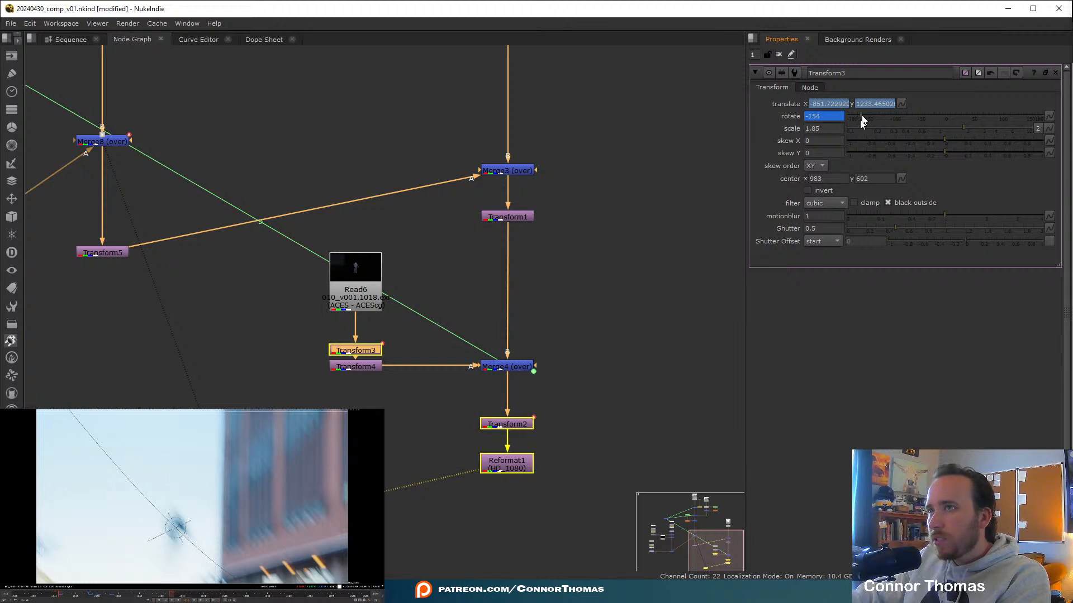
pyautogui.doubleClick(820, 217)
pyautogui.write('0')
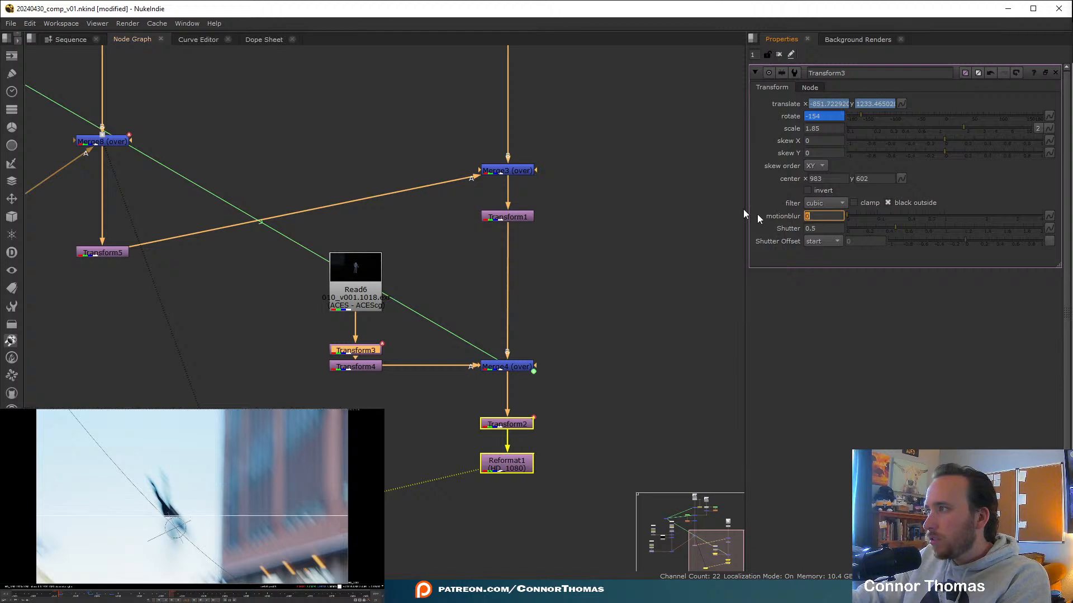
pyautogui.click(888, 203)
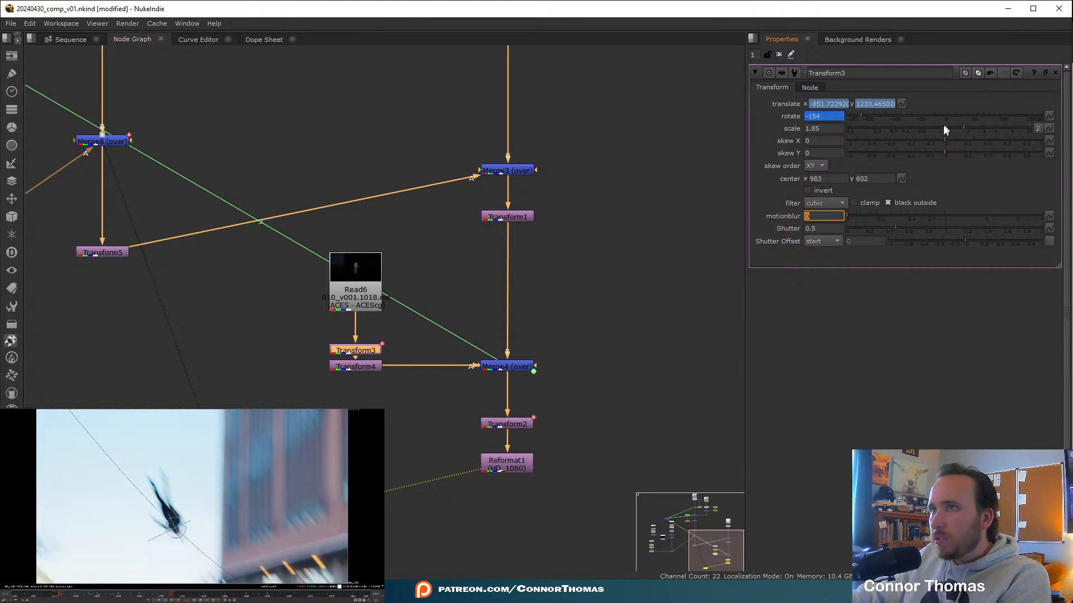
pyautogui.click(864, 118)
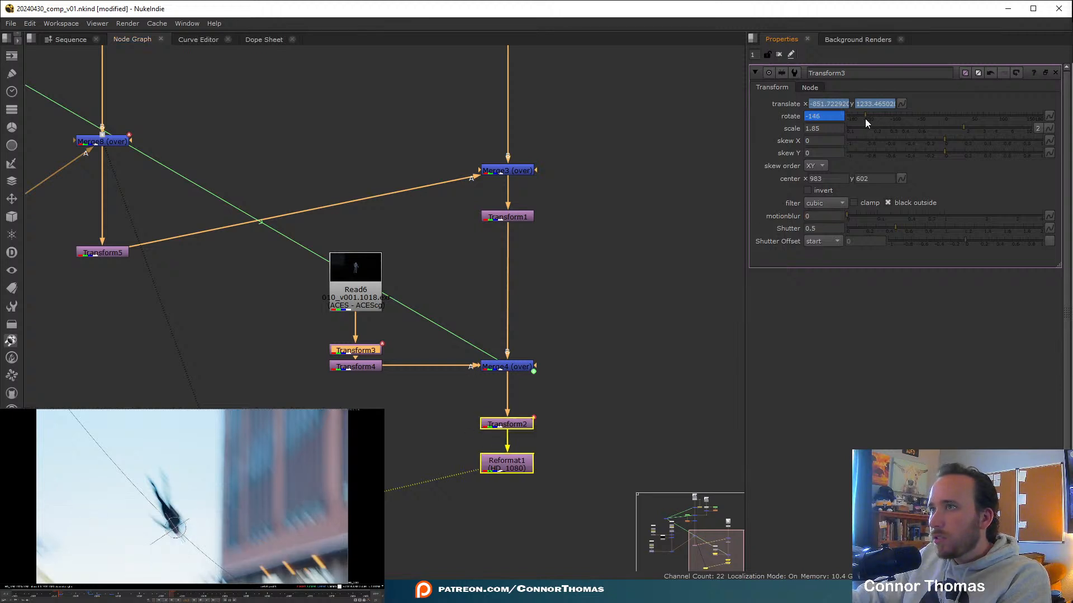
pyautogui.moveTo(864, 118); pyautogui.dragTo(872, 118)
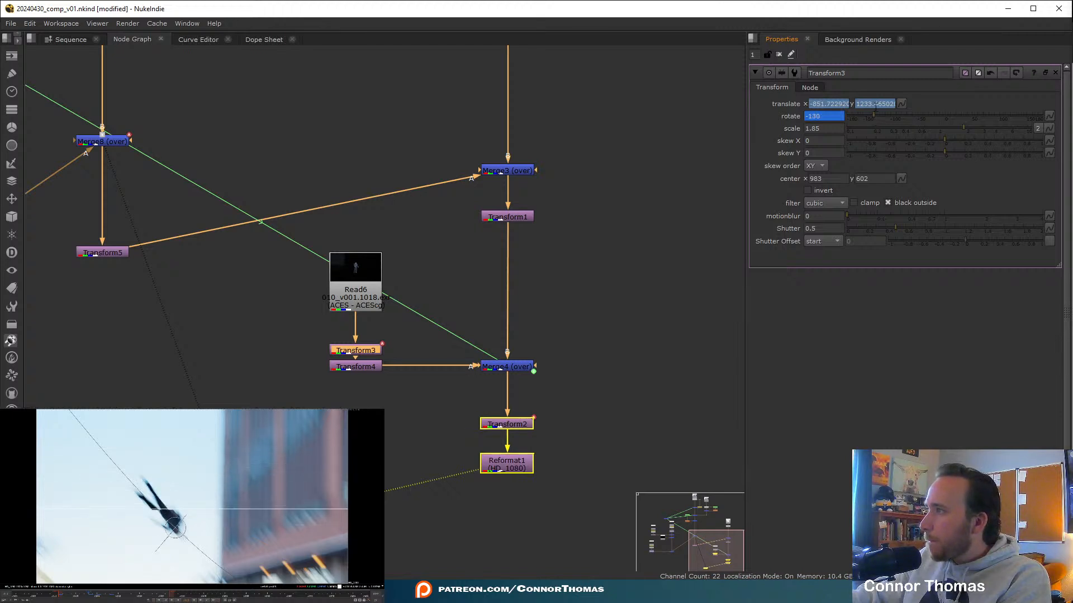
# Deselect the node, close Transform3's properties, and play the composite to review the performer's flight and landing.
pyautogui.click(675, 226)
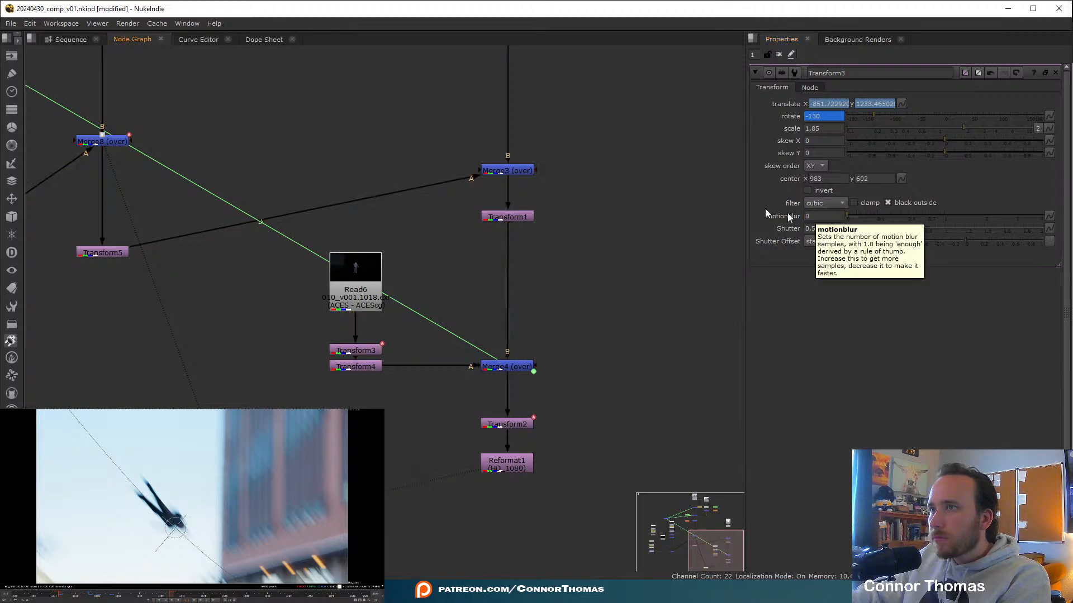
pyautogui.click(779, 54)
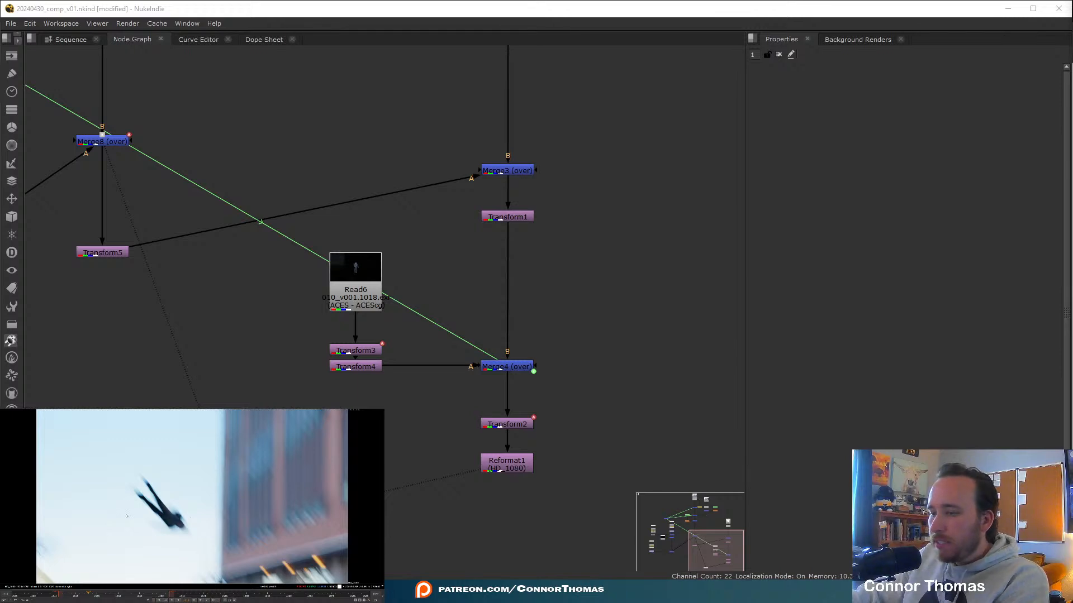
pyautogui.press('l')
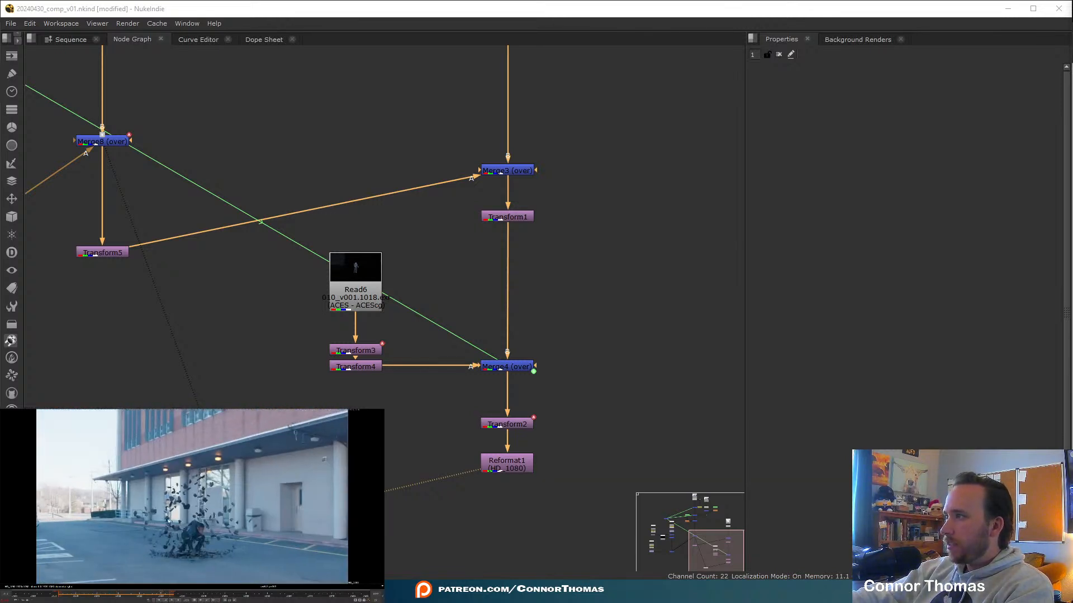
# Switch to the browser and preview the Dust Top and Dust Front clips in the Dust Waves Vol. 2 collection.
pyautogui.hotkey('alt', 'Tab')
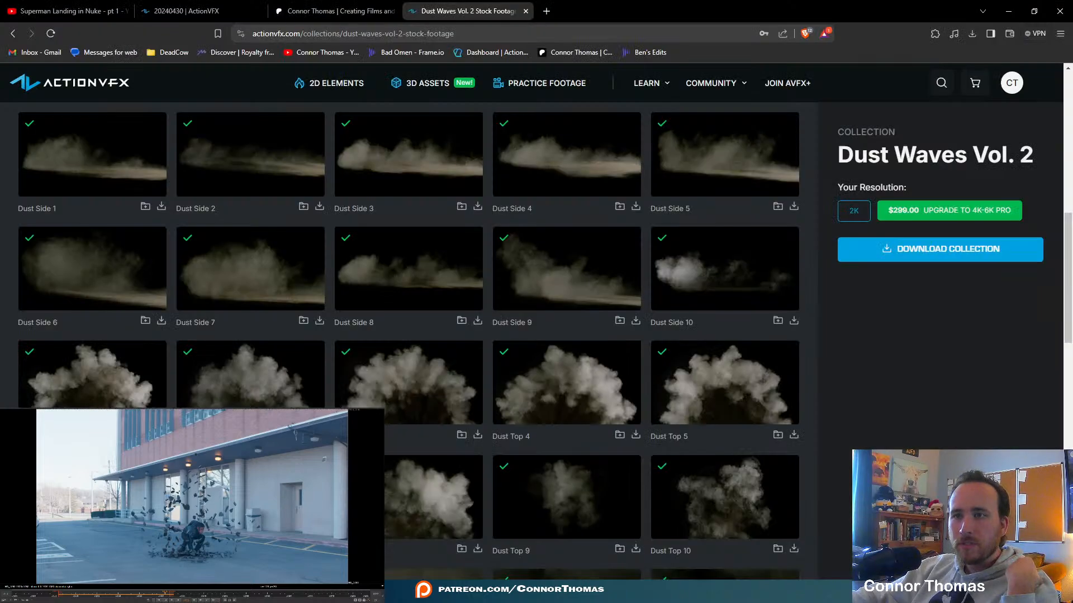
pyautogui.moveTo(376, 376)
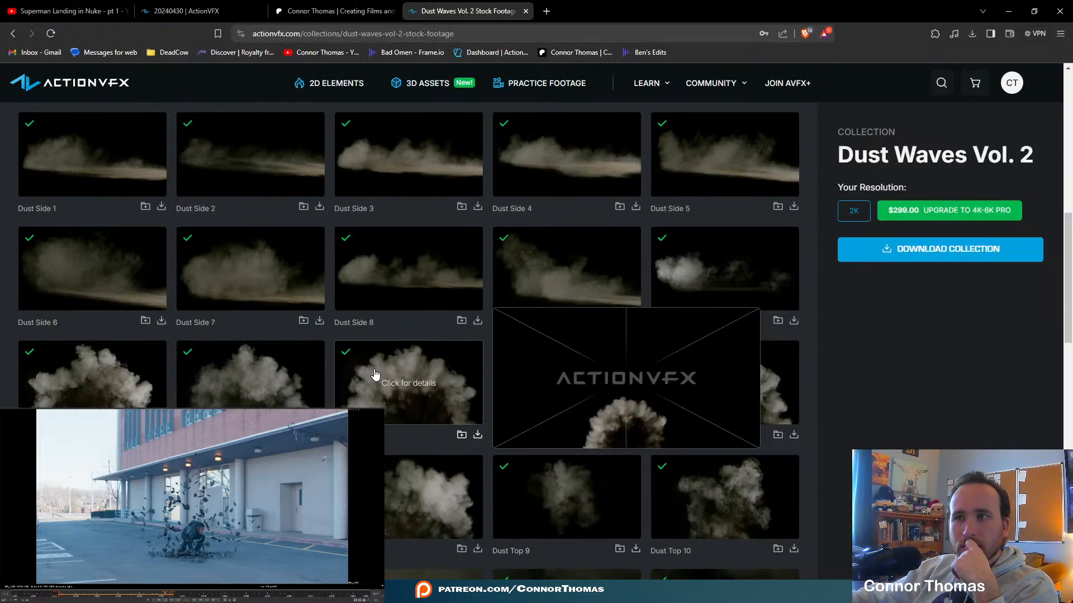
pyautogui.scroll(5, 376, 375)
pyautogui.moveTo(223, 208)
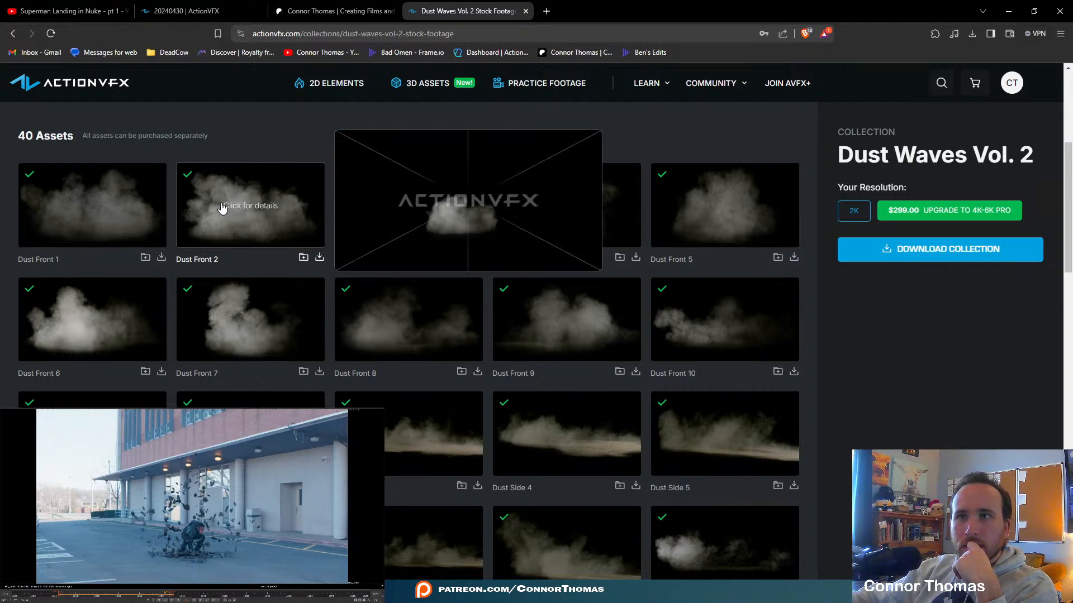
pyautogui.moveTo(121, 222)
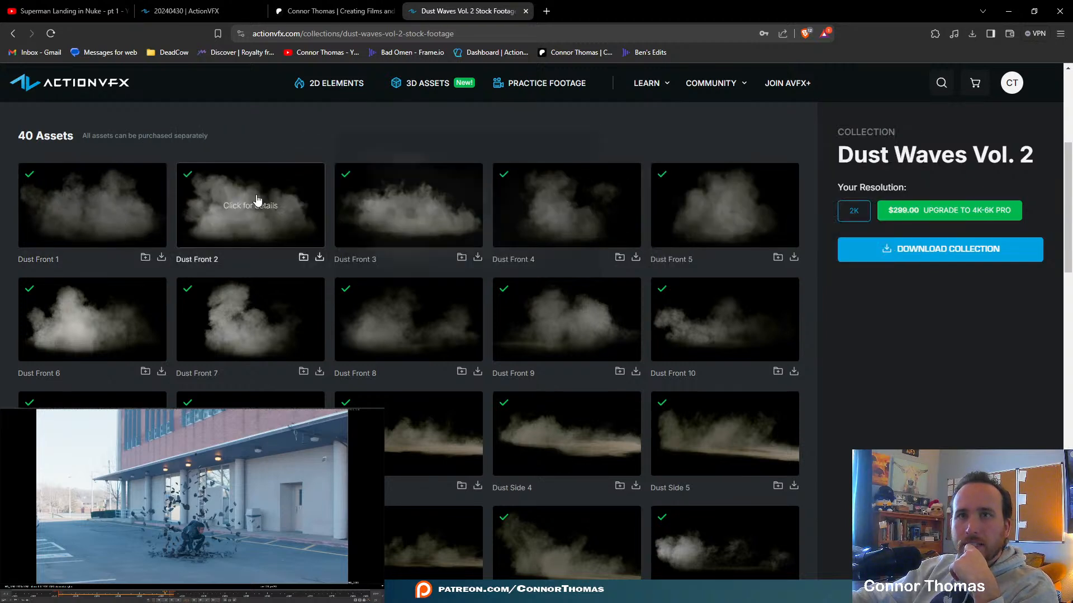
pyautogui.moveTo(260, 201)
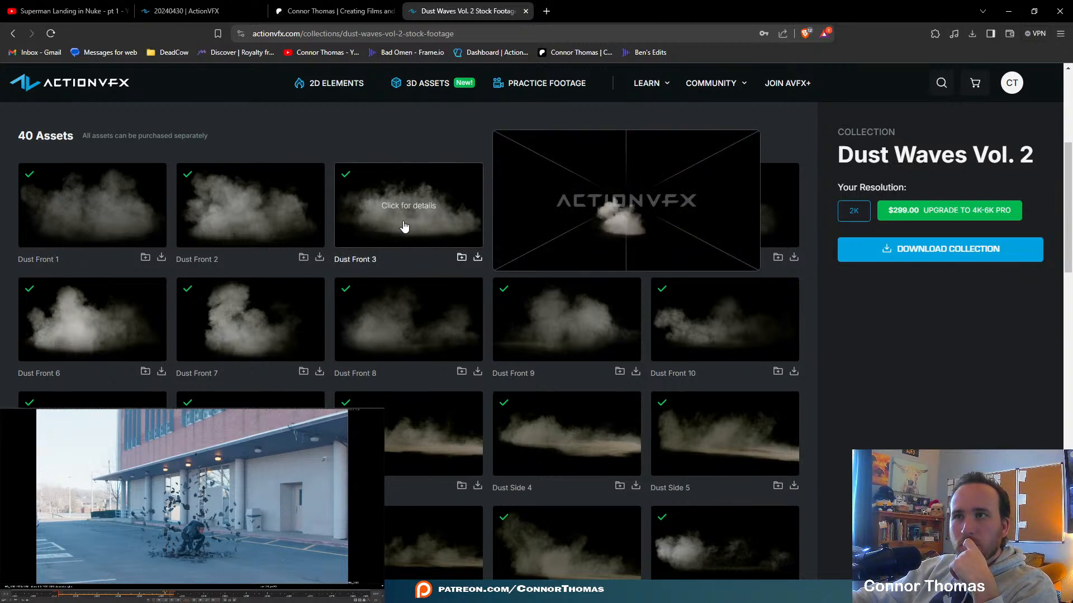
# Download the 2K Dust Front 2 clip into the 20240430 material assets folder and check the download's progress.
pyautogui.click(321, 260)
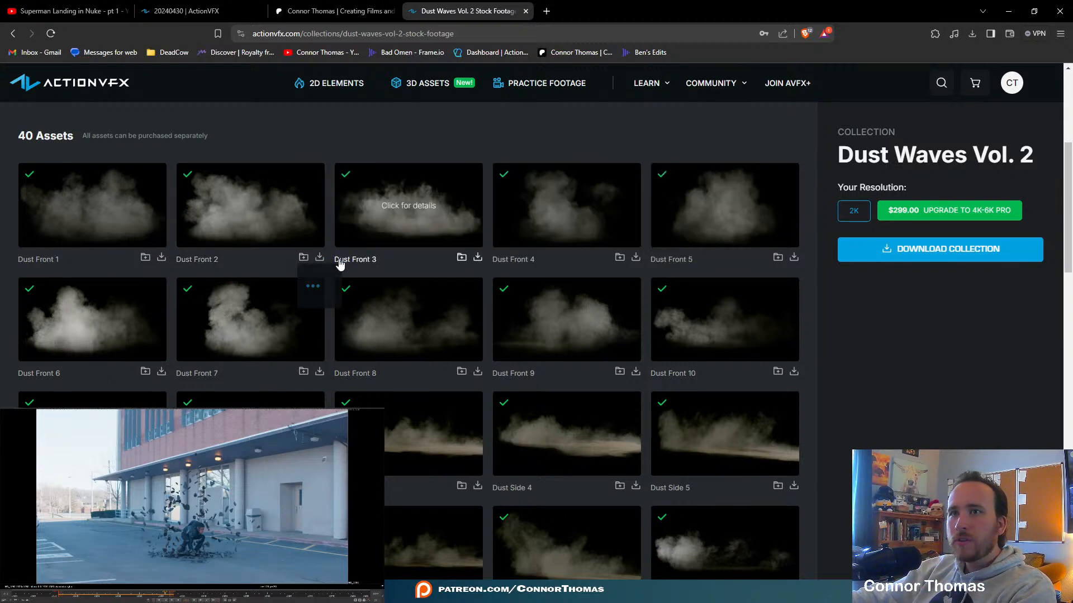
pyautogui.click(304, 282)
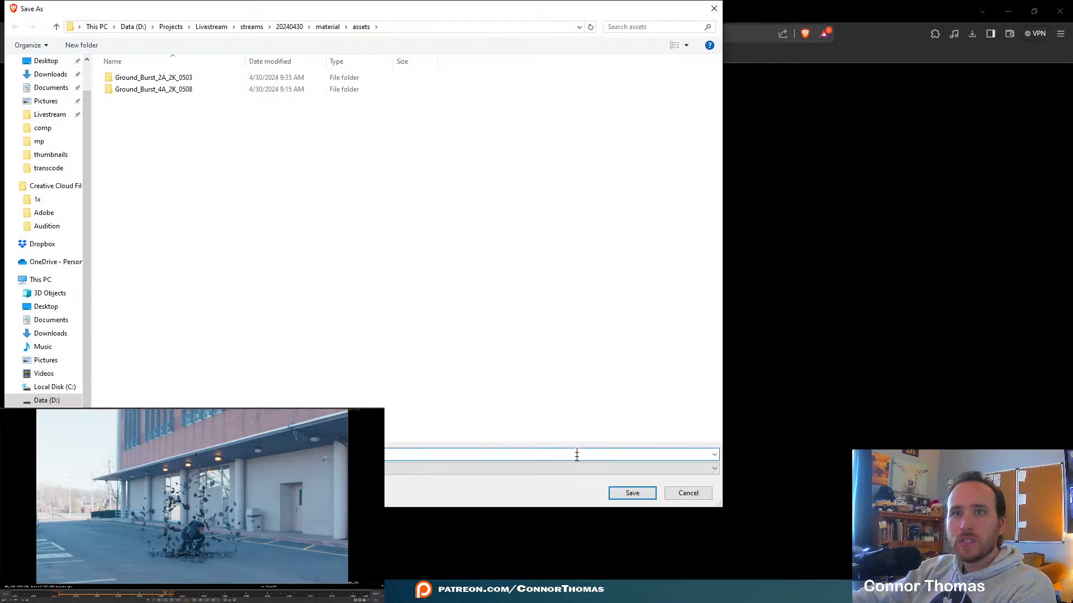
pyautogui.click(641, 496)
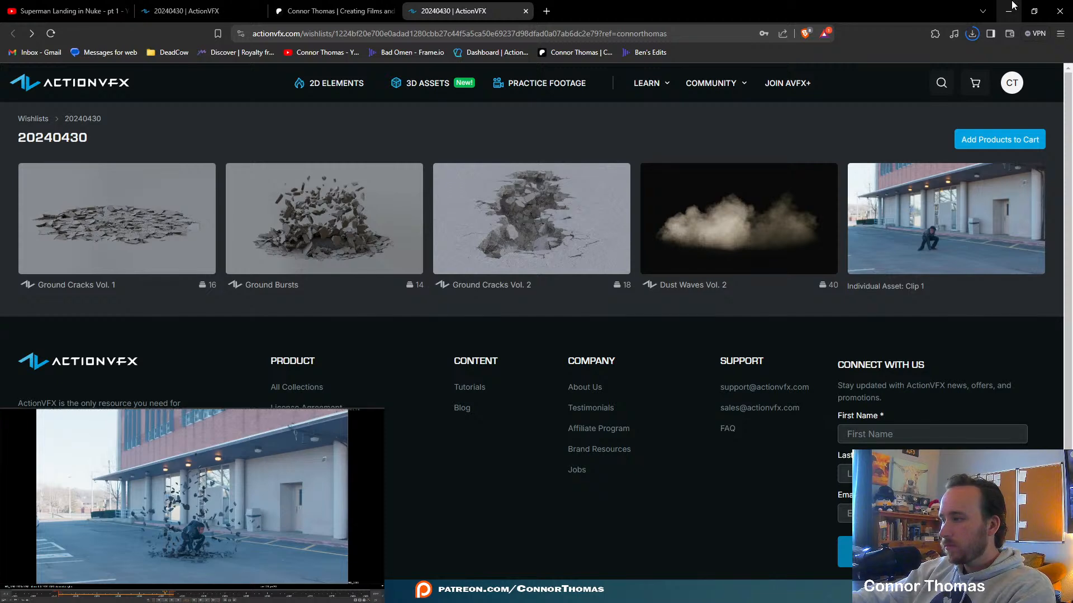
pyautogui.click(972, 35)
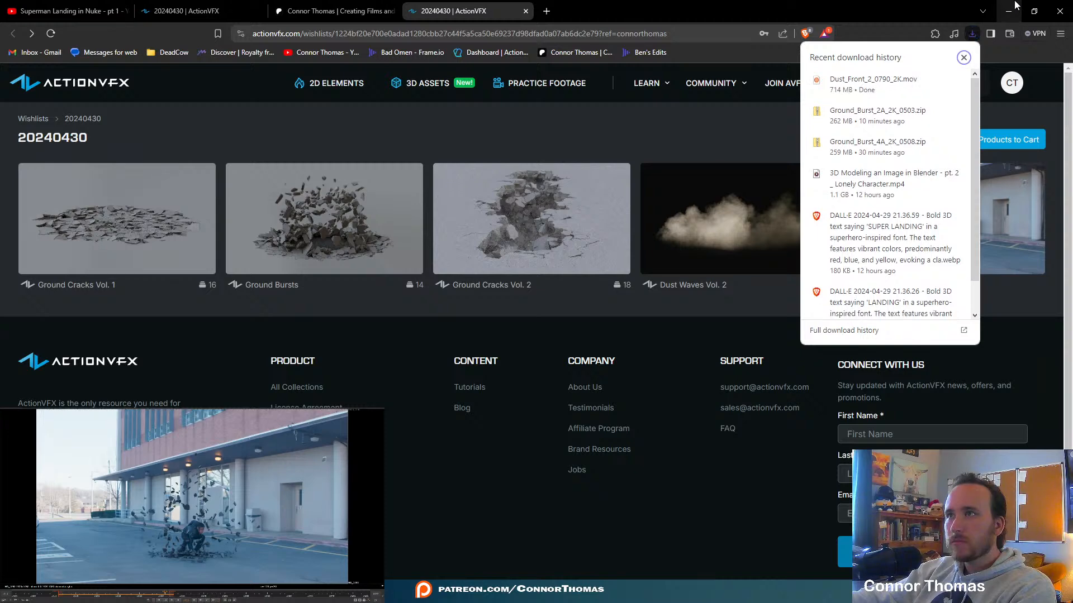
# Show the YouTube stream page, open the ActionVFX assets wishlist linked in its description, and minimise the browser.
pyautogui.click(57, 5)
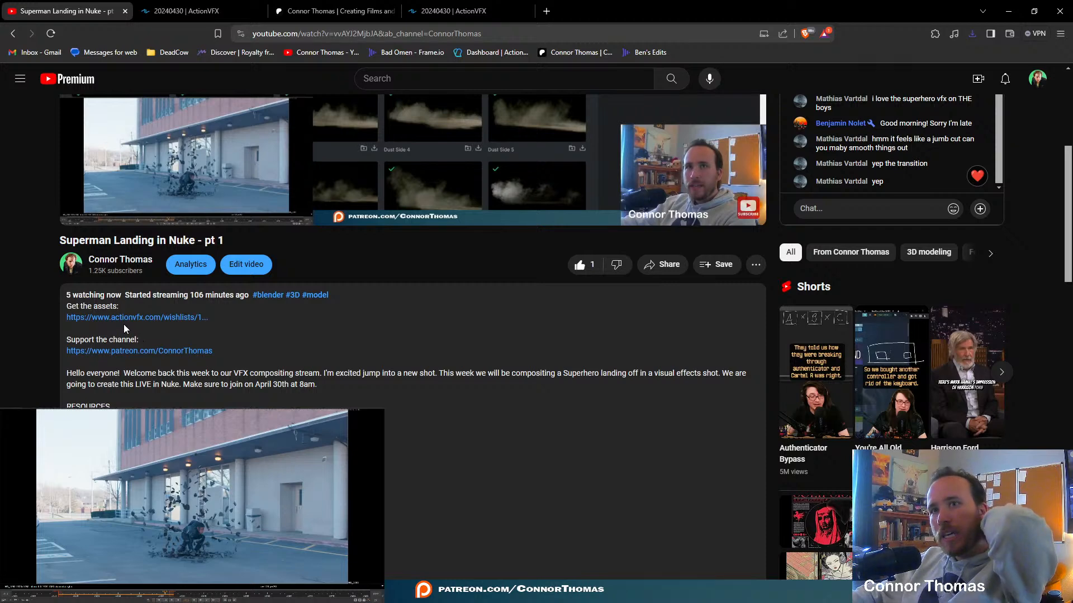
pyautogui.click(114, 318)
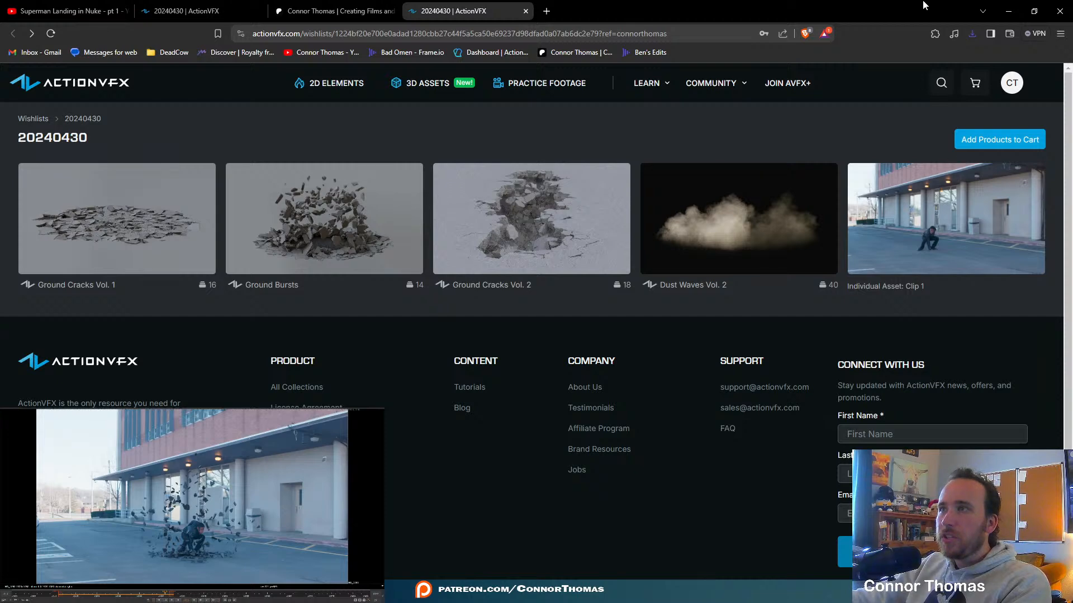
pyautogui.click(1008, 11)
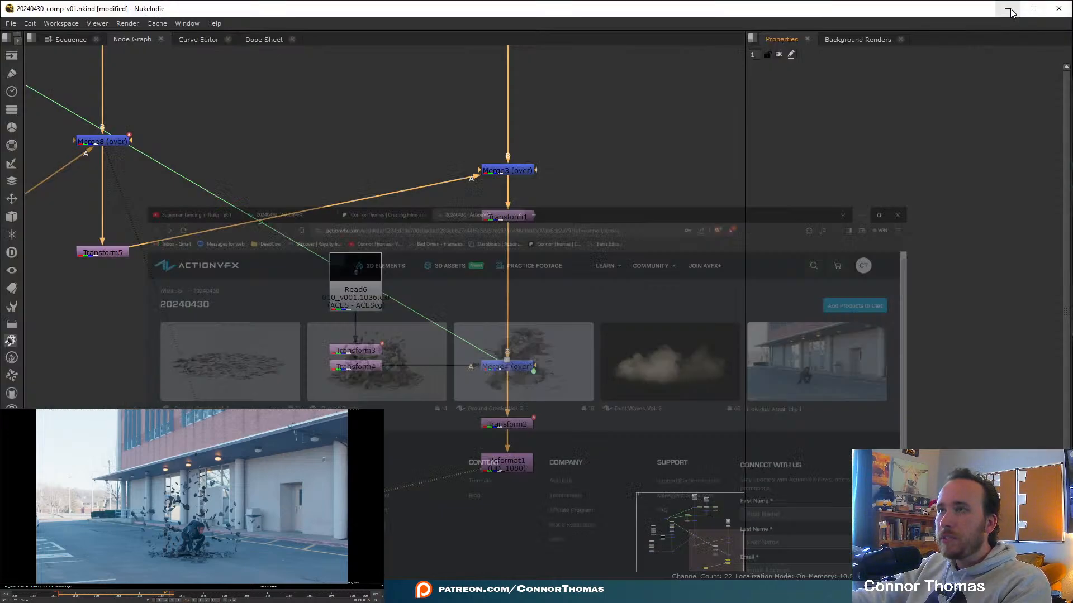
# Switch to File Explorer, open the assets folder, and bring Dust_Front_2_0790_2K.mov into Nuke's node graph.
pyautogui.hotkey('alt', 'Tab')
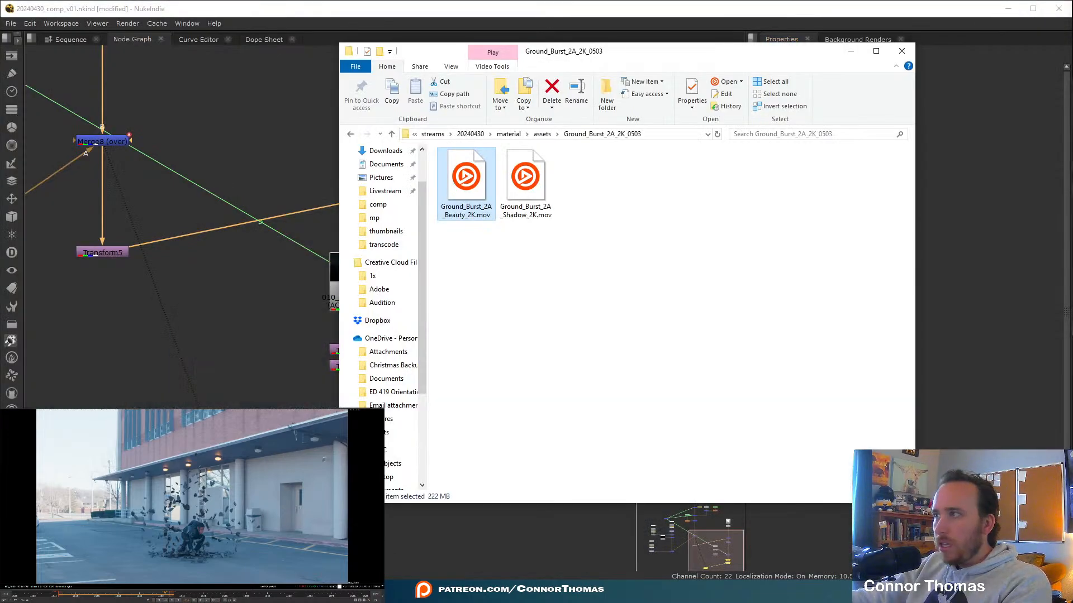
pyautogui.click(540, 136)
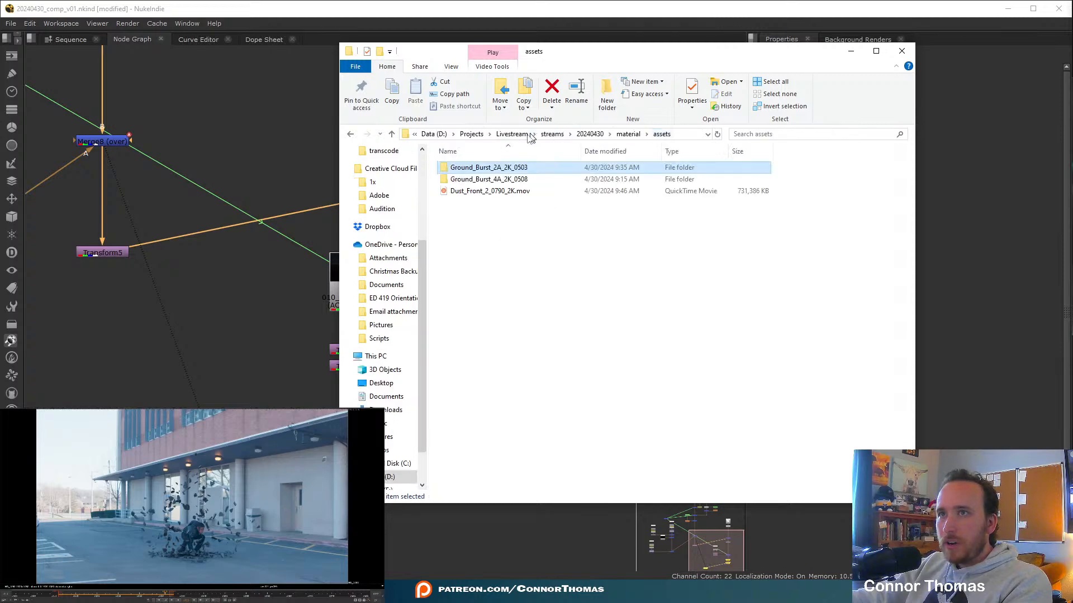
pyautogui.moveTo(464, 191); pyautogui.dragTo(259, 366)
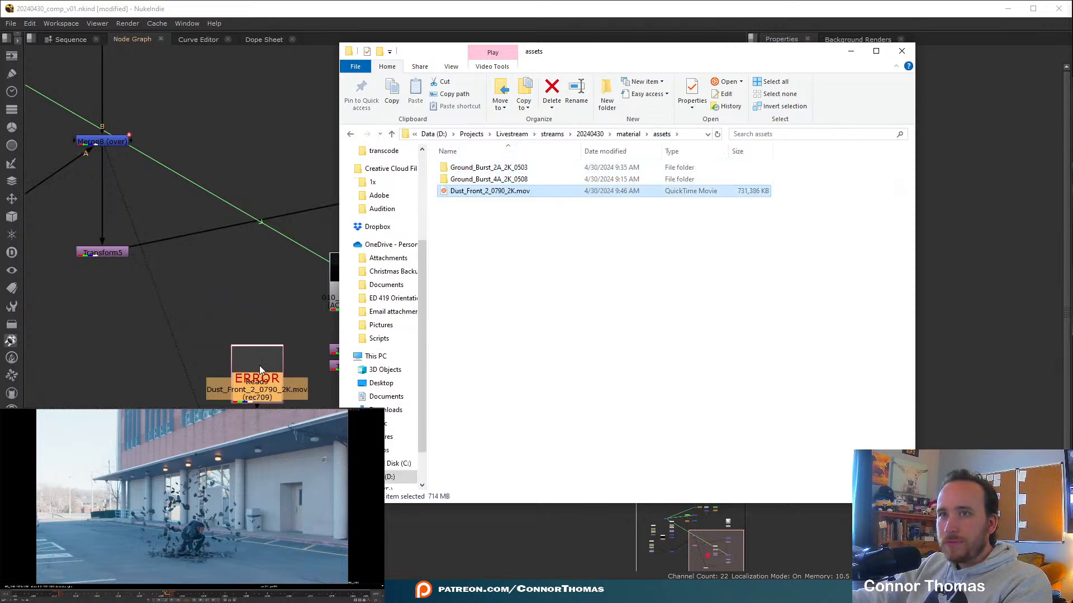
# Set the Dust Front 2 Read node's input transform to Output - Rec.709.
pyautogui.click(856, 224)
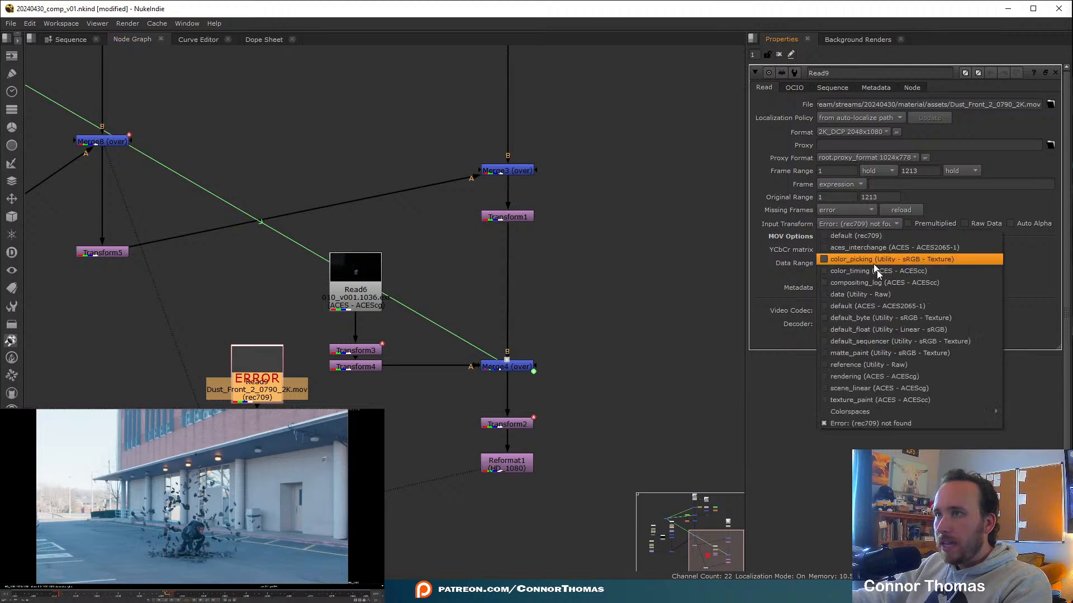
pyautogui.moveTo(925, 414)
pyautogui.moveTo(1028, 436)
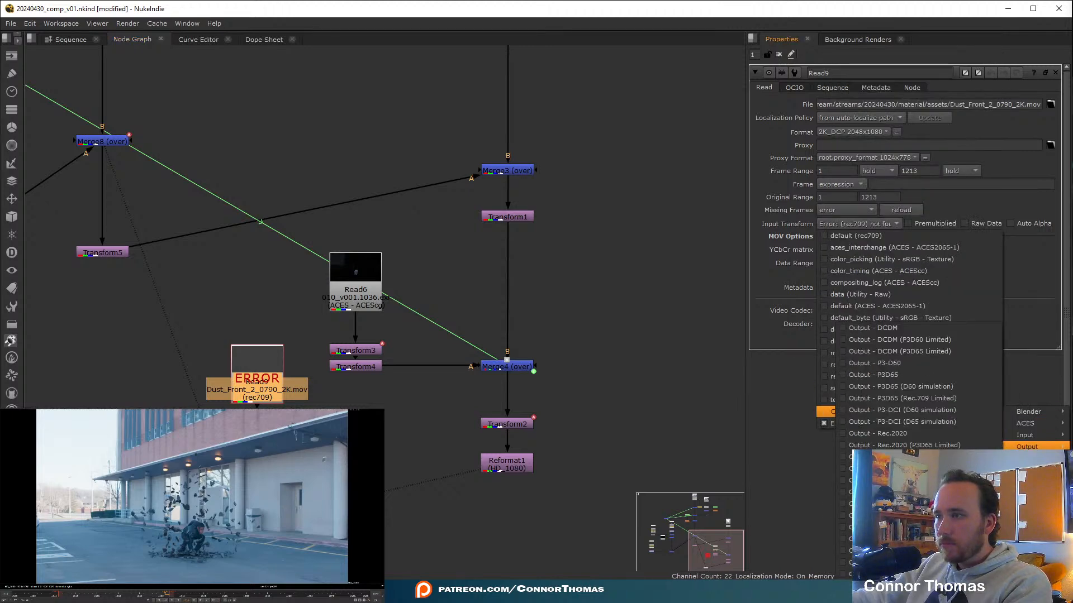
pyautogui.click(871, 469)
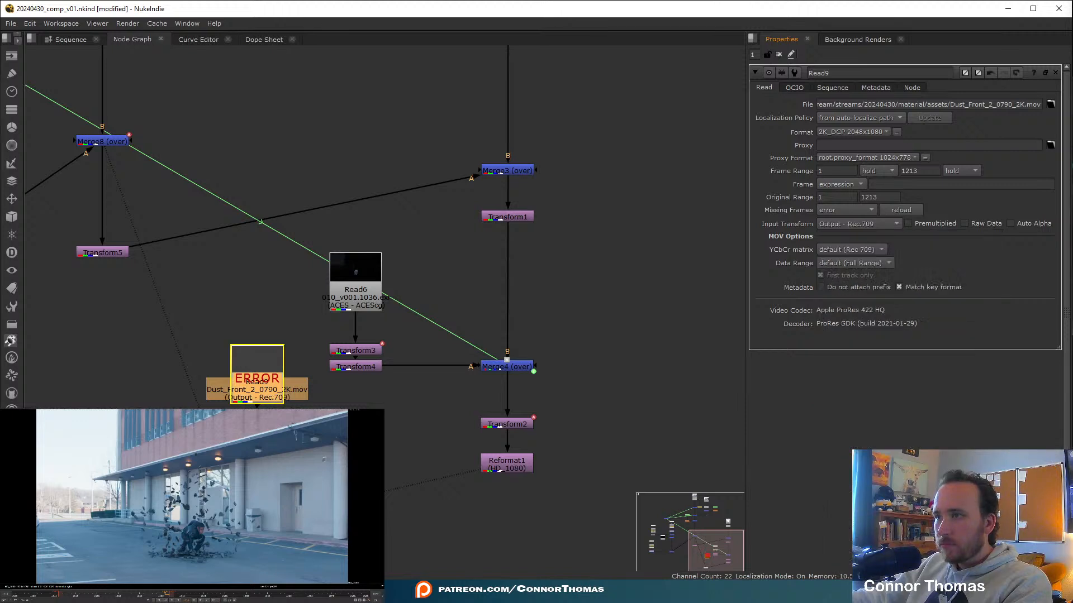
# Merge the dust clip into the main pipe between Merge4 and Transform2, and add a Transform after its Read node.
pyautogui.press('m')
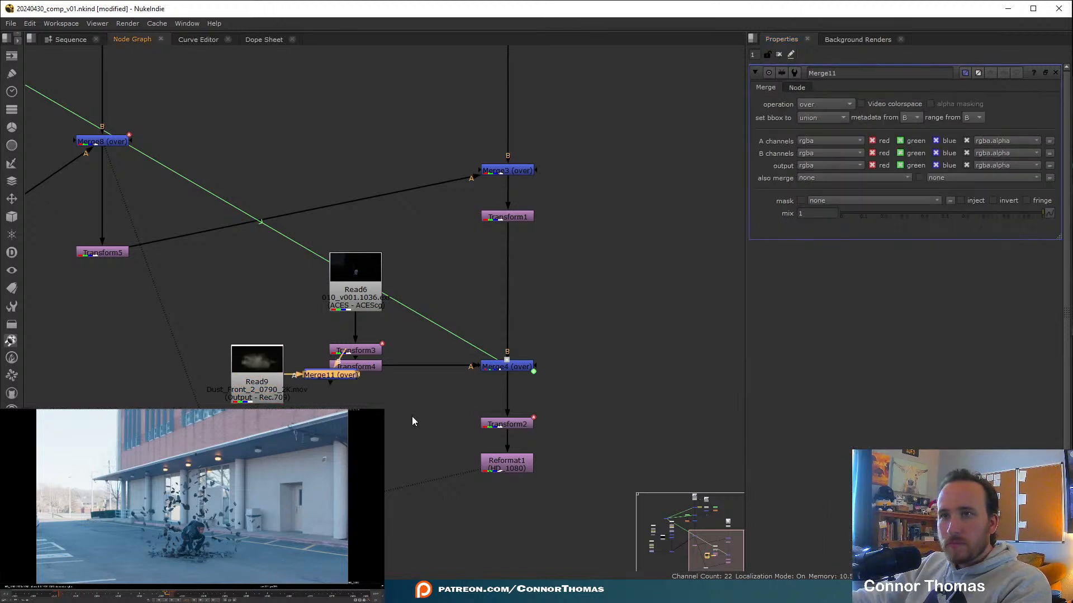
pyautogui.moveTo(330, 379); pyautogui.dragTo(515, 406)
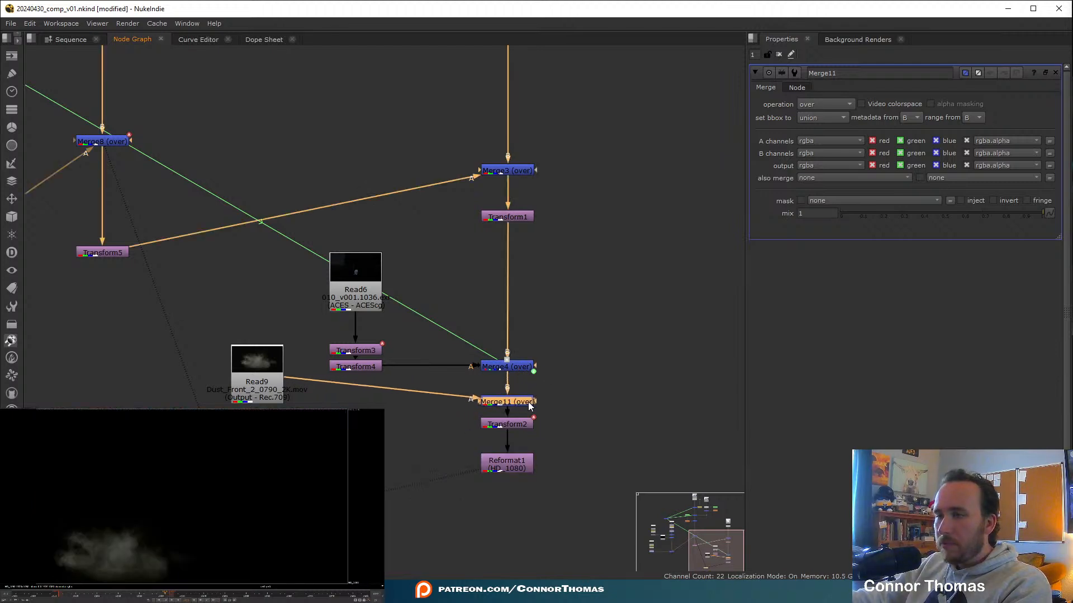
pyautogui.click(274, 394)
pyautogui.press('t')
pyautogui.moveTo(264, 382); pyautogui.dragTo(265, 335)
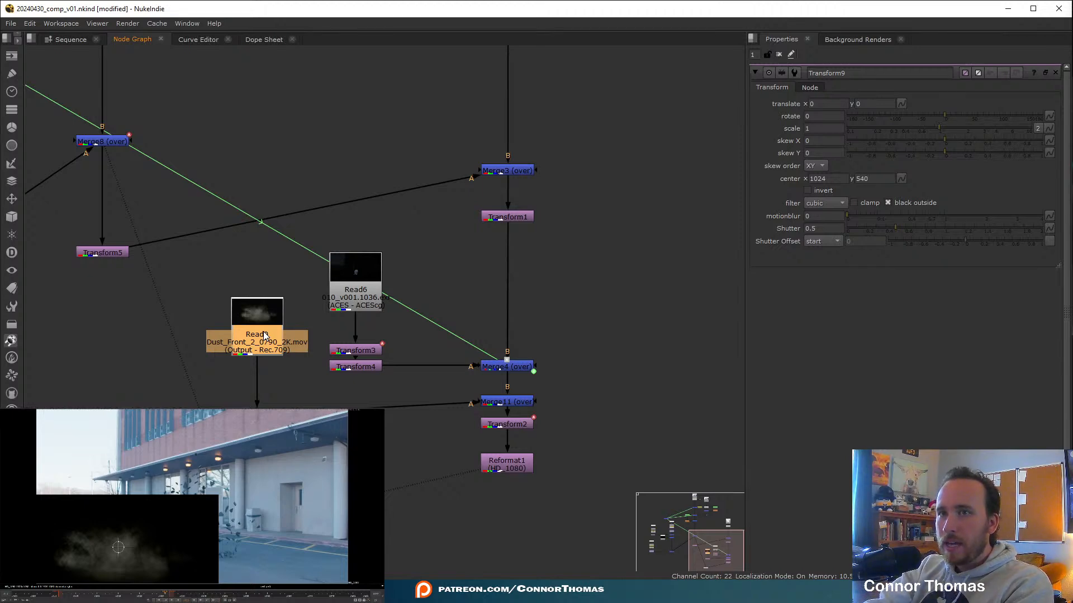
# Copy the TimeOffset and OFlow nodes from the Ground Burst beauty clip and insert them below the Dust Front 2 Read node.
pyautogui.moveTo(261, 168); pyautogui.dragTo(369, 296, button='middle')
pyautogui.scroll(-2, 369, 296)
pyautogui.moveTo(282, 180); pyautogui.dragTo(519, 240, button='middle')
pyautogui.click(314, 262)
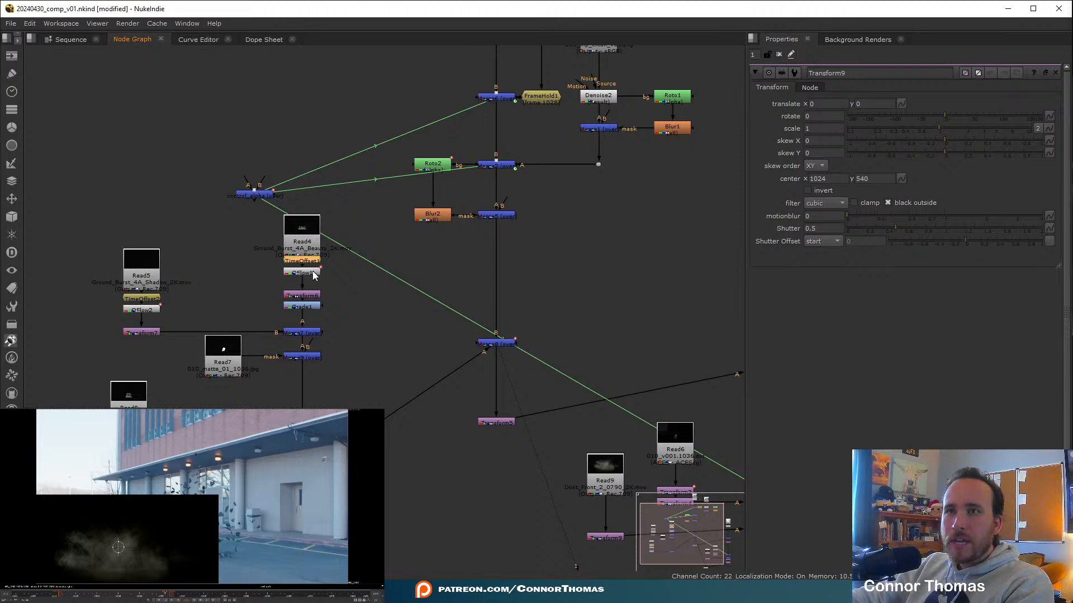
pyautogui.moveTo(533, 397); pyautogui.dragTo(319, 236, button='middle')
pyautogui.scroll(3, 438, 374)
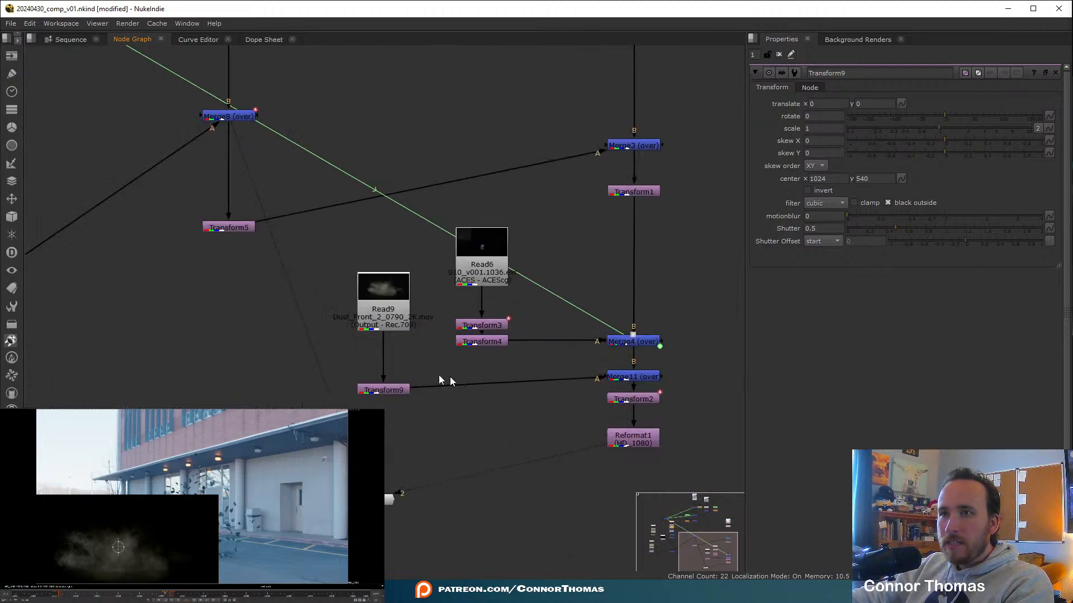
pyautogui.click(390, 301)
pyautogui.hotkey('ctrl', 'v')
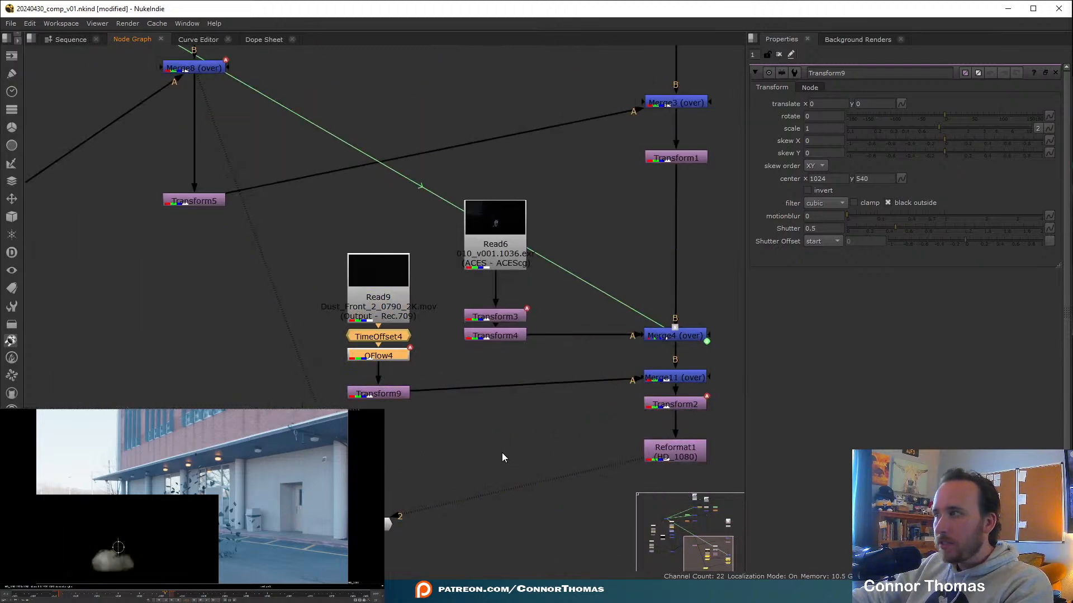
pyautogui.click(501, 453)
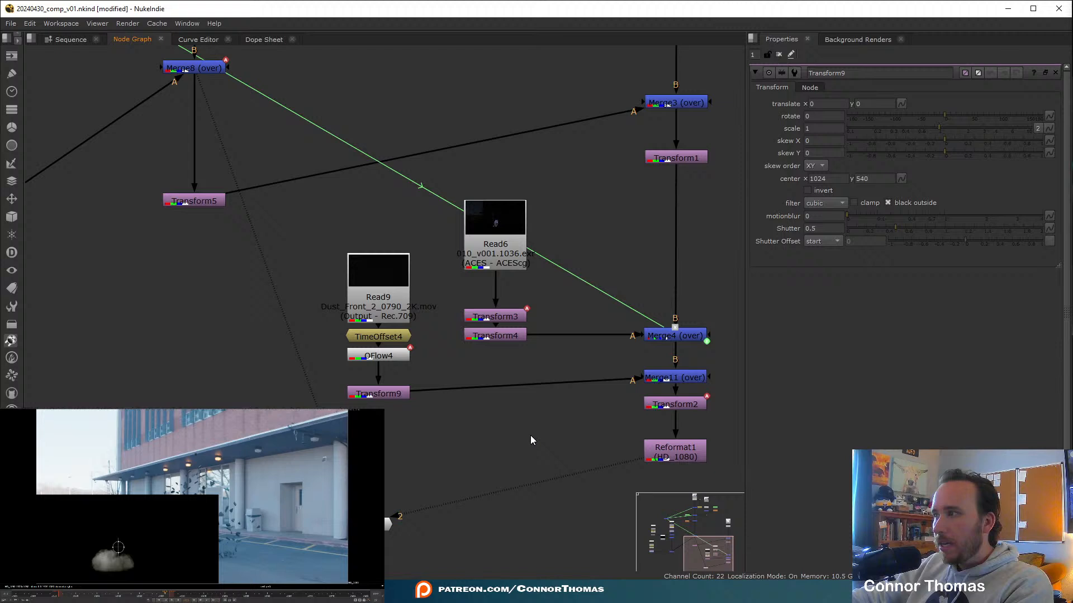
# Move the dust over the landing performer with Transform9, to a translate of about x 738, y 232.
pyautogui.click(398, 394)
pyautogui.moveTo(118, 547); pyautogui.dragTo(191, 524)
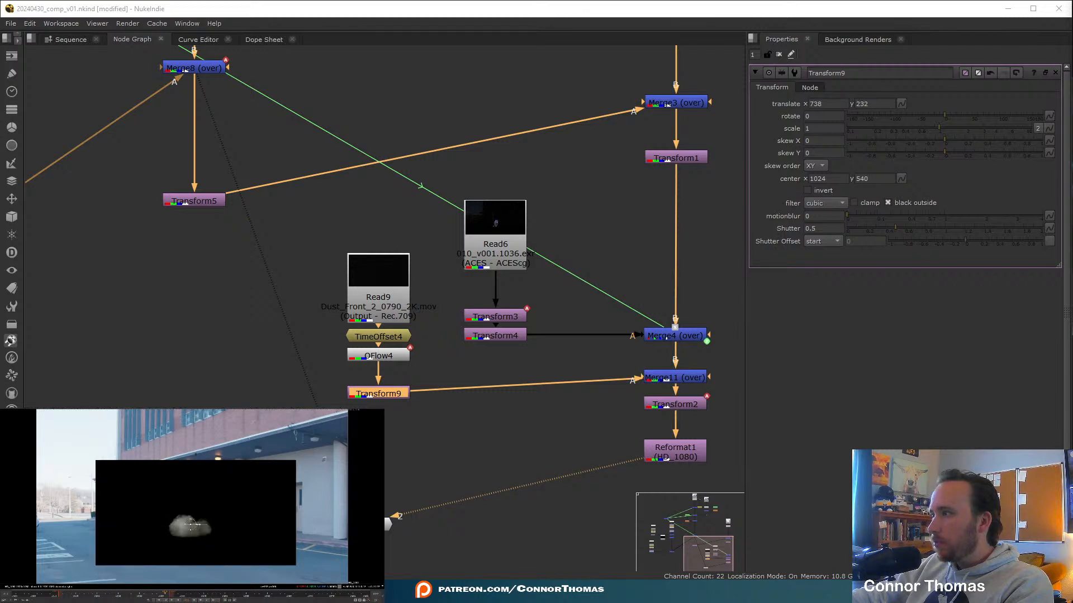
pyautogui.click(471, 424)
pyautogui.moveTo(543, 400); pyautogui.dragTo(480, 401, button='middle')
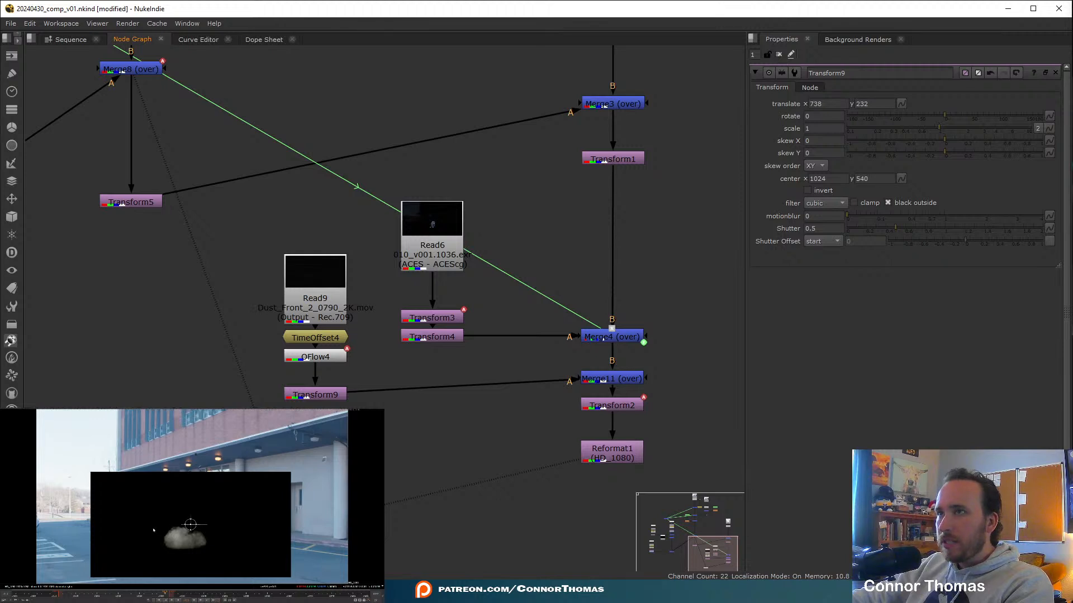
# Change the dust's Merge11 operation to plus.
pyautogui.doubleClick(615, 380)
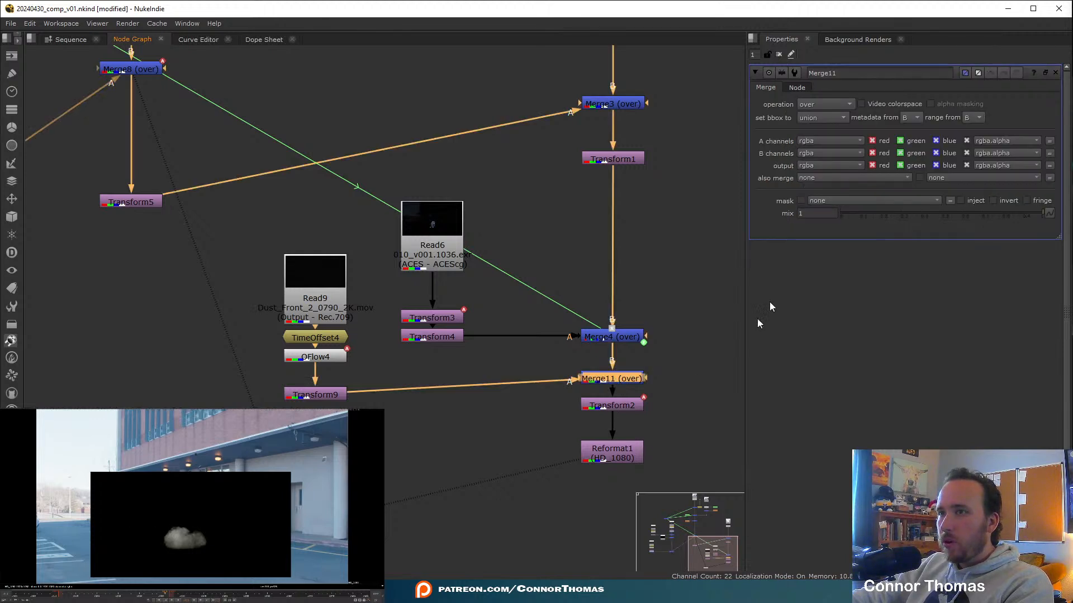
pyautogui.click(816, 103)
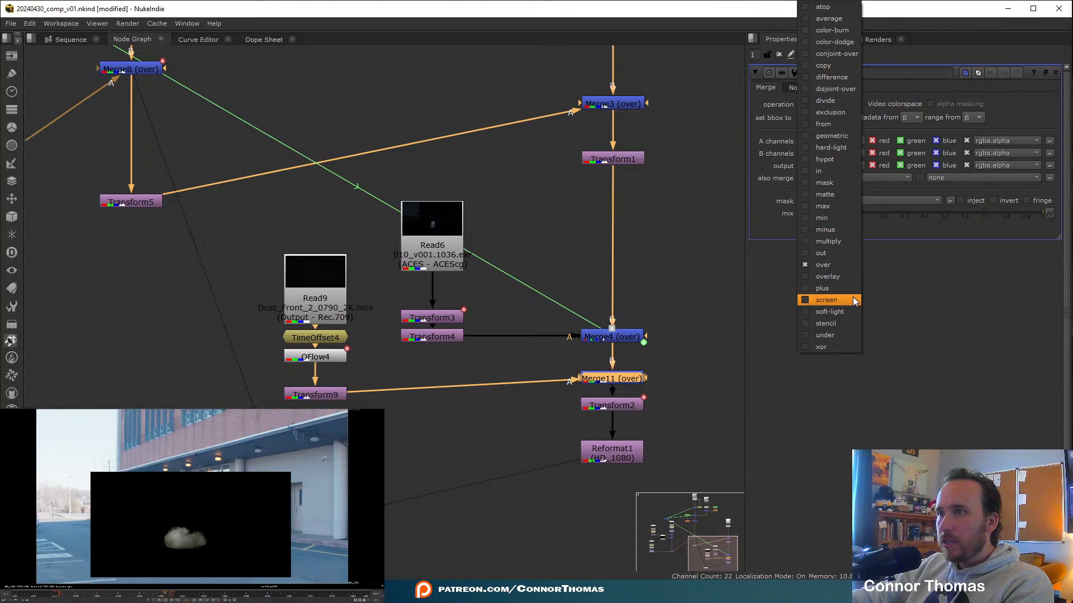
pyautogui.click(849, 289)
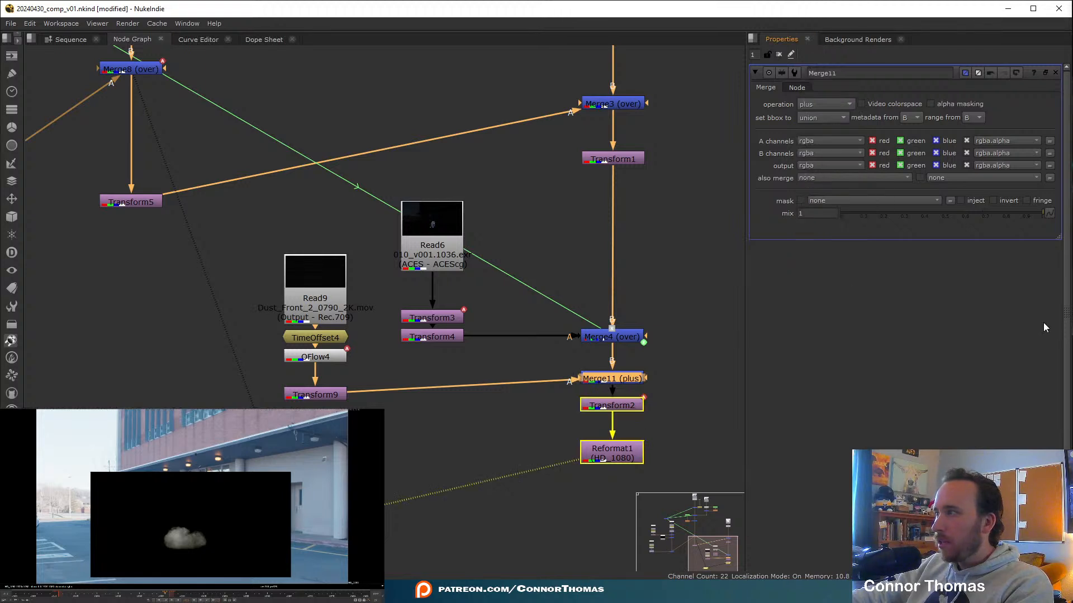
pyautogui.click(538, 410)
# Level Transform9 with Merge11, move the dust to about x 808, y 168, and scale it to 1.2.
pyautogui.moveTo(331, 397); pyautogui.dragTo(330, 382)
pyautogui.doubleClick(330, 381)
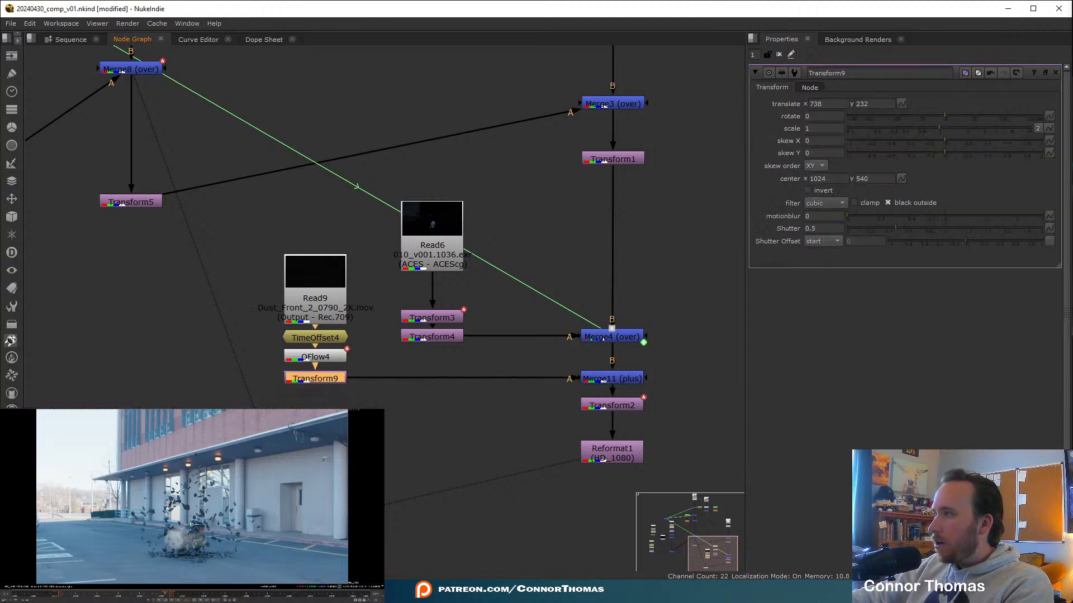
pyautogui.press('1')
pyautogui.moveTo(196, 526); pyautogui.dragTo(197, 528)
pyautogui.hotkey('ctrl', 'z')
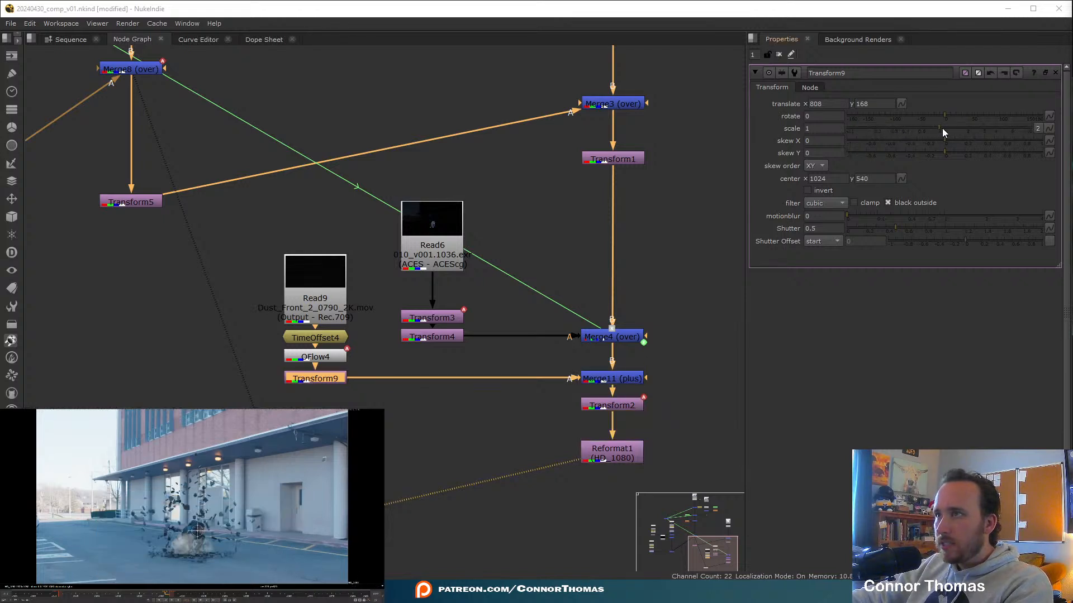
pyautogui.moveTo(941, 128); pyautogui.dragTo(947, 127)
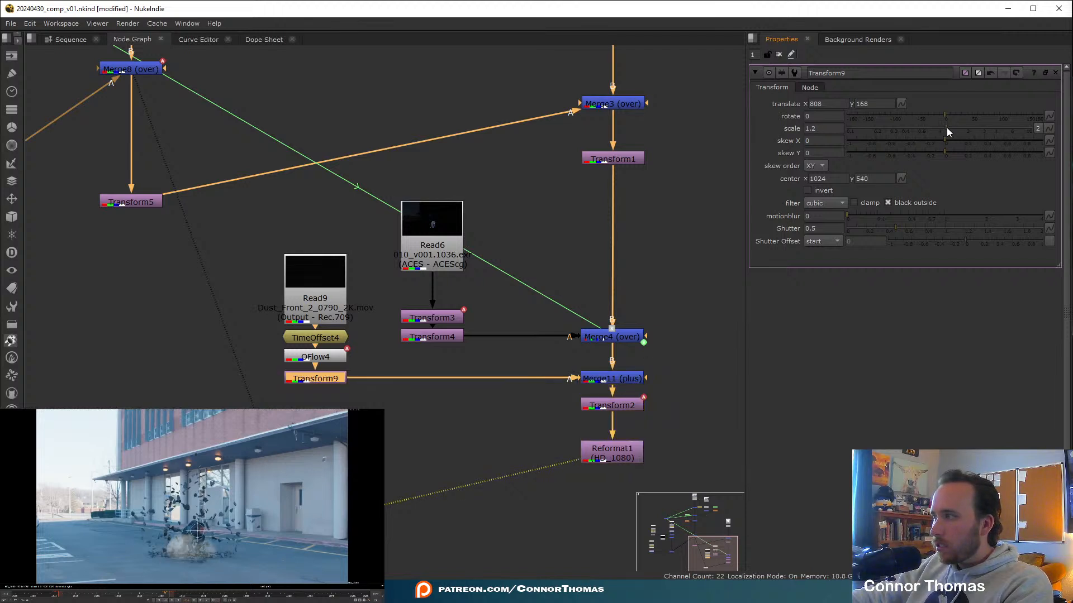
pyautogui.click(416, 432)
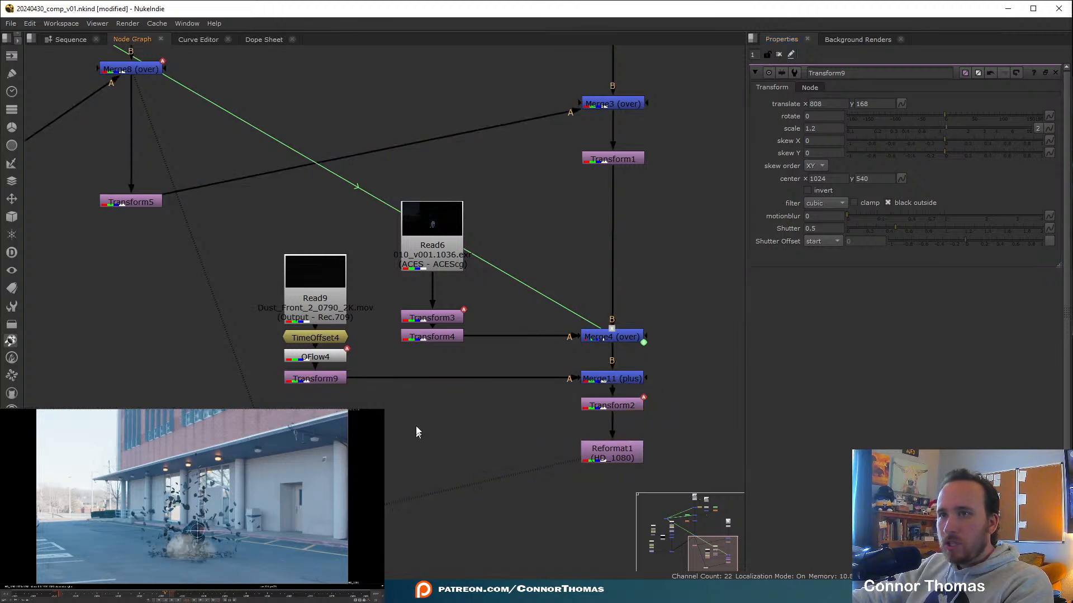
# Check the frame offset in TimeOffset4 and the retiming settings in OFlow4 for the dust clip.
pyautogui.doubleClick(329, 337)
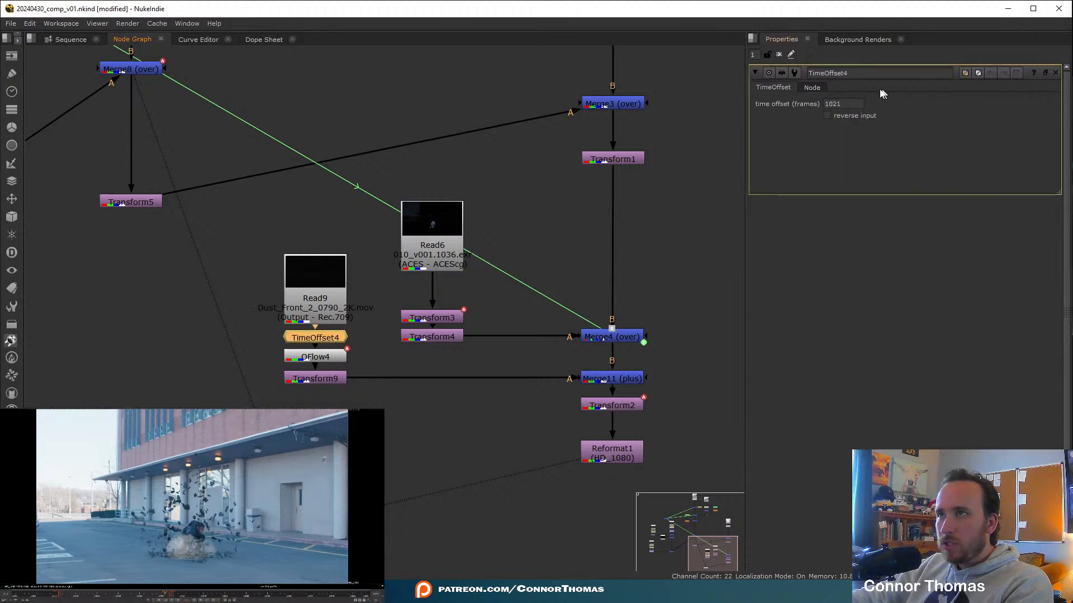
pyautogui.click(835, 104)
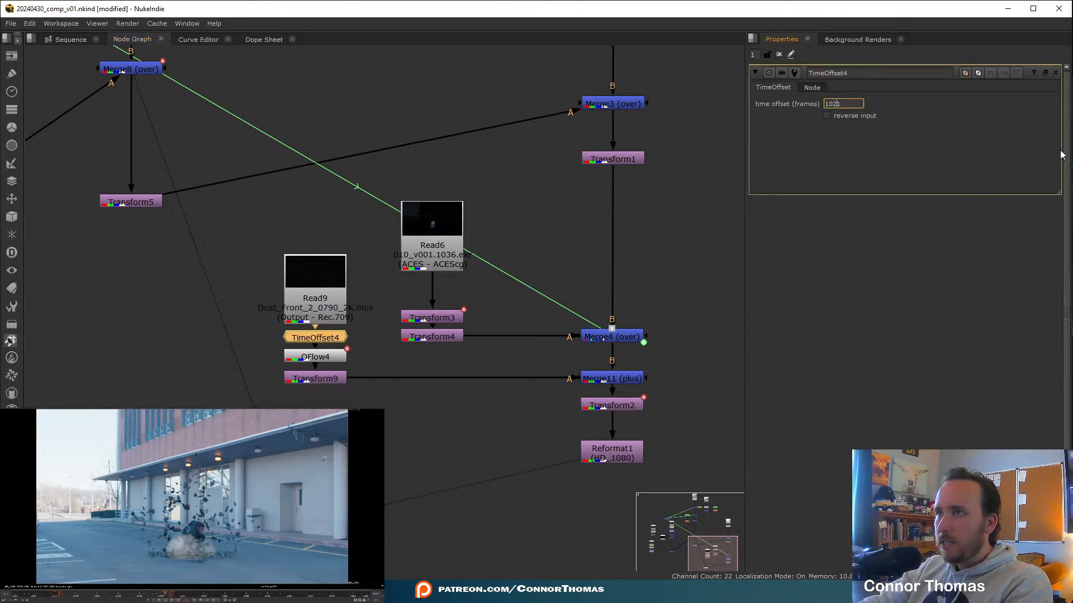
pyautogui.click(779, 54)
pyautogui.doubleClick(321, 360)
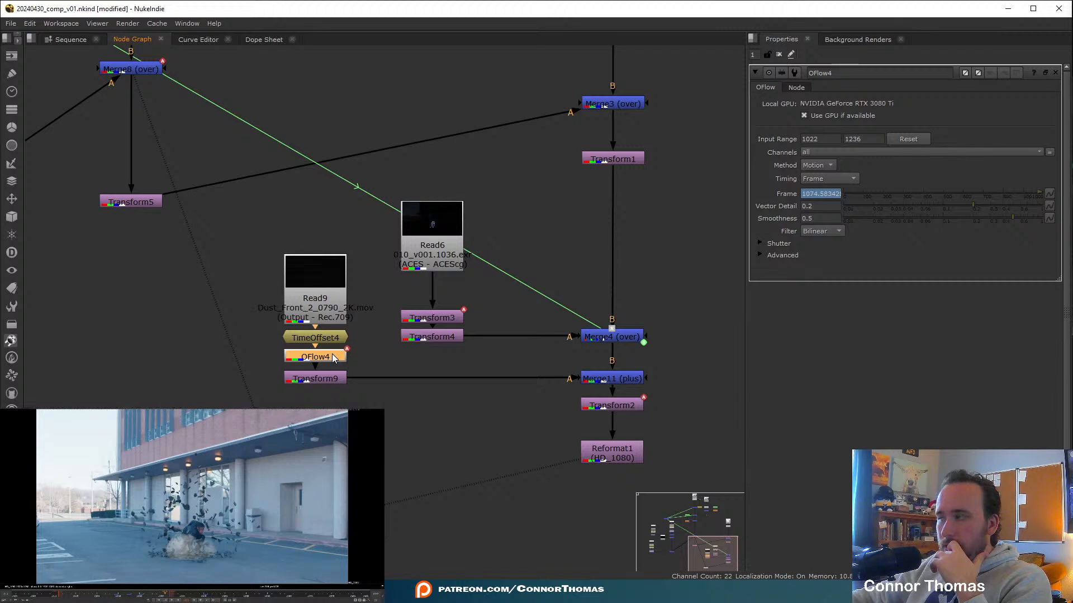
# Scale the dust to 1.36 in Transform9 and reposition it at about x 824, y 214.
pyautogui.doubleClick(330, 378)
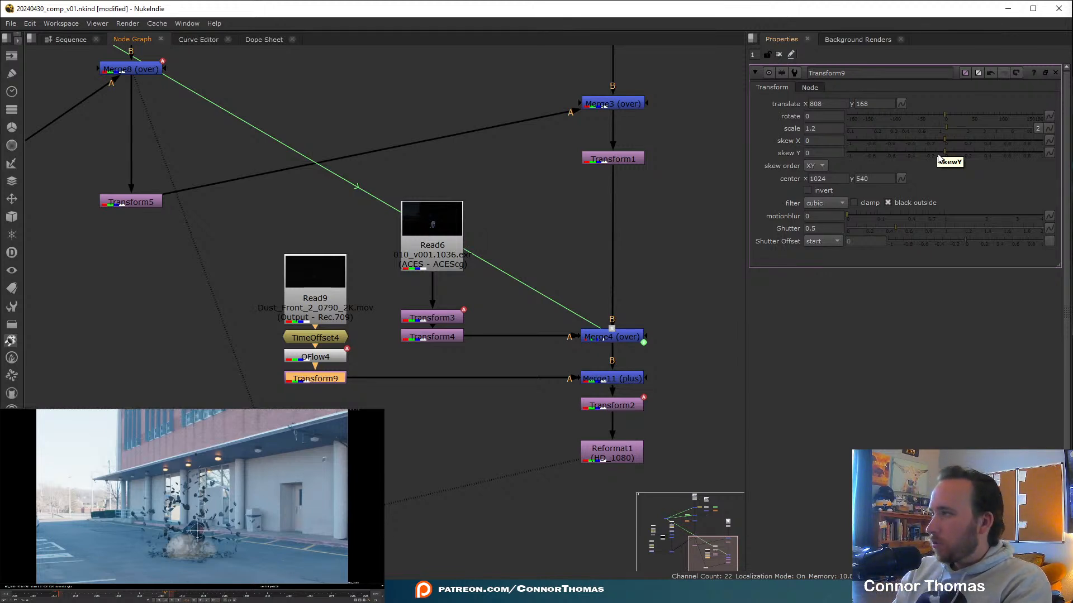
pyautogui.click(951, 129)
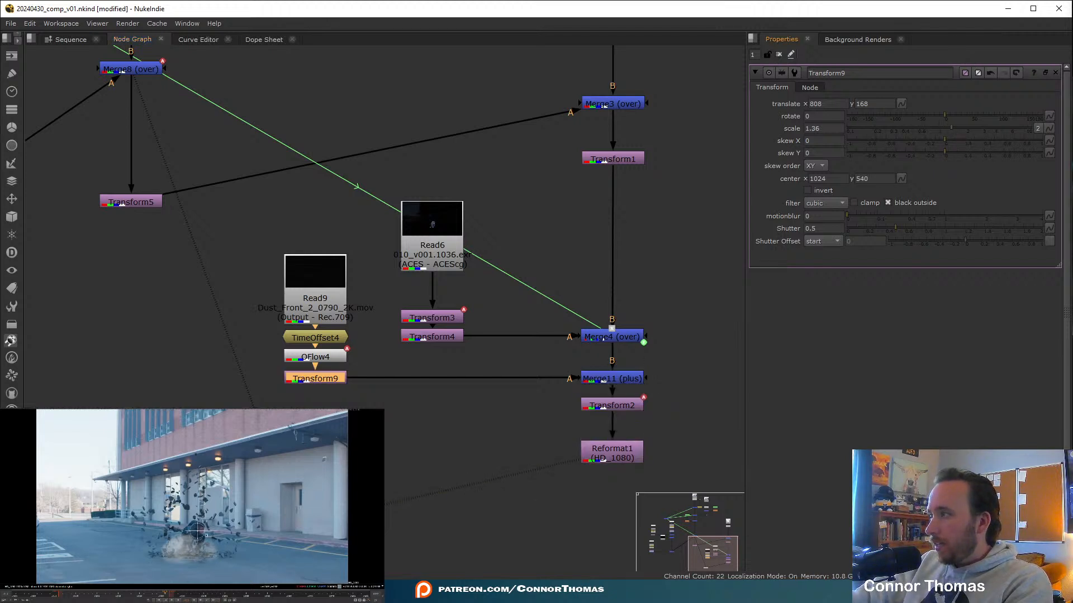
pyautogui.moveTo(197, 531); pyautogui.dragTo(199, 527)
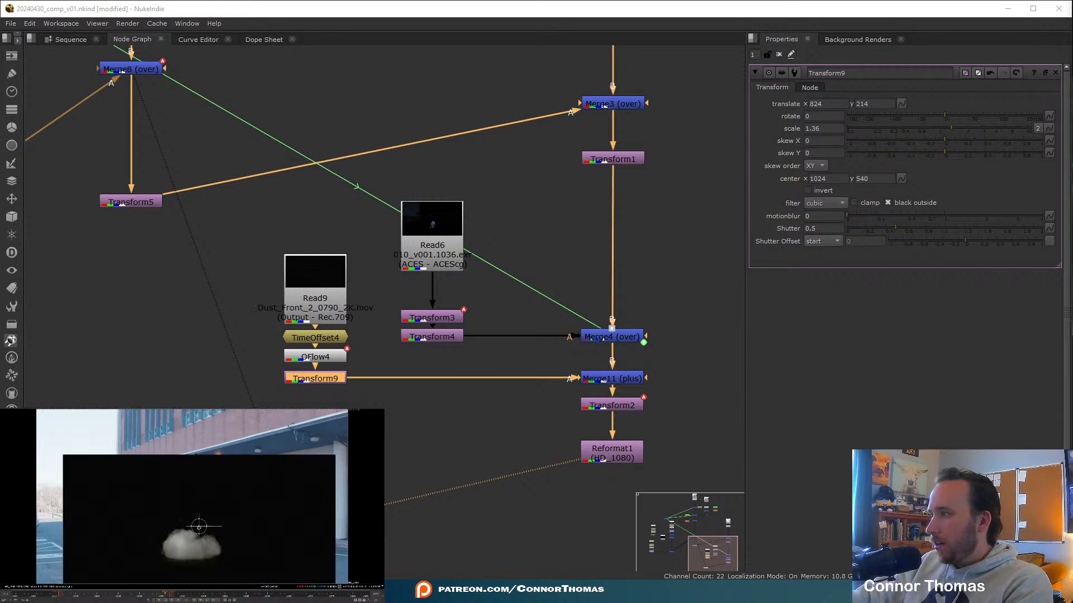
pyautogui.click(778, 55)
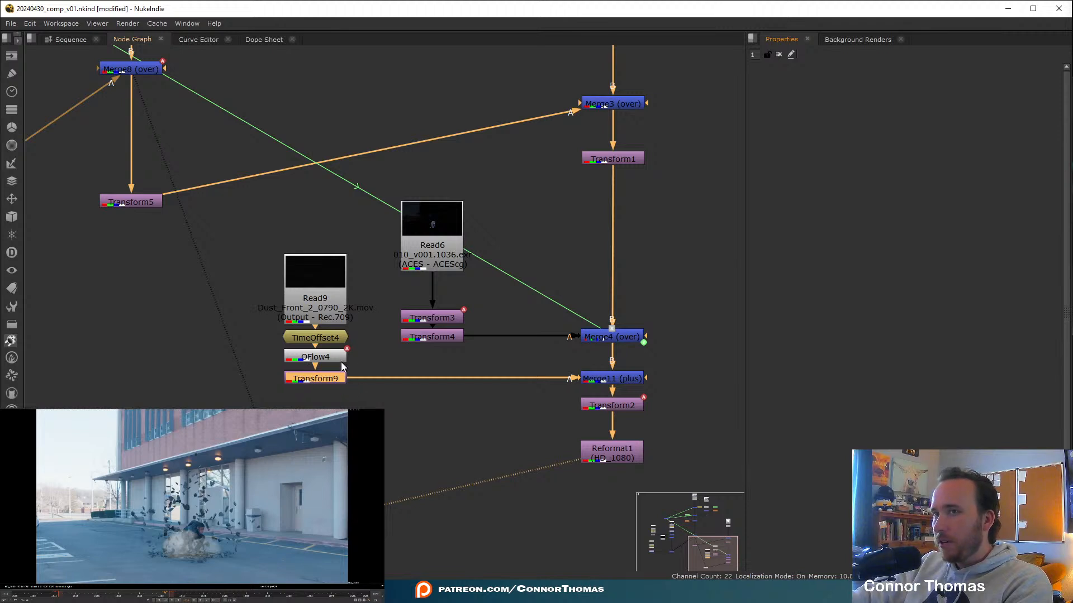
# Shift the dust's Read, TimeOffset and OFlow nodes upward and insert a Grade node between OFlow4 and Transform9.
pyautogui.moveTo(312, 309); pyautogui.dragTo(312, 270)
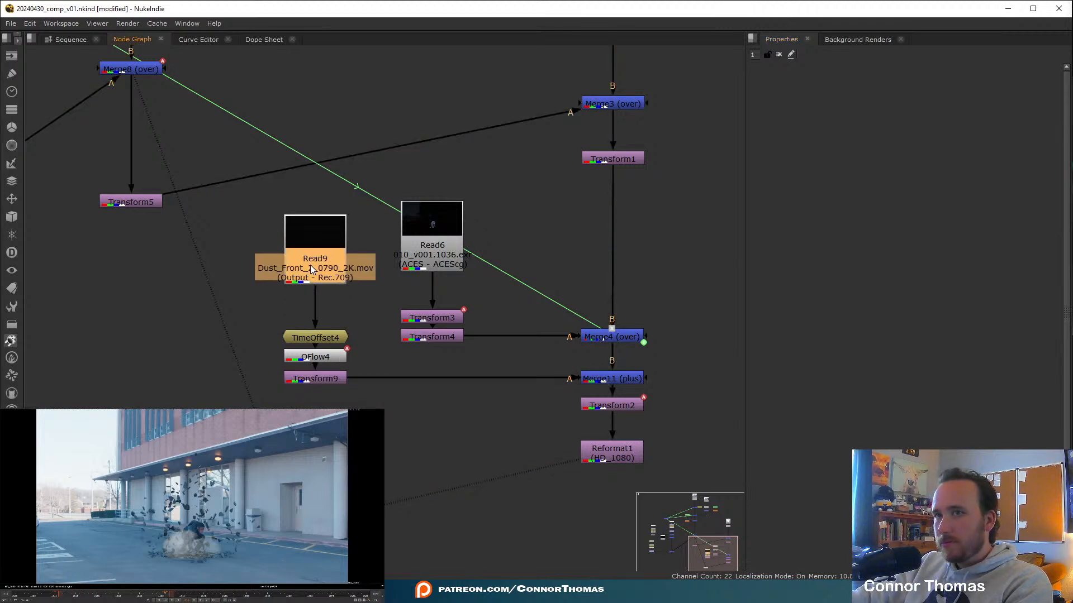
pyautogui.moveTo(318, 339); pyautogui.dragTo(318, 300)
pyautogui.moveTo(317, 362); pyautogui.dragTo(323, 323)
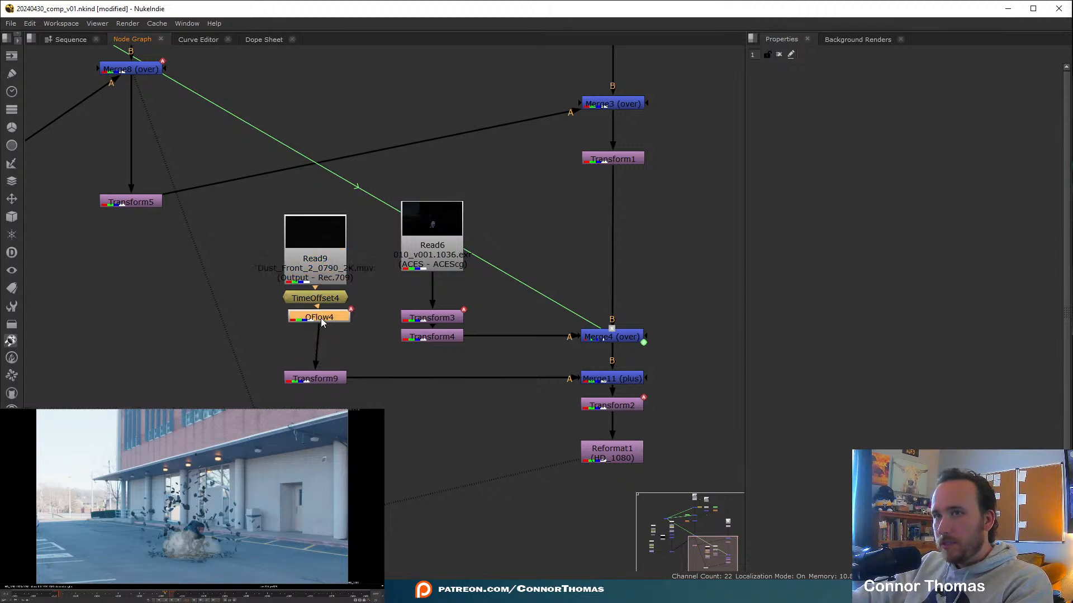
pyautogui.press('g')
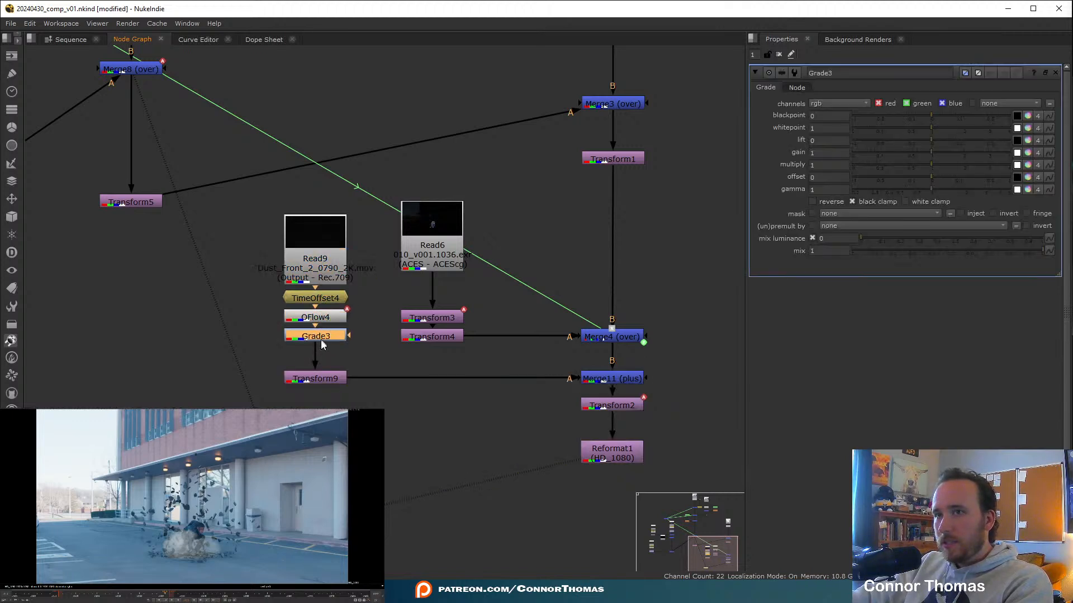
# View the Grade node's output, sample its whitepoint from the bright centre of the dust cloud, and inspect the graded dust.
pyautogui.press('1')
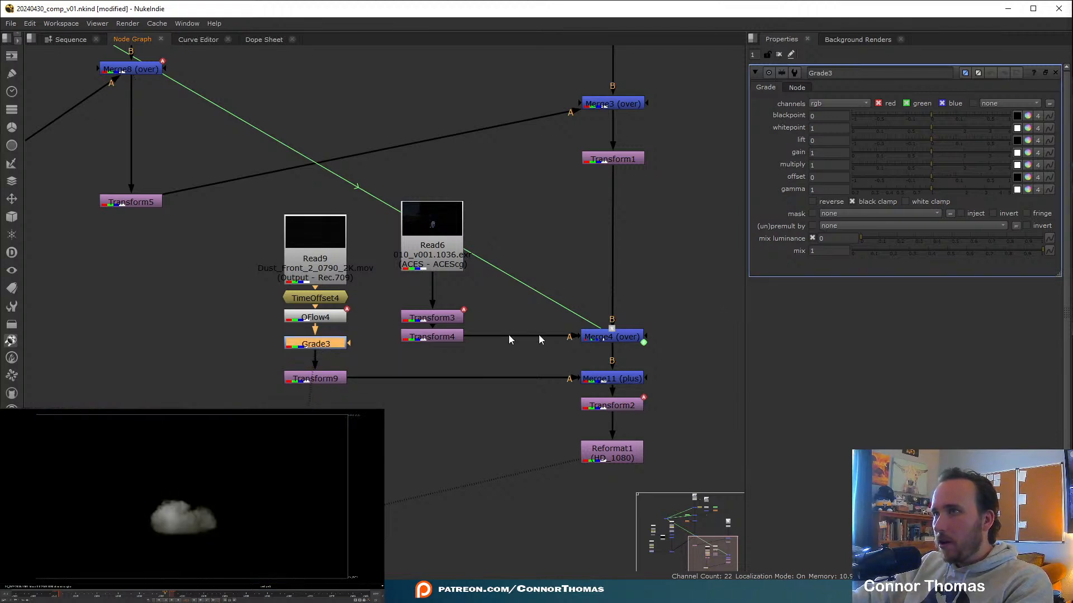
pyautogui.click(1018, 129)
pyautogui.scroll(8, 167, 511)
pyautogui.keyDown('ctrl'); pyautogui.click(190, 512); pyautogui.keyUp('ctrl')
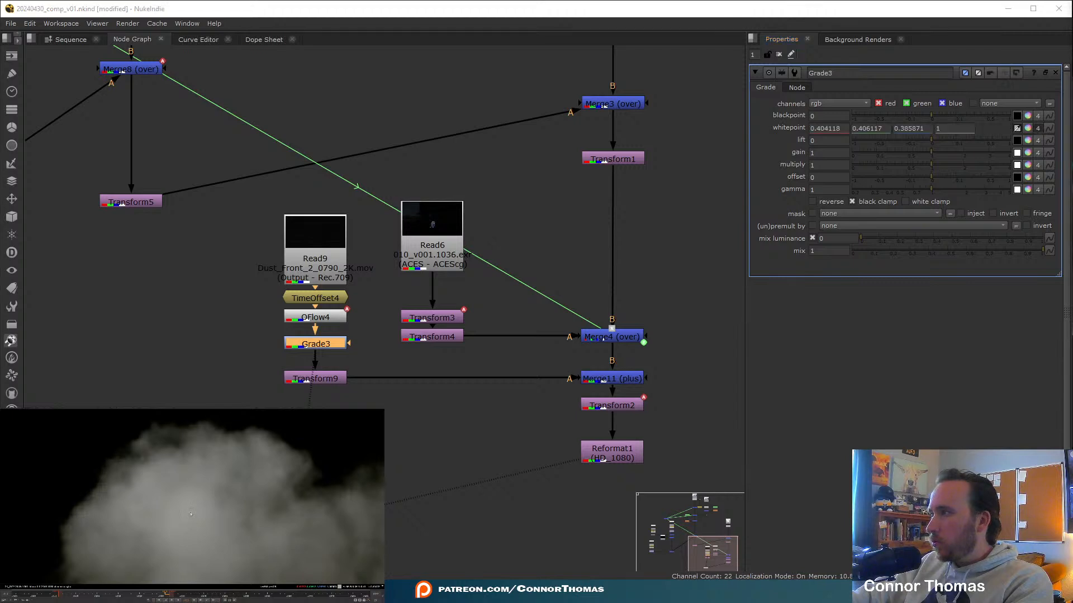
pyautogui.click(778, 54)
pyautogui.press('f')
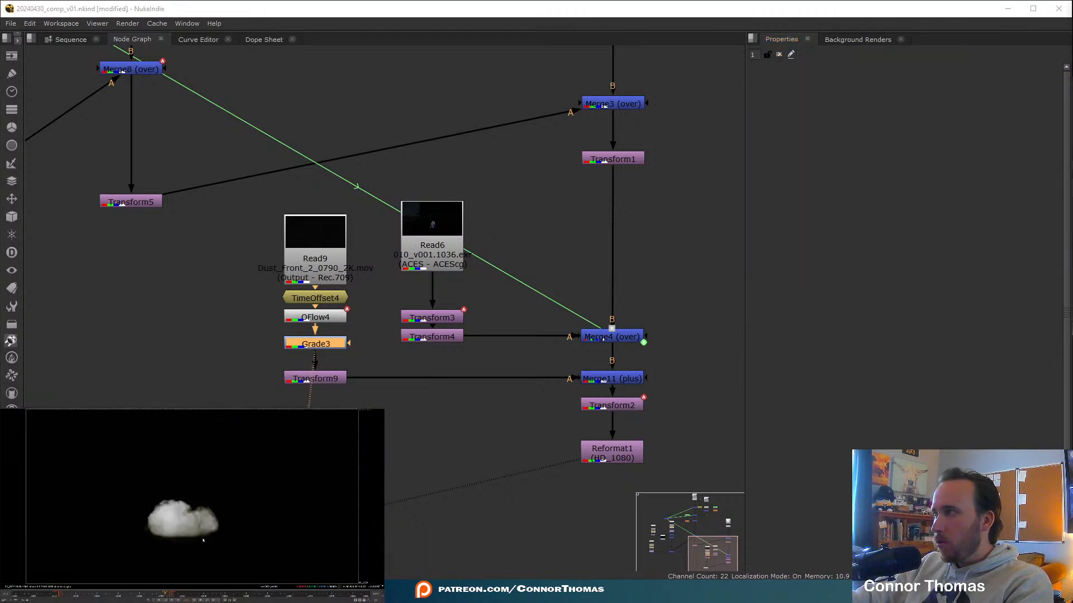
pyautogui.scroll(4, 203, 540)
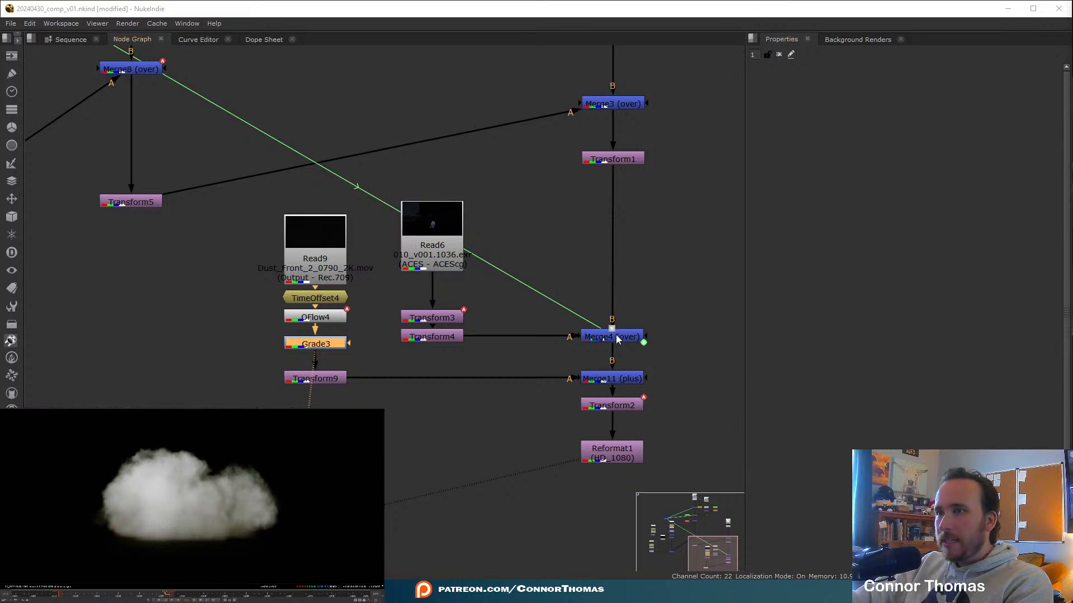
# View Merge4's output and fit the whole composite without the dust in the viewer.
pyautogui.click(615, 337)
pyautogui.press('1')
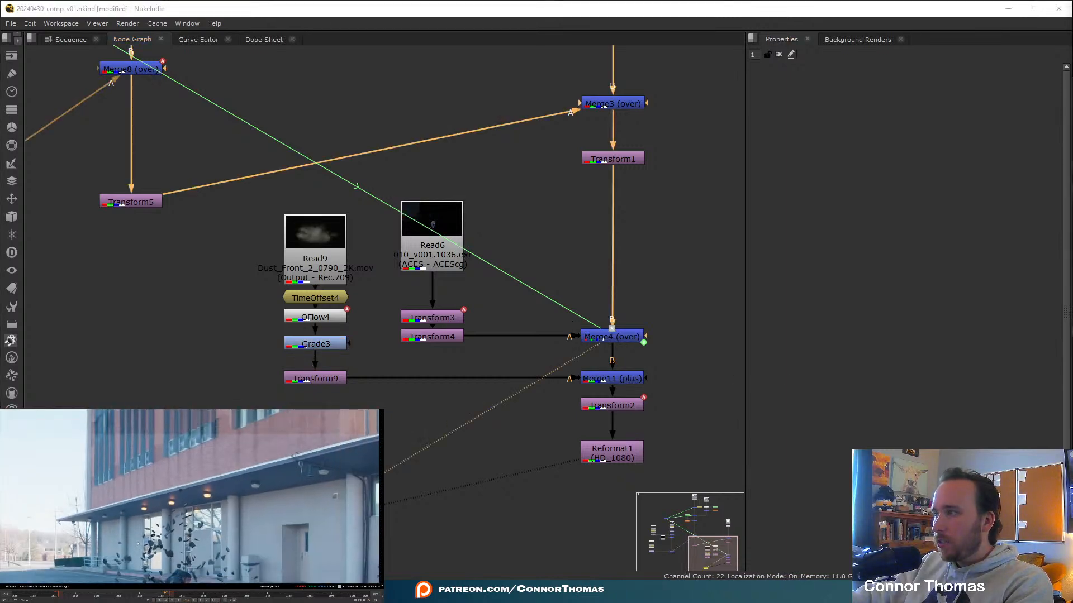
pyautogui.press('f')
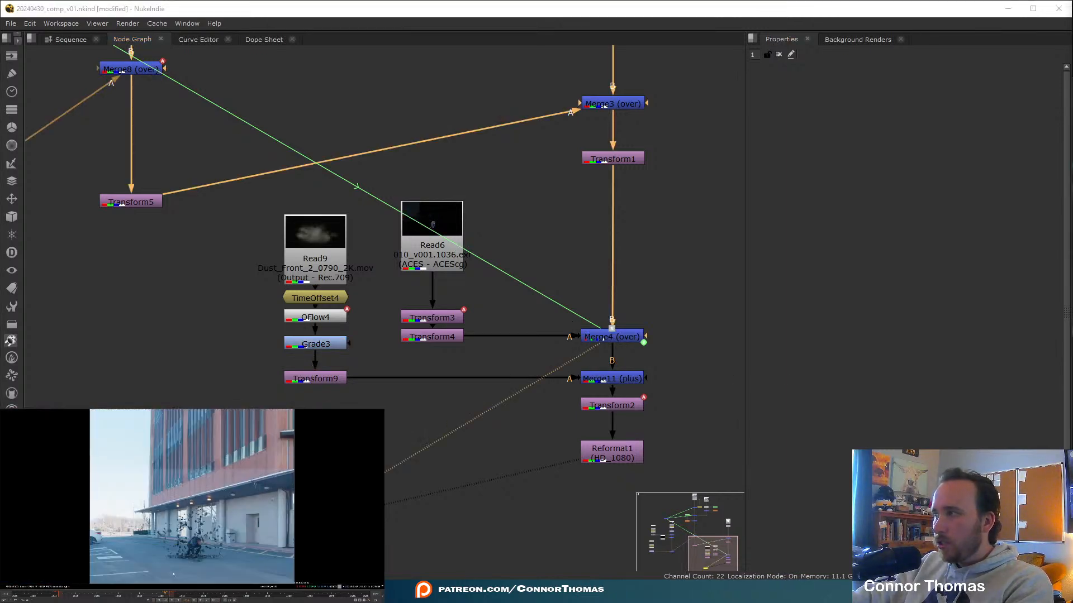
# View Merge11's output and inspect closely how the graded dust sits over the crouching hero and flying debris.
pyautogui.click(611, 384)
pyautogui.press('1')
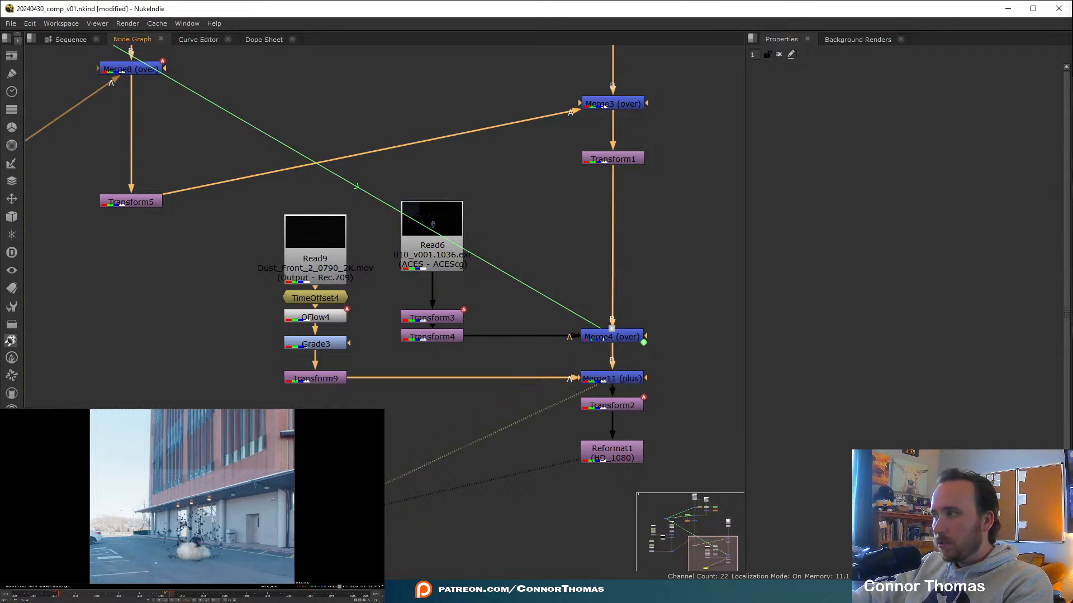
pyautogui.scroll(6, 159, 559)
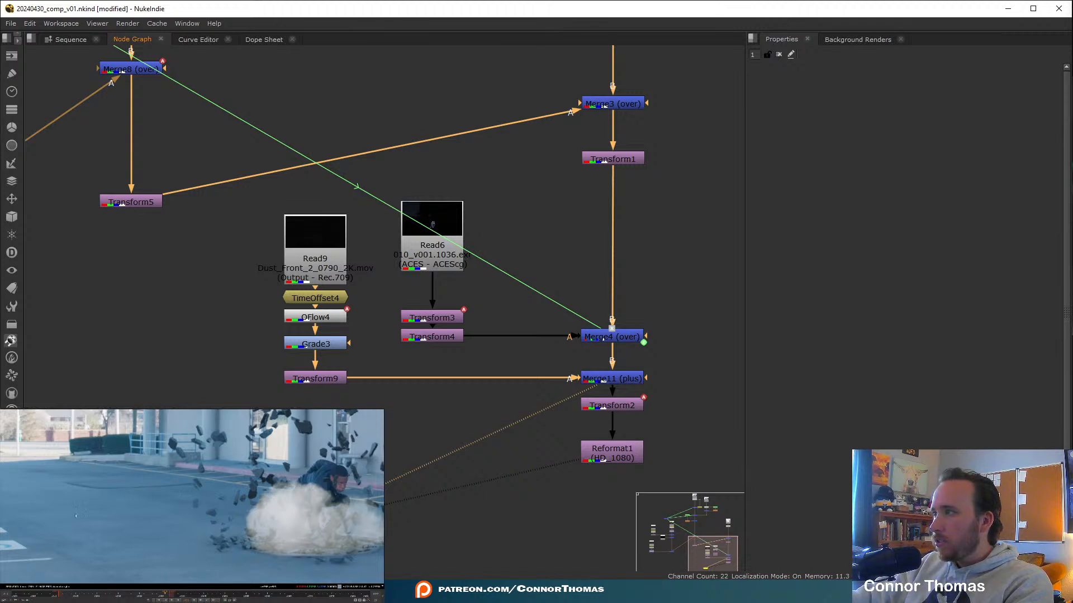
pyautogui.moveTo(24, 487); pyautogui.dragTo(137, 516, button='middle')
pyautogui.scroll(5, 140, 502)
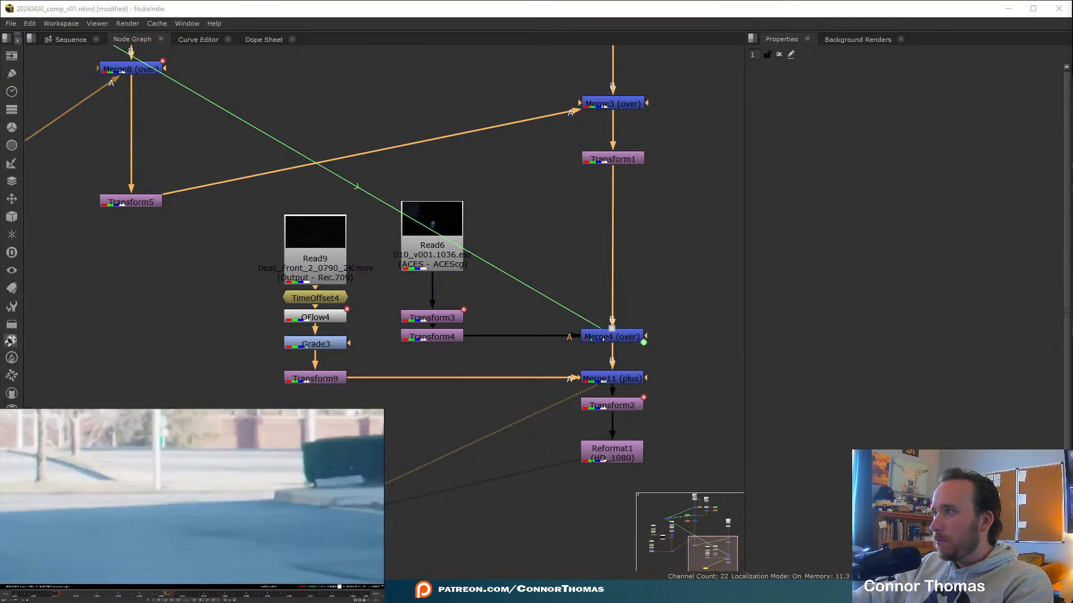
pyautogui.scroll(-5, 187, 507)
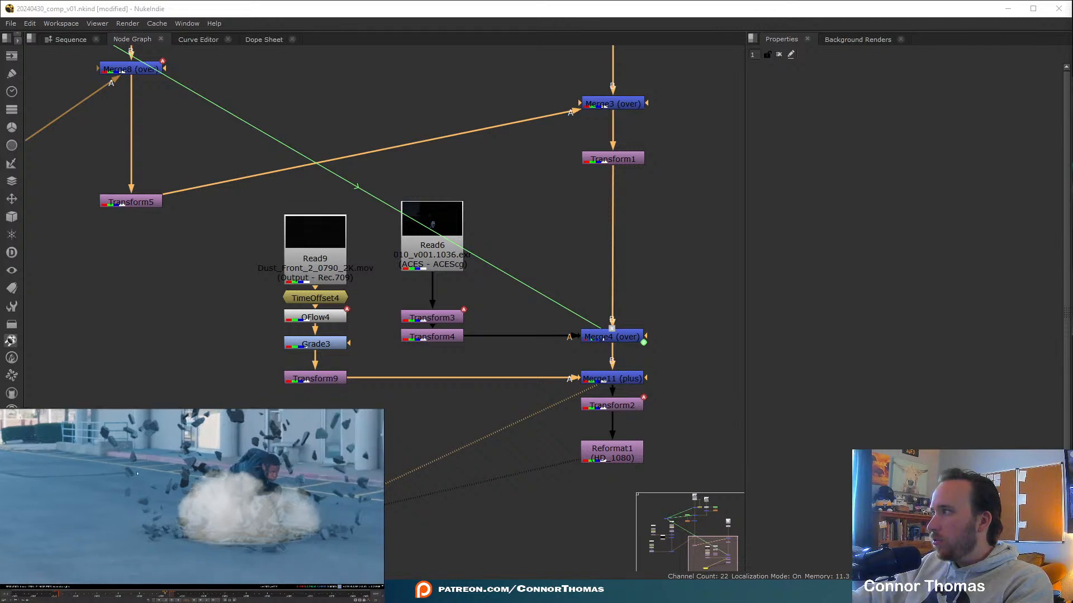
# Sample Grade3's gain from the blue-grey pavement around the hero, ending at about 0.185, 0.231, 0.326 for red, green and blue.
pyautogui.doubleClick(319, 348)
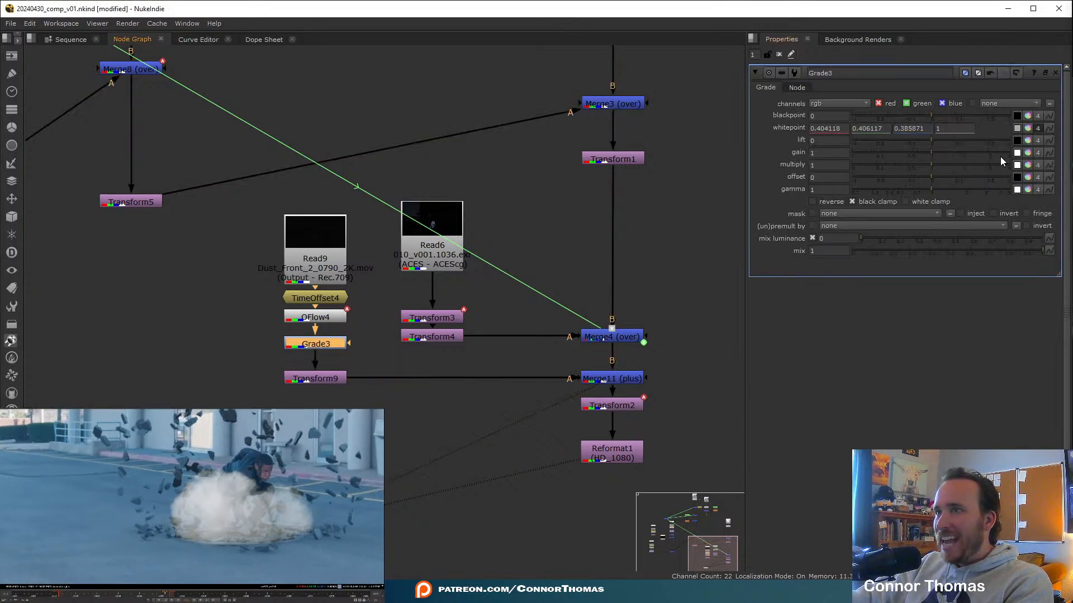
pyautogui.click(1017, 152)
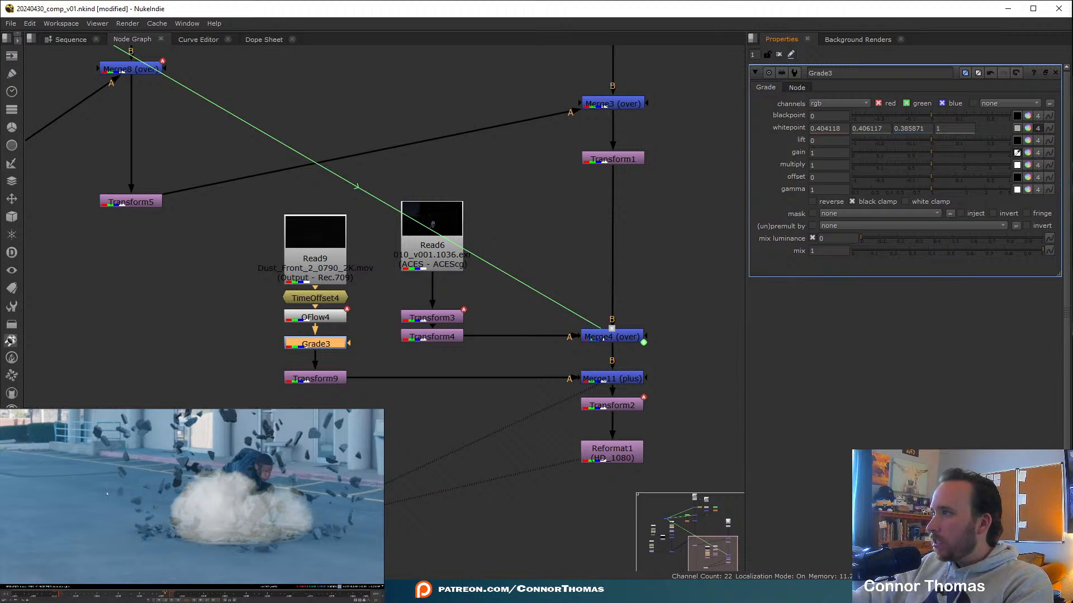
pyautogui.keyDown('ctrl'); pyautogui.click(102, 514); pyautogui.keyUp('ctrl')
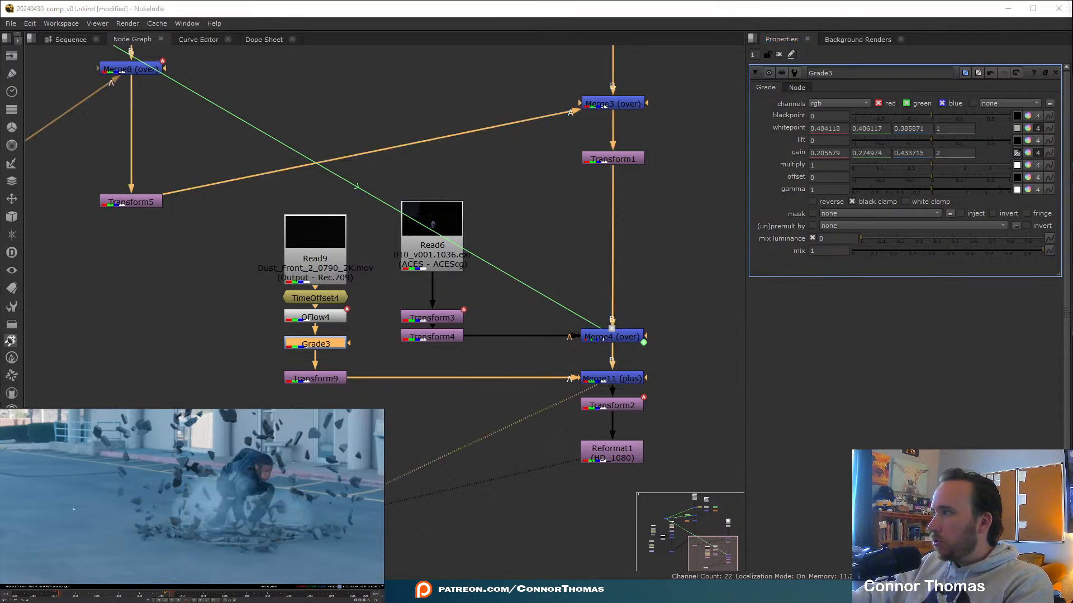
pyautogui.keyDown('ctrl'); pyautogui.click(114, 466); pyautogui.keyUp('ctrl')
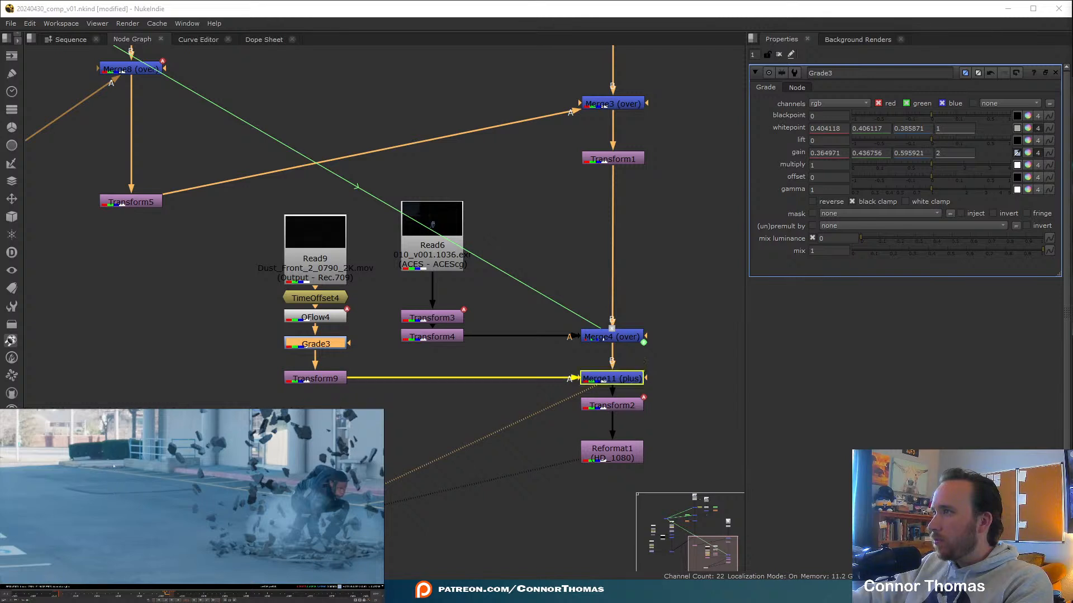
pyautogui.keyDown('ctrl'); pyautogui.moveTo(118, 466); pyautogui.dragTo(160, 469); pyautogui.keyUp('ctrl')
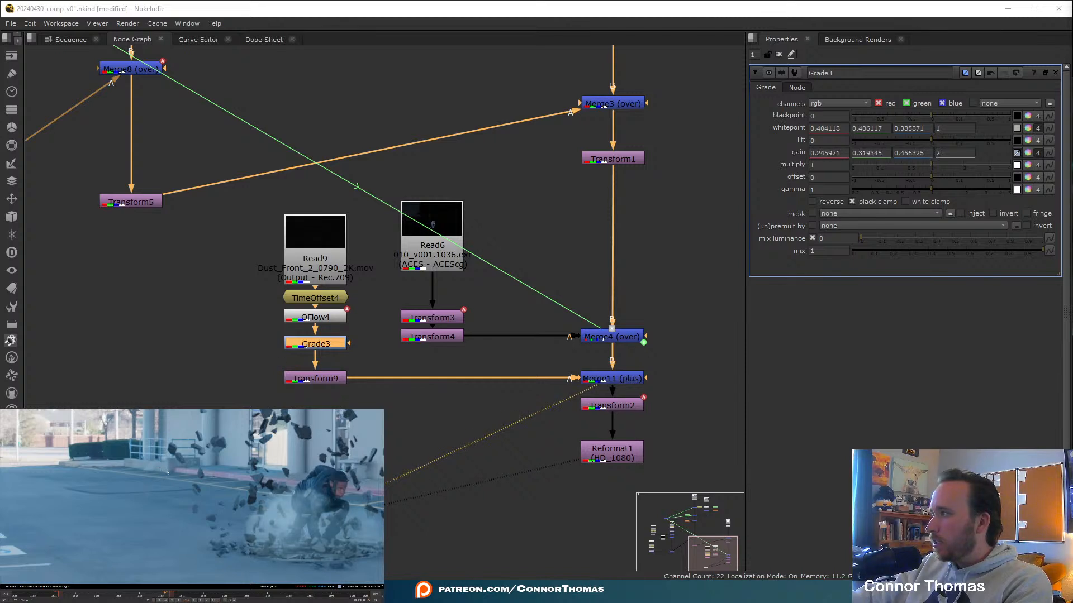
pyautogui.keyDown('ctrl'); pyautogui.moveTo(168, 472); pyautogui.dragTo(172, 470); pyautogui.keyUp('ctrl')
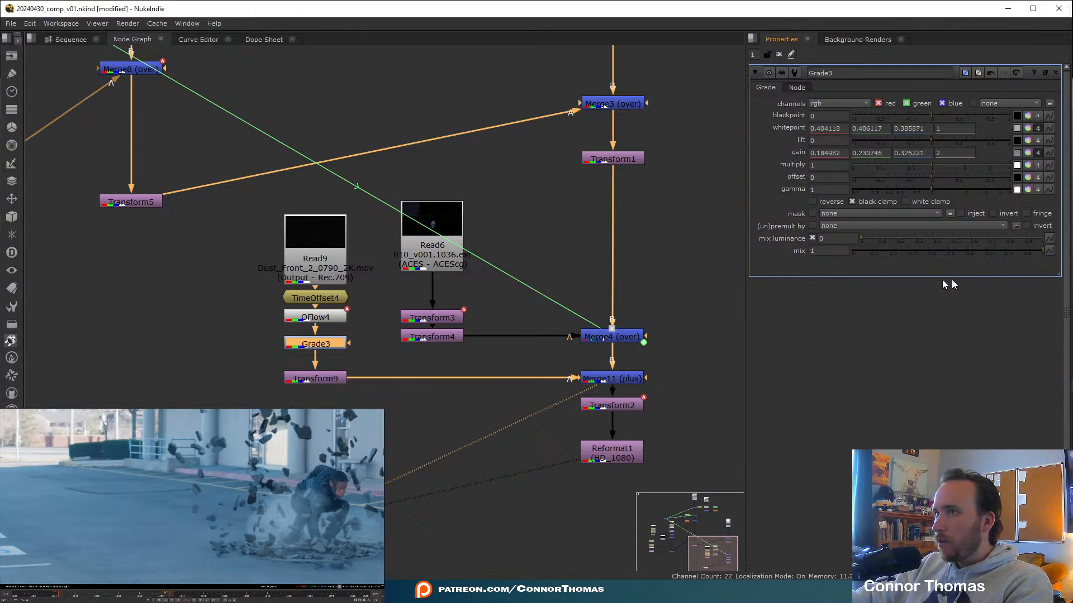
# Insert a ColorCorrect node between Grade3 and Transform9 and set its master contrast to 1.52.
pyautogui.press('c')
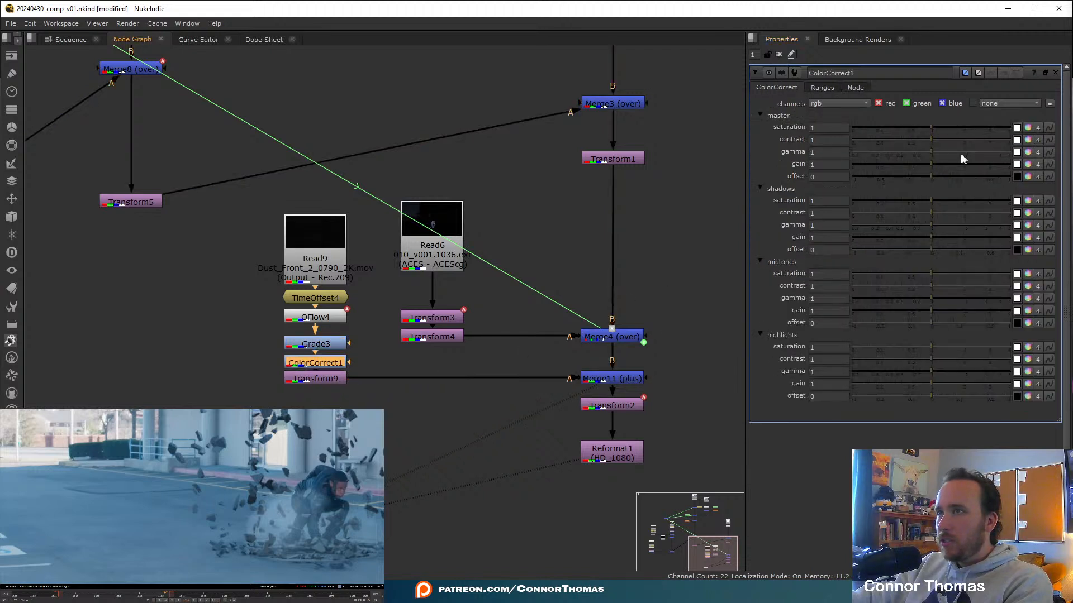
pyautogui.moveTo(932, 141); pyautogui.dragTo(949, 140)
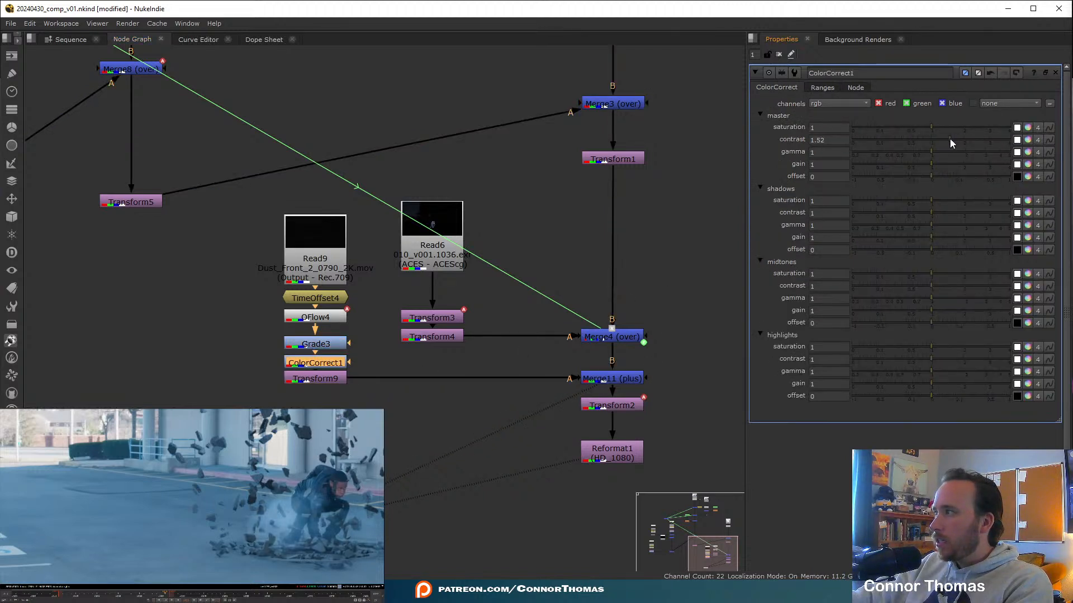
pyautogui.click(779, 54)
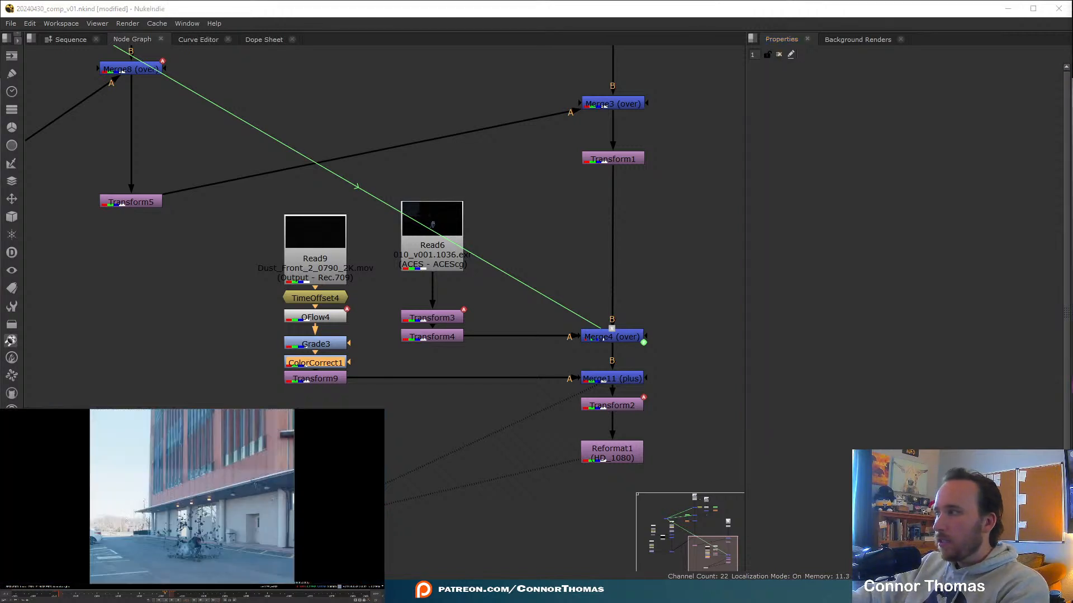
# View Reformat1's output and review the dust's timing and look in the reframed landing shot.
pyautogui.moveTo(638, 440); pyautogui.dragTo(632, 409, button='middle')
pyautogui.click(524, 506)
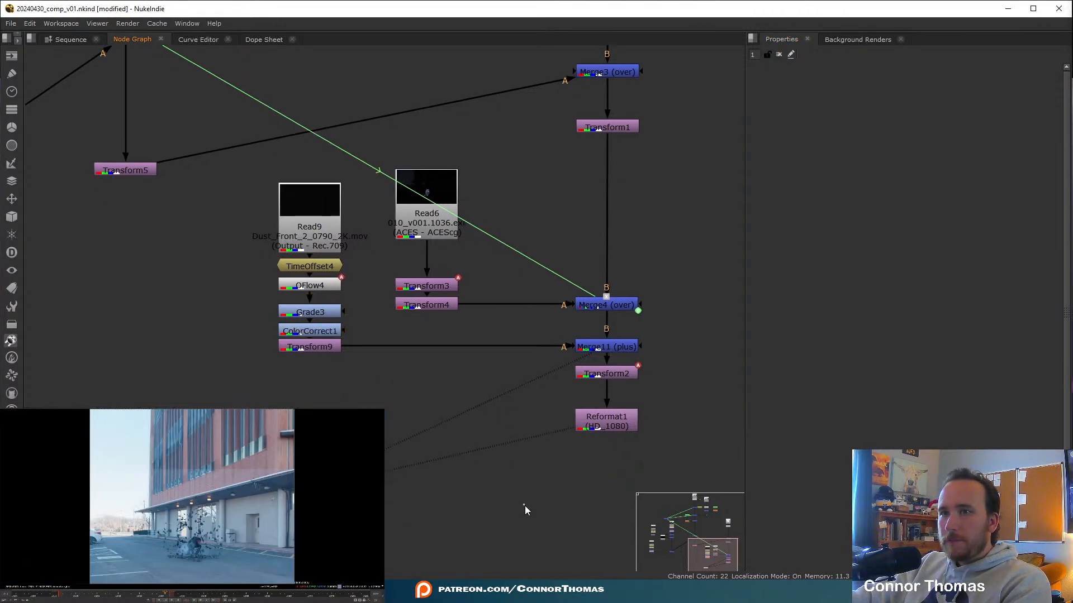
pyautogui.press('1')
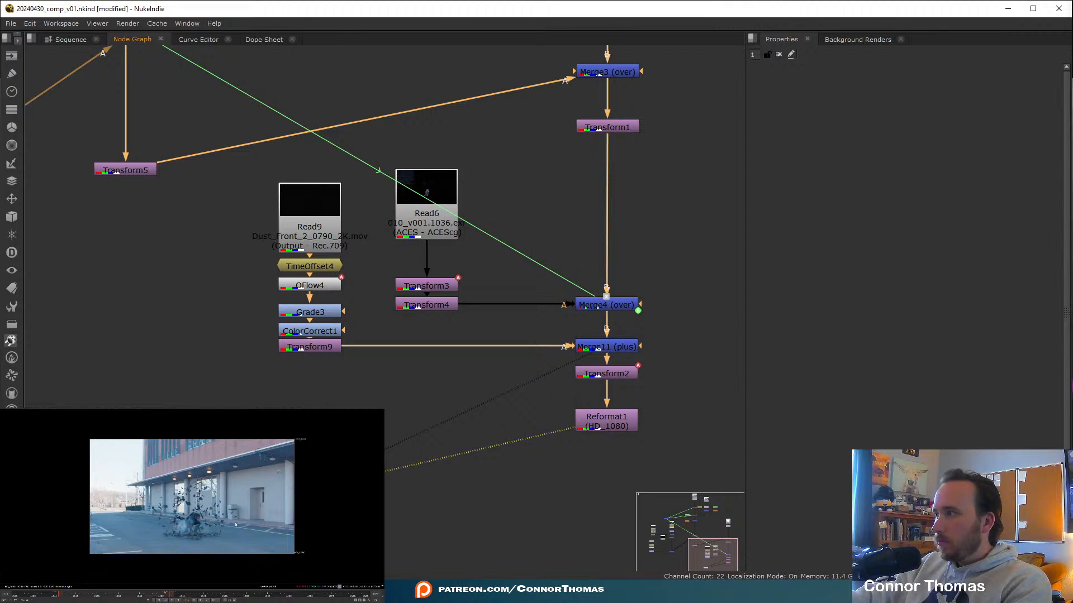
pyautogui.scroll(2, 197, 512)
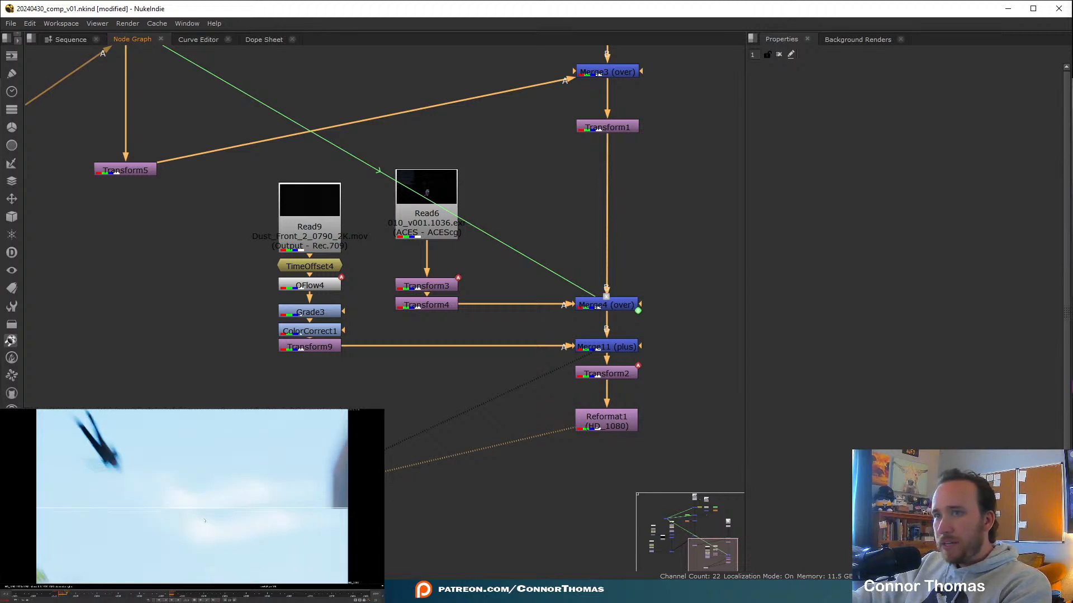
pyautogui.moveTo(583, 357); pyautogui.dragTo(564, 406)
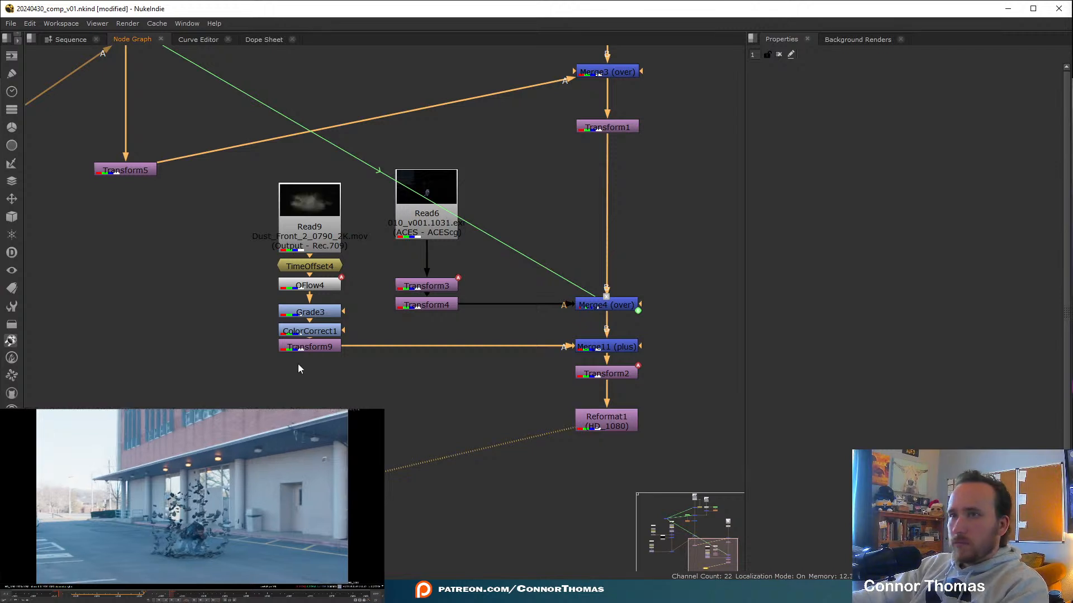
# Try disabling the dust's OFlow4 retime and check the frame offset in TimeOffset4.
pyautogui.click(321, 285)
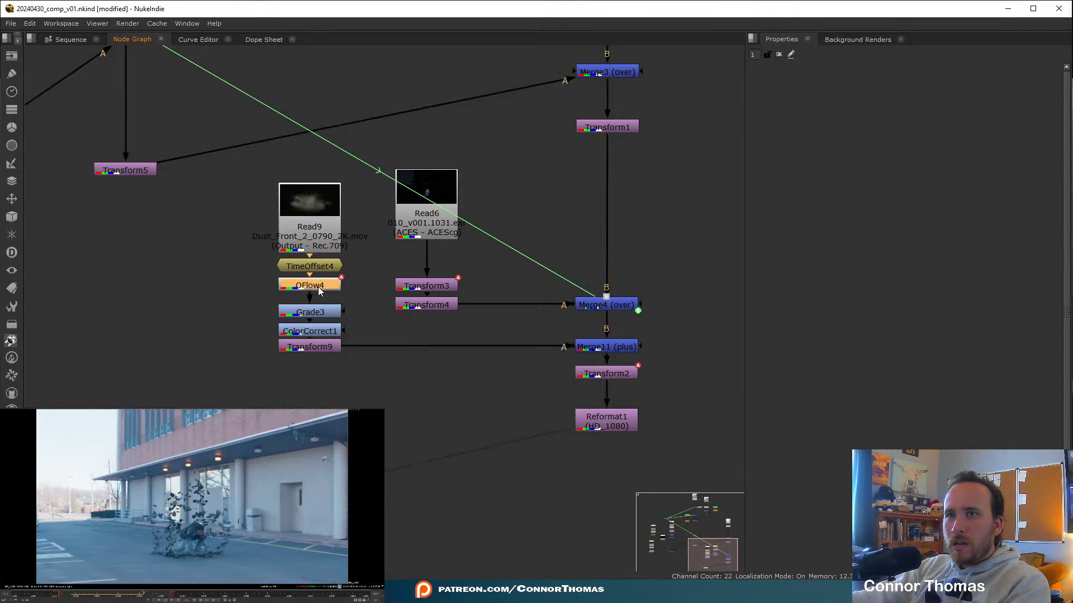
pyautogui.press('d')
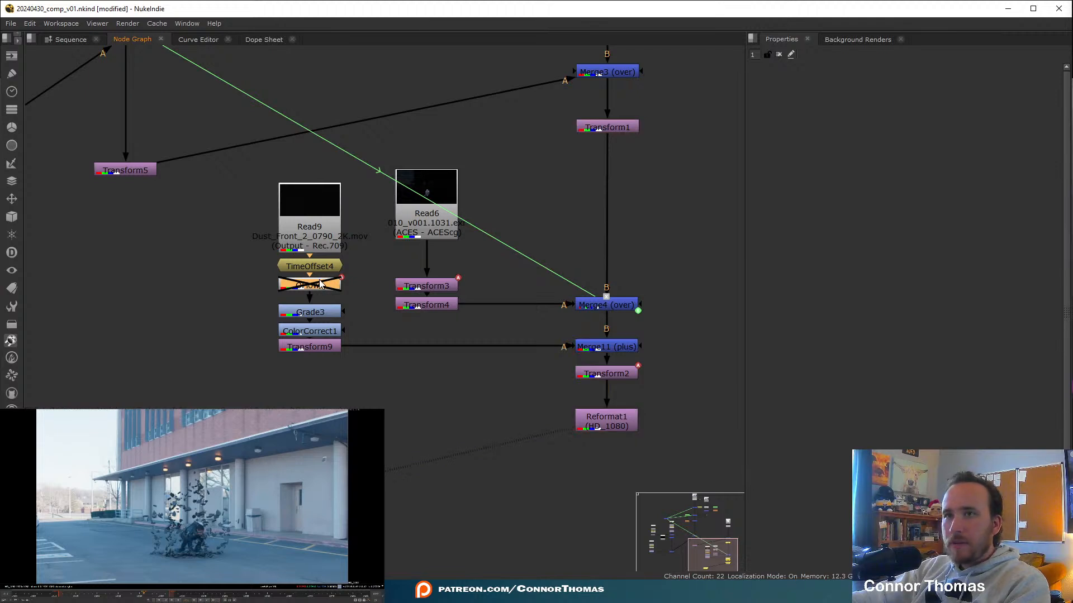
pyautogui.doubleClick(322, 266)
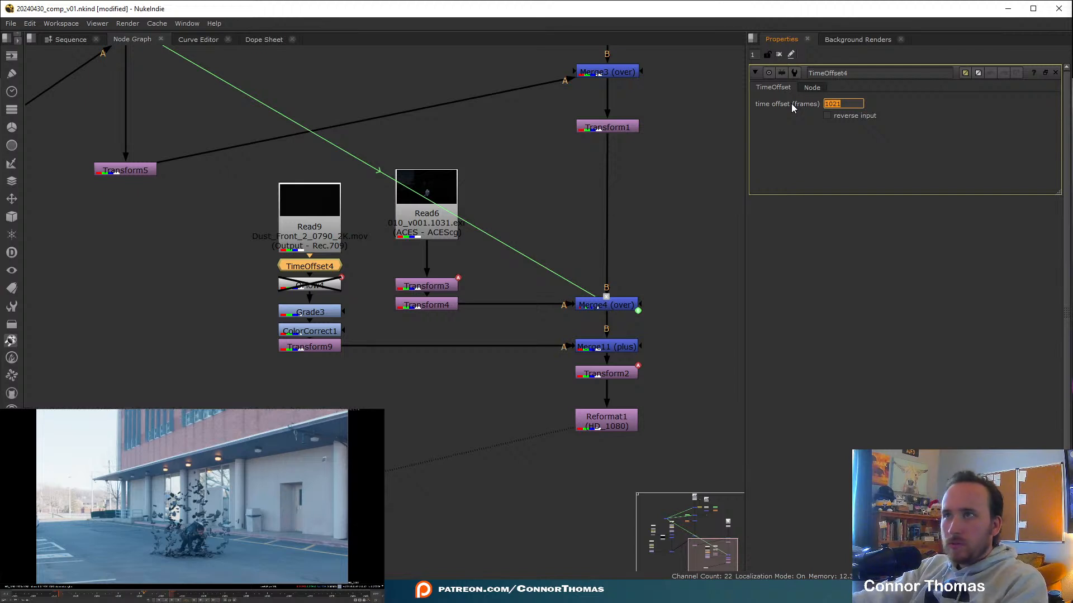
pyautogui.click(165, 273)
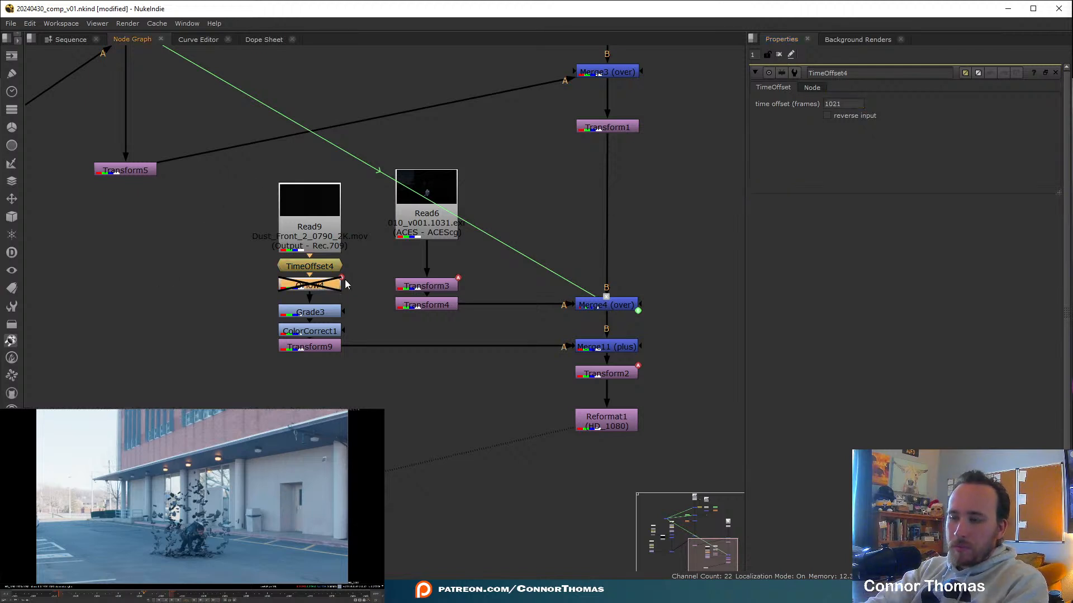
# Re-enable OFlow4, remove its output speed animation and set a constant Output Speed of 3.
pyautogui.press('Delete')
pyautogui.press('Tab')
pyautogui.press('Return')
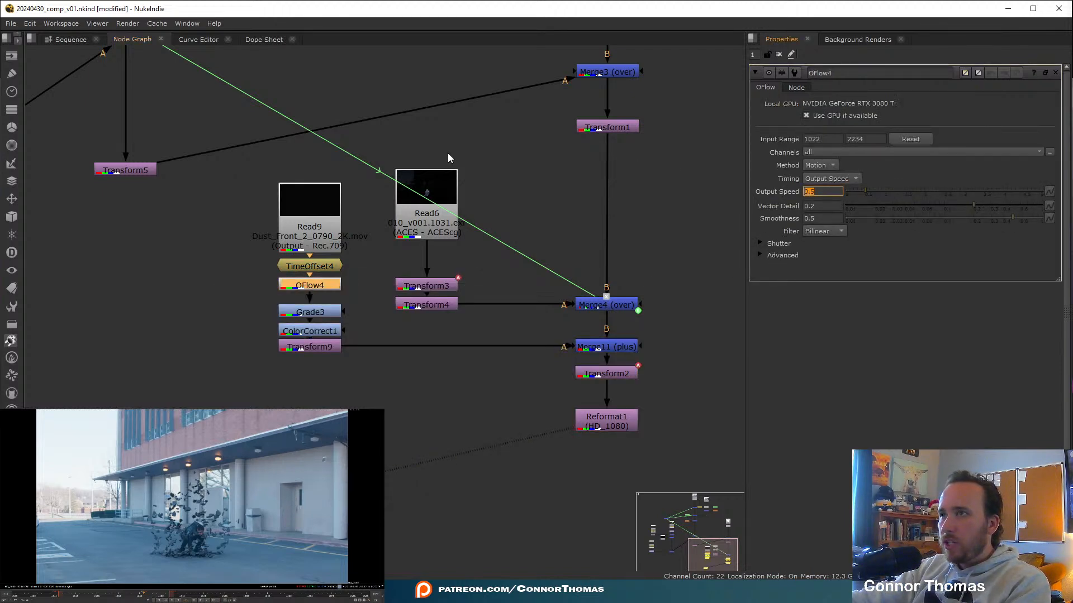
pyautogui.write('3')
pyautogui.press('Return')
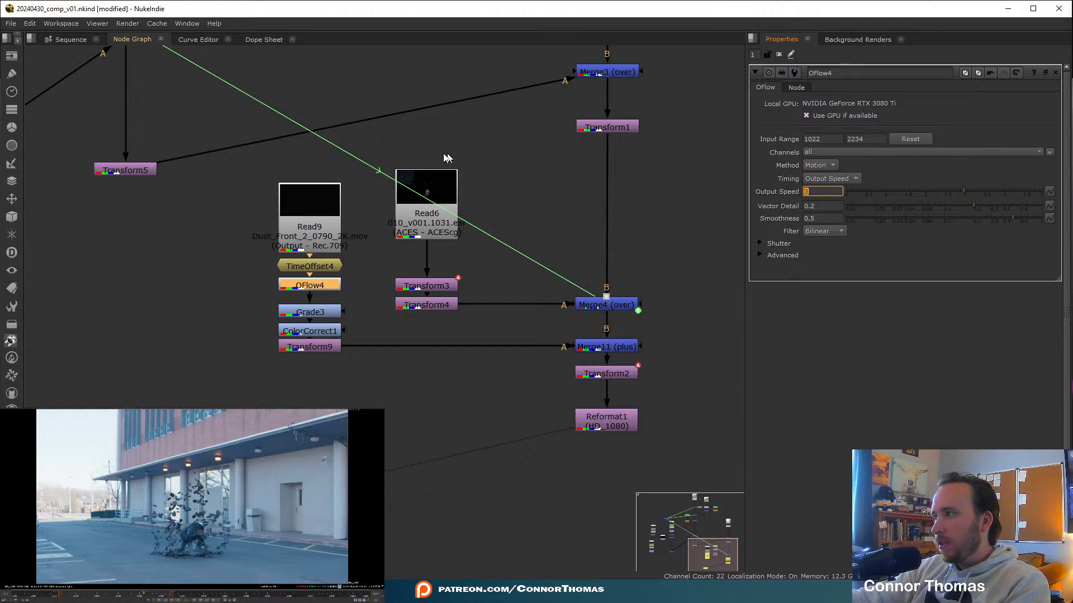
pyautogui.click(357, 337)
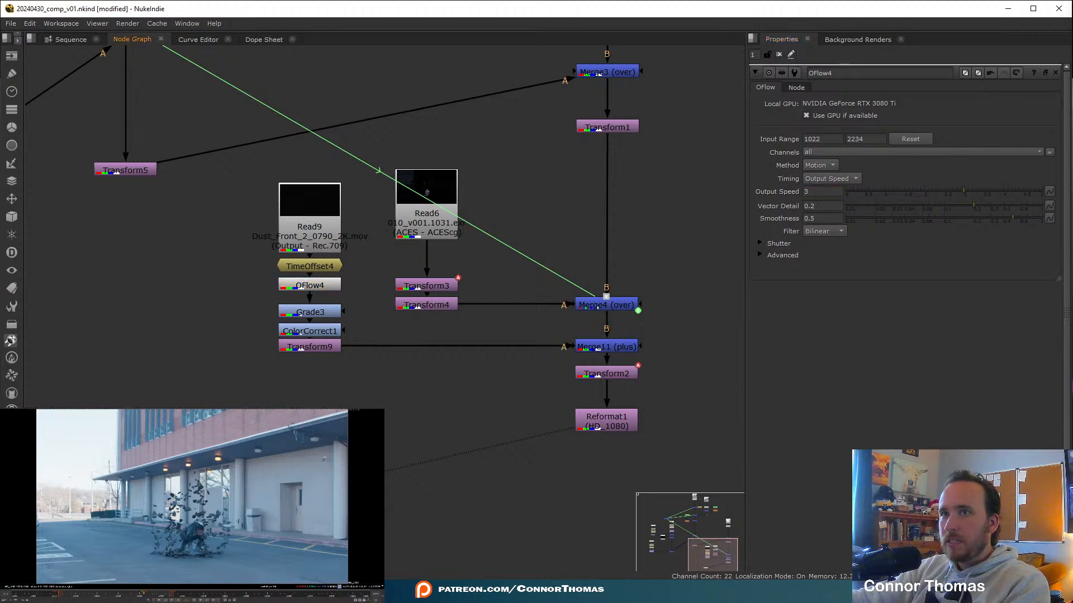
# Check TimeOffset4's frame offset and view OFlow4's output to inspect the retimed dust on its own.
pyautogui.doubleClick(309, 266)
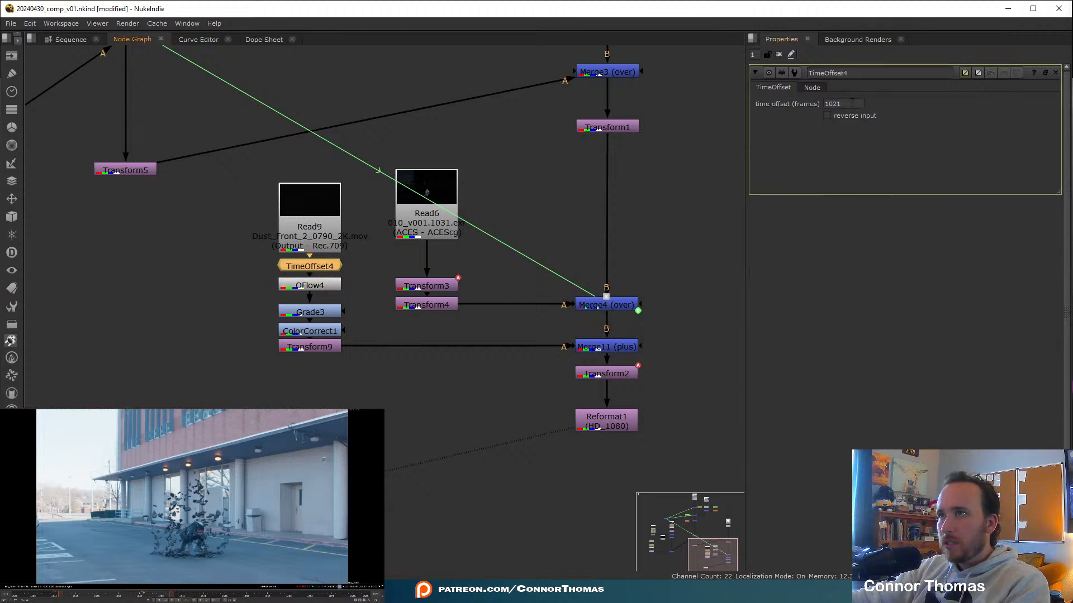
pyautogui.doubleClick(851, 103)
pyautogui.click(356, 401)
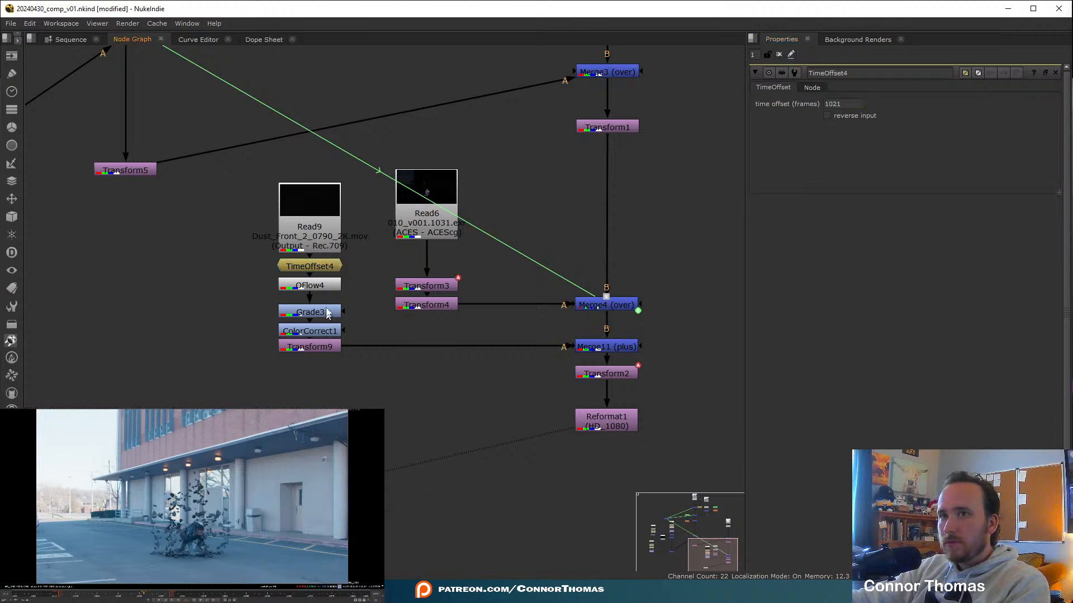
pyautogui.click(325, 287)
pyautogui.press('2')
pyautogui.click(370, 288)
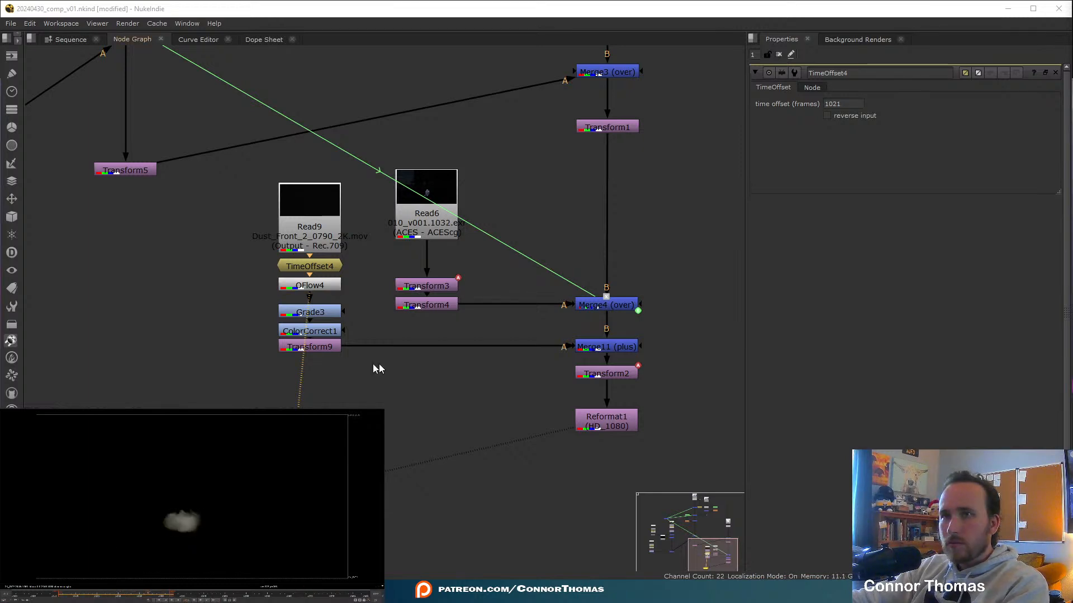
# Set OFlow4's Output Speed to 6 and view Reformat1's output to check the faster dust in the composite.
pyautogui.doubleClick(316, 286)
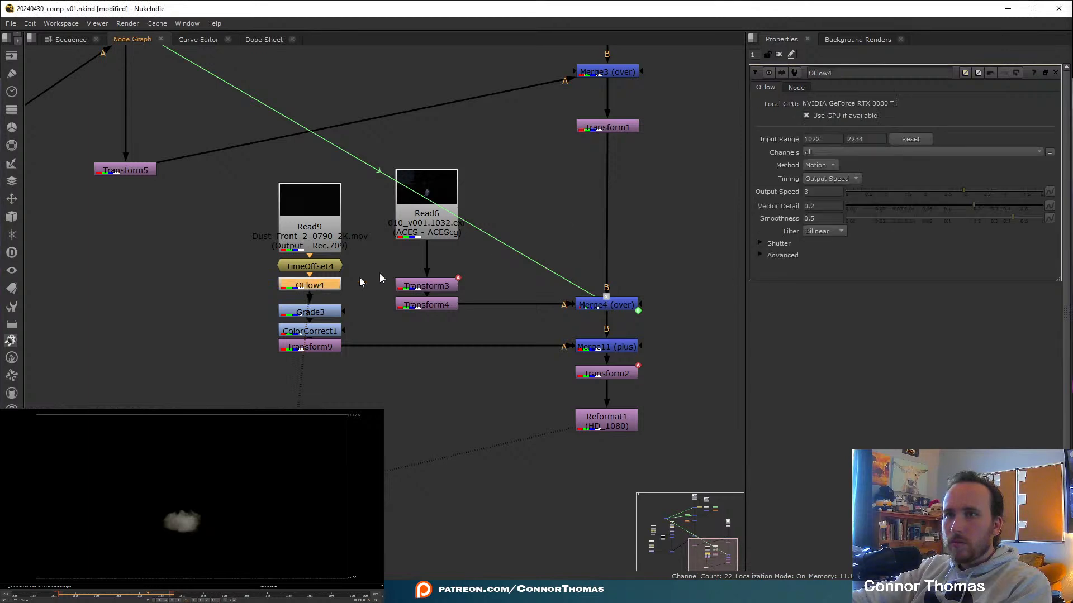
pyautogui.click(828, 187)
pyautogui.write('6')
pyautogui.press('Return')
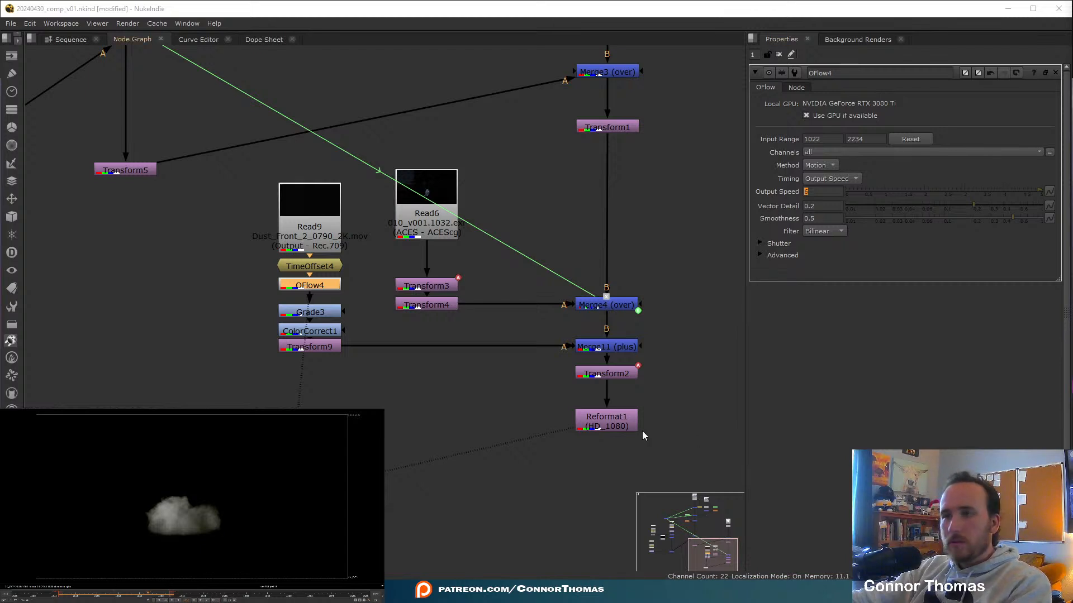
pyautogui.click(479, 487)
pyautogui.press('1')
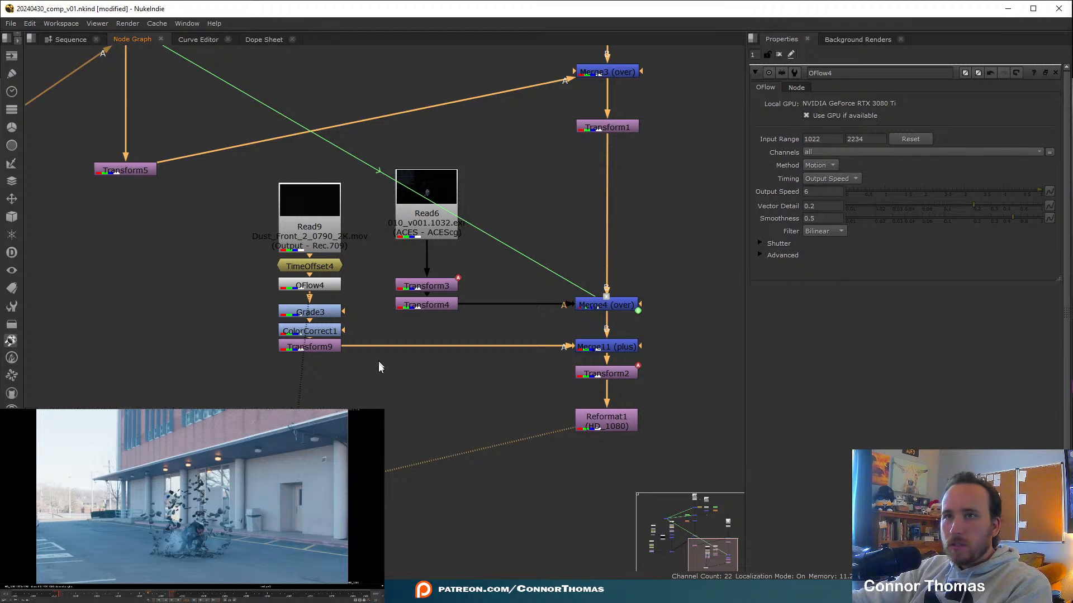
# Scrub back to the landing impact at frame 1025 and set TimeOffset4's time offset to 1020 frames.
pyautogui.click(319, 288)
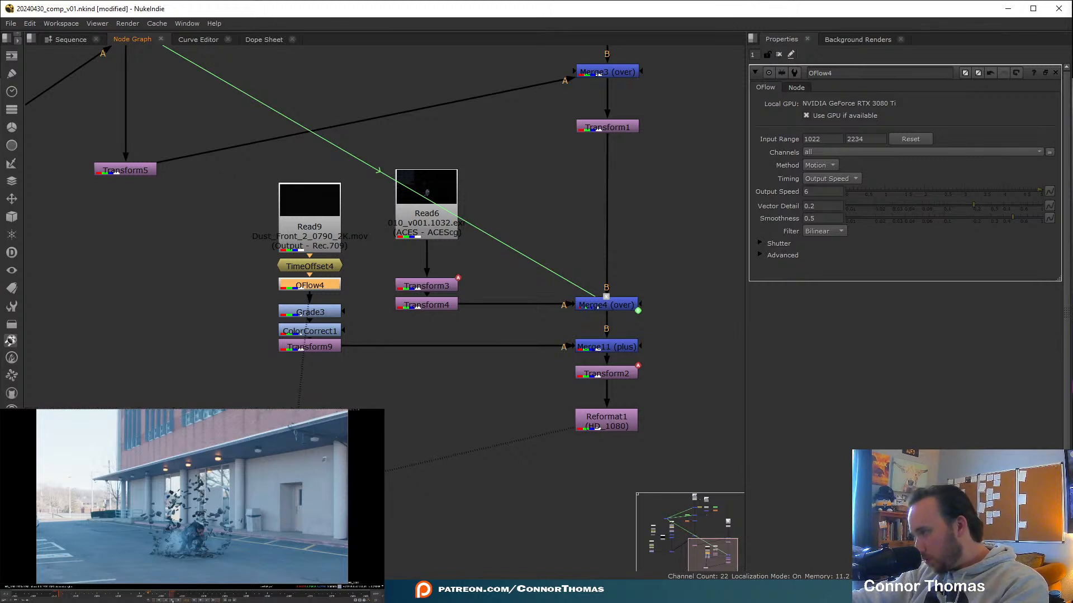
pyautogui.click(127, 597)
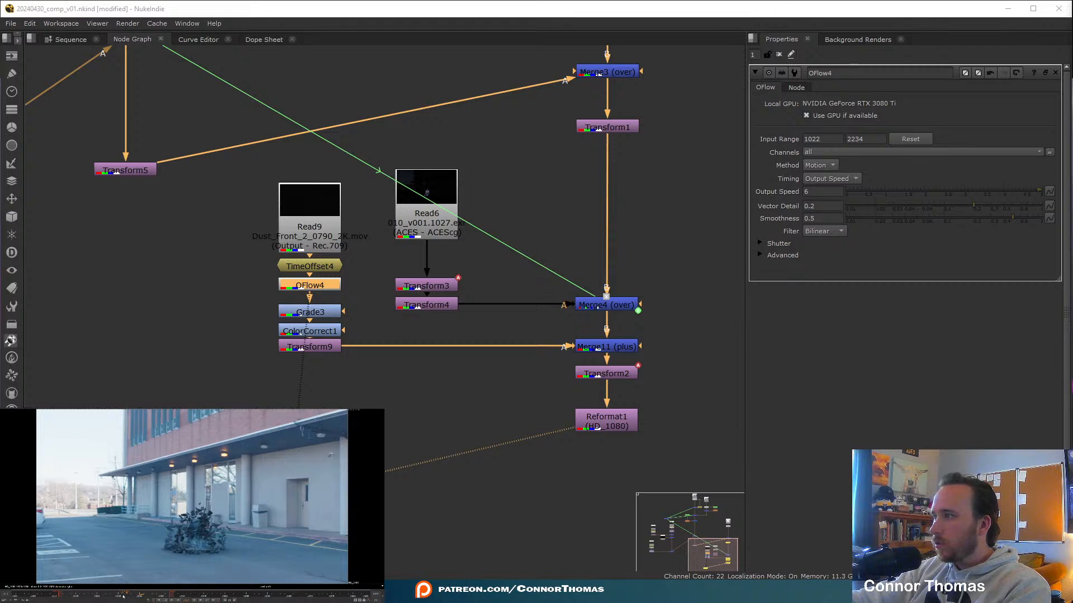
pyautogui.click(119, 596)
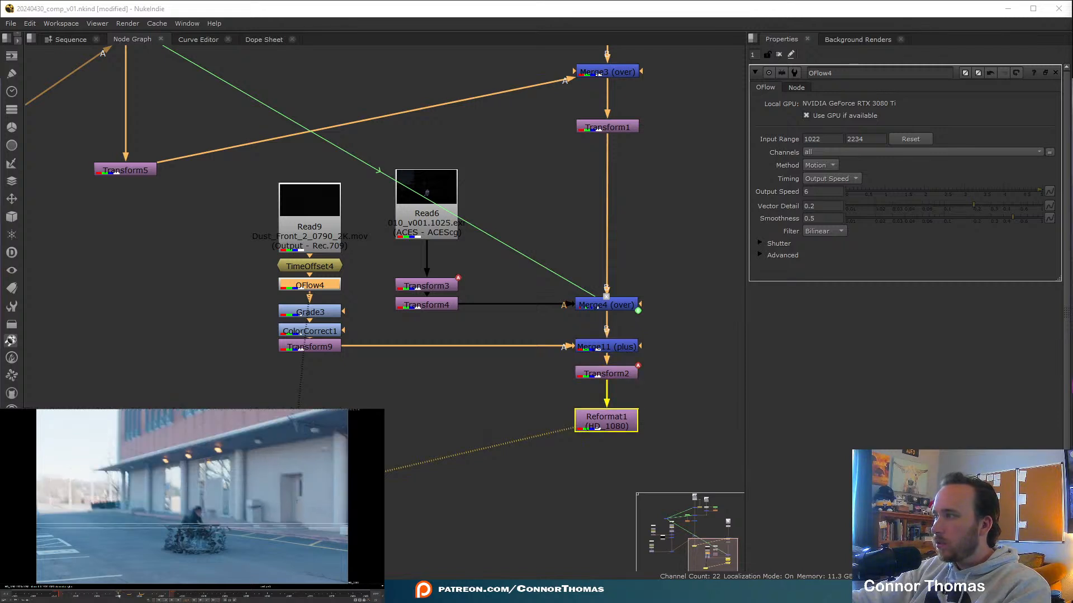
pyautogui.click(324, 266)
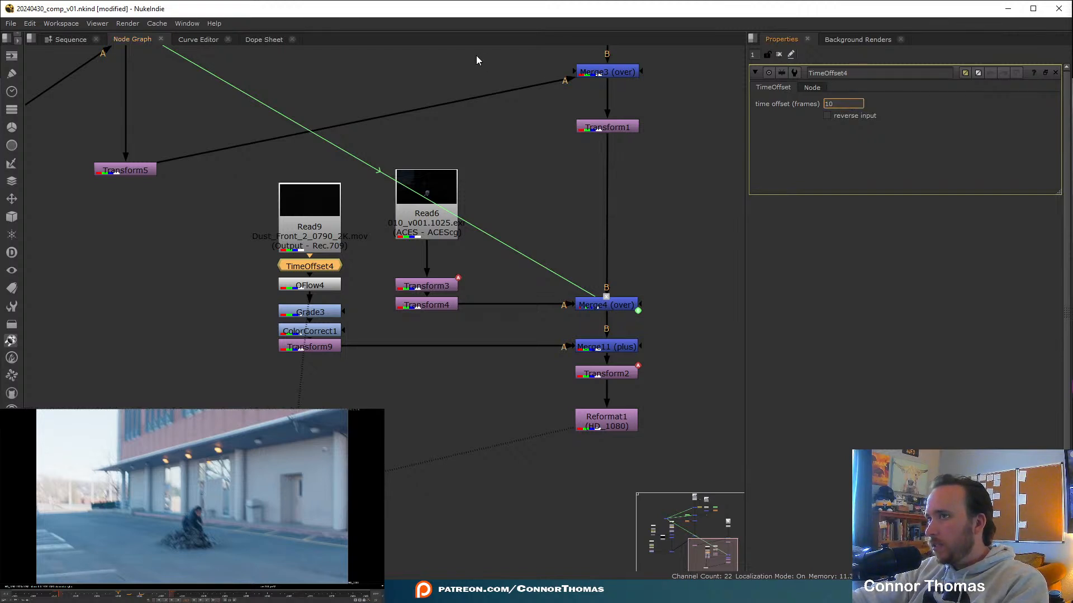
pyautogui.write('0')
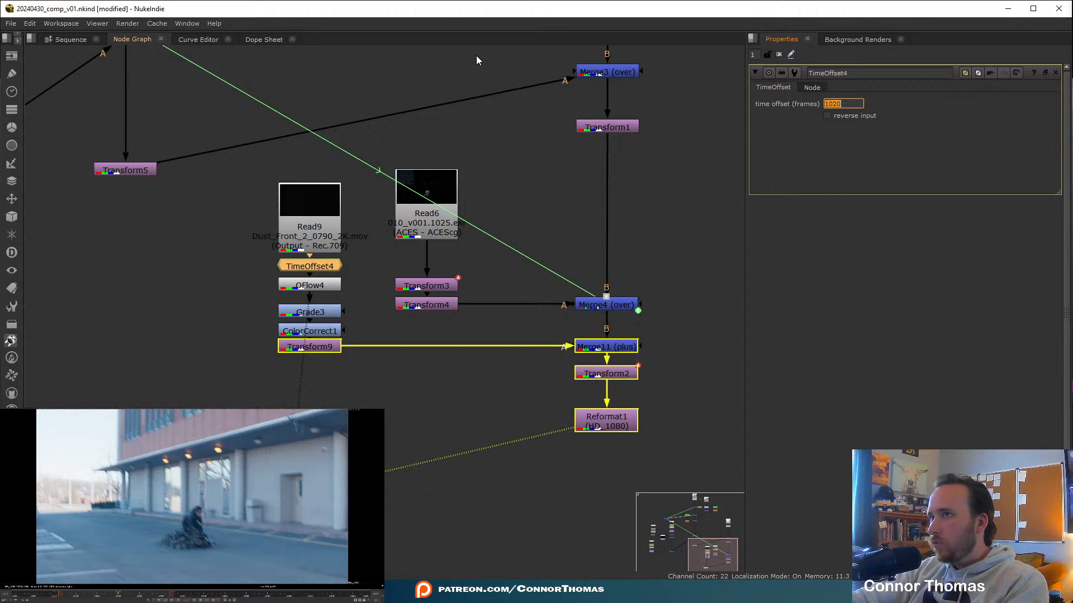
# Lower TimeOffset4's time offset frame by frame to 1010.
pyautogui.press('Down')
pyautogui.press('Down')
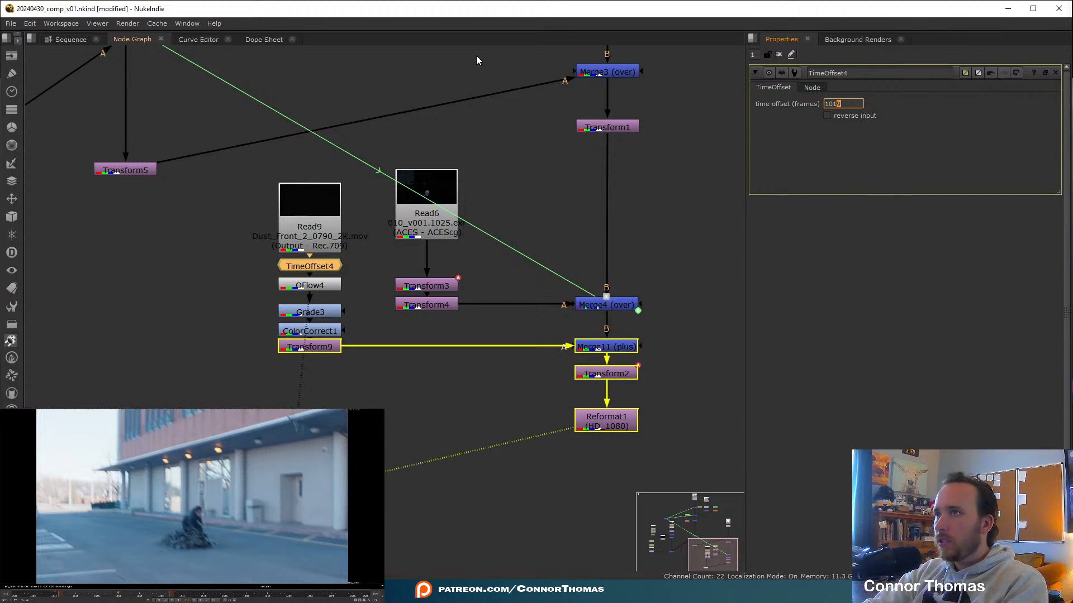
pyautogui.press('Down')
pyautogui.press('Down')
pyautogui.press('Down')
pyautogui.press('Down')
pyautogui.press('Down')
pyautogui.press('Down')
pyautogui.press('Down')
pyautogui.press('Down')
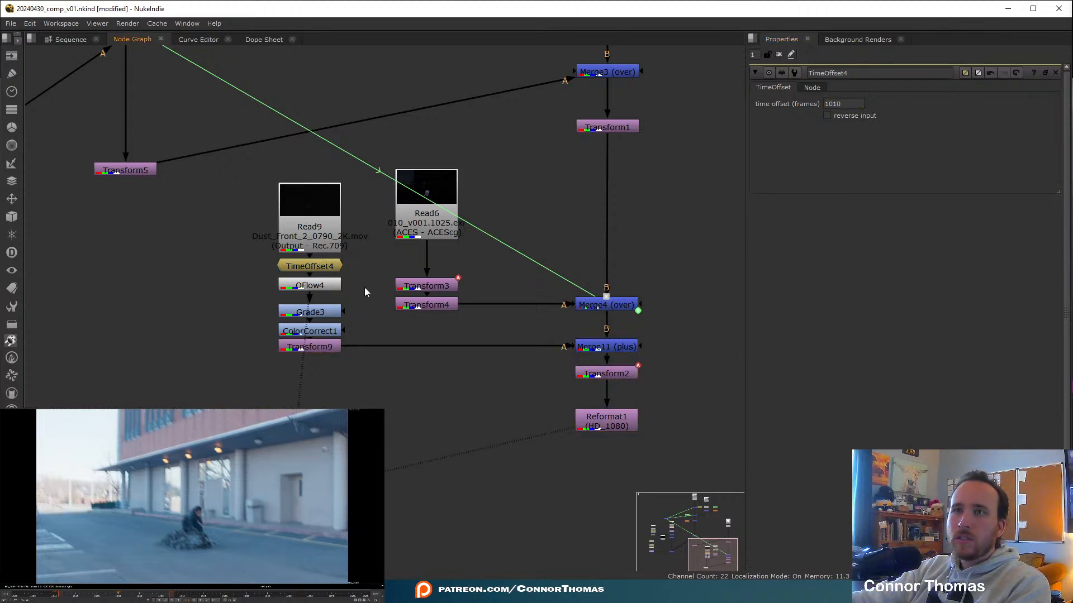
# Set OFlow4's Output Speed to 12 and step forward through the impact frames to check the dust timing.
pyautogui.doubleClick(330, 286)
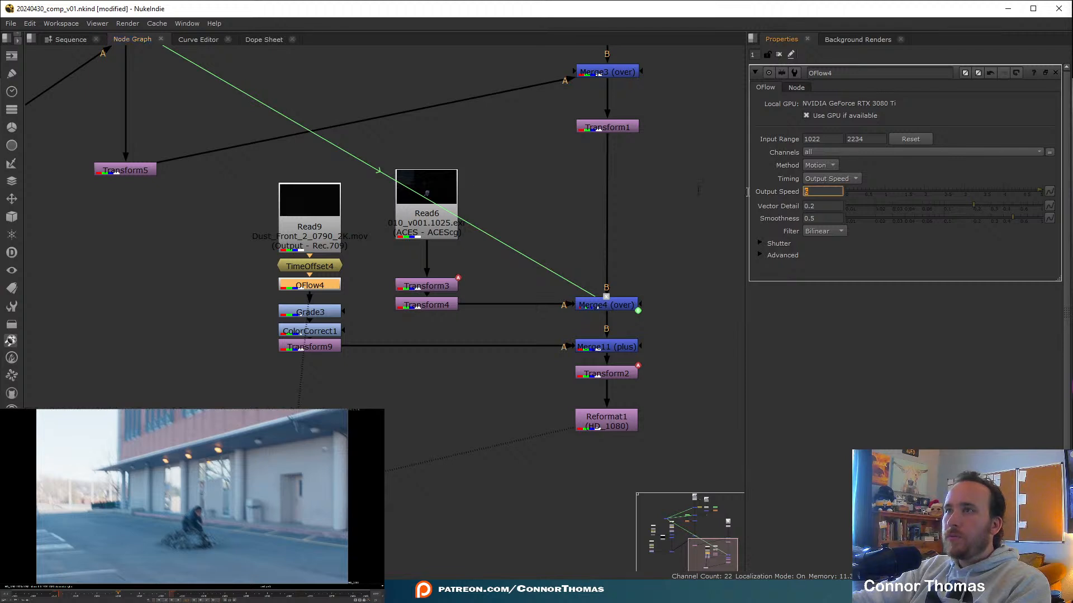
pyautogui.press('Return')
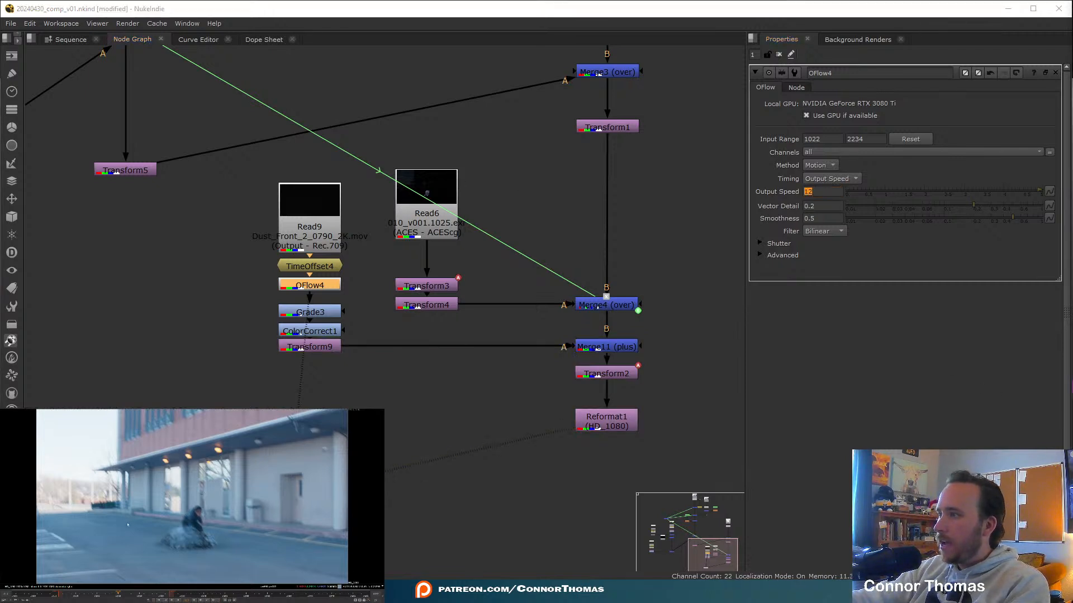
pyautogui.press('Right')
pyautogui.press('Right')
pyautogui.press('Right')
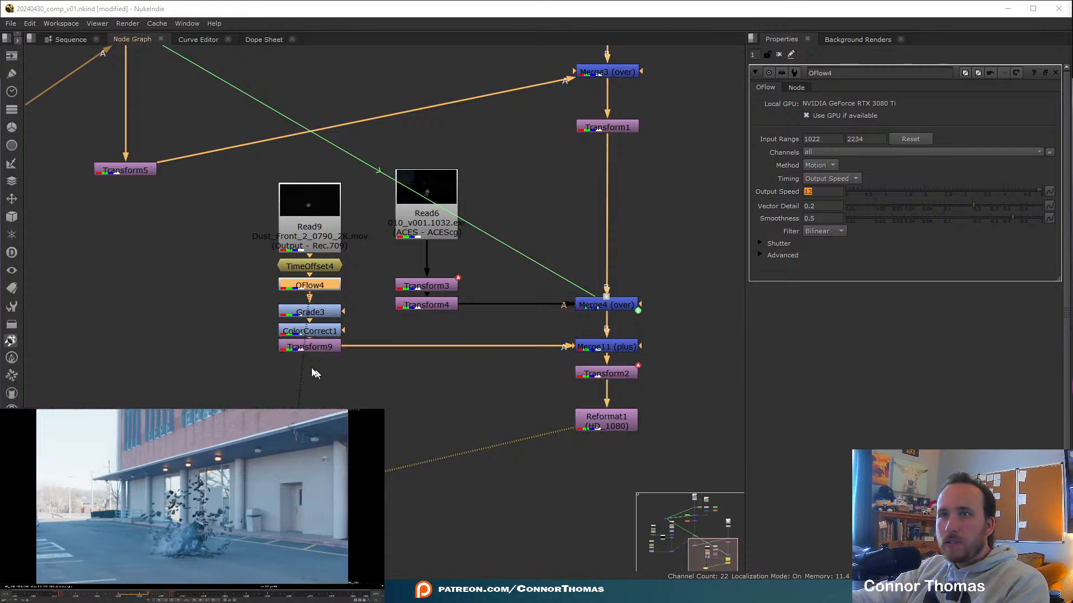
# Move the dust down slightly with Transform9 to y 192 and close the open node properties.
pyautogui.click(312, 349)
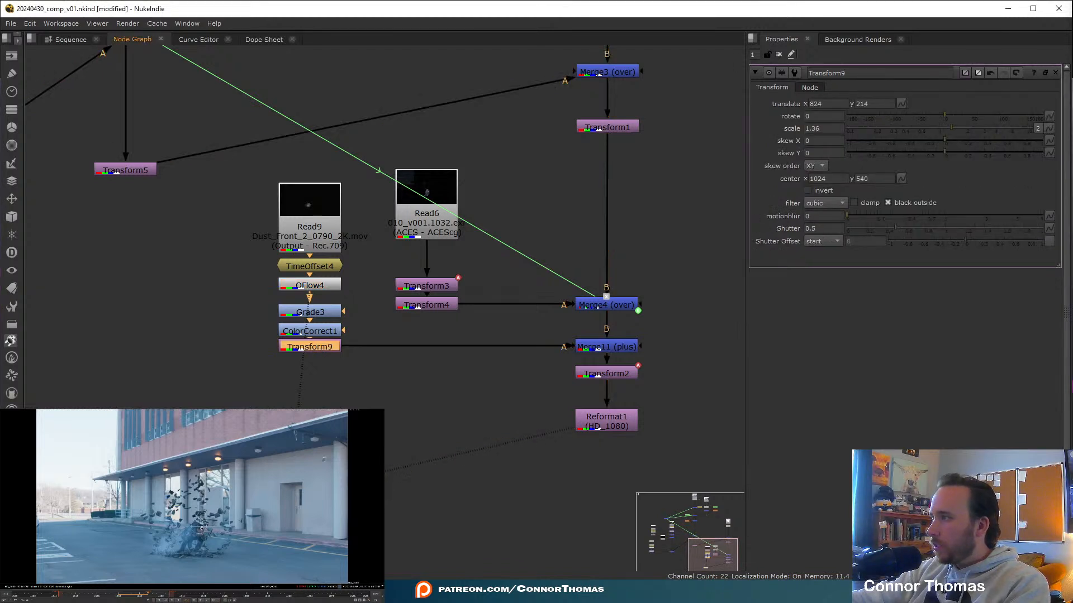
pyautogui.moveTo(202, 528); pyautogui.dragTo(201, 531)
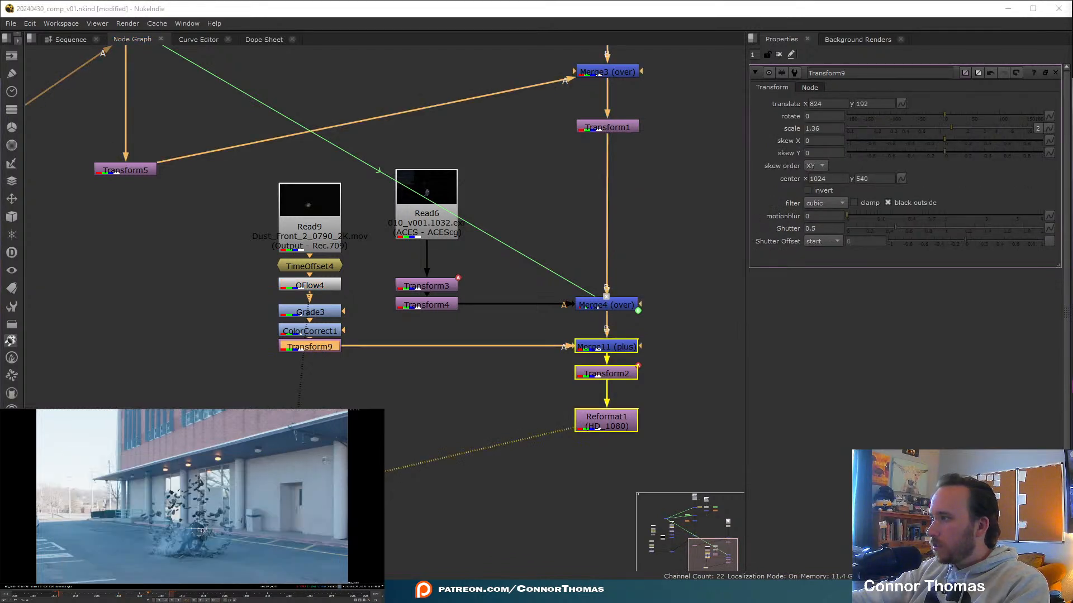
pyautogui.click(779, 54)
pyautogui.press('Right')
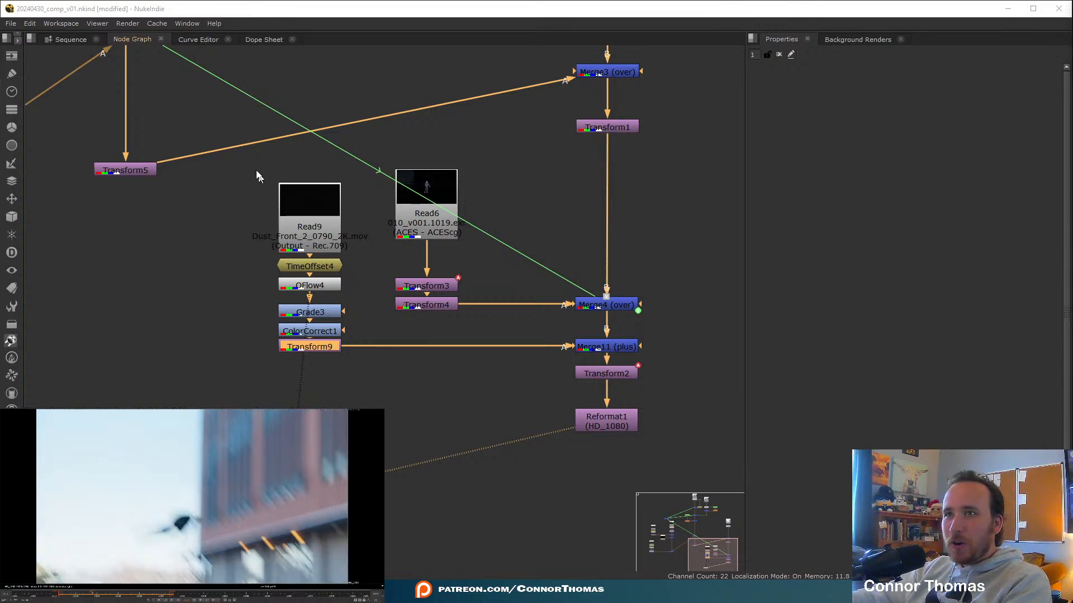
# View Read6's output to inspect the character render on its own.
pyautogui.moveTo(259, 176); pyautogui.dragTo(444, 391, button='middle')
pyautogui.scroll(-3, 444, 391)
pyautogui.moveTo(338, 247)
pyautogui.mouseDown(button='middle')
pyautogui.moveTo(423, 295)
pyautogui.moveTo(455, 298)
pyautogui.mouseUp(button='middle')
pyautogui.moveTo(255, 255)
pyautogui.mouseDown(button='middle')
pyautogui.moveTo(323, 298)
pyautogui.moveTo(359, 239)
pyautogui.moveTo(367, 189)
pyautogui.moveTo(344, 167)
pyautogui.mouseUp(button='middle')
pyautogui.moveTo(663, 304); pyautogui.dragTo(382, 217, button='middle')
pyautogui.scroll(4, 499, 342)
pyautogui.click(422, 225)
pyautogui.press('1')
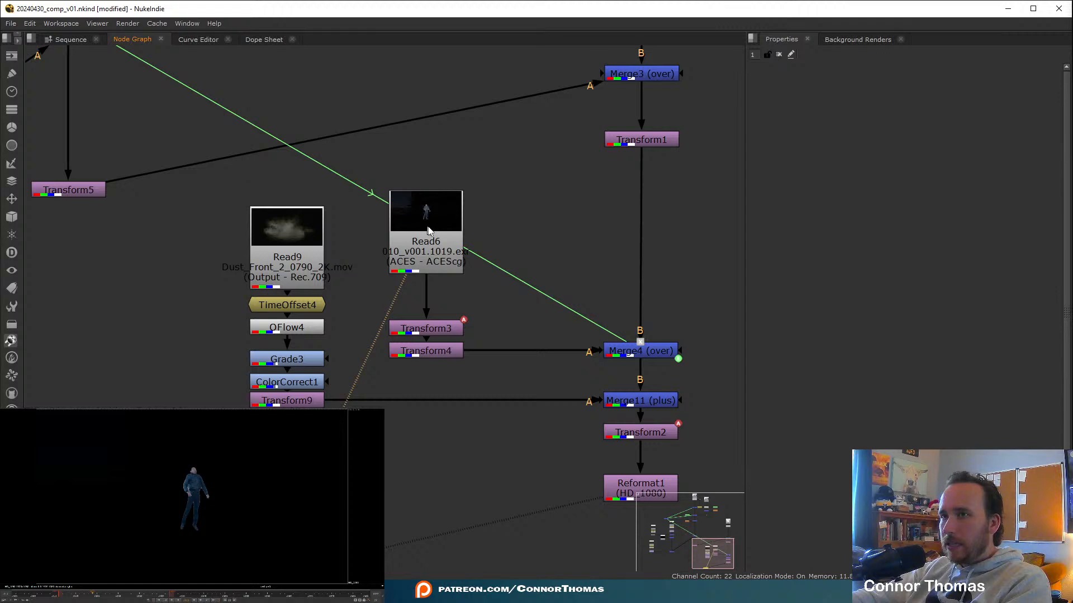
# Add a FrameHold node, connect its input to Read6, and view its output.
pyautogui.press('Tab')
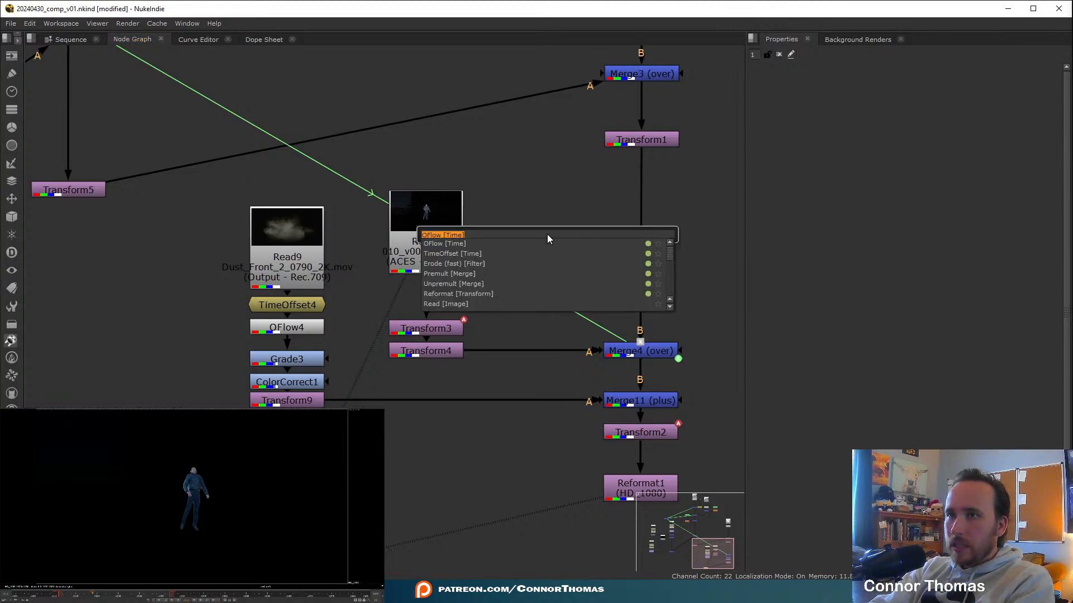
pyautogui.write('fram')
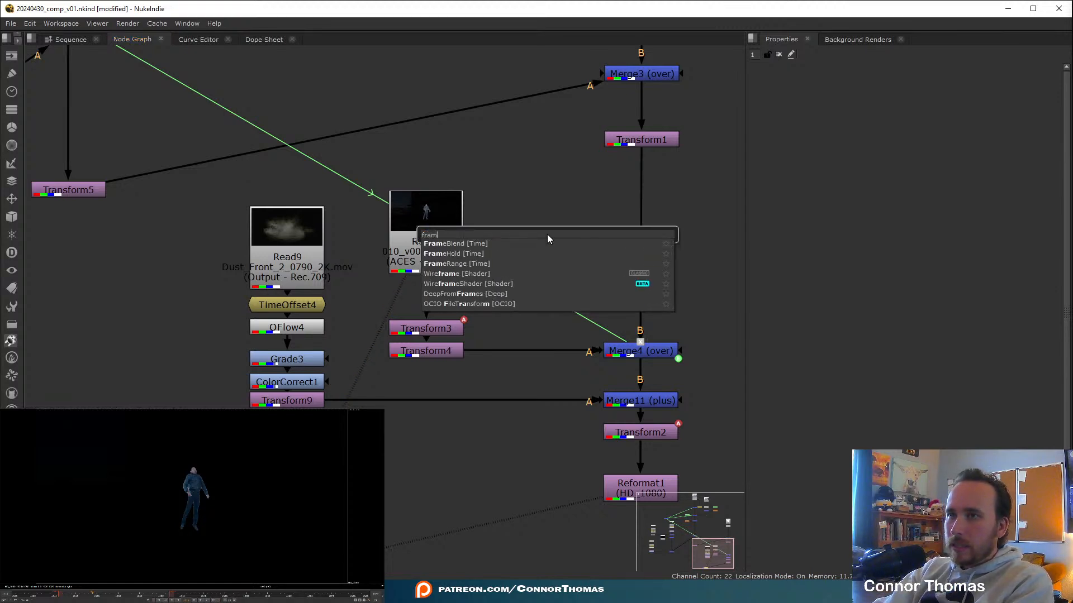
pyautogui.press('Down')
pyautogui.press('Return')
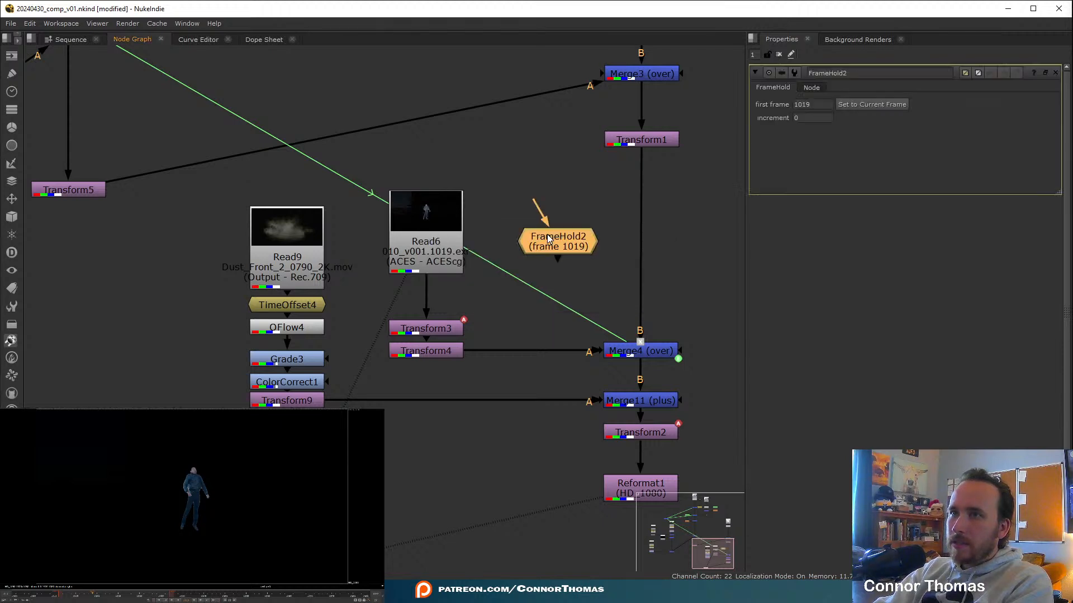
pyautogui.moveTo(527, 210); pyautogui.dragTo(440, 230)
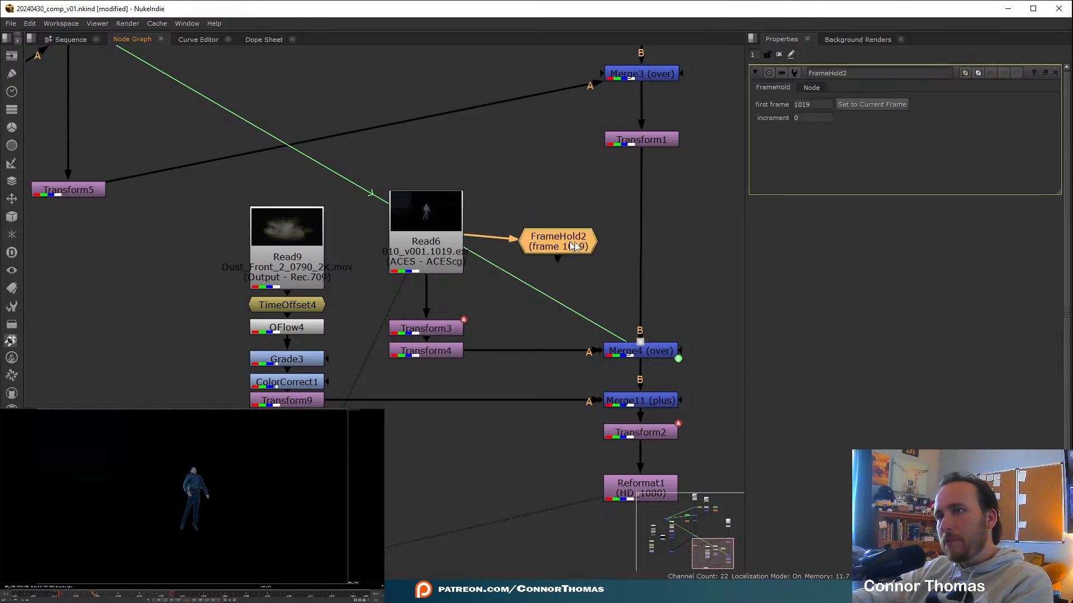
pyautogui.press('1')
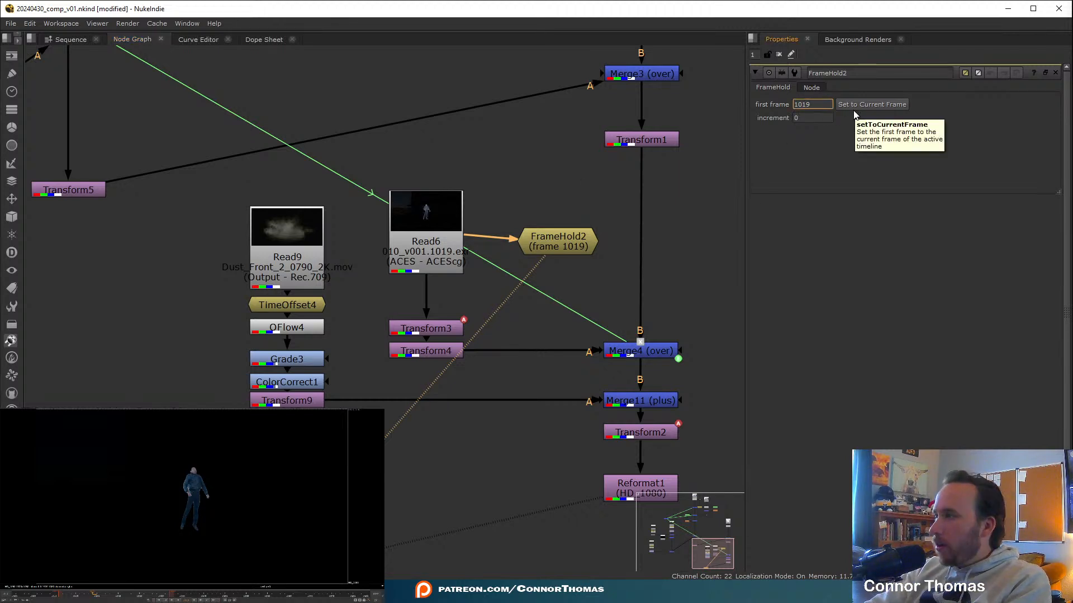
# Set FrameHold2's first frame to 1035 so it holds the crouched landing pose.
pyautogui.press('Down')
pyautogui.press('Down')
pyautogui.press('Down')
pyautogui.press('Down')
pyautogui.press('Up')
pyautogui.press('Up')
pyautogui.press('Up')
pyautogui.press('Up')
pyautogui.press('Up')
pyautogui.press('Up')
pyautogui.press('Up')
pyautogui.press('Up')
pyautogui.press('Up')
pyautogui.press('Up')
pyautogui.press('Up')
pyautogui.press('Up')
pyautogui.press('Up')
pyautogui.press('Up')
pyautogui.press('Up')
pyautogui.press('Up')
pyautogui.press('Up')
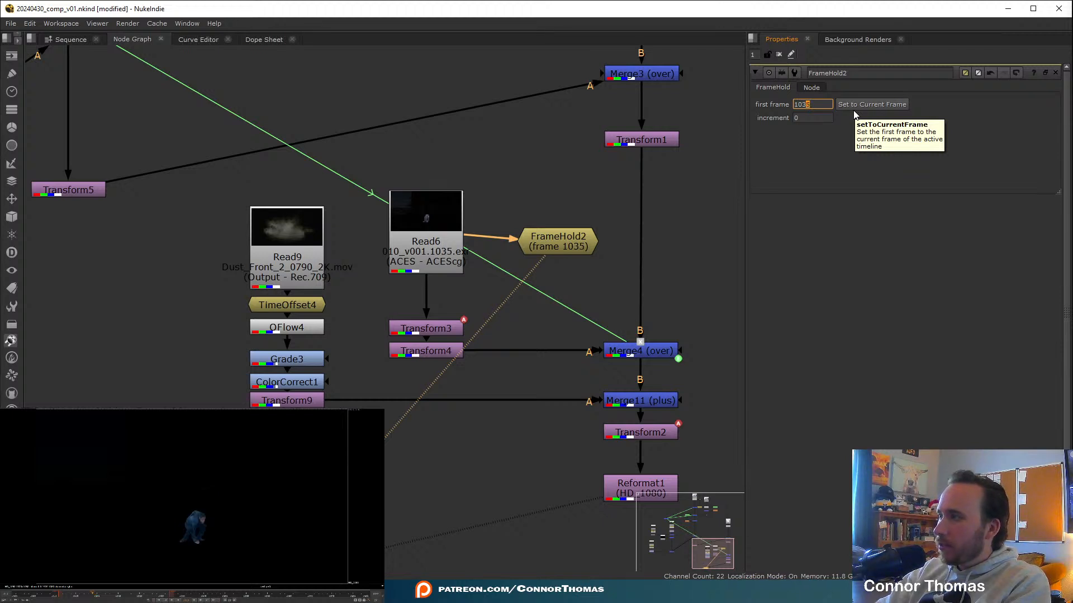
pyautogui.click(598, 189)
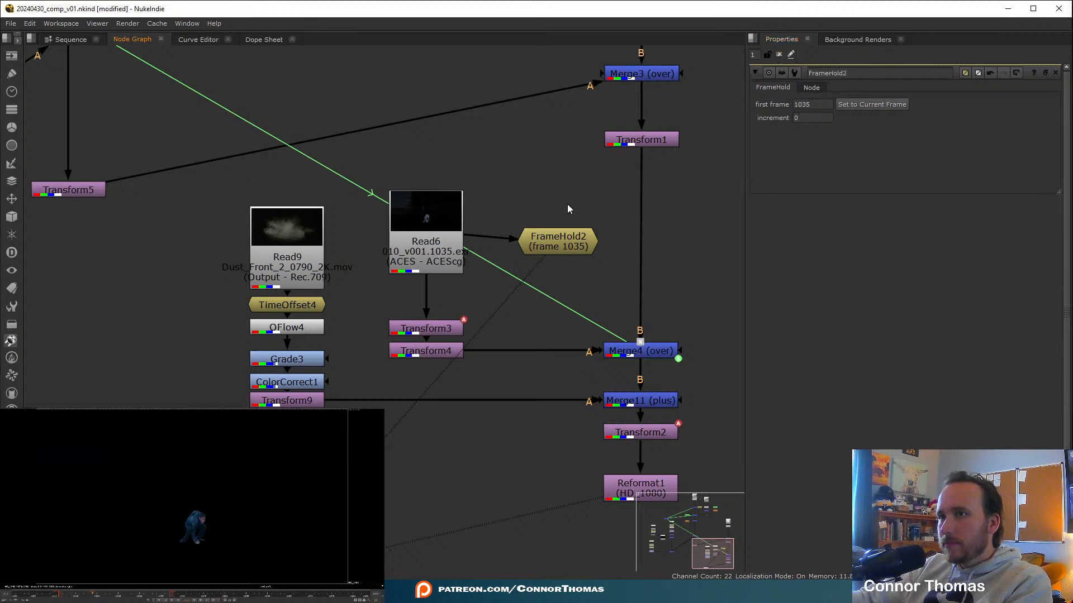
# Move the Read6 node up to make room beneath it and view Reformat1's output.
pyautogui.moveTo(448, 230); pyautogui.dragTo(446, 159)
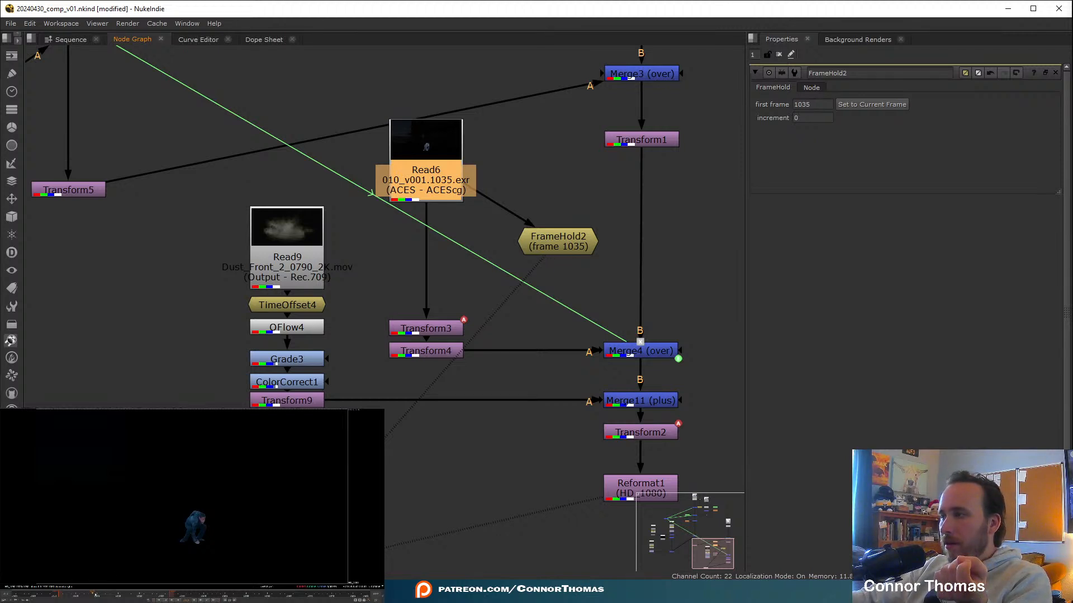
pyautogui.moveTo(629, 441); pyautogui.dragTo(581, 384, button='middle')
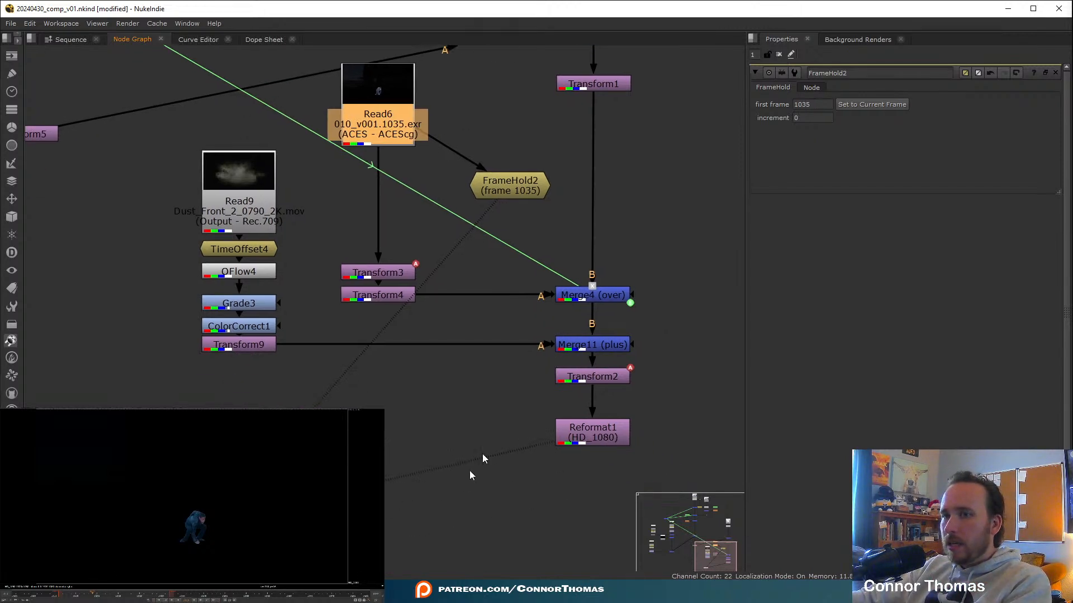
pyautogui.click(461, 510)
pyautogui.press('1')
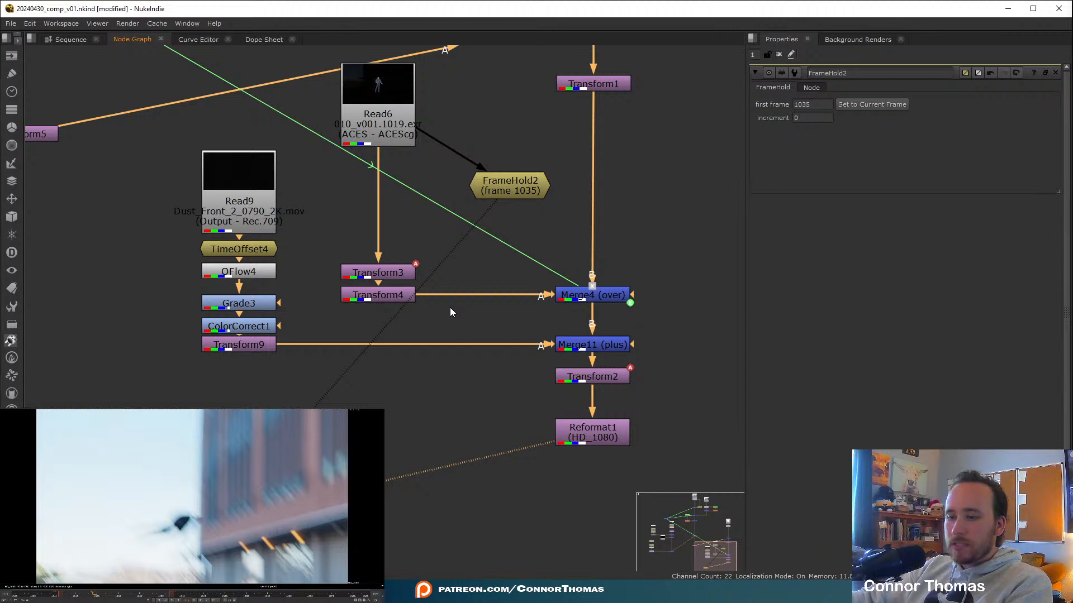
# Add one Merge node between Read6 and Transform3 and another fed by FrameHold2, placing each below its source.
pyautogui.click(394, 130)
pyautogui.press('m')
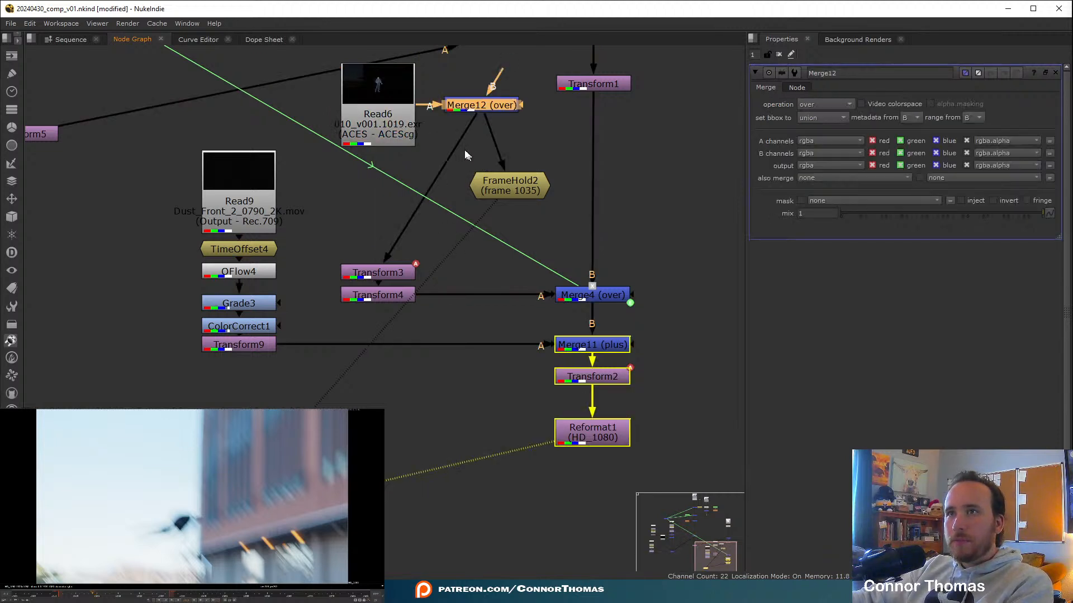
pyautogui.moveTo(490, 109); pyautogui.dragTo(399, 122)
pyautogui.moveTo(519, 184); pyautogui.dragTo(522, 166)
pyautogui.press('m')
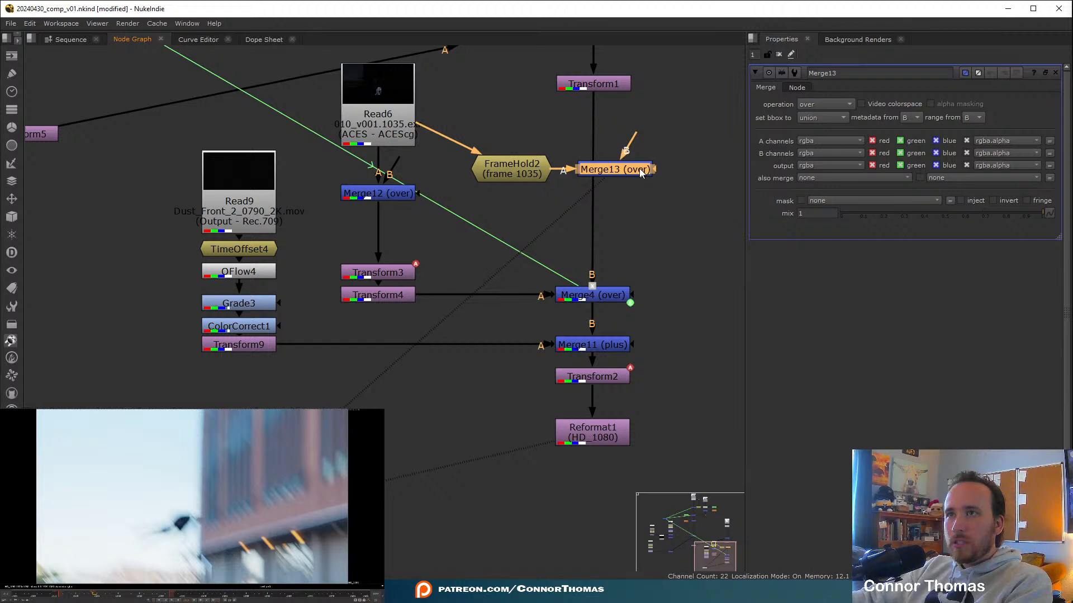
pyautogui.moveTo(641, 171); pyautogui.dragTo(534, 210)
# Add a Merge below Merge12 with Merge12 as its A input, and connect Merge13 to its B input.
pyautogui.click(391, 196)
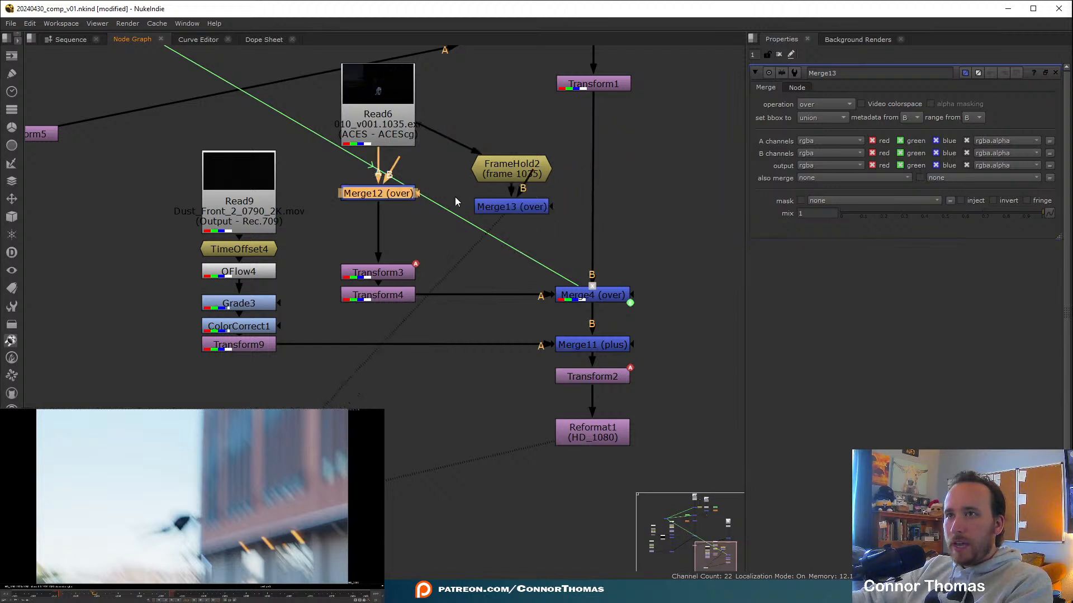
pyautogui.press('m')
pyautogui.moveTo(453, 196); pyautogui.dragTo(399, 246)
pyautogui.moveTo(494, 213); pyautogui.dragTo(402, 239)
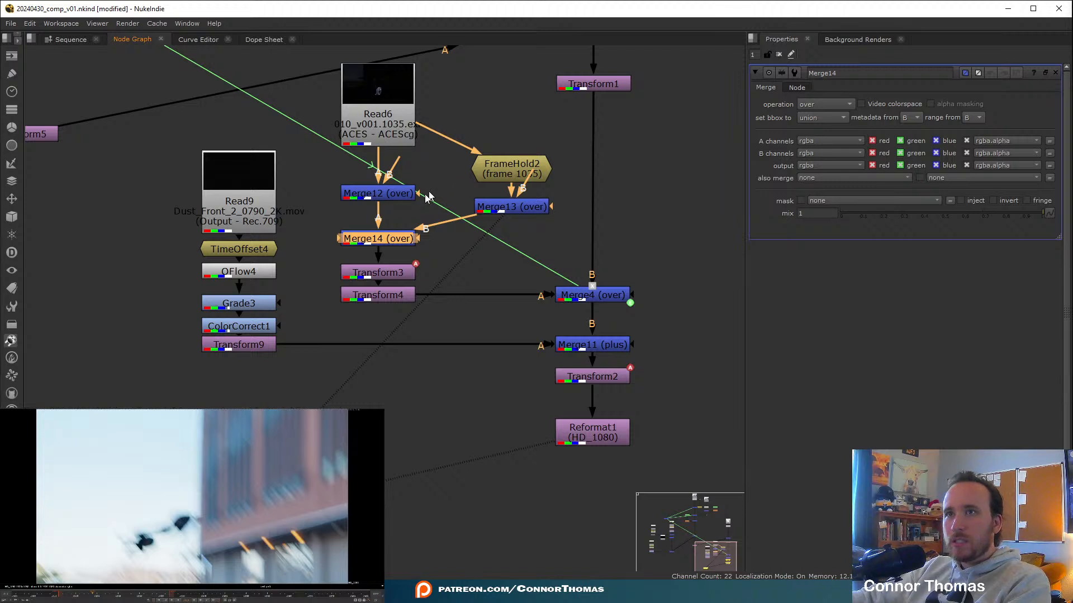
# View Merge12's output and try switching to Merge13 to compare the moving character with the held frame.
pyautogui.click(397, 197)
pyautogui.press('1')
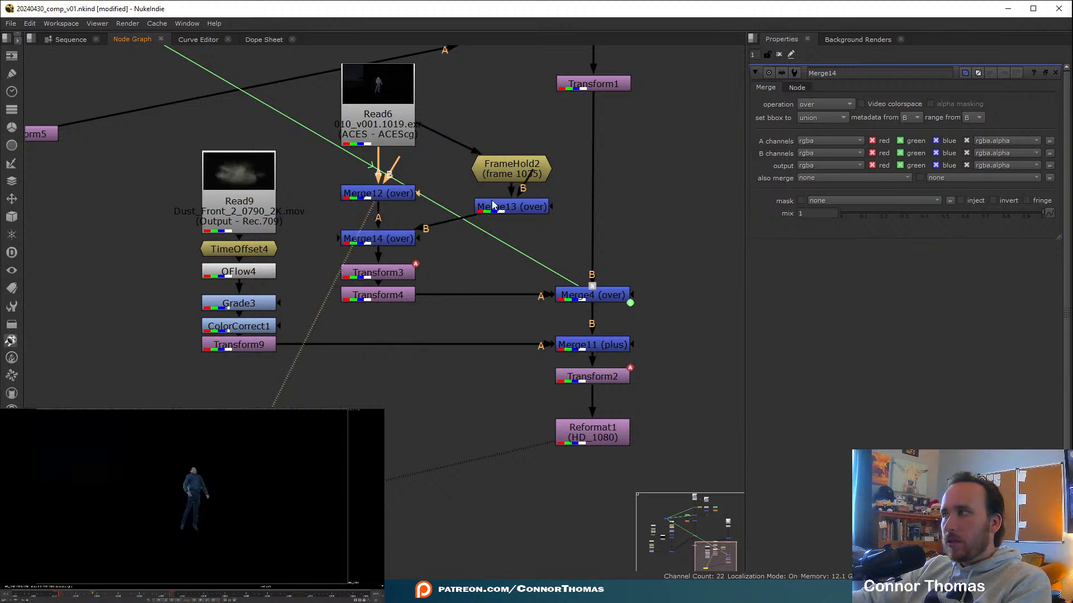
pyautogui.click(512, 210)
pyautogui.press('2')
pyautogui.press('1')
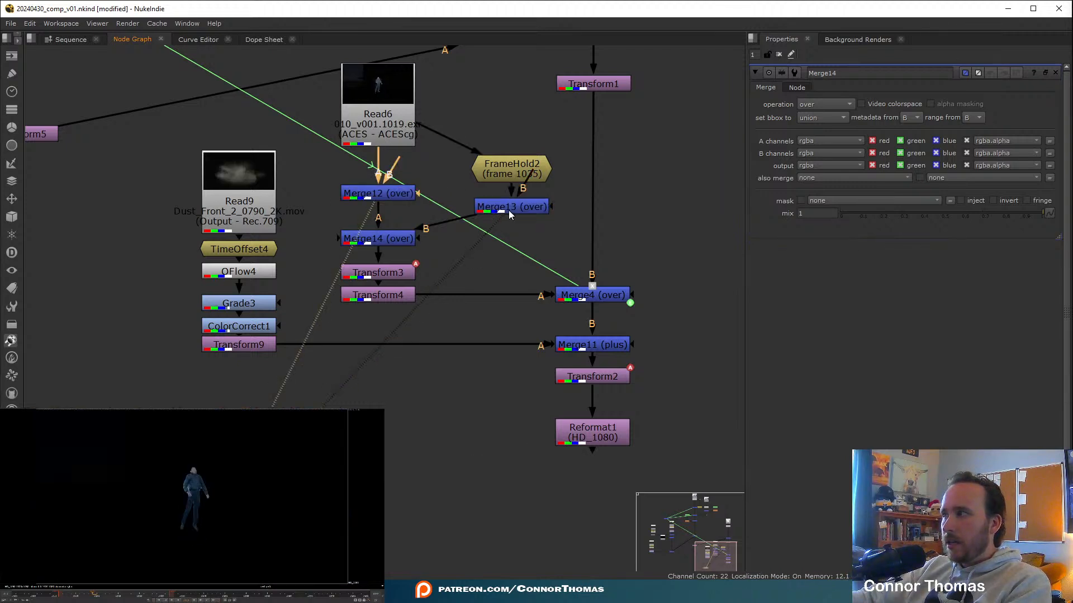
pyautogui.press('2')
pyautogui.press('1')
# Add a Transform after Merge13 and, viewing Merge14, shift the held character to about x -6, y 196.
pyautogui.click(506, 209)
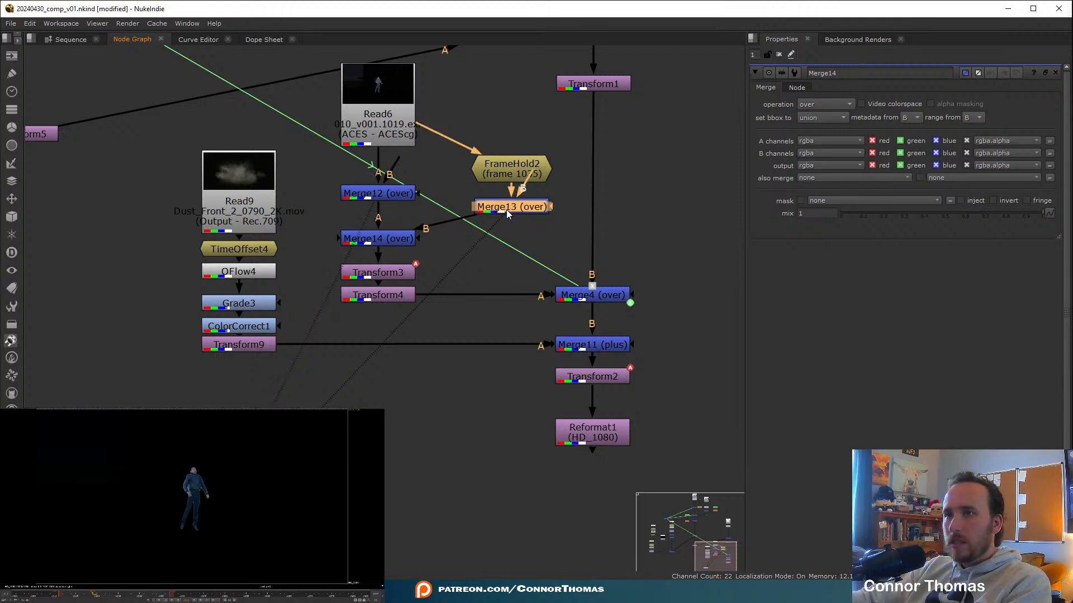
pyautogui.press('t')
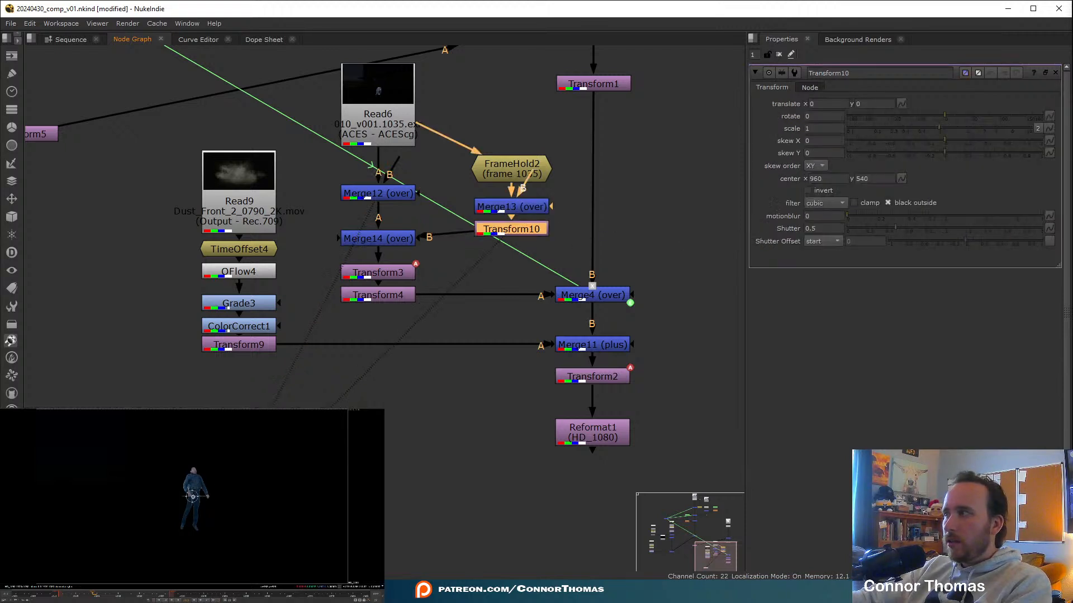
pyautogui.click(387, 197)
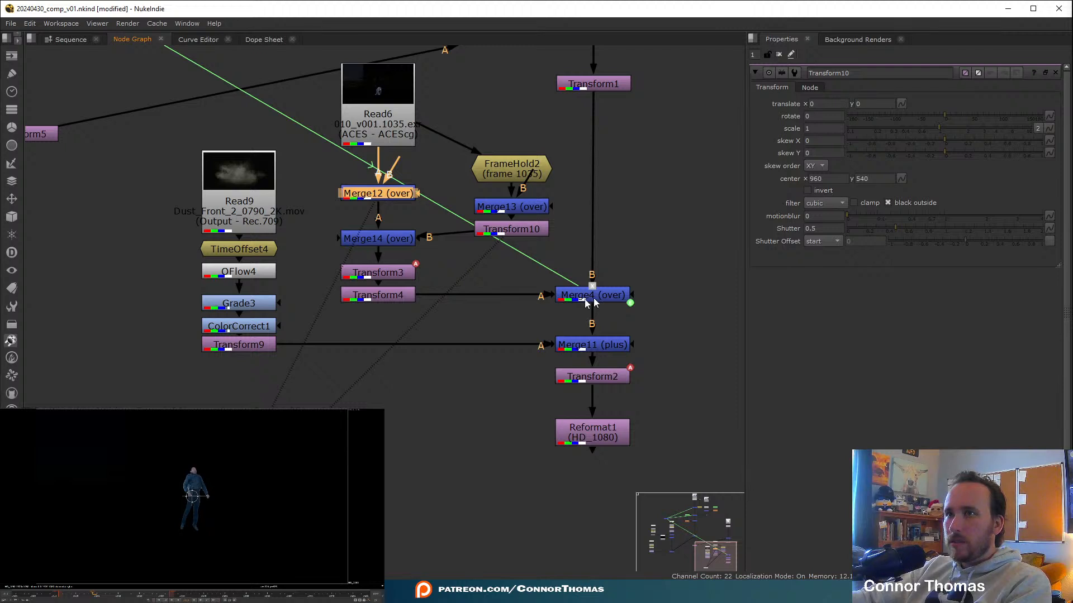
pyautogui.click(401, 244)
pyautogui.press('1')
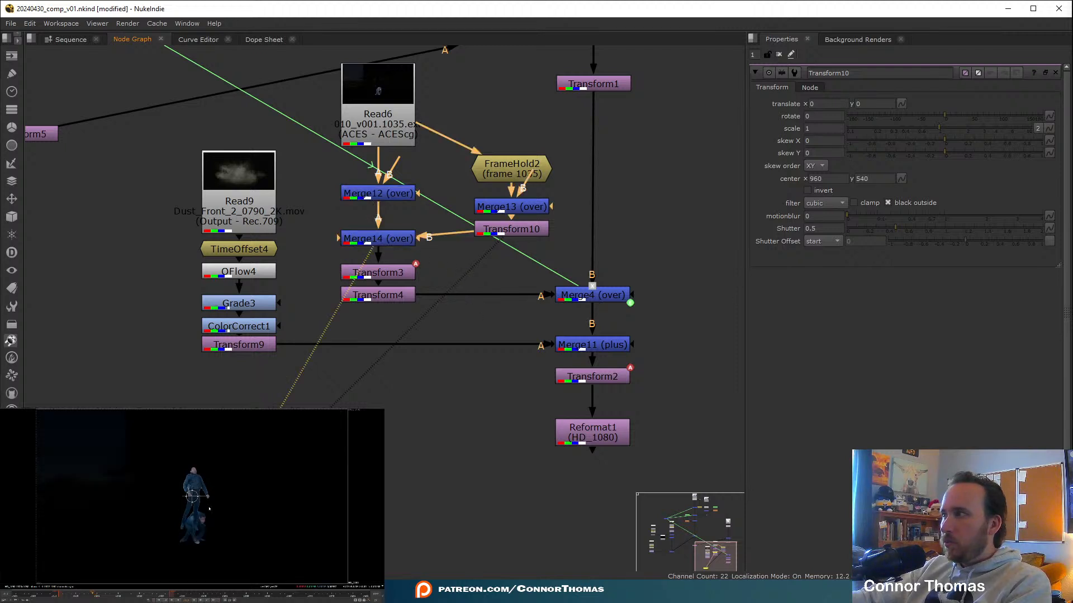
pyautogui.moveTo(193, 507); pyautogui.dragTo(190, 468)
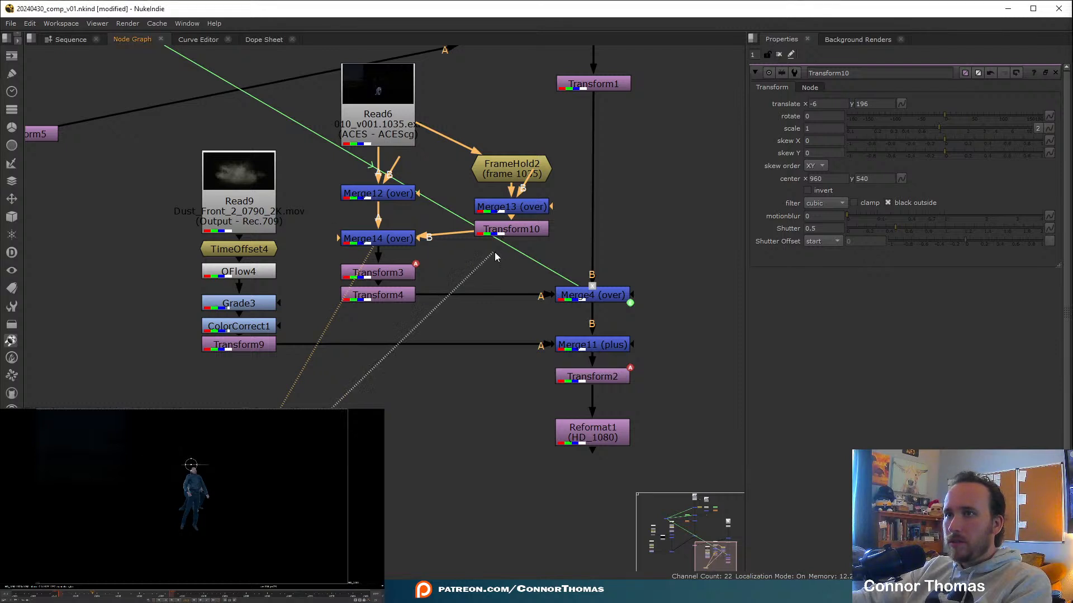
# Set a keyframe on Merge13's mix at 1.
pyautogui.click(515, 208)
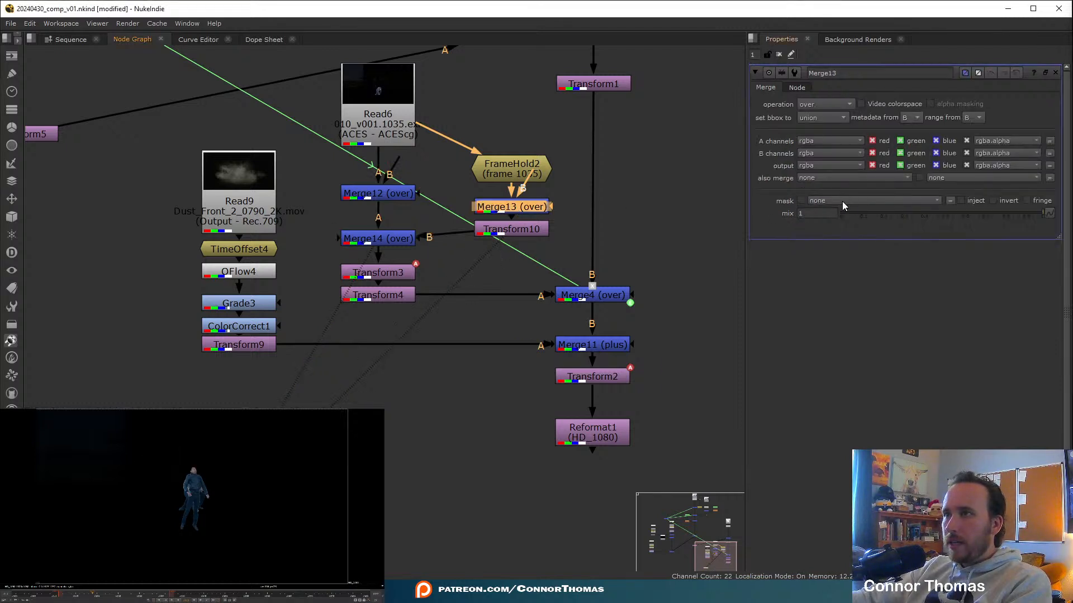
pyautogui.rightClick(829, 214)
pyautogui.click(840, 219)
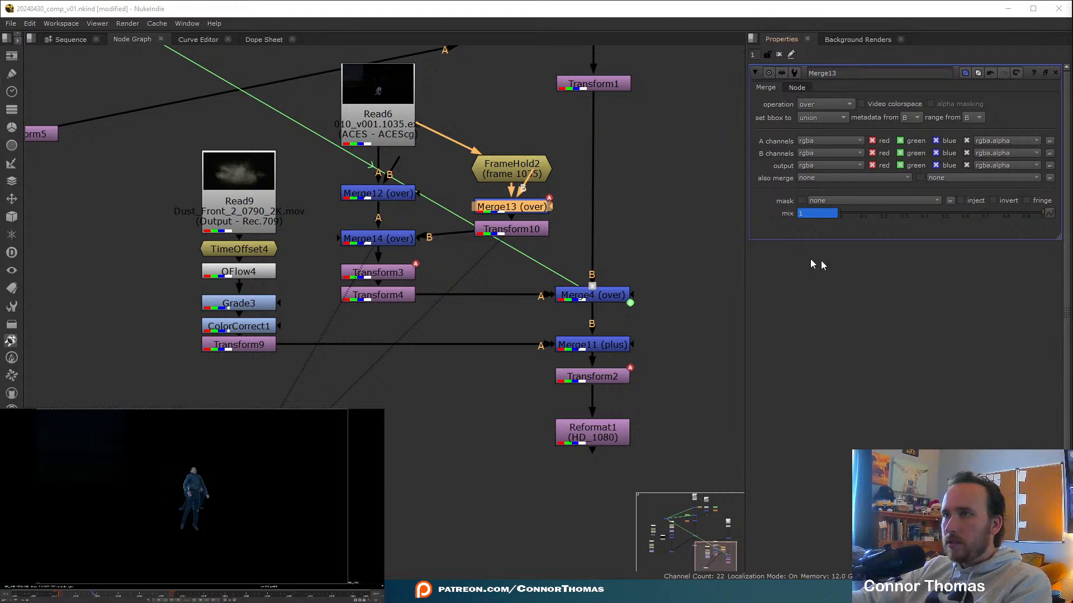
# Reduce Merge12's mix to 0, set a keyframe on it, and advance the timeline.
pyautogui.click(395, 198)
pyautogui.moveTo(878, 226); pyautogui.dragTo(638, 217)
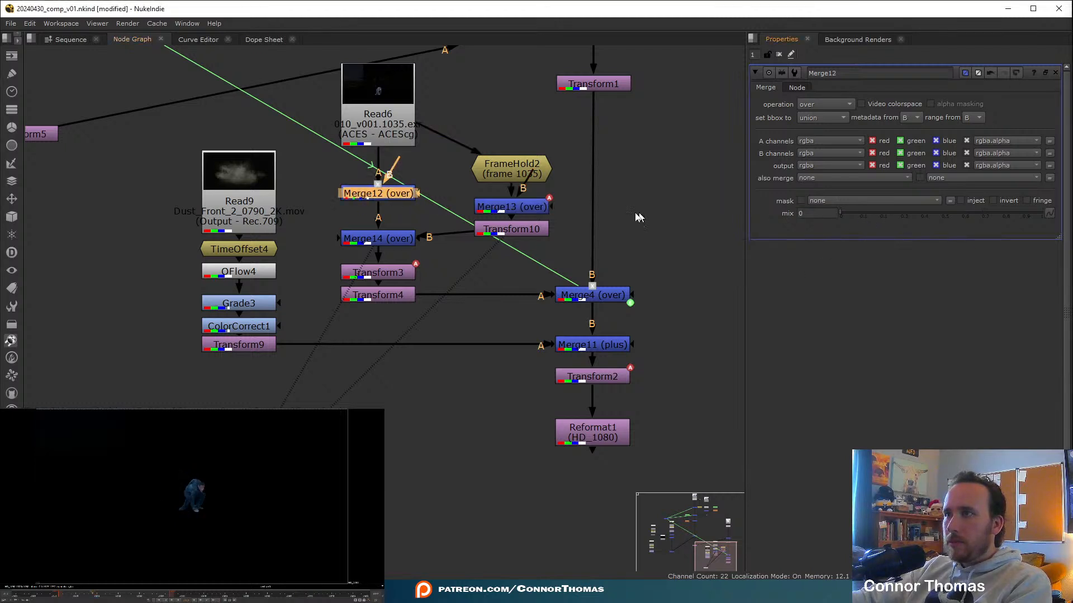
pyautogui.rightClick(826, 214)
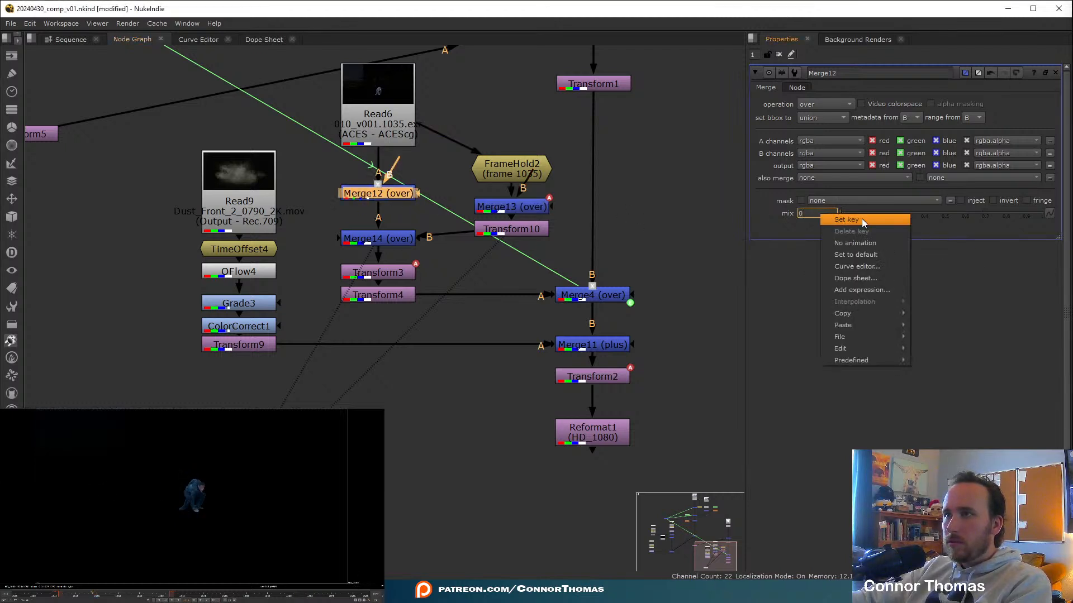
pyautogui.click(841, 219)
pyautogui.press('Right')
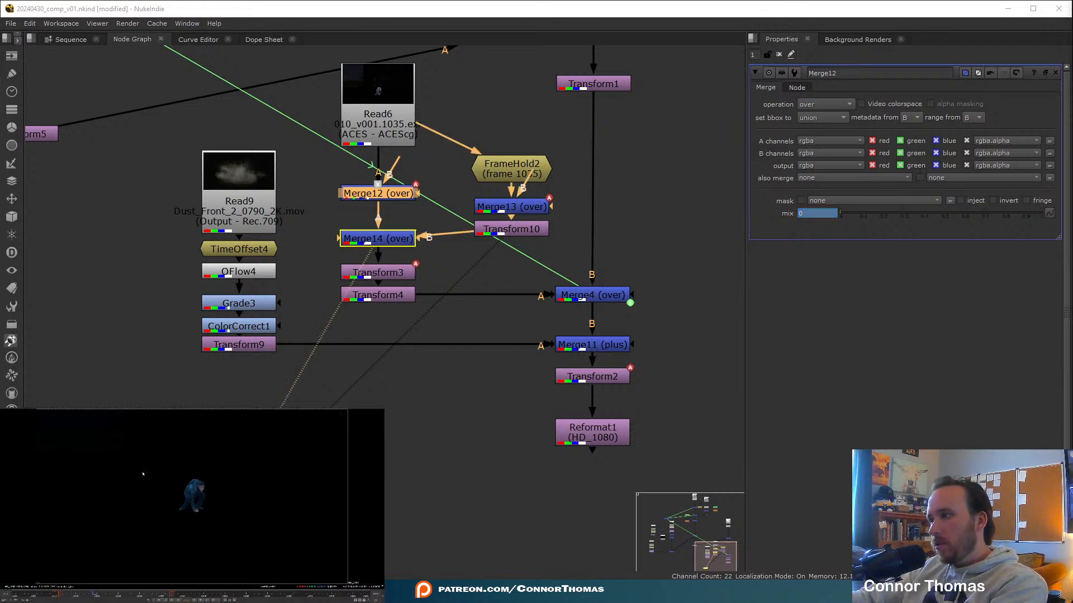
# Set Merge12's mix to 1 and Merge13's mix to 0 at the current frame, and compare it with the previous frame.
pyautogui.moveTo(865, 215); pyautogui.dragTo(1048, 217)
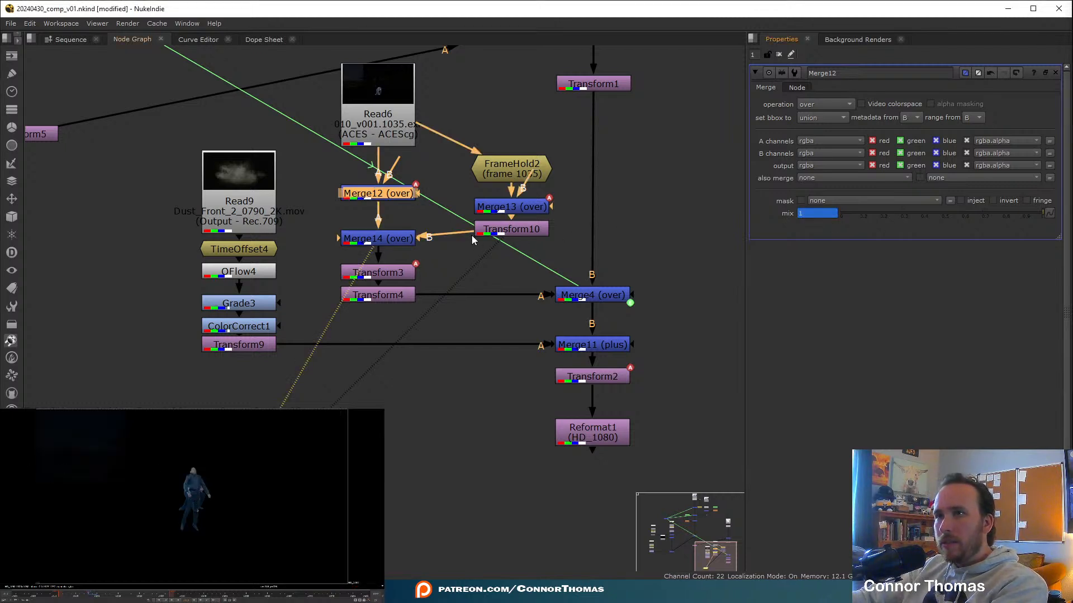
pyautogui.click(512, 208)
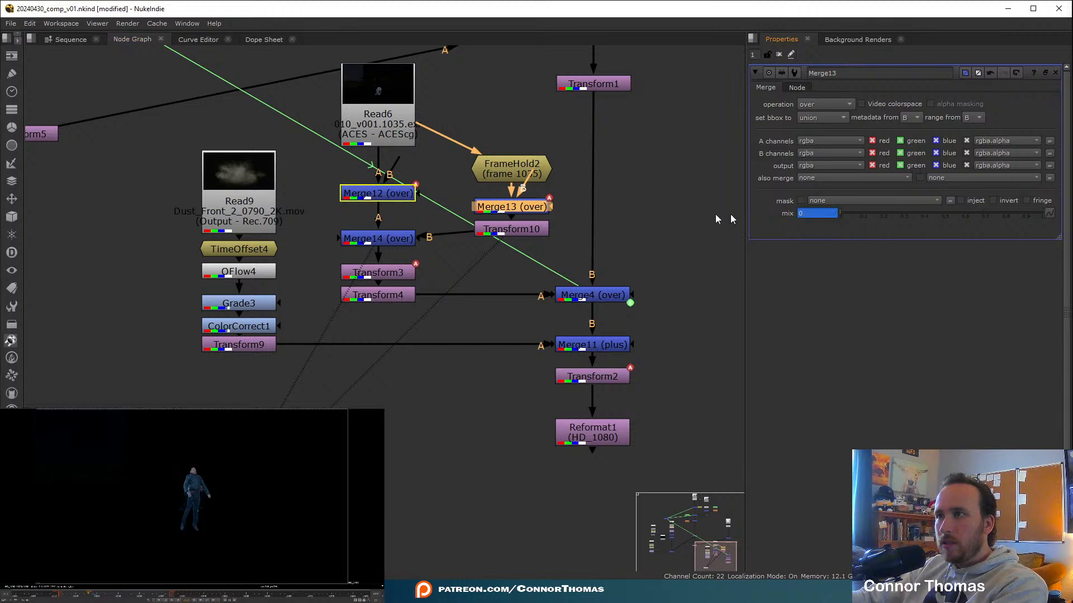
pyautogui.press('Left')
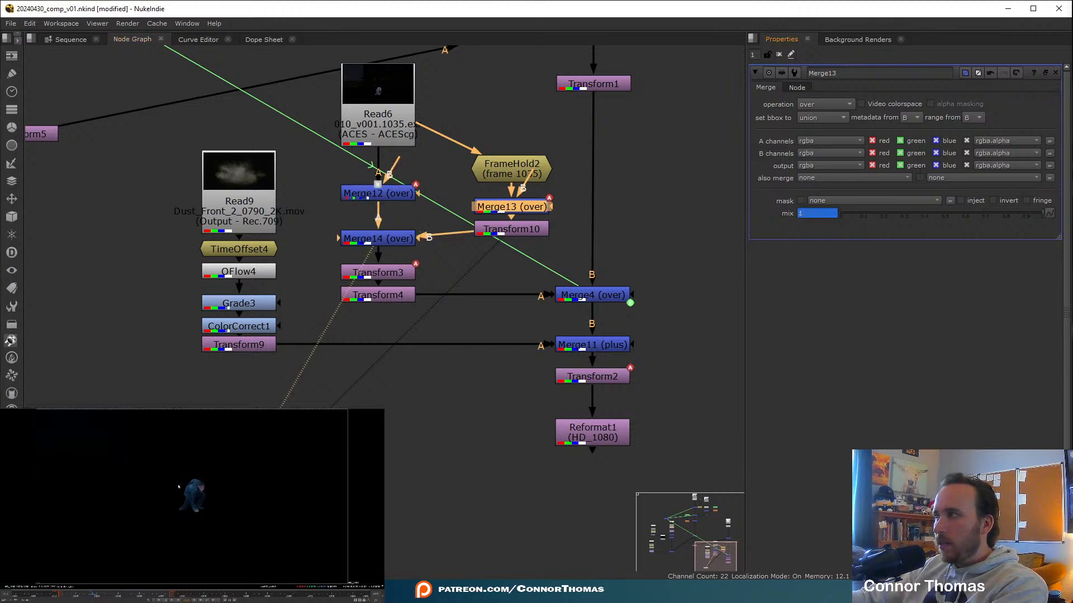
pyautogui.press('Right')
pyautogui.press('Left')
pyautogui.press('Right')
pyautogui.press('Left')
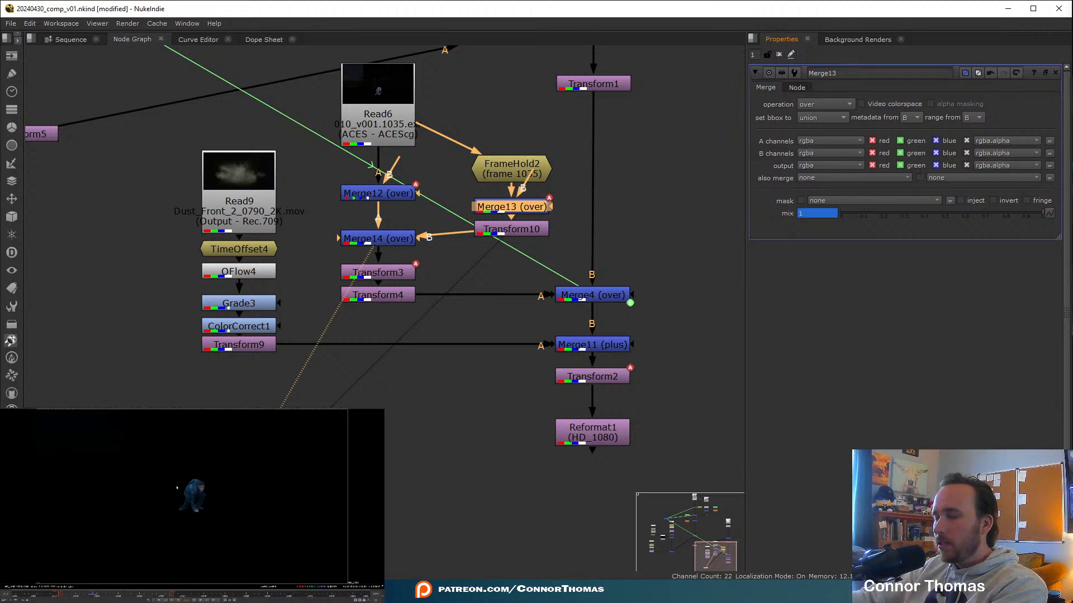
# View Reformat1's output and scrub through the superhero's descent to check the pose switch in the full comp.
pyautogui.click(590, 429)
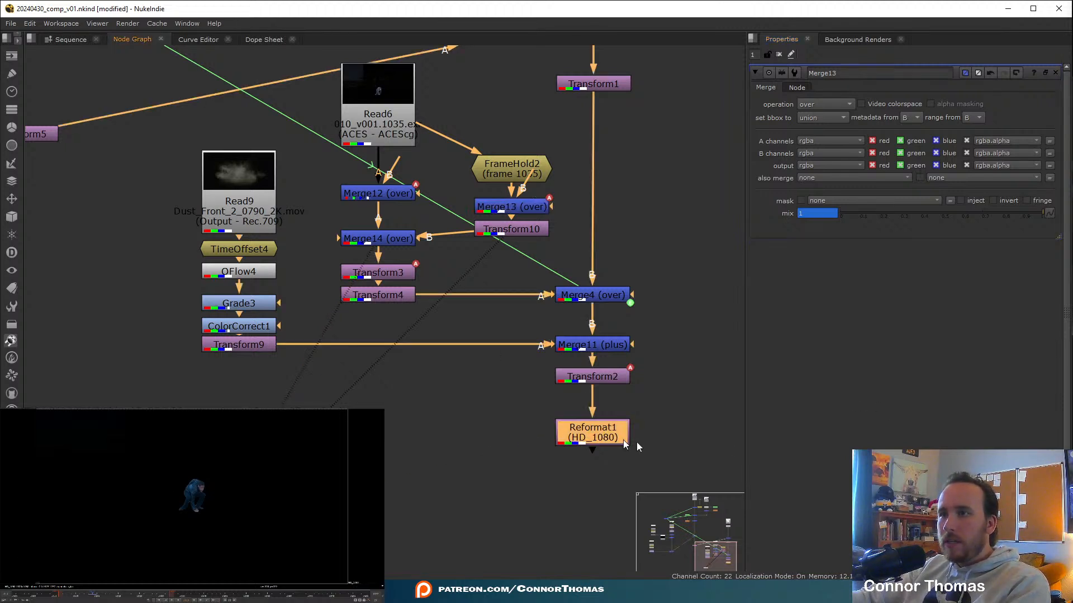
pyautogui.press('1')
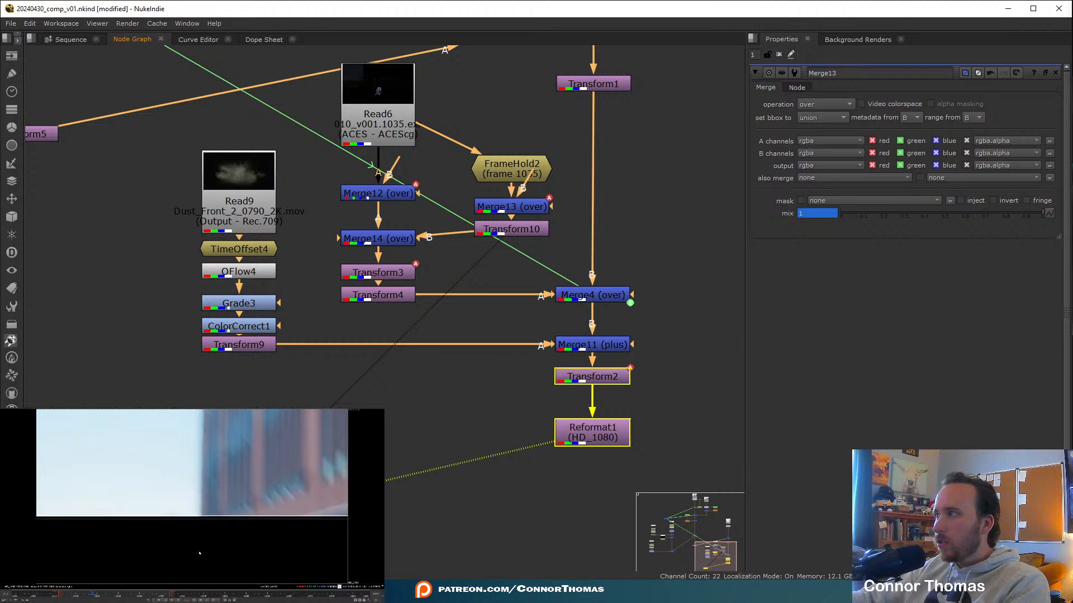
pyautogui.click(90, 595)
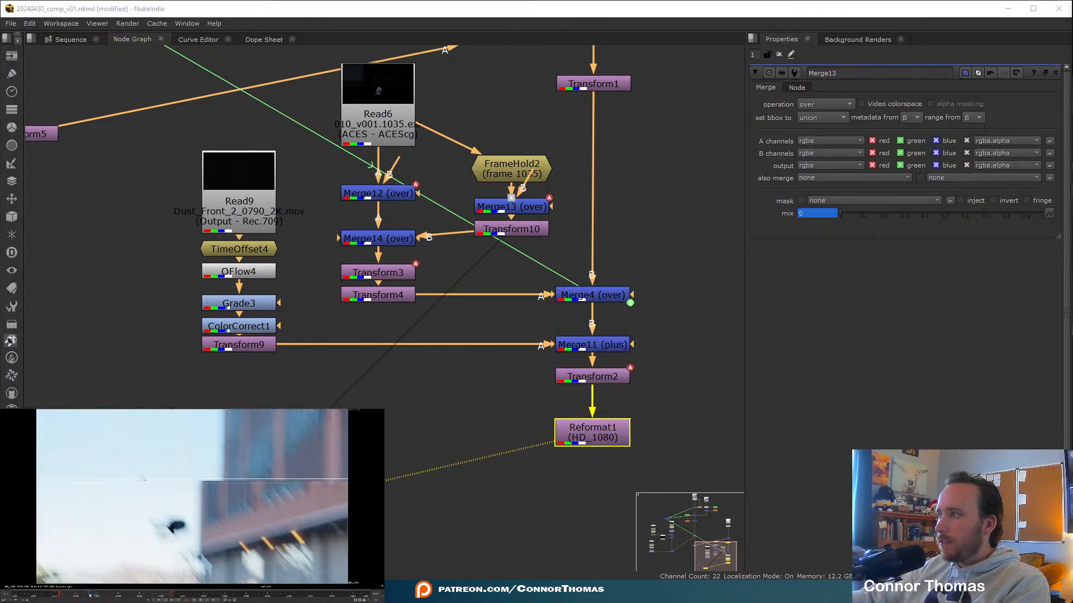
pyautogui.click(96, 595)
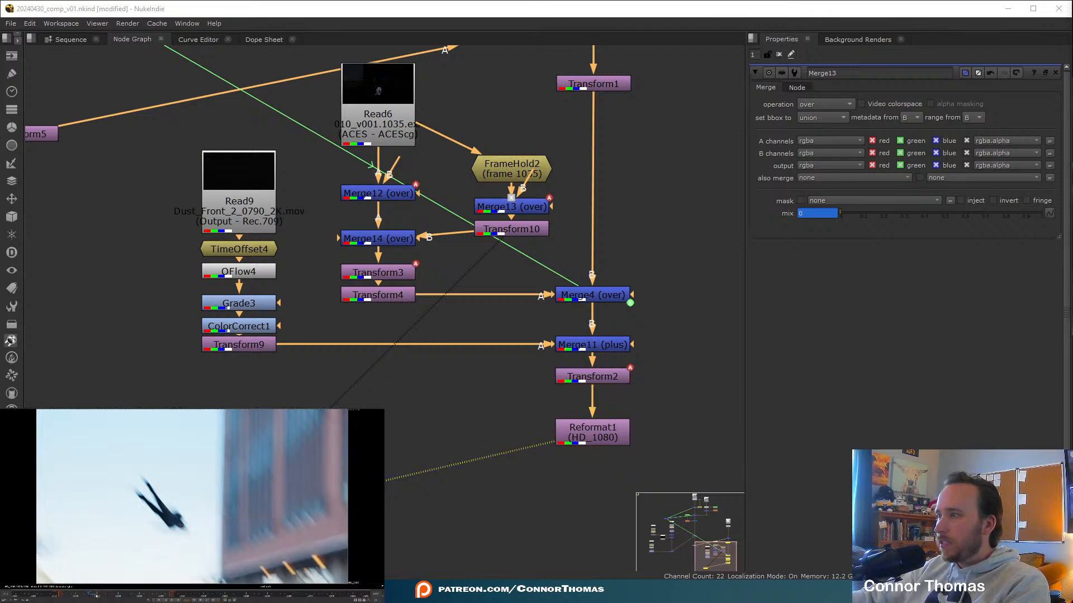
# At the frame just before the landing, keyframe Merge13's mix at 1 and Merge12's mix at 0.
pyautogui.click(97, 595)
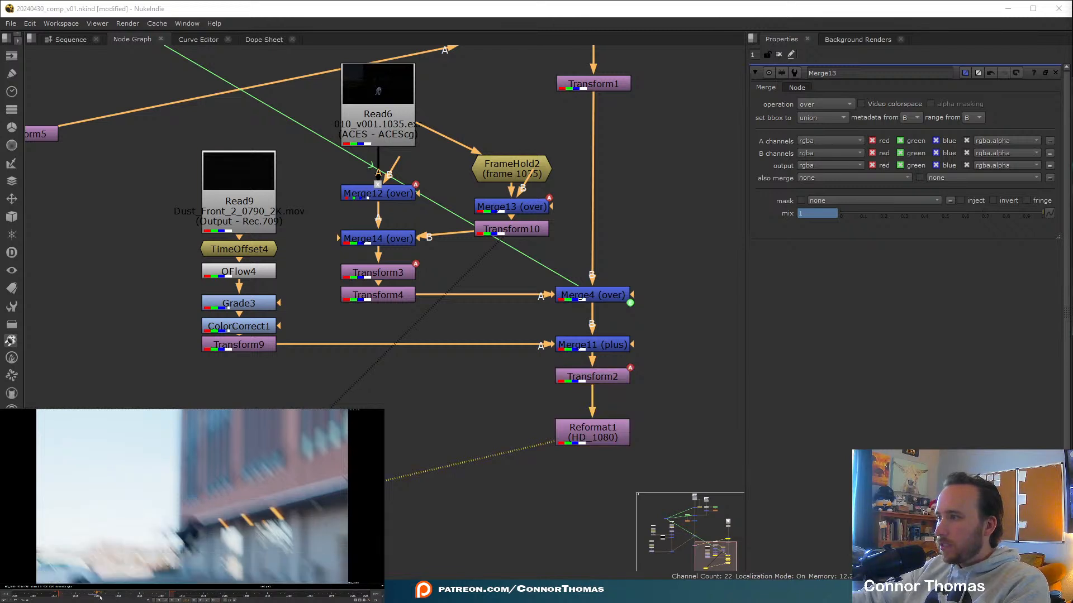
pyautogui.rightClick(805, 214)
pyautogui.click(819, 224)
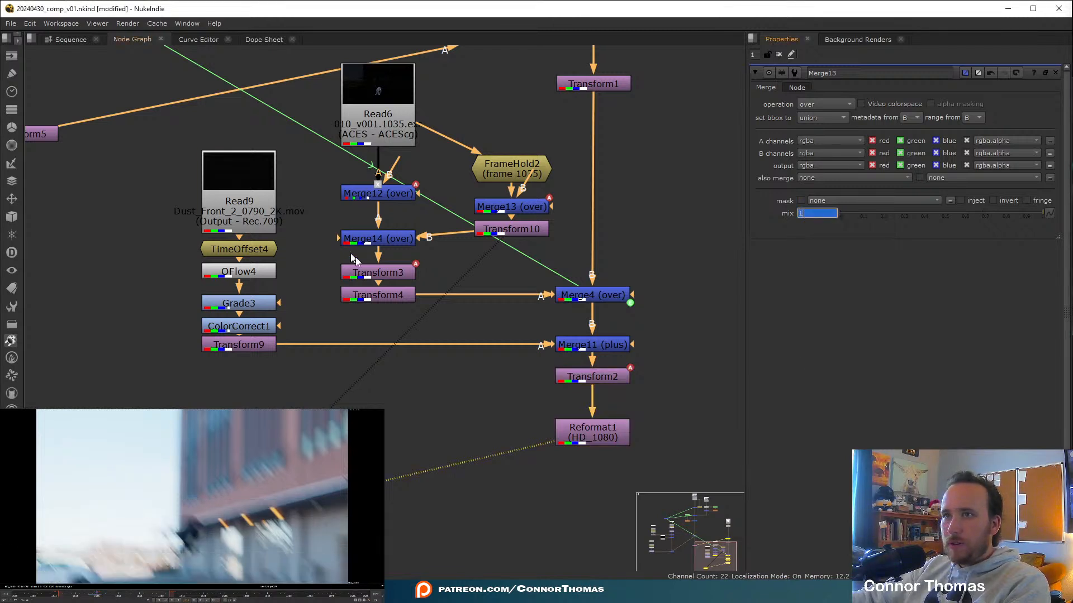
pyautogui.click(503, 204)
pyautogui.click(384, 192)
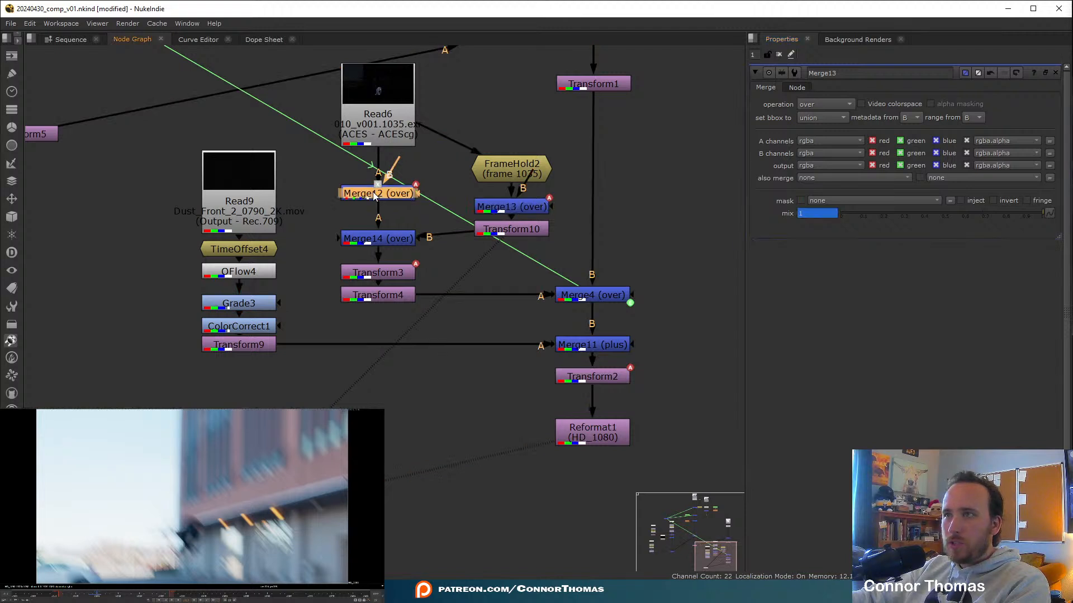
pyautogui.rightClick(806, 214)
pyautogui.click(825, 215)
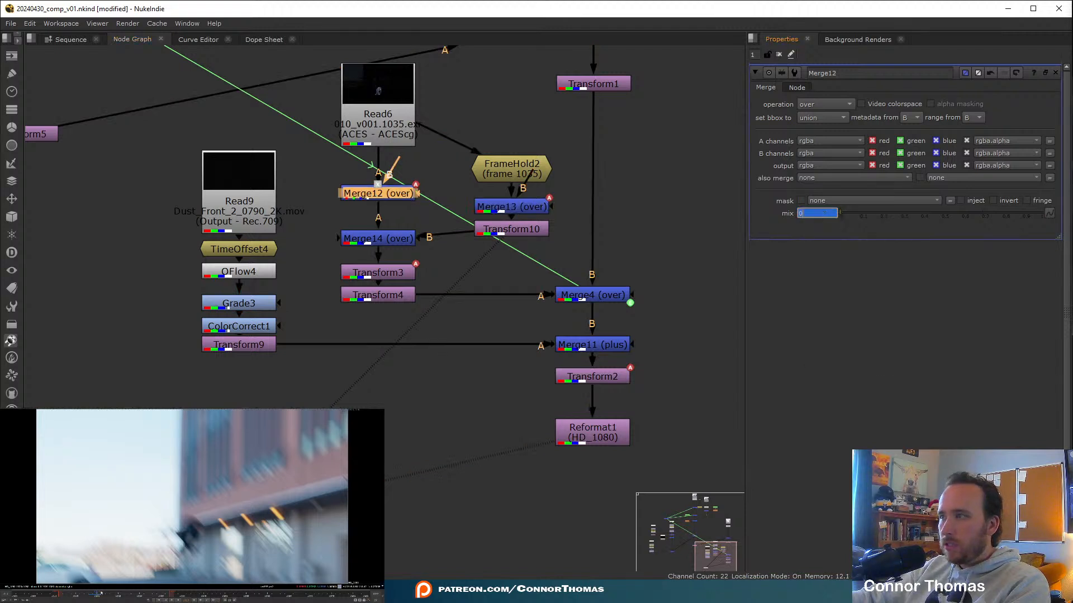
# Advance the timeline slightly, set Merge12's mix to 1, switch off Merge13's held pose, and close the open node properties.
pyautogui.click(102, 597)
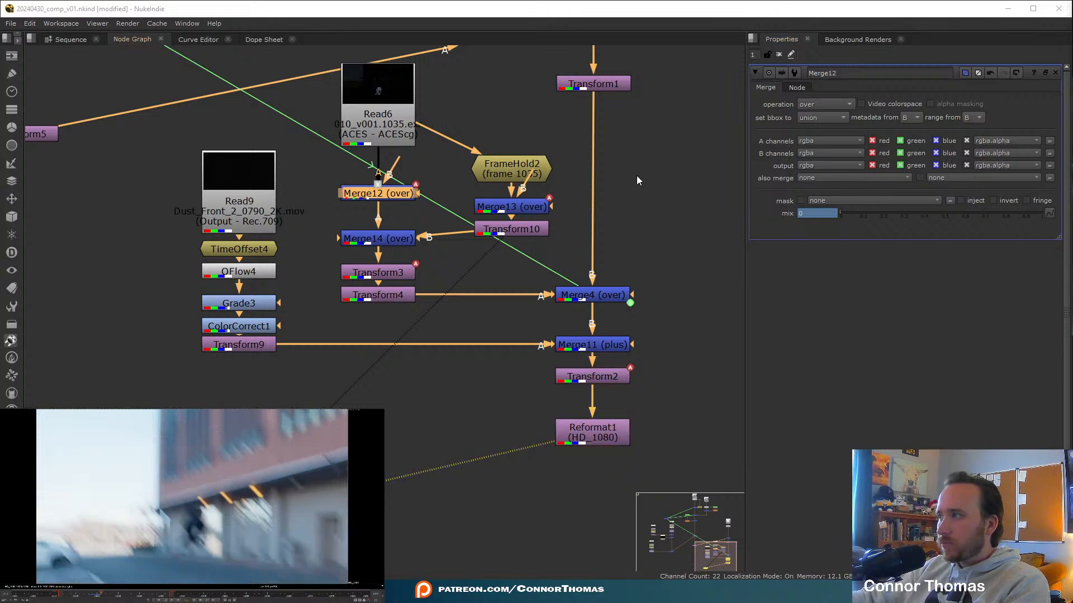
pyautogui.write('1')
pyautogui.press('Return')
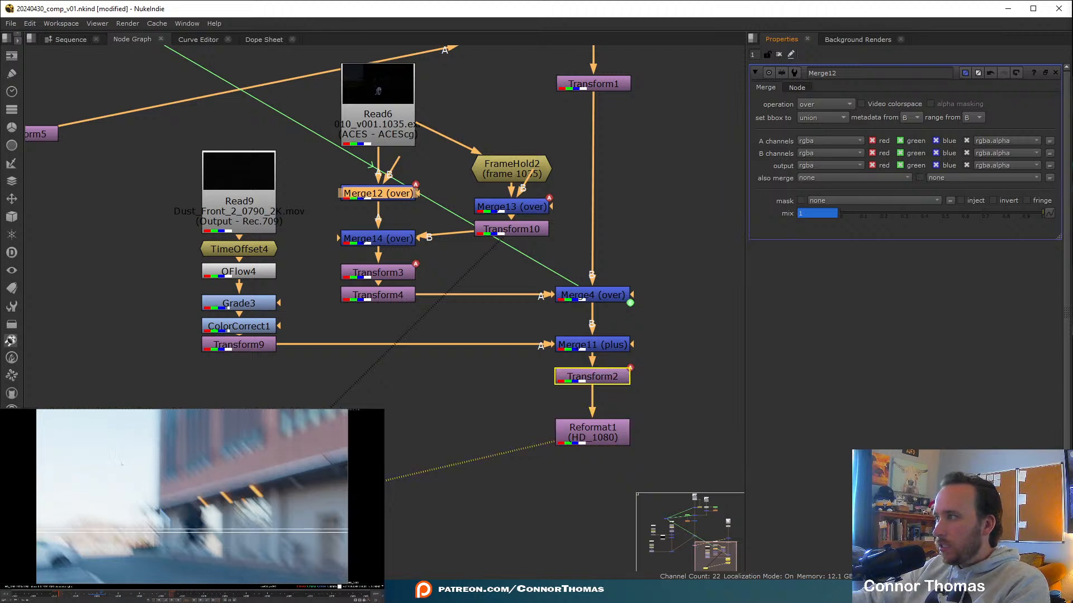
pyautogui.click(507, 210)
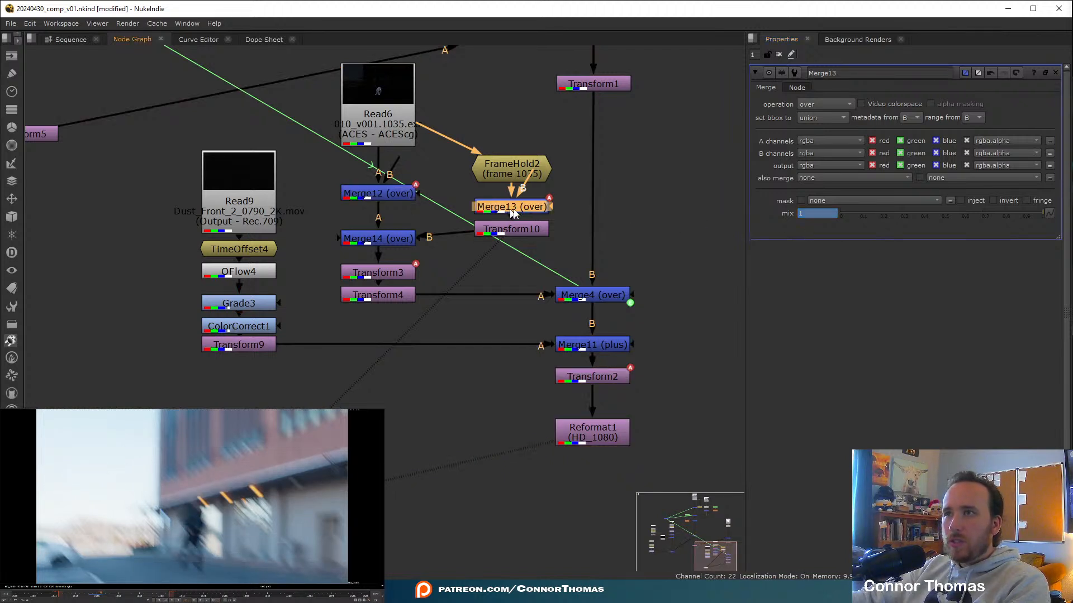
pyautogui.click(778, 55)
# Check the pose switch by scrubbing Merge14's output, and play back the superhero over the plate from Merge4.
pyautogui.click(386, 239)
pyautogui.press('1')
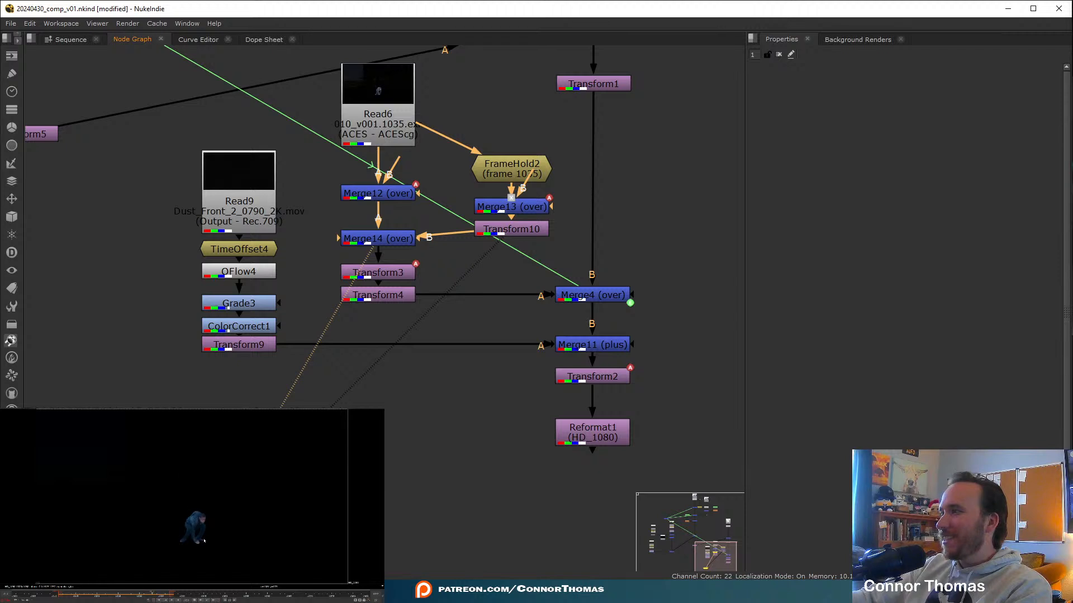
pyautogui.click(93, 594)
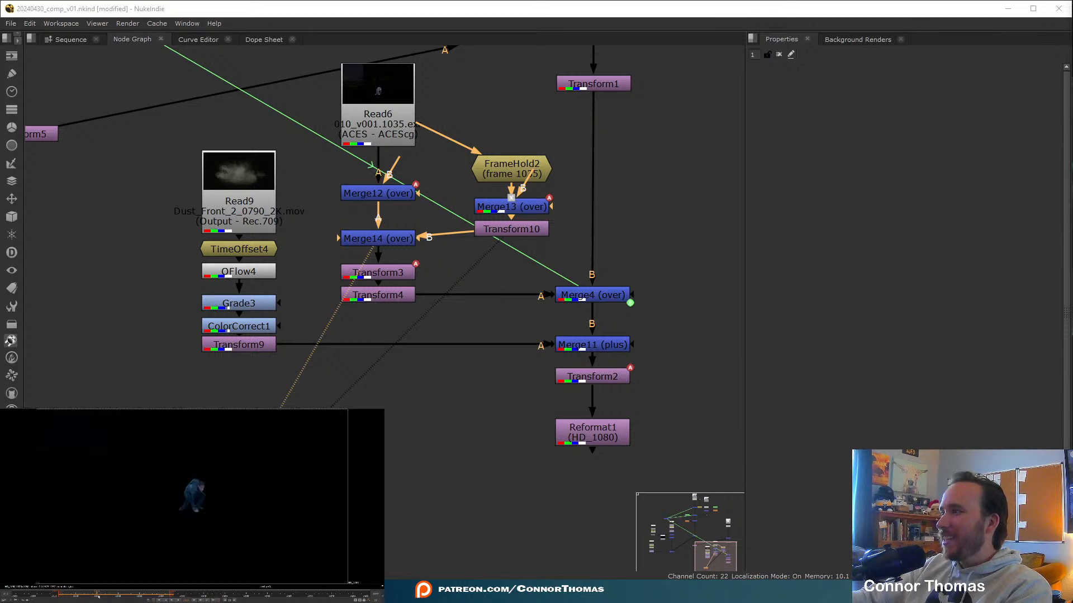
pyautogui.click(586, 299)
pyautogui.press('1')
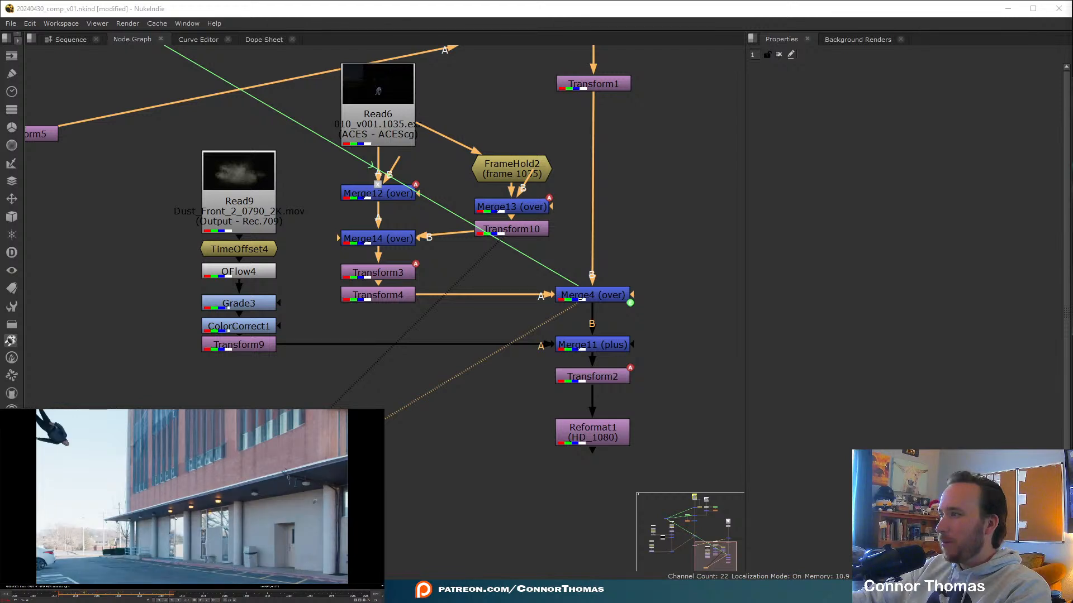
pyautogui.press('k')
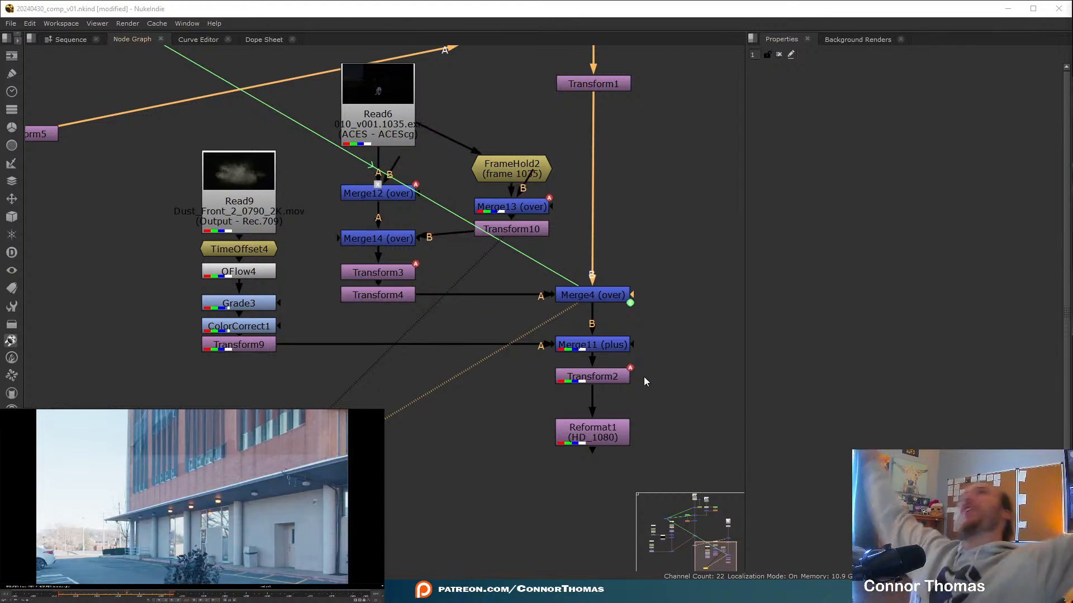
# View Reformat1's final output and scrub through the landing to review the completed shot.
pyautogui.click(615, 442)
pyautogui.press('1')
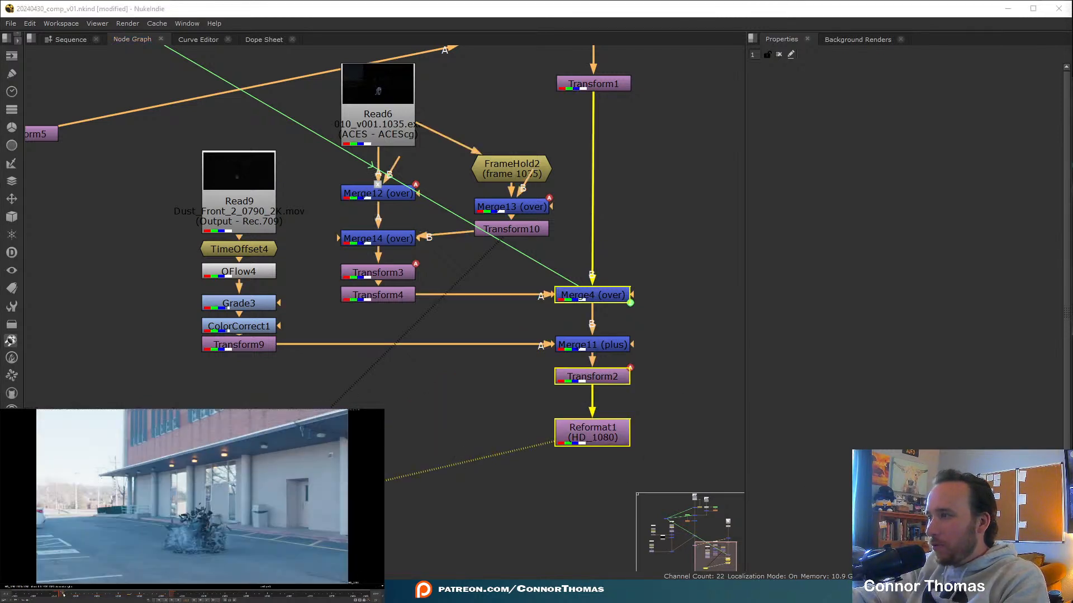
pyautogui.moveTo(63, 595); pyautogui.dragTo(59, 596)
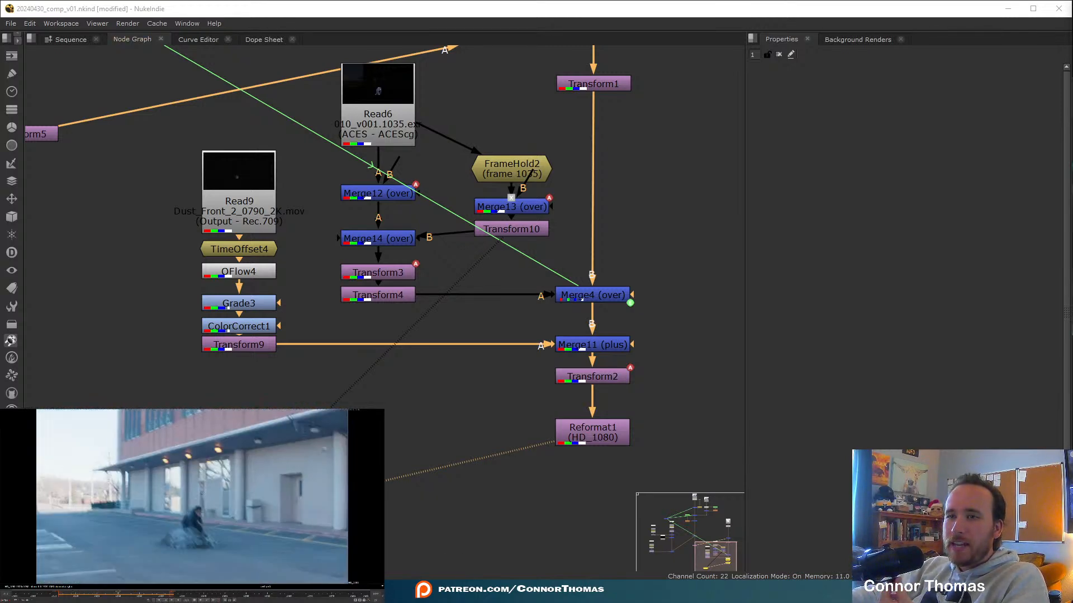
# Switch to the browser and look through the recent project posts on the creator's Patreon page.
pyautogui.click(469, 592)
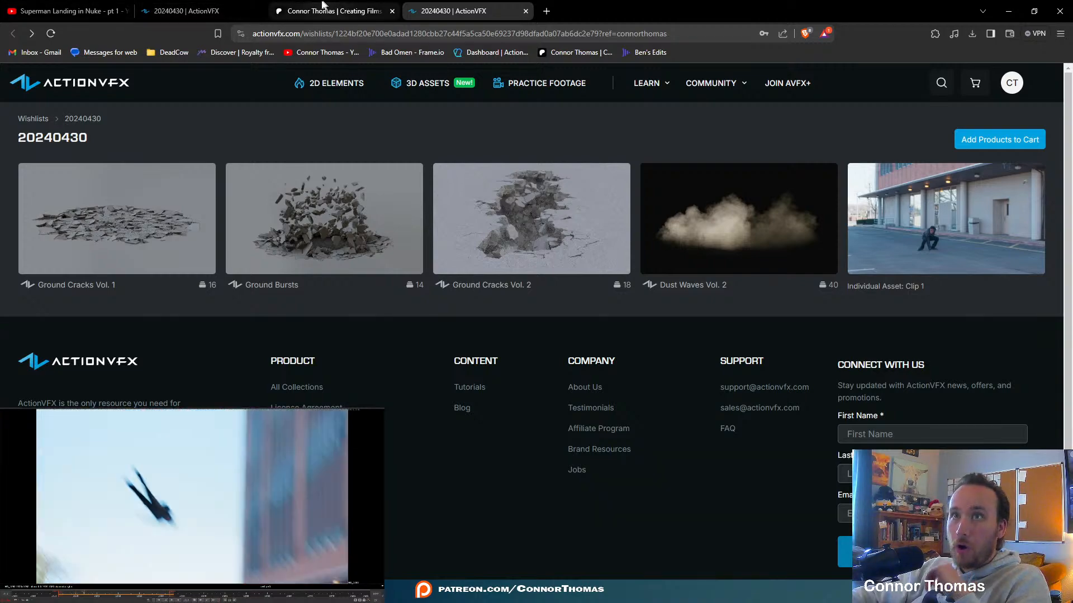
pyautogui.click(334, 10)
pyautogui.scroll(15, 732, 229)
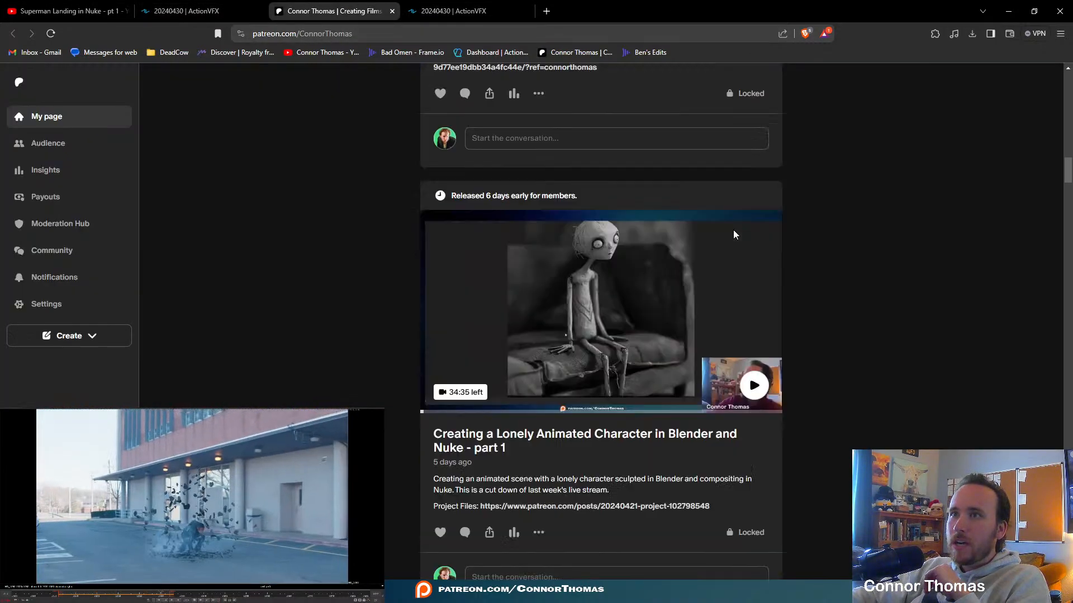
pyautogui.scroll(5, 736, 227)
pyautogui.scroll(-15, 732, 232)
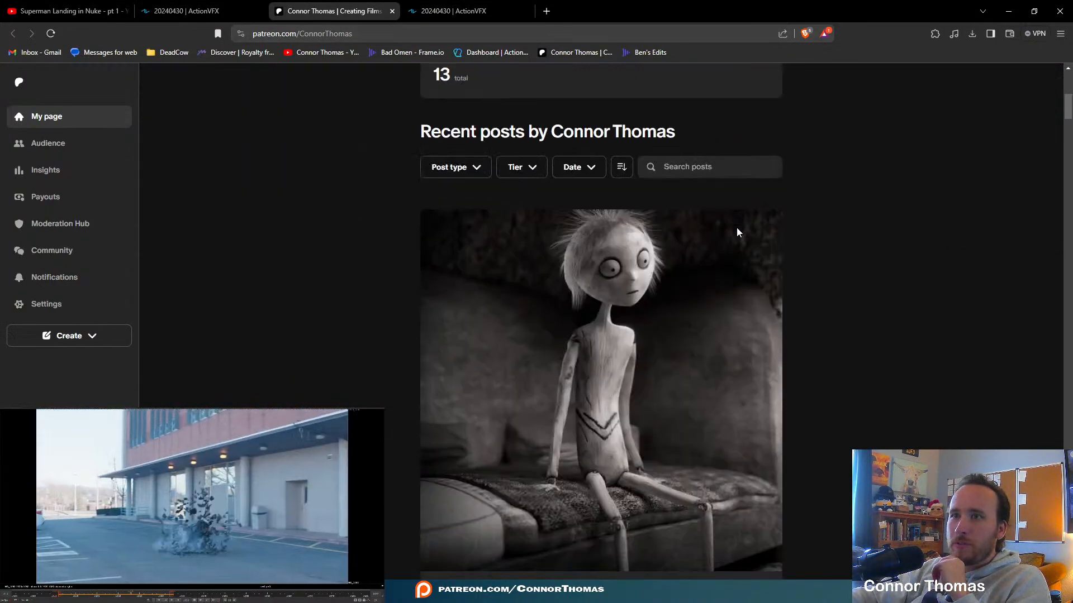
pyautogui.scroll(-20, 729, 244)
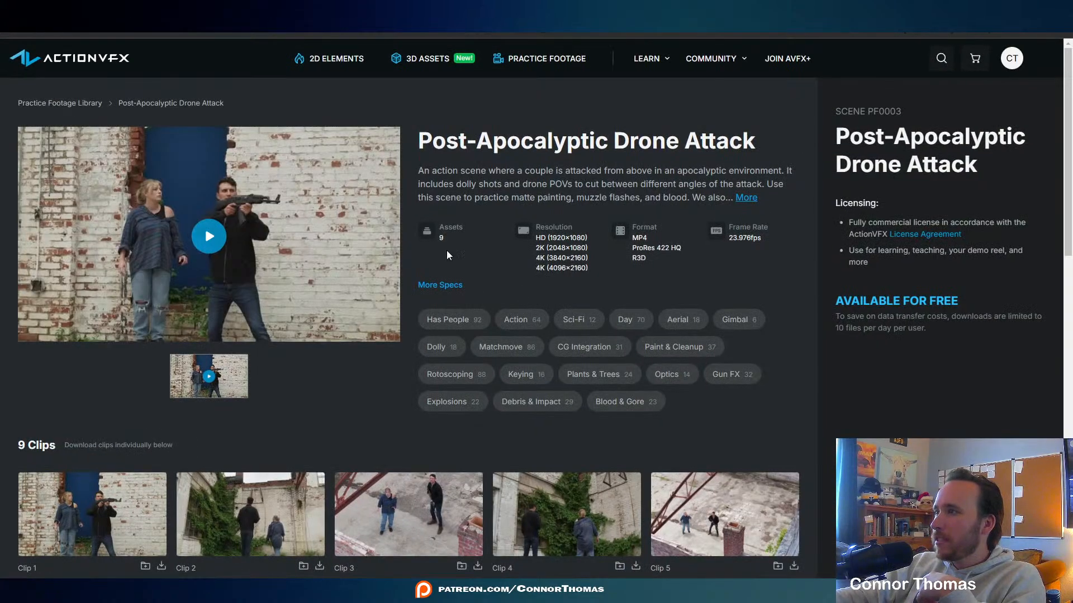
# Browse and preview the clips of ActionVFX's Post-Apocalyptic Drone Attack practice footage.
pyautogui.scroll(-5, 528, 339)
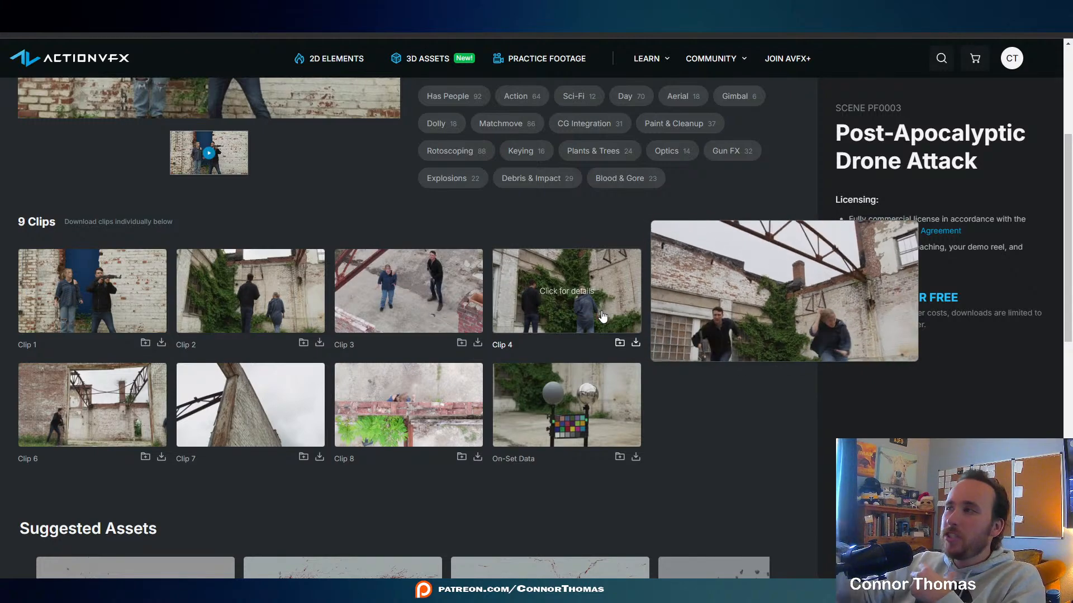
pyautogui.moveTo(674, 264)
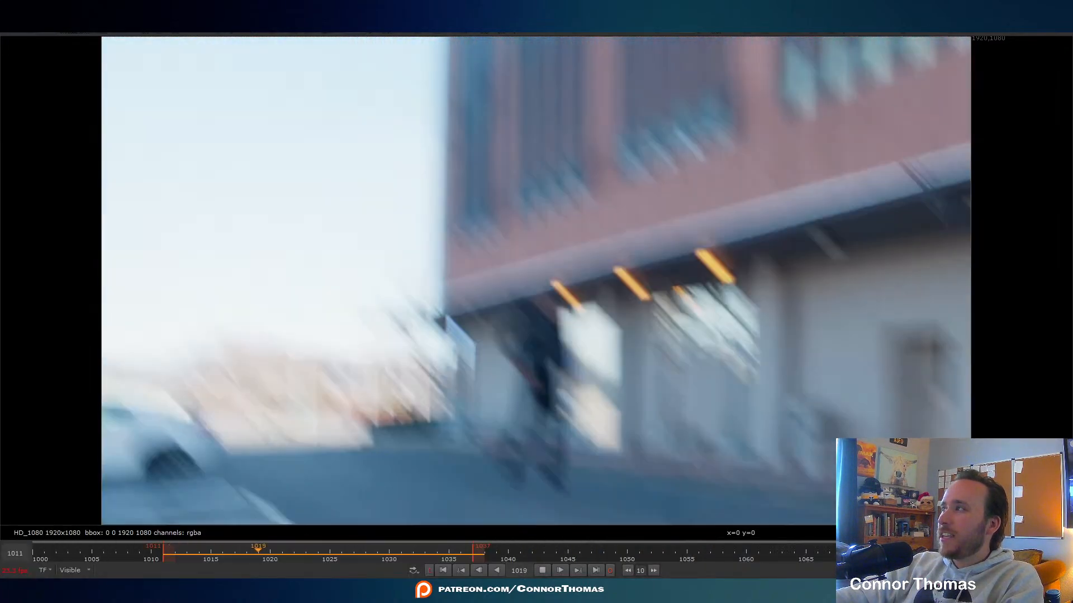